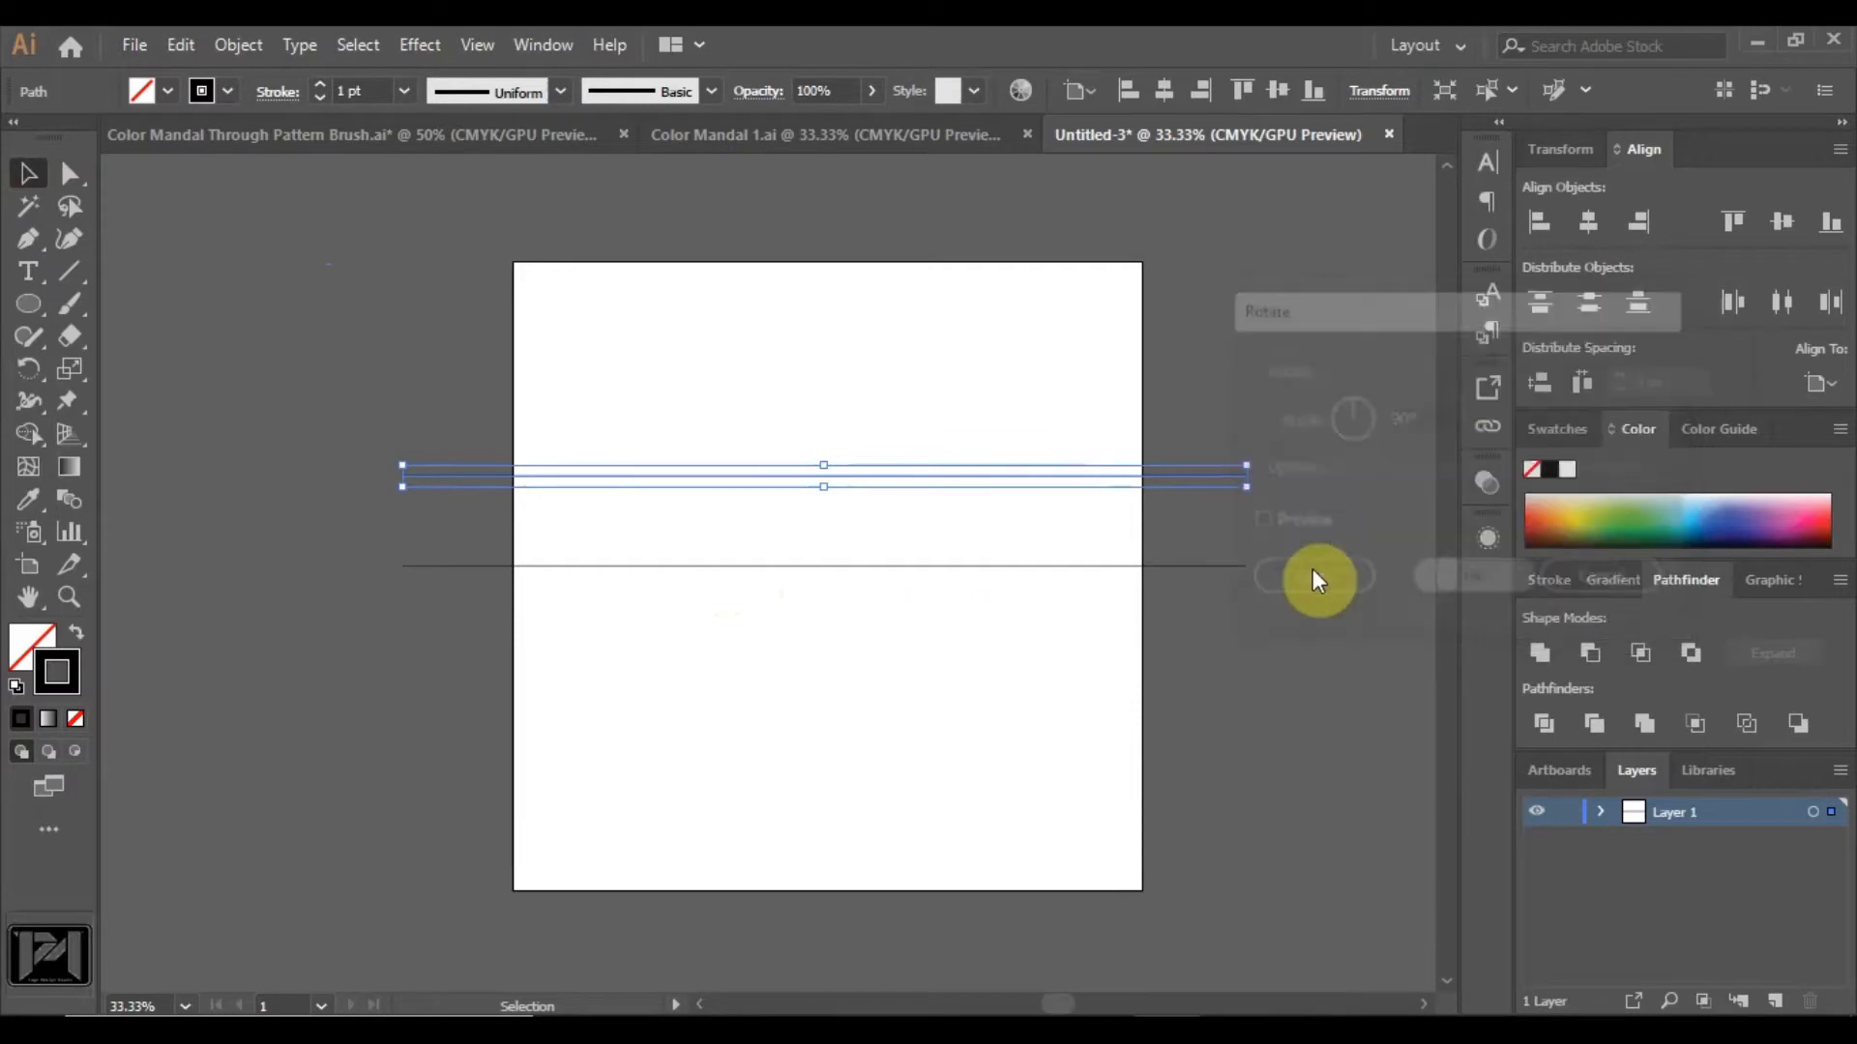
Align the crossing horizontal and vertical lines to the artboard's horizontal and vertical centre.
click(1246, 461)
click(431, 379)
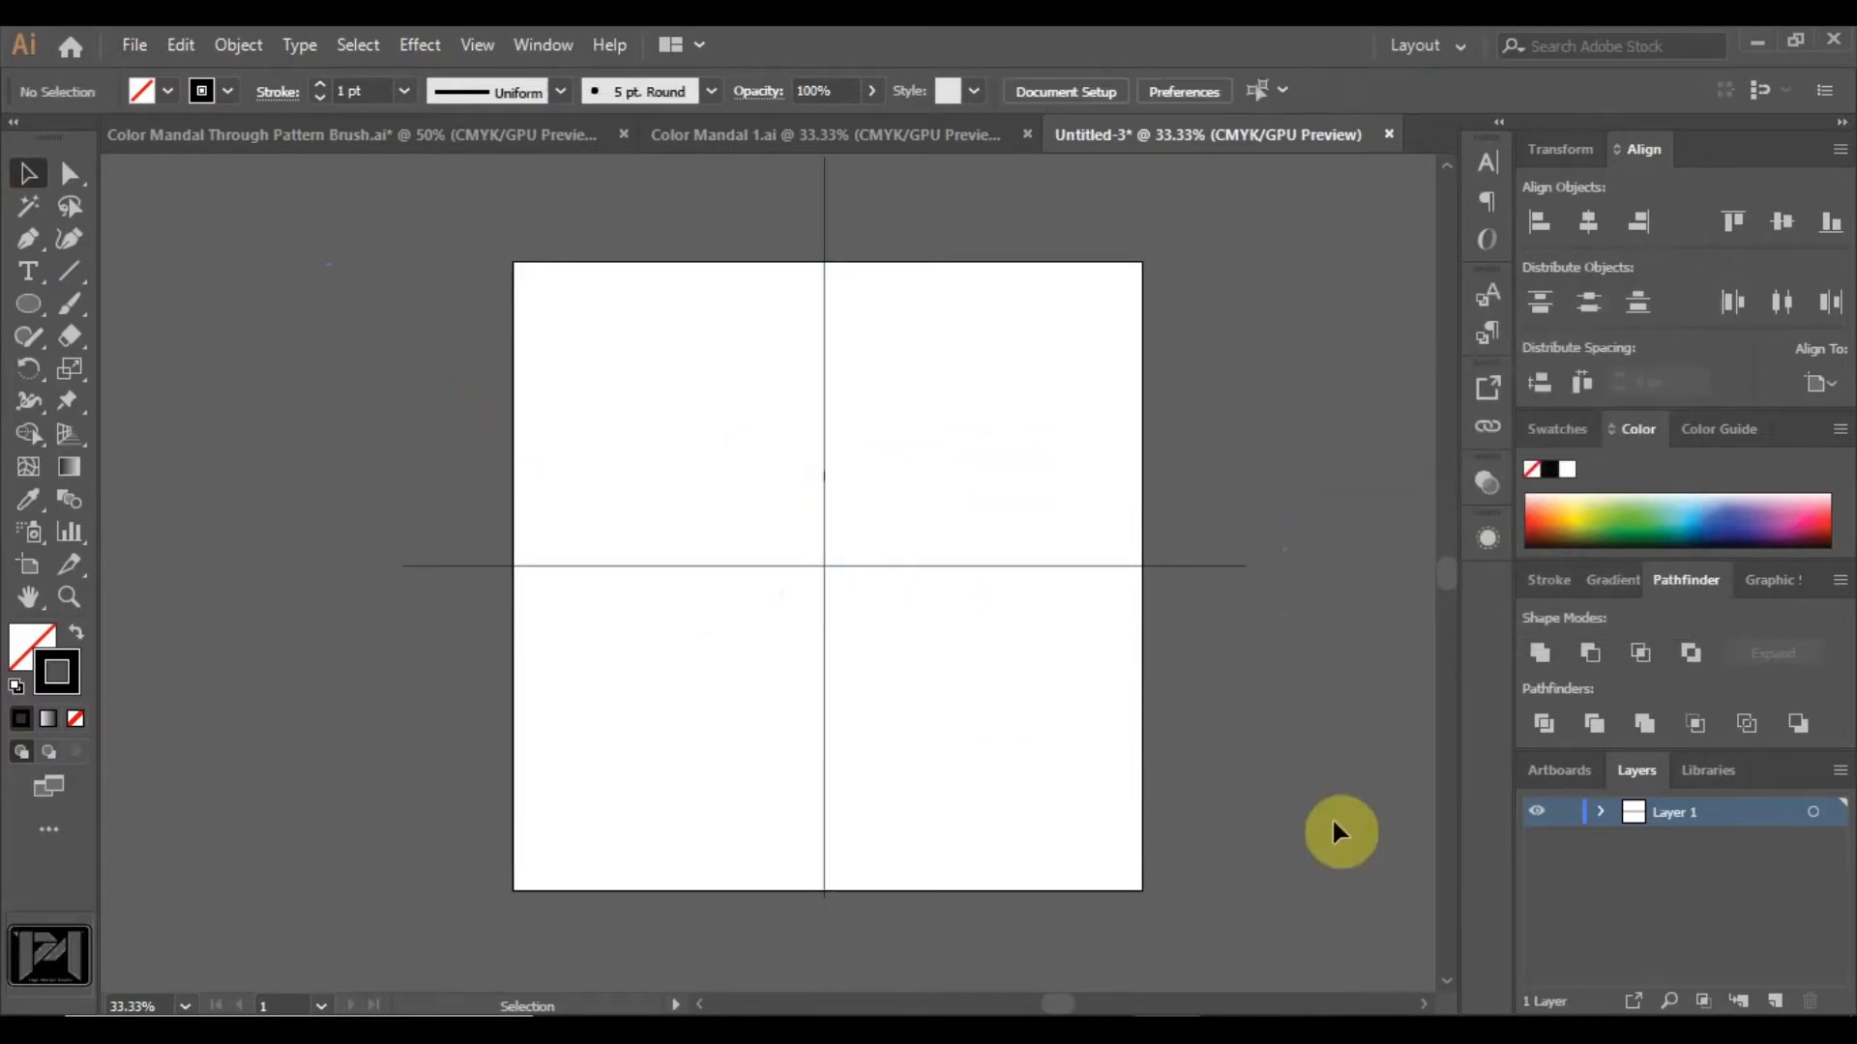
drag(460, 447, 1173, 766)
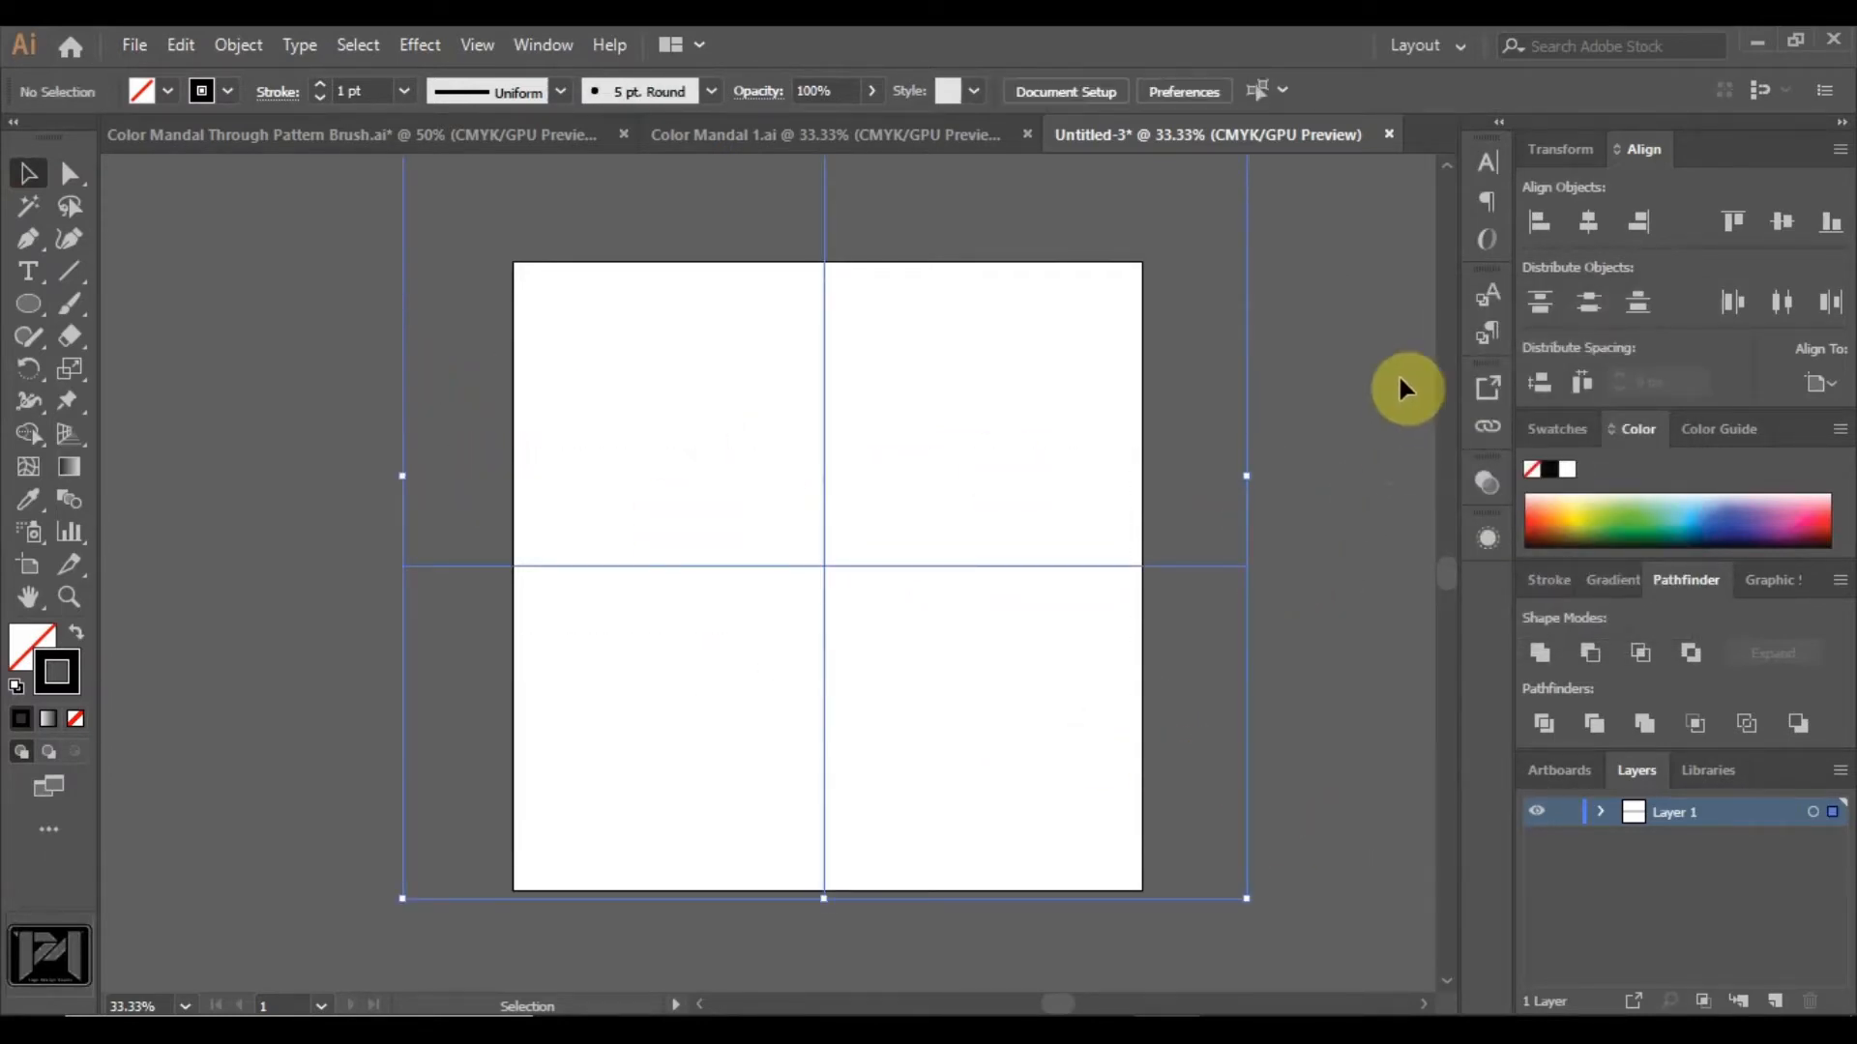
click(1589, 230)
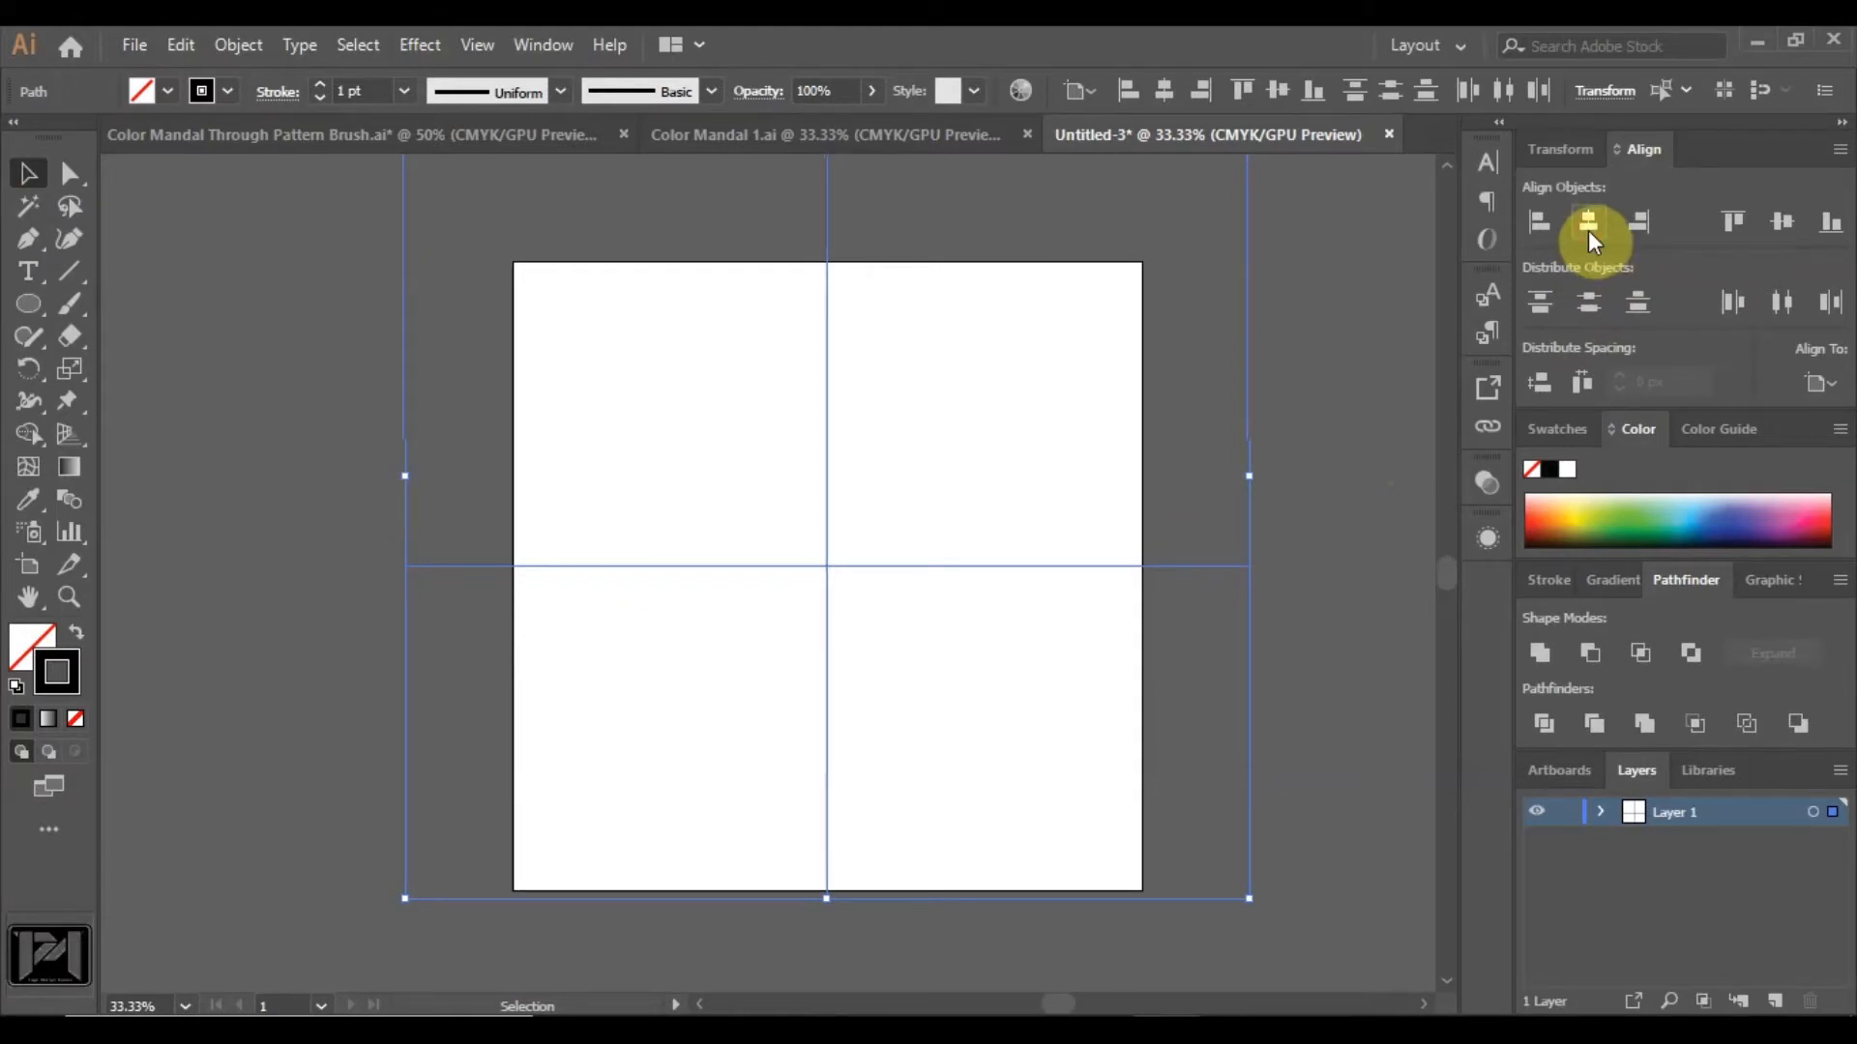
click(1777, 229)
click(1373, 416)
key(ctrl+minus)
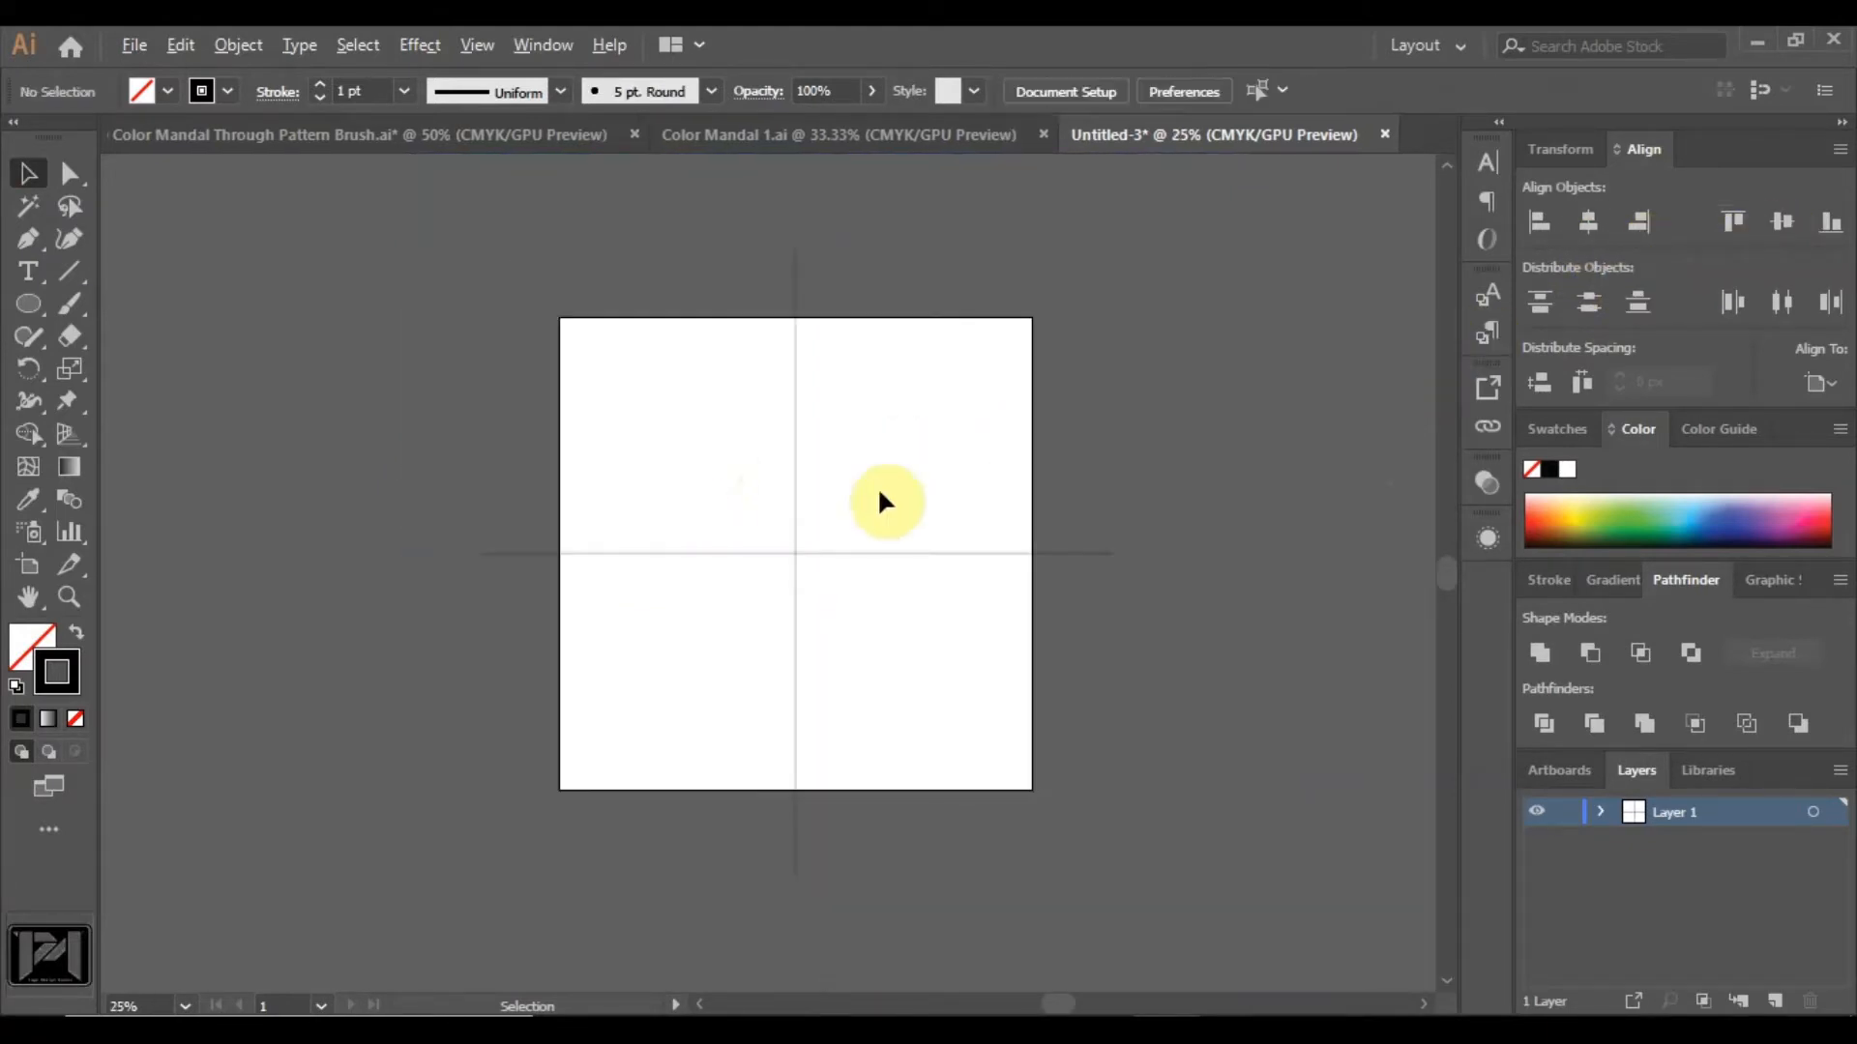
key(ctrl+plus)
Lock Layer 1 and add a new layer above it.
click(1564, 815)
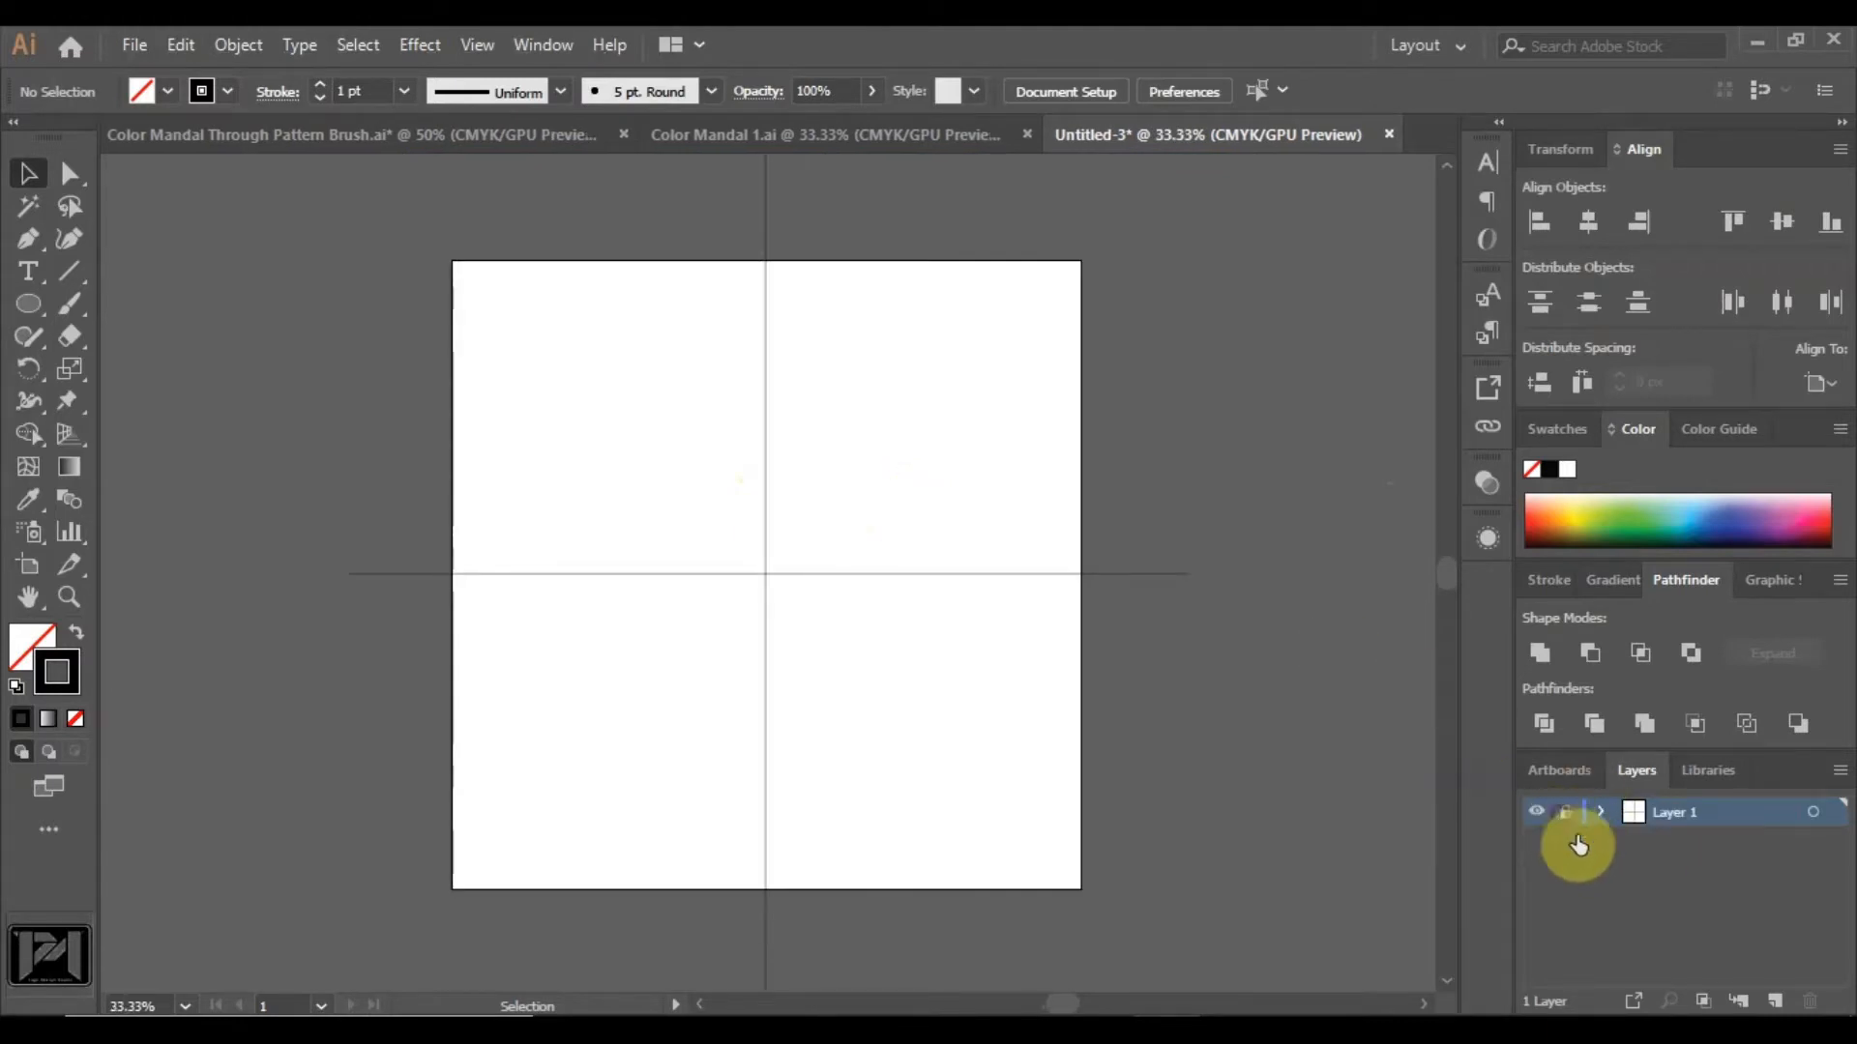
click(1776, 1001)
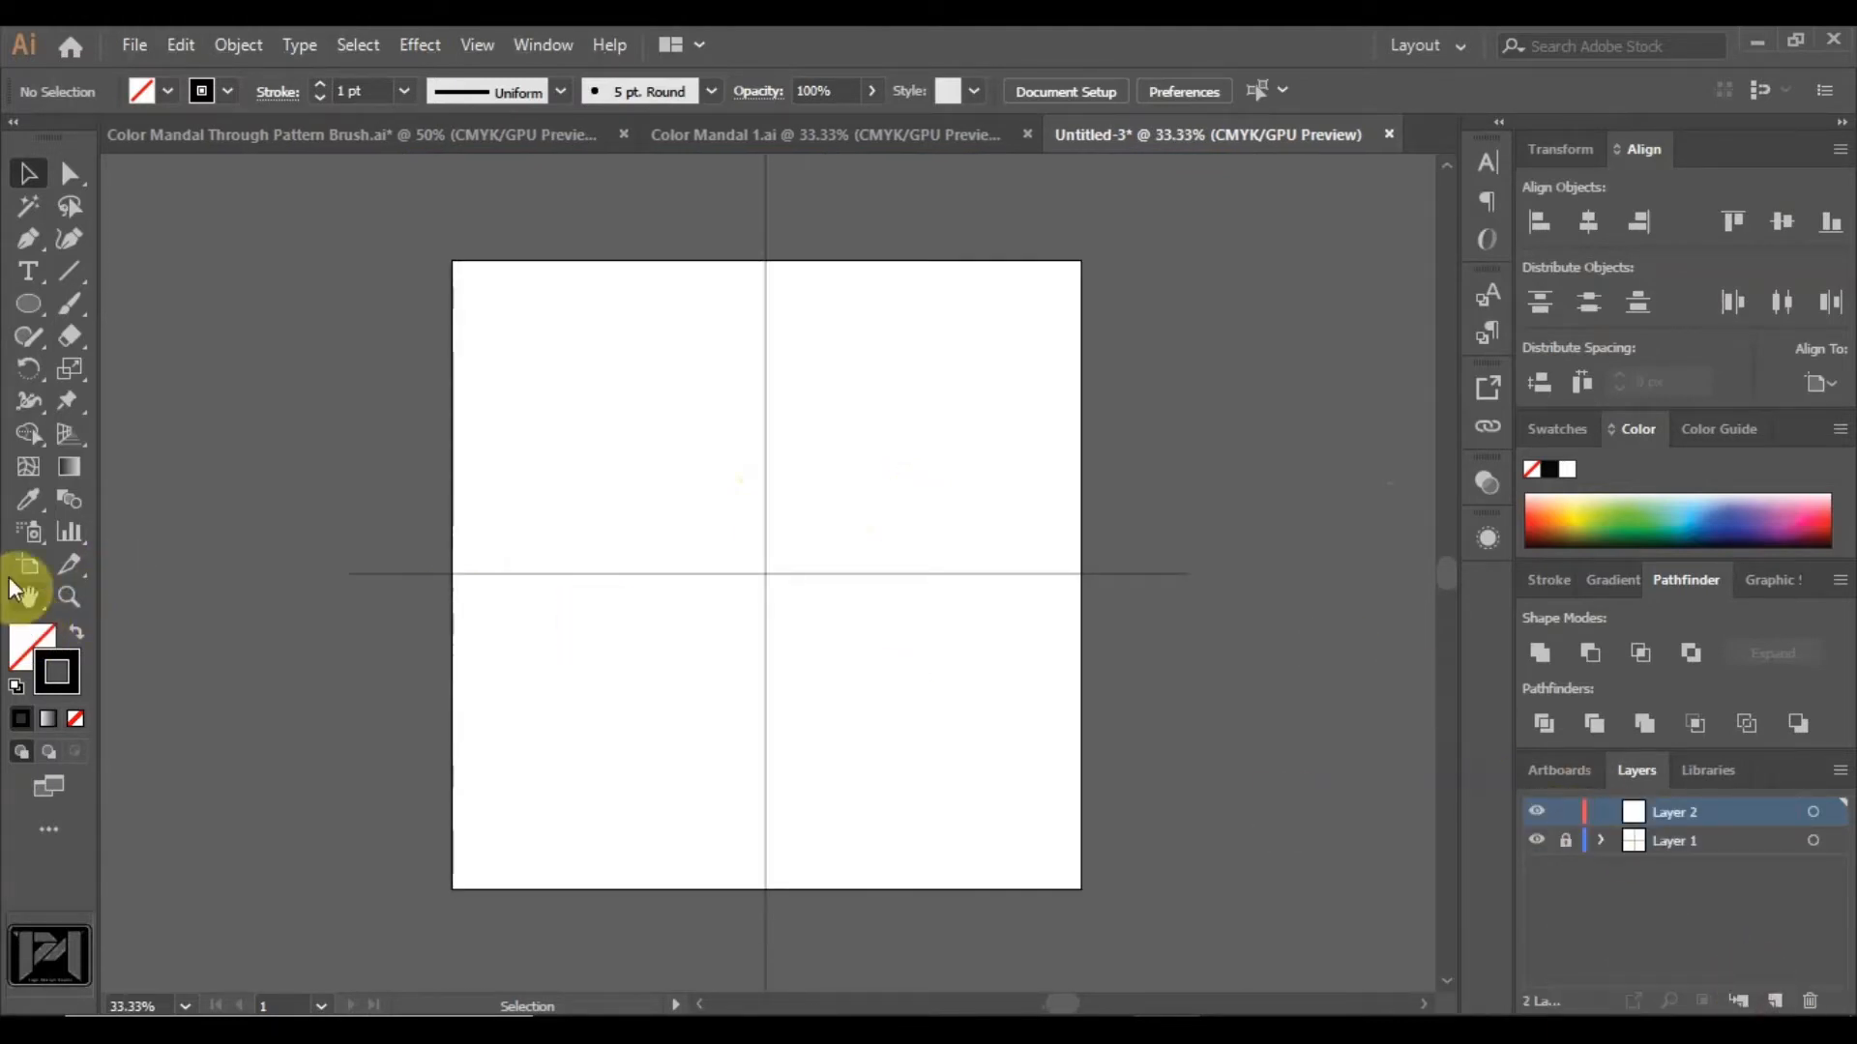
Draw a horizontal line about 1341 px long with the Pen tool along the locked horizontal centre line.
click(23, 240)
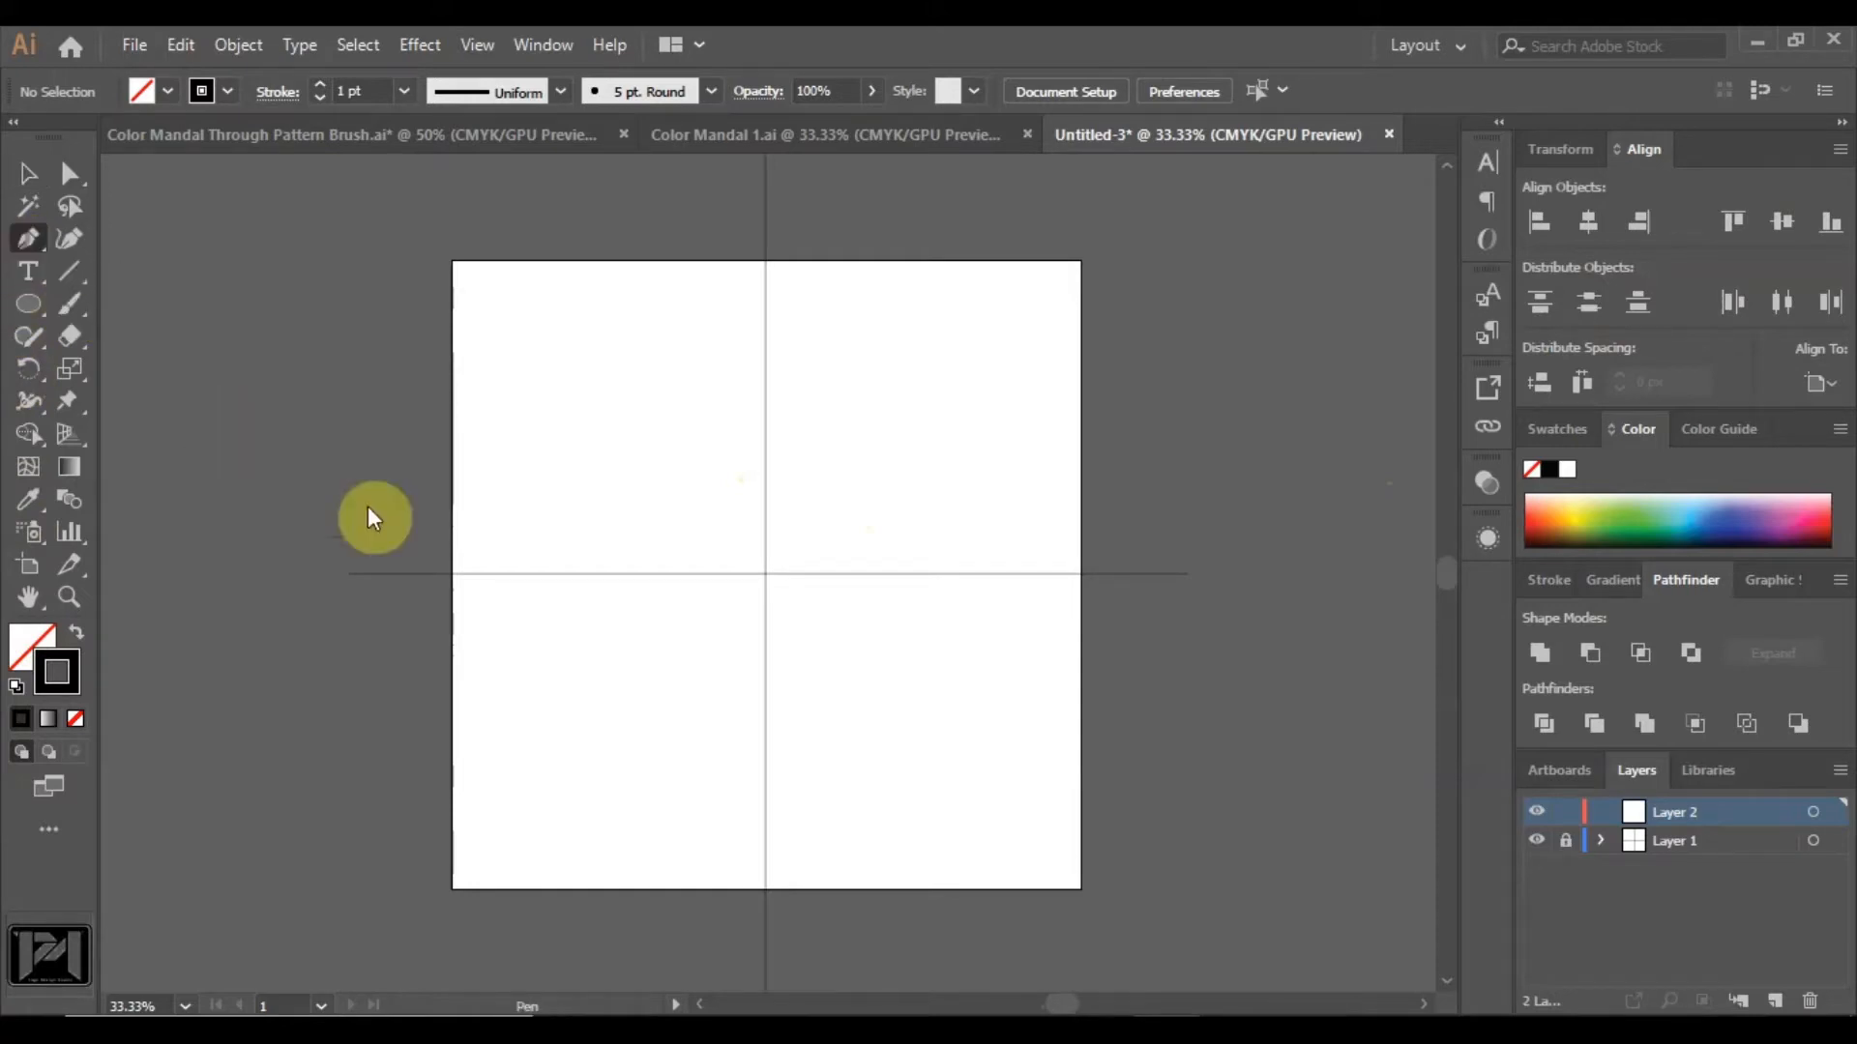
click(344, 574)
click(1182, 574)
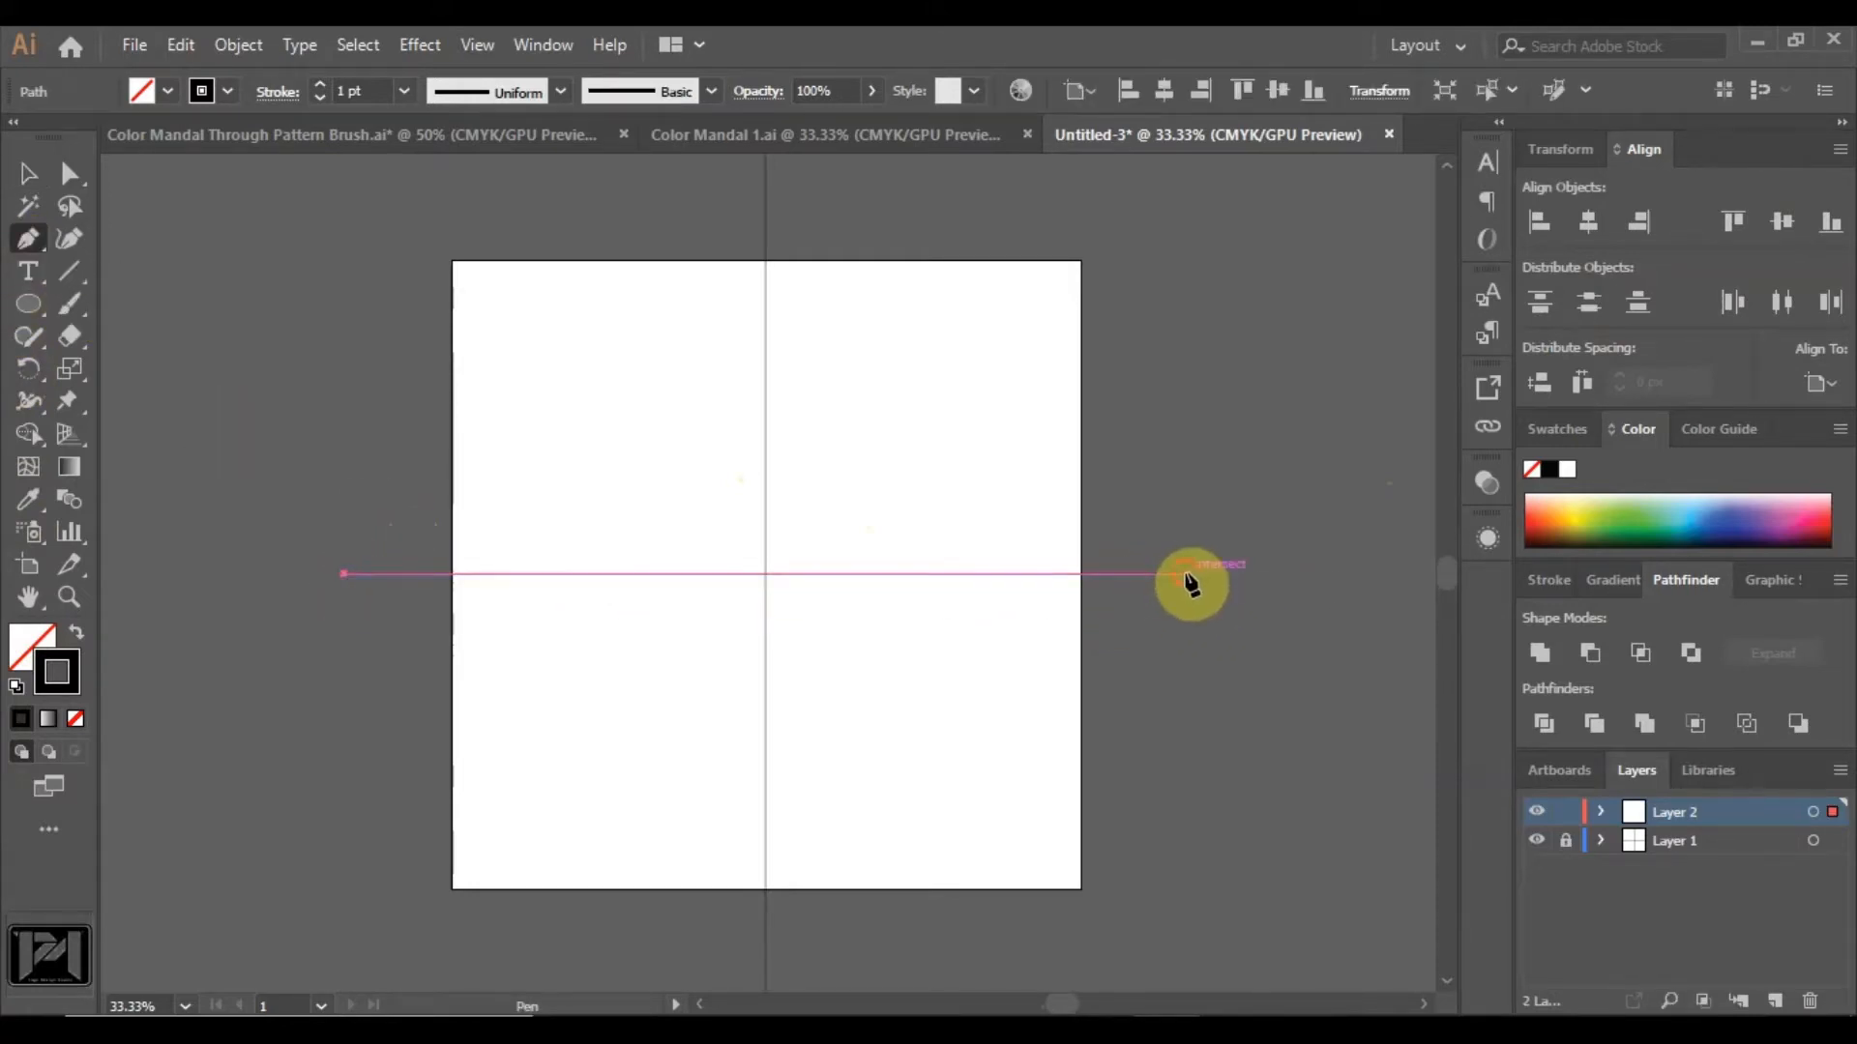
Duplicate the new horizontal line slightly above the original and rotate the copy by 90°.
click(68, 173)
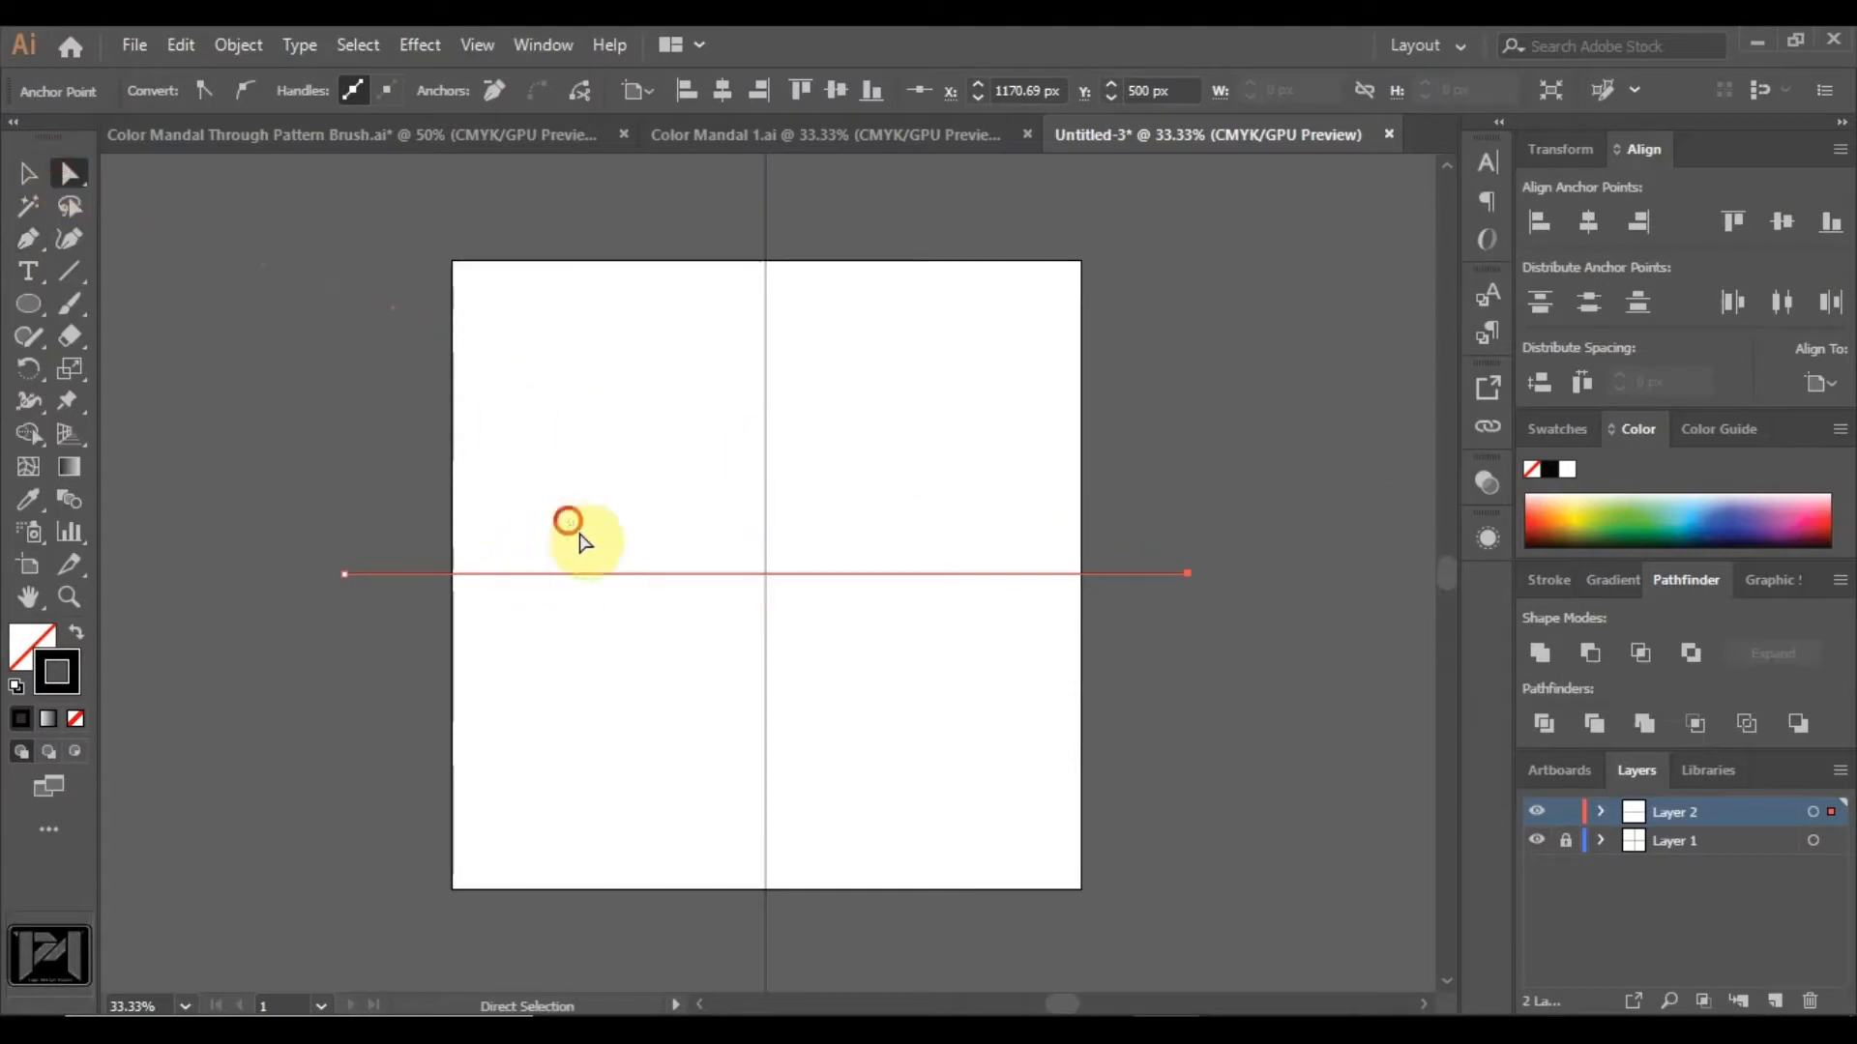
drag(578, 533, 766, 634)
click(38, 184)
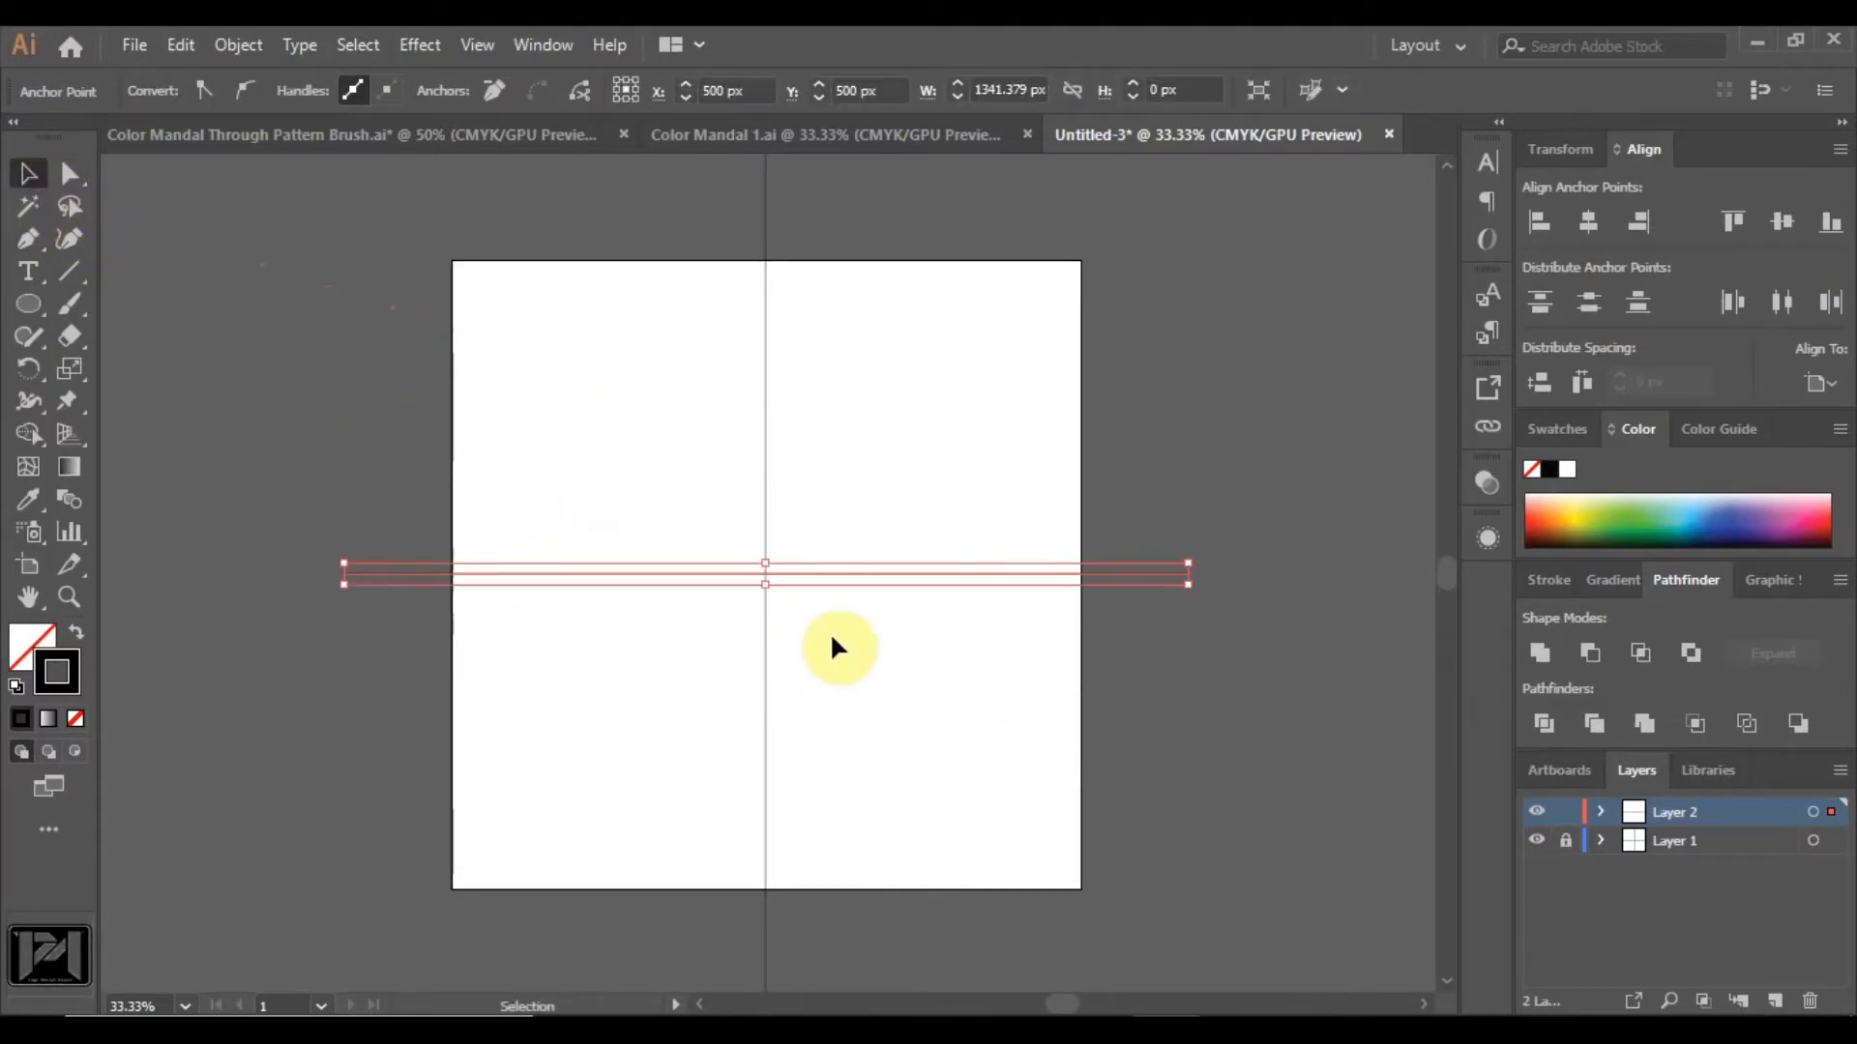
drag(817, 583, 822, 500)
right_click(823, 499)
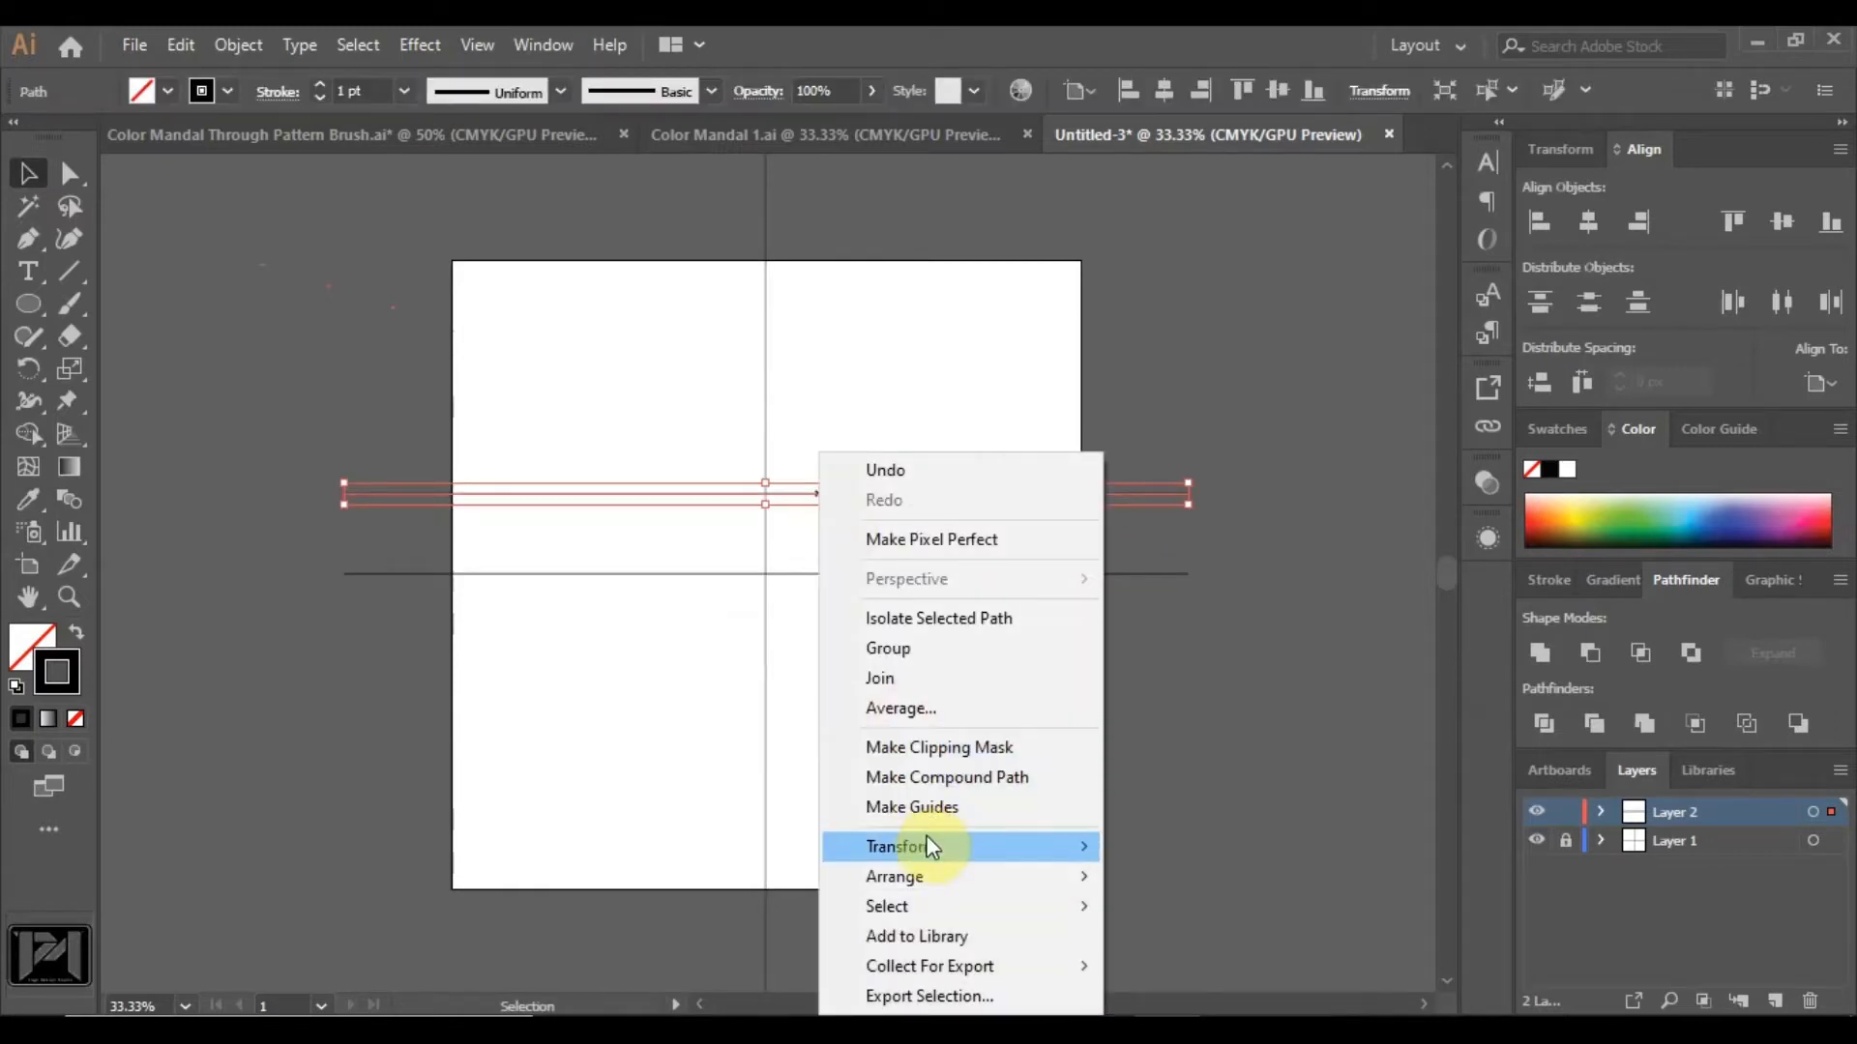
mouse_move(928, 844)
click(1175, 678)
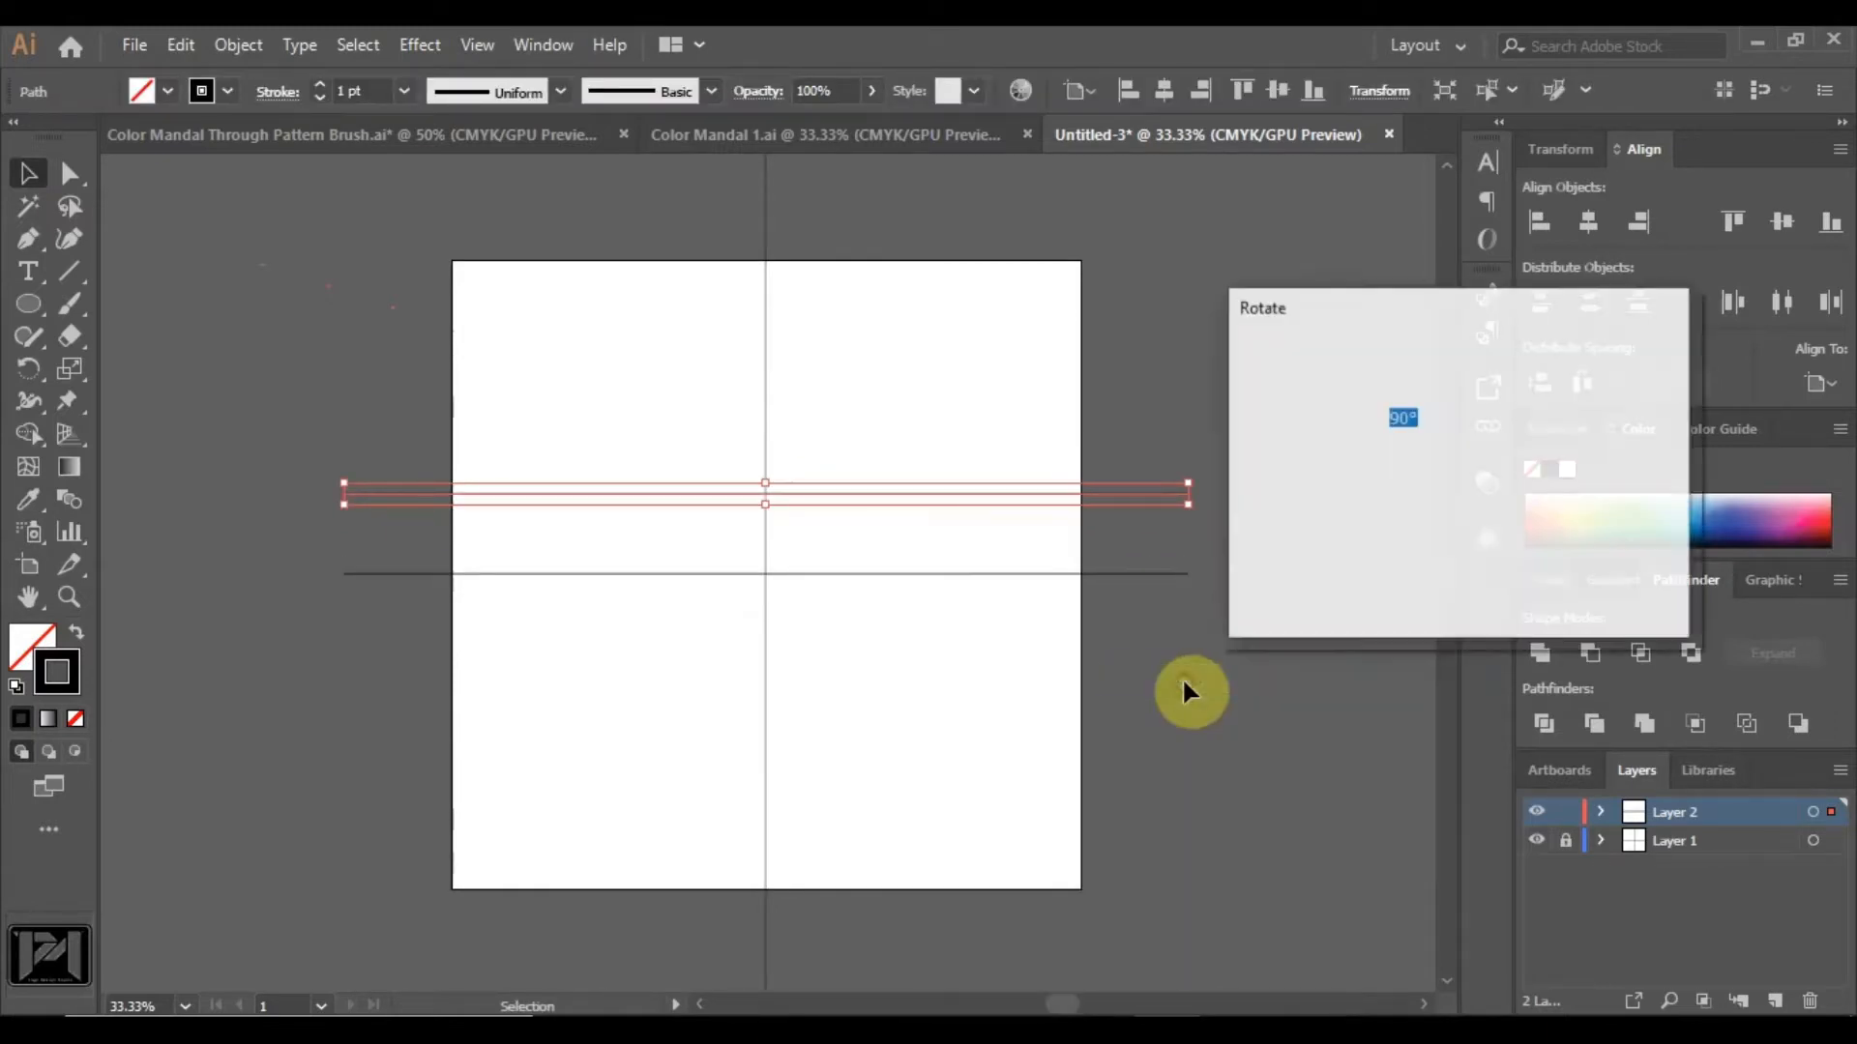
click(1484, 580)
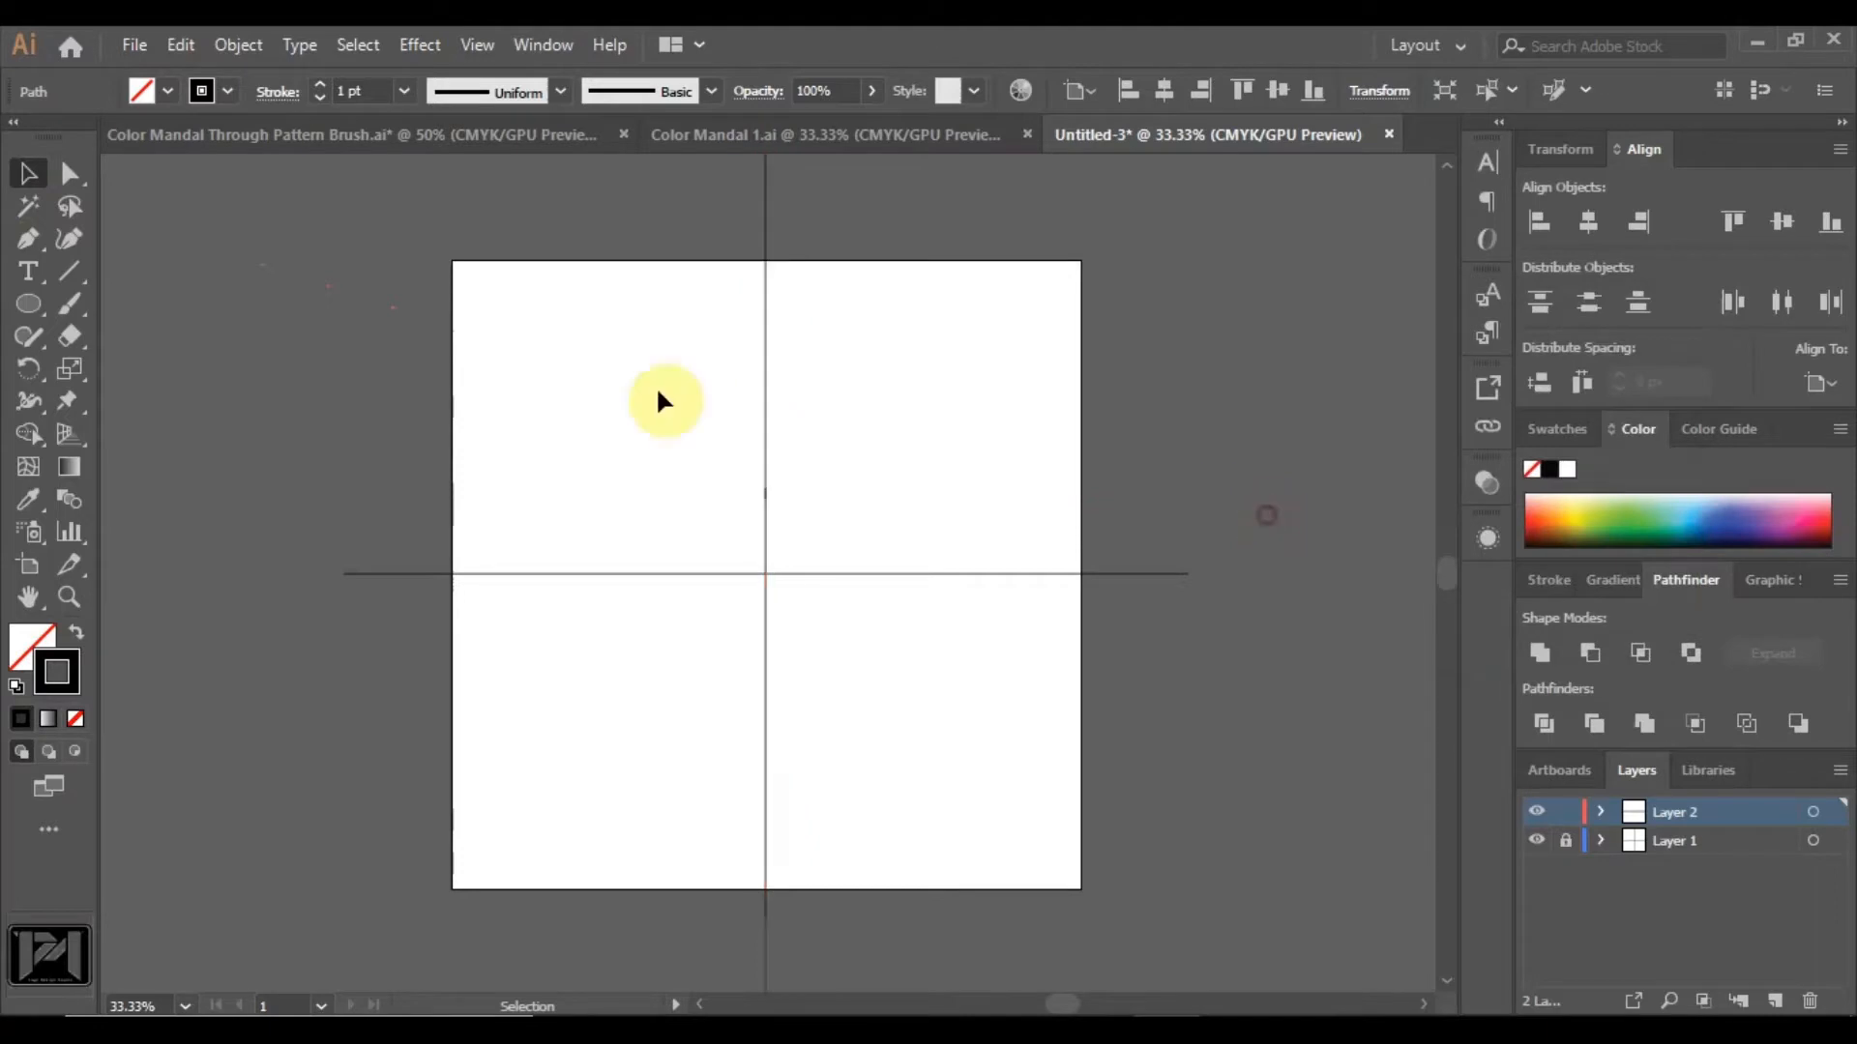
Centre both Layer 2 lines horizontally and vertically on the artboard.
drag(257, 277, 1243, 770)
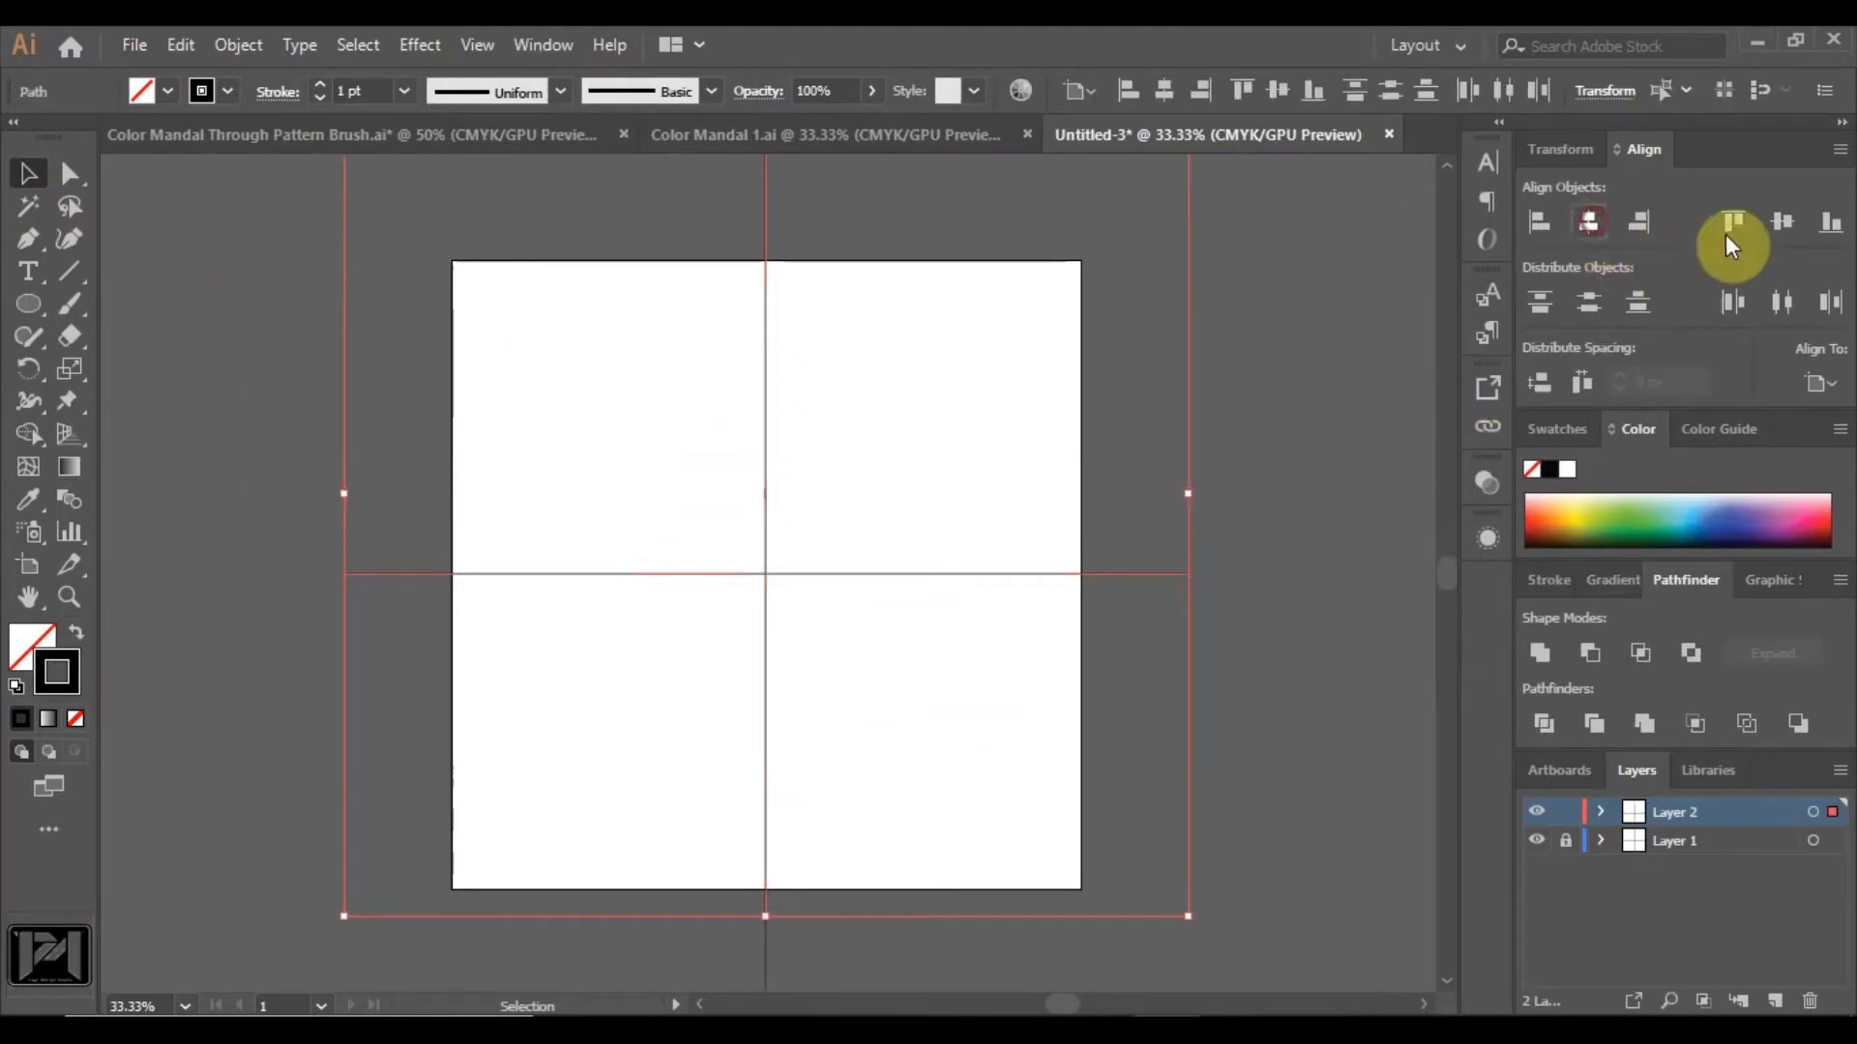
click(1783, 222)
click(1129, 387)
key(ctrl+minus)
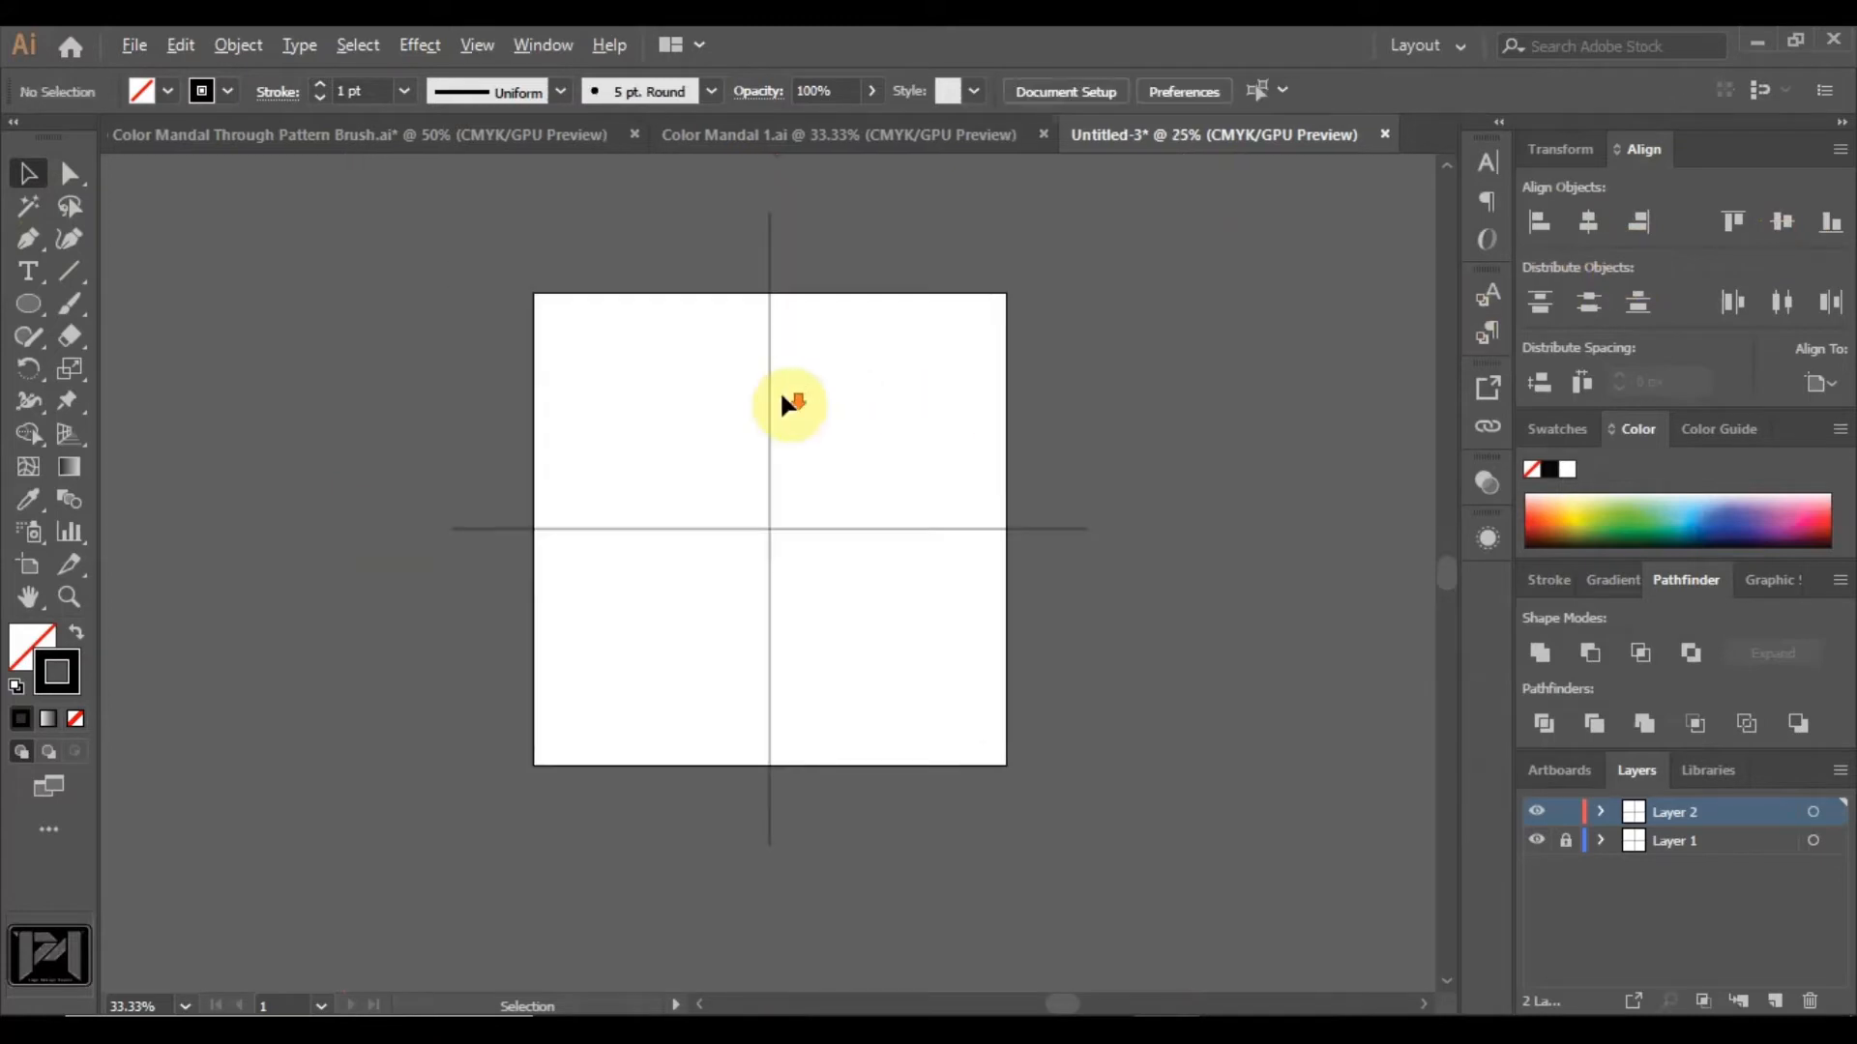
key(ctrl+plus)
click(764, 621)
click(1364, 753)
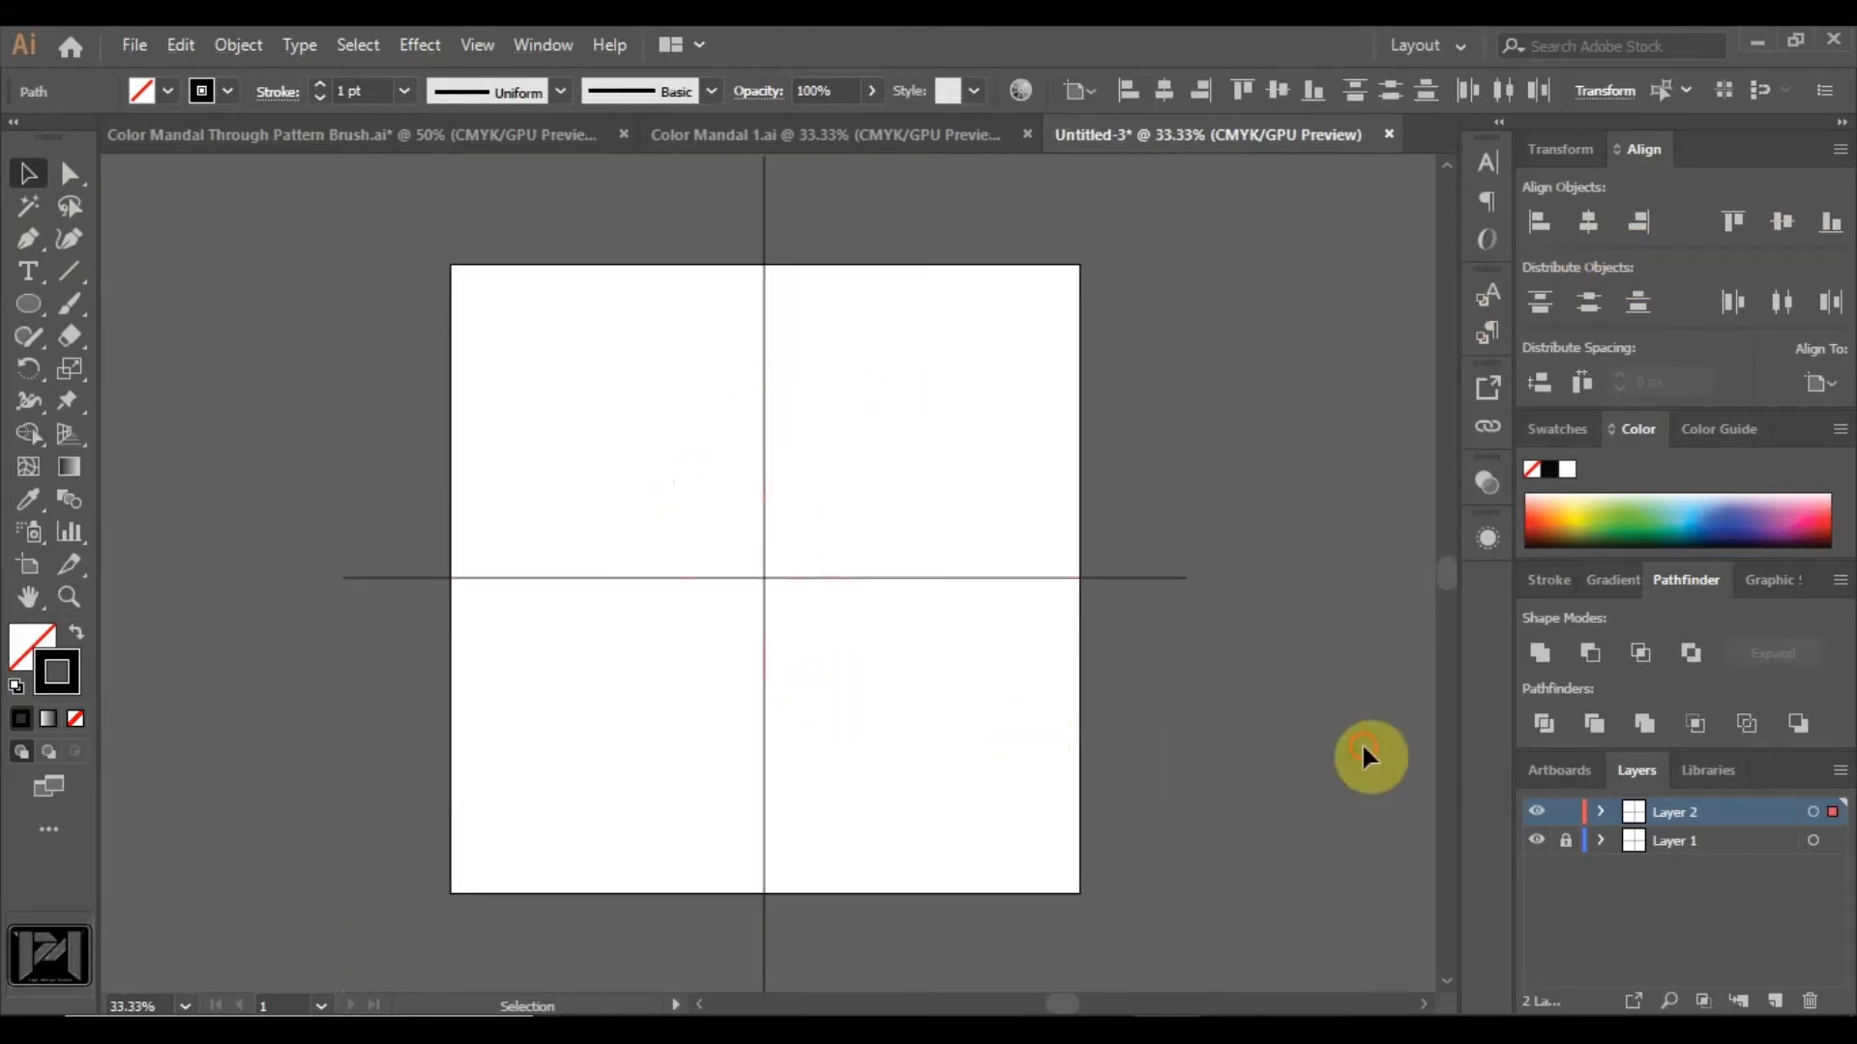
Set up a Transform effect on the crossed Layer 2 lines with a rotation angle of 15°.
click(865, 577)
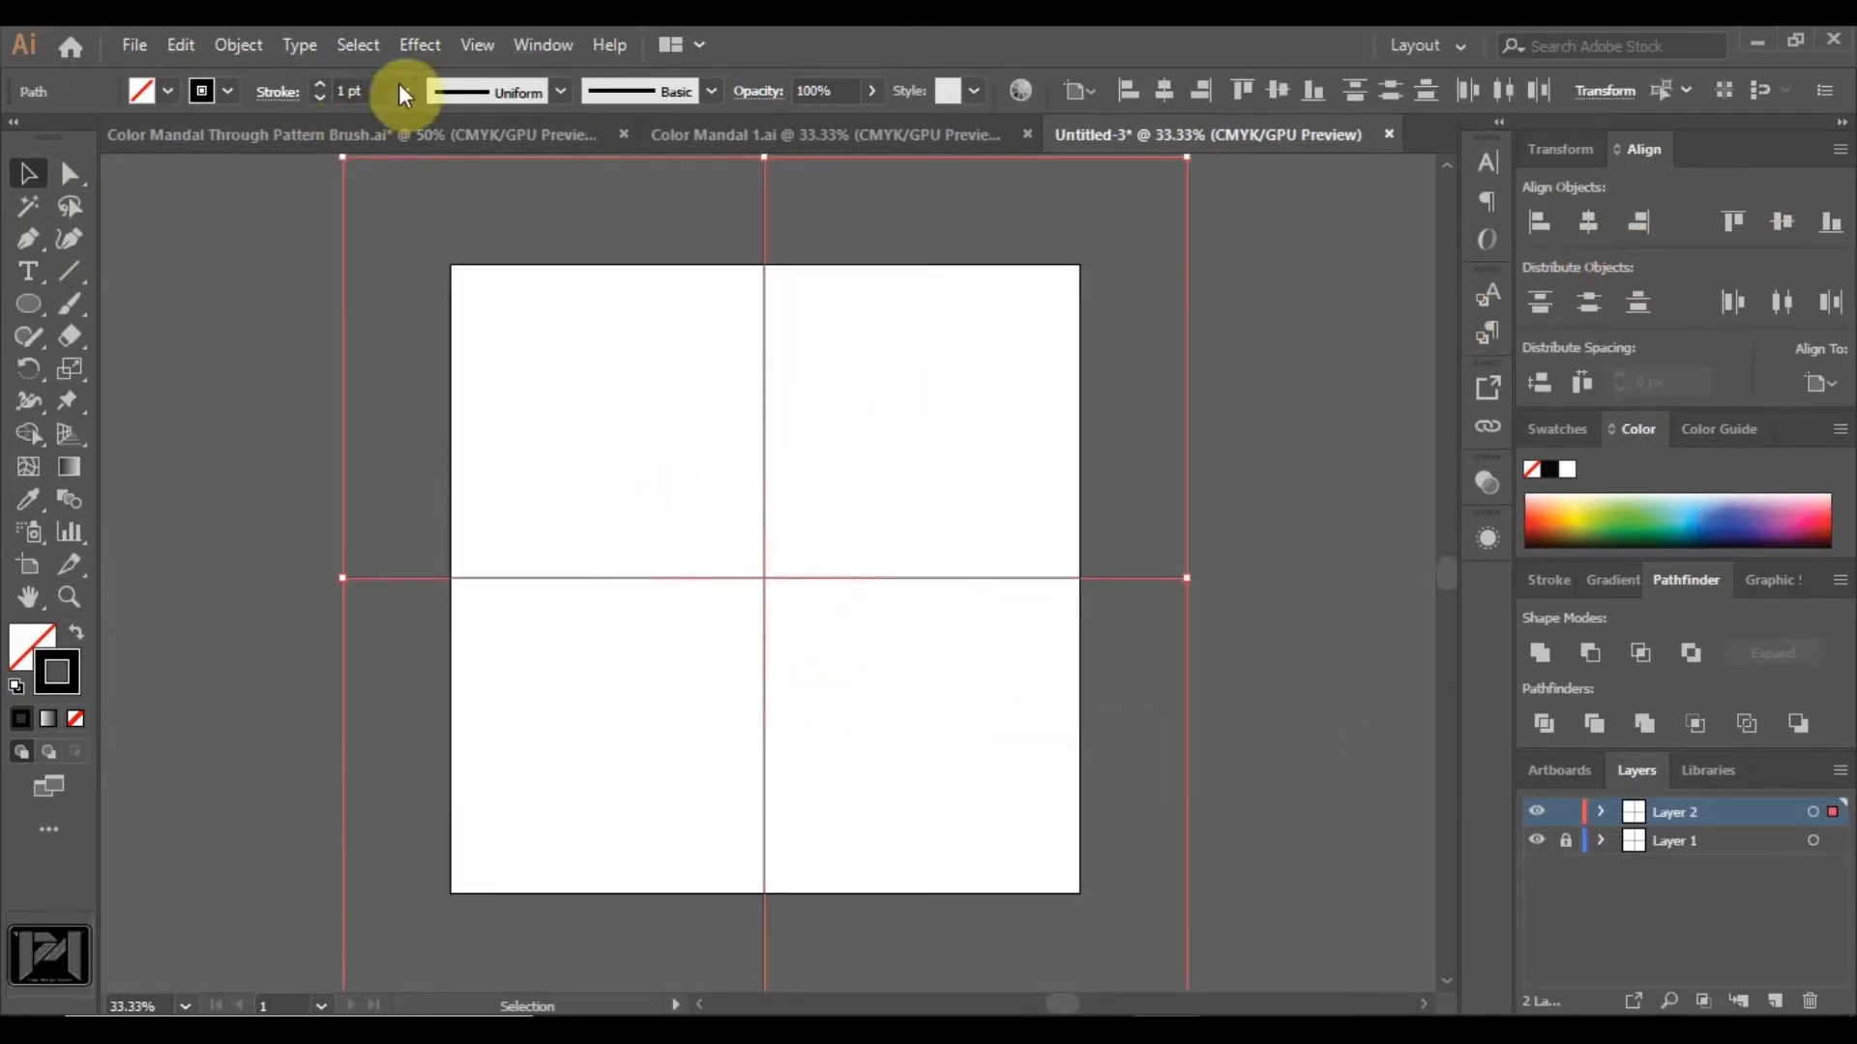
click(421, 49)
mouse_move(579, 265)
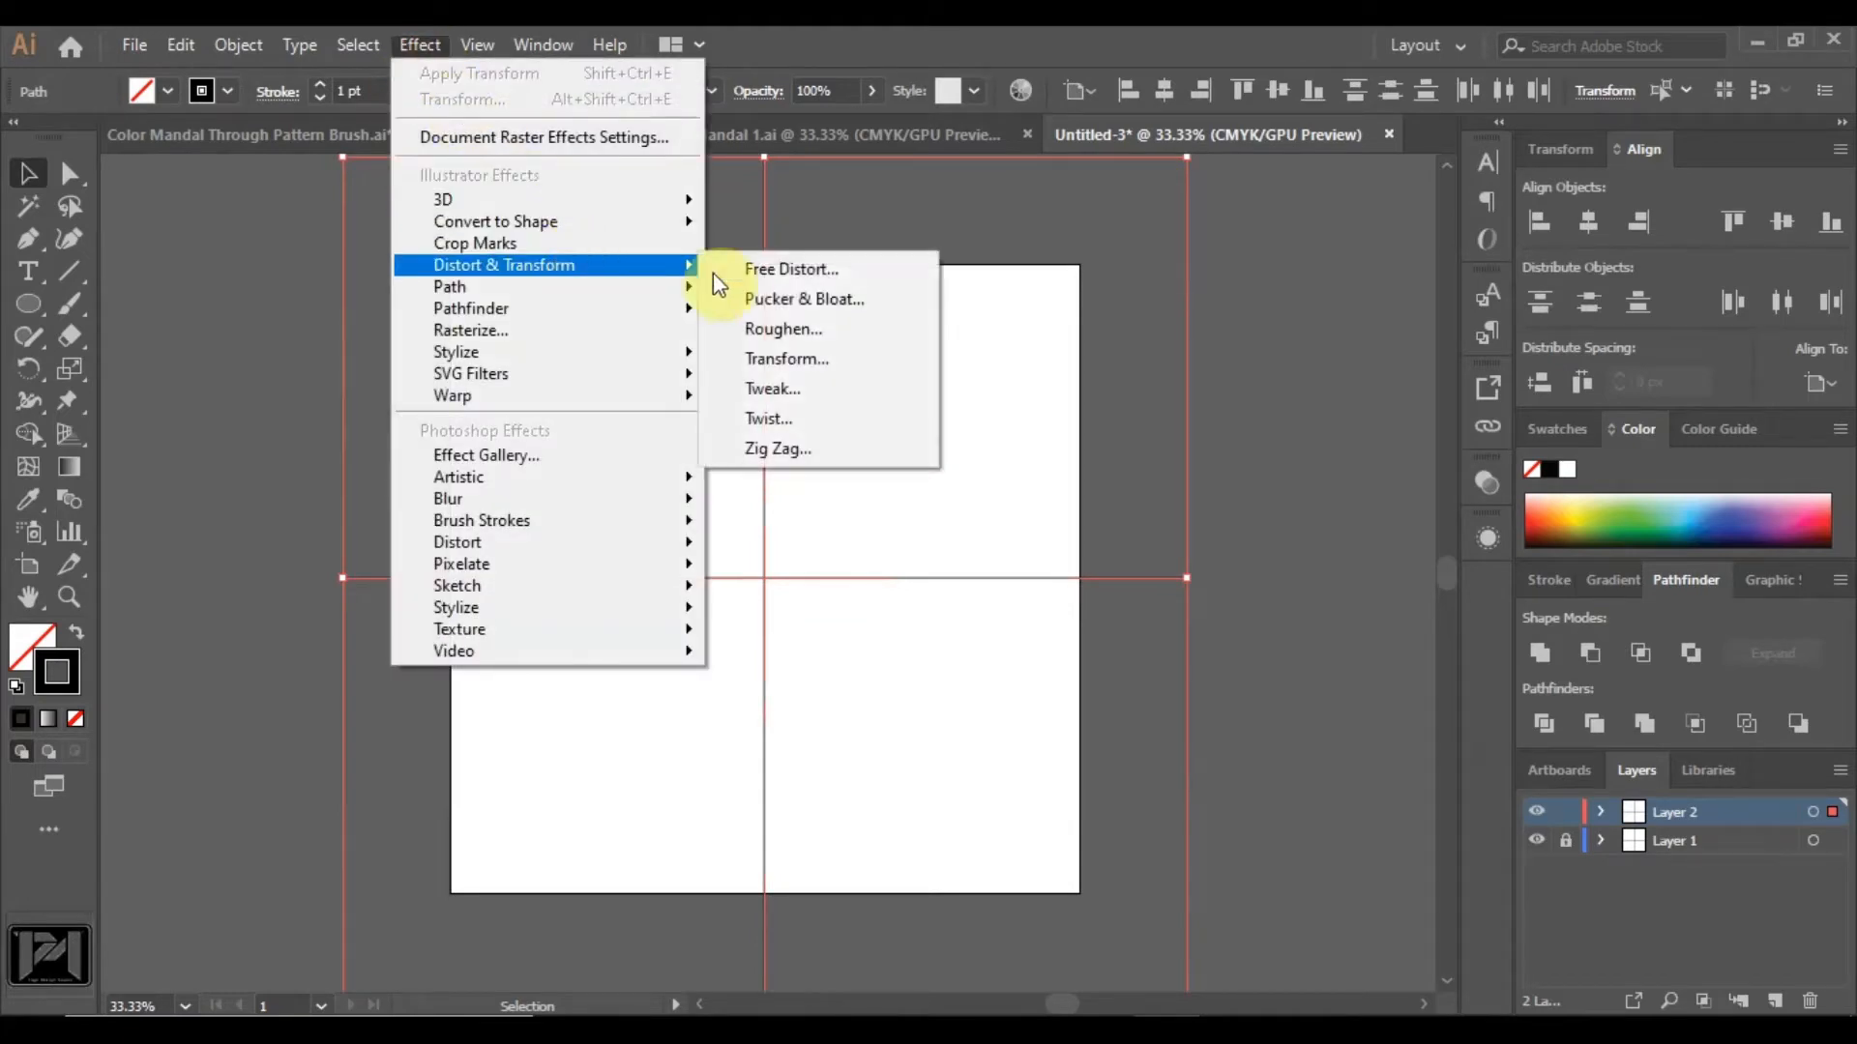
click(788, 357)
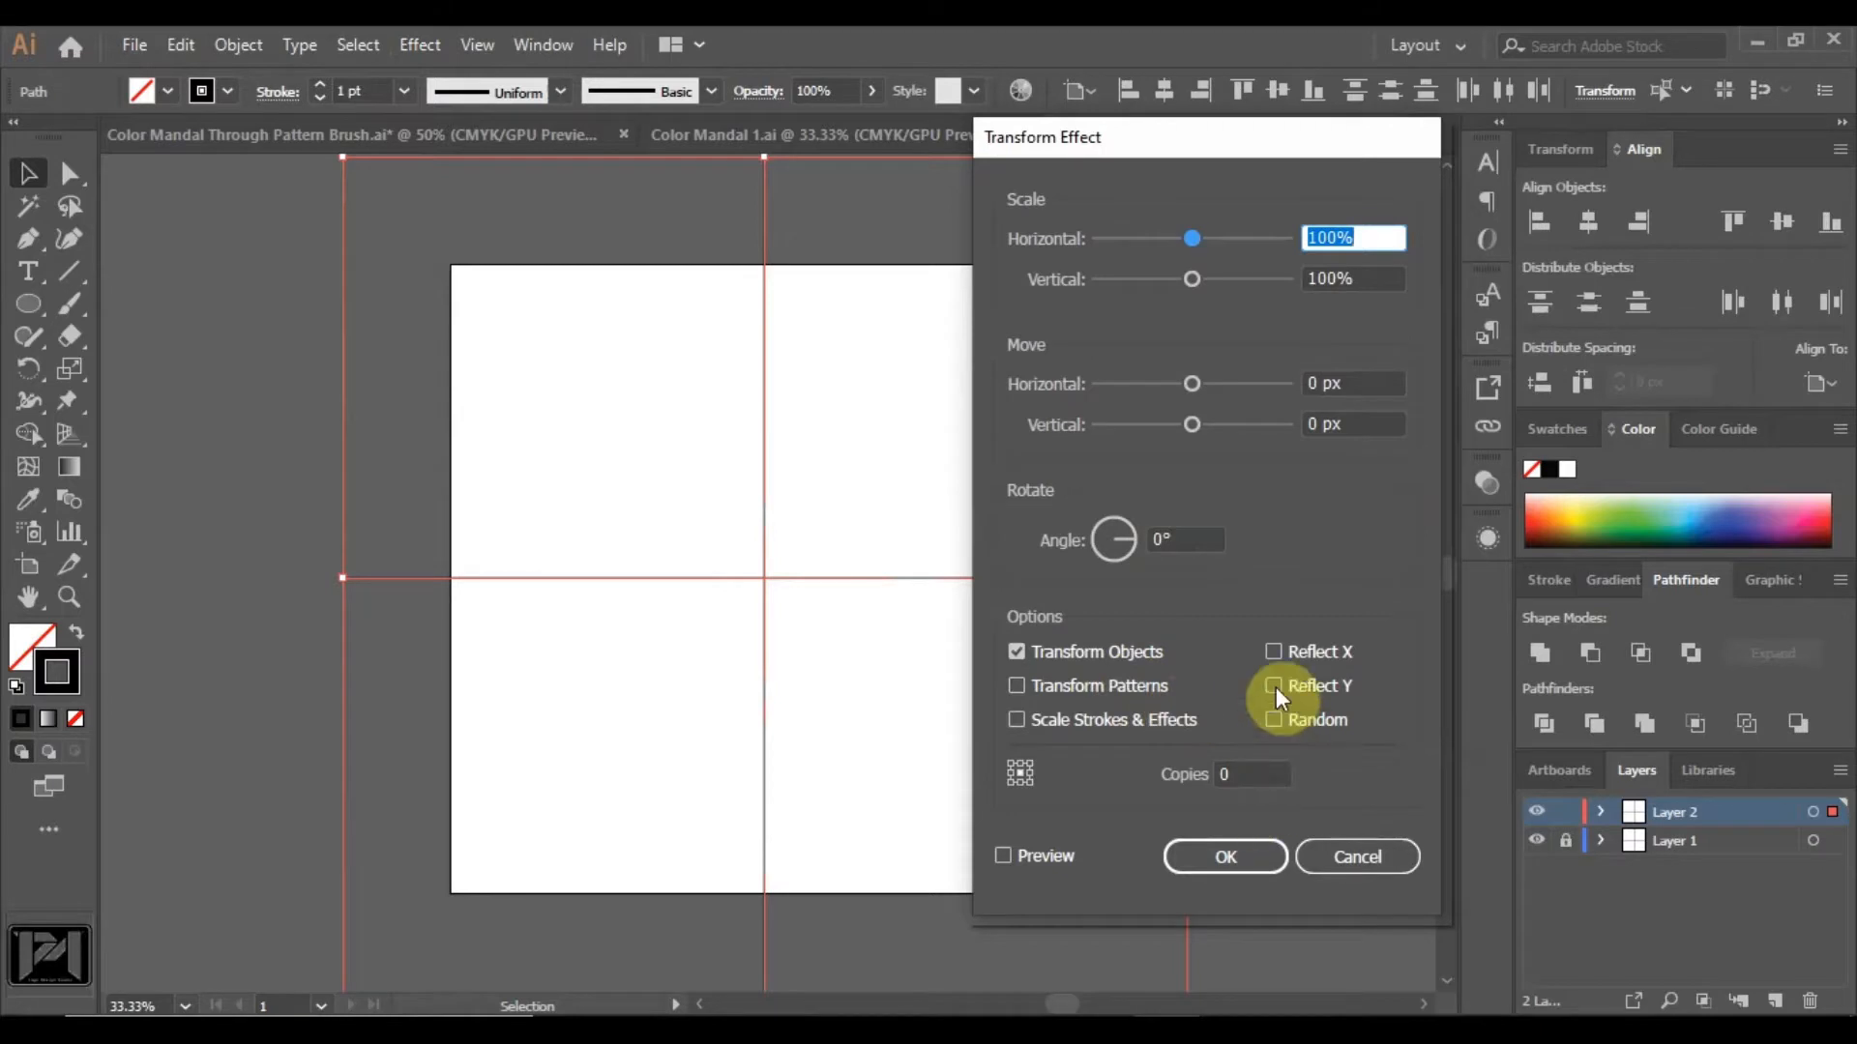
click(1202, 543)
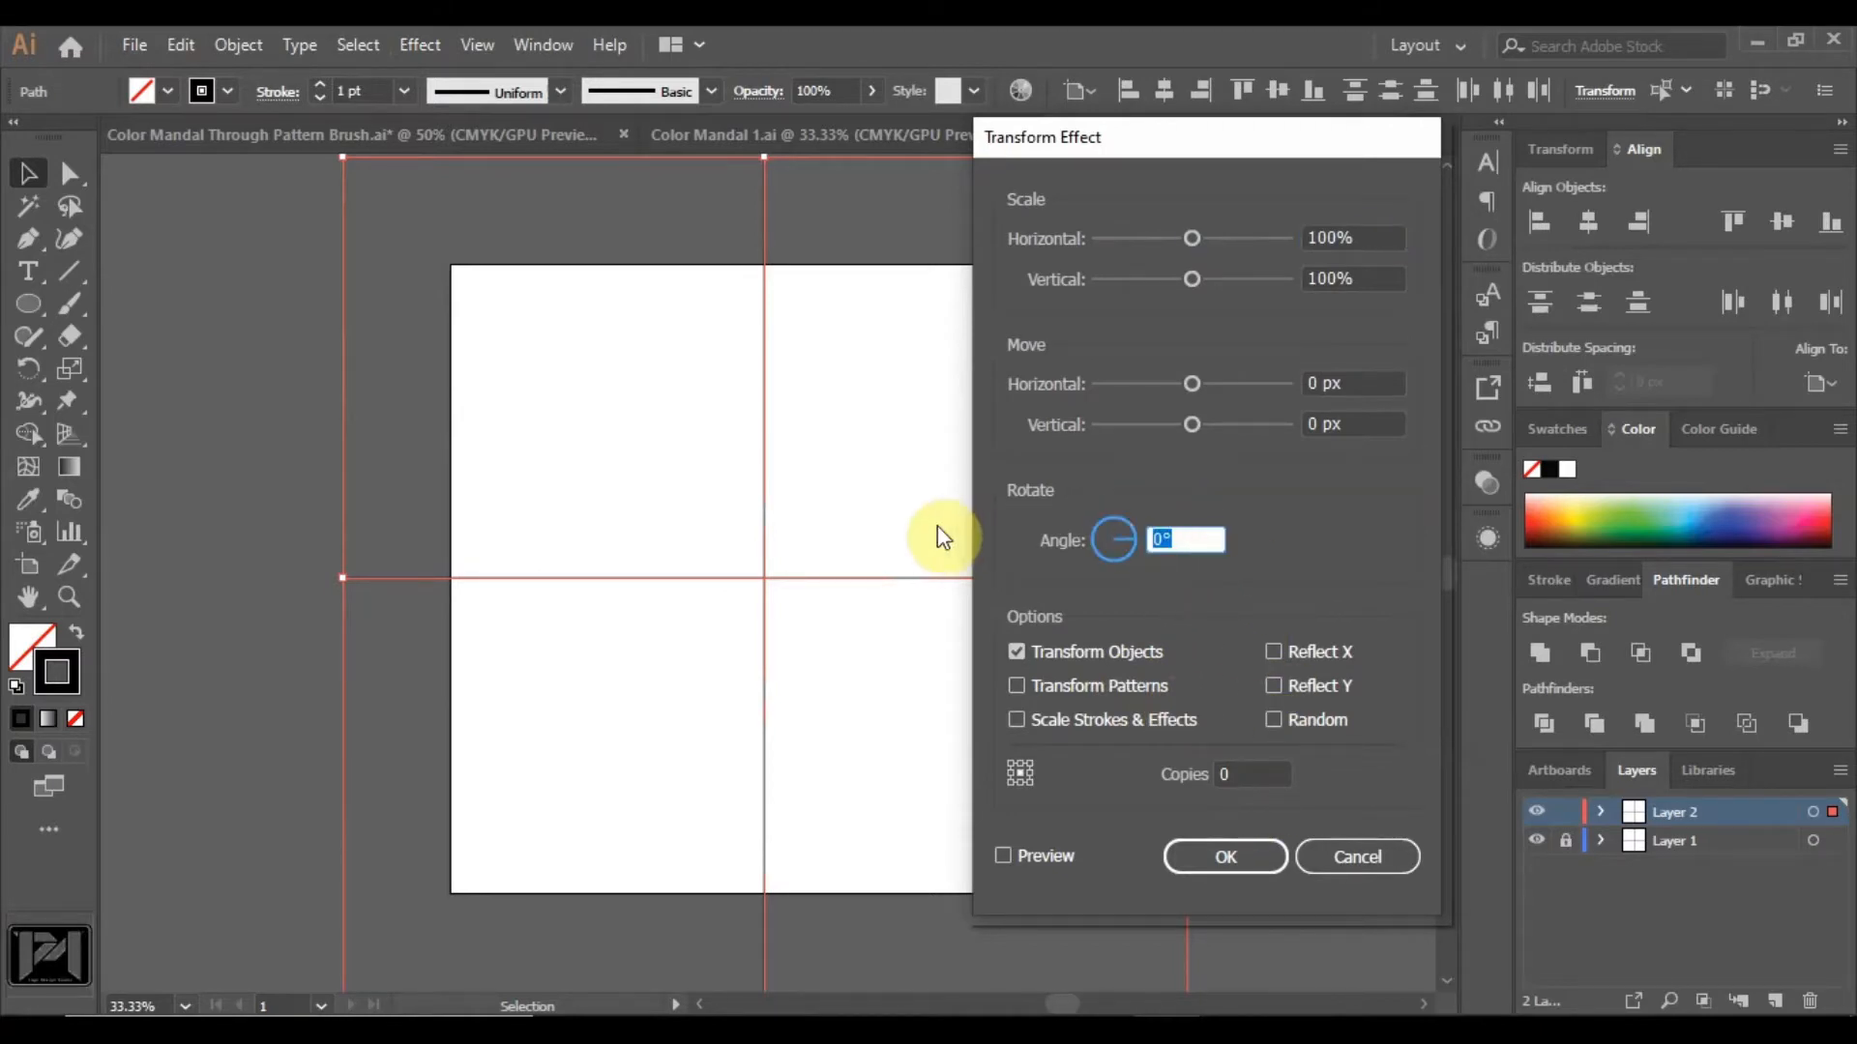
text(15)
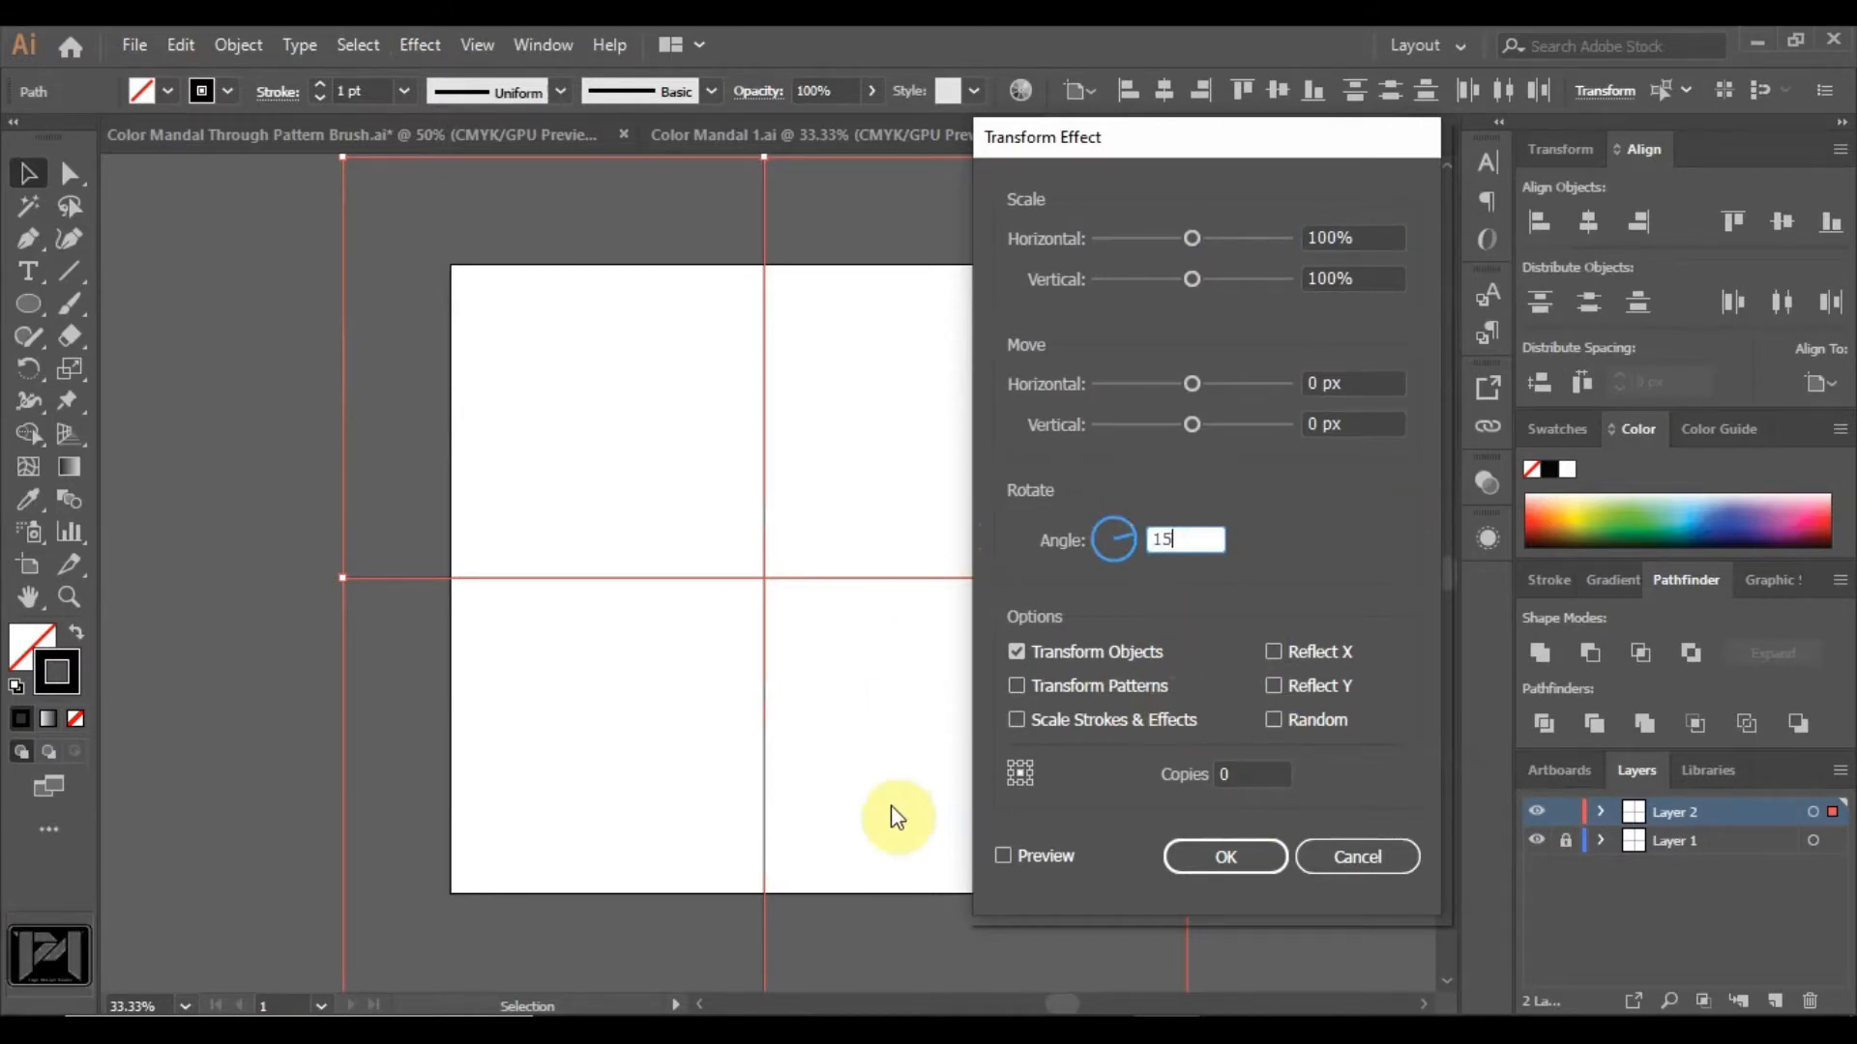
Set the Transform effect to 11 copies, preview the radial lines and apply the effect.
click(1004, 856)
click(1252, 771)
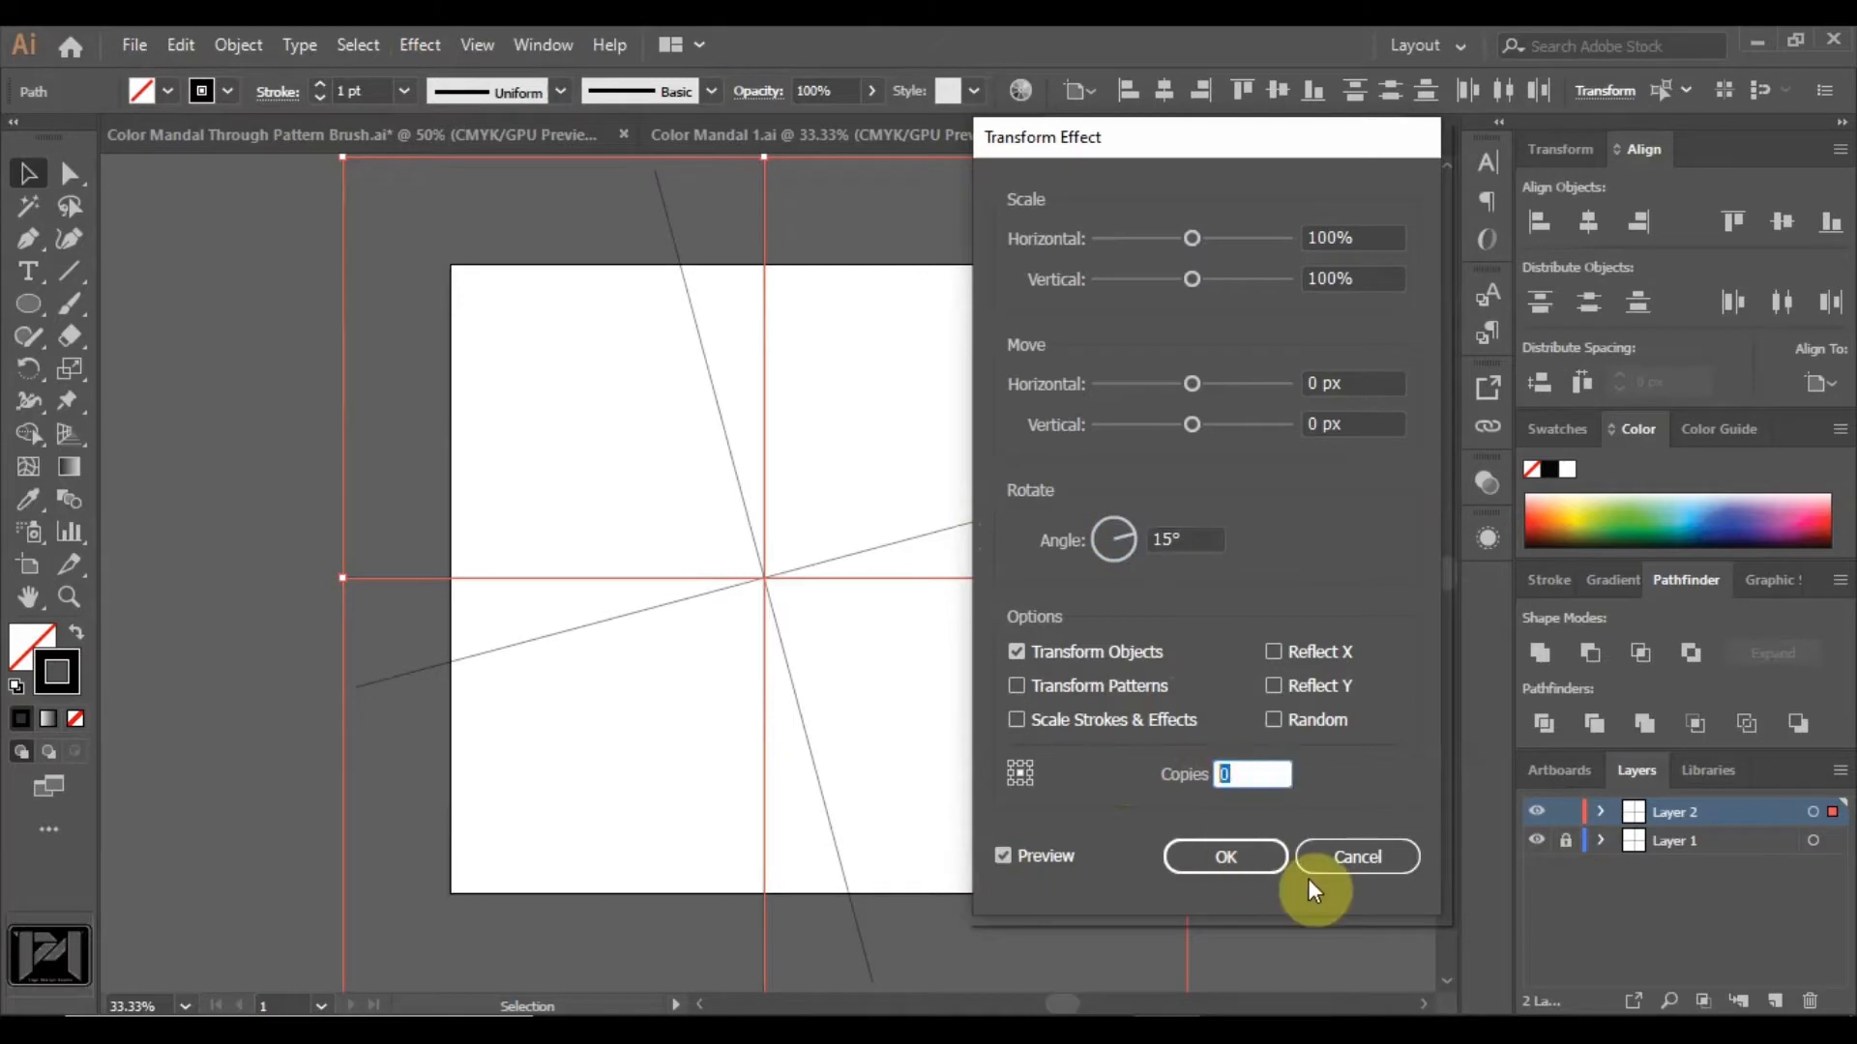
text(11)
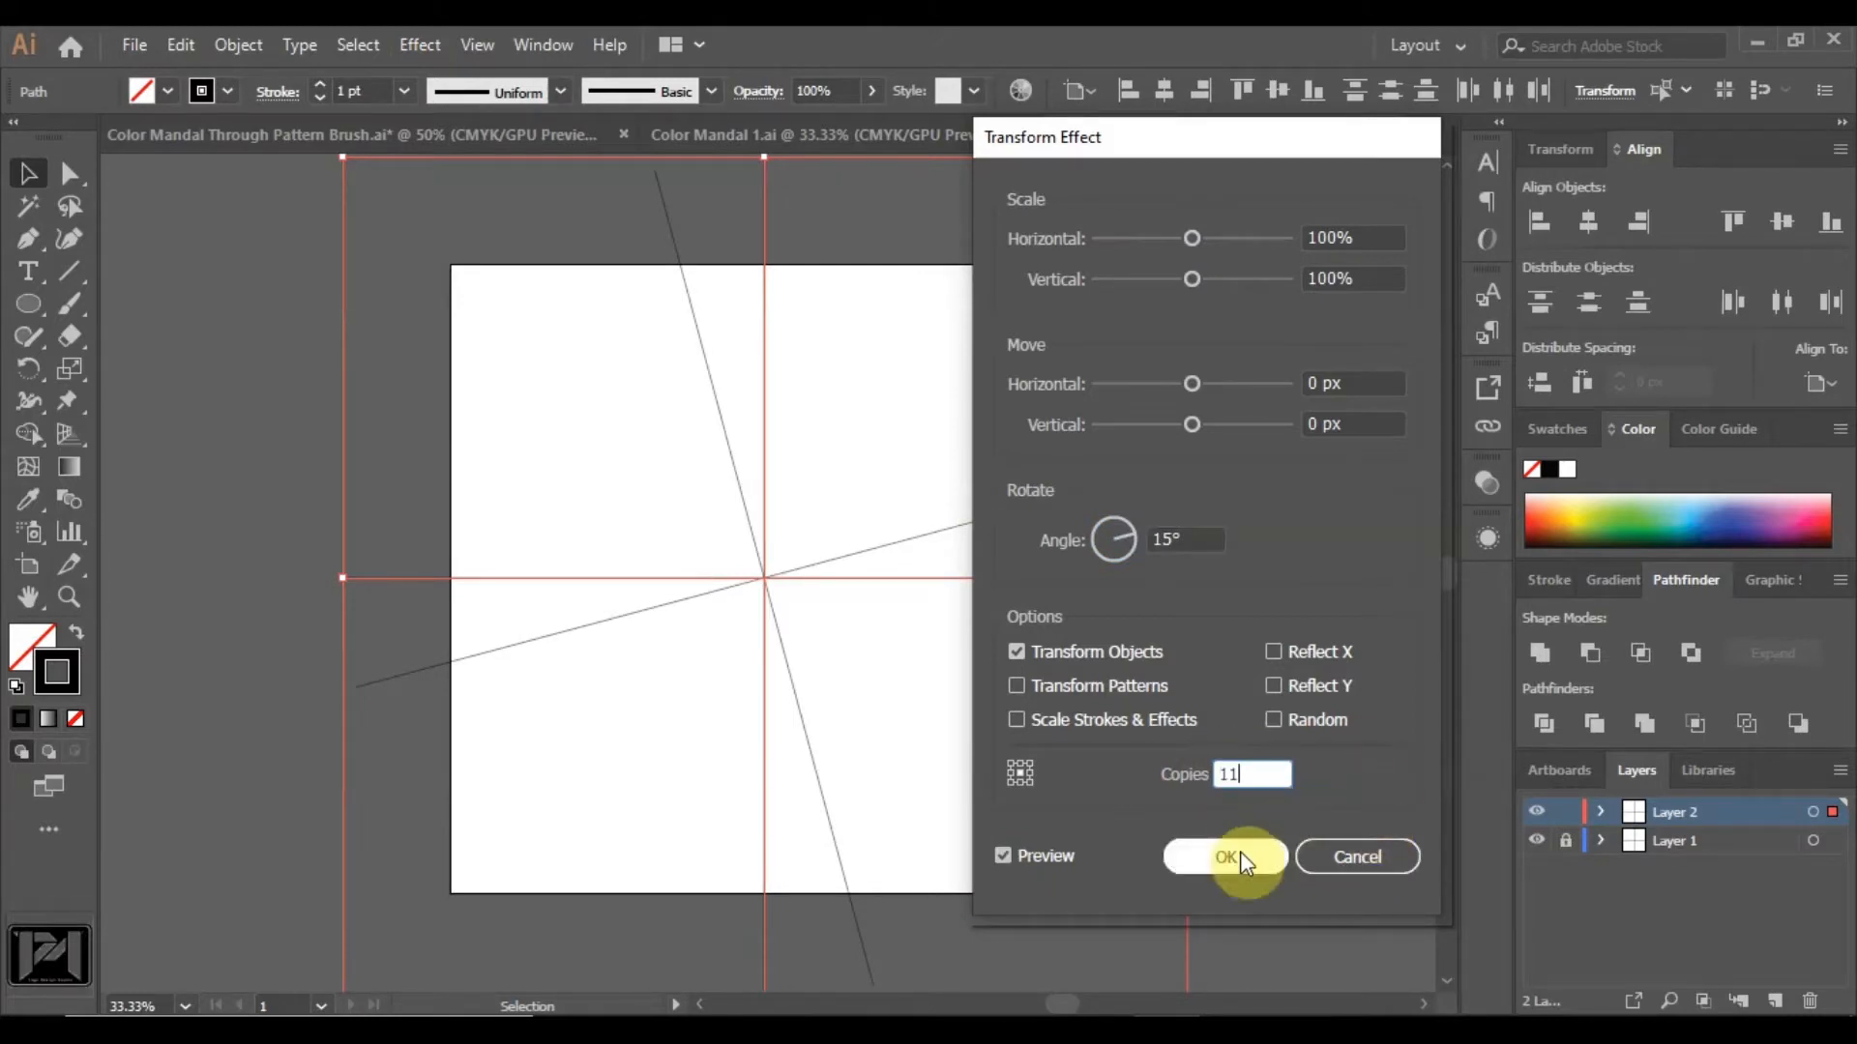
click(1027, 855)
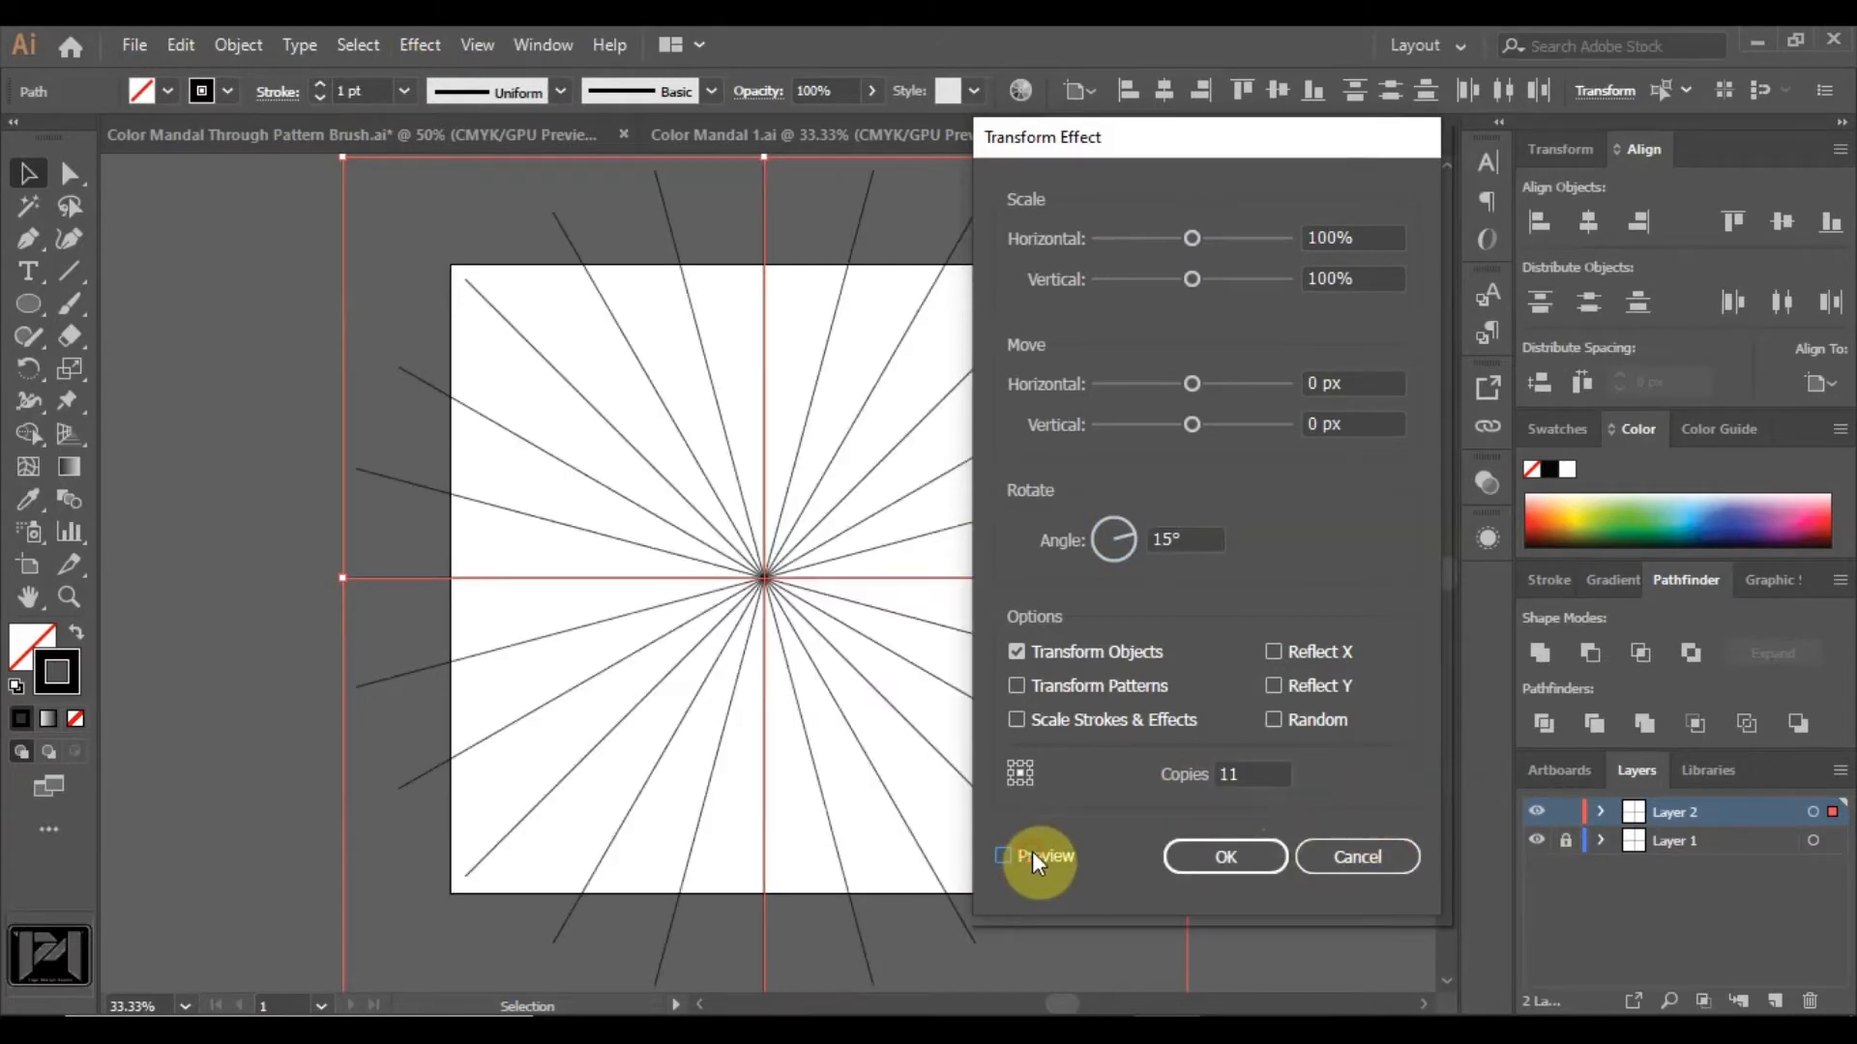
click(1226, 858)
click(1310, 660)
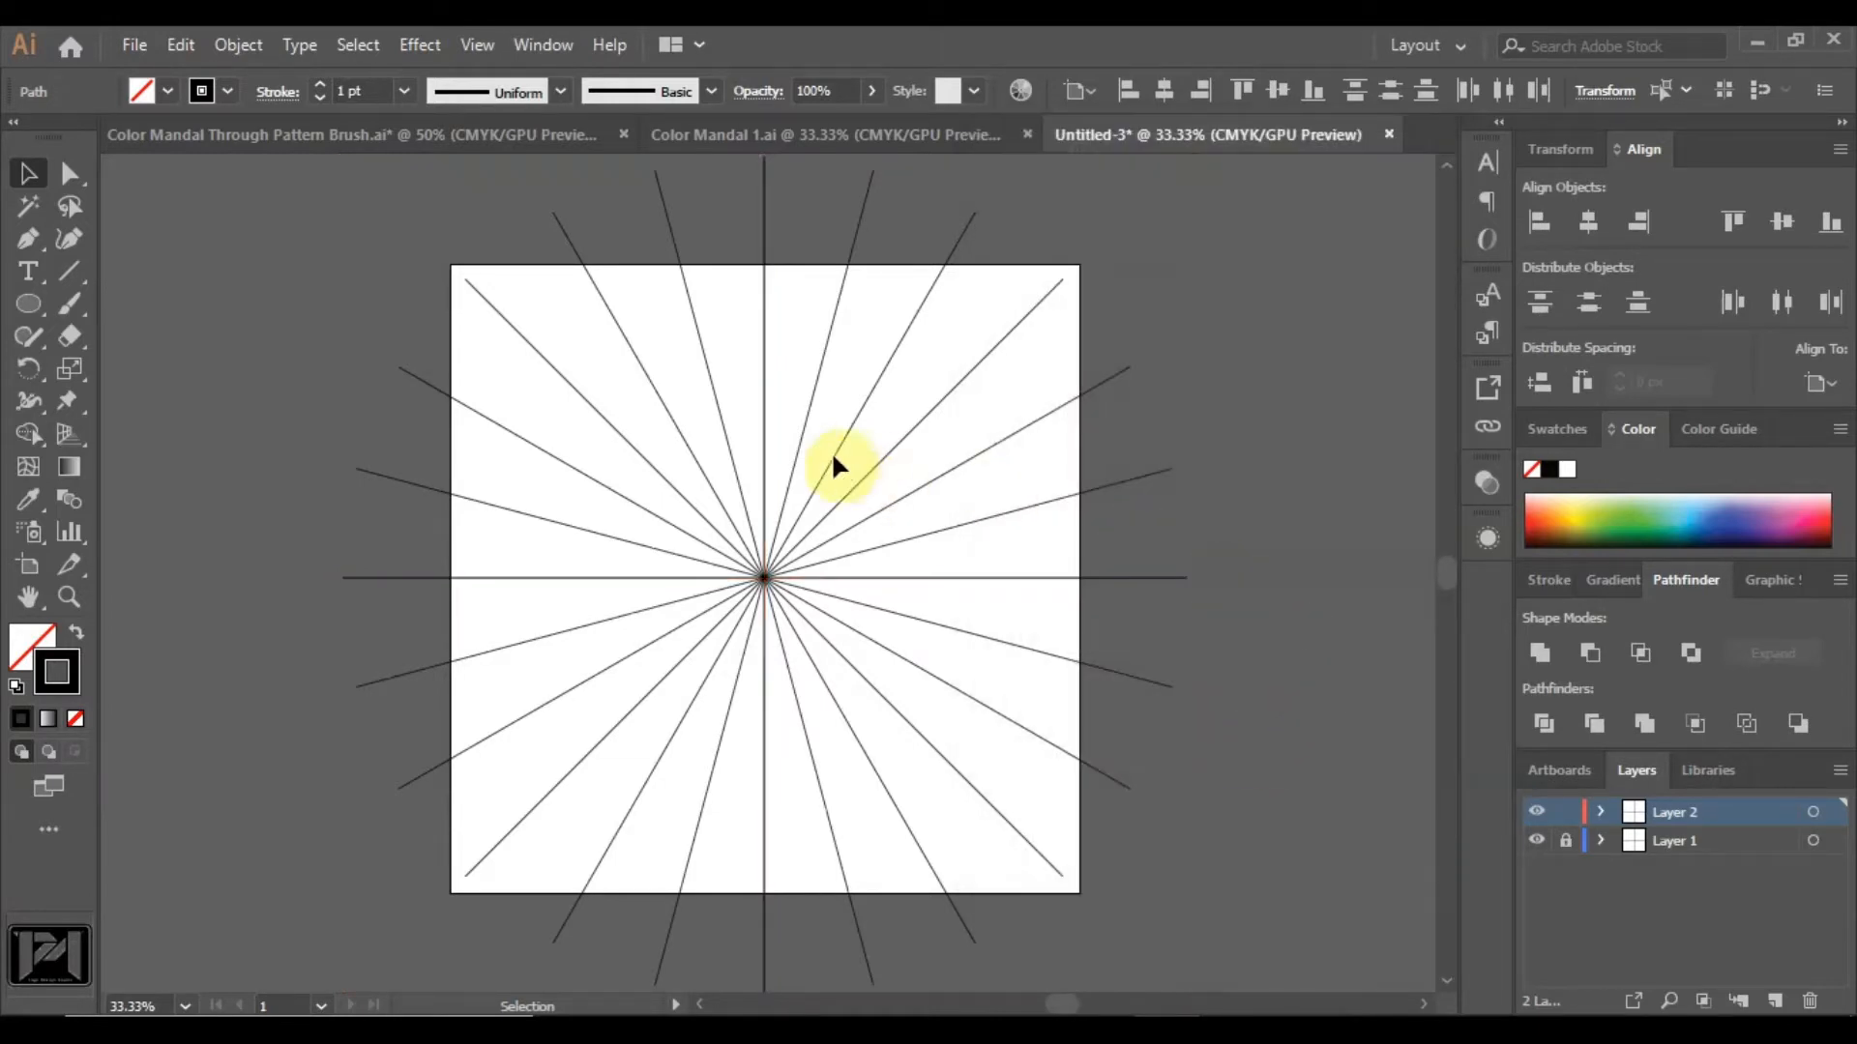
Draw a short diagonal path from about (500, 223) px on the vertical line to (559, 279) px on the adjacent ray.
scroll(821, 481, up, 1)
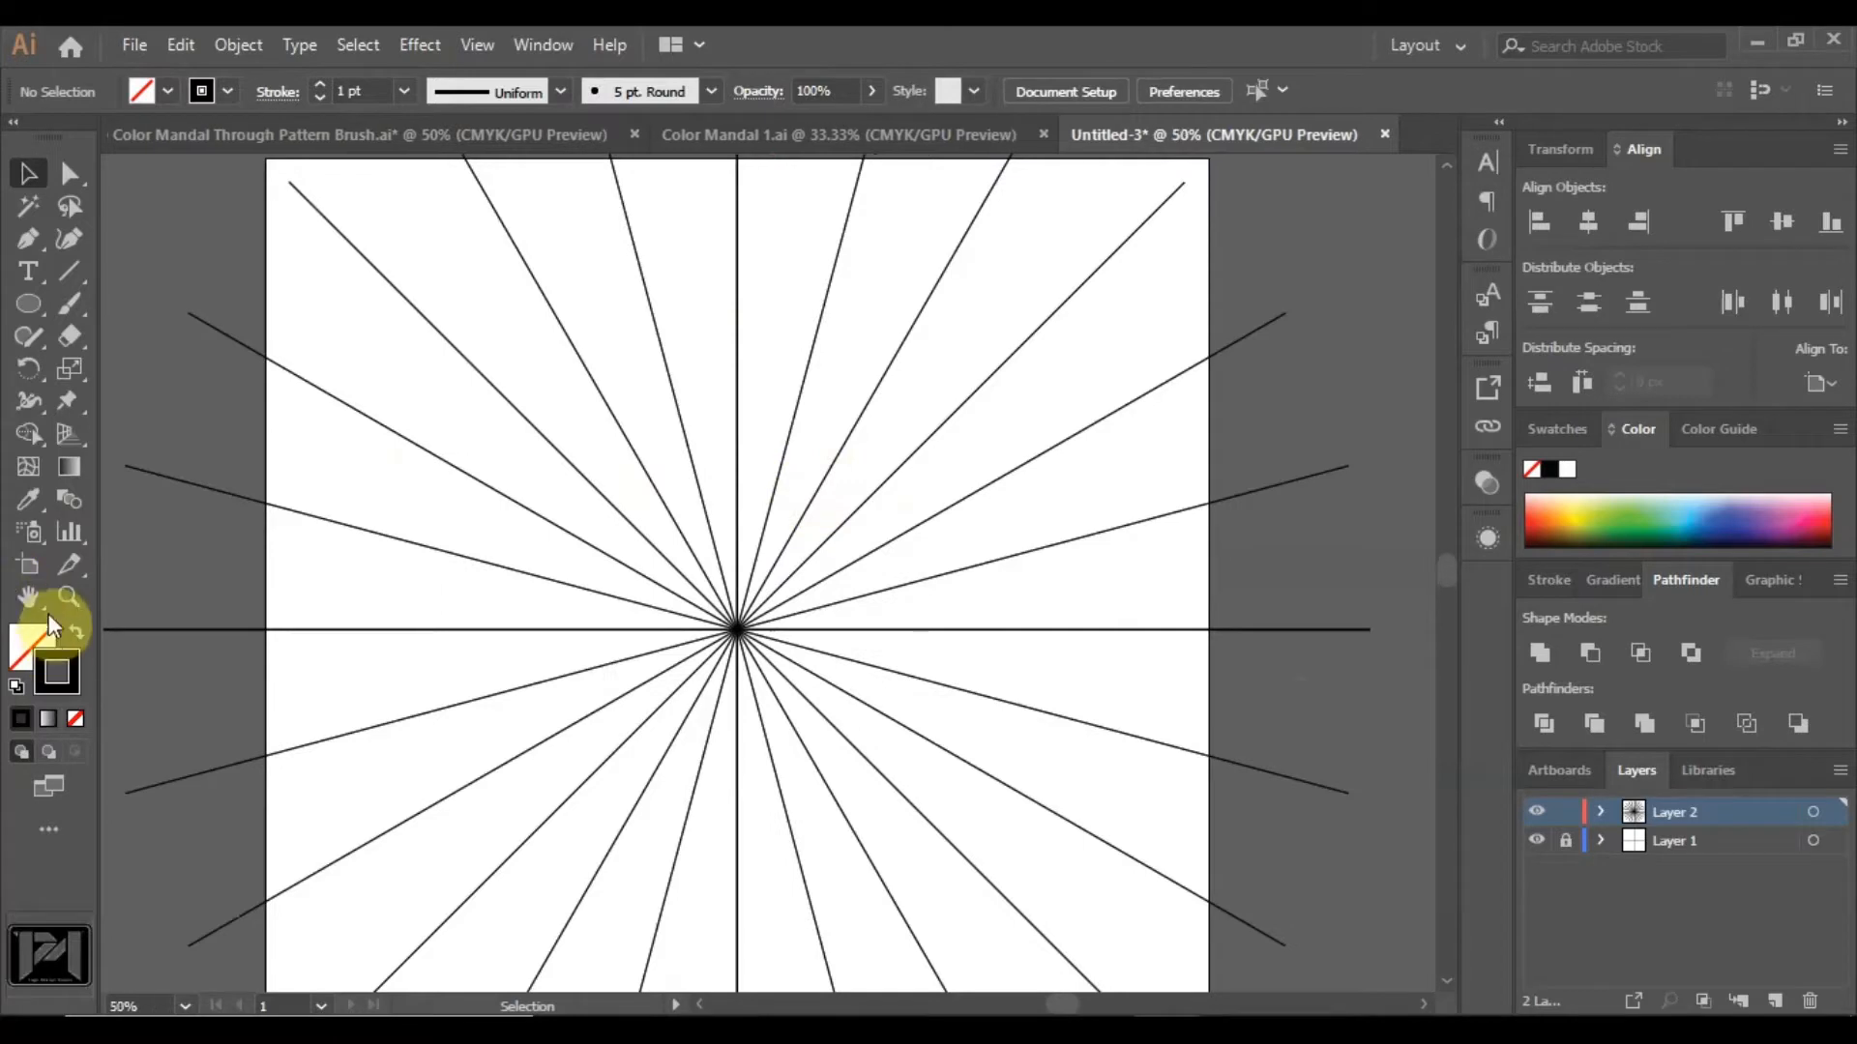
click(30, 242)
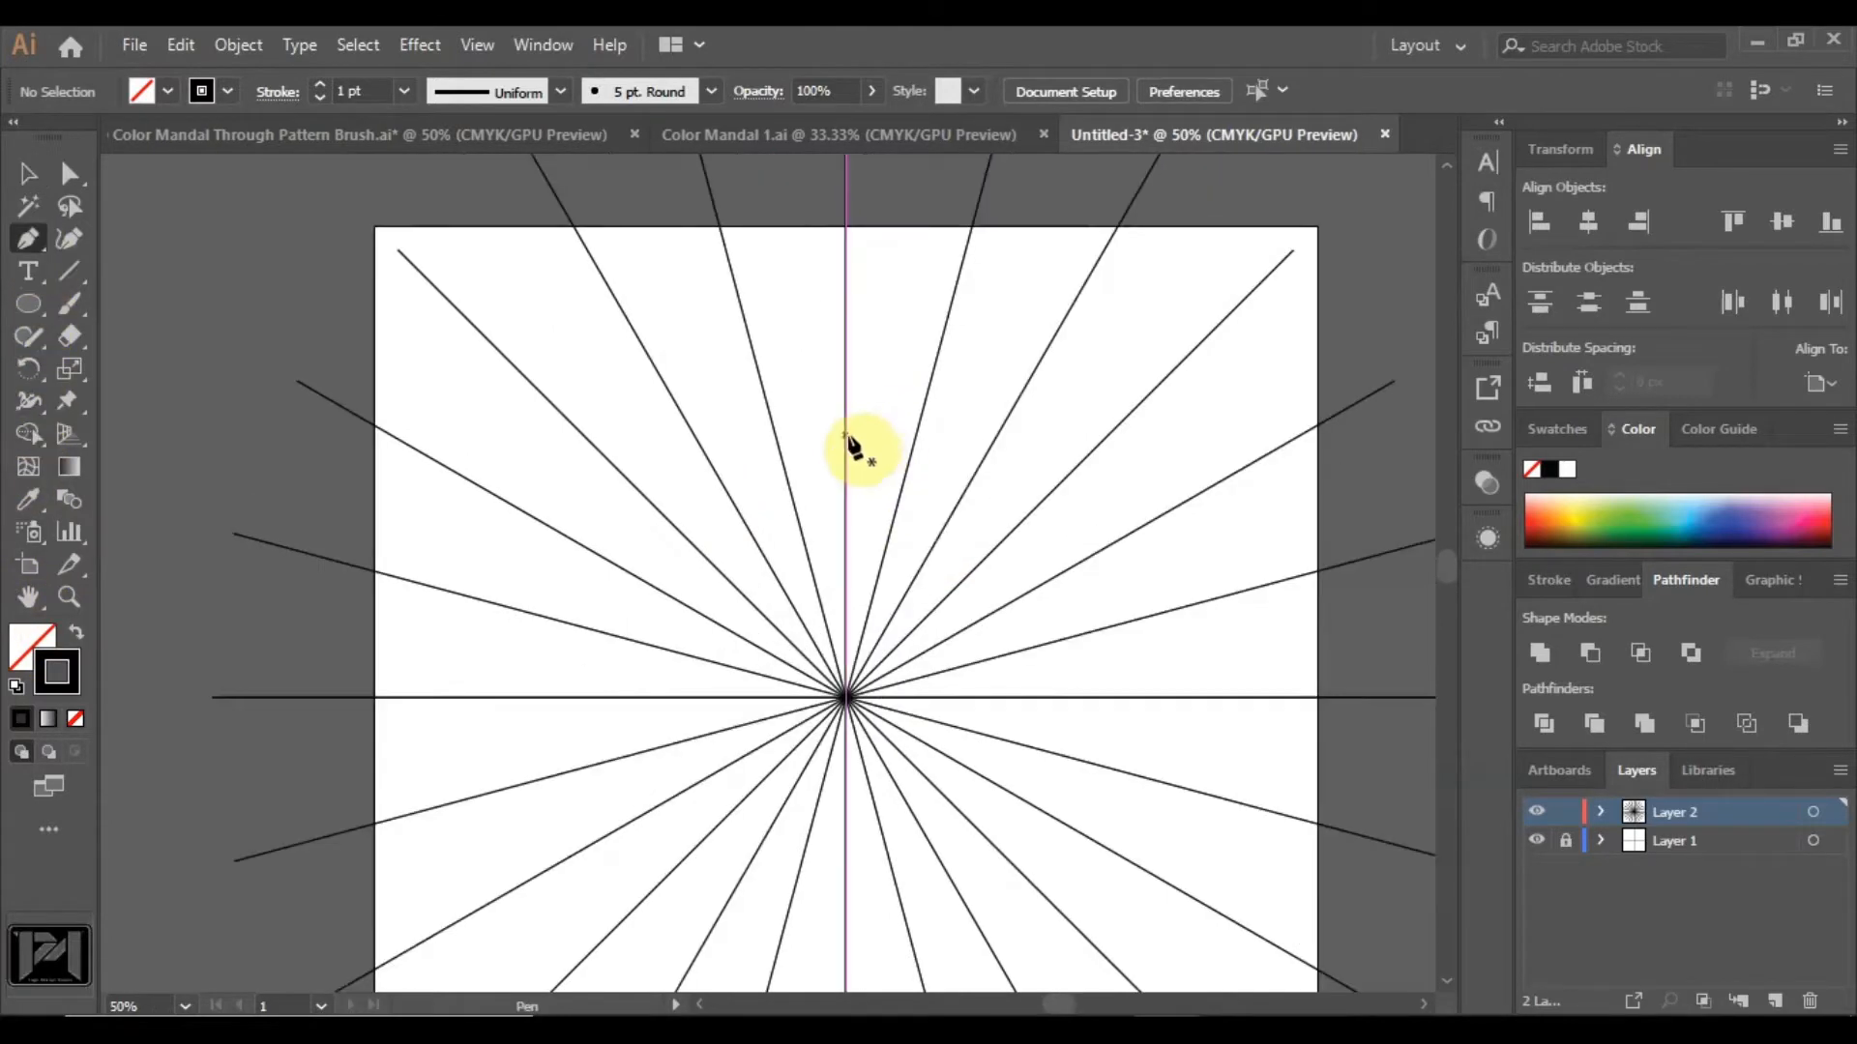
click(846, 437)
click(899, 487)
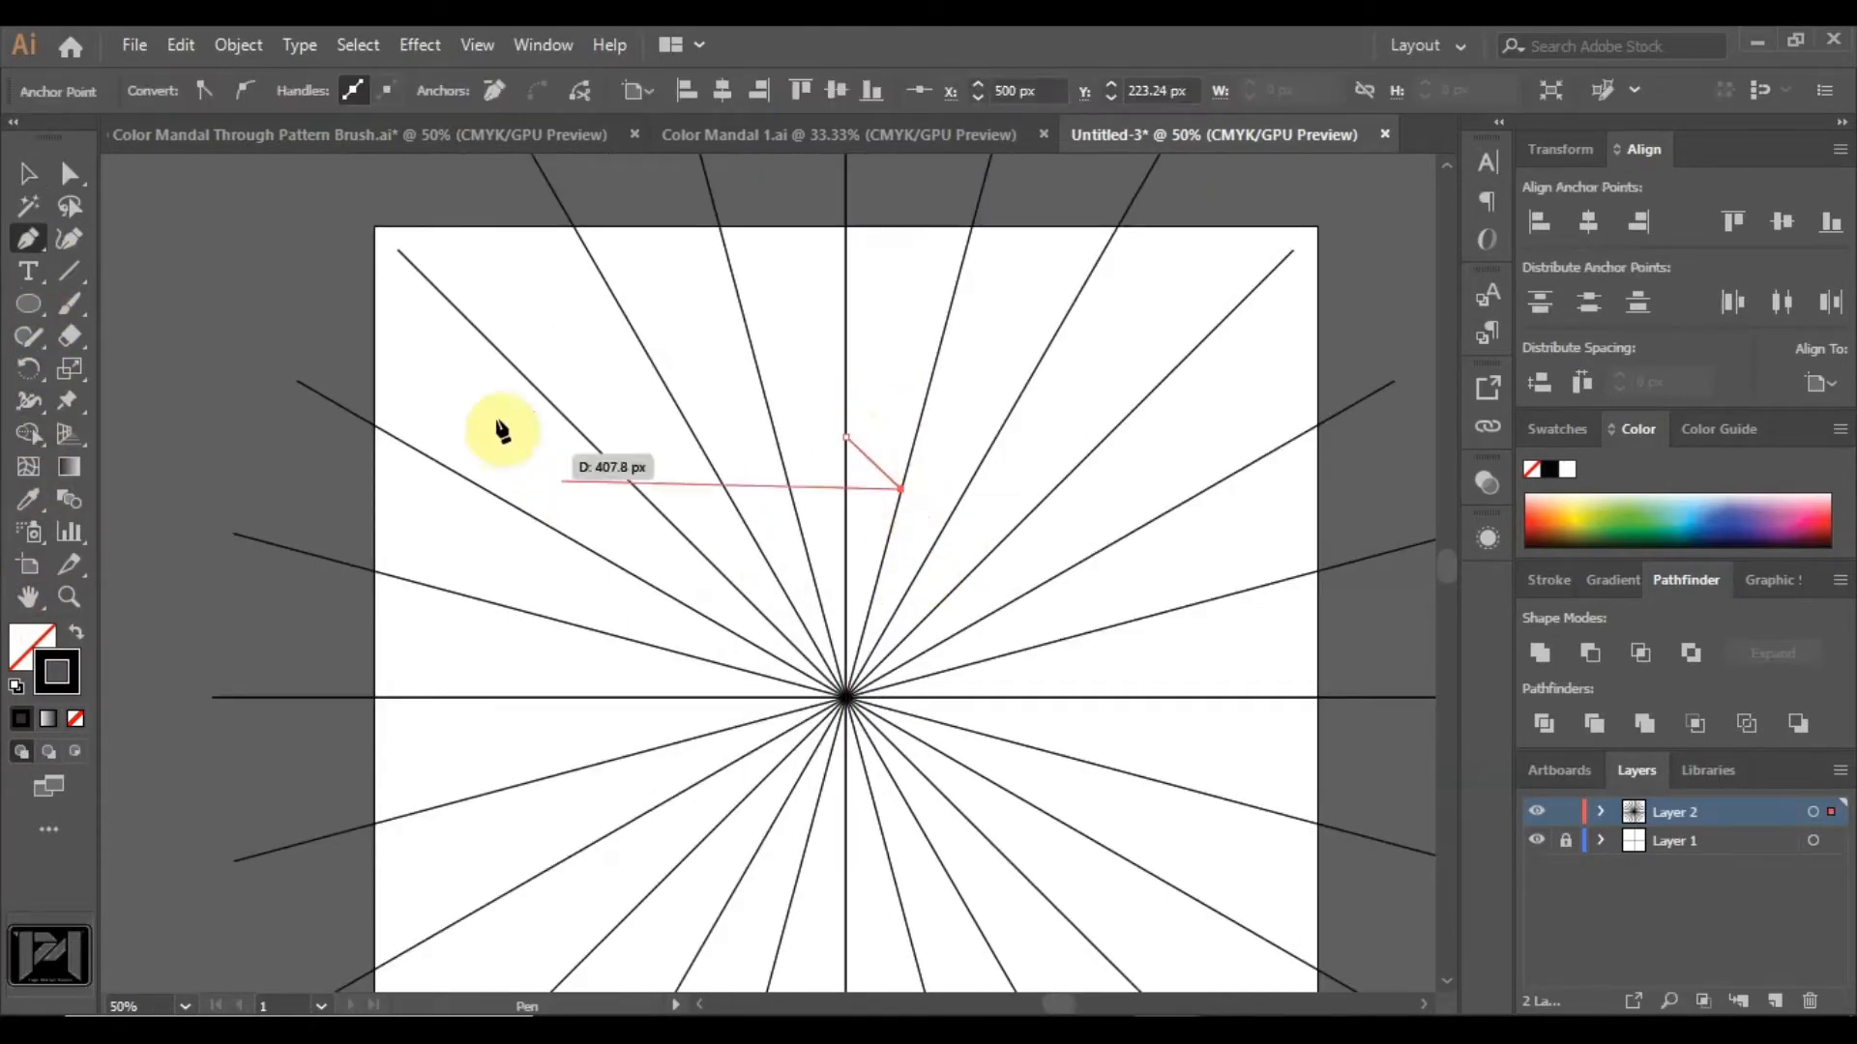
click(69, 174)
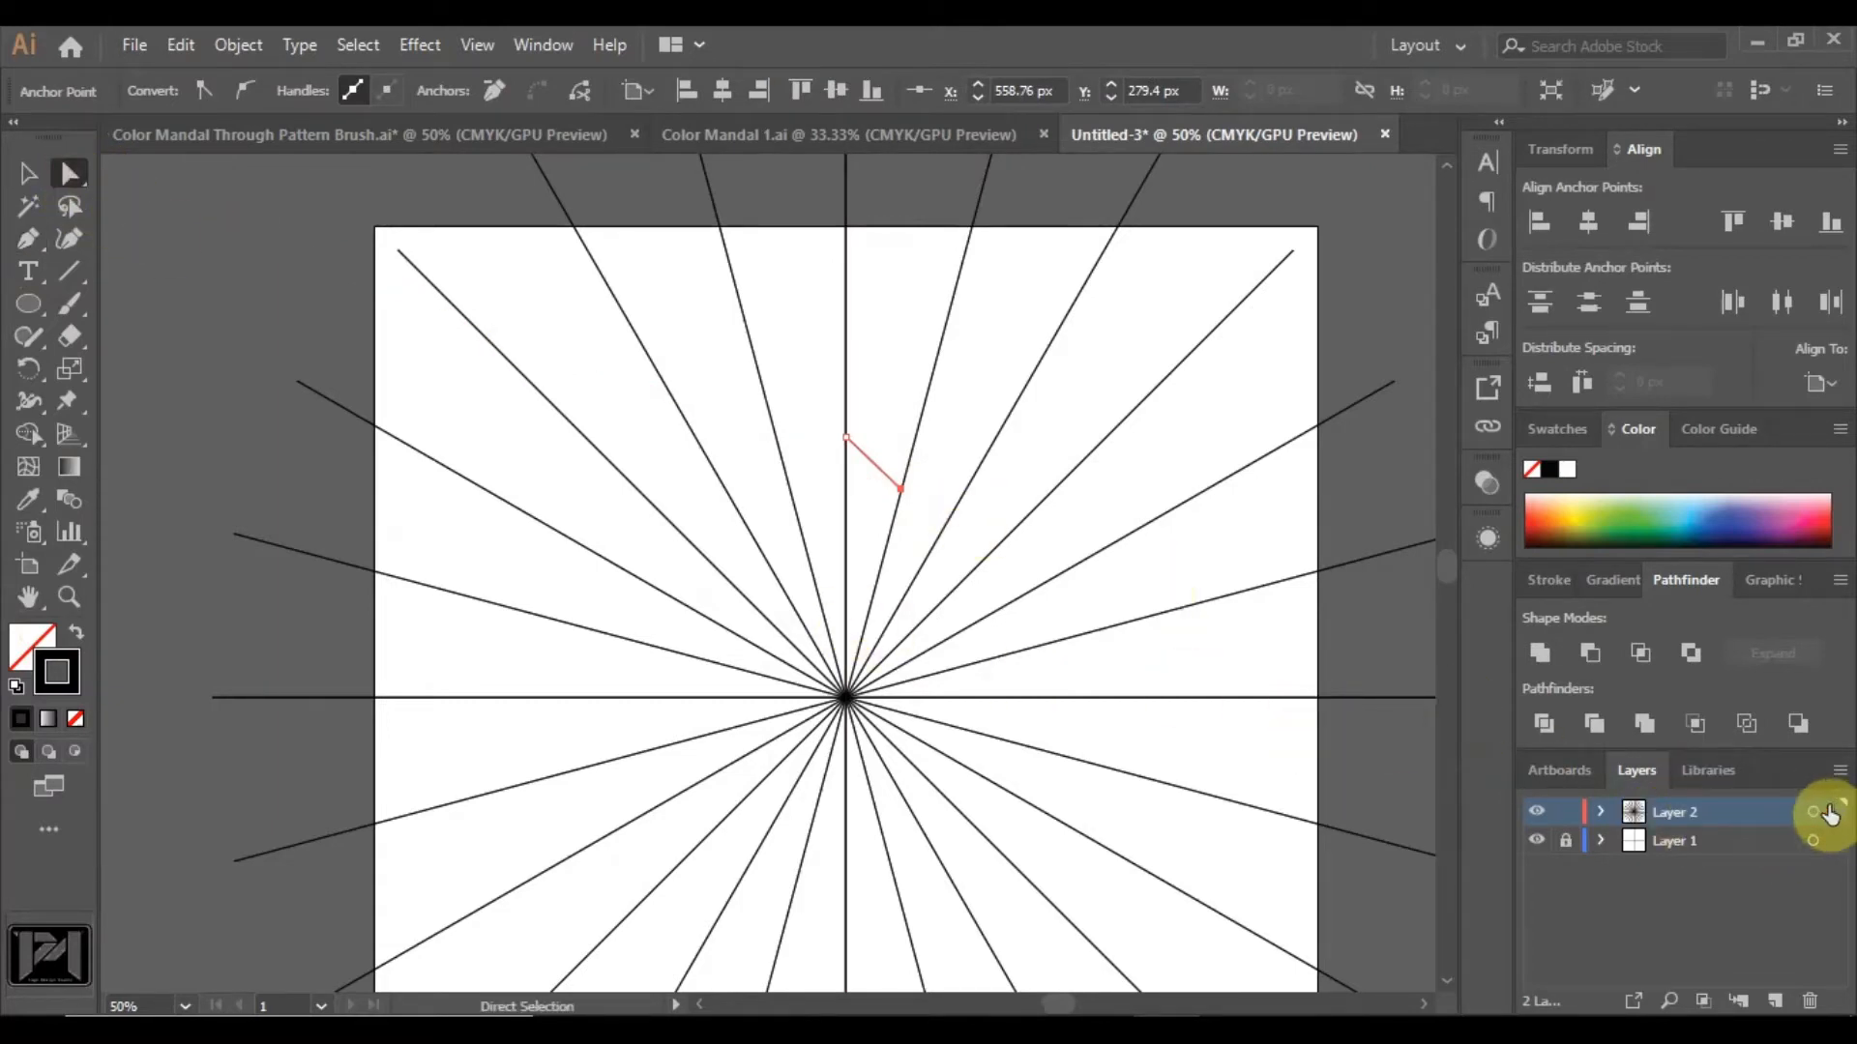
Target the whole of Layer 2 and apply a Transform effect with Reflect X and 1 copy.
click(1813, 815)
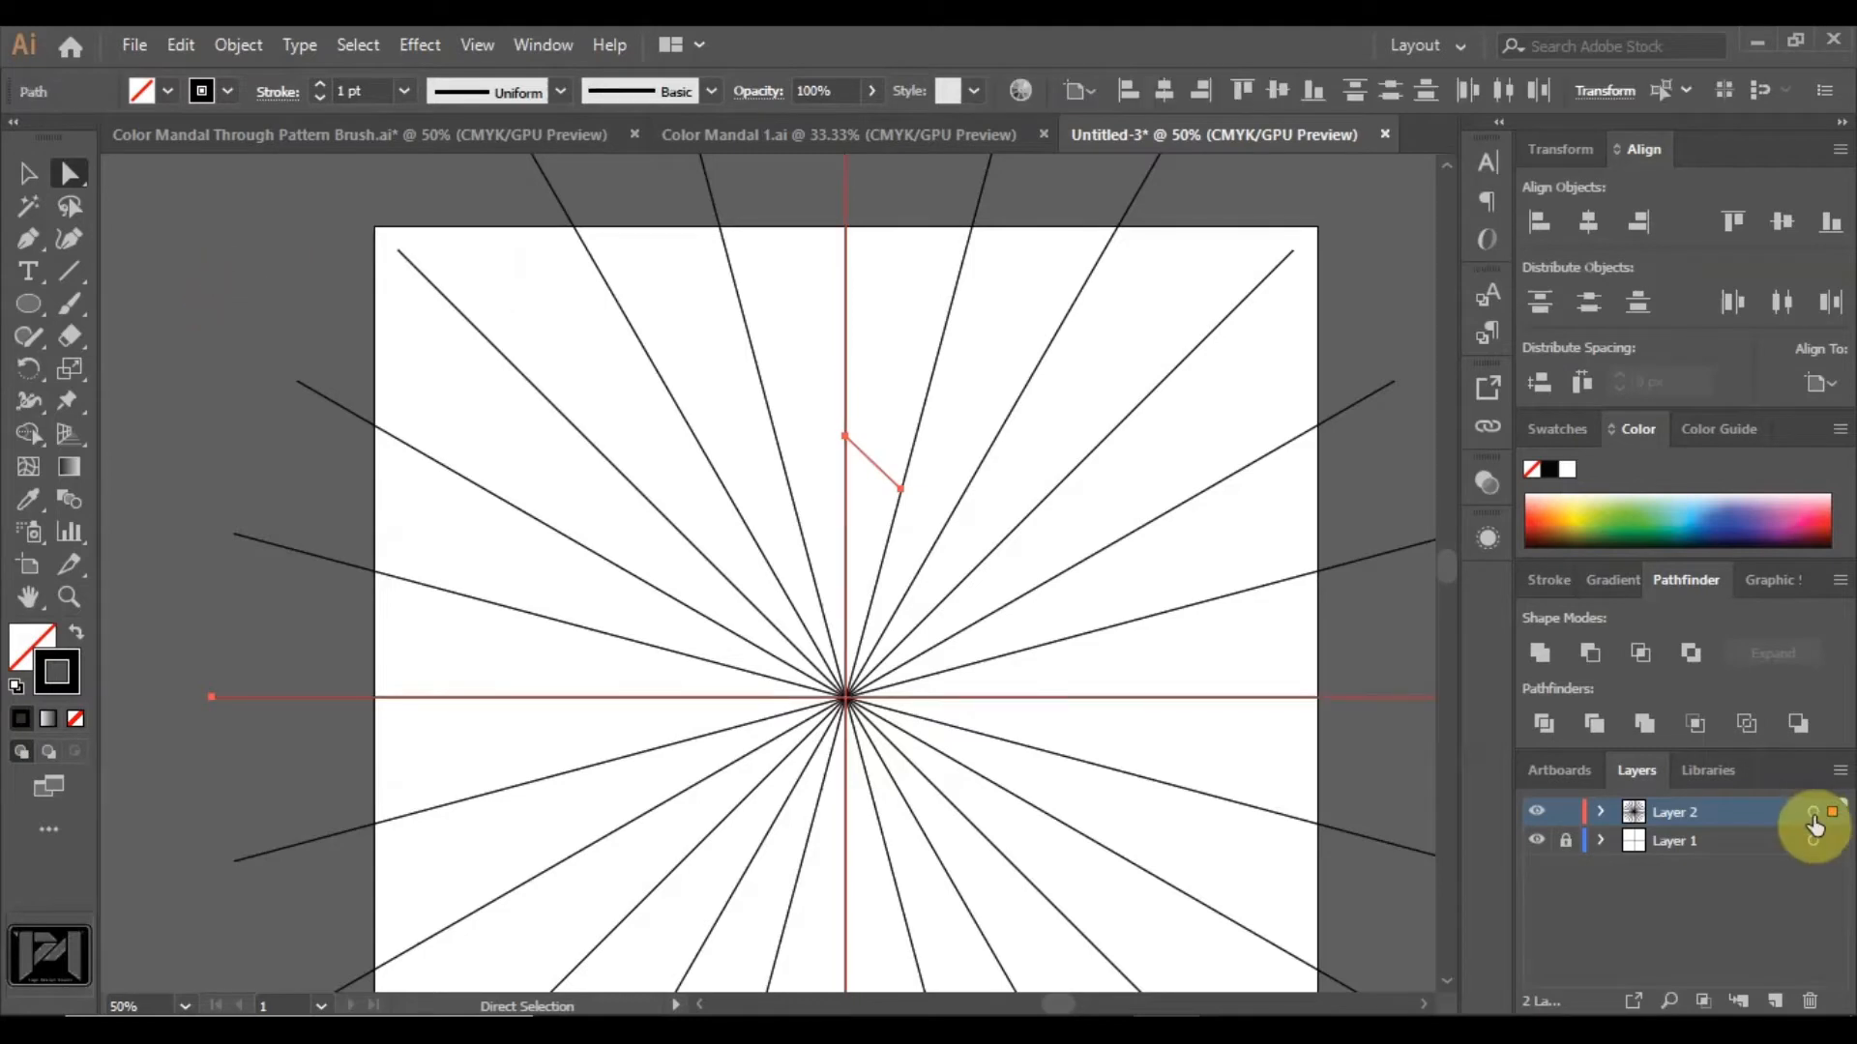
click(1813, 818)
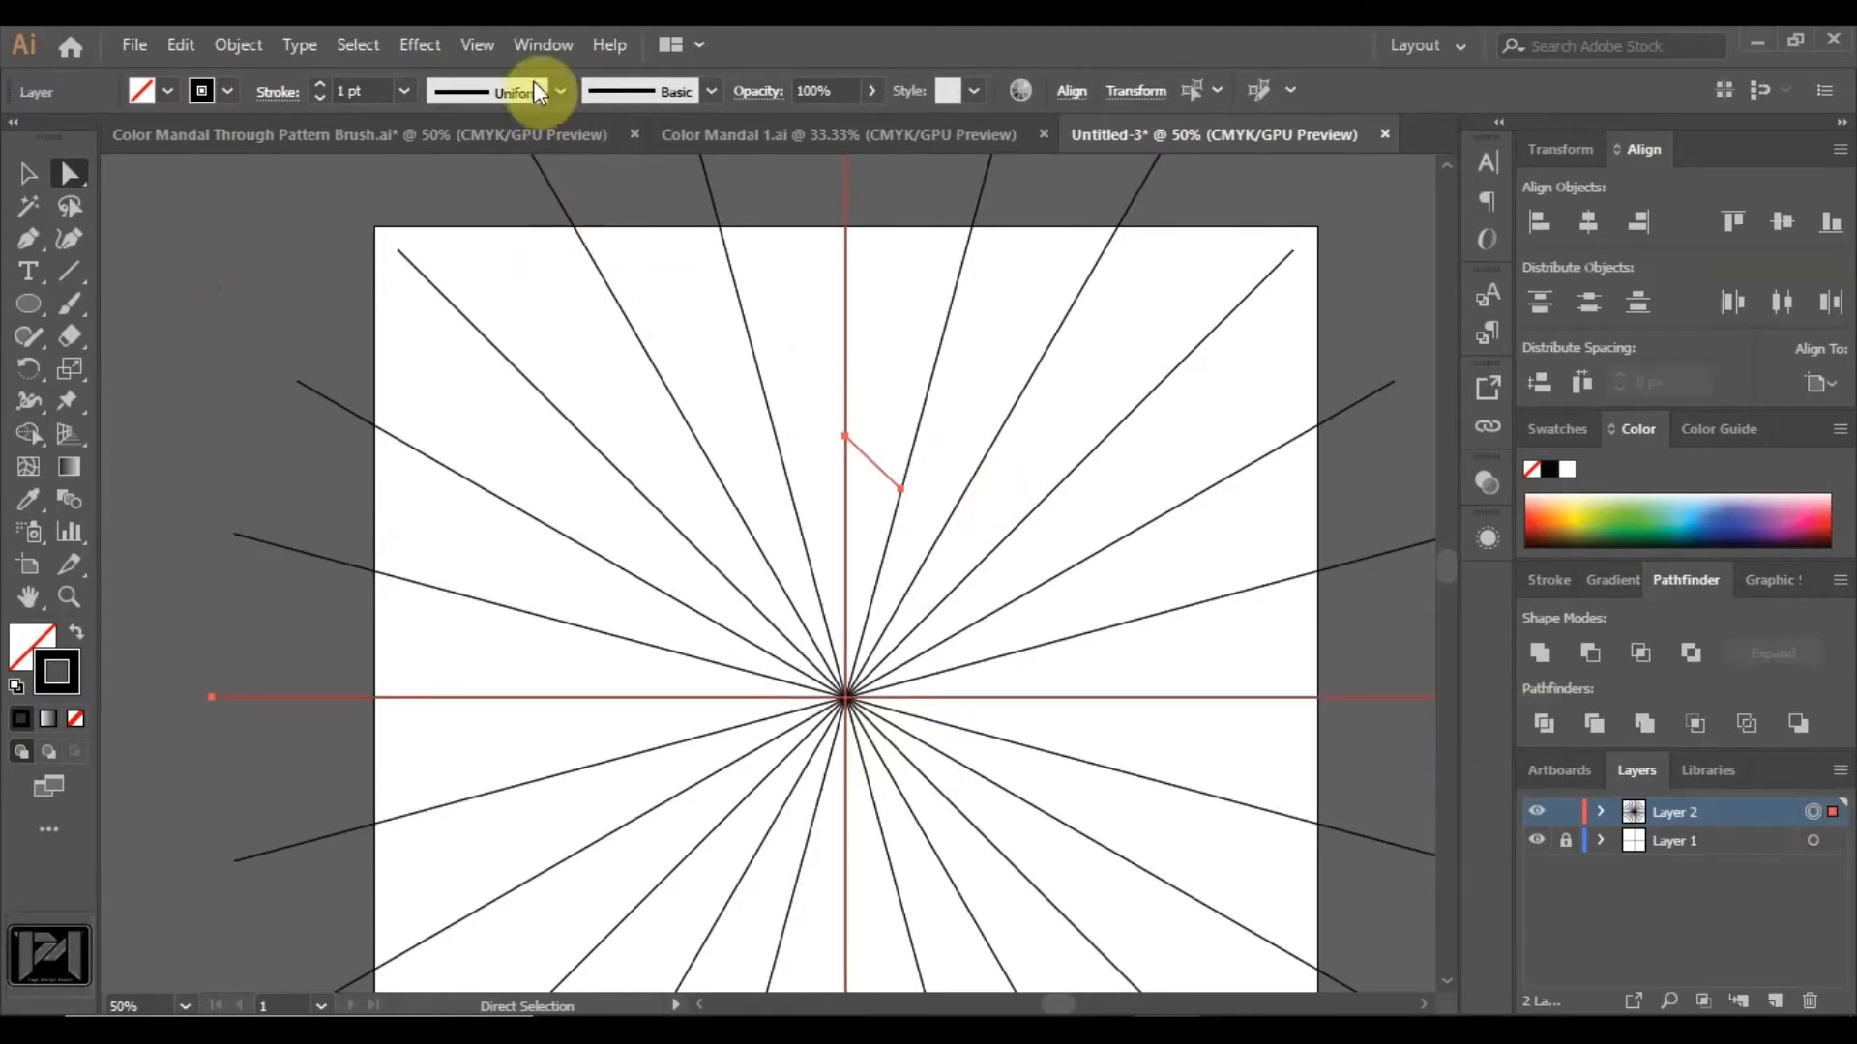
click(423, 47)
mouse_move(543, 263)
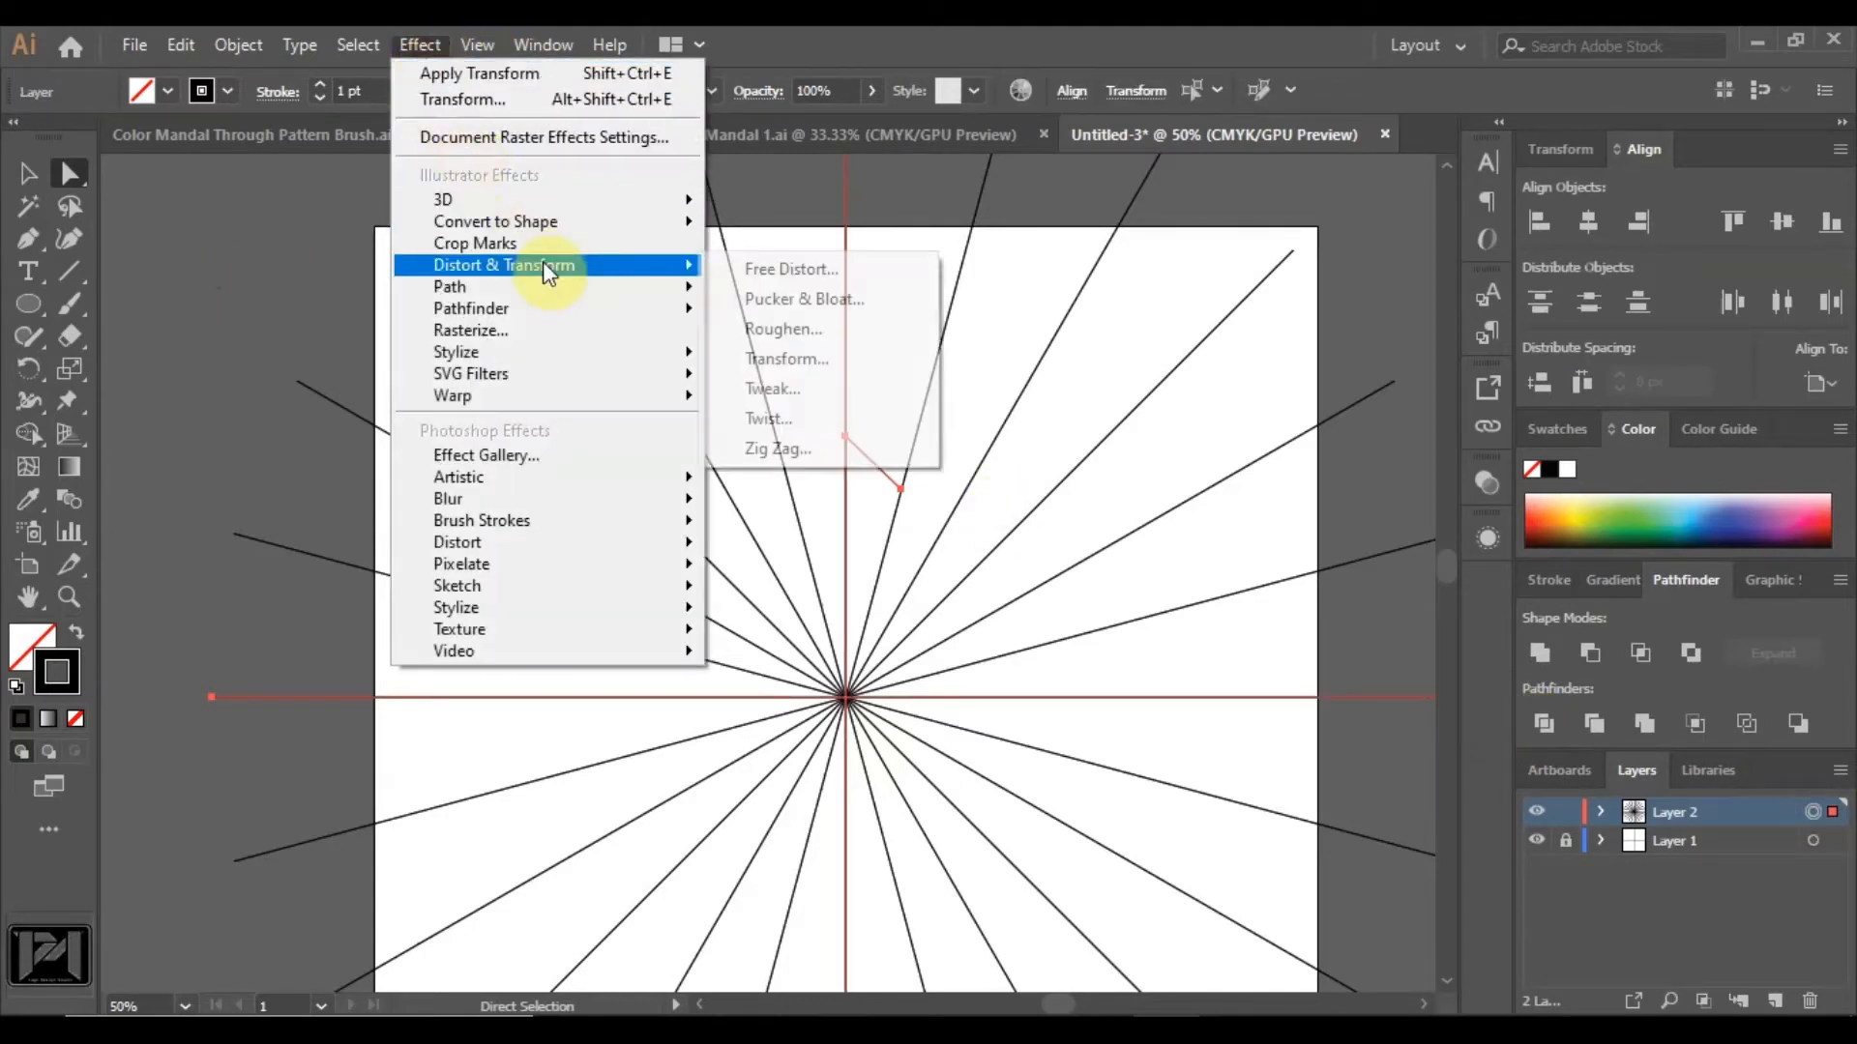
click(785, 360)
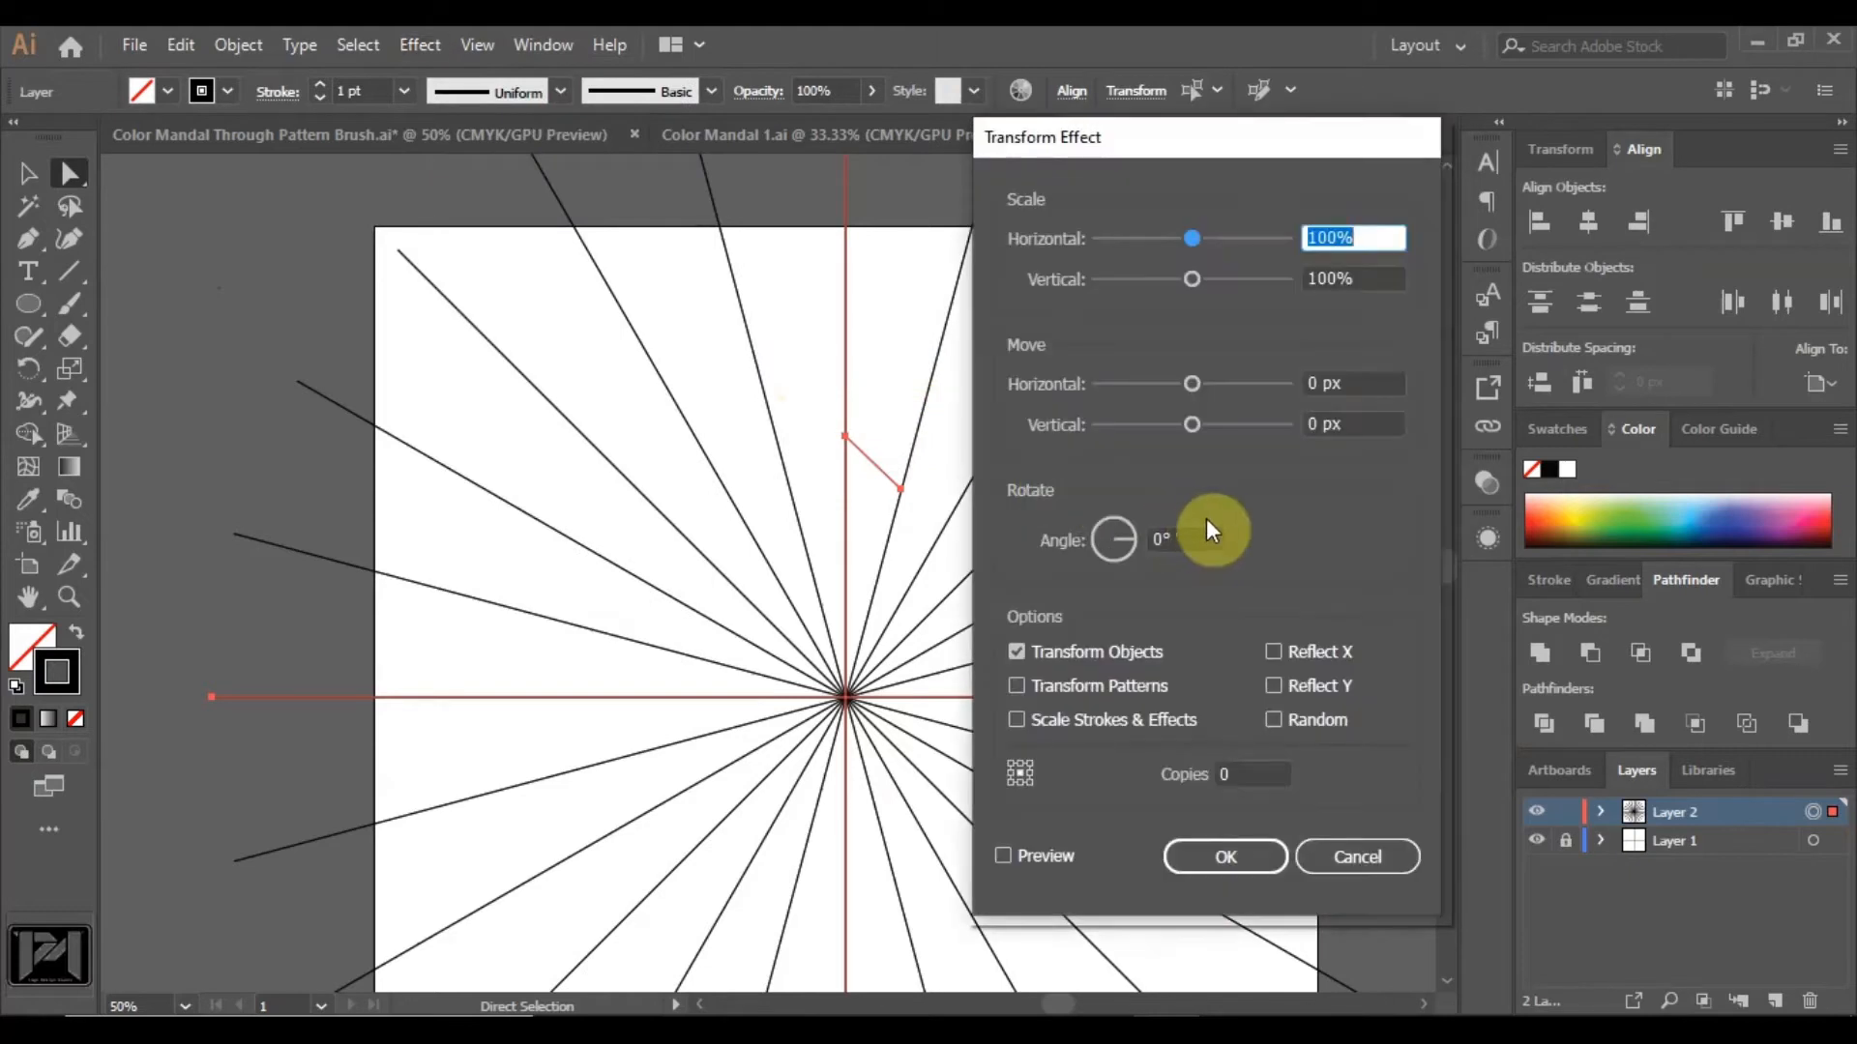
click(1273, 657)
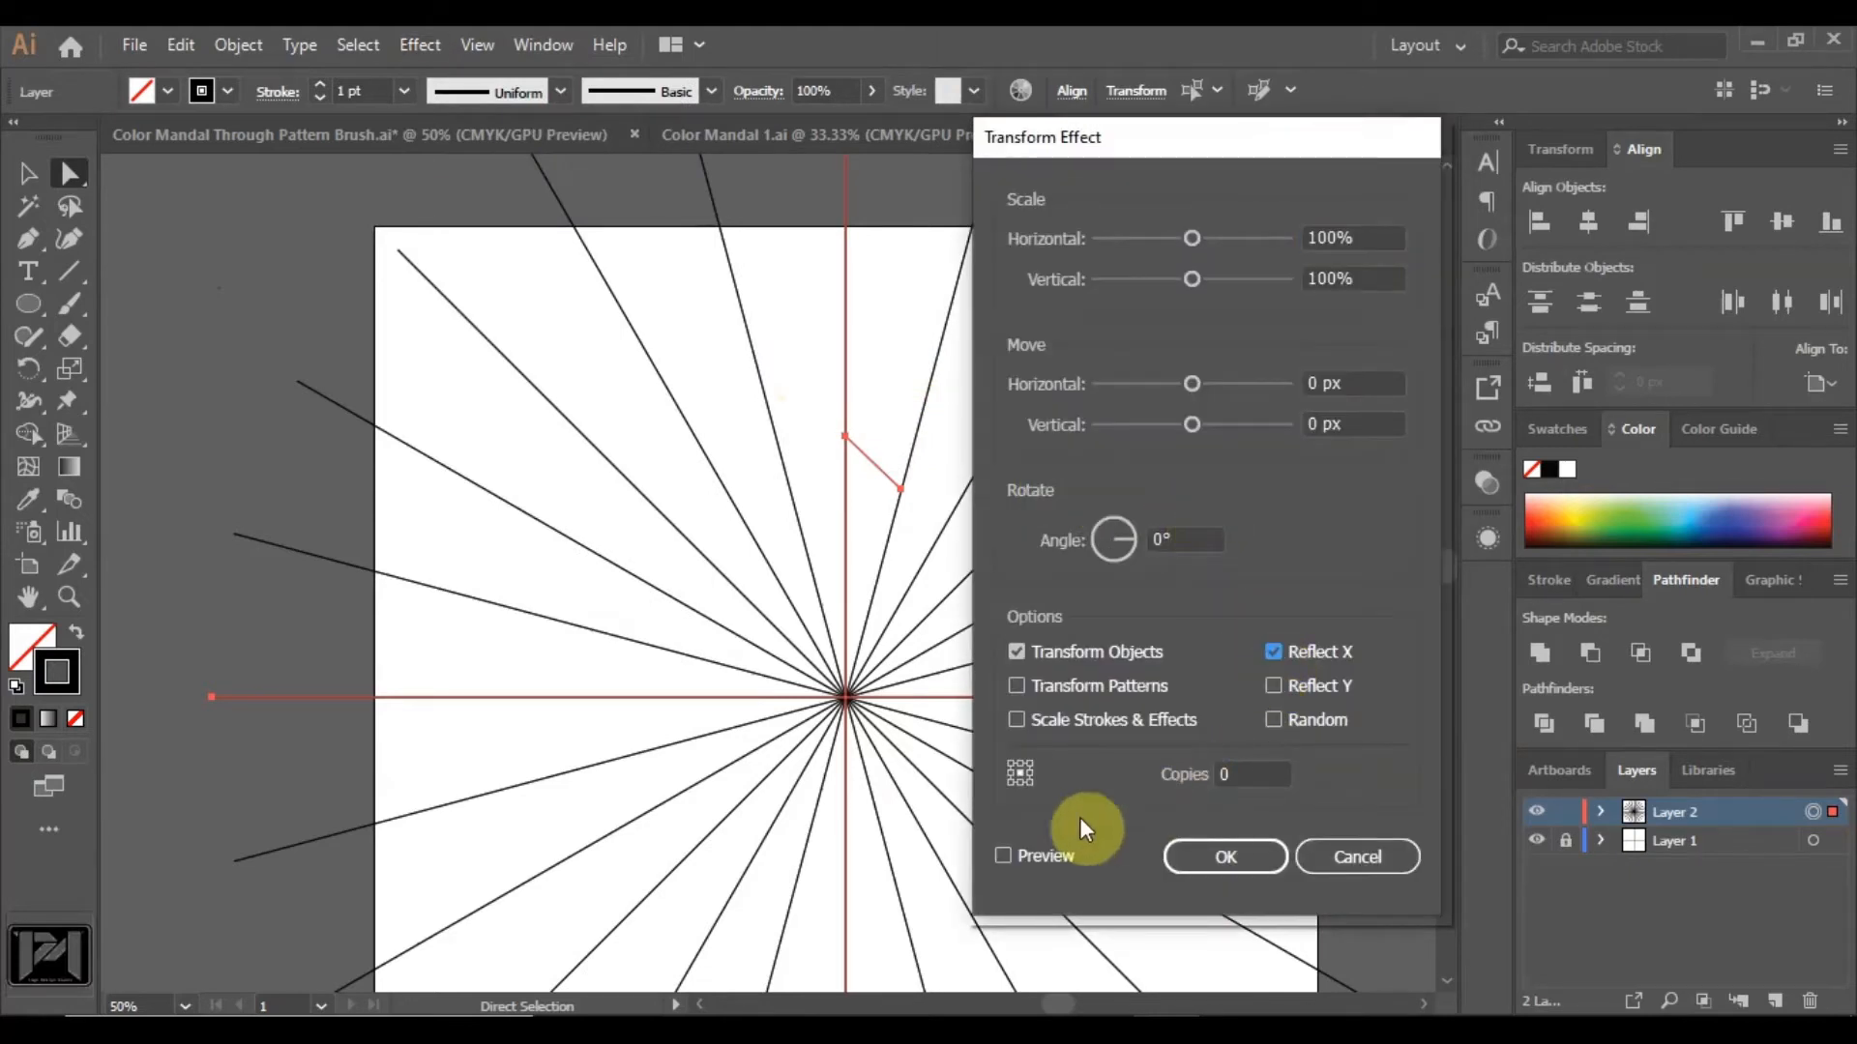
click(1243, 769)
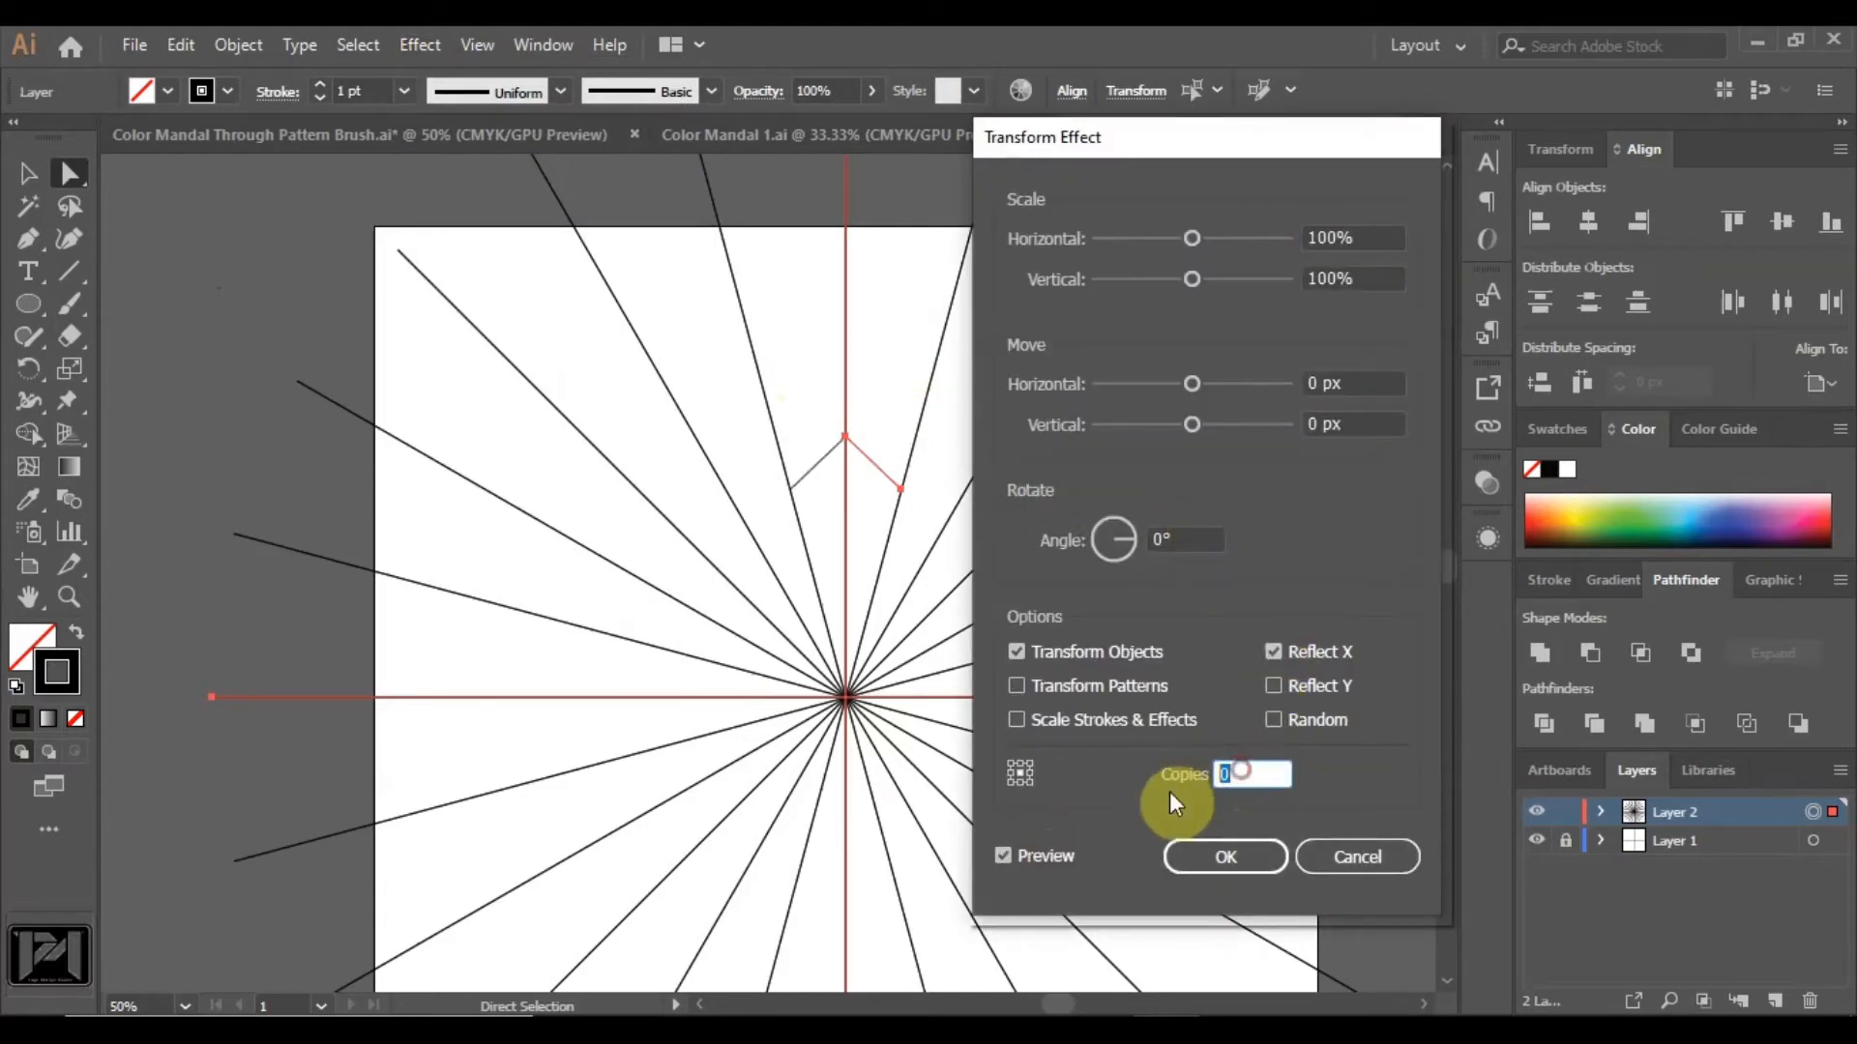
text(1)
click(1250, 849)
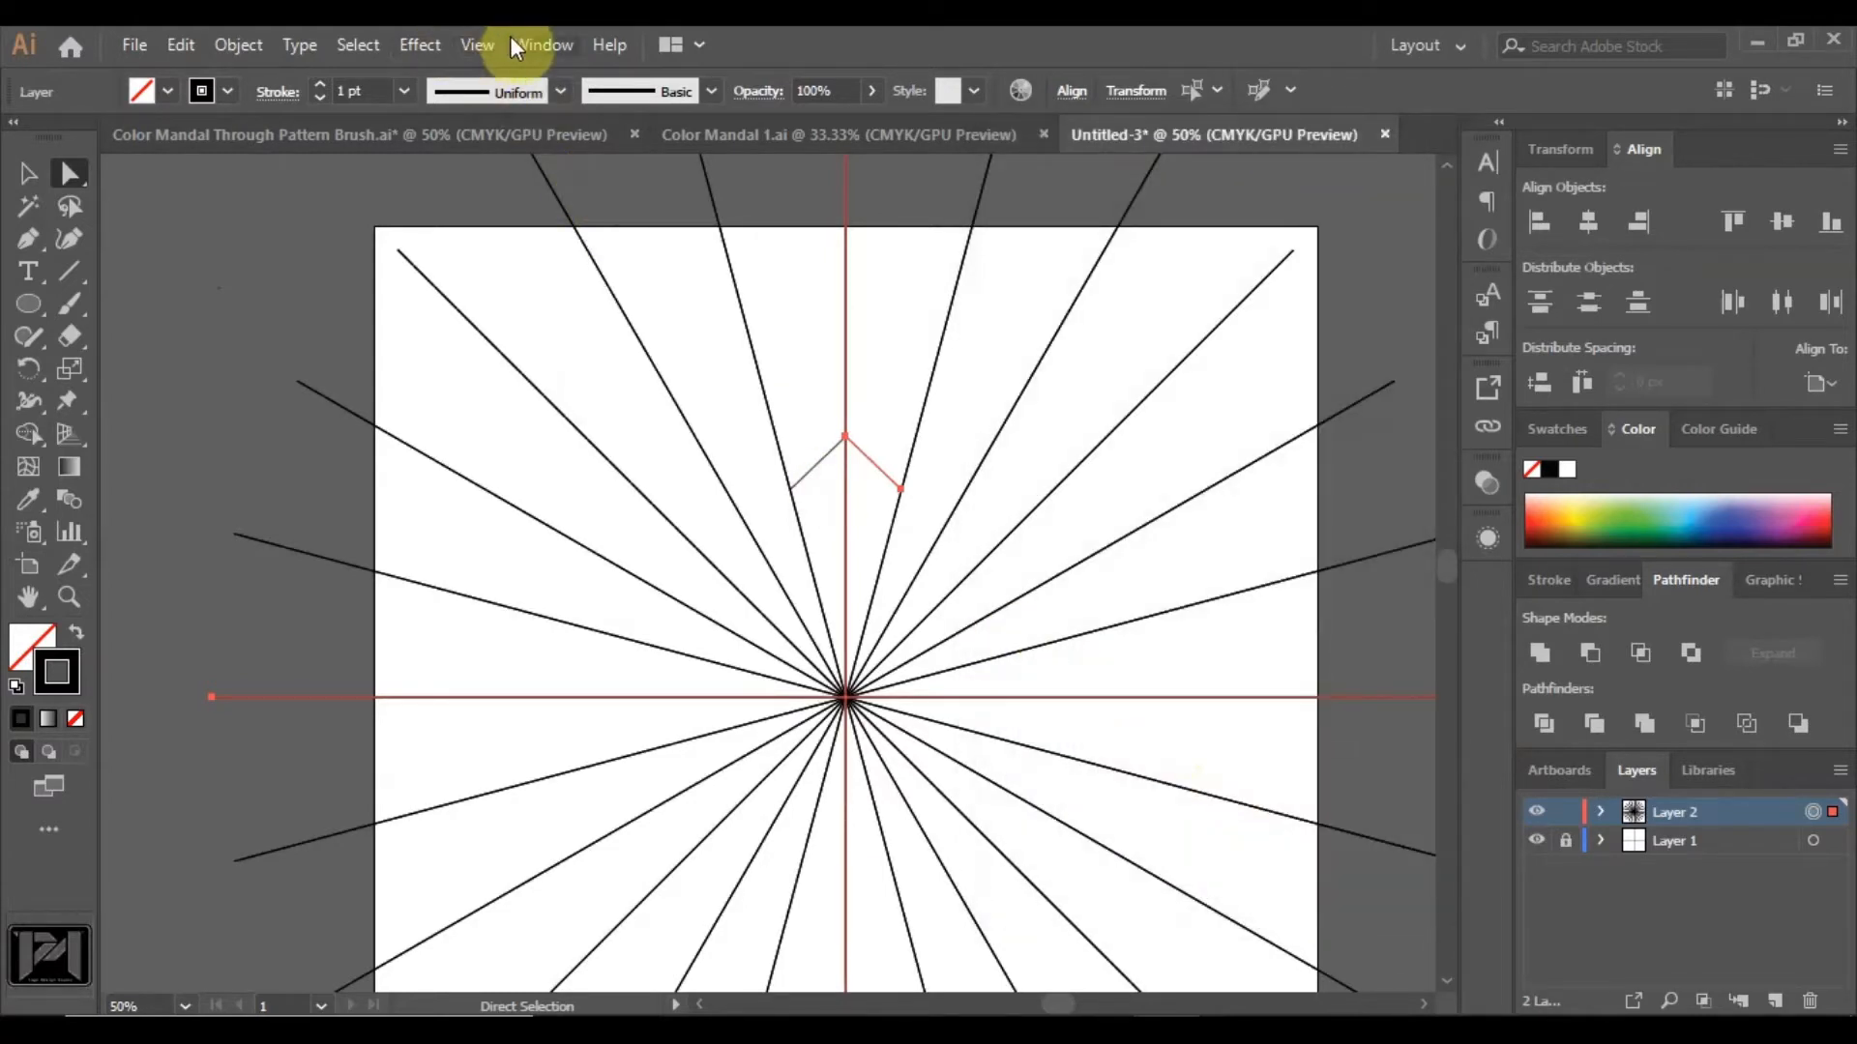
Add another Transform effect instance to Layer 2 with a rotation angle of 30° and preview on.
click(419, 46)
mouse_move(526, 263)
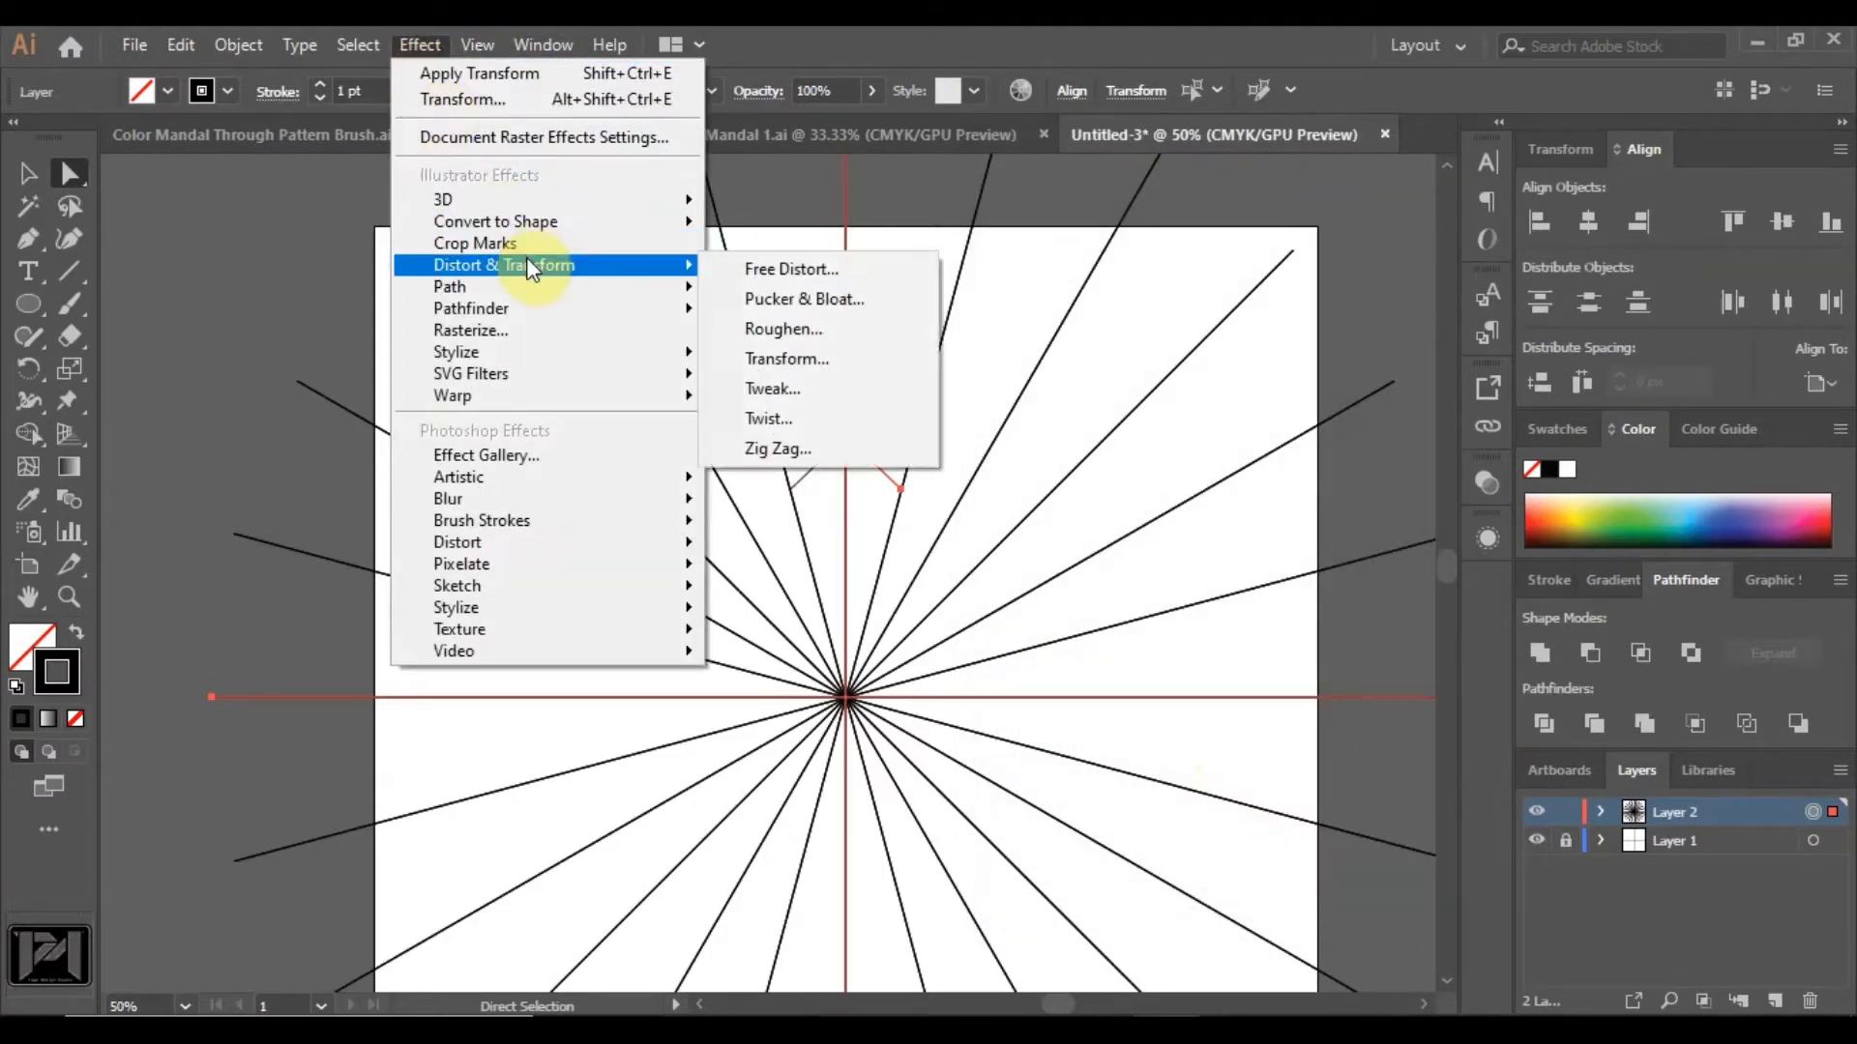
click(786, 361)
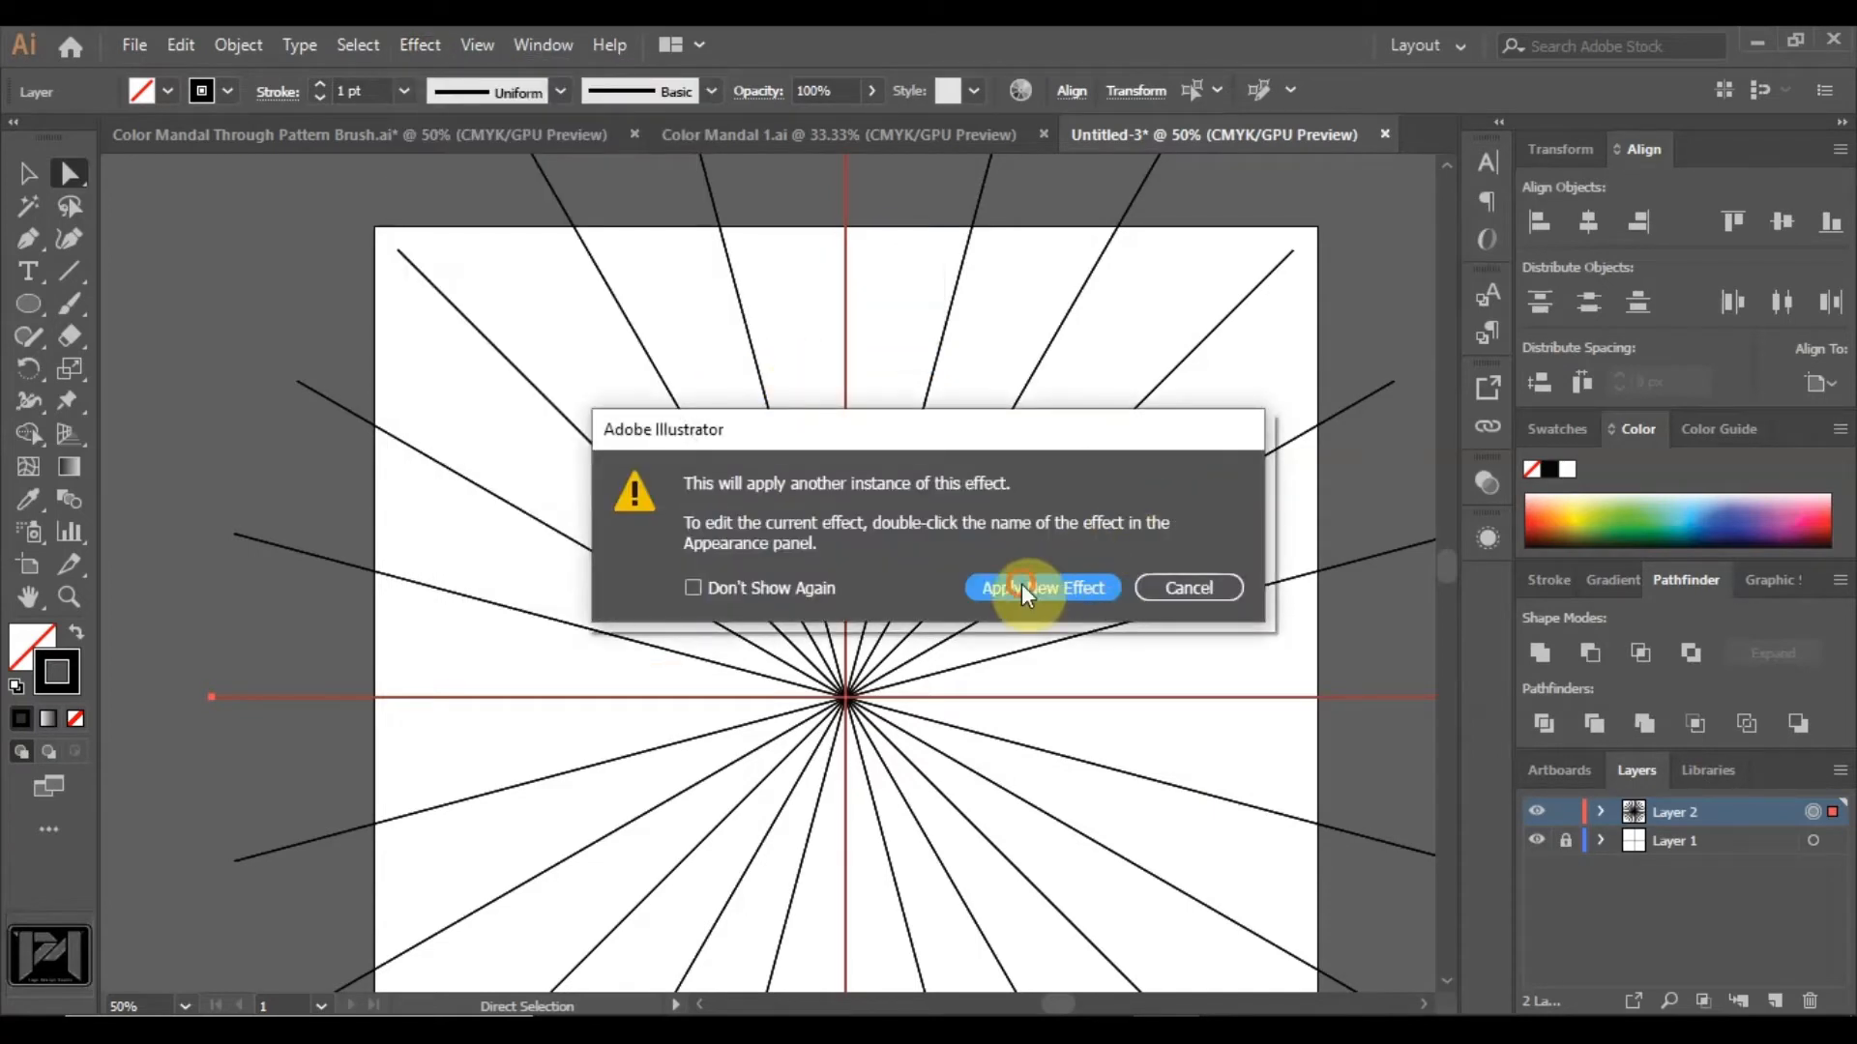
click(1021, 586)
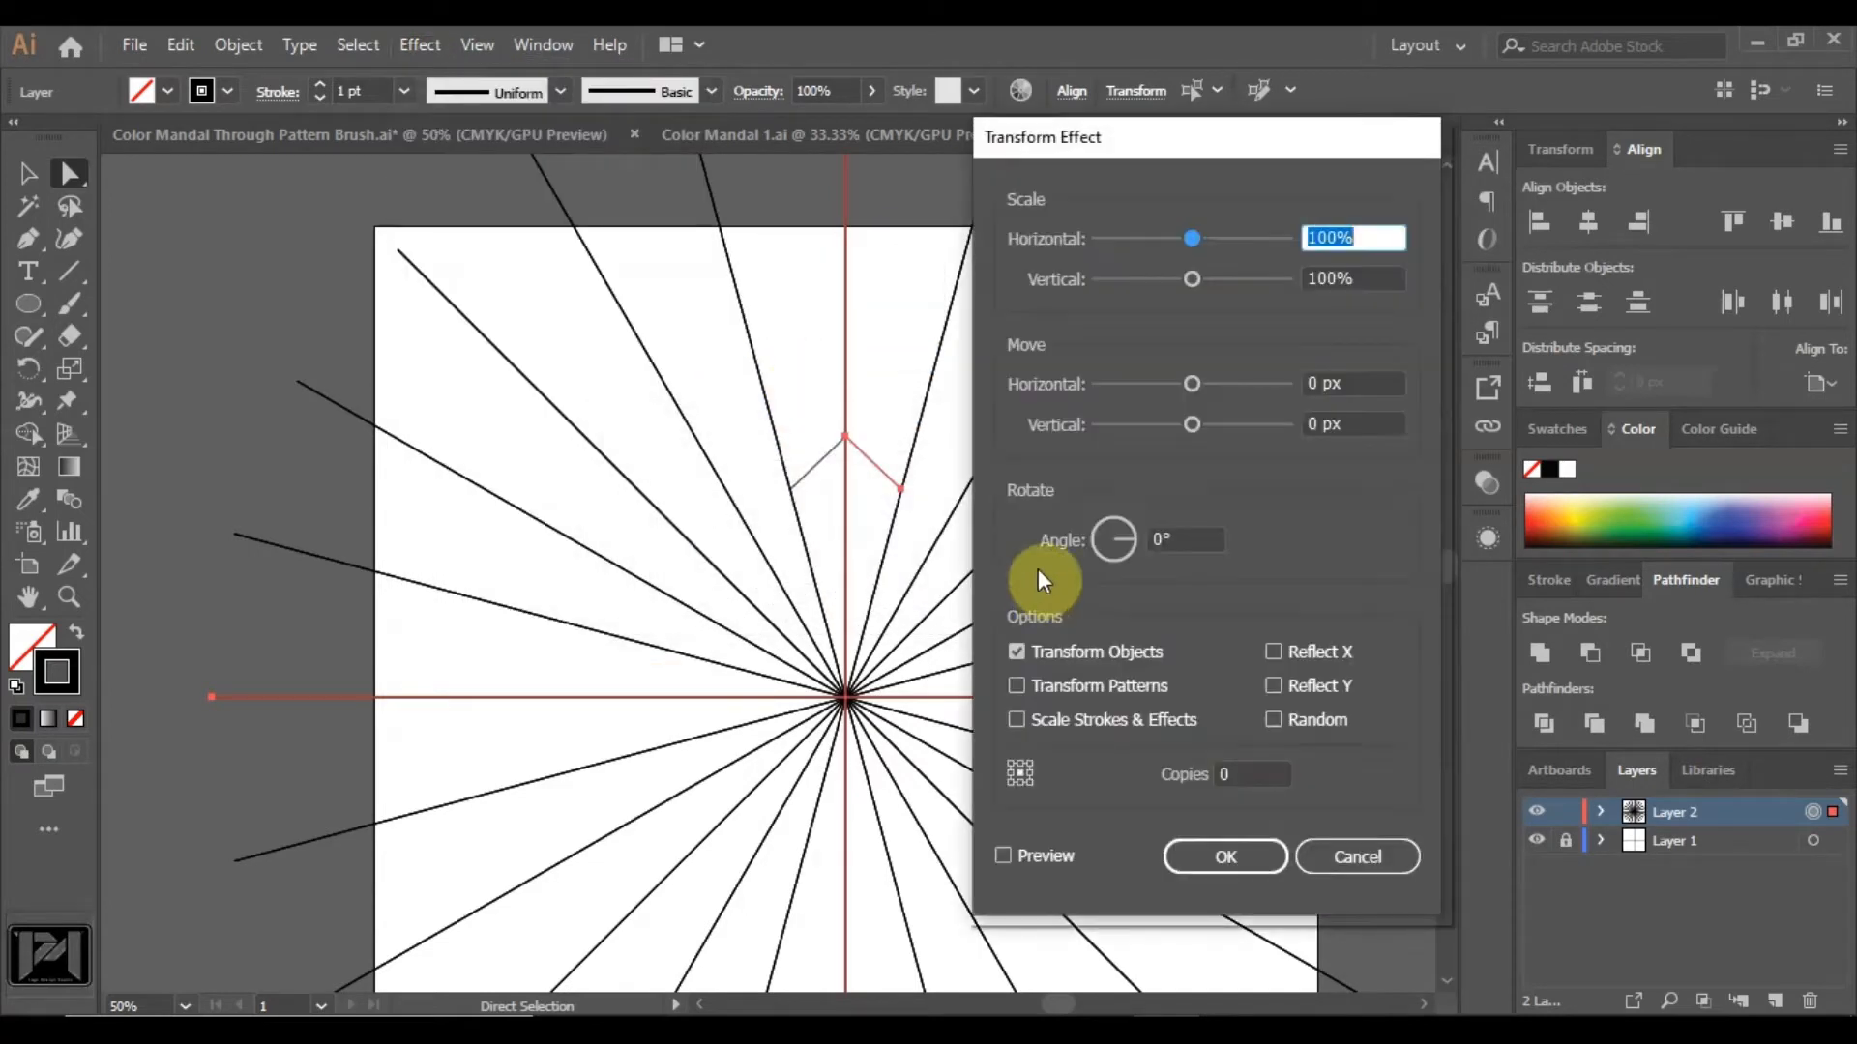
click(1019, 853)
double_click(1171, 539)
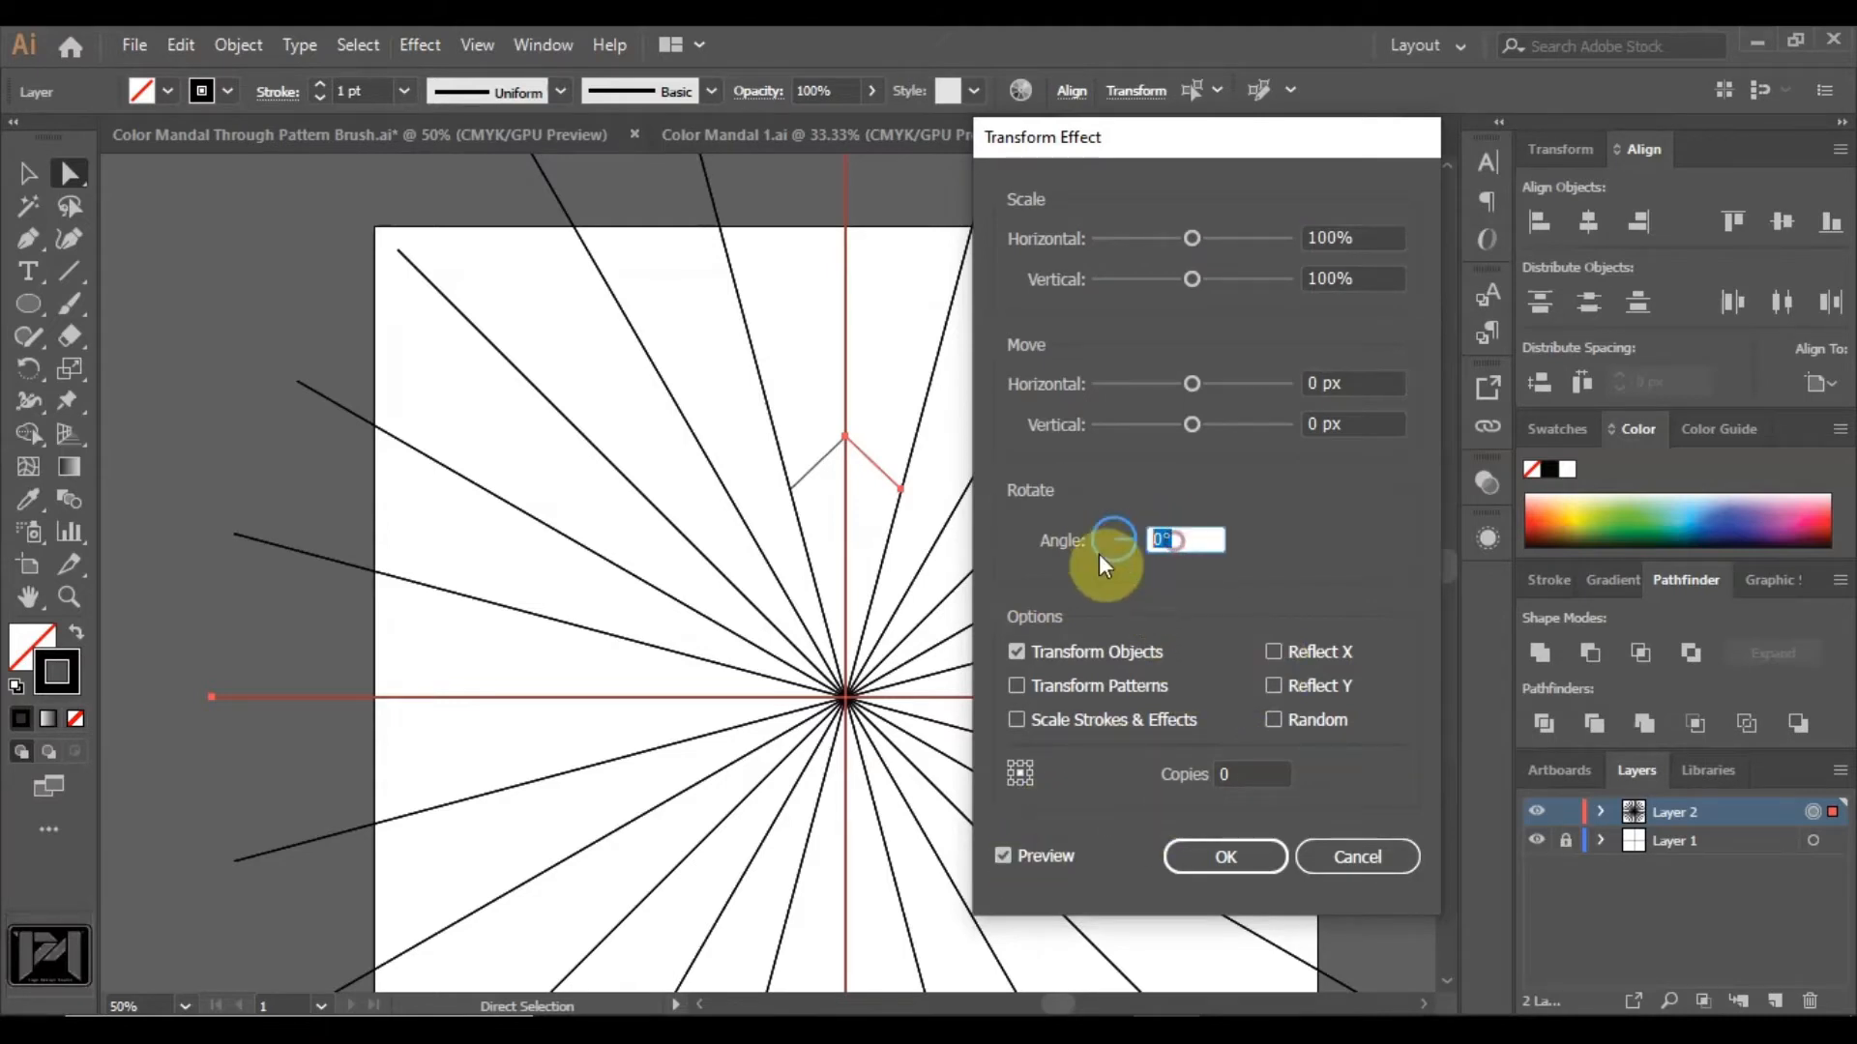
text(30)
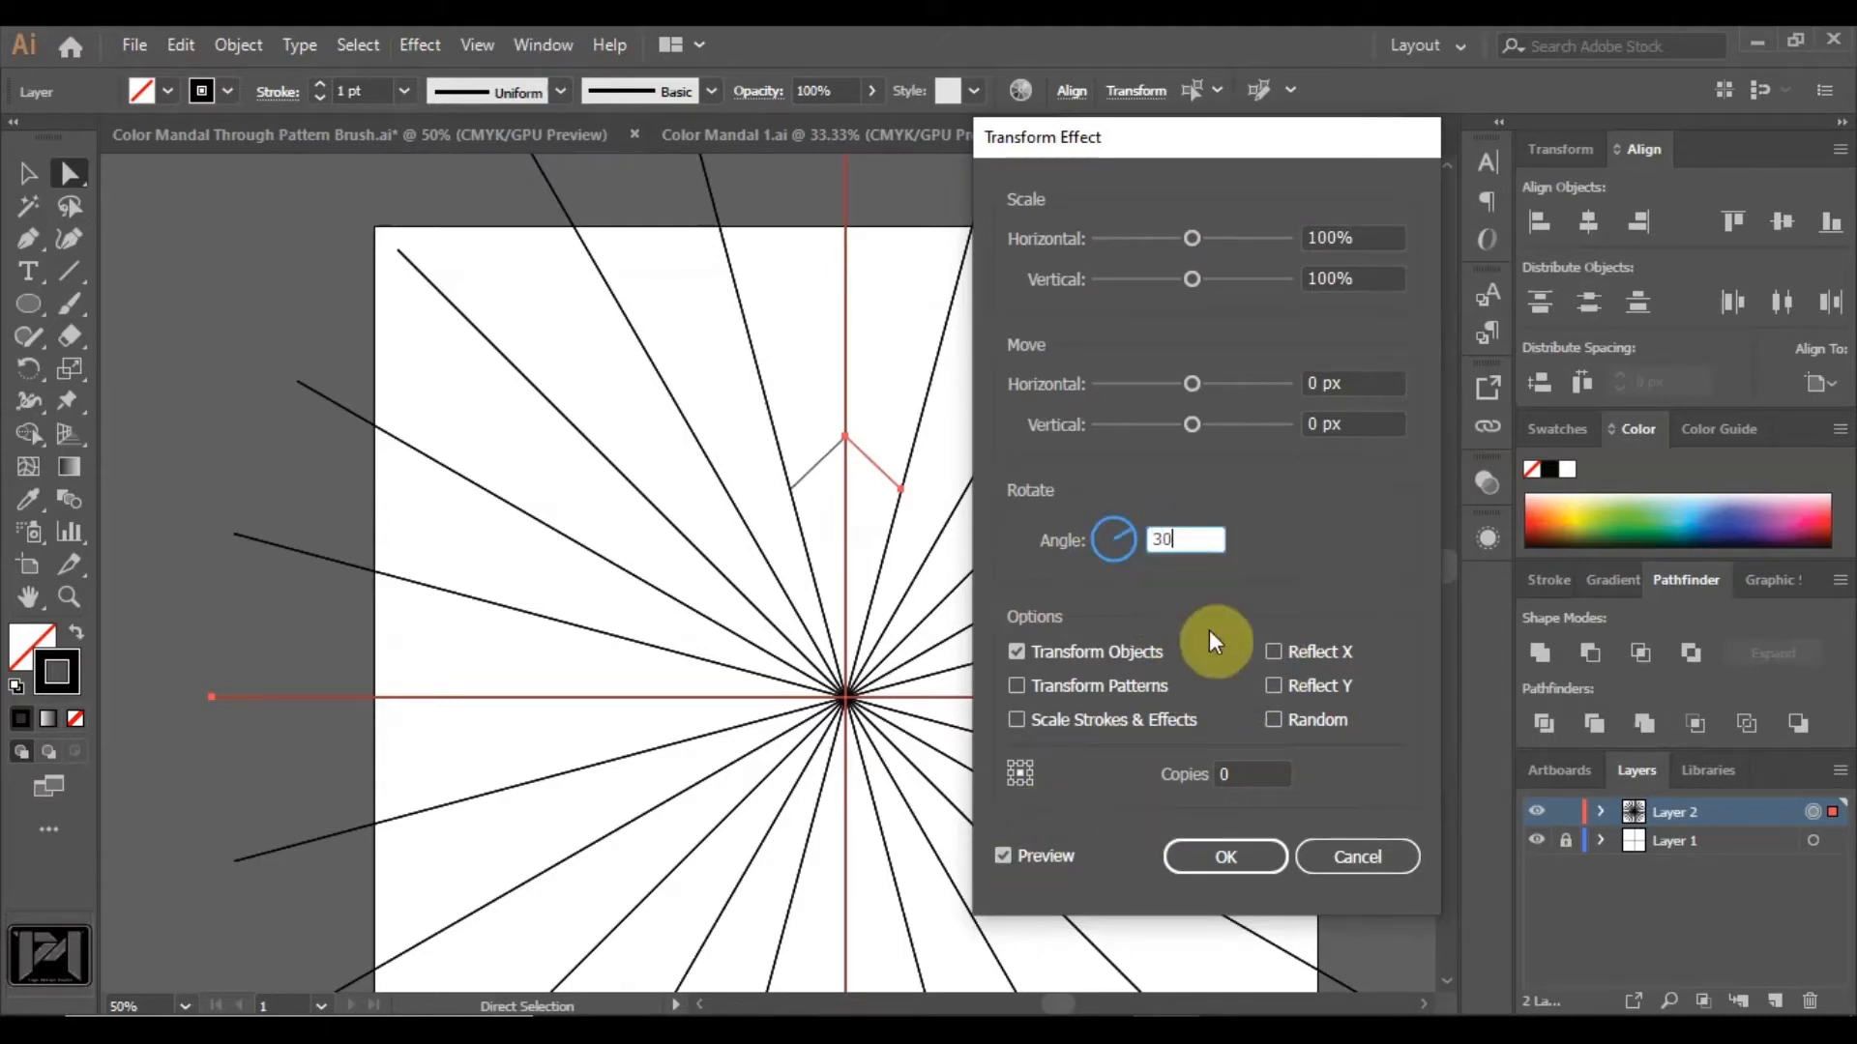
Set the 30° Transform effect to 11 copies, apply it and deselect the artwork.
double_click(1233, 773)
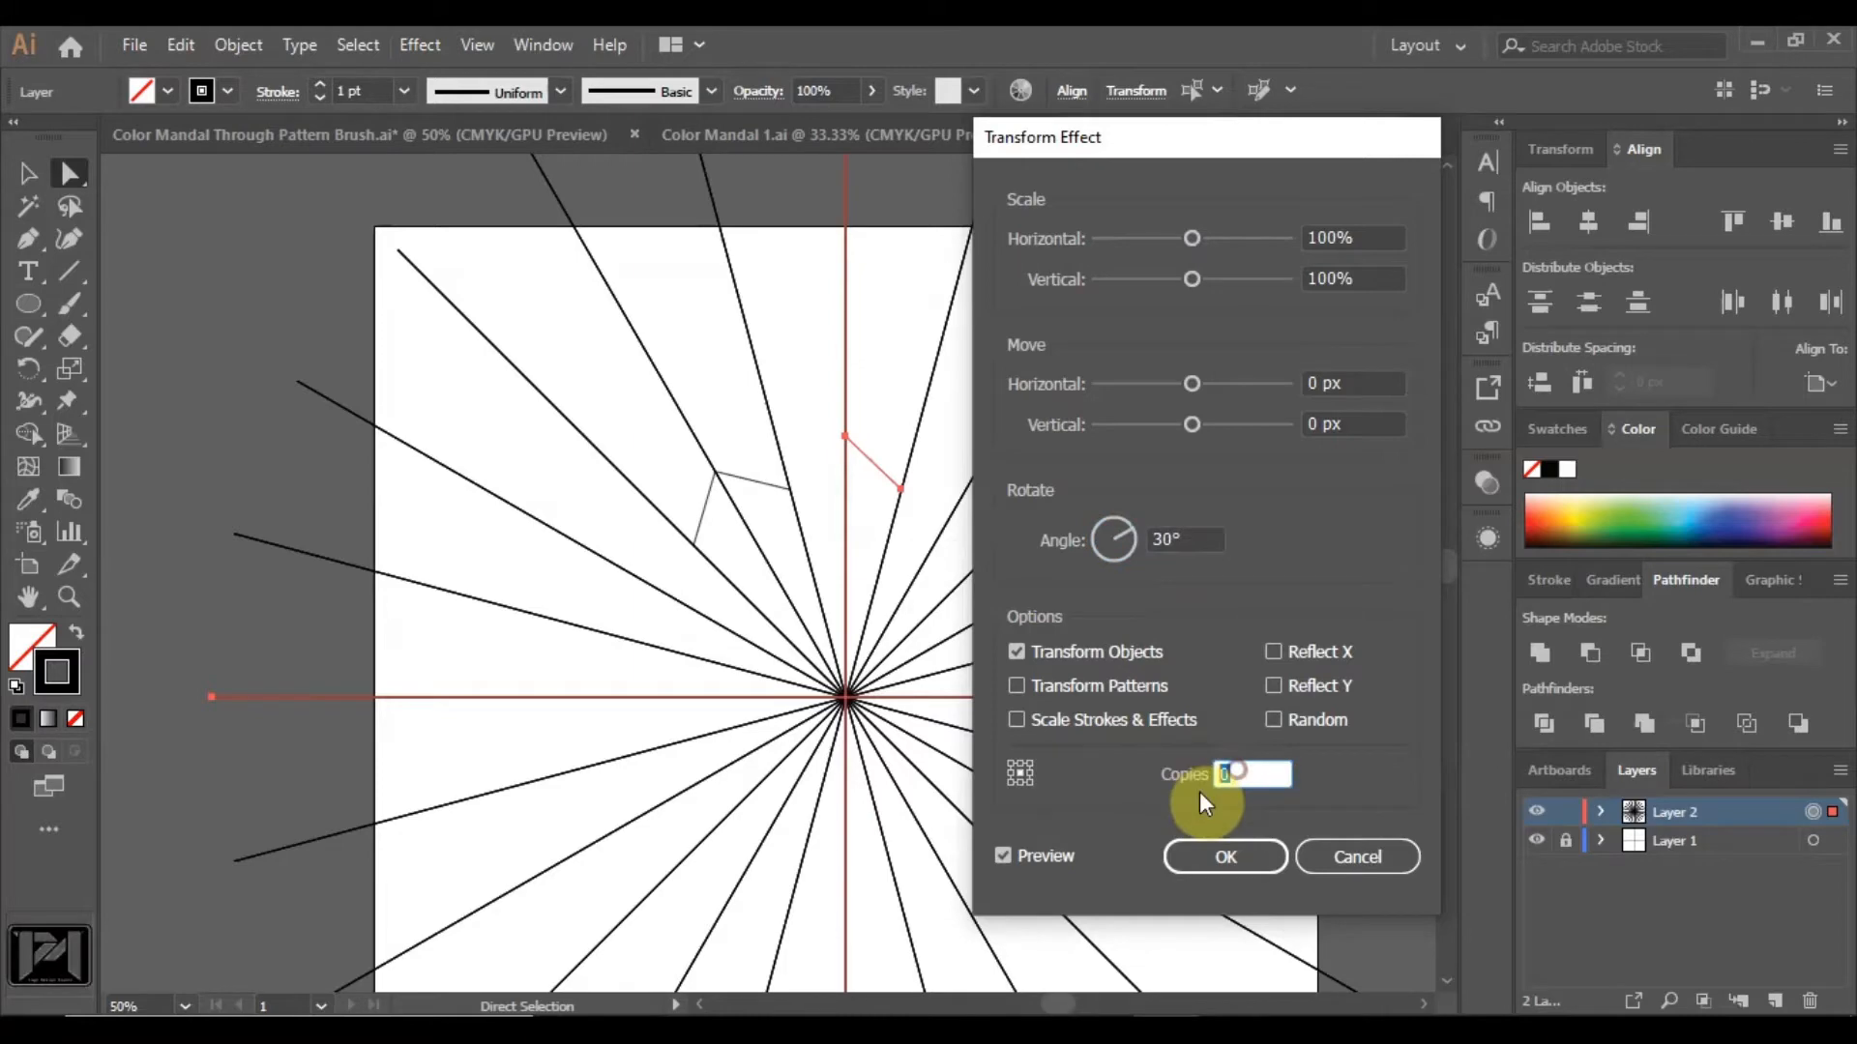
click(1028, 854)
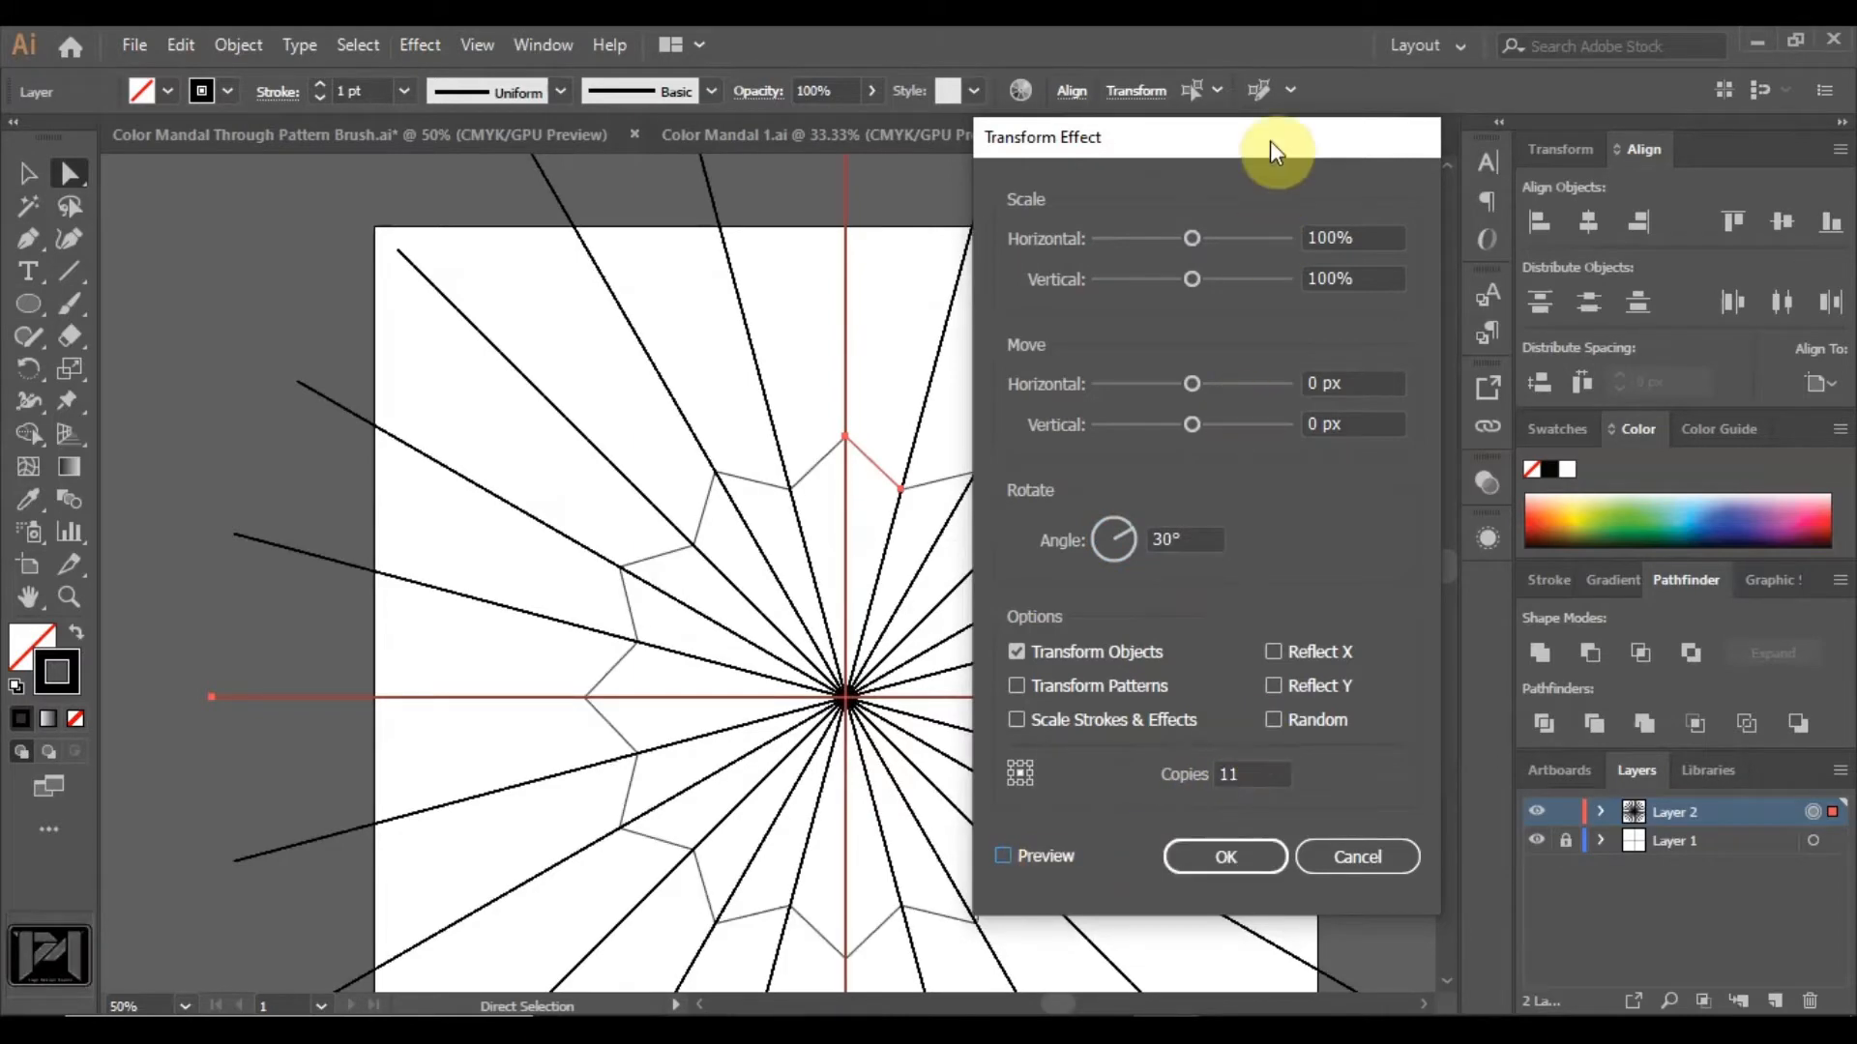
drag(1268, 141, 1377, 203)
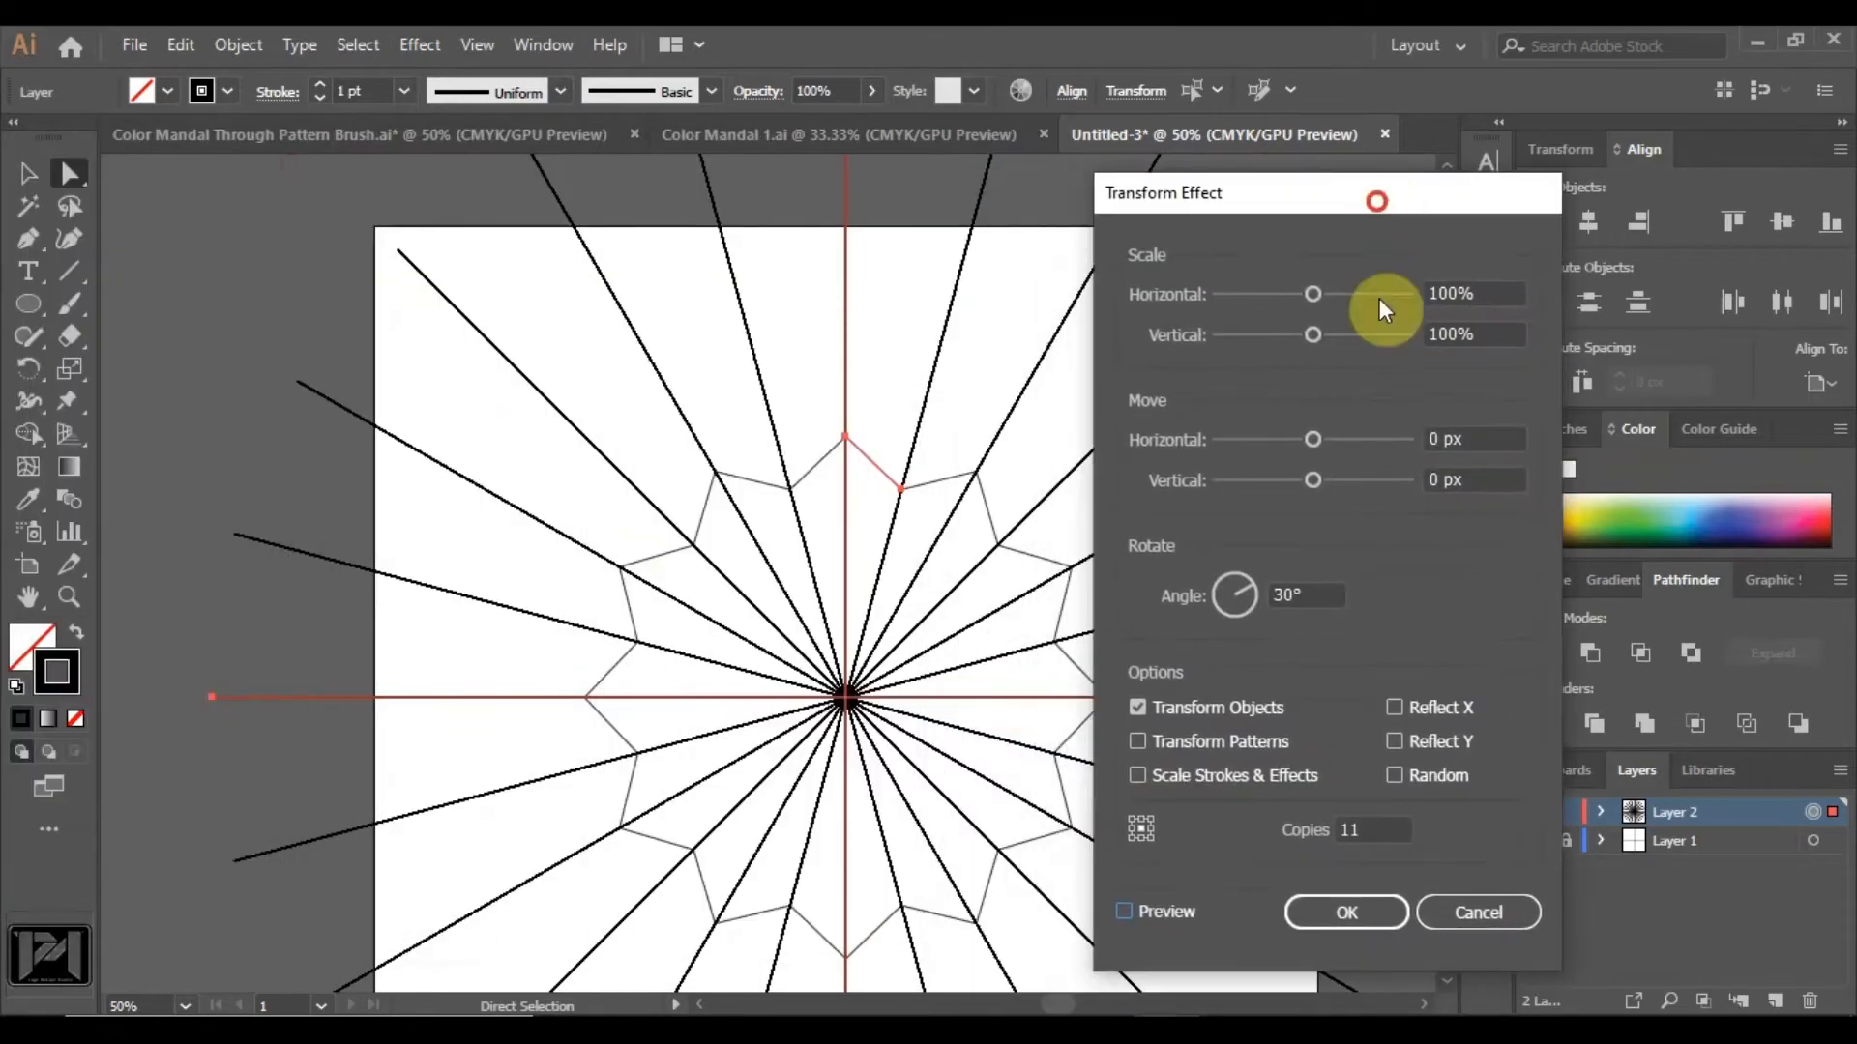
click(1339, 916)
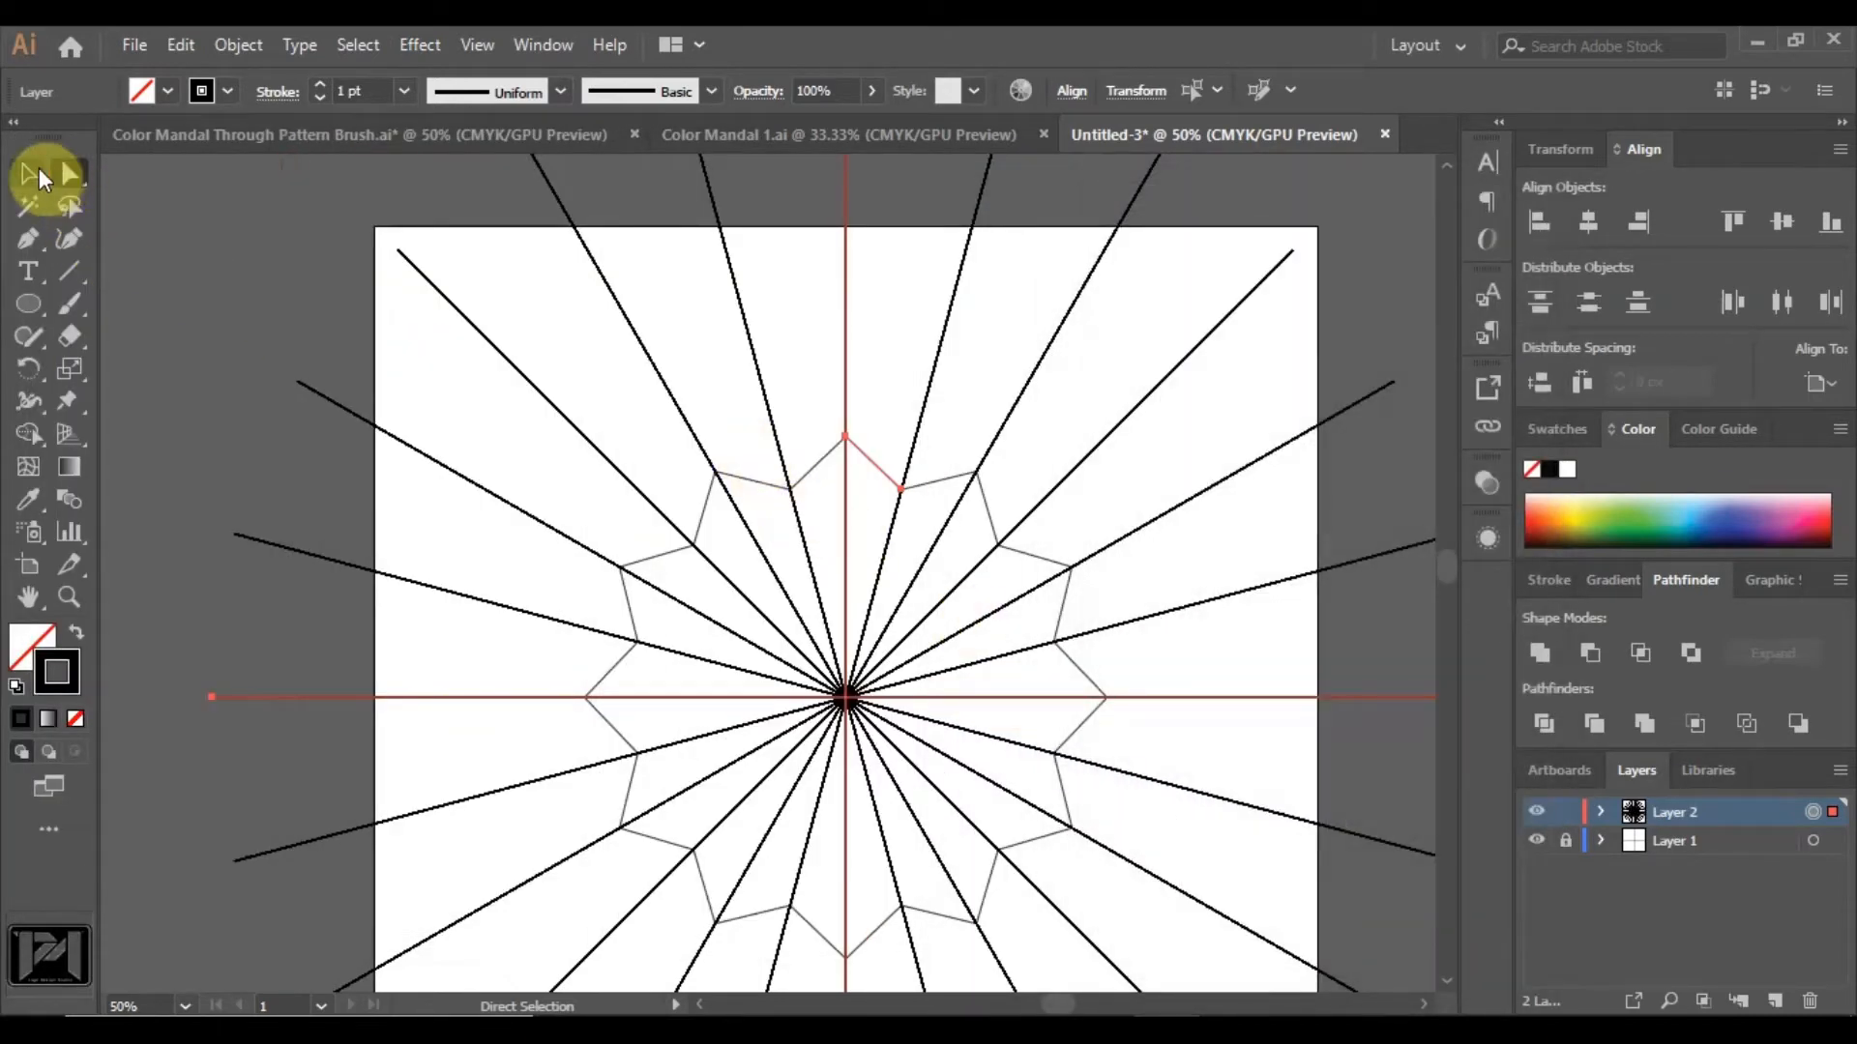
click(37, 172)
click(543, 321)
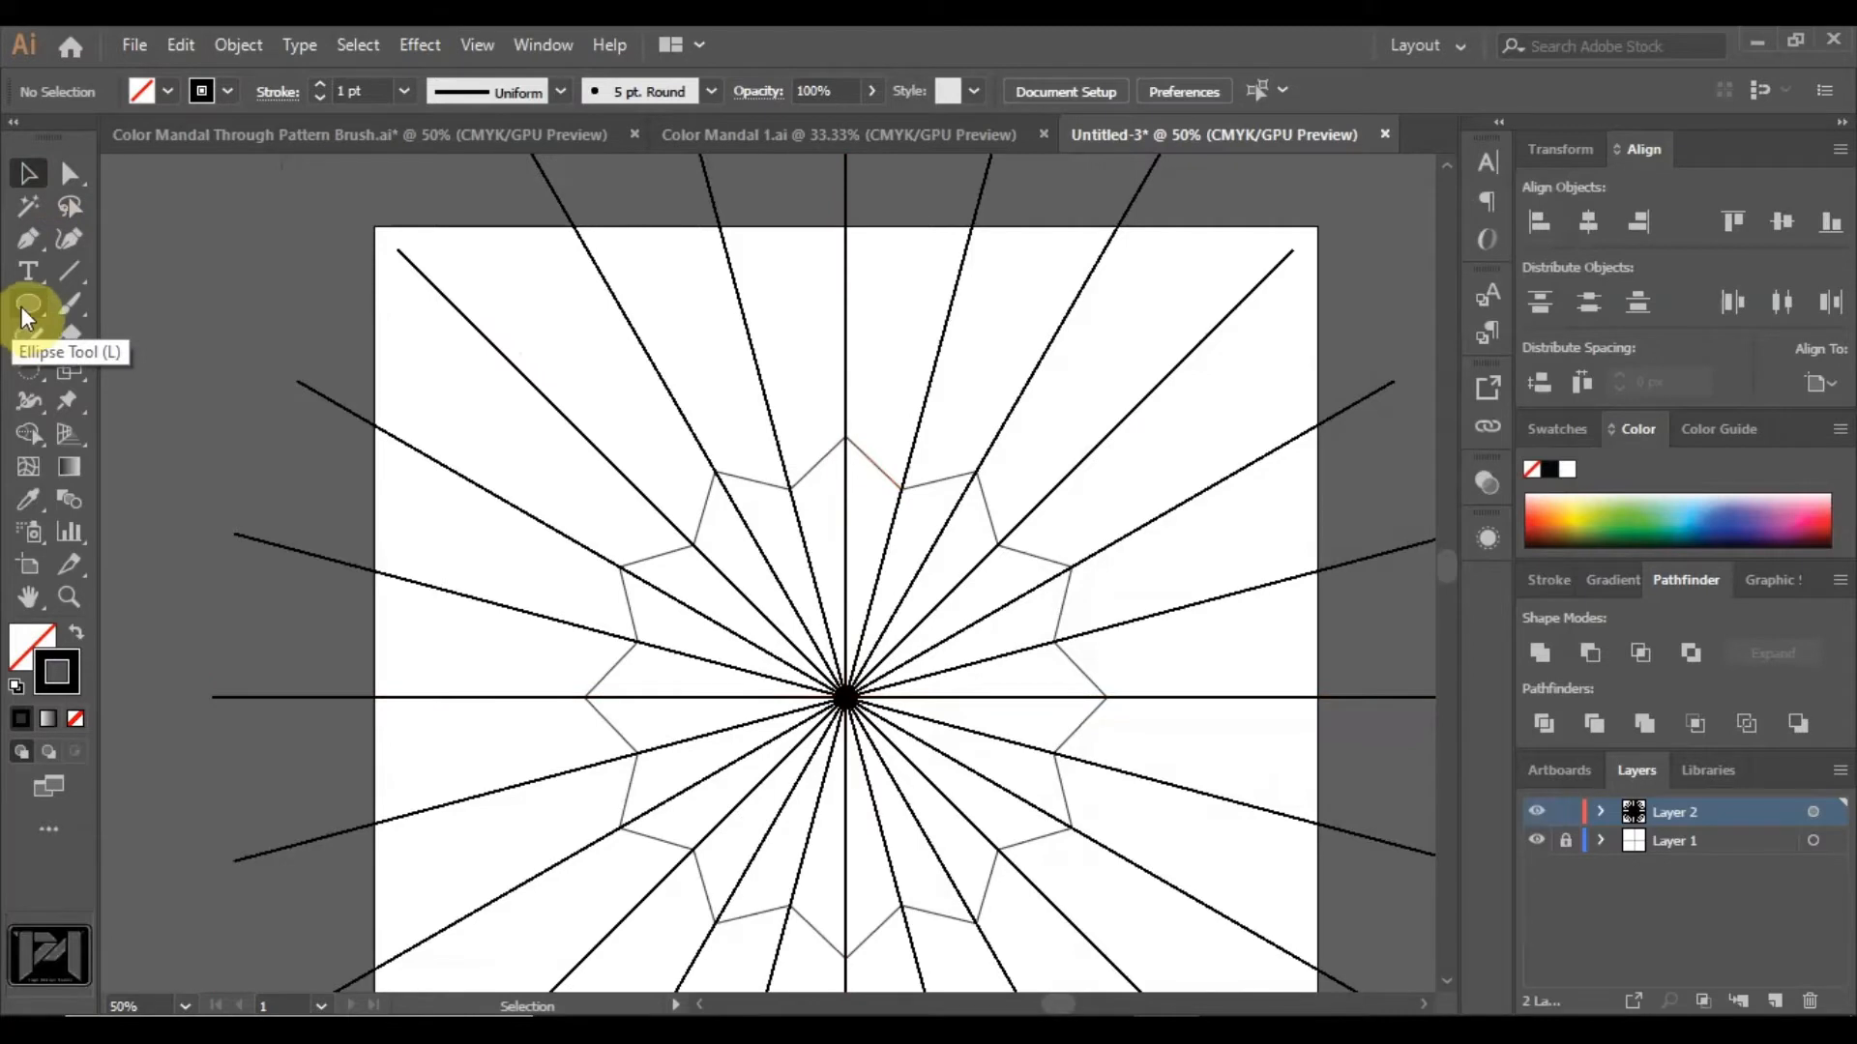
Draw a rectangle from the vertical line at the artboard's top edge down to the mandala centre, with its upper outer corner on the adjacent ray at about (634, 0) px.
drag(27, 306, 145, 315)
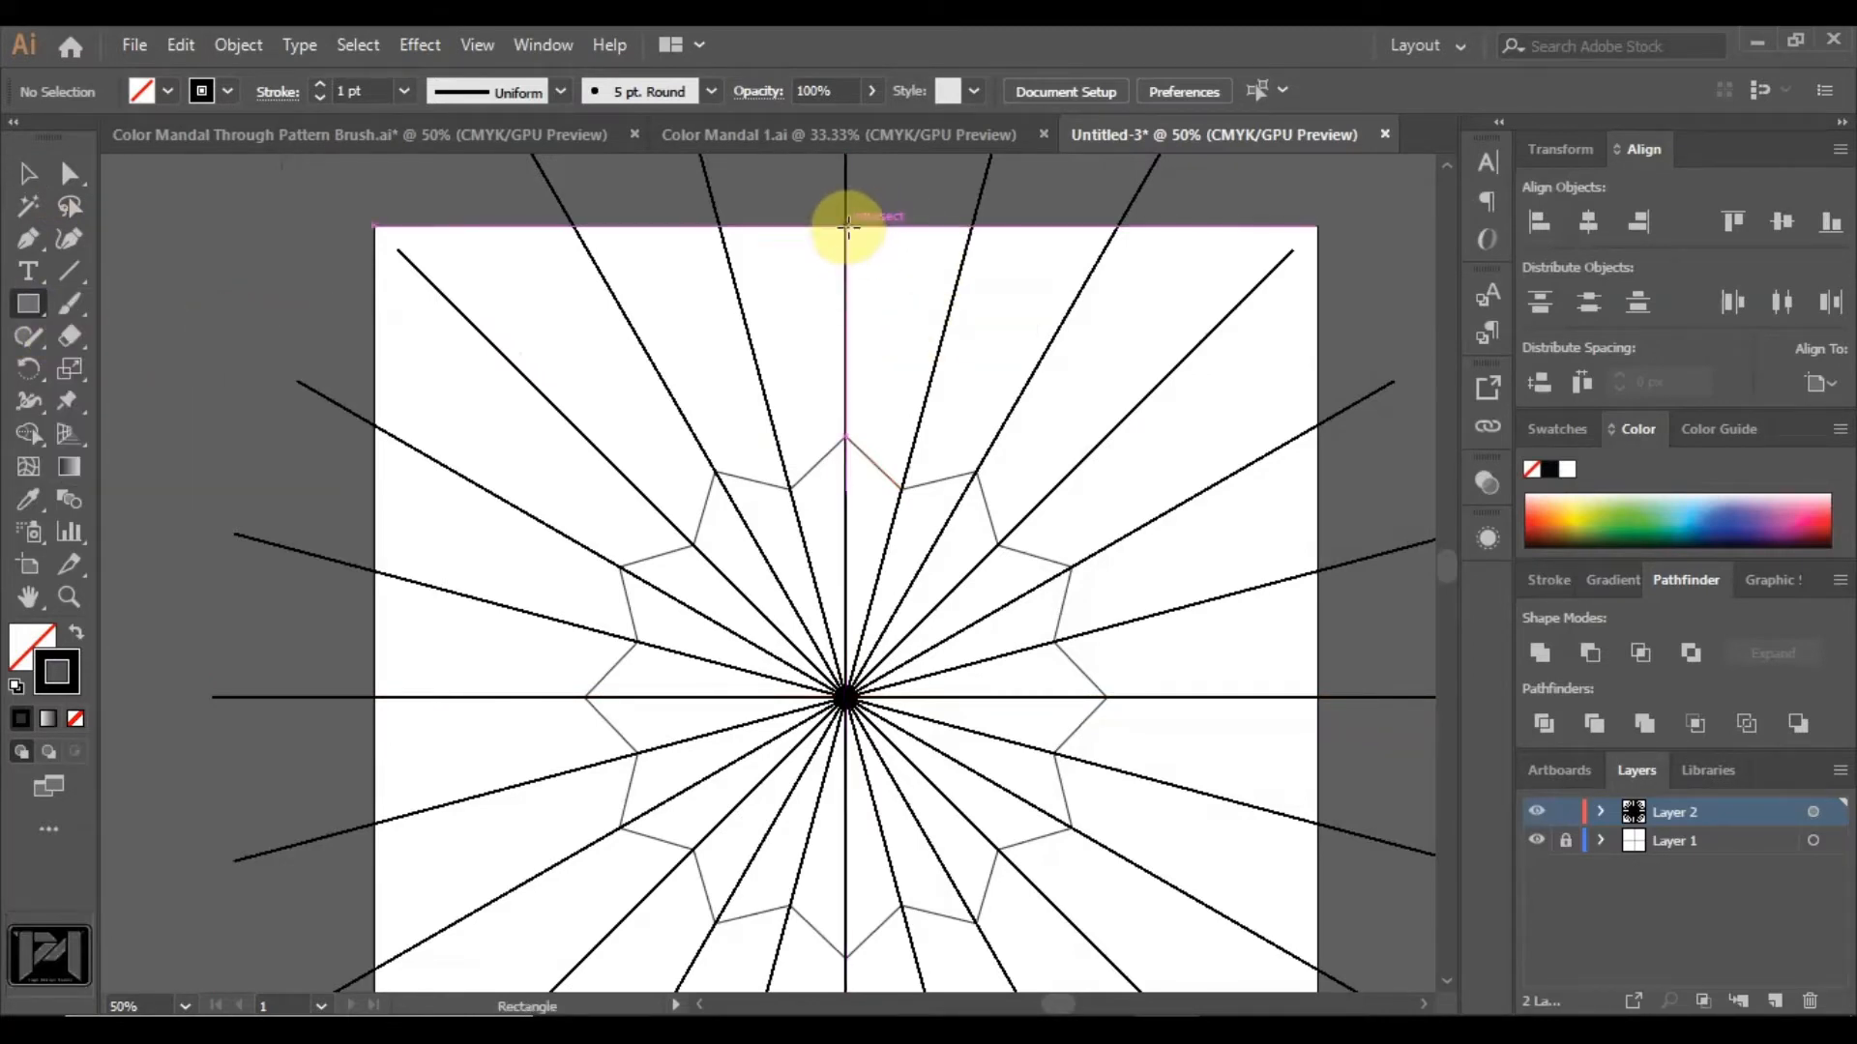
drag(848, 226, 973, 697)
scroll(970, 215, up, 3)
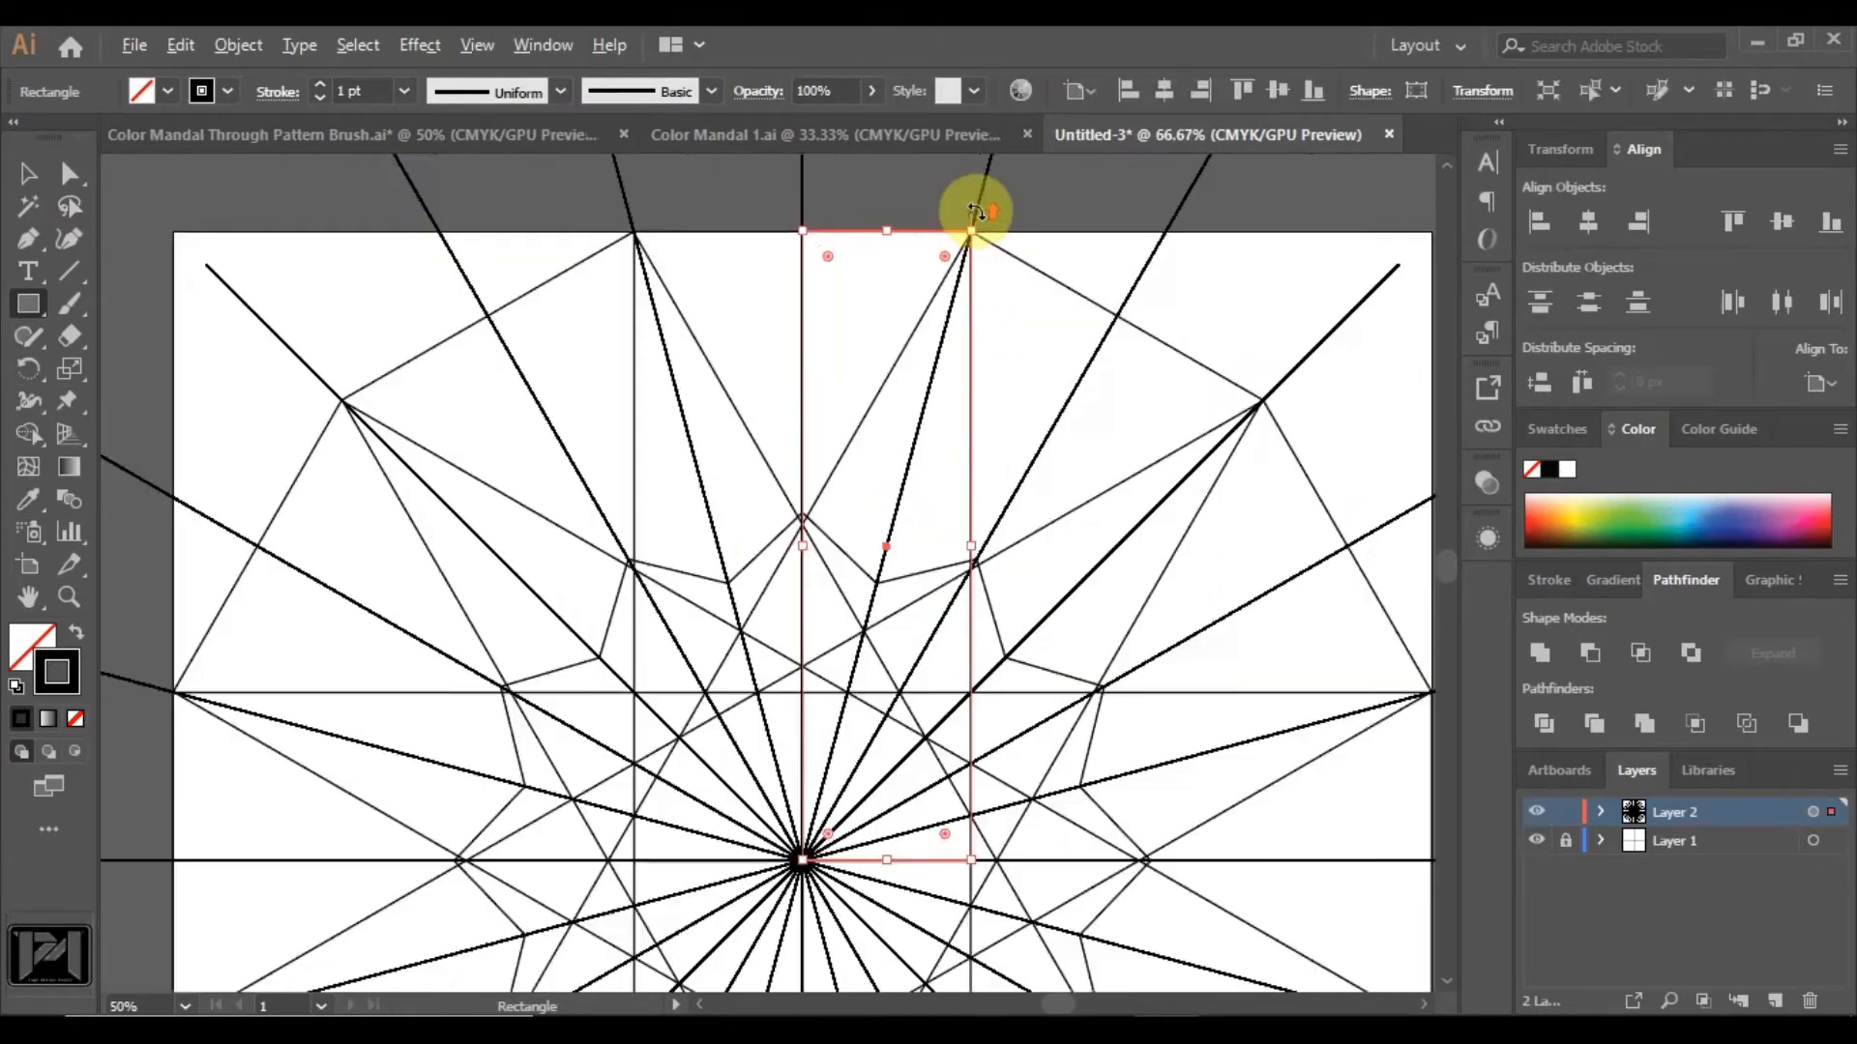
scroll(883, 349, up, 5)
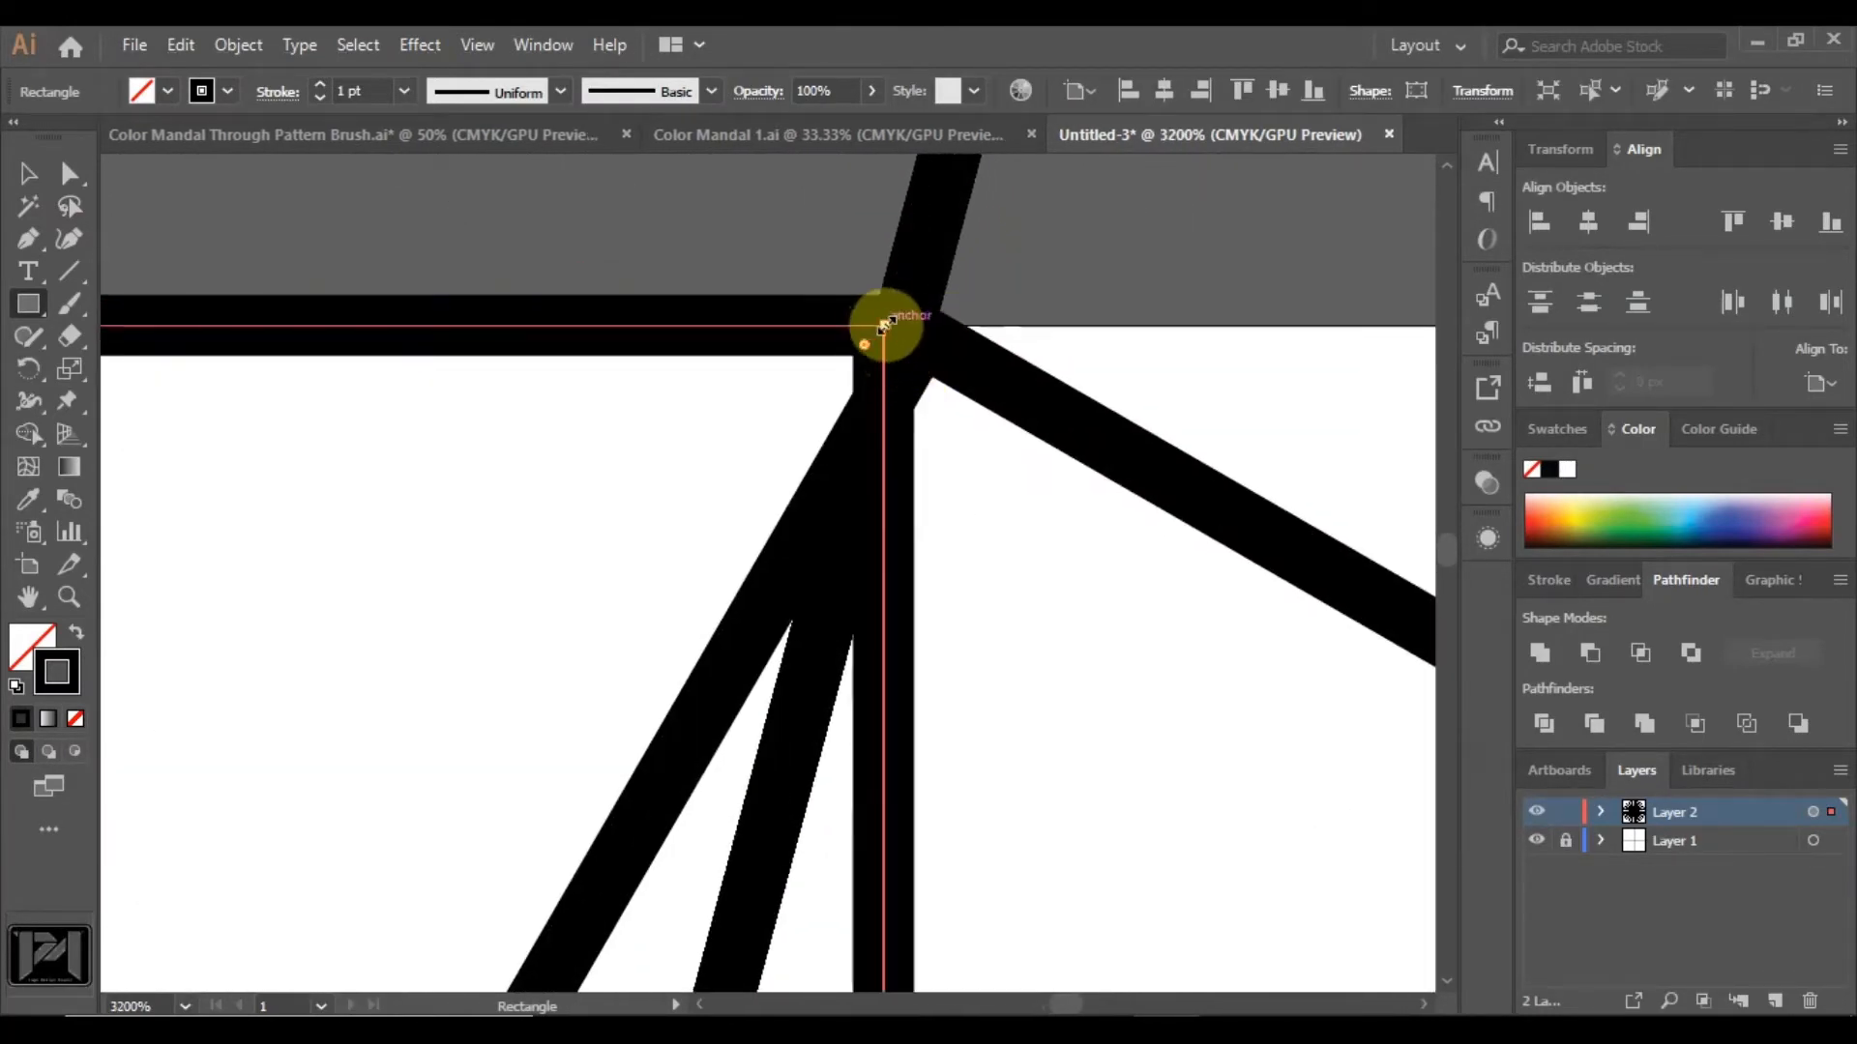
click(69, 174)
drag(884, 339, 901, 331)
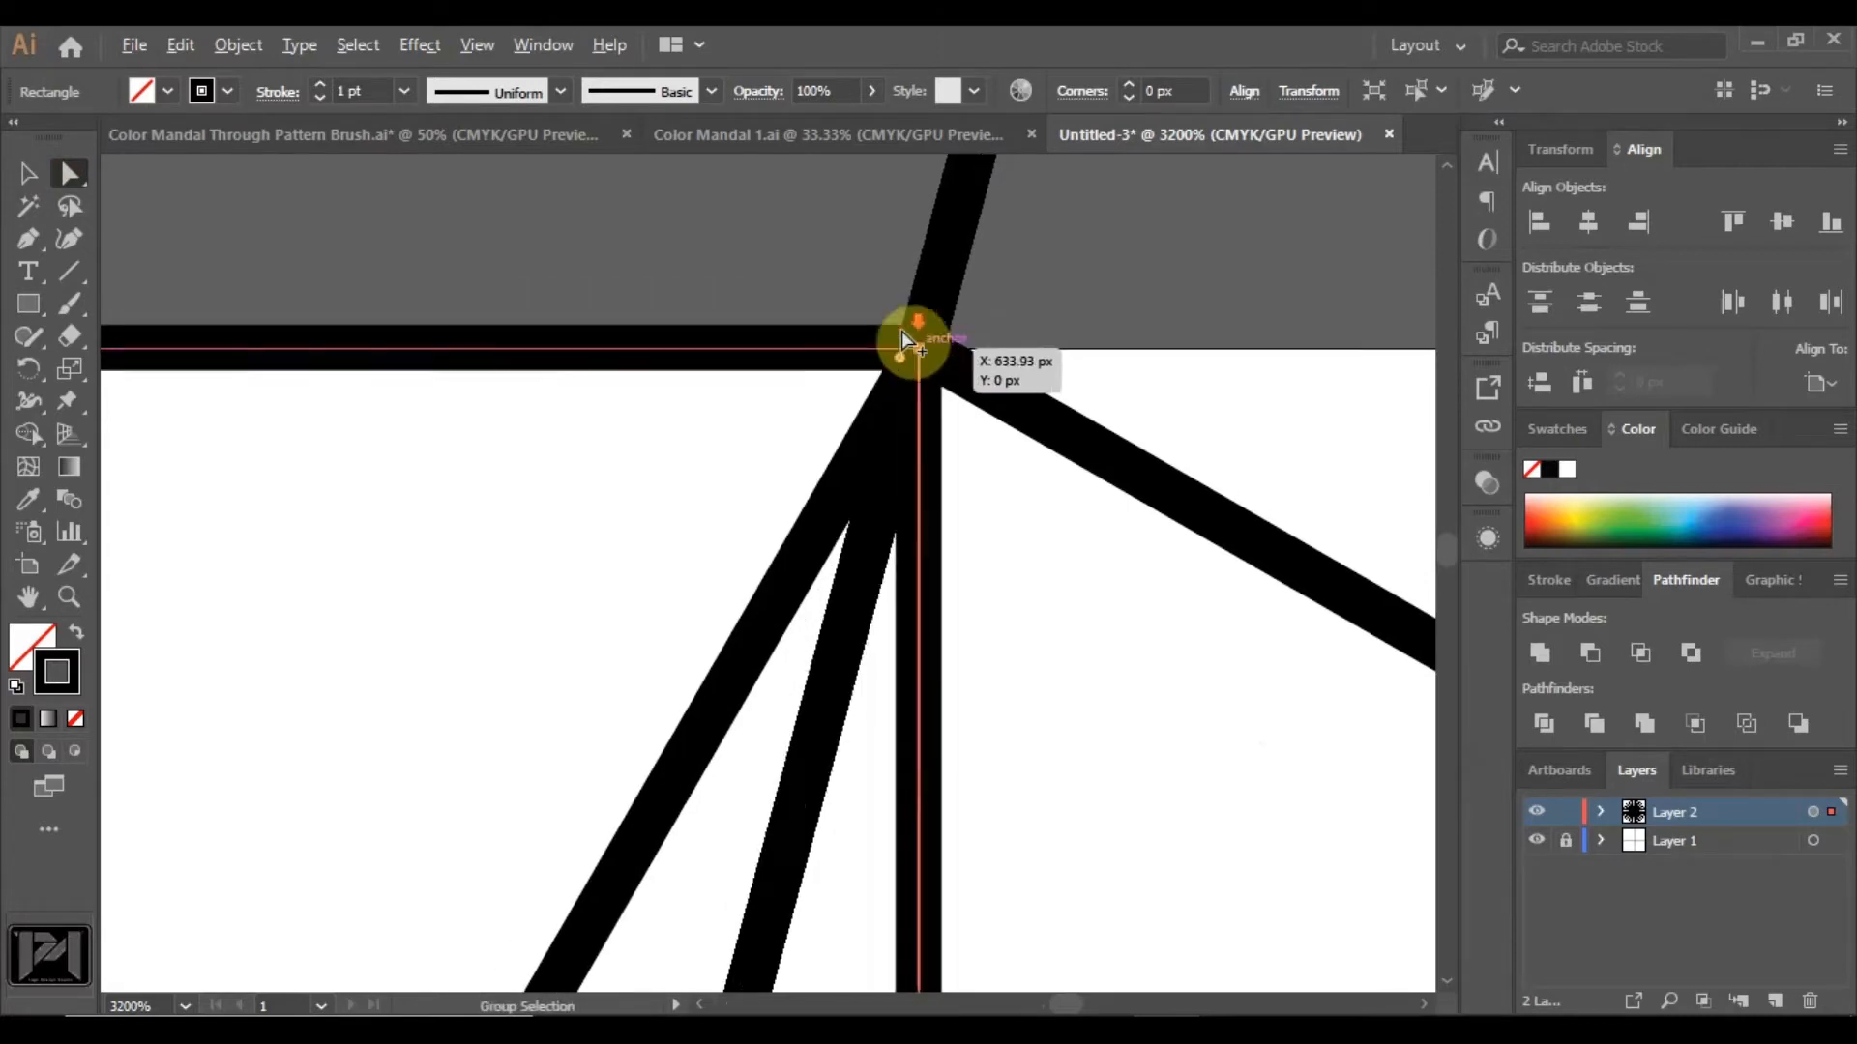
Remove the rectangle's lower outer anchor point to turn it into a triangular wedge between the vertical line and the adjacent ray.
scroll(901, 334, down, 5)
scroll(957, 725, up, 2)
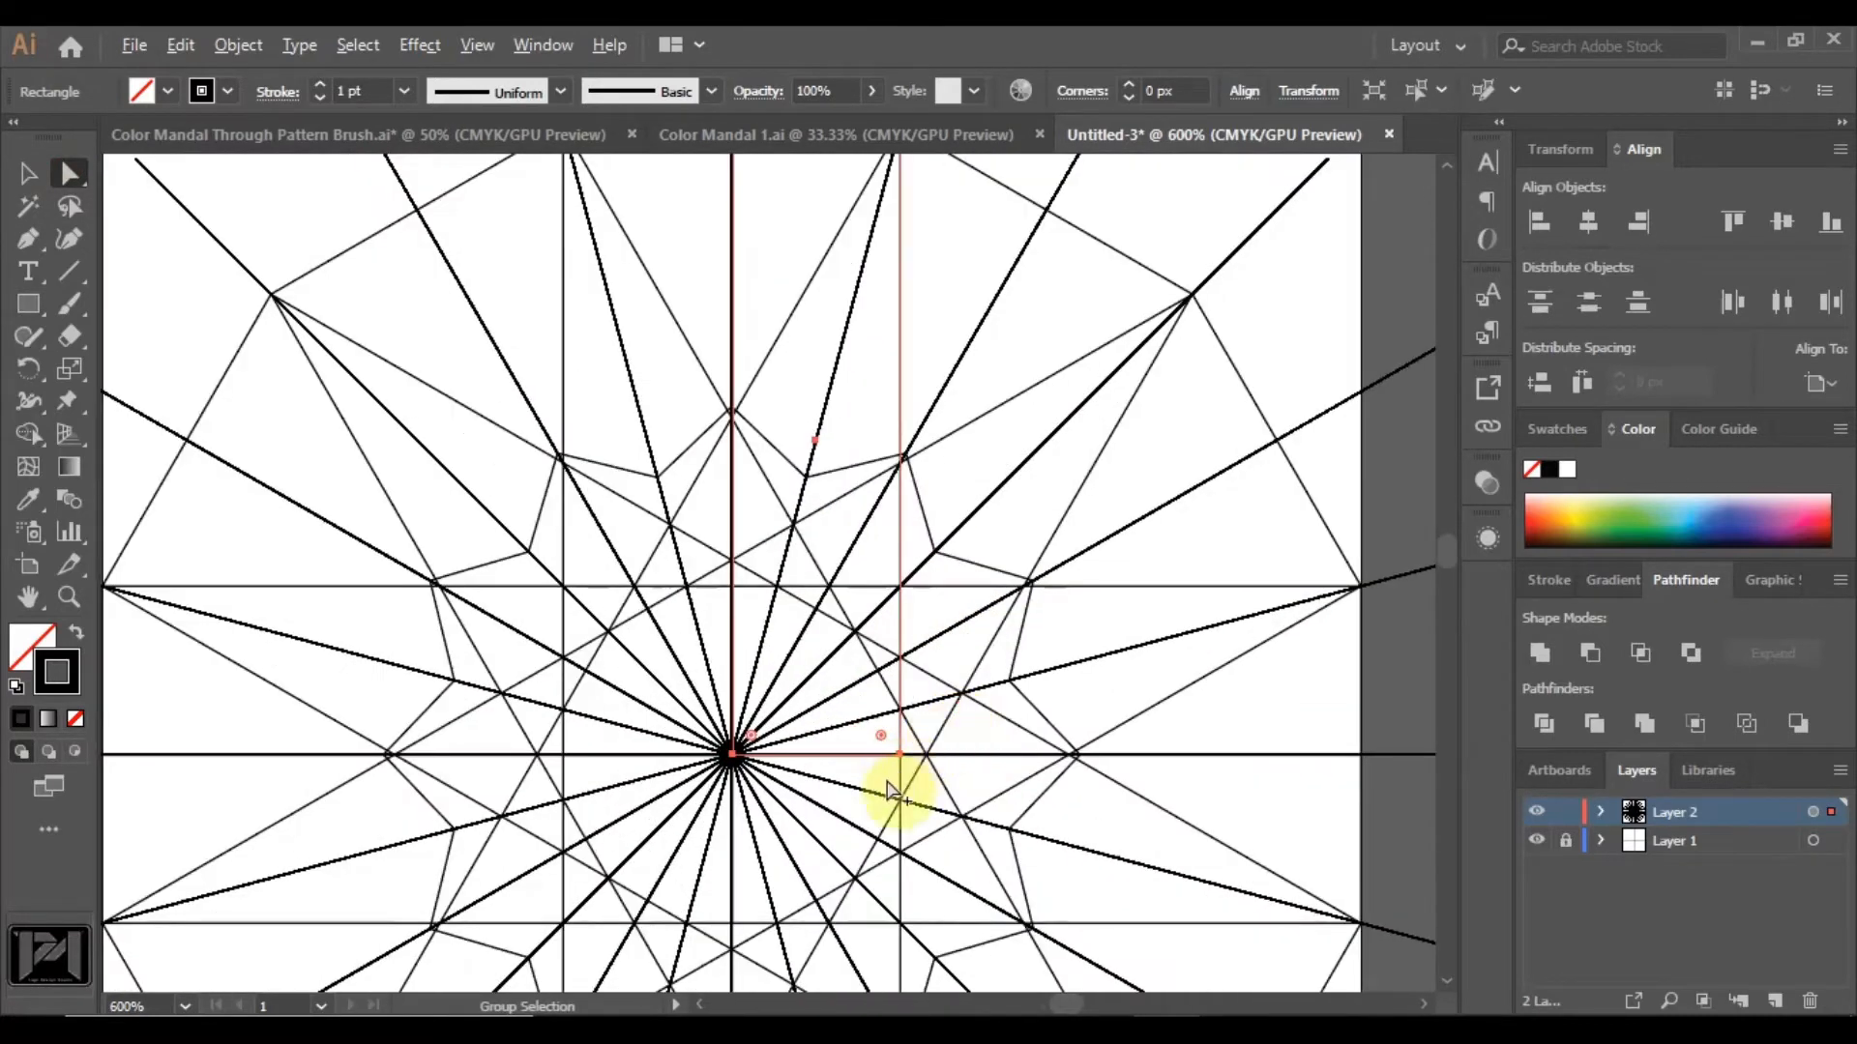
click(901, 757)
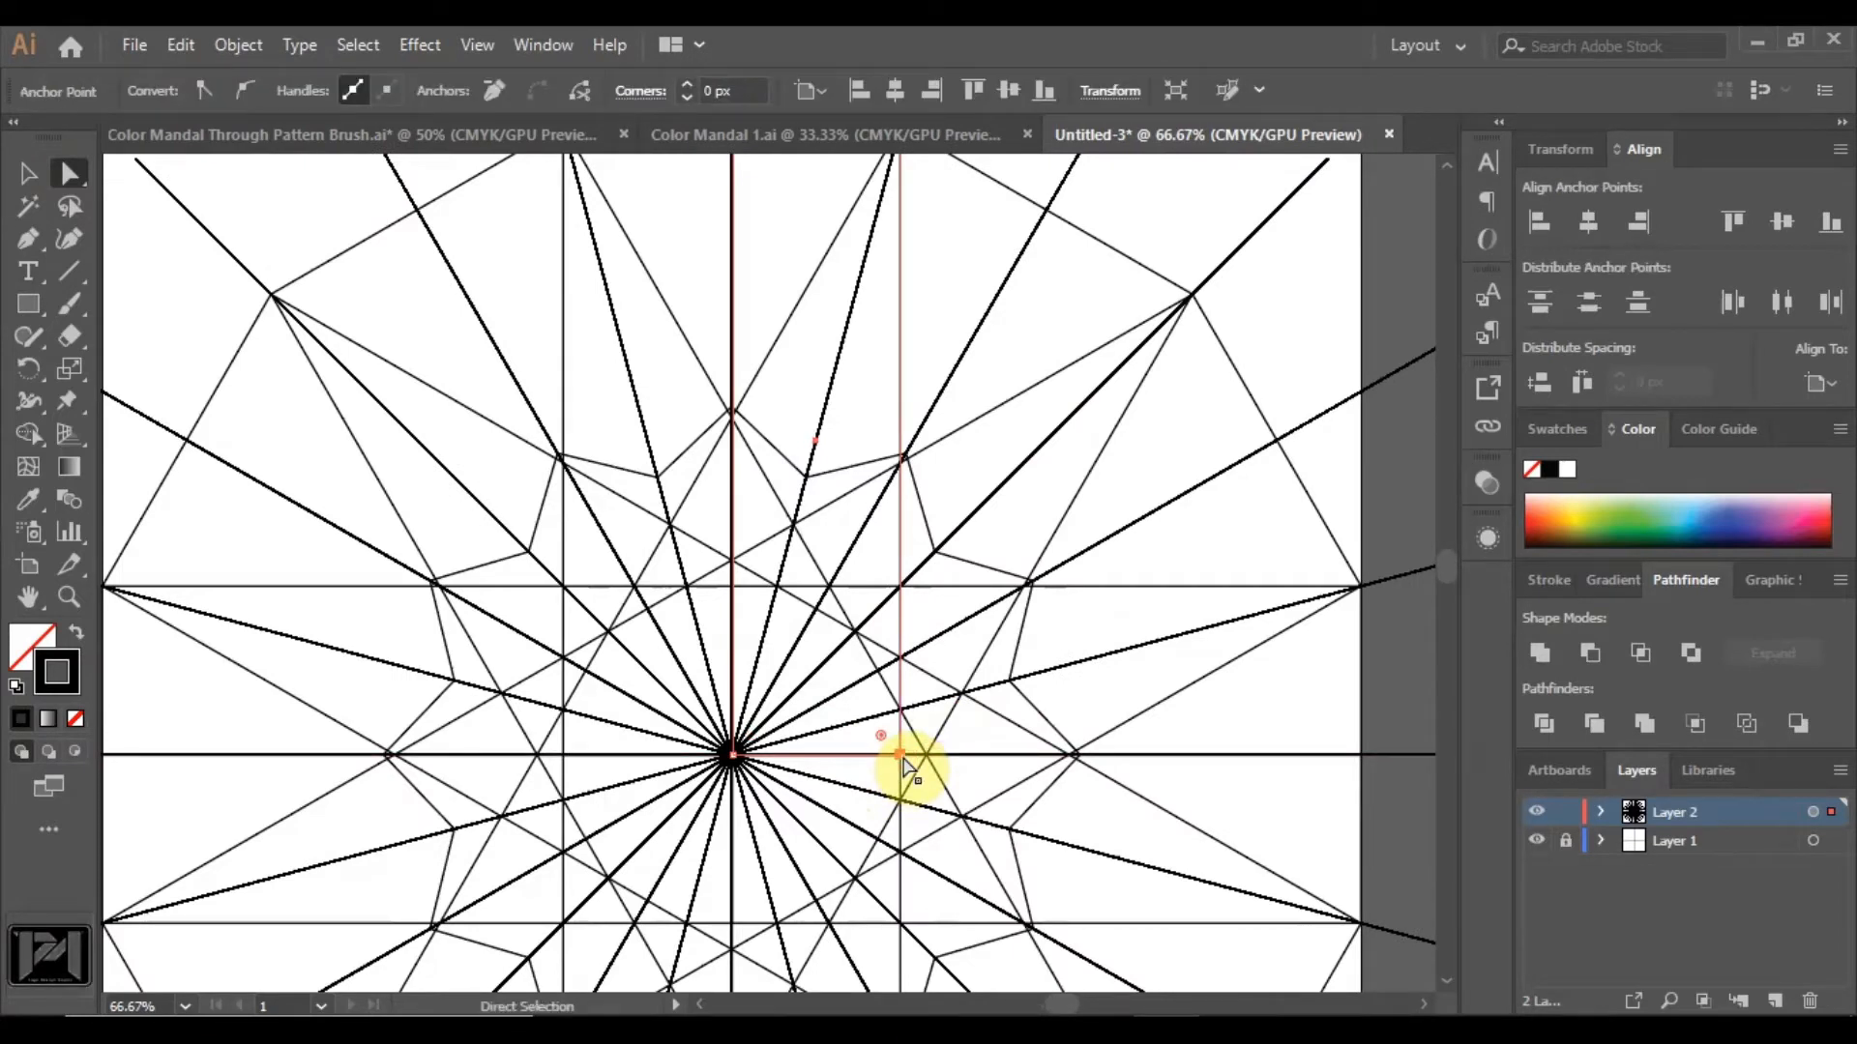
click(497, 83)
scroll(846, 358, down, 2)
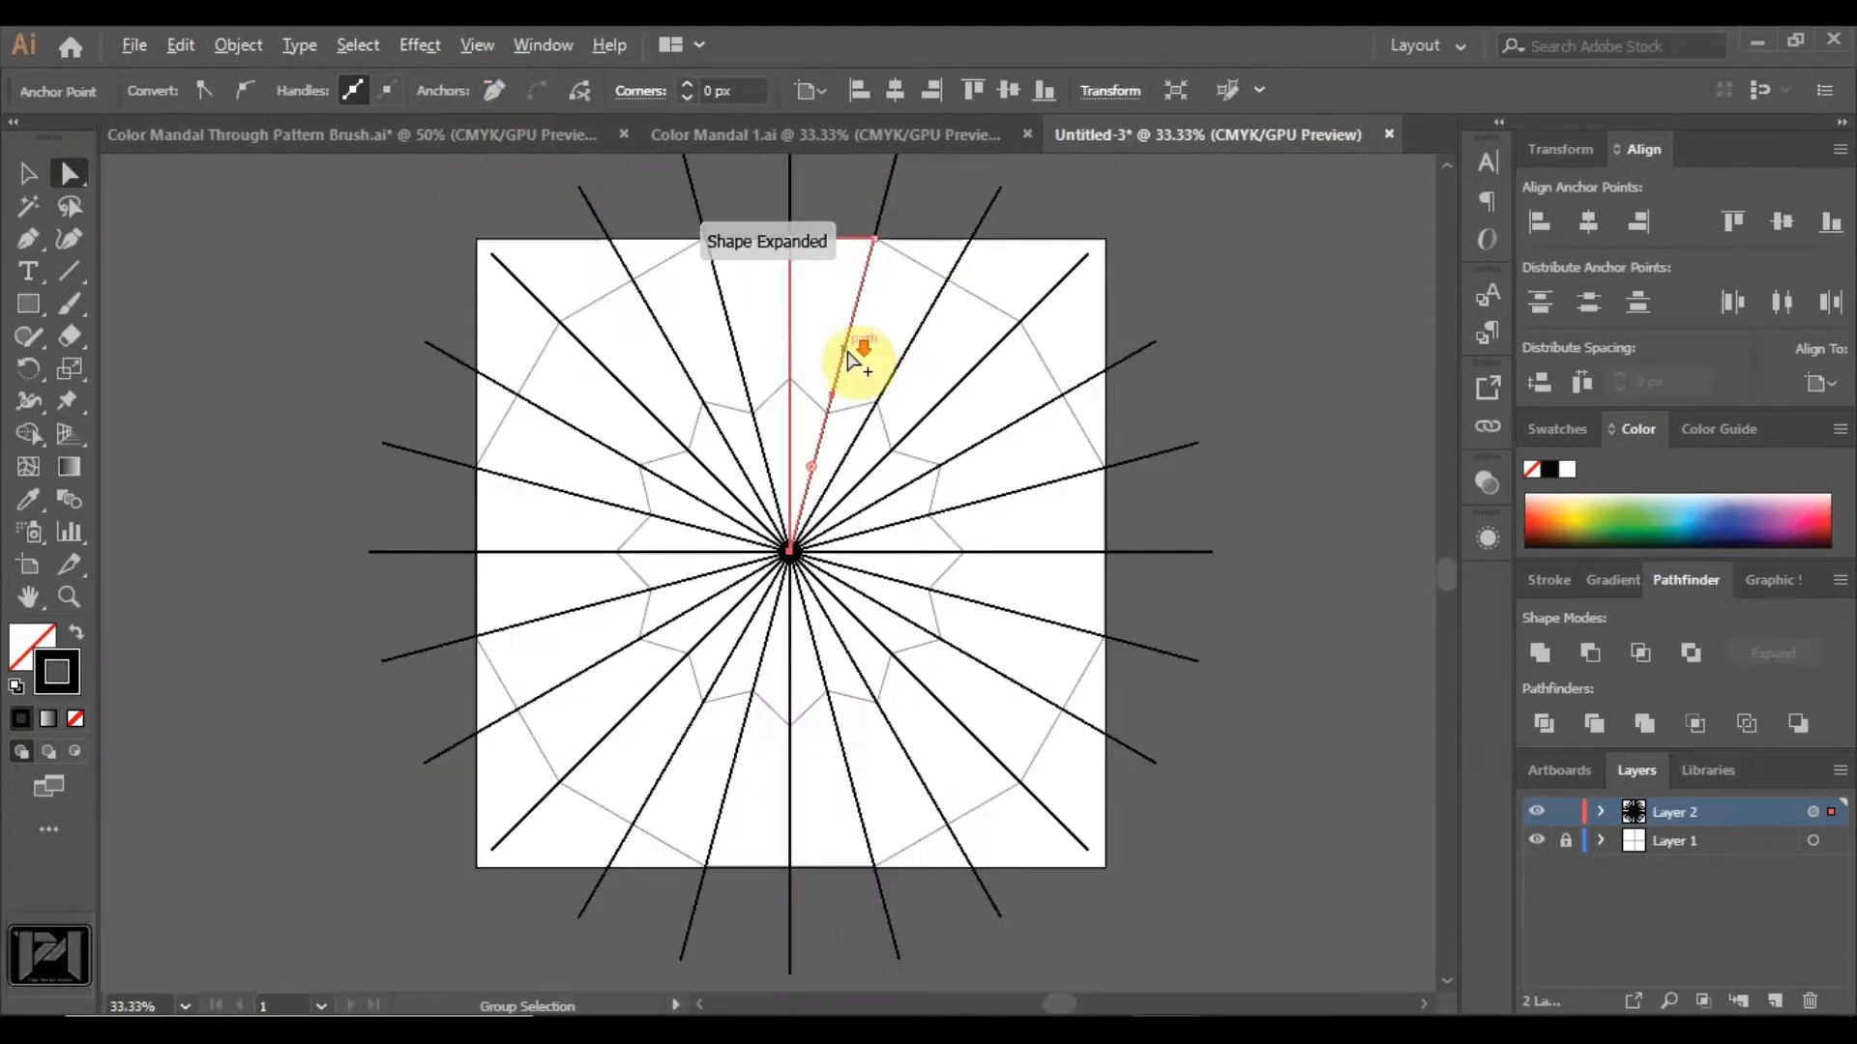
Deselect the wedge and make a layer-level clipping mask on Layer 2 from it.
click(274, 199)
key(v)
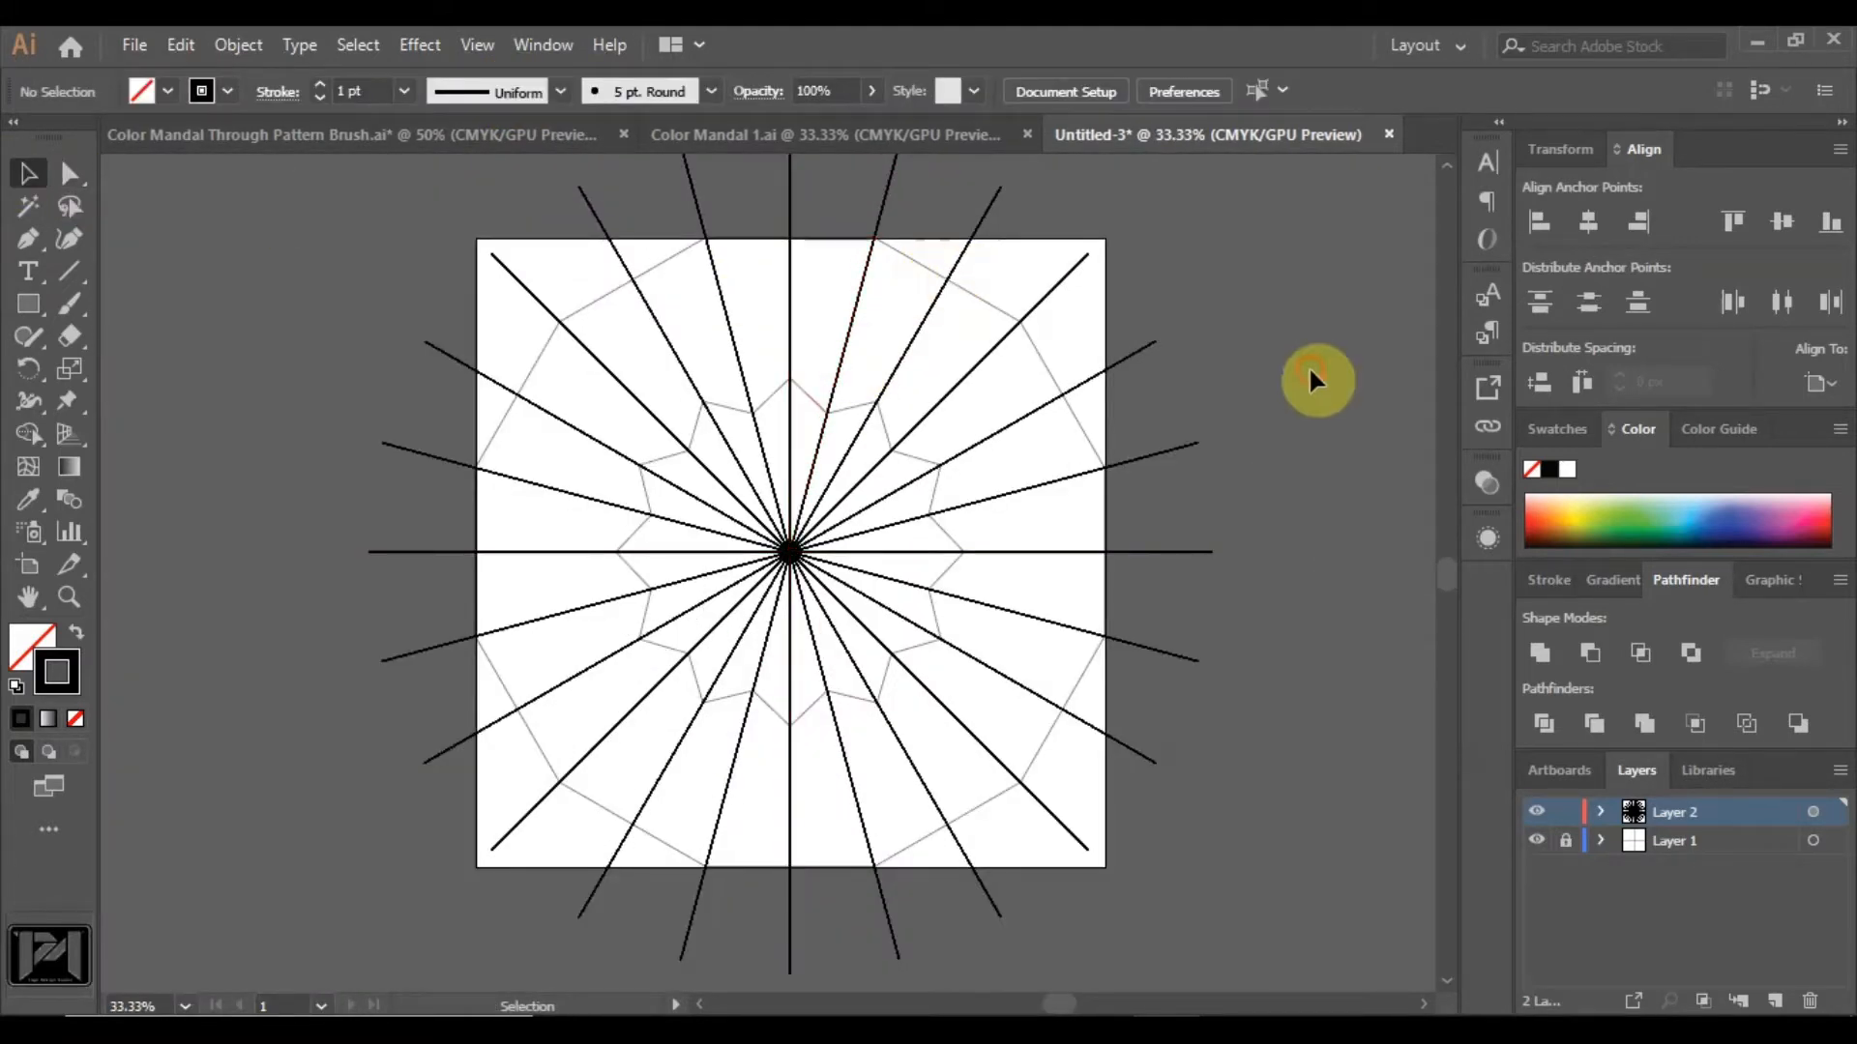
click(1704, 1001)
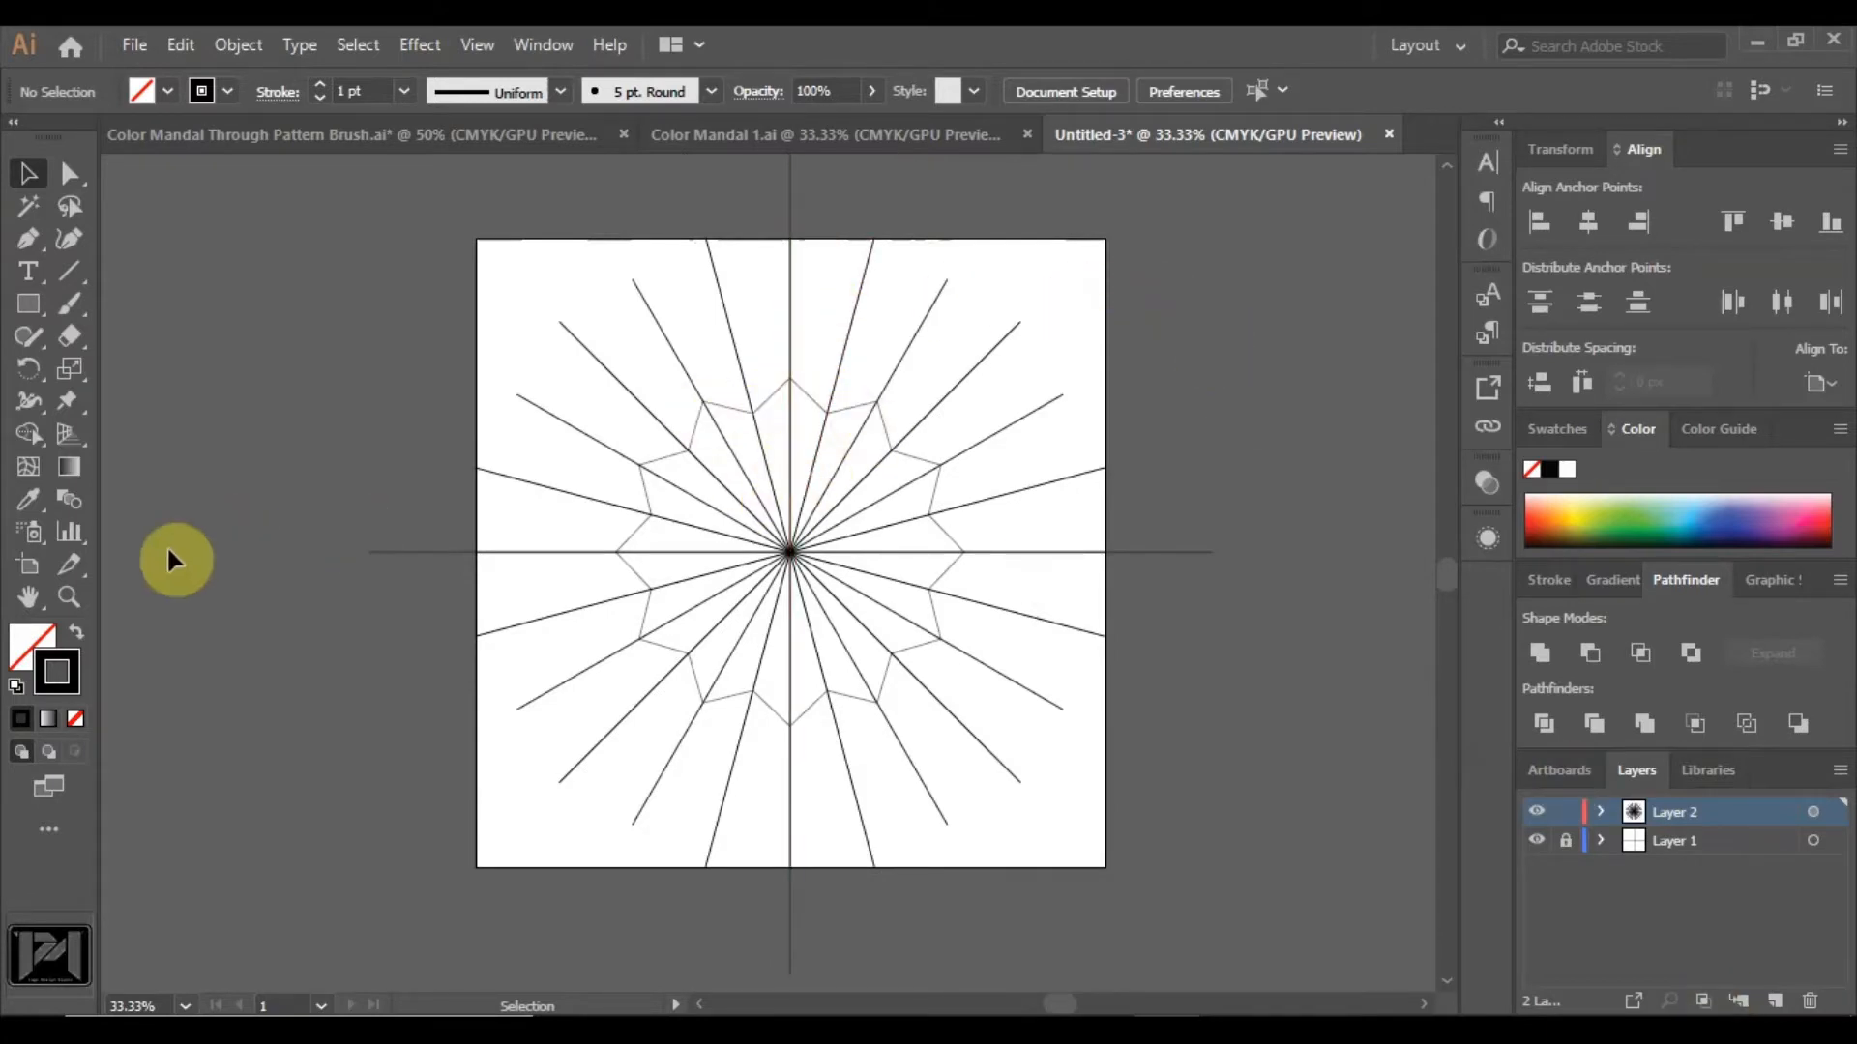
Set the drawing colours to a white stroke and an orange fill.
click(46, 665)
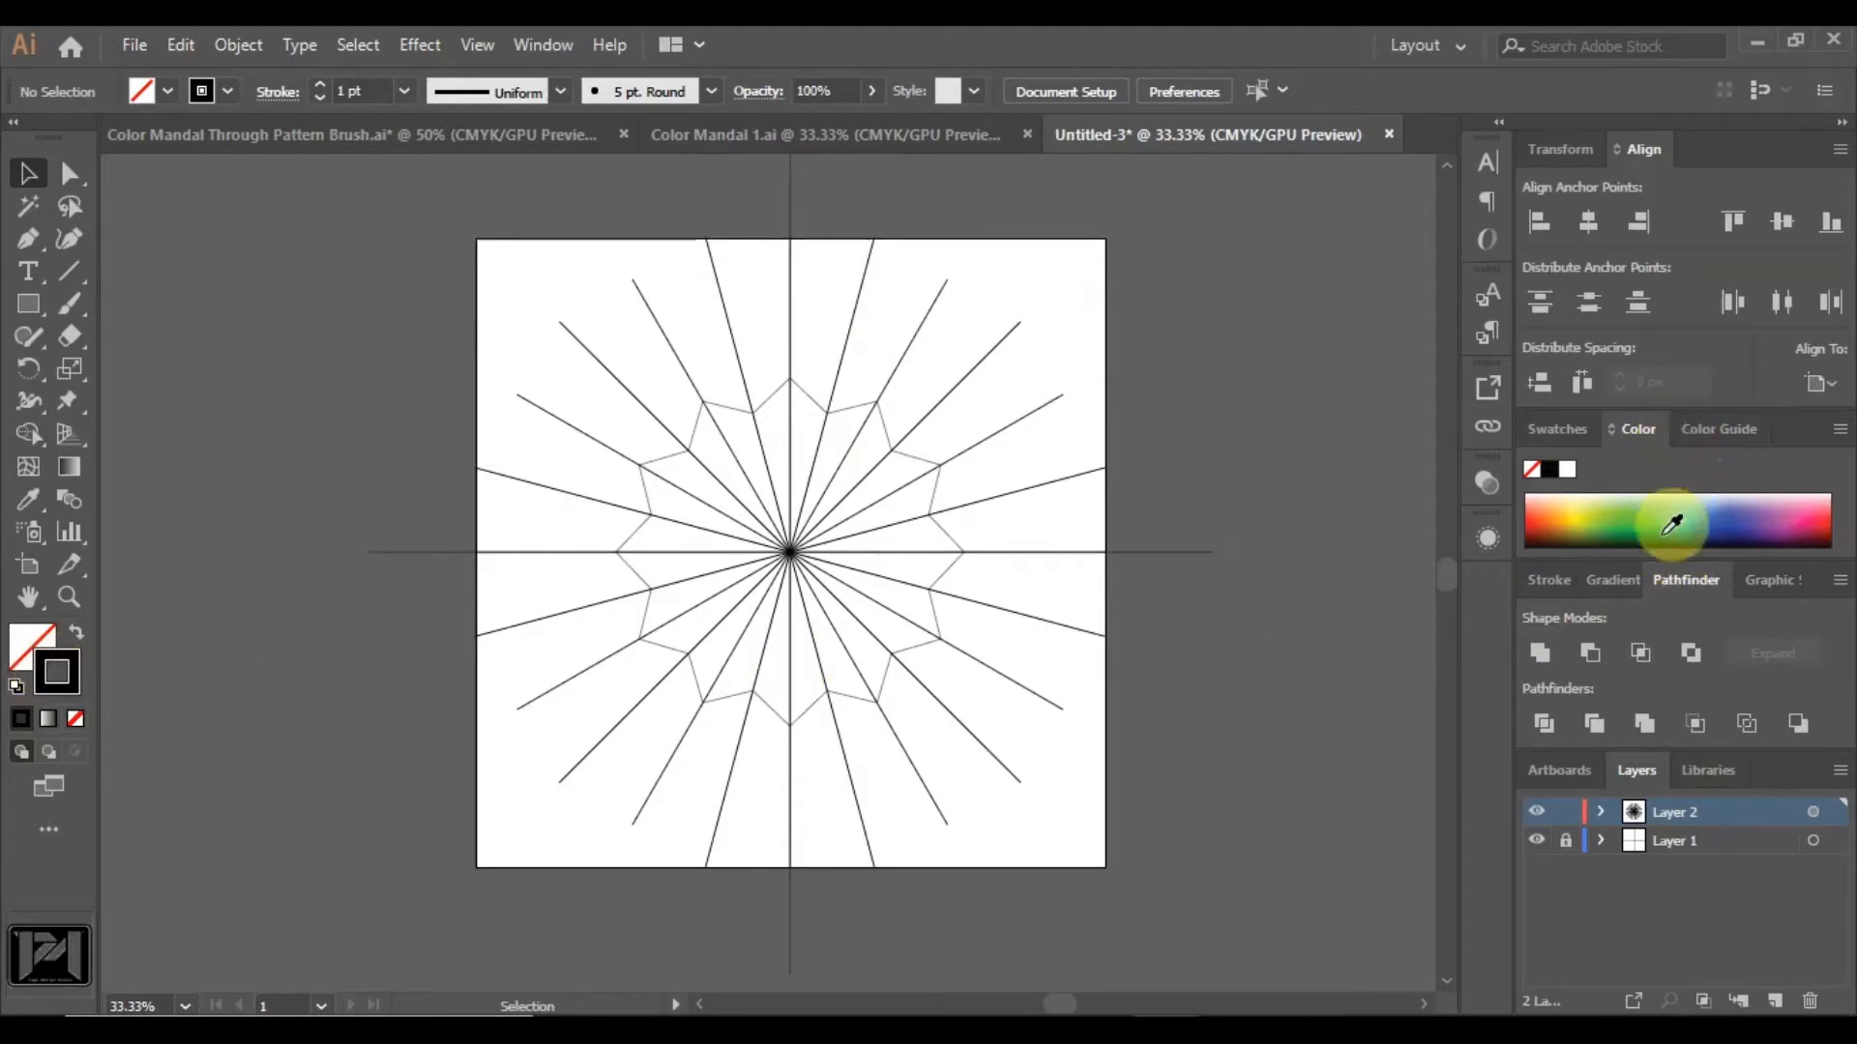
click(1559, 469)
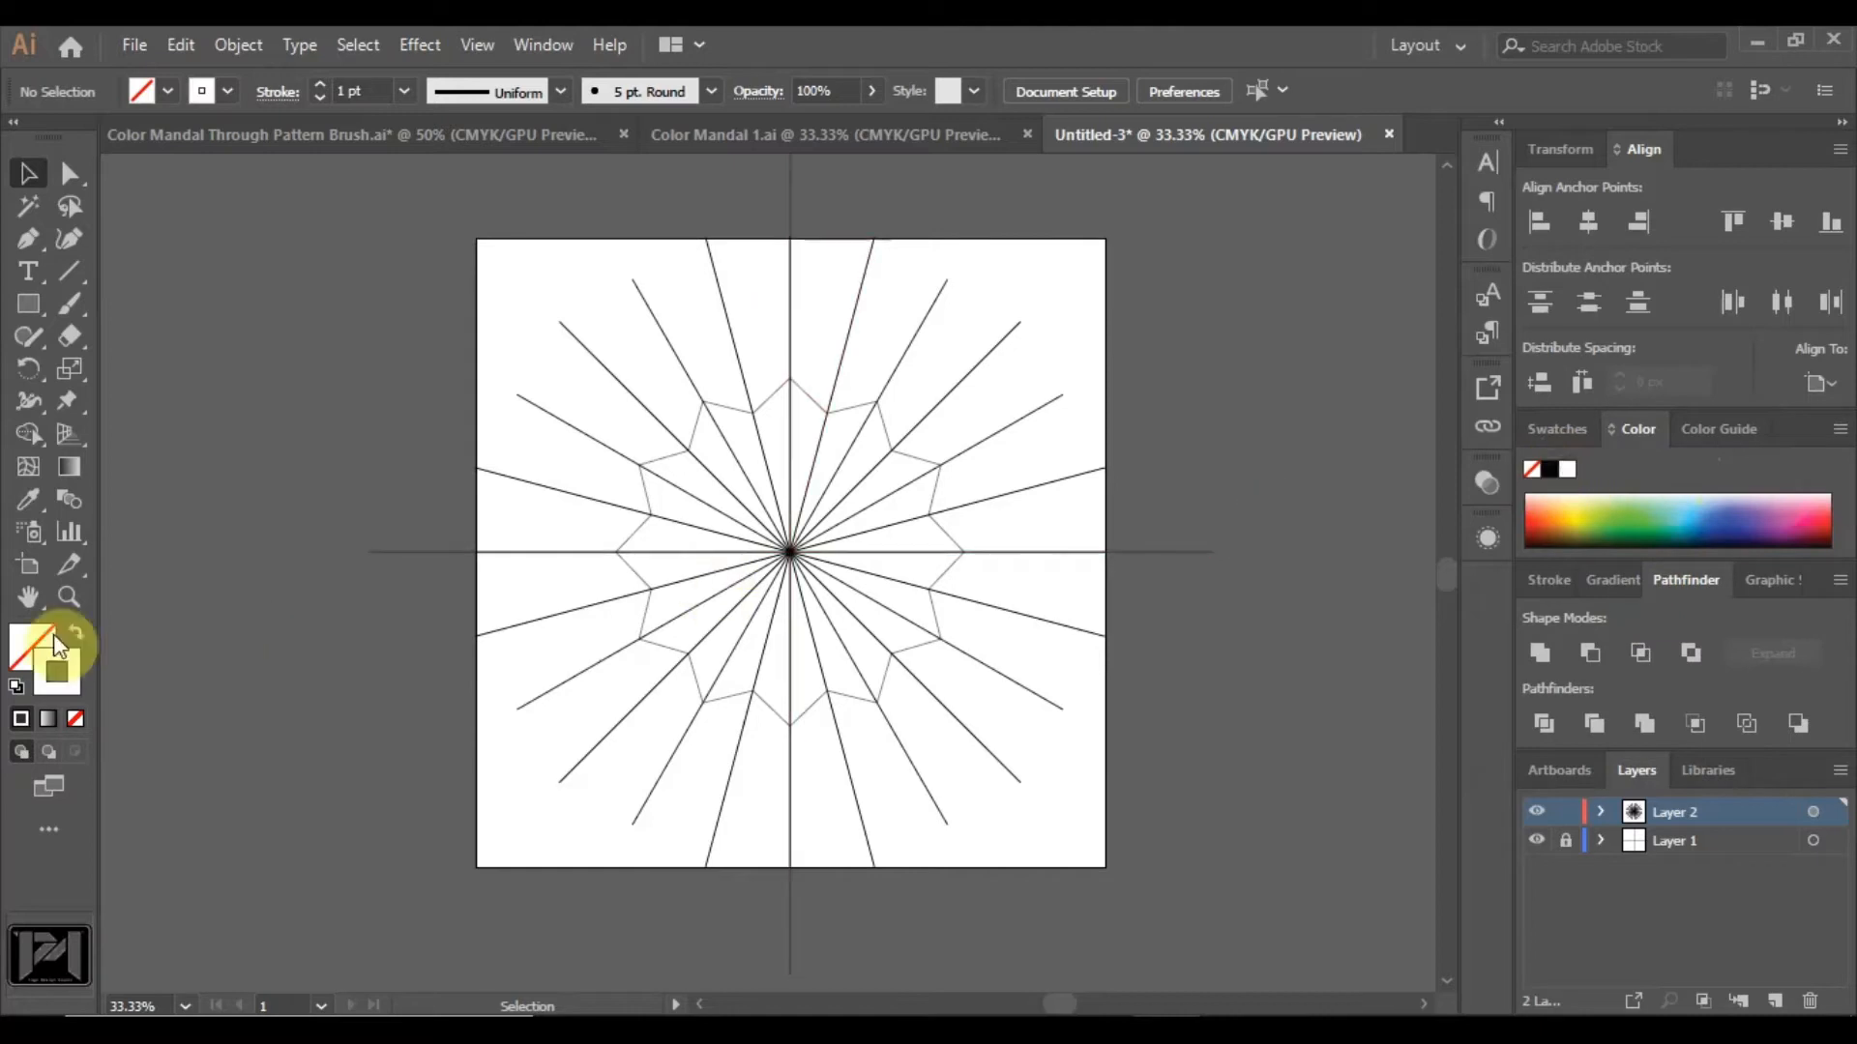
click(24, 638)
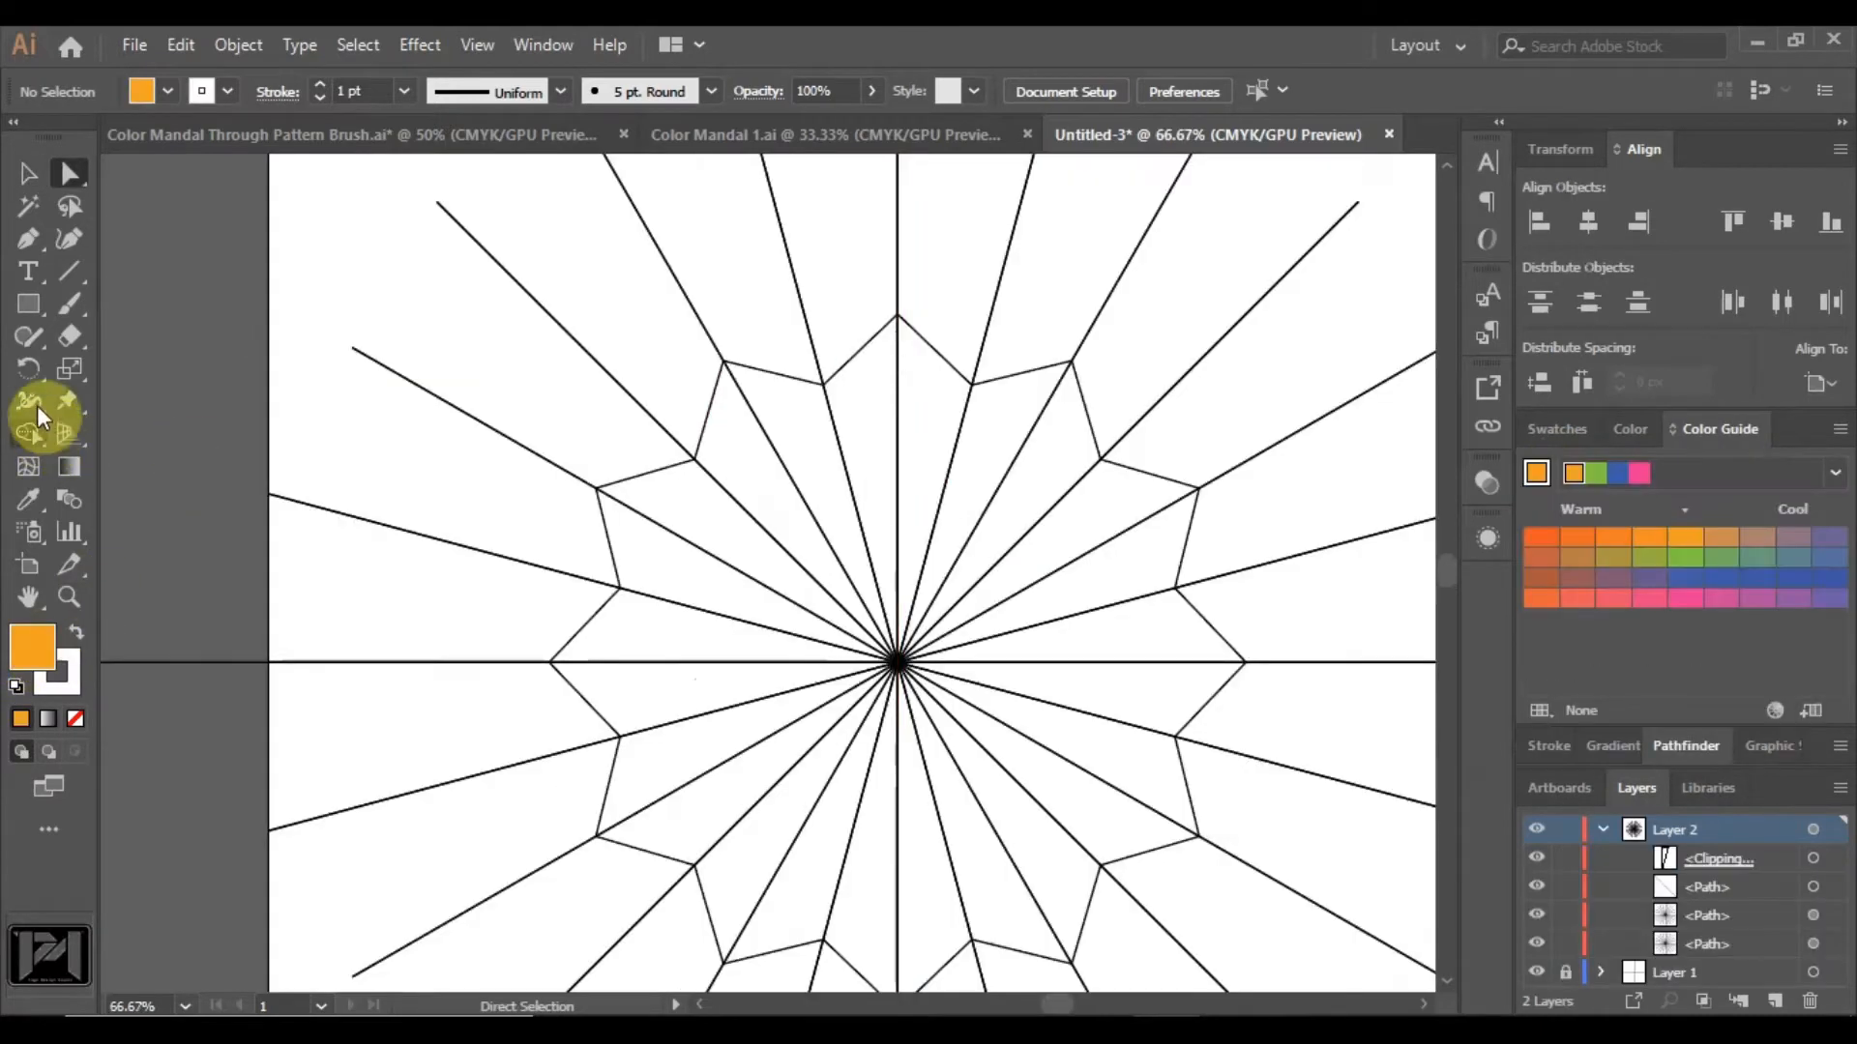
Draw a closed Pen path from about (500, 286) px on the vertical line, curving to (554, 299) px on the adjacent ray, through the mandala centre.
click(29, 242)
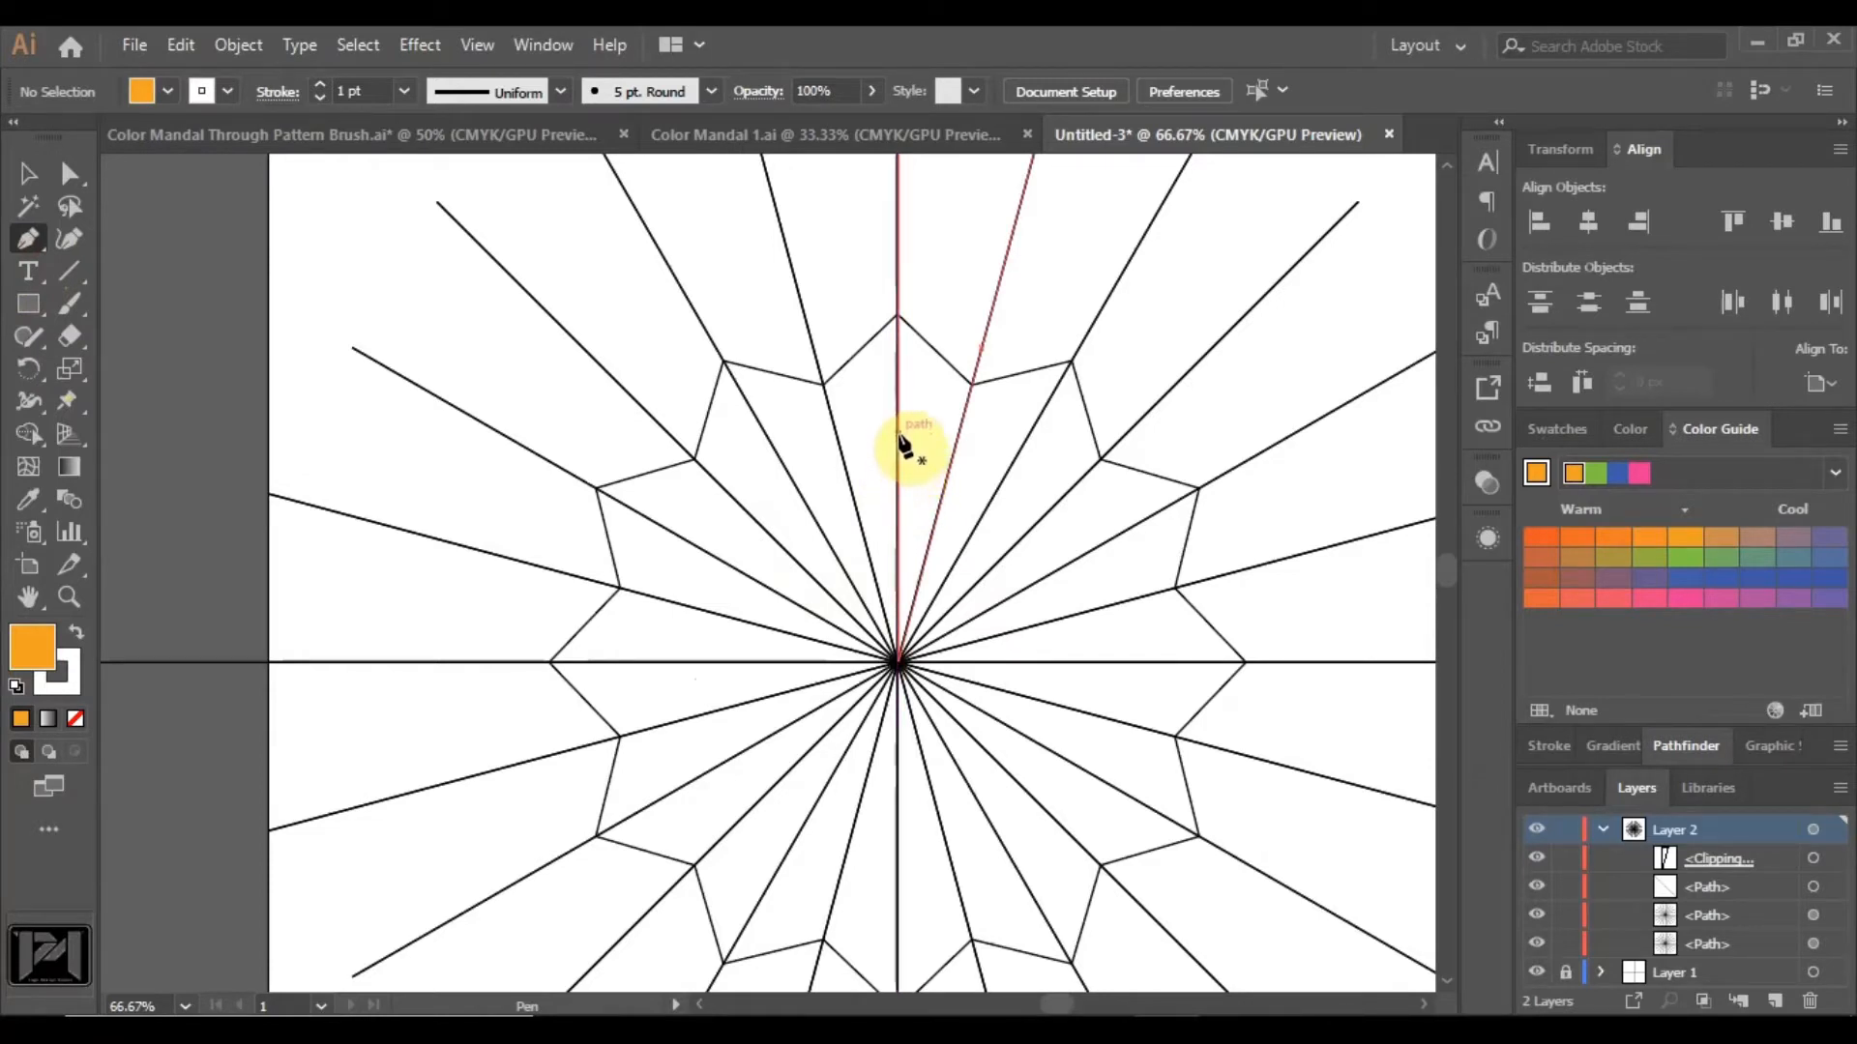
click(897, 394)
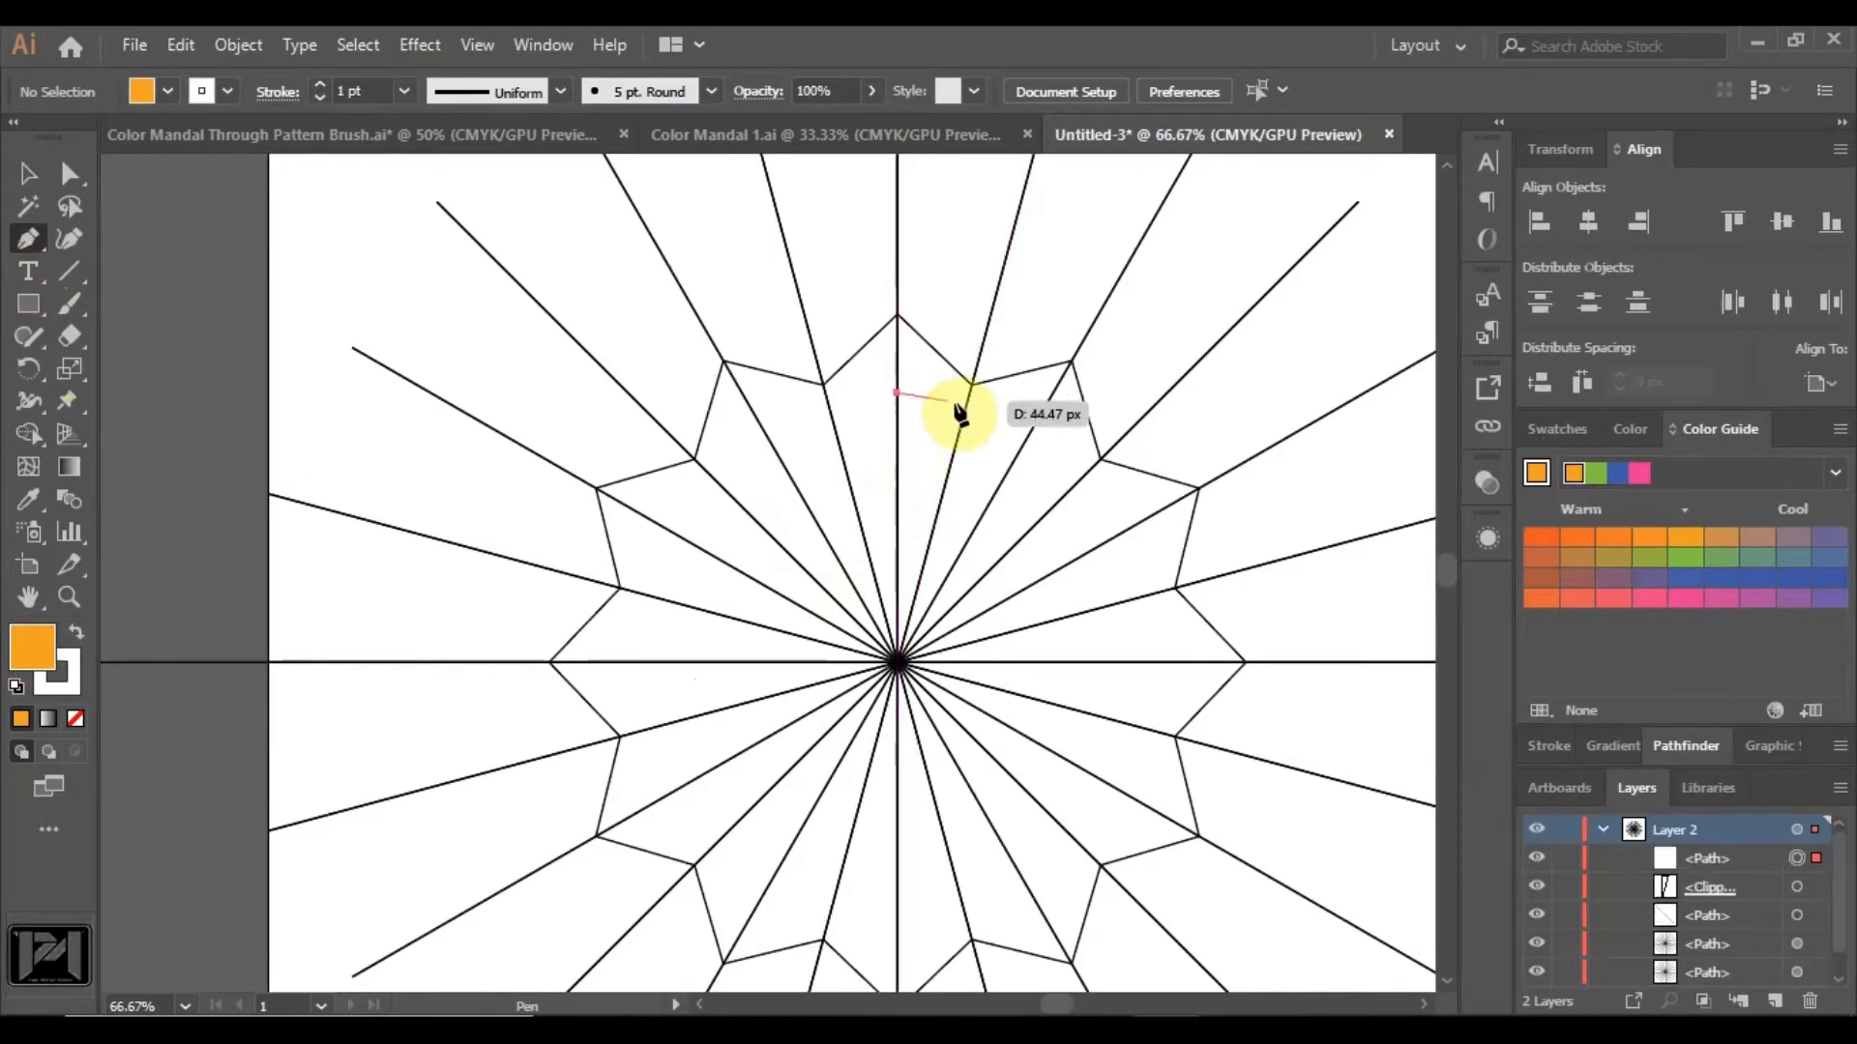
drag(986, 365, 987, 337)
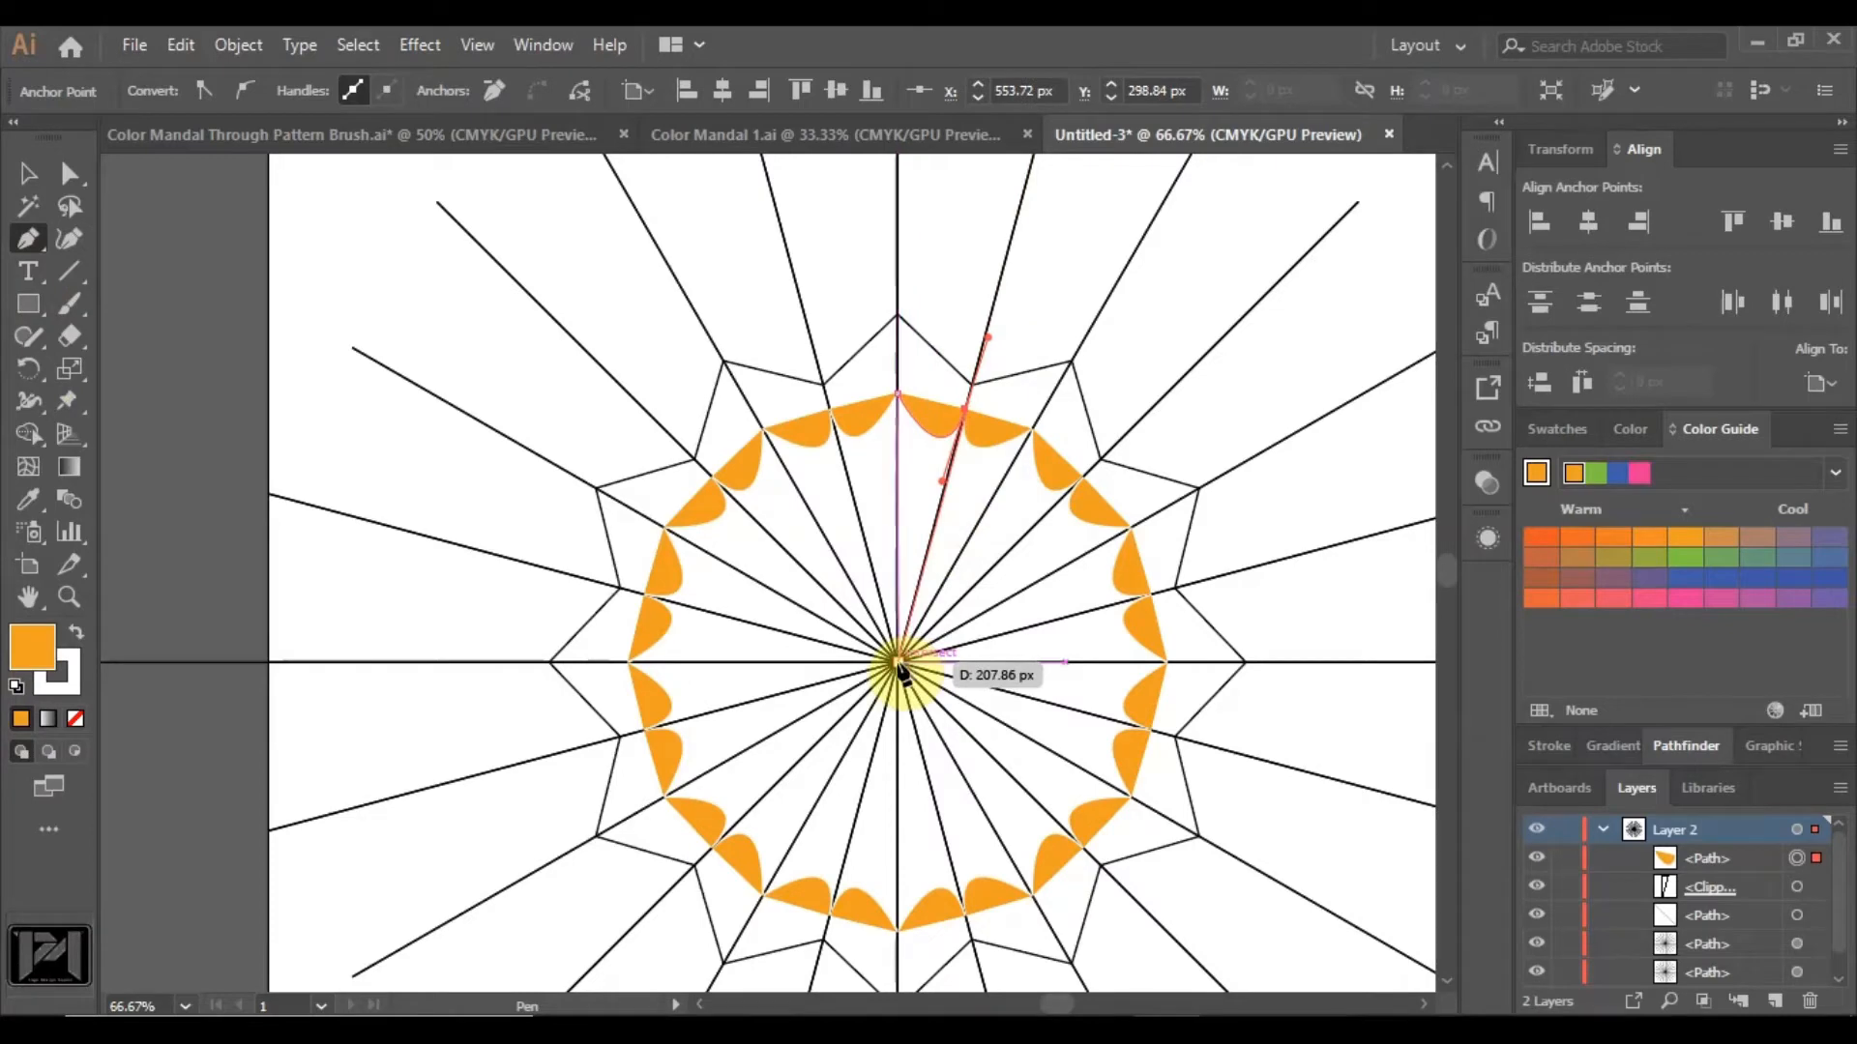
click(898, 662)
click(896, 397)
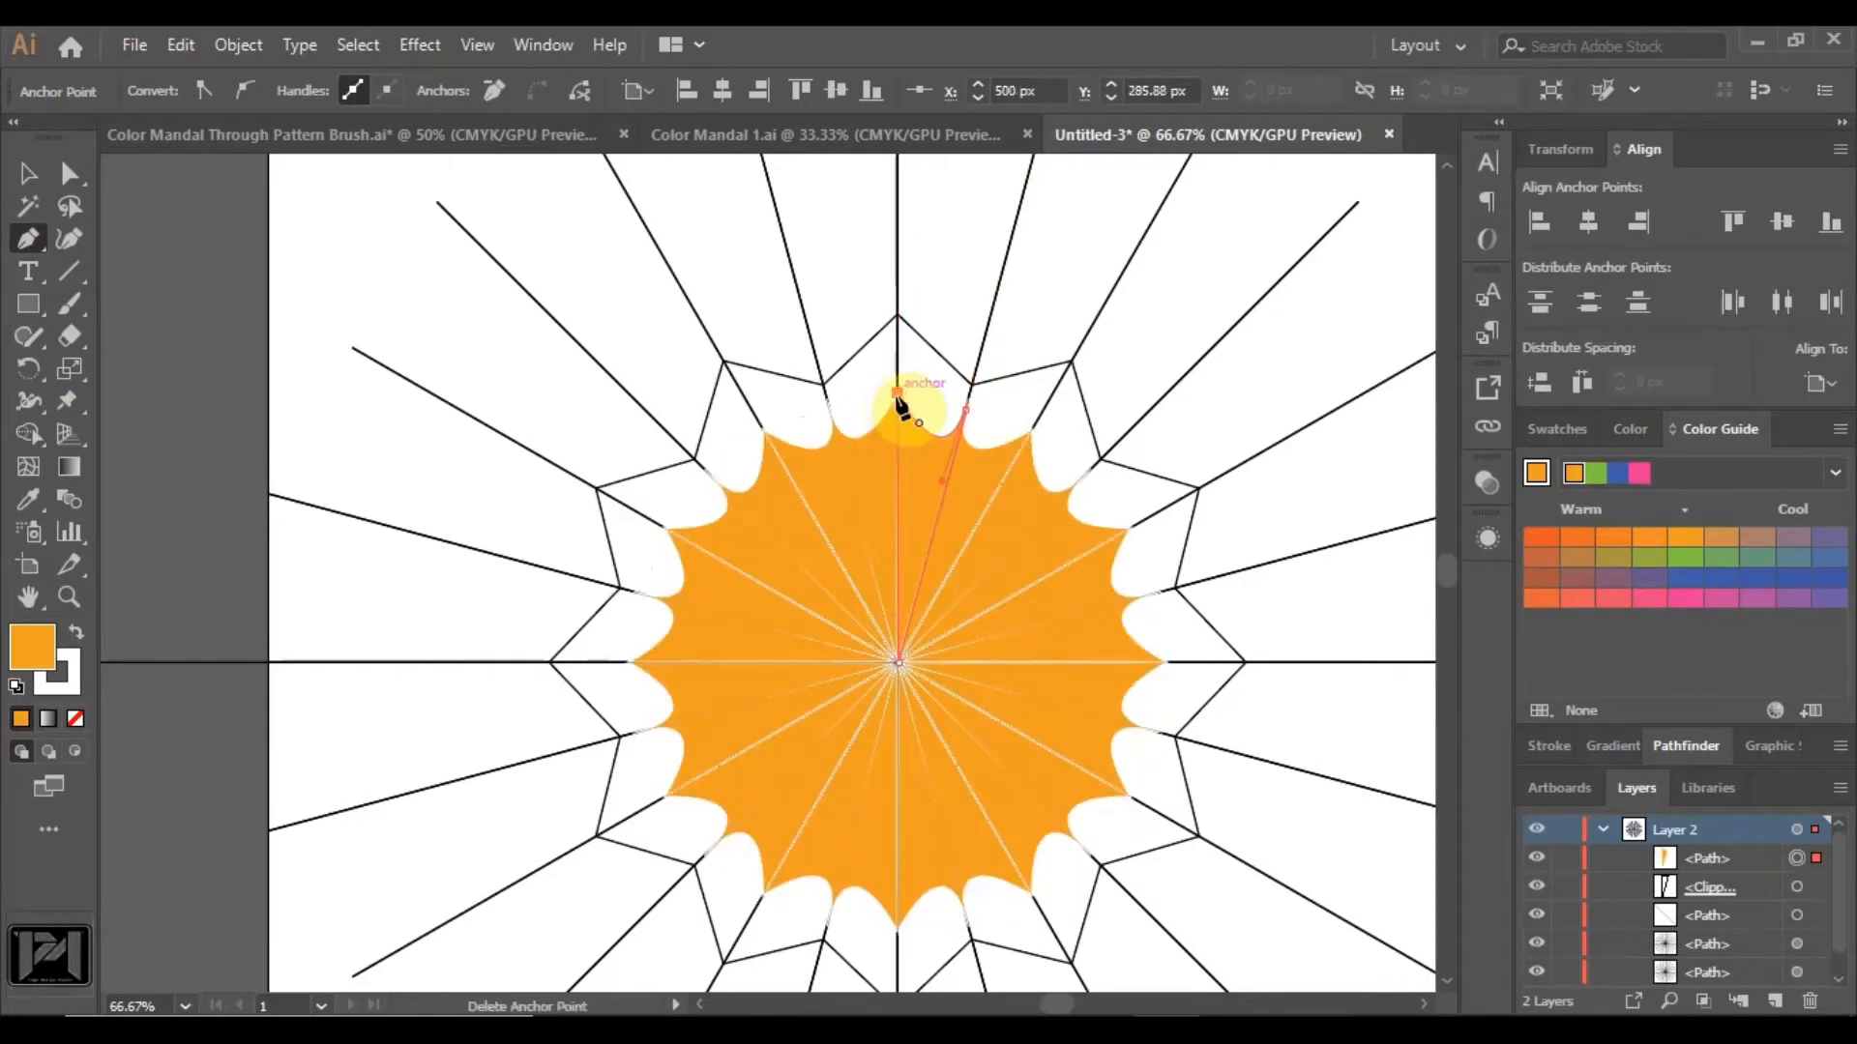
Try a yellow-green stroke colour on the orange central shape.
scroll(895, 651, up, 1)
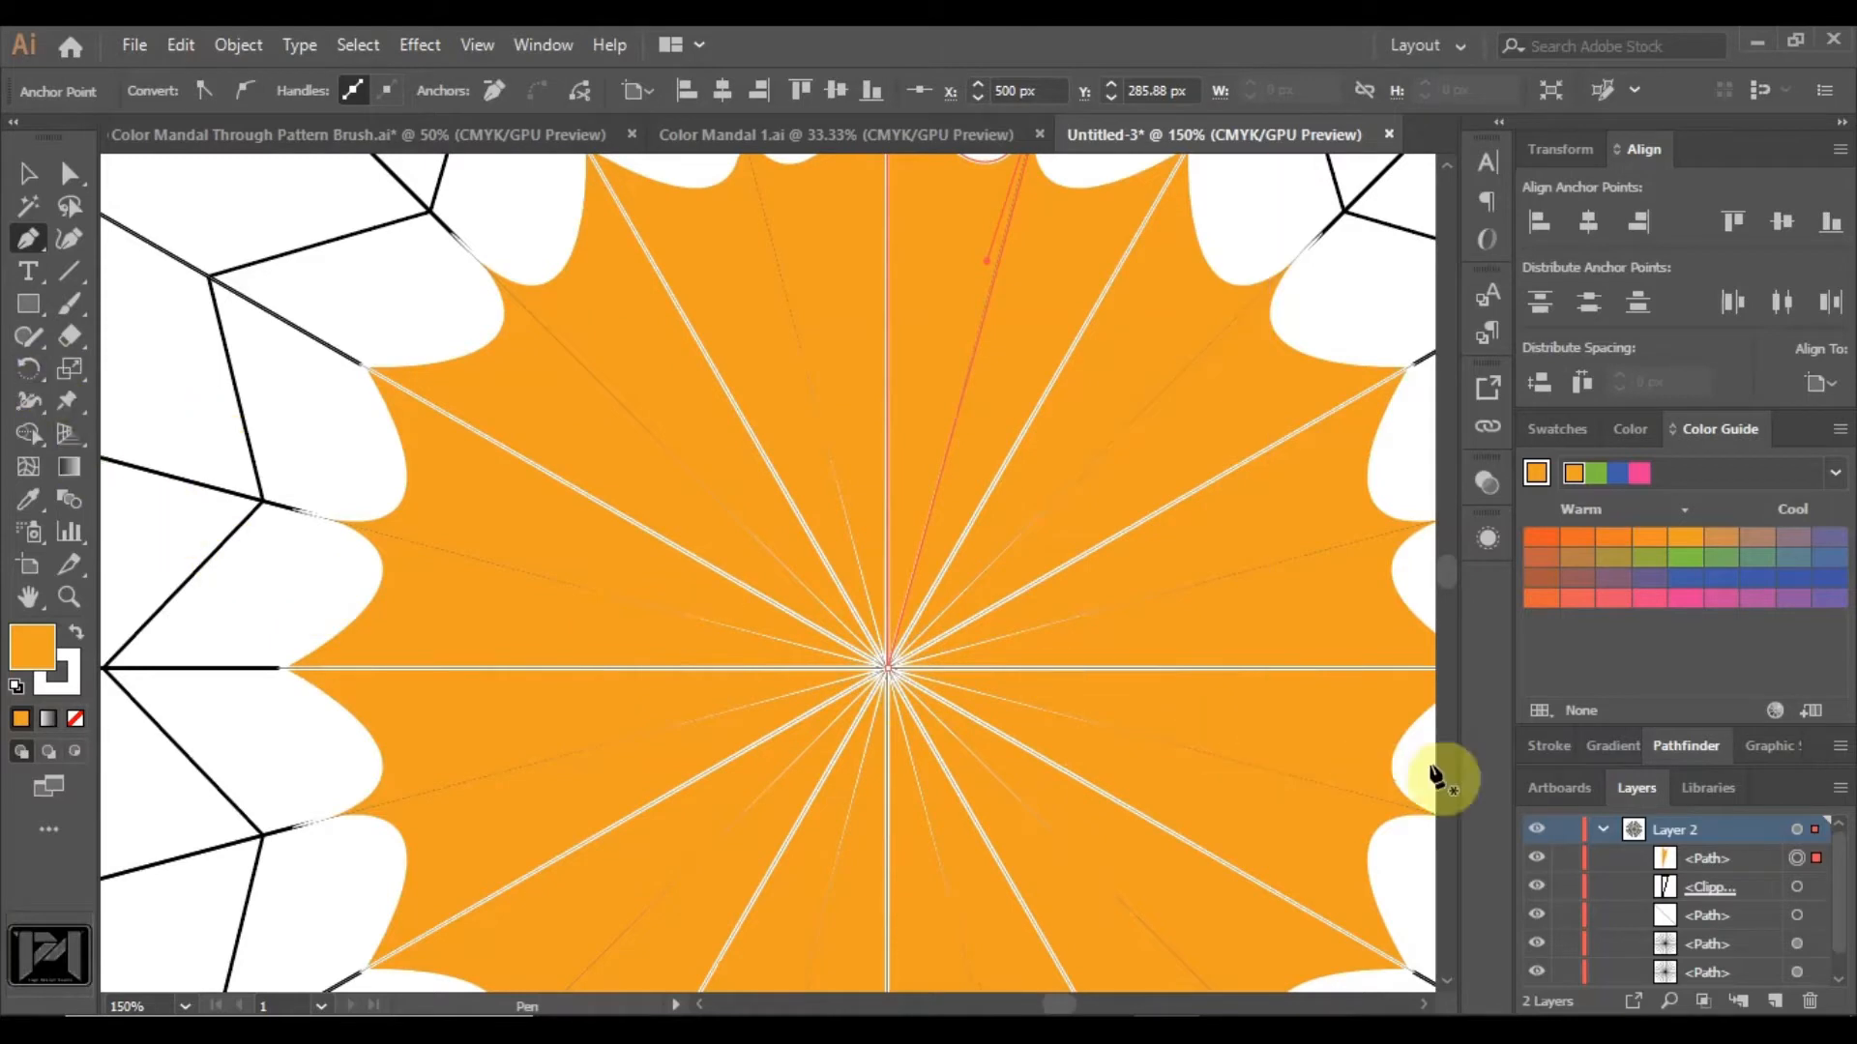
key(v)
key(ctrl+equal)
key(ctrl+equal)
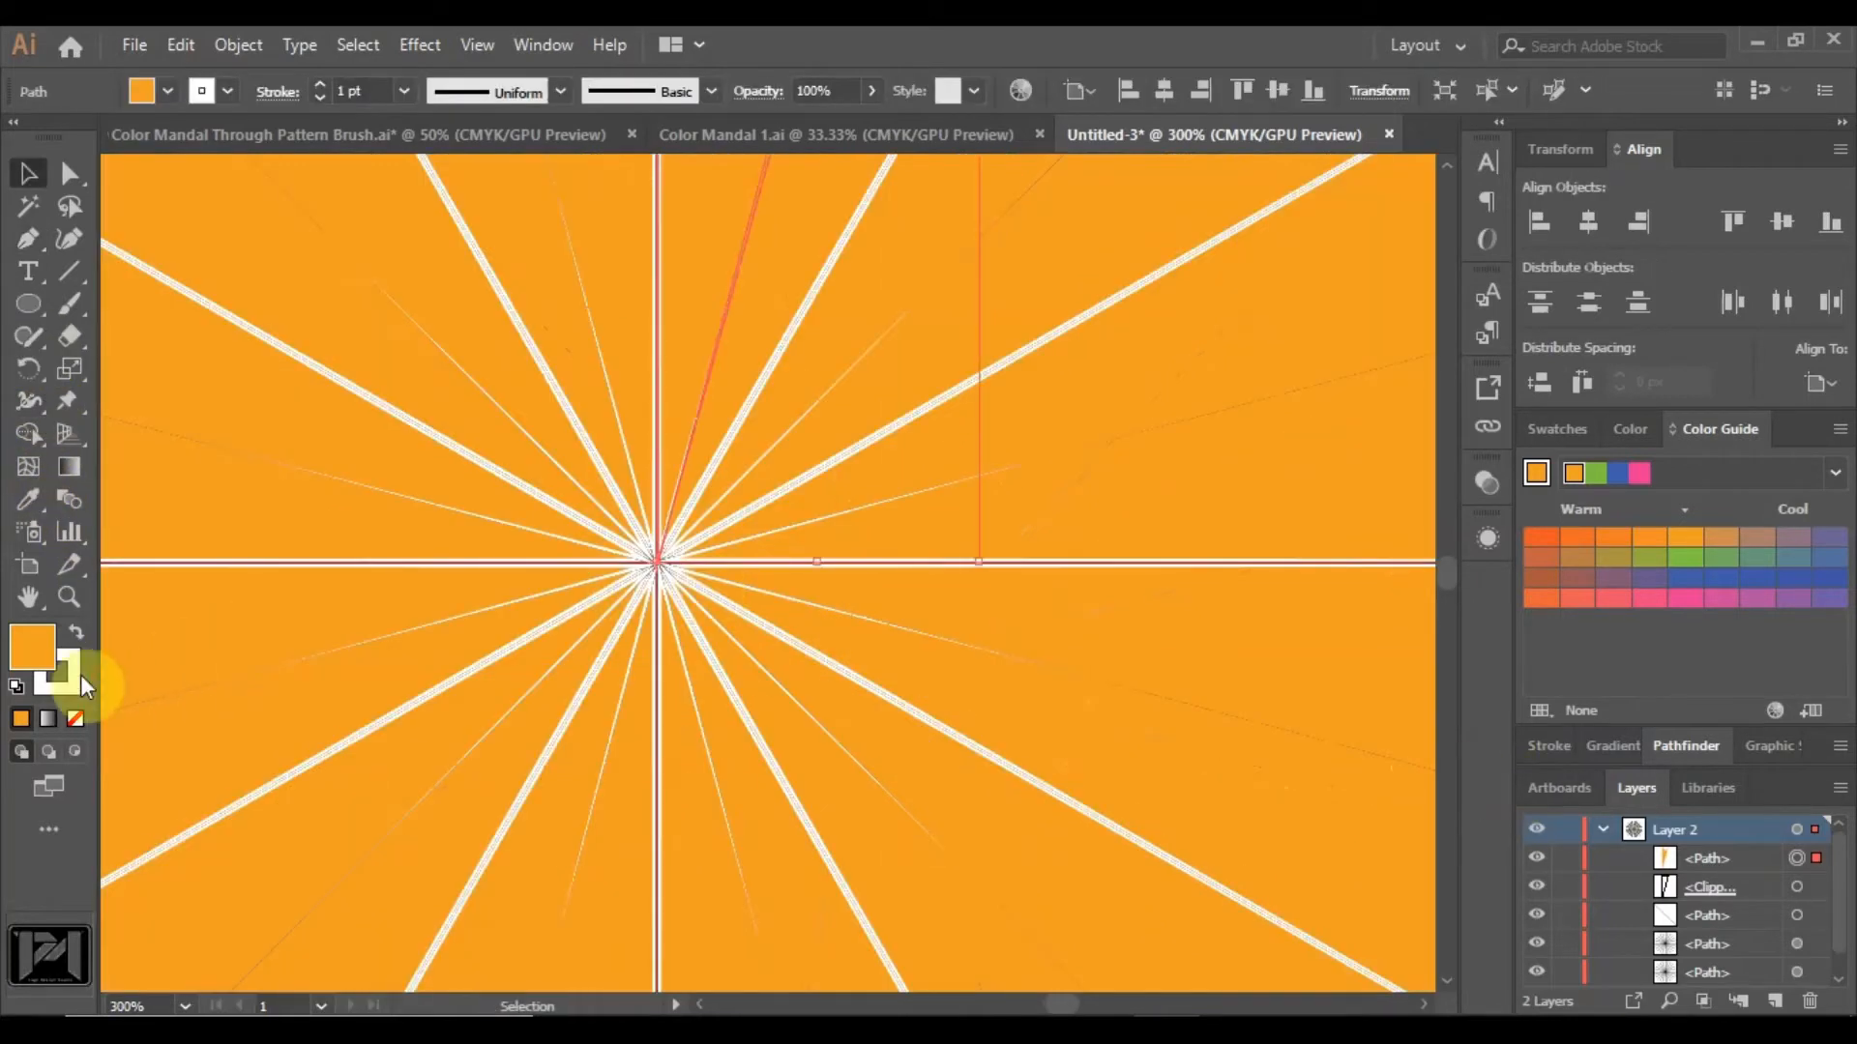
click(68, 675)
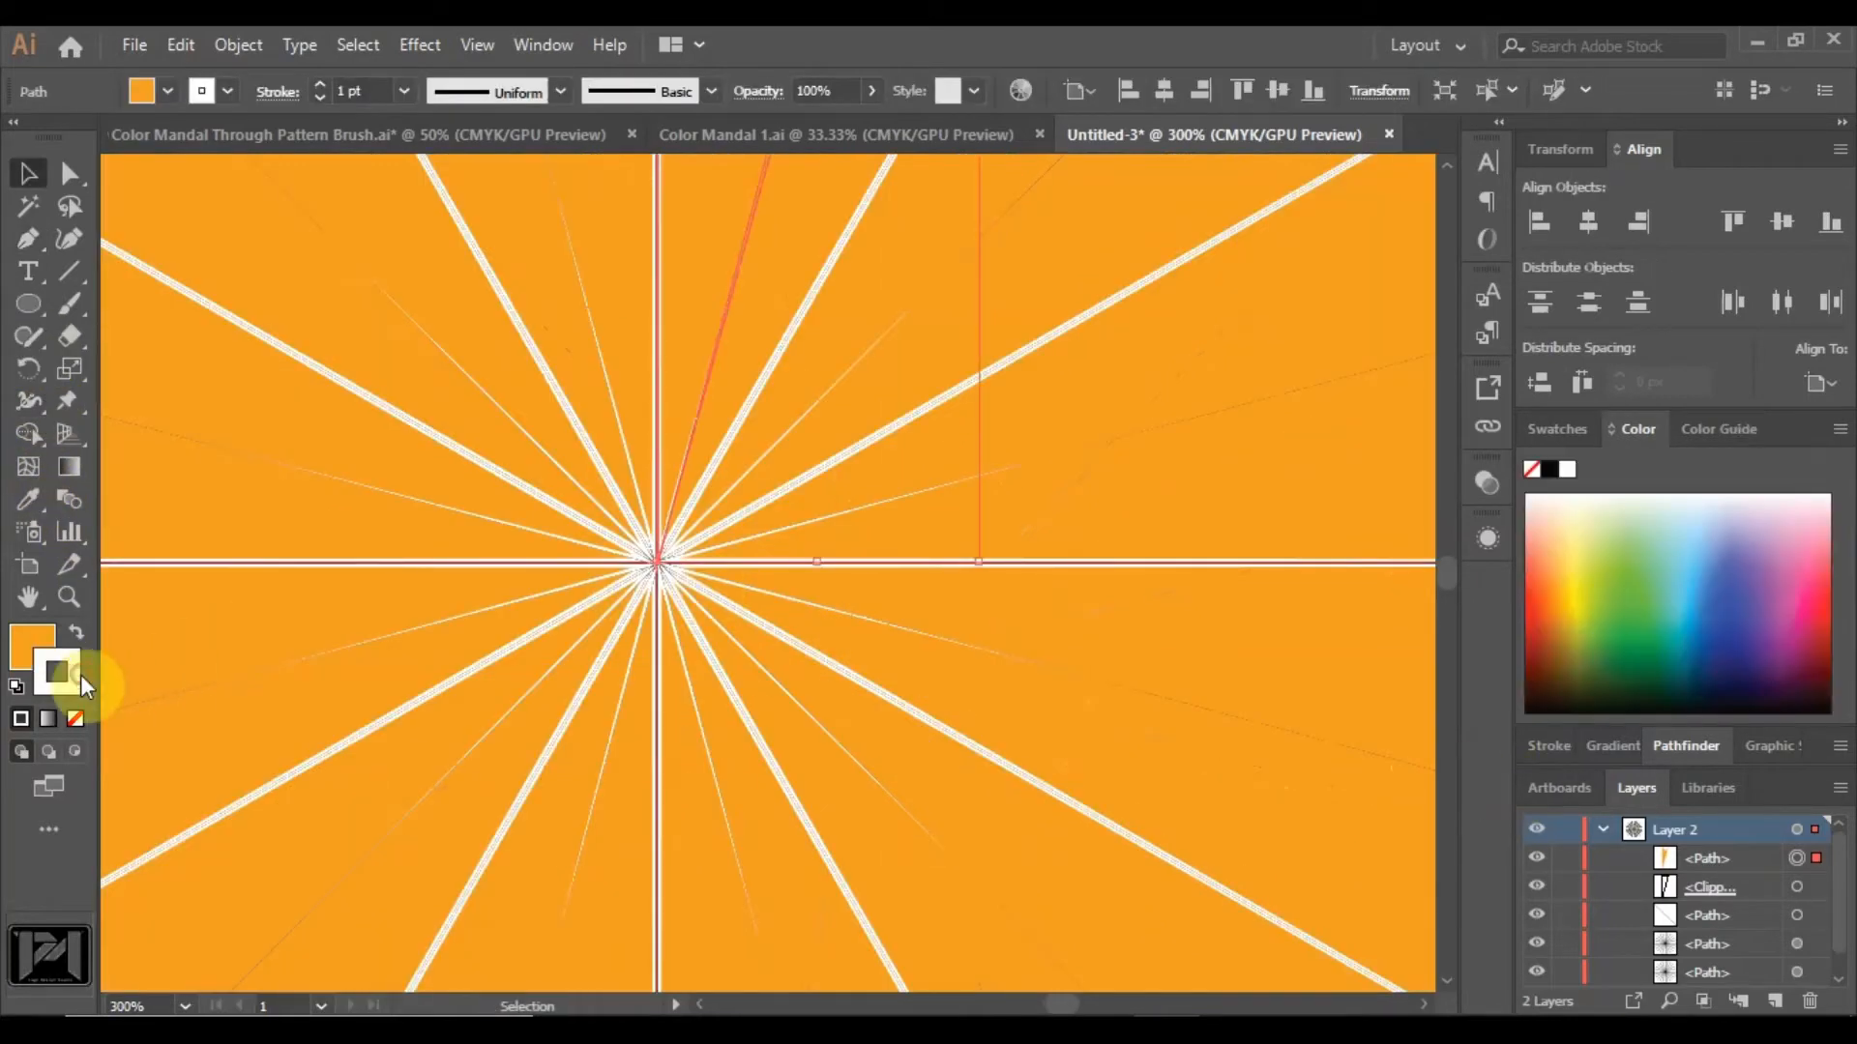
click(1576, 613)
click(1700, 430)
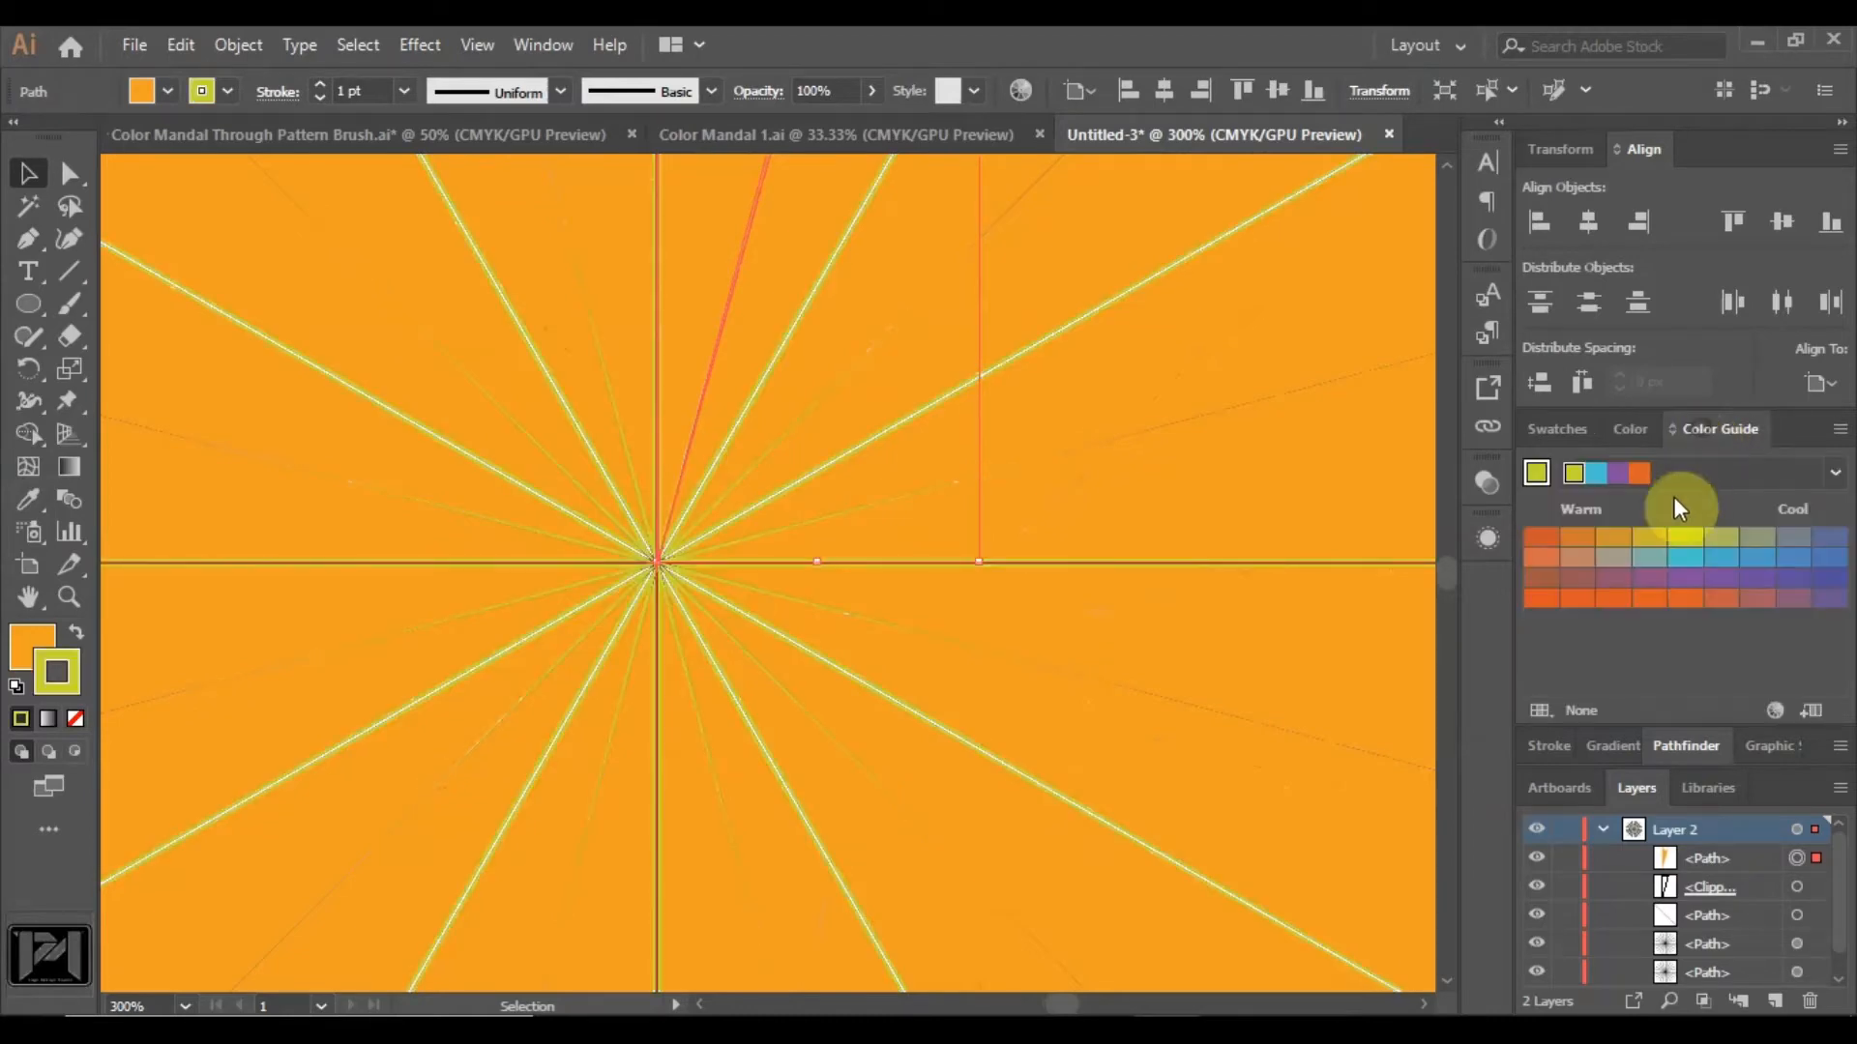
click(1541, 572)
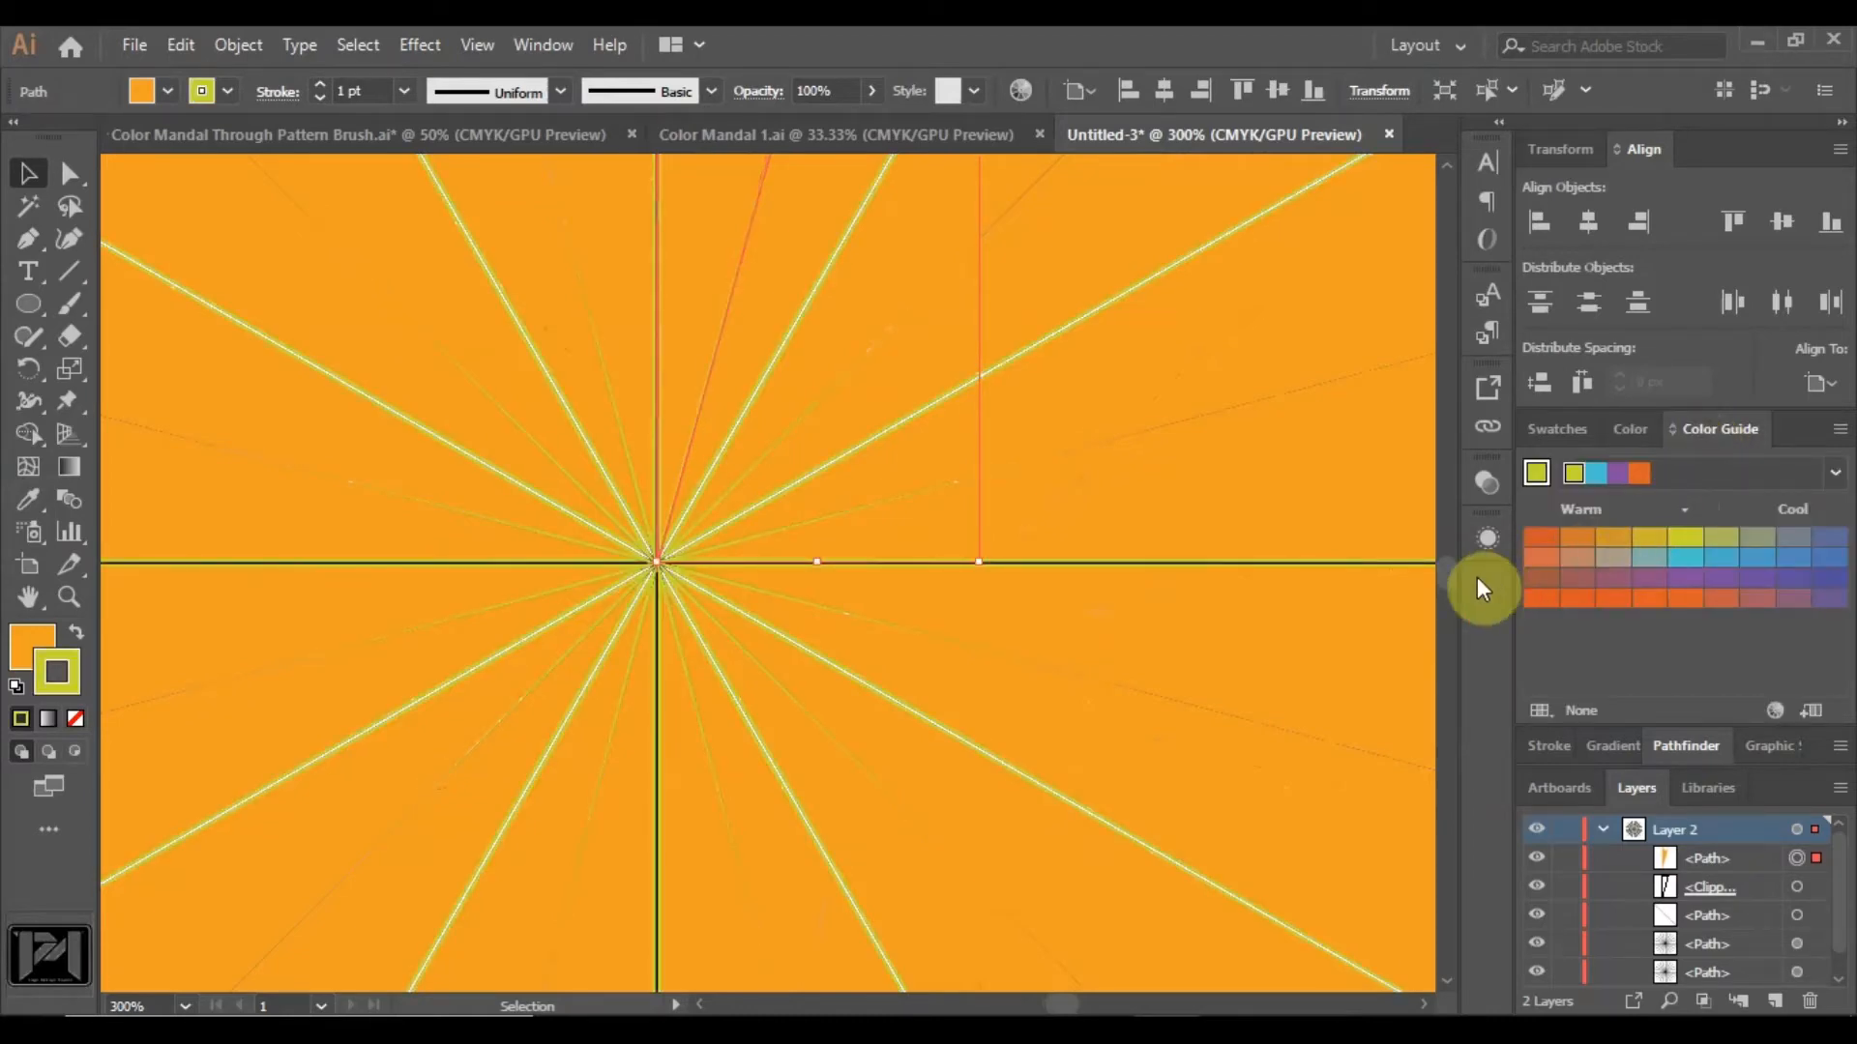
scroll(936, 594, down, 4)
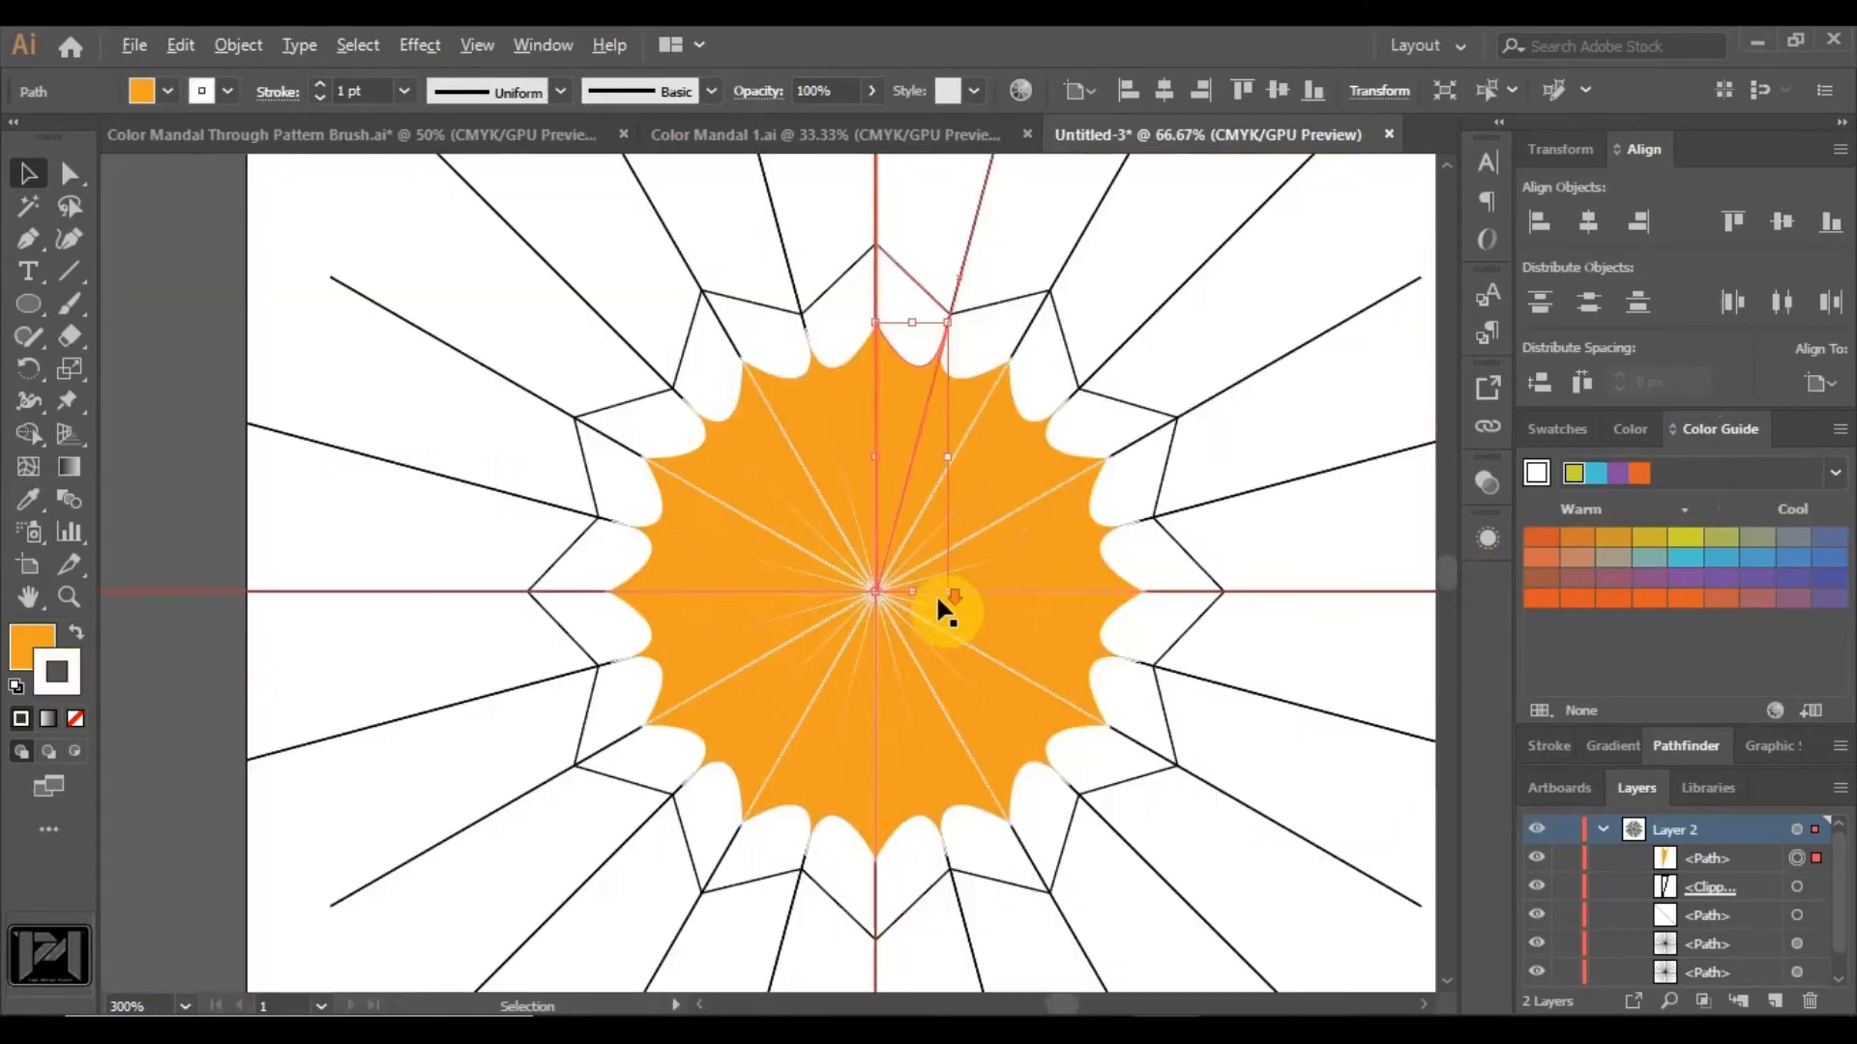
Deselect the orange shape and paint a short ochre stroke beside the vertical line at the mandala centre with the 5 pt. Round Paintbrush.
click(28, 238)
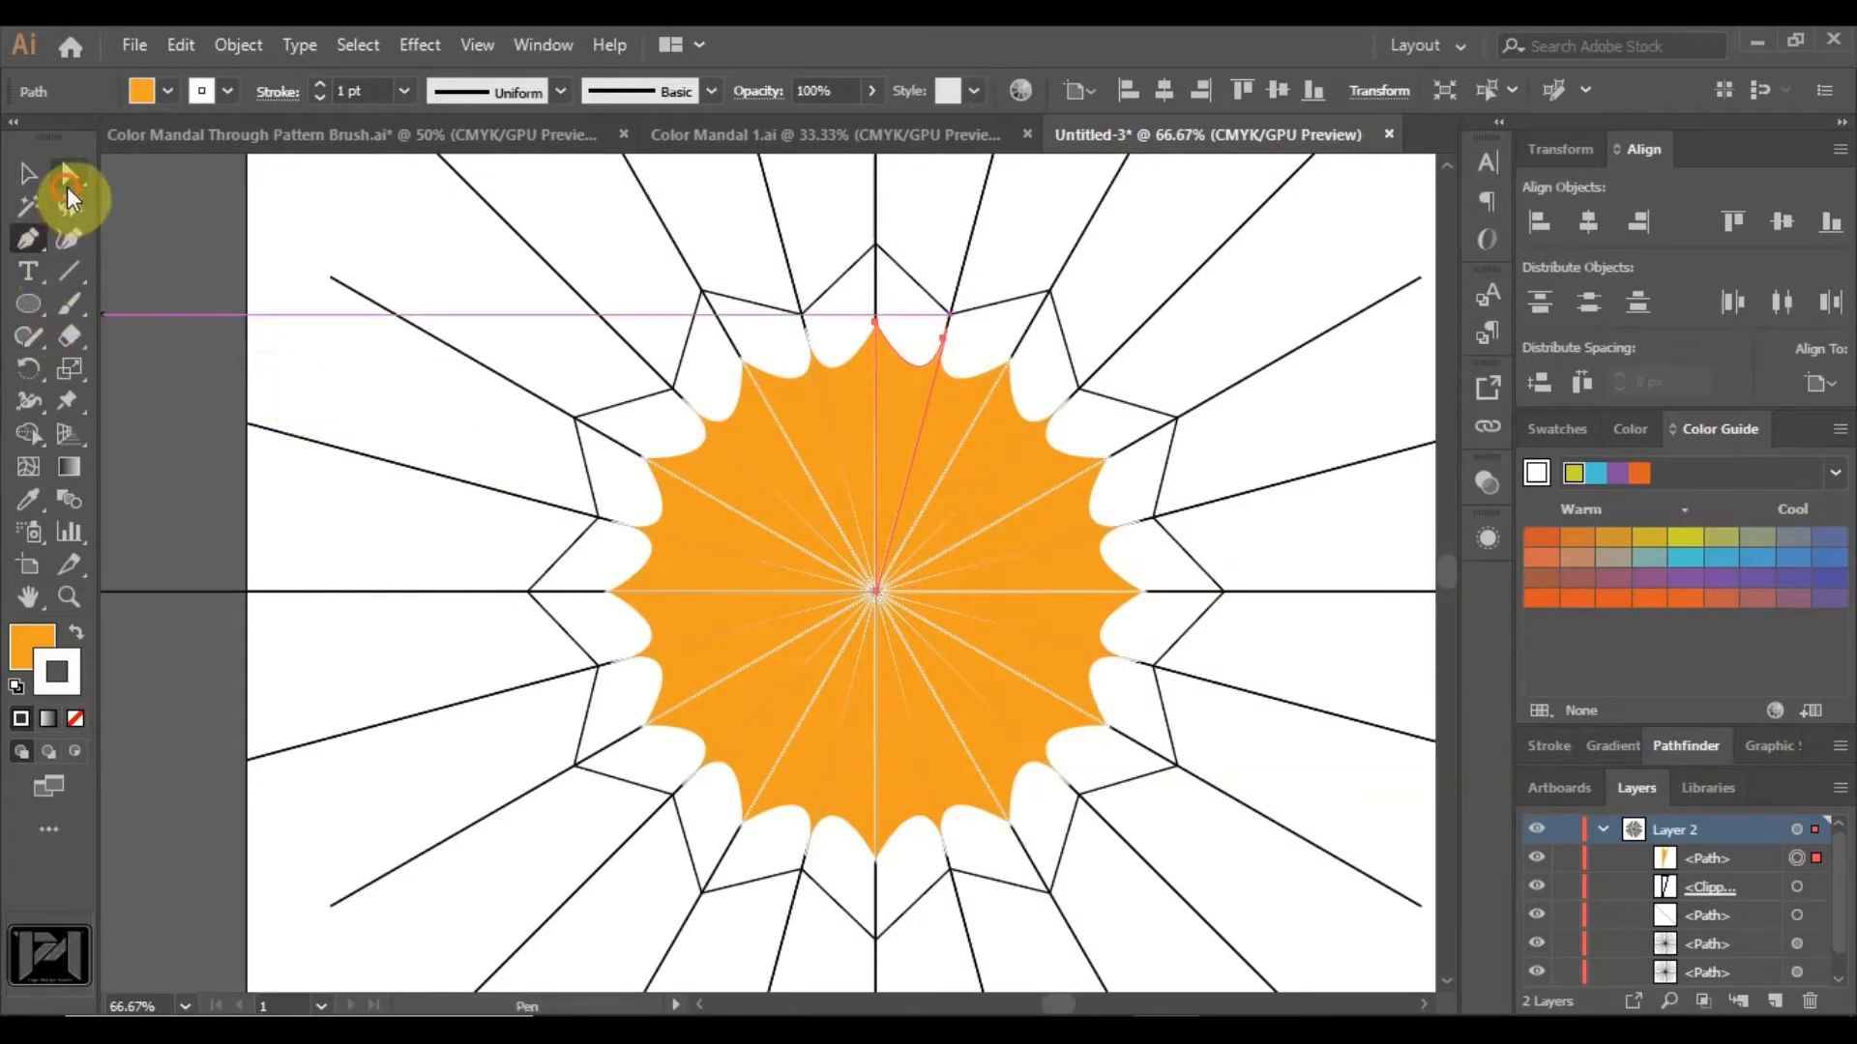
click(32, 178)
key(ctrl+shift+a)
click(69, 303)
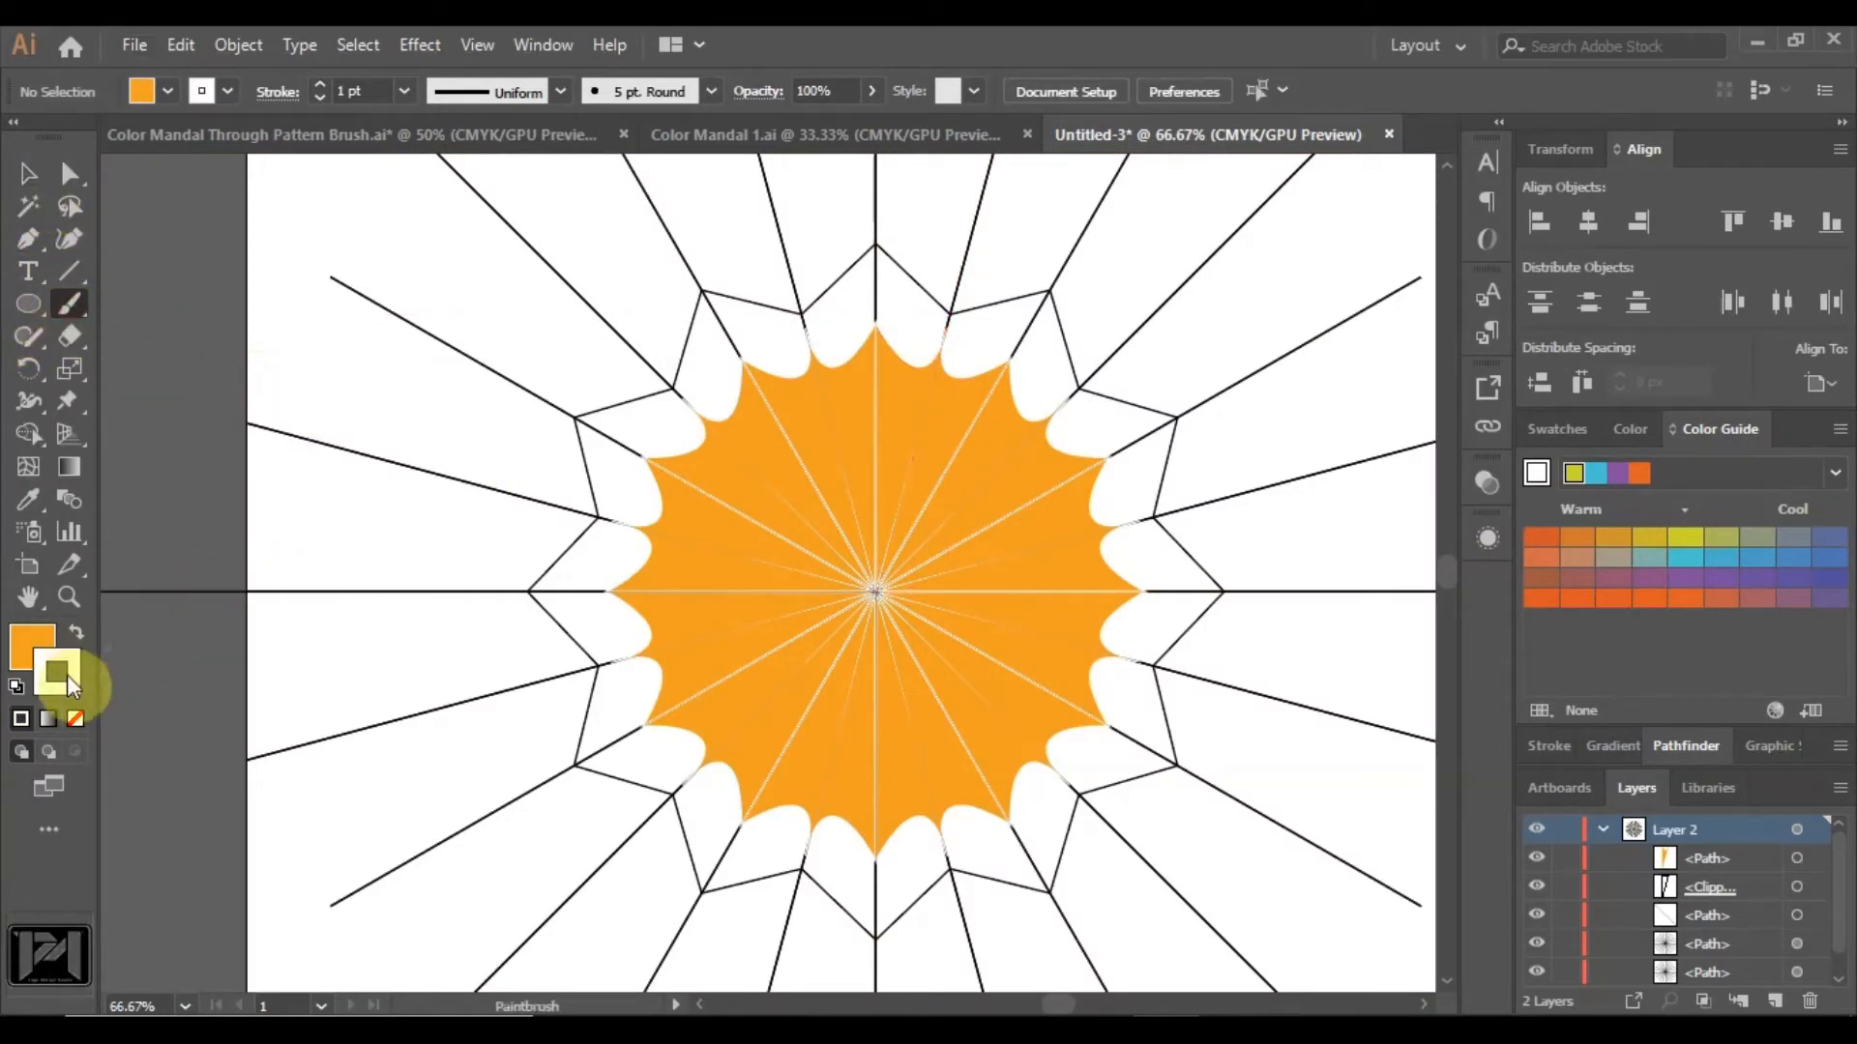
click(1613, 537)
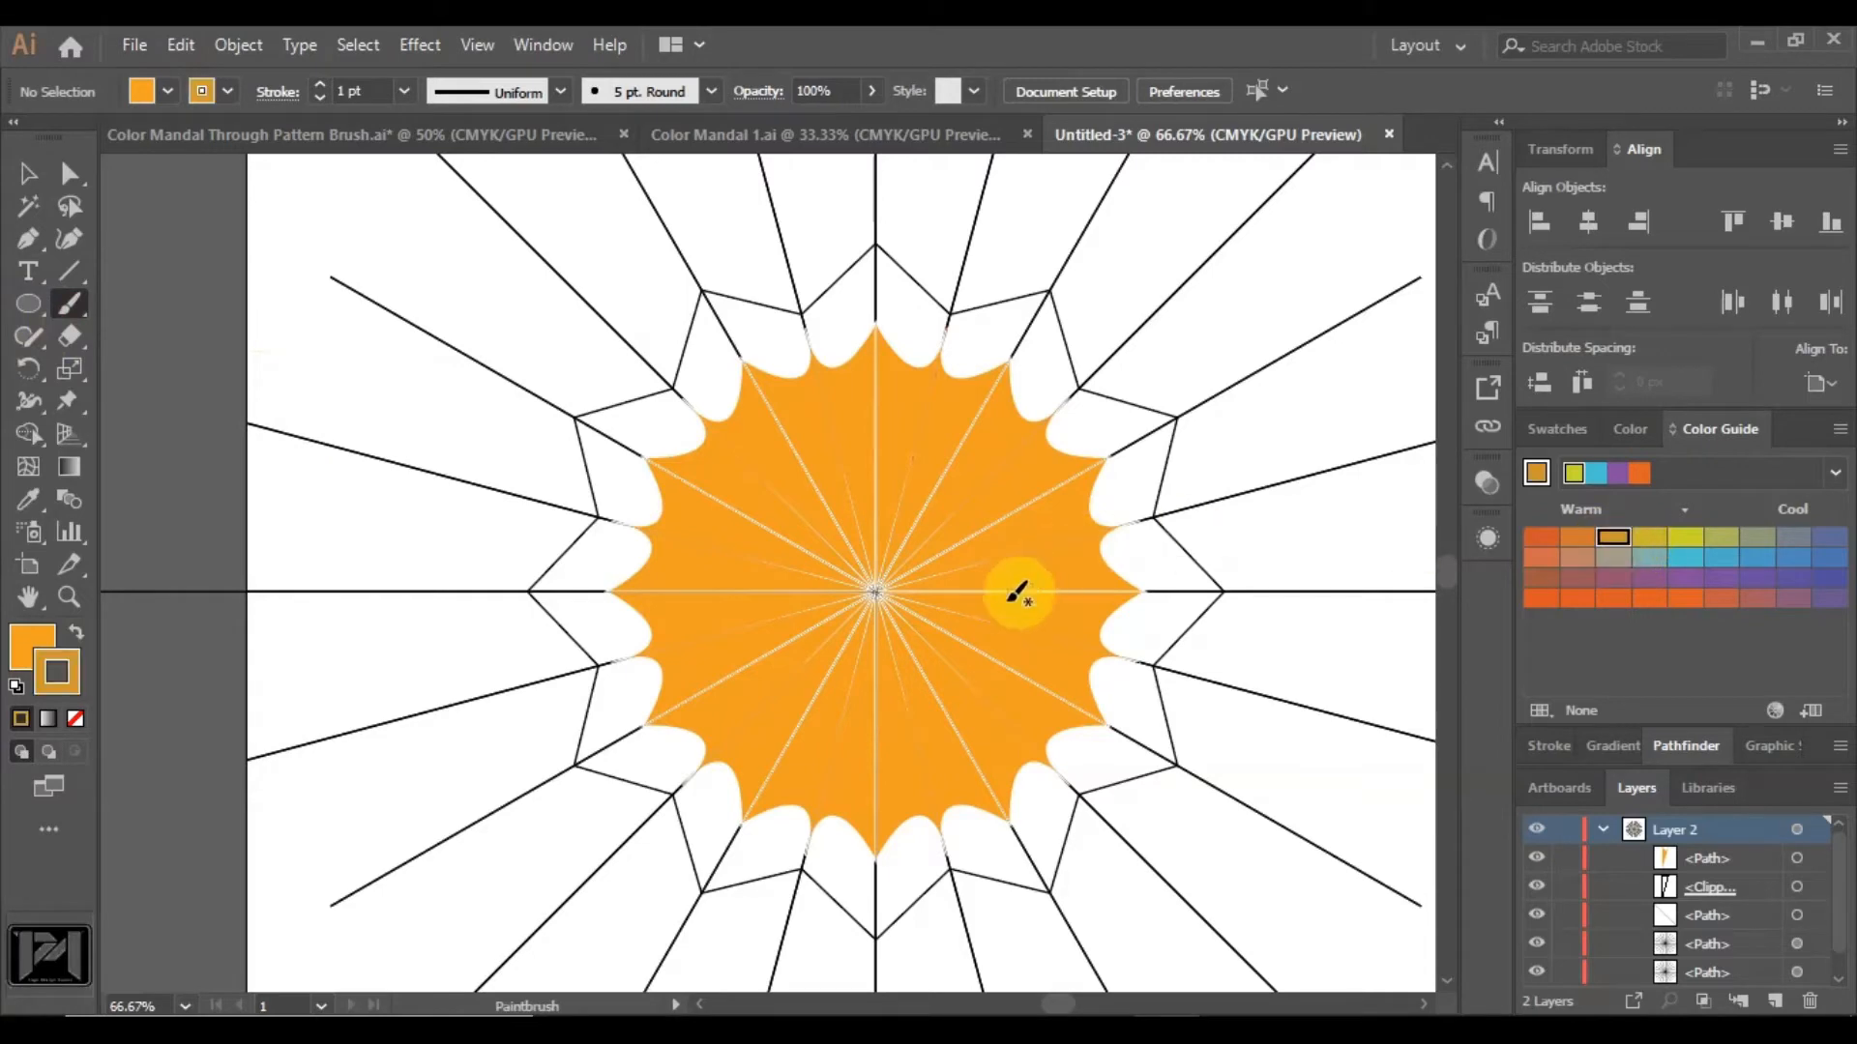
scroll(996, 619, up, 2)
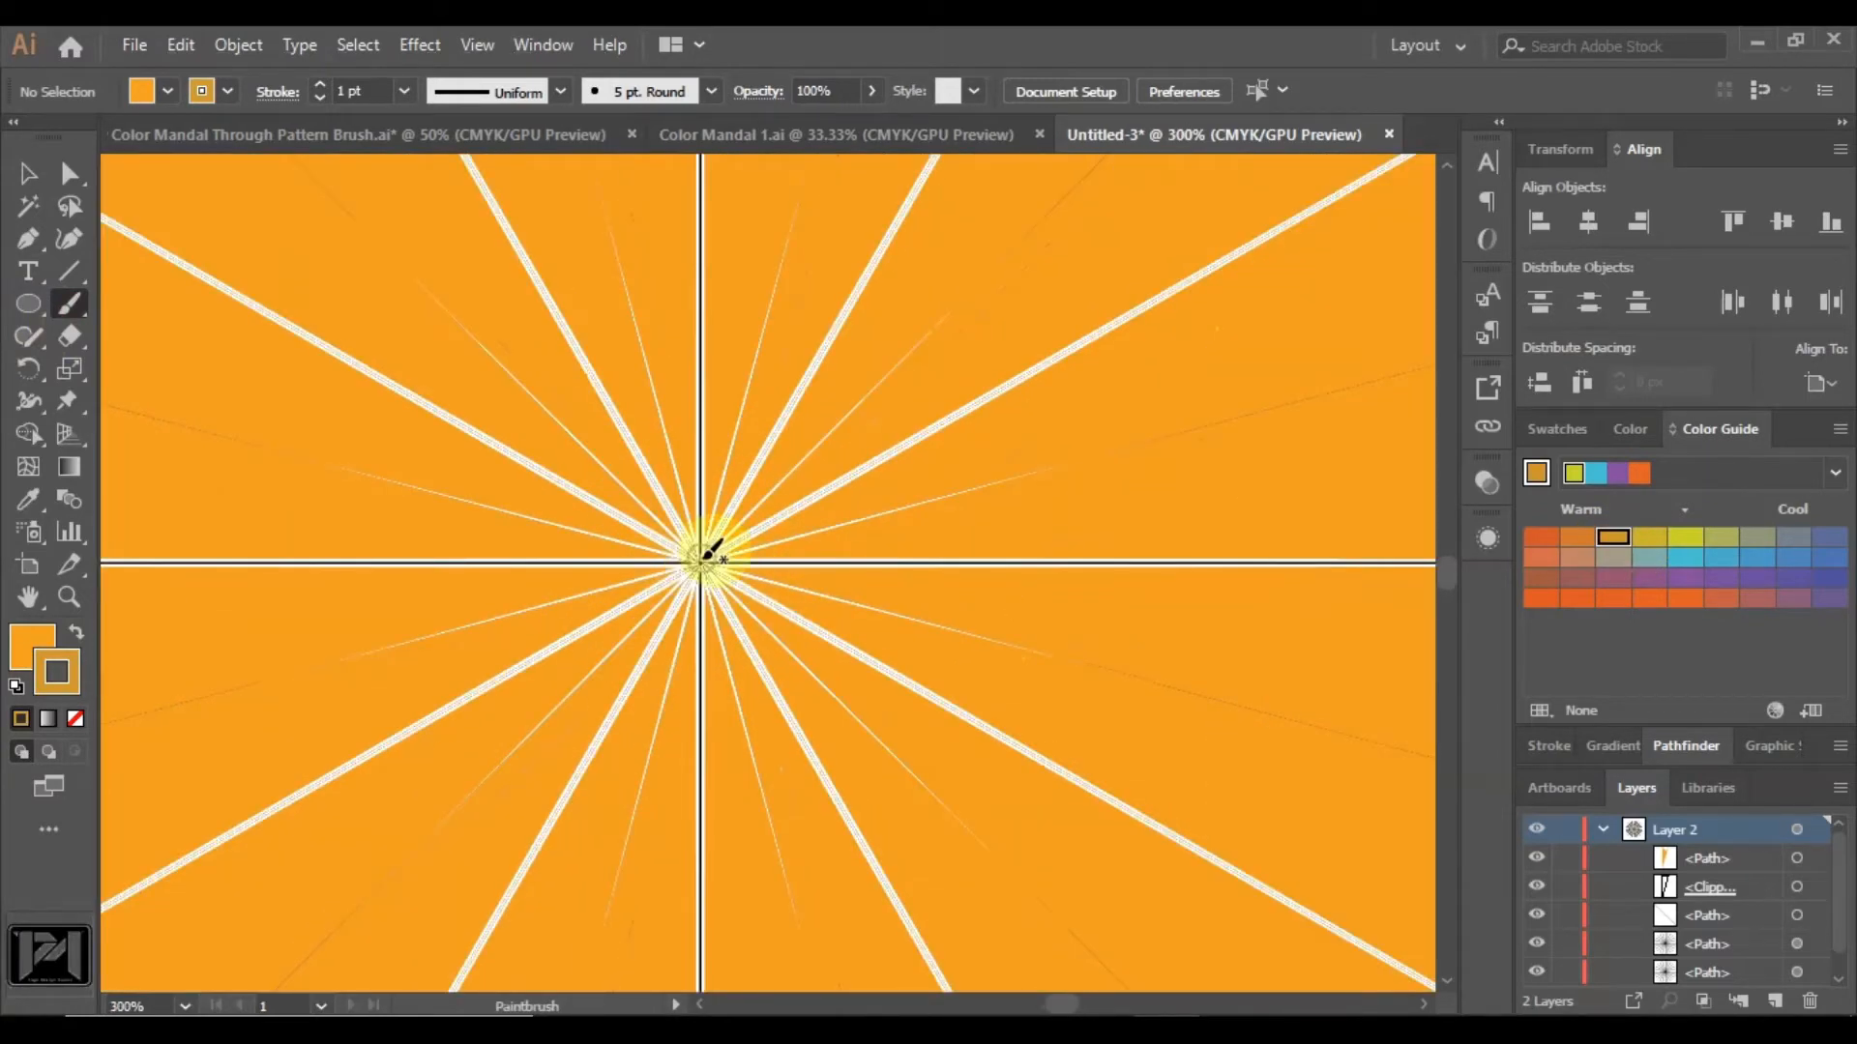
drag(711, 512, 713, 506)
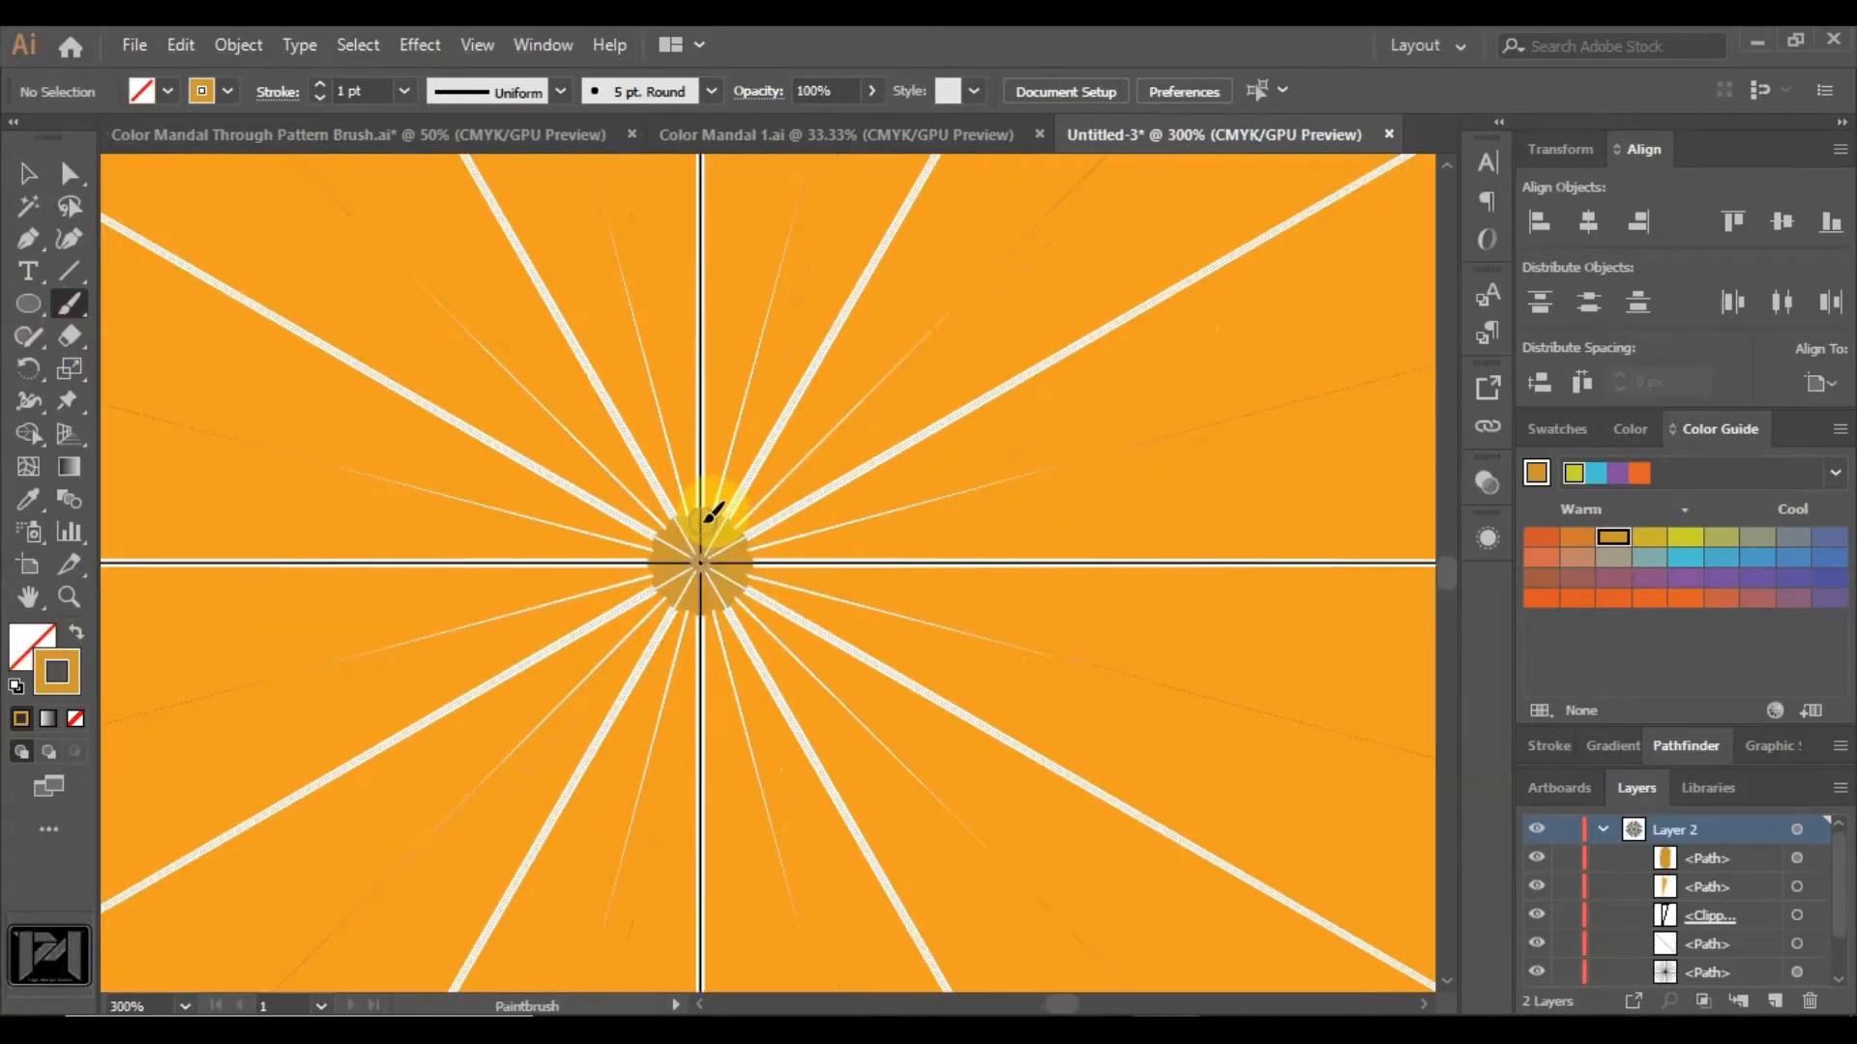
Set the stroke colour to blue-violet and paint a short brush dab at the outer edge of the ochre disc, within the wedge.
scroll(698, 556, up, 2)
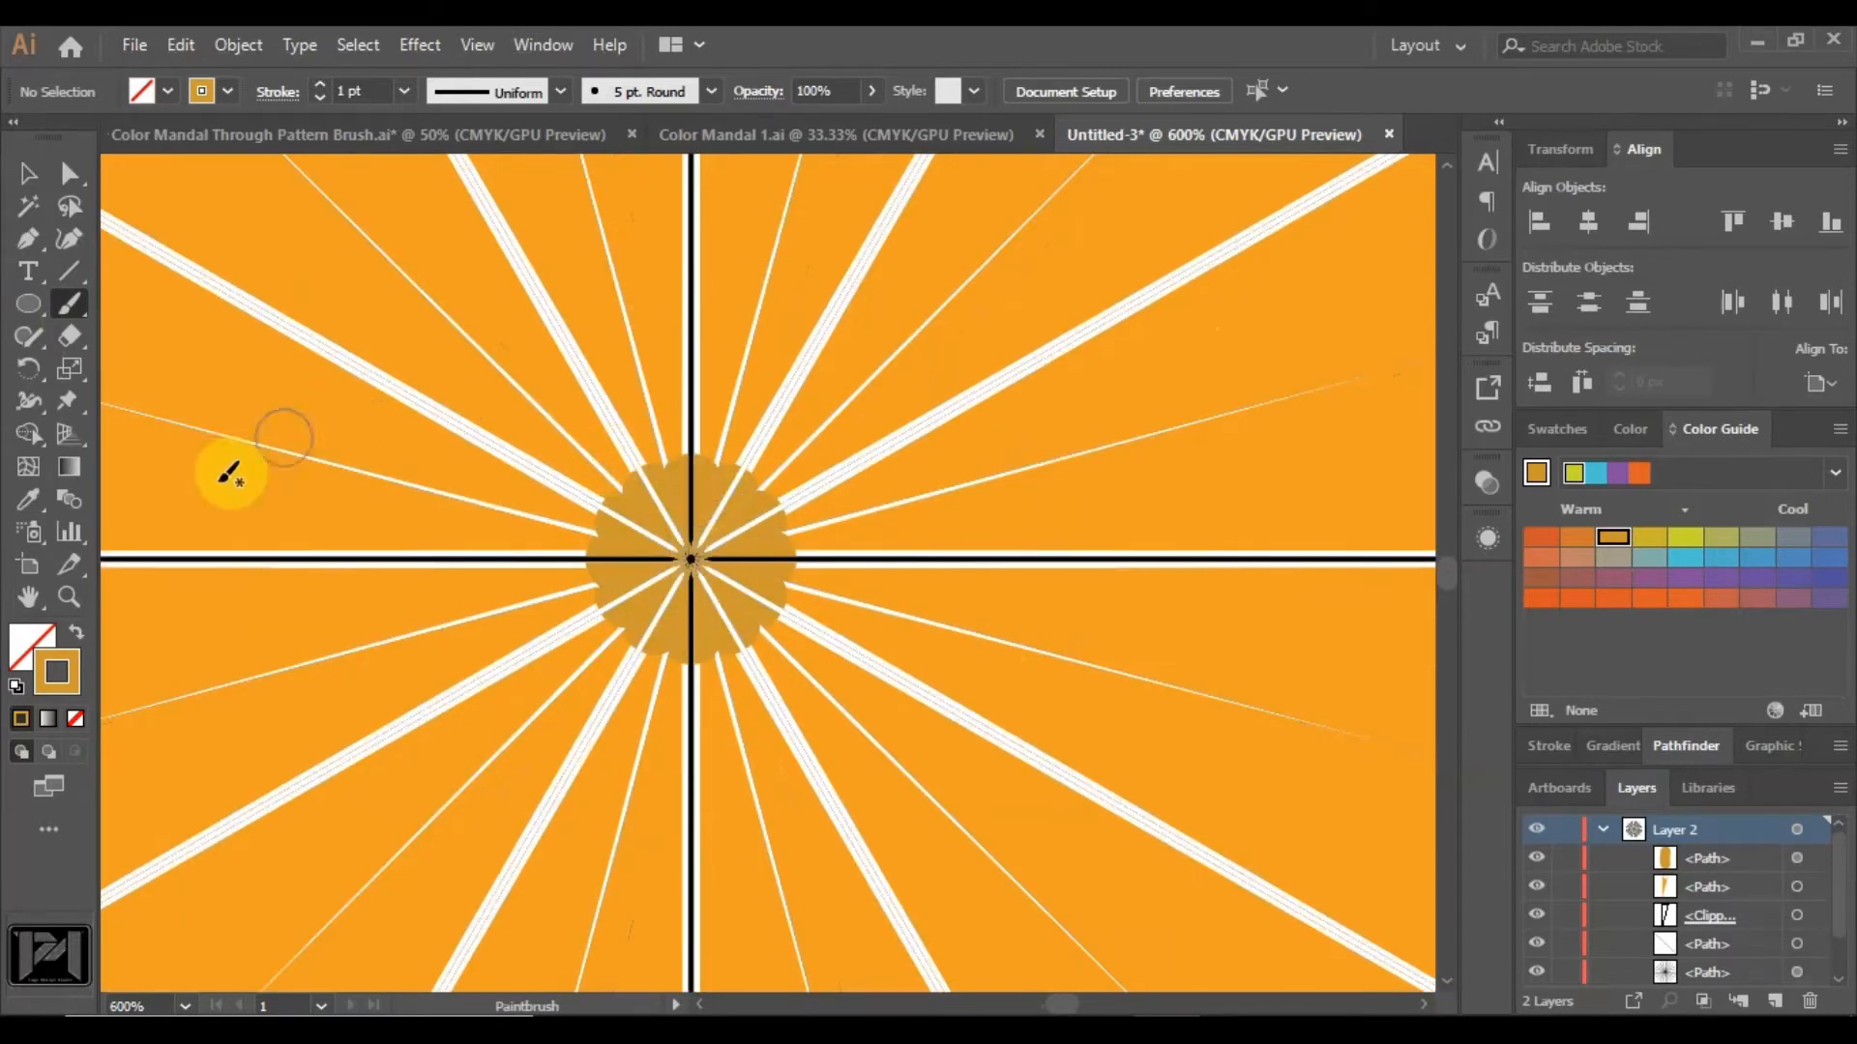
click(1616, 472)
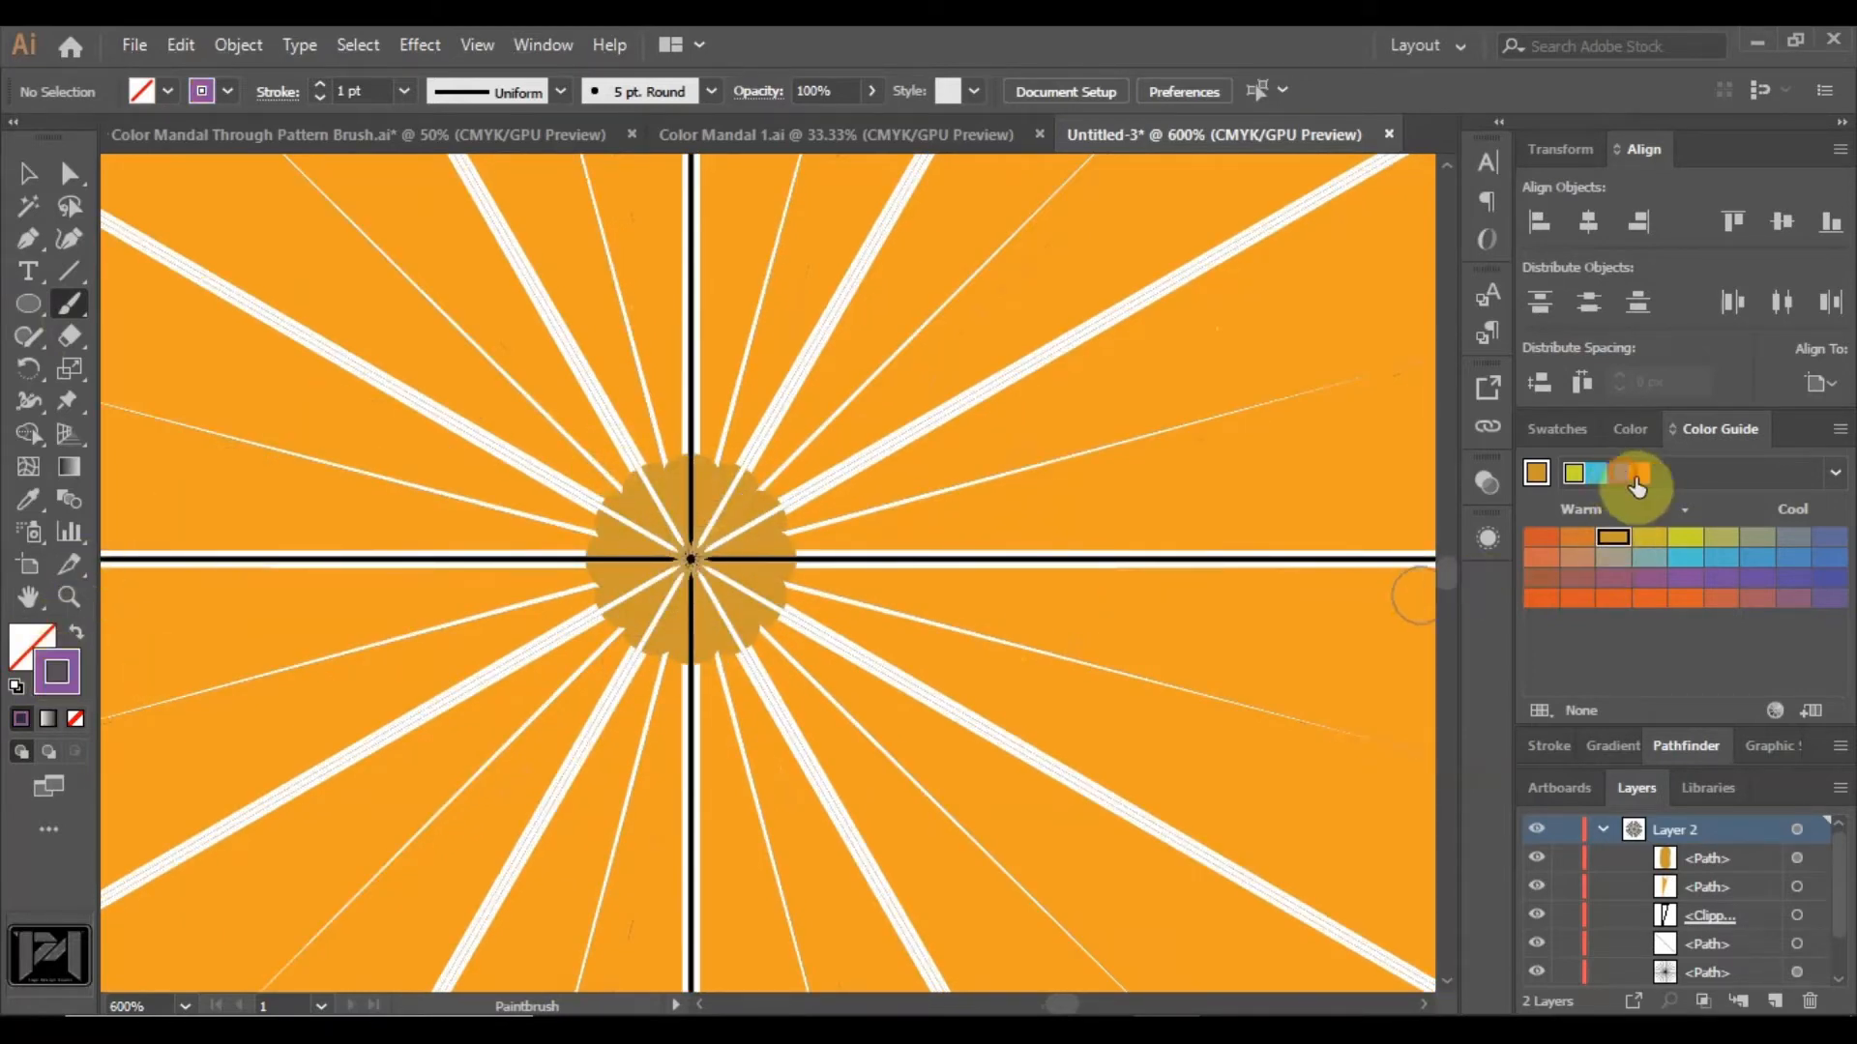
click(1747, 581)
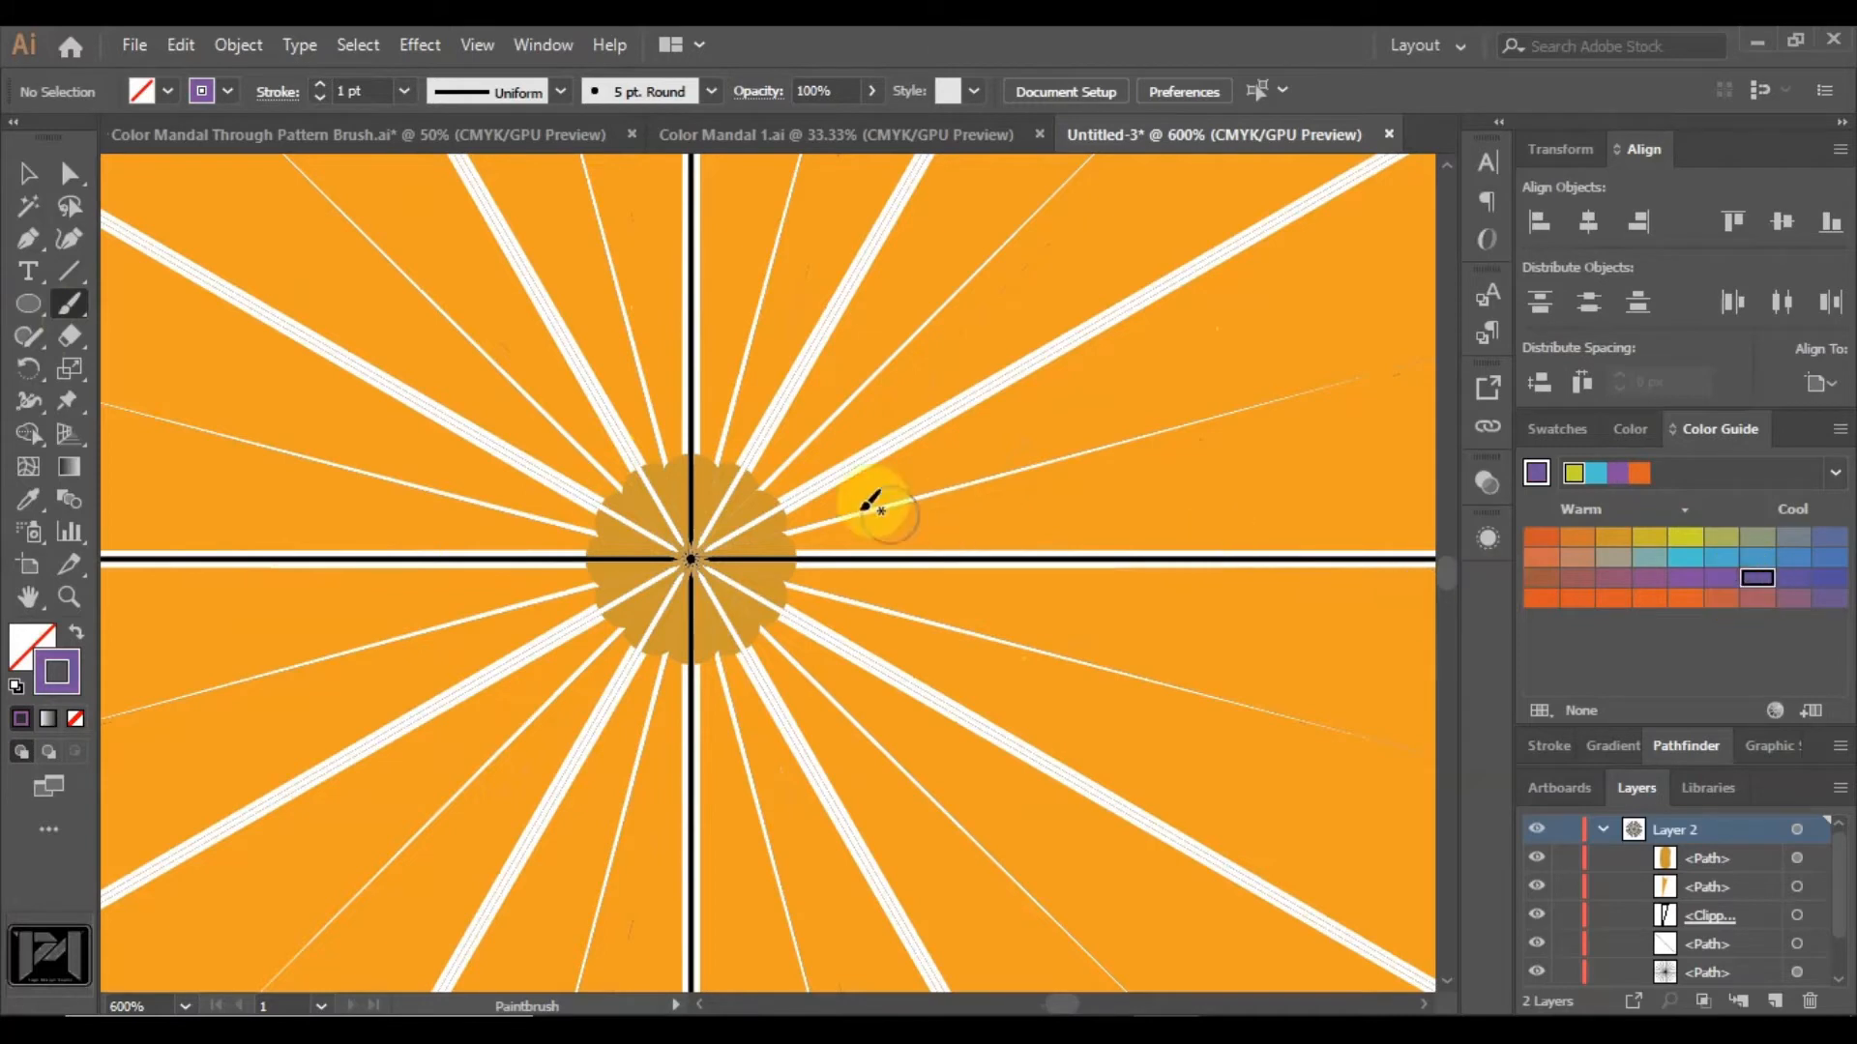
drag(720, 411, 712, 402)
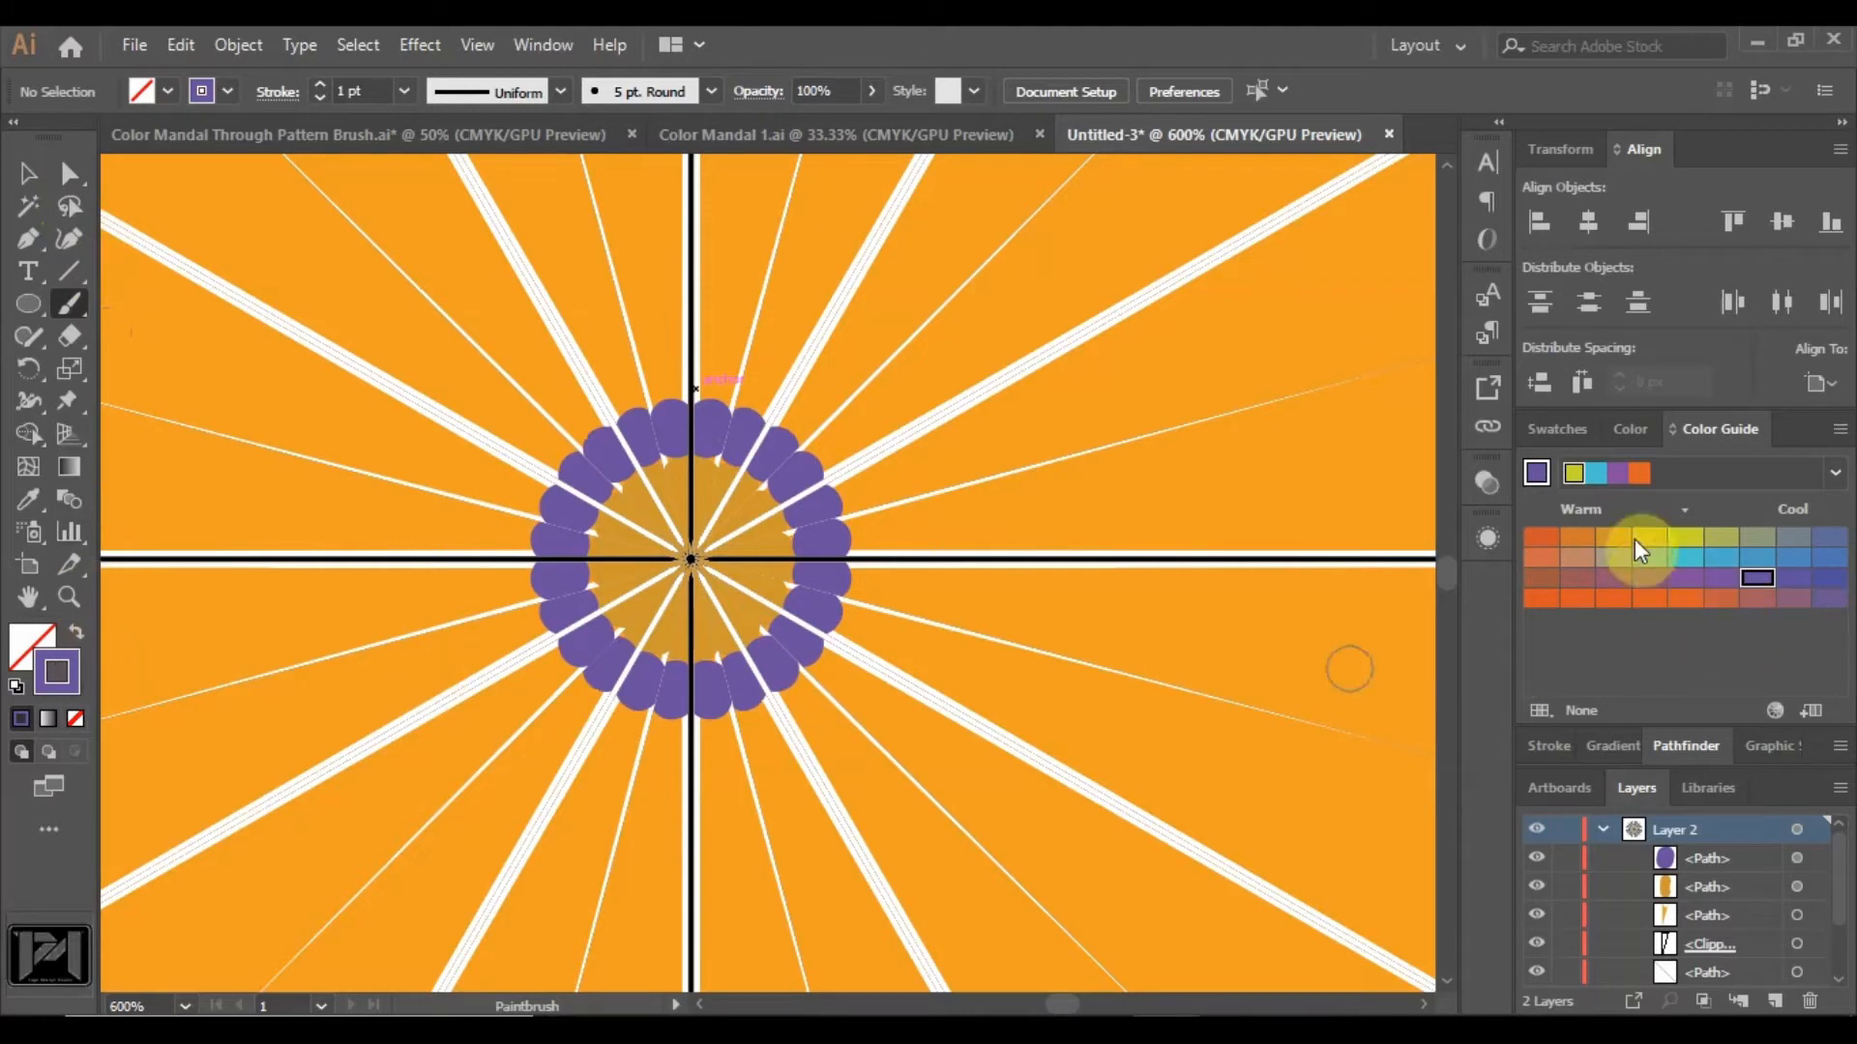
Change the brush stroke colour to bright red and paint a short radial stroke over the purple ring, beside the vertical line.
click(1622, 432)
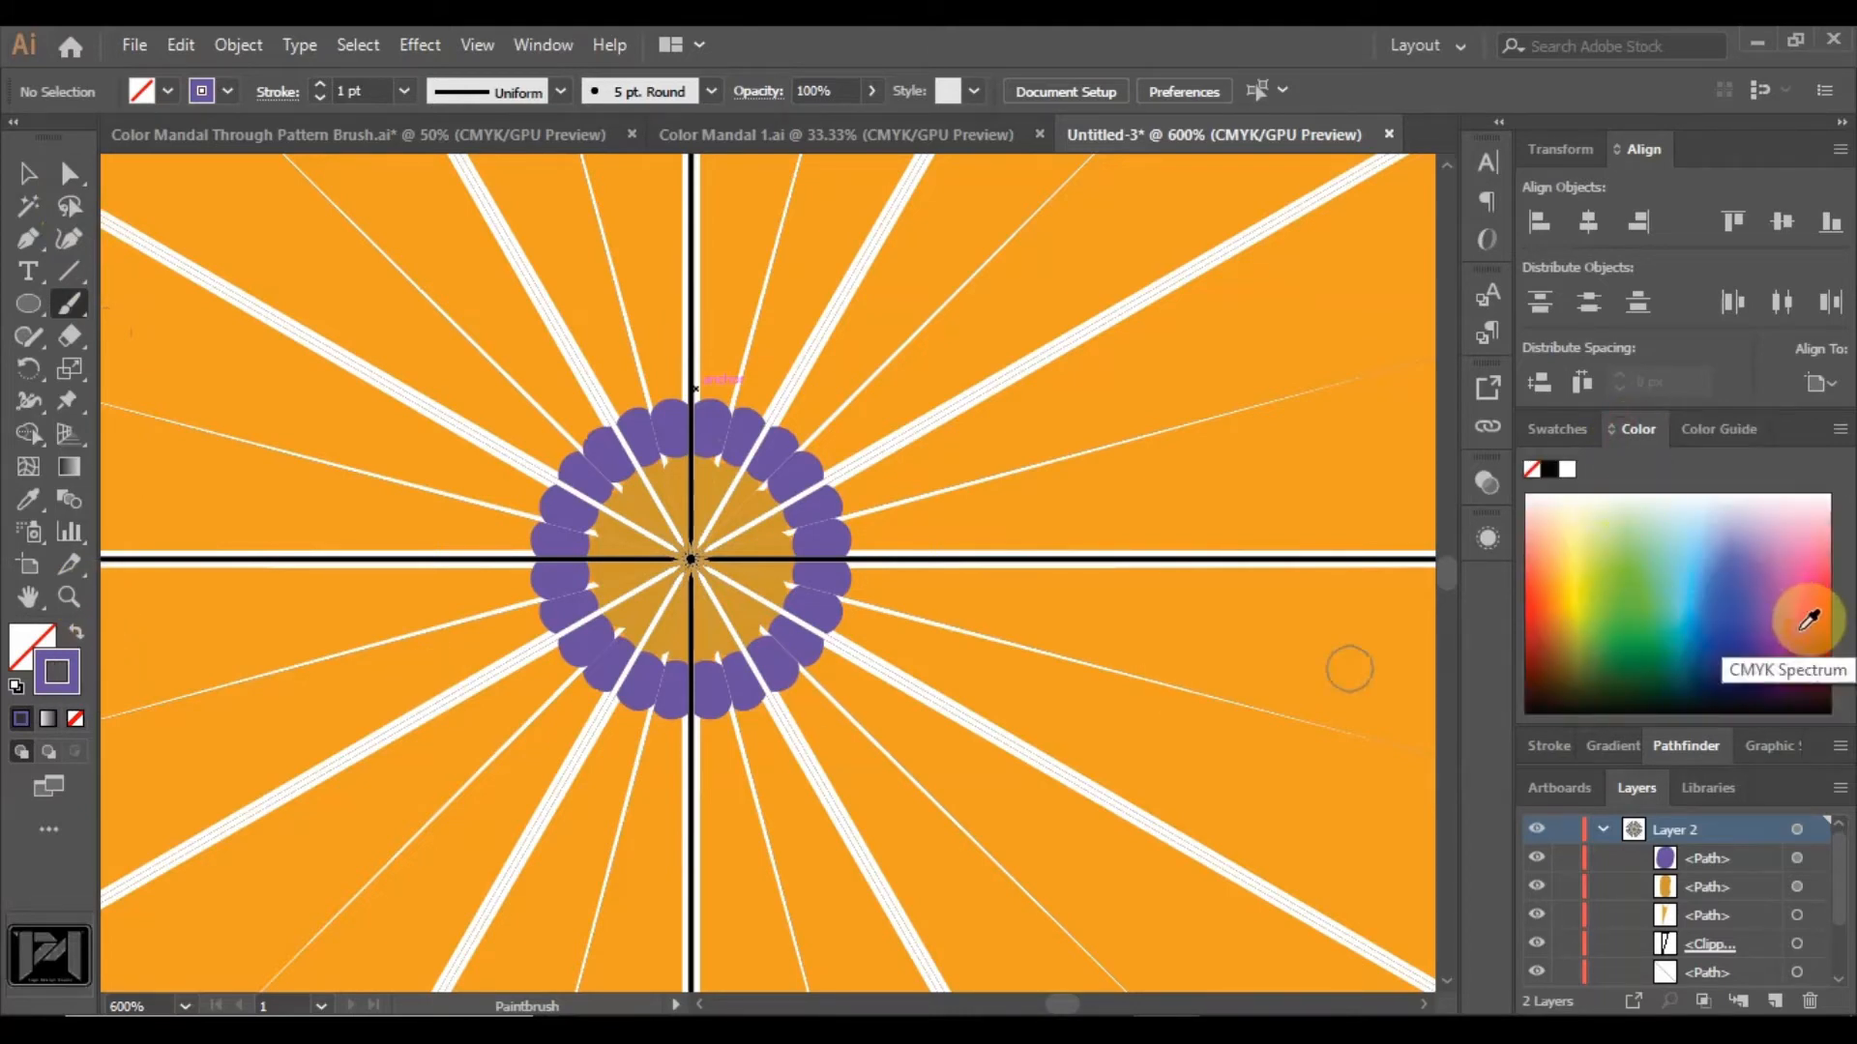
click(1823, 616)
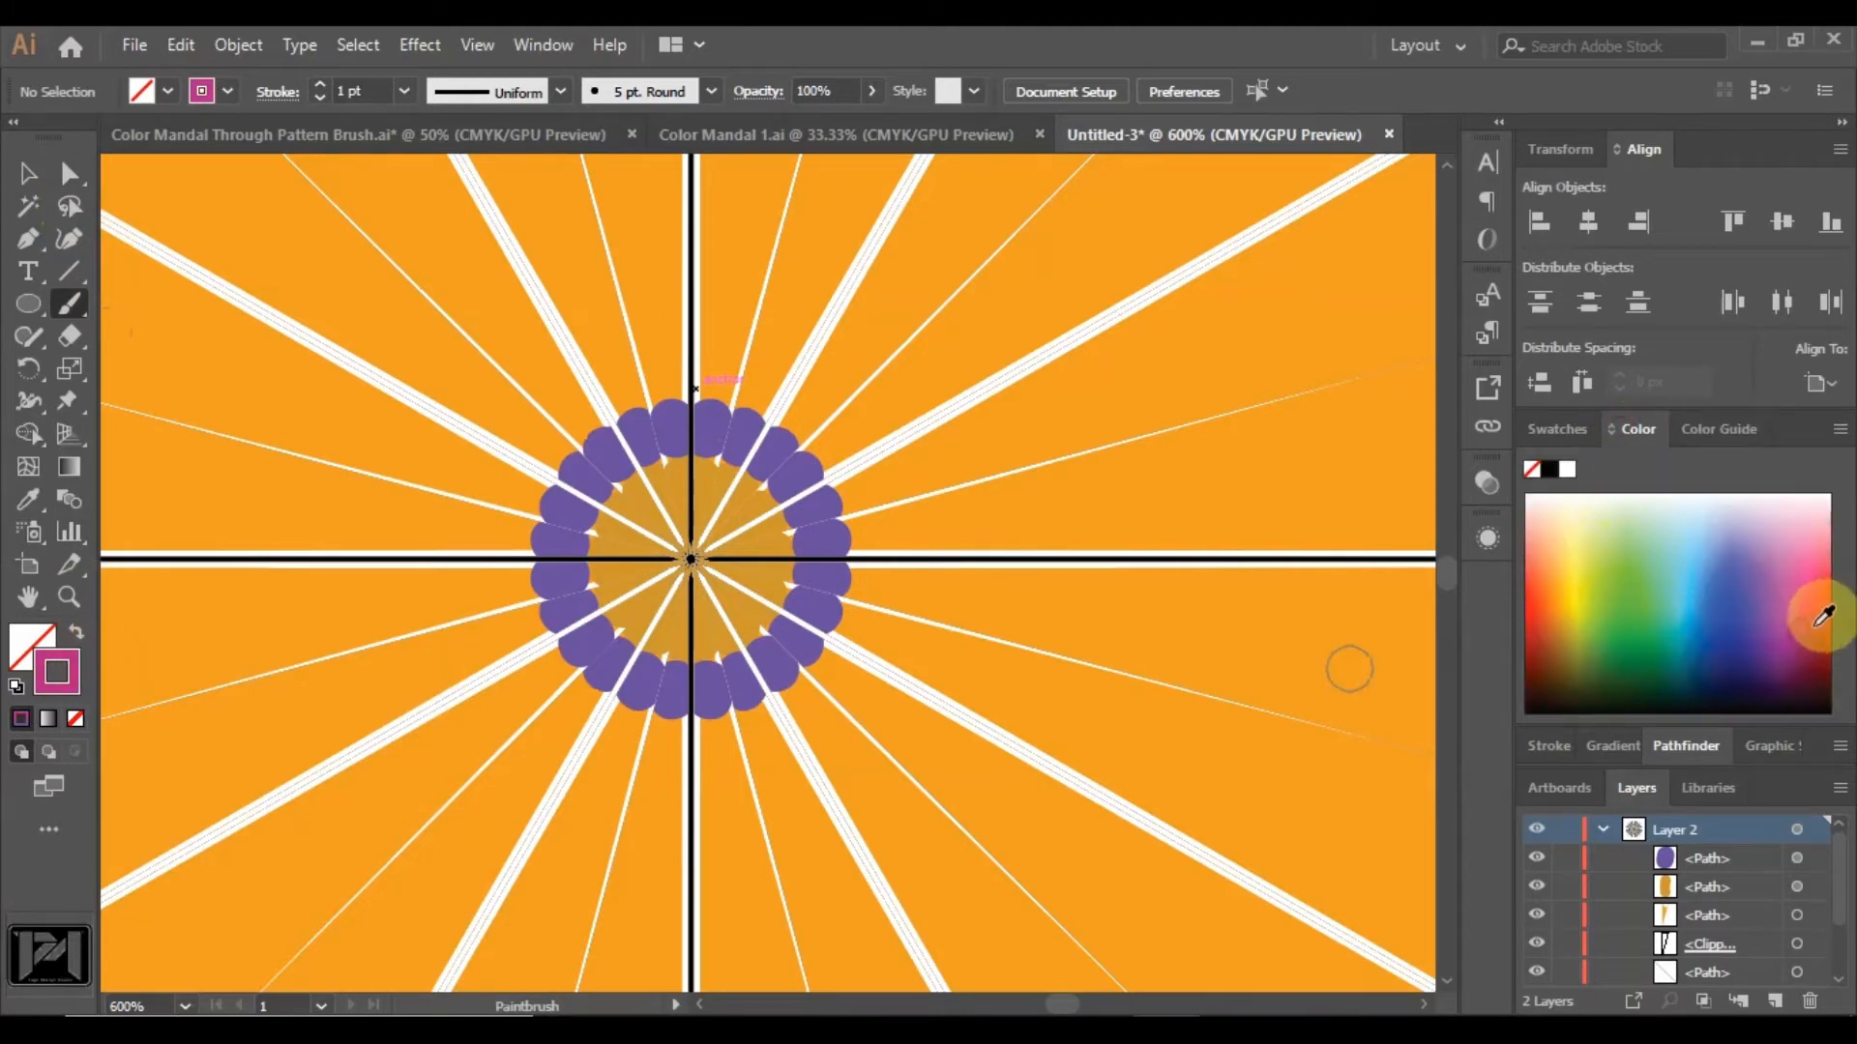
click(1719, 430)
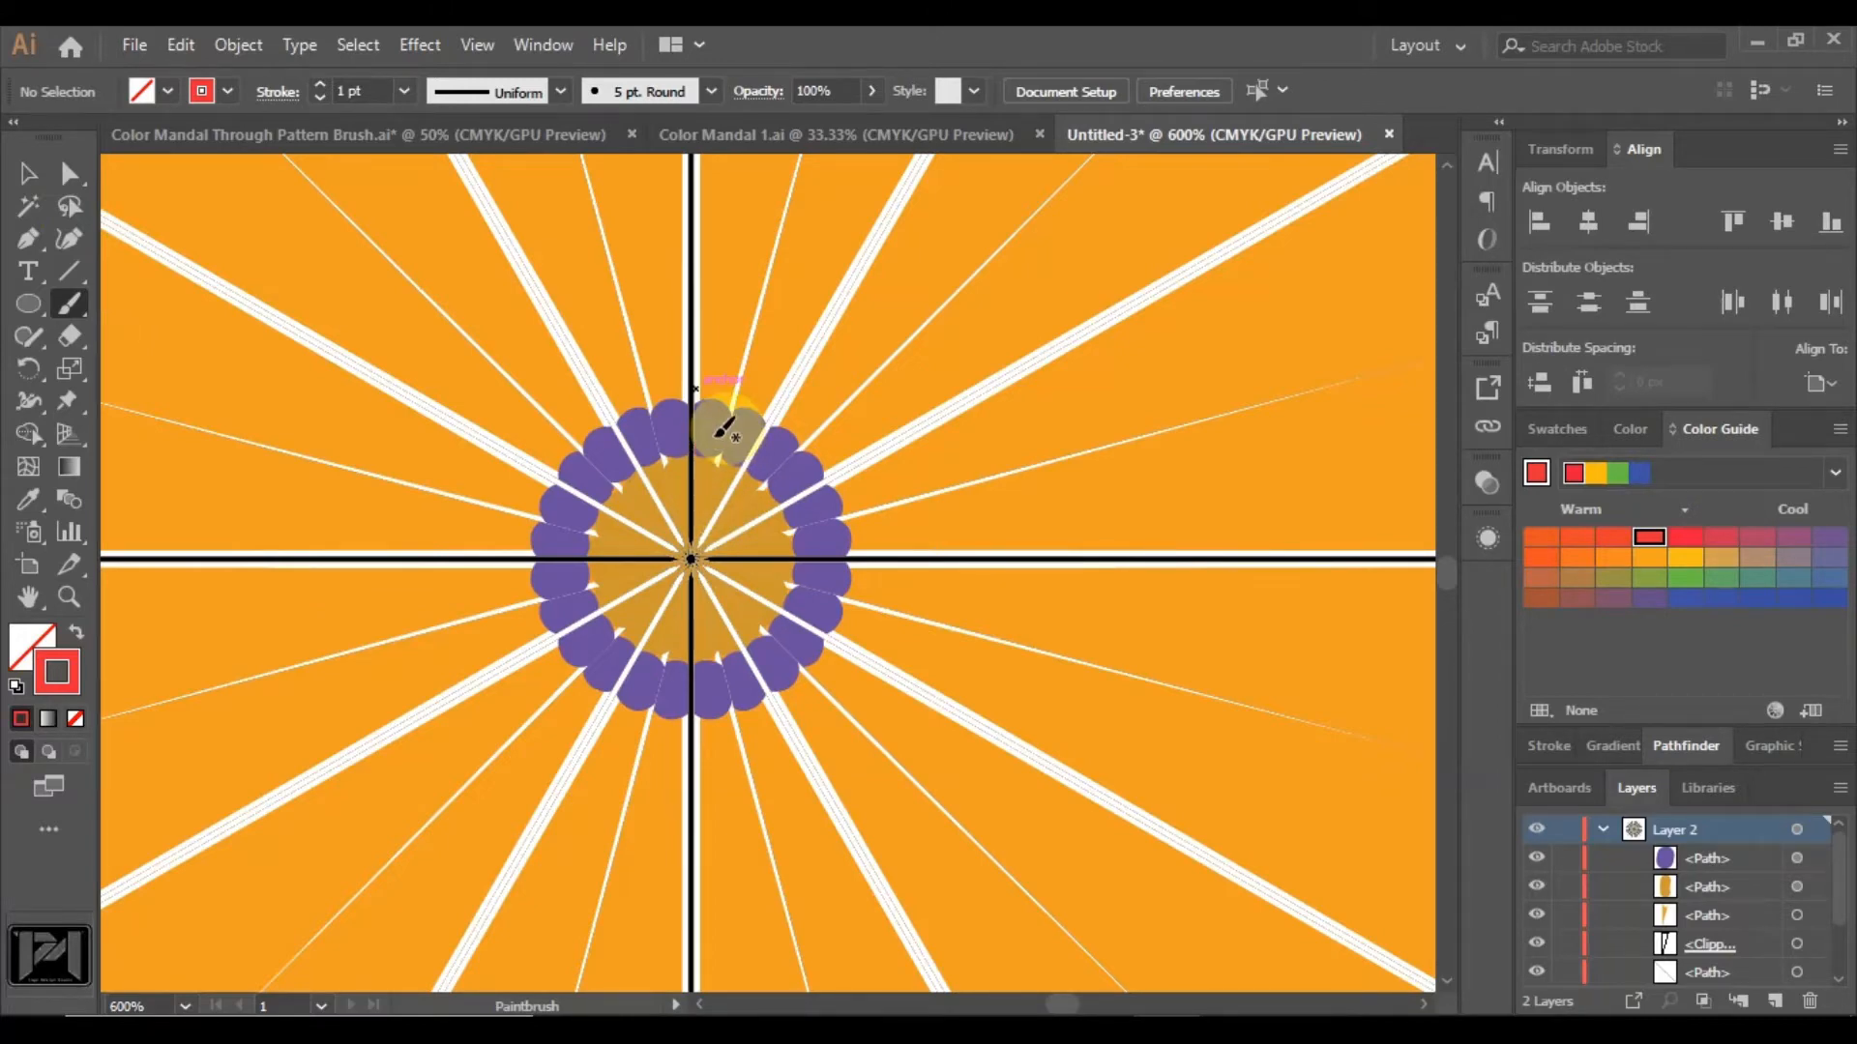
scroll(724, 428, up, 2)
drag(740, 479, 758, 416)
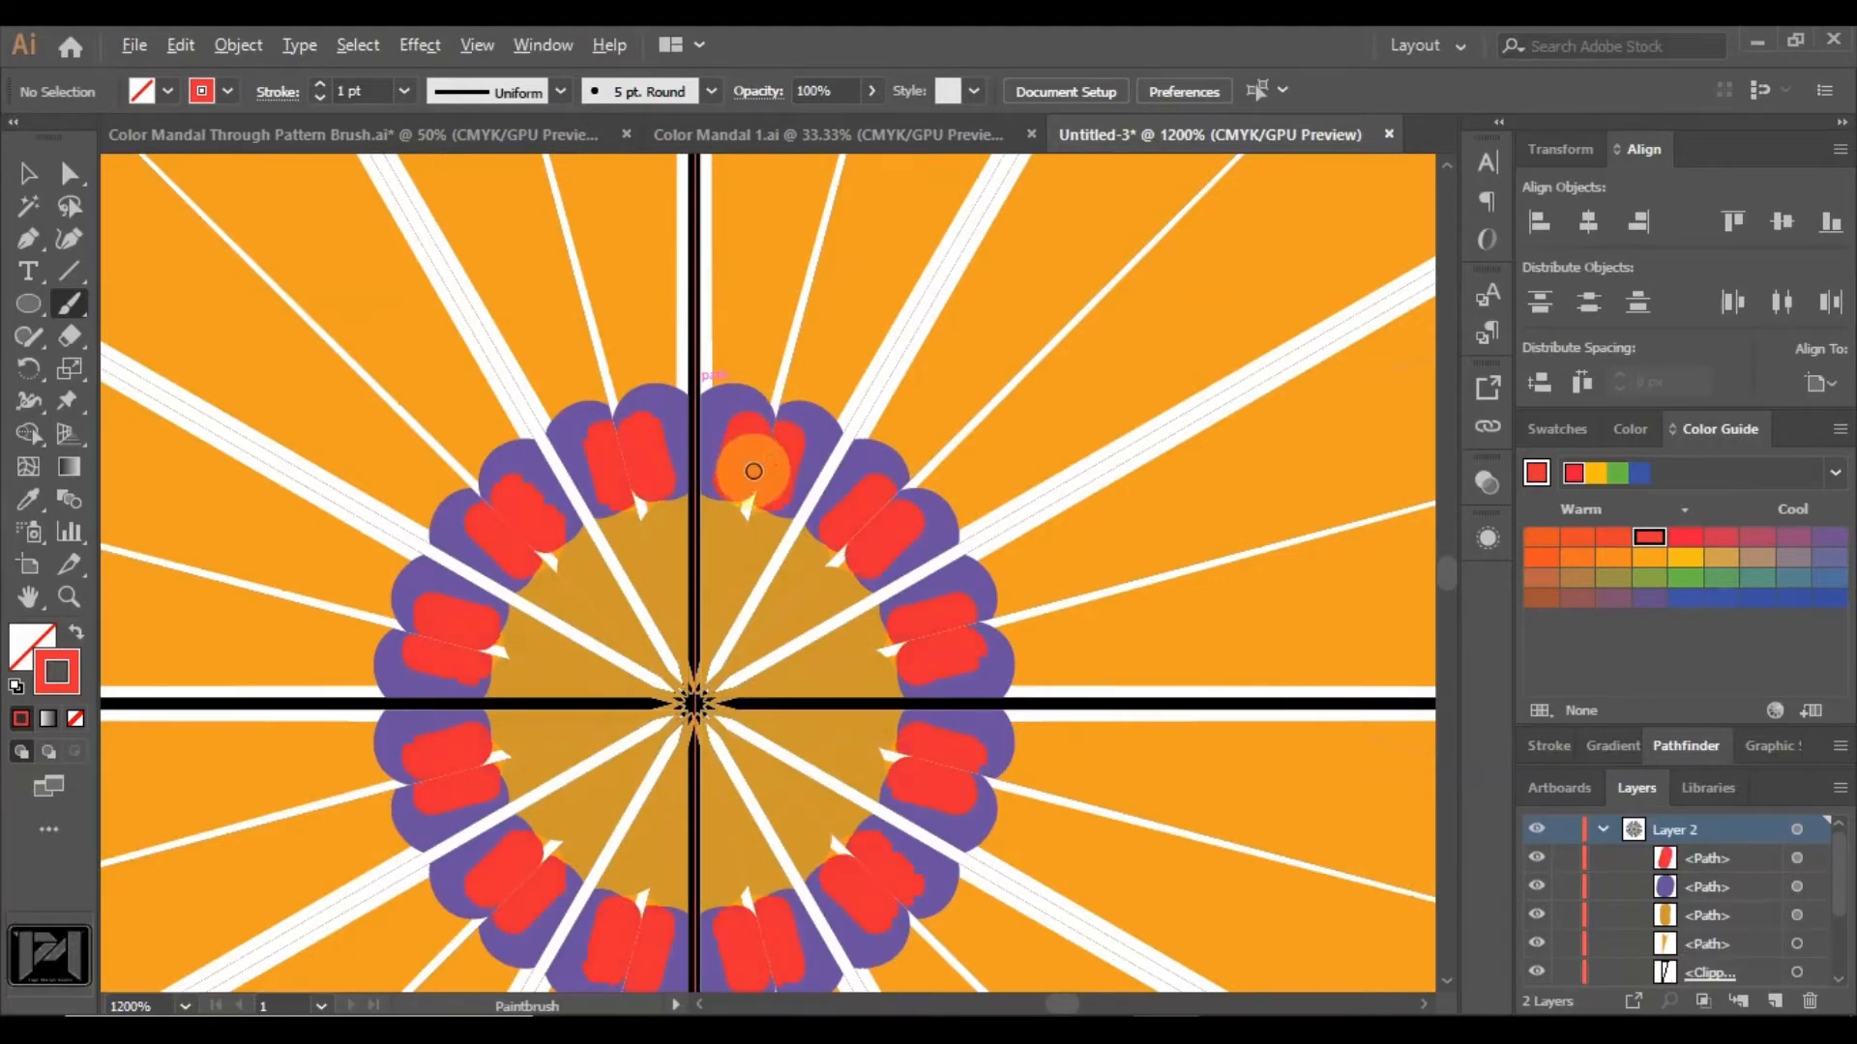
Change the brush stroke colour to olive and paint one dab inside the ochre disc, beside the vertical line.
scroll(745, 464, up, 1)
click(1641, 473)
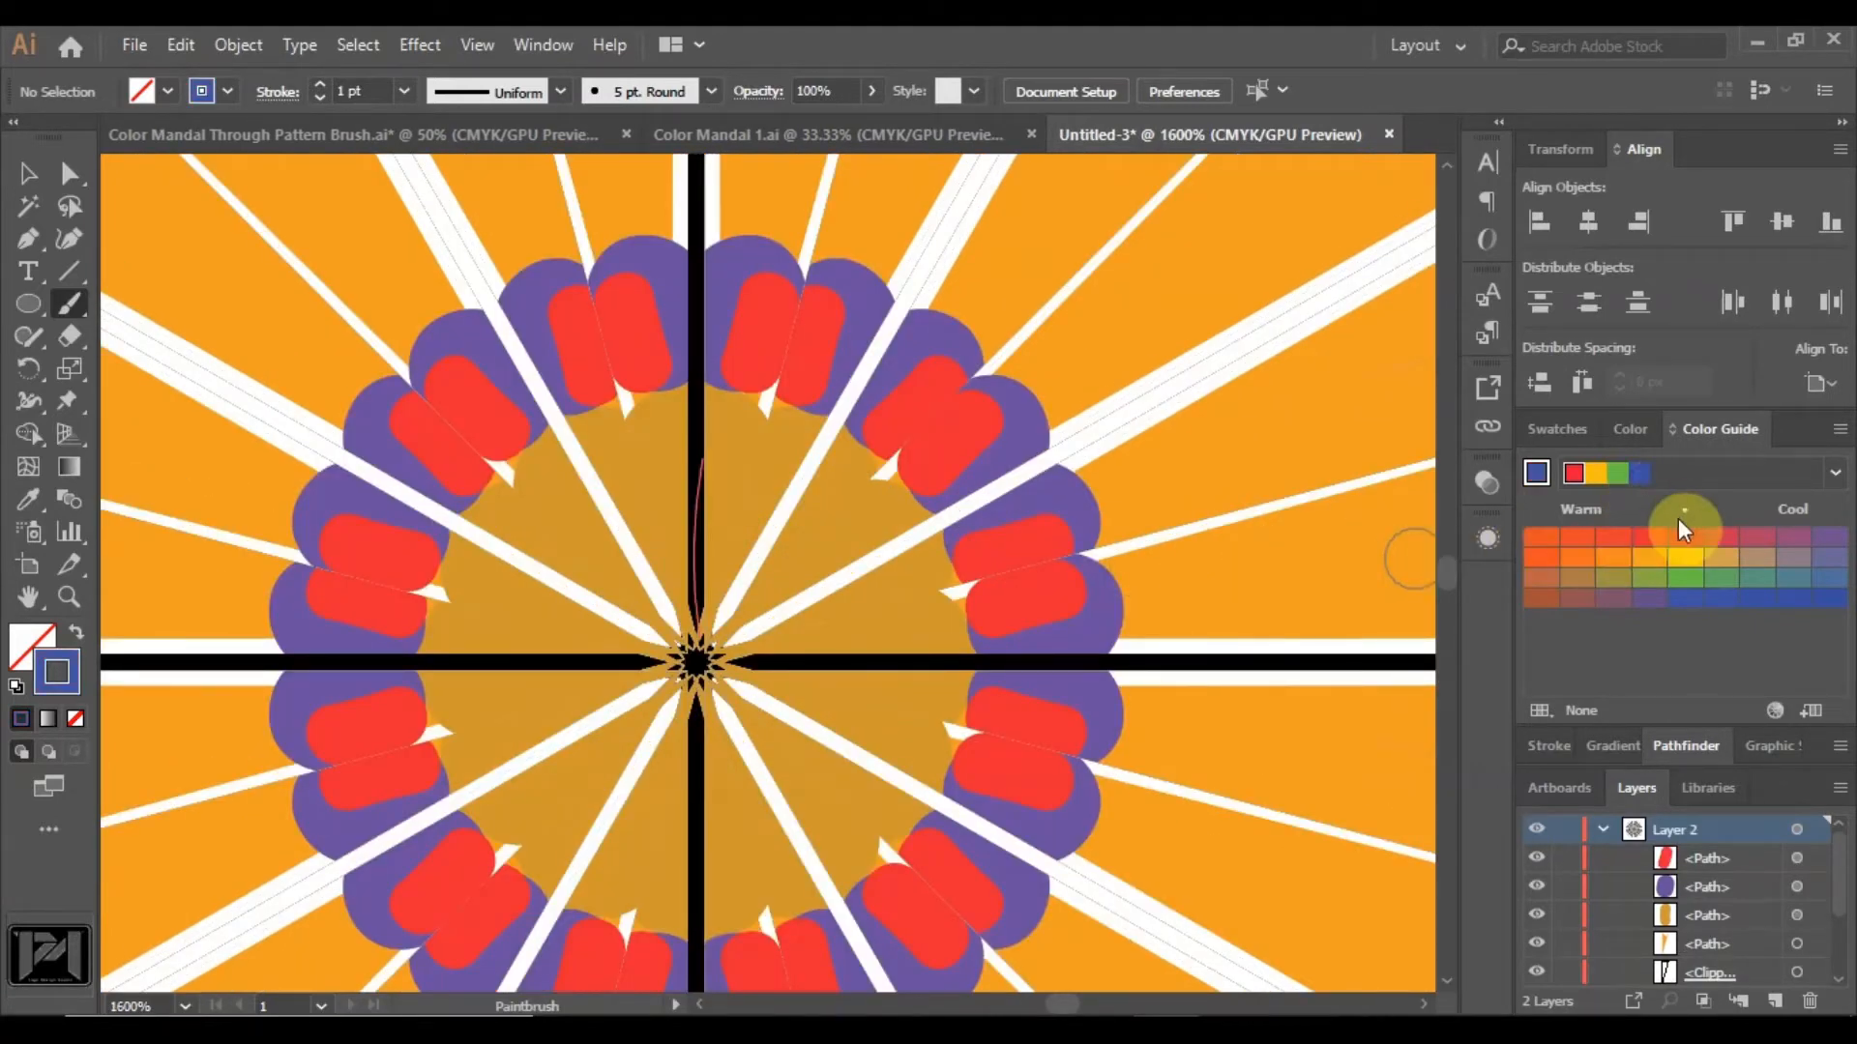
click(1613, 473)
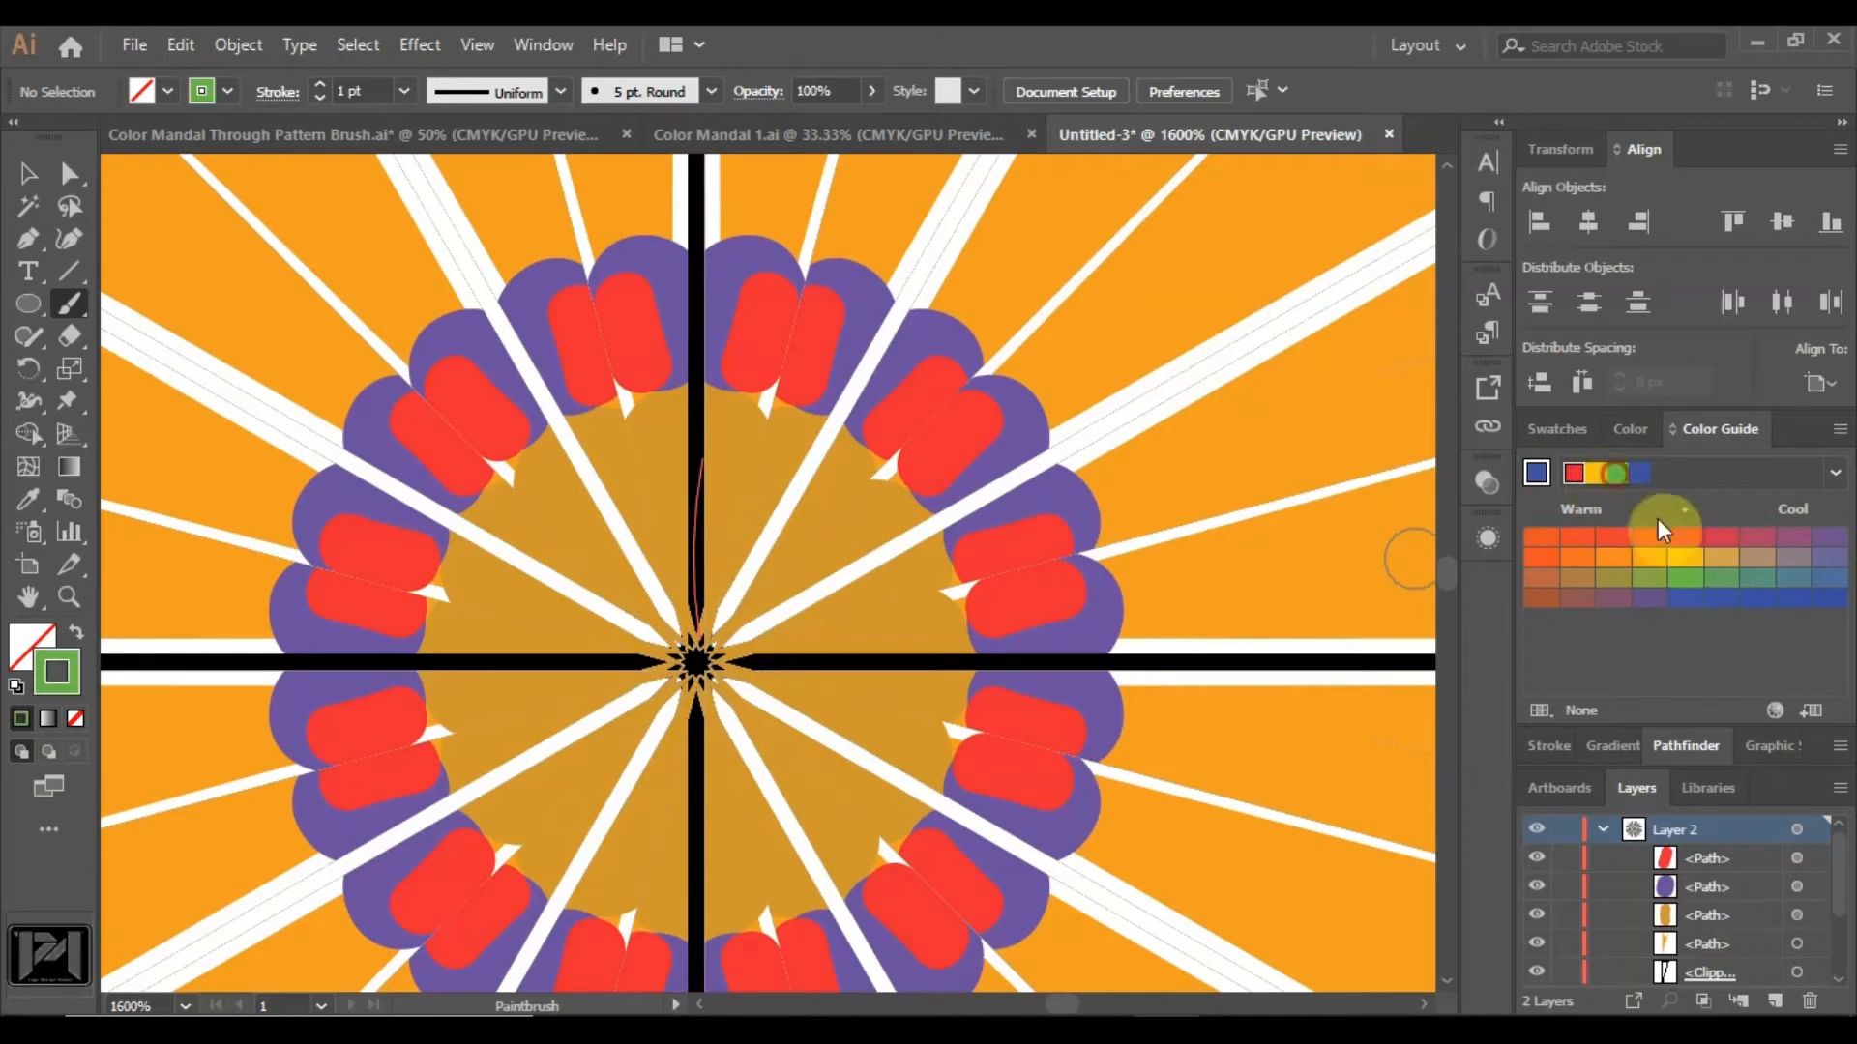
click(1613, 578)
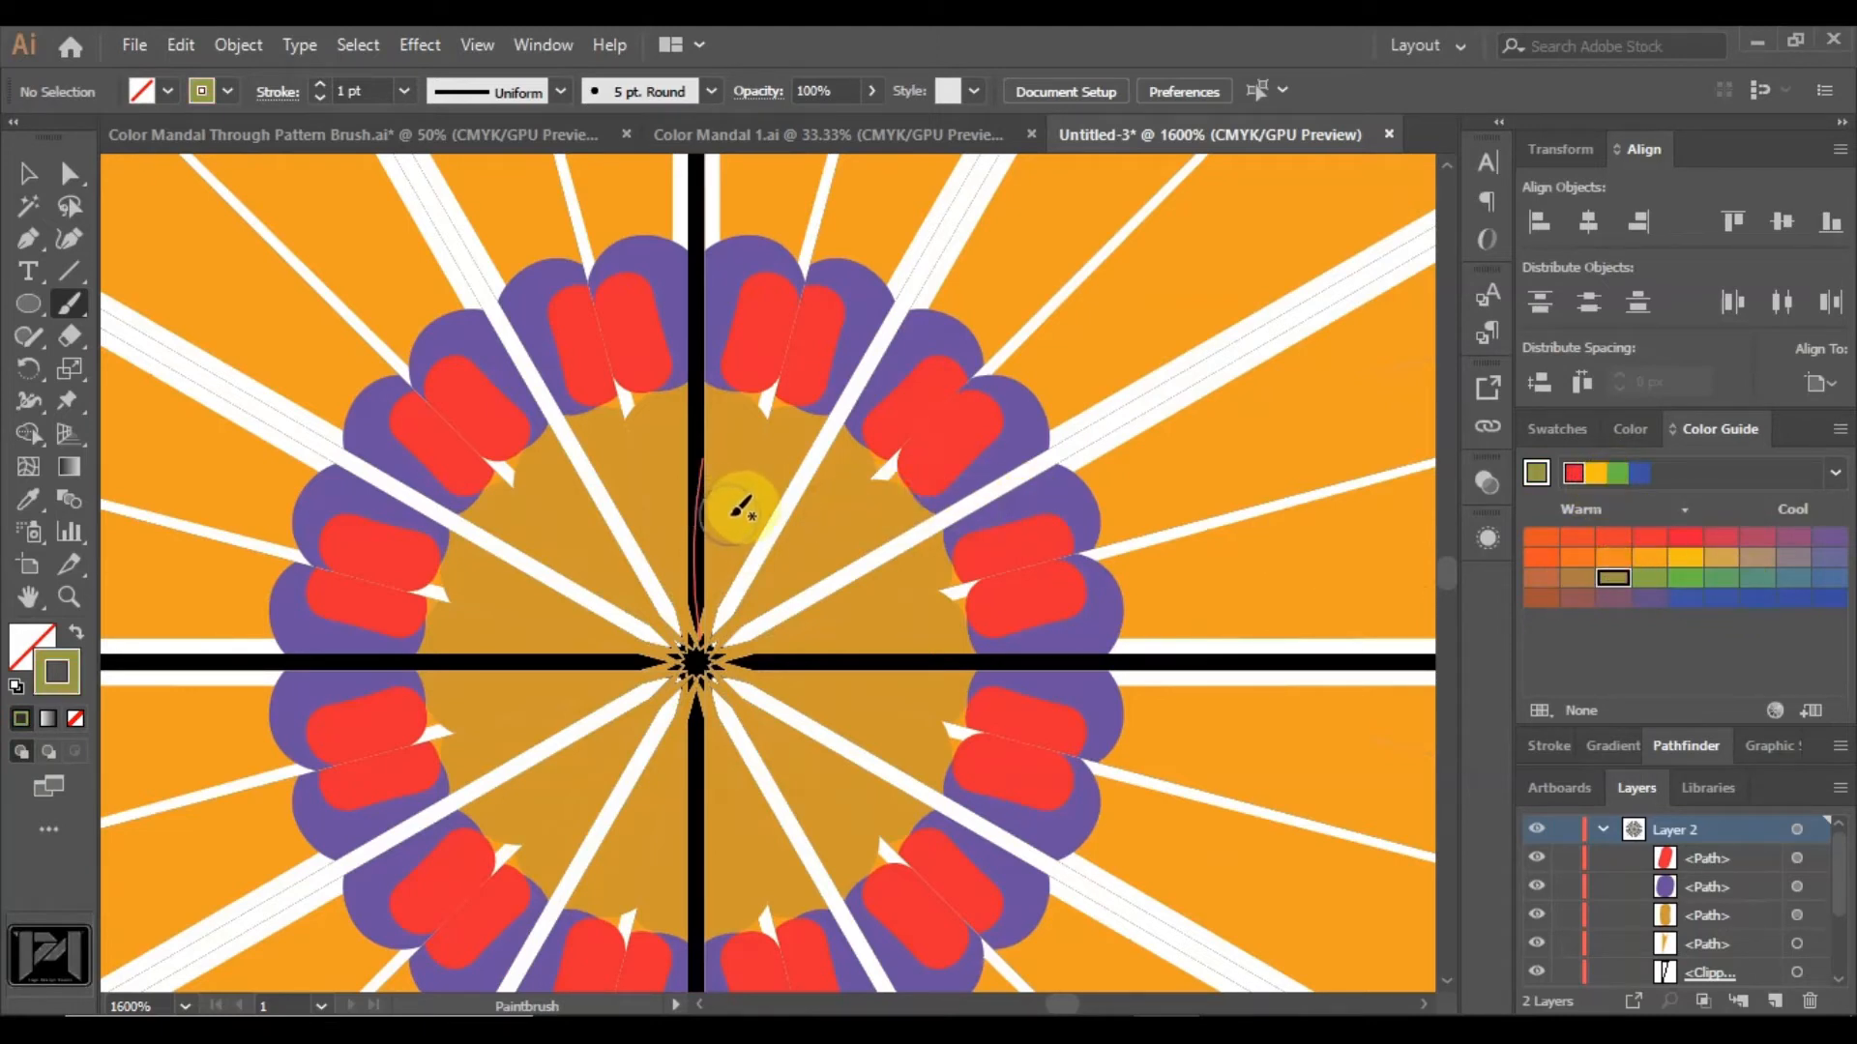
click(730, 514)
Set the drawing colours to a white stroke and a salmon-orange fill.
scroll(743, 472, down, 4)
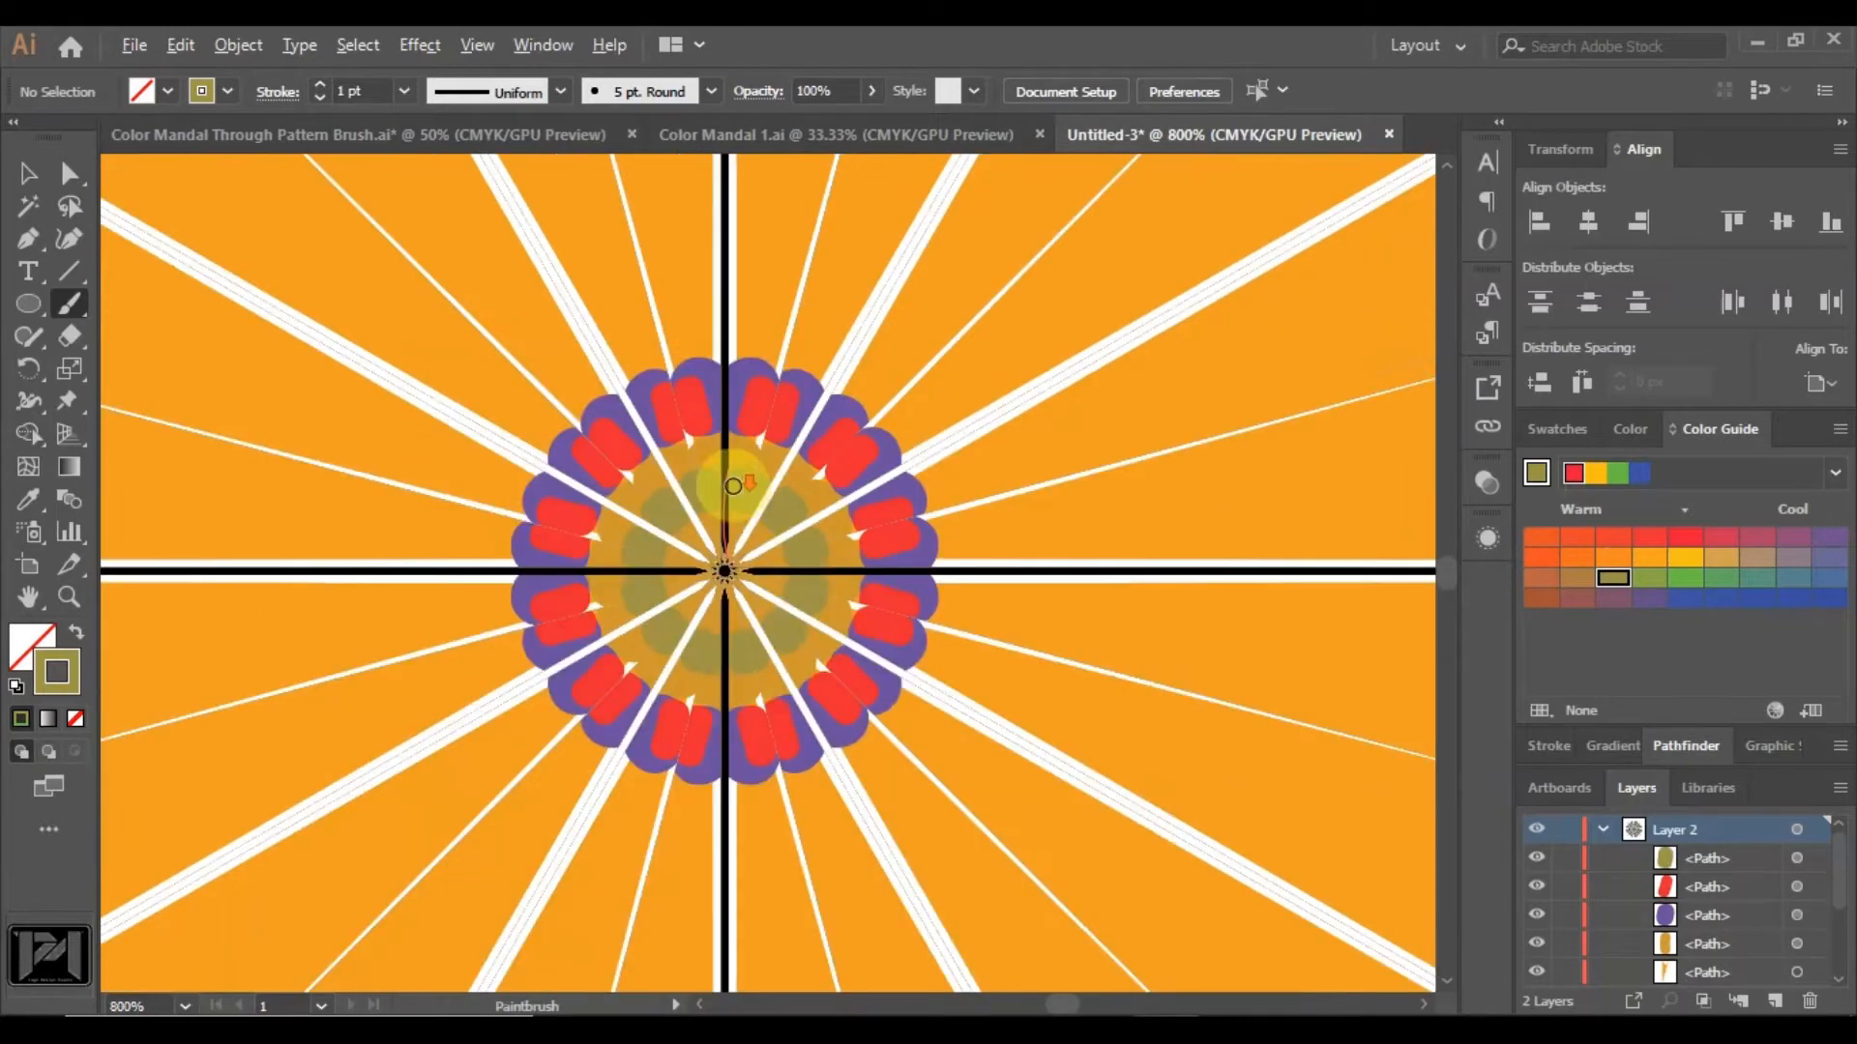
click(37, 636)
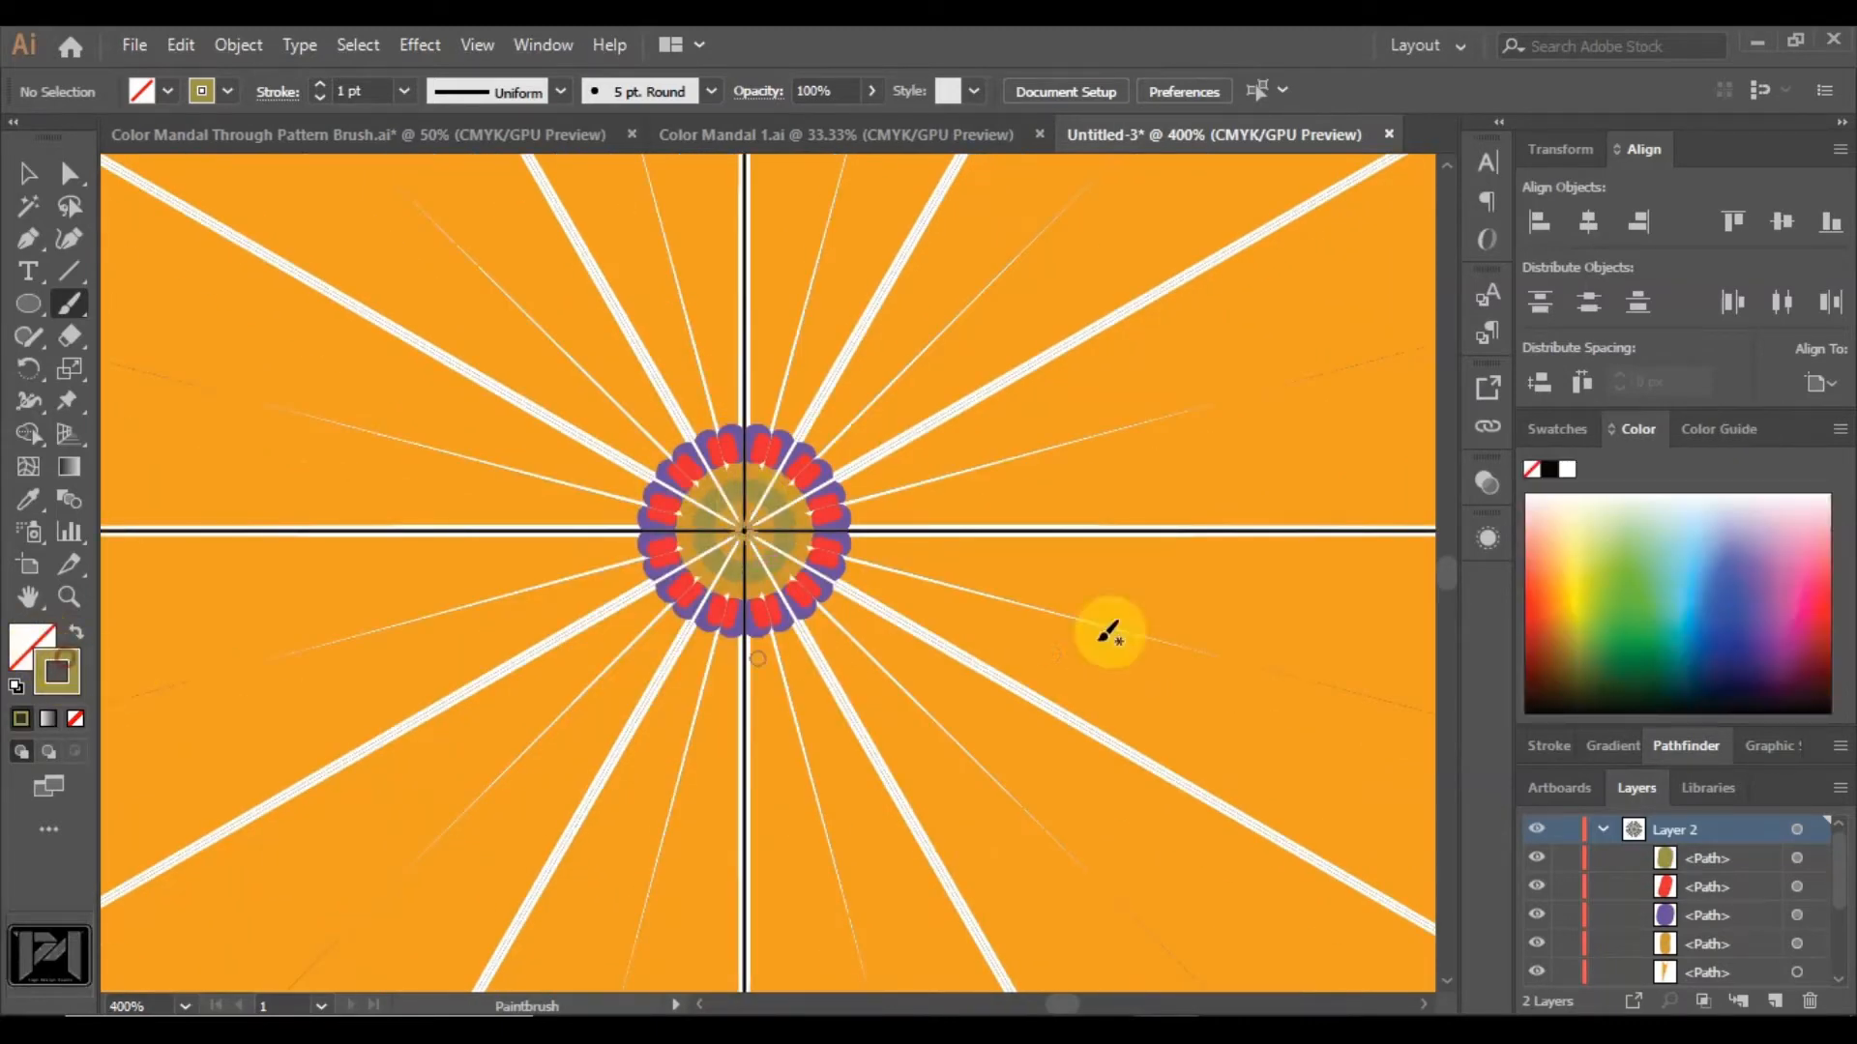
click(1563, 474)
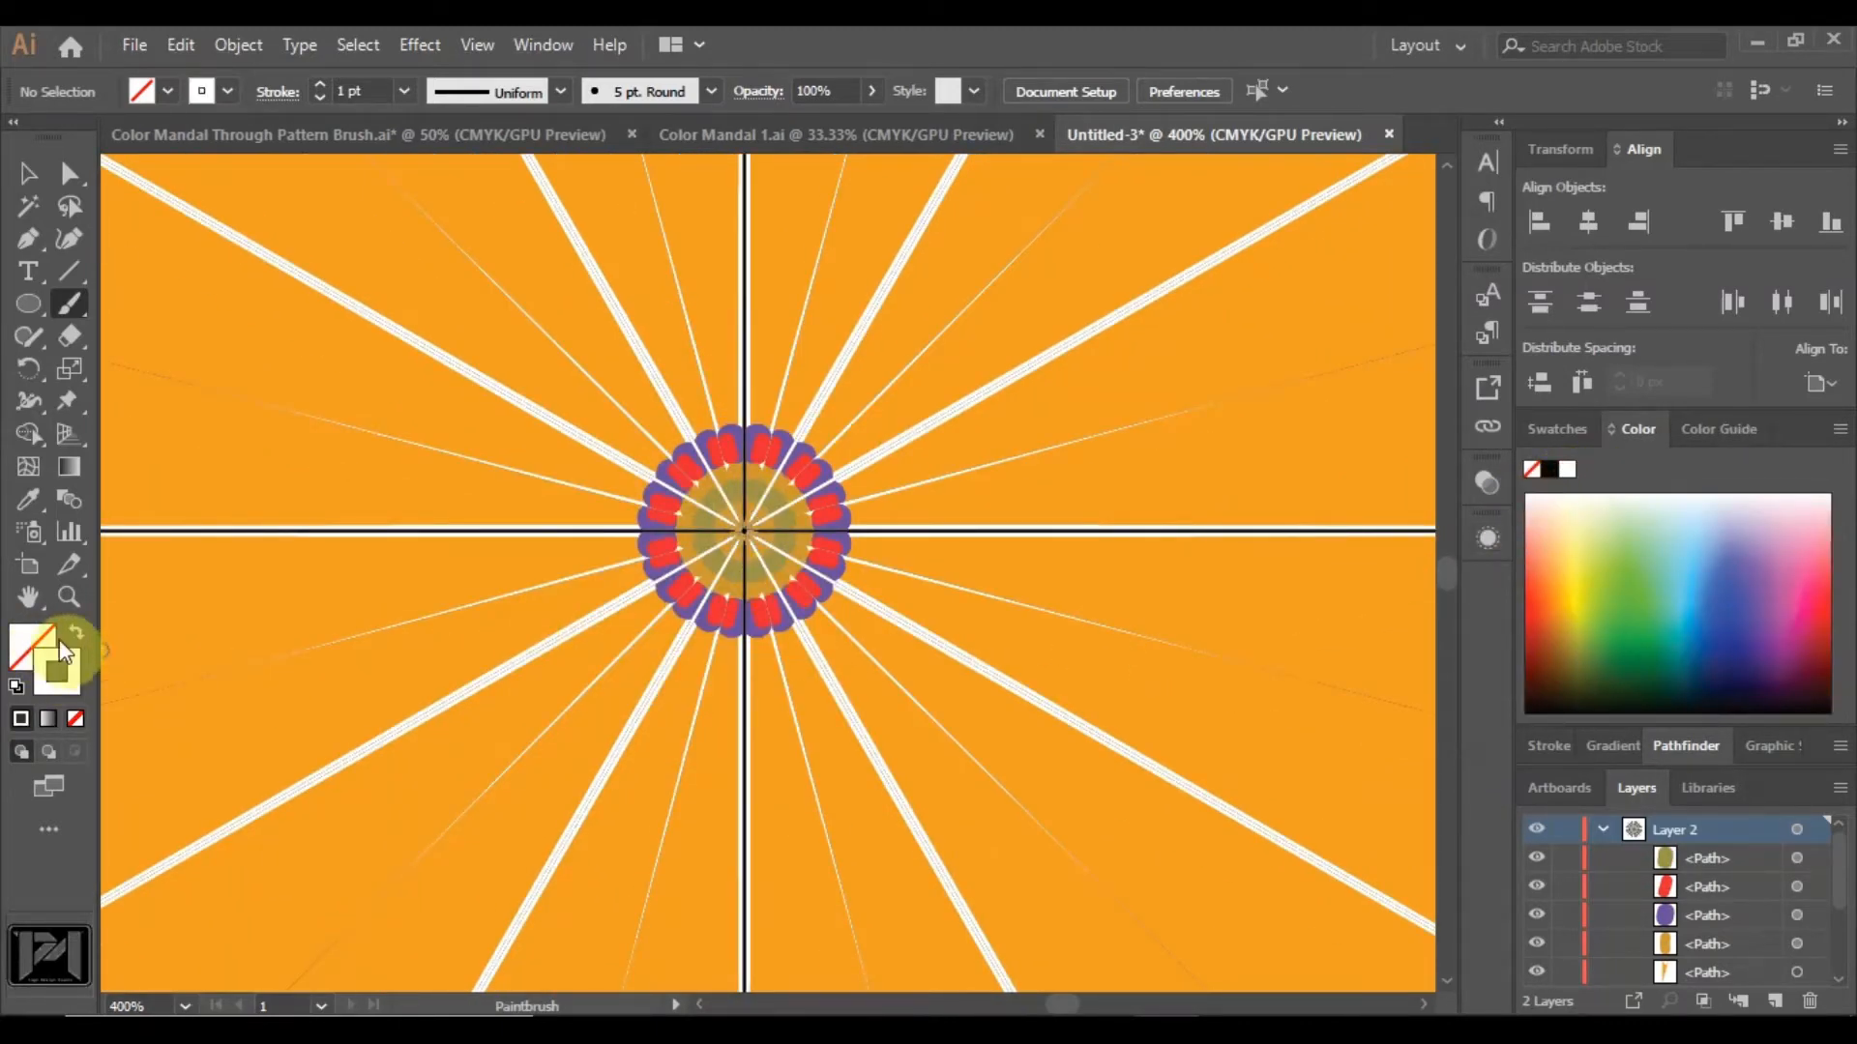
click(1740, 650)
click(1719, 429)
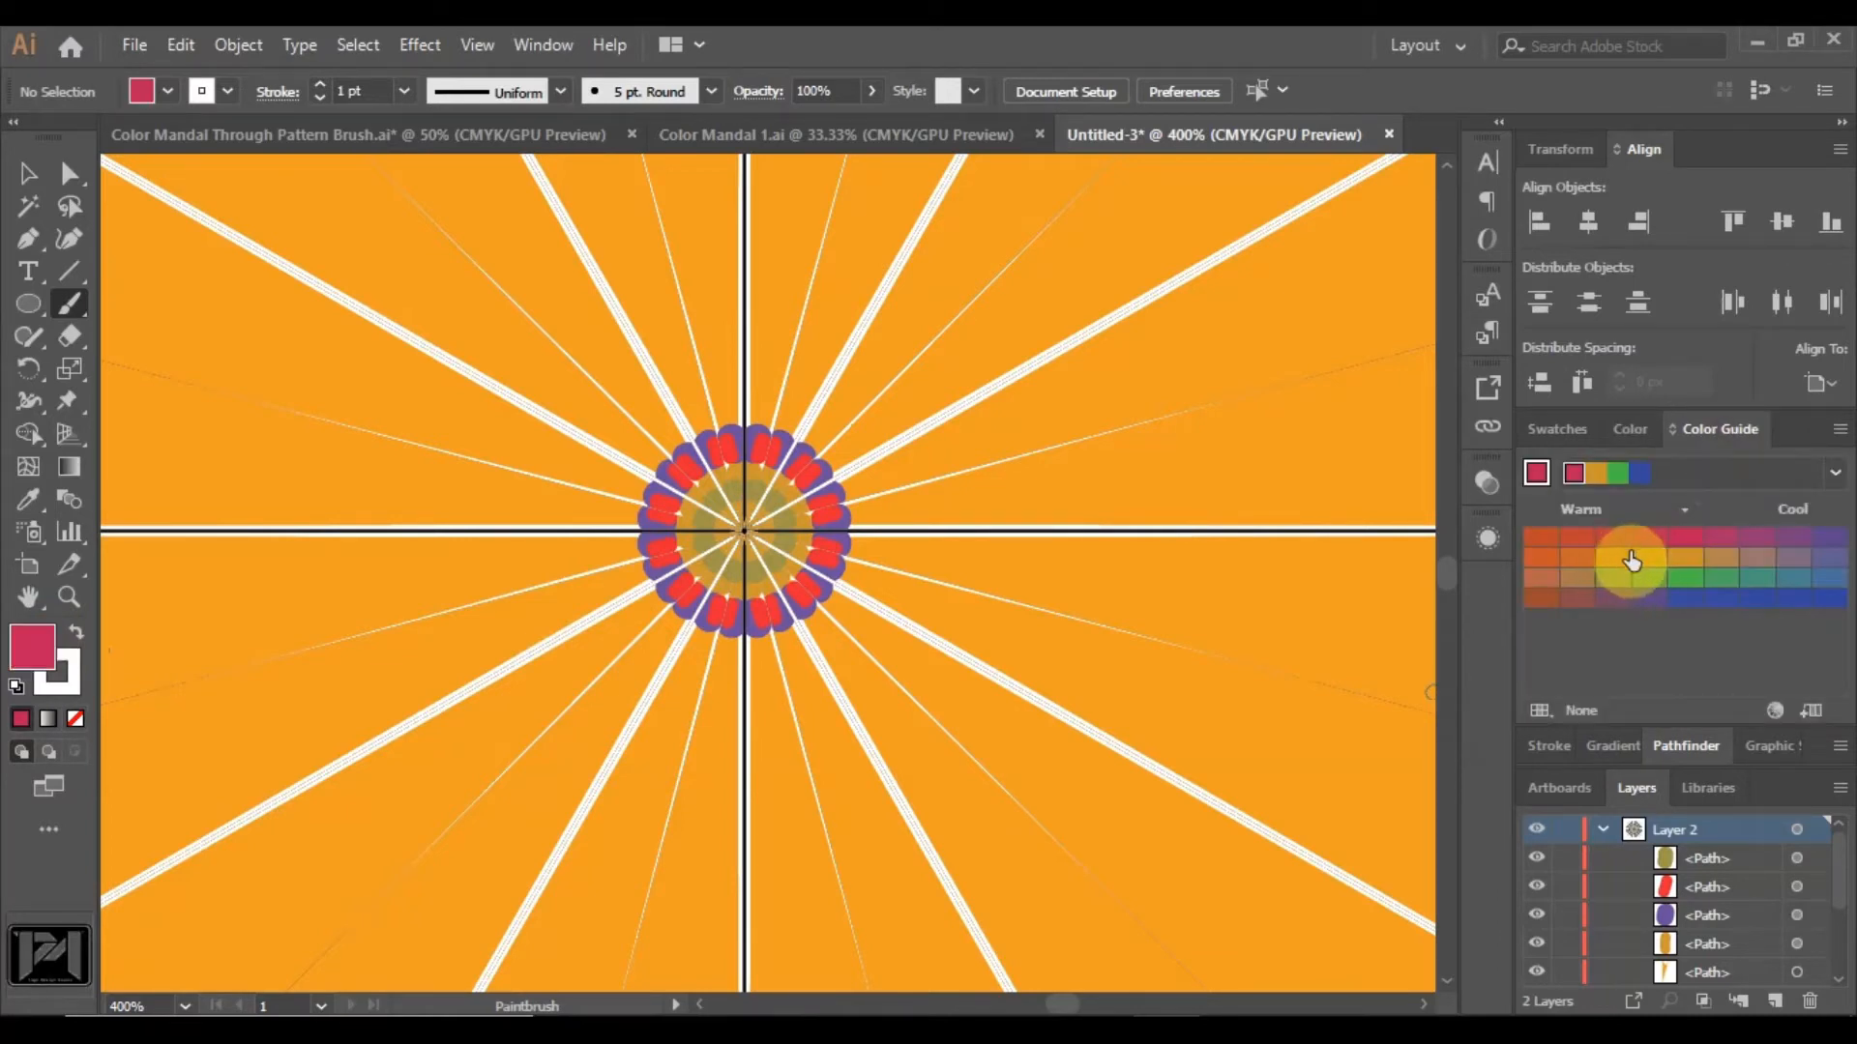
click(1632, 429)
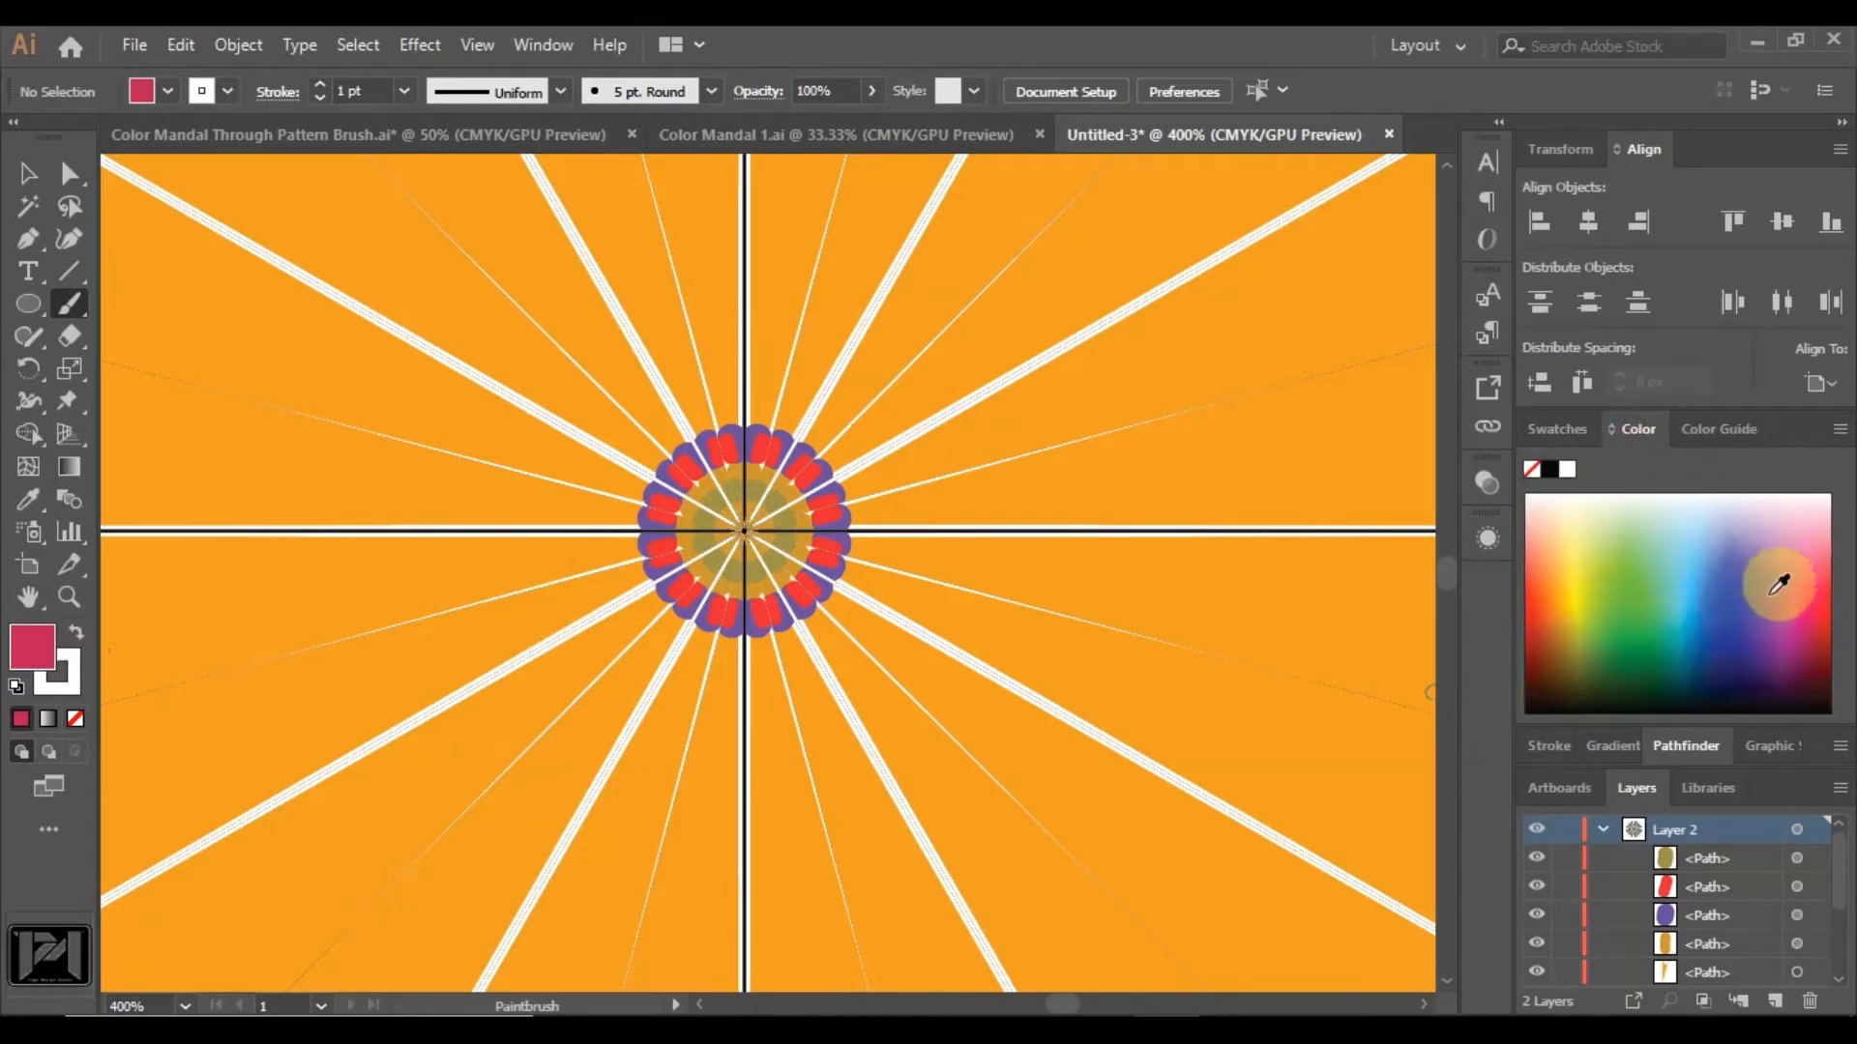
click(1824, 590)
click(1725, 431)
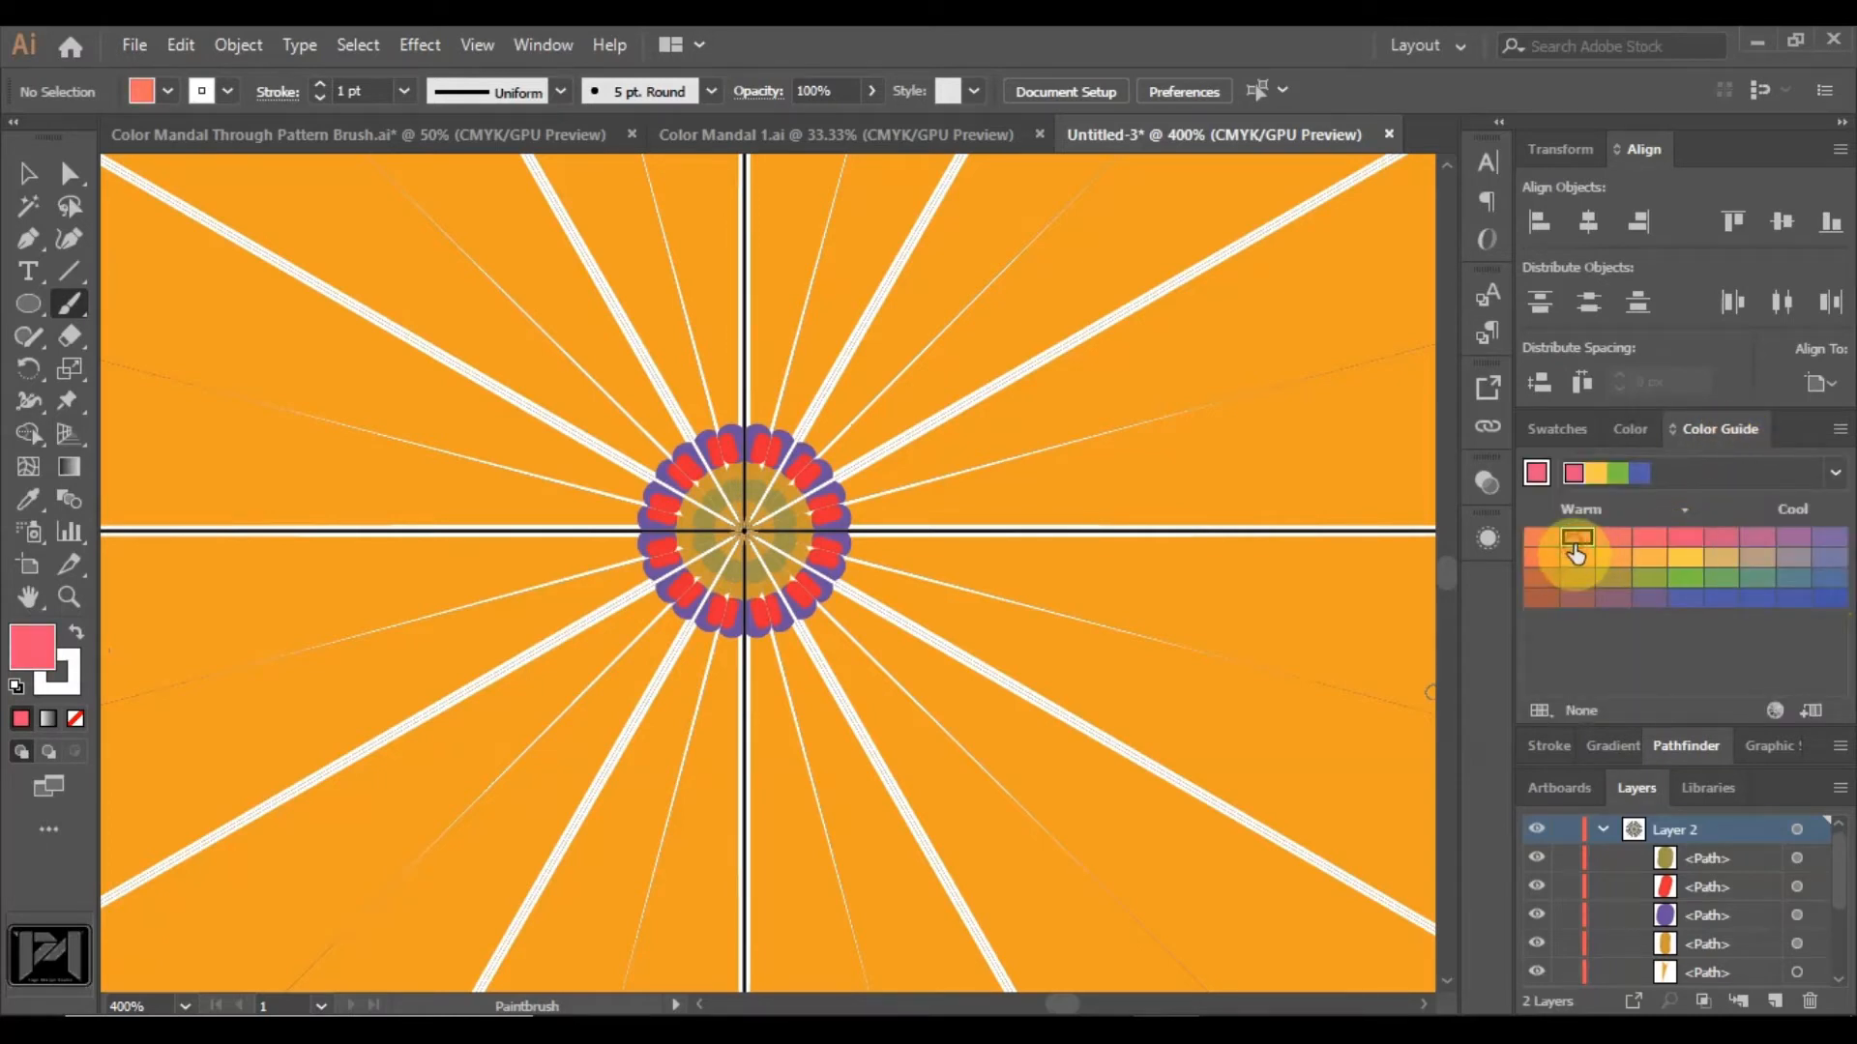
click(1577, 538)
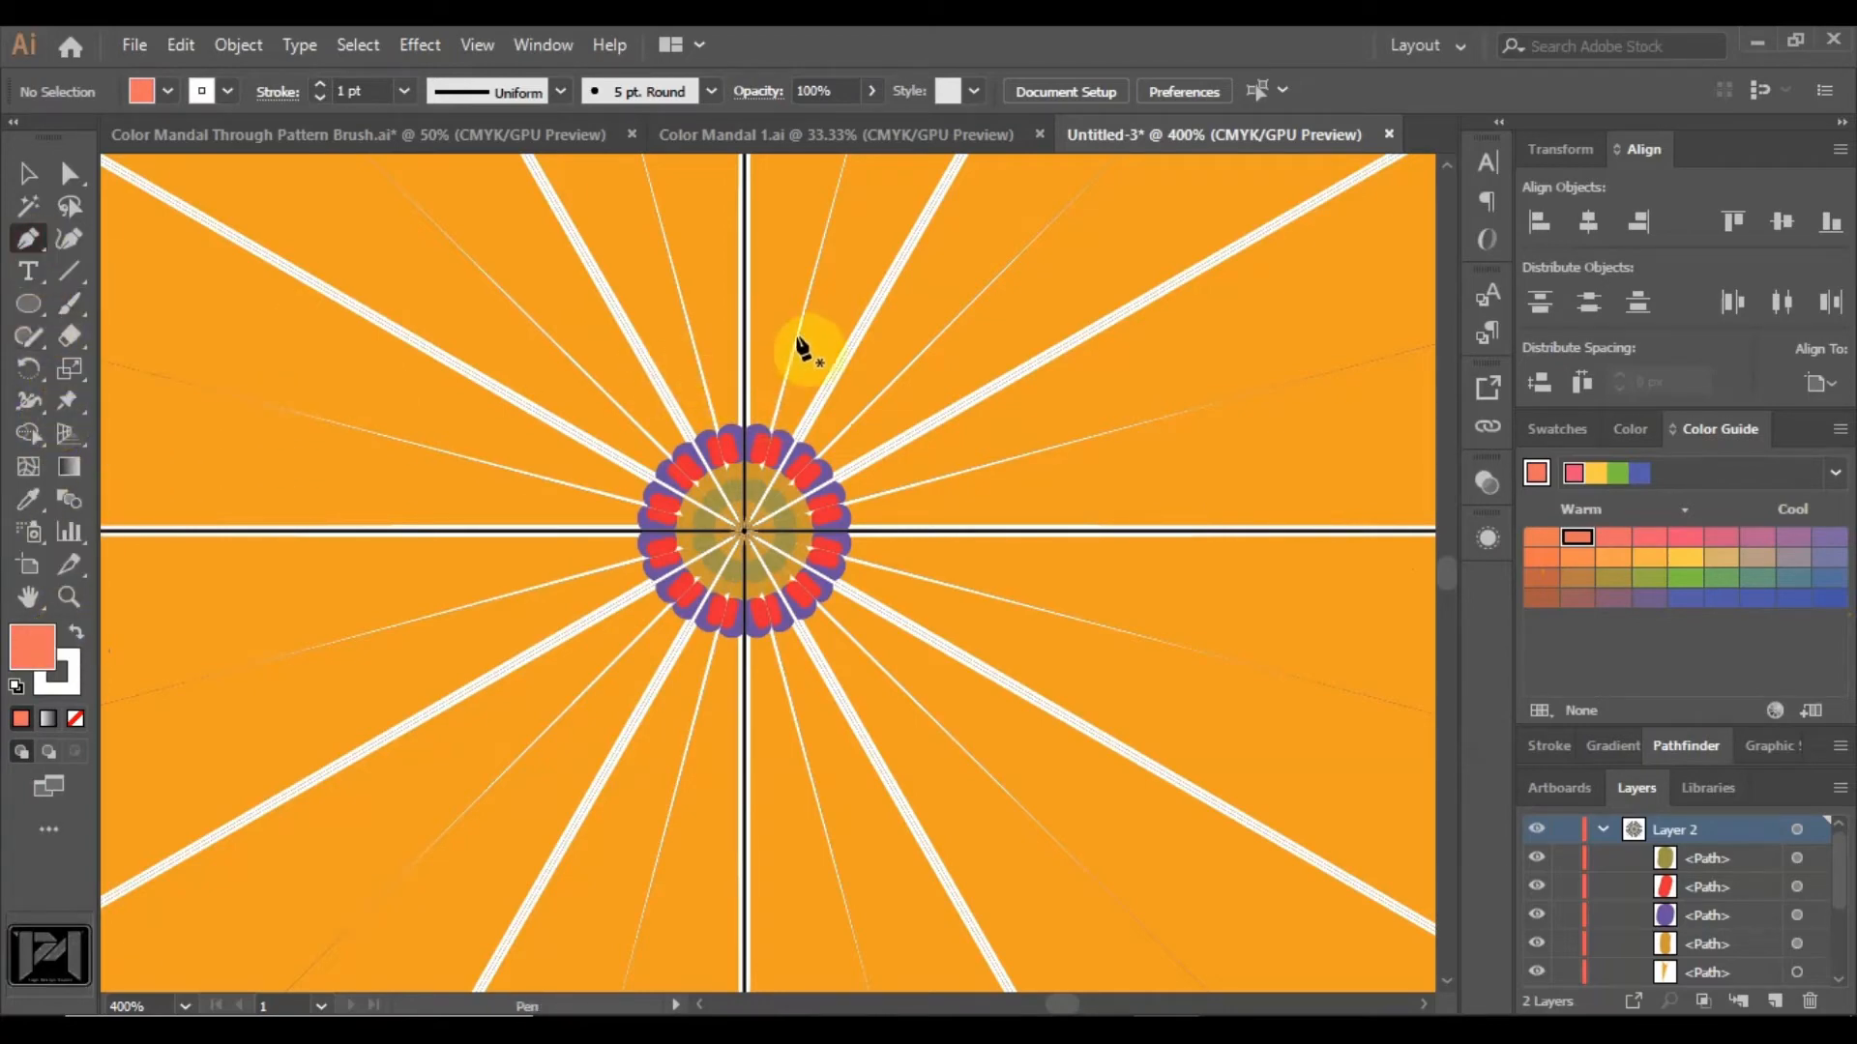
Draw half a teardrop petal with the Pen tool beside the vertical line, just outside the purple ring, with its pointed tip facing outward.
scroll(803, 345, up, 2)
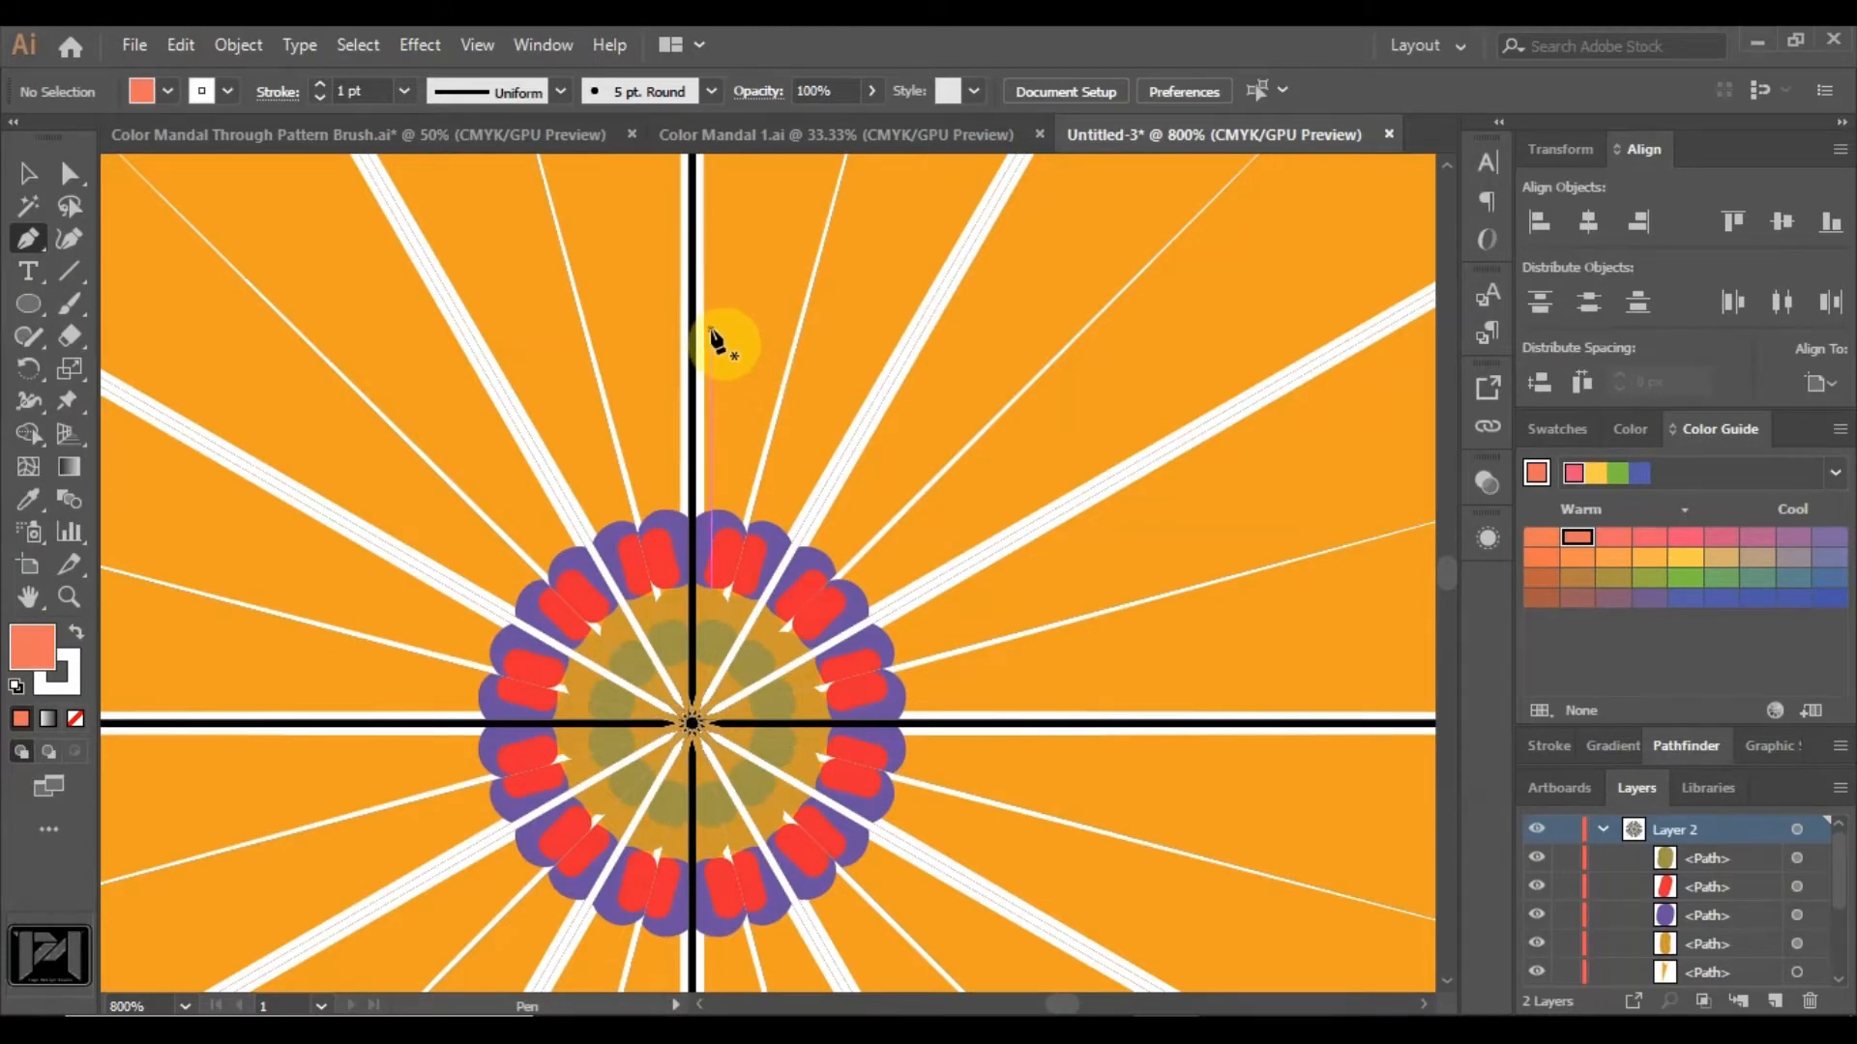
click(709, 270)
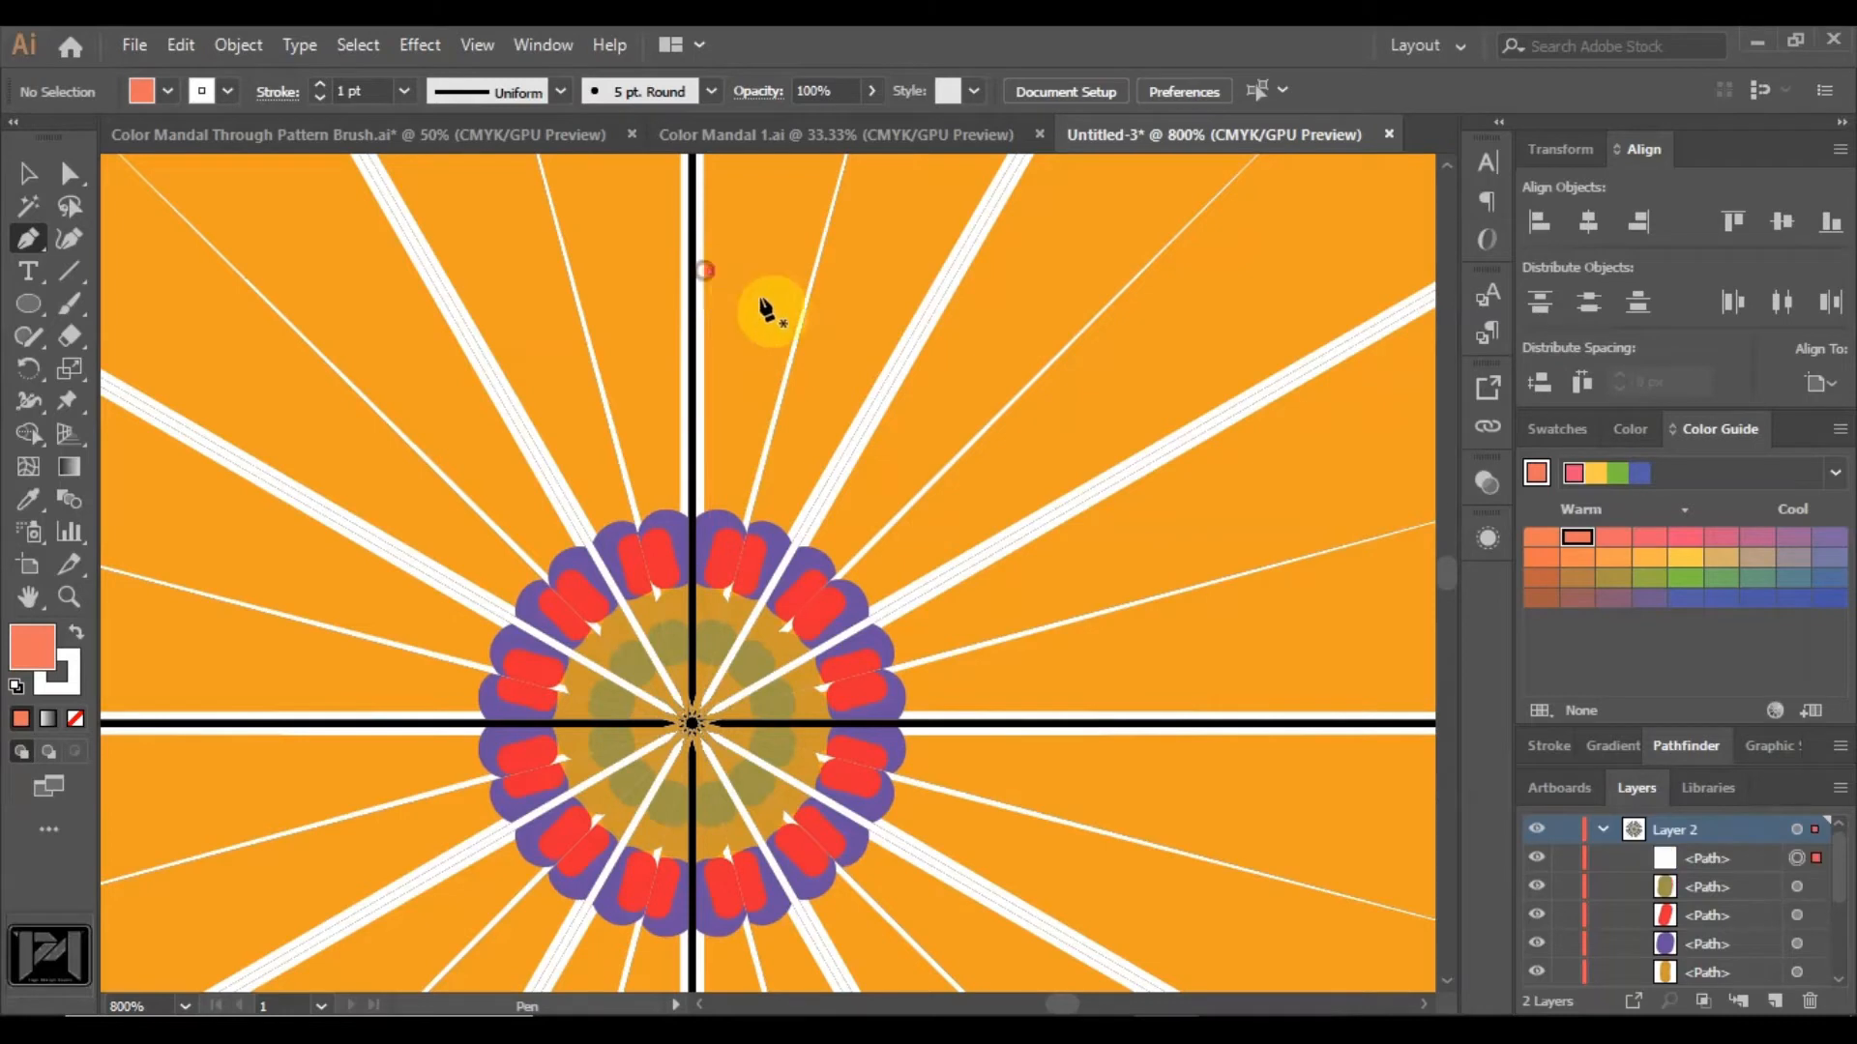
drag(700, 475, 674, 481)
drag(646, 542, 583, 522)
click(694, 470)
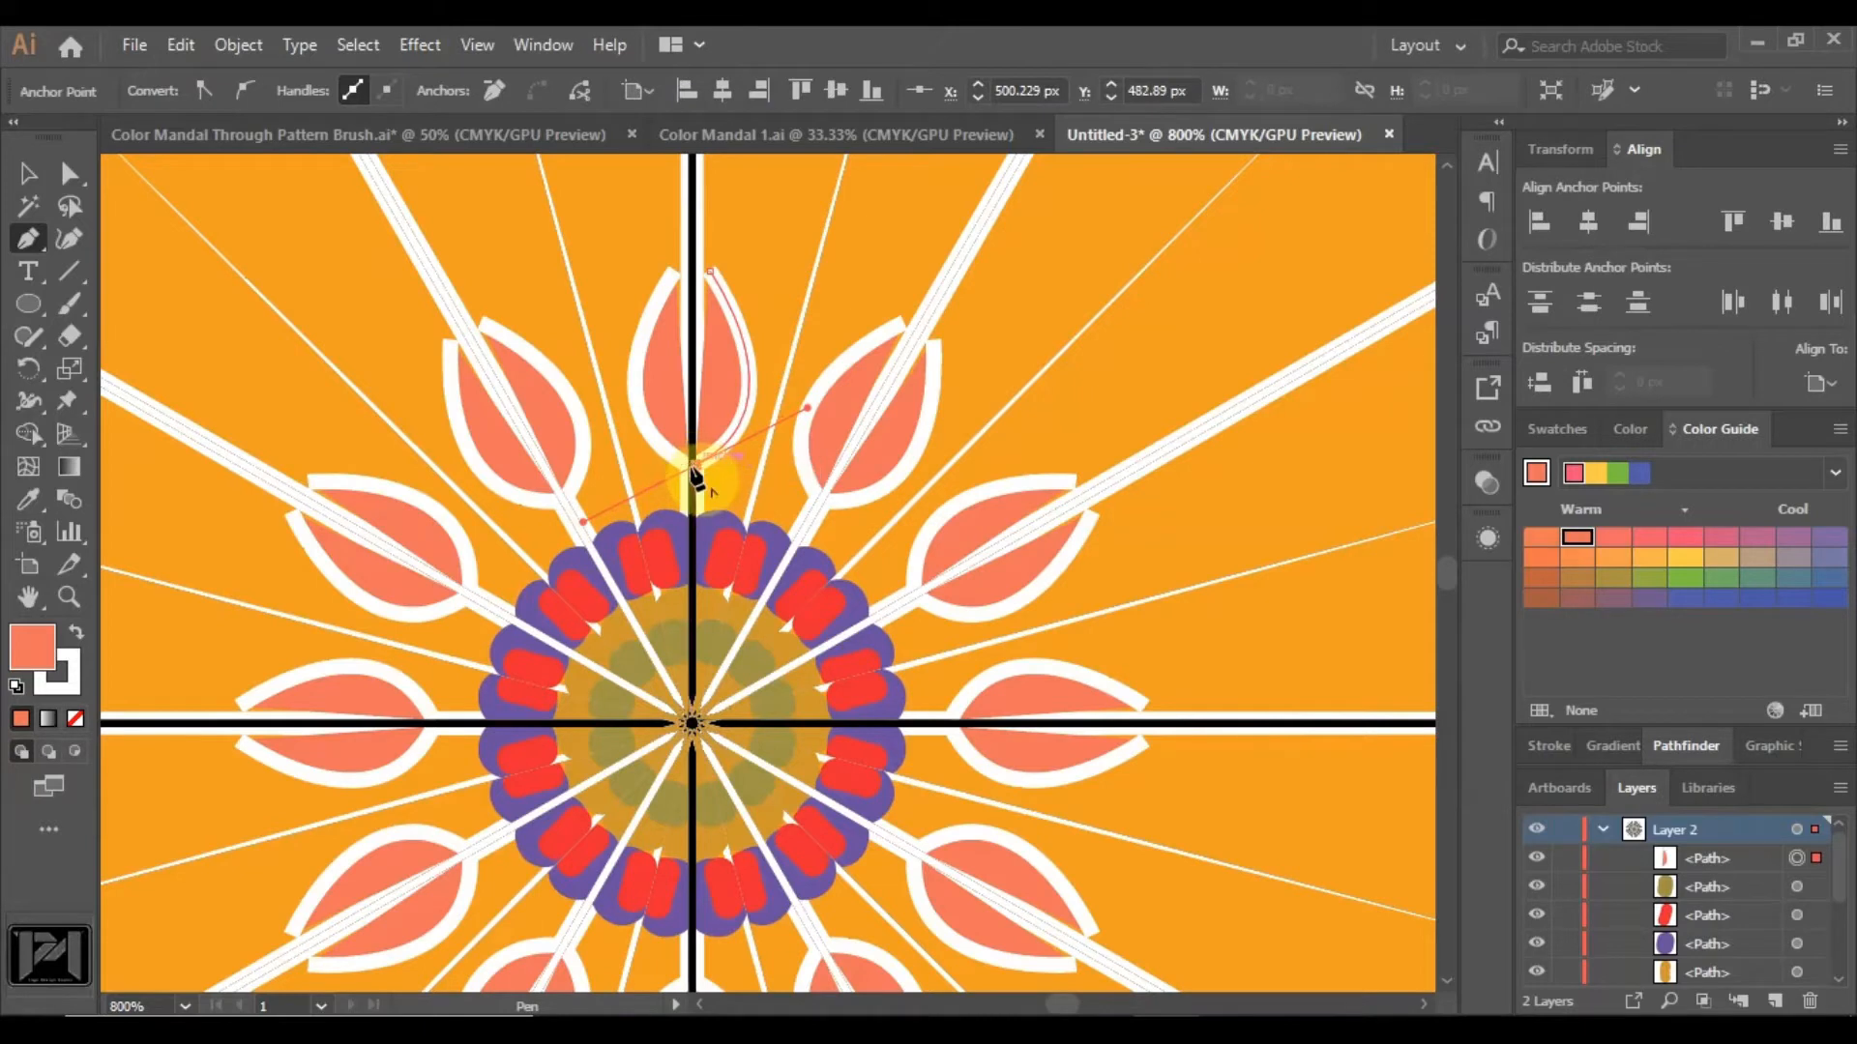
drag(693, 470, 725, 323)
scroll(763, 353, down, 2)
scroll(787, 279, up, 3)
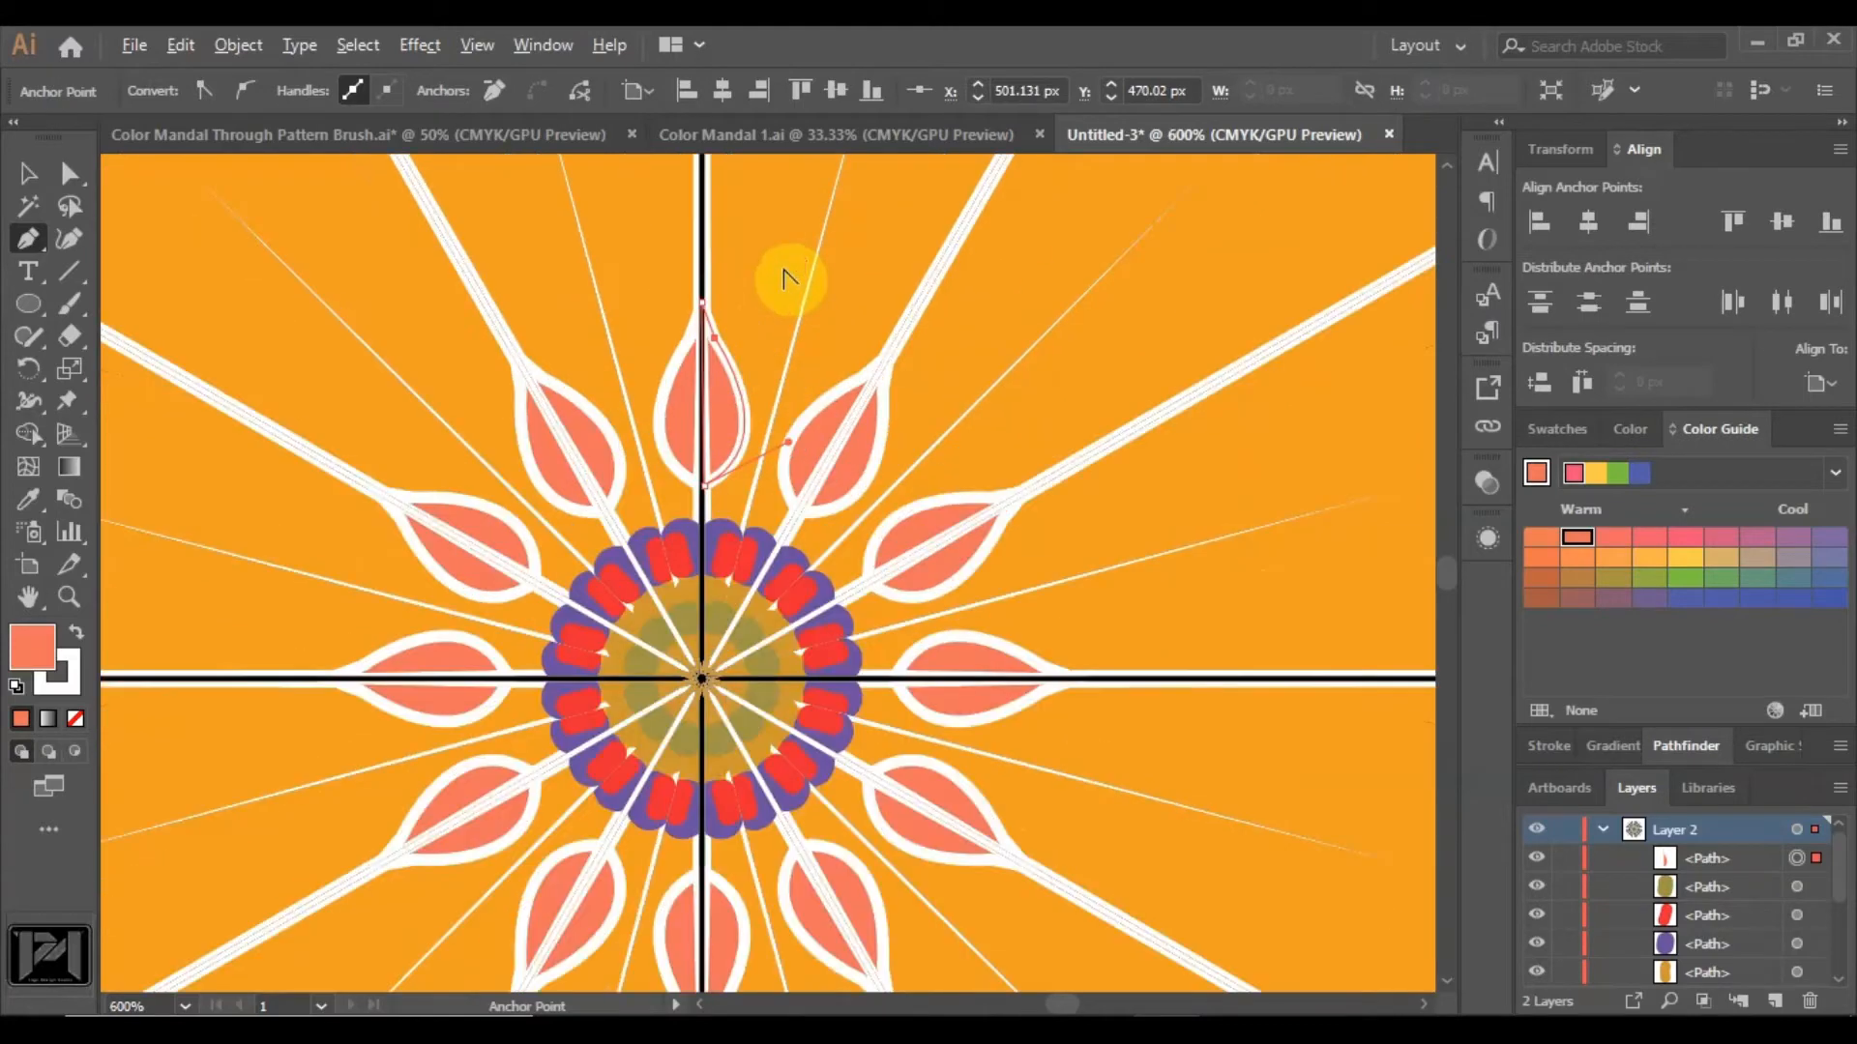
key(Escape)
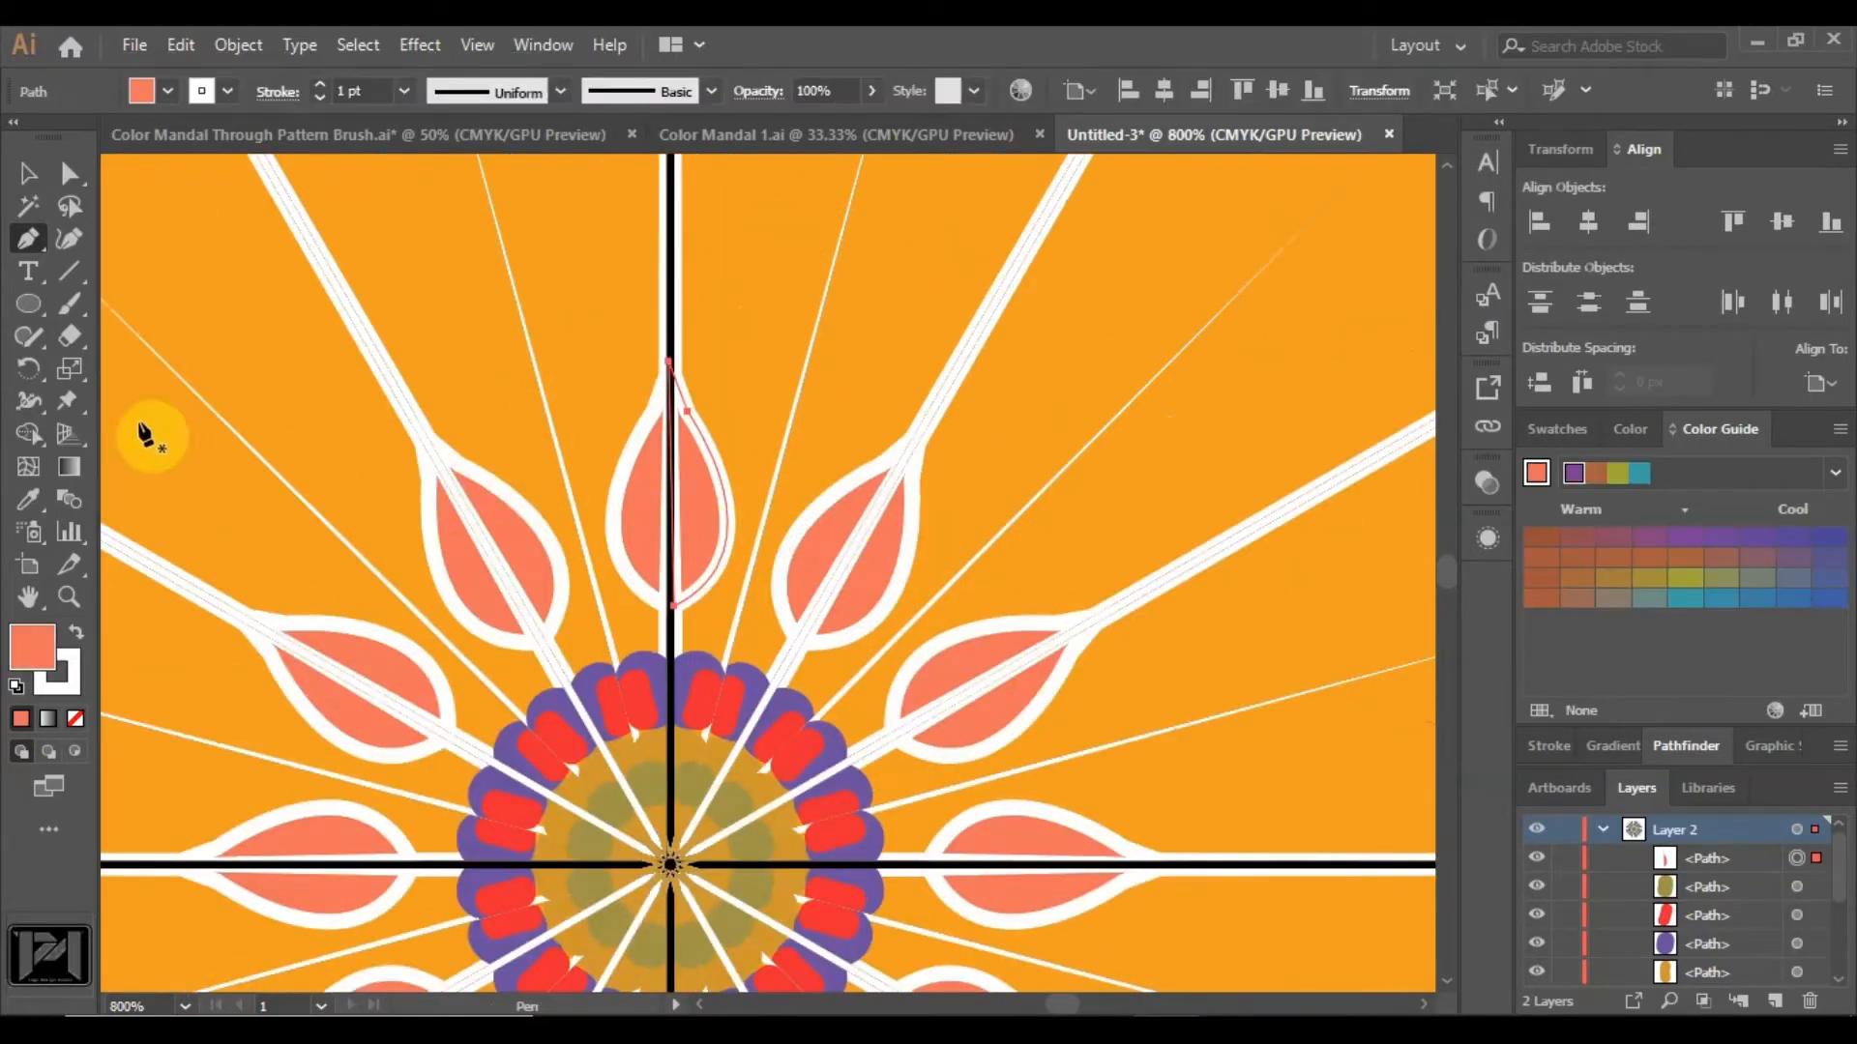
click(29, 176)
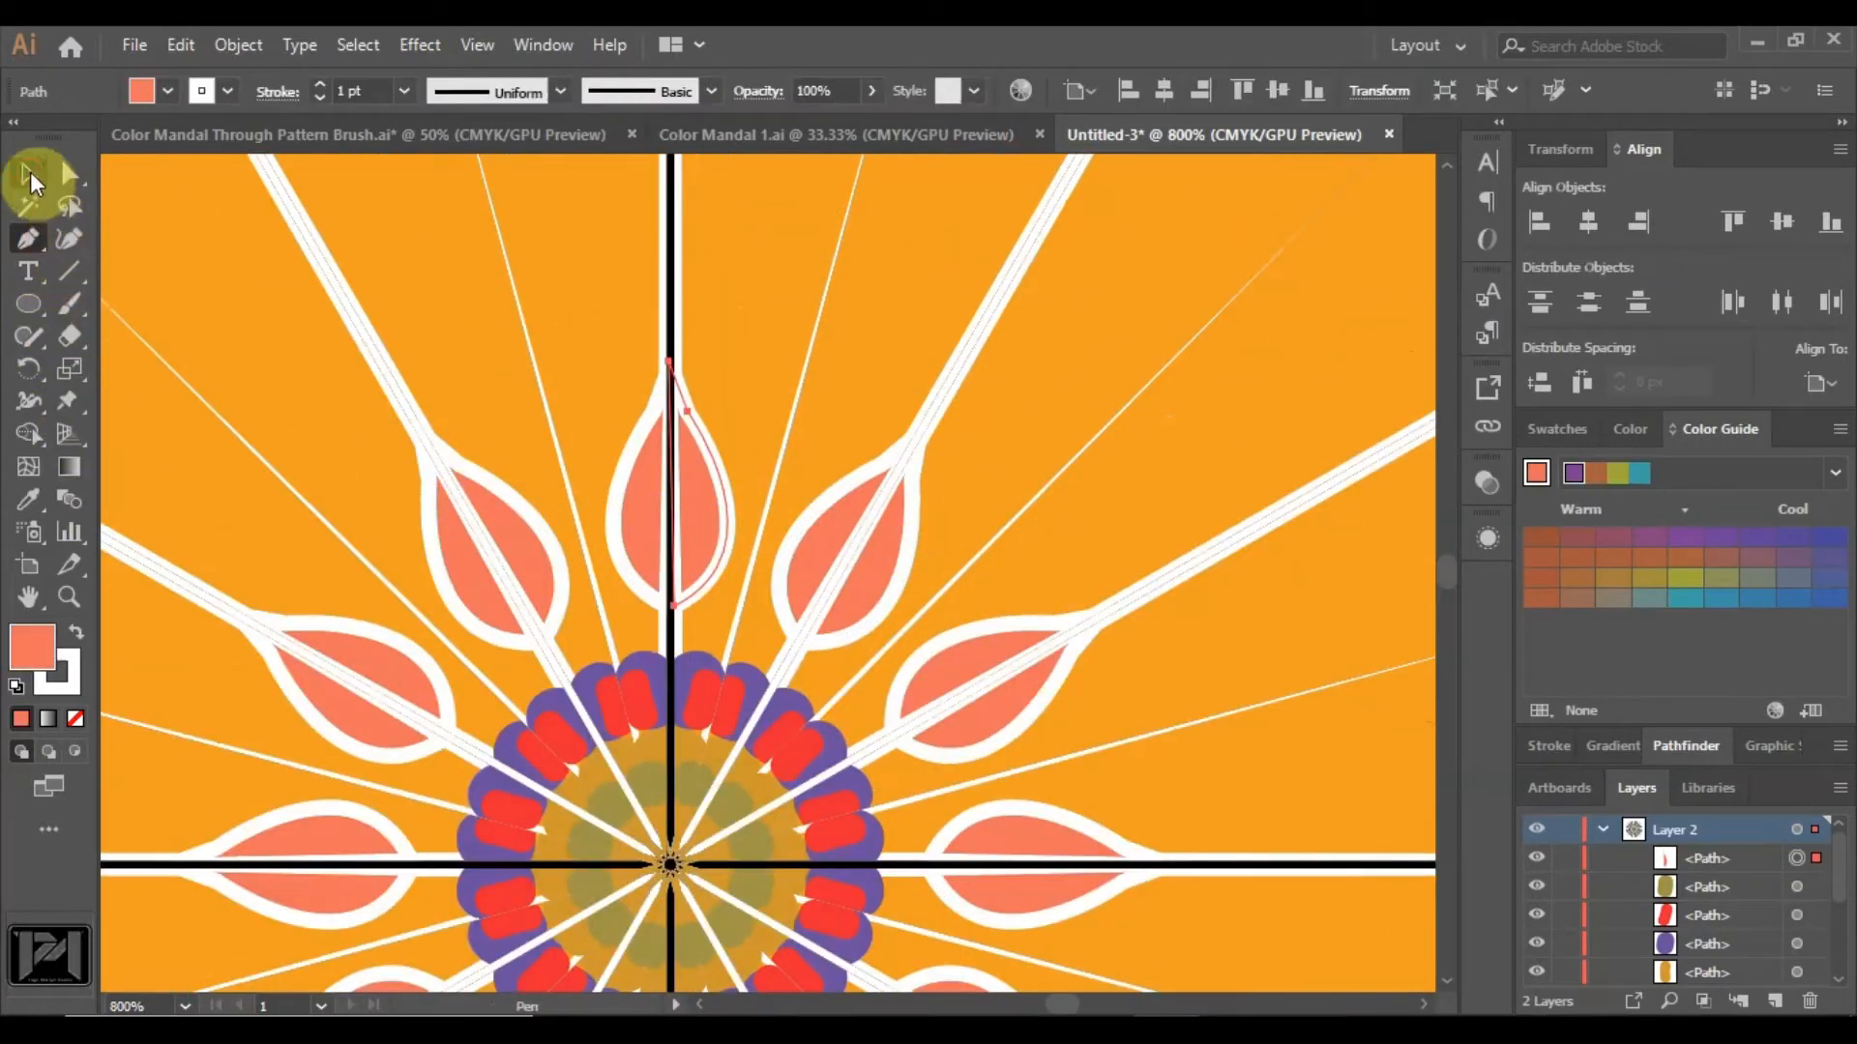
Set the fill to blue-violet and draw half a blunt-ended petal with the Pen tool beside the vertical line, covering the salmon teardrop.
click(302, 290)
click(28, 238)
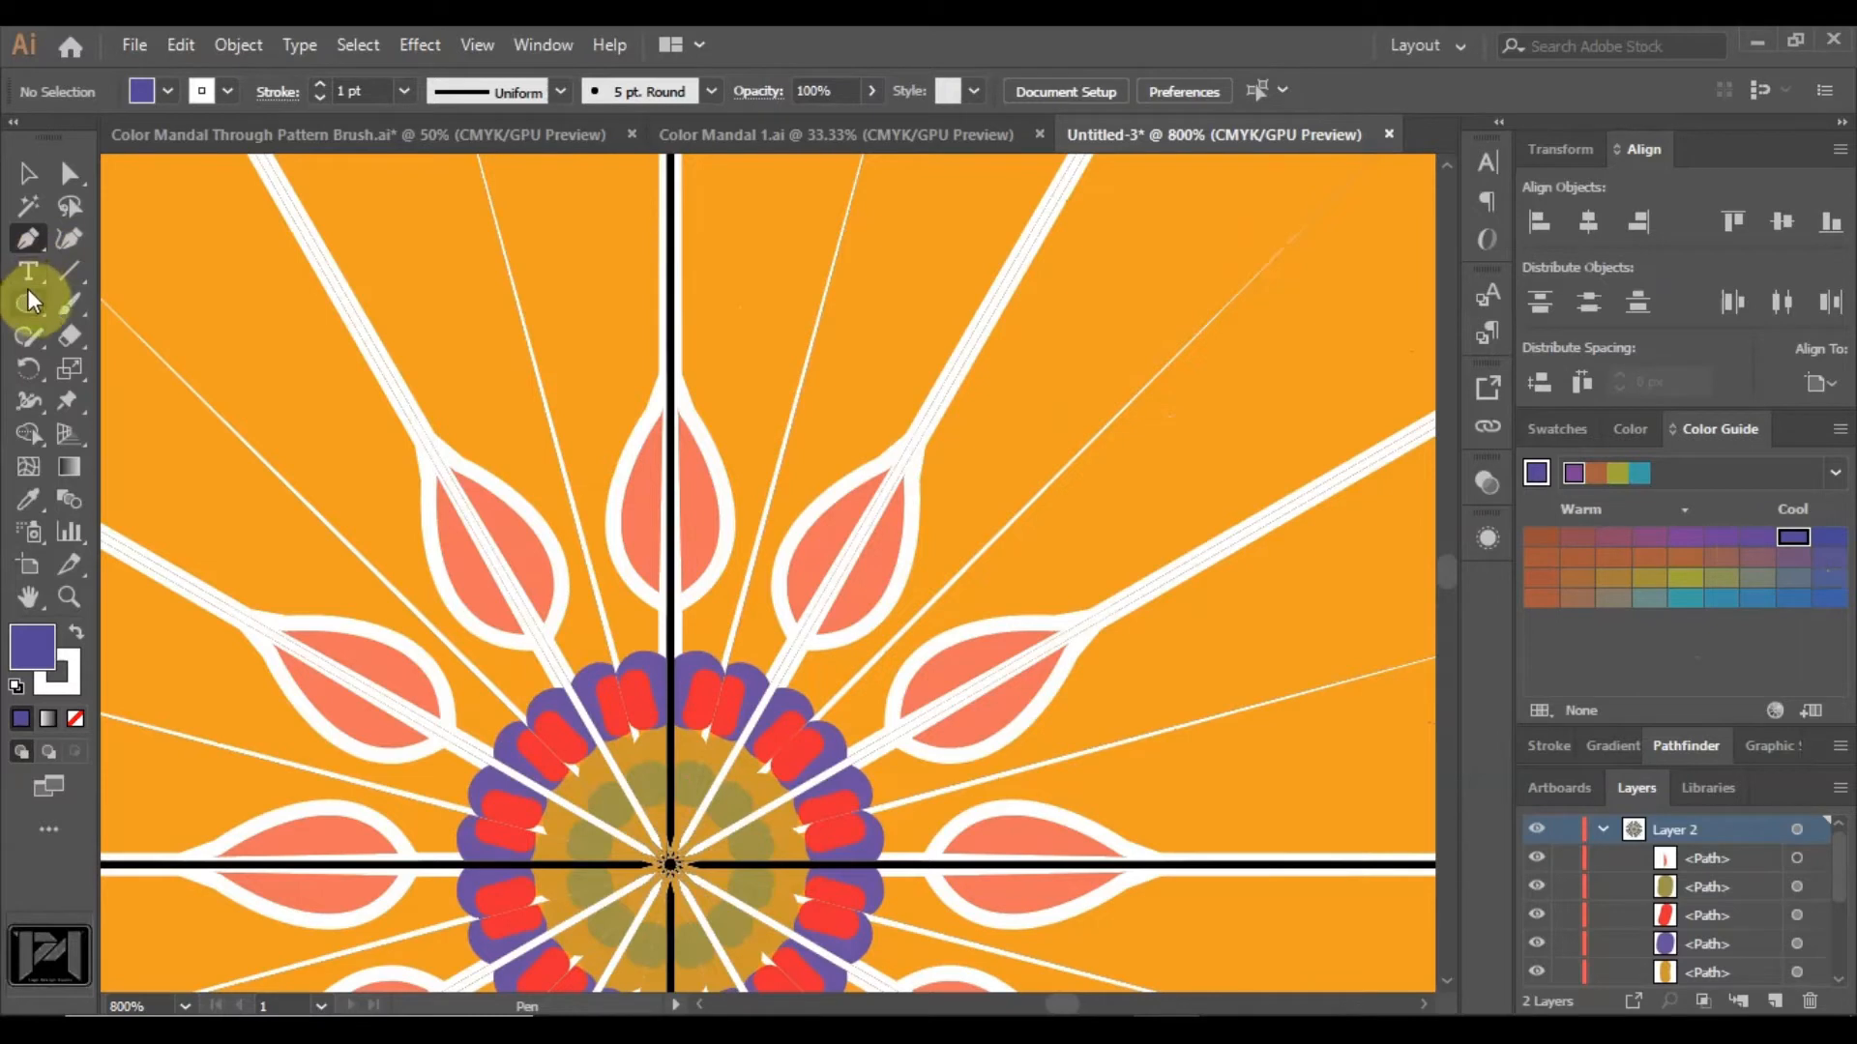
click(670, 313)
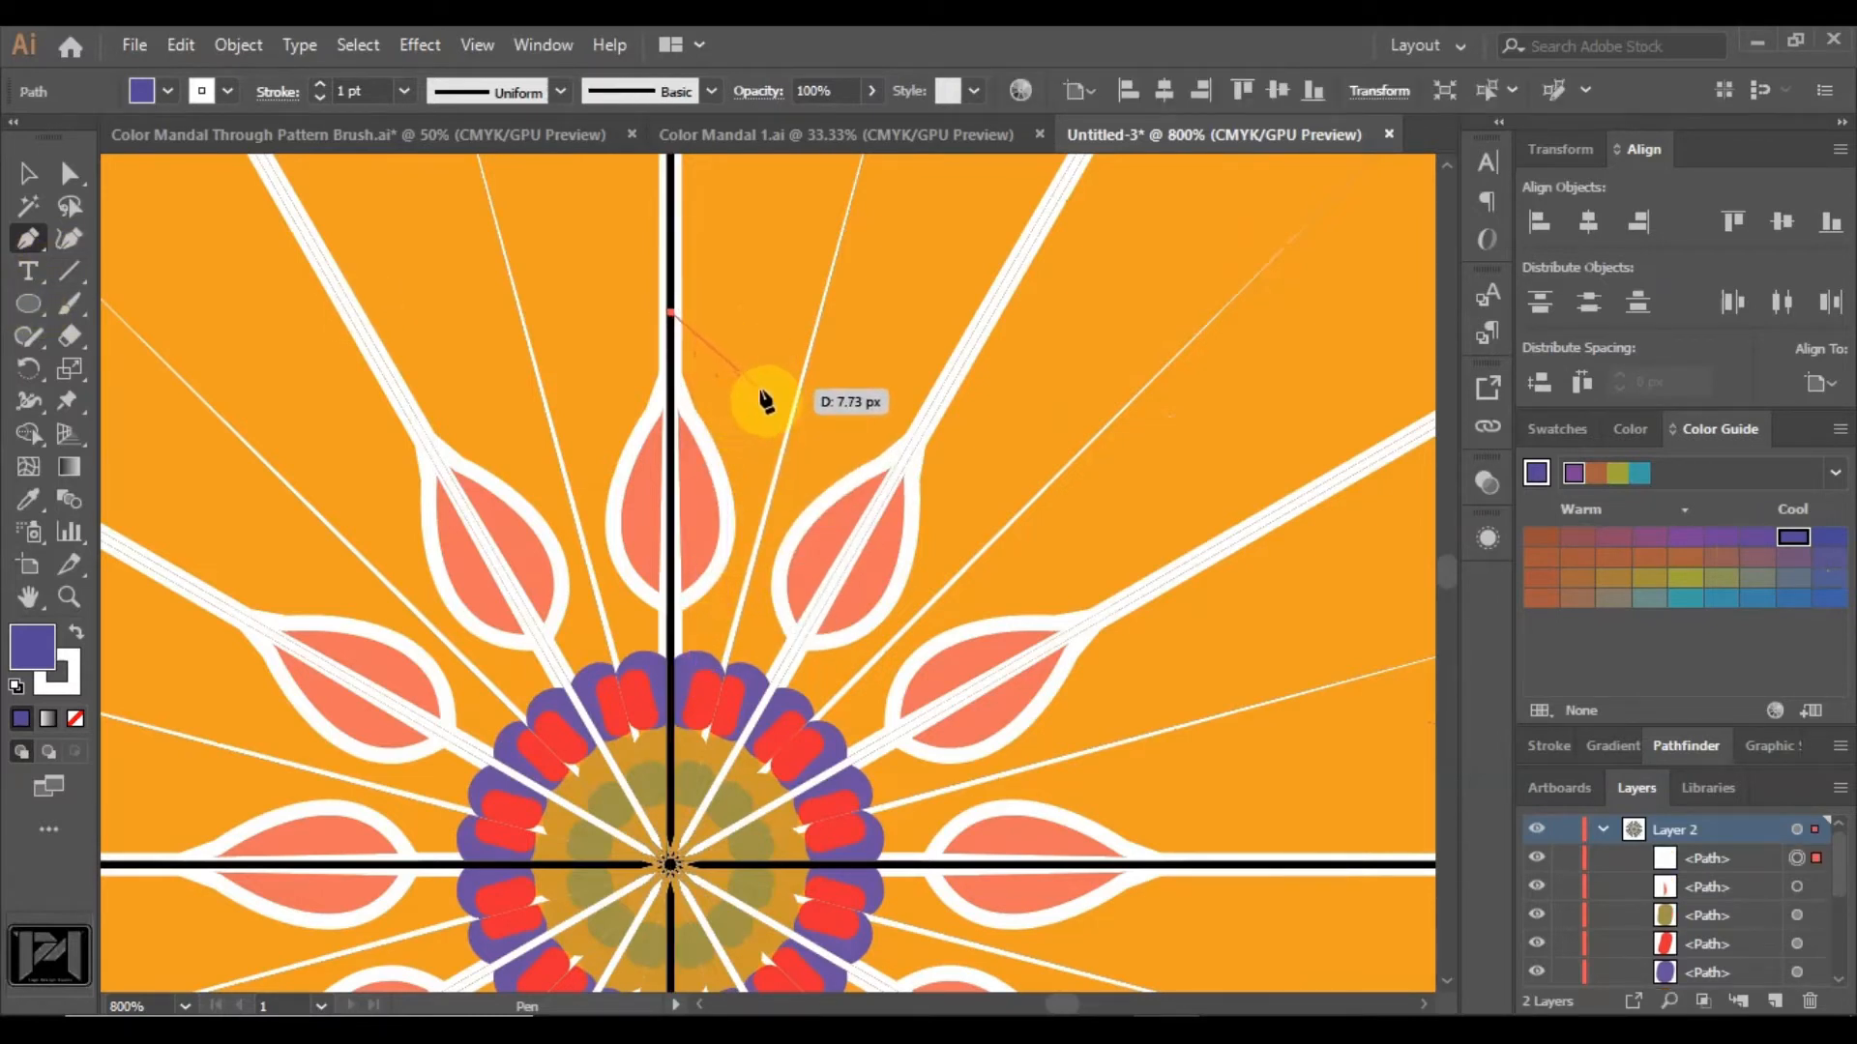
drag(762, 392, 680, 666)
click(676, 662)
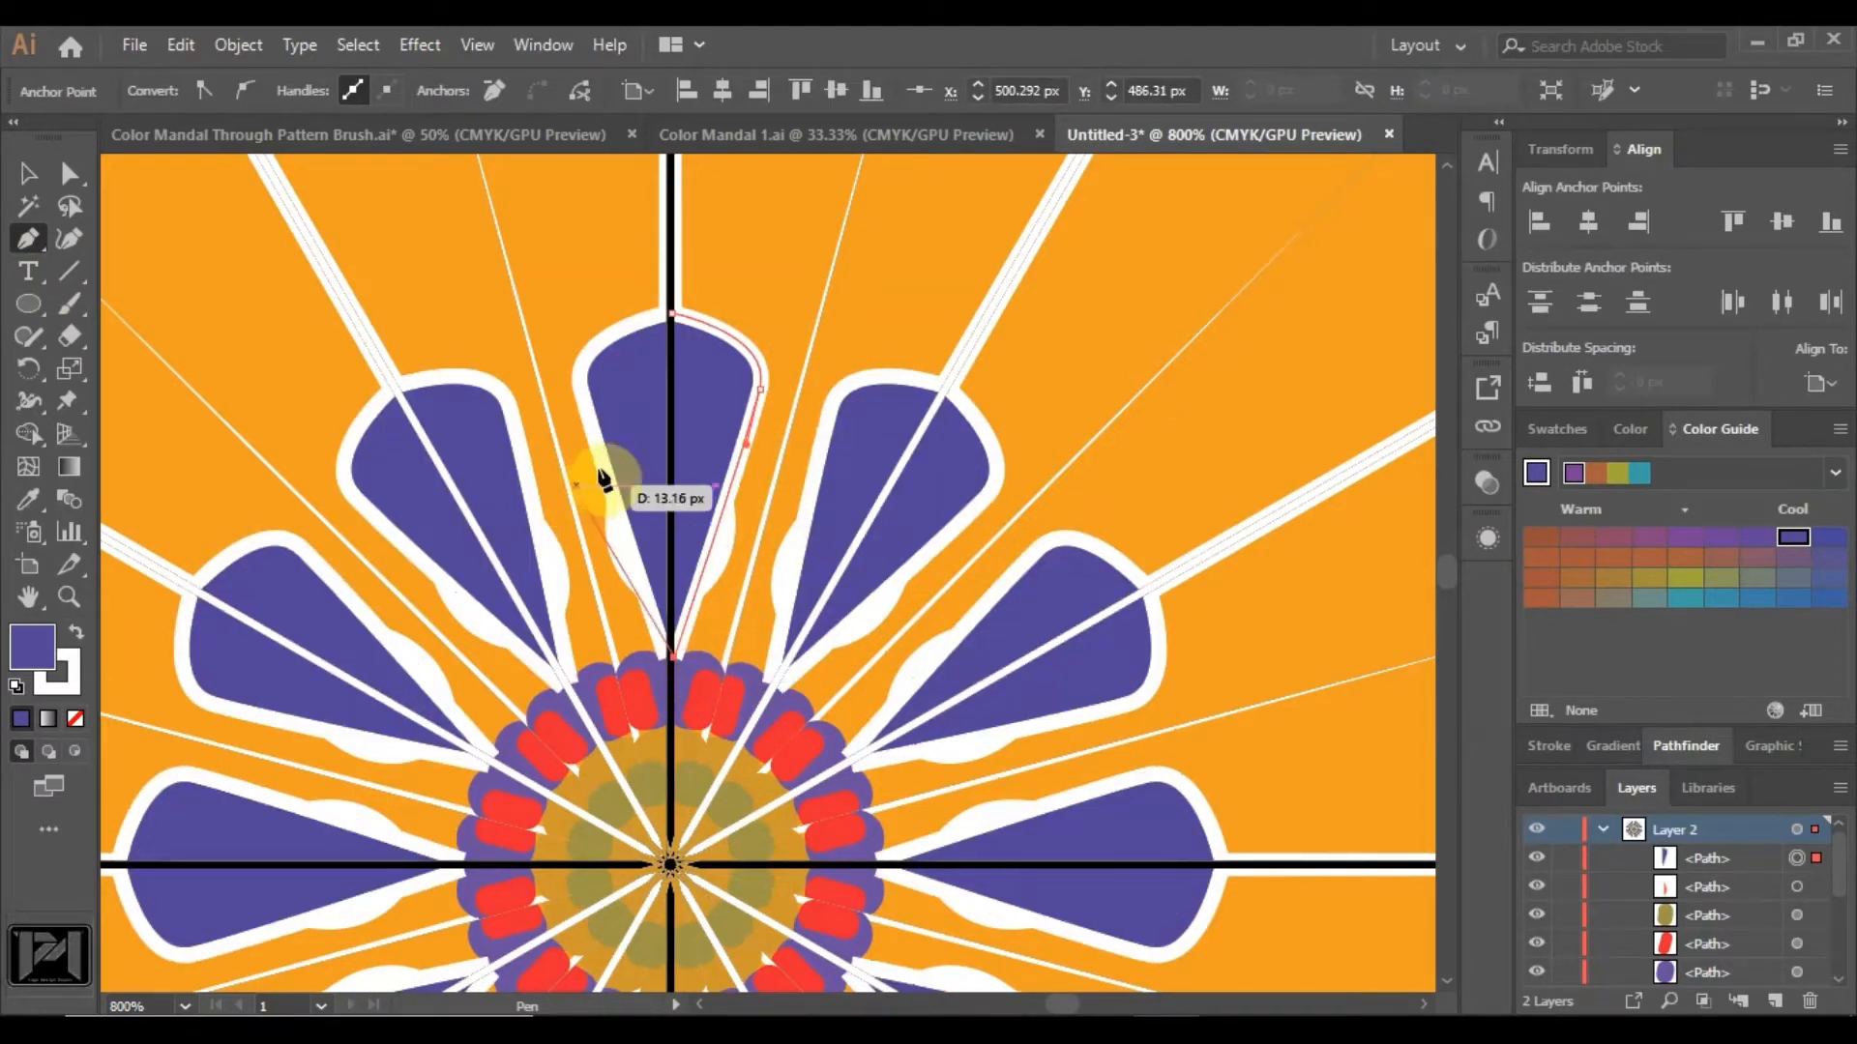
click(674, 315)
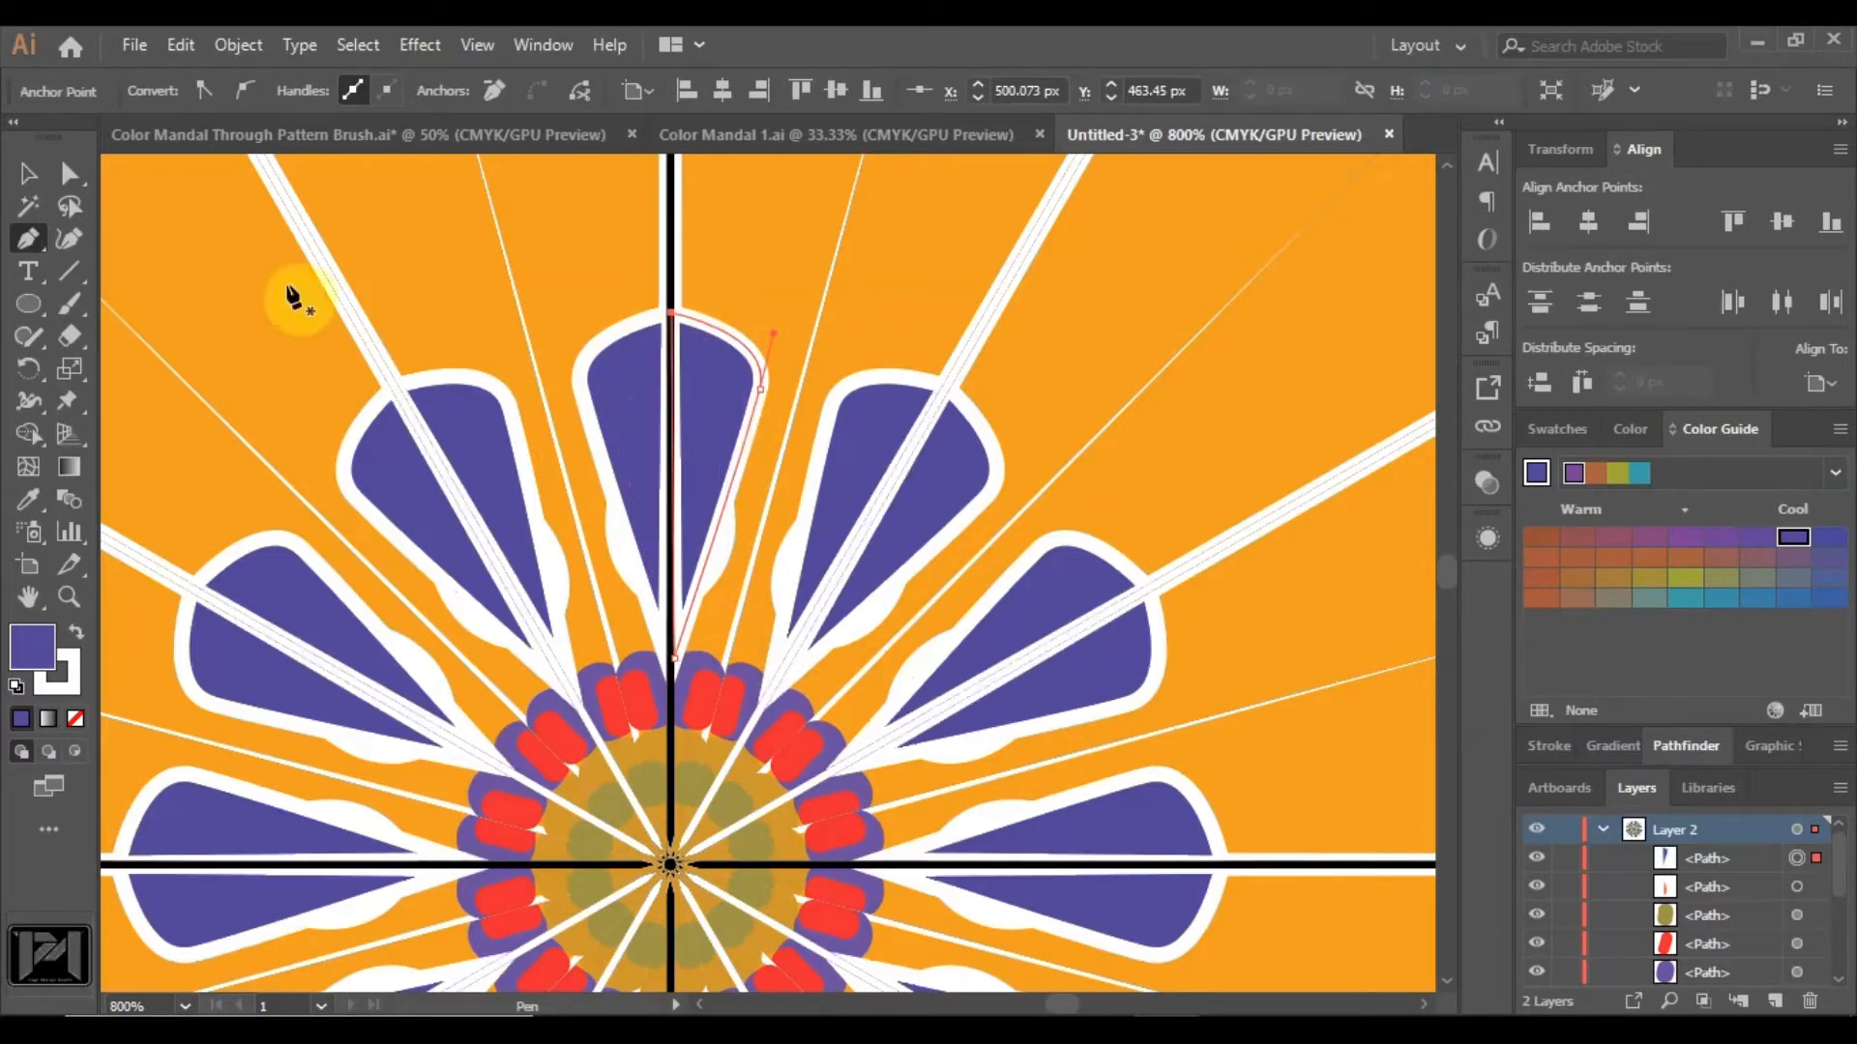
Send the blue-violet petal backward one level so it sits behind the salmon teardrop petal.
click(72, 174)
right_click(720, 414)
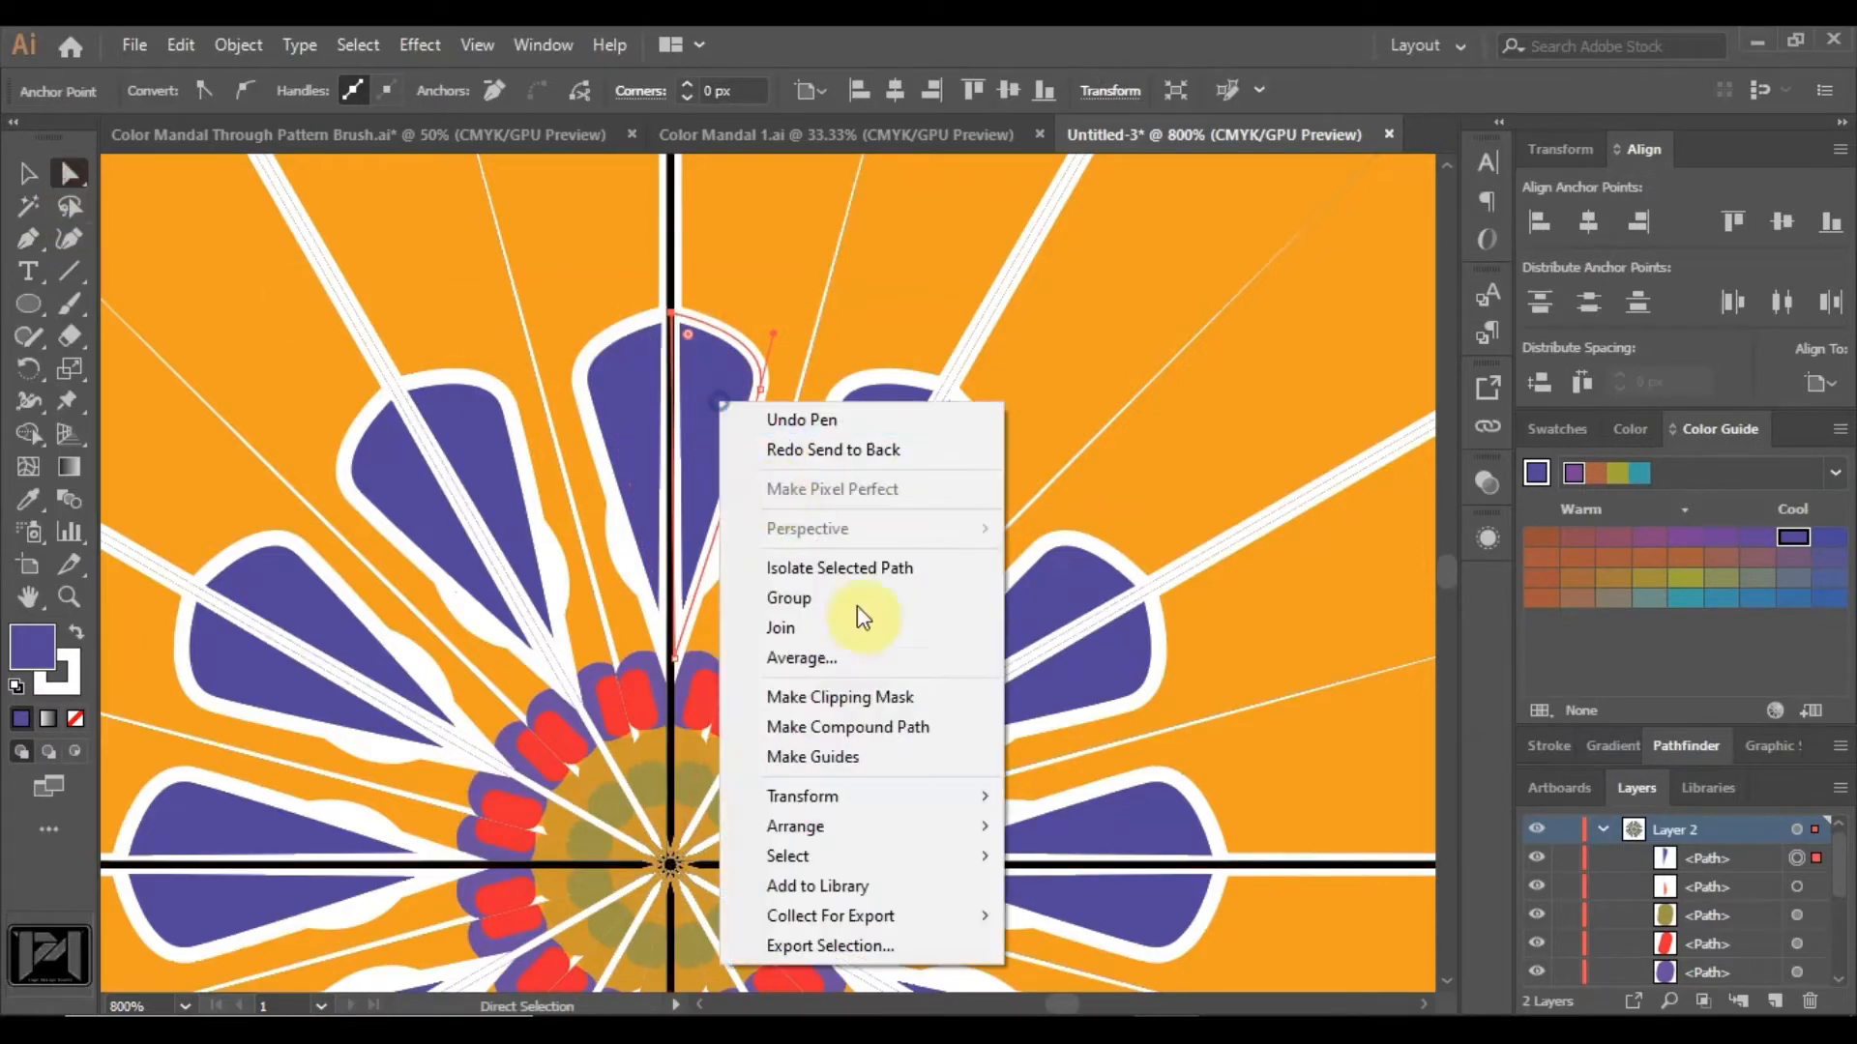
mouse_move(936, 825)
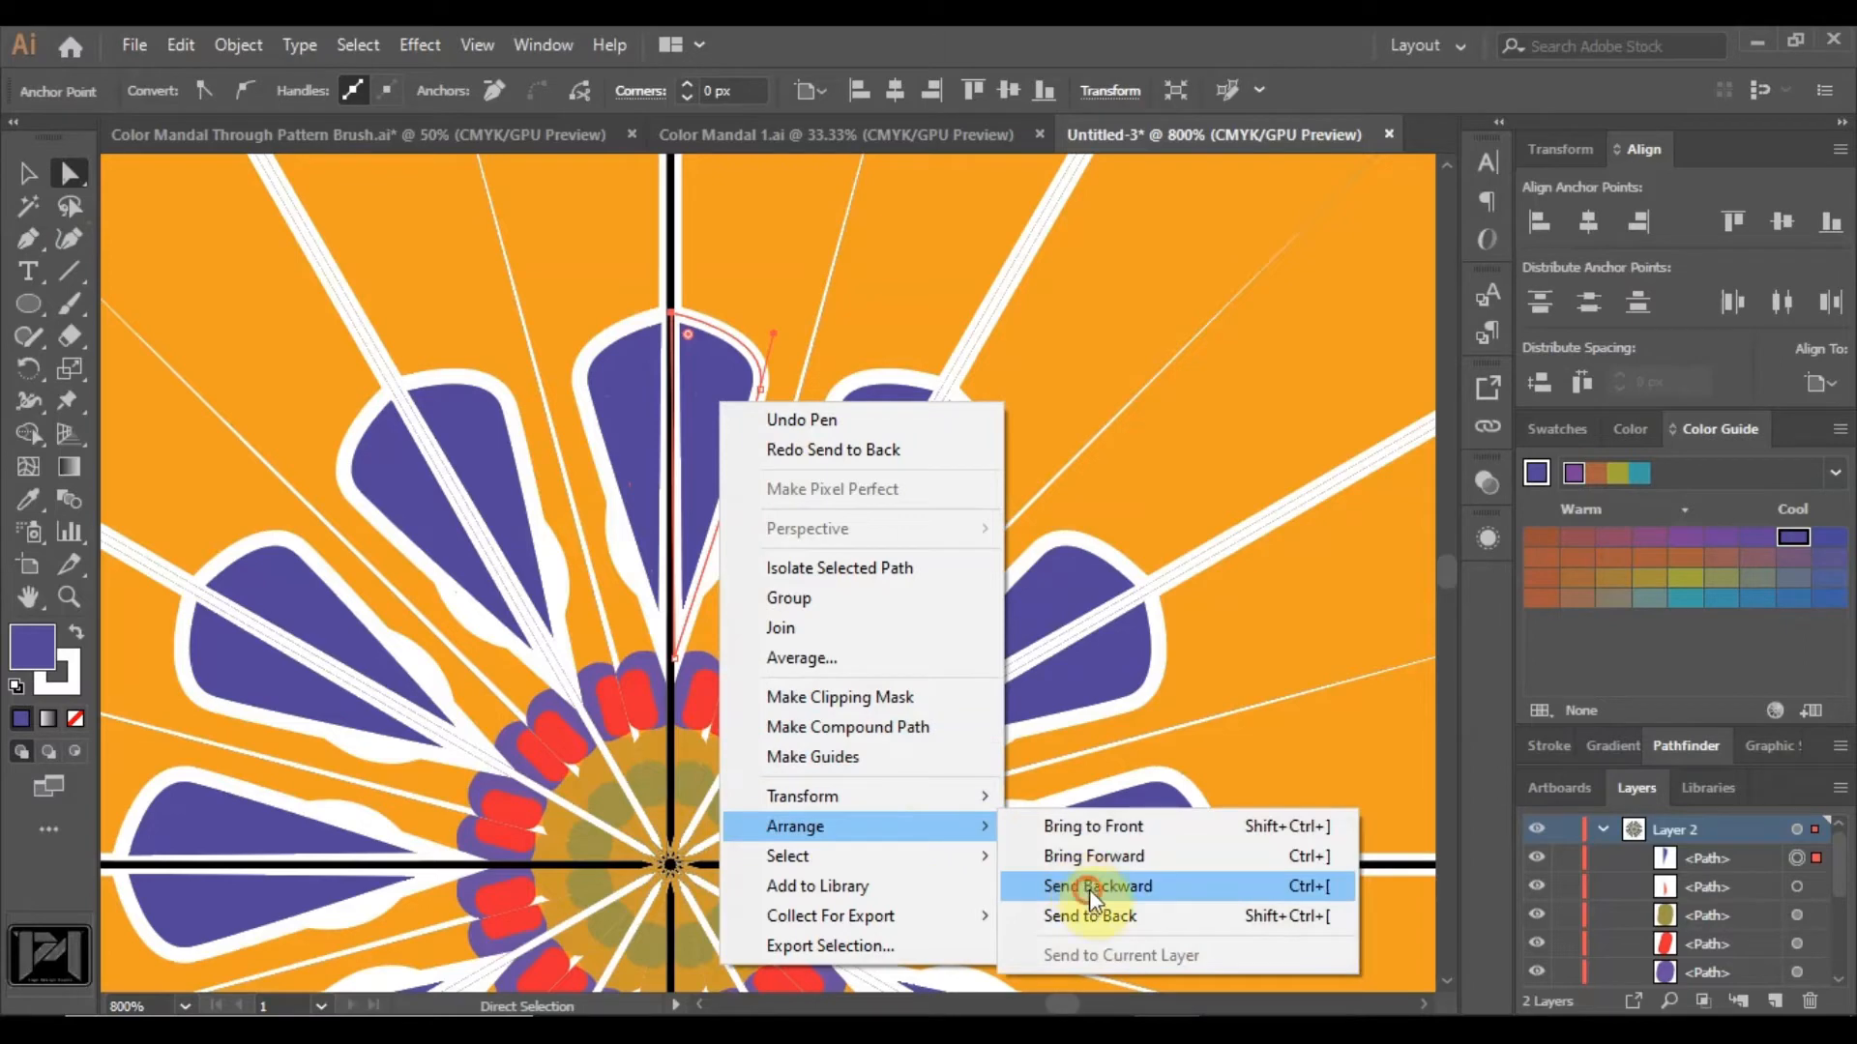
click(1089, 888)
scroll(779, 377, down, 5)
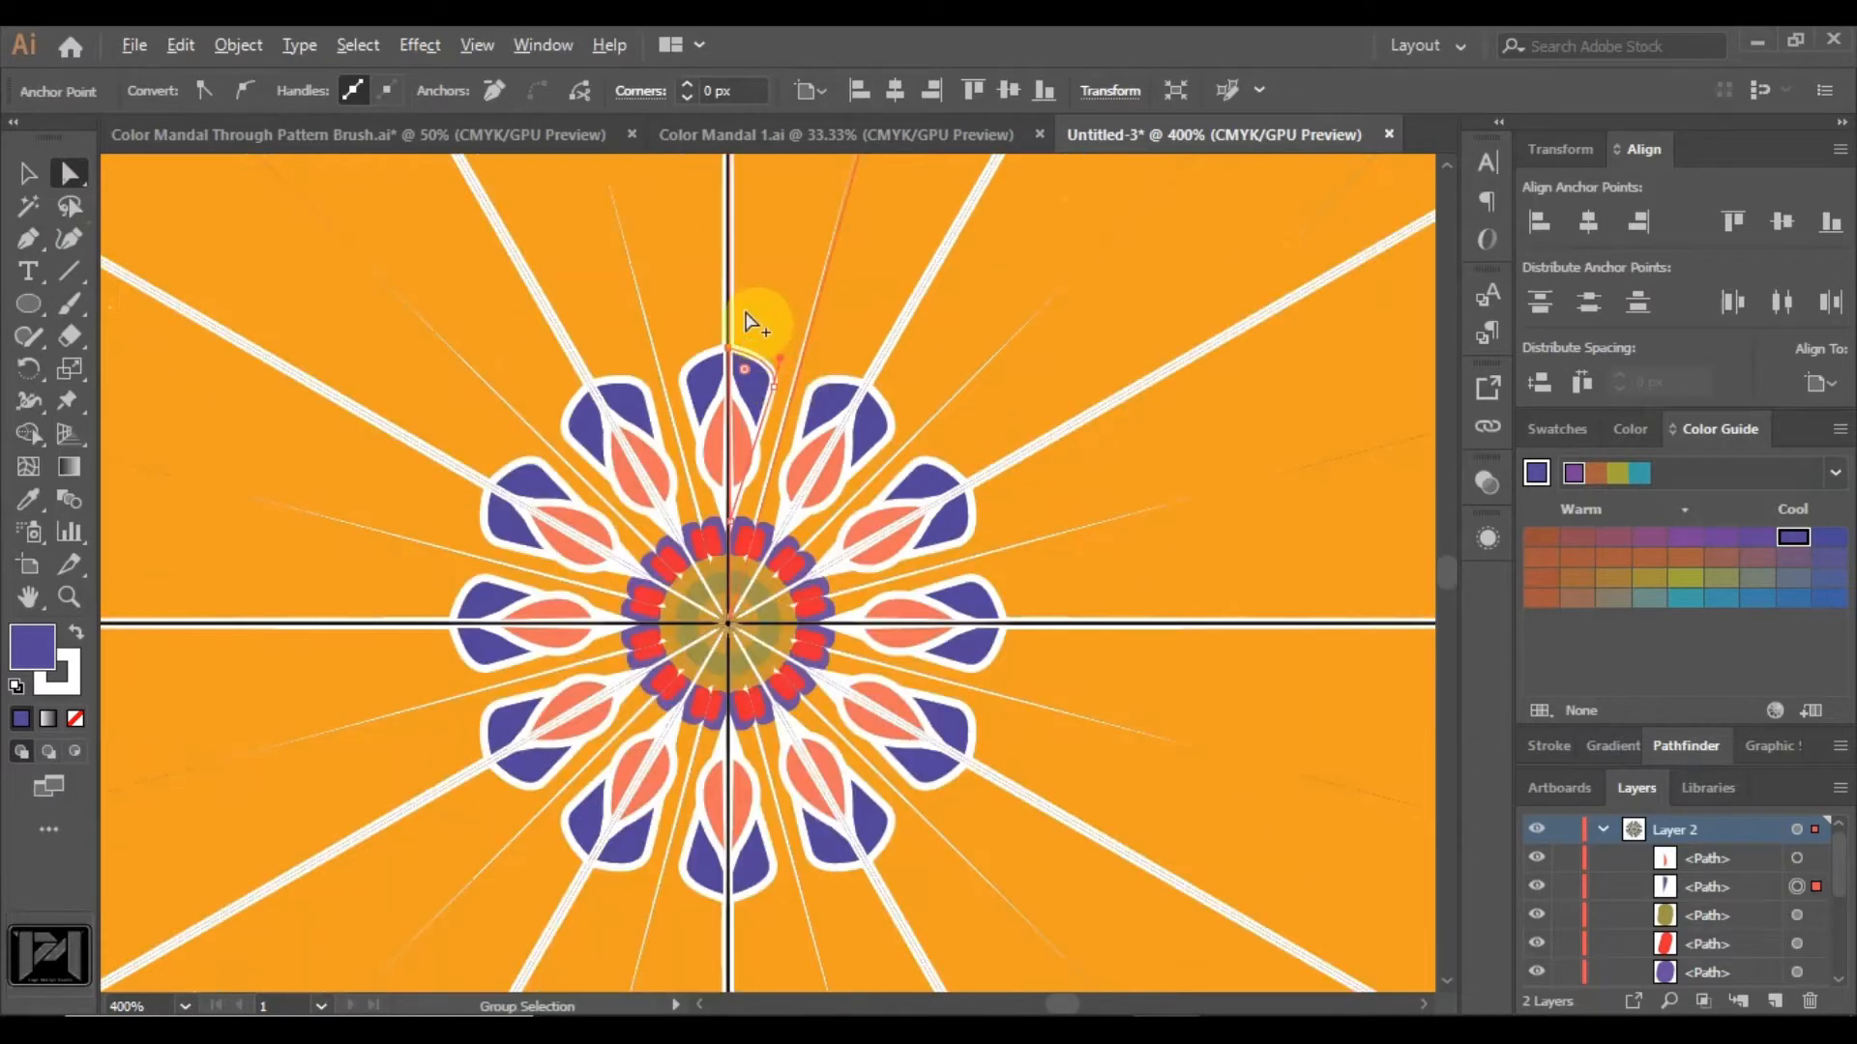
scroll(760, 315, up, 5)
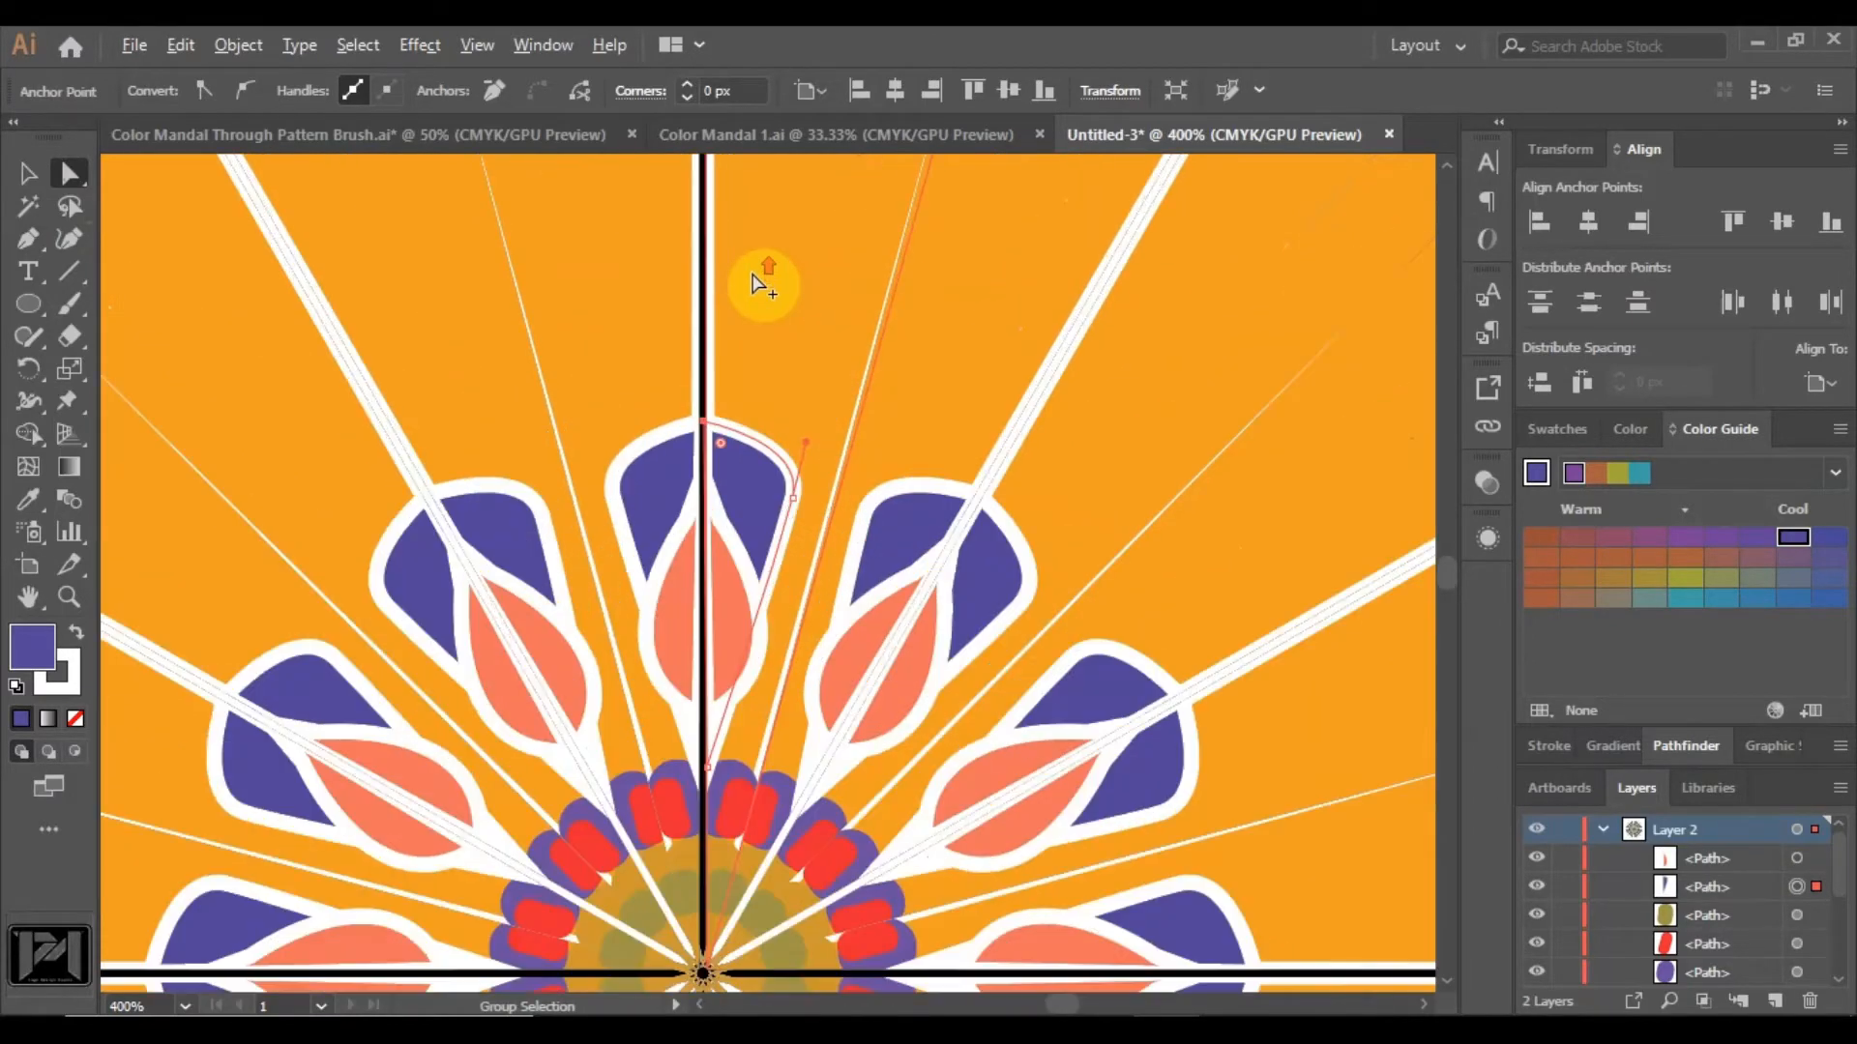
Start a Pen path on the vertical line just outside the blue-violet petal and set its fill to olive green.
click(37, 245)
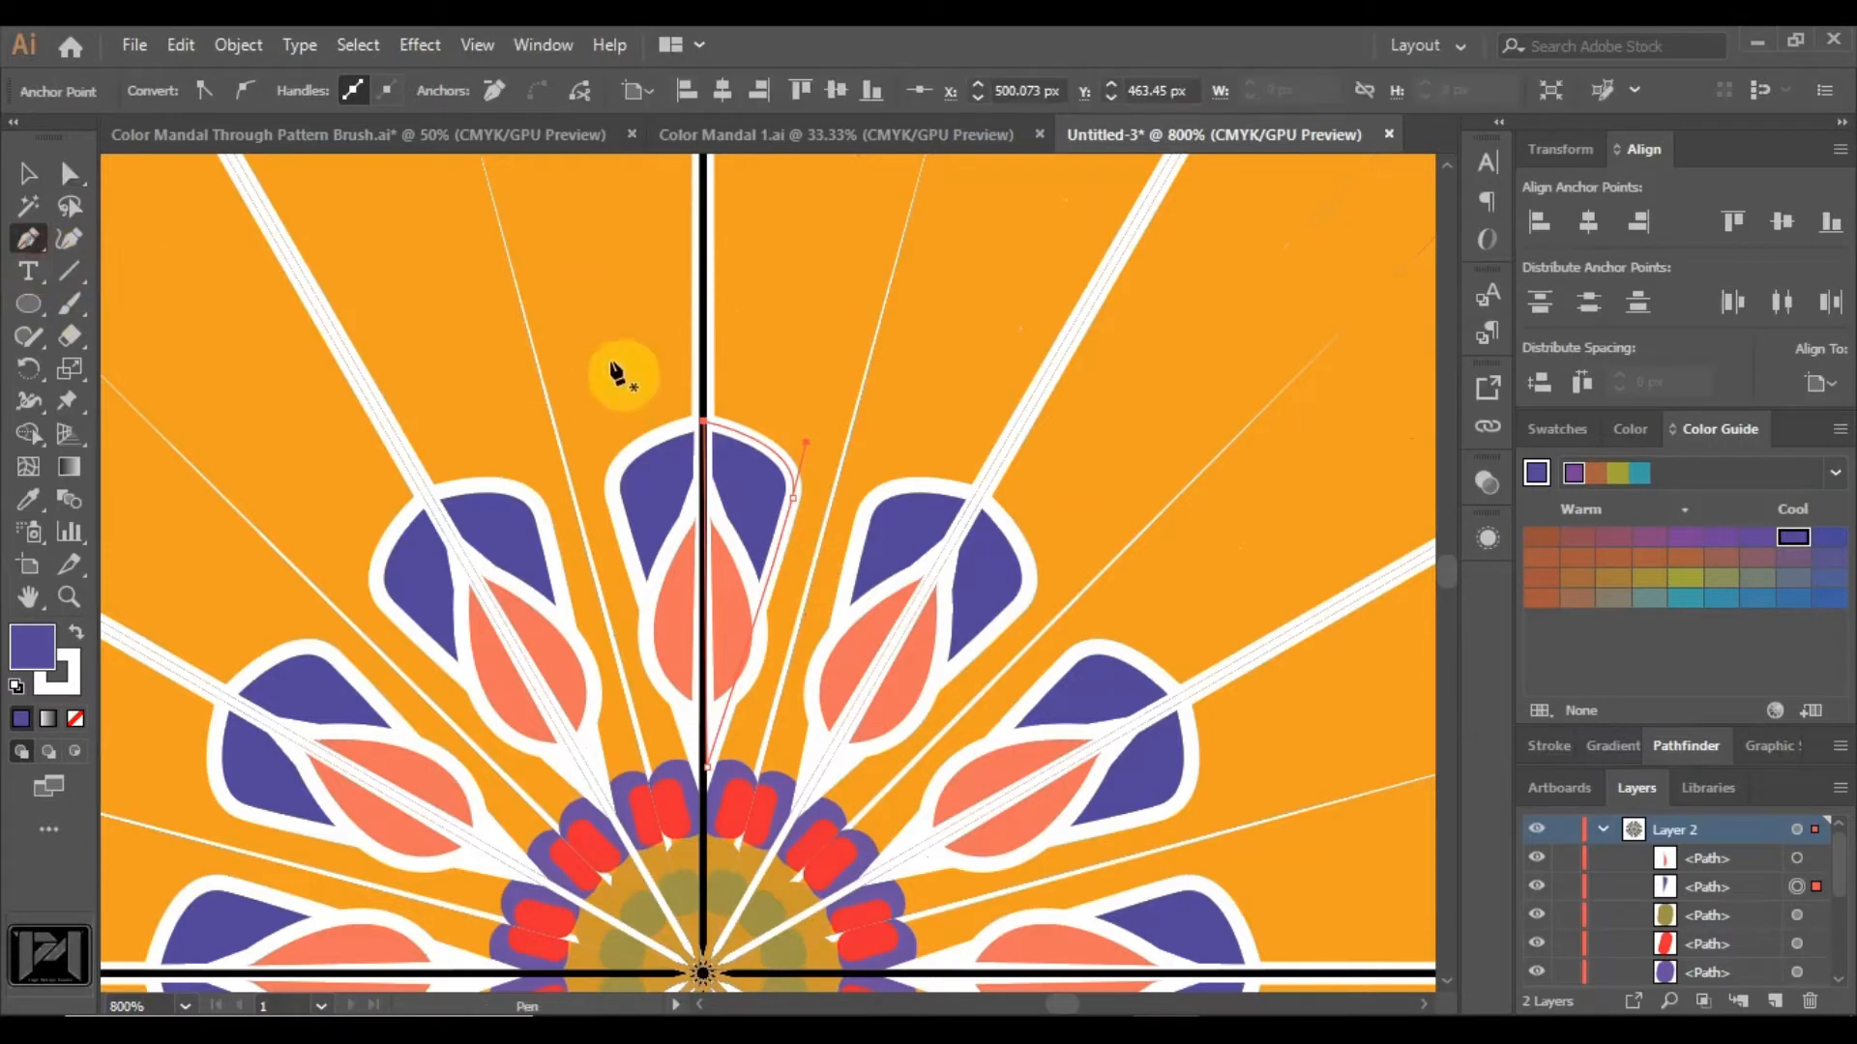
click(705, 317)
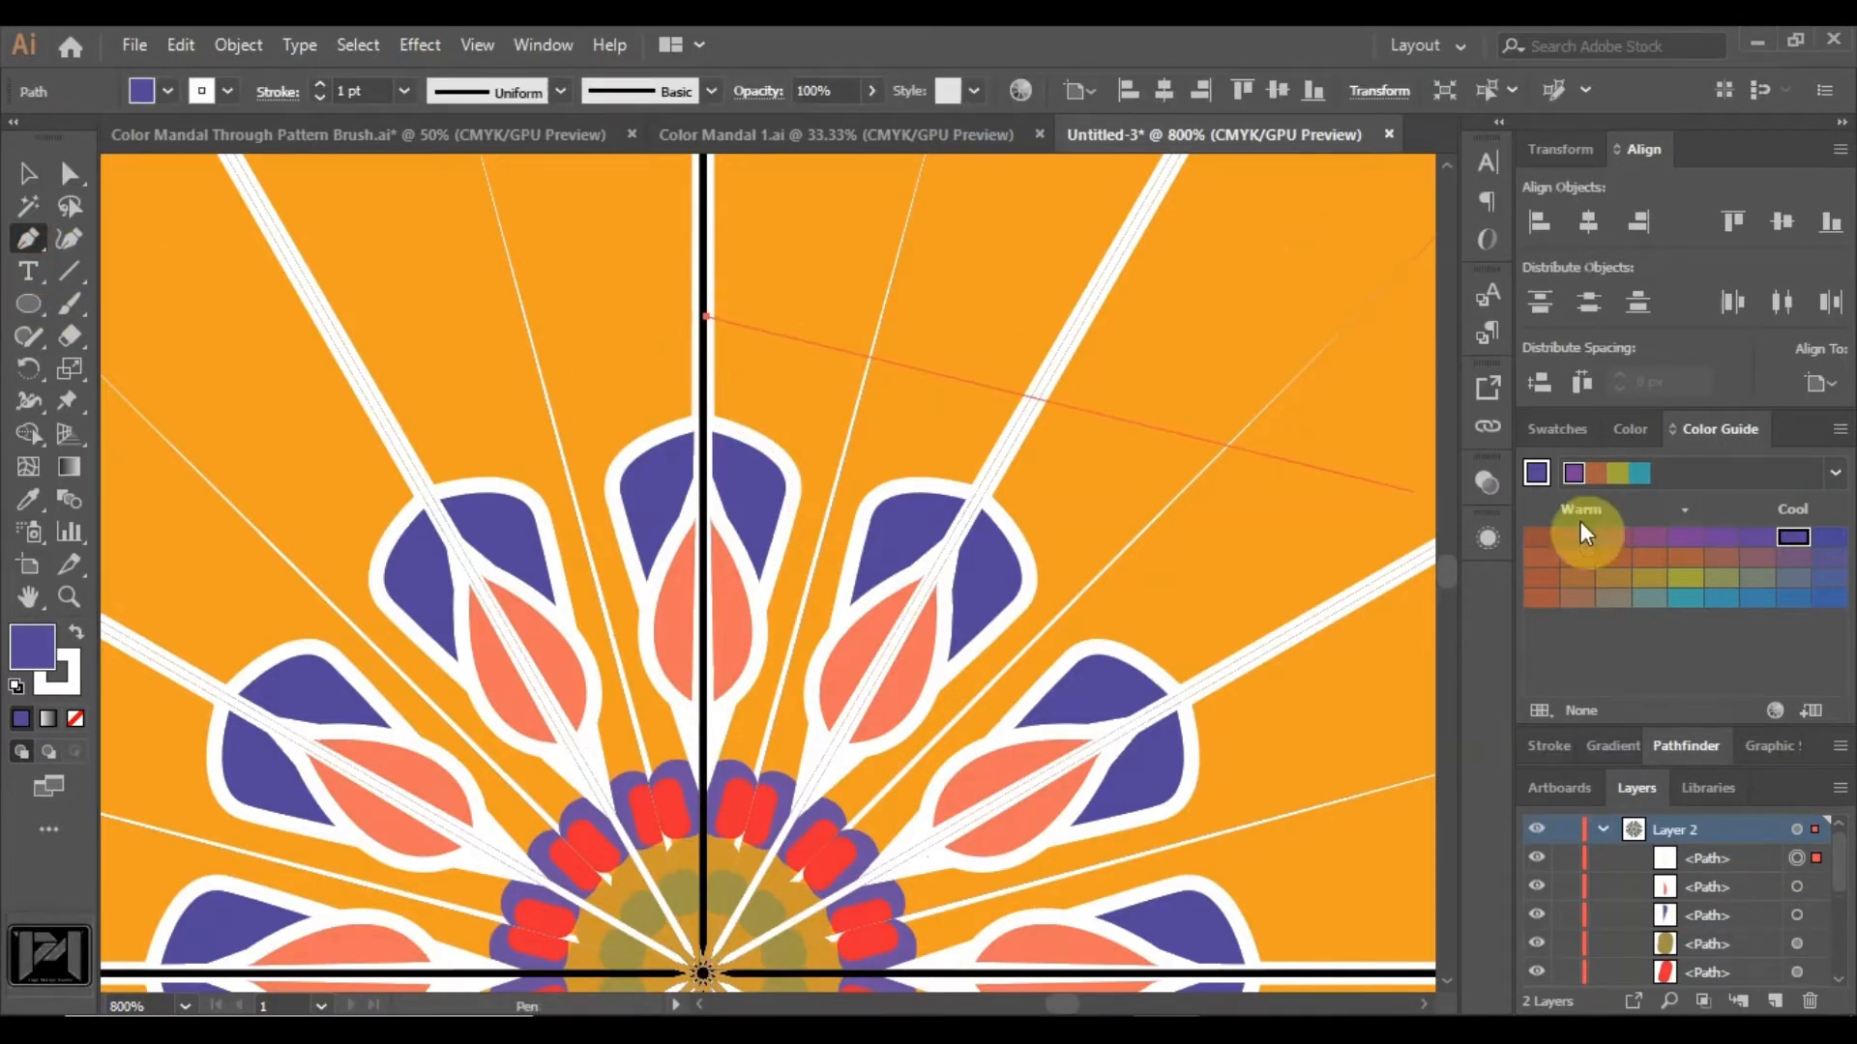
click(1634, 430)
click(1678, 619)
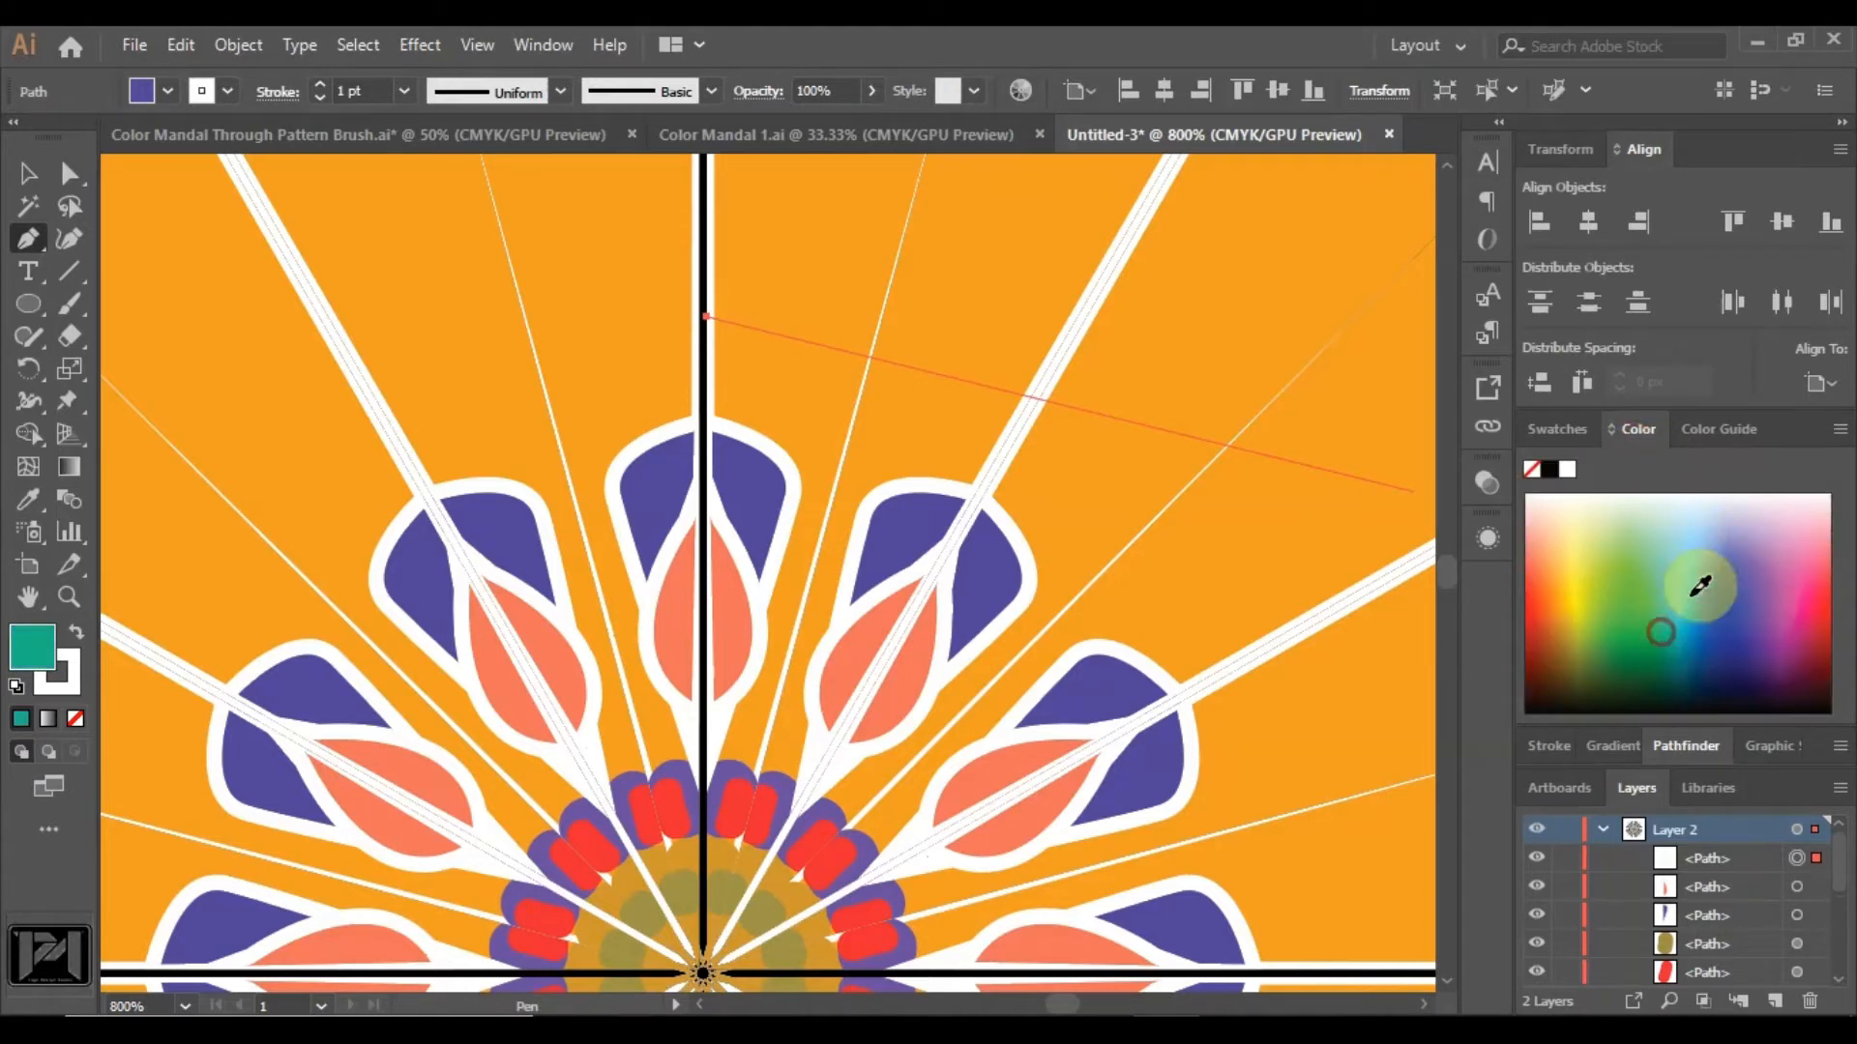
click(1724, 435)
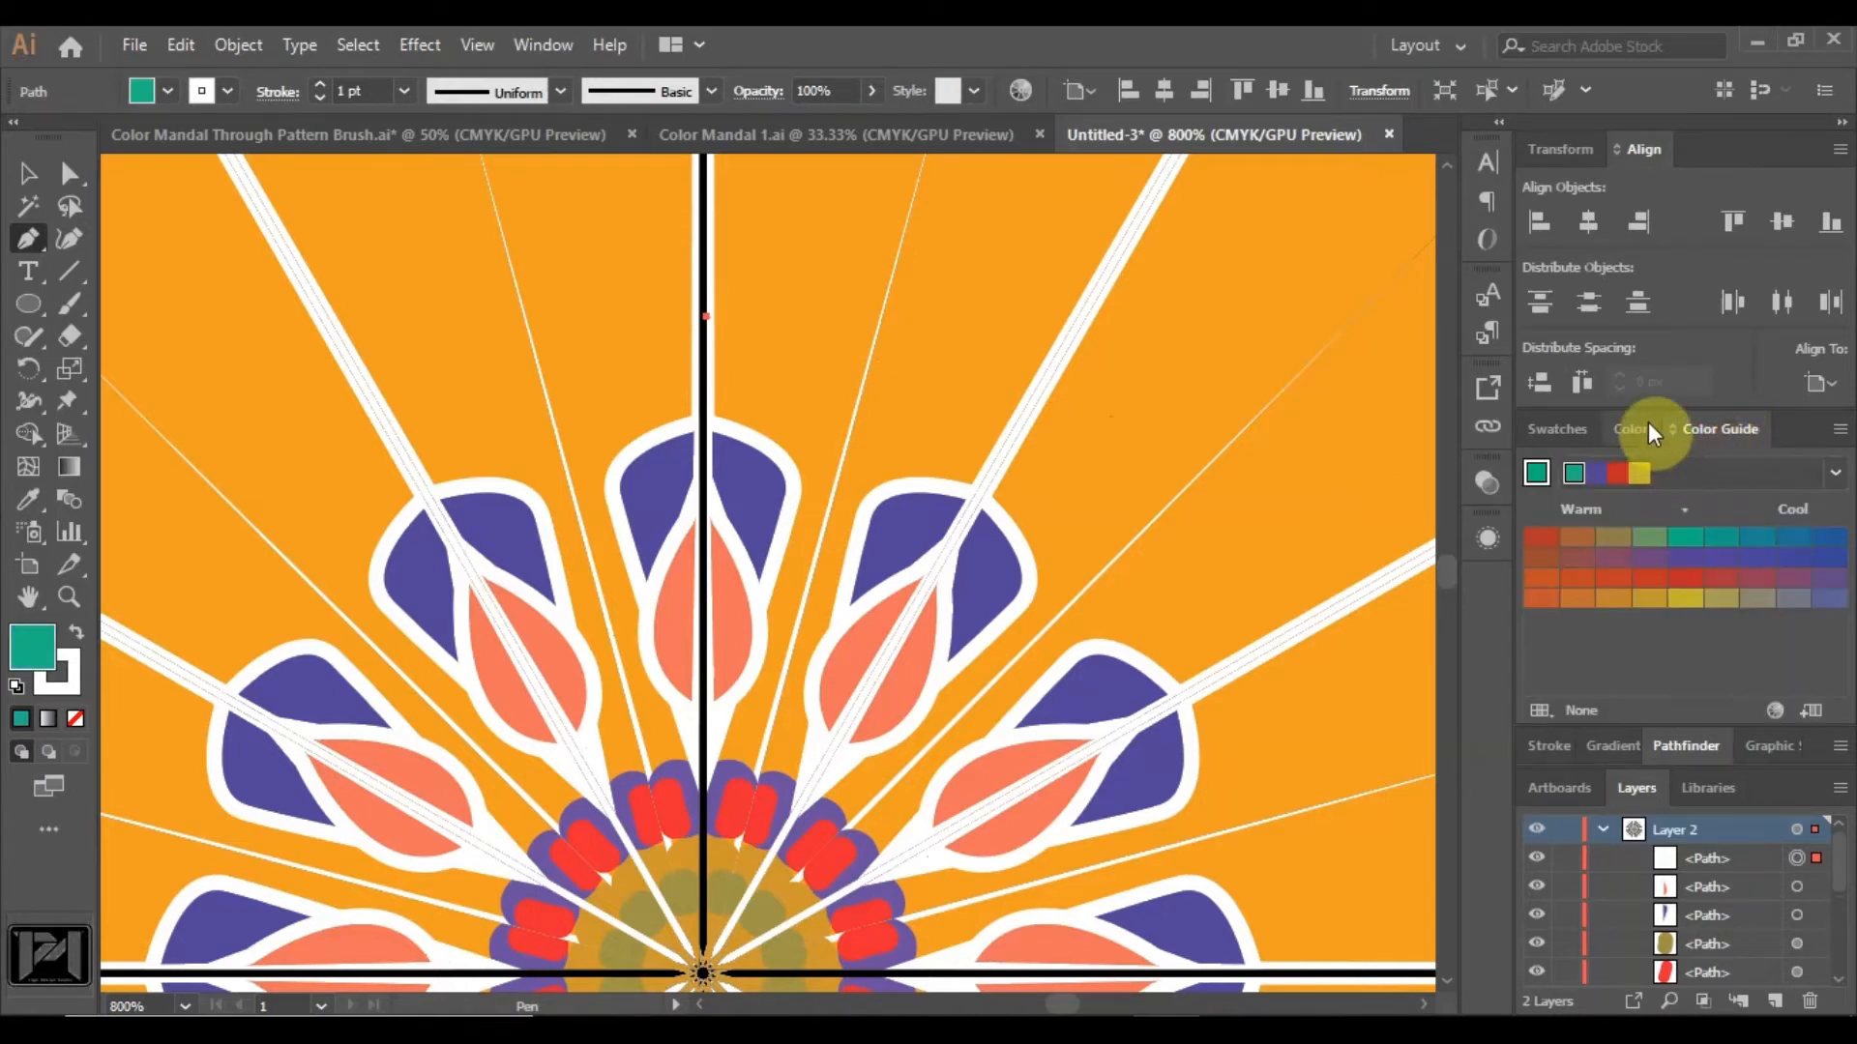
click(1648, 427)
click(1624, 590)
click(1695, 433)
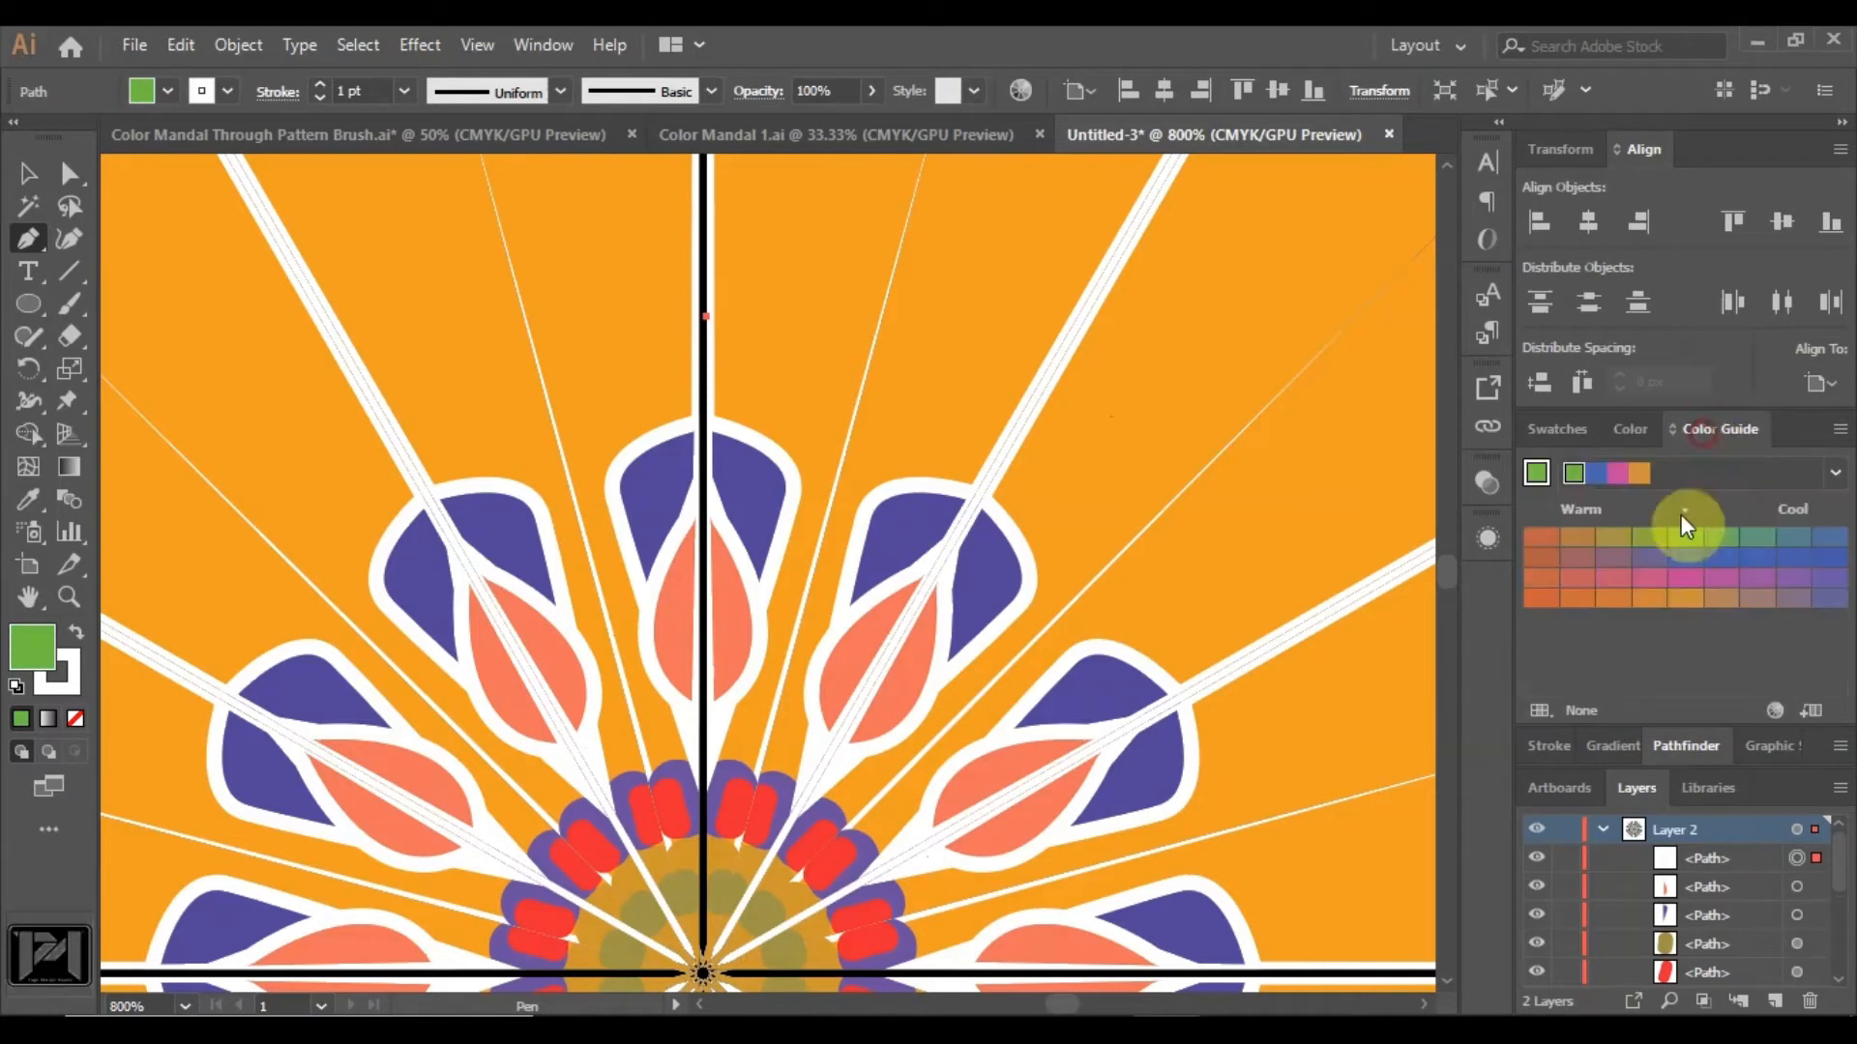
click(1685, 537)
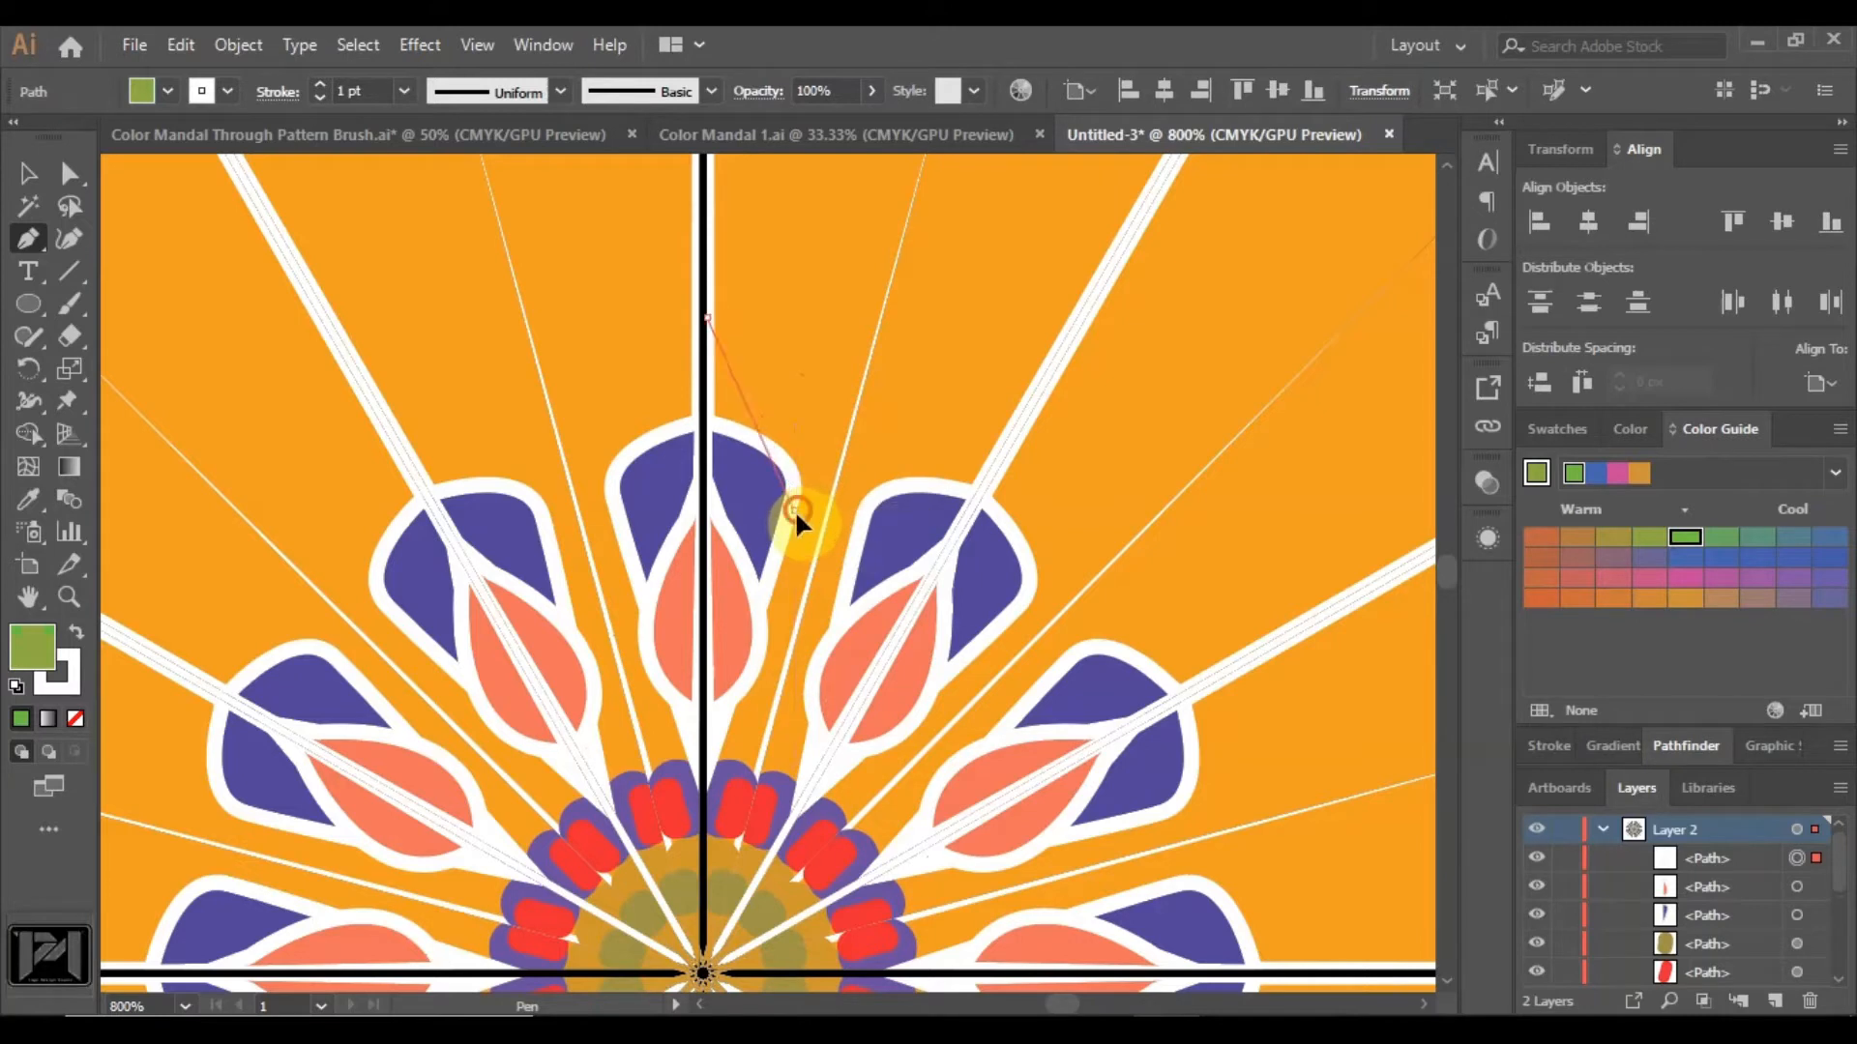
Complete the olive green path as half a pointed leaf cap that curves around the blue-violet petal's outer end and returns to the vertical line.
drag(757, 628, 761, 649)
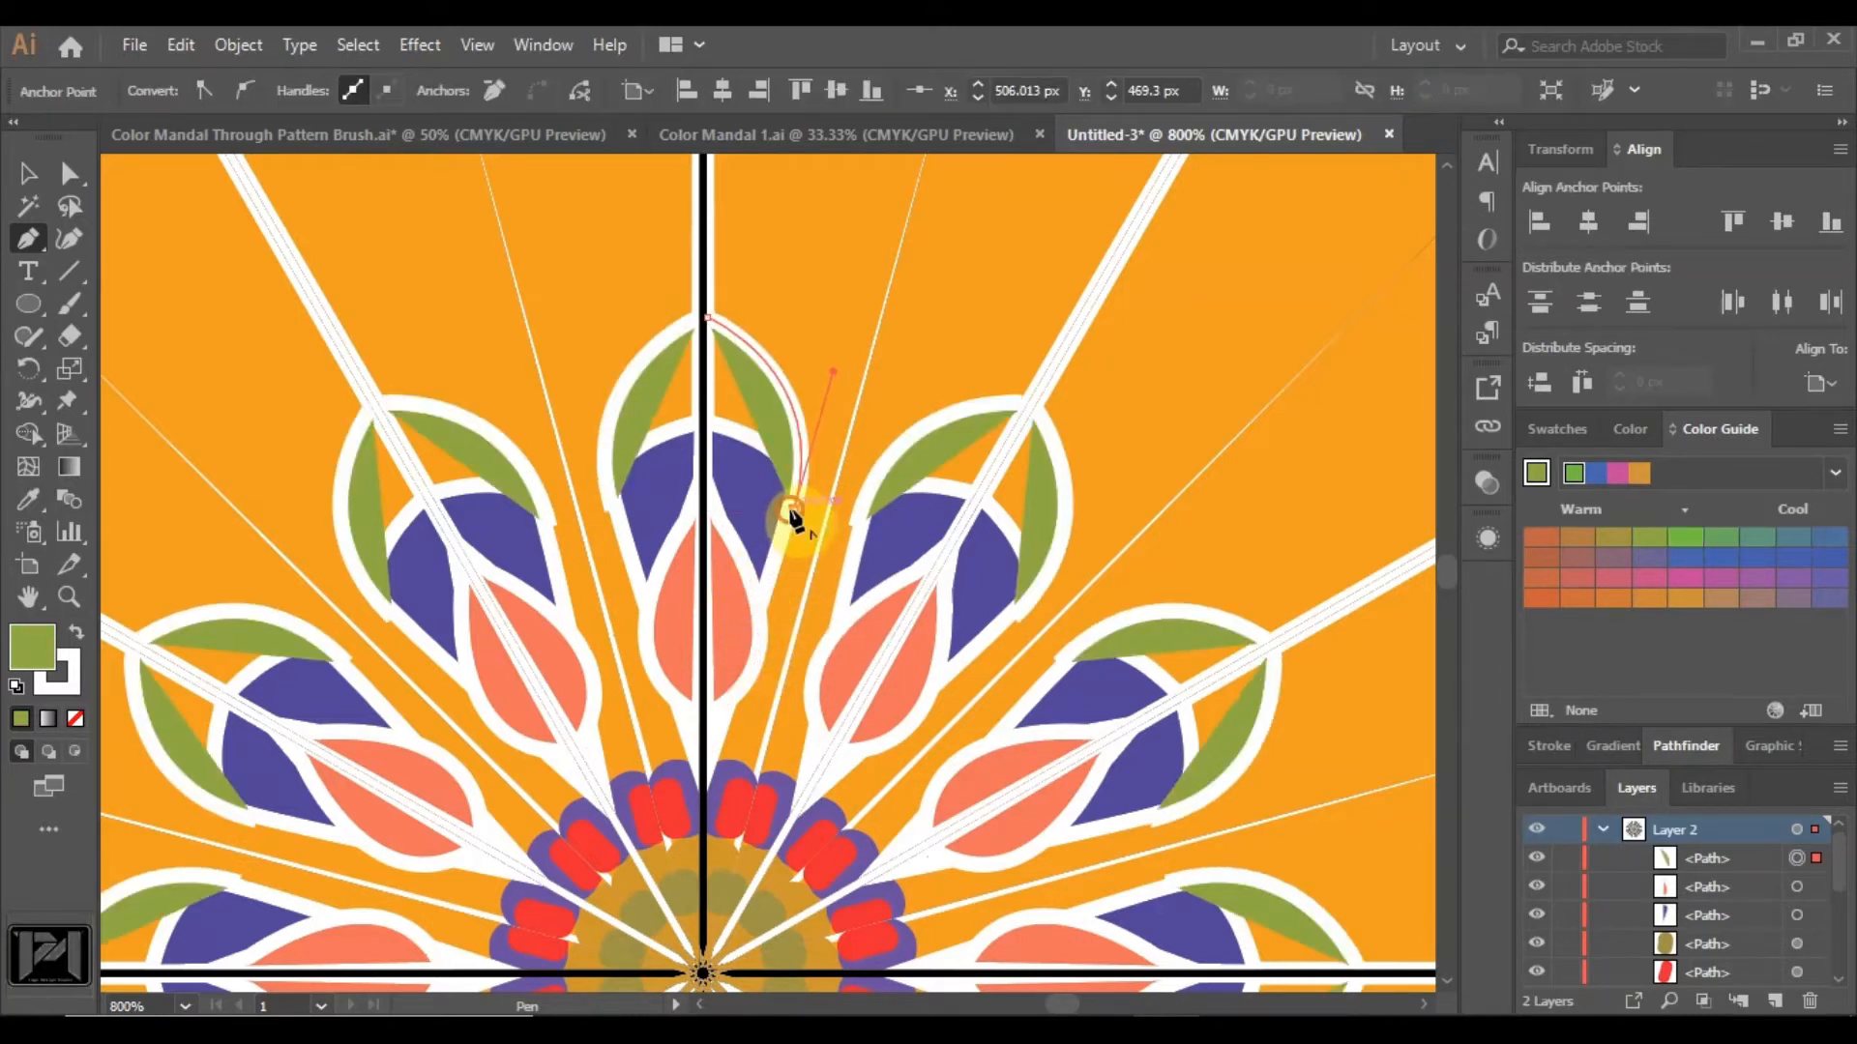
drag(721, 416, 612, 375)
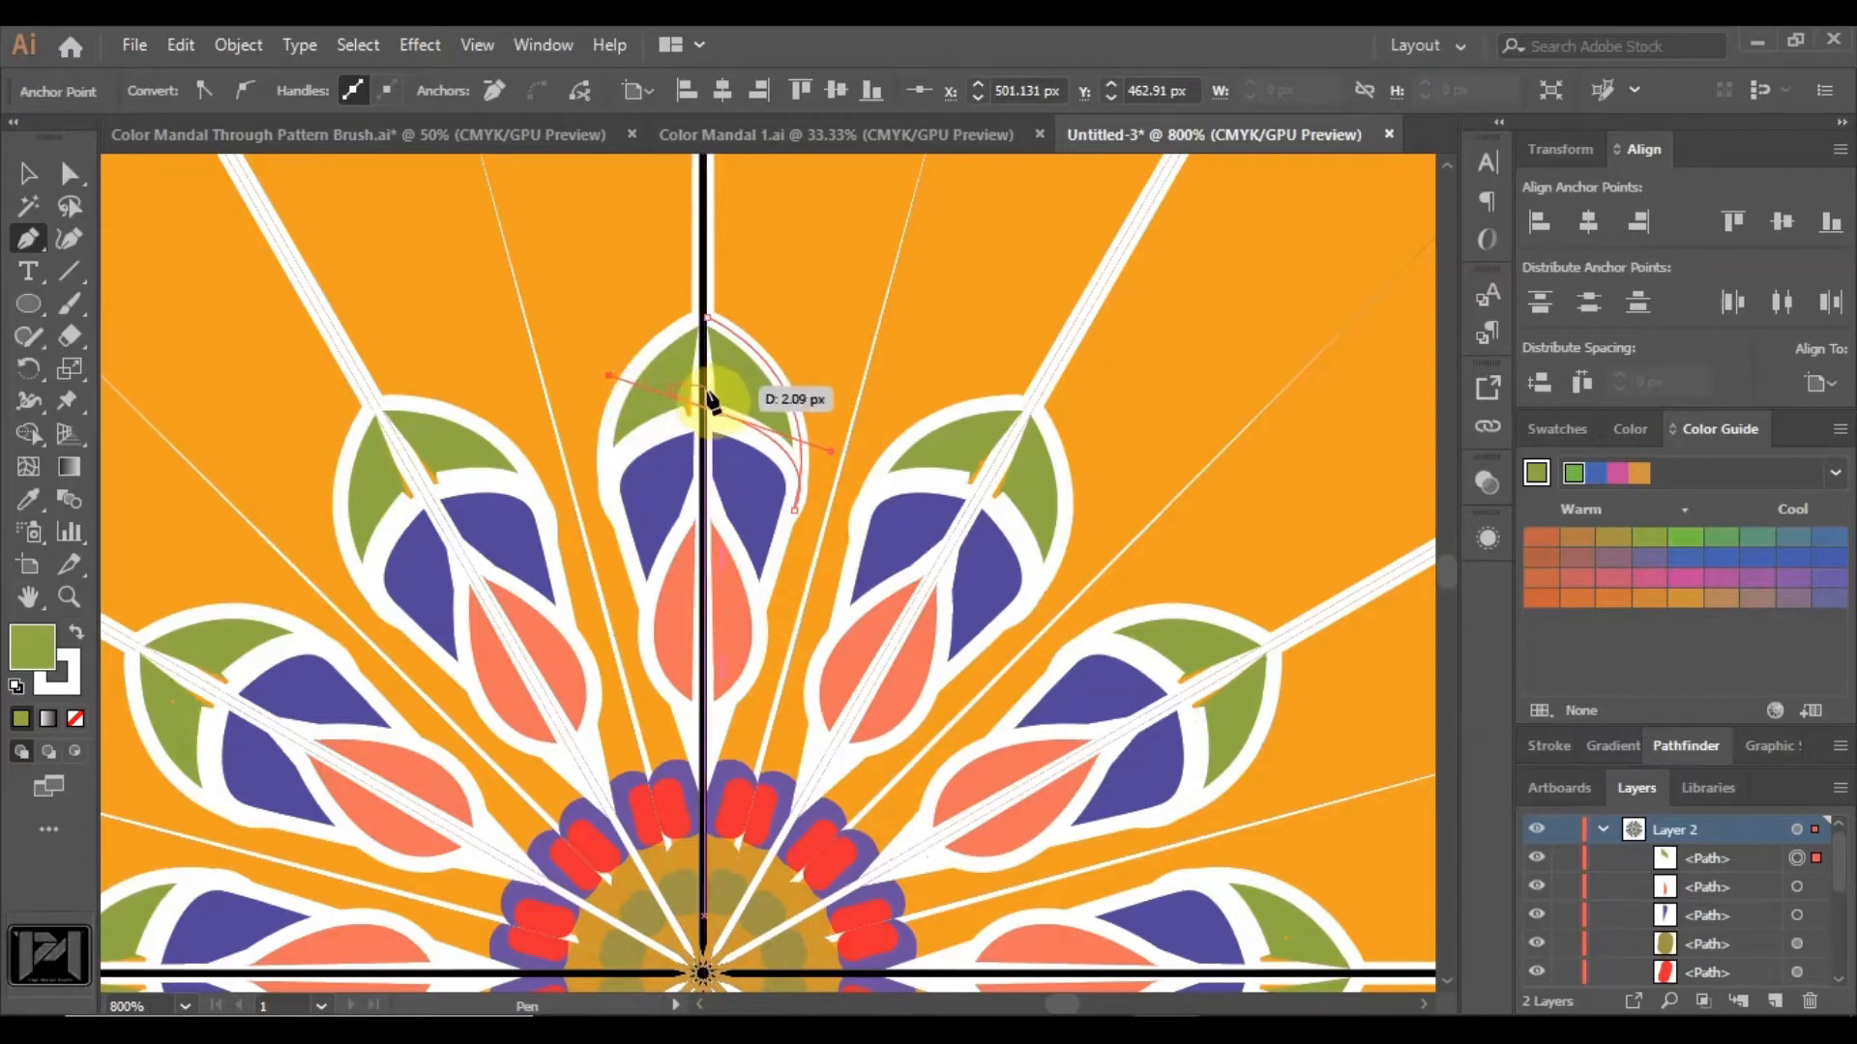
scroll(710, 421, up, 2)
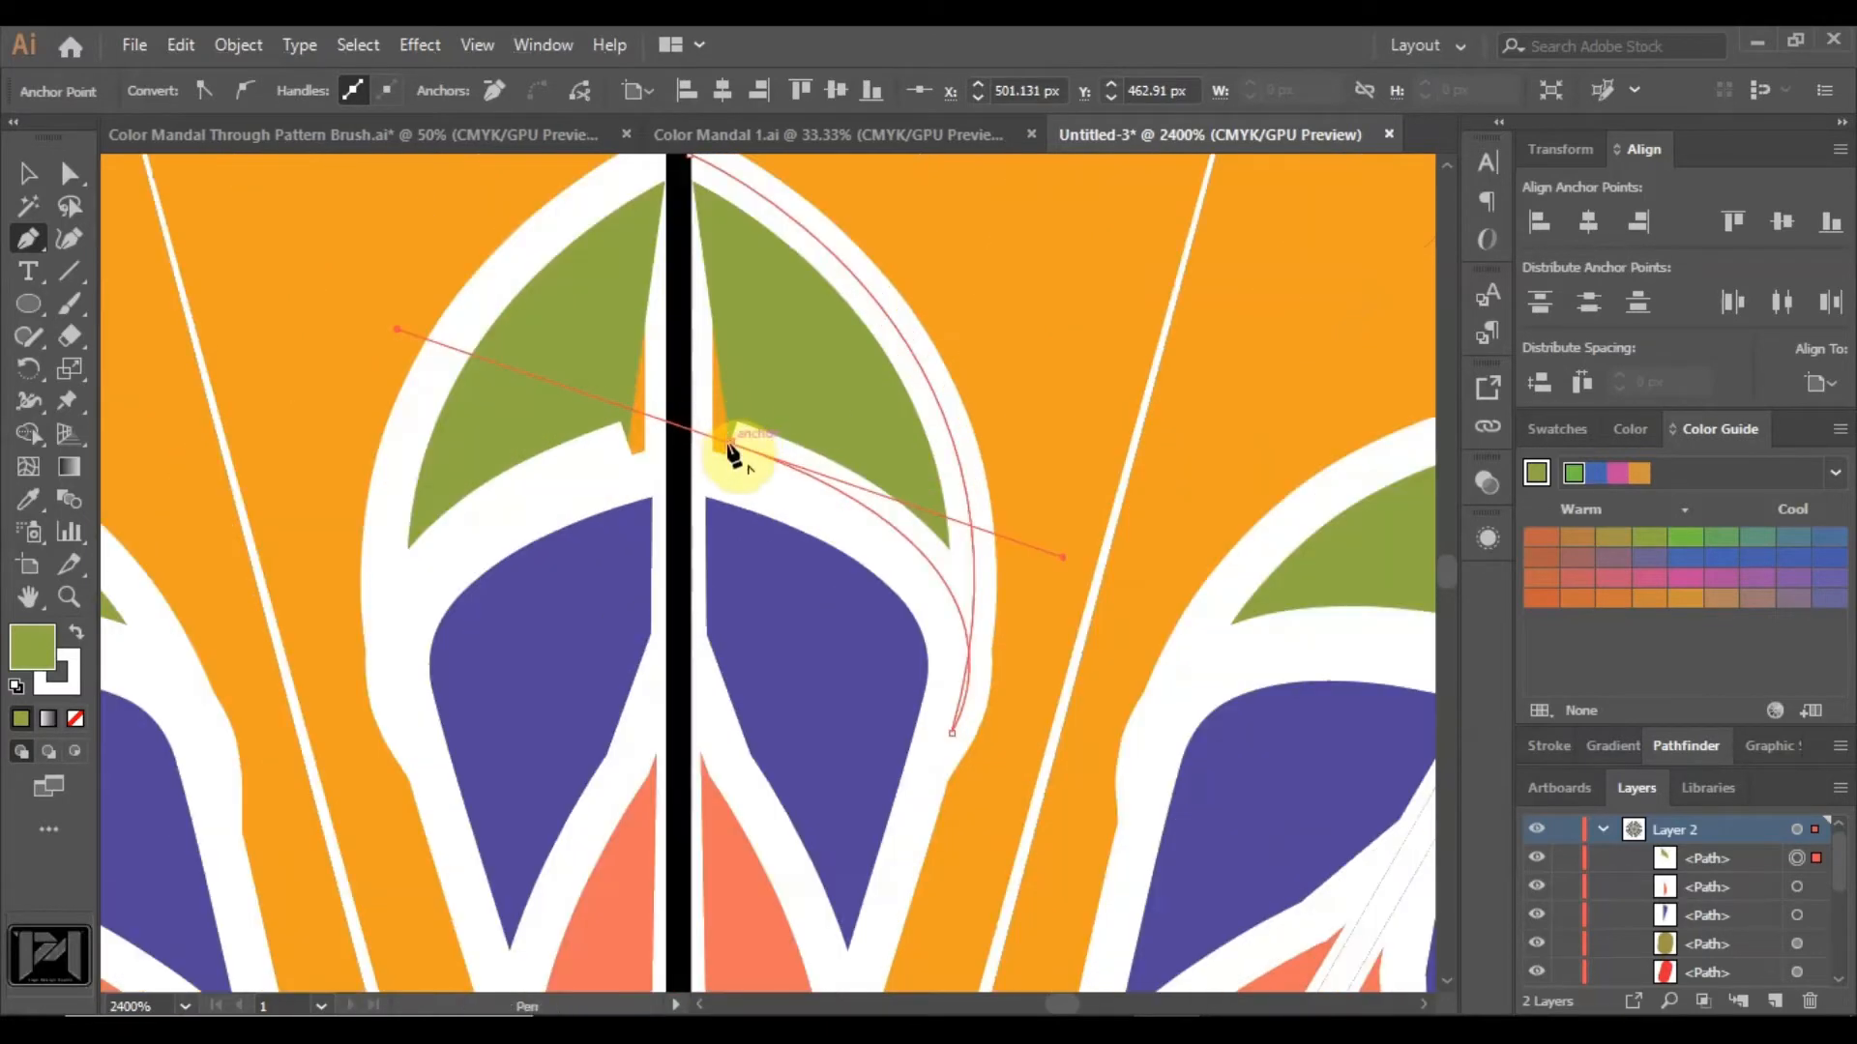
click(678, 433)
scroll(680, 435, down, 3)
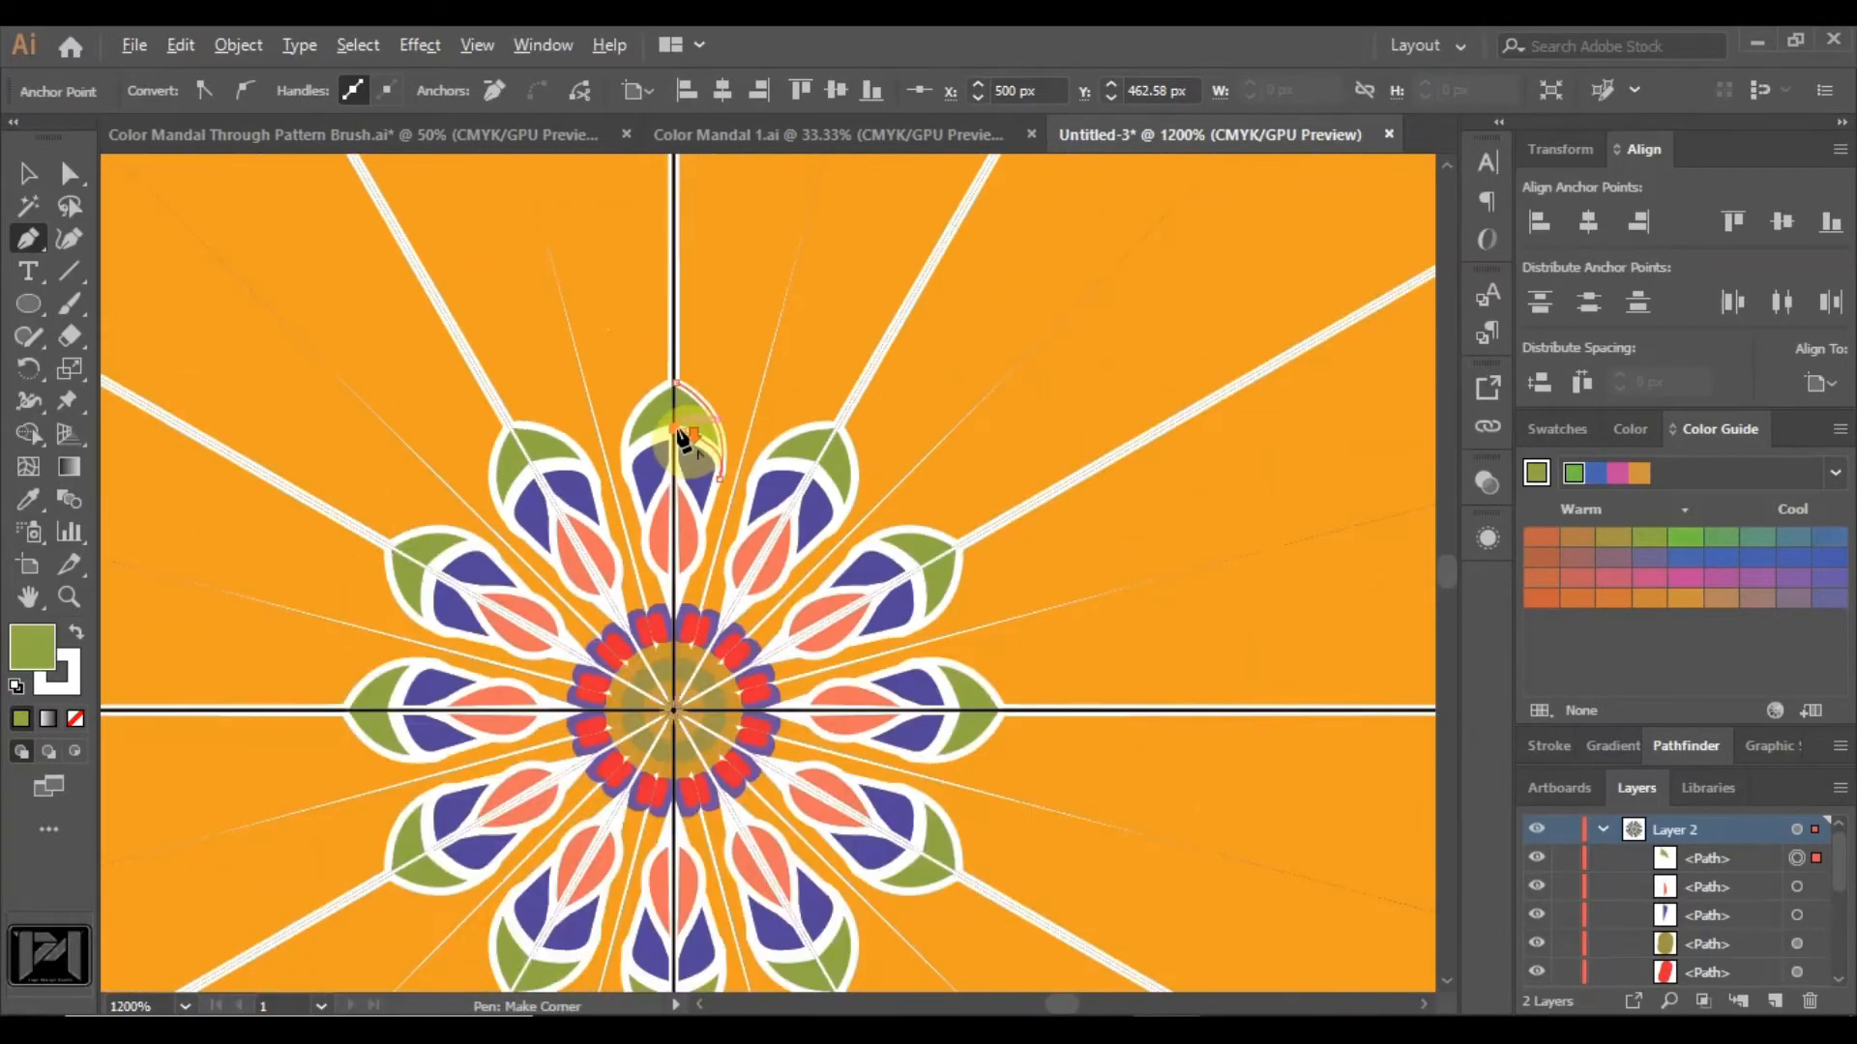
click(69, 176)
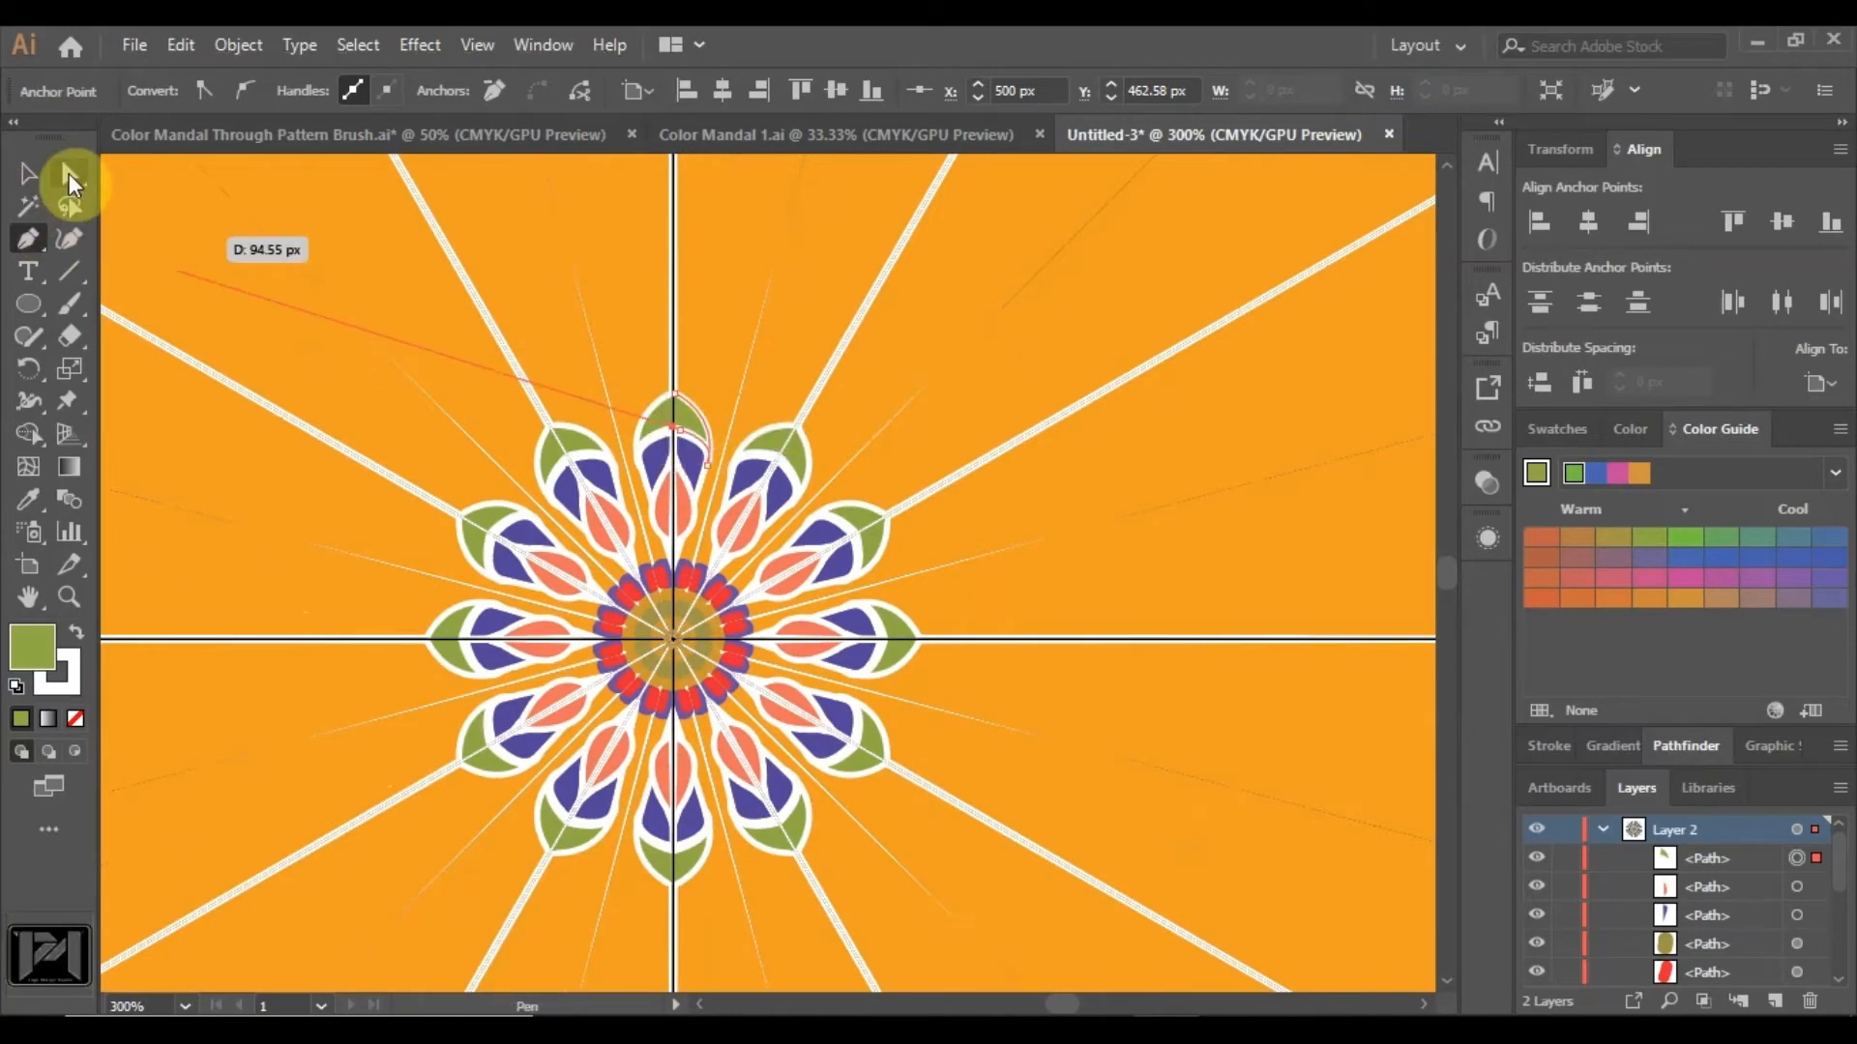
alt+click(675, 414)
scroll(716, 356, down, 3)
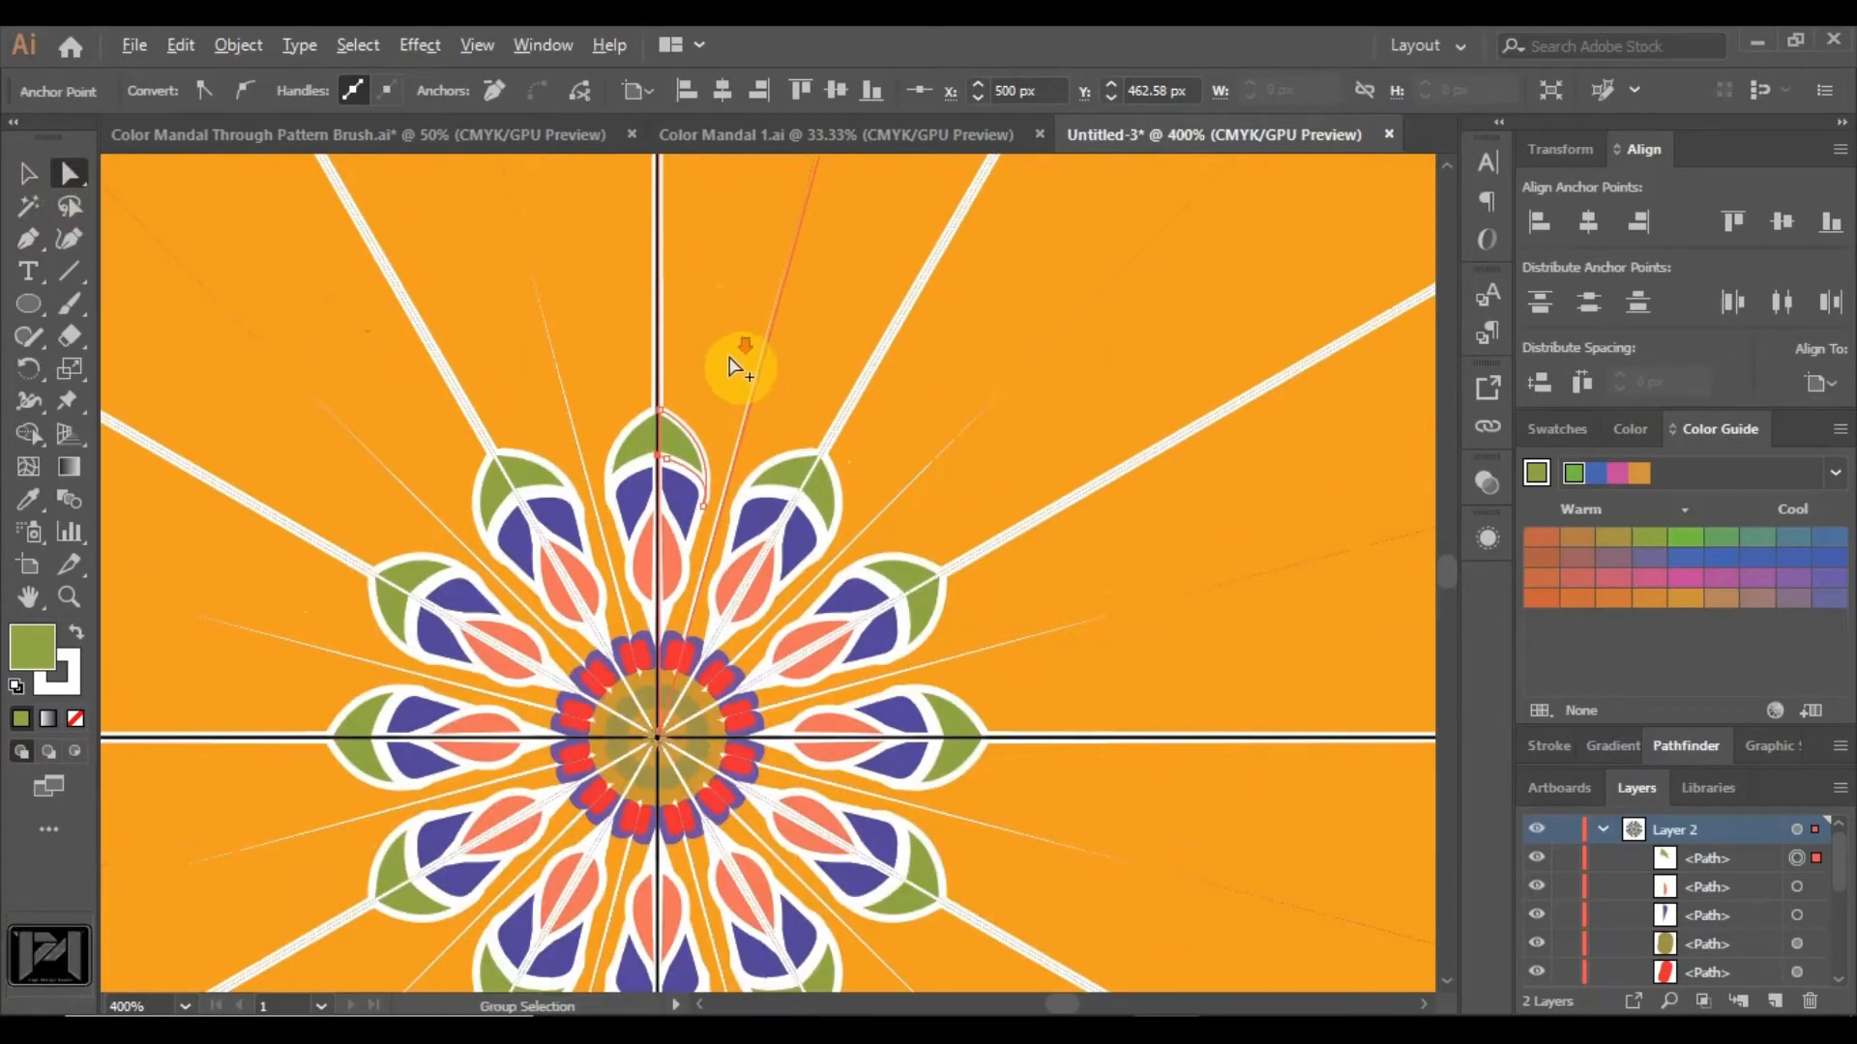
scroll(744, 208, up, 4)
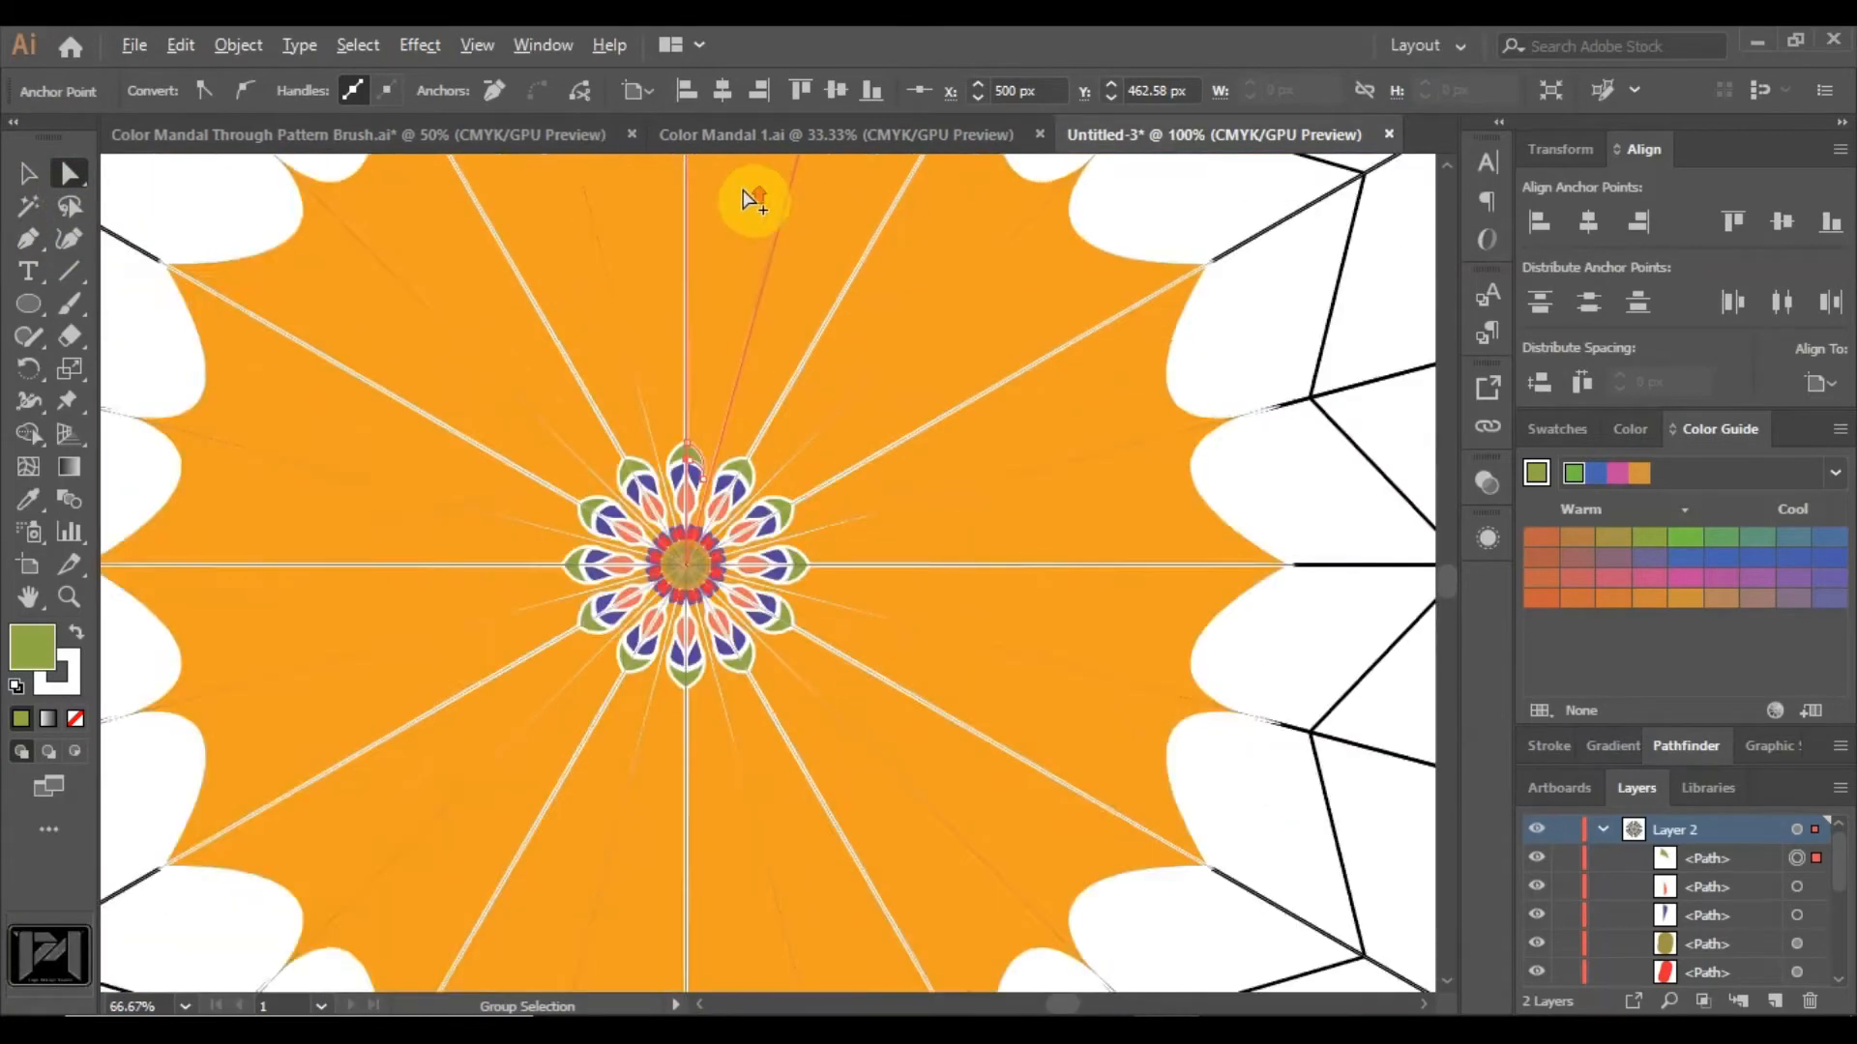
Draw half a pointed leaf with the Pen tool from the vertical line to the wedge's edge, its inner edge arching around the green leaf cap.
click(28, 239)
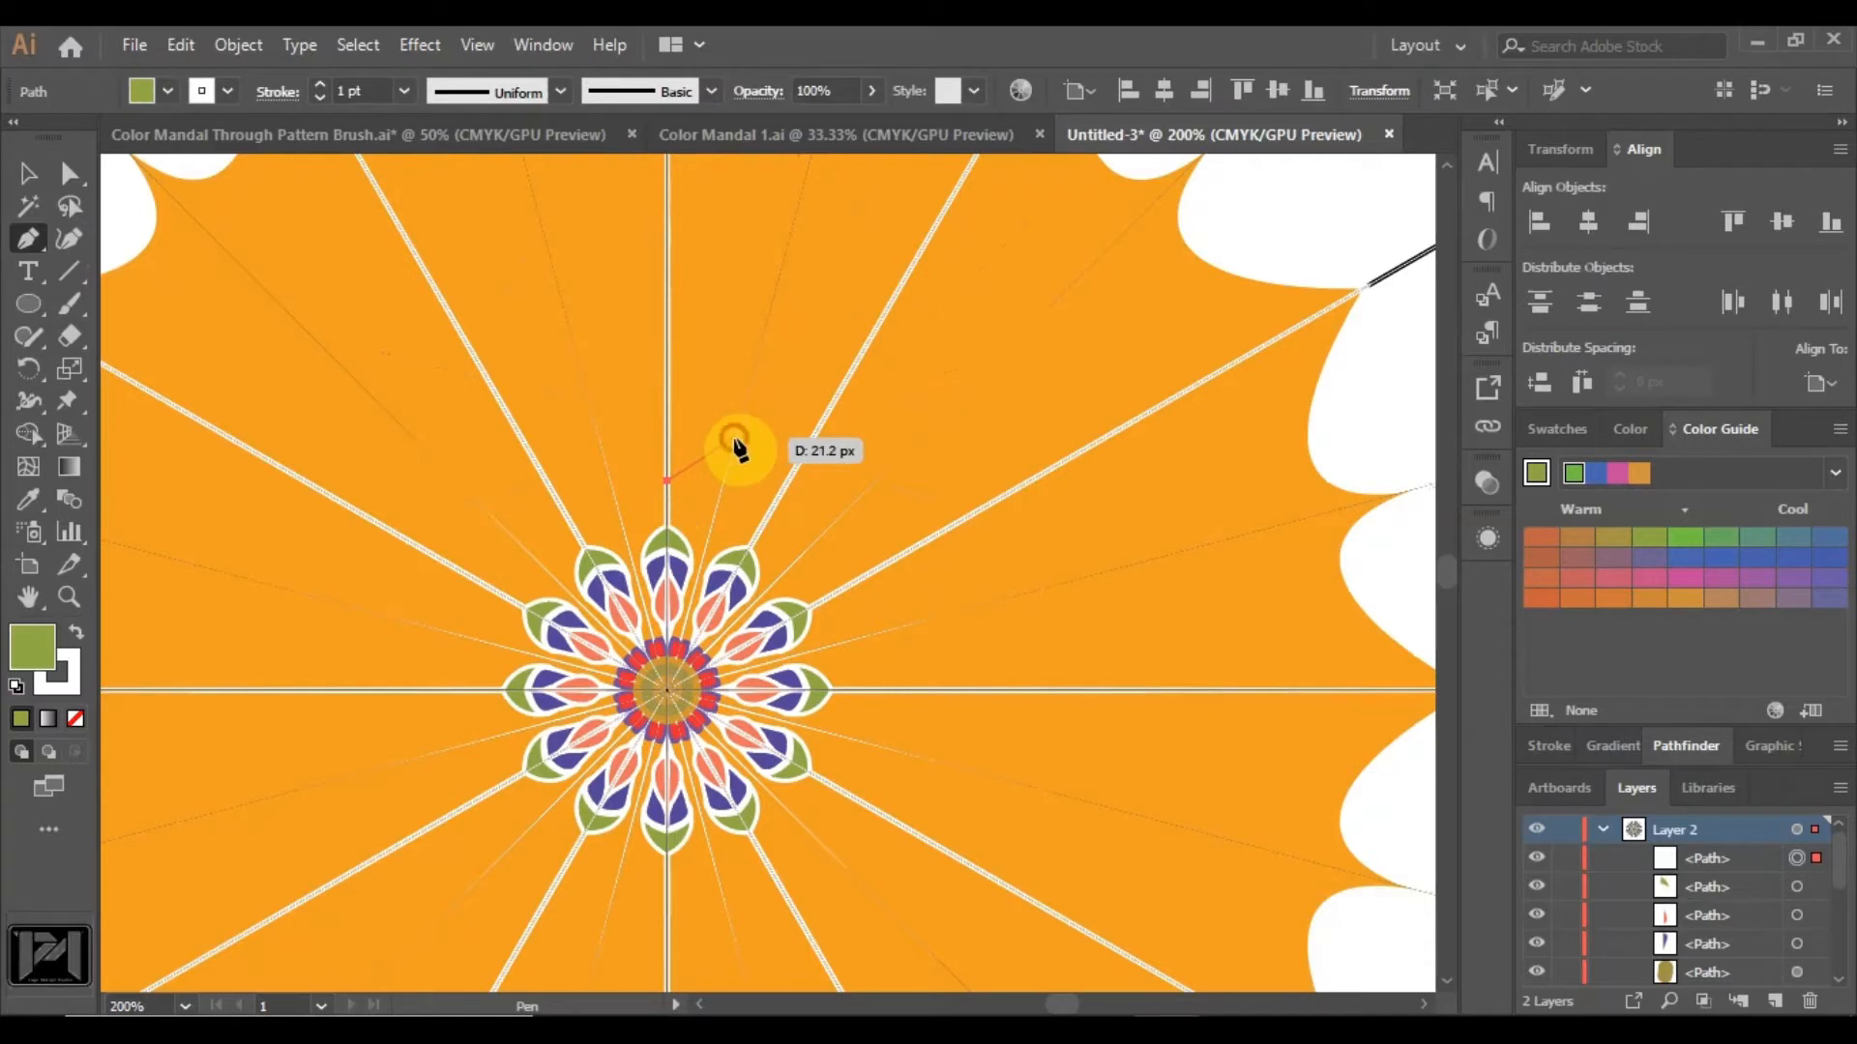
drag(769, 443, 781, 429)
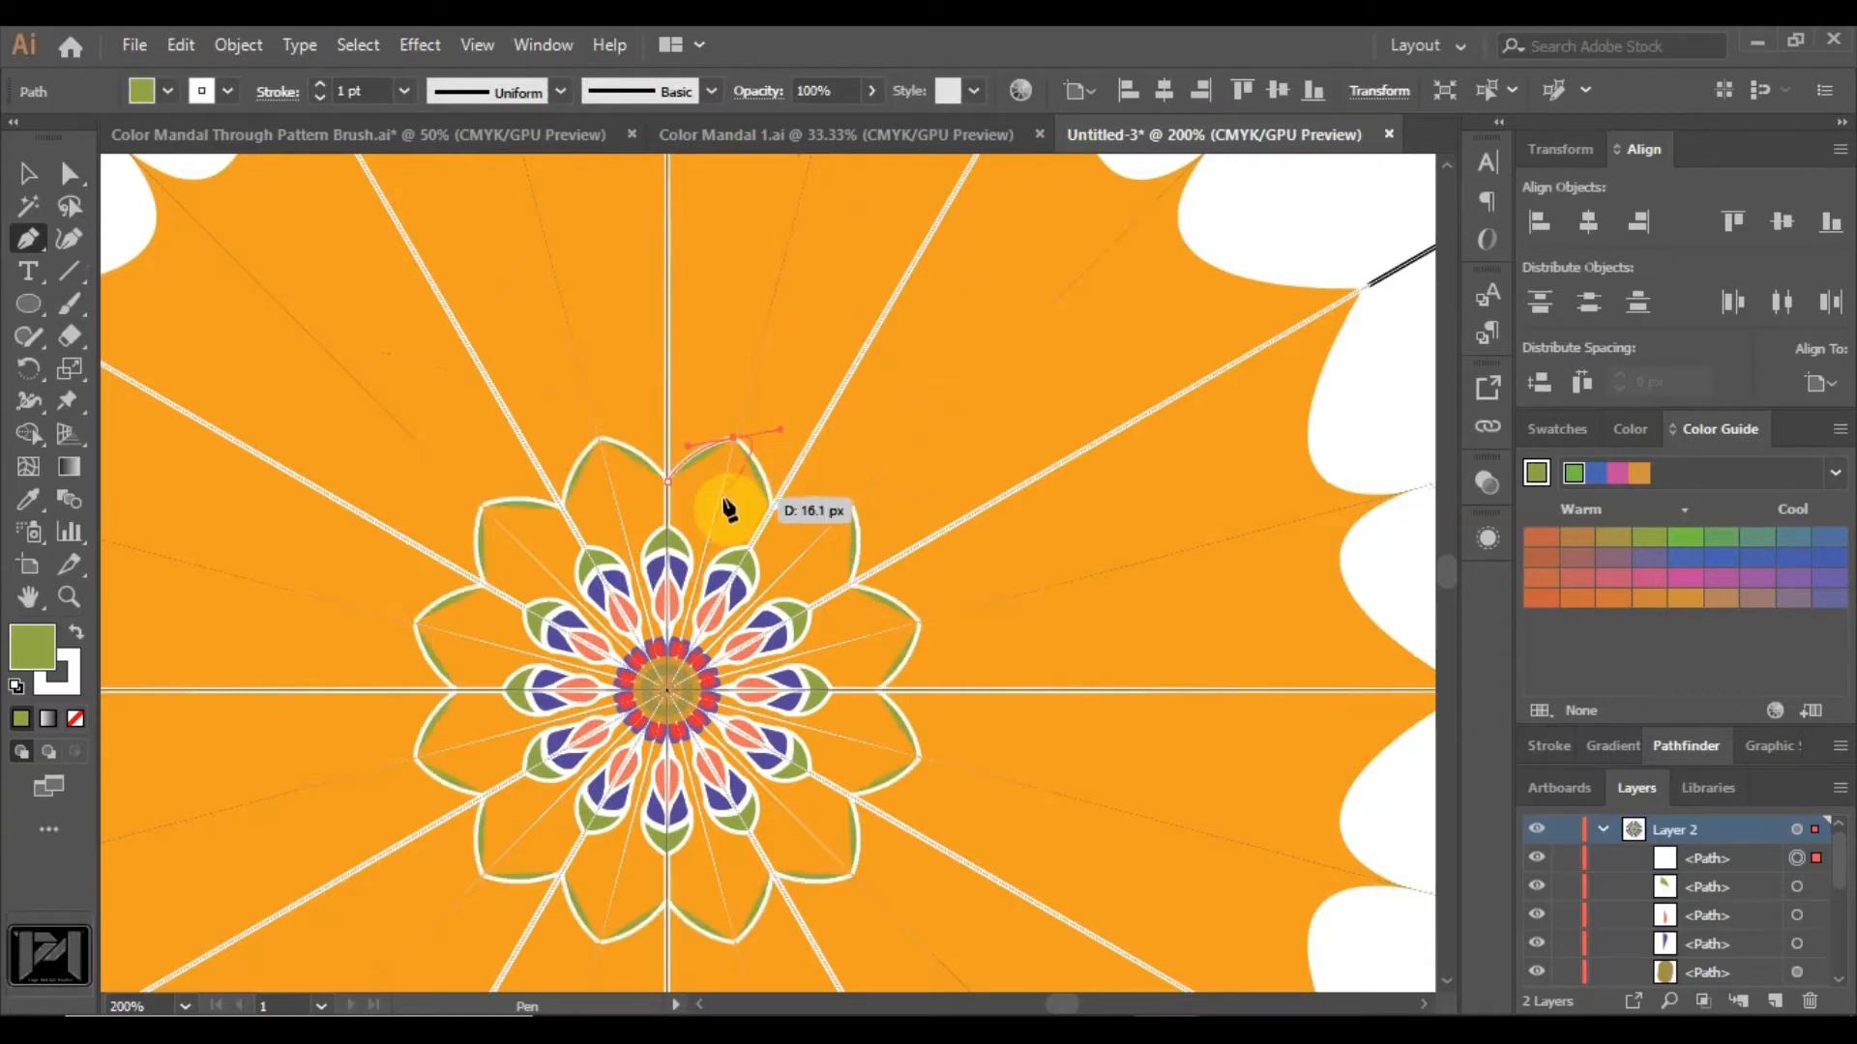
click(735, 438)
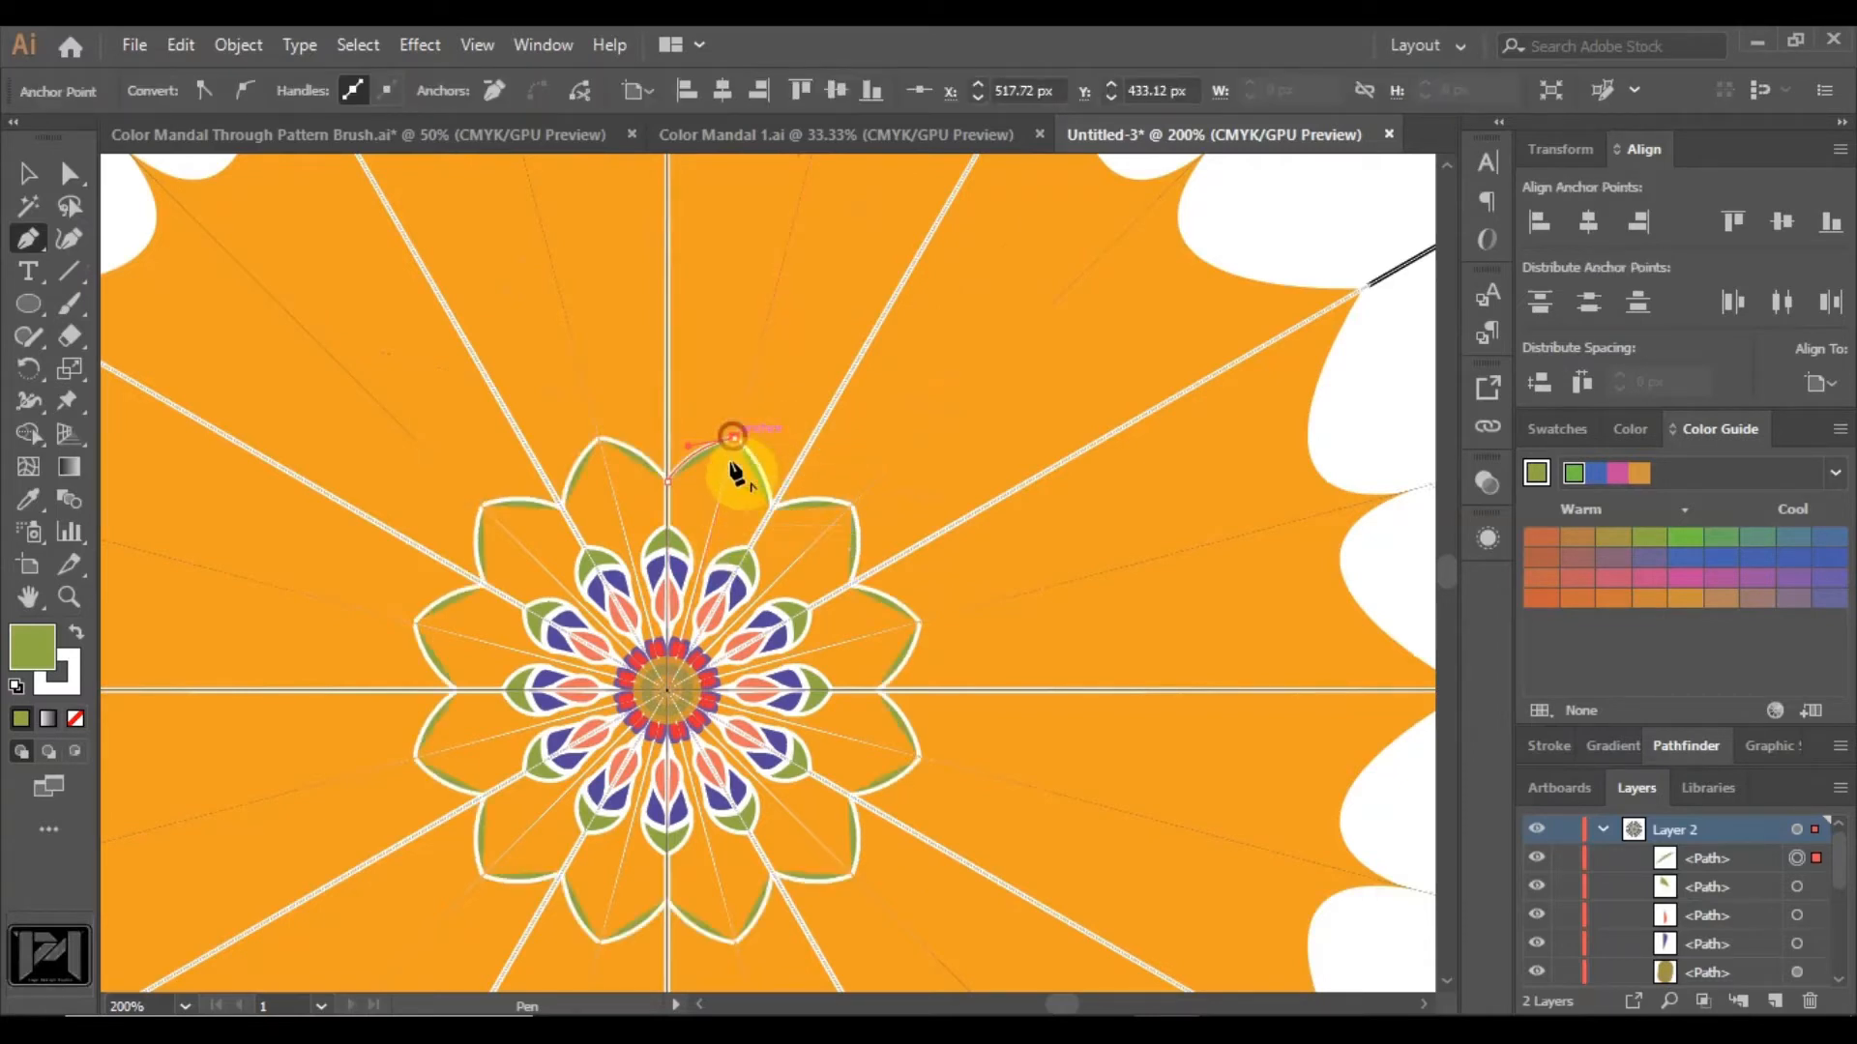
click(710, 537)
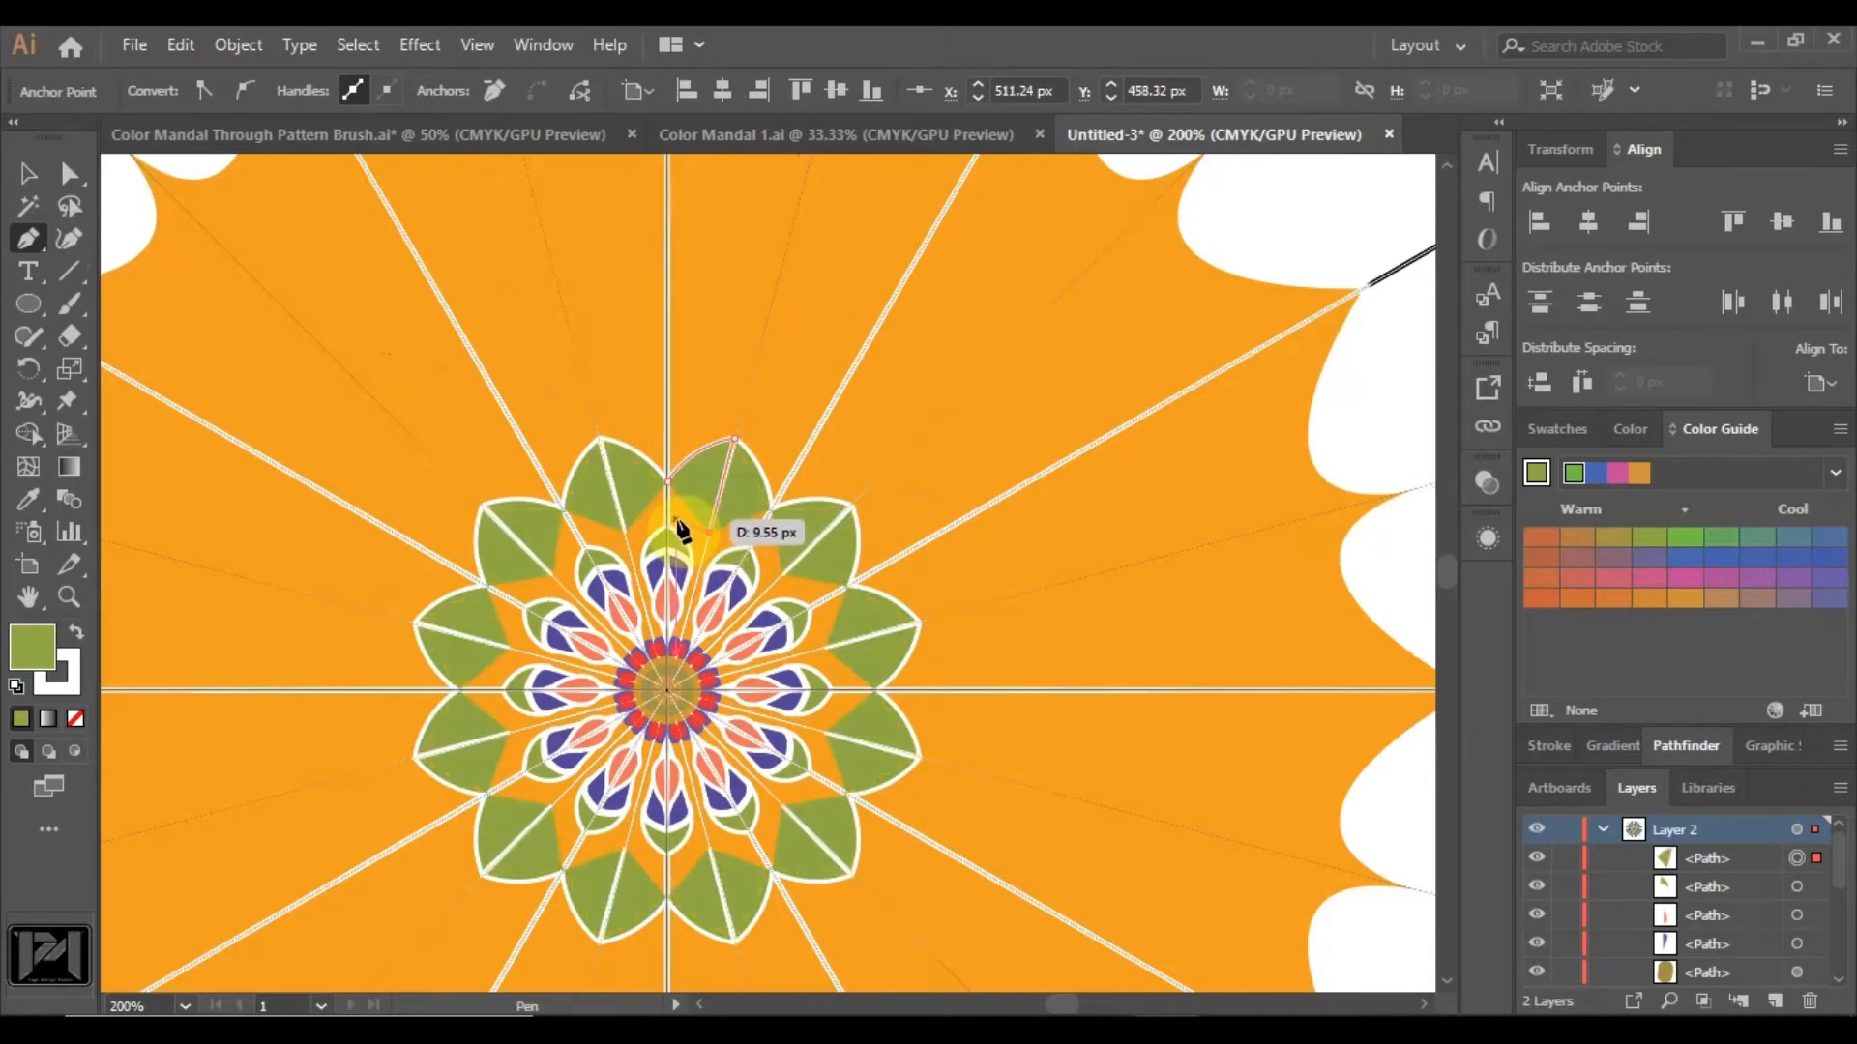
mouse_move(640, 519)
mouse_down()
mouse_move(1065, 621)
mouse_move(664, 497)
mouse_up()
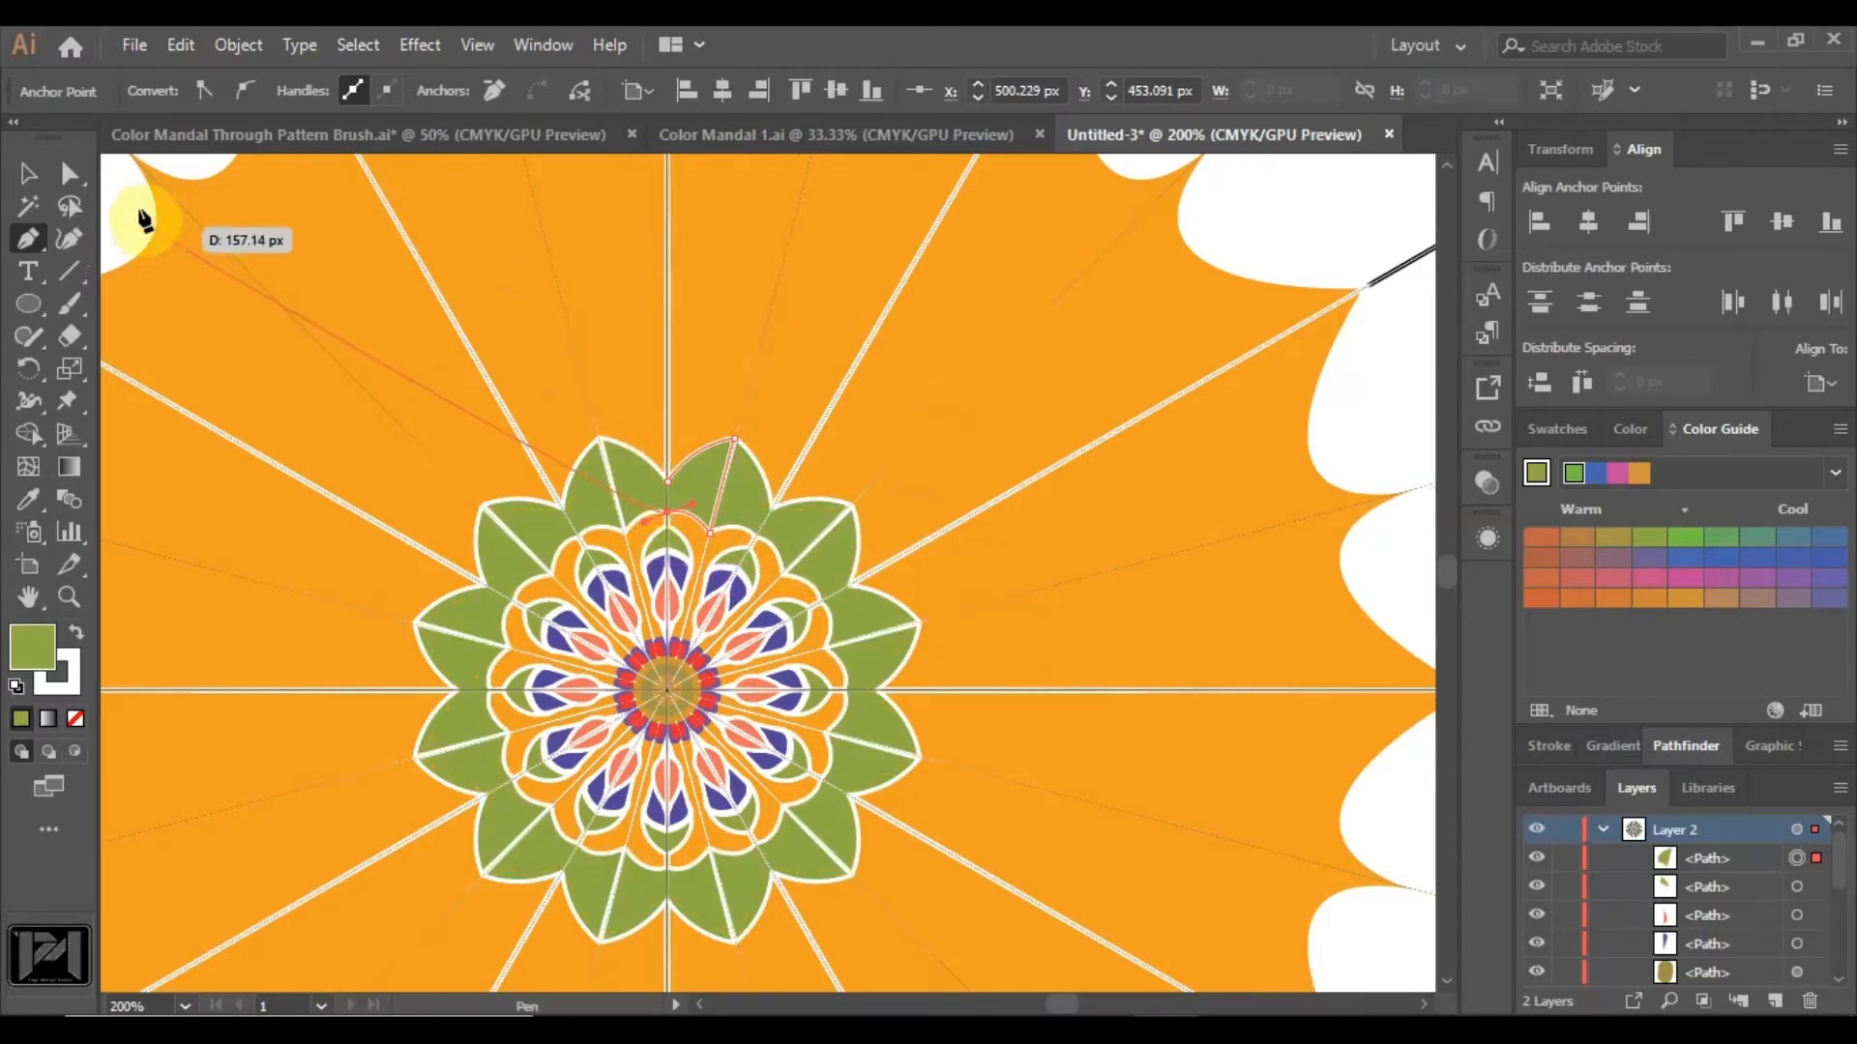
Change the fill of the new outer leaf shape to coral pink.
click(69, 175)
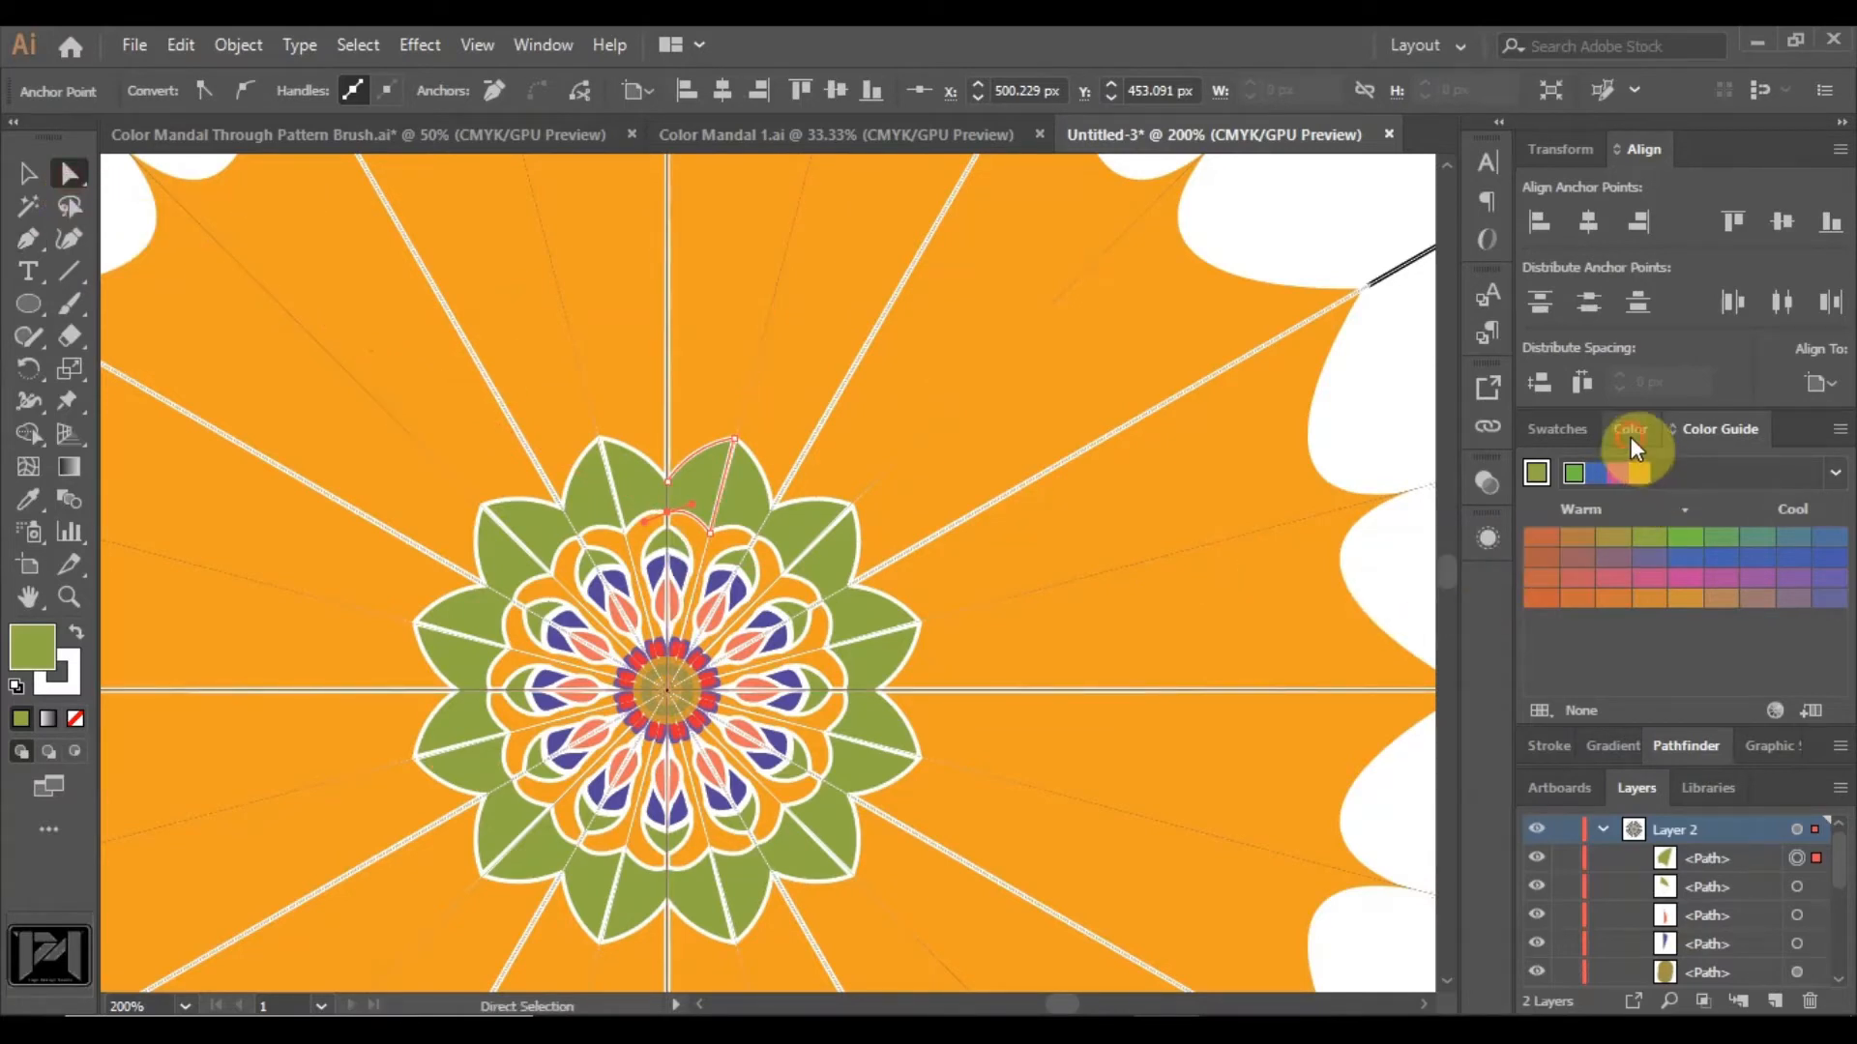
click(1630, 433)
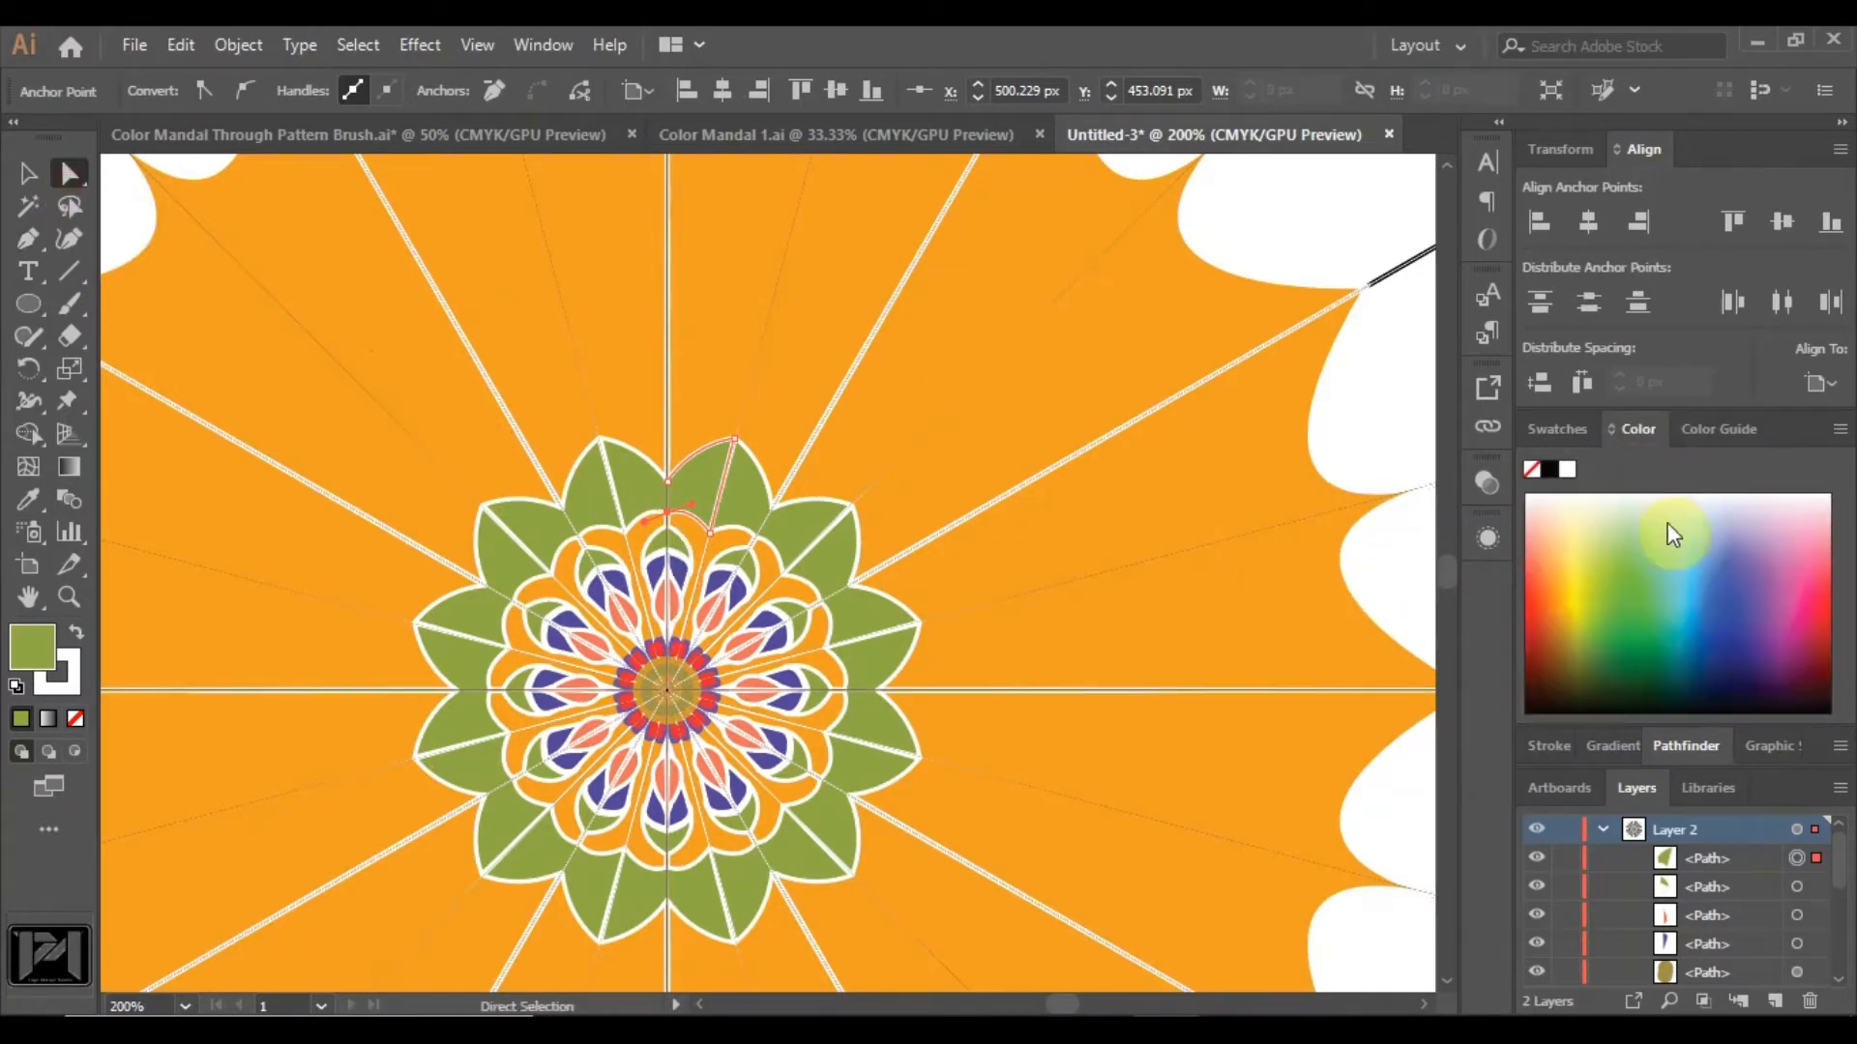
click(1805, 590)
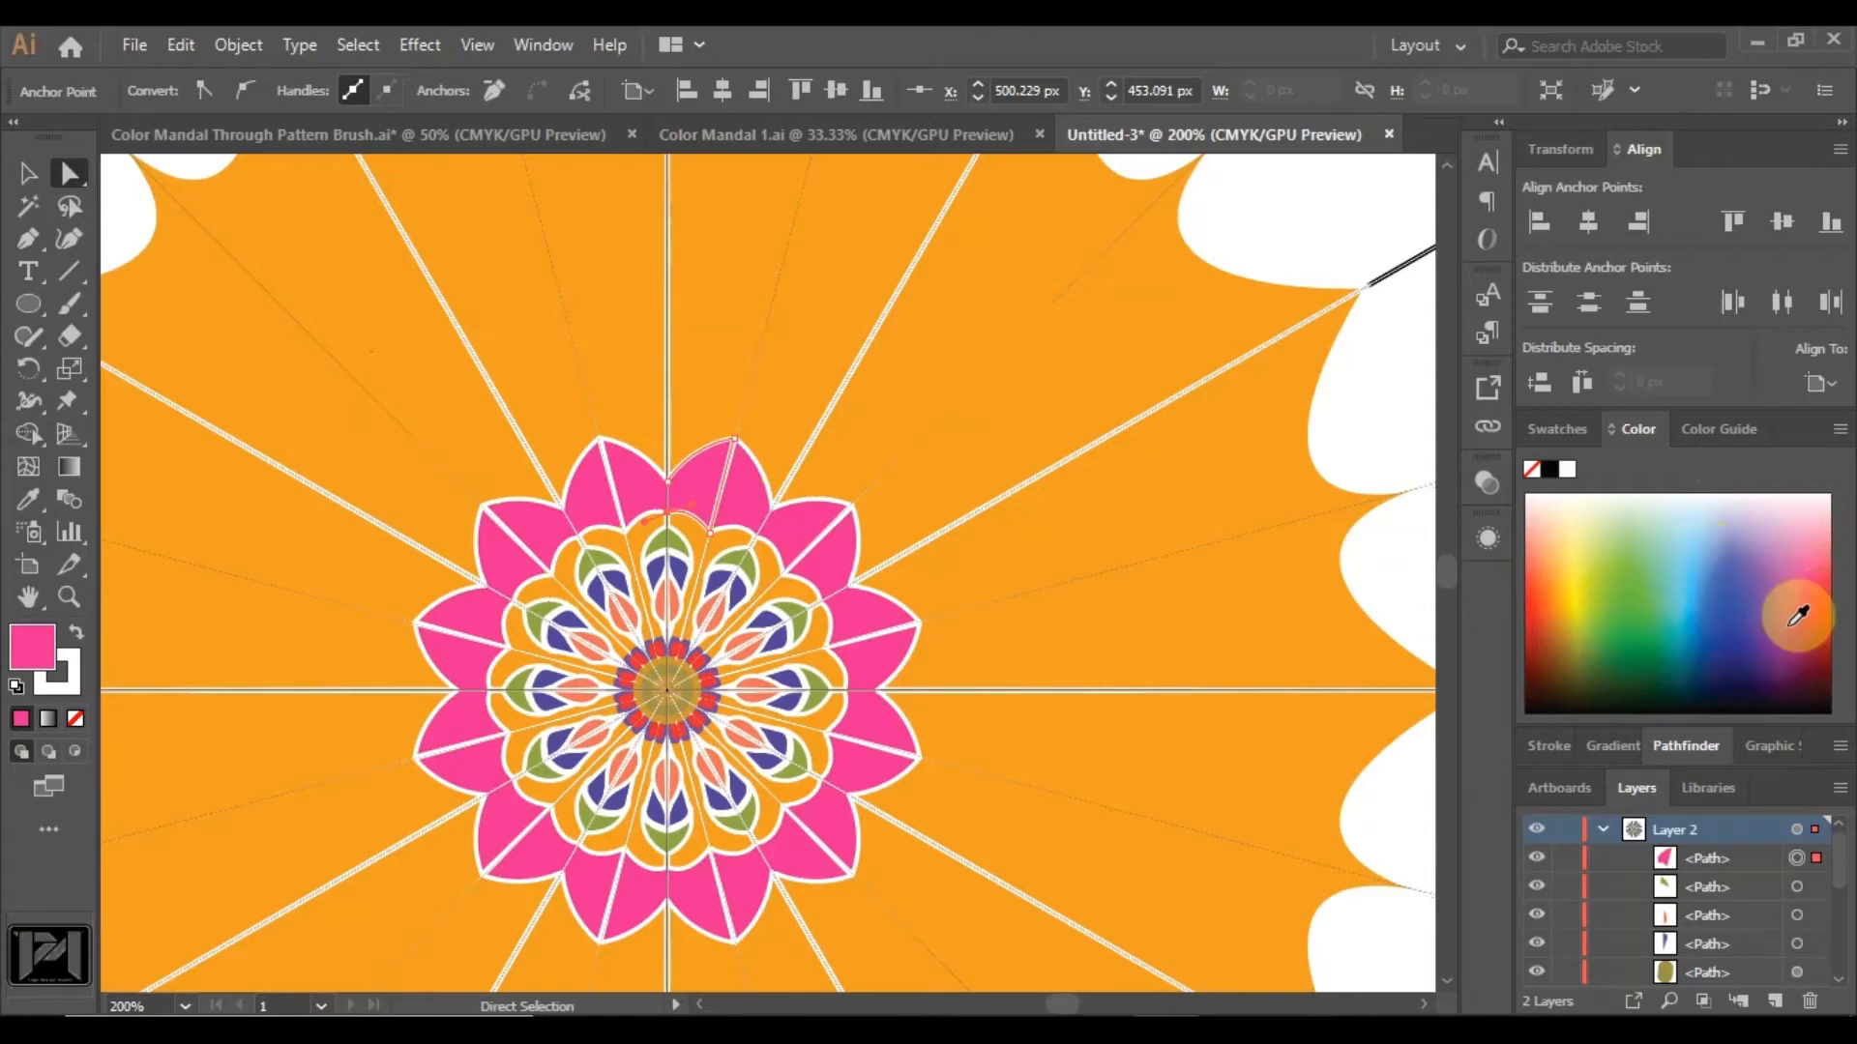
click(1735, 433)
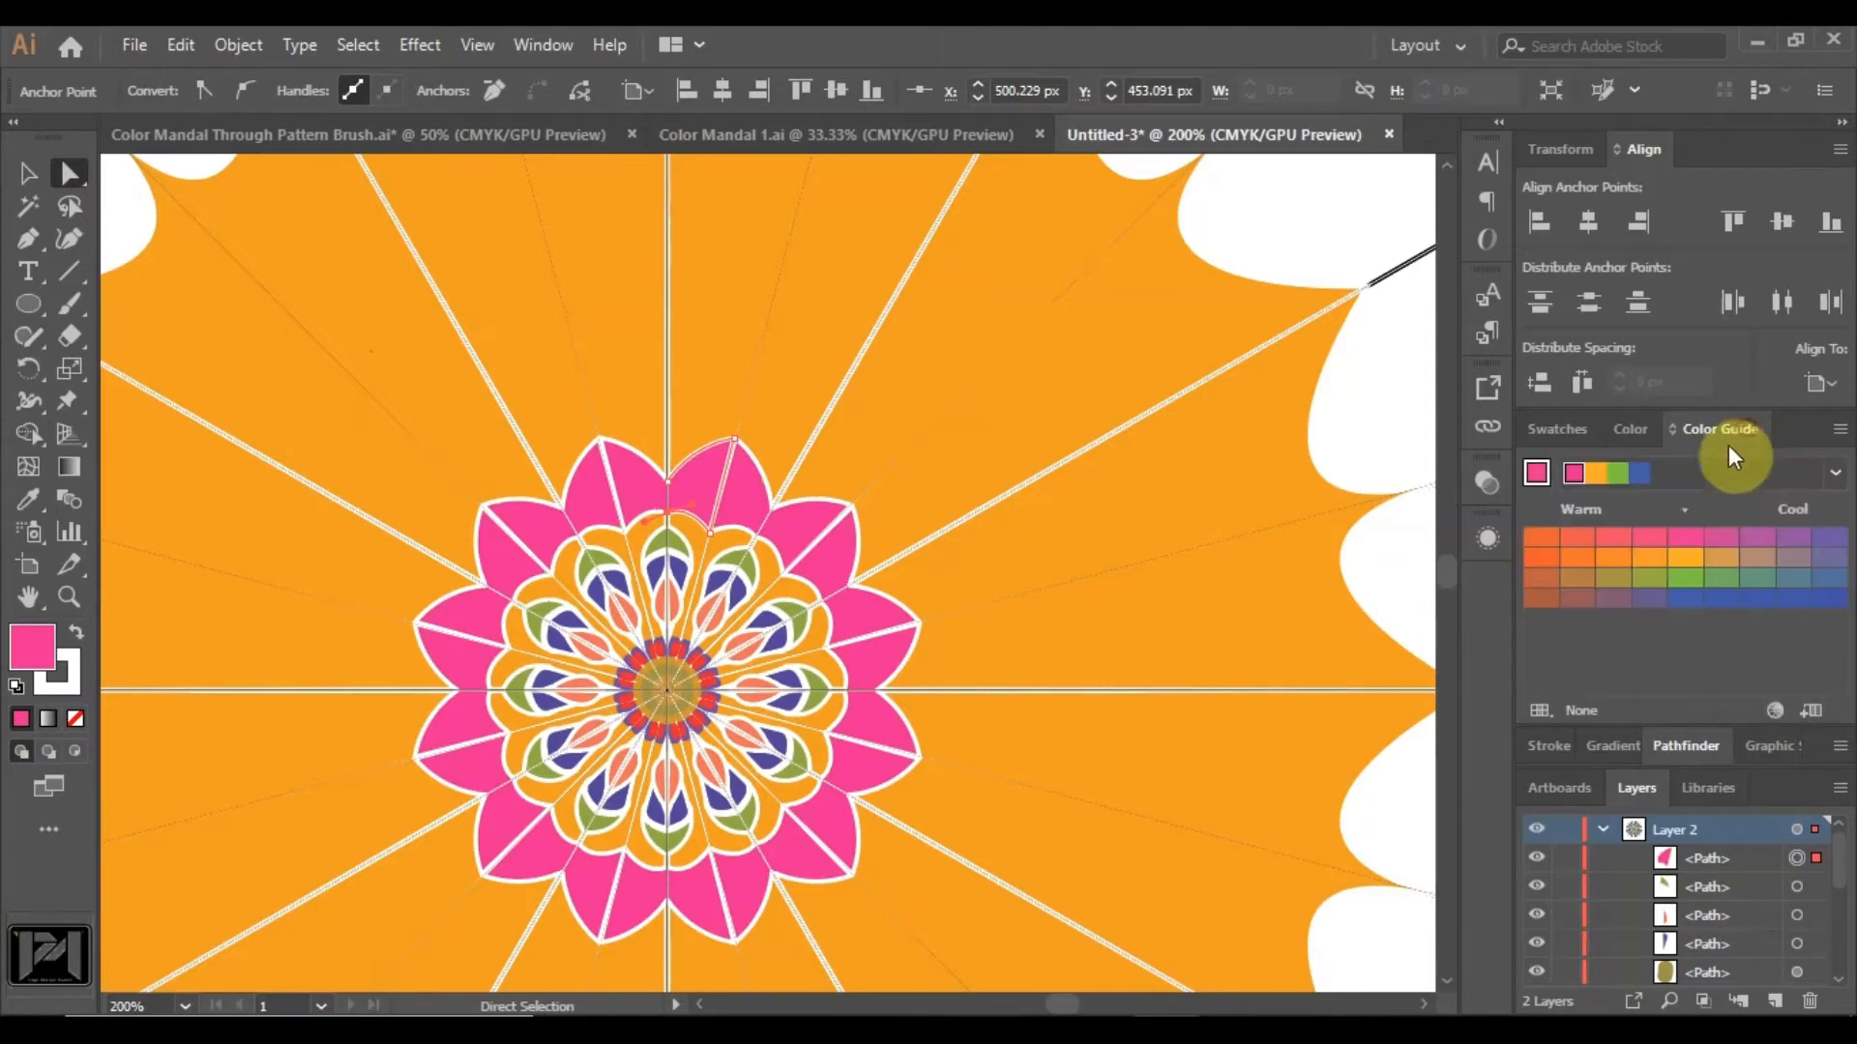
click(1648, 539)
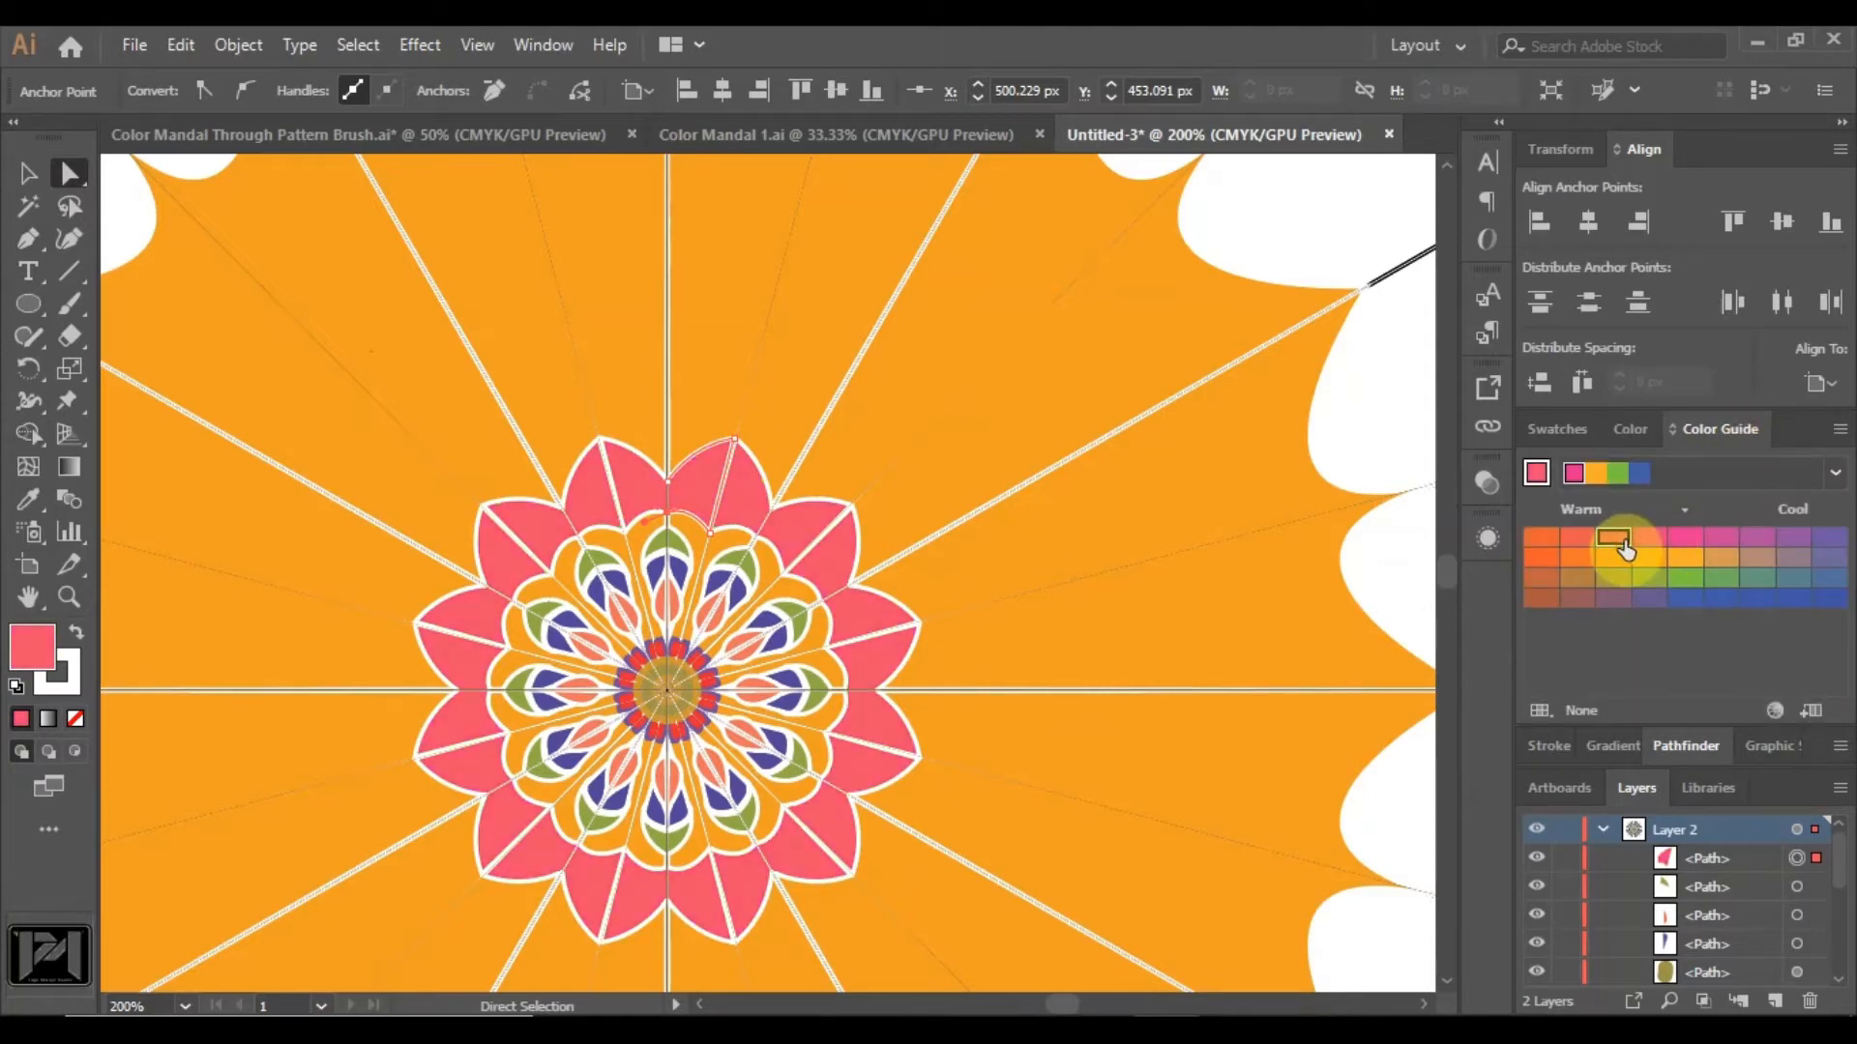
Draw the outer edge of half a large petal with the Pen tool, curving from the vertical line above the coral leaves to a pointed tip on the wedge's edge.
scroll(841, 311, down, 3)
scroll(866, 315, up, 2)
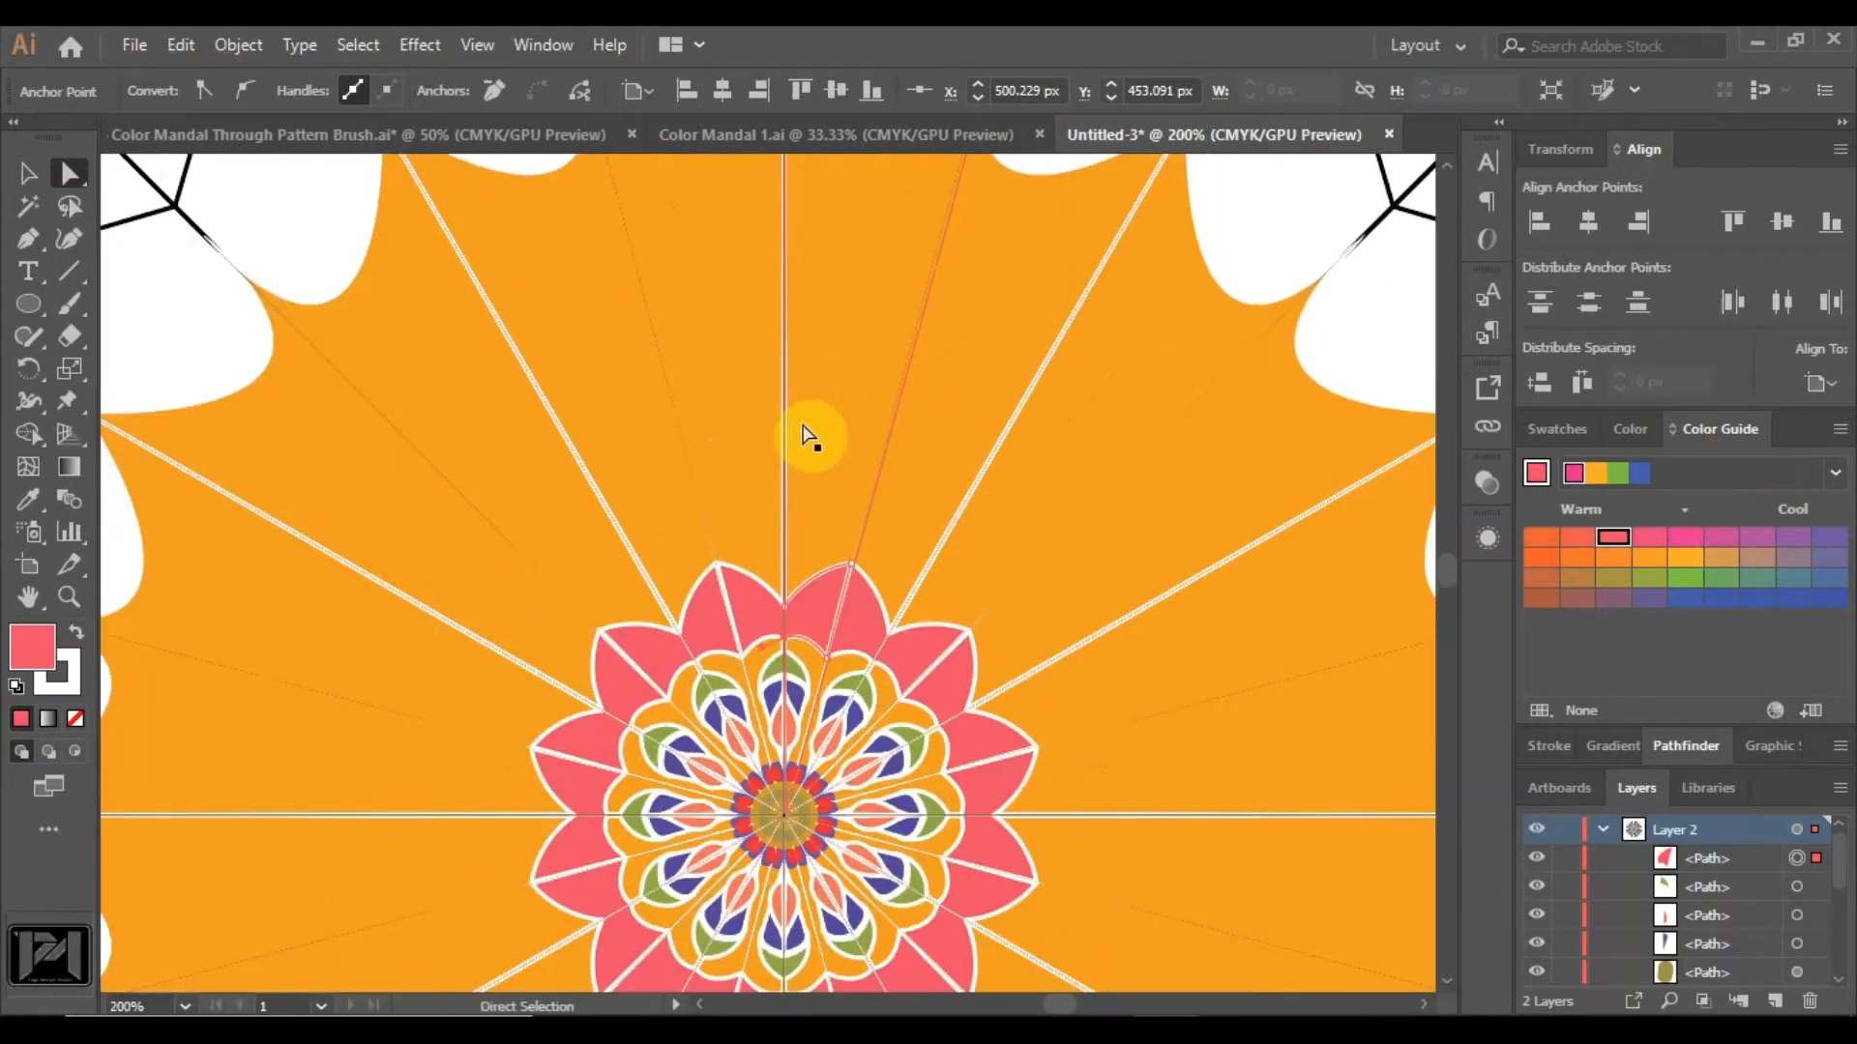
click(28, 239)
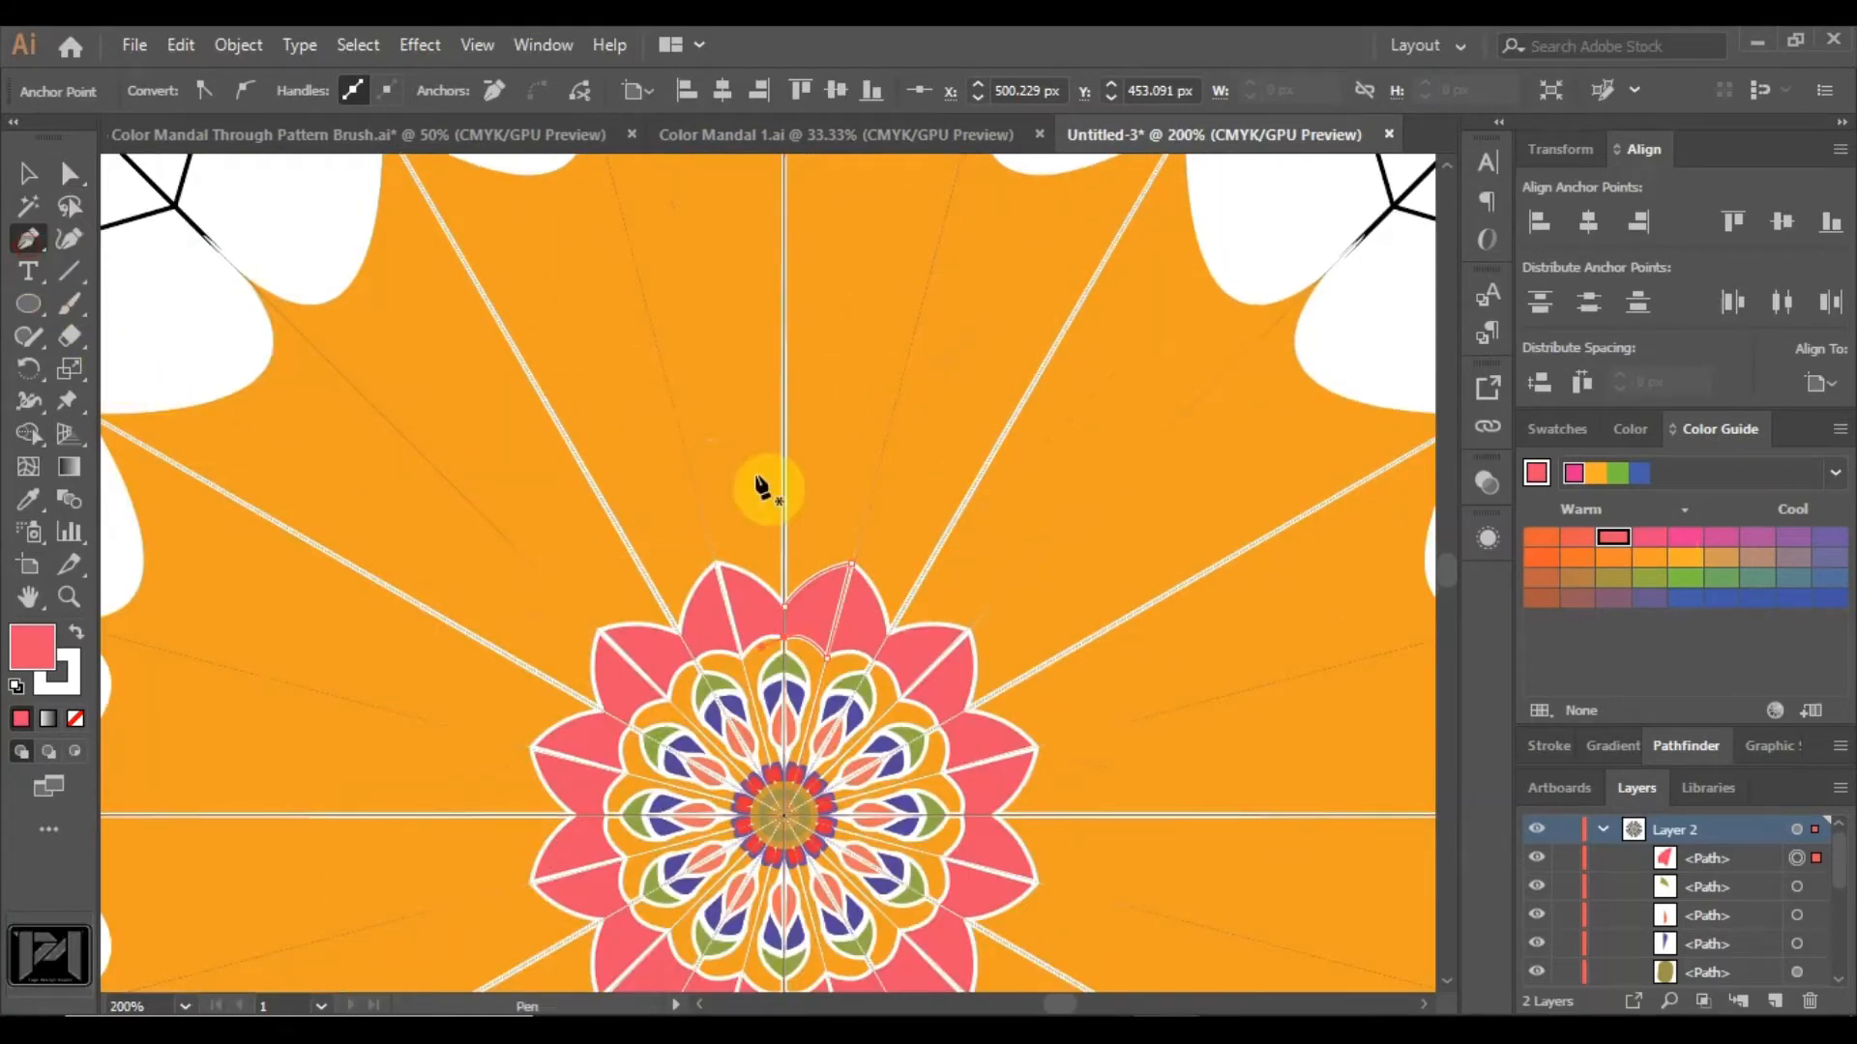
click(784, 511)
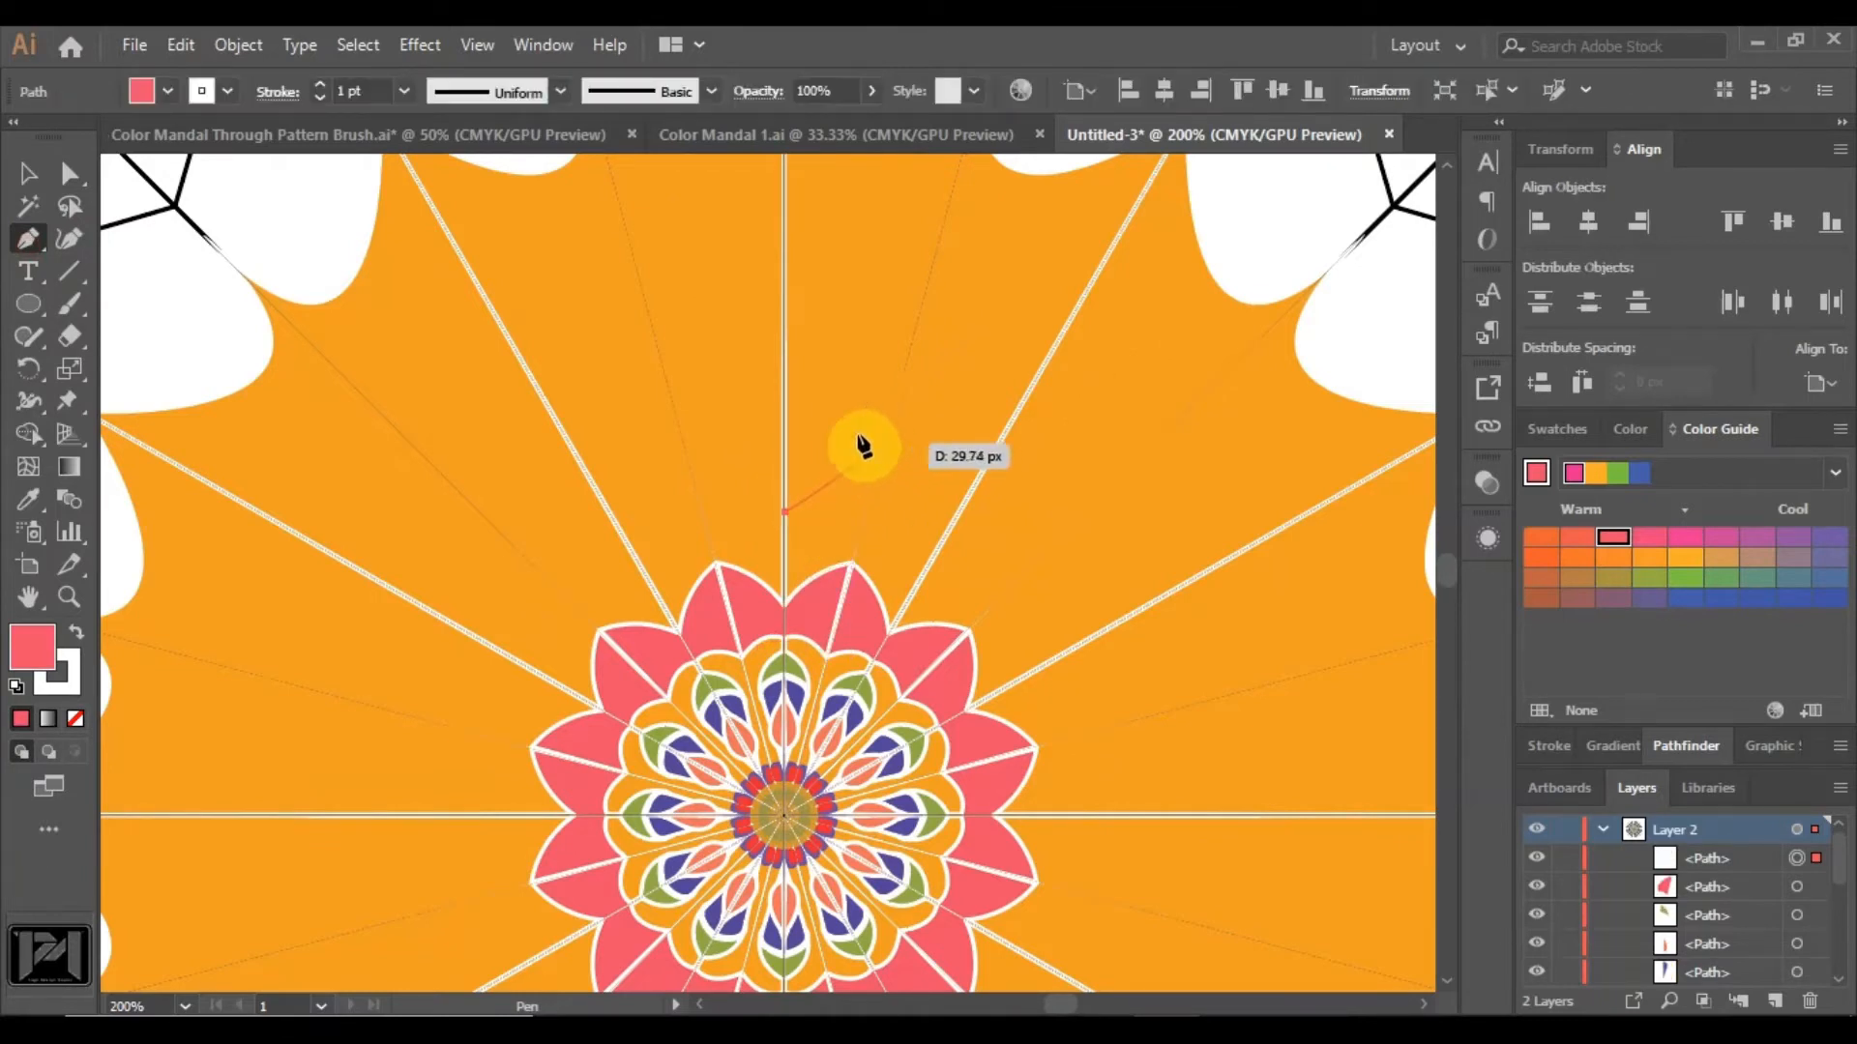
mouse_move(899, 429)
mouse_down()
mouse_move(920, 427)
mouse_move(899, 415)
mouse_move(787, 489)
mouse_move(725, 497)
mouse_move(882, 459)
mouse_move(890, 423)
mouse_up()
scroll(897, 424, up, 3)
scroll(888, 431, up, 1)
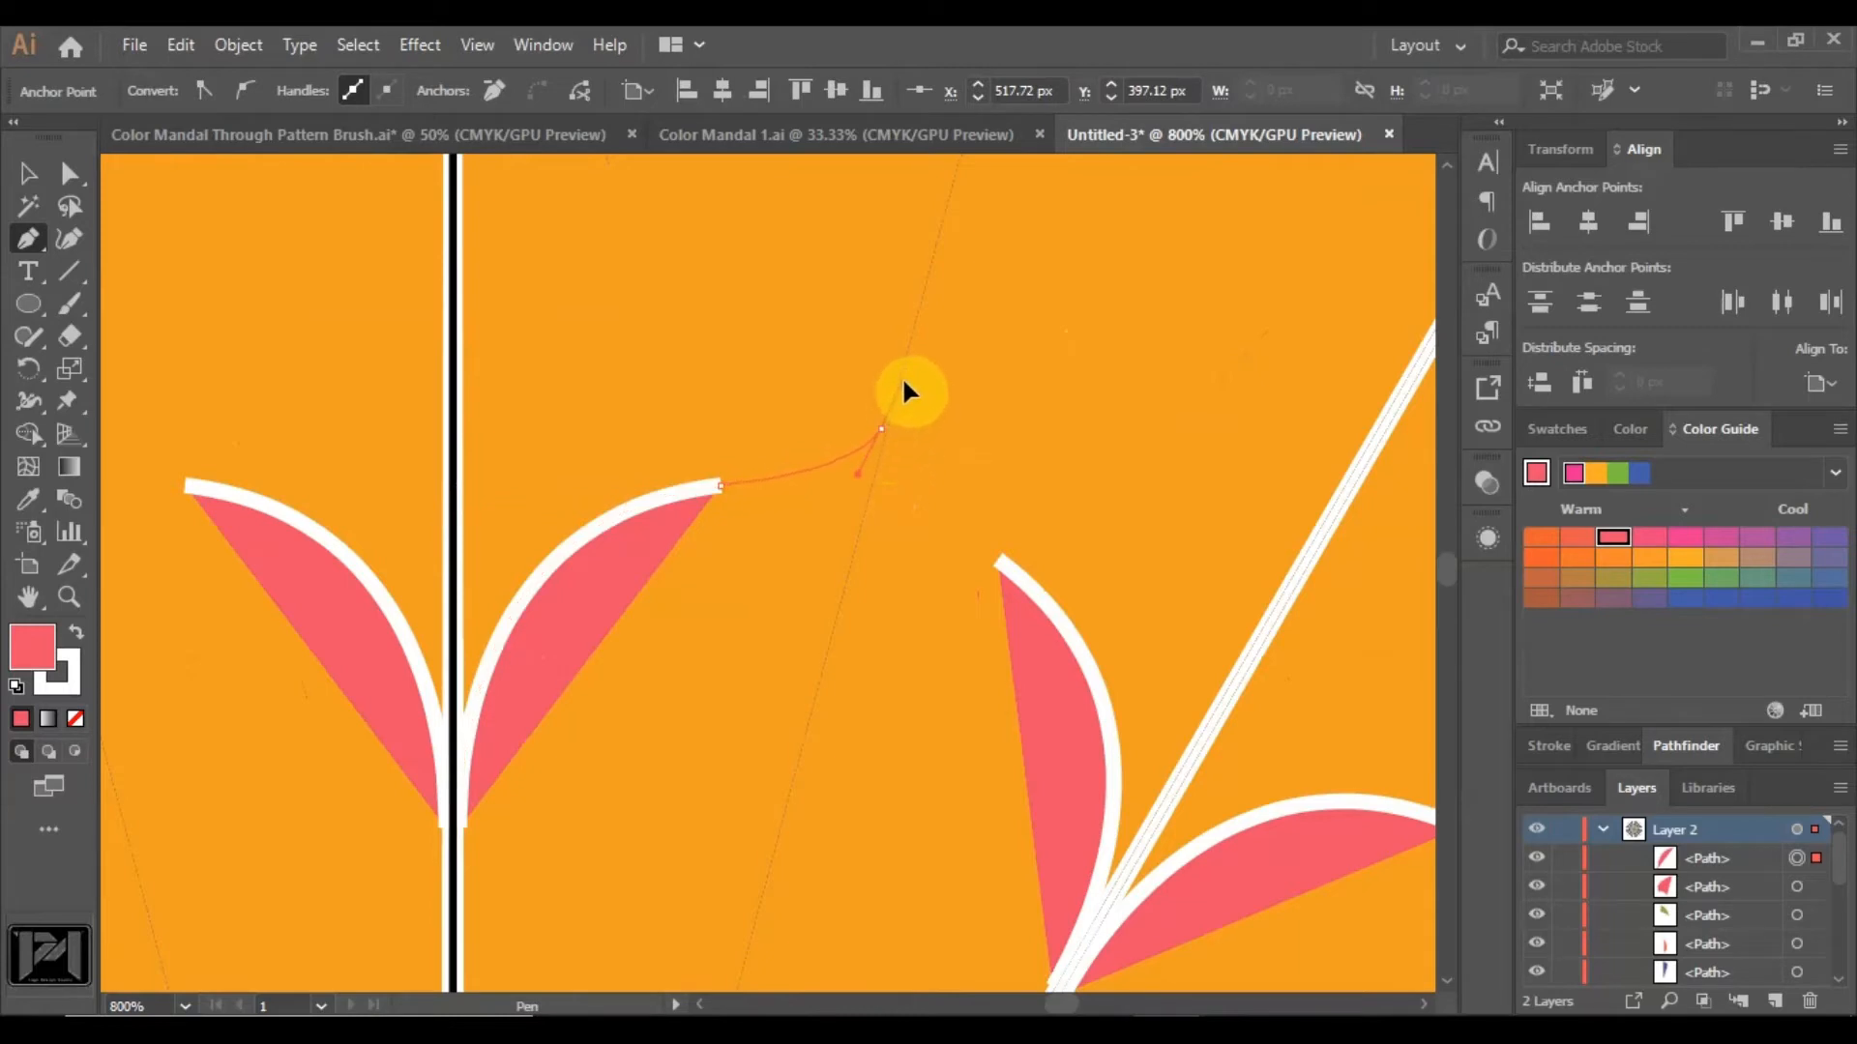
scroll(903, 397, up, 2)
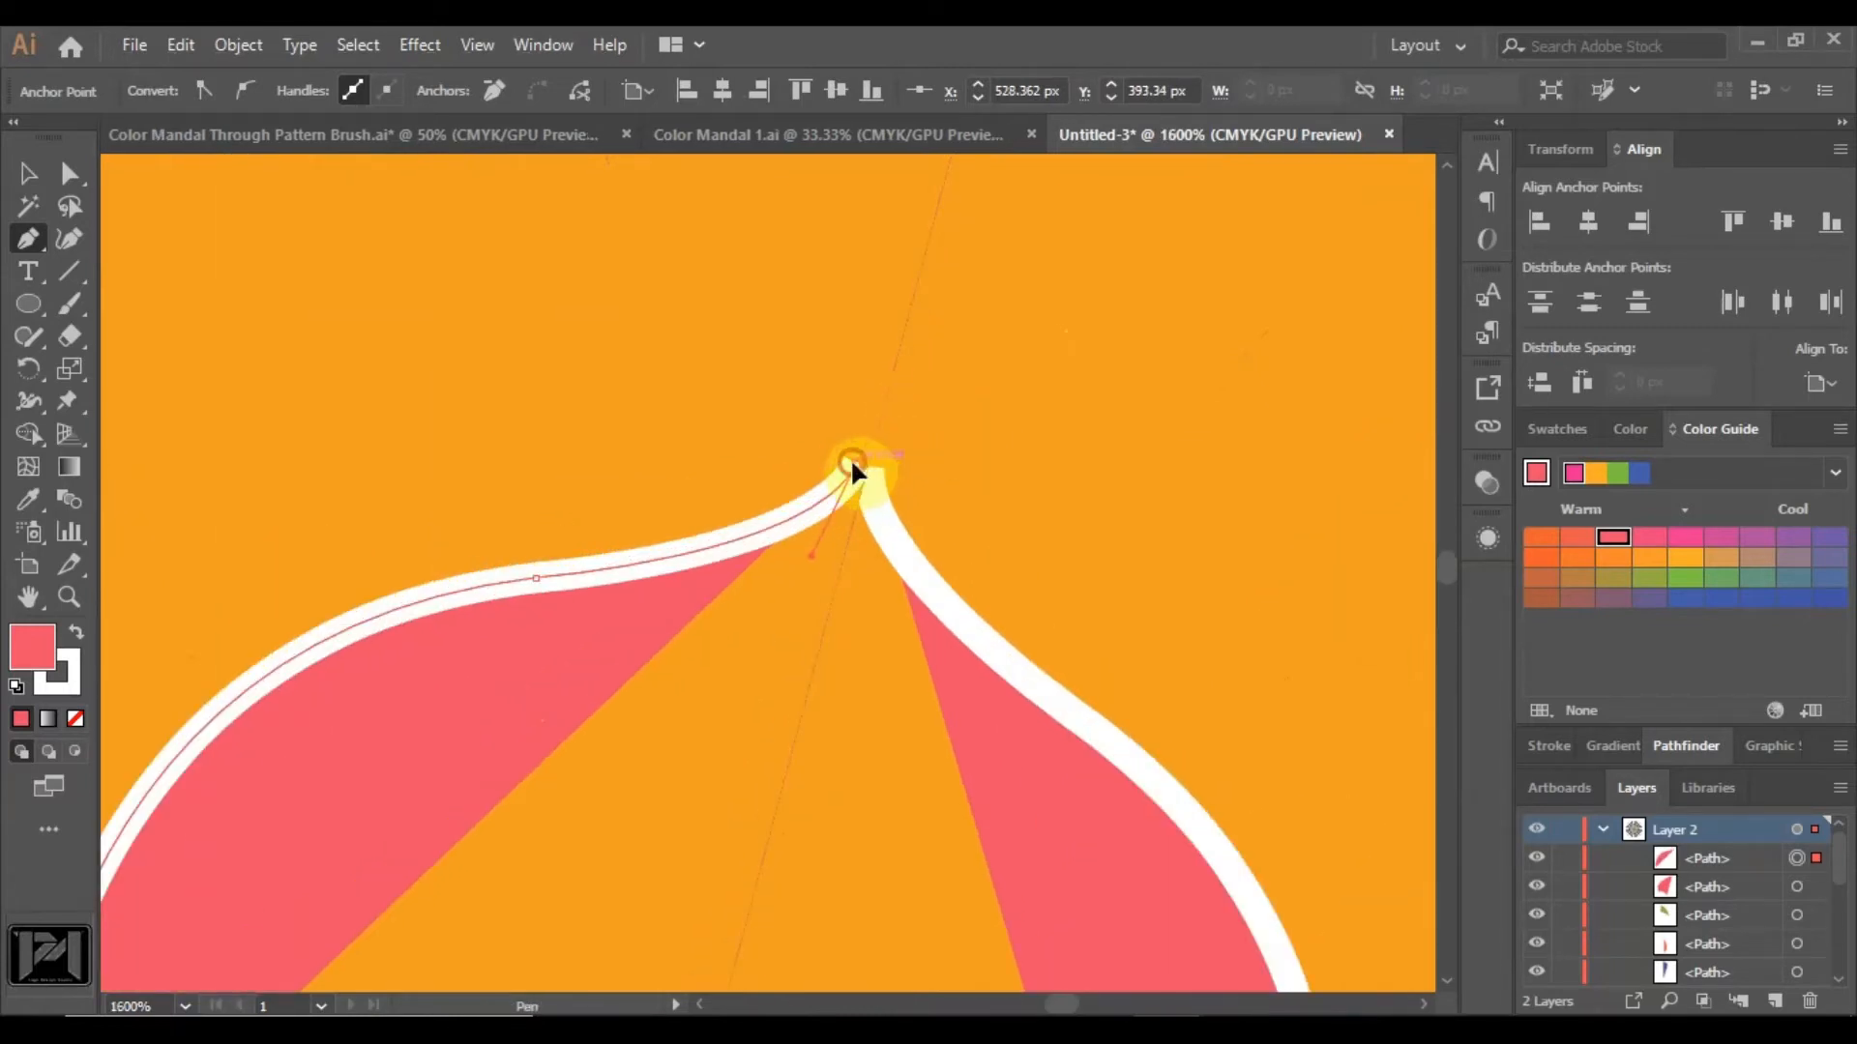
drag(875, 441, 699, 727)
Extend the petal path down to the coral leaf's tip and along its curved outline back to the vertical line.
scroll(876, 435, down, 5)
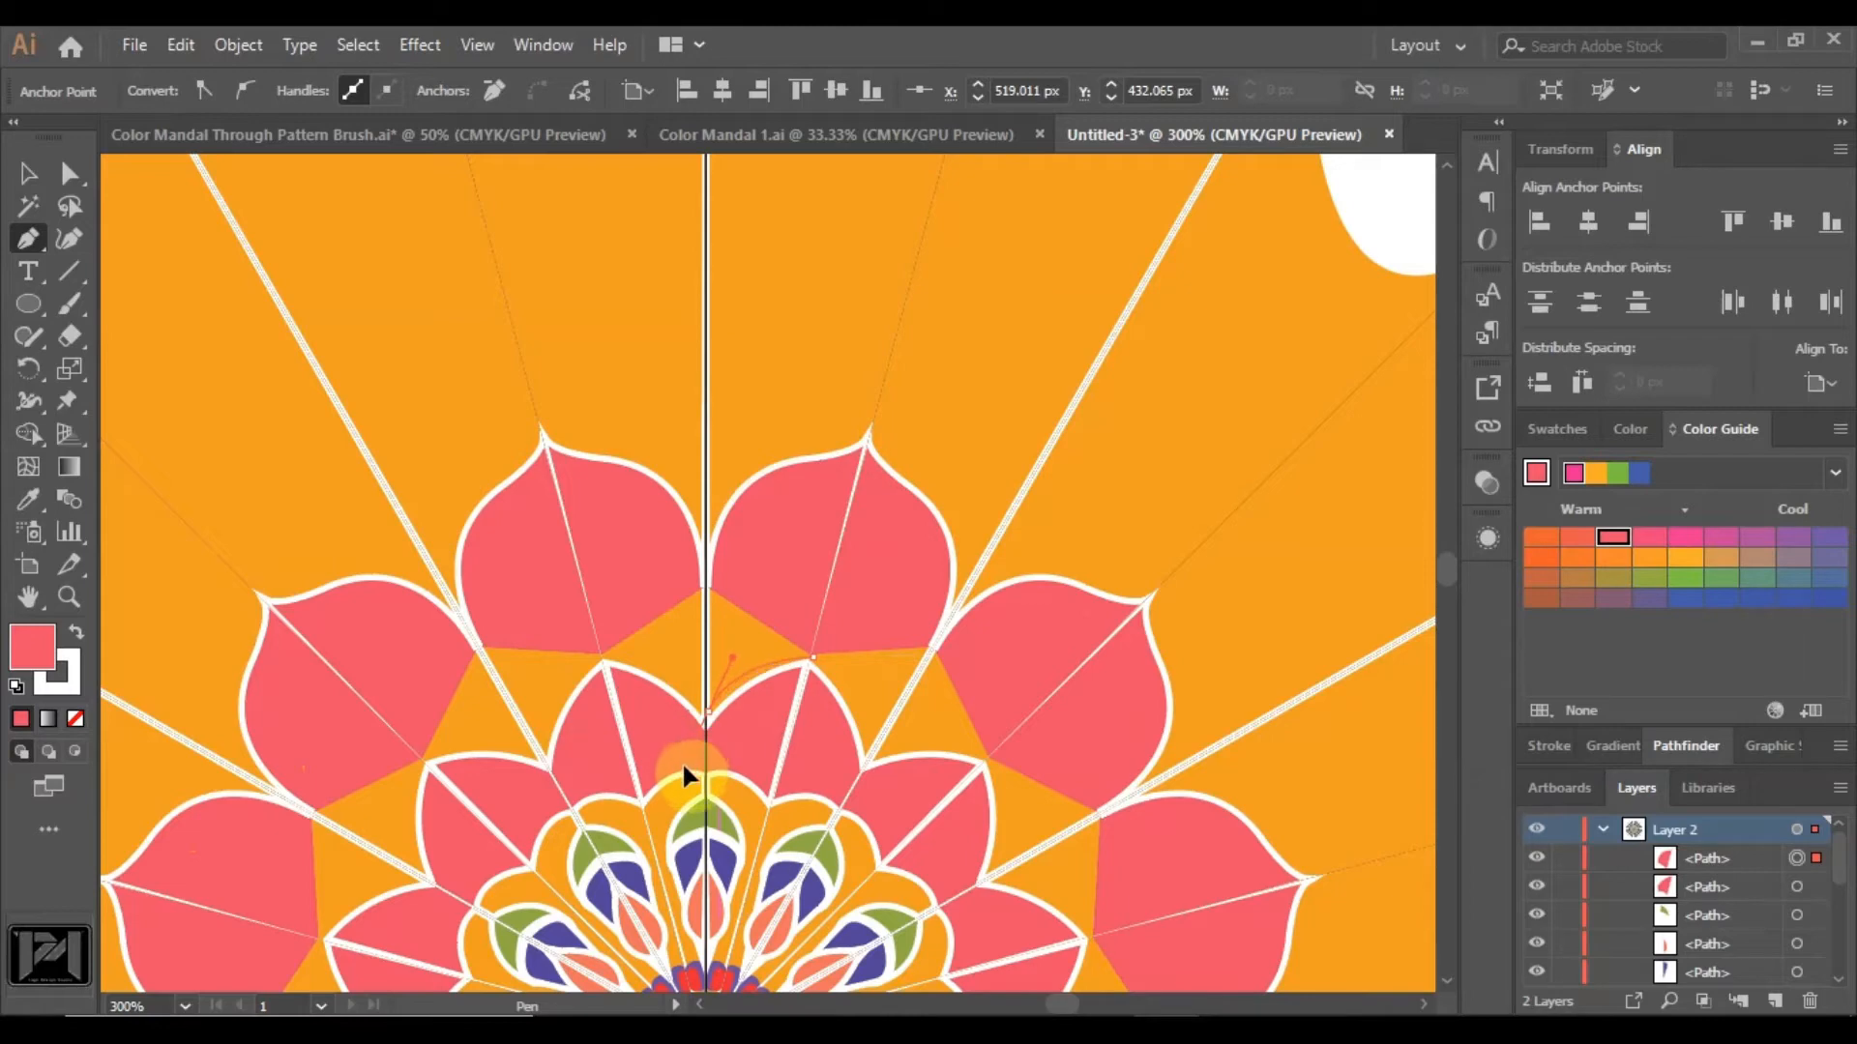
click(708, 715)
click(708, 714)
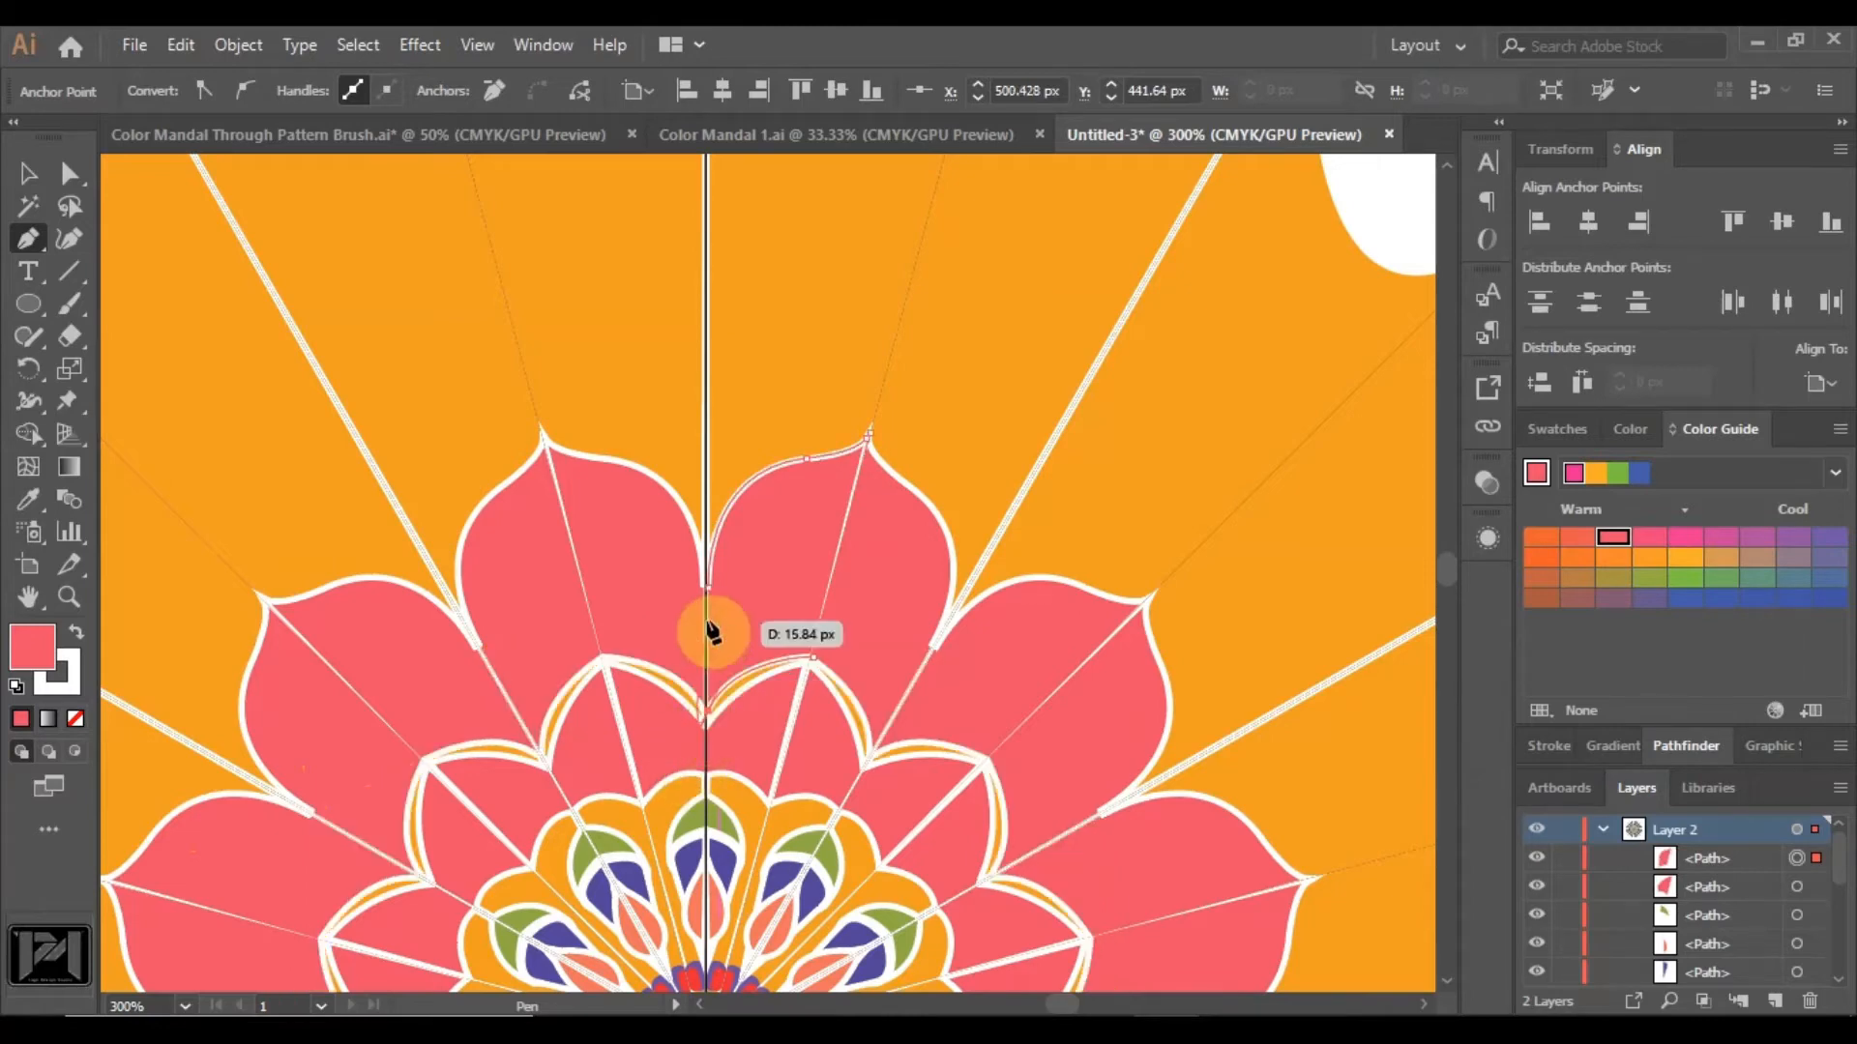
Change the fill of the new large petal to purple.
click(71, 175)
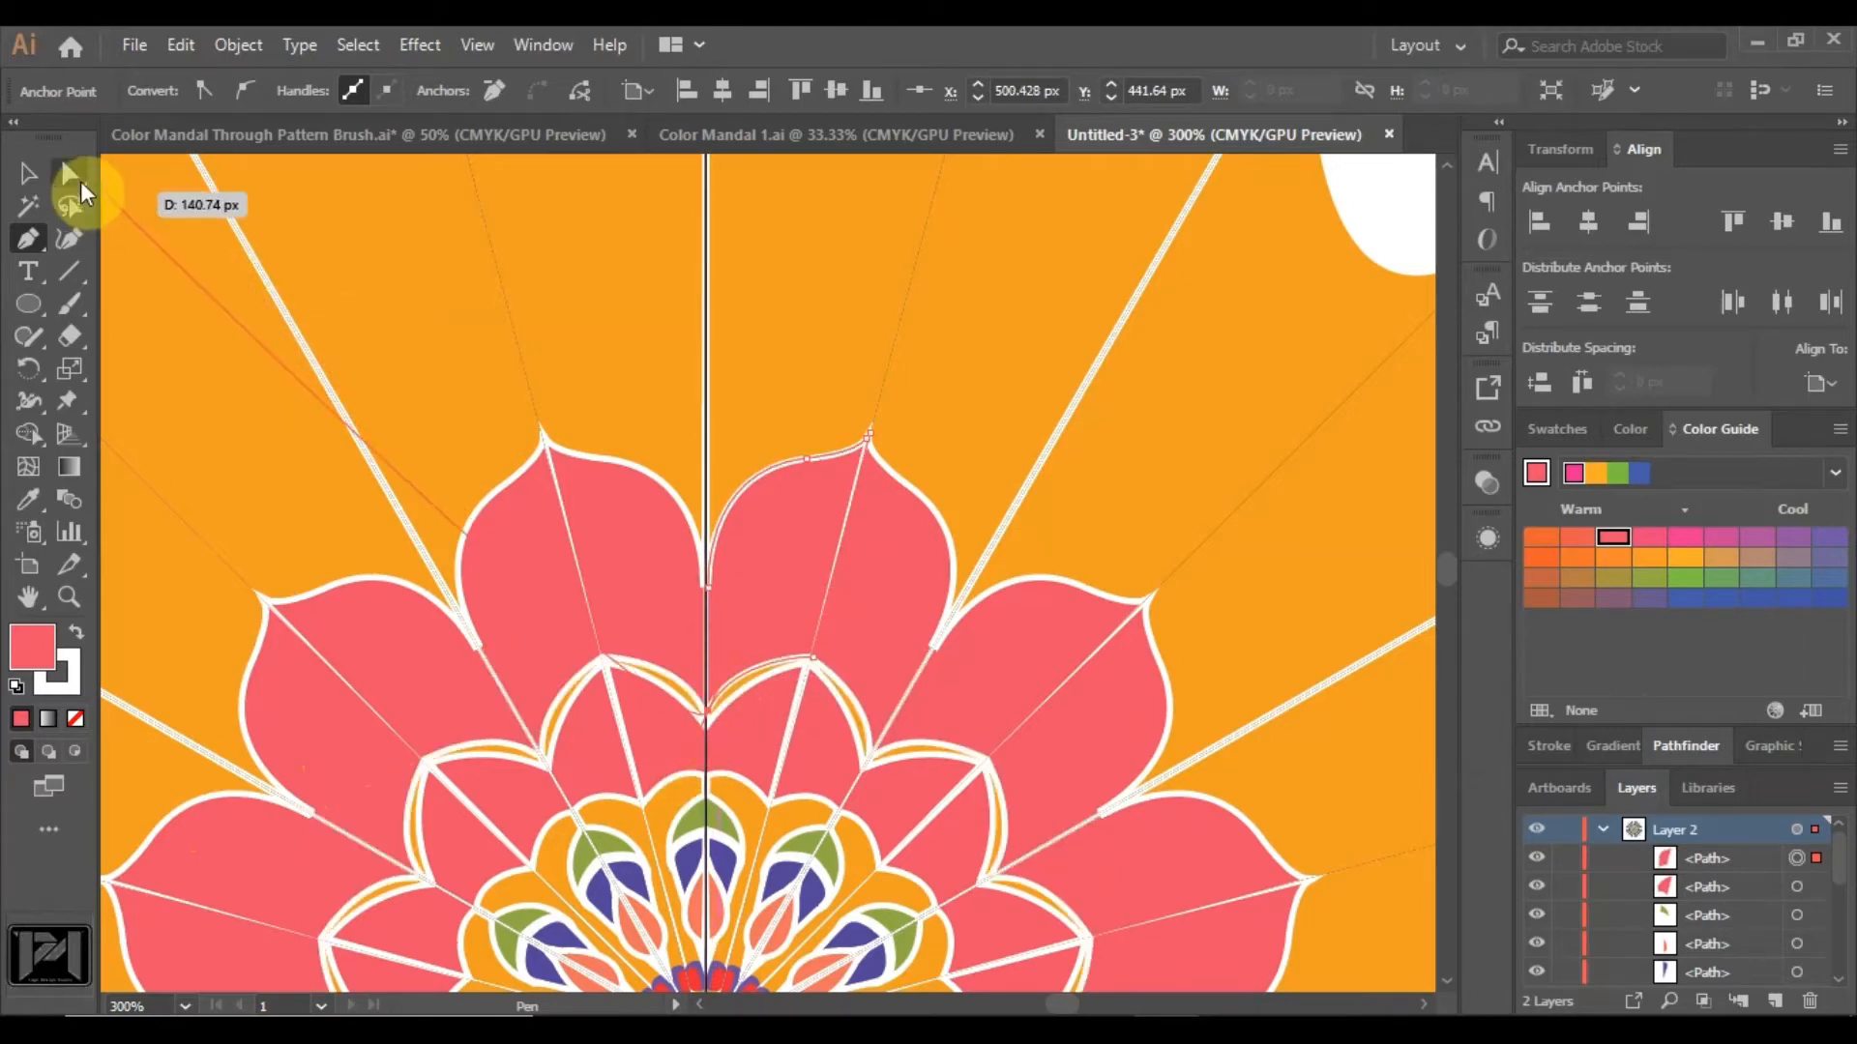
scroll(967, 407, down, 5)
scroll(1073, 450, up, 2)
click(1073, 450)
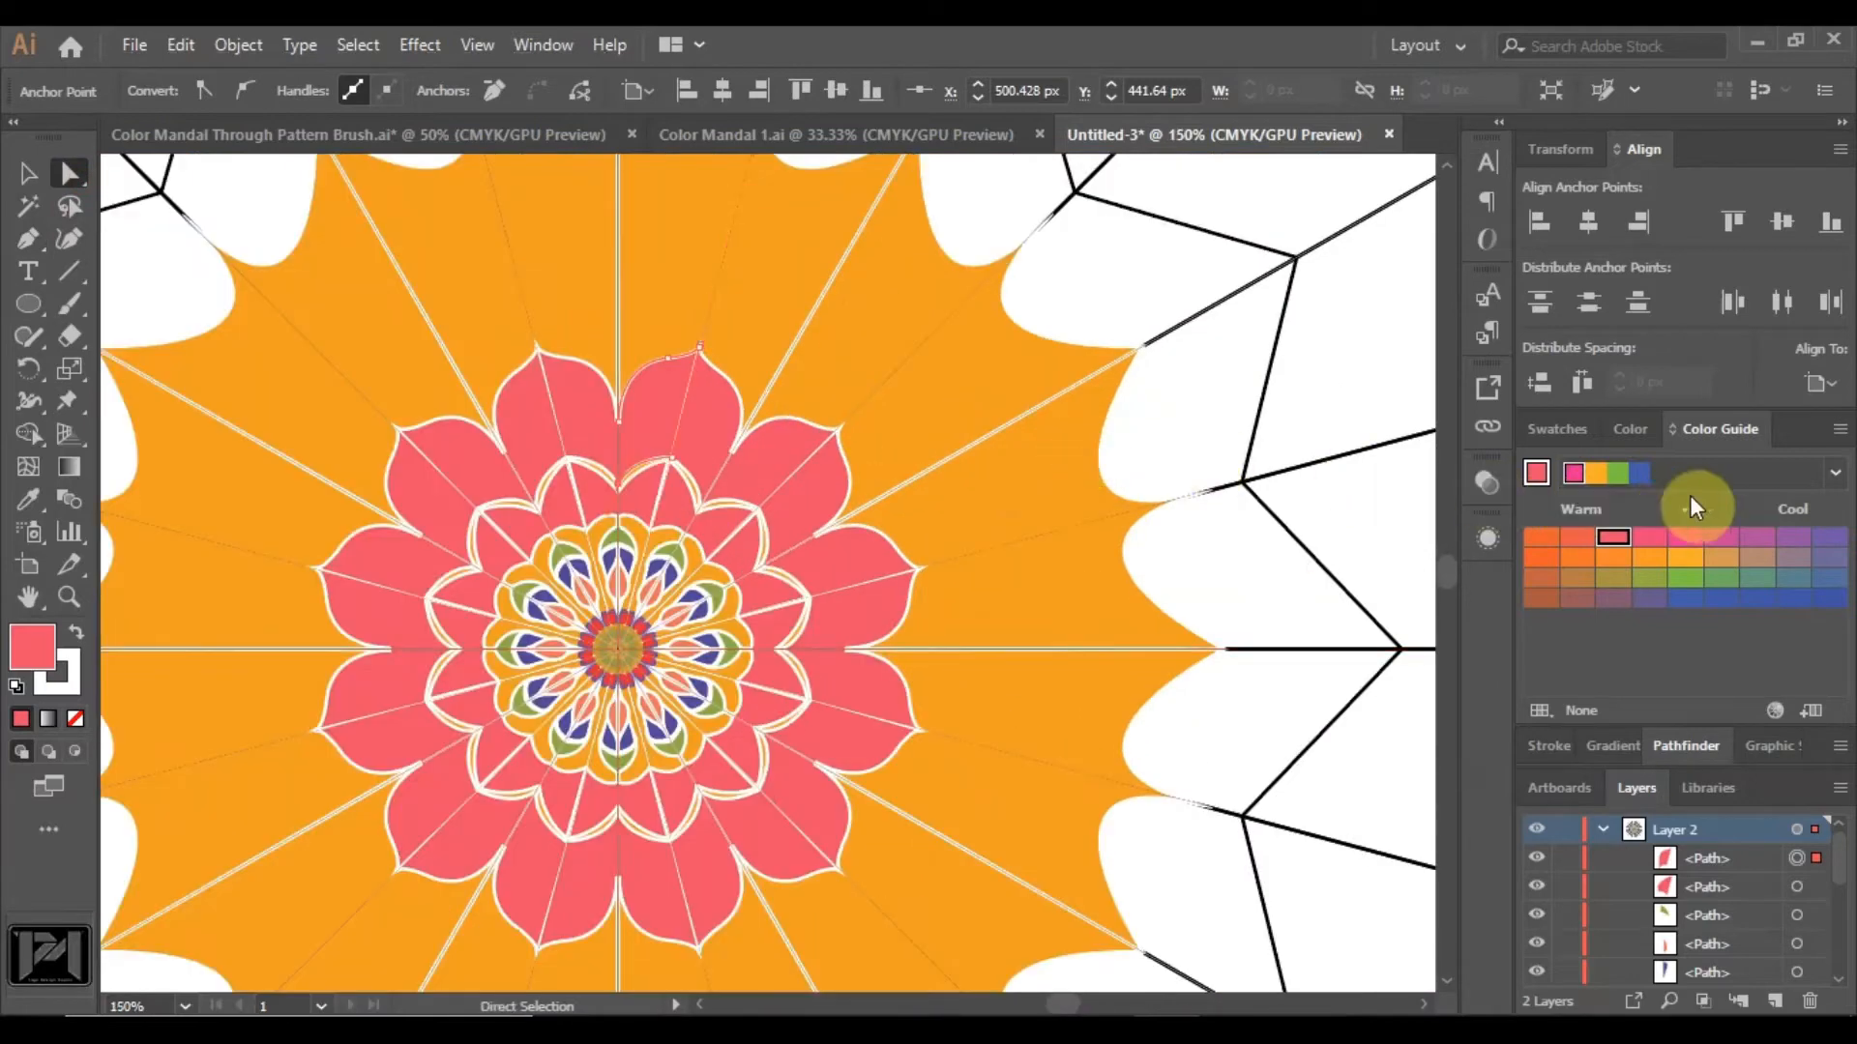
click(1634, 431)
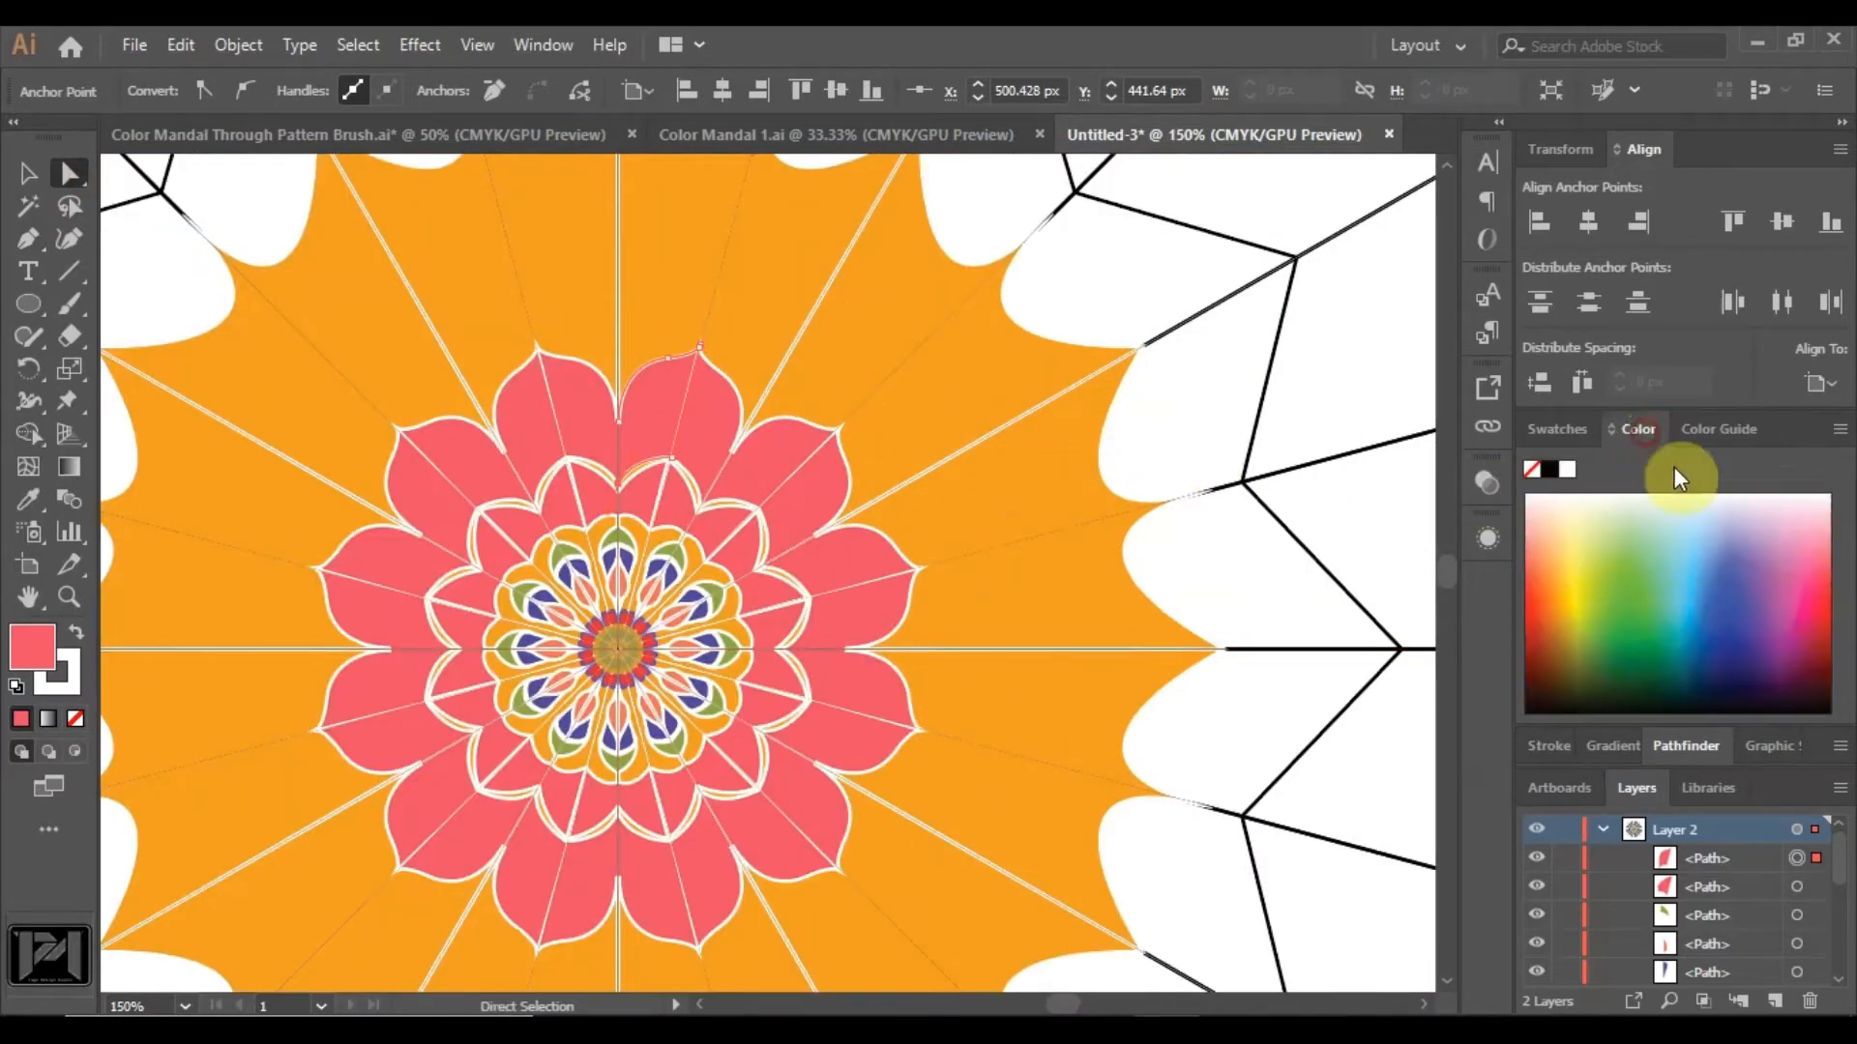
click(1772, 615)
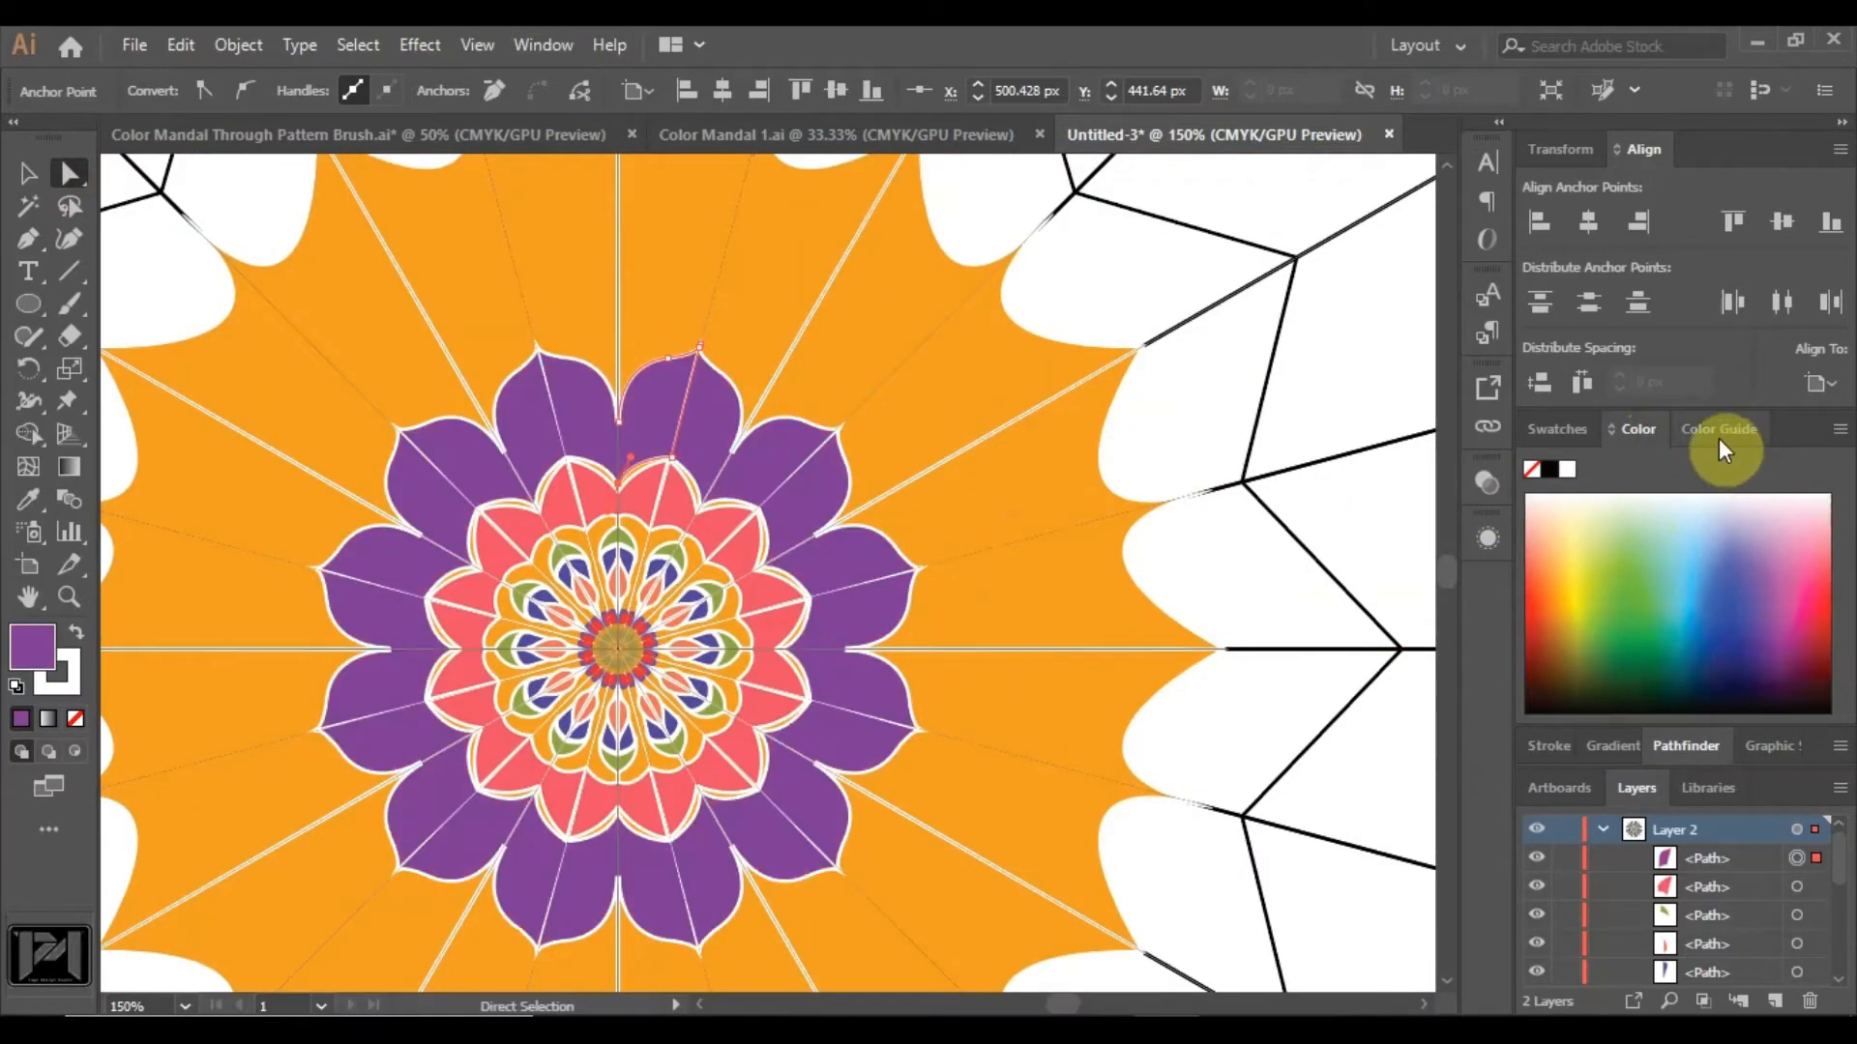
Deselect the petal and draw a concave Pen curve from the vertical line above the purple petals down to the petal's tip, ending in a corner.
scroll(1006, 454, down, 2)
scroll(842, 295, up, 2)
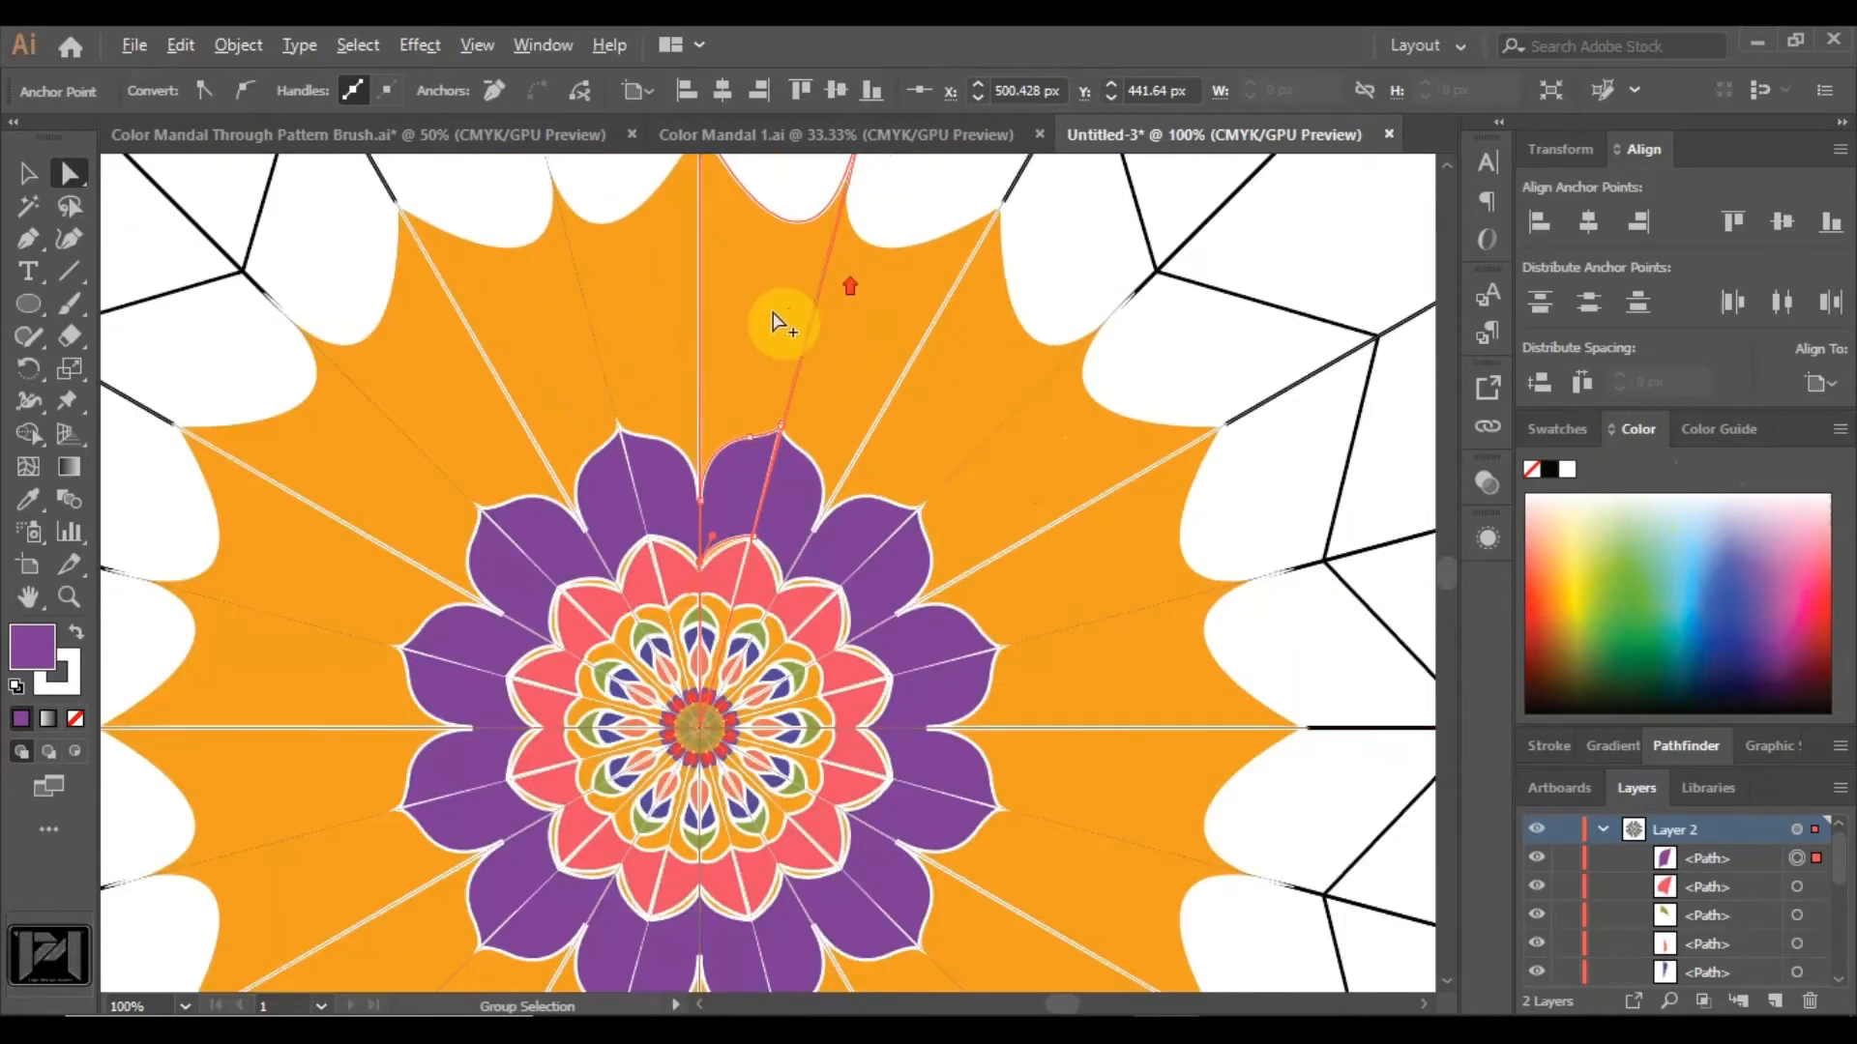
scroll(773, 322, up, 2)
click(29, 173)
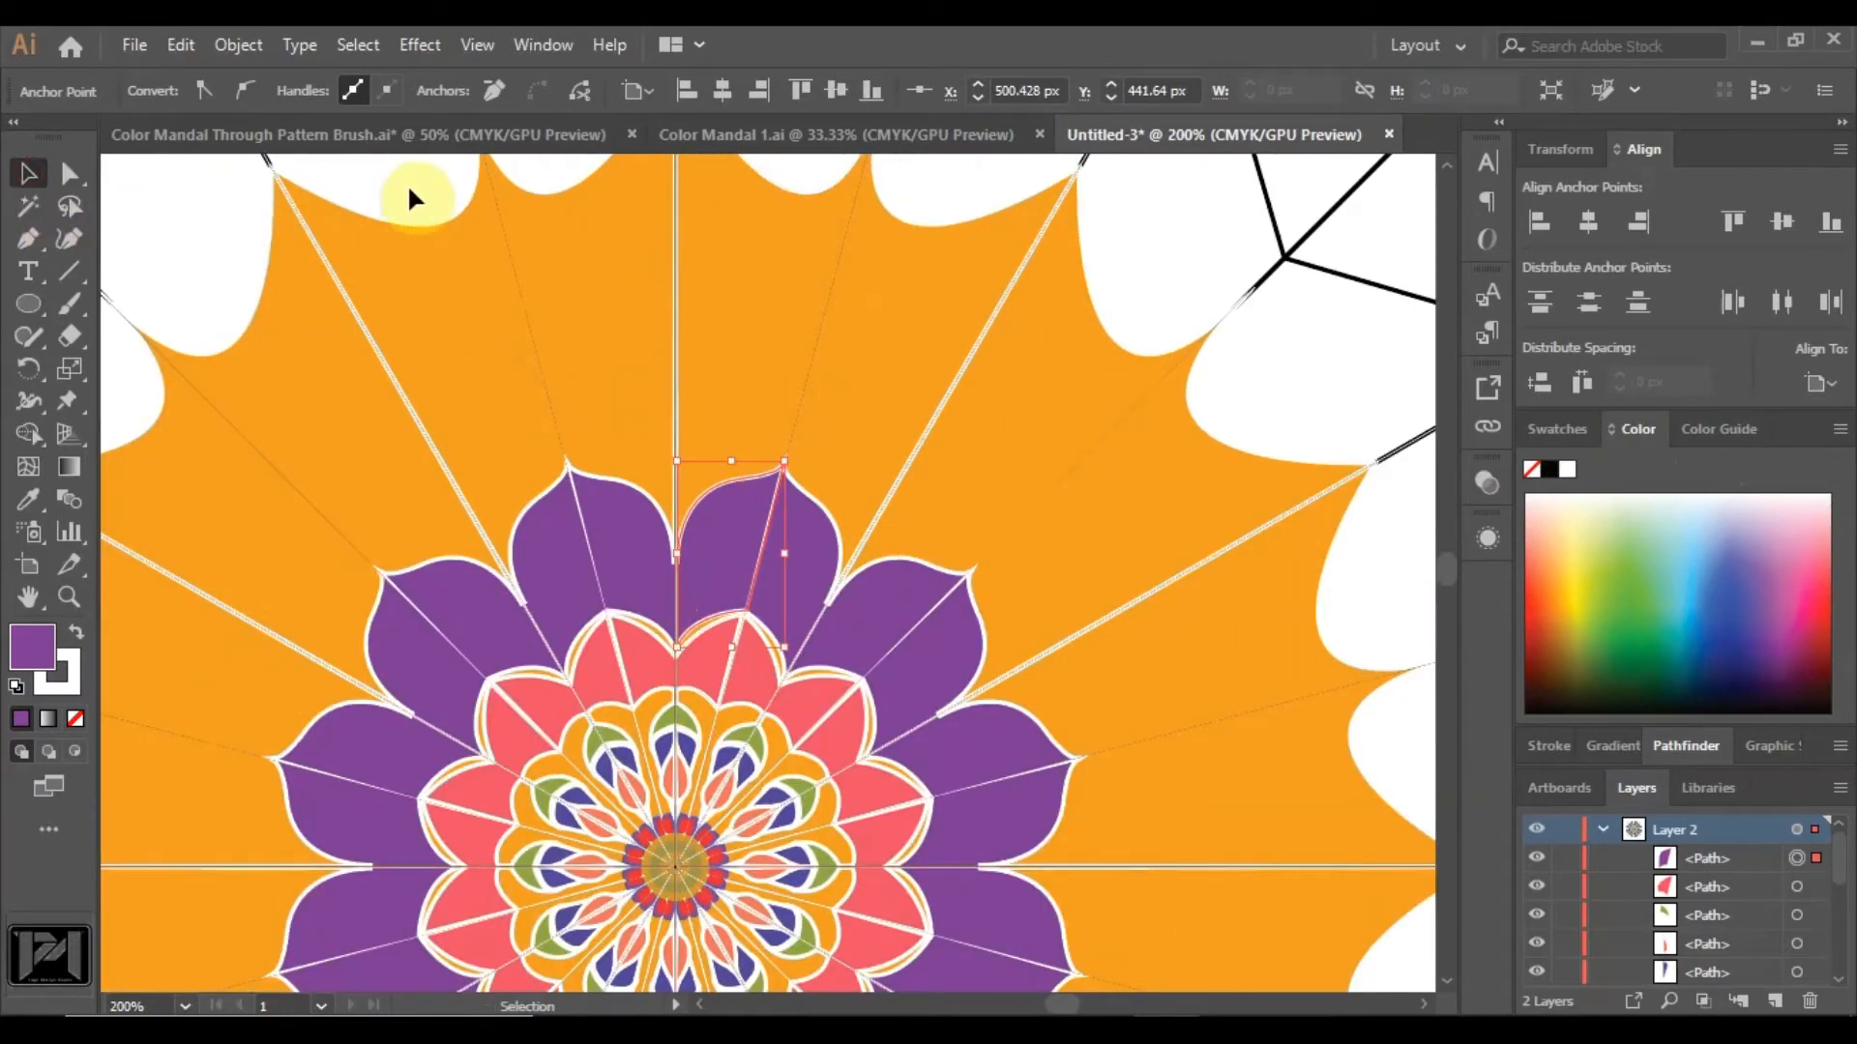
click(534, 270)
click(29, 250)
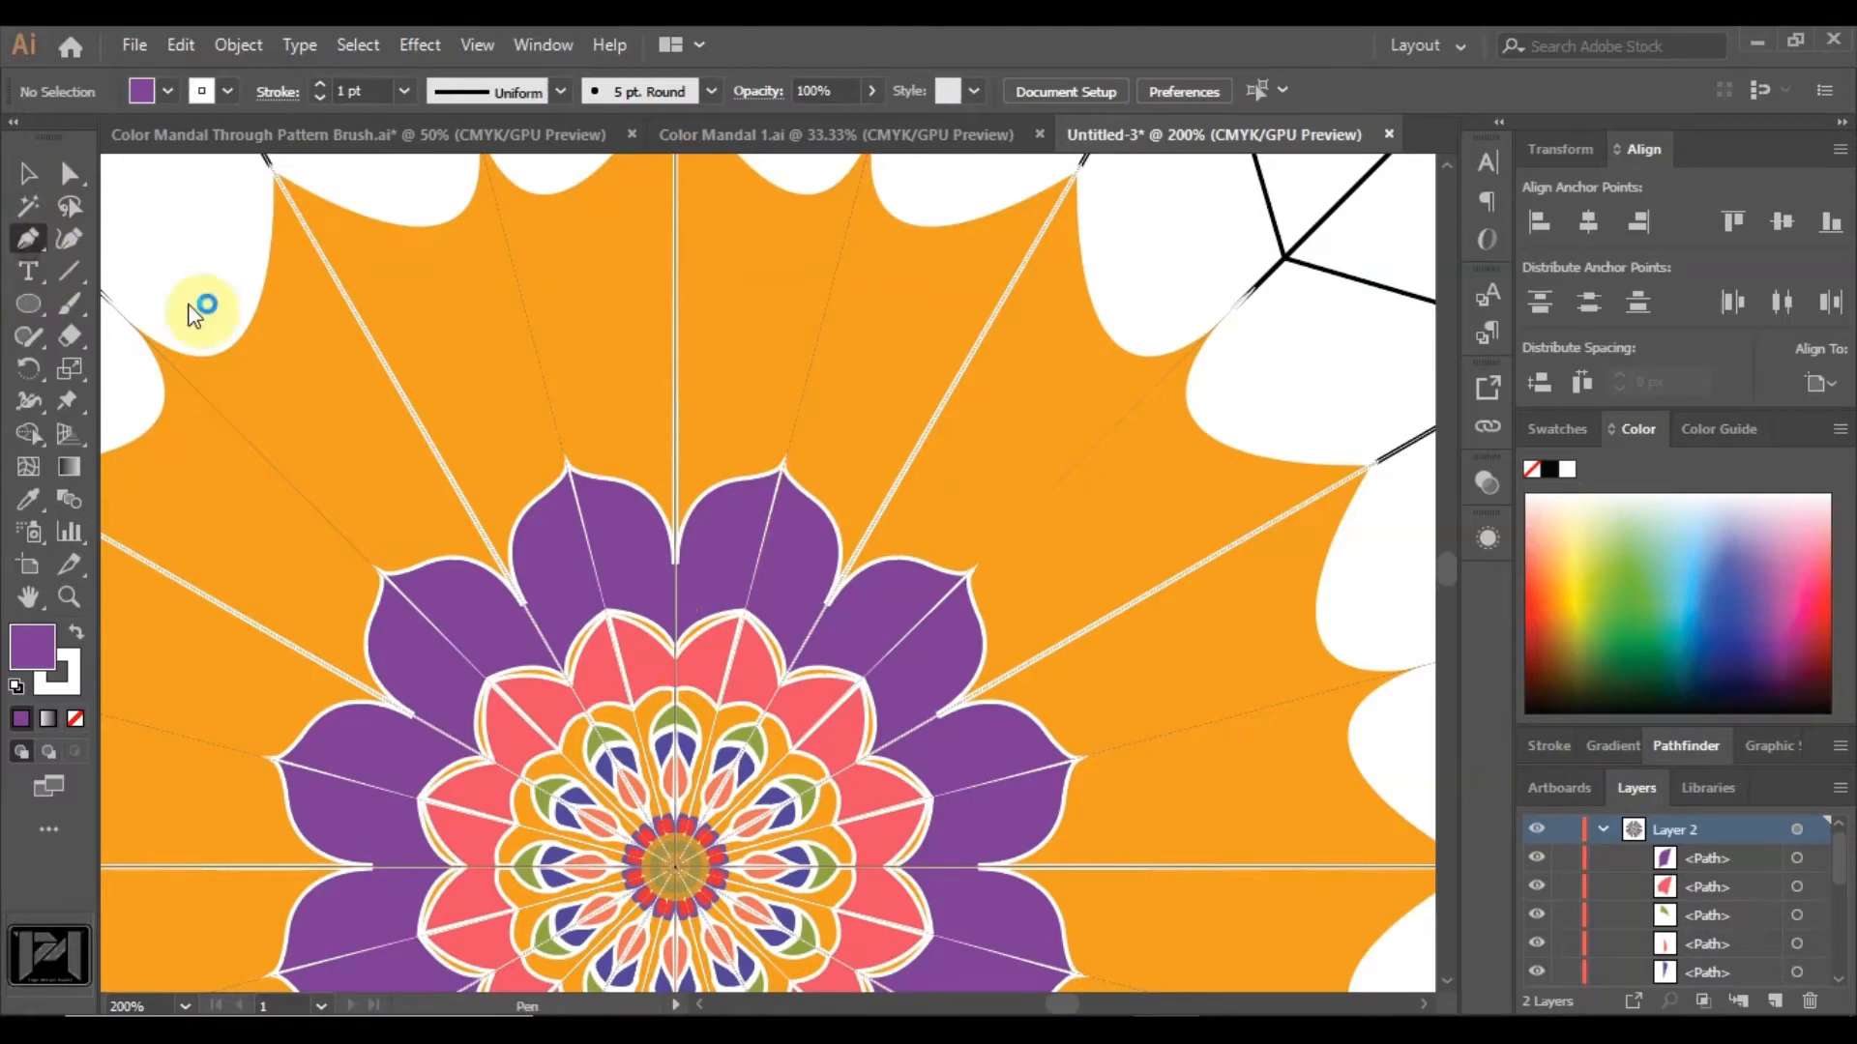
scroll(759, 385, up, 1)
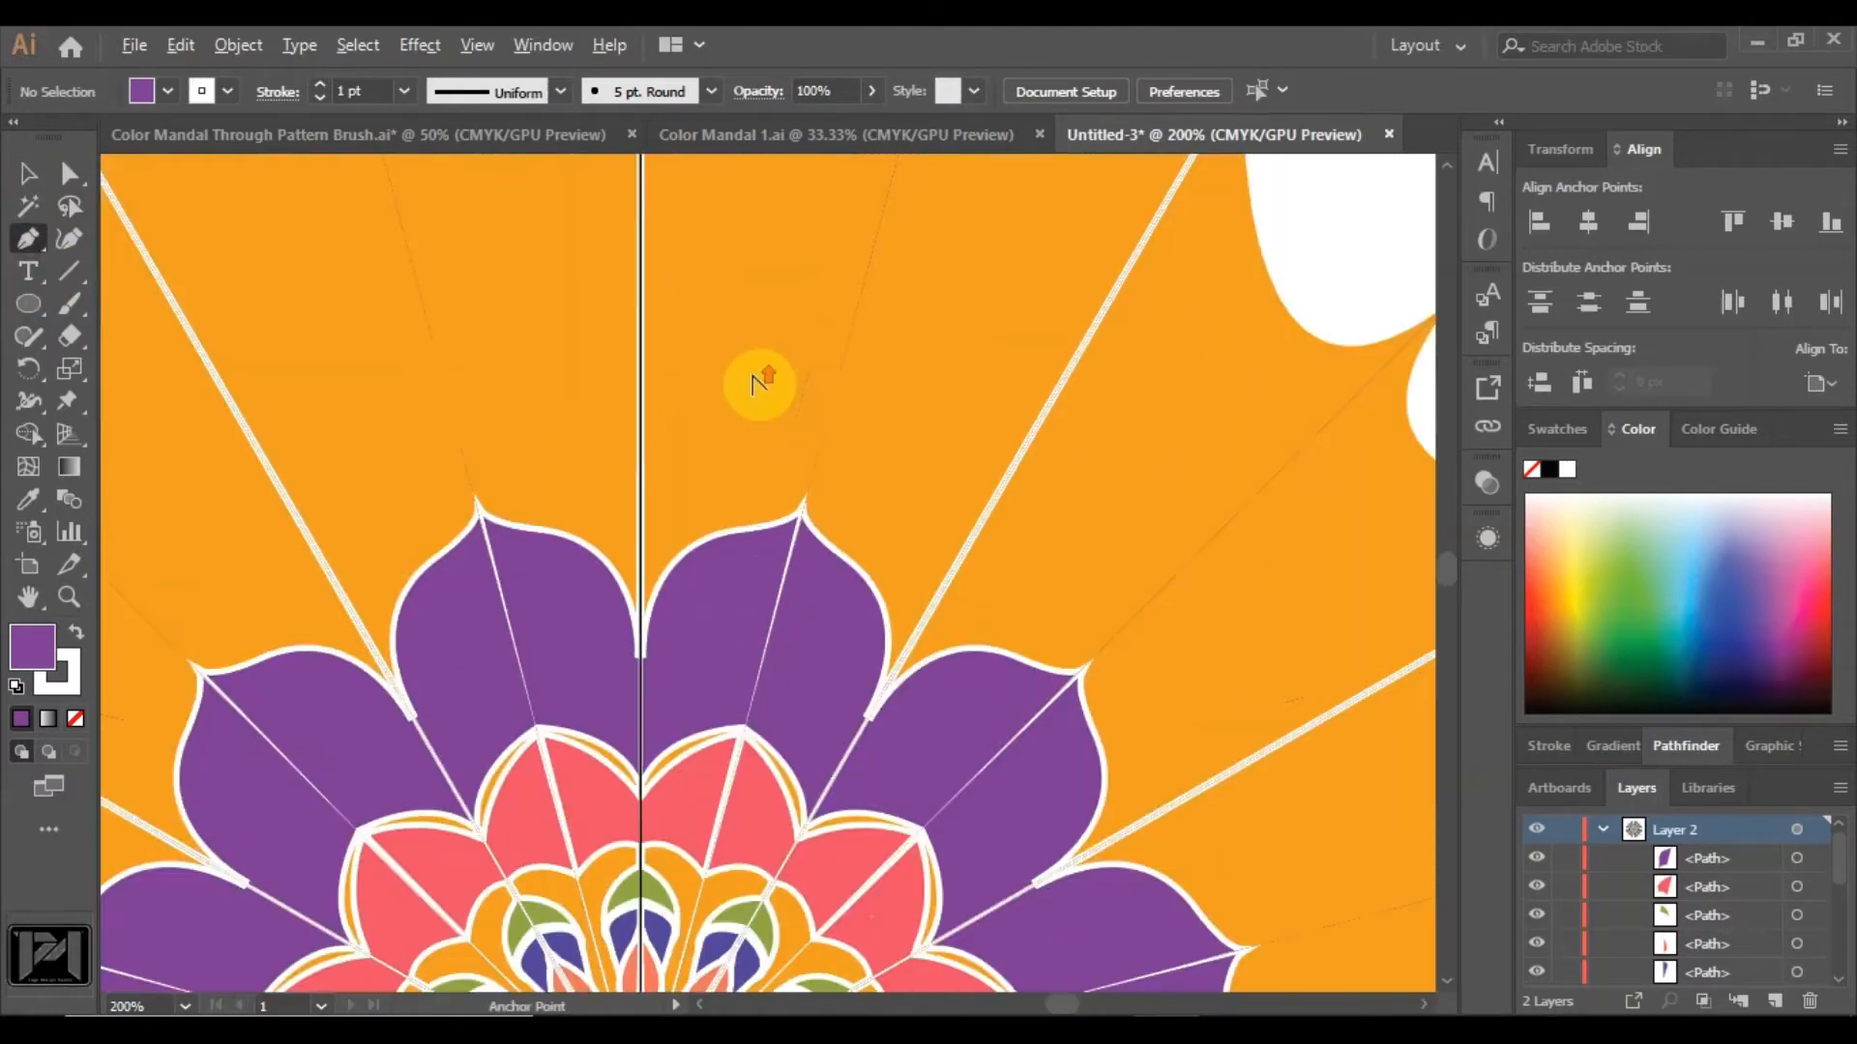
key(p)
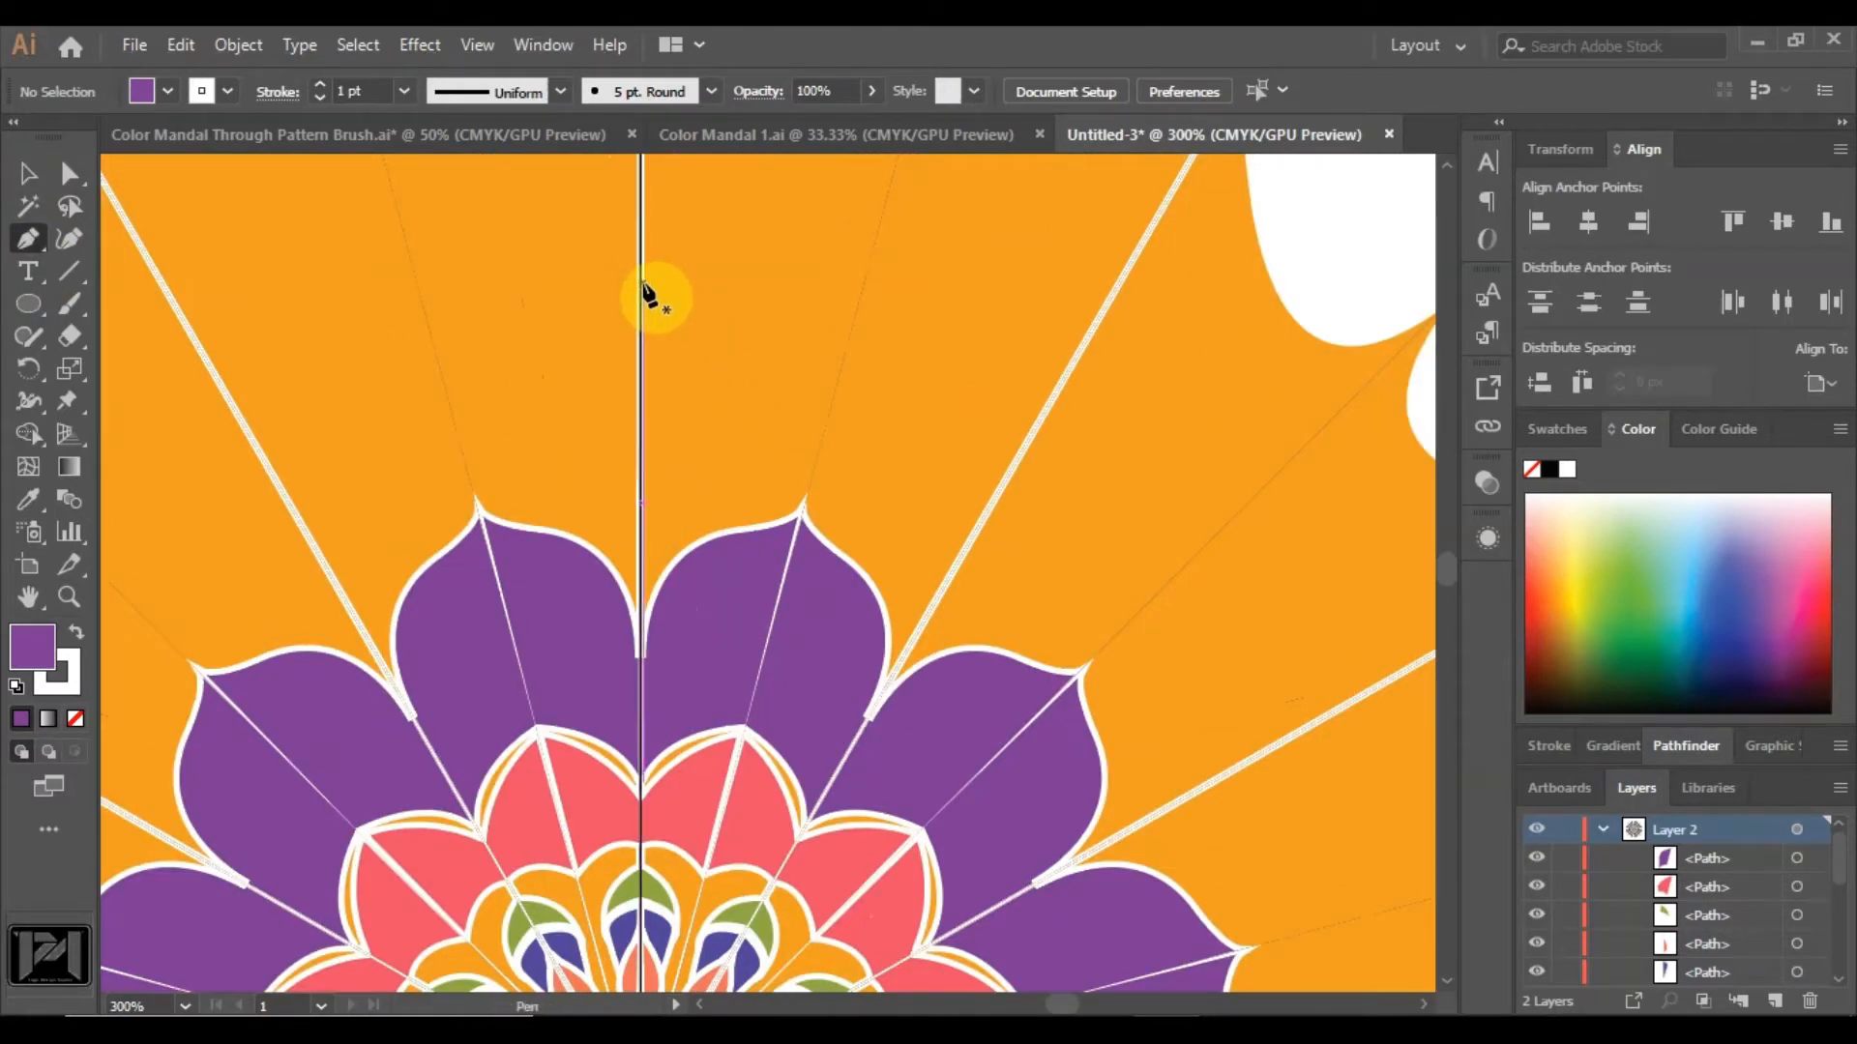
click(642, 283)
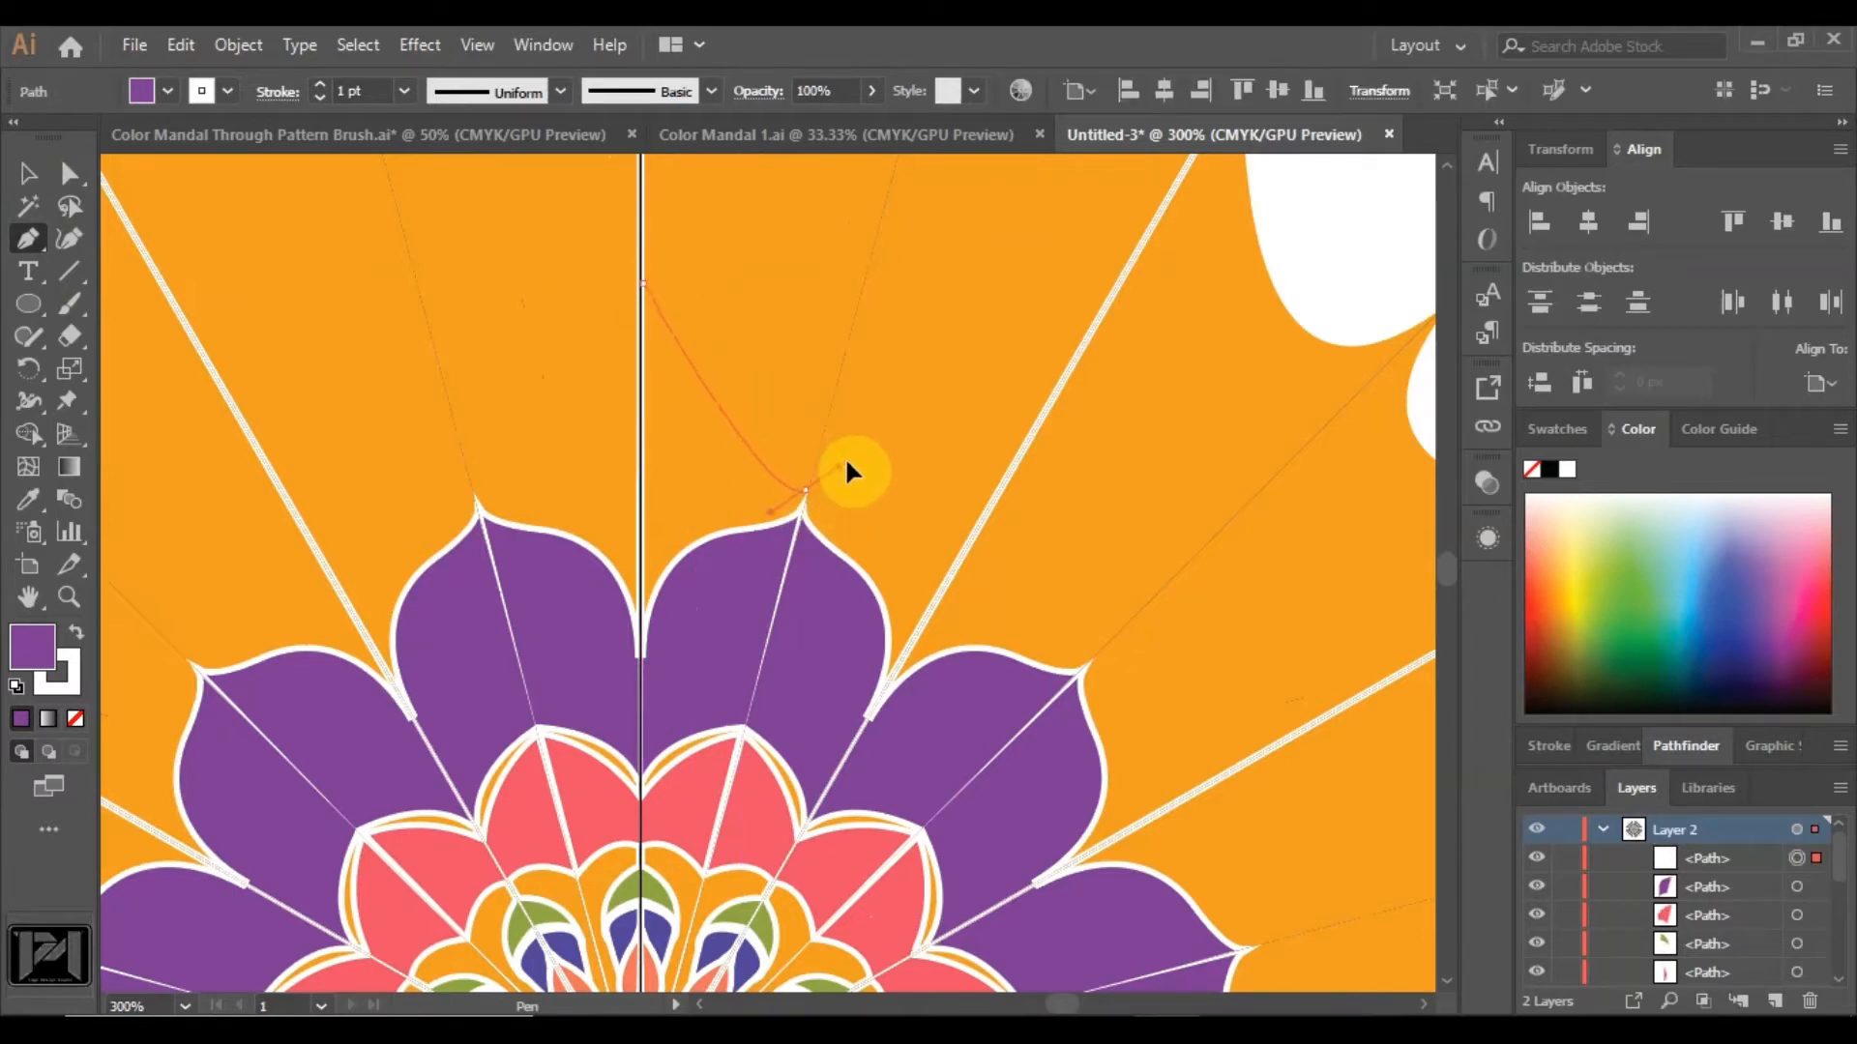
drag(934, 430, 933, 429)
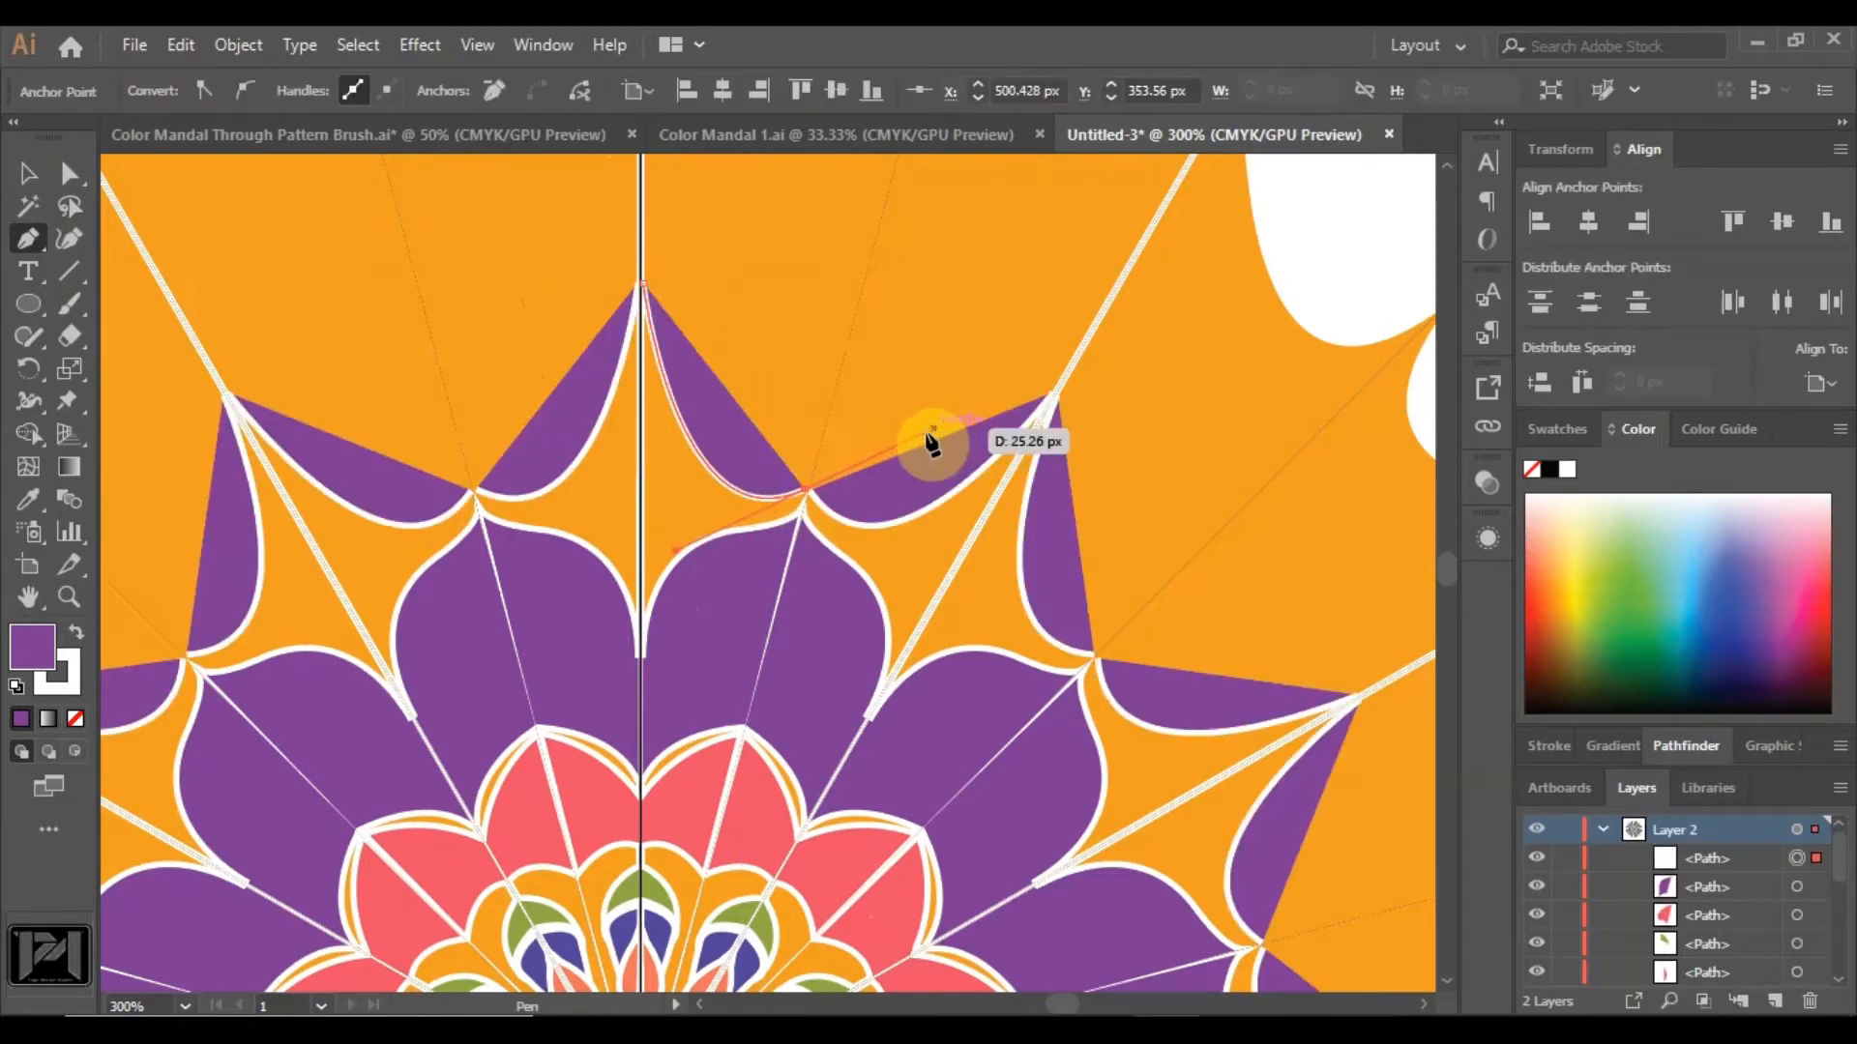
click(805, 490)
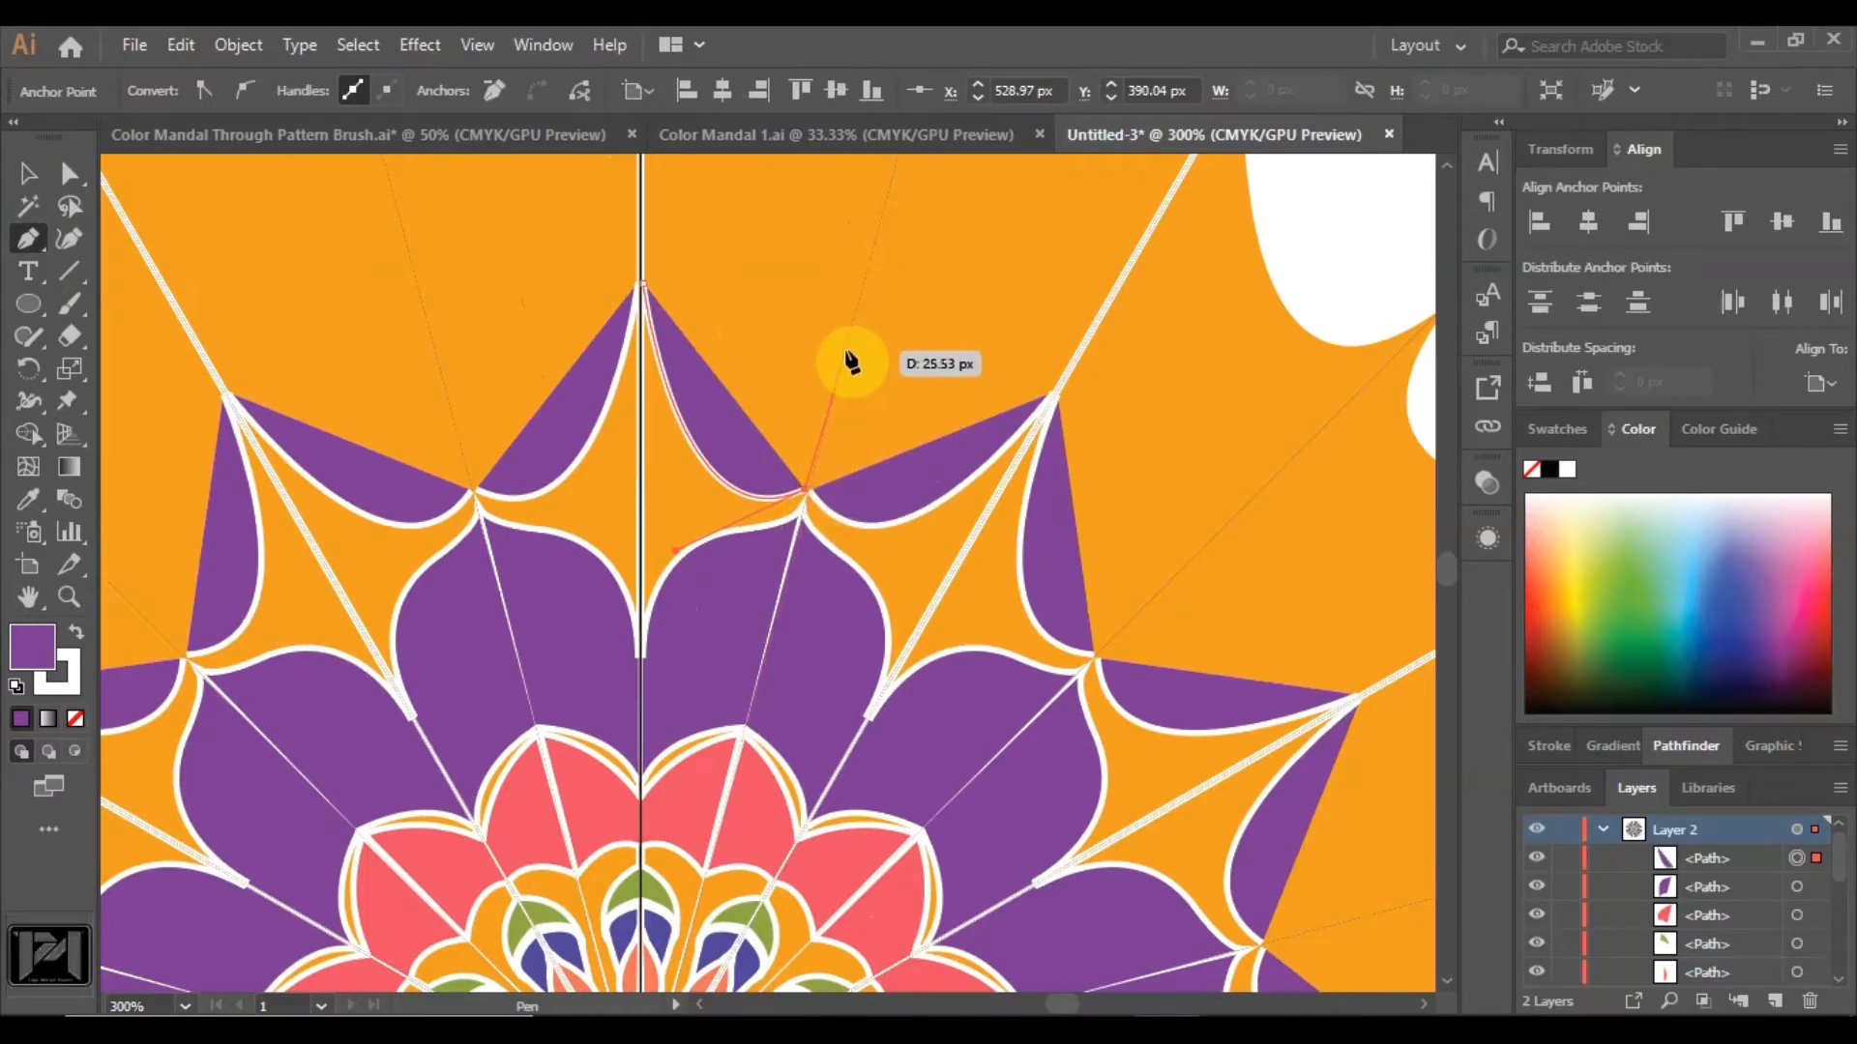
Close the path into a curved band with a straight side along the wedge's edge and a concave upper curve back to the vertical line.
click(844, 350)
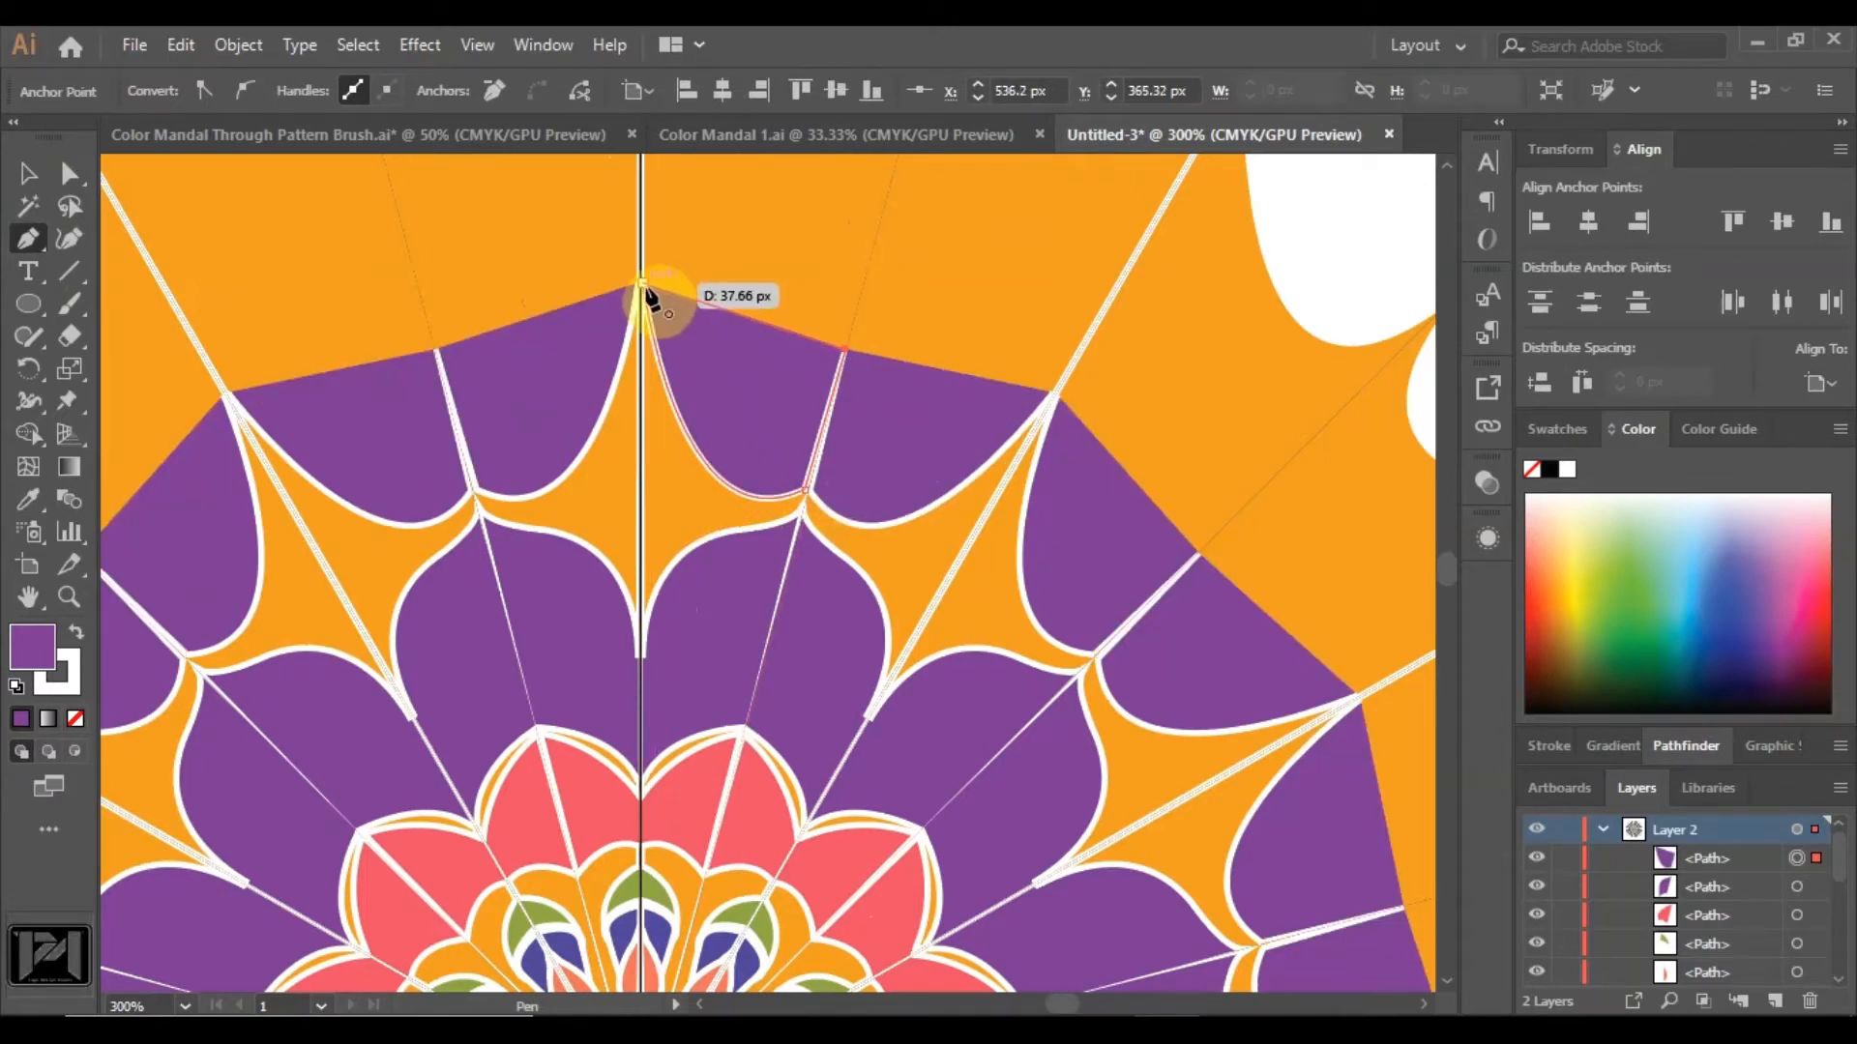
click(642, 284)
scroll(580, 203, up, 3)
scroll(575, 259, up, 2)
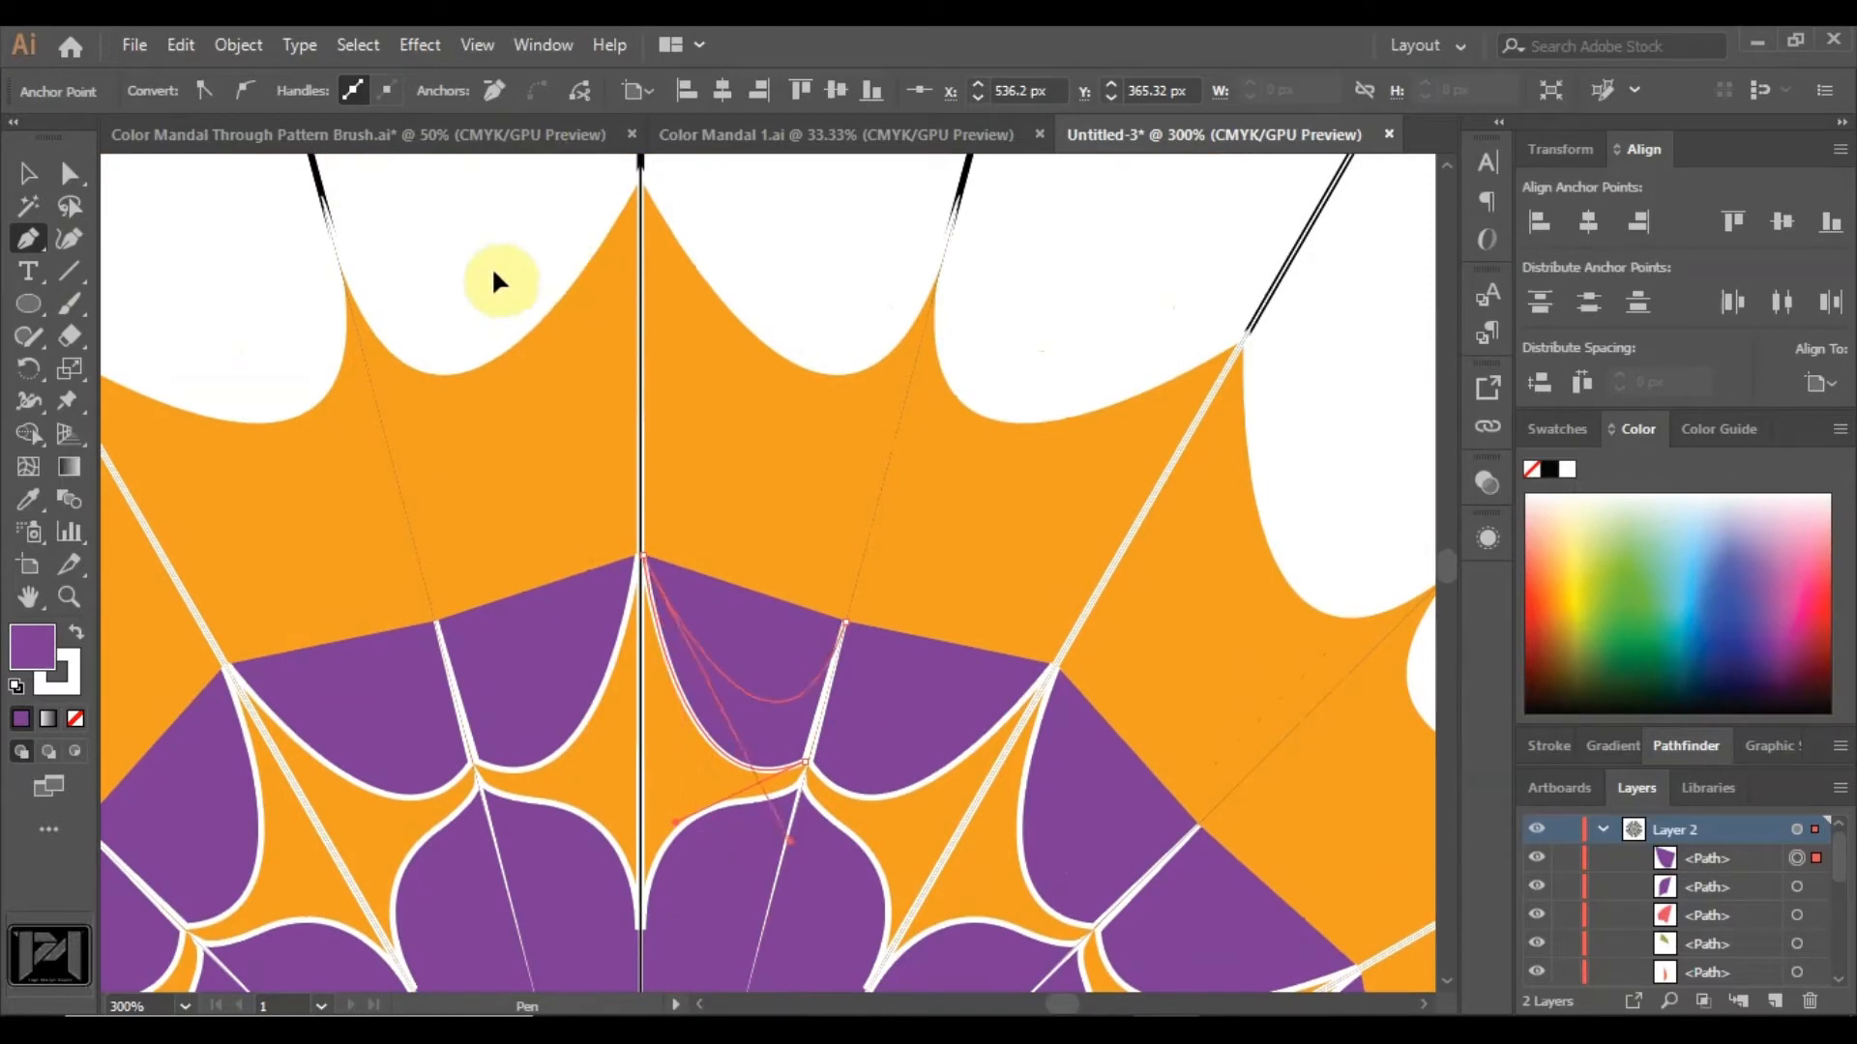
click(504, 326)
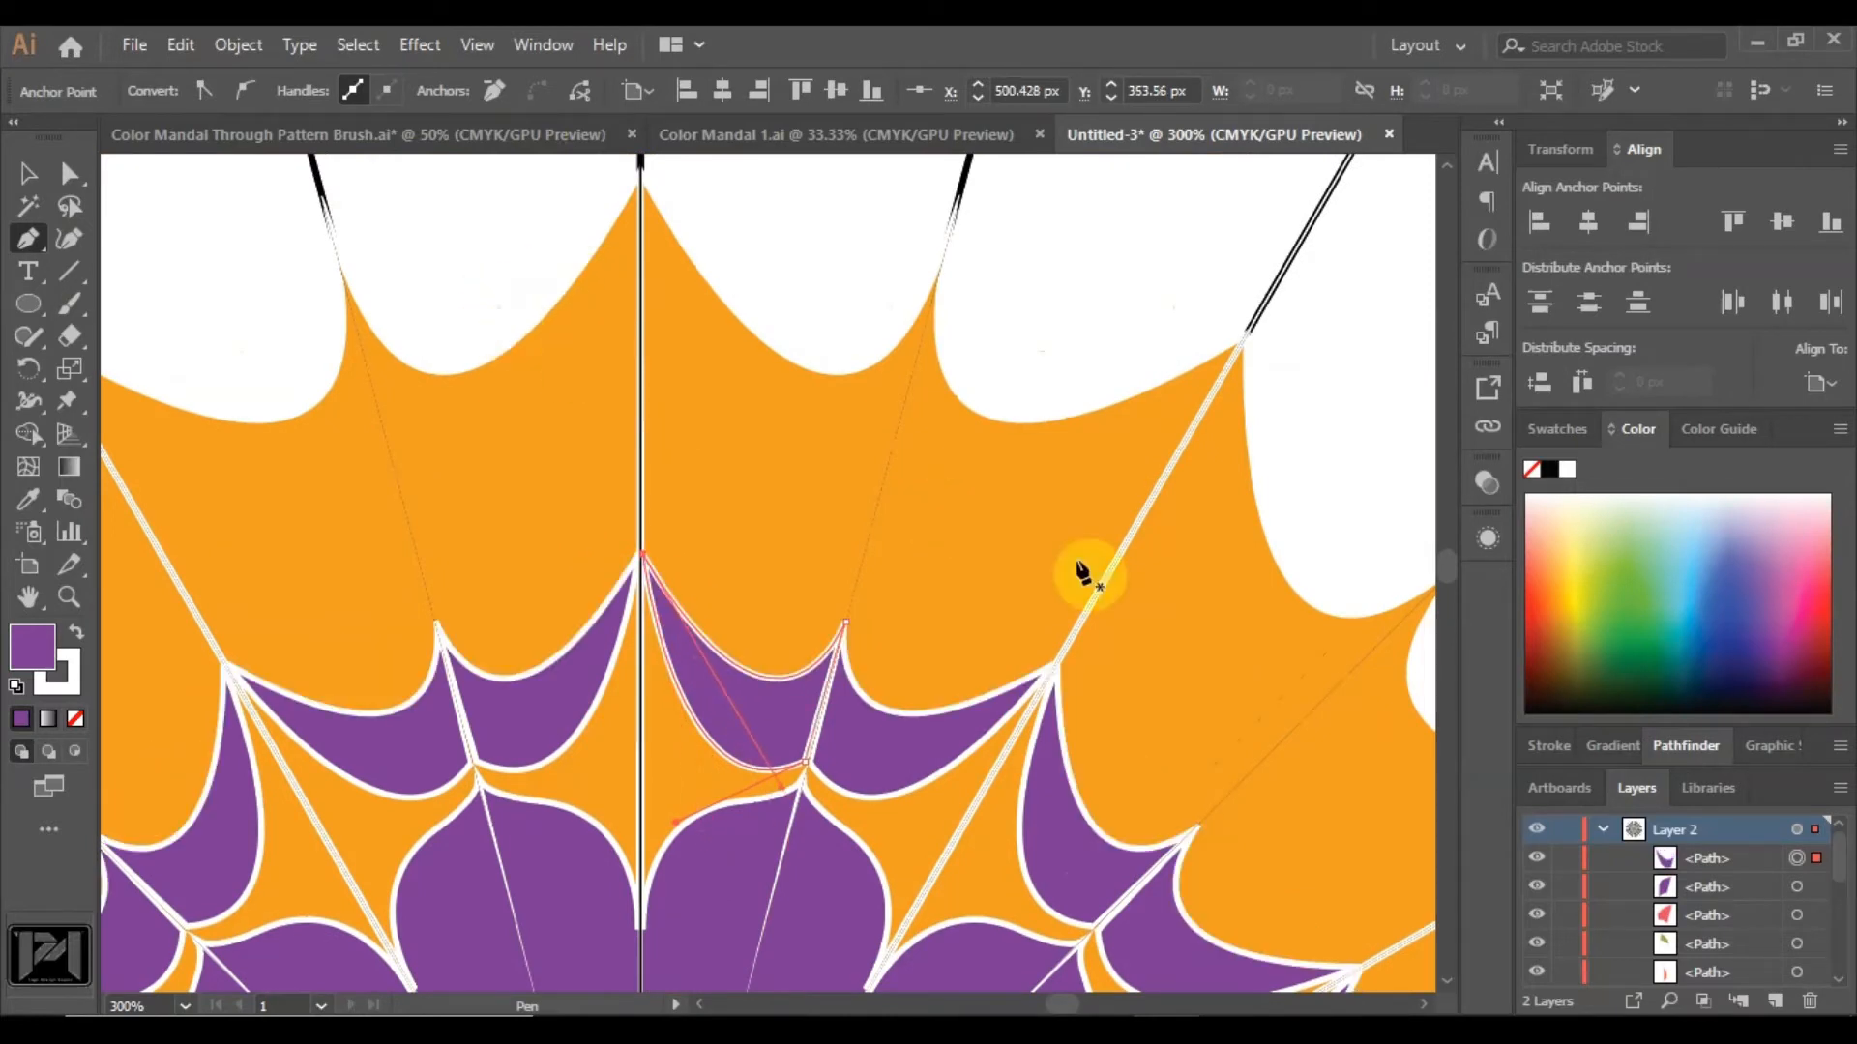
Set the curved band's fill to blue, picking the muted grey-blue variation from its colour harmony.
click(1708, 582)
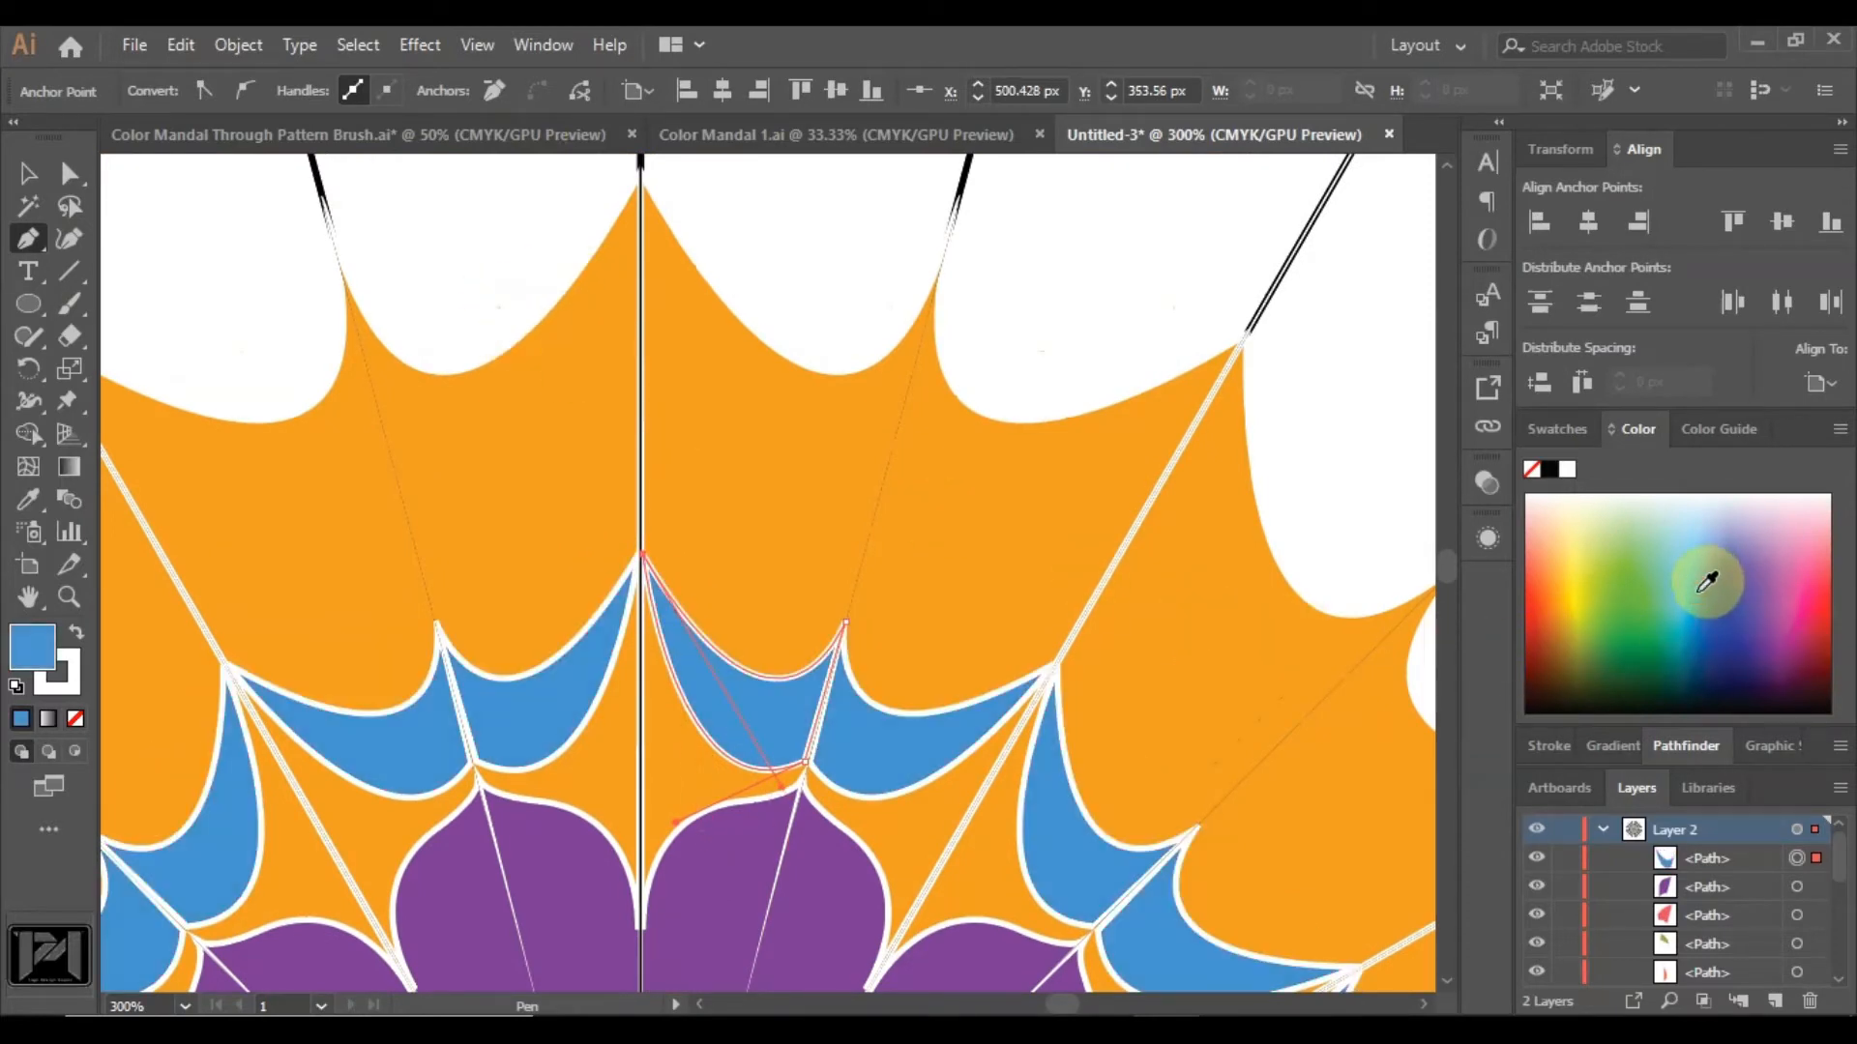
click(1713, 425)
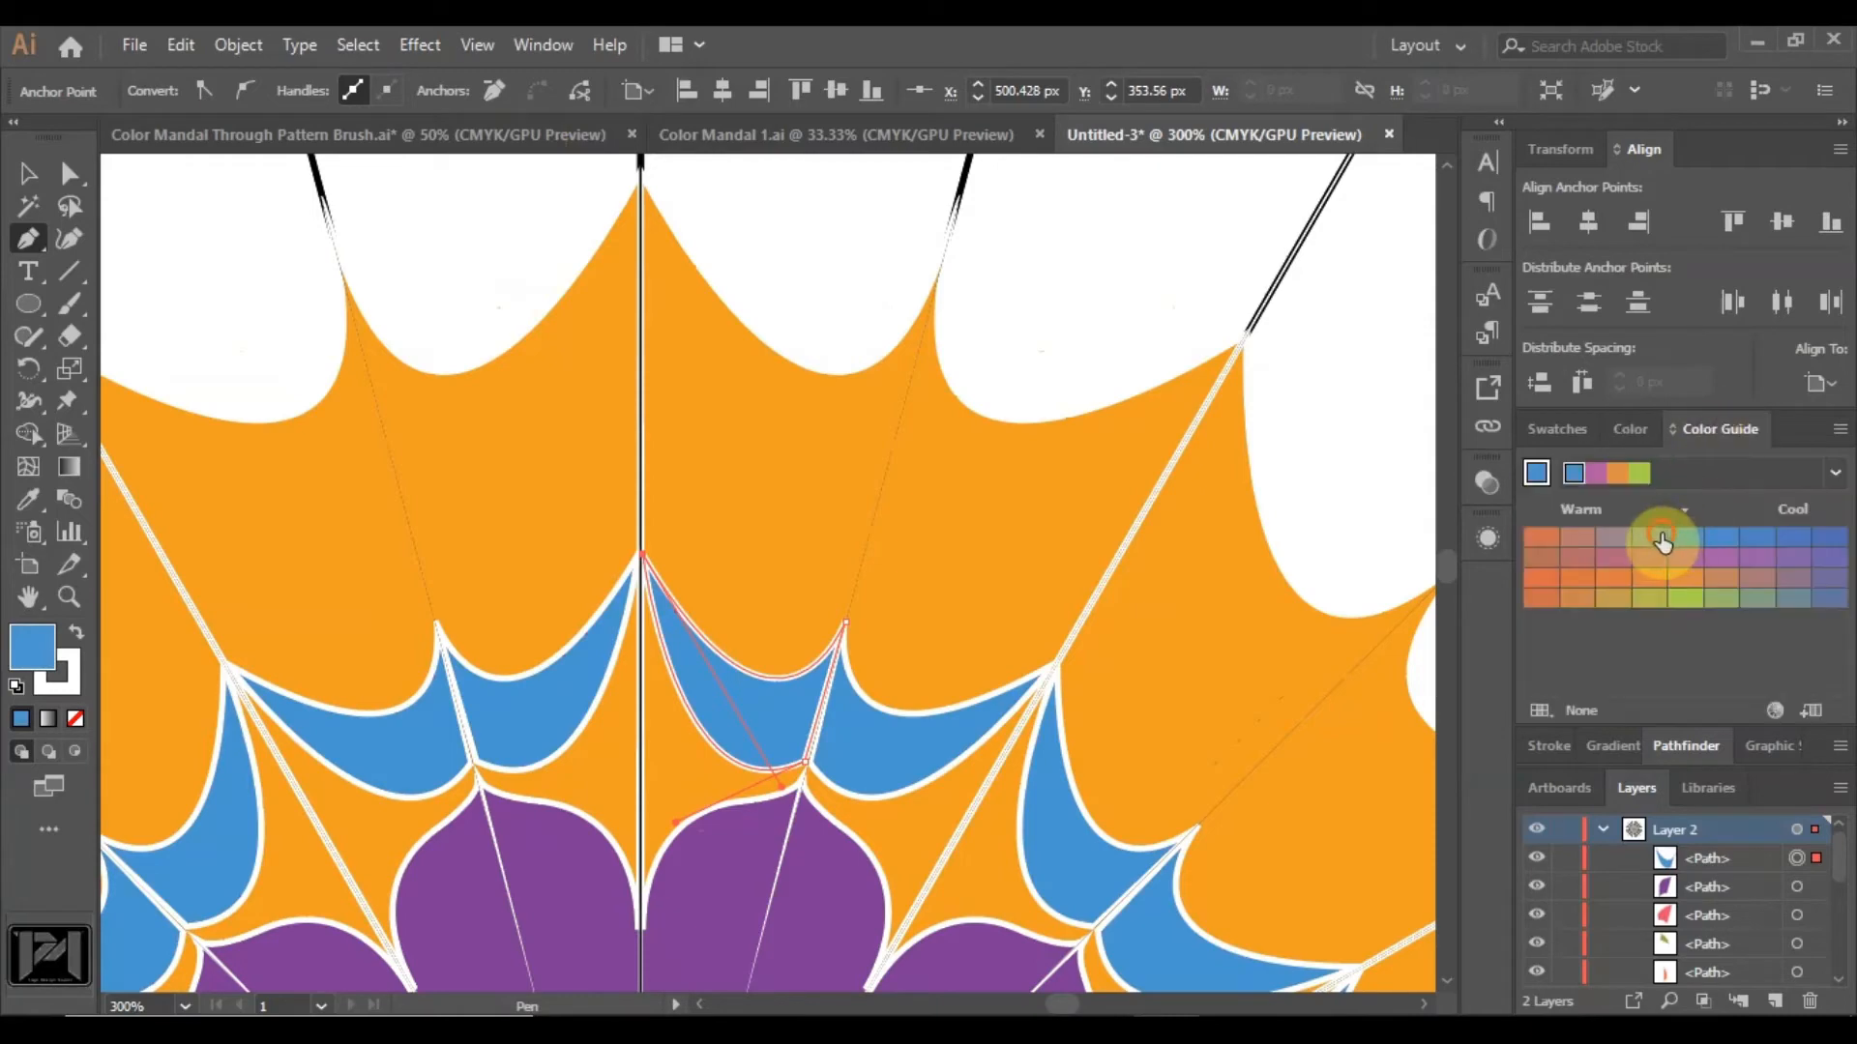
click(1660, 539)
Deselect the band and draw a thin arched crescent about 45 px wide with the Pen tool, from the vertical line above the band to the wedge's edge.
scroll(1024, 568, down, 3)
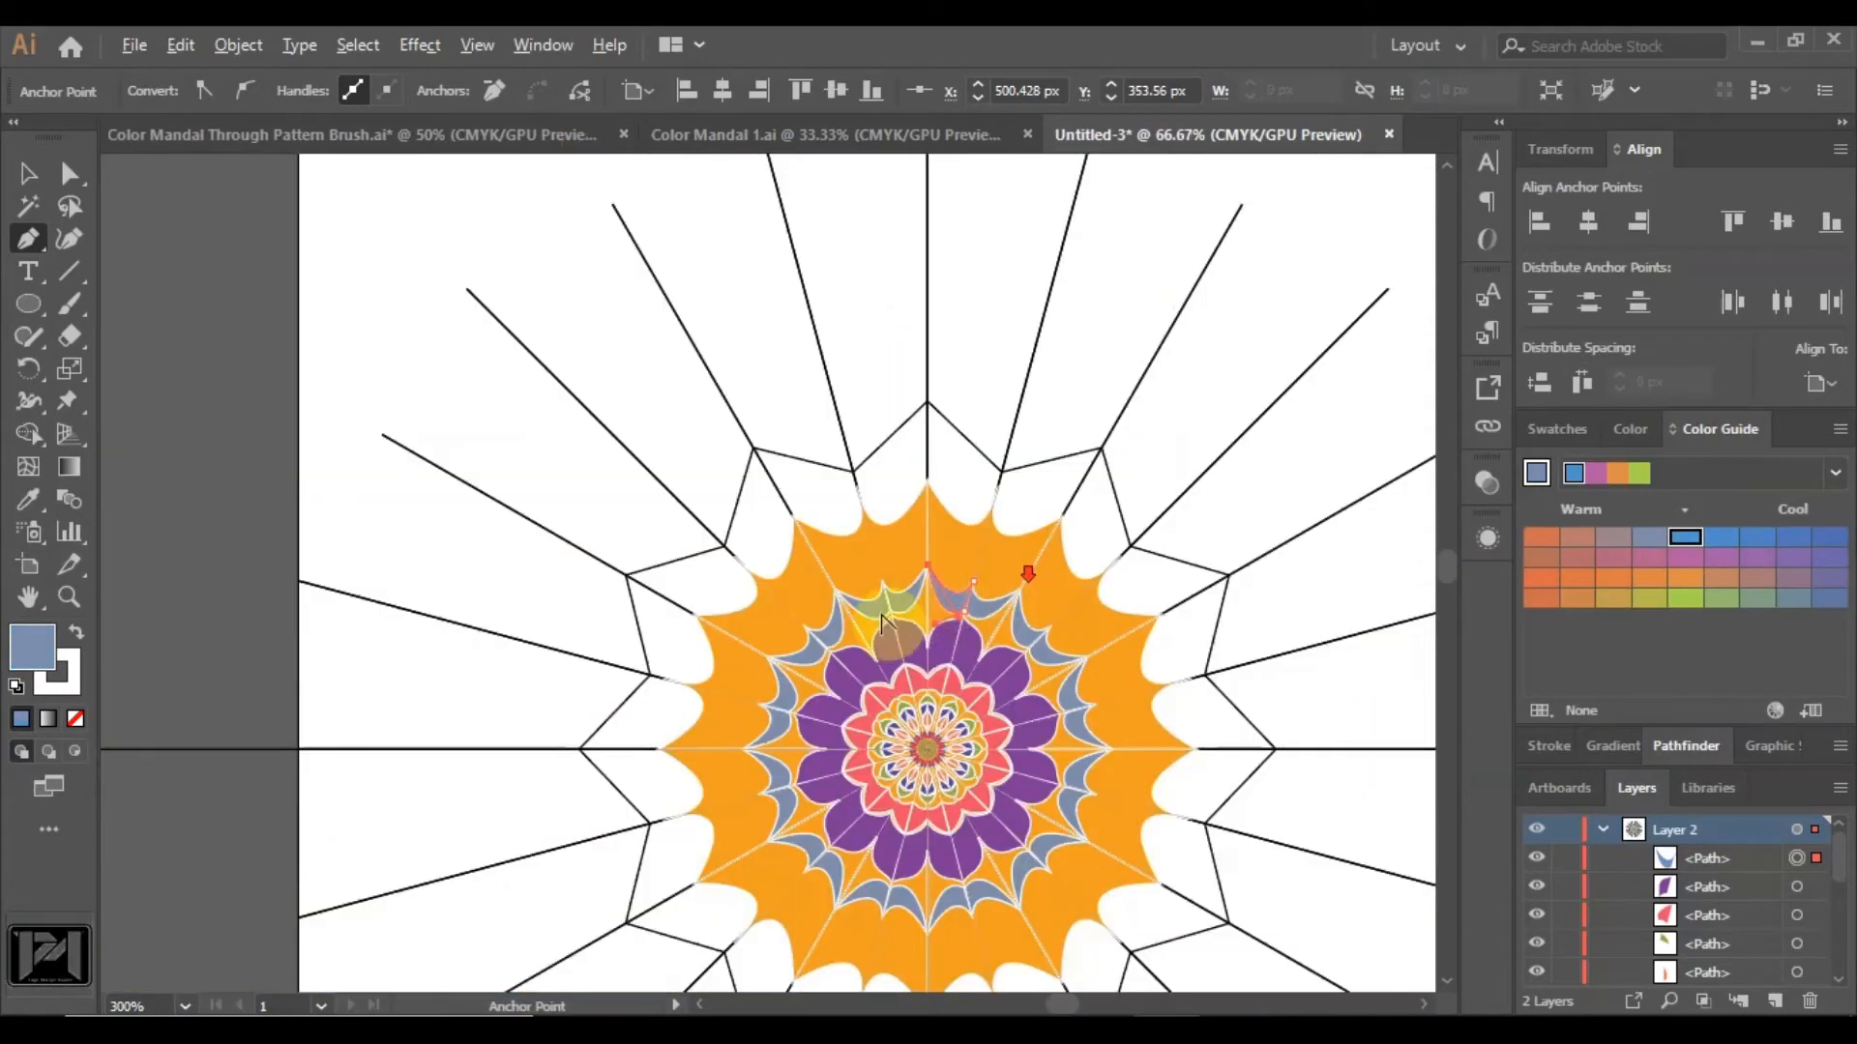
scroll(964, 514, up, 2)
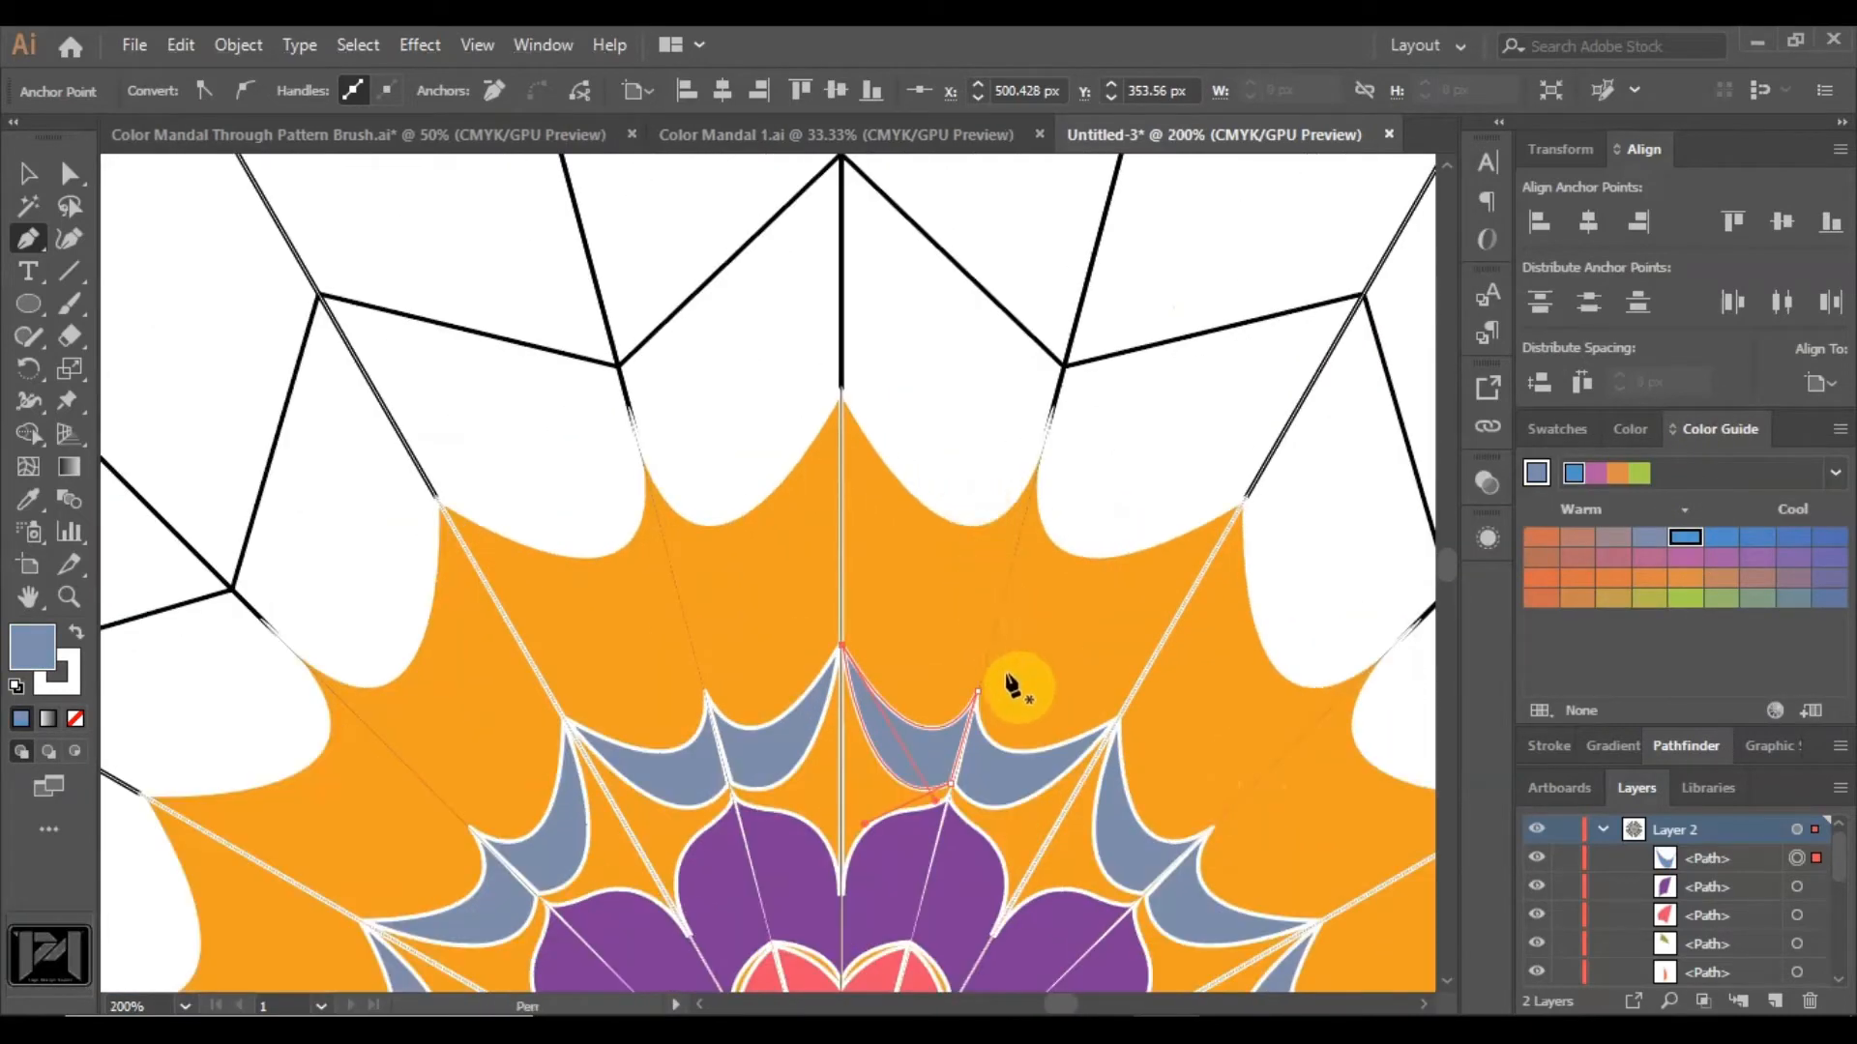
click(31, 176)
click(418, 241)
click(28, 237)
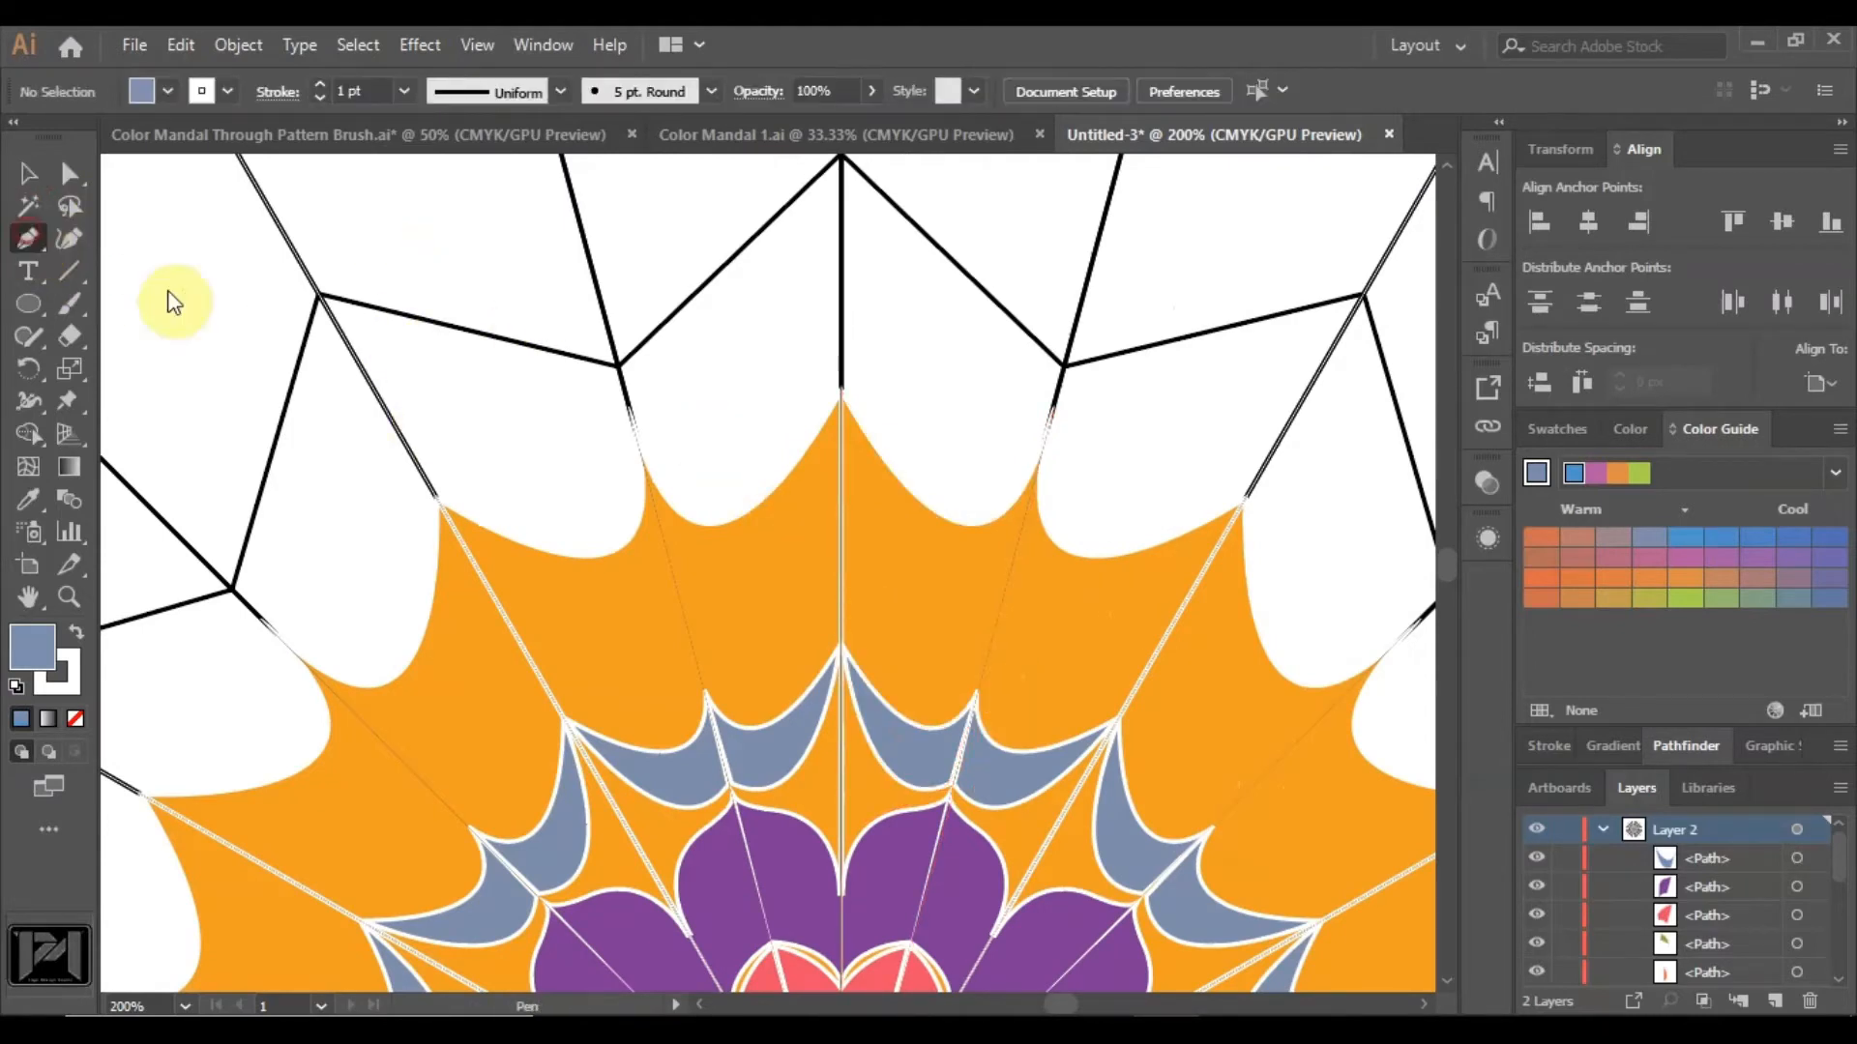
click(841, 622)
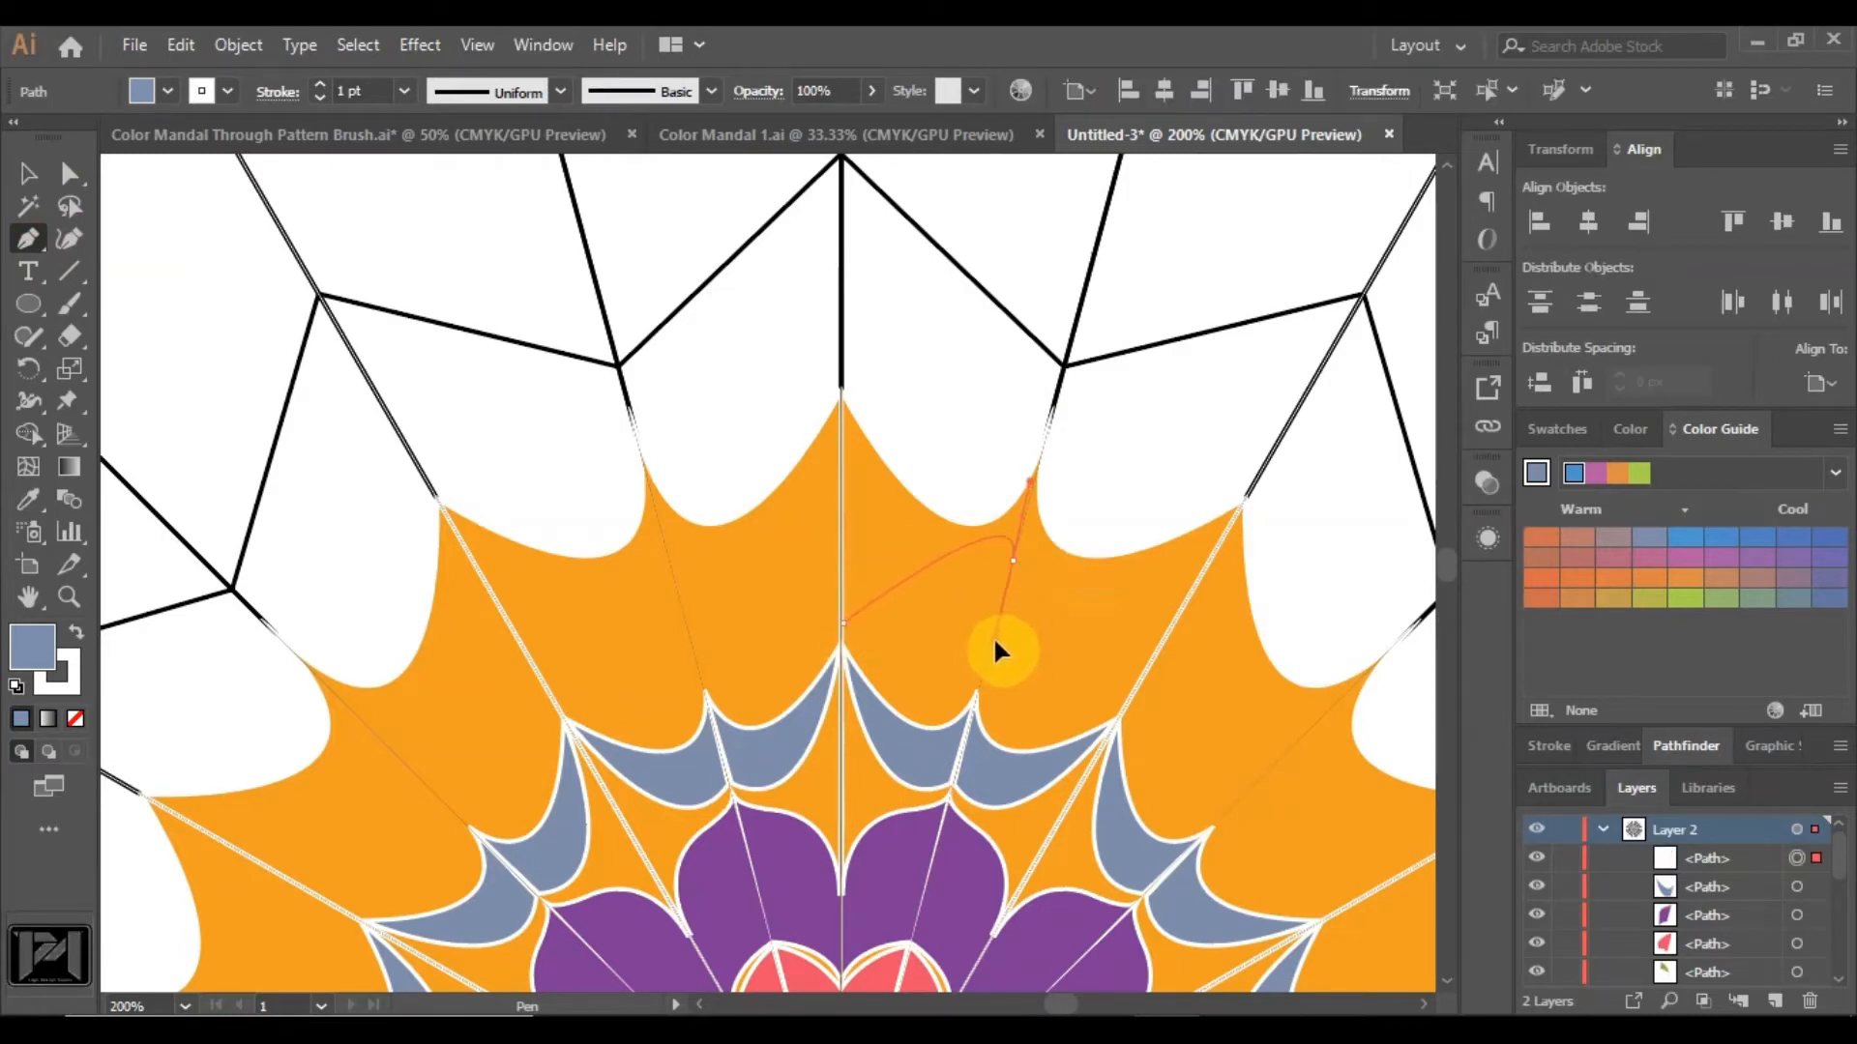
drag(995, 641, 1131, 634)
click(1008, 565)
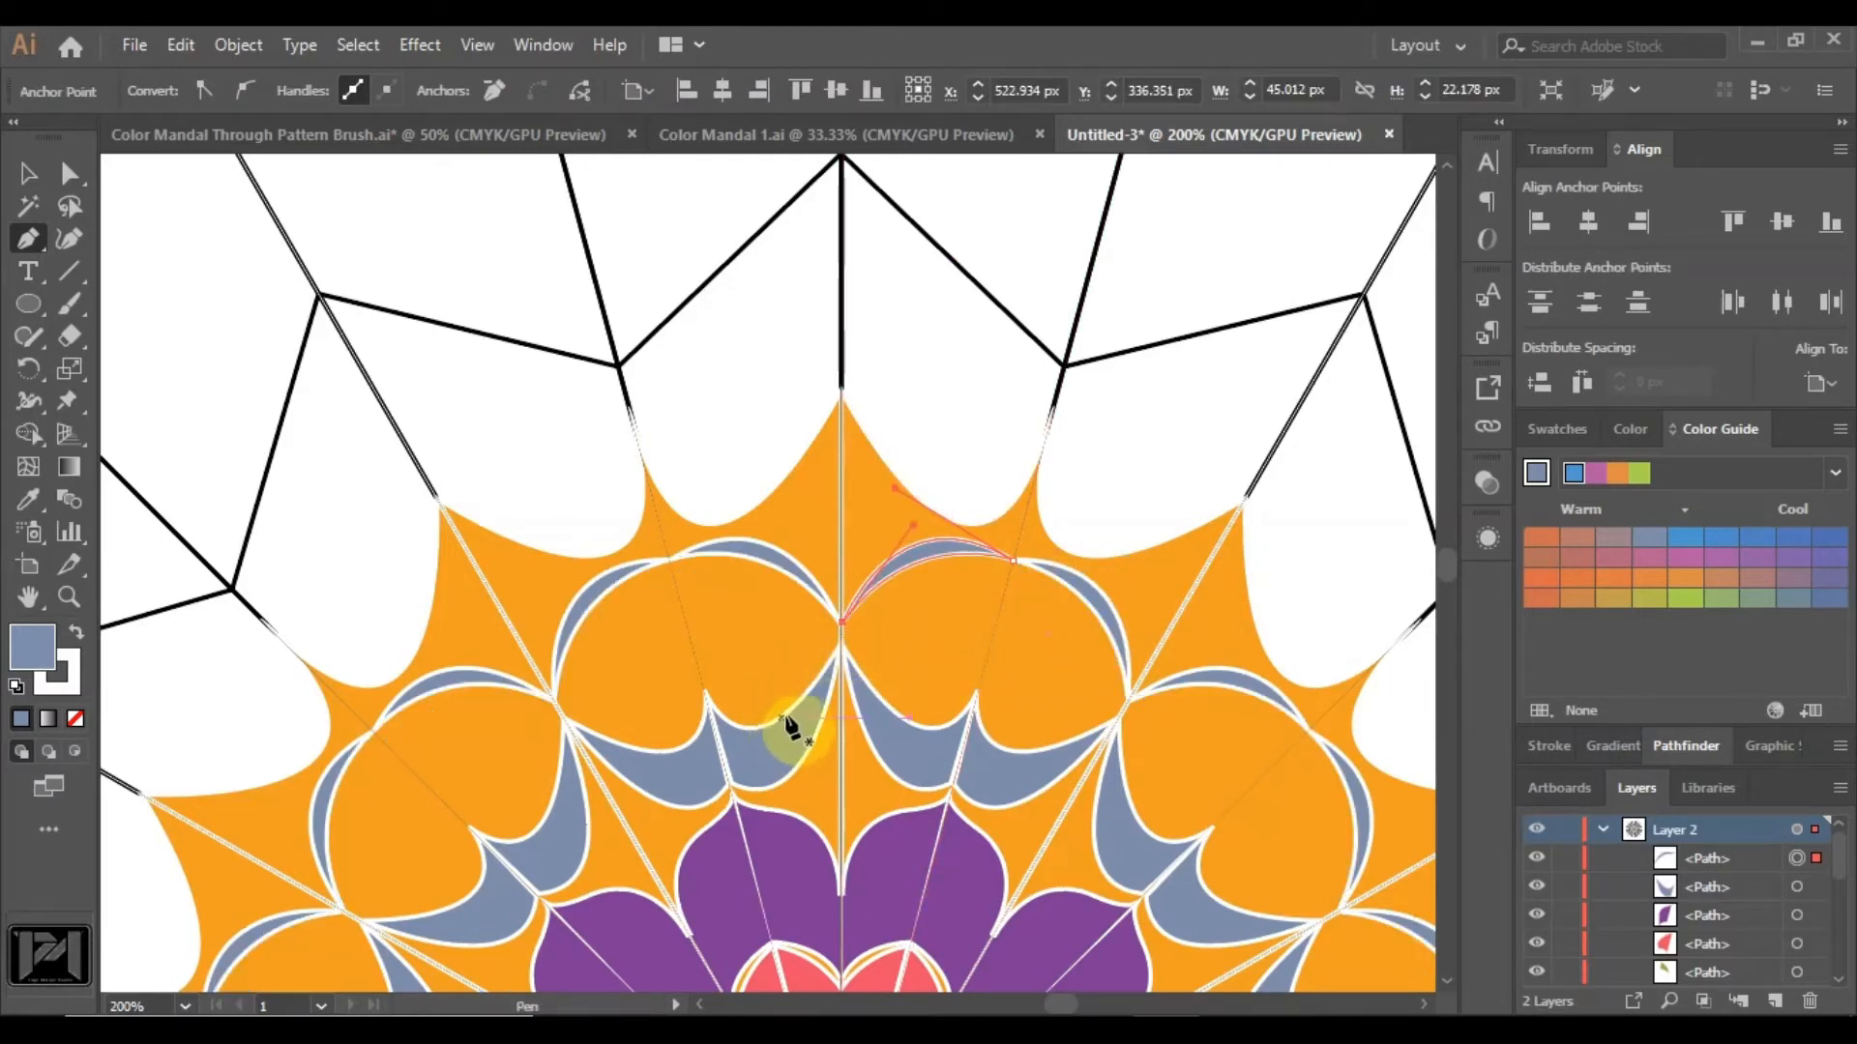
Change the crescent's fill to the lime green of the colour harmony and deselect it.
click(1635, 478)
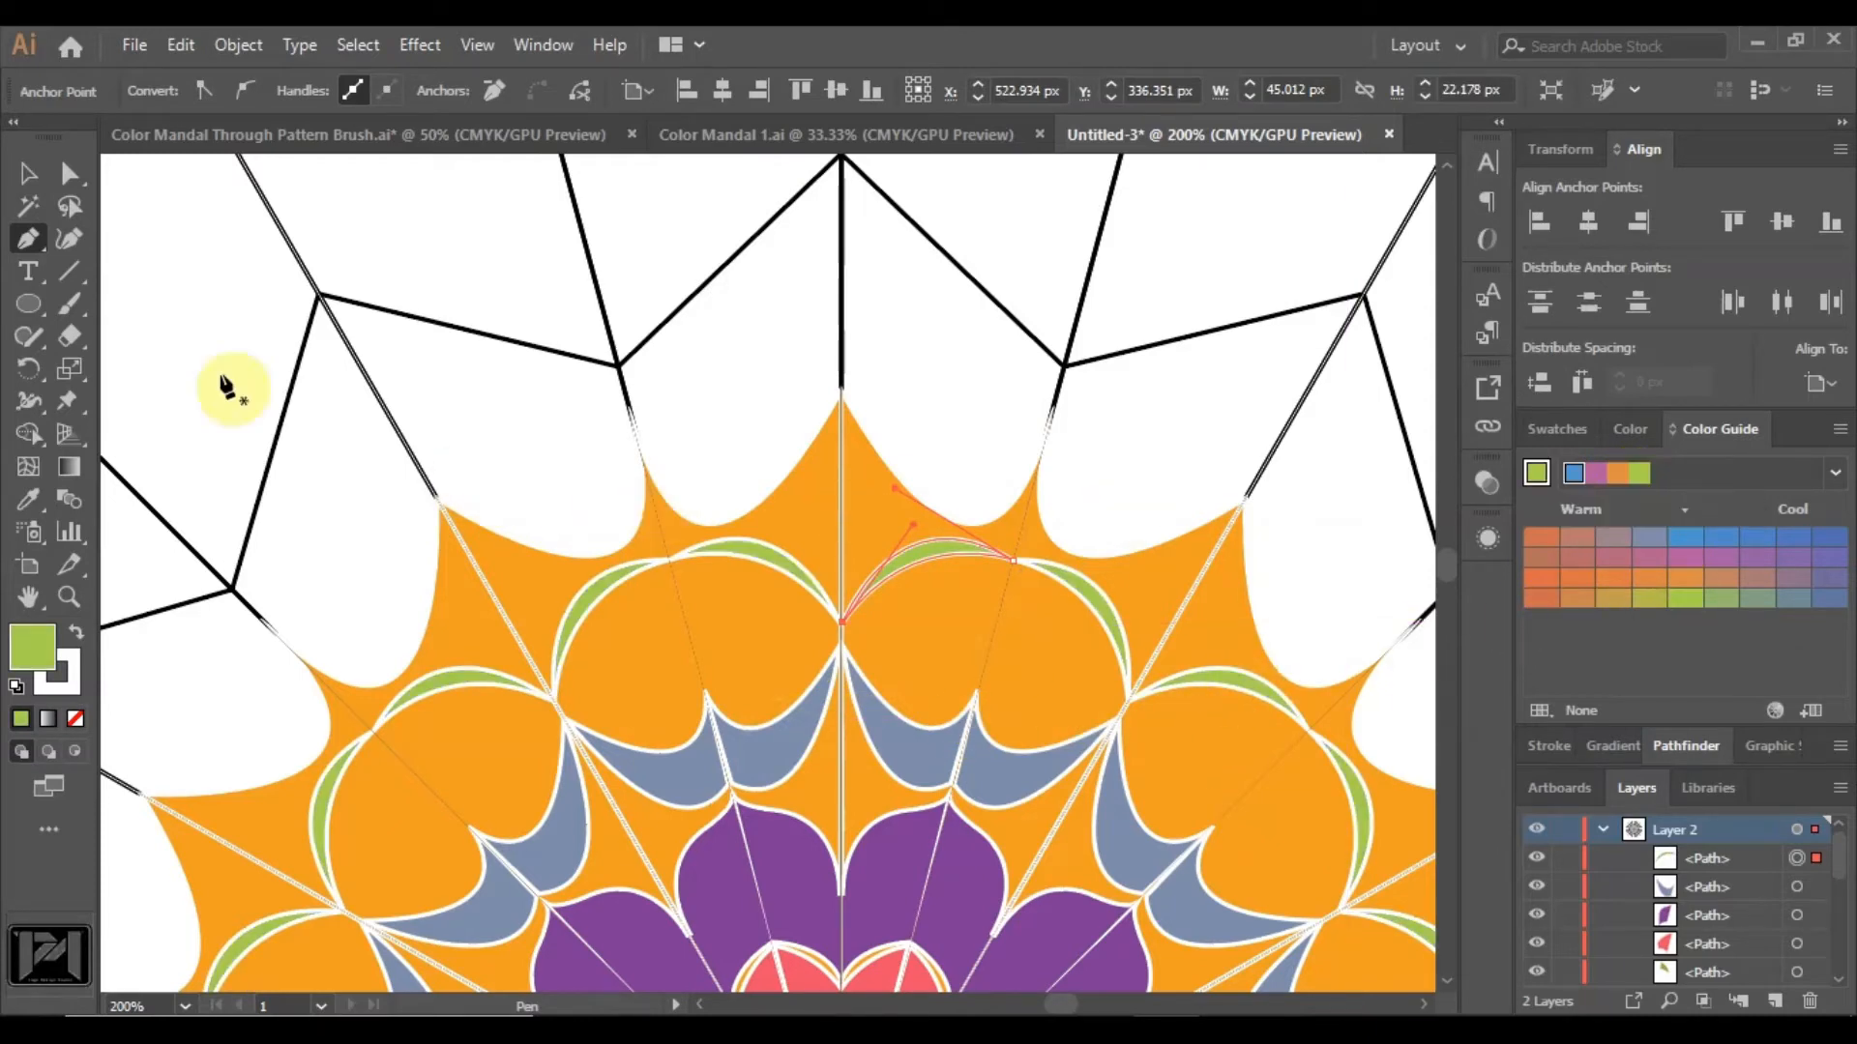
click(28, 174)
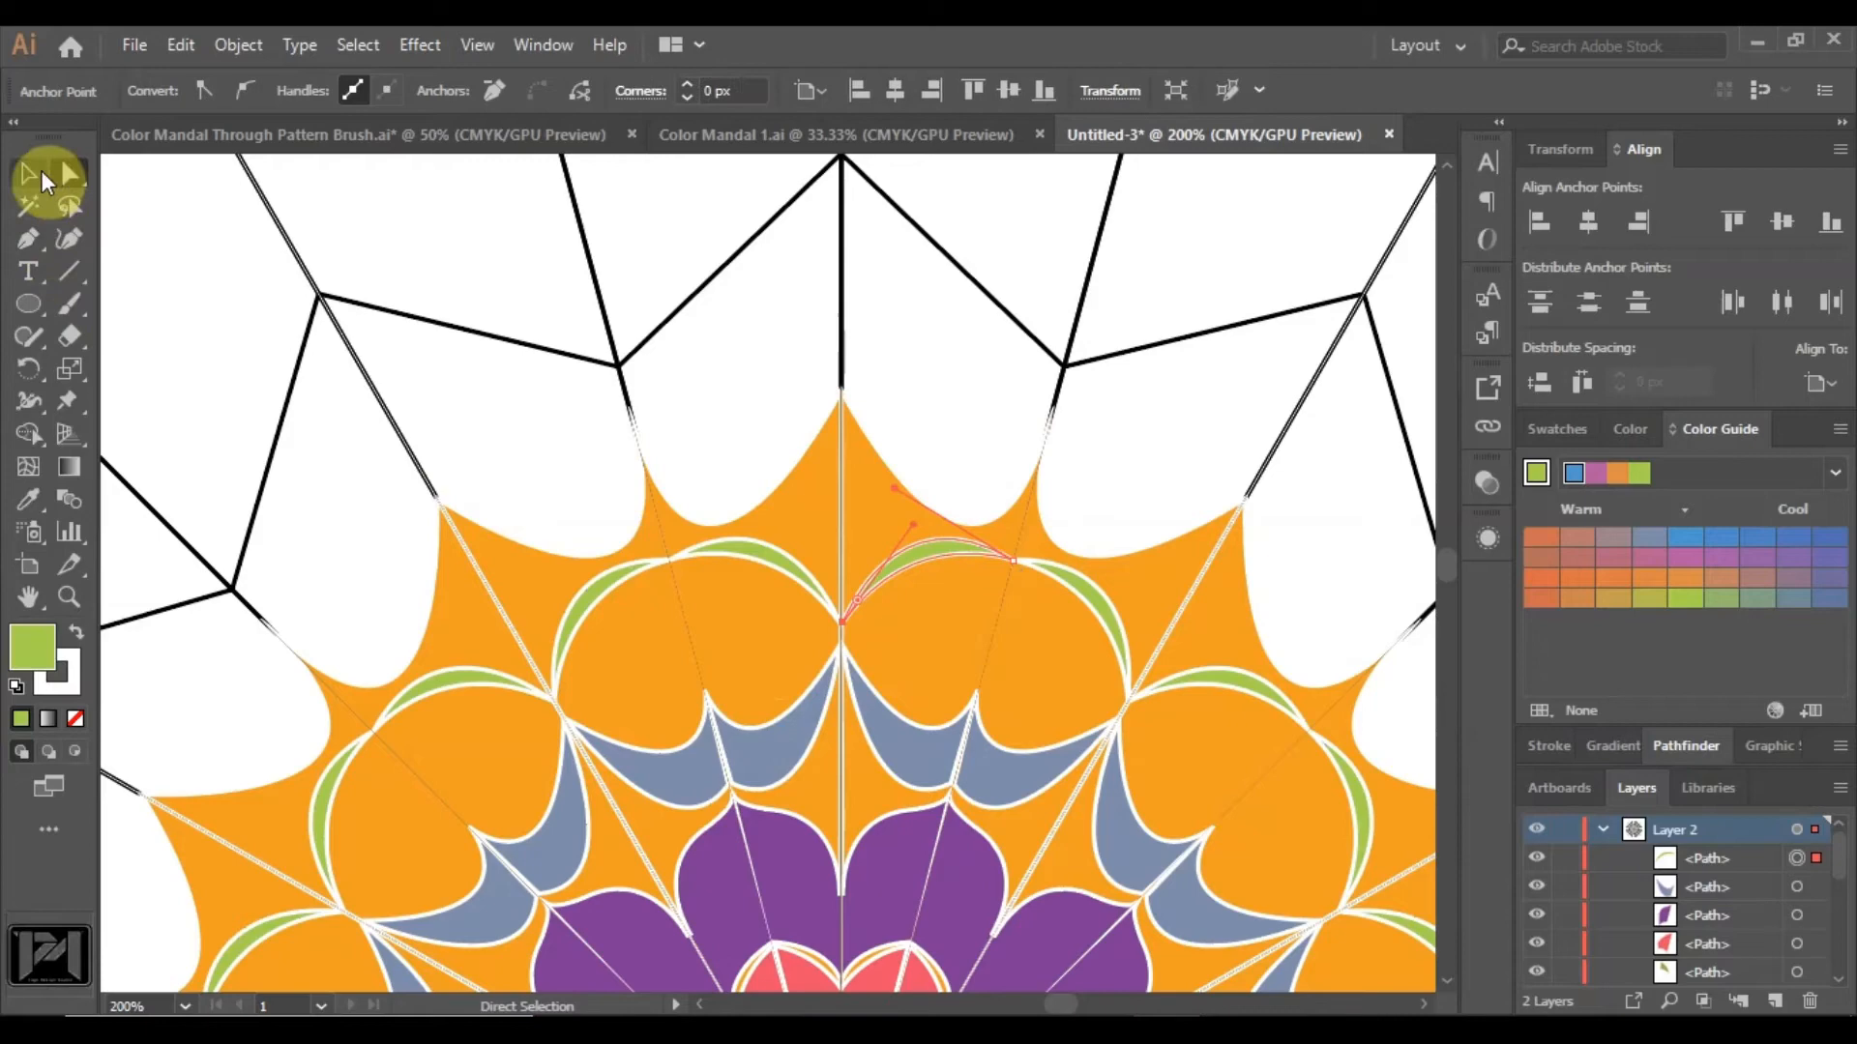
click(364, 234)
key(ctrl+1)
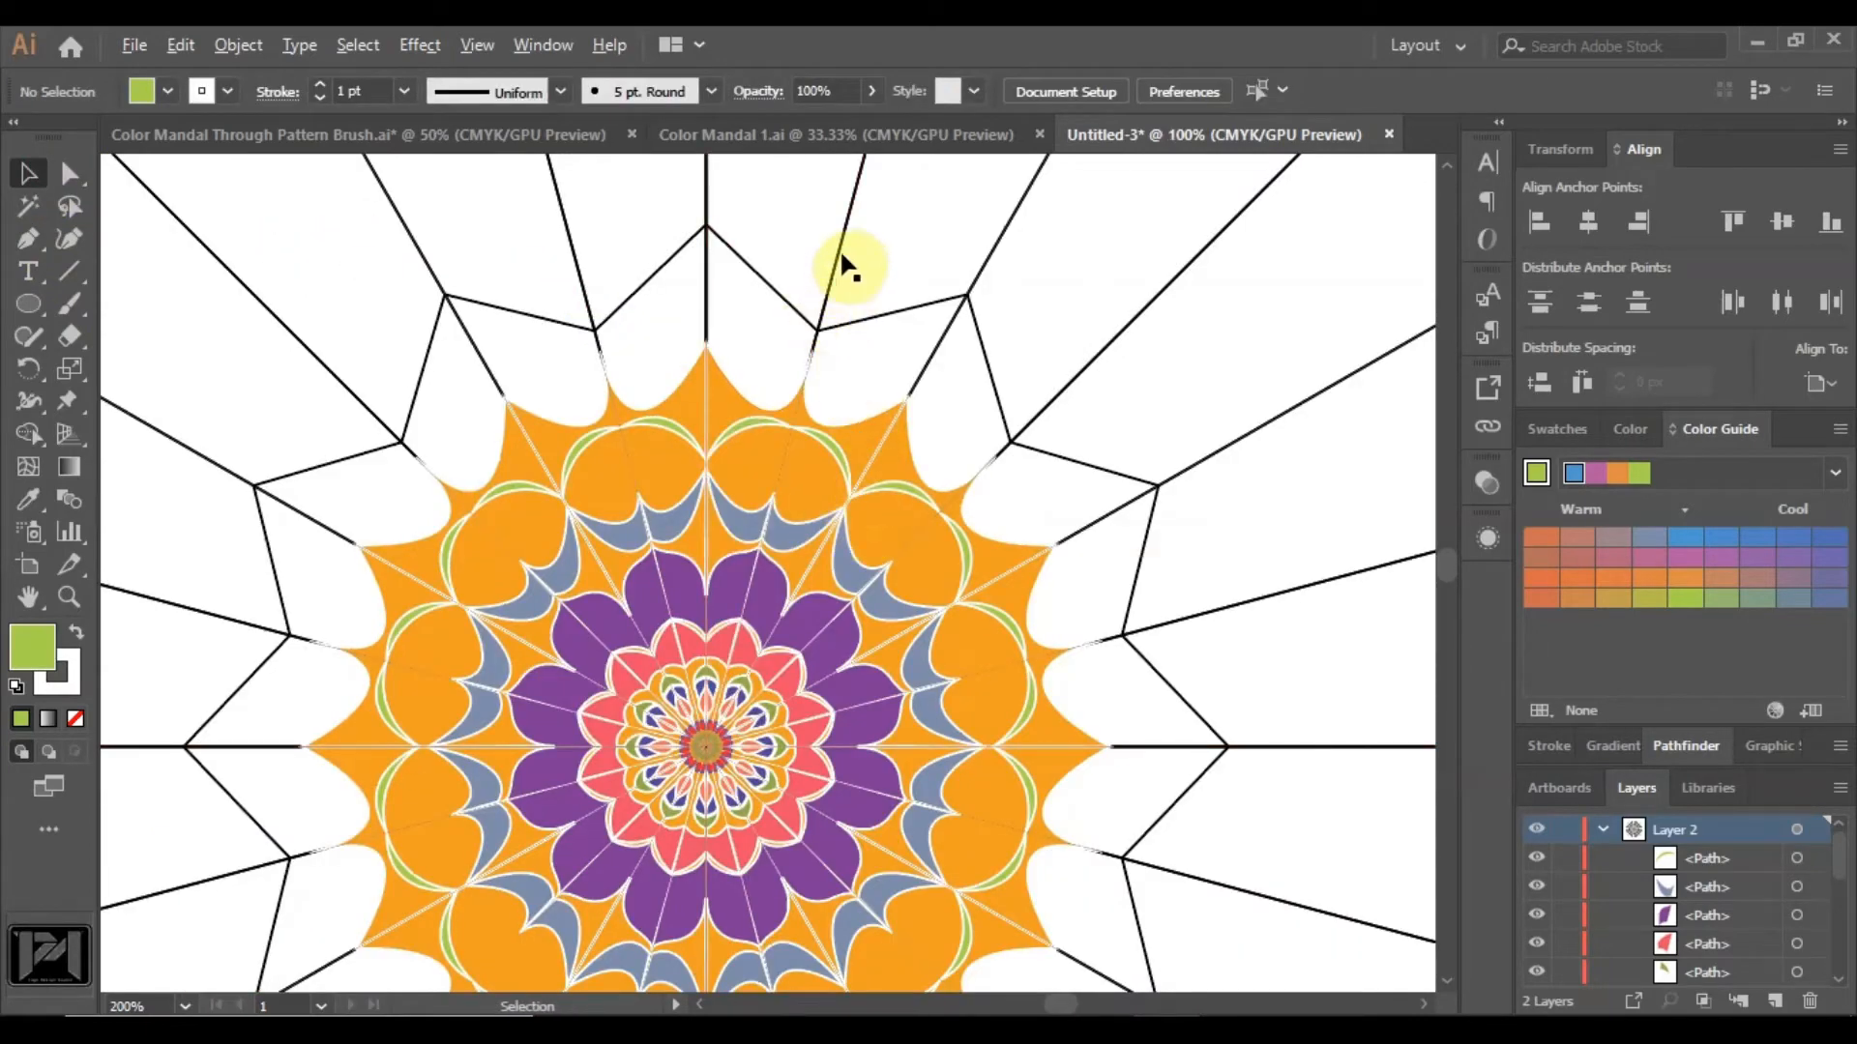
Ready the Pen tool for a new shape near the orange ring's outer edge with a yellow fill.
scroll(839, 199, up, 2)
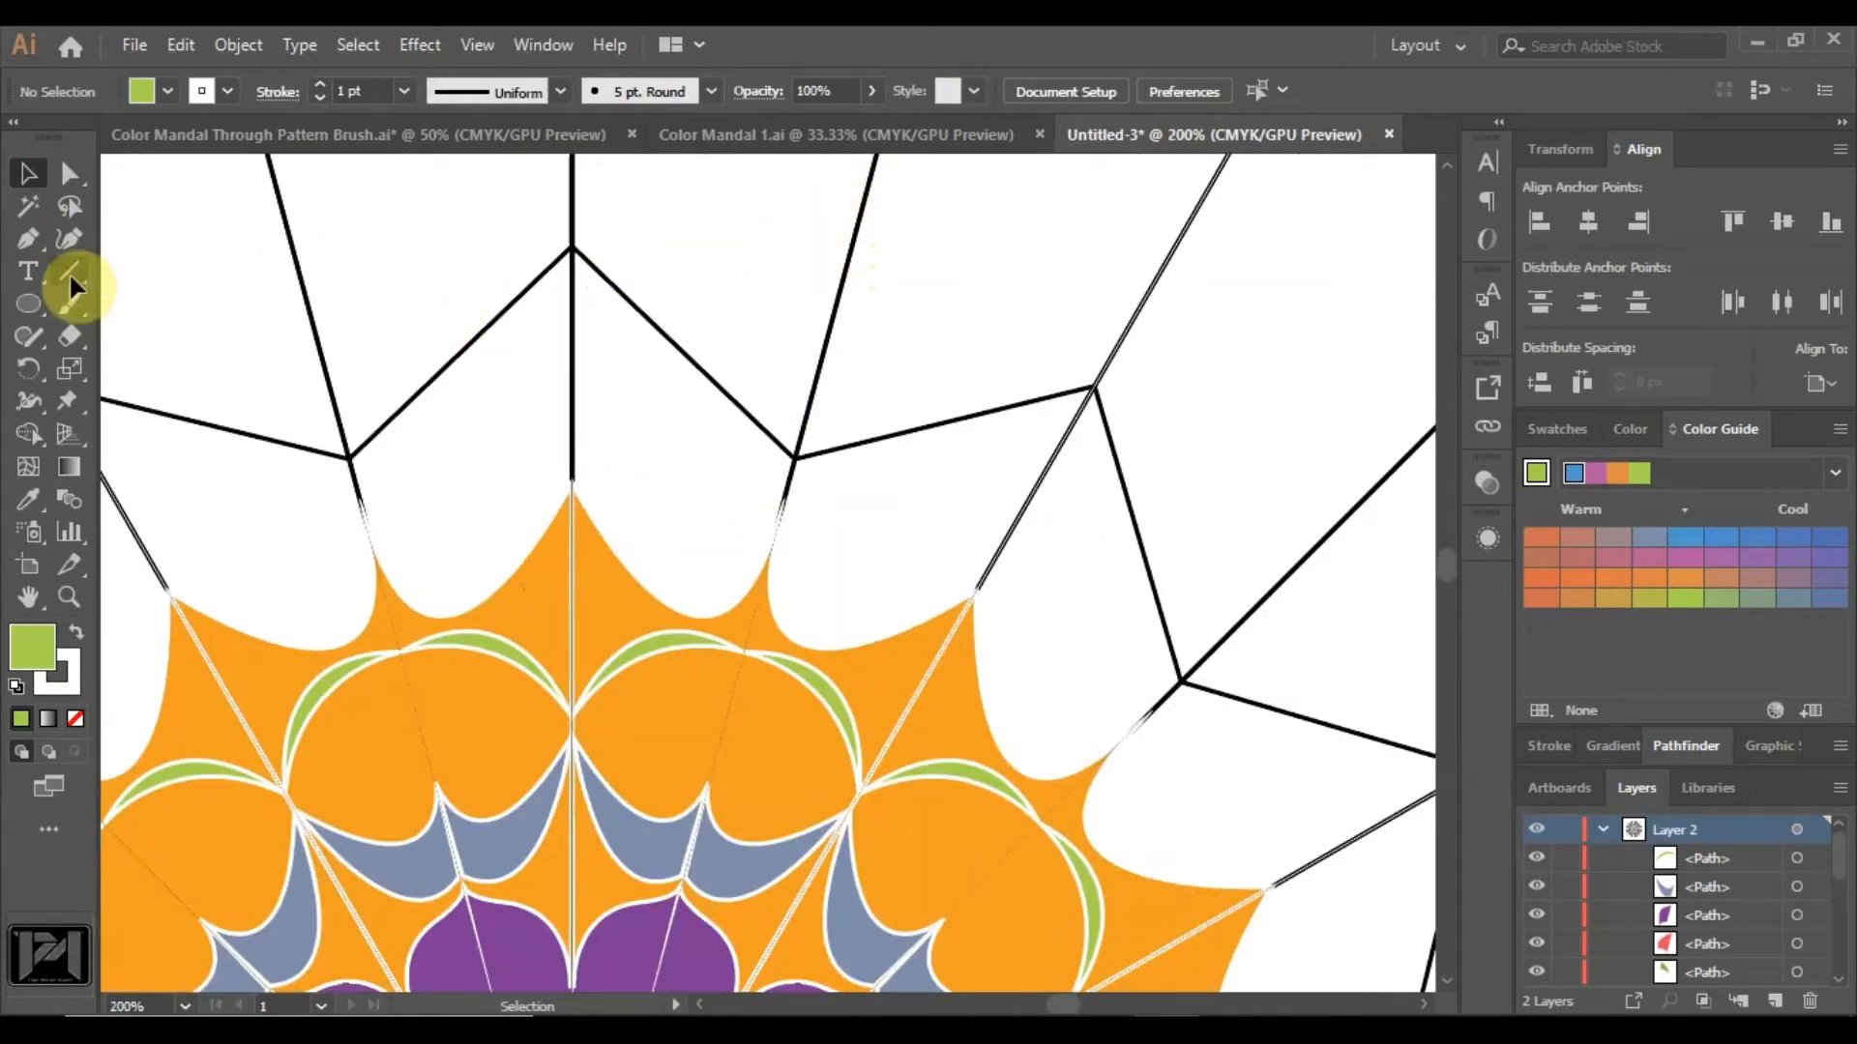
click(32, 245)
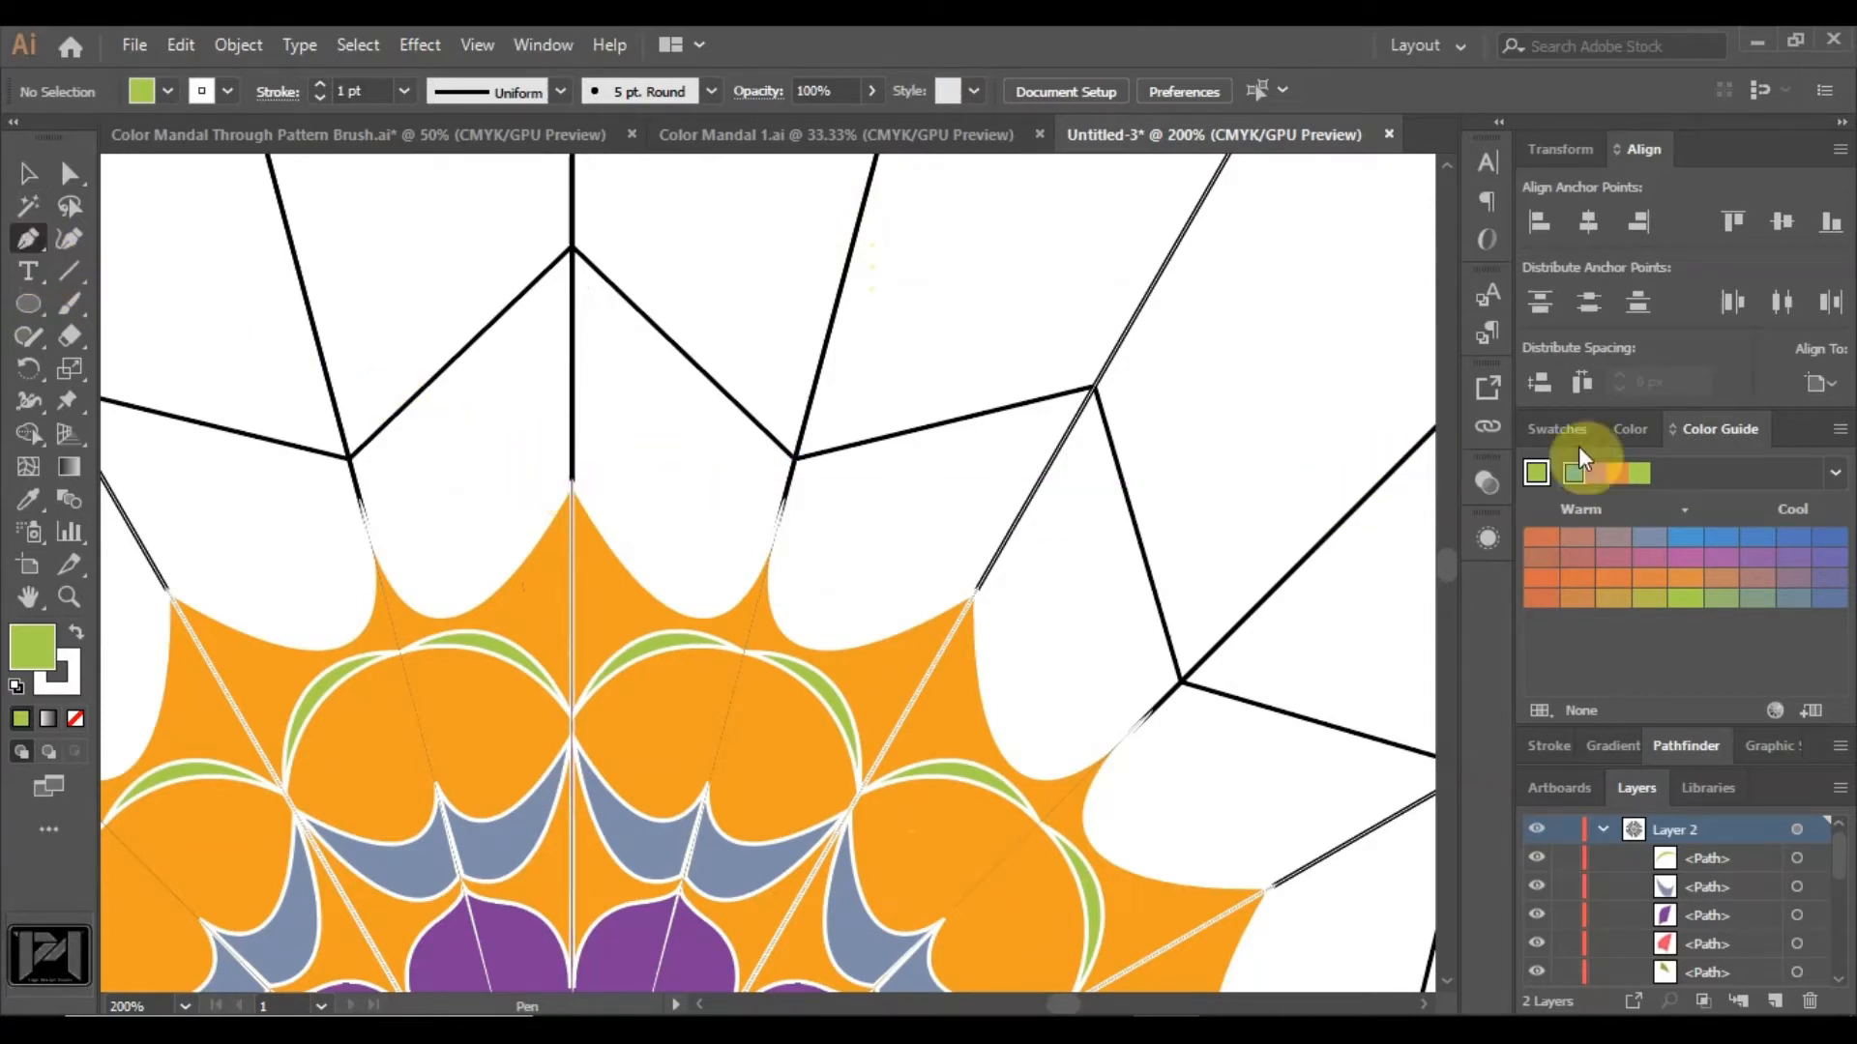
click(1635, 432)
click(1582, 599)
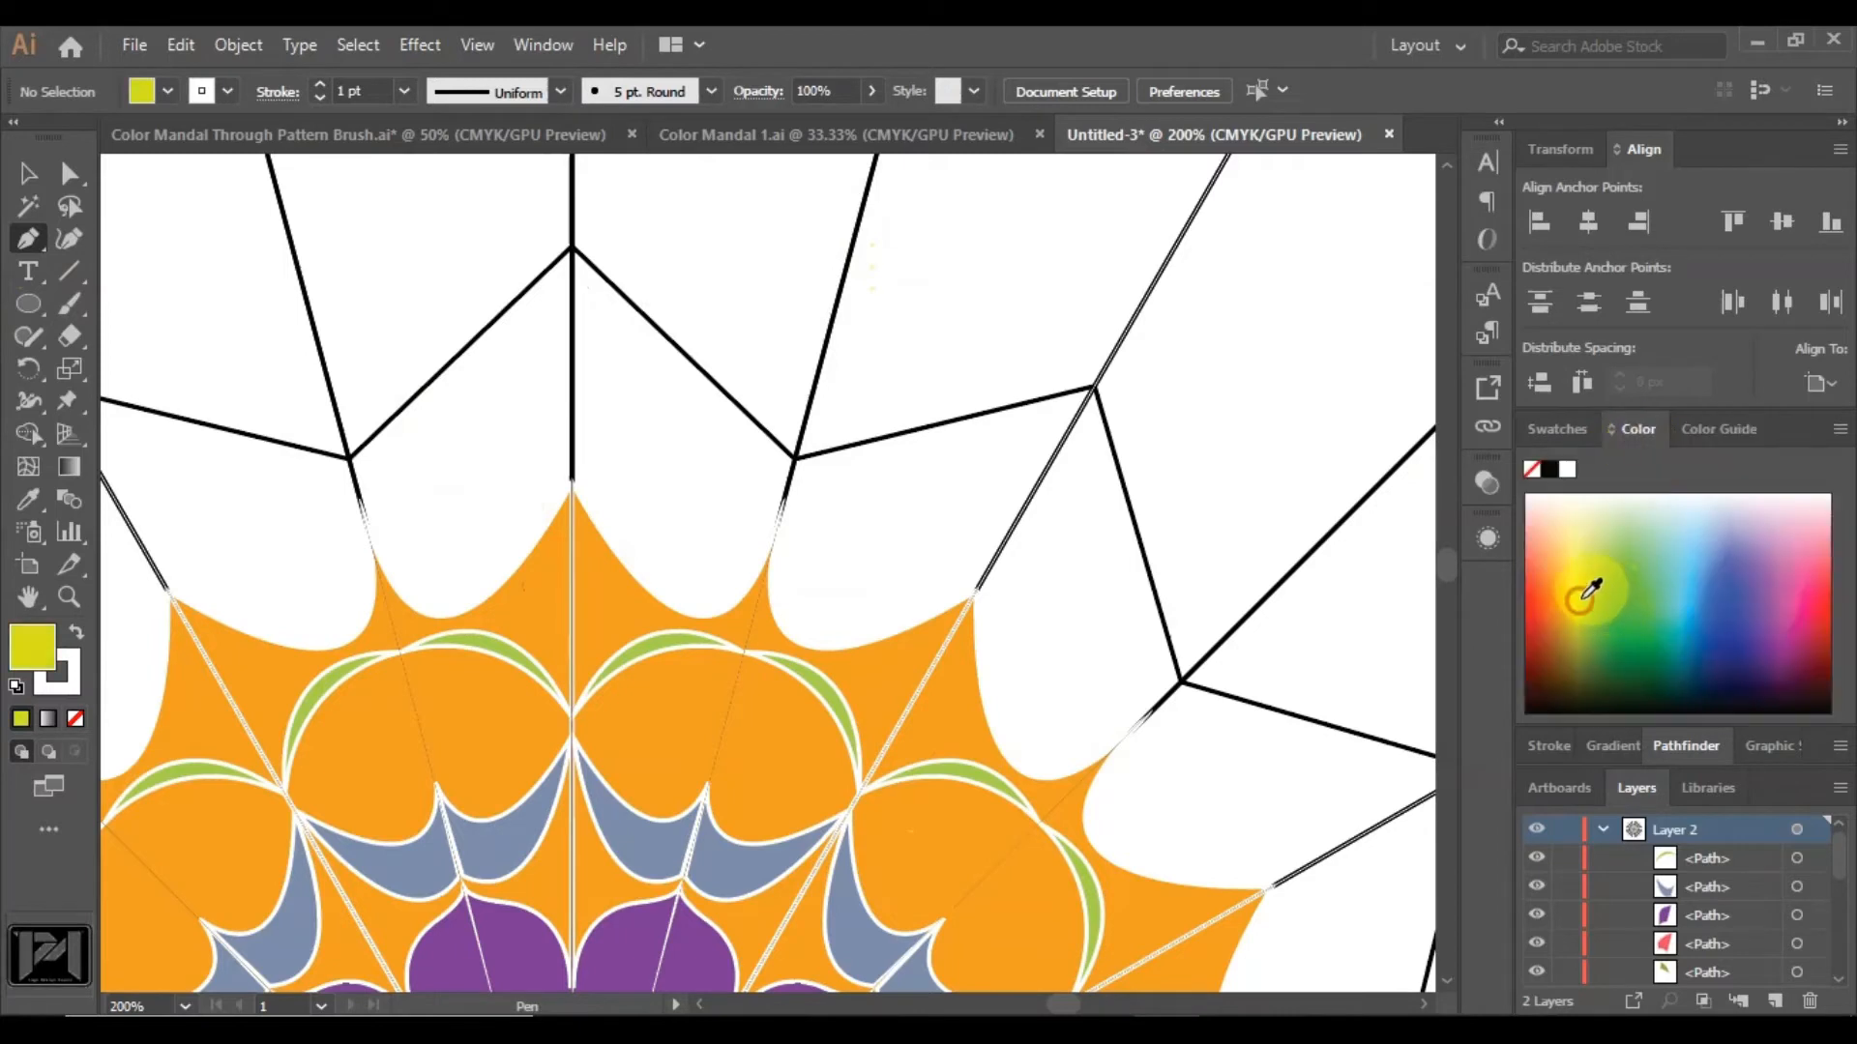
Pick the amber-orange variation from the colour harmony and draw a band's wavy outer edge with the Pen tool, from the vertical line to the wedge's edge.
click(1727, 434)
click(1611, 540)
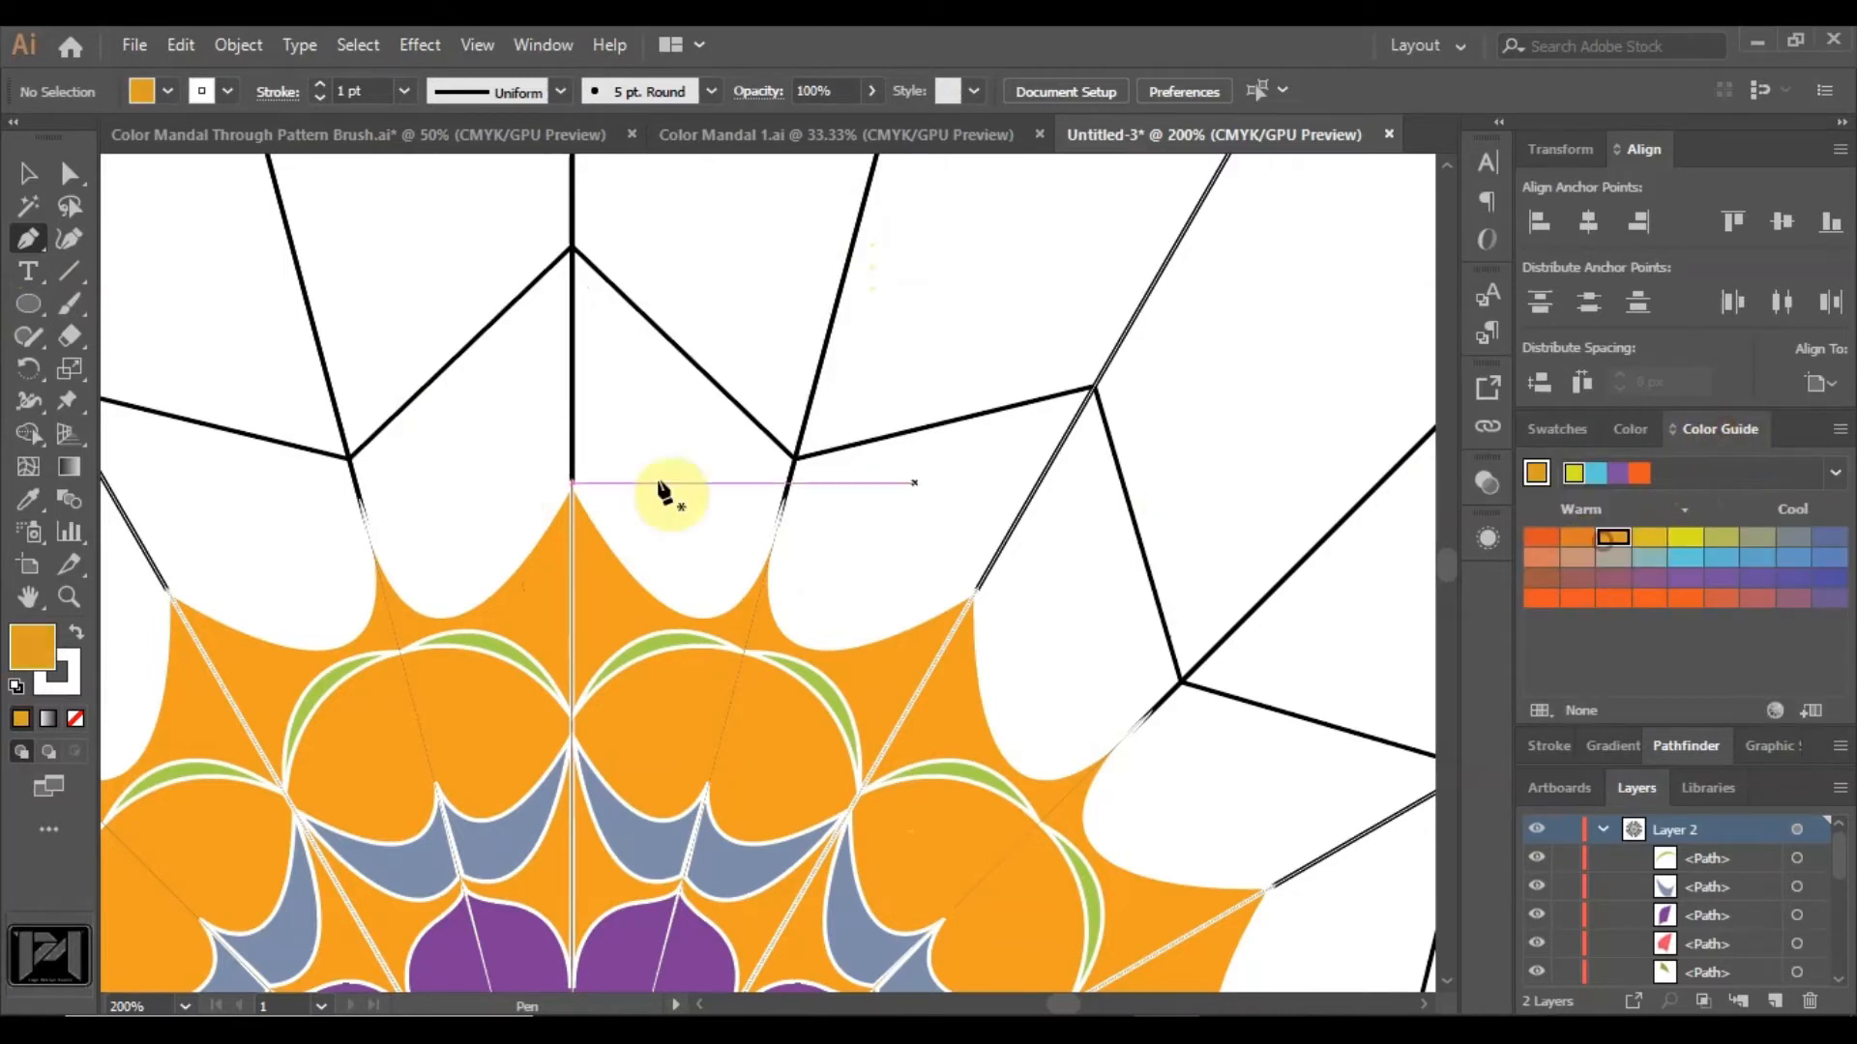
click(570, 480)
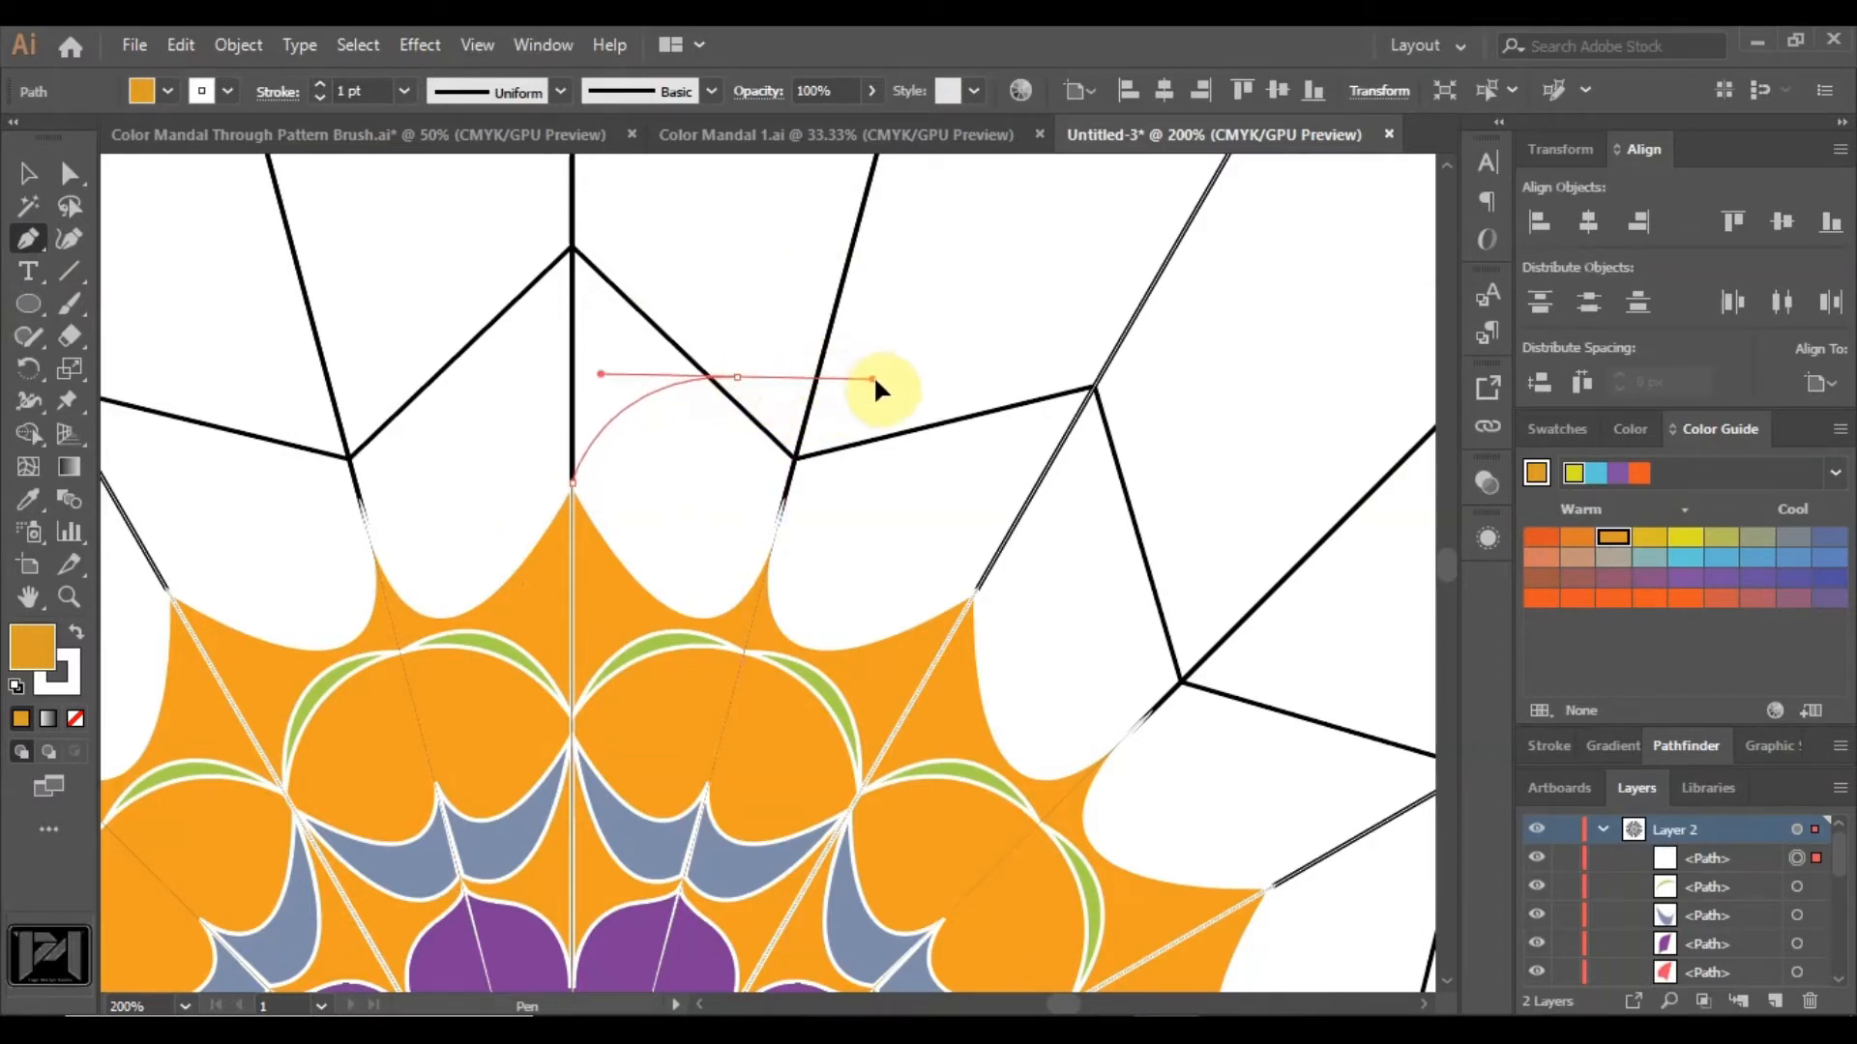
drag(908, 390, 909, 391)
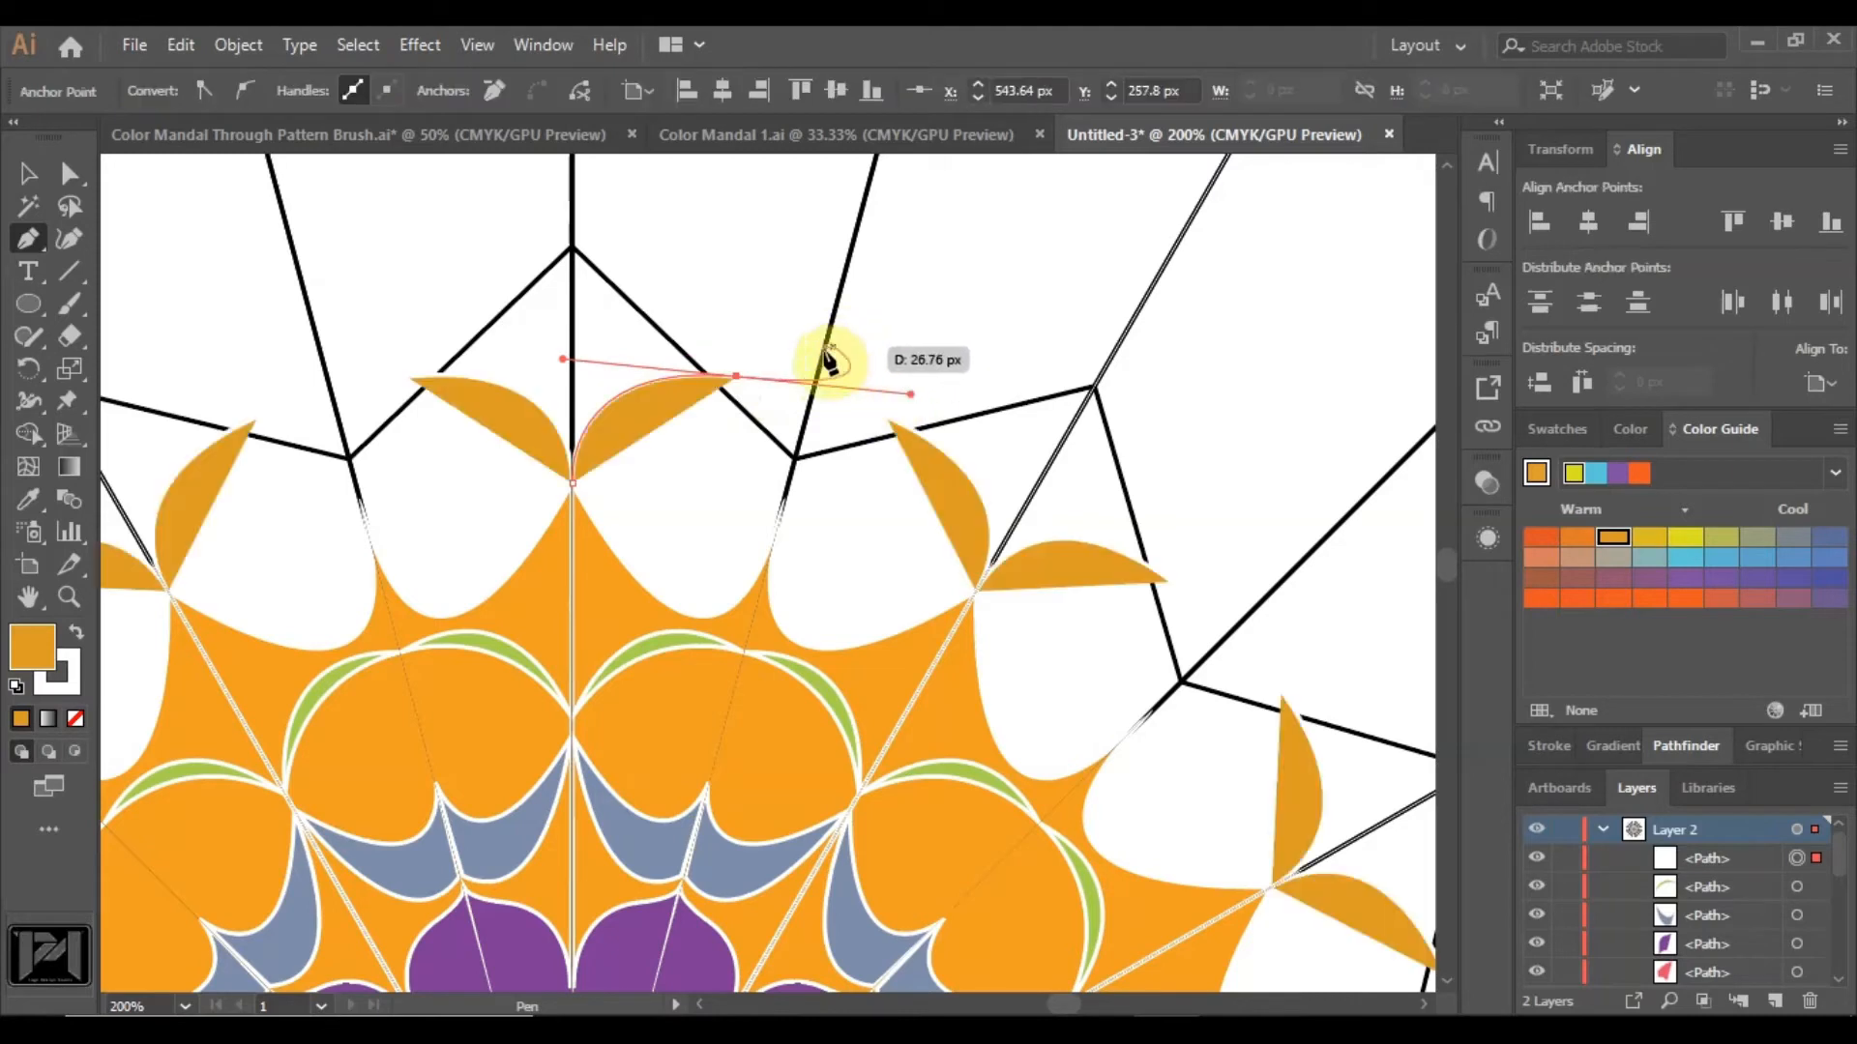
drag(737, 377, 801, 467)
key(ctrl+equal)
click(803, 463)
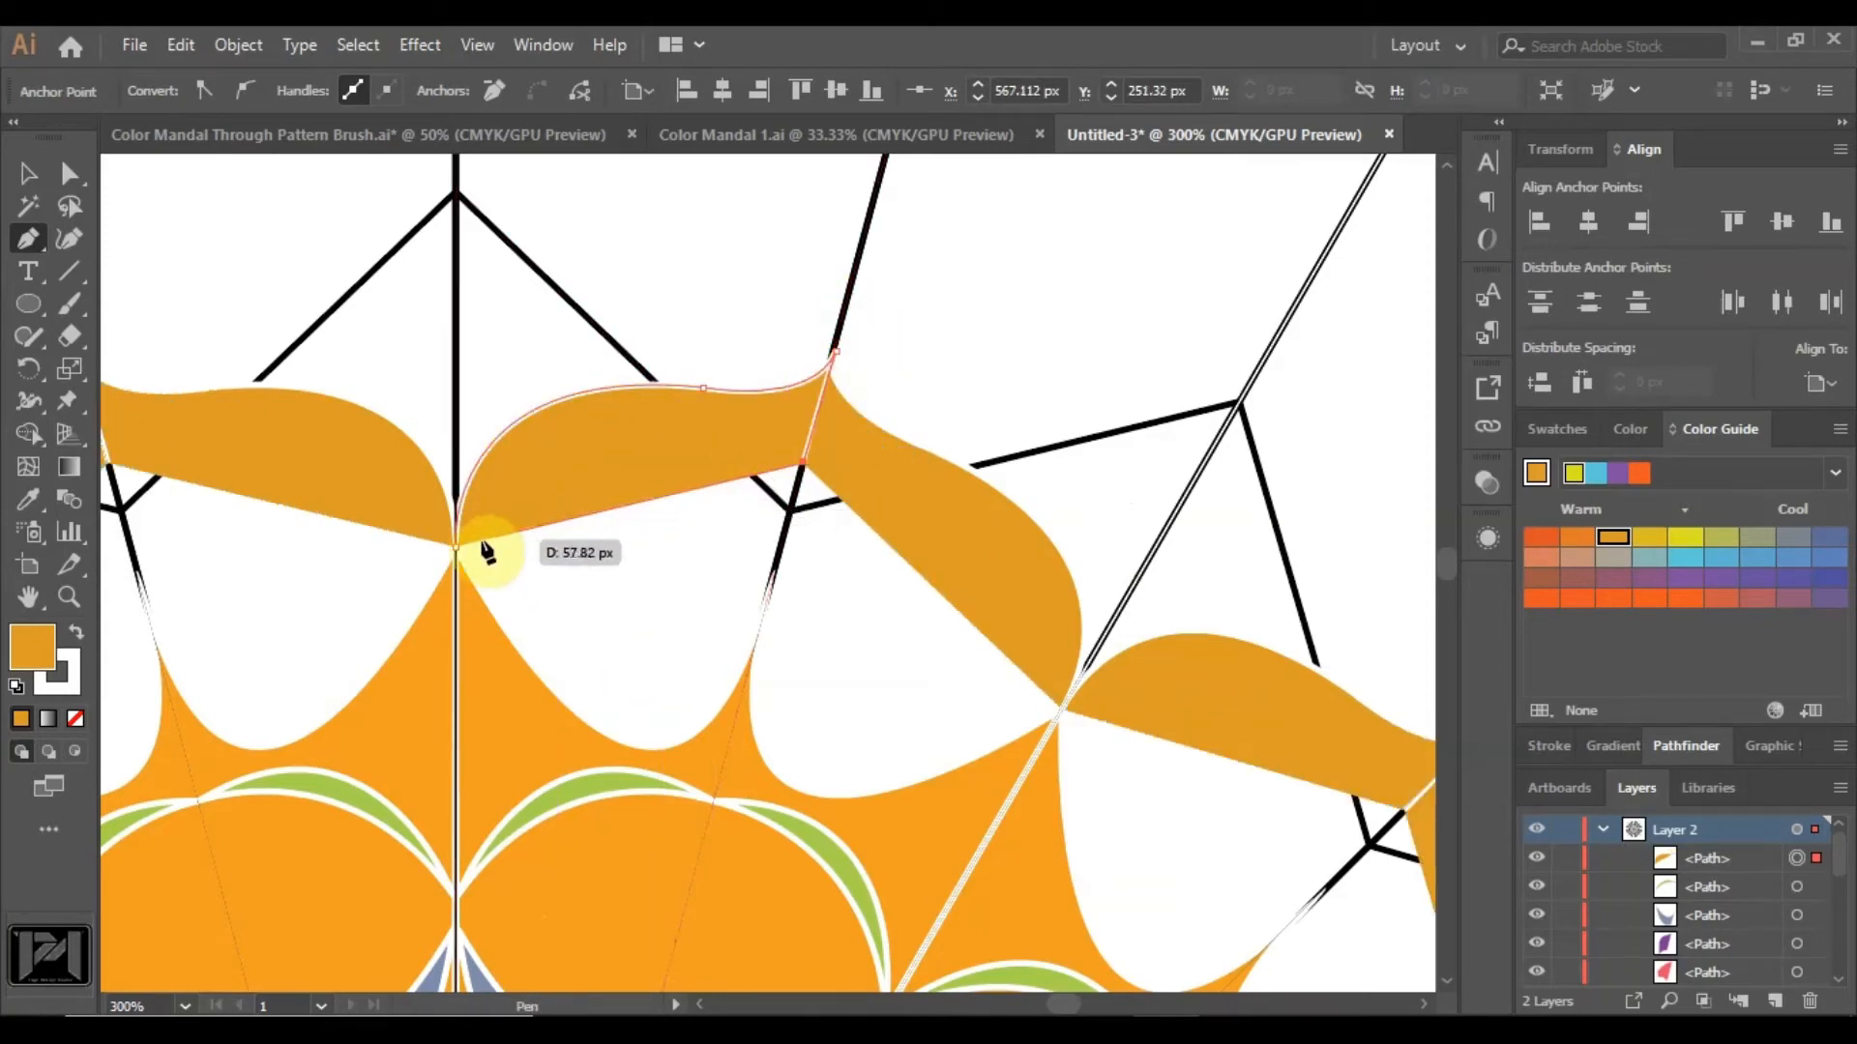
Curve the band's inner edge back to its starting point on the vertical line, close the shape and deselect it.
mouse_move(478, 549)
mouse_down()
mouse_move(552, 497)
mouse_move(568, 506)
mouse_move(473, 577)
mouse_up()
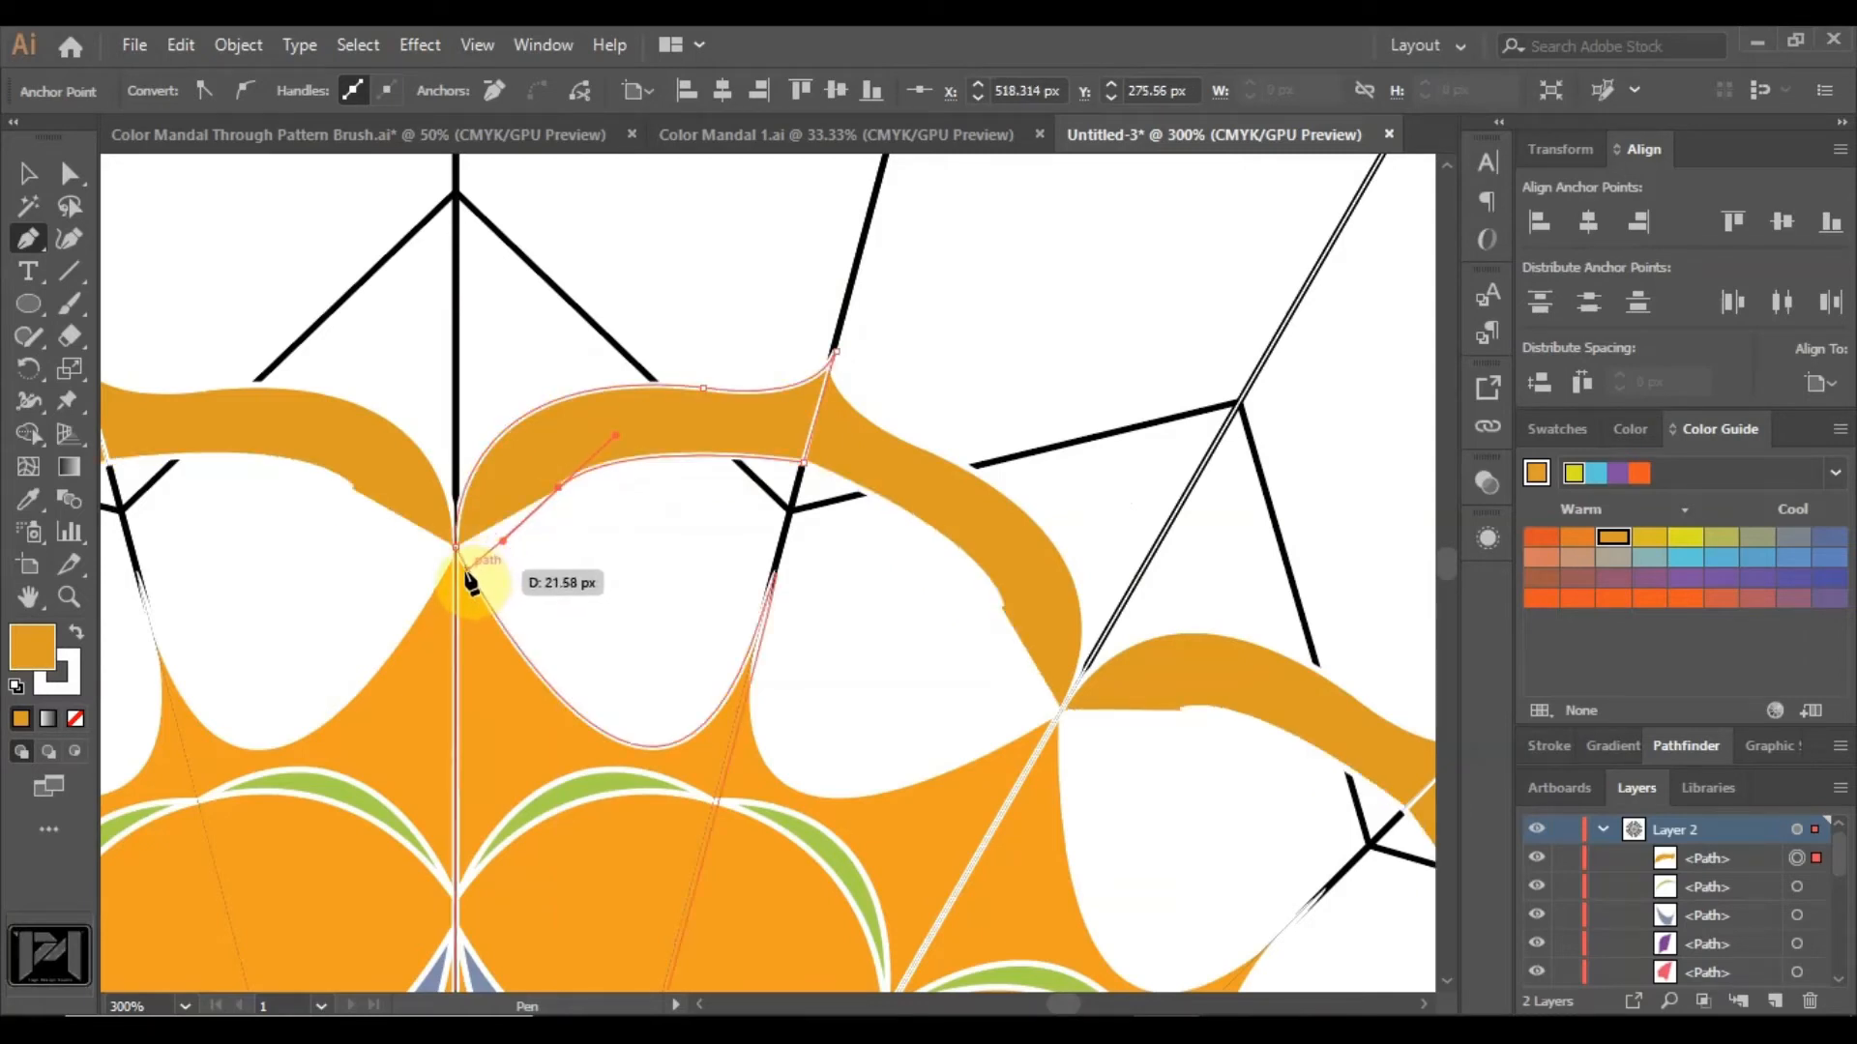
scroll(462, 565, up, 2)
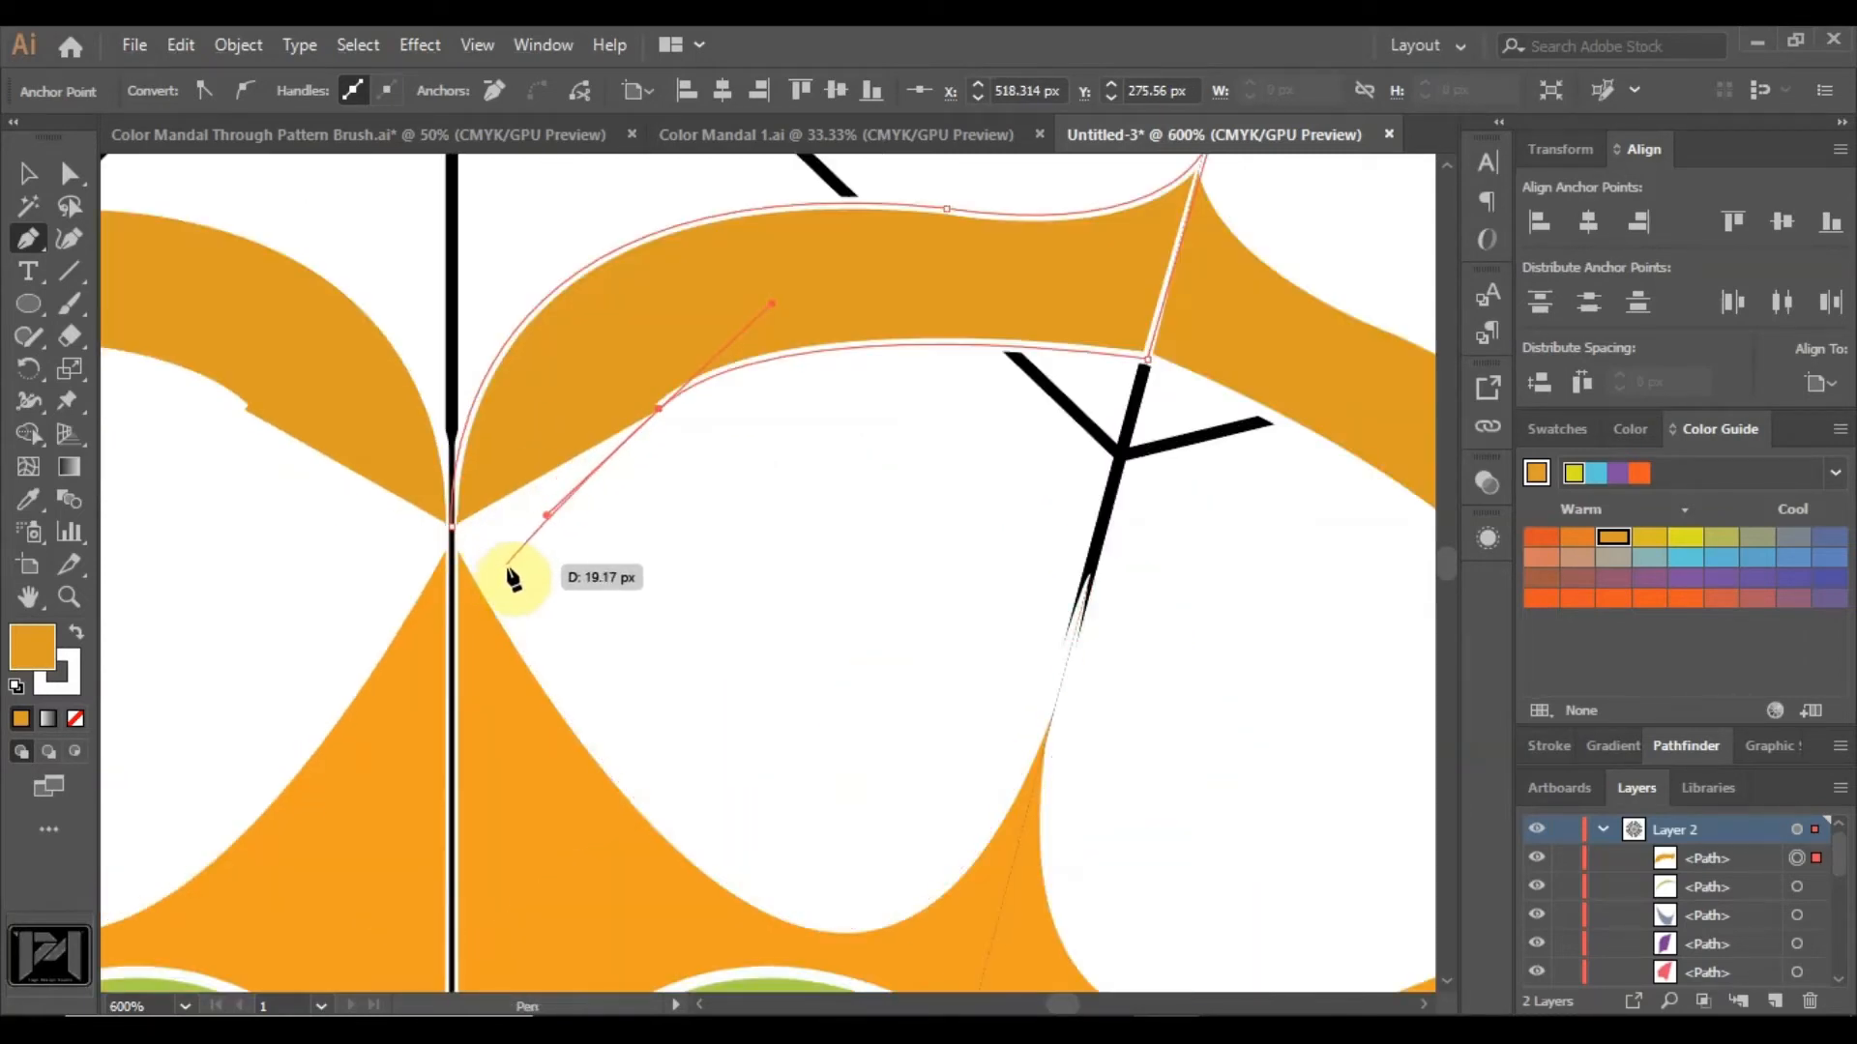
mouse_move(453, 560)
mouse_down()
mouse_move(456, 527)
mouse_move(469, 539)
mouse_up()
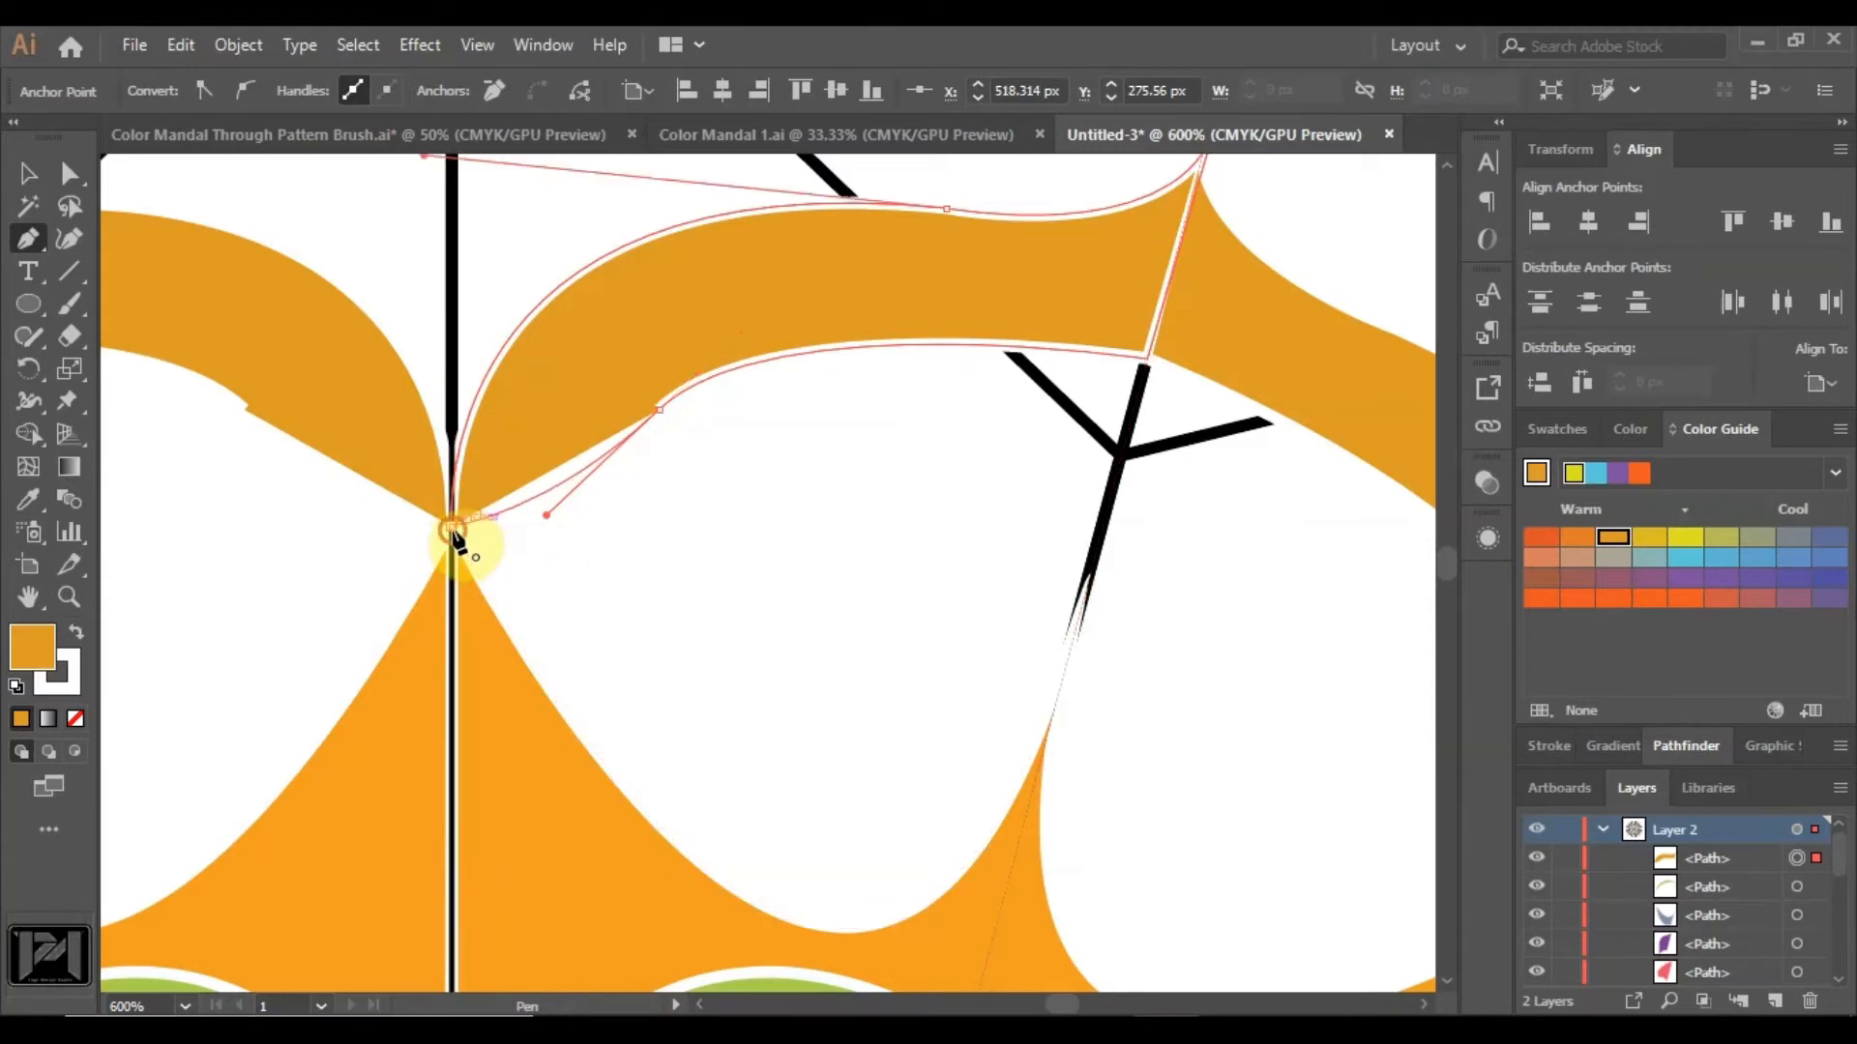
scroll(483, 538, down, 3)
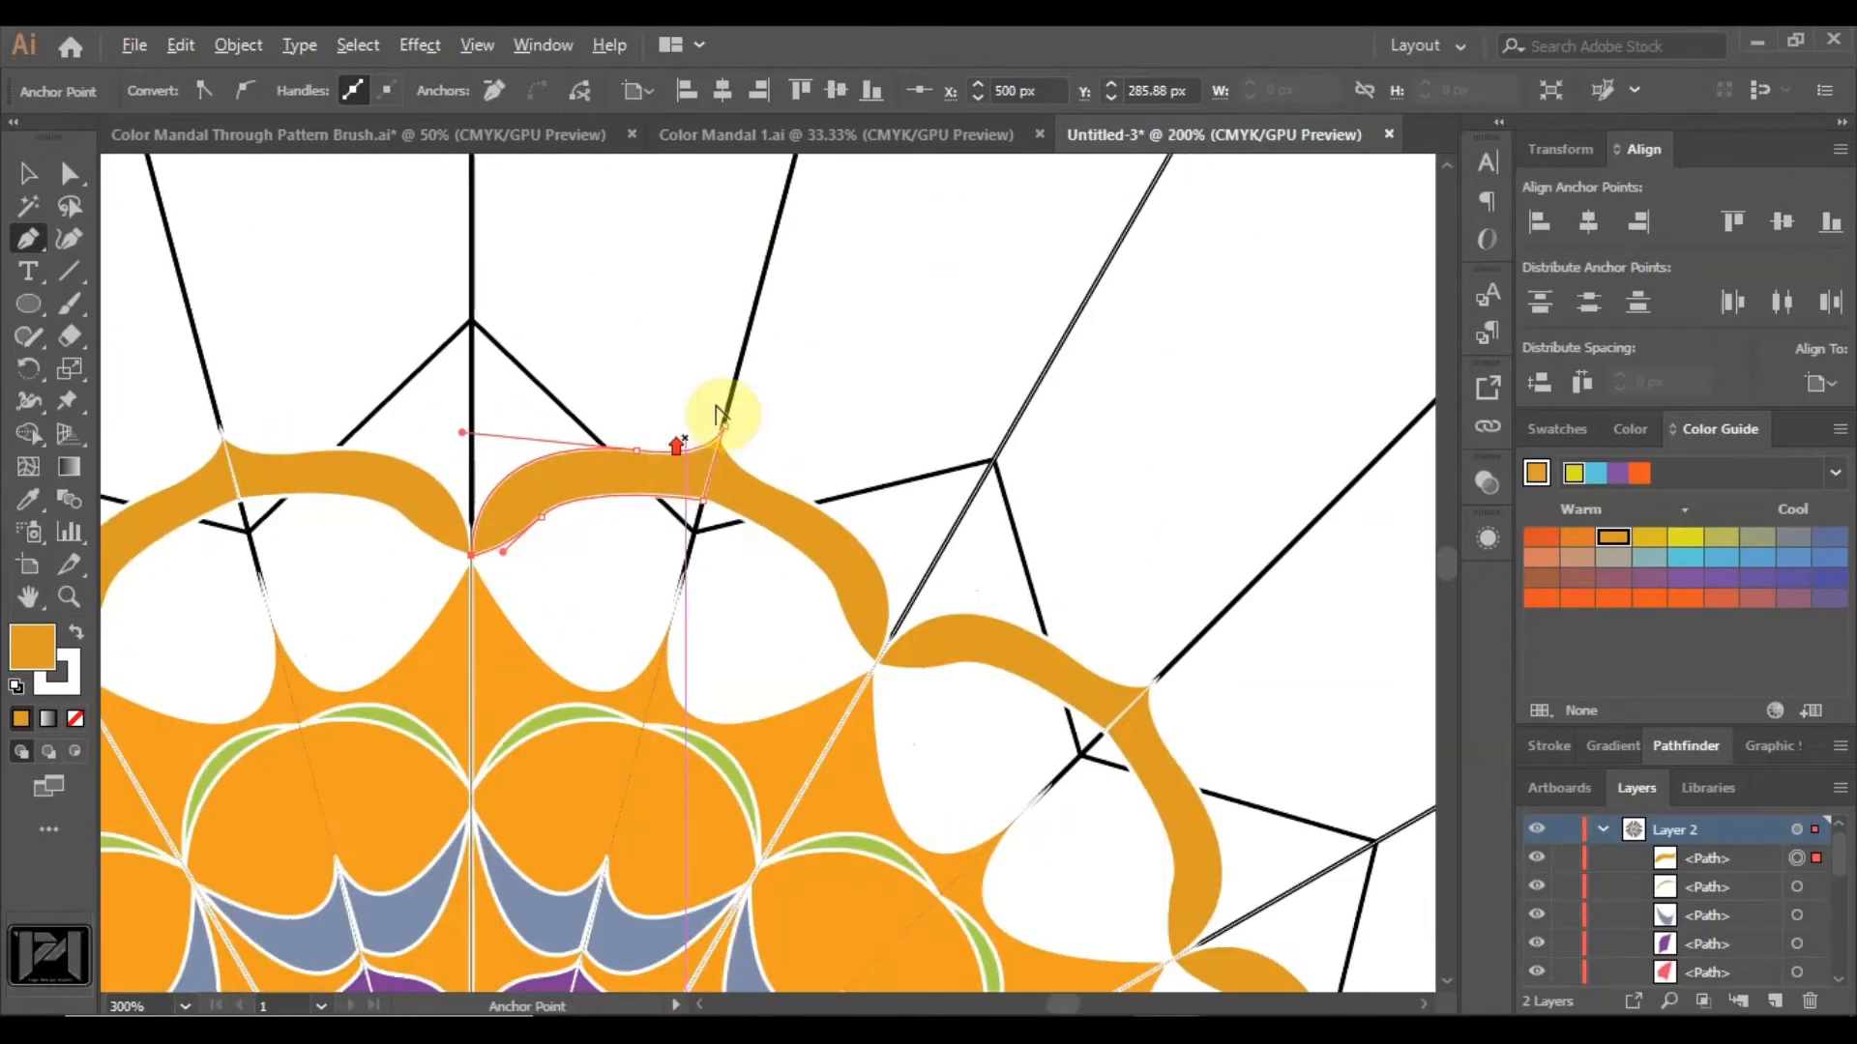
click(36, 176)
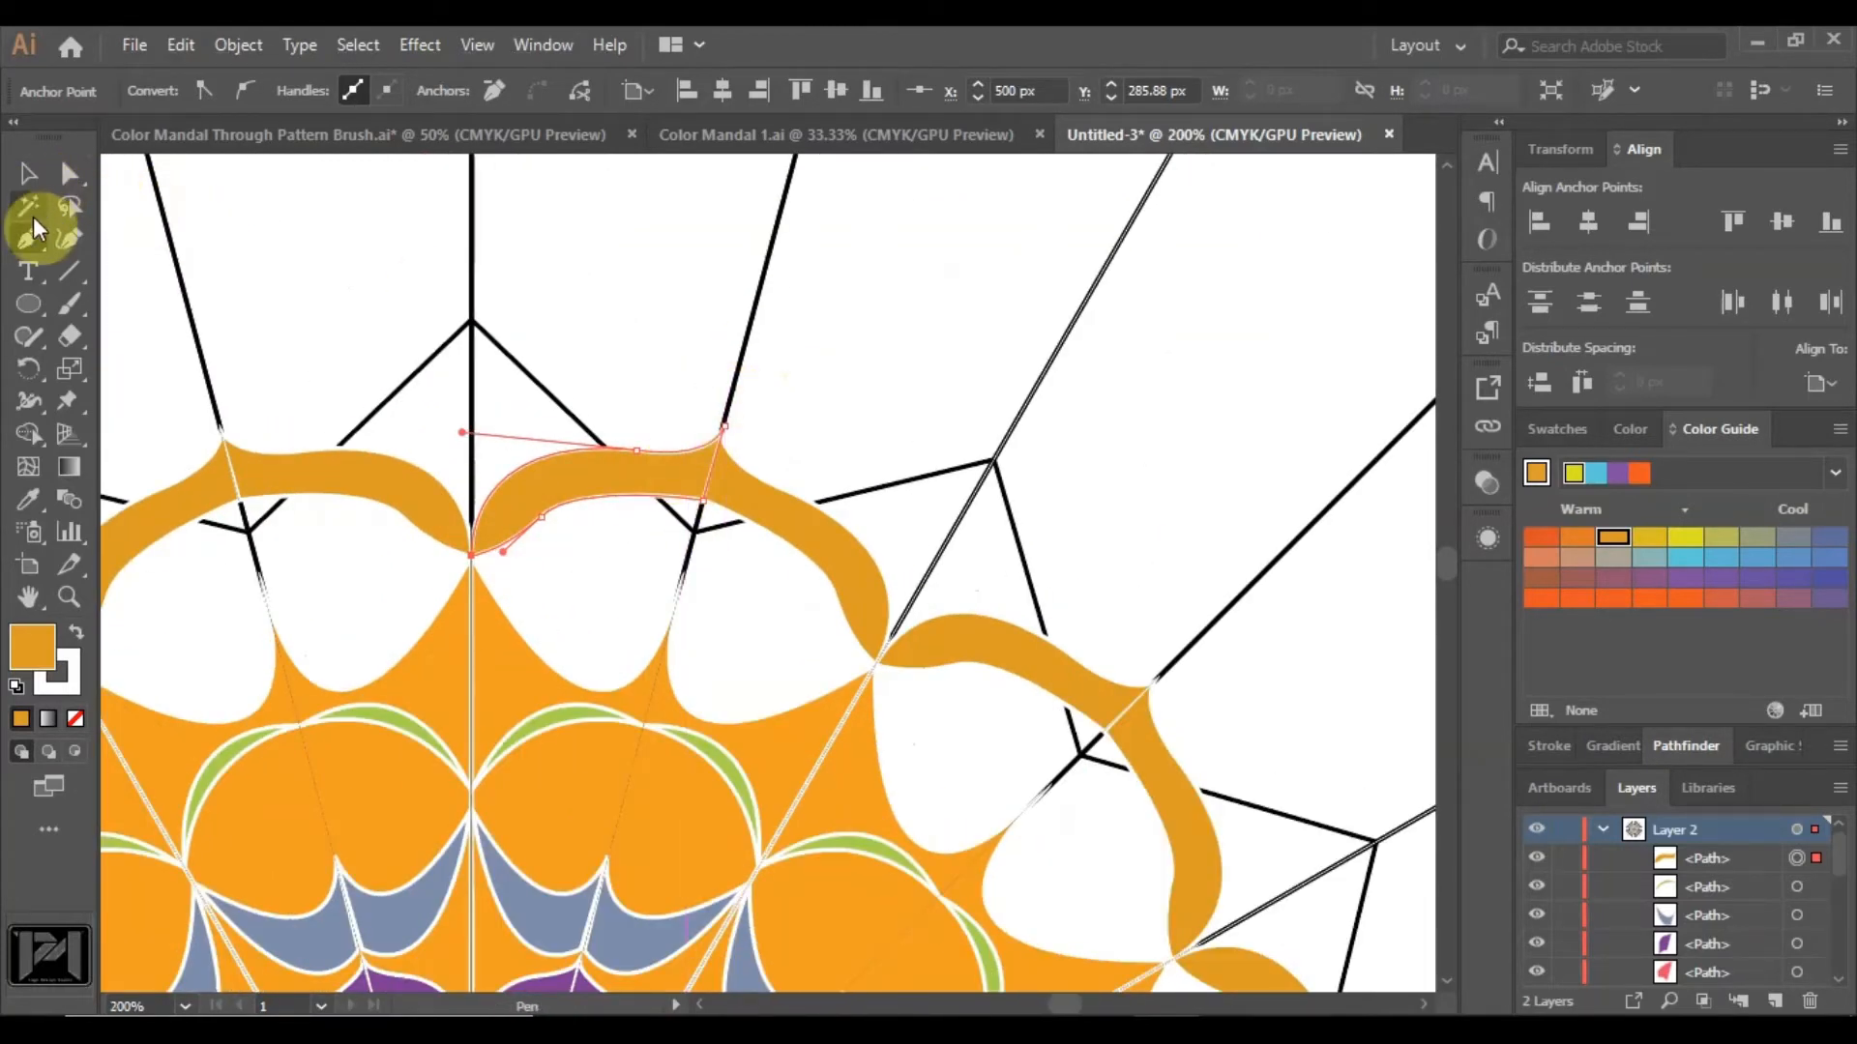
click(566, 248)
Draw an orange curved-sided patch across the amber band near the vertical line with the Pen tool, and change its fill to indigo.
scroll(561, 464, up, 3)
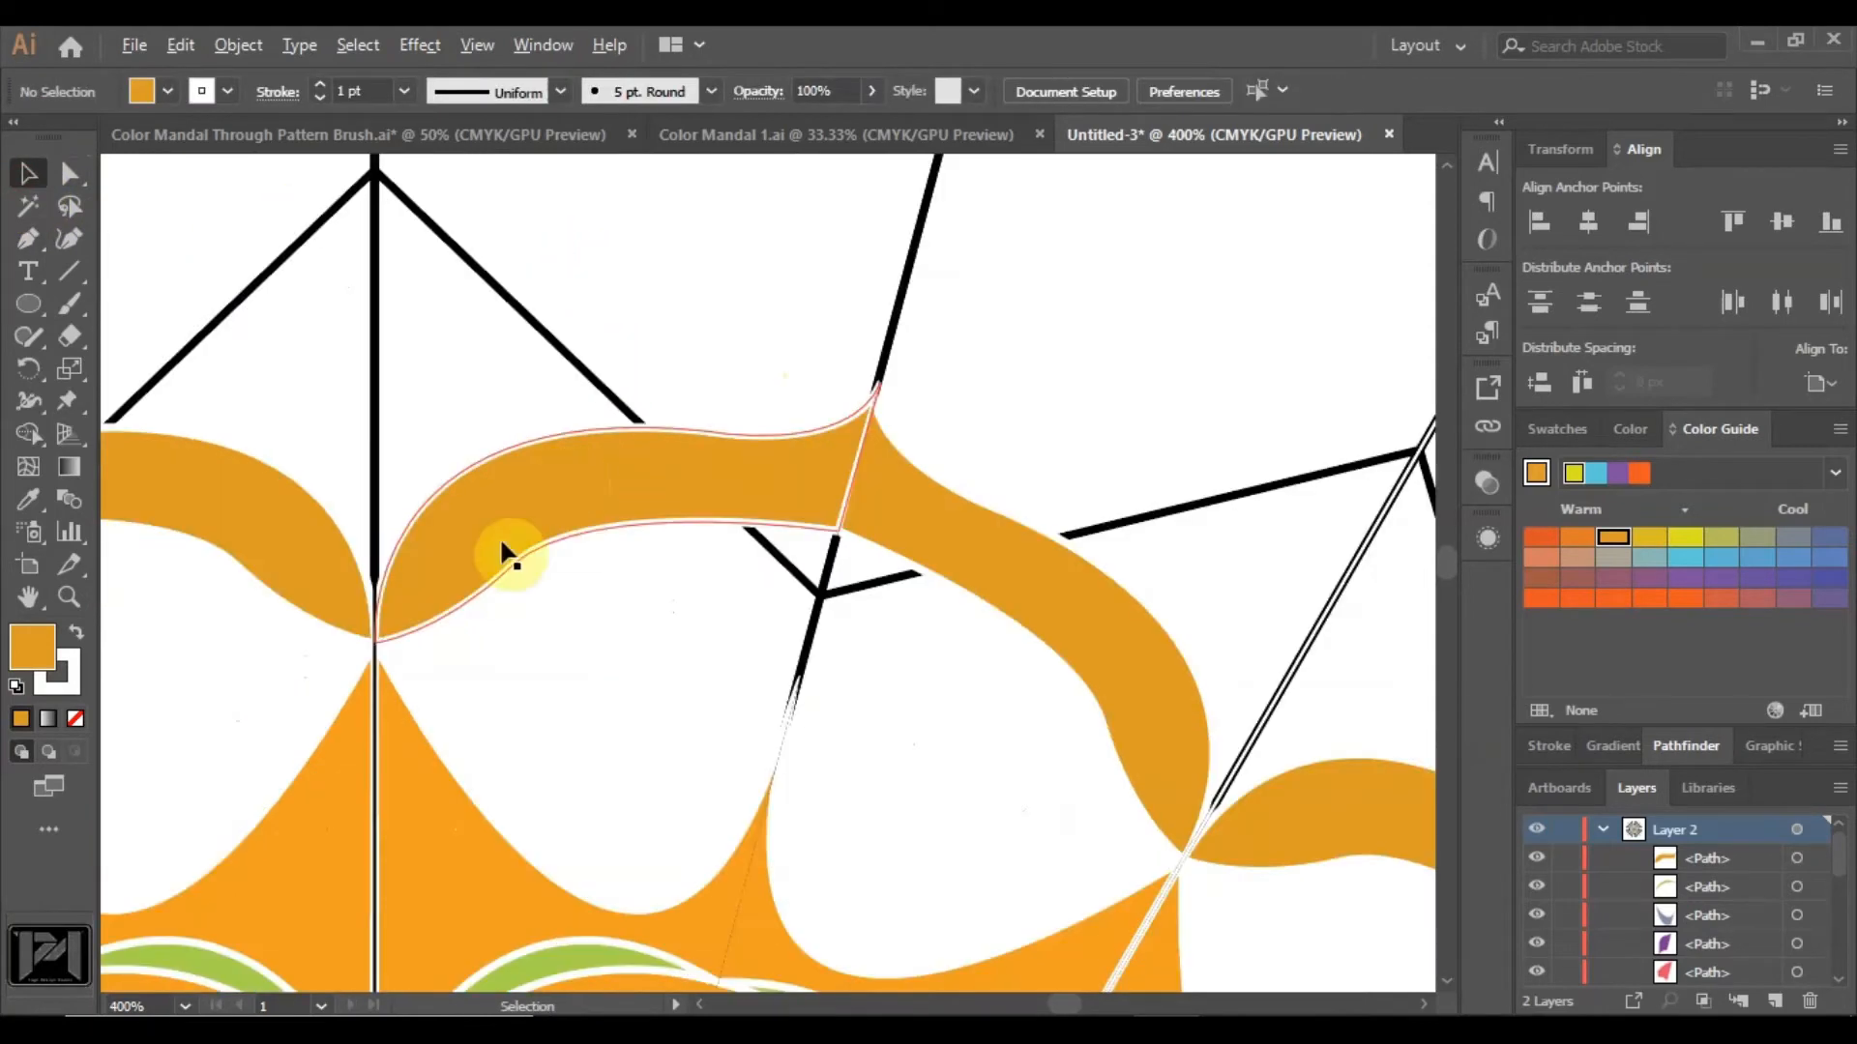
click(27, 238)
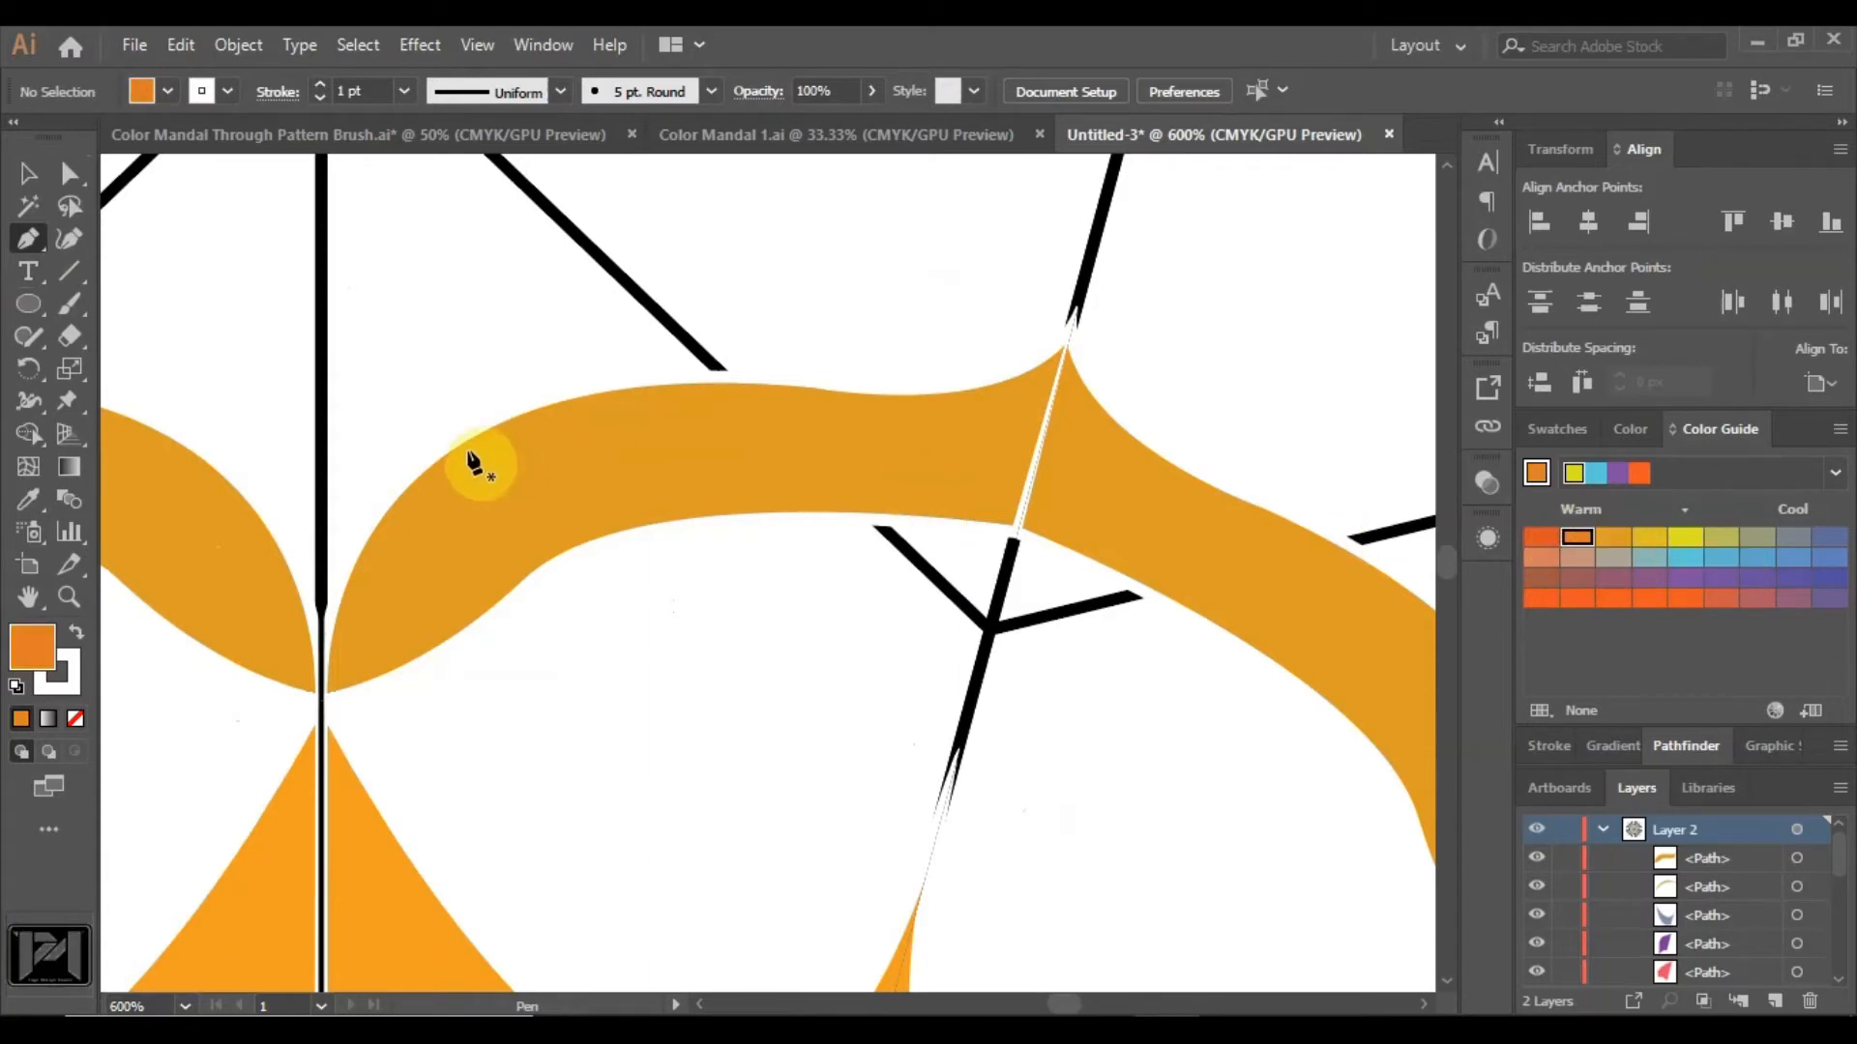
mouse_move(462, 437)
mouse_down()
mouse_move(497, 593)
mouse_move(481, 634)
mouse_move(397, 669)
mouse_up()
drag(384, 511, 470, 454)
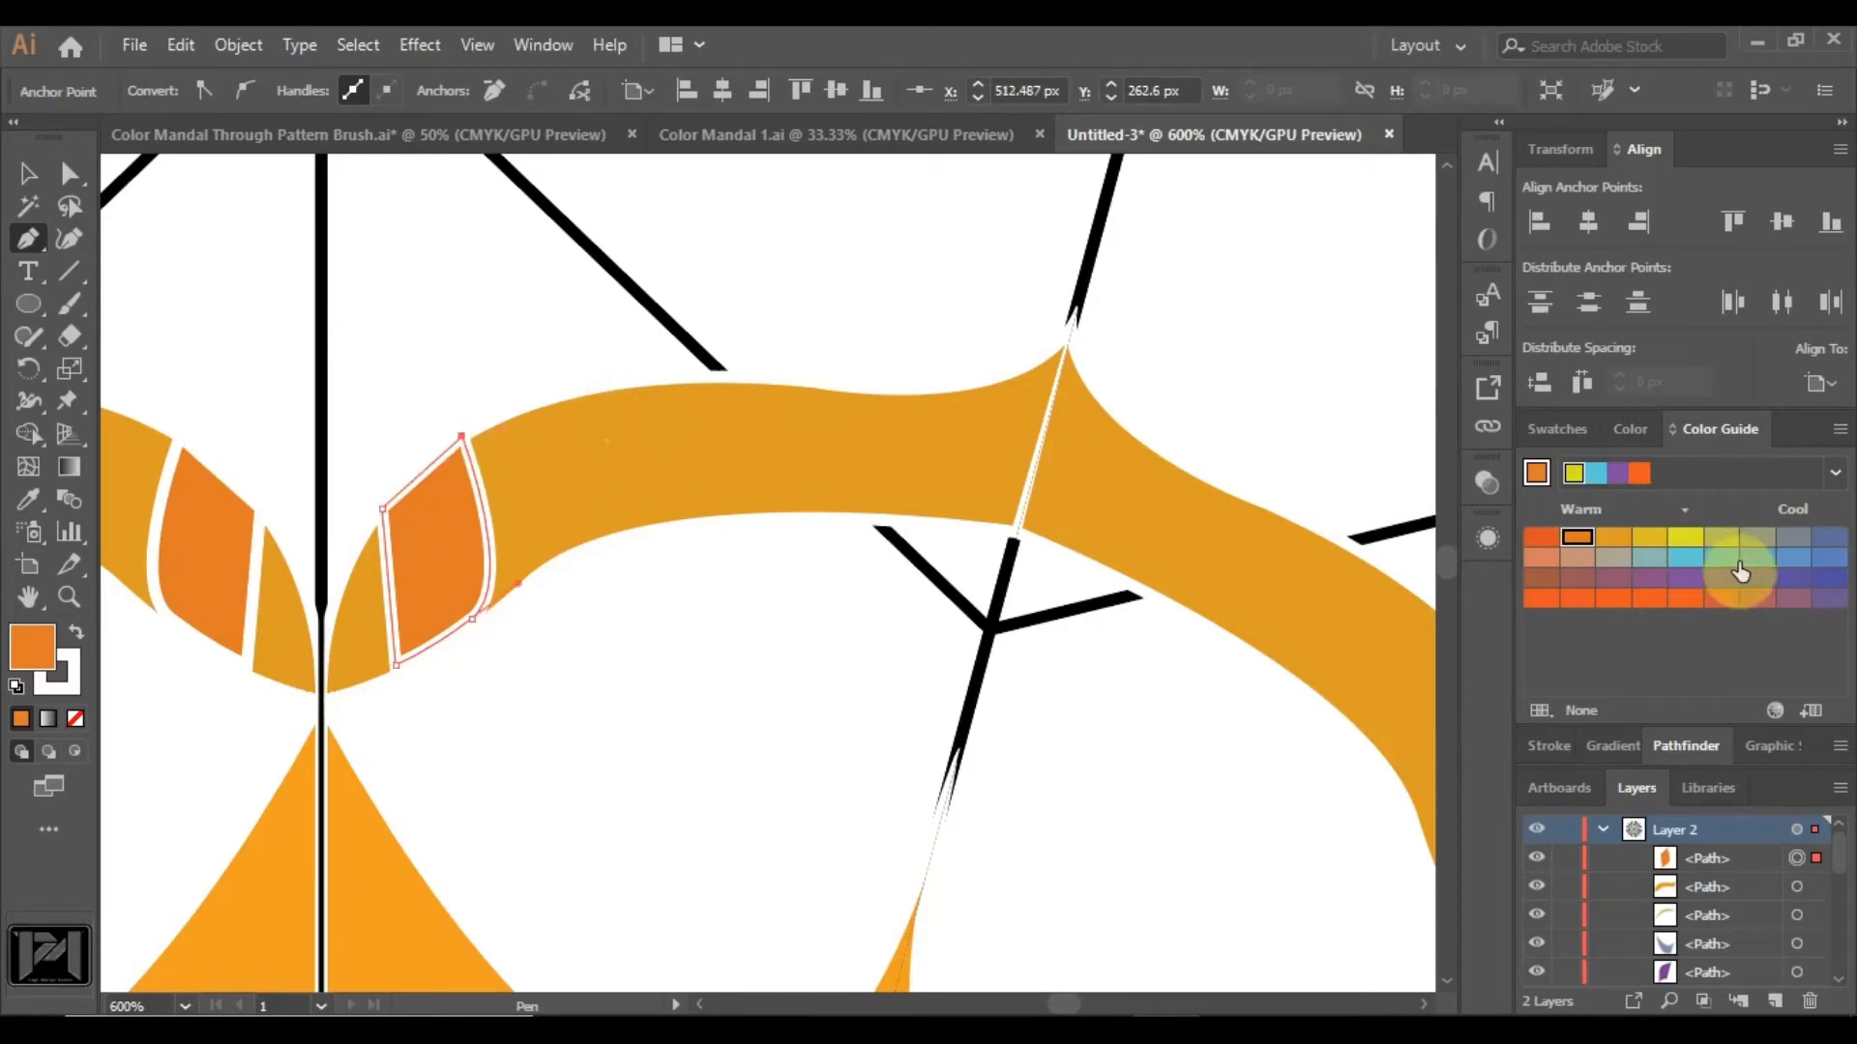
click(1829, 579)
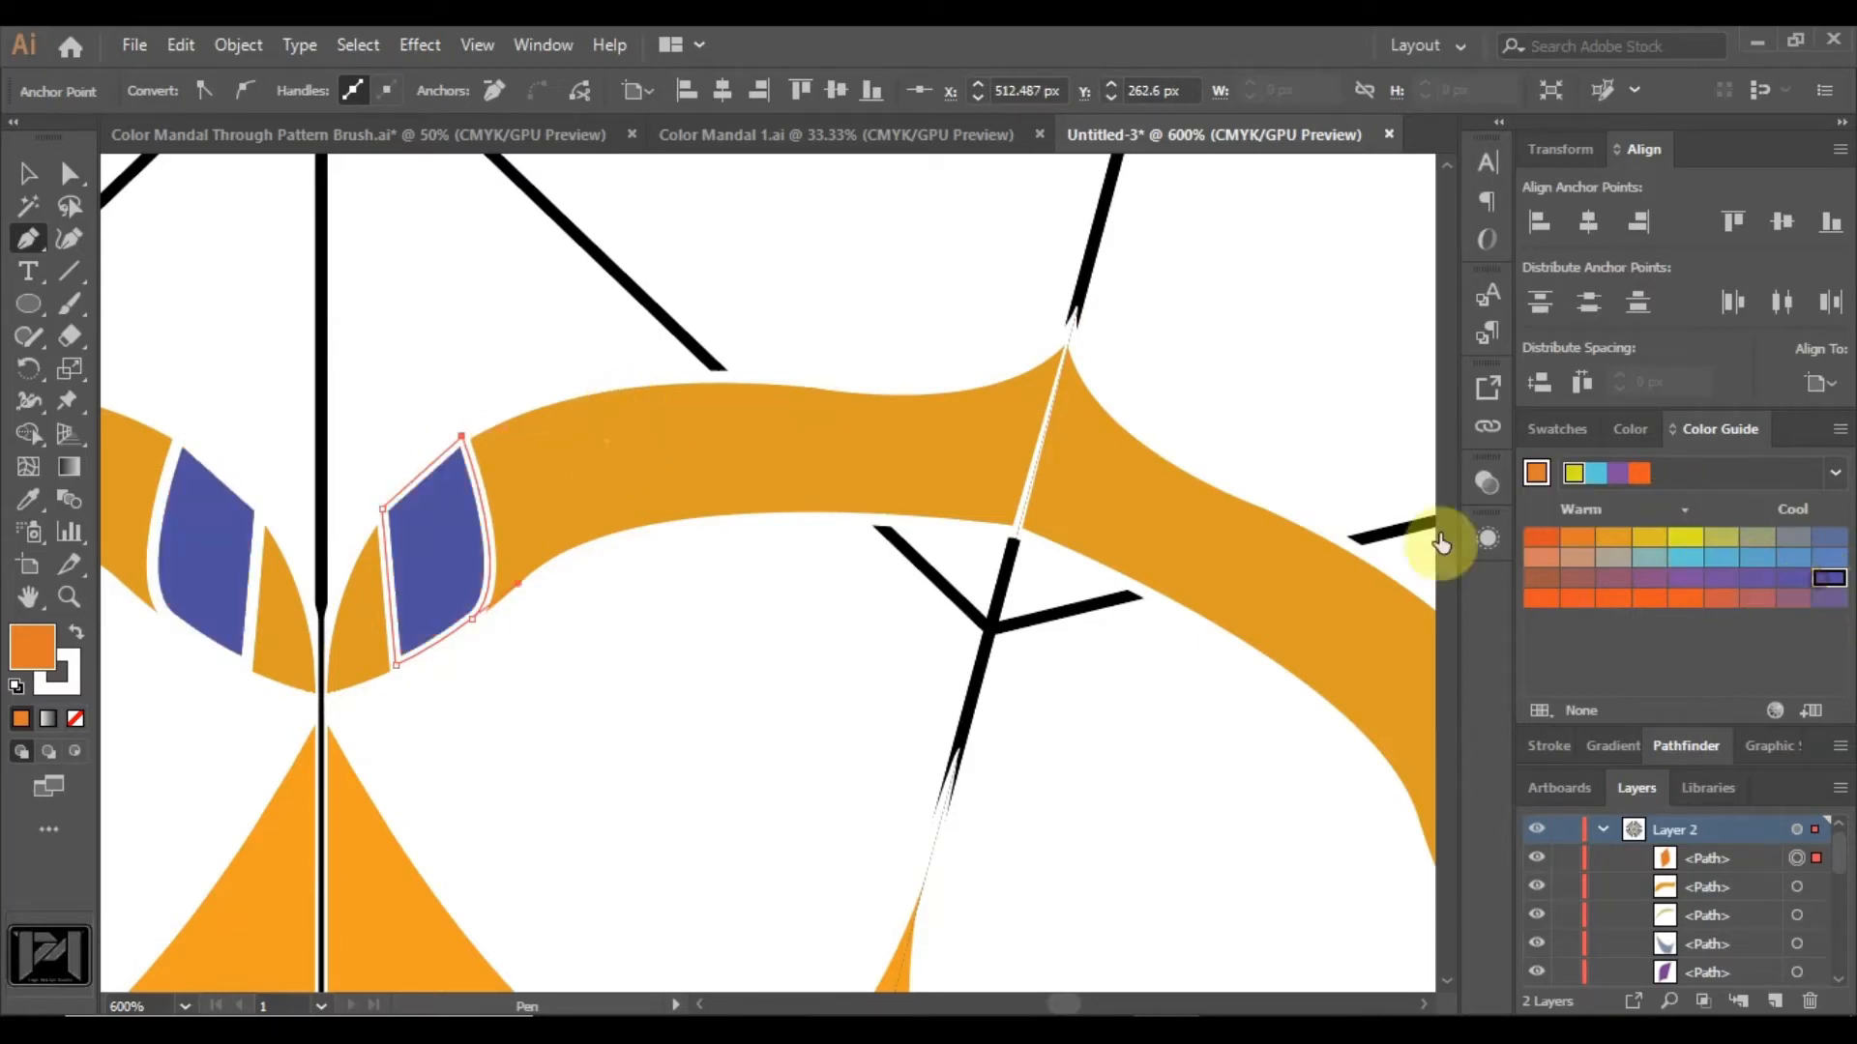
Draw a second indigo patch across the middle of the amber band, with curved sides following the first patch, and deselect it.
click(592, 394)
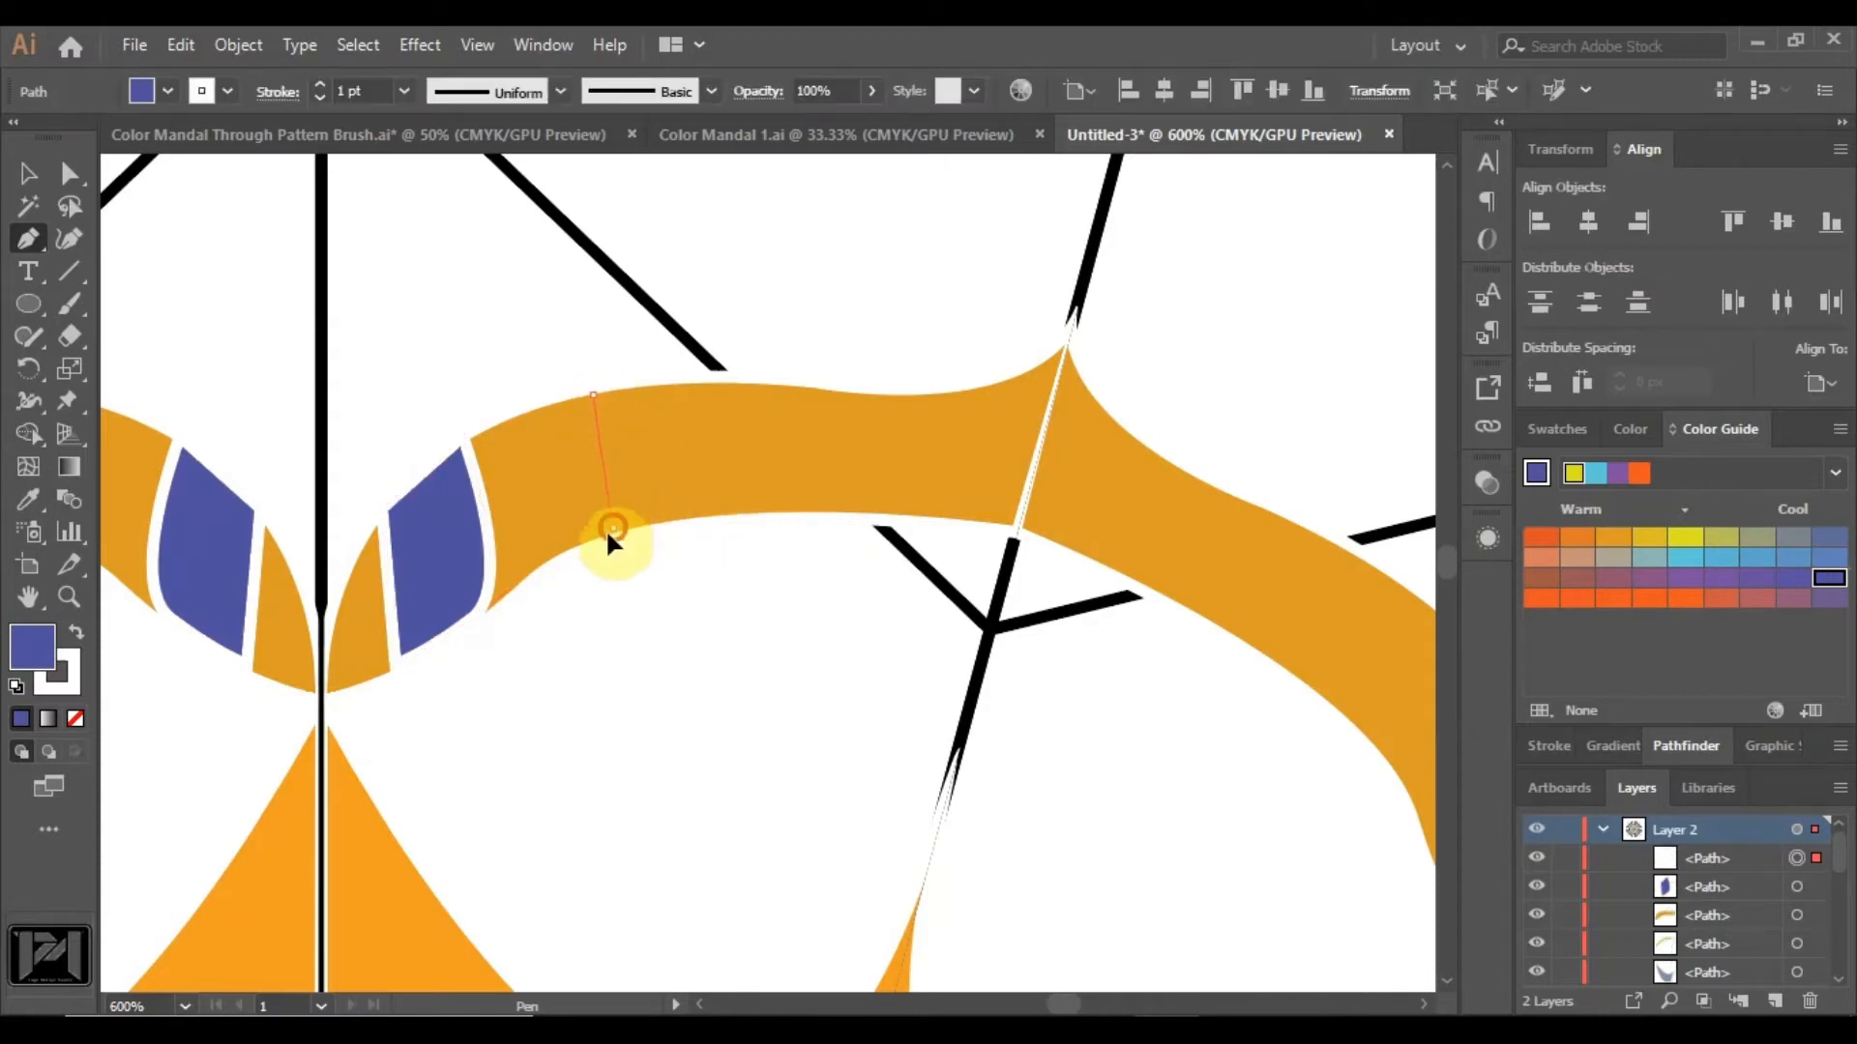
drag(583, 545, 607, 538)
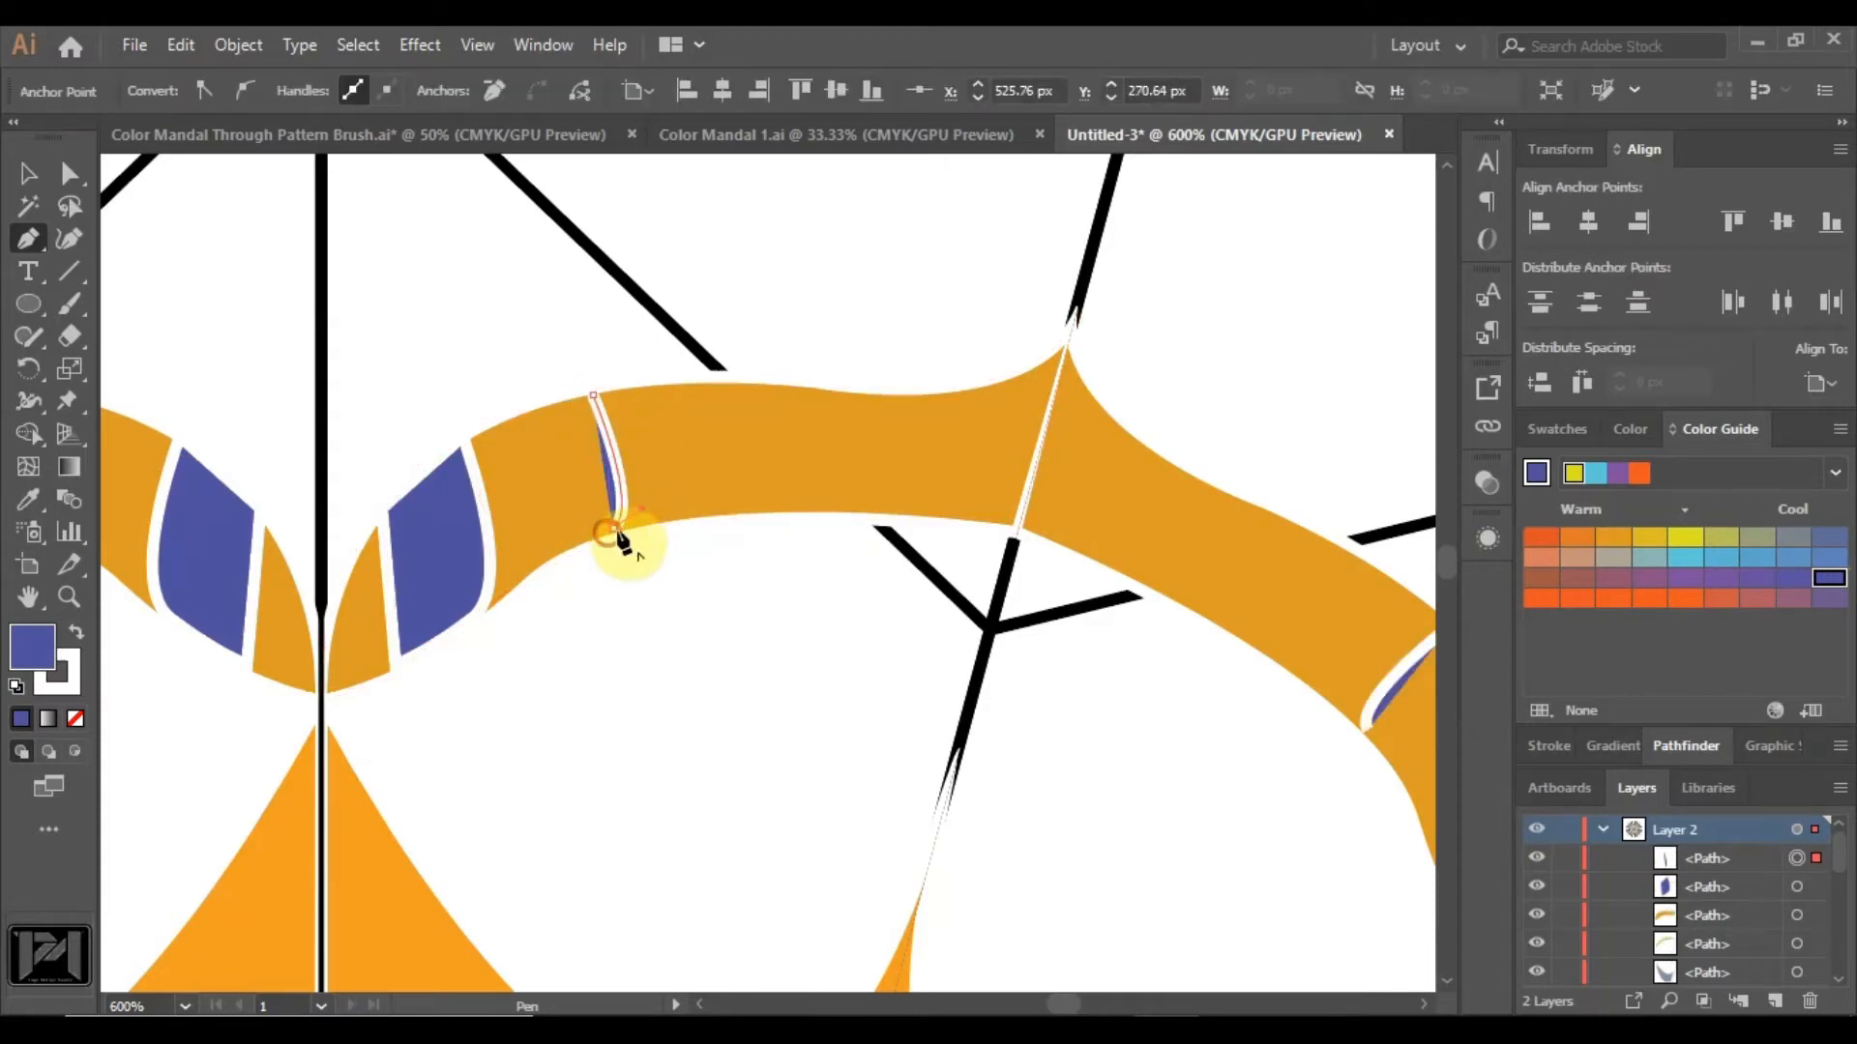
click(719, 510)
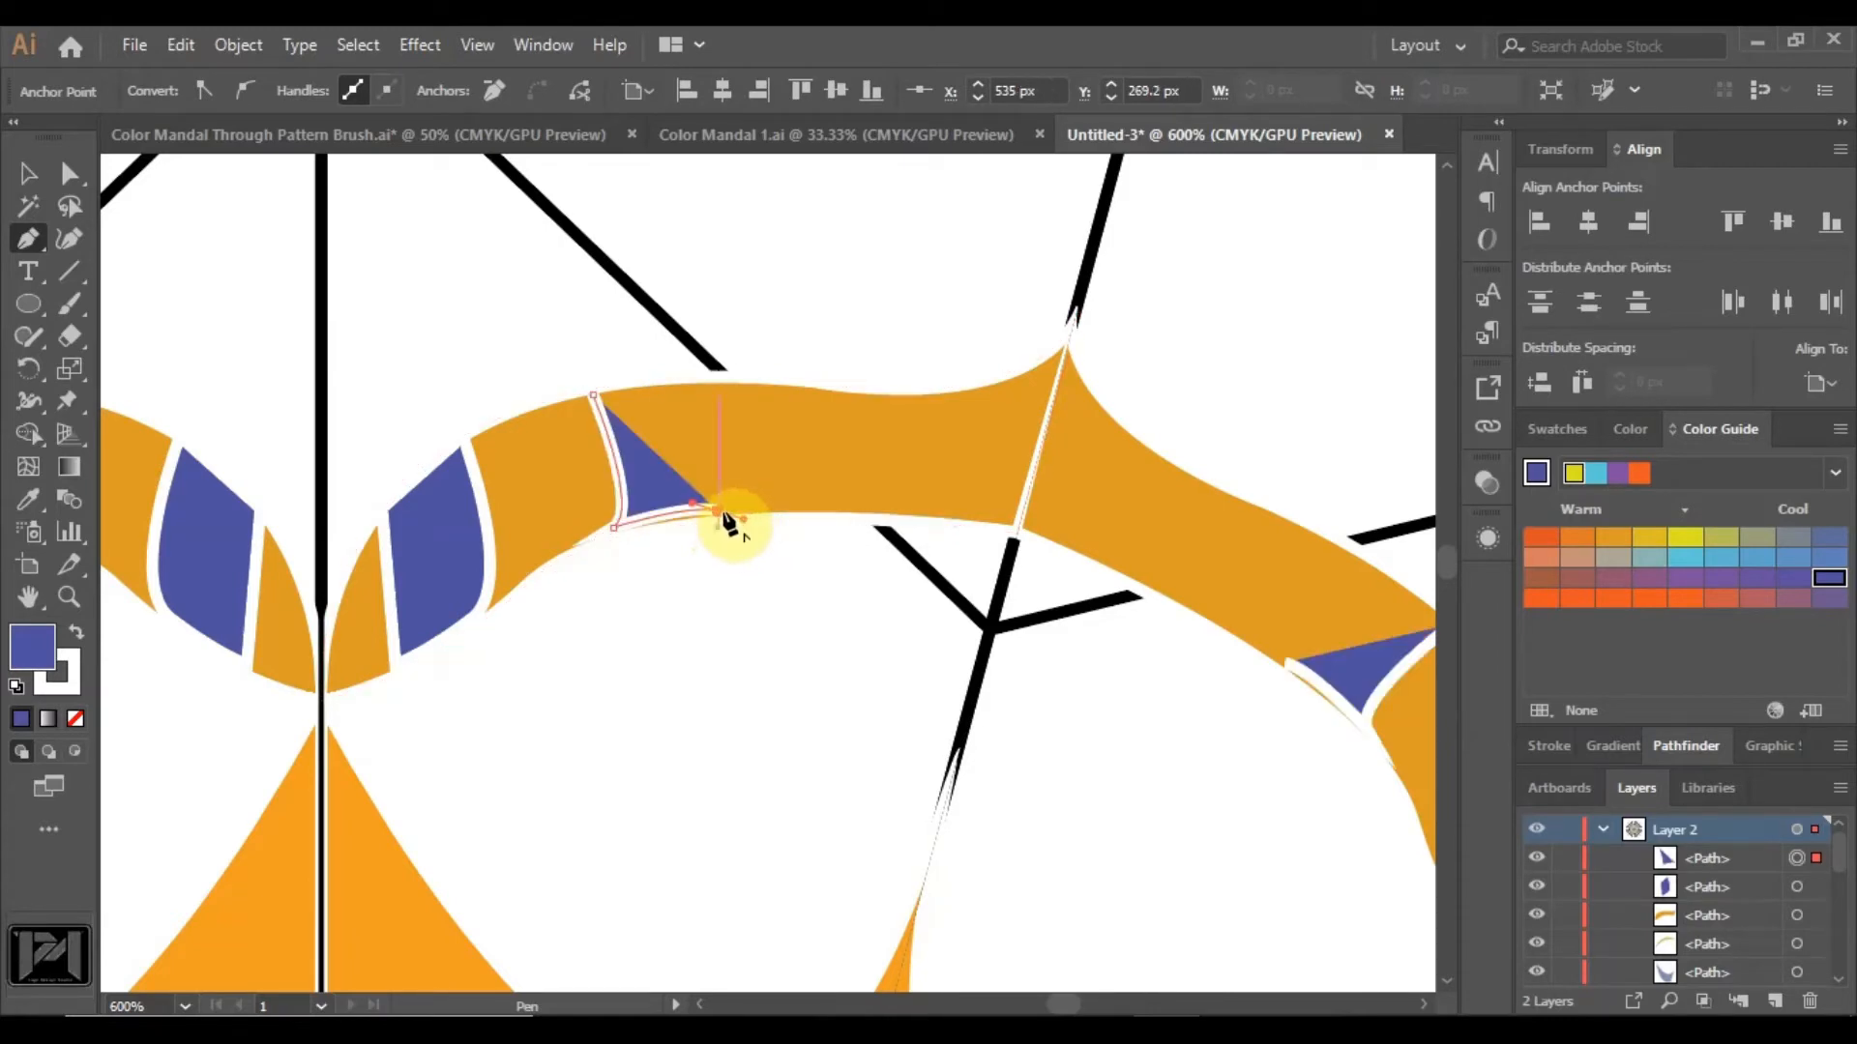
click(663, 379)
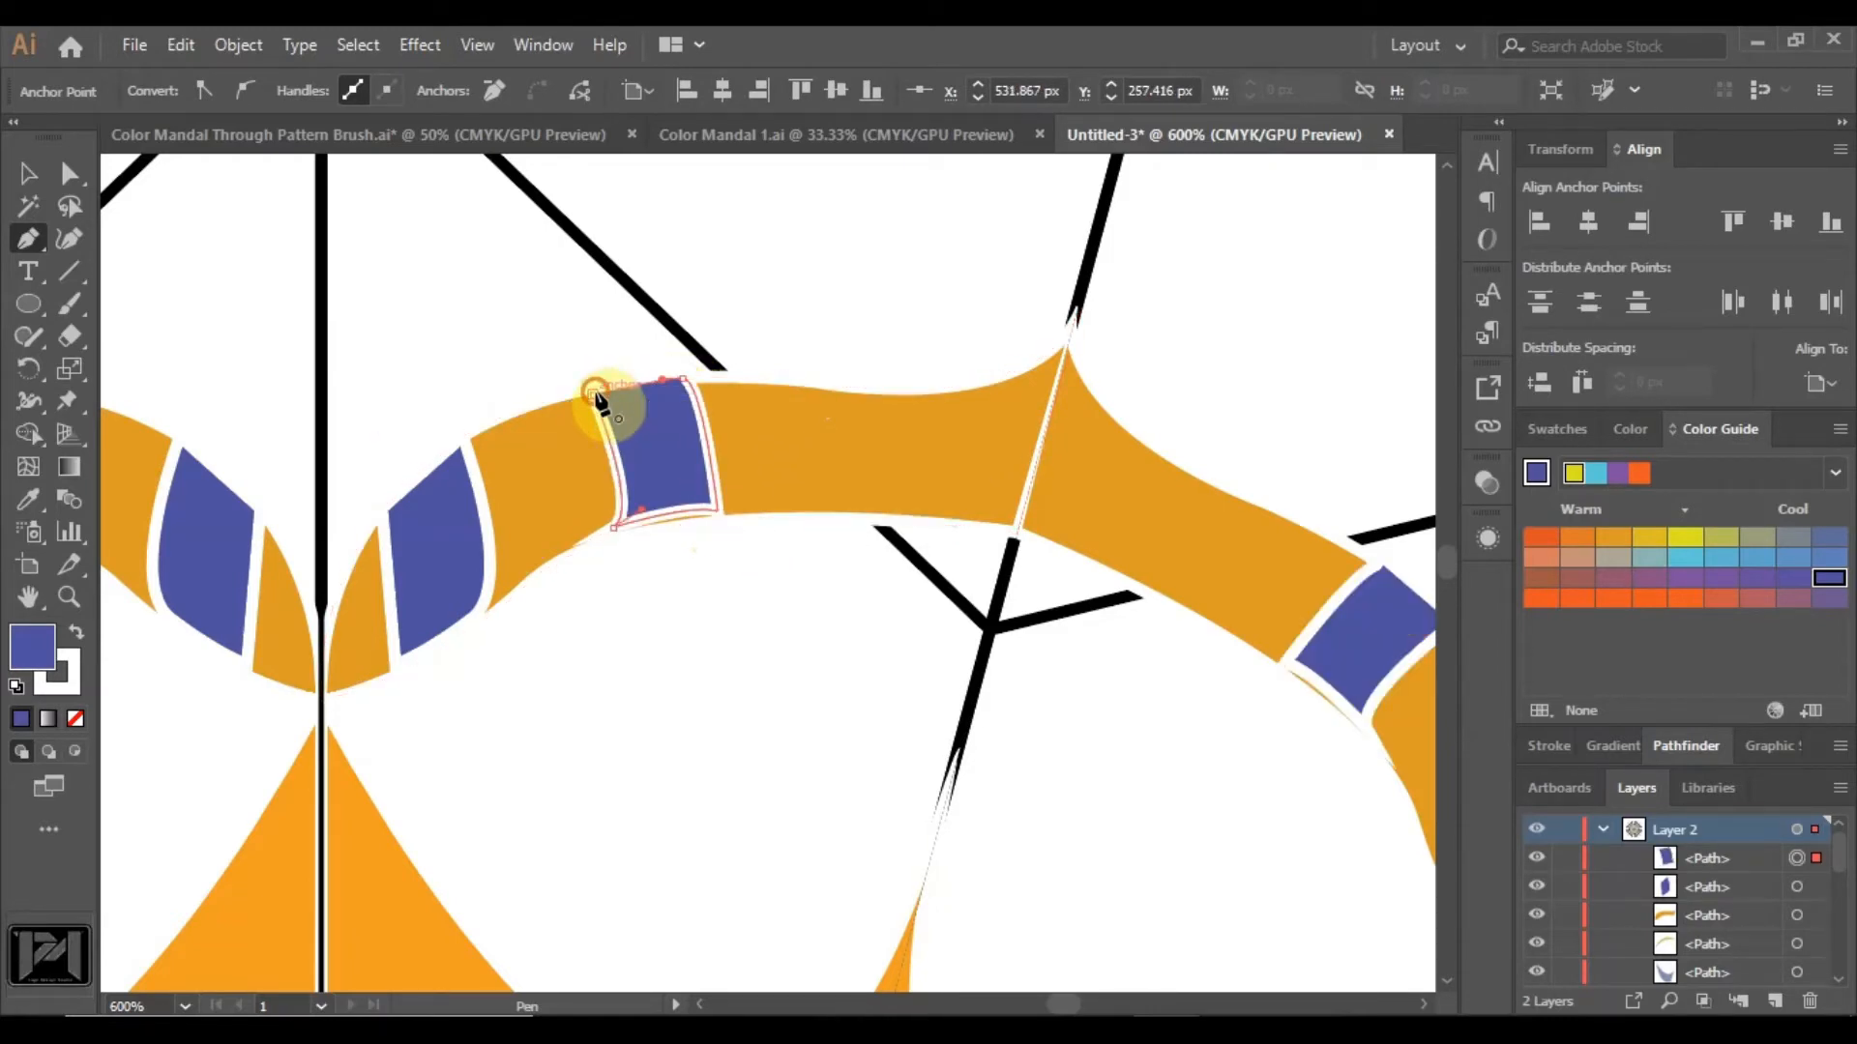
click(594, 395)
click(26, 174)
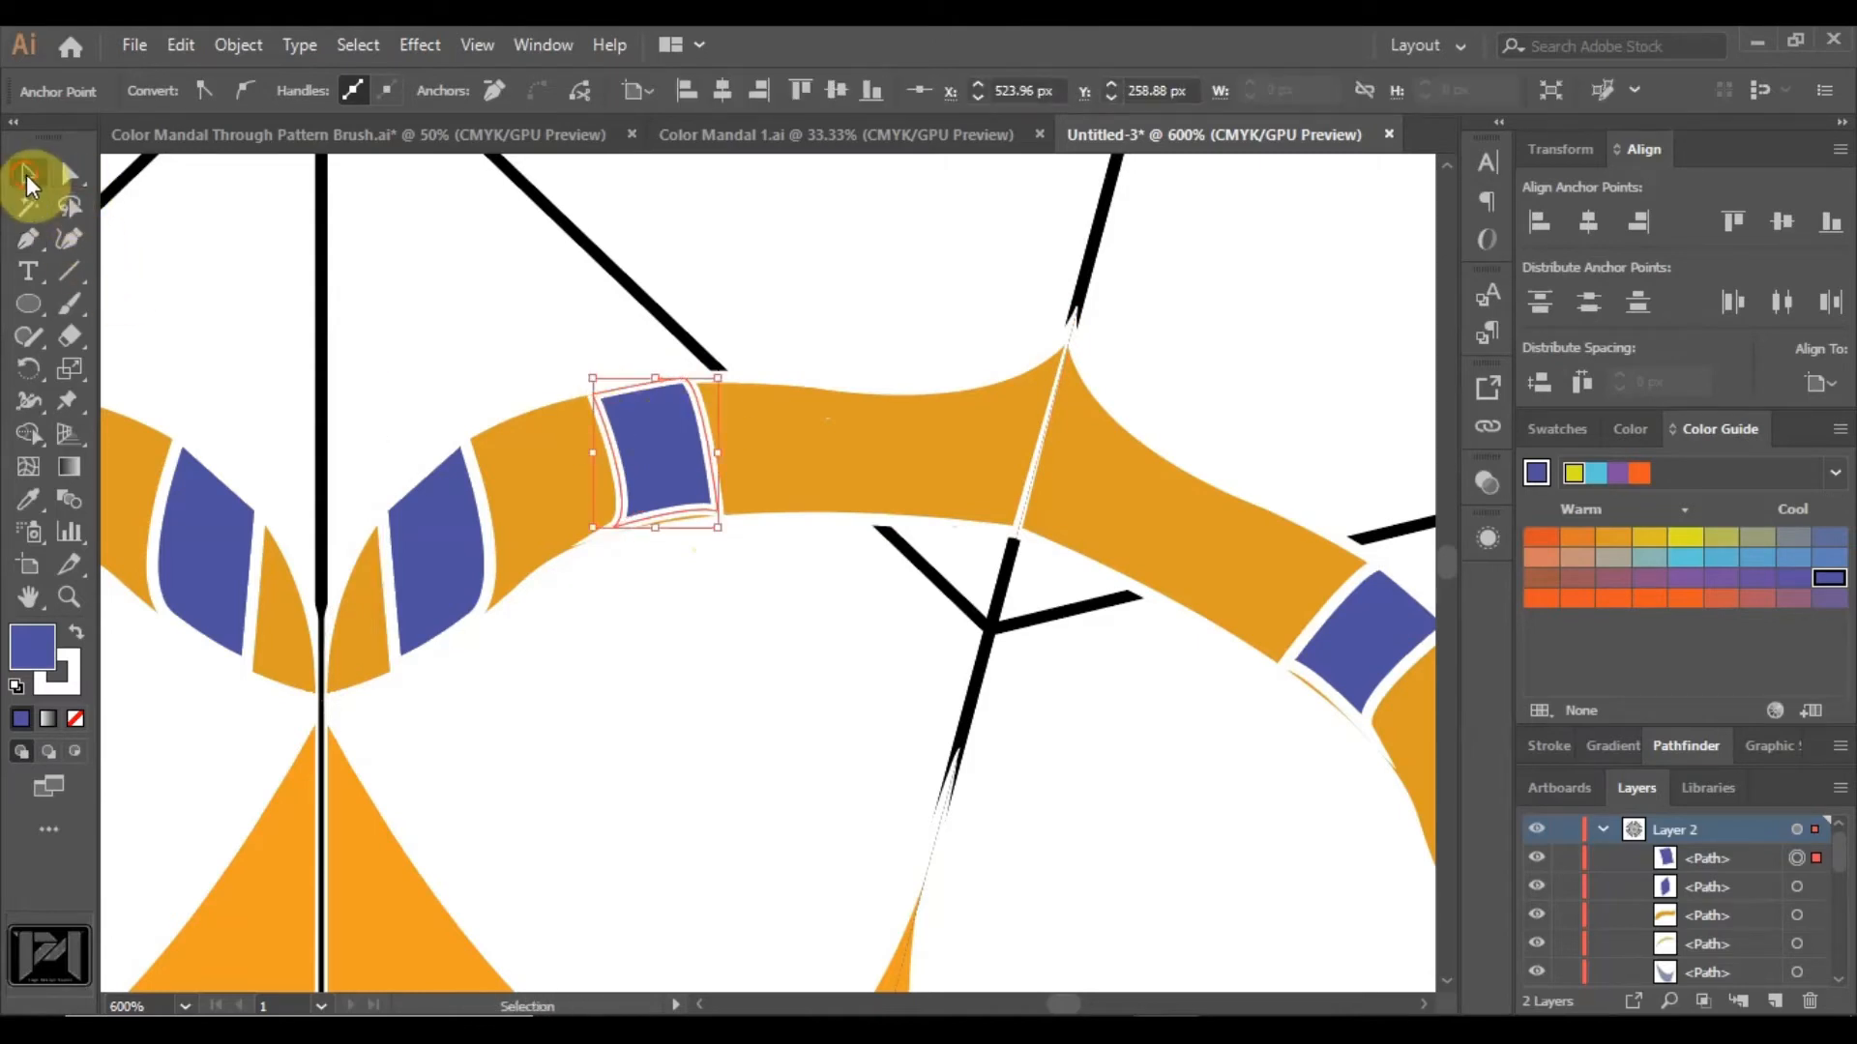
click(396, 285)
Change the fill of the patch nearest the vertical line to the orange of the colour harmony and deselect it.
click(427, 493)
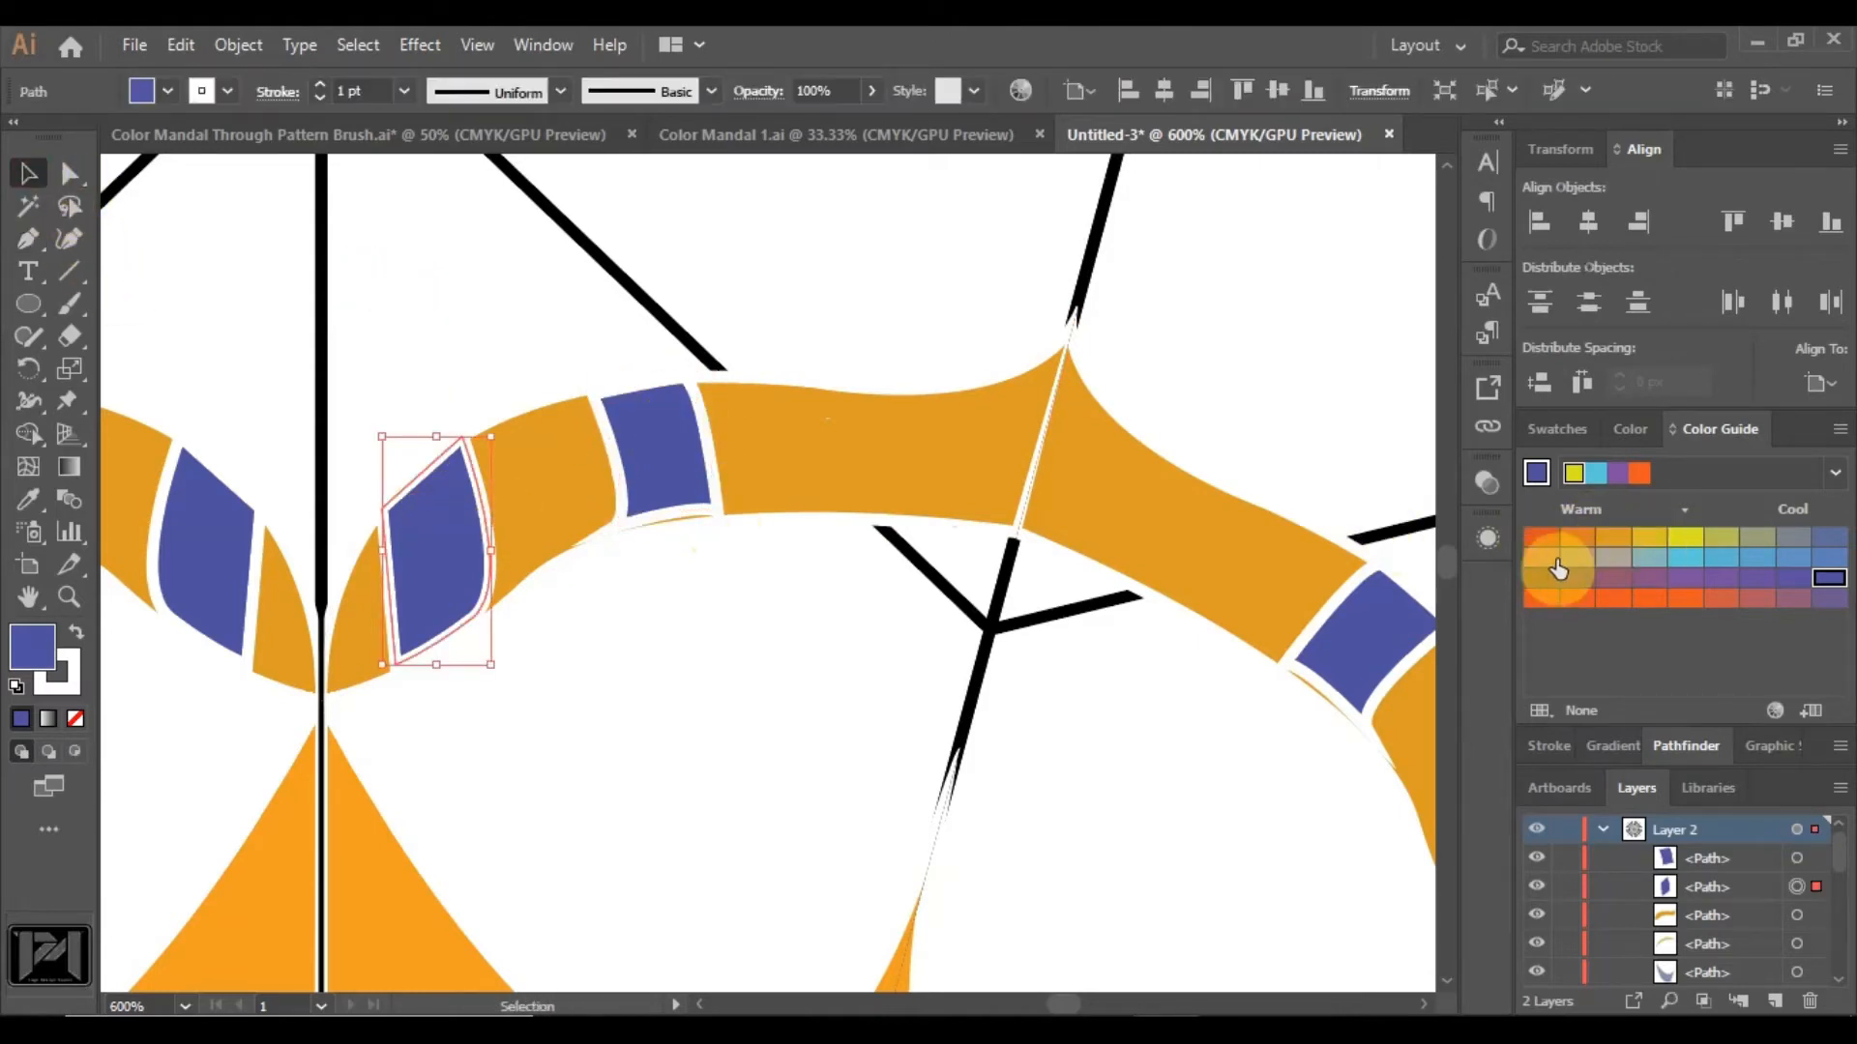
click(1577, 537)
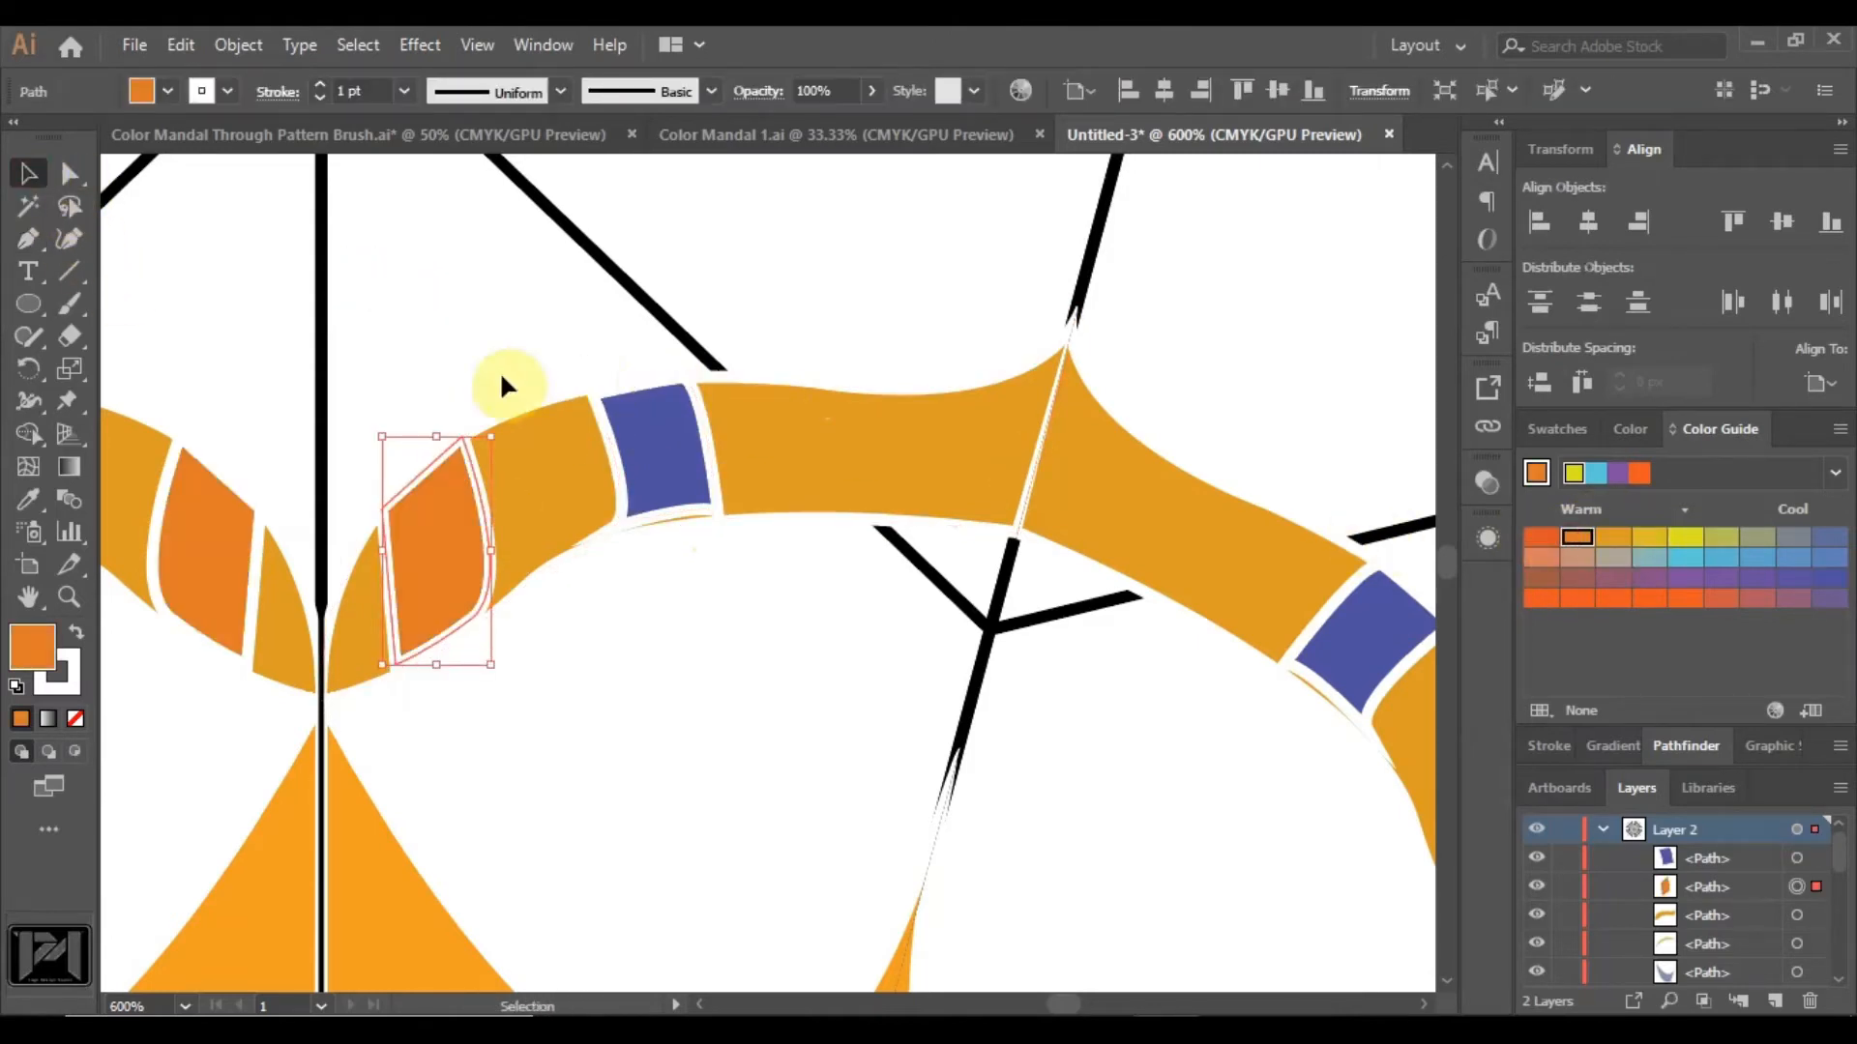
click(826, 329)
Draw a third curved-sided patch with an orange fill across the band, between the indigo patch and the wedge's edge.
click(37, 238)
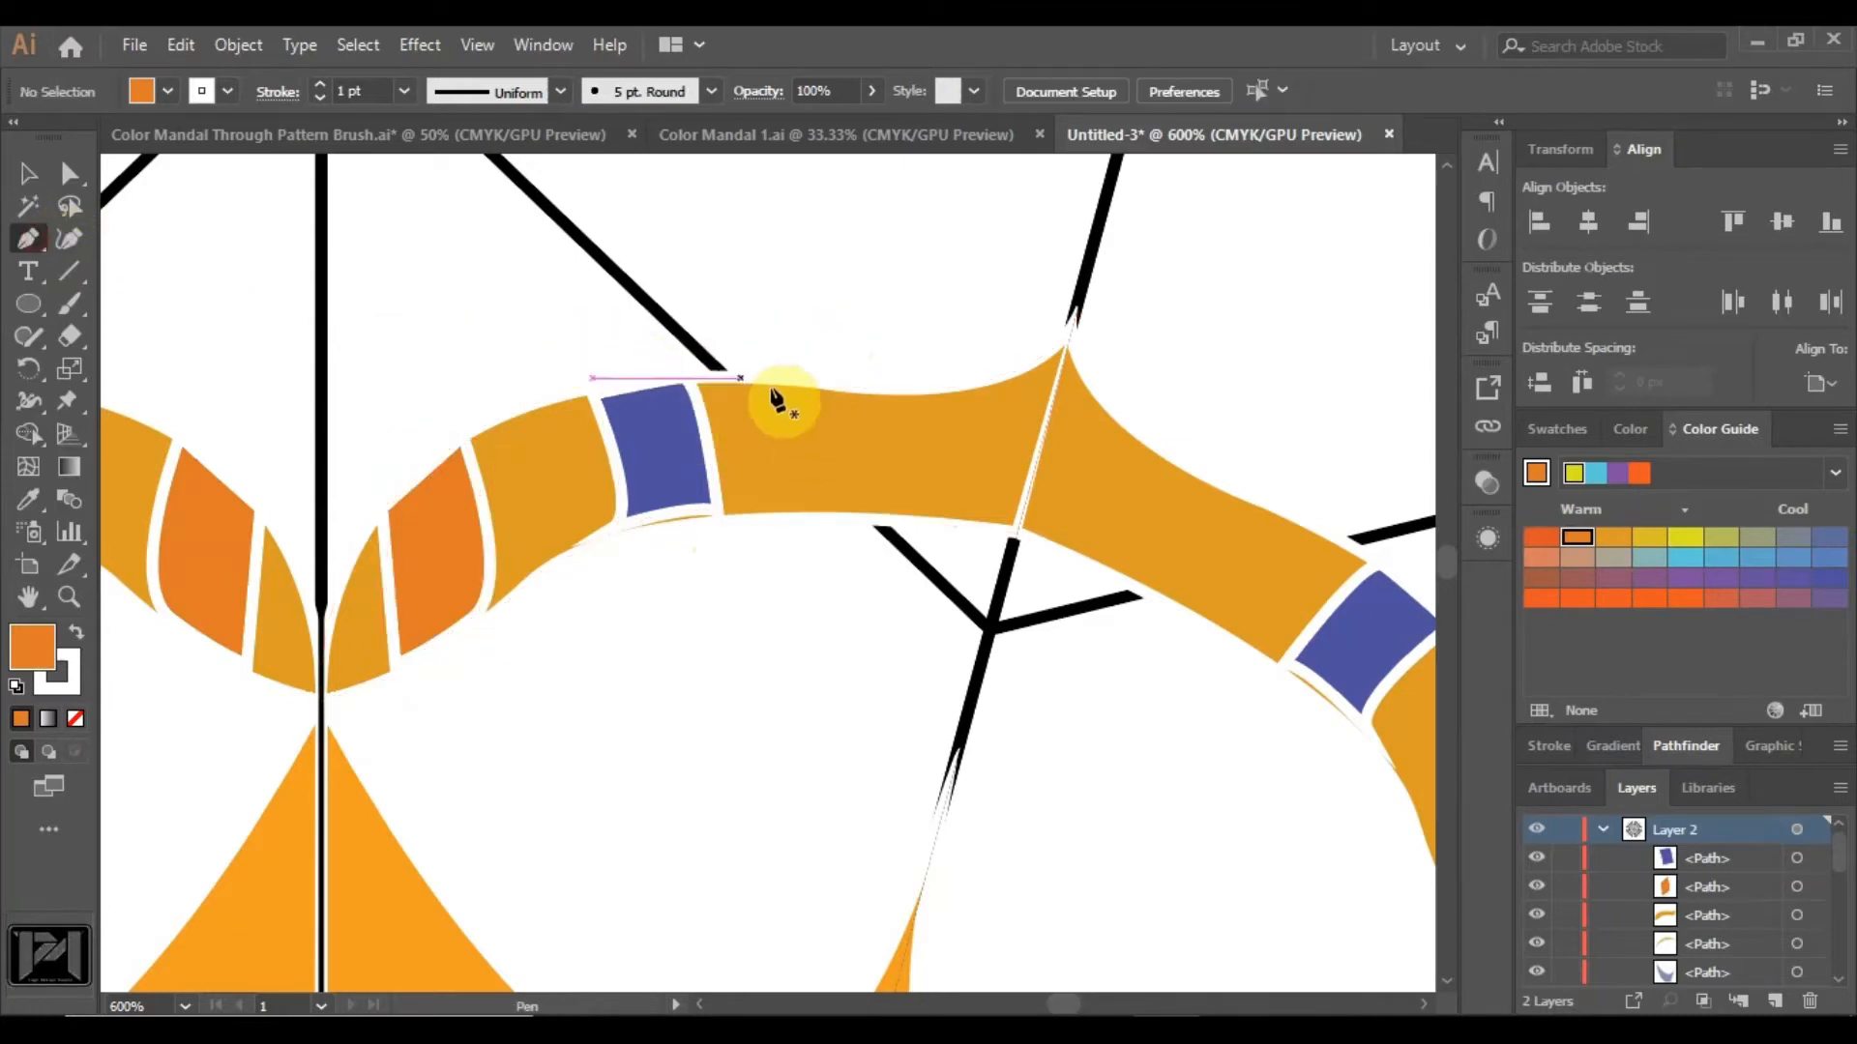
click(815, 383)
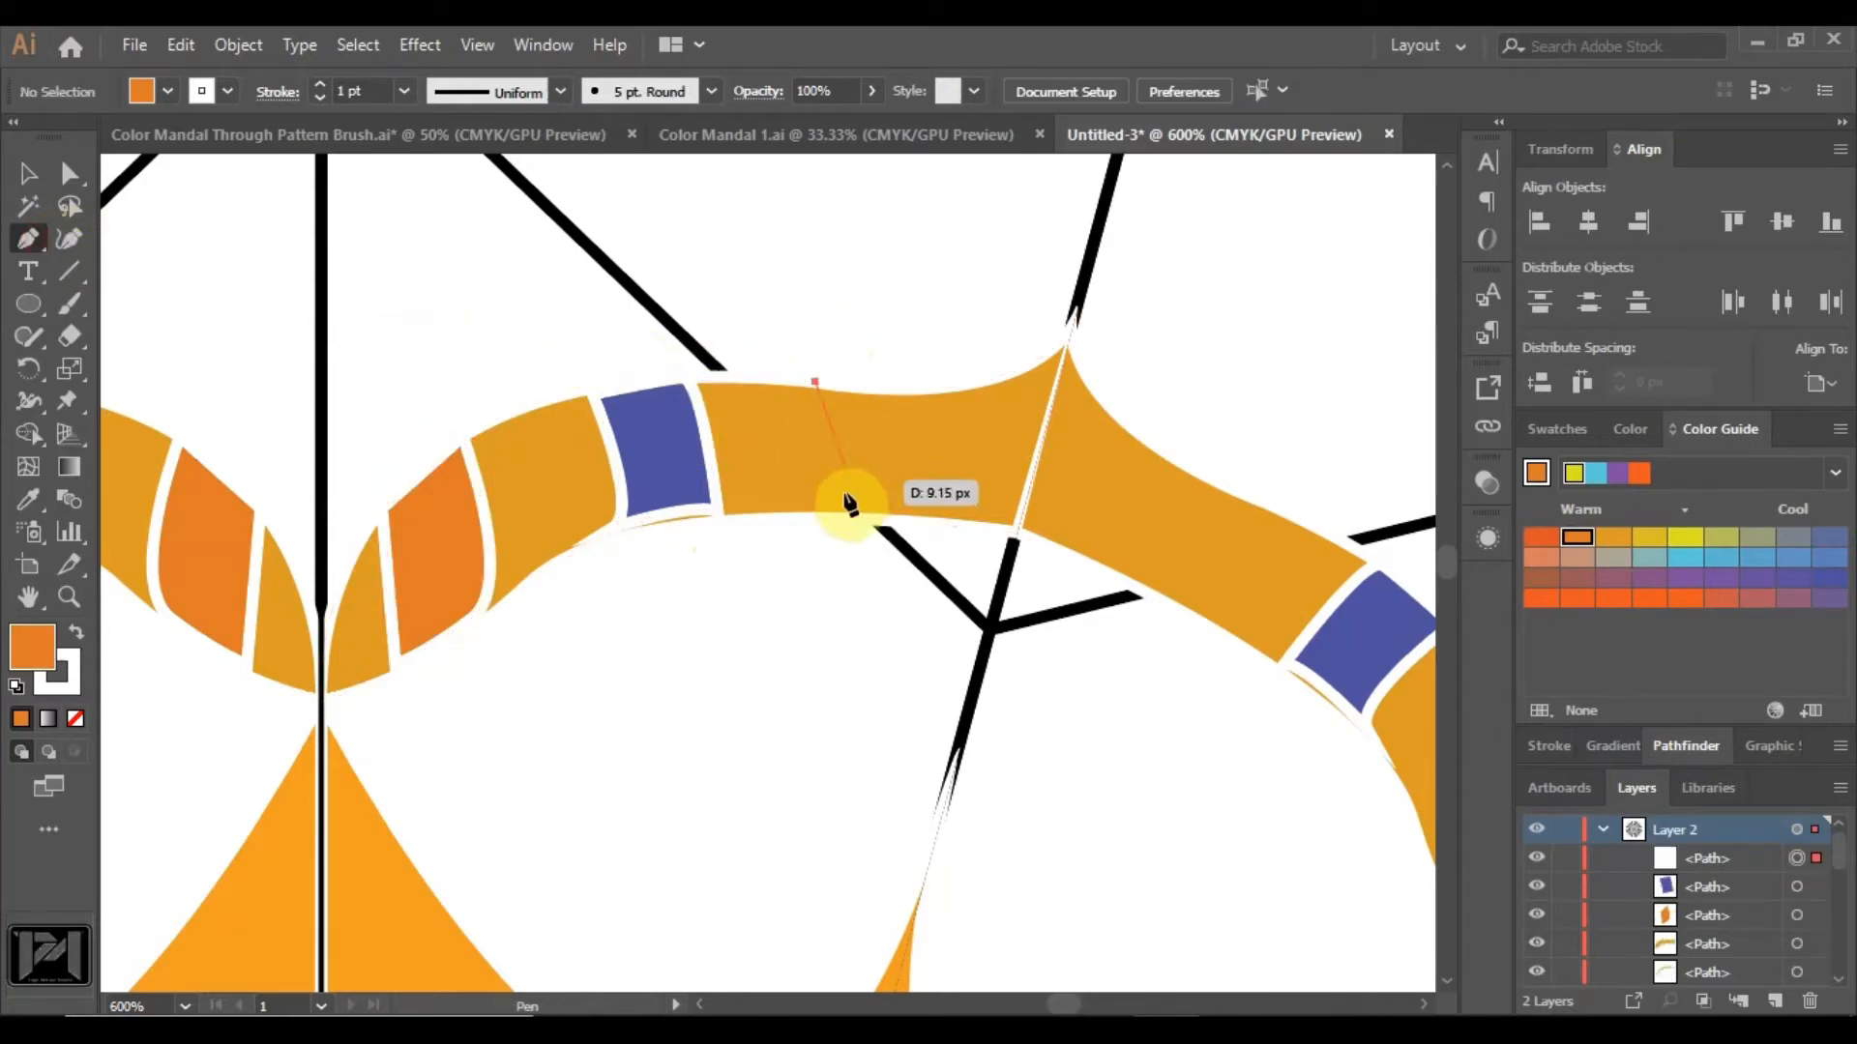
drag(830, 505, 785, 369)
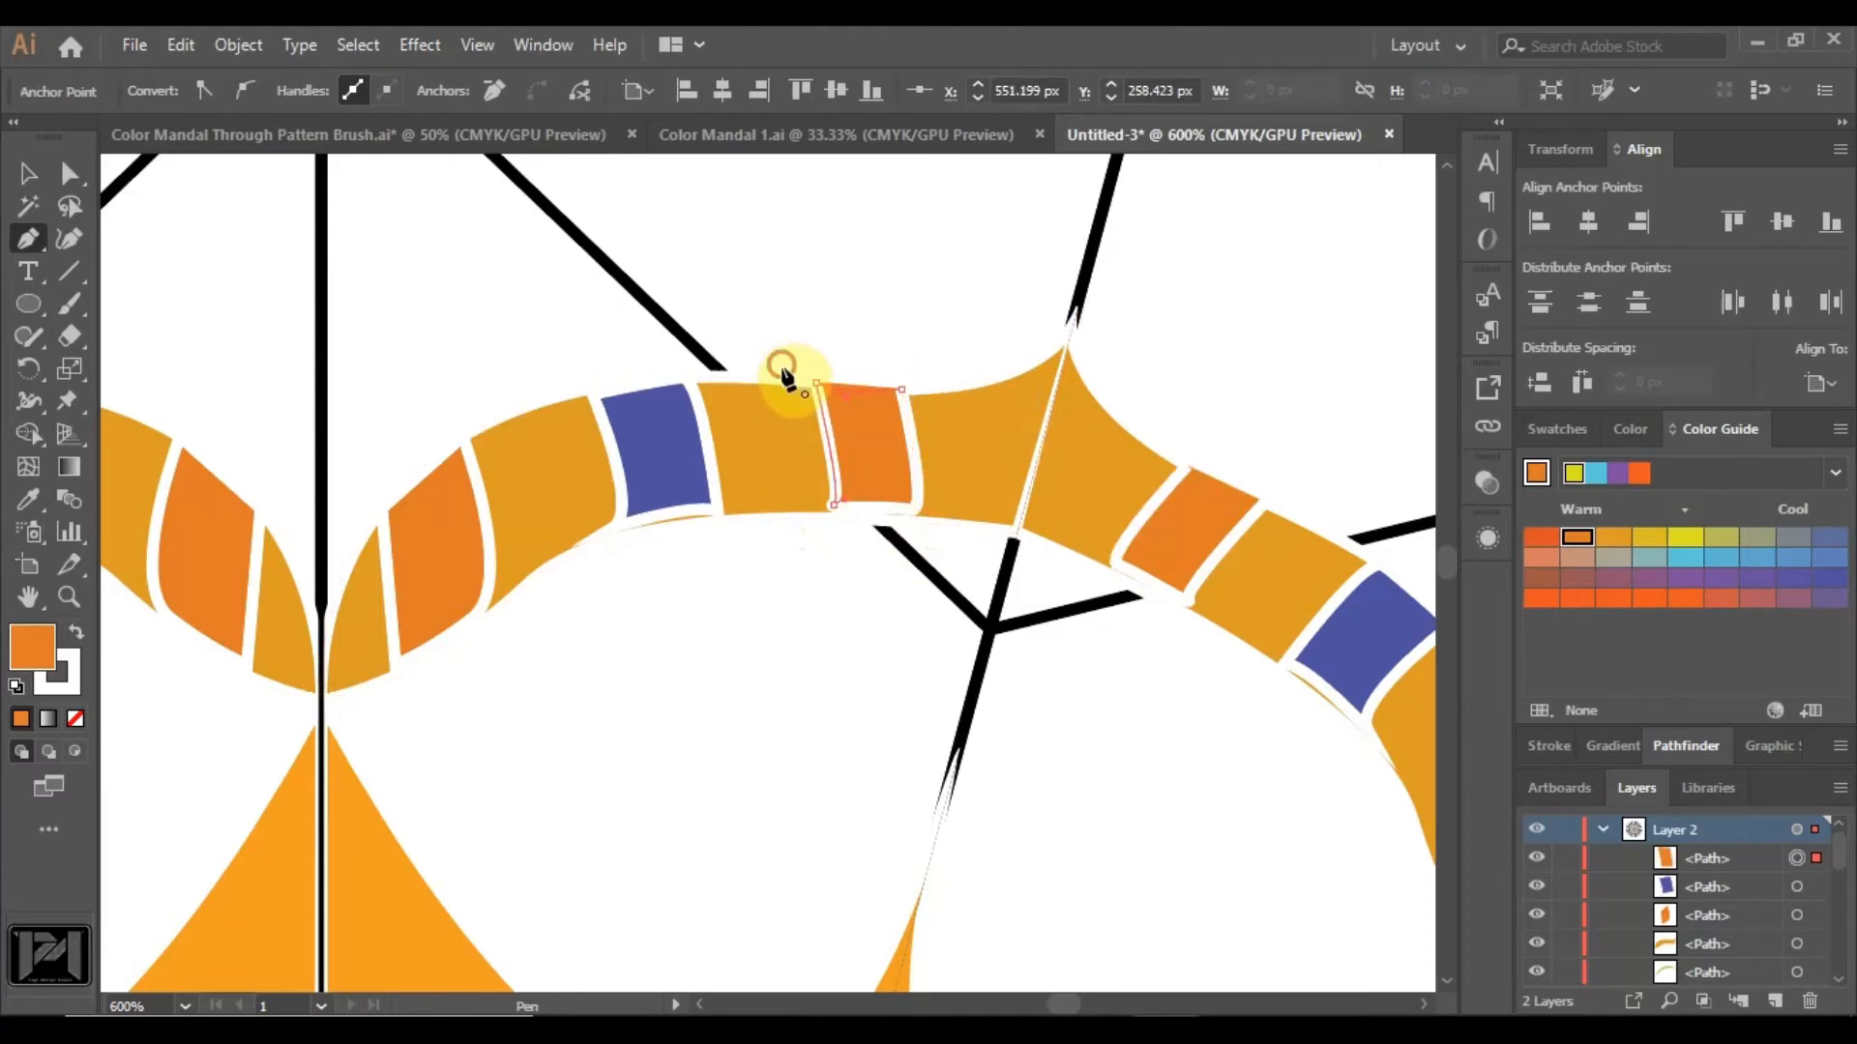
Change the third patch's fill to the golden yellow of the colour harmony and deselect it.
click(1685, 537)
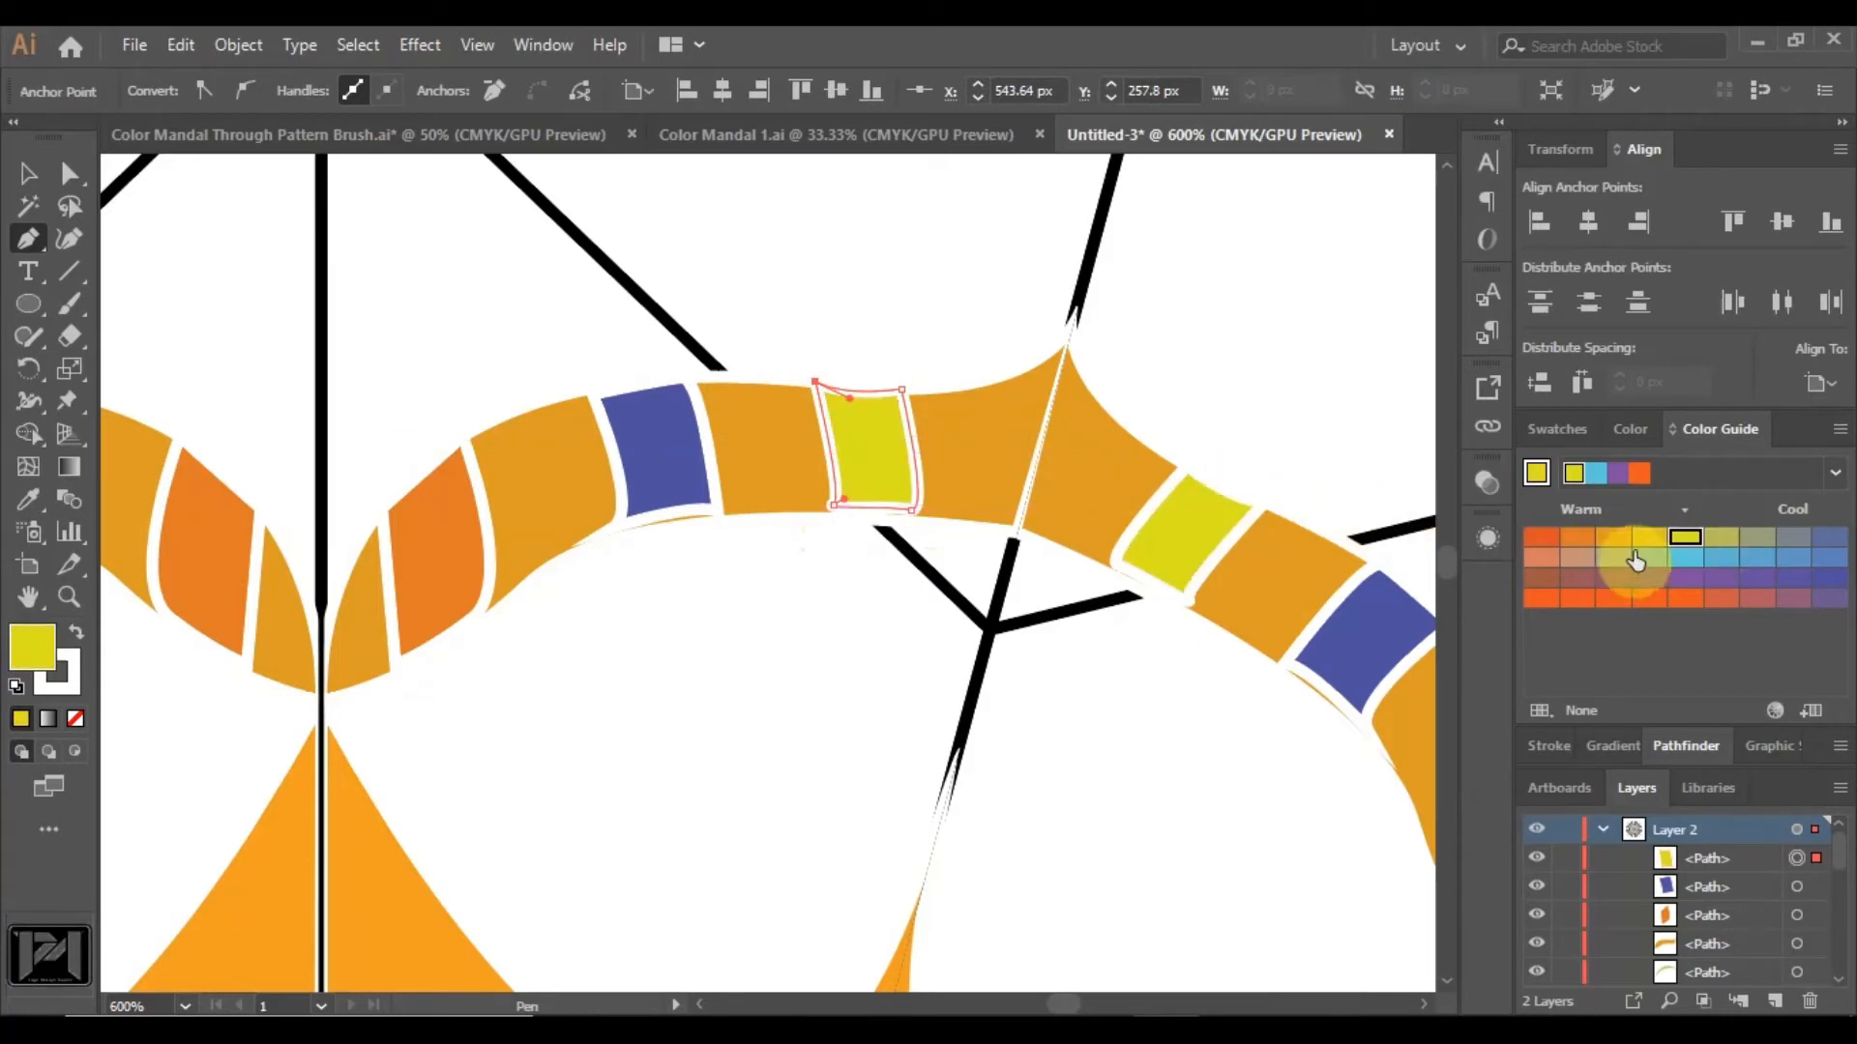
click(1647, 542)
scroll(1059, 464, down, 4)
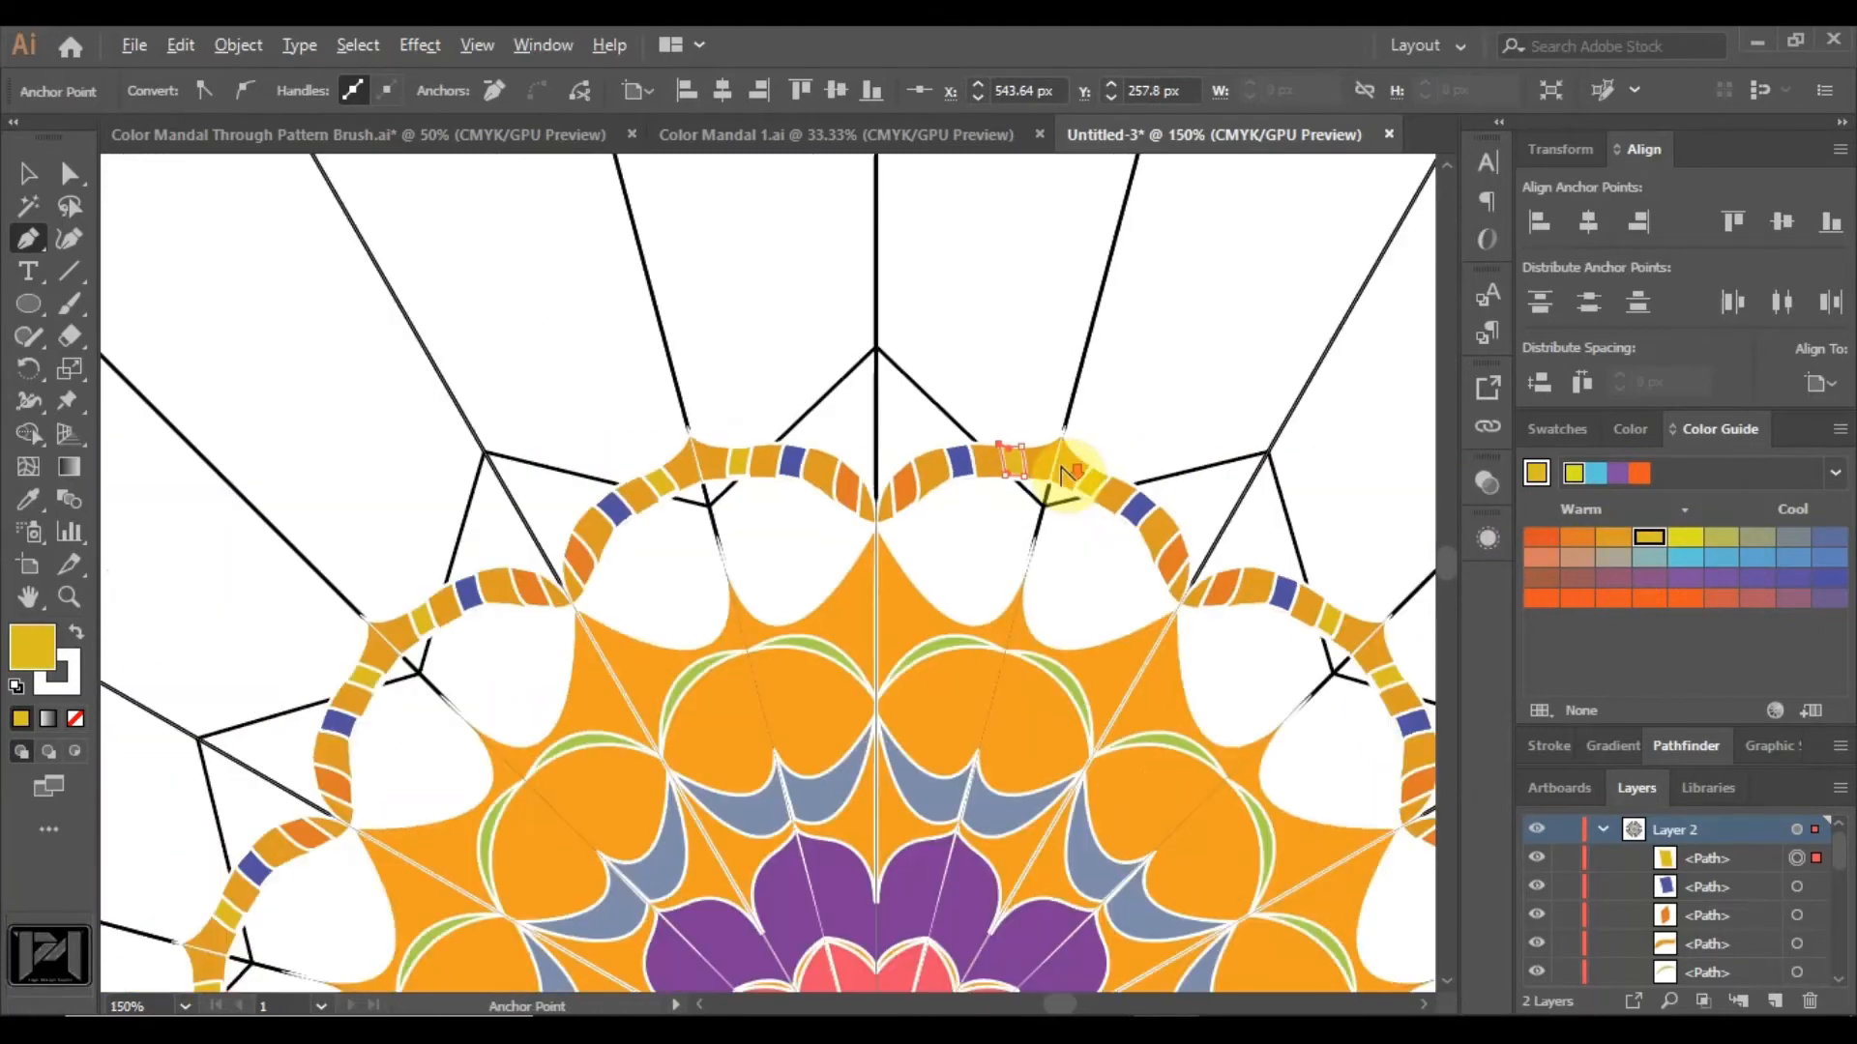
scroll(966, 387, down, 1)
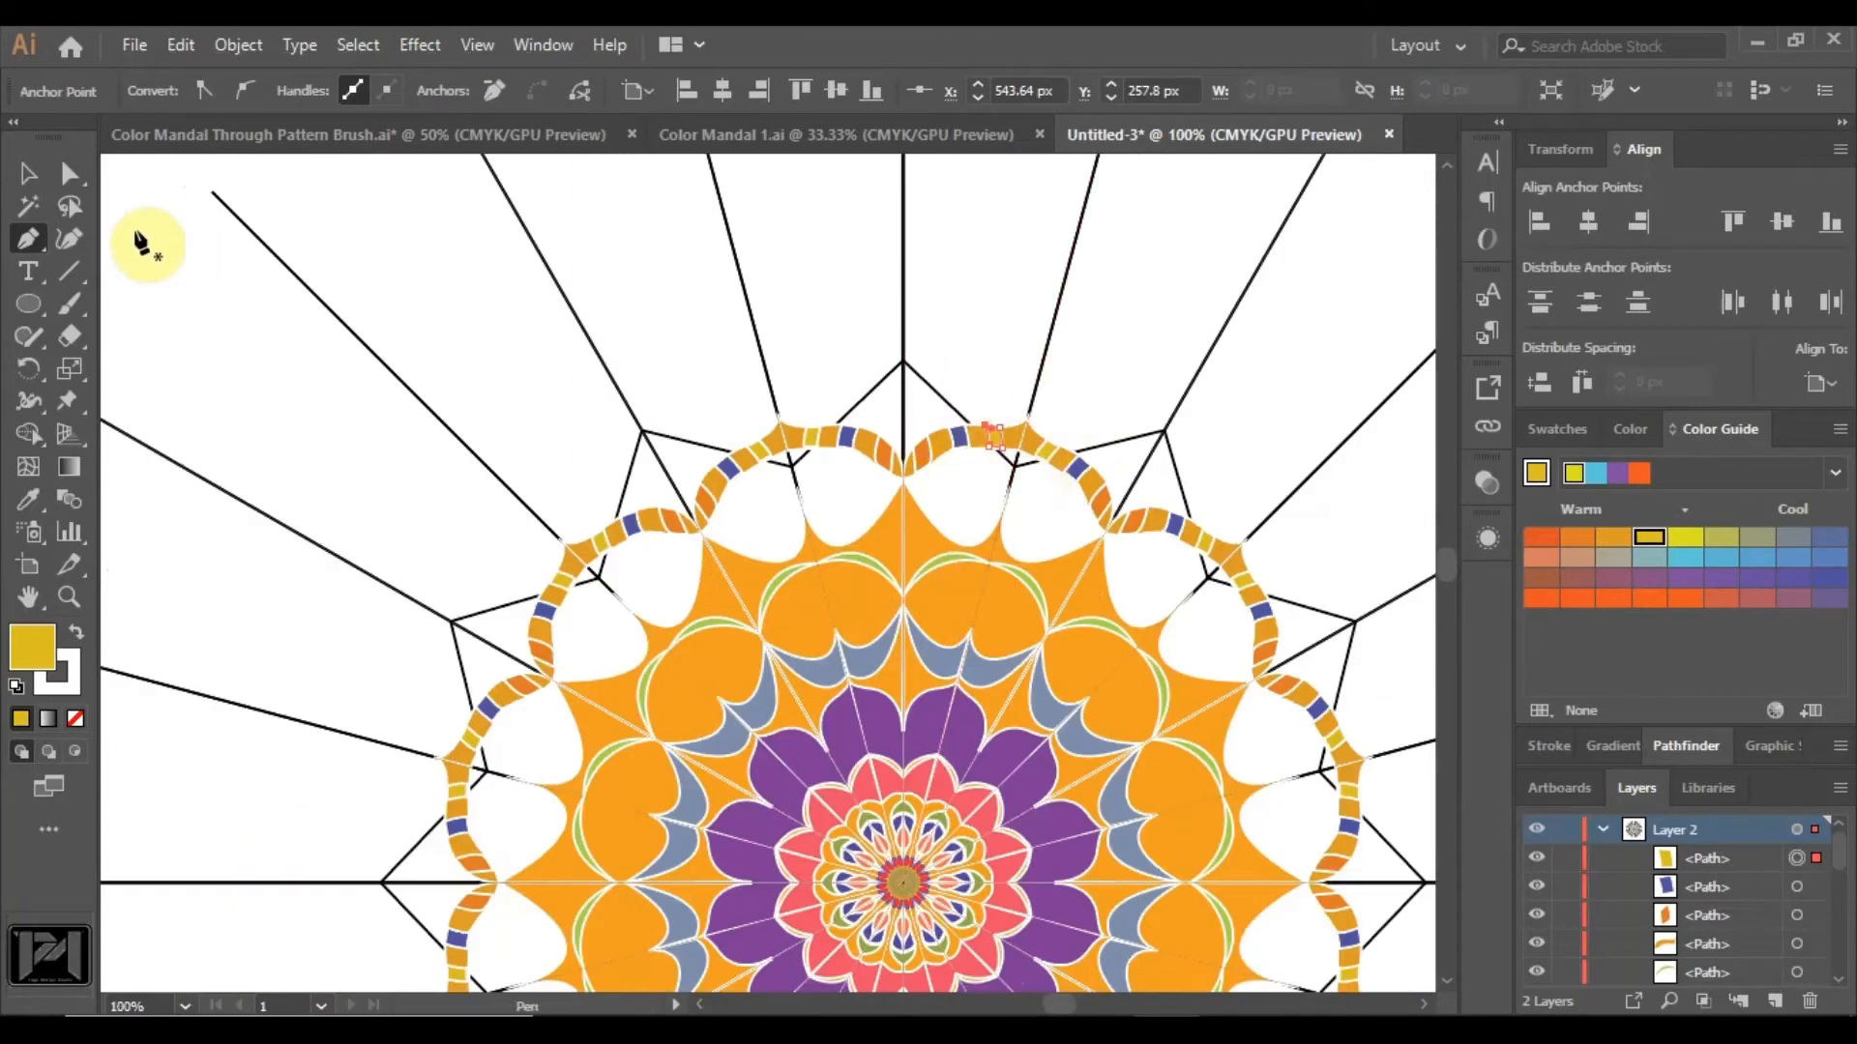
click(66, 172)
click(489, 278)
Ready the Pen tool with a magenta-based colour harmony and pick its purple variation as the fill.
scroll(871, 503, down, 1)
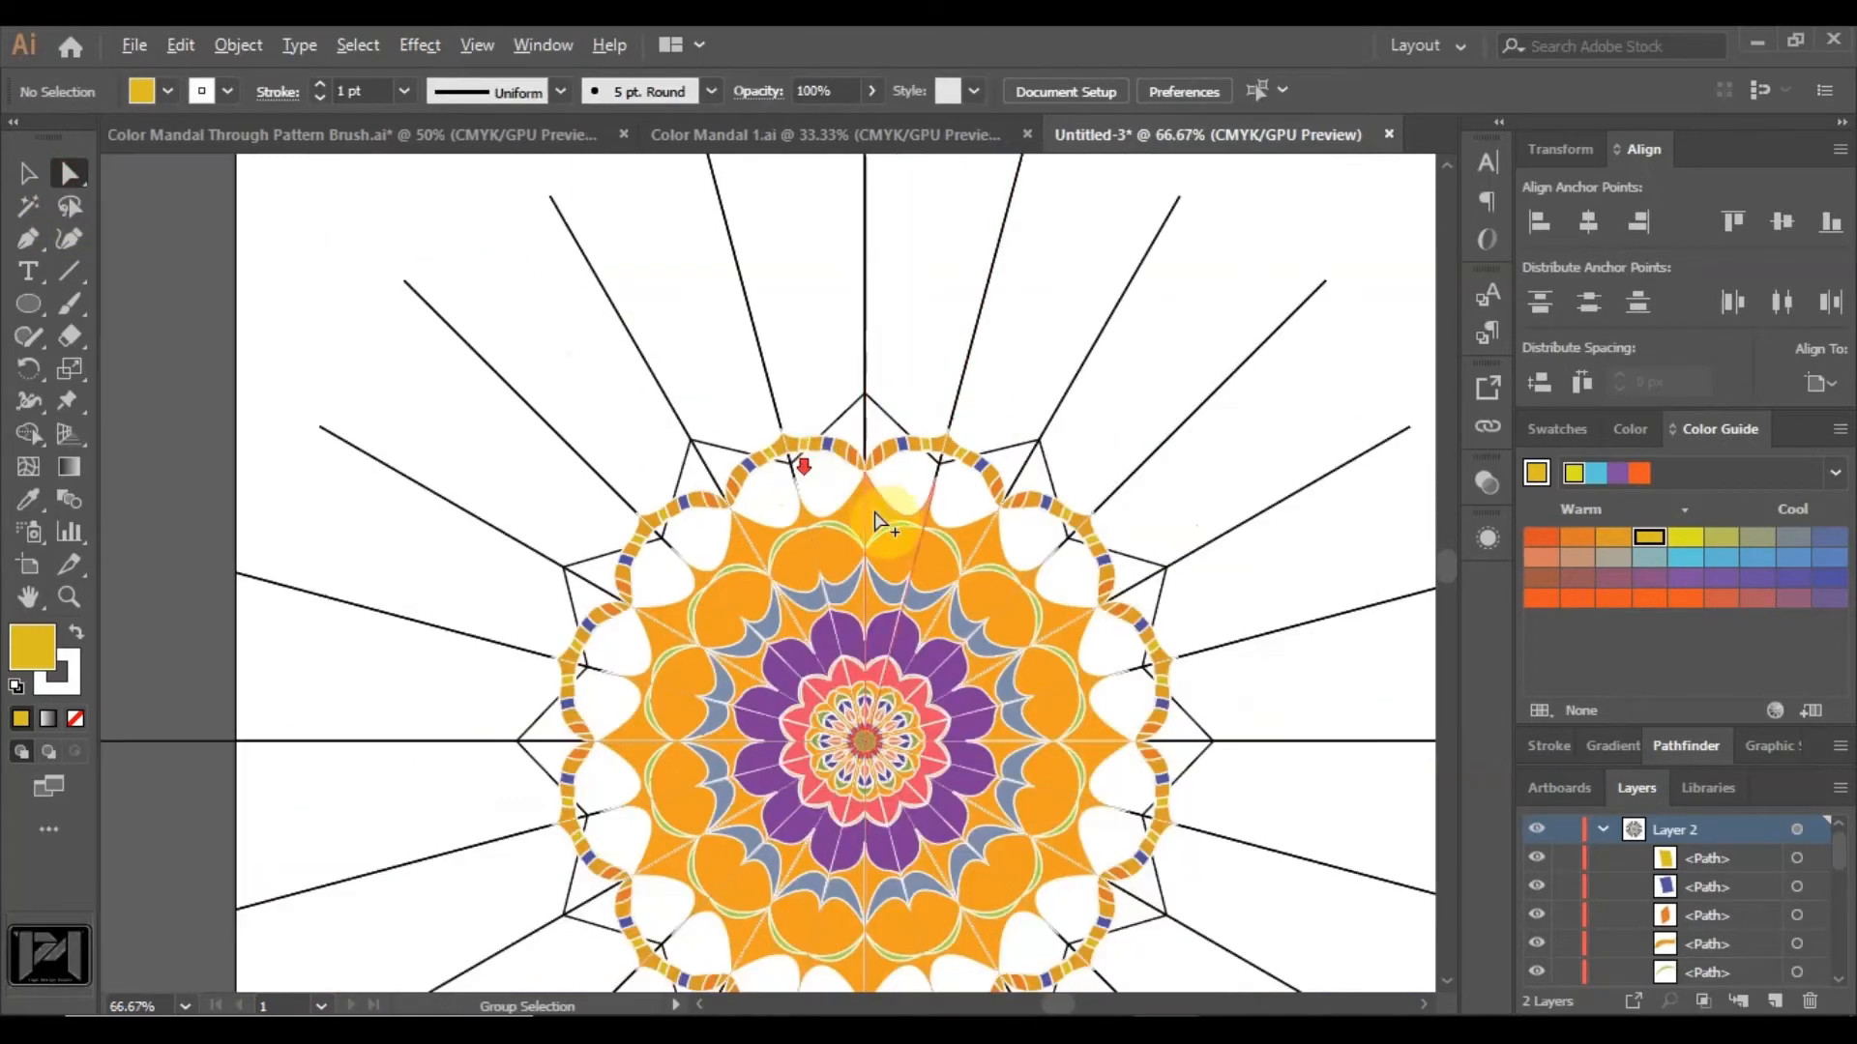
scroll(907, 530, up, 2)
scroll(894, 513, up, 1)
scroll(816, 513, down, 2)
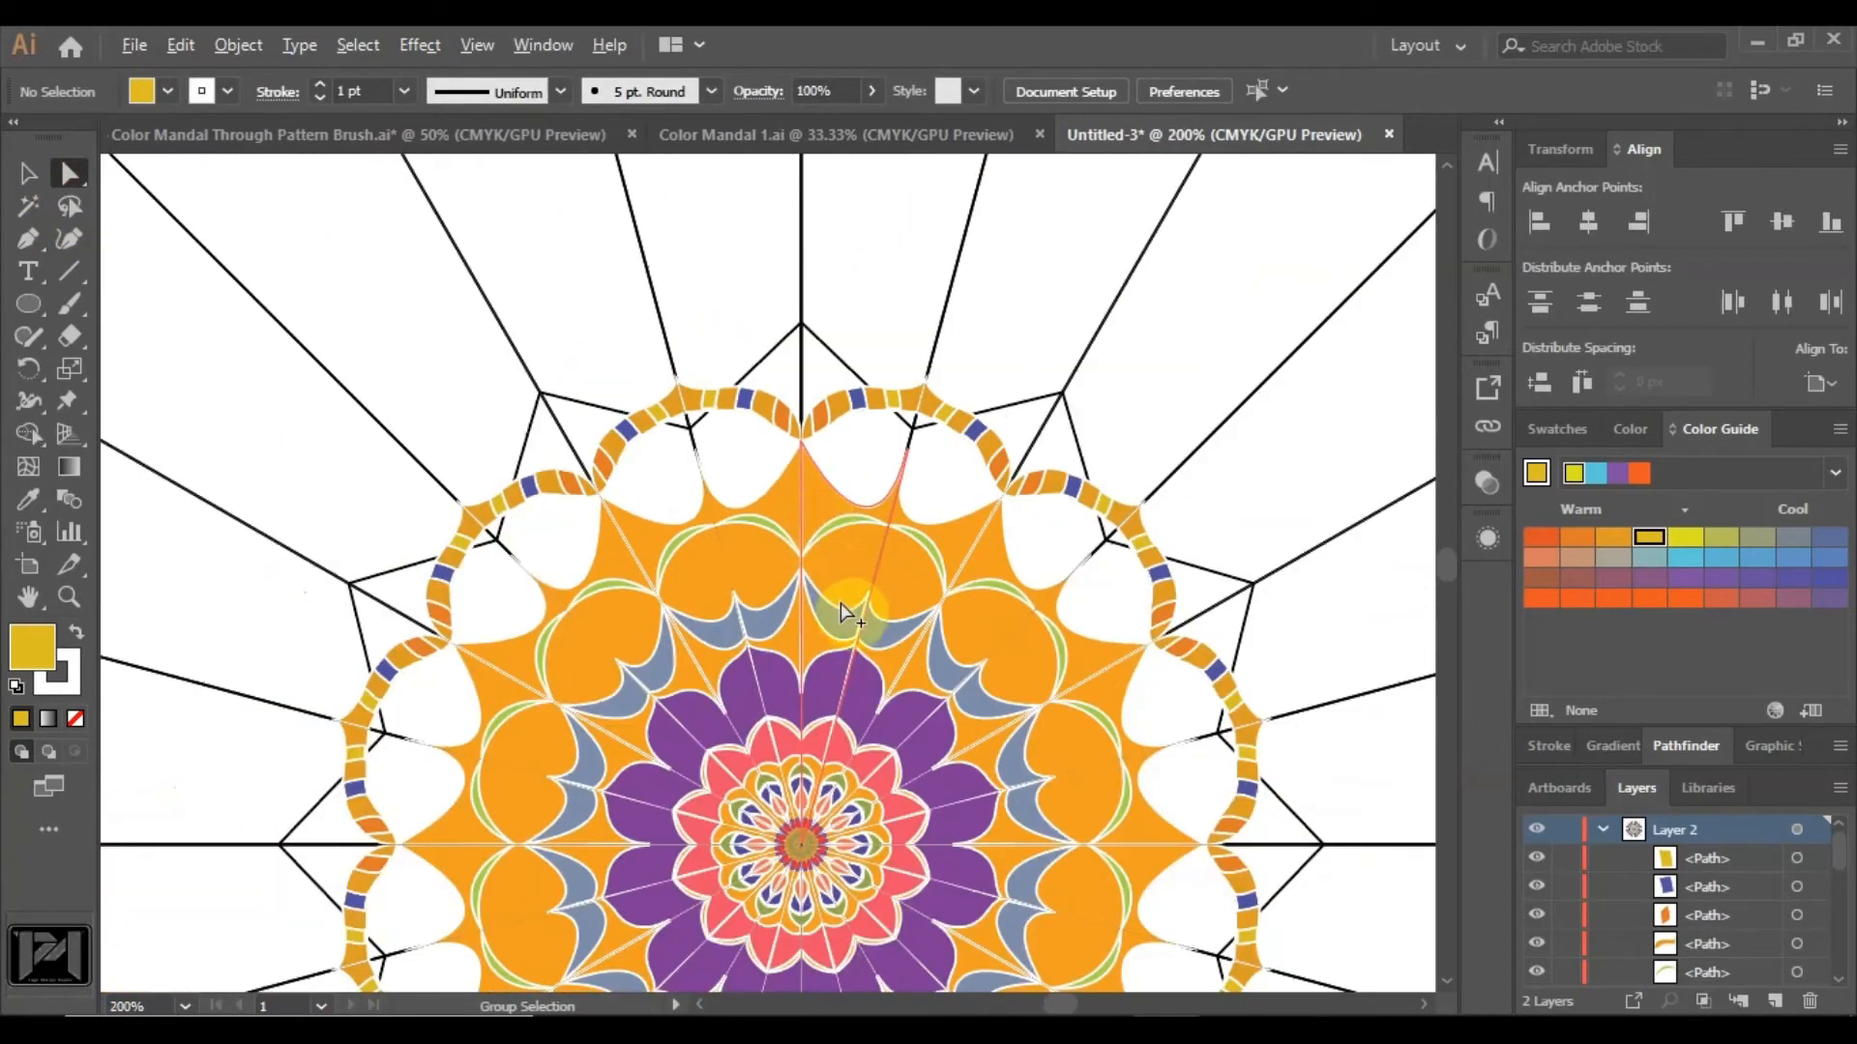
scroll(839, 601, up, 2)
scroll(756, 503, up, 2)
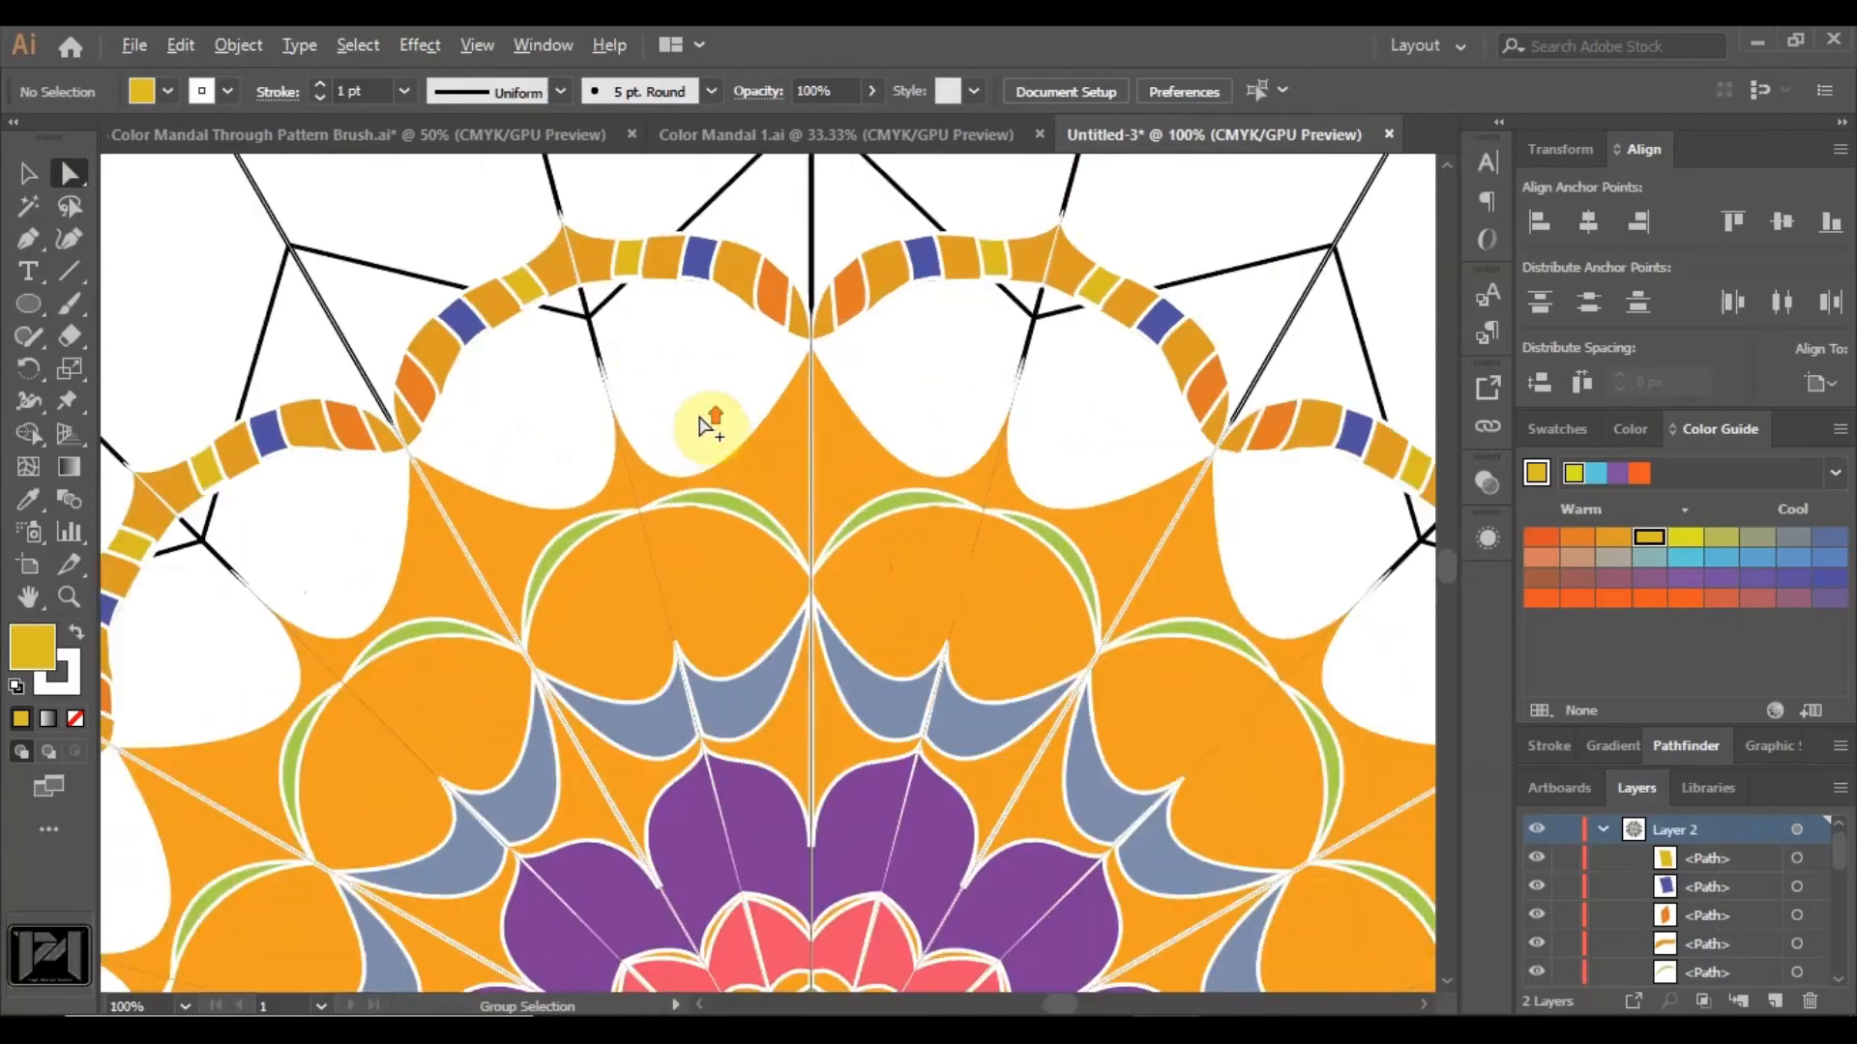
click(28, 237)
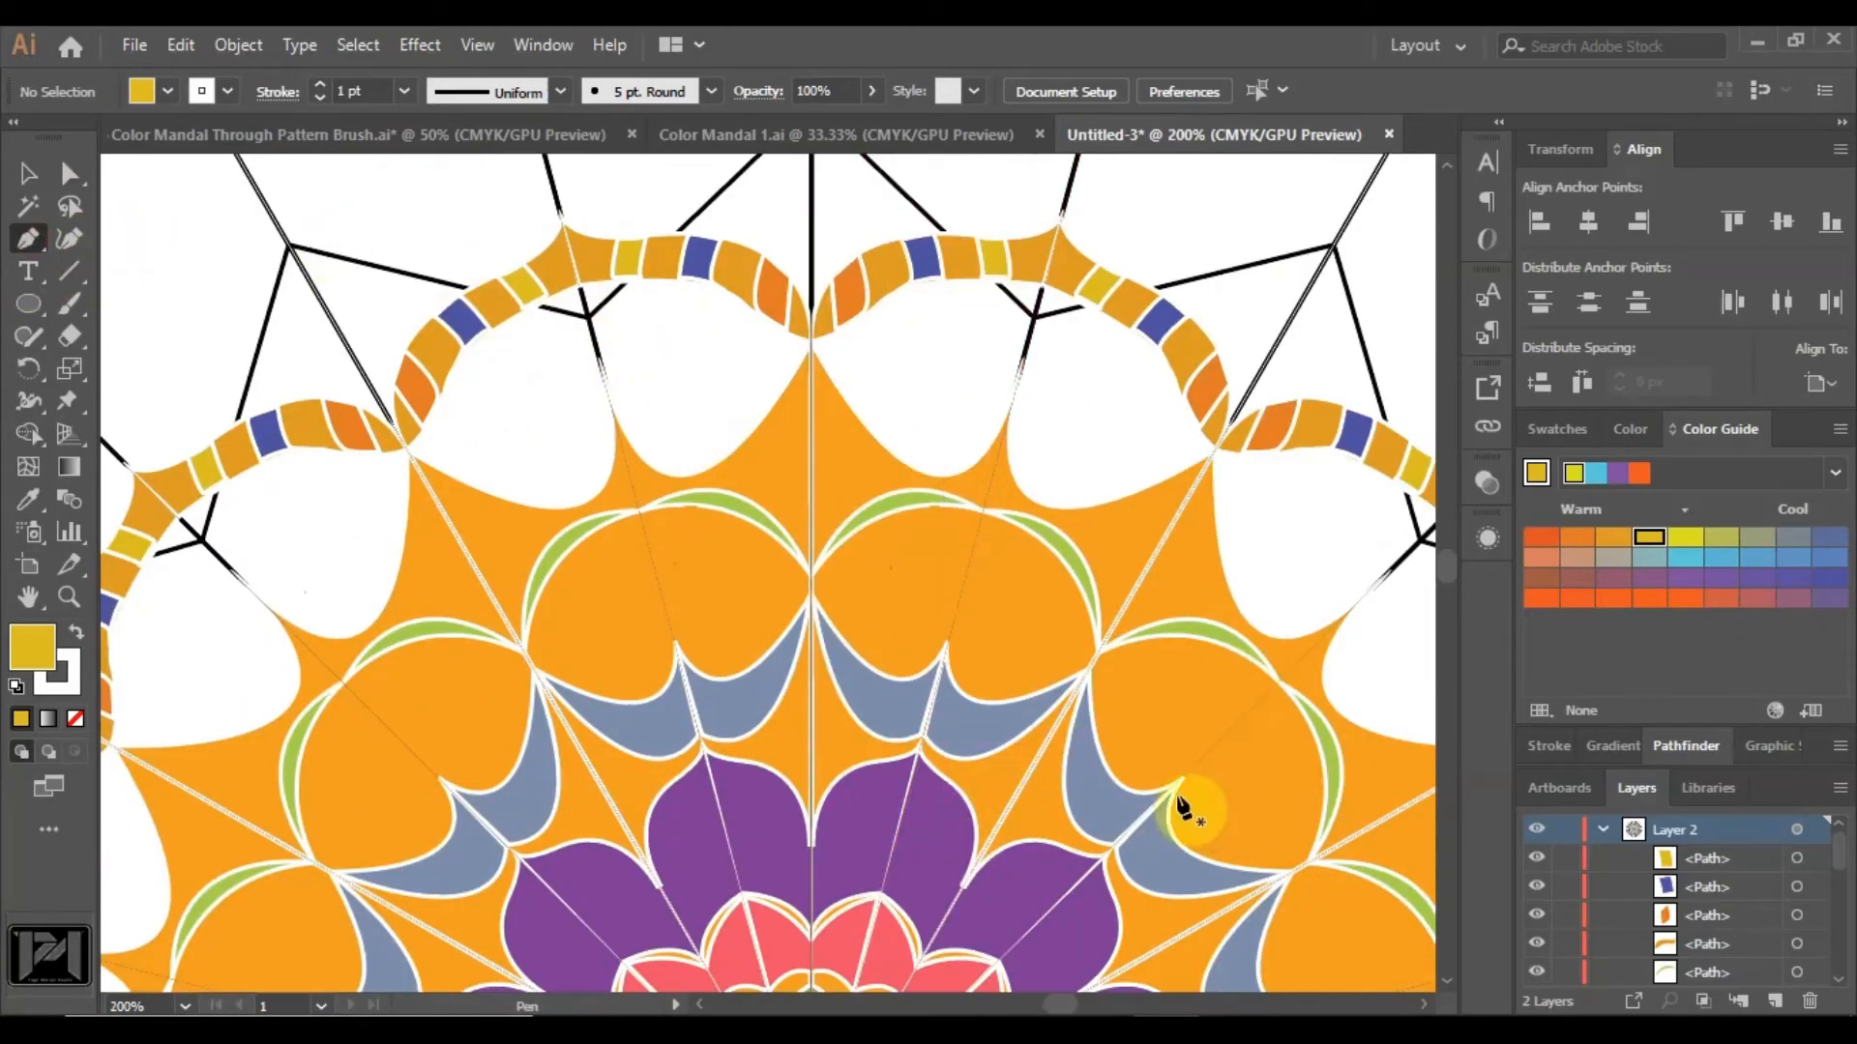
click(1634, 432)
click(1776, 630)
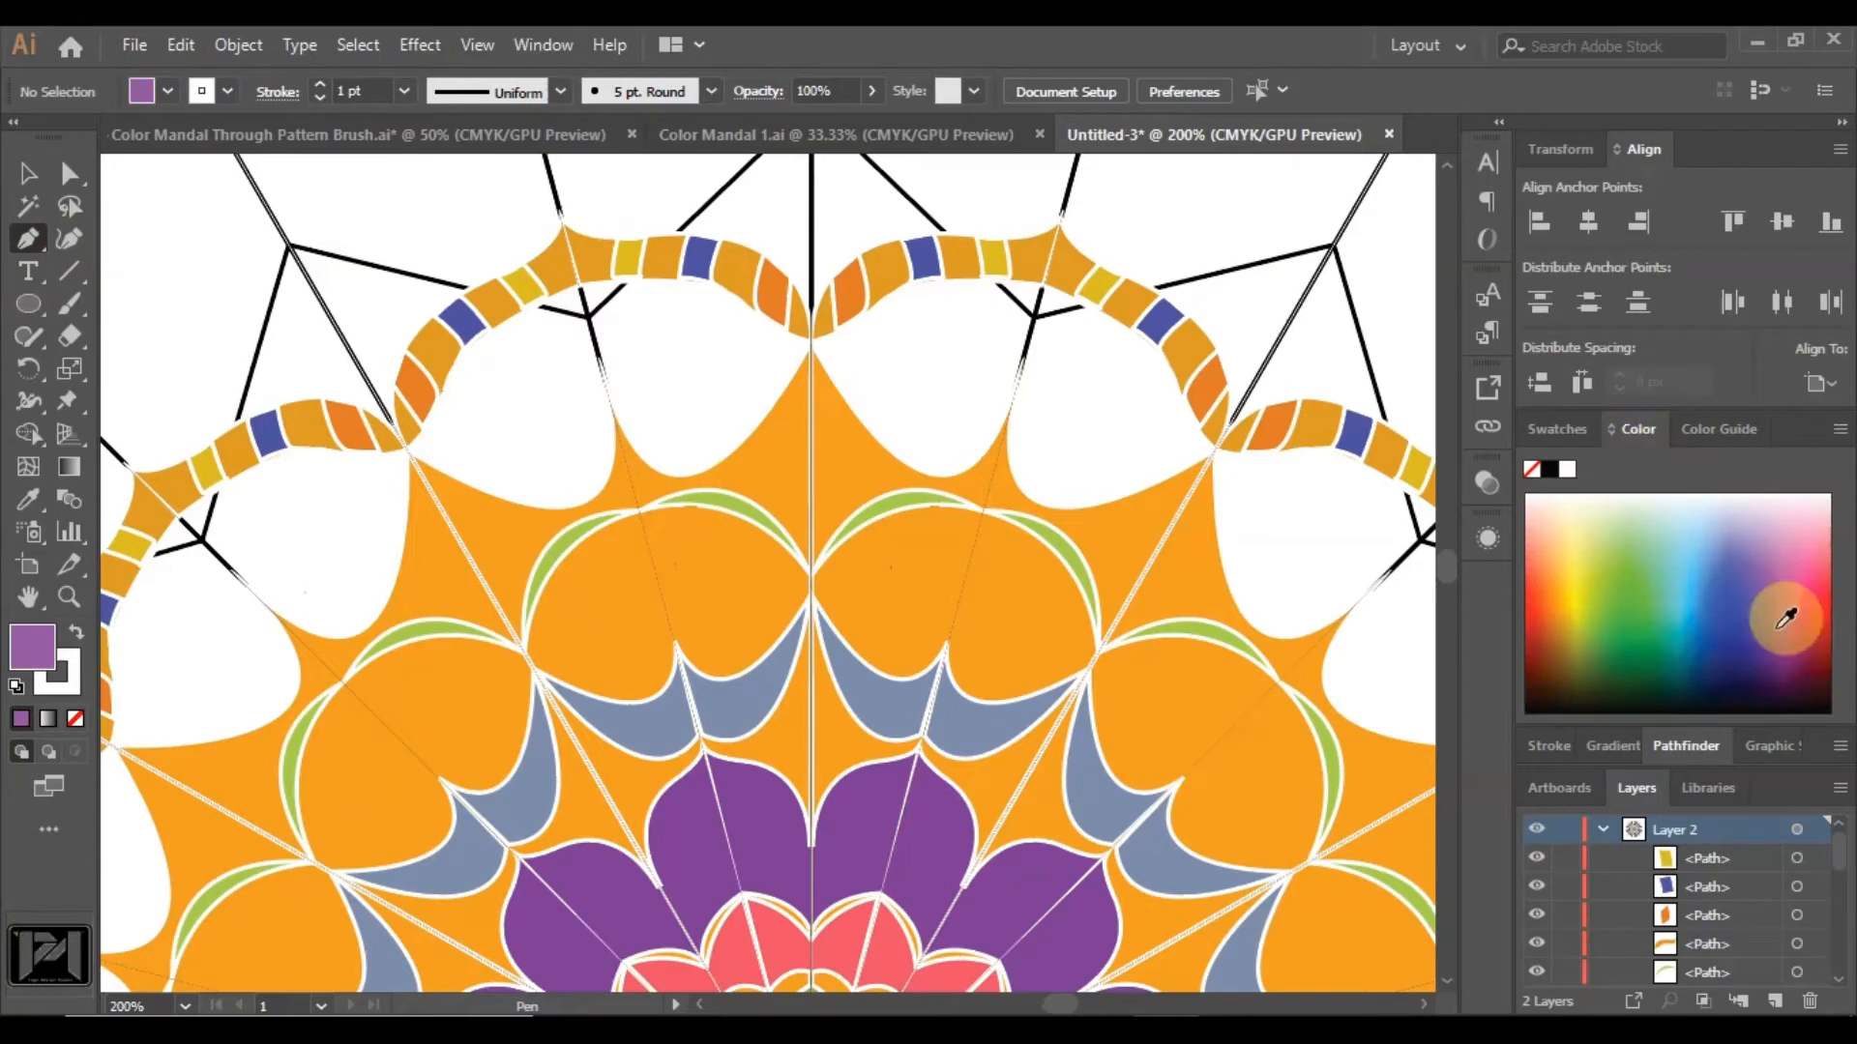
click(1700, 431)
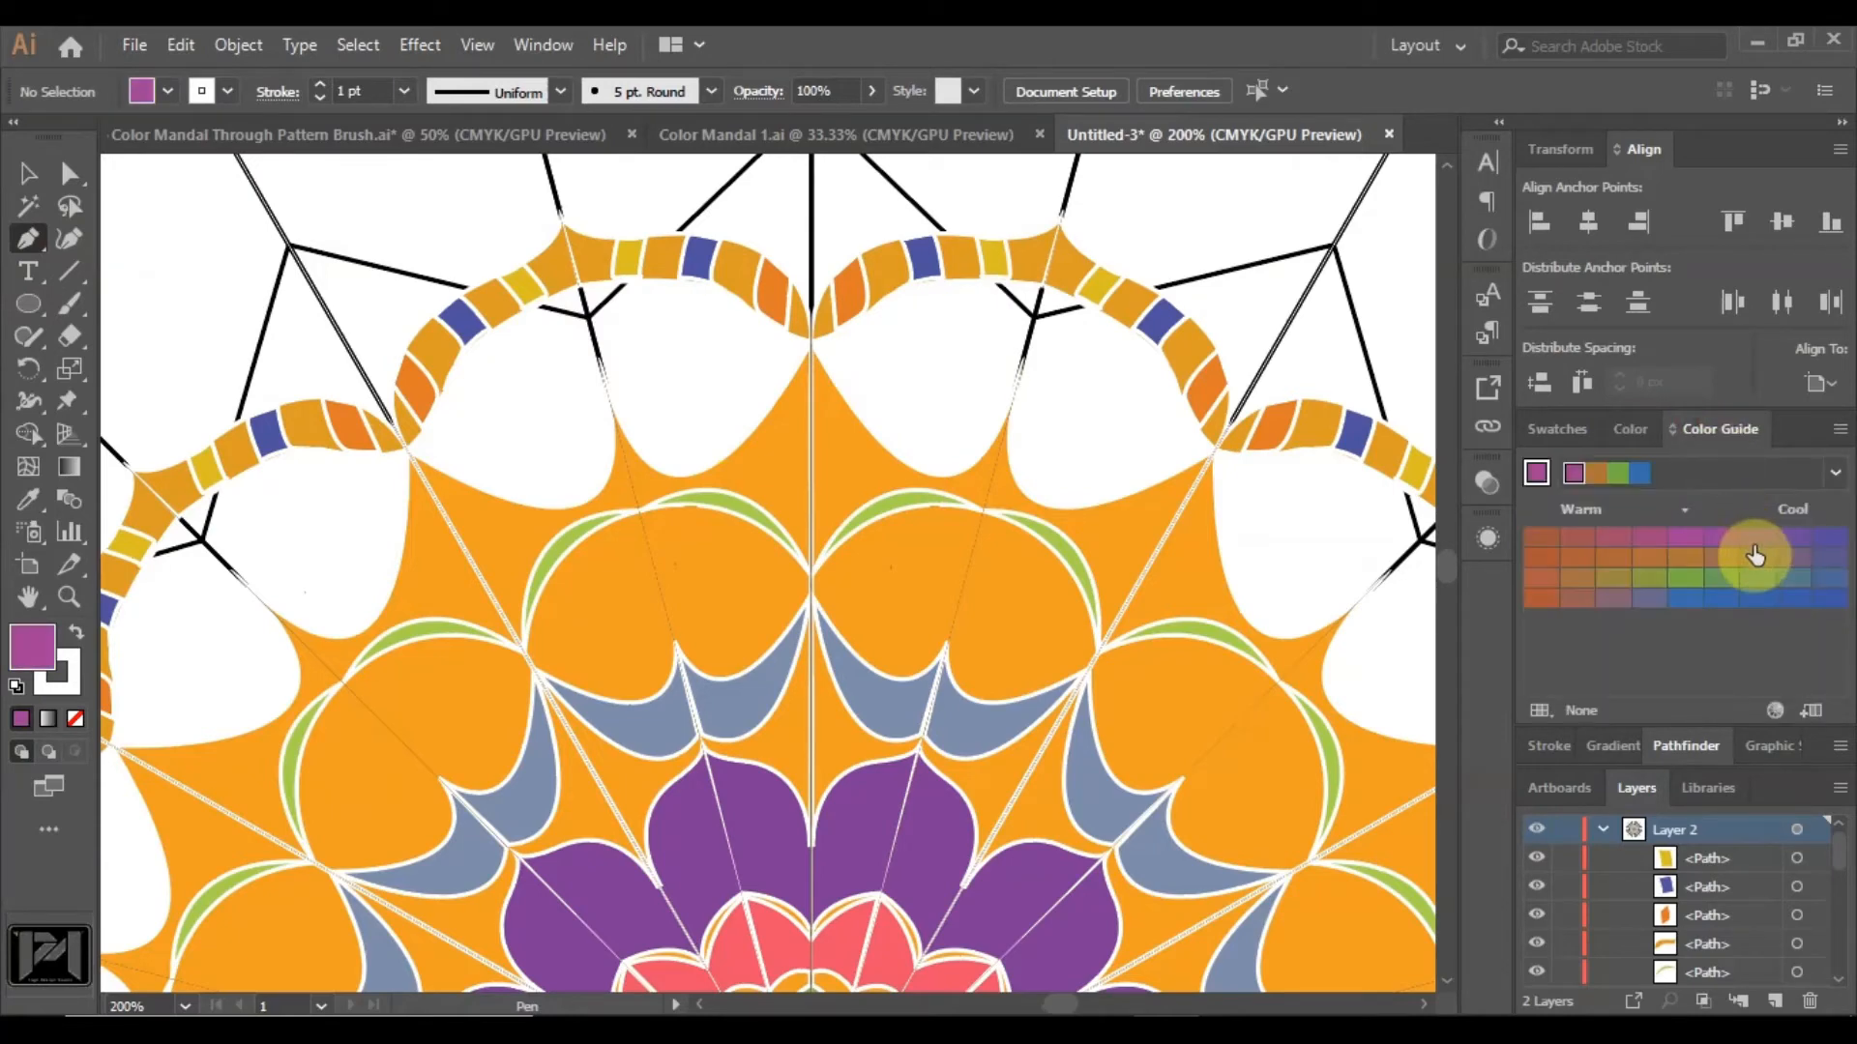
click(1756, 547)
Draw a purple half-petal filling the white gap between the orange ring and the striped band, from the vertical line to the wedge's edge.
scroll(818, 355, up, 2)
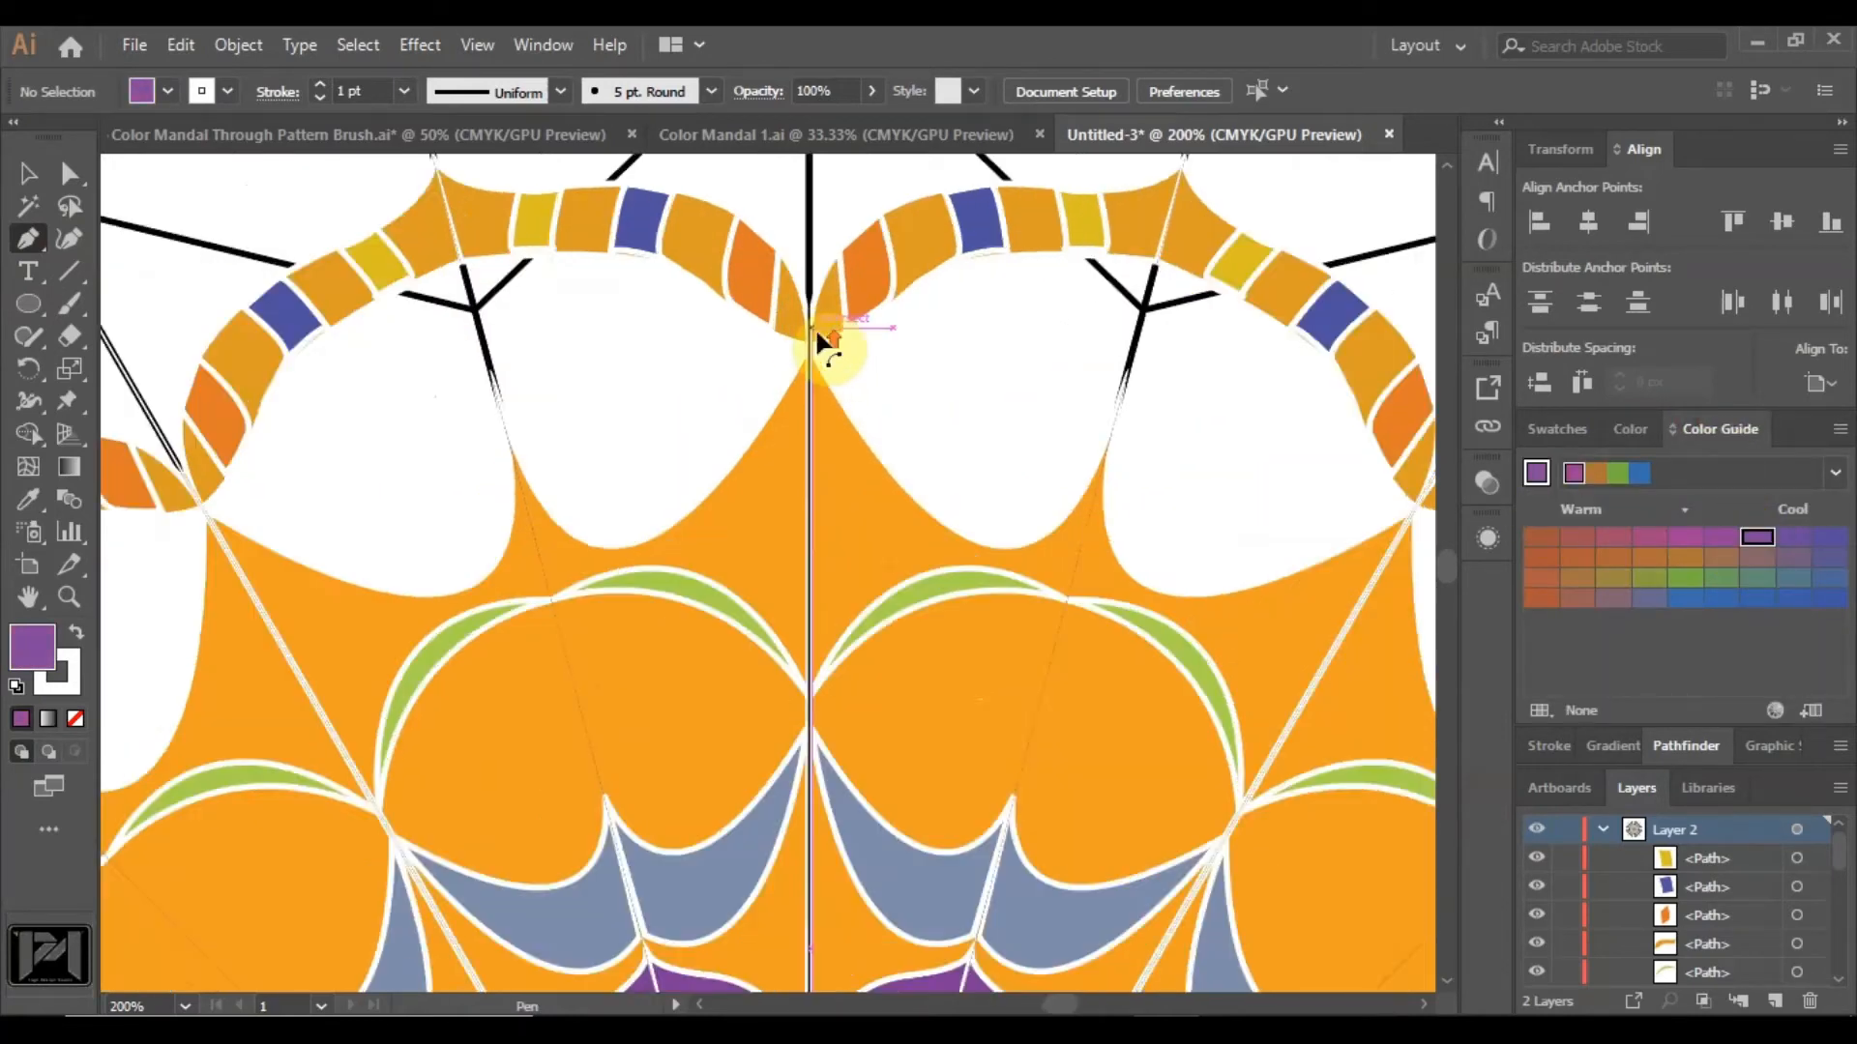
click(803, 351)
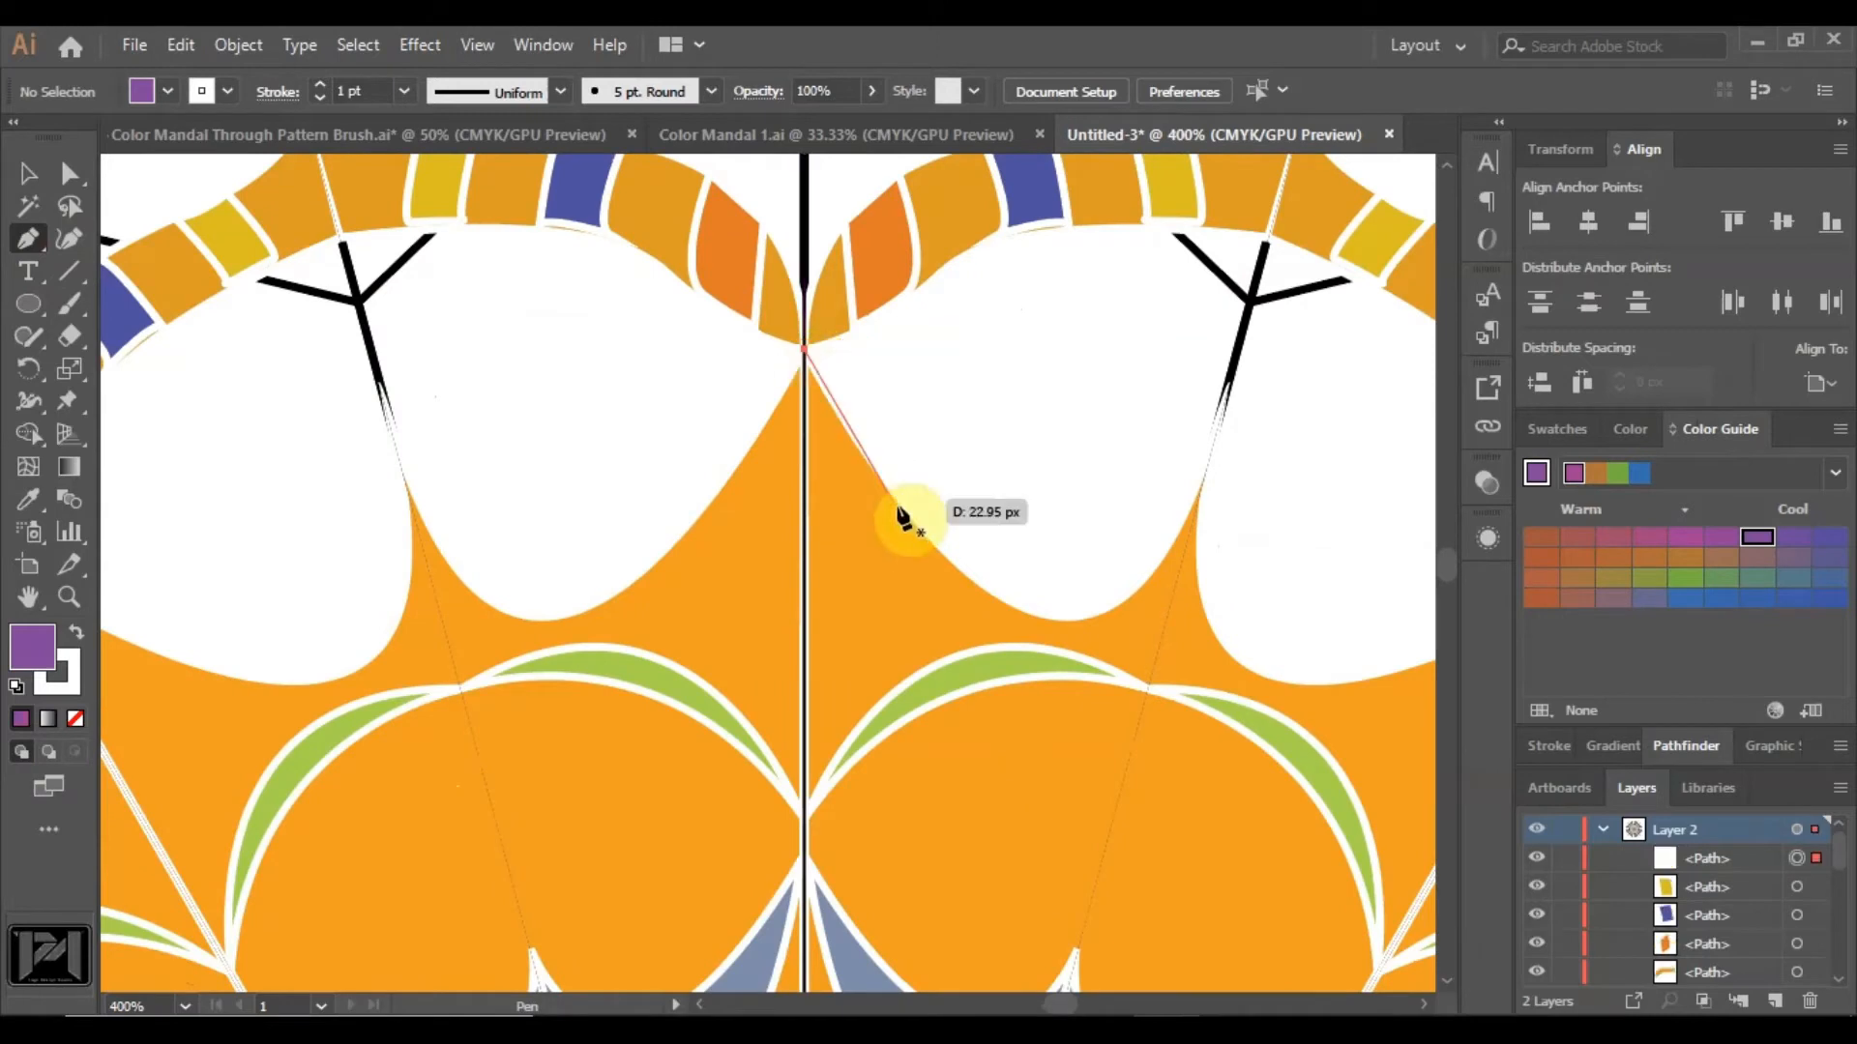
click(1166, 558)
drag(1166, 558, 1327, 362)
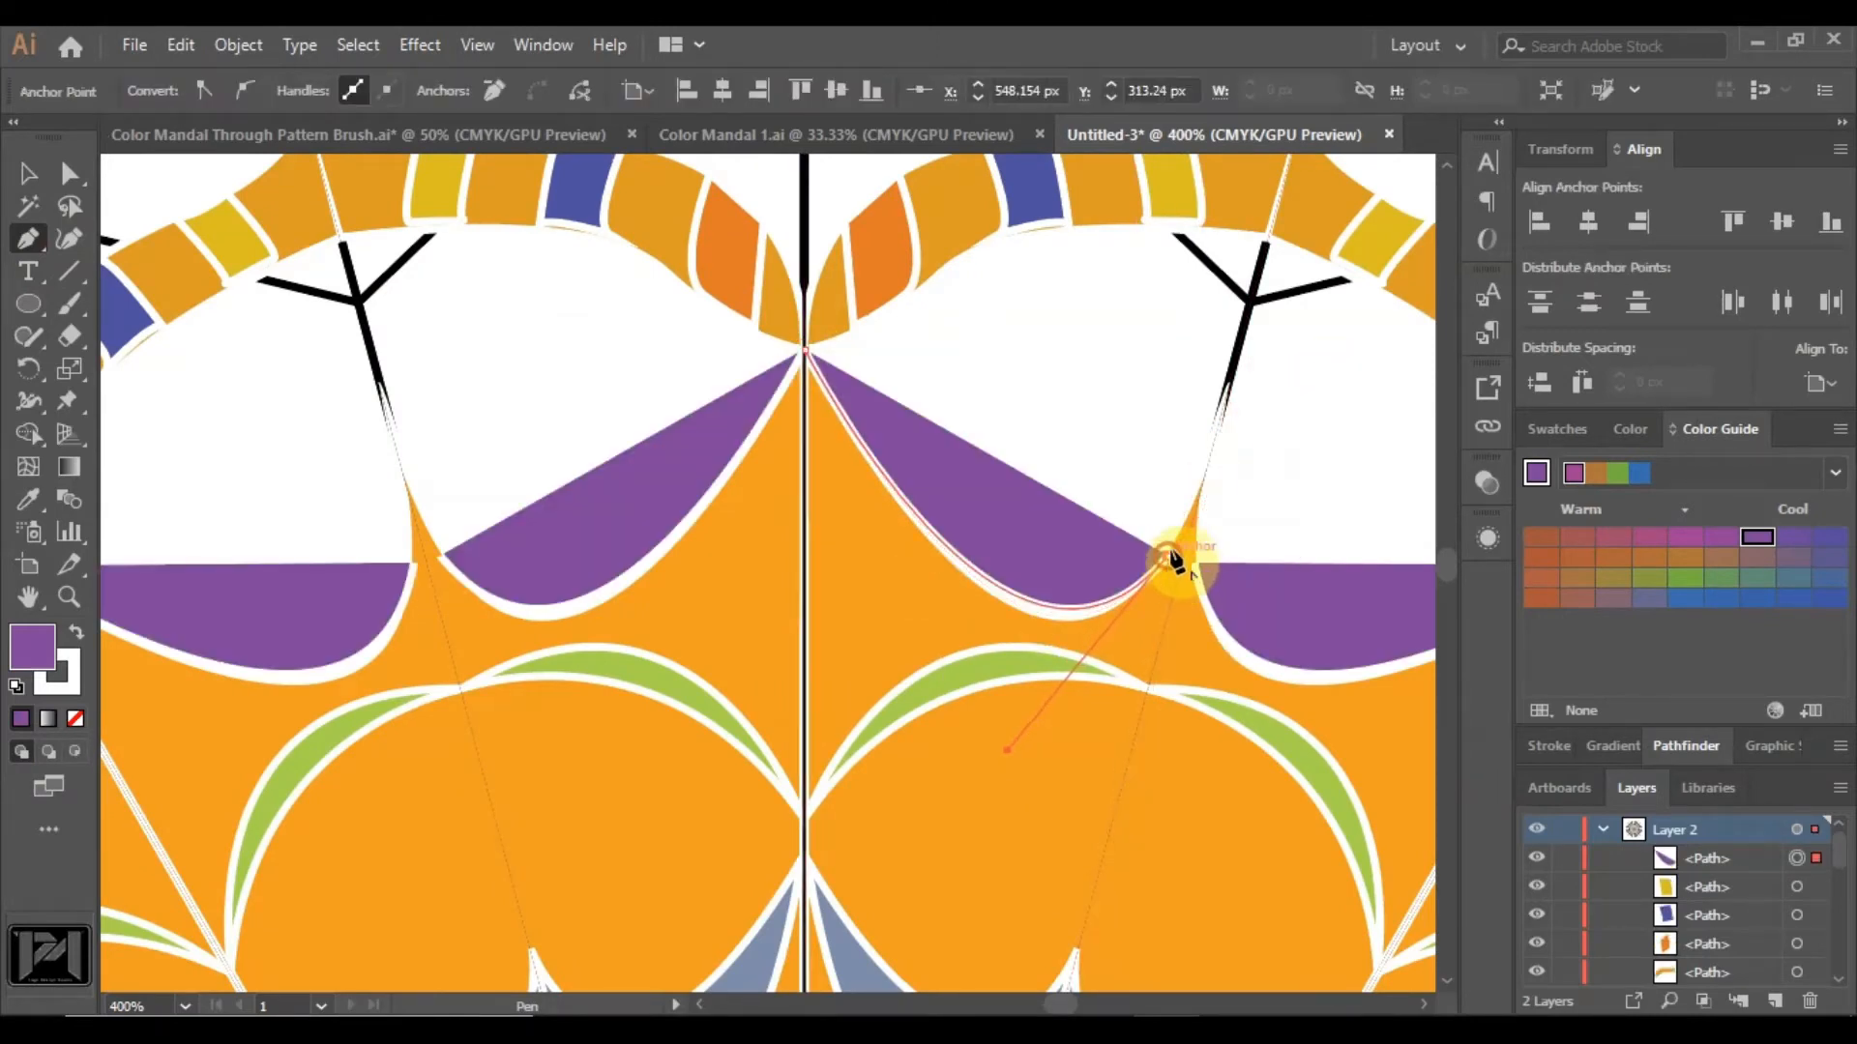
drag(1174, 561, 1259, 259)
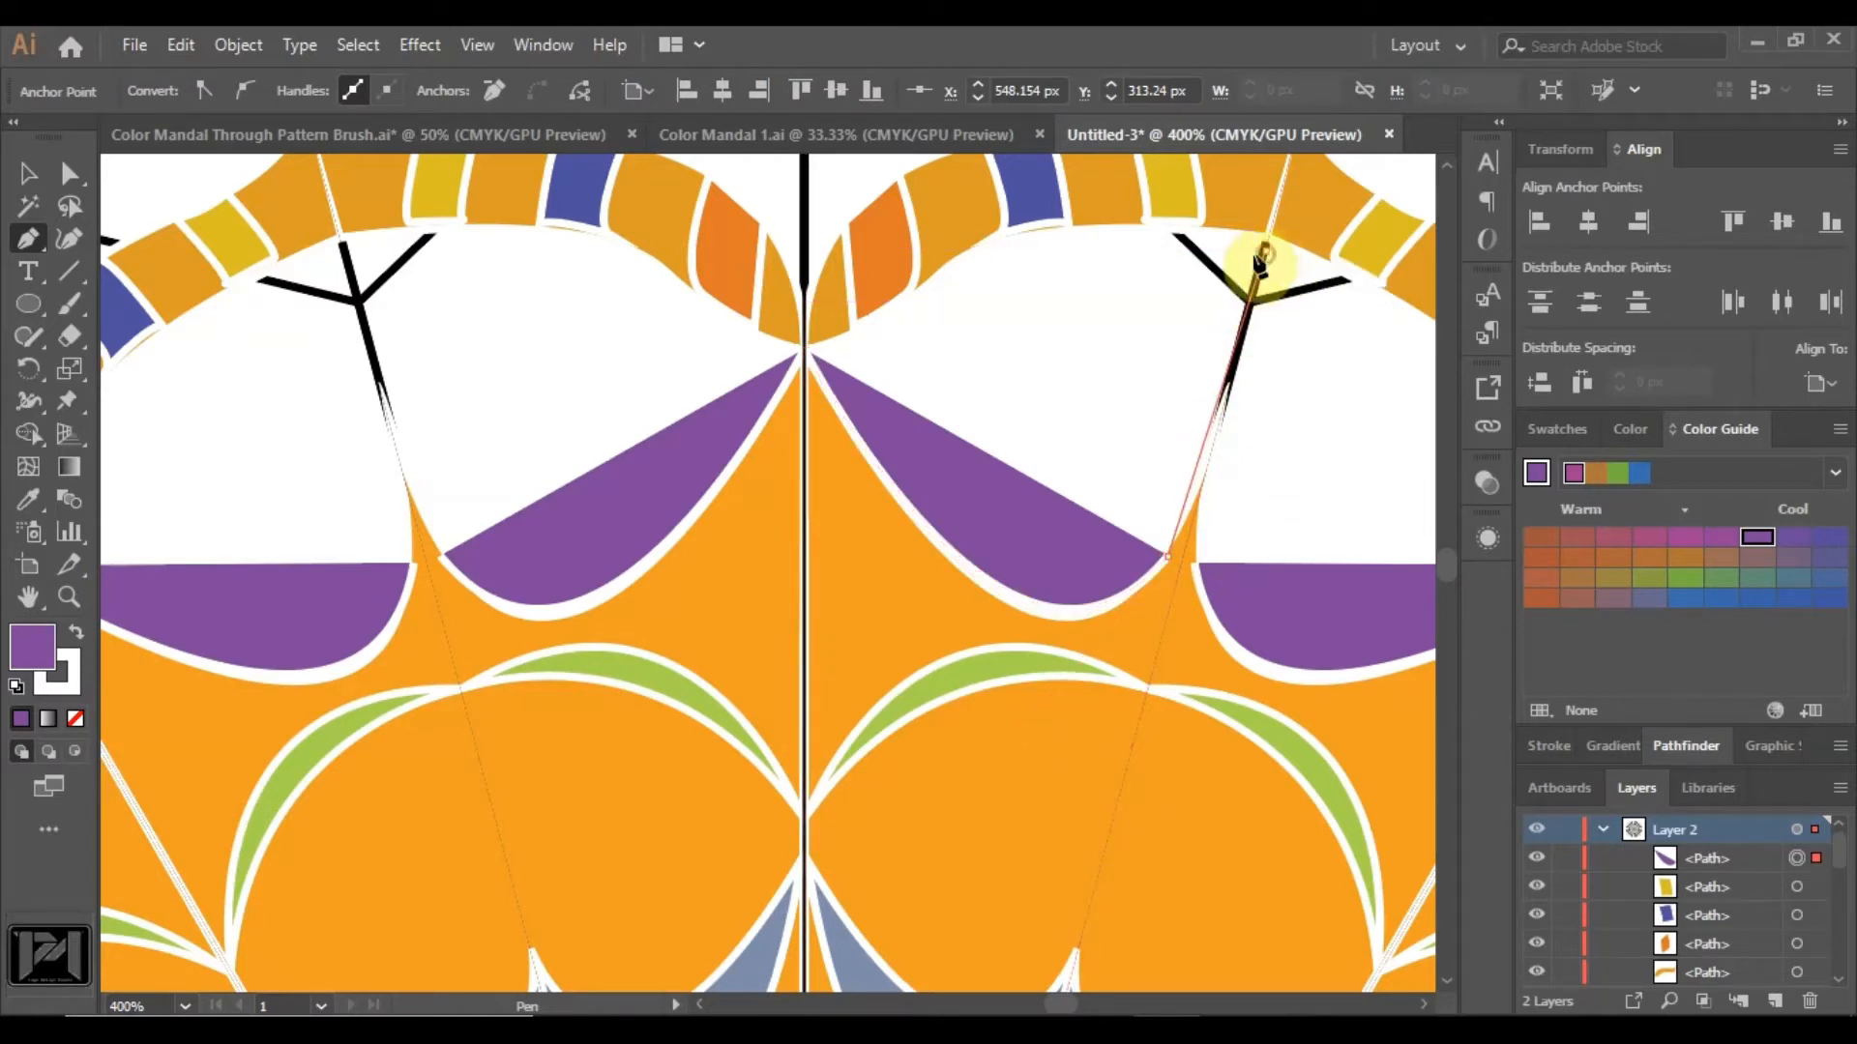
click(1259, 259)
drag(808, 350, 595, 525)
drag(468, 553, 462, 568)
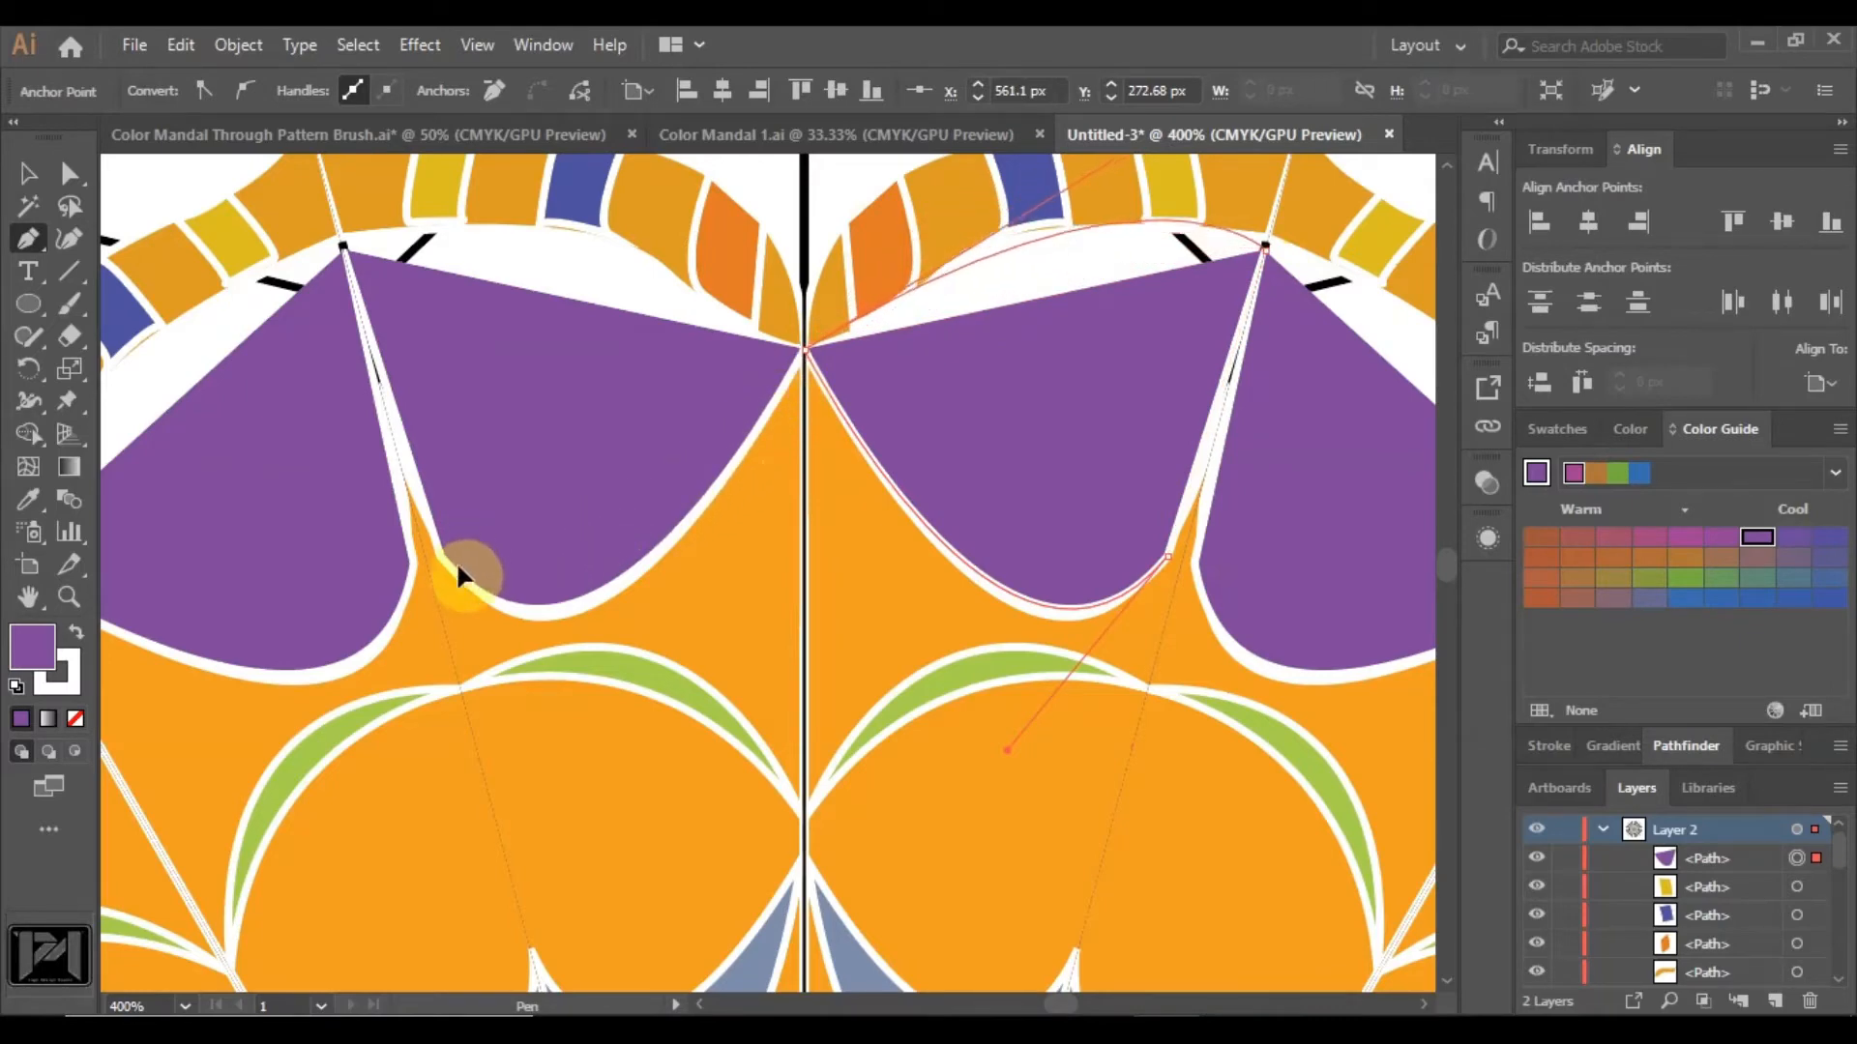
Close the purple petal's path with a curved outer edge along the inside of the striped border and deselect it.
scroll(766, 474, down, 2)
scroll(767, 474, down, 4)
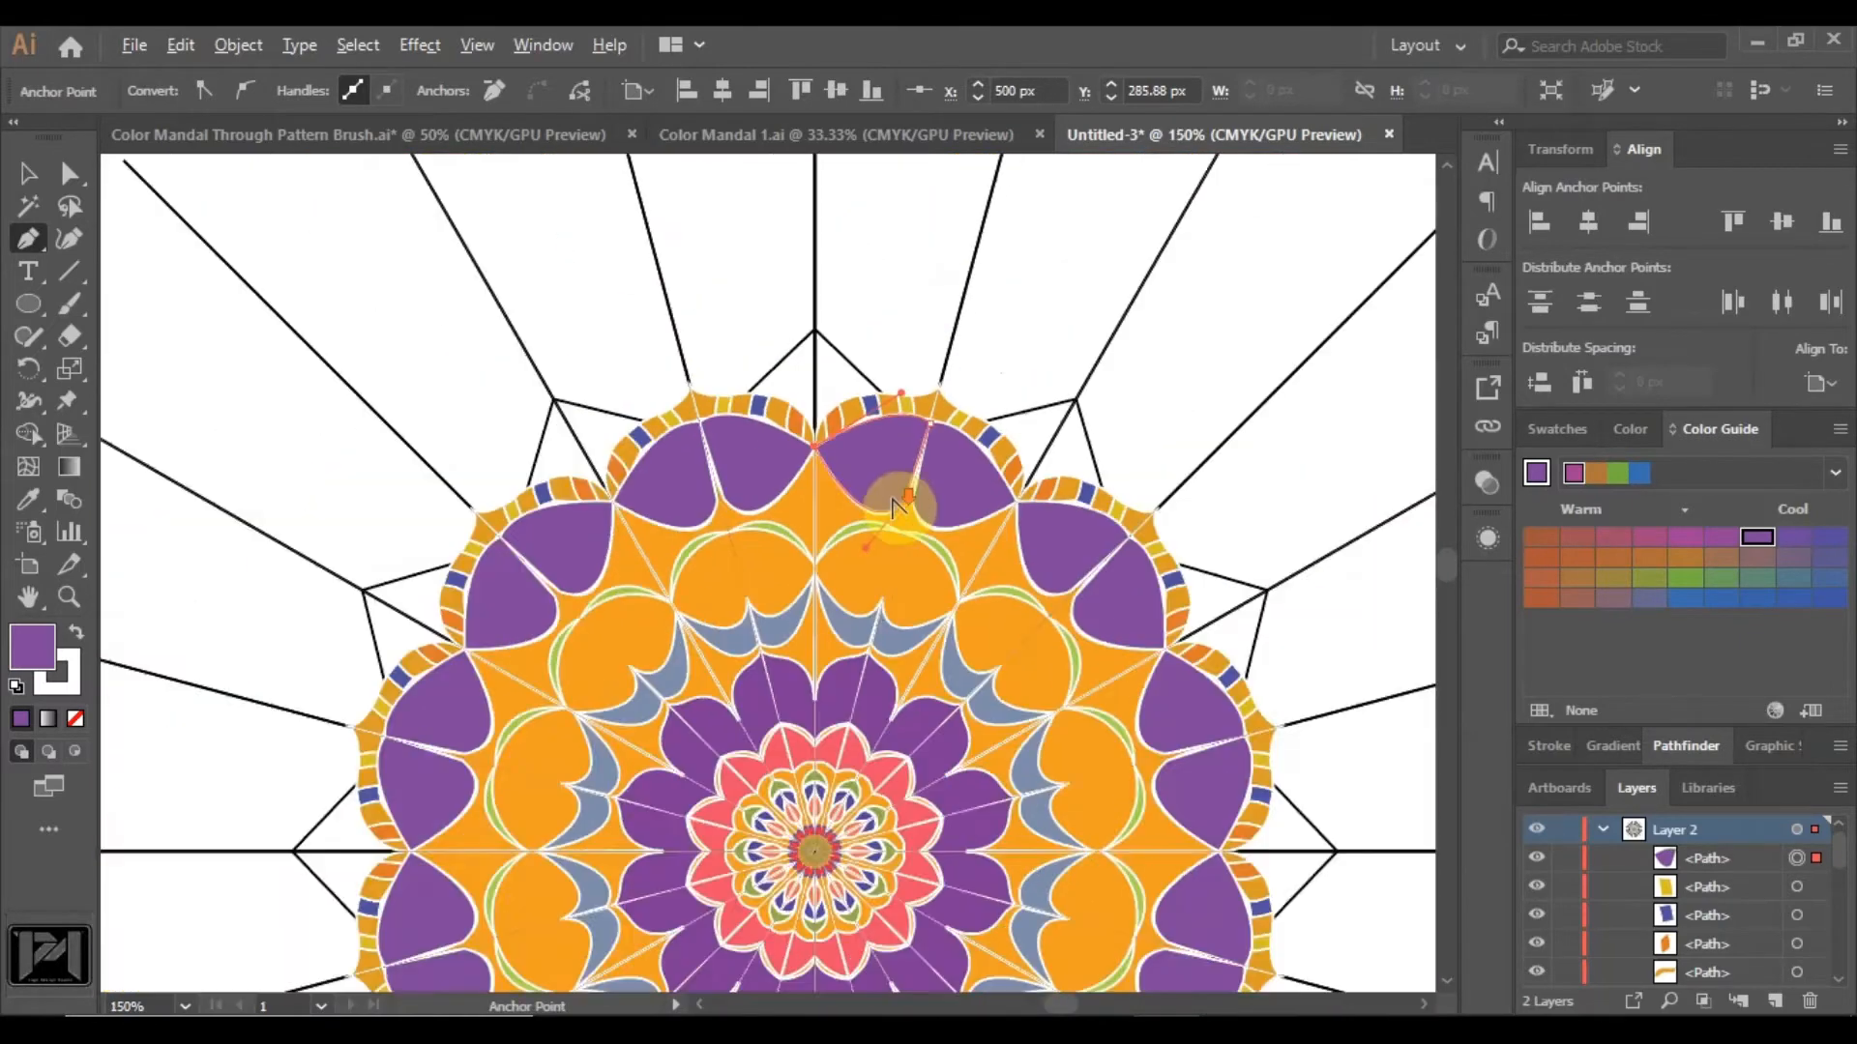
scroll(851, 454, up, 2)
scroll(844, 443, up, 2)
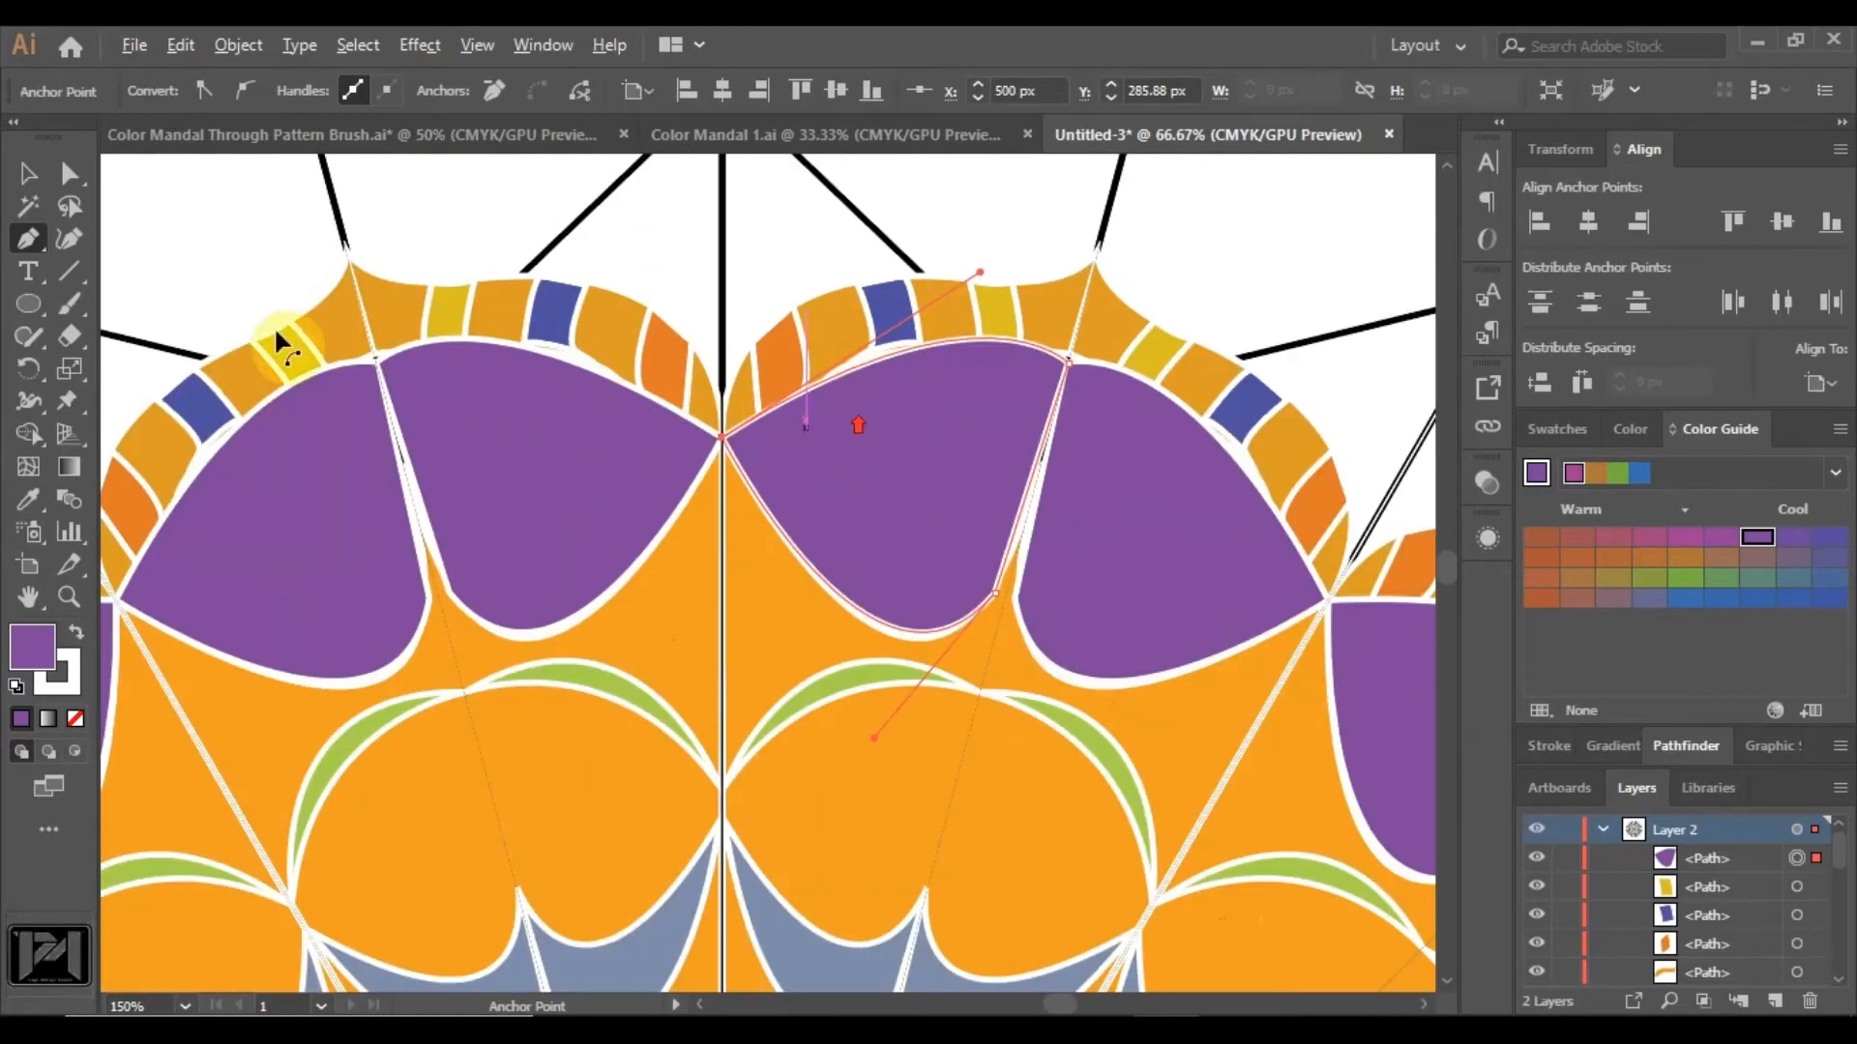
click(27, 176)
scroll(899, 399, down, 4)
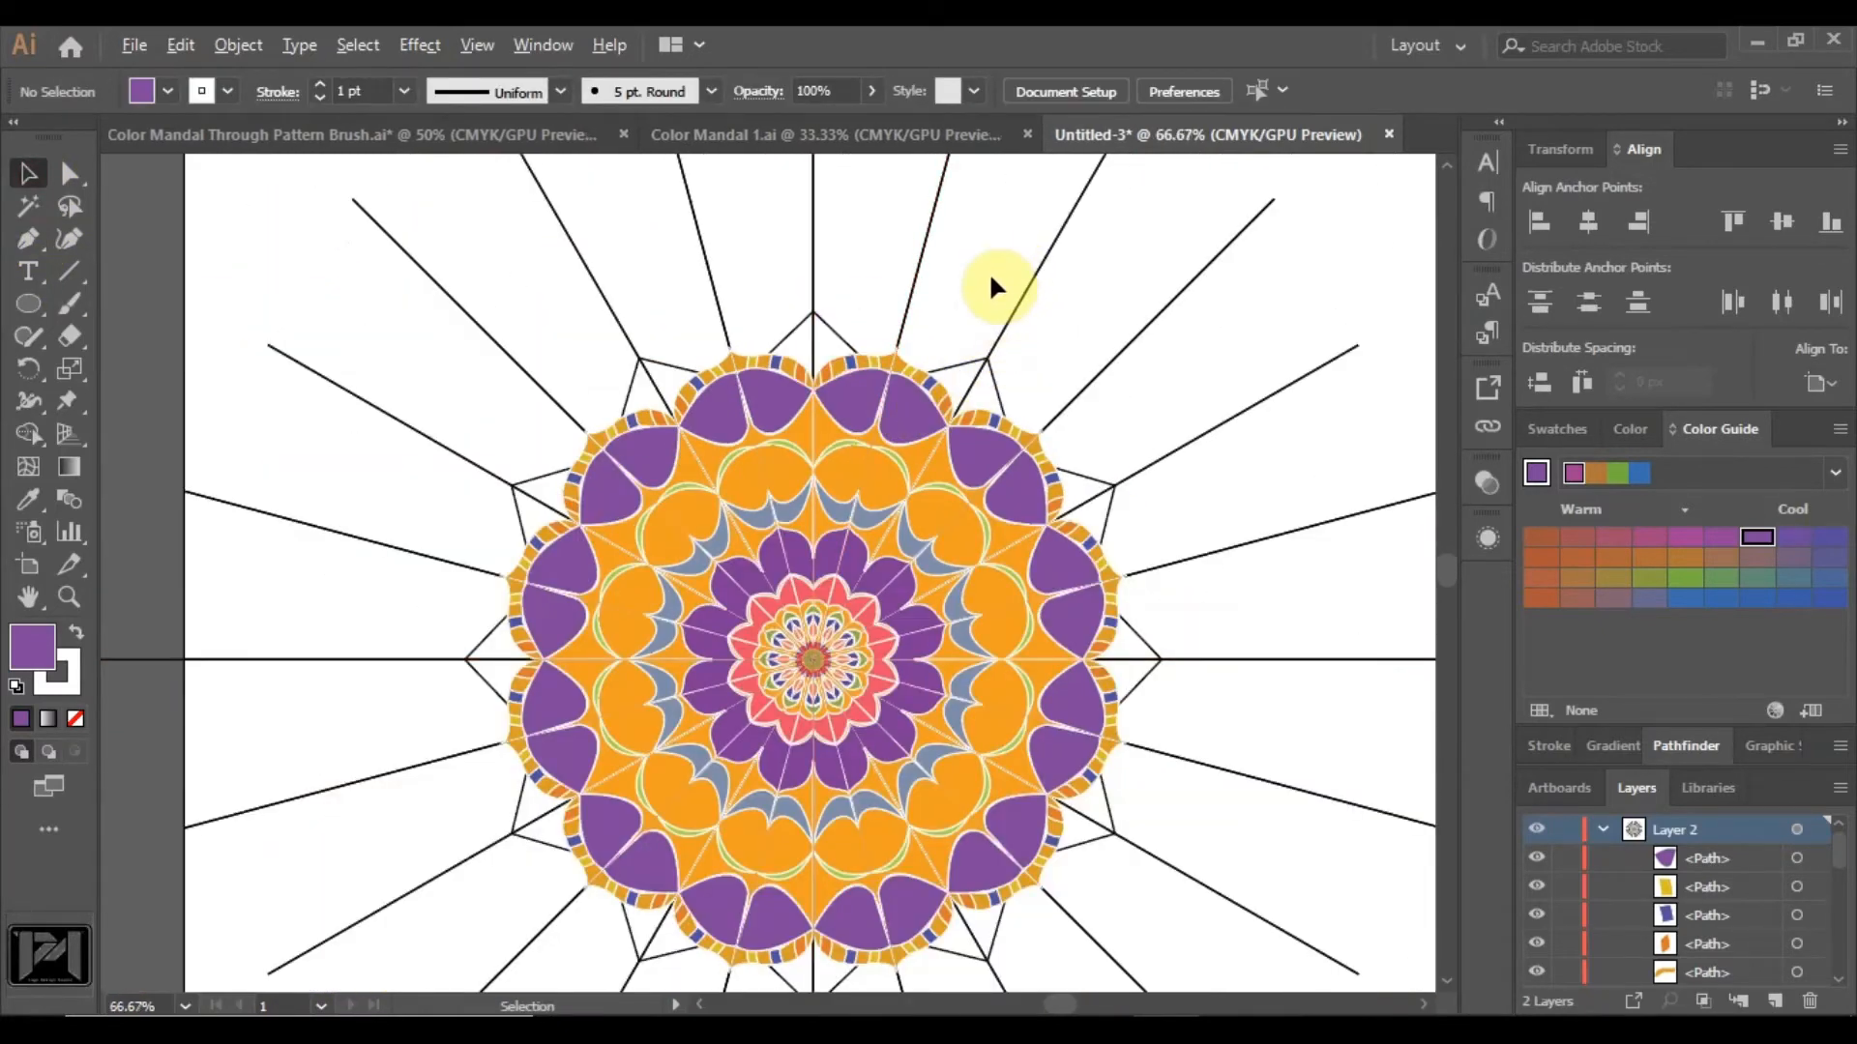
Draw a narrow upright ellipse over the spoke just above the orange border's pointed tip and deselect it.
scroll(988, 259, up, 3)
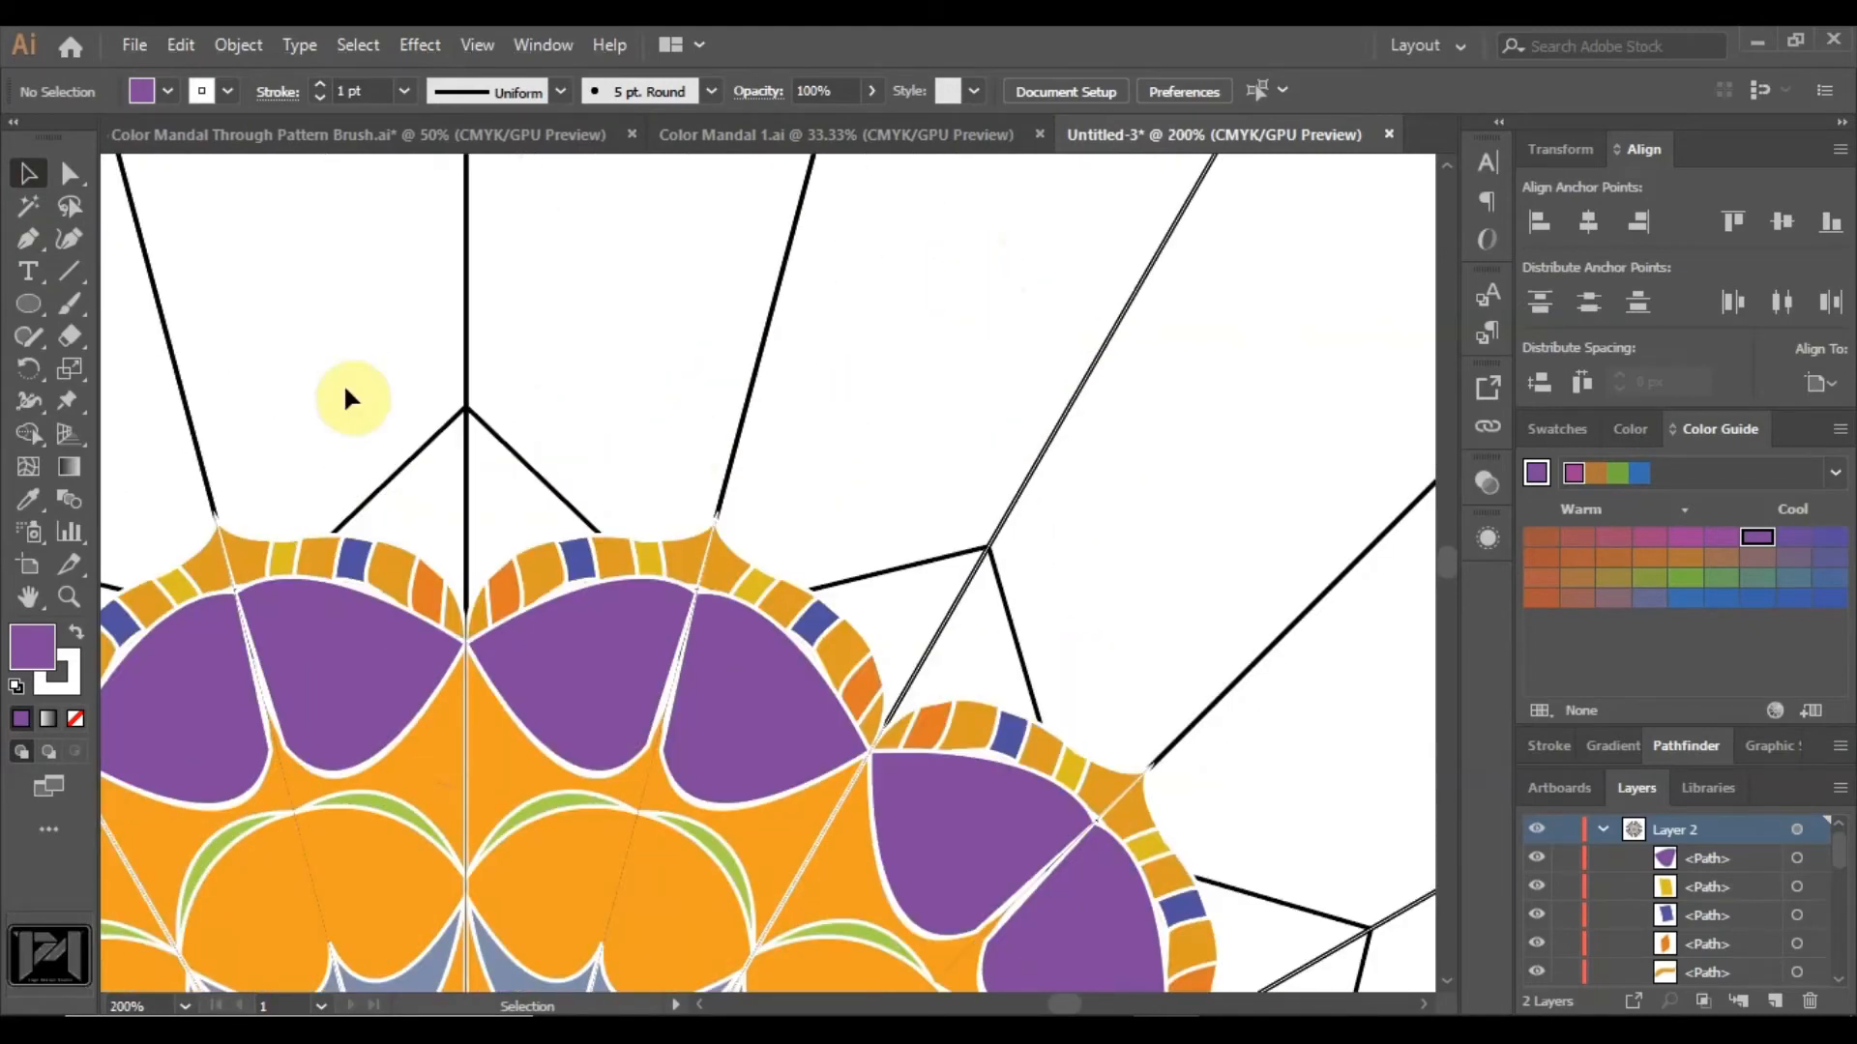
click(32, 303)
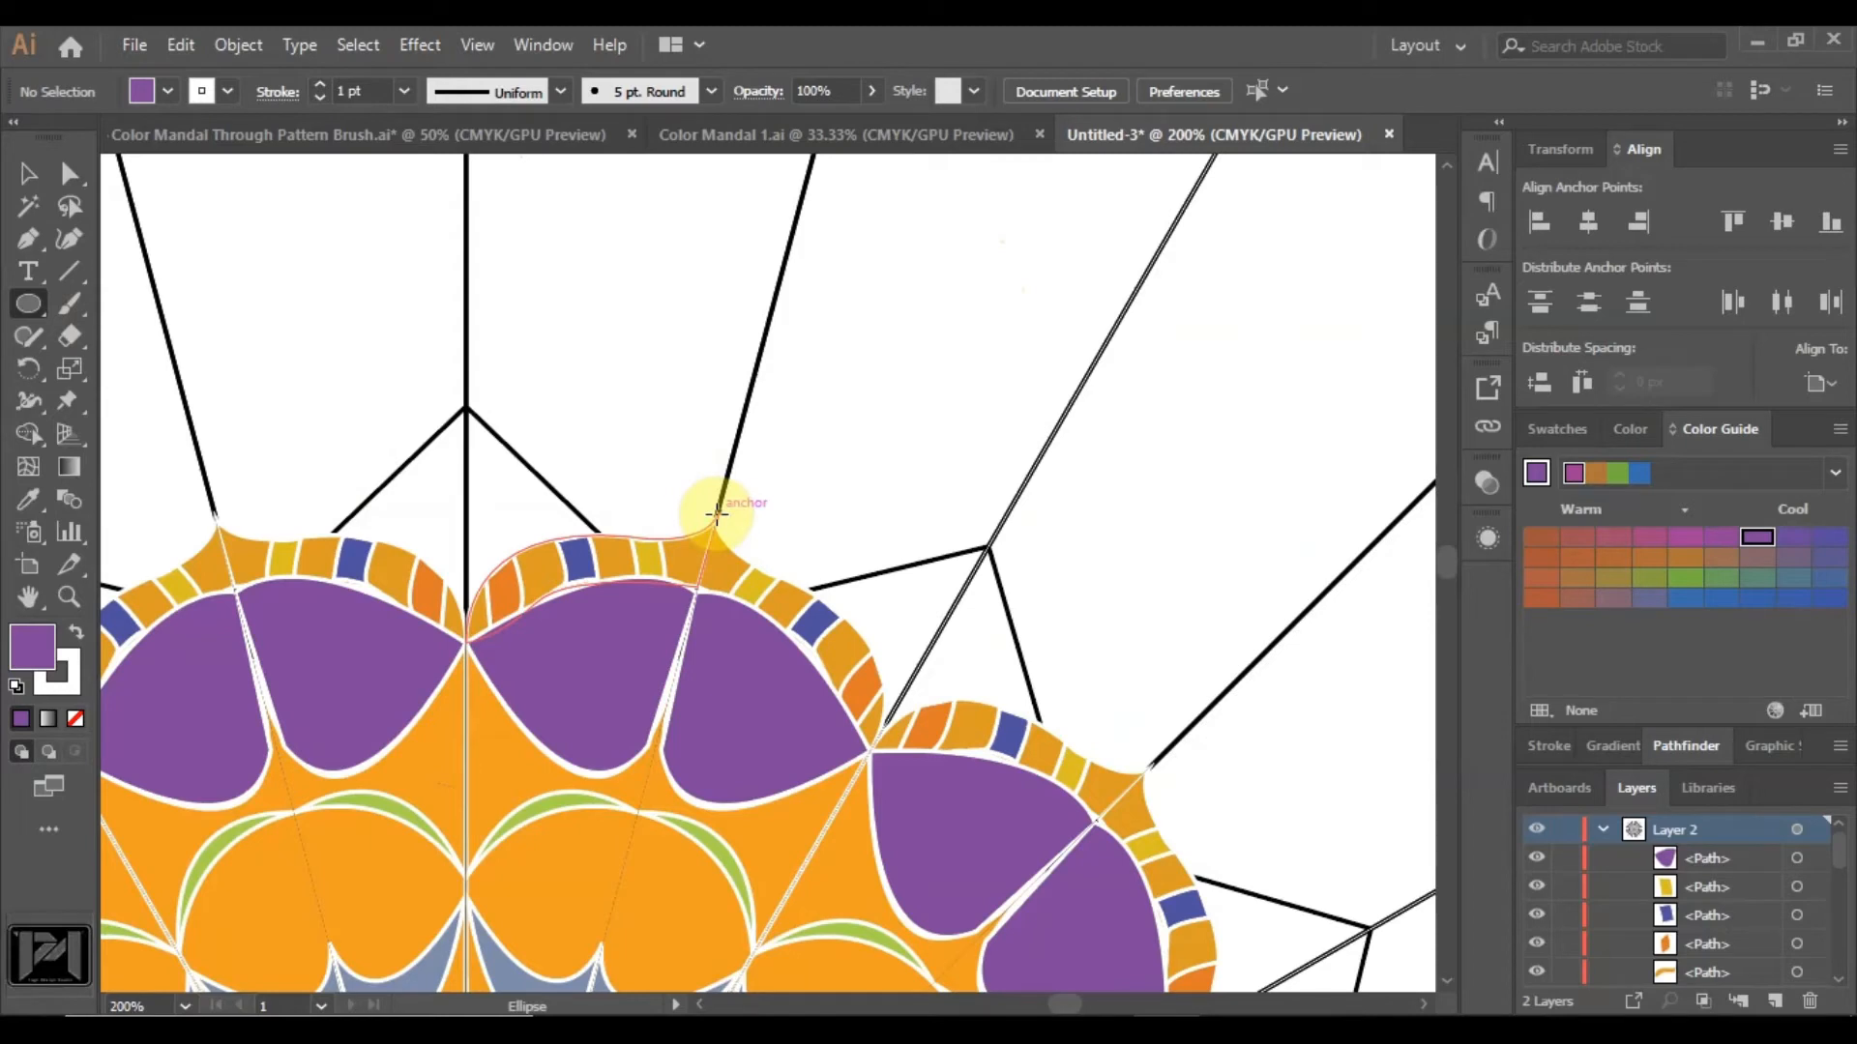
drag(715, 514, 758, 375)
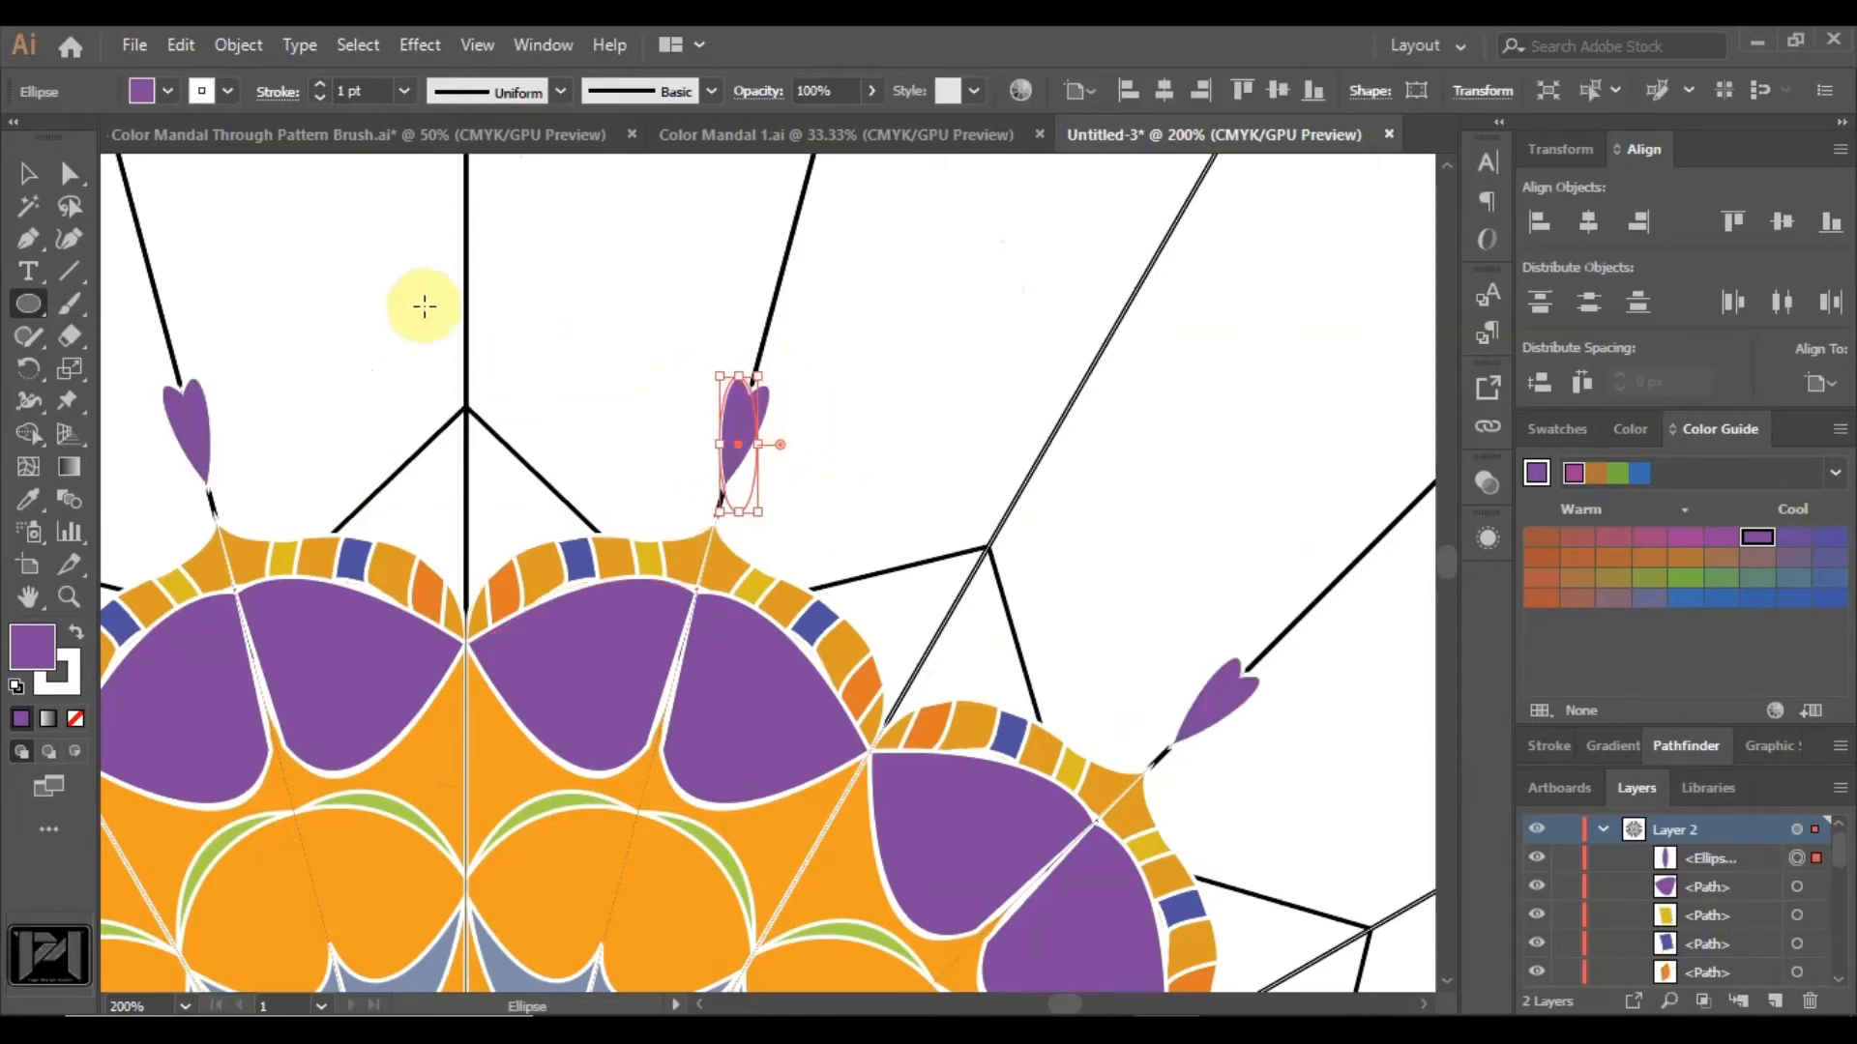
click(68, 171)
click(610, 339)
scroll(726, 440, up, 1)
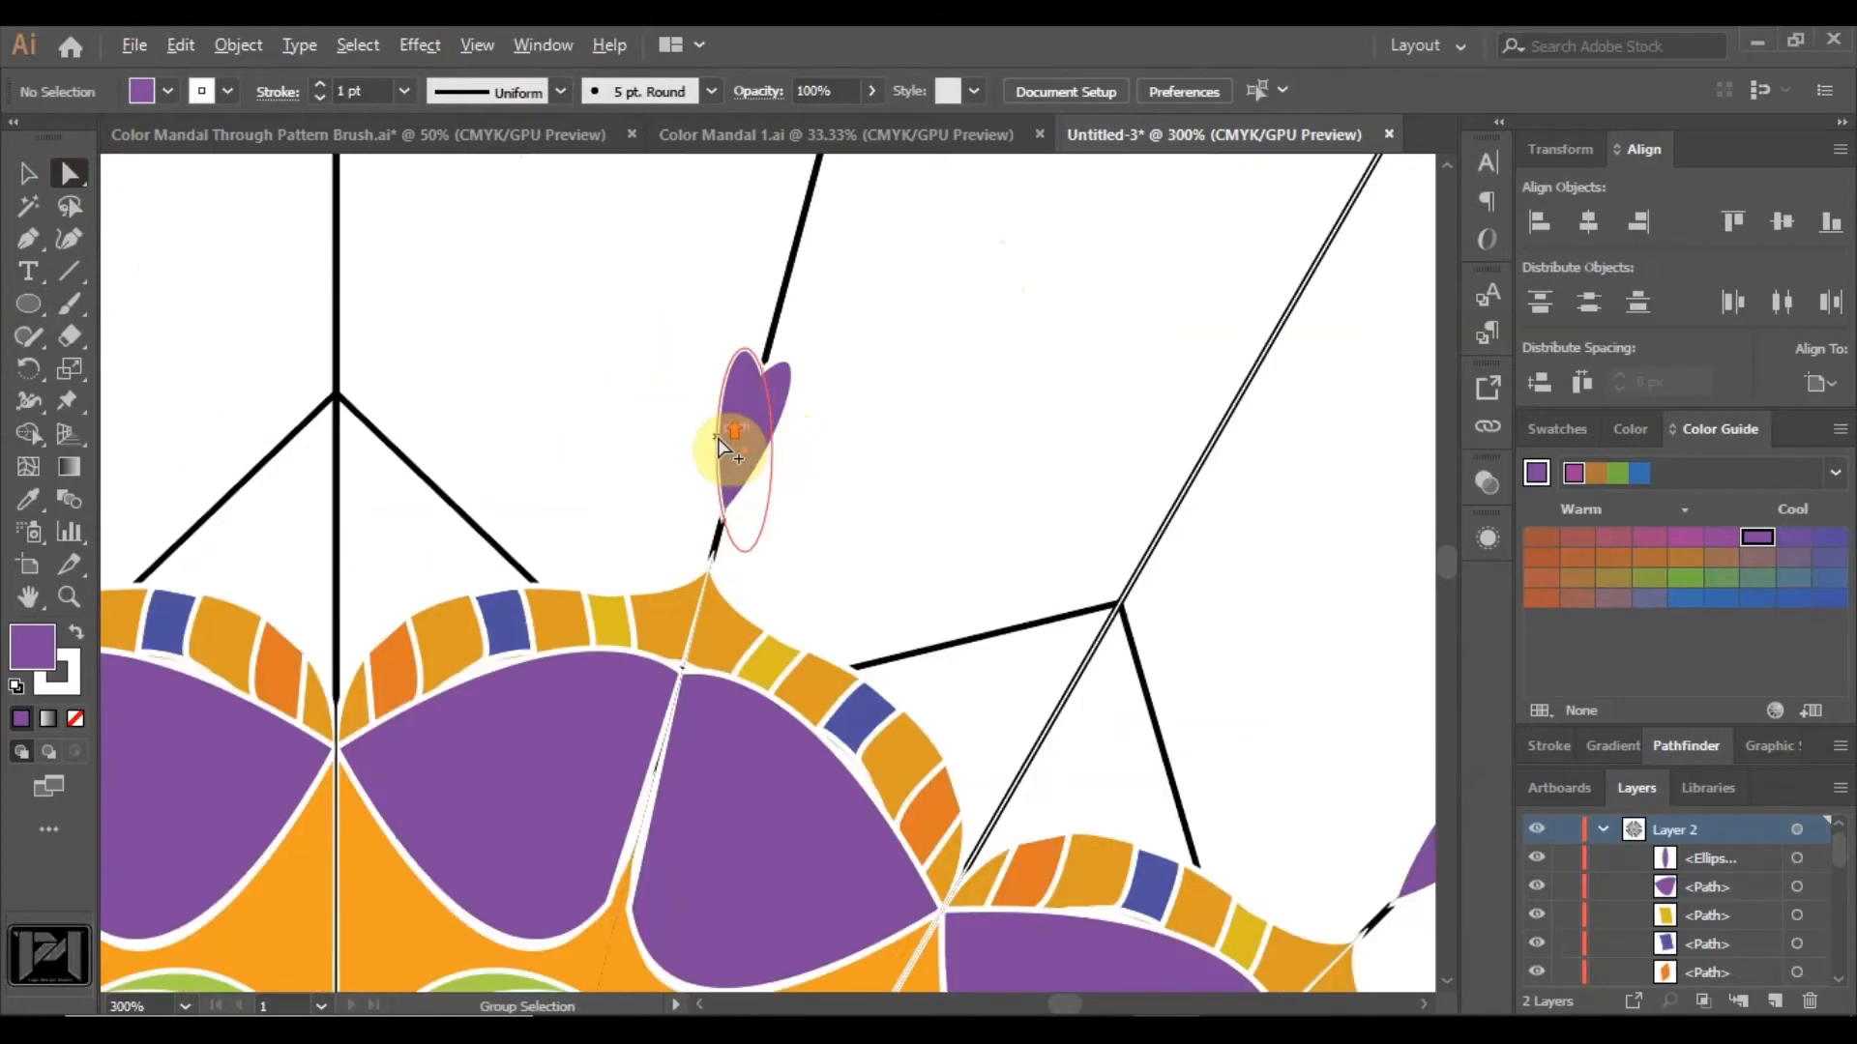
scroll(725, 440, down, 1)
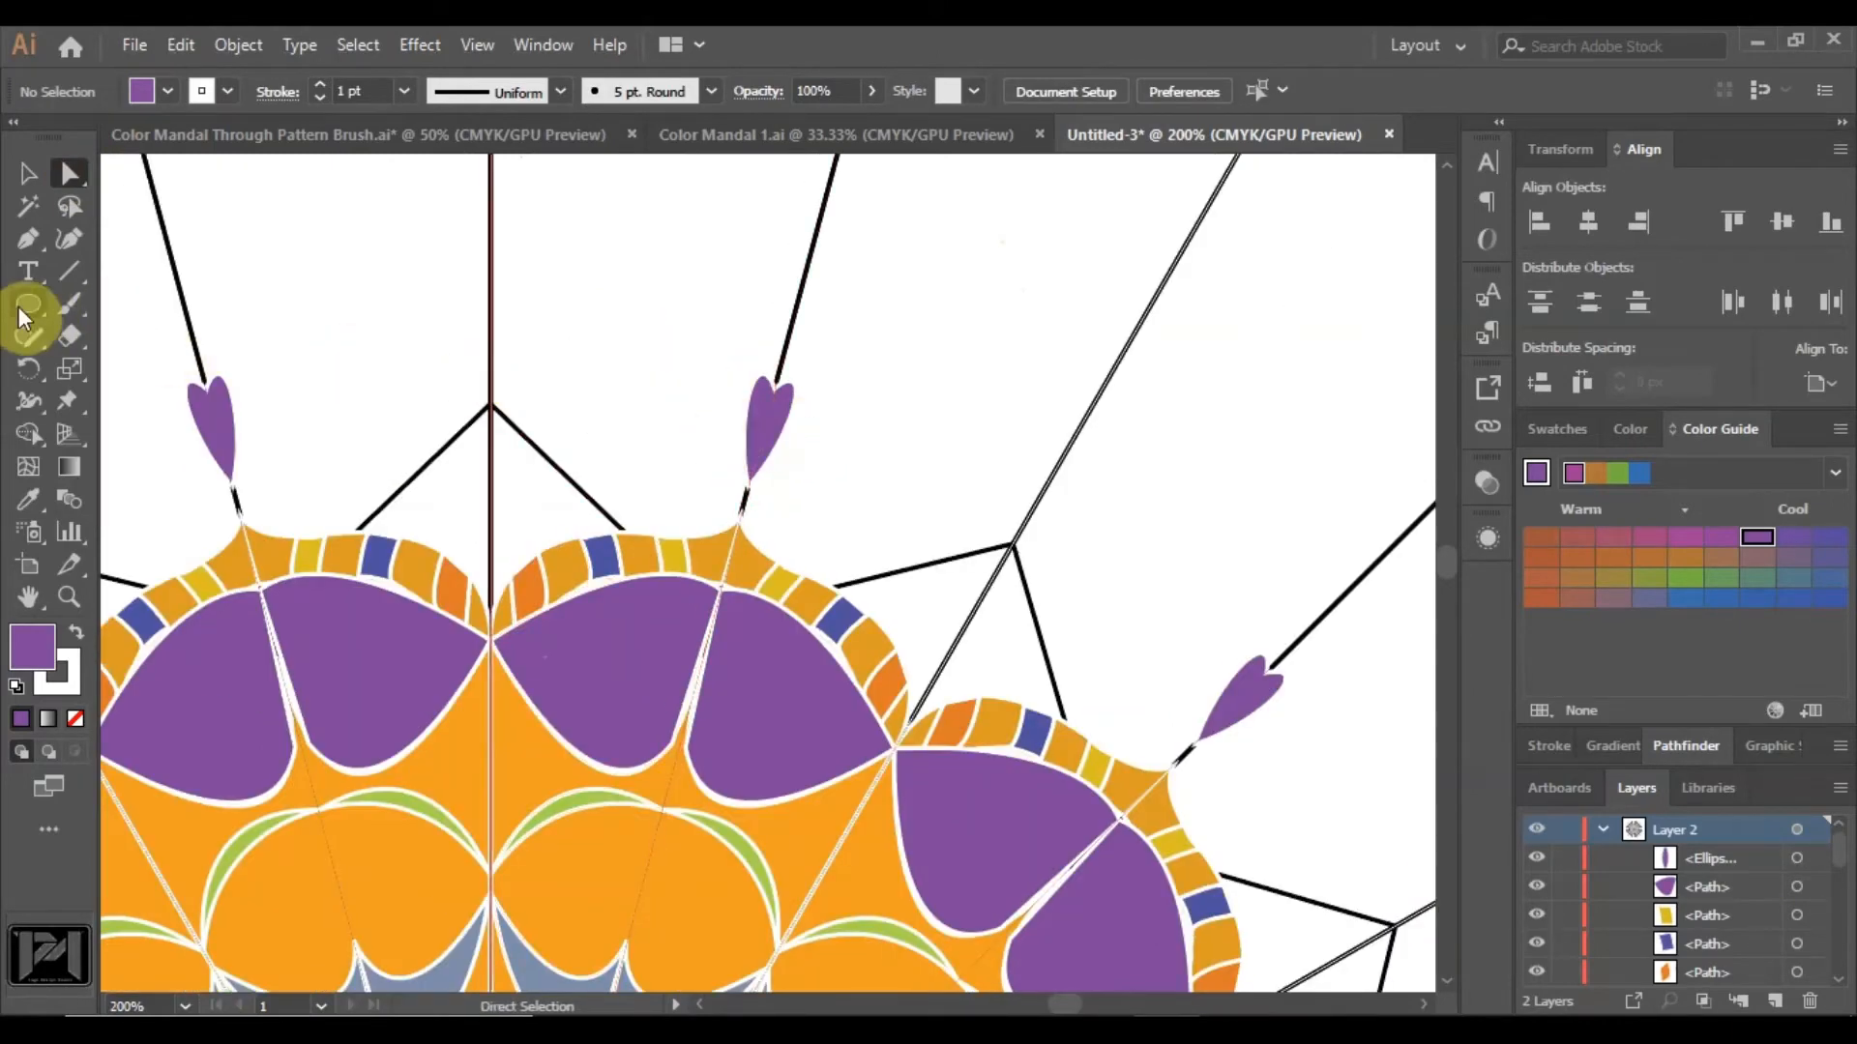
Draw a closed half-teardrop with the Pen tool around the small heart on the spoke, about 21 by 43 px.
click(21, 248)
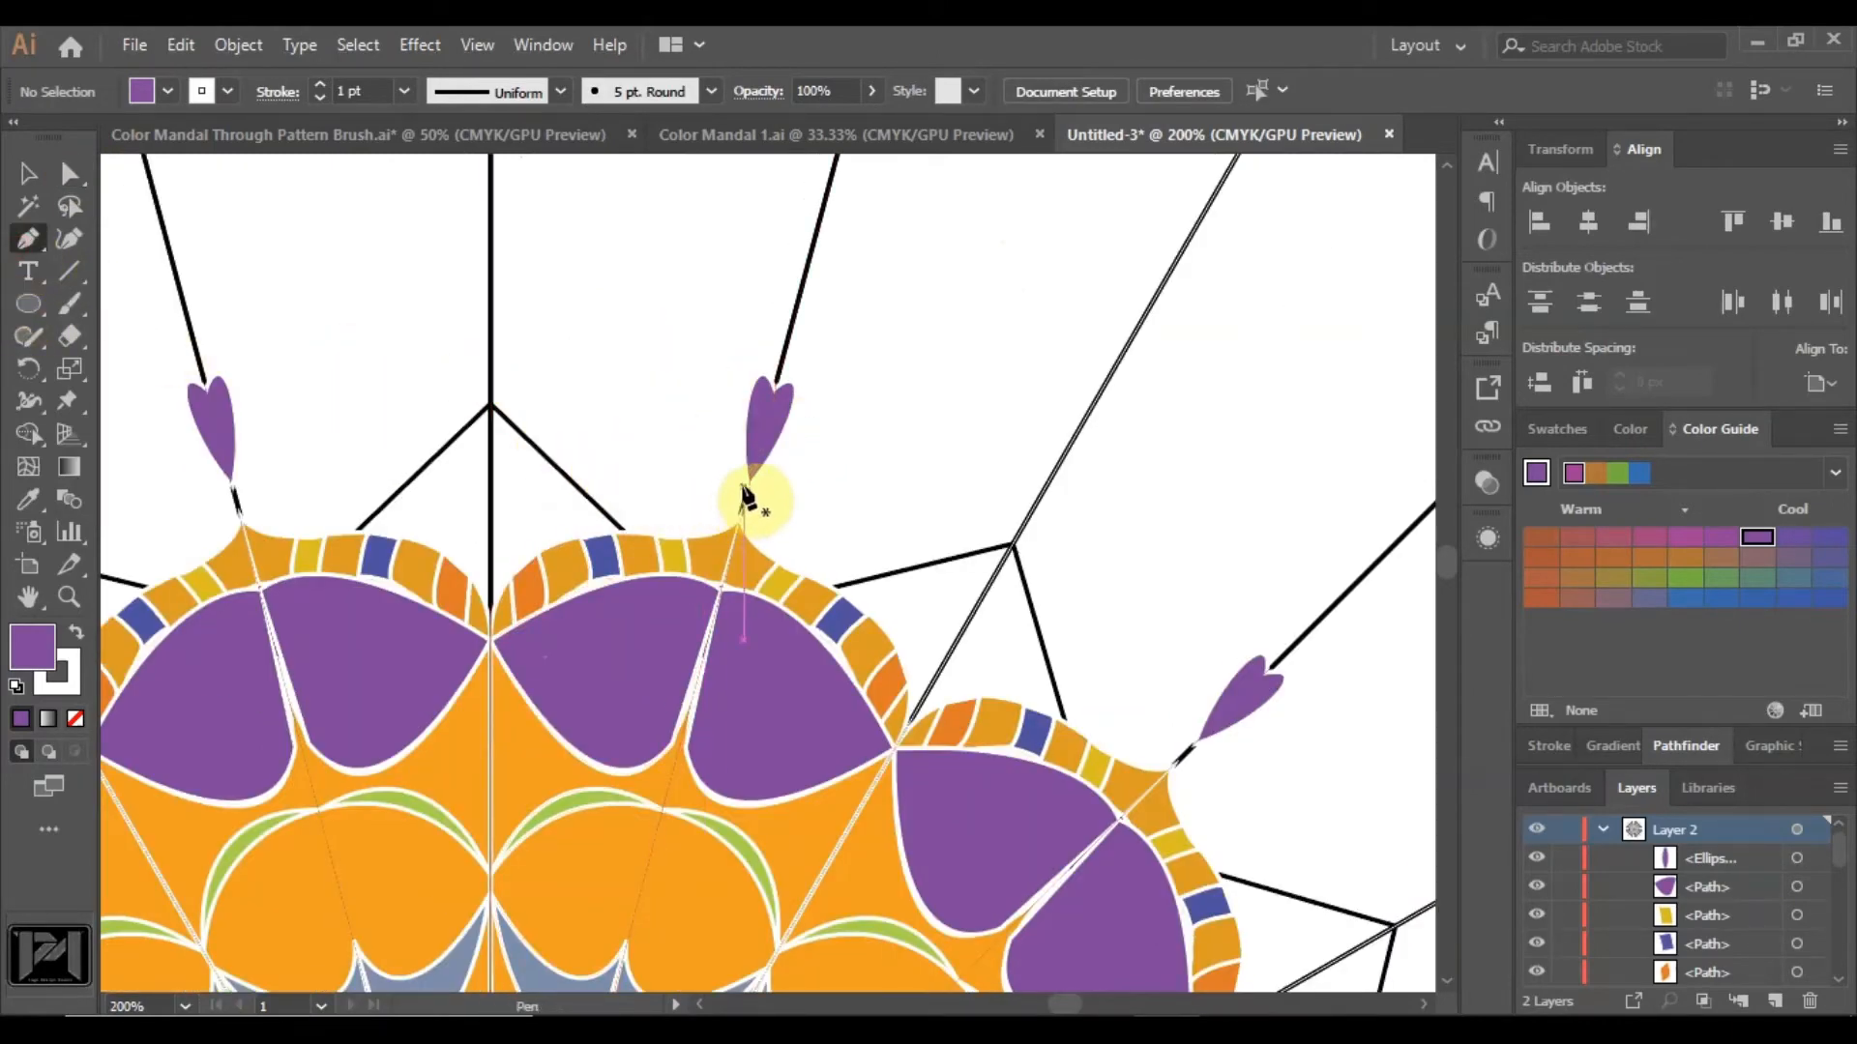
drag(743, 486, 787, 325)
drag(788, 324, 937, 299)
click(786, 326)
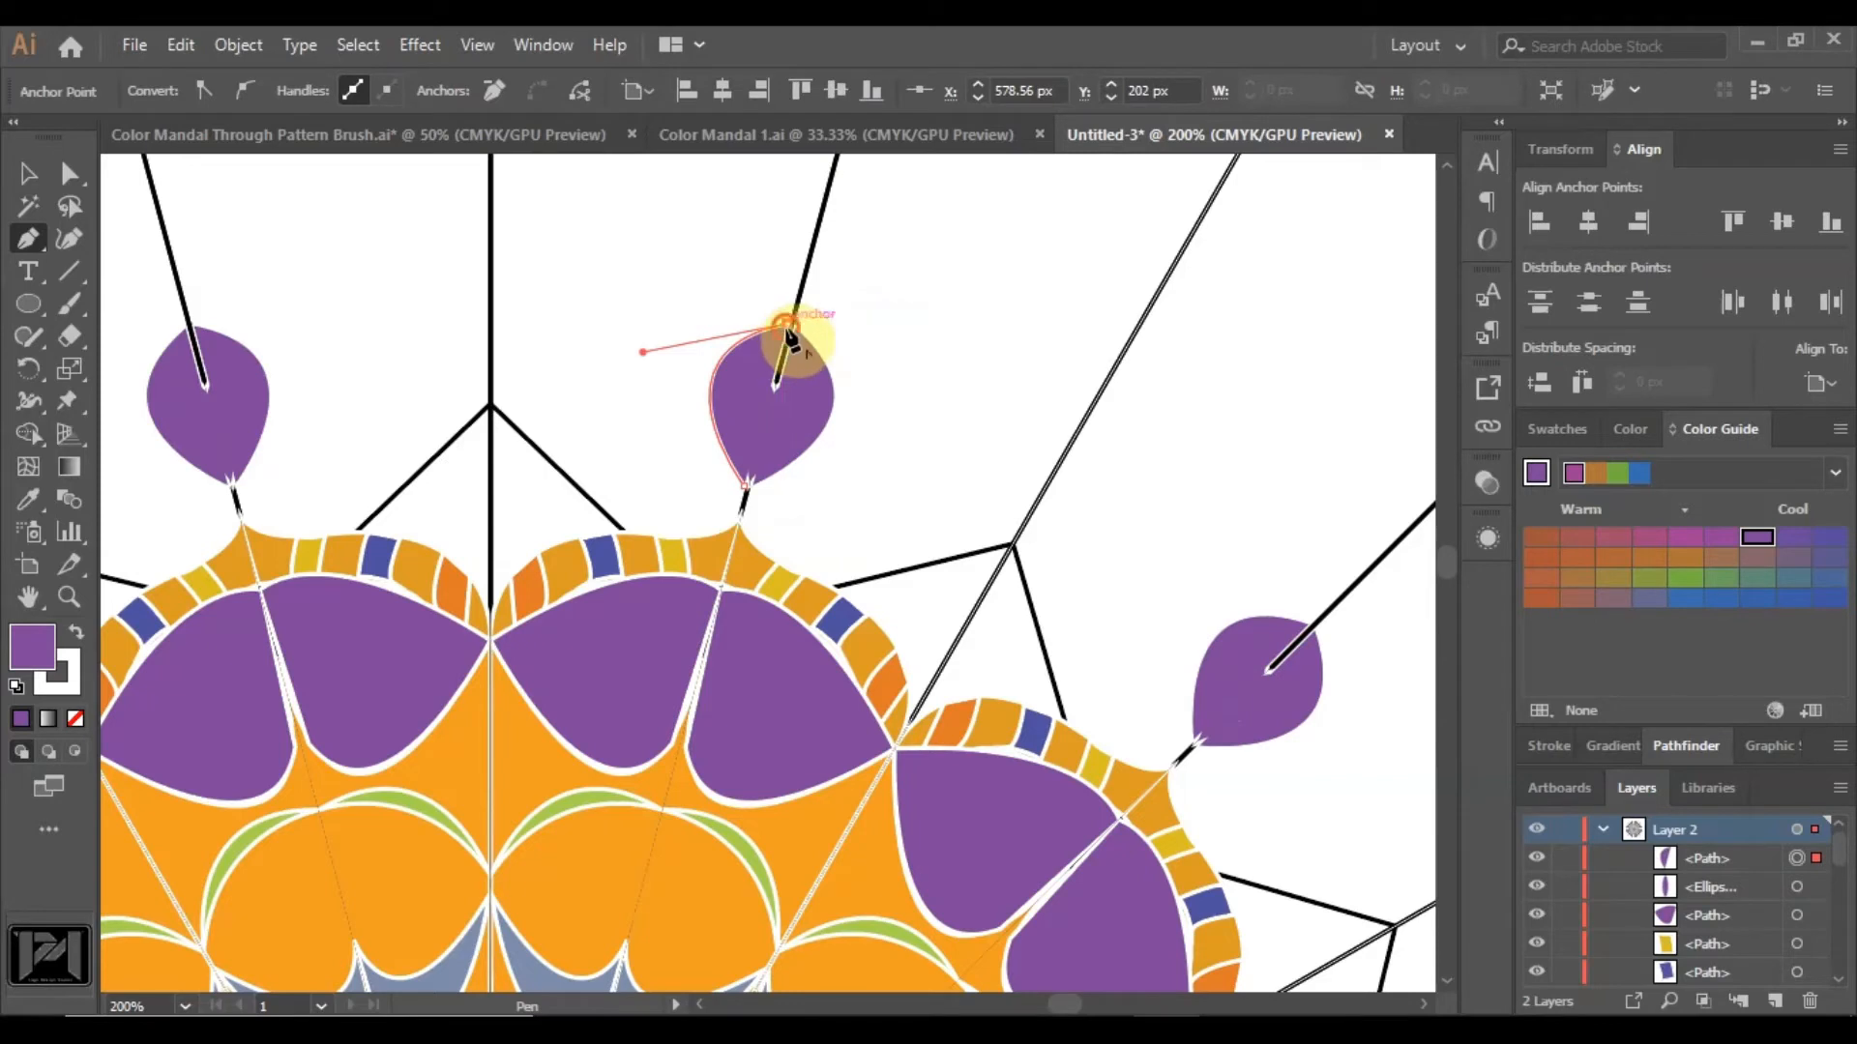
click(744, 485)
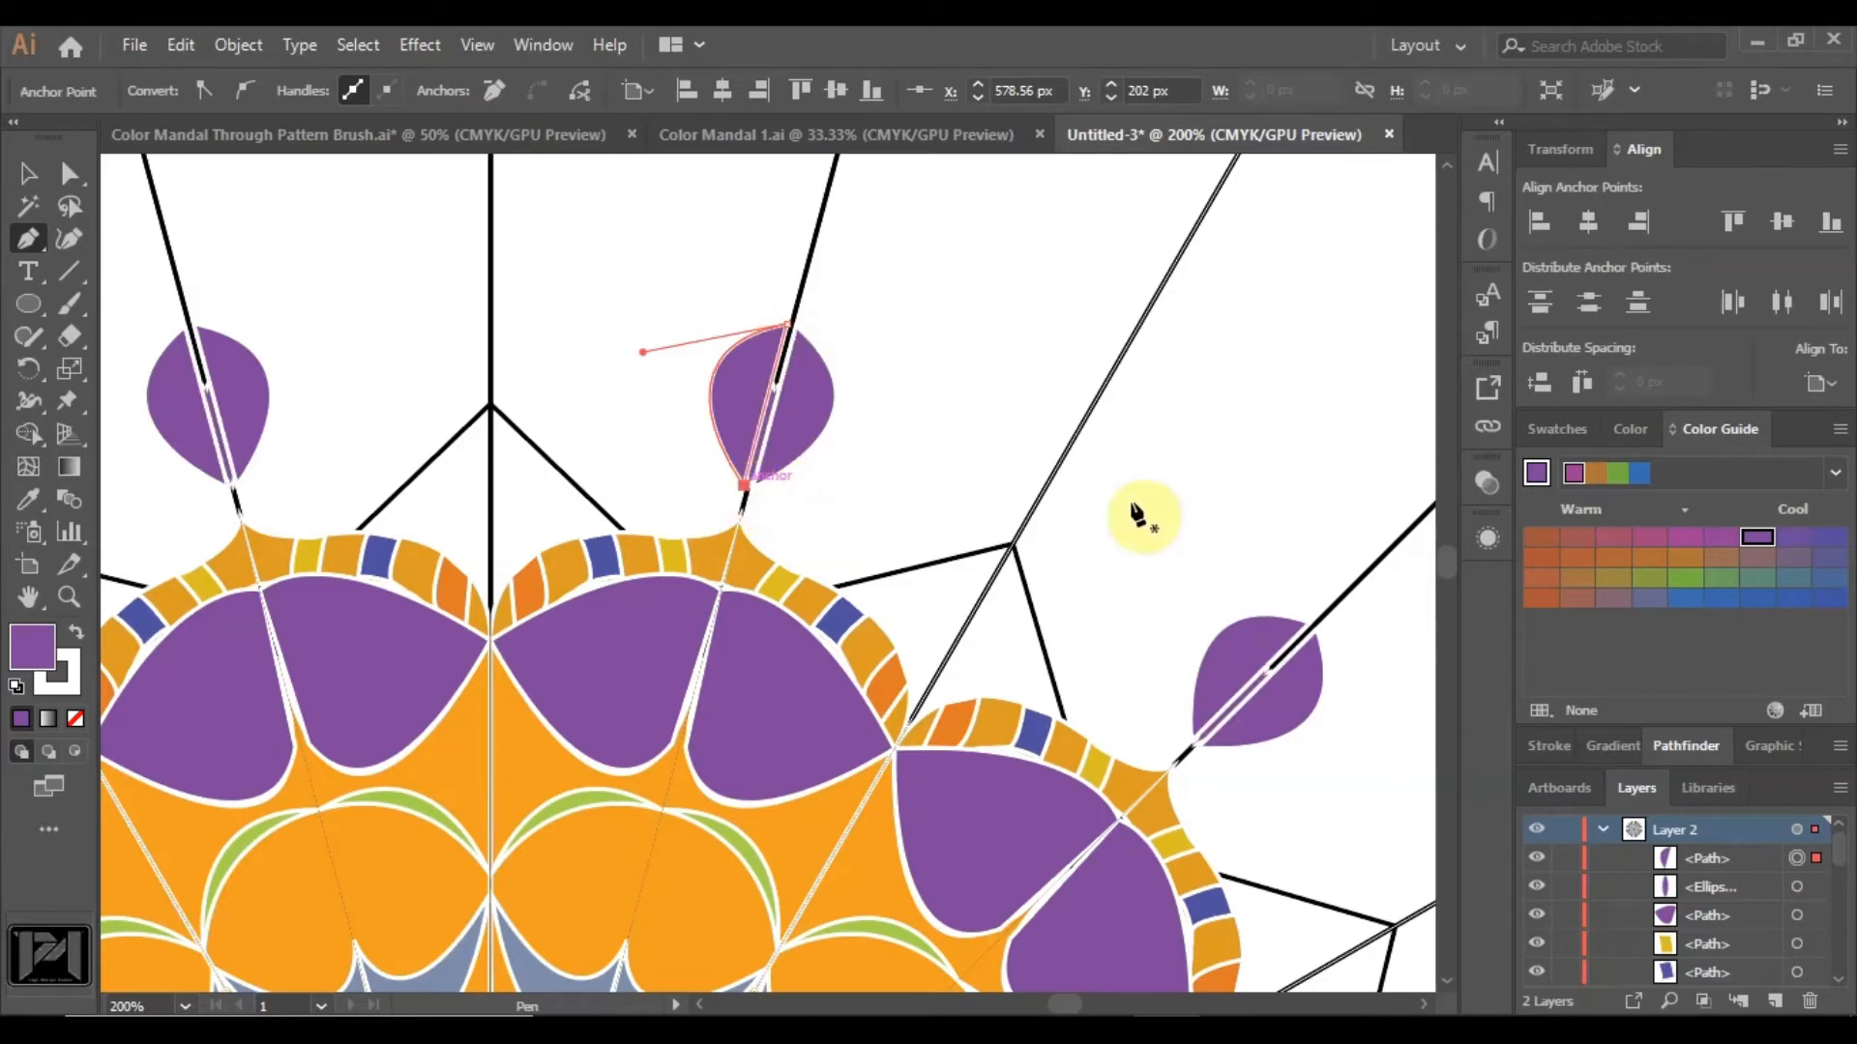
Recolor the half-teardrop's fill from the color spectrum to pink, then to a muted magenta from the color guide.
click(1638, 431)
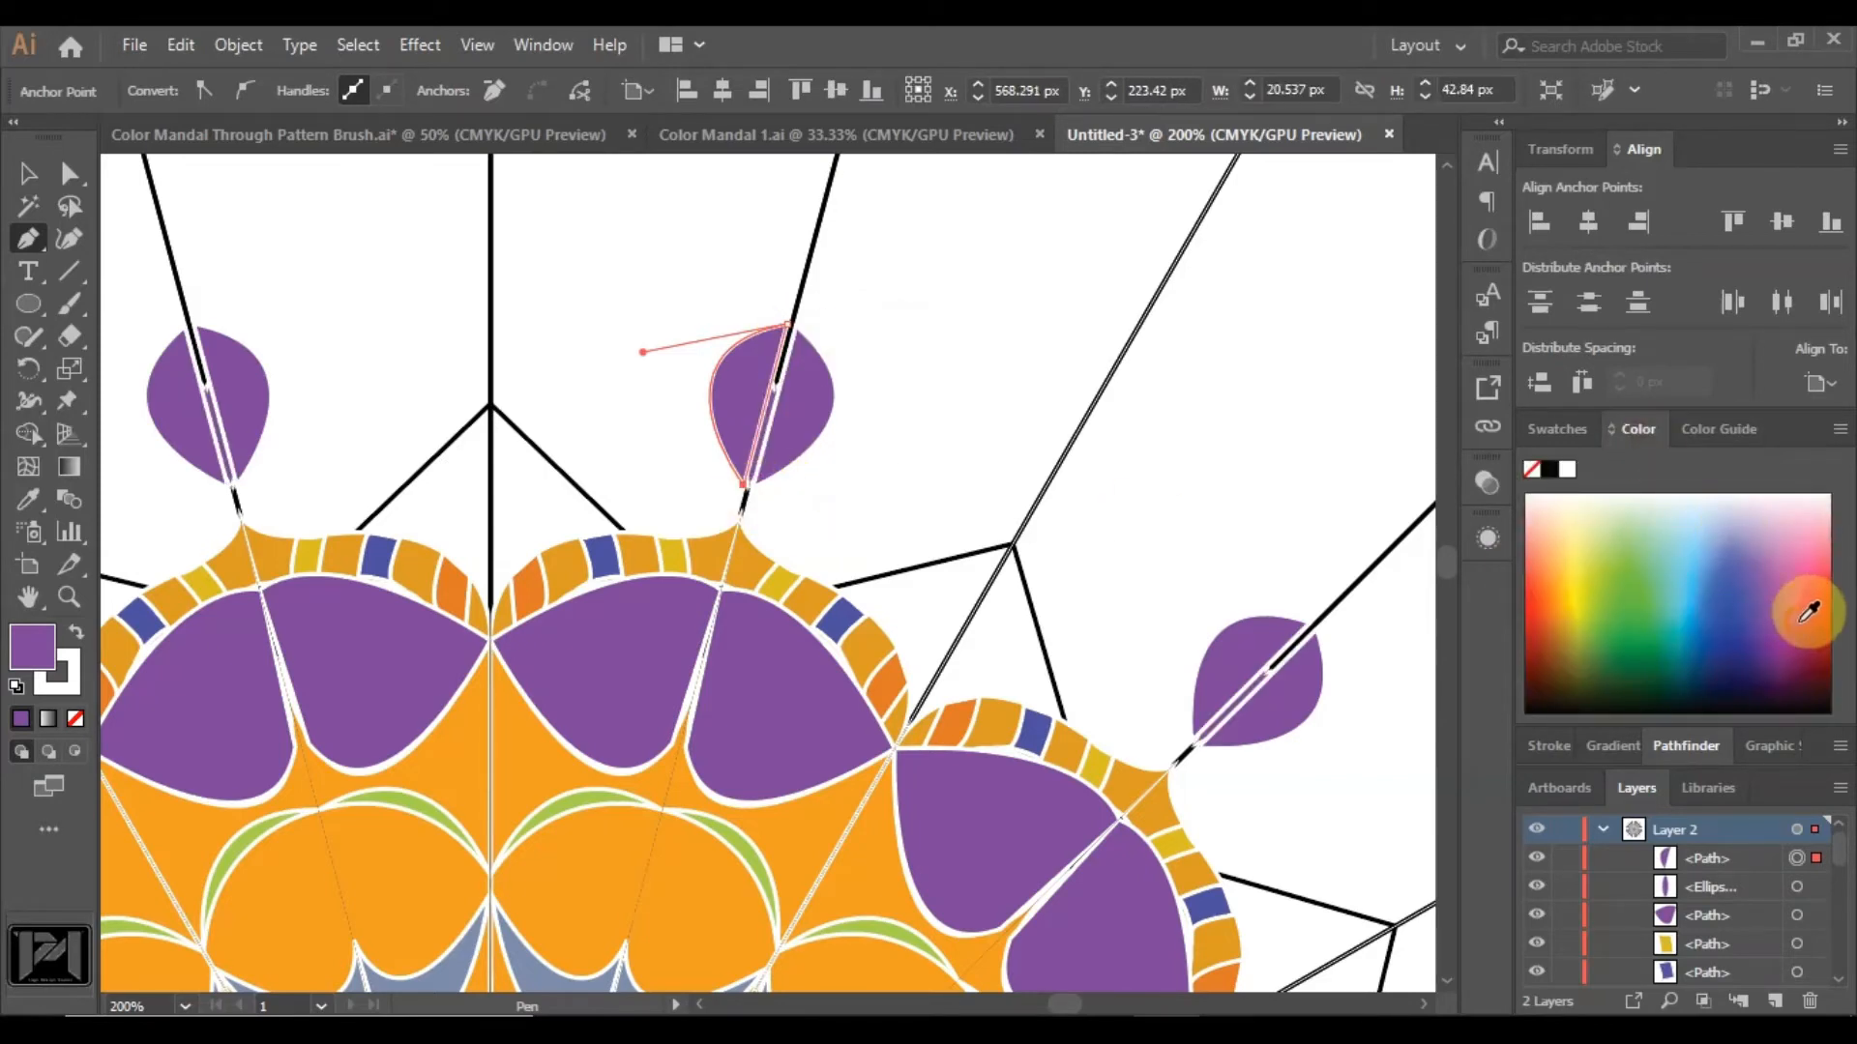
click(1801, 613)
click(1737, 431)
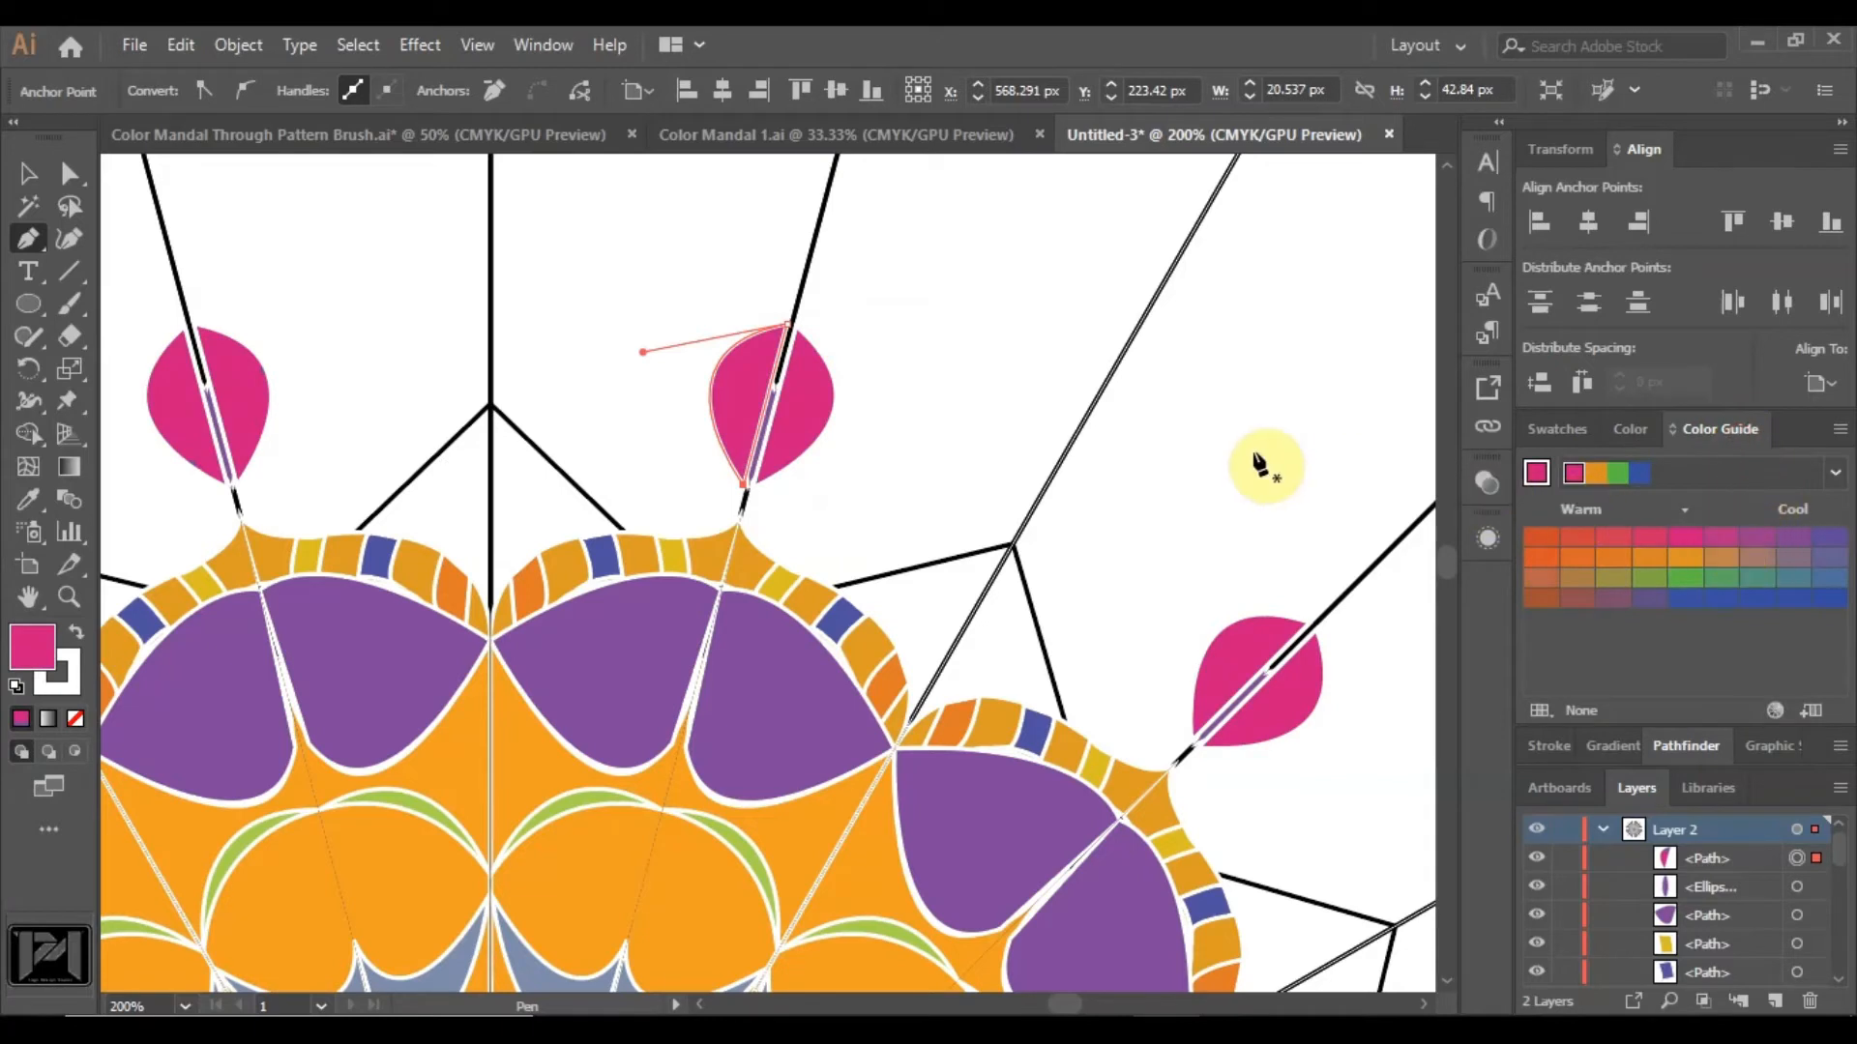
click(1721, 537)
Send the magenta teardrop backward behind the purple heart shape and deselect it.
click(35, 178)
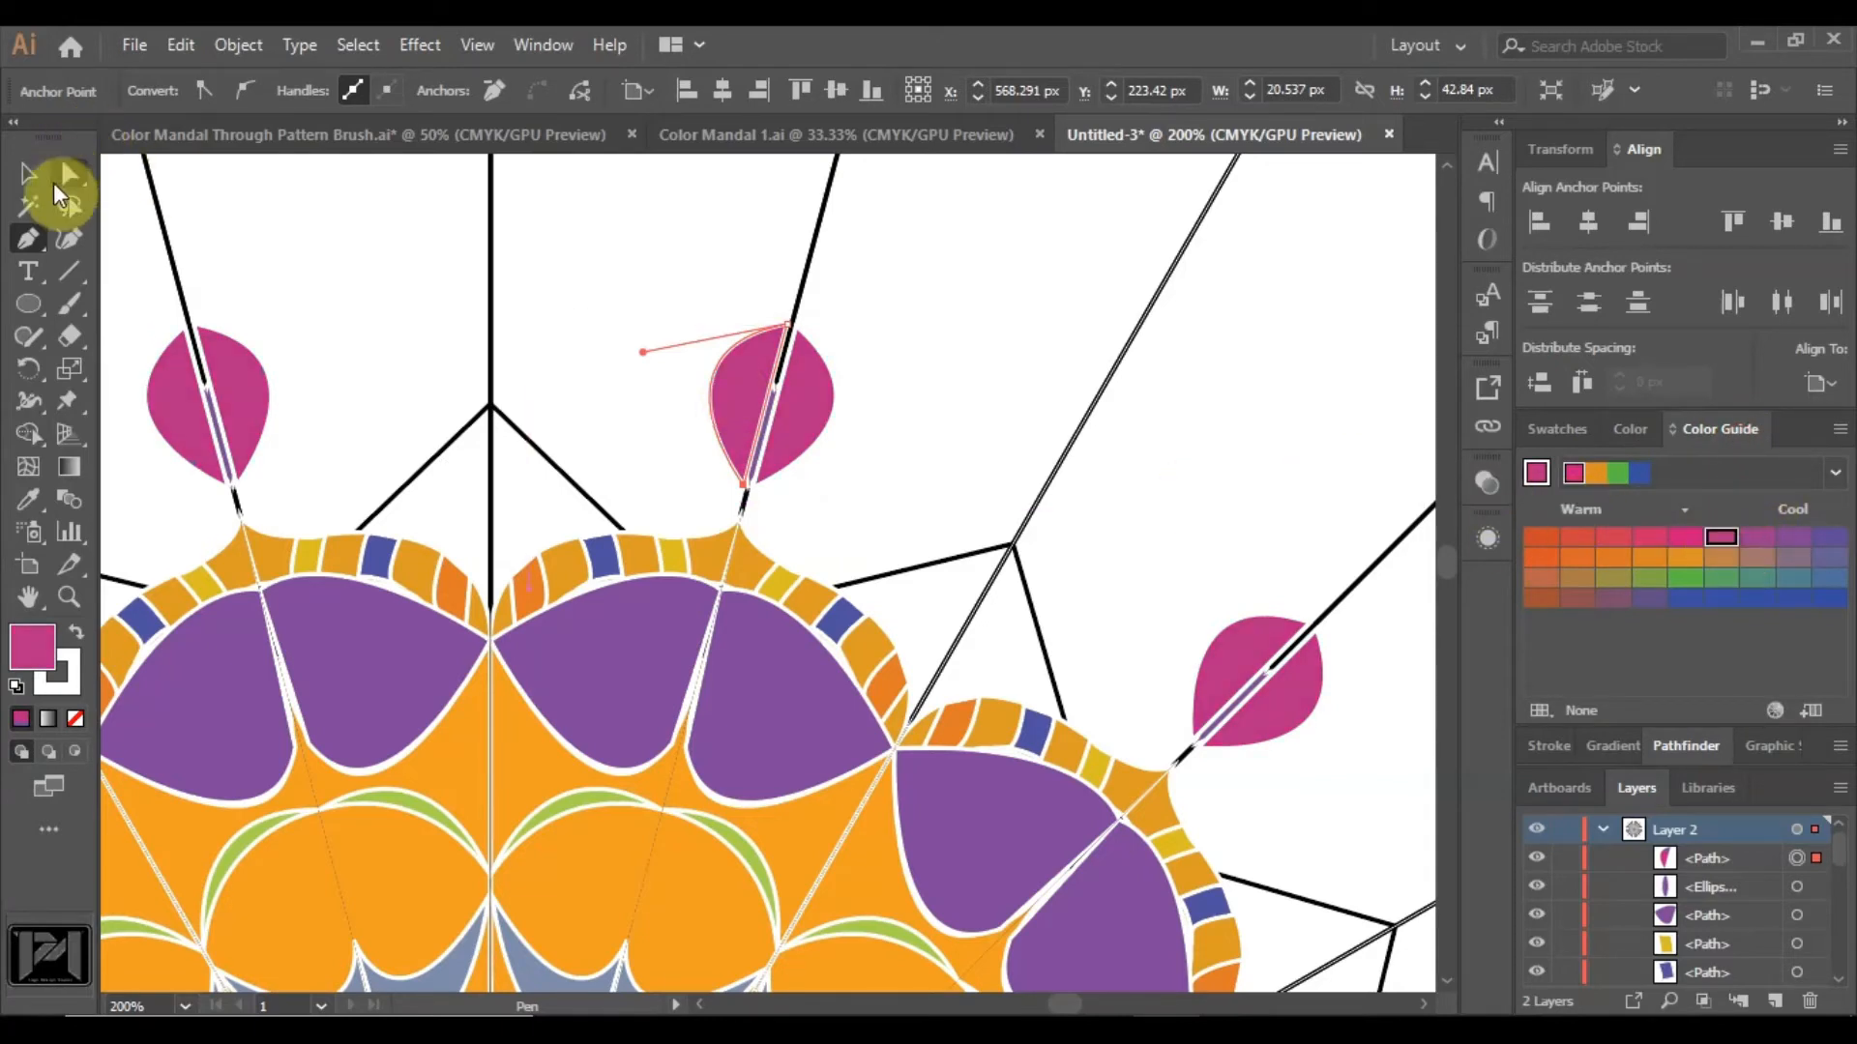
click(734, 368)
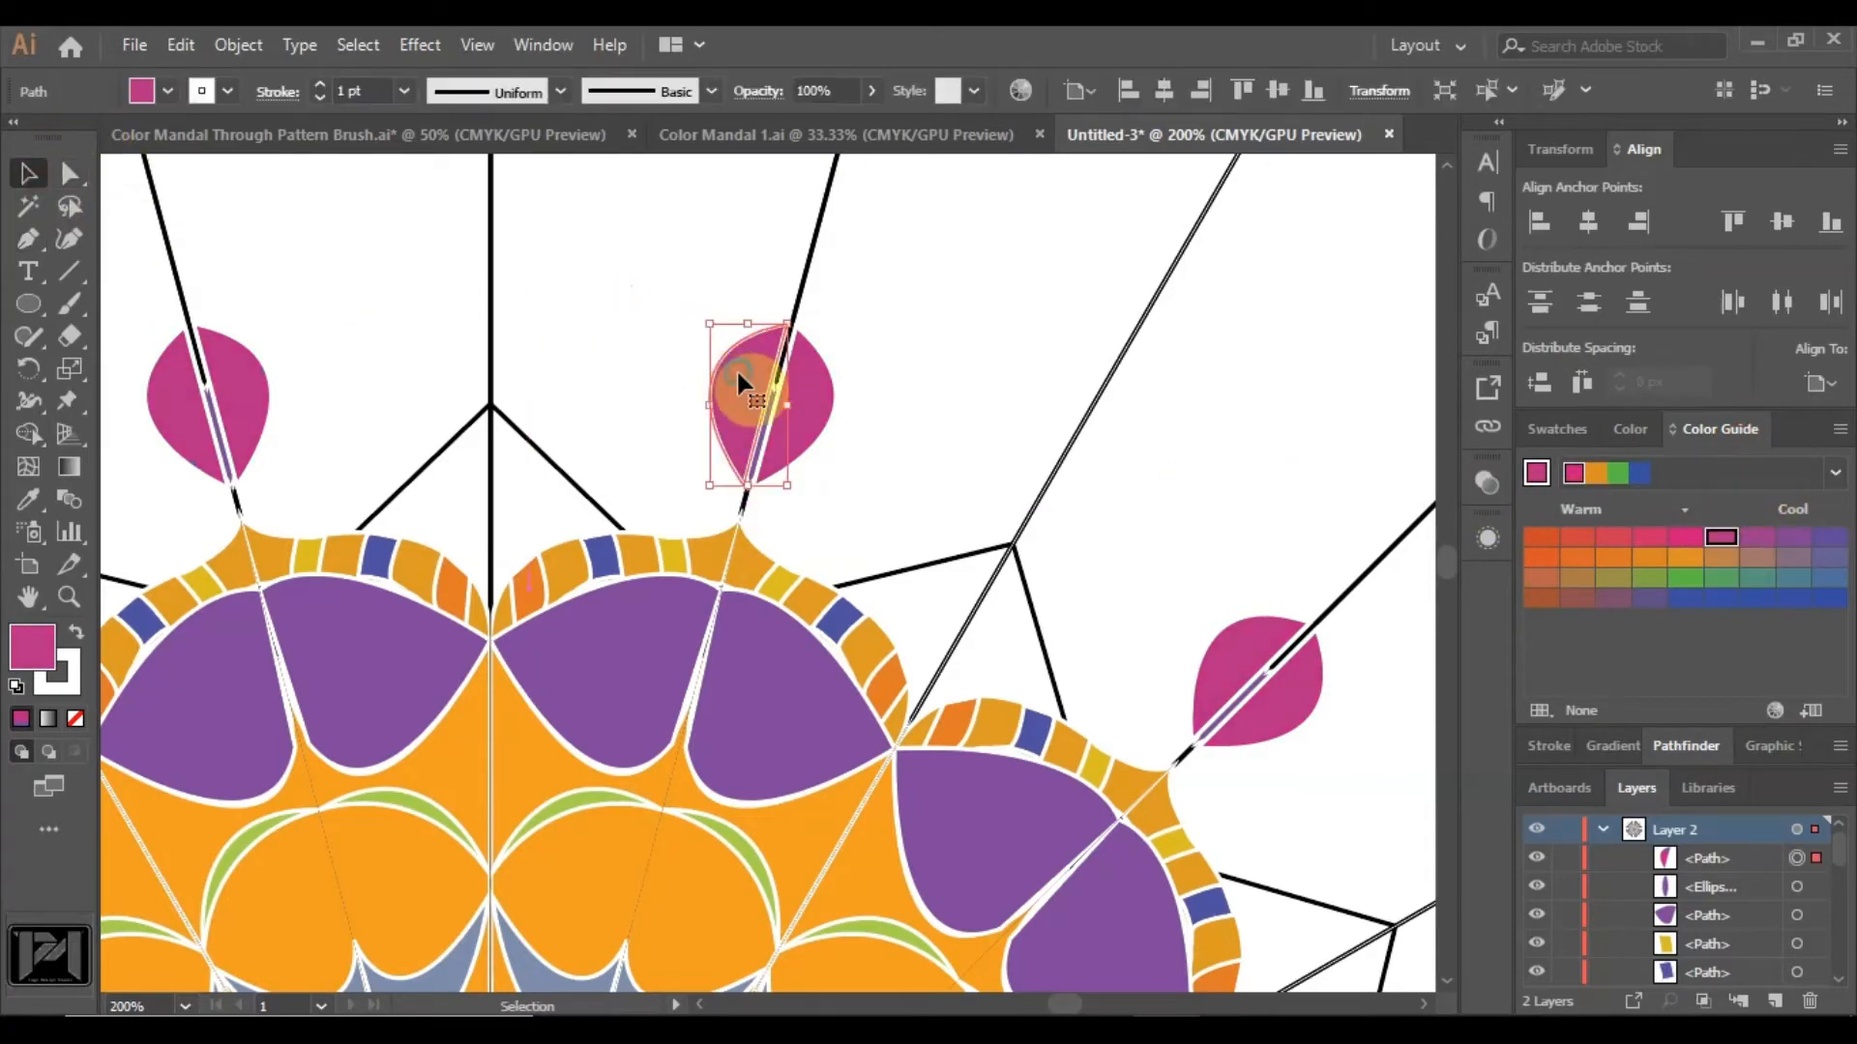
right_click(735, 368)
mouse_move(930, 794)
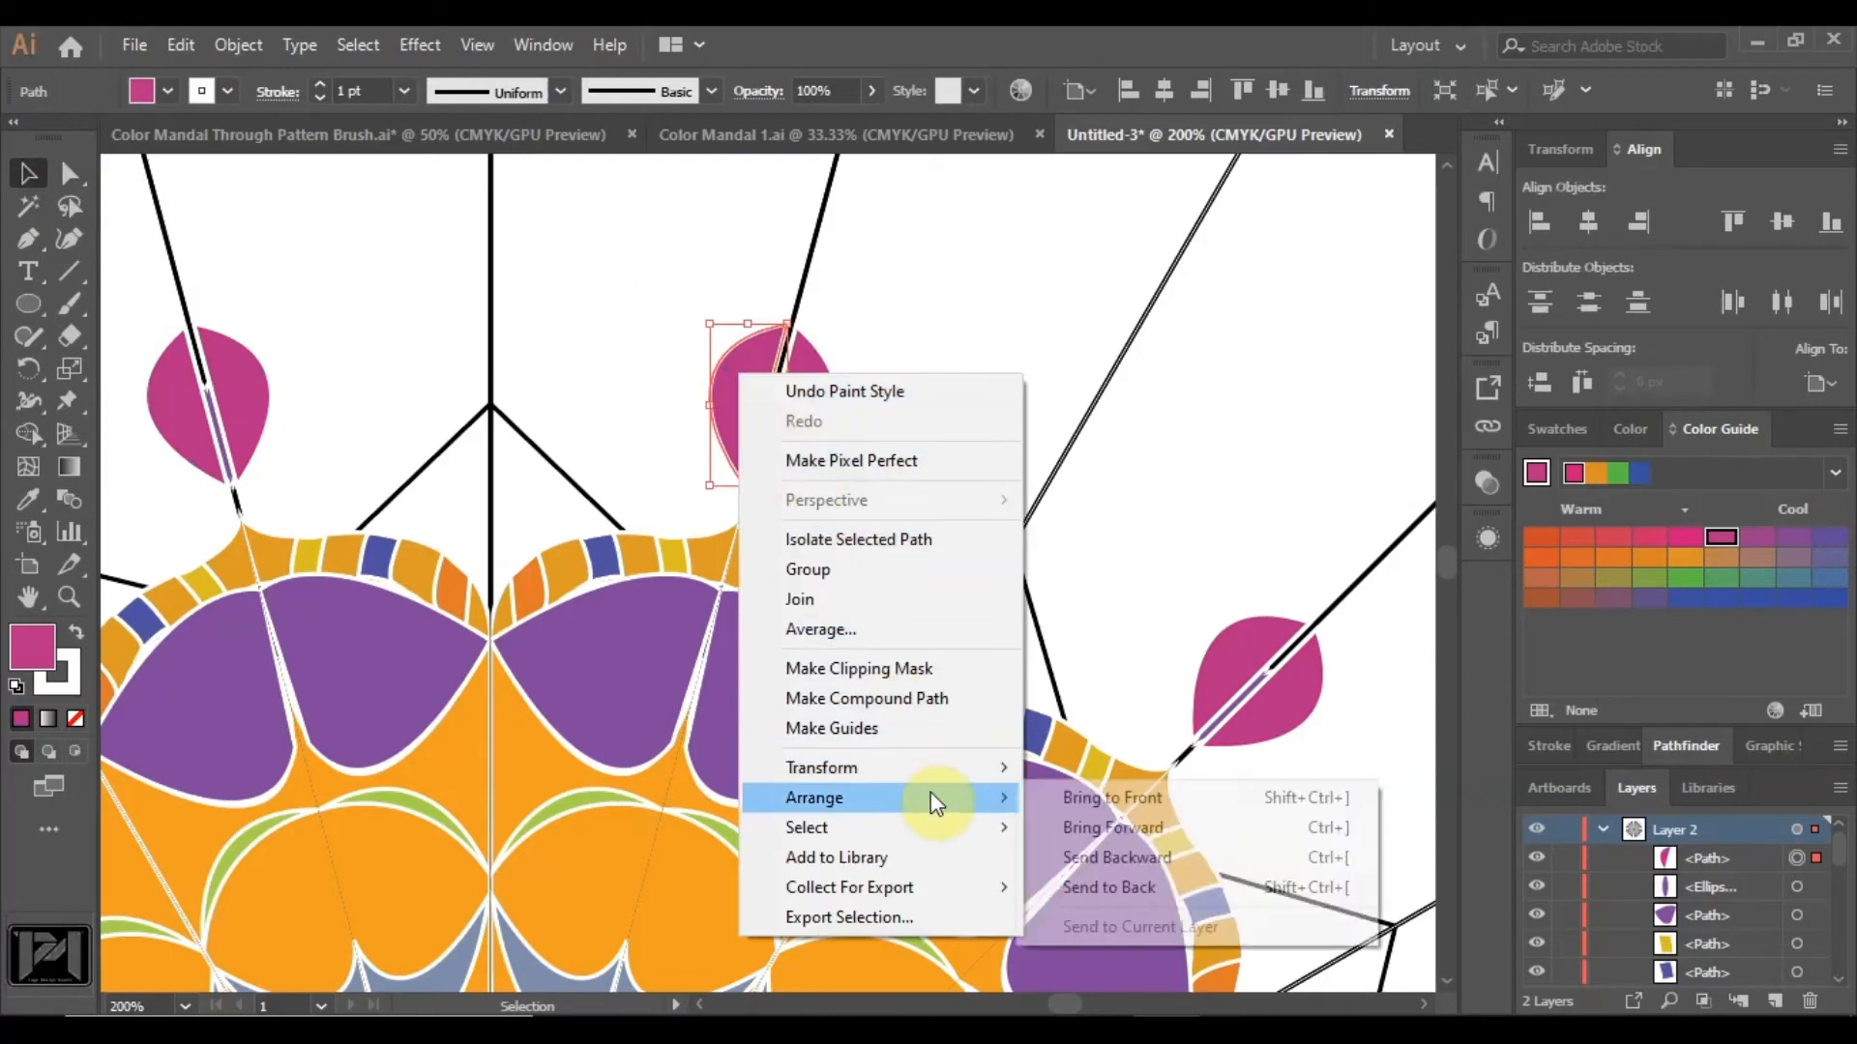
click(1125, 853)
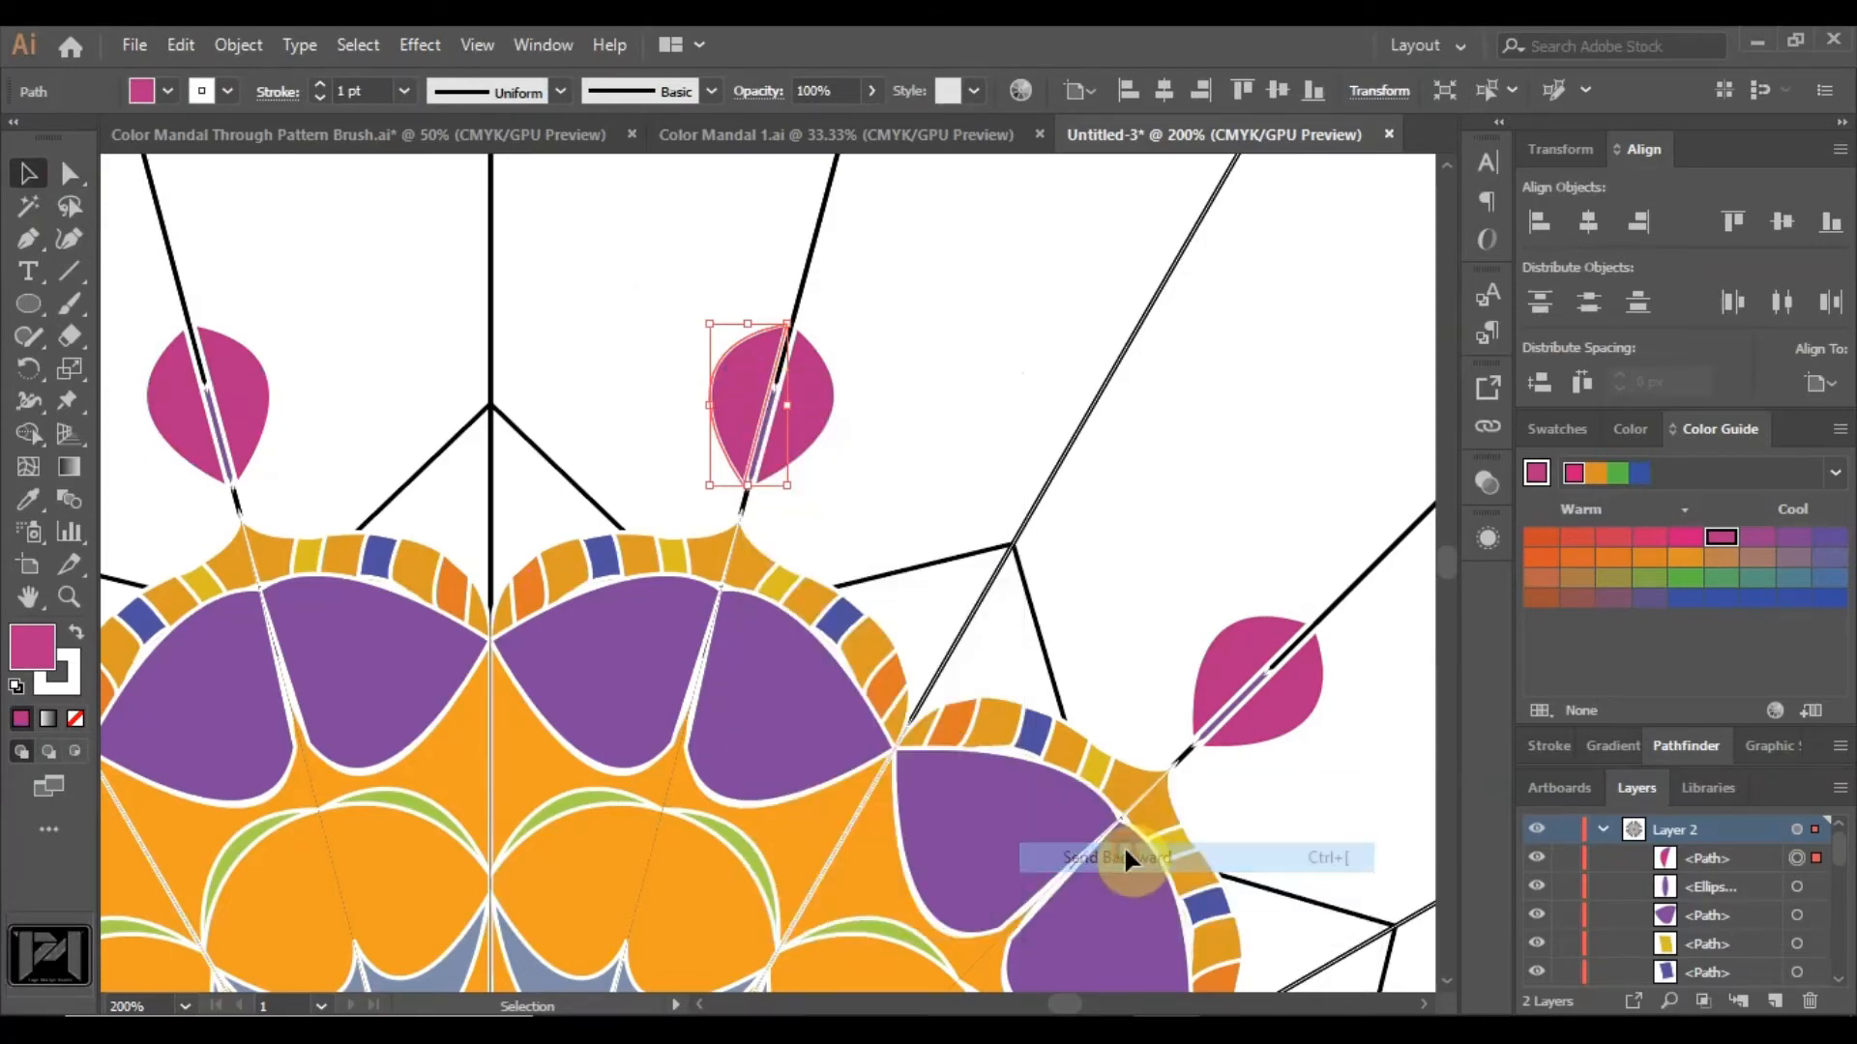
click(894, 389)
scroll(891, 387, down, 5)
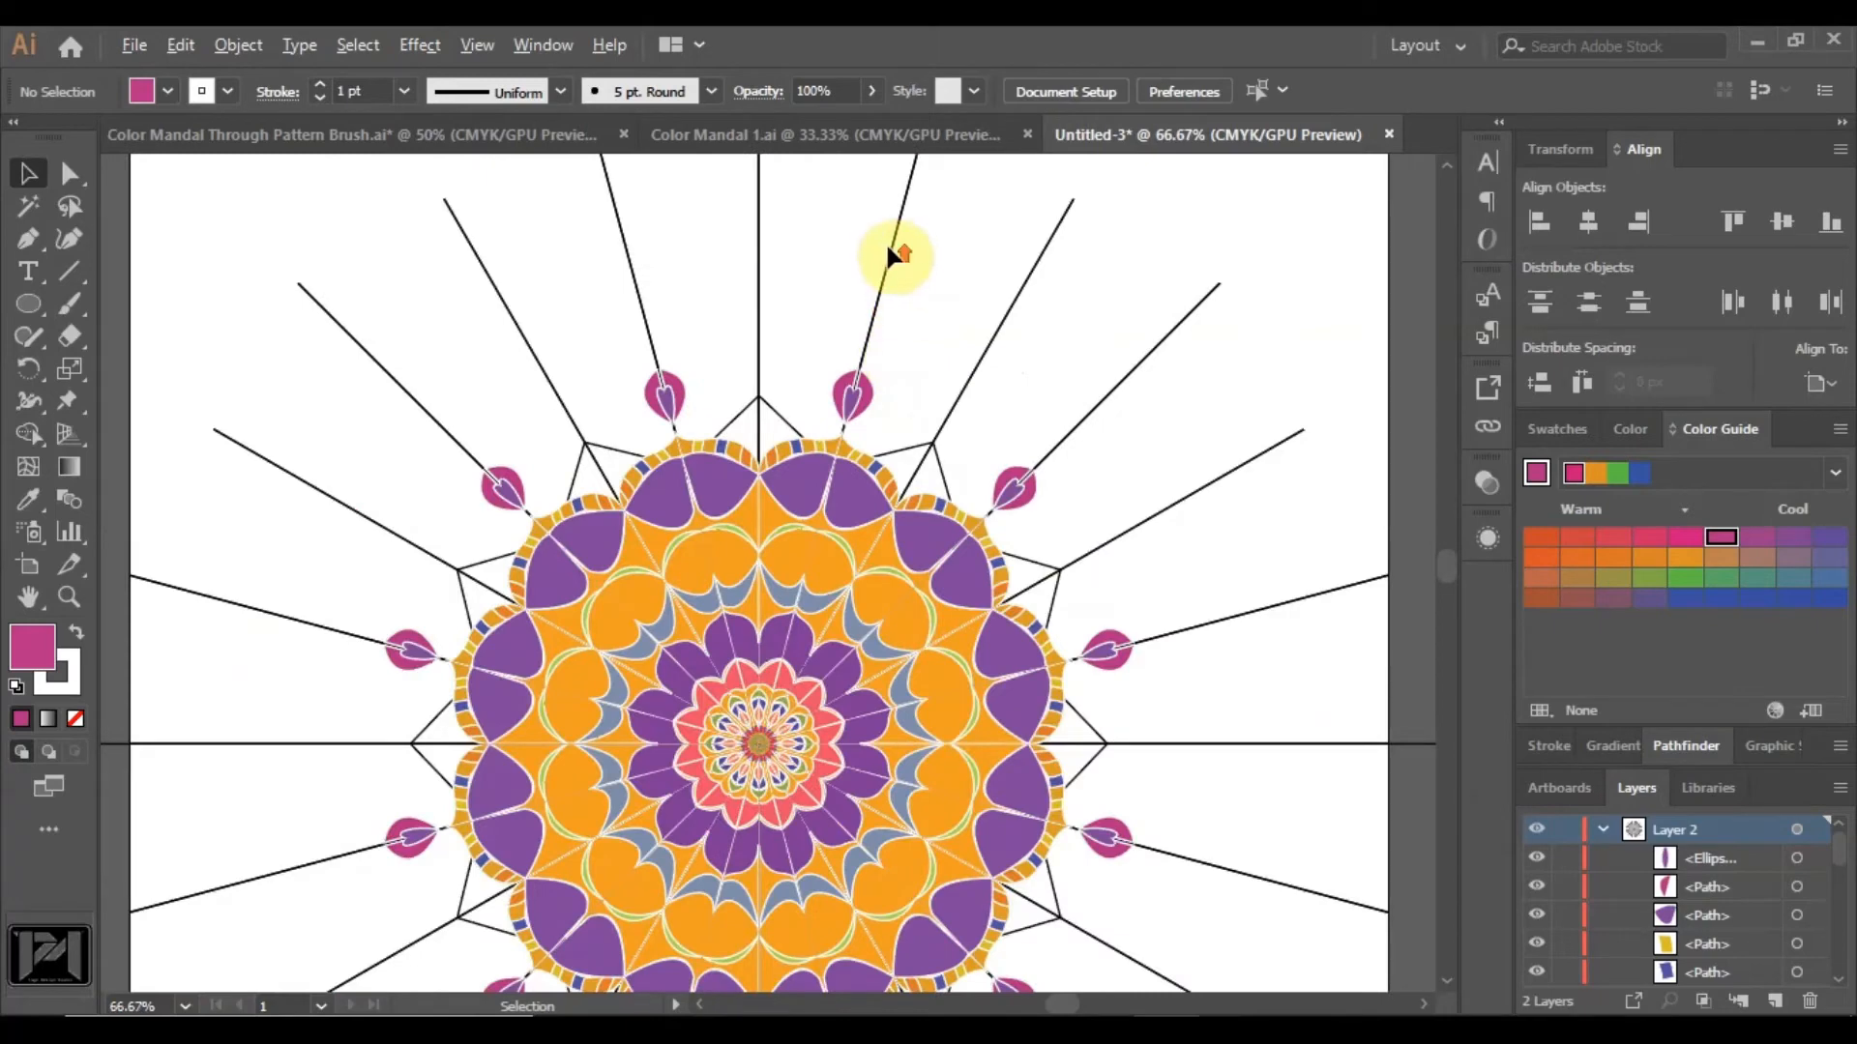
scroll(885, 241, up, 3)
click(615, 631)
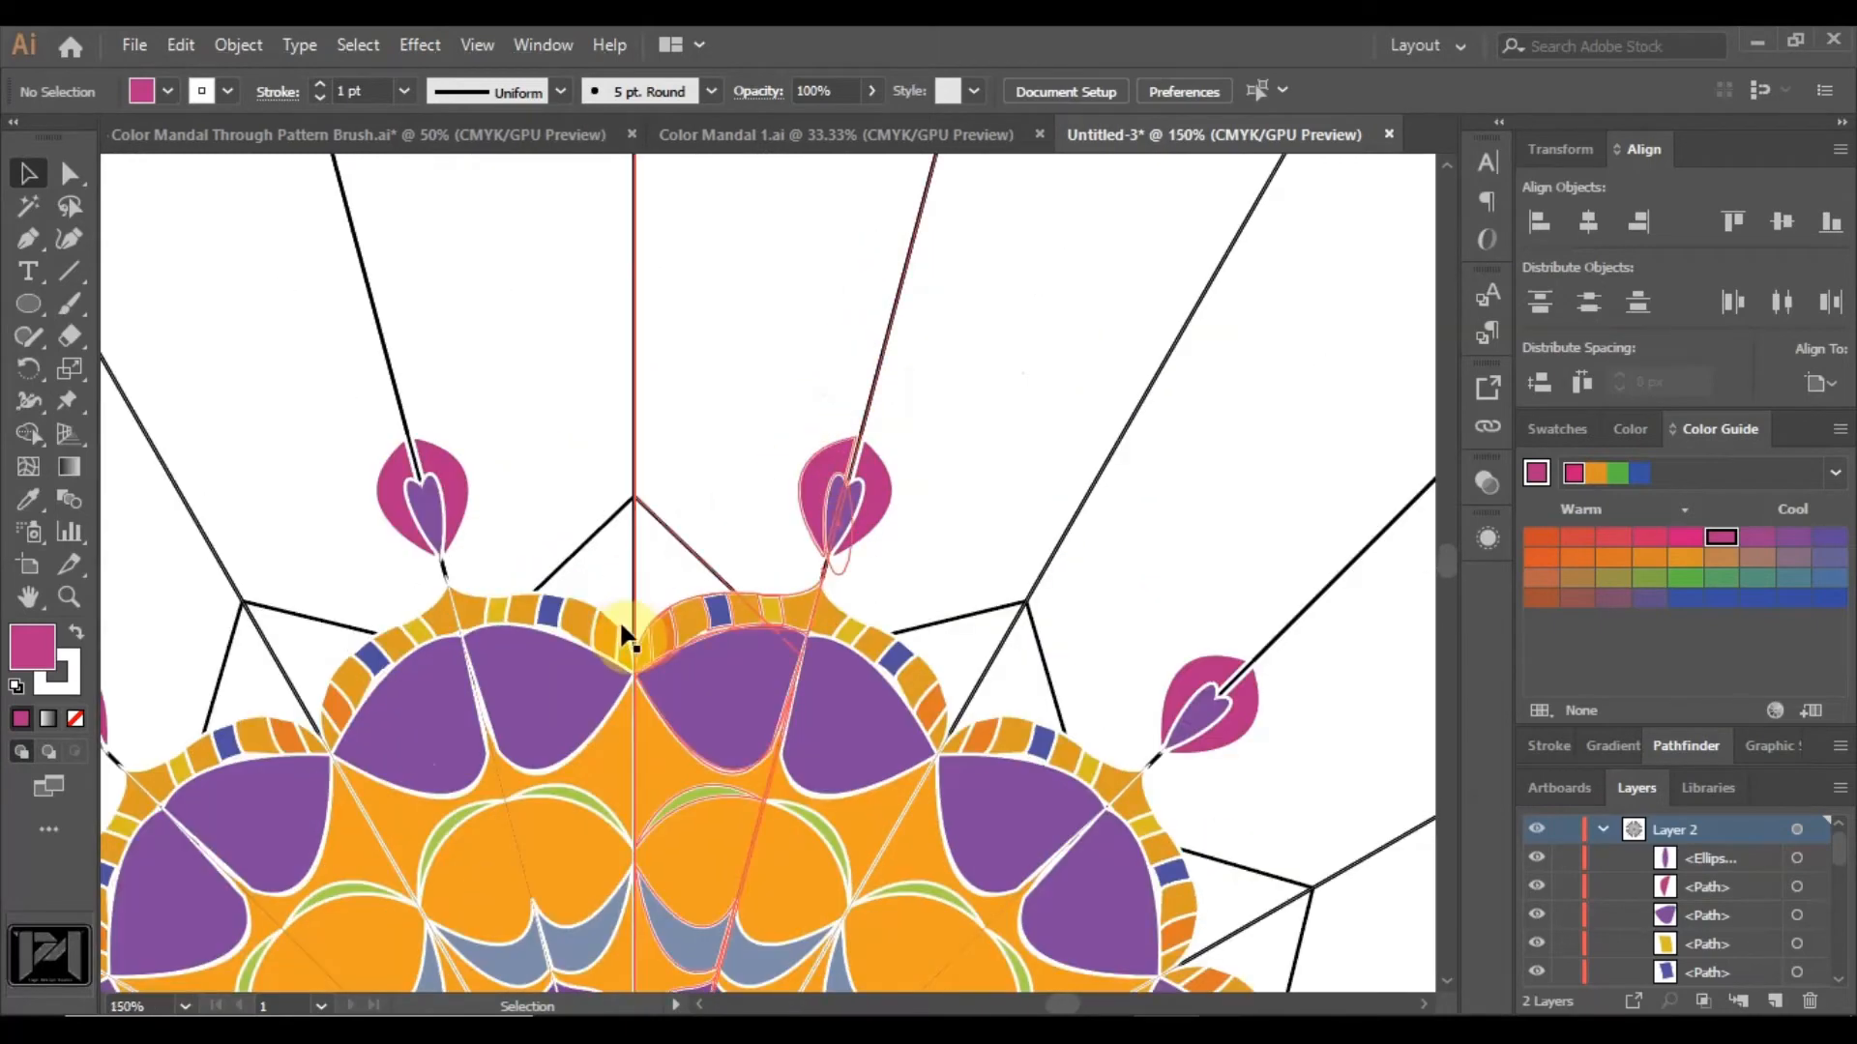
click(783, 491)
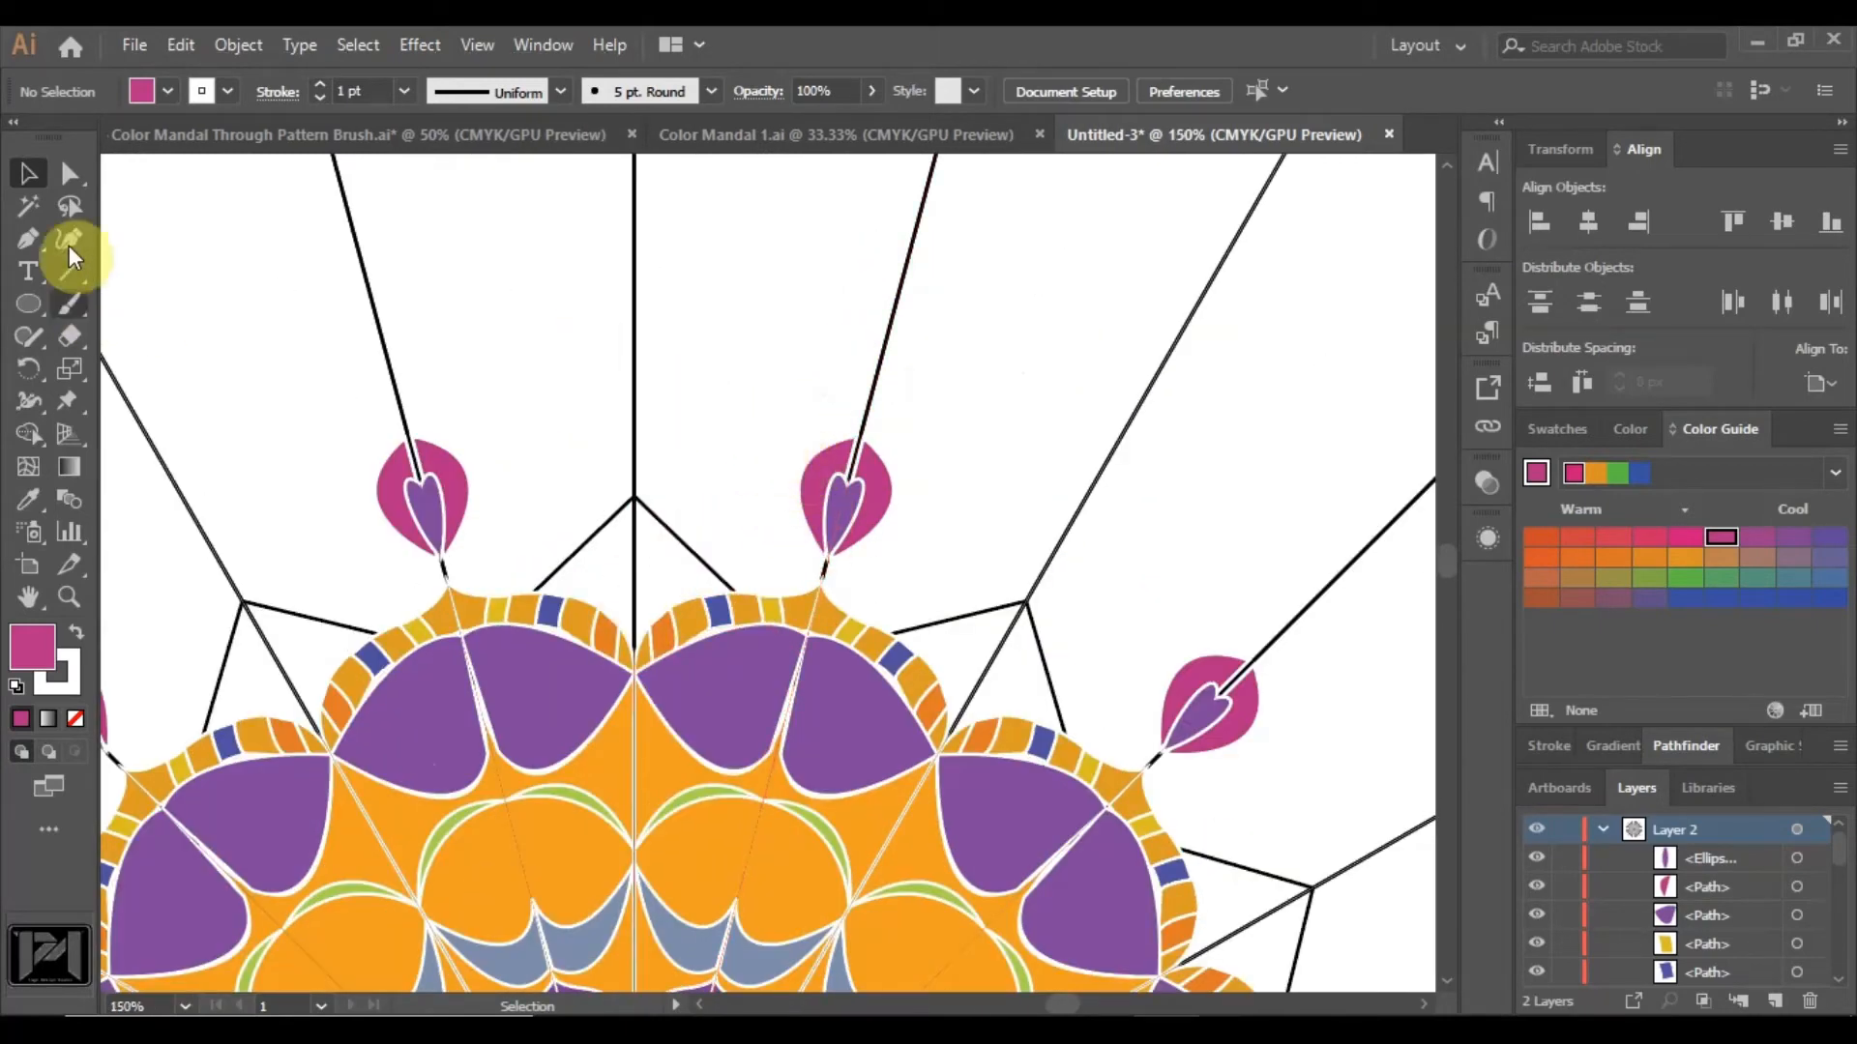
Draw a closed half-leaf petal with the Pen tool on the vertical spoke above the guide apex, about 13 by 61 px.
click(32, 240)
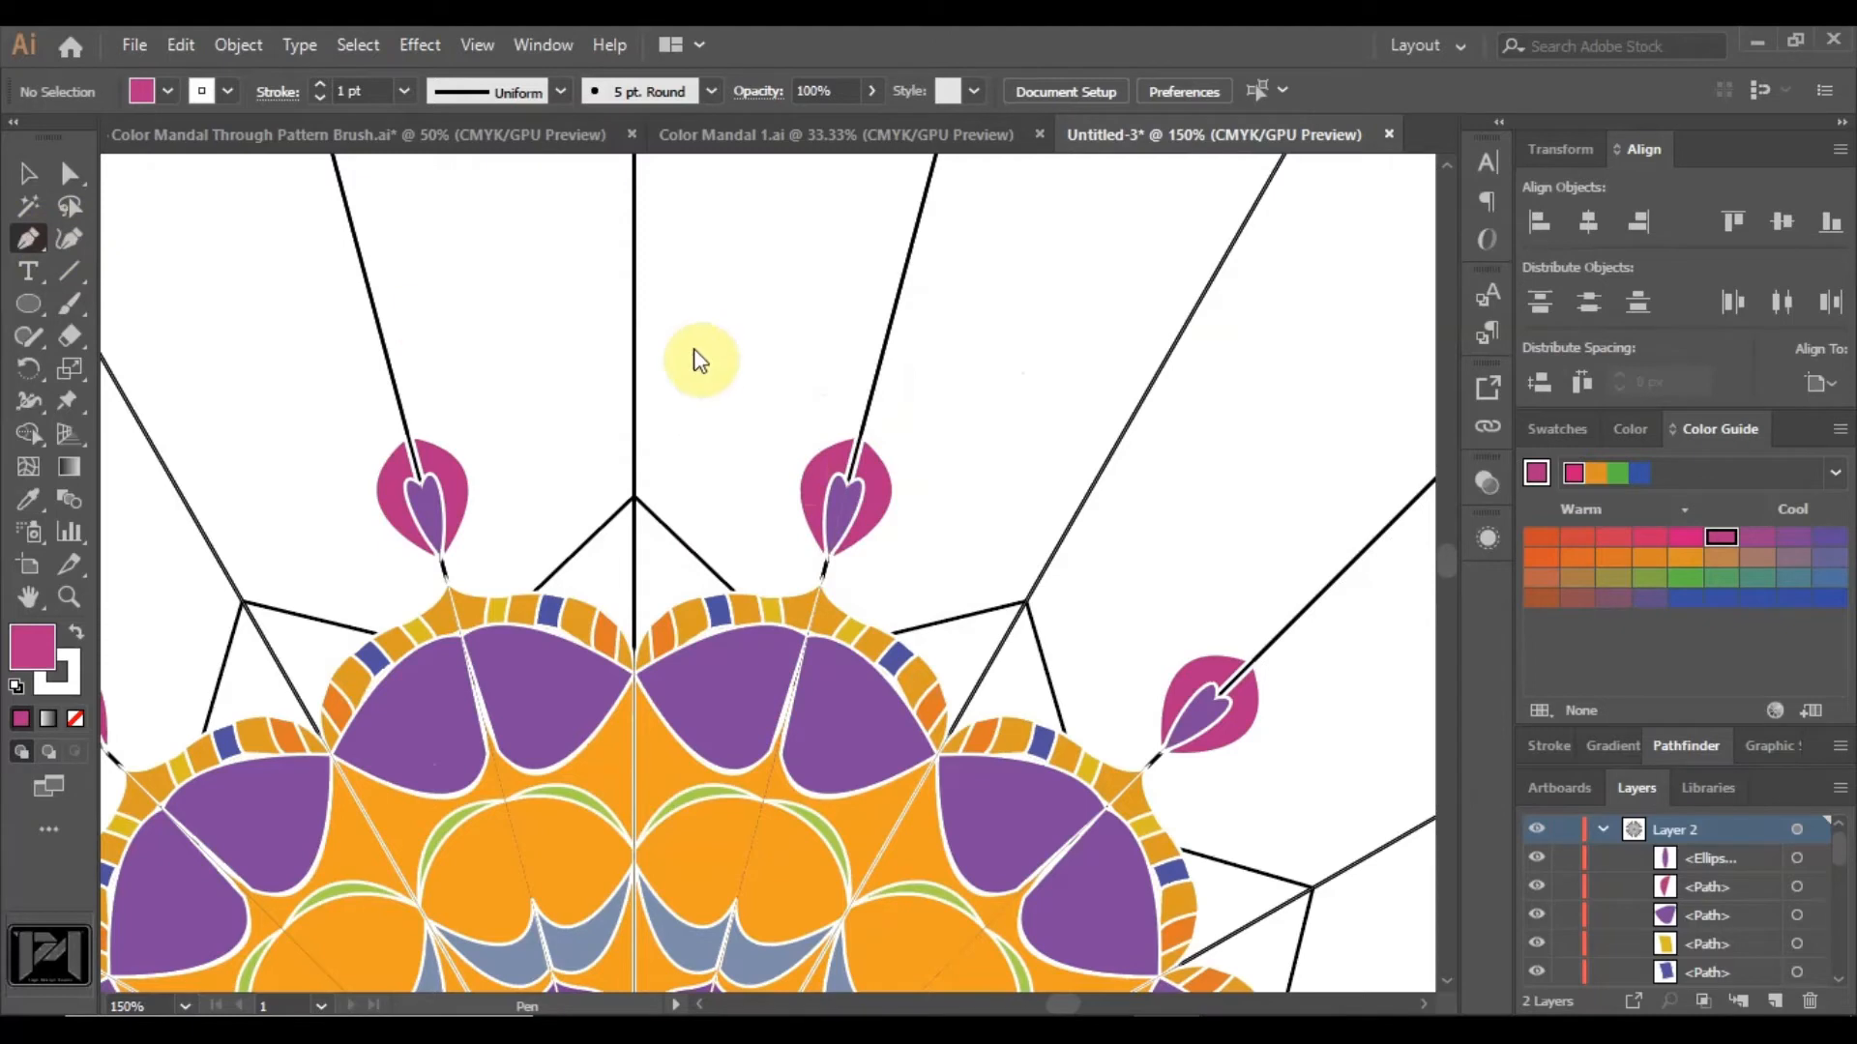
click(633, 322)
drag(631, 496, 607, 524)
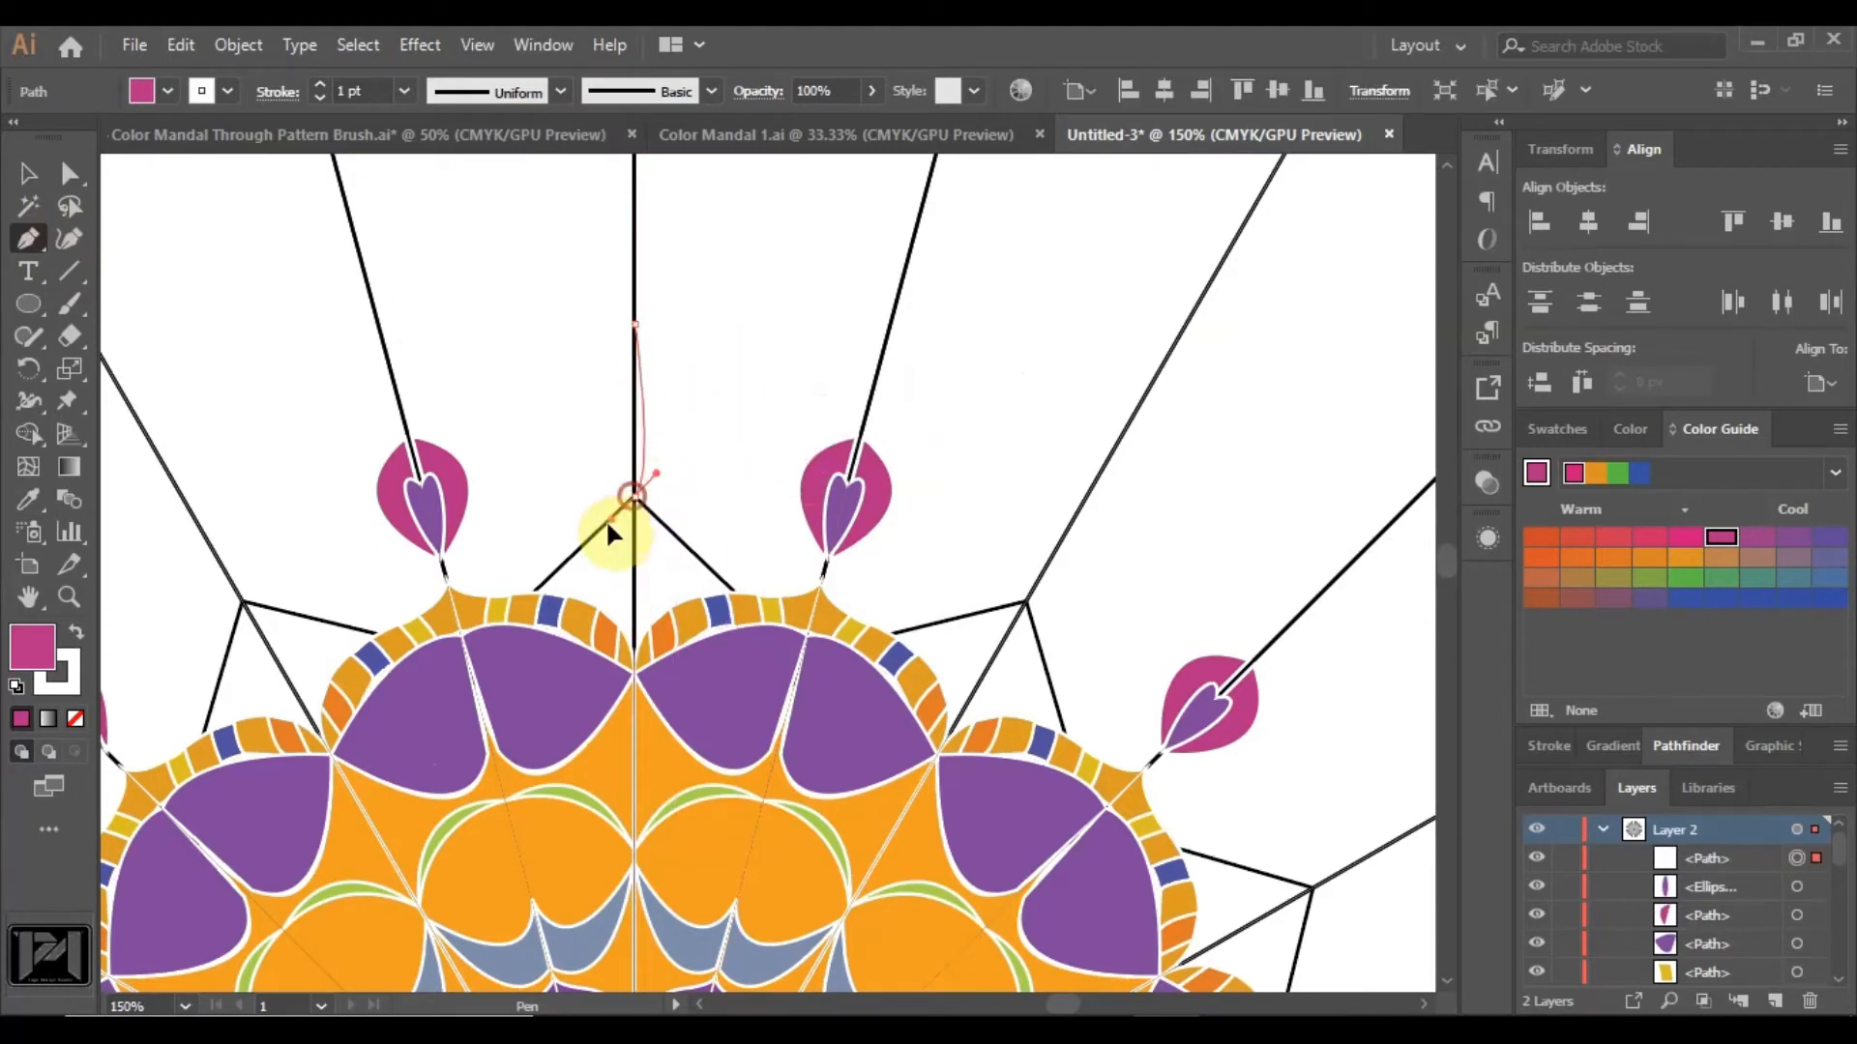
drag(553, 585, 561, 591)
click(633, 496)
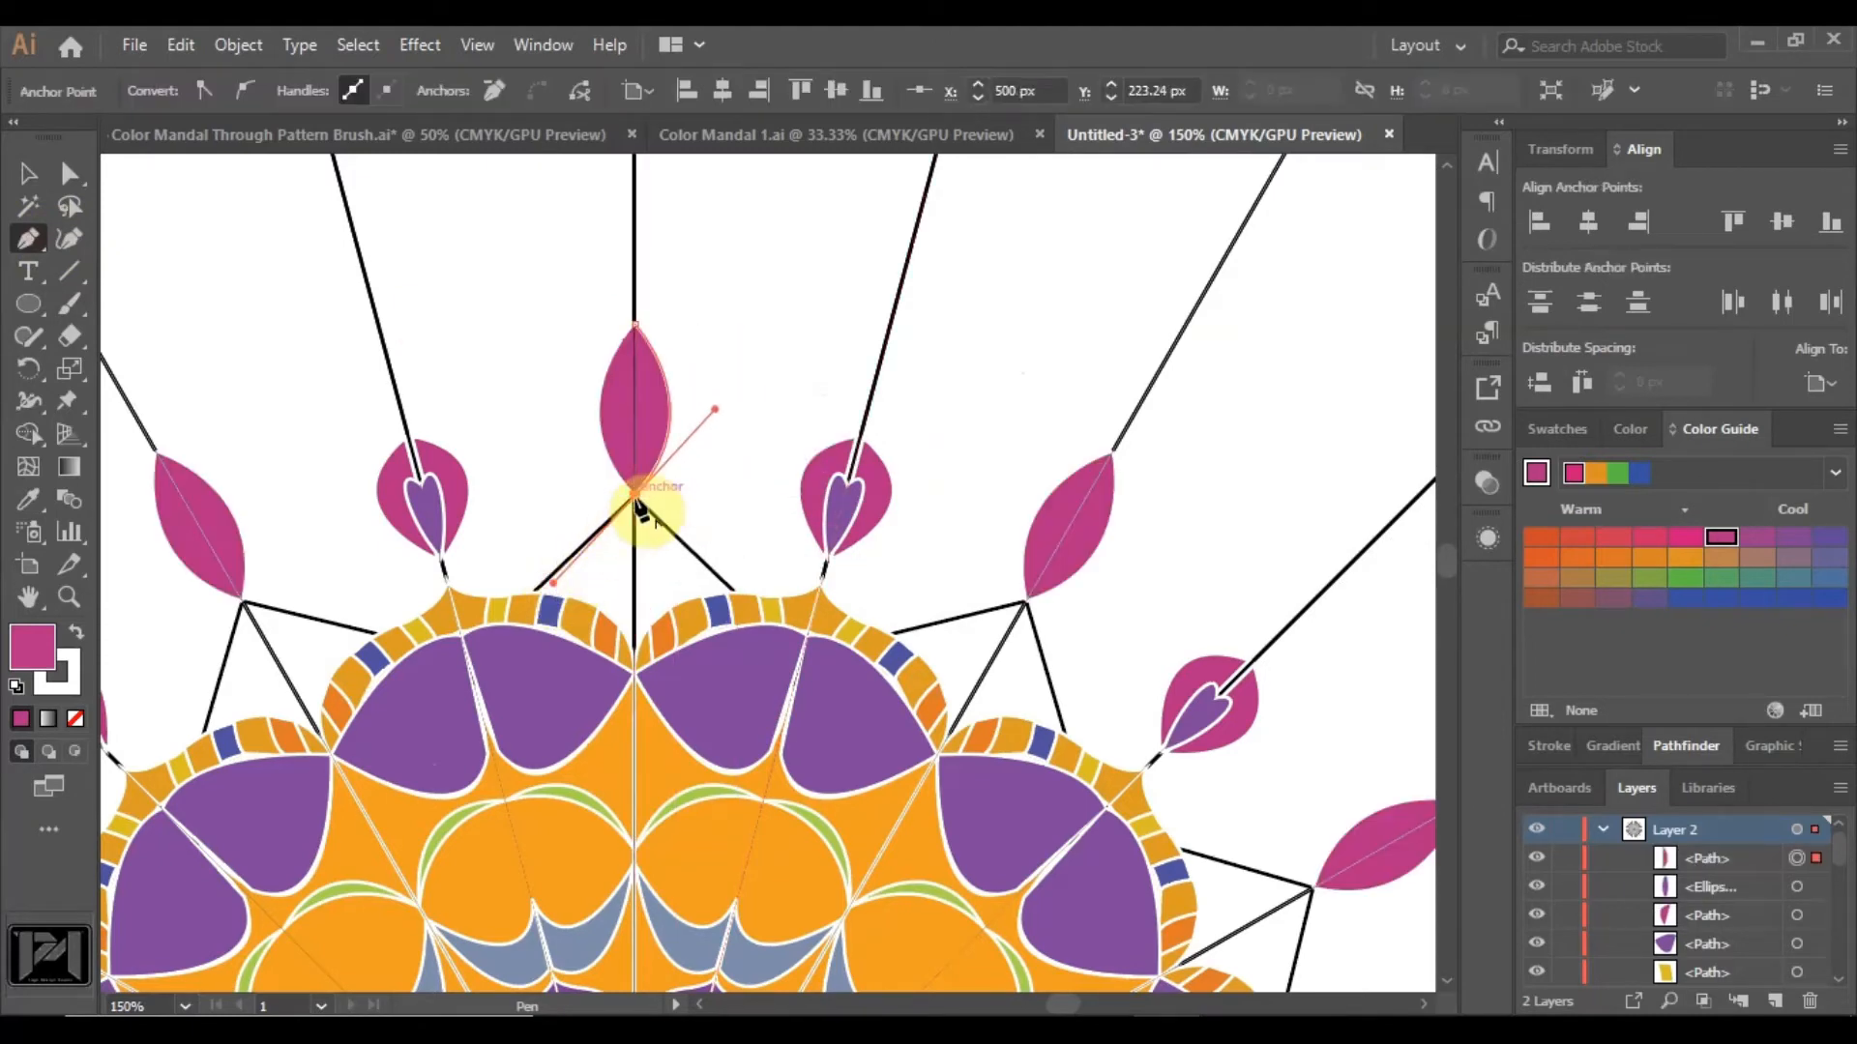
click(634, 323)
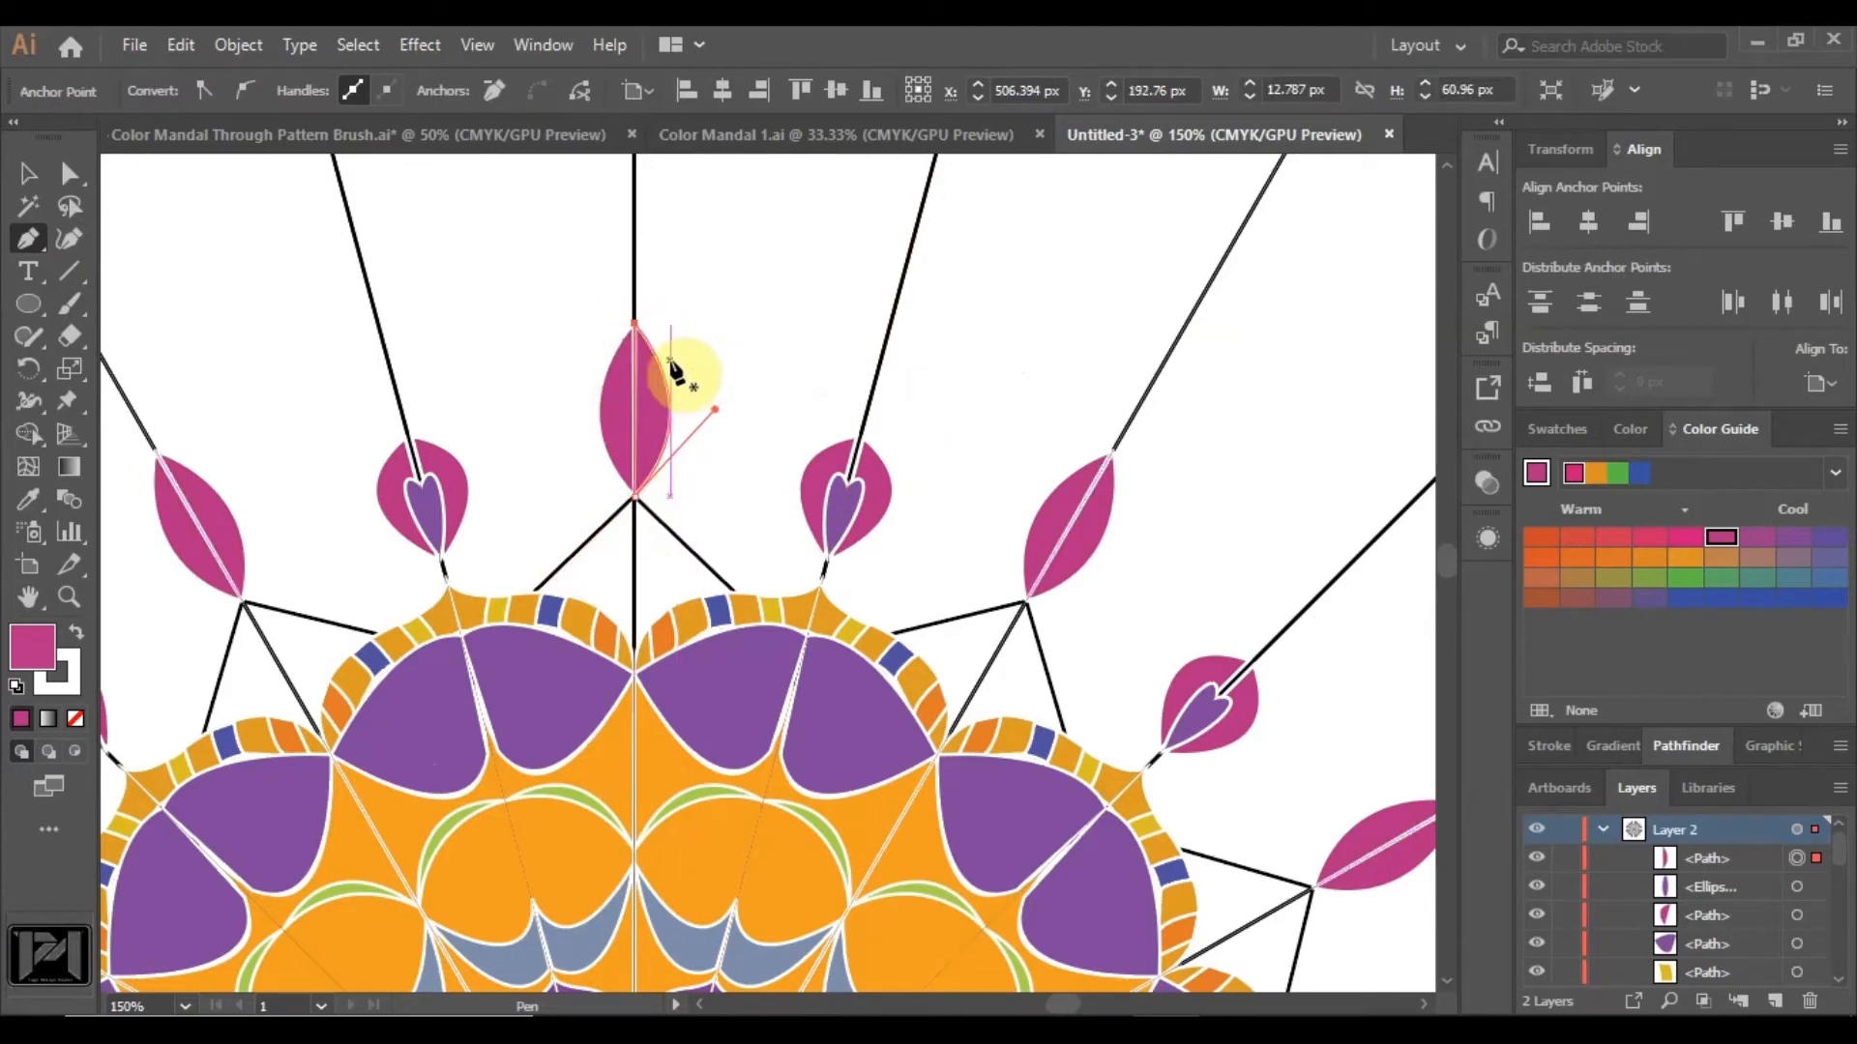
click(661, 362)
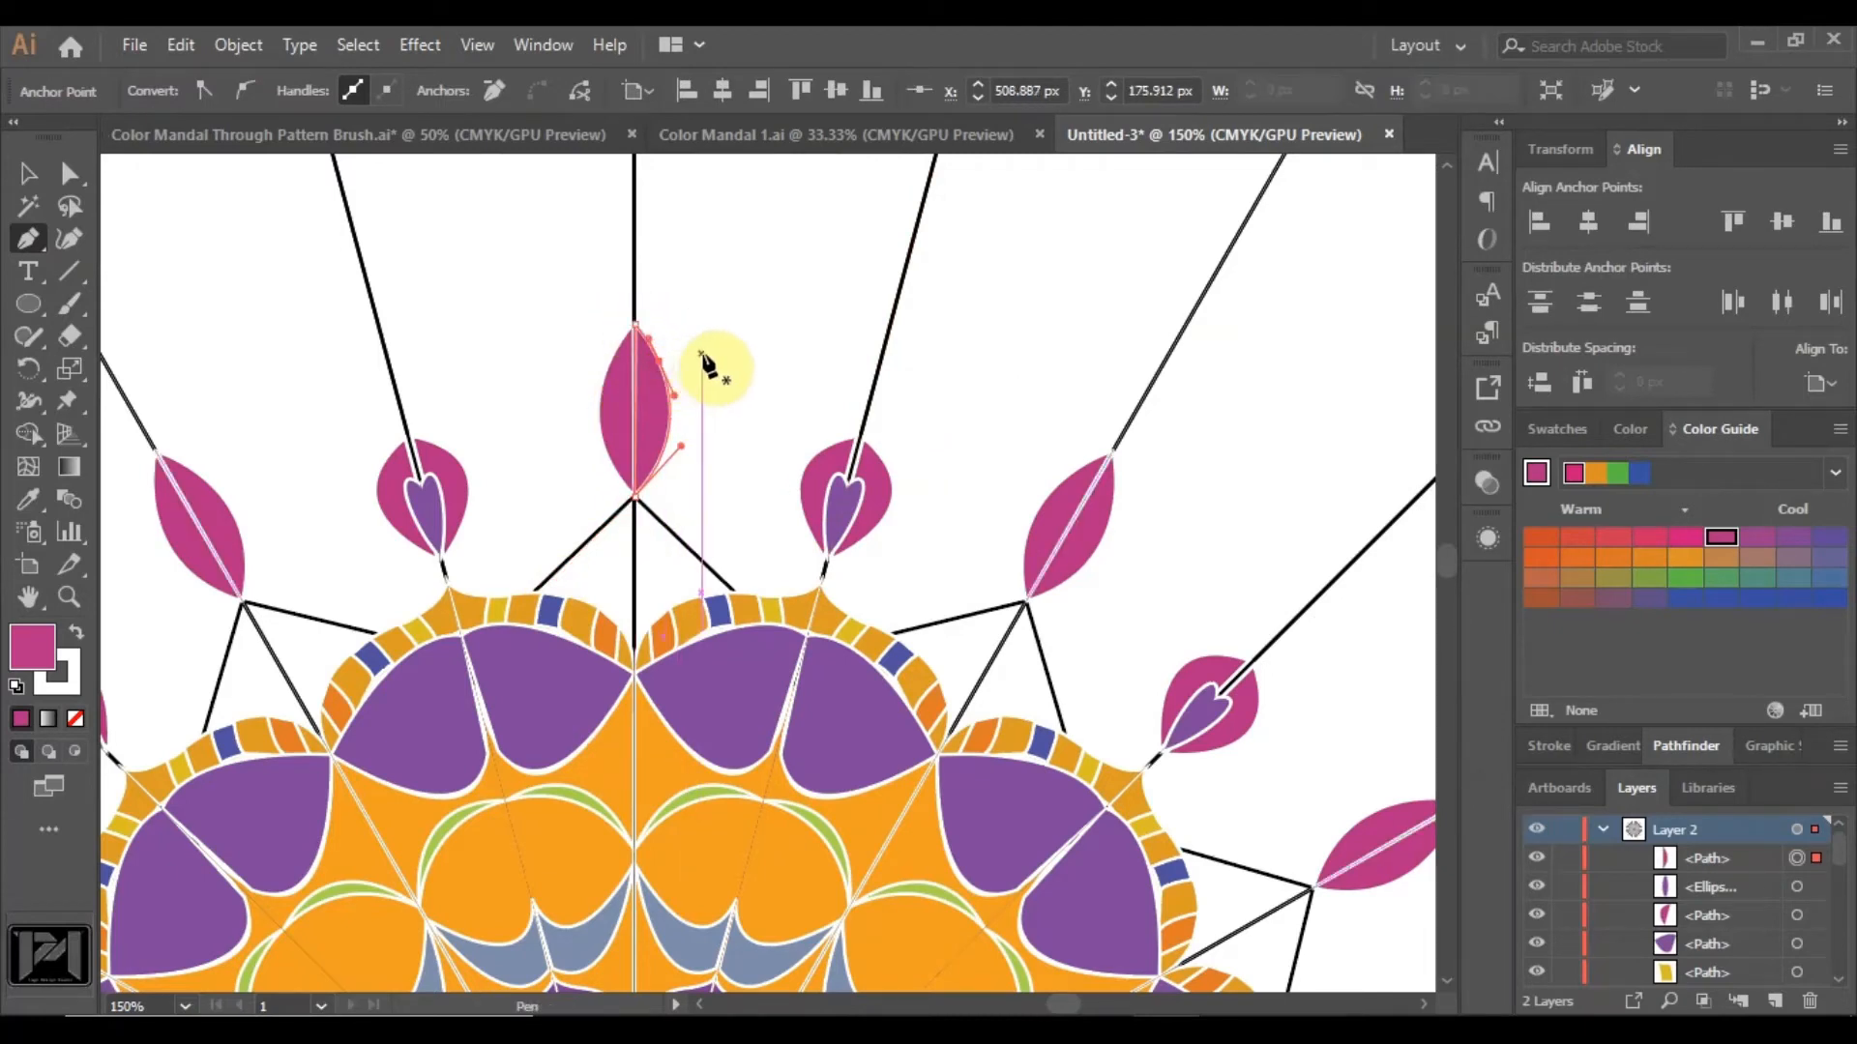
click(27, 174)
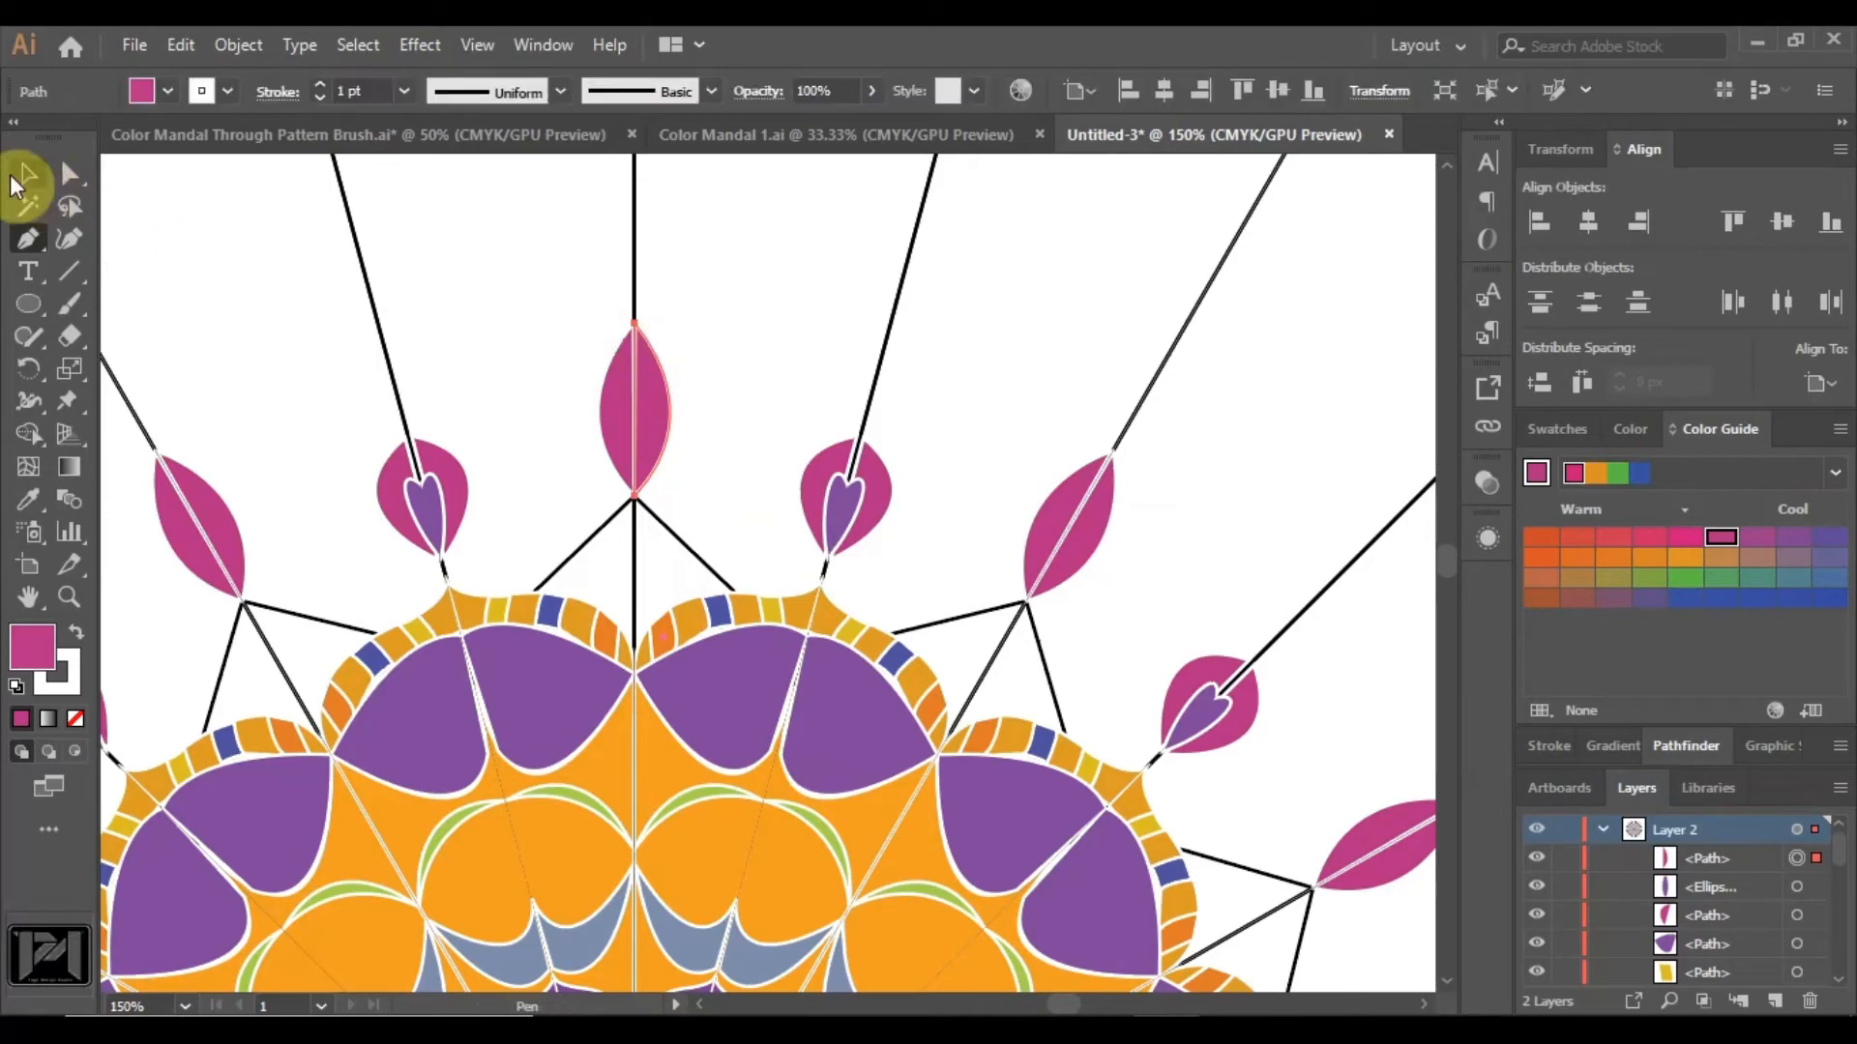
click(532, 292)
click(166, 363)
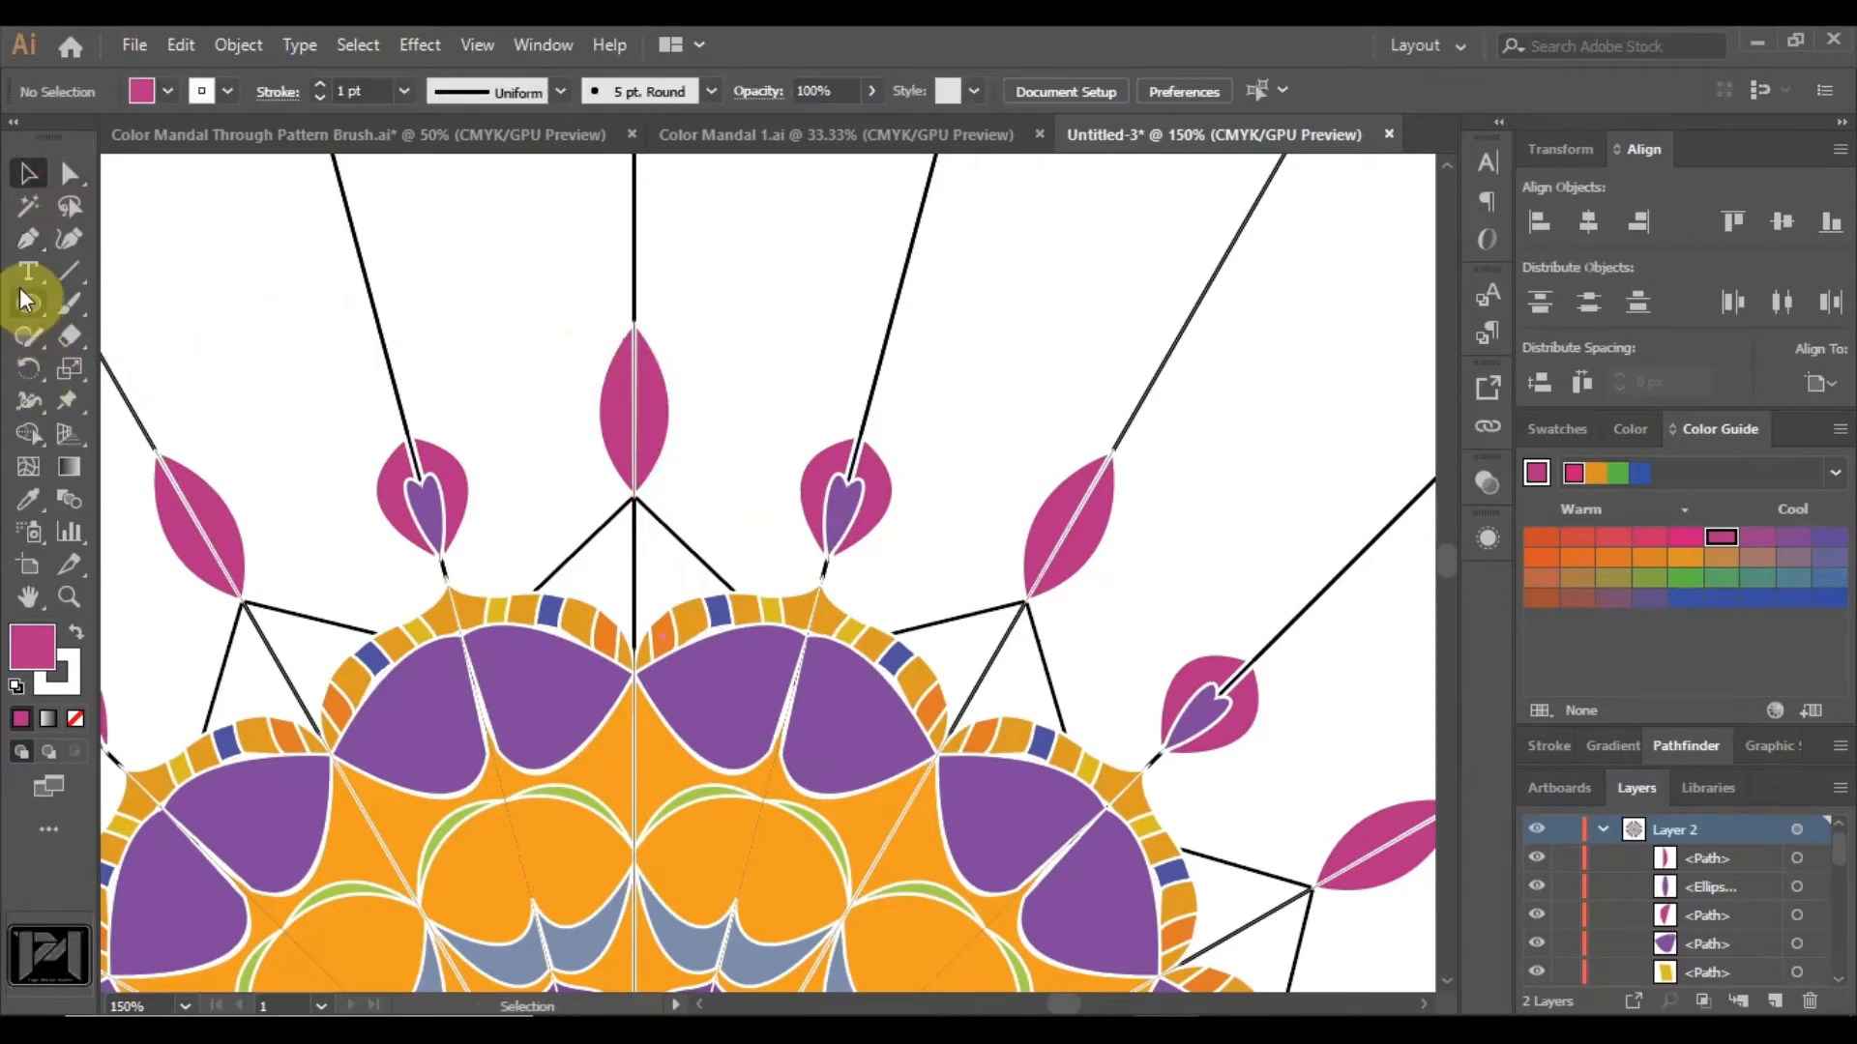
Draw a closed, pointed magenta side petal with the Pen tool, from the leaf petal's outer edge down to its base.
click(27, 241)
scroll(664, 389, up, 2)
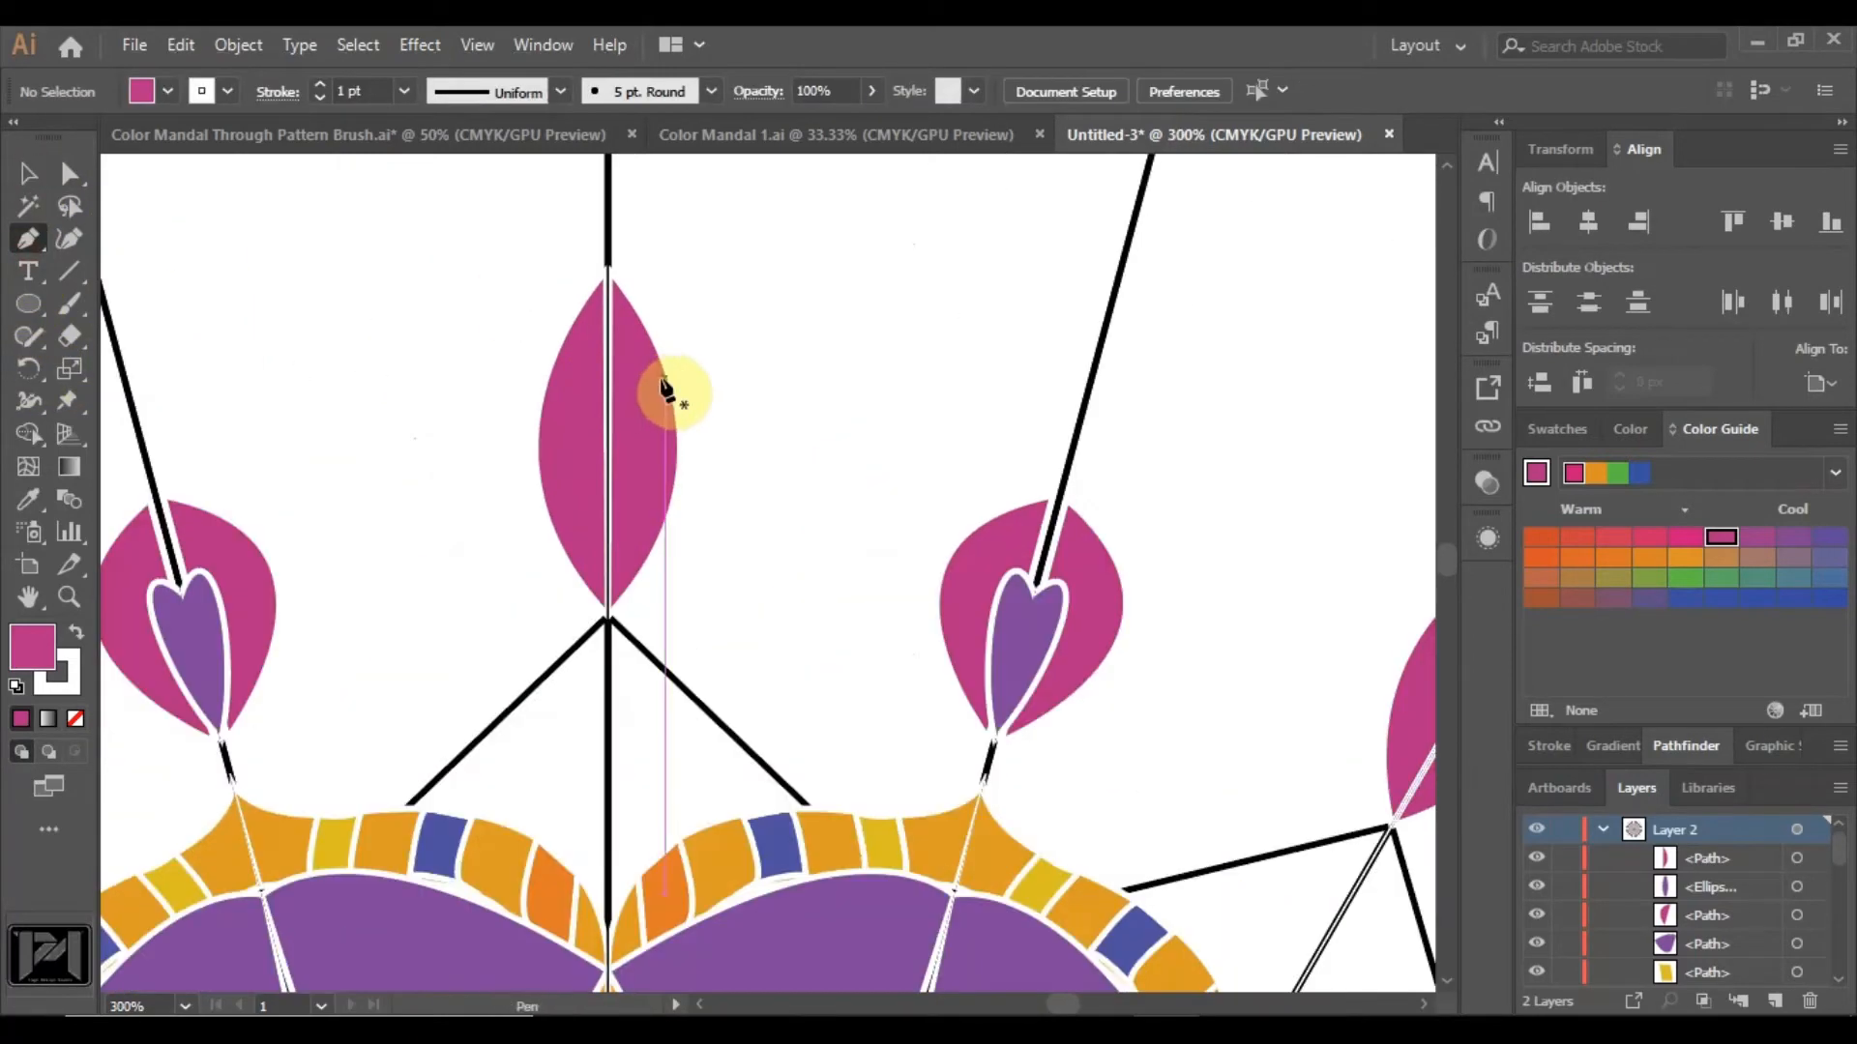
click(664, 367)
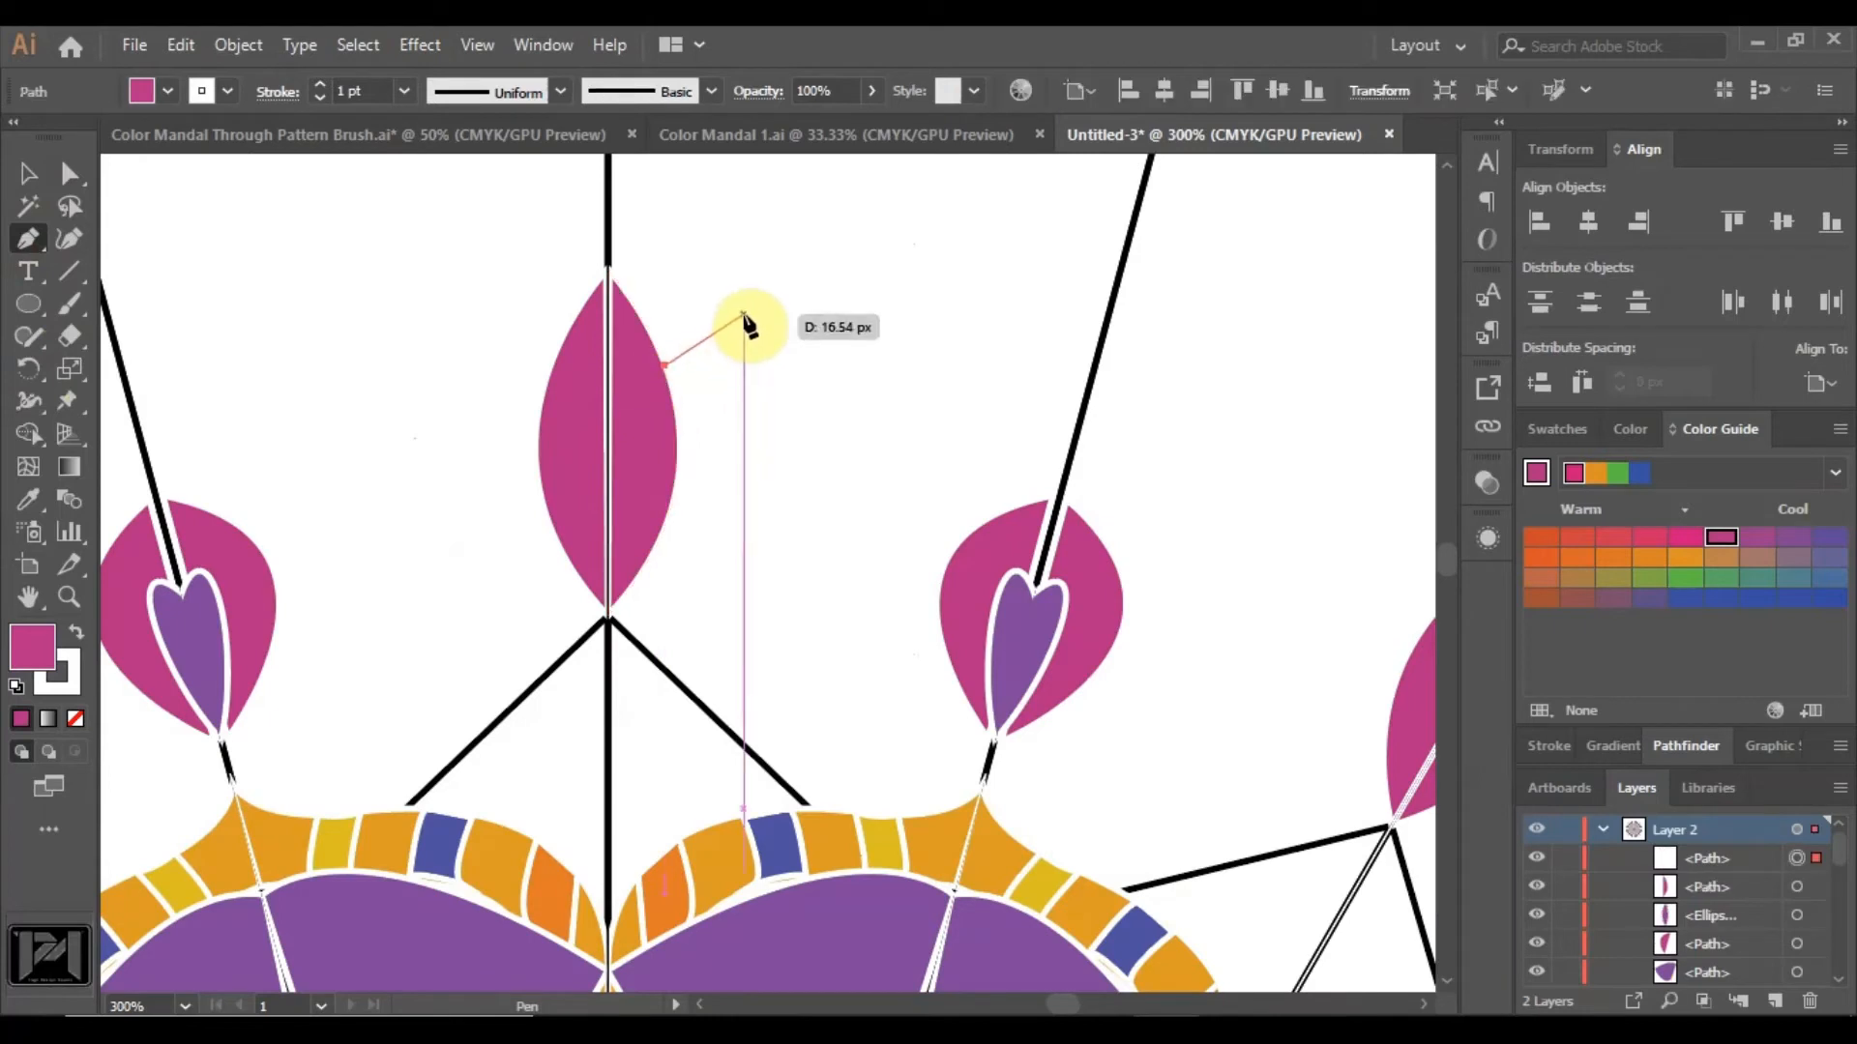
drag(743, 319, 461, 675)
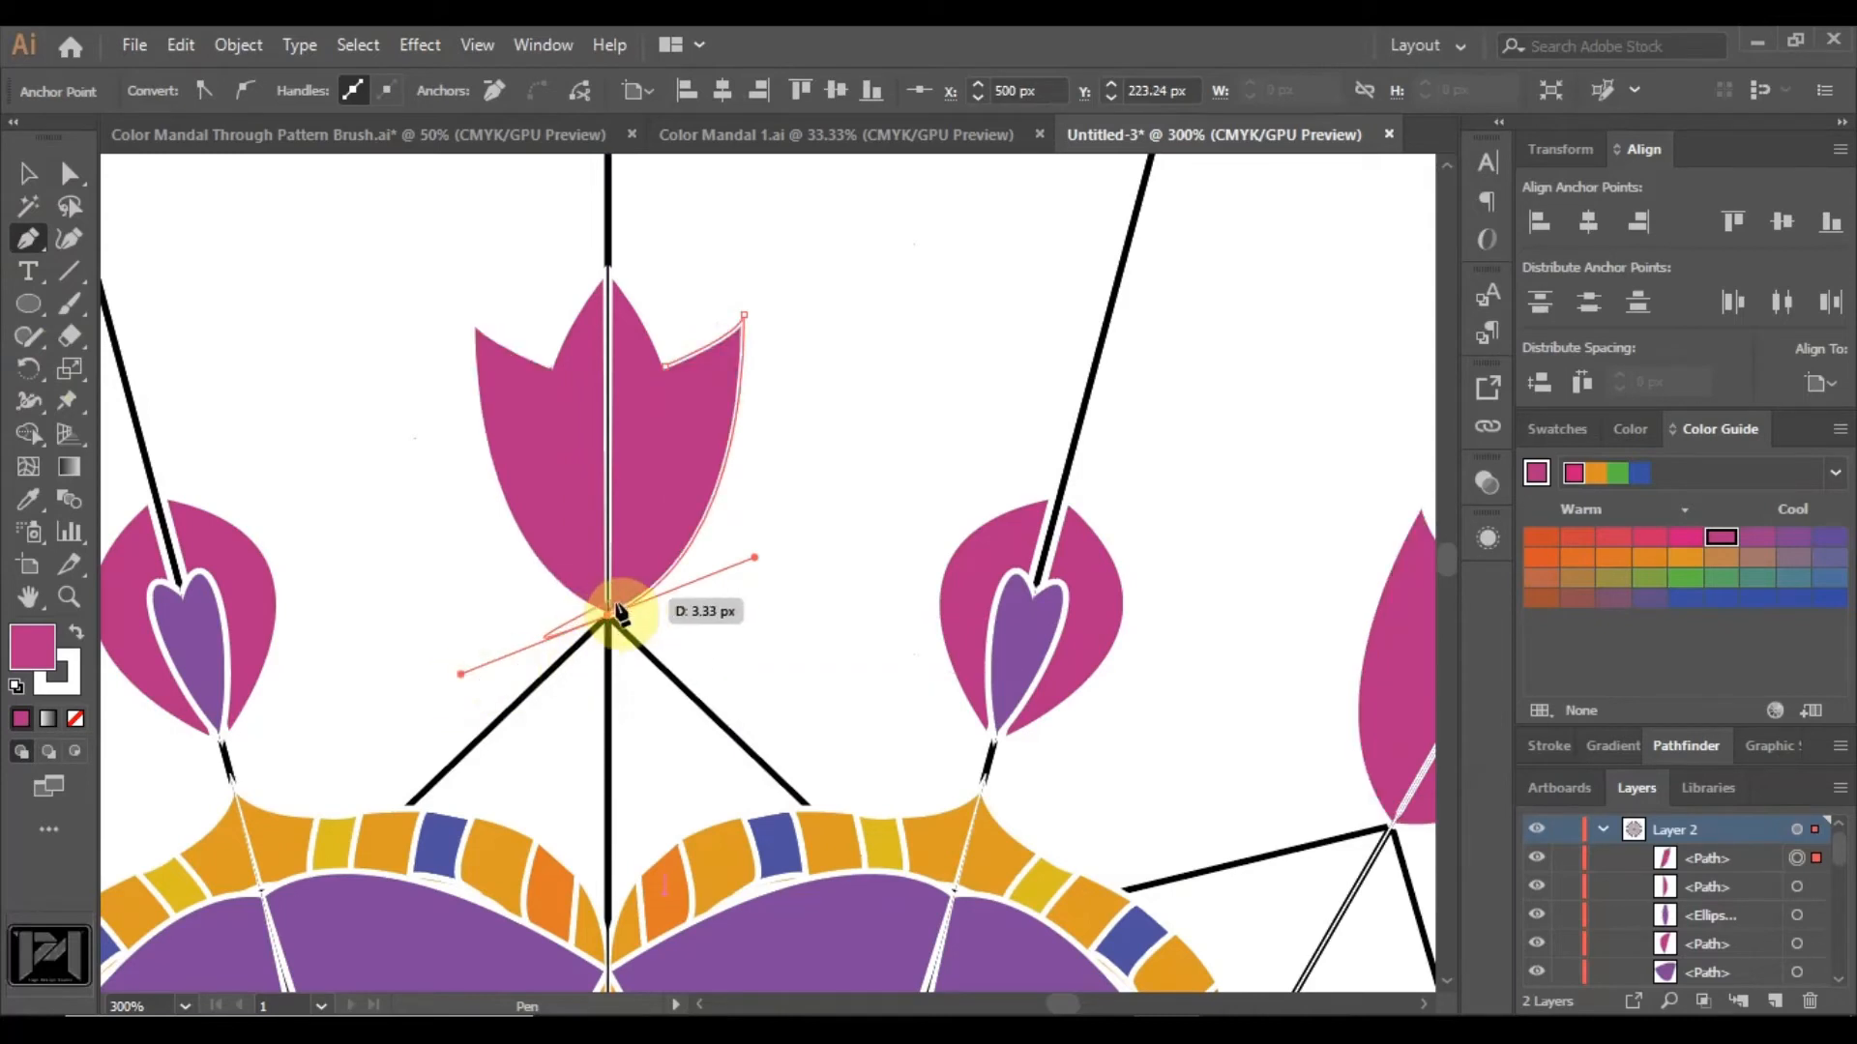
drag(619, 611, 663, 366)
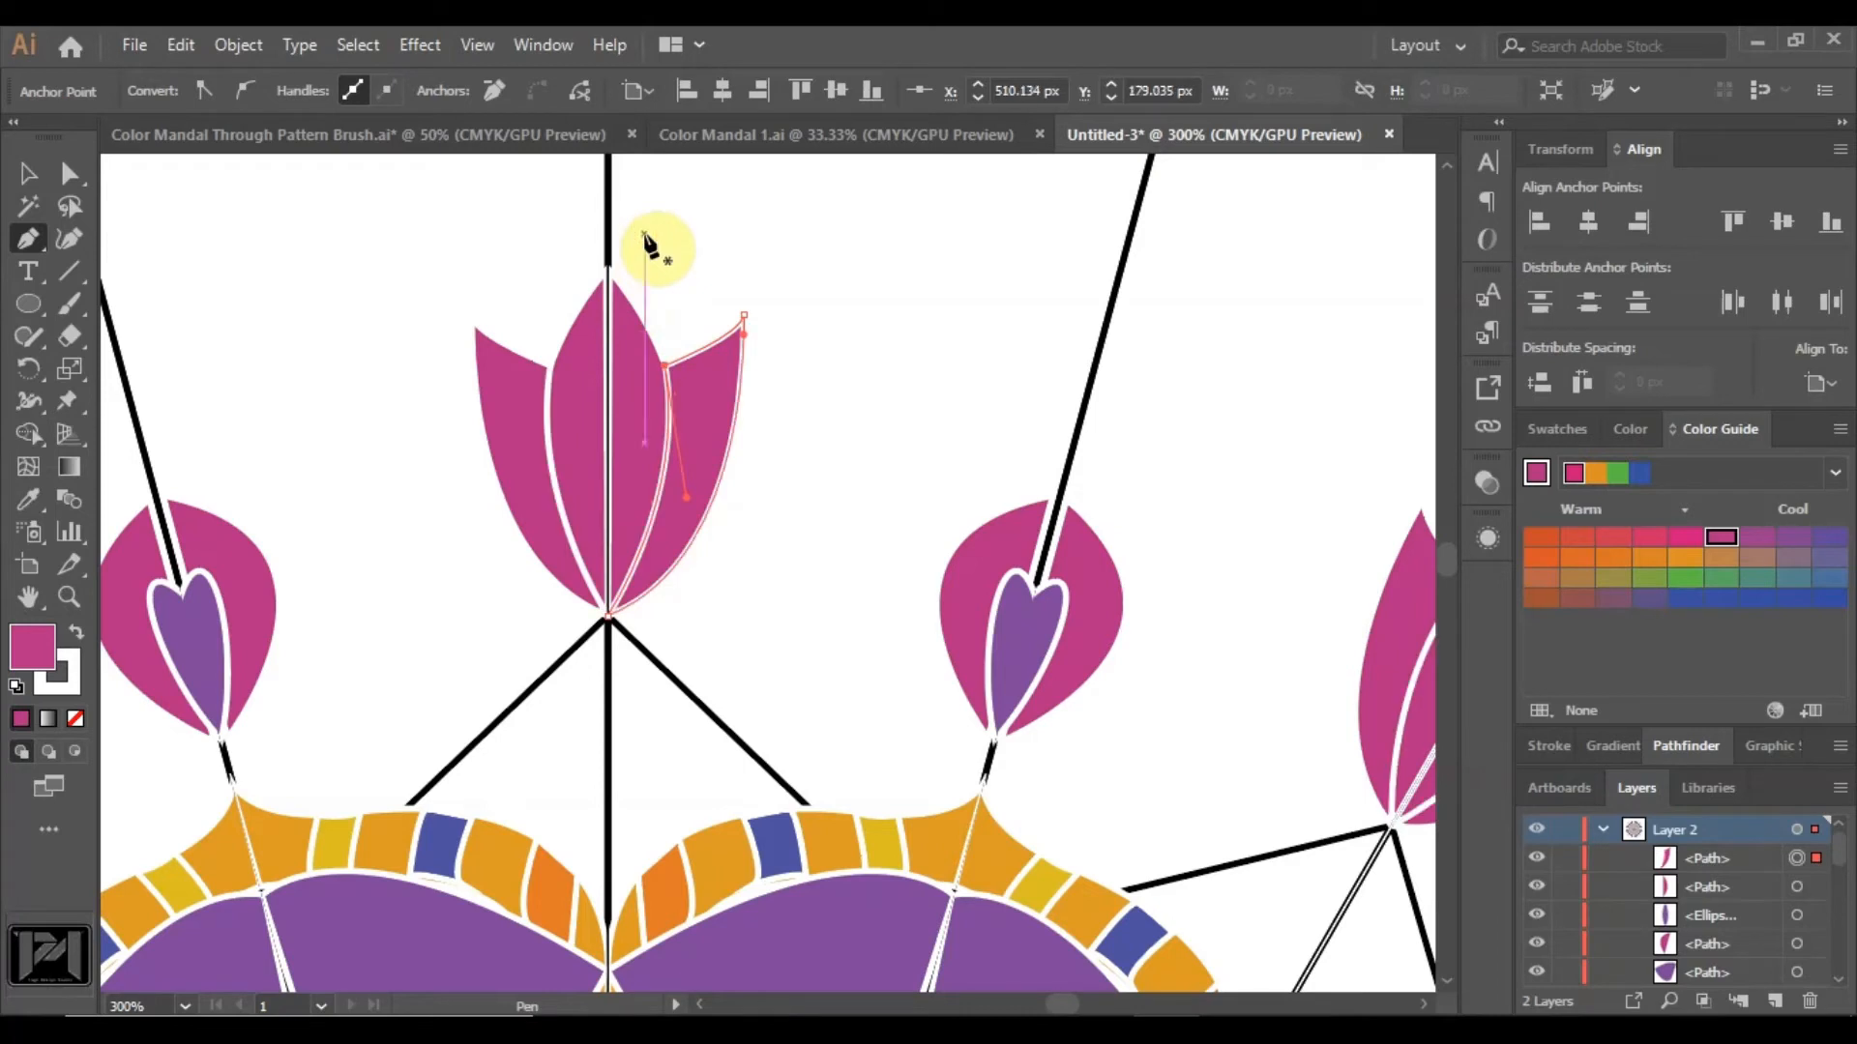
click(666, 370)
click(29, 178)
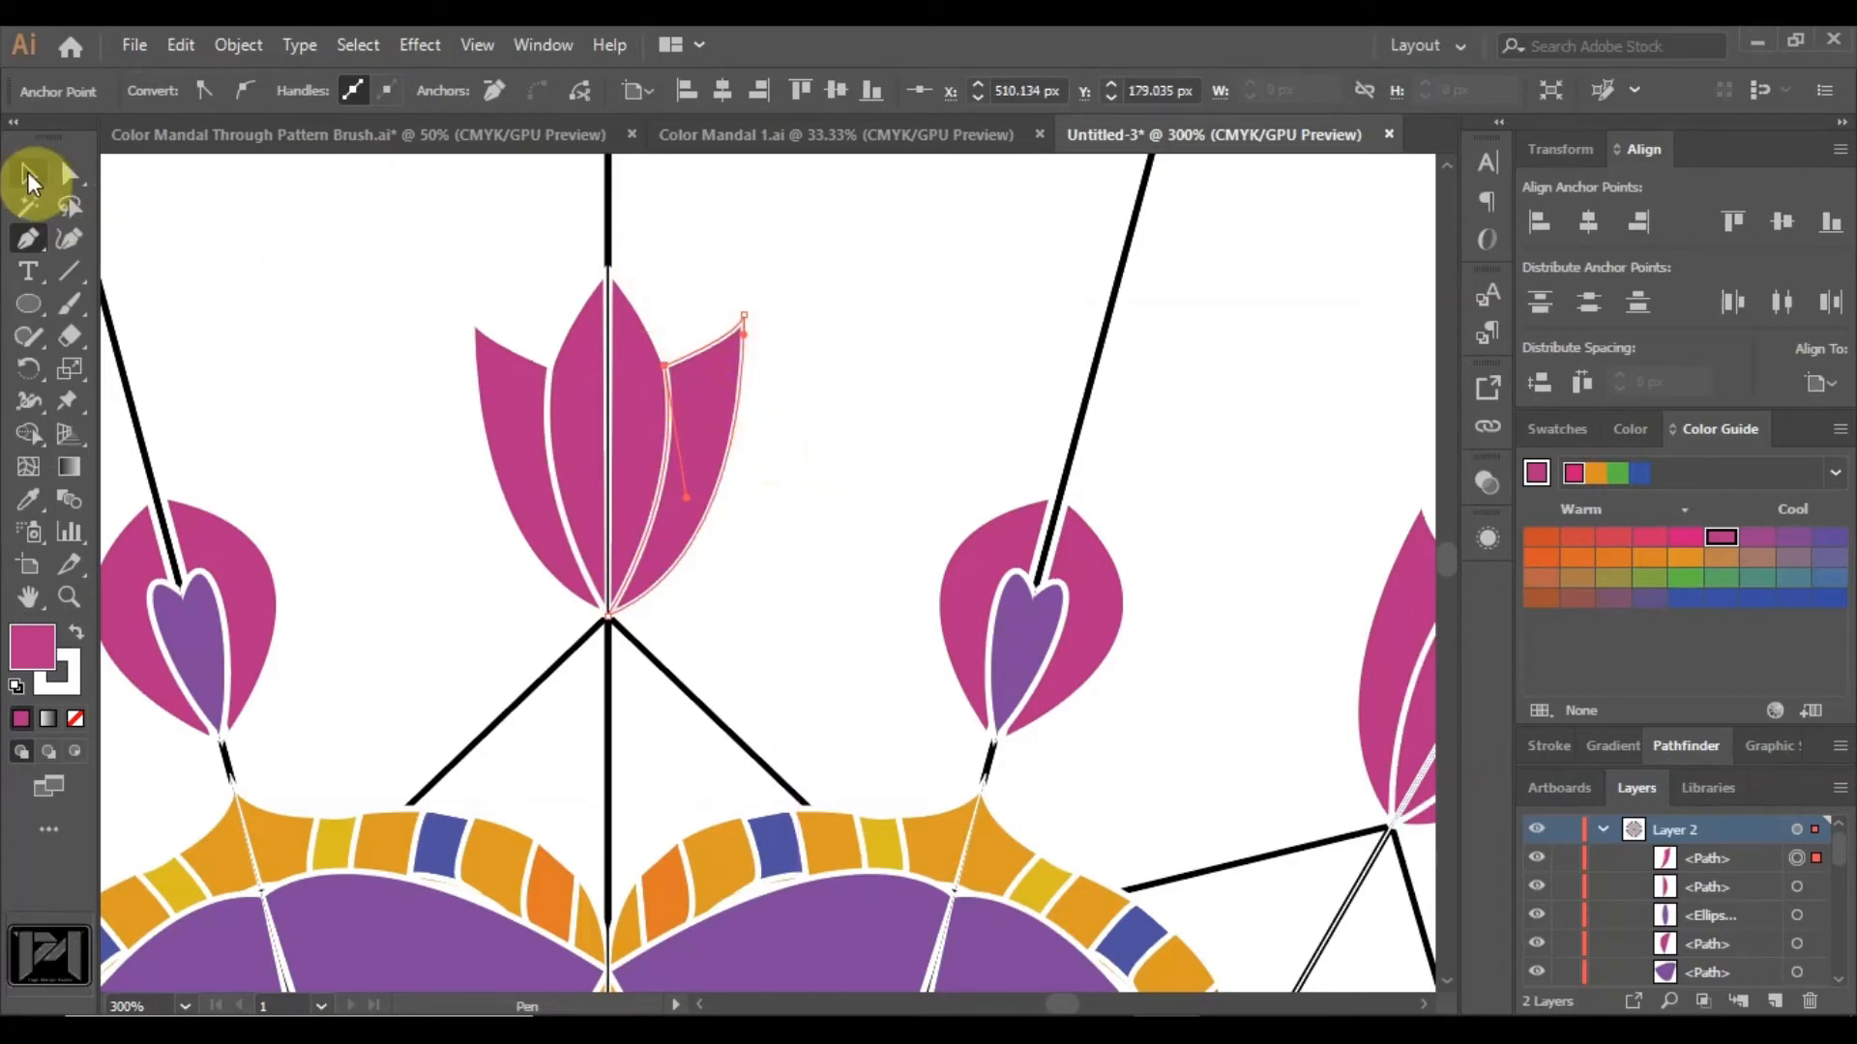
click(746, 257)
Draw a second, lower magenta side petal with the Pen tool, from the upper side petal's outer edge down to the flower's base, and deselect it.
click(55, 181)
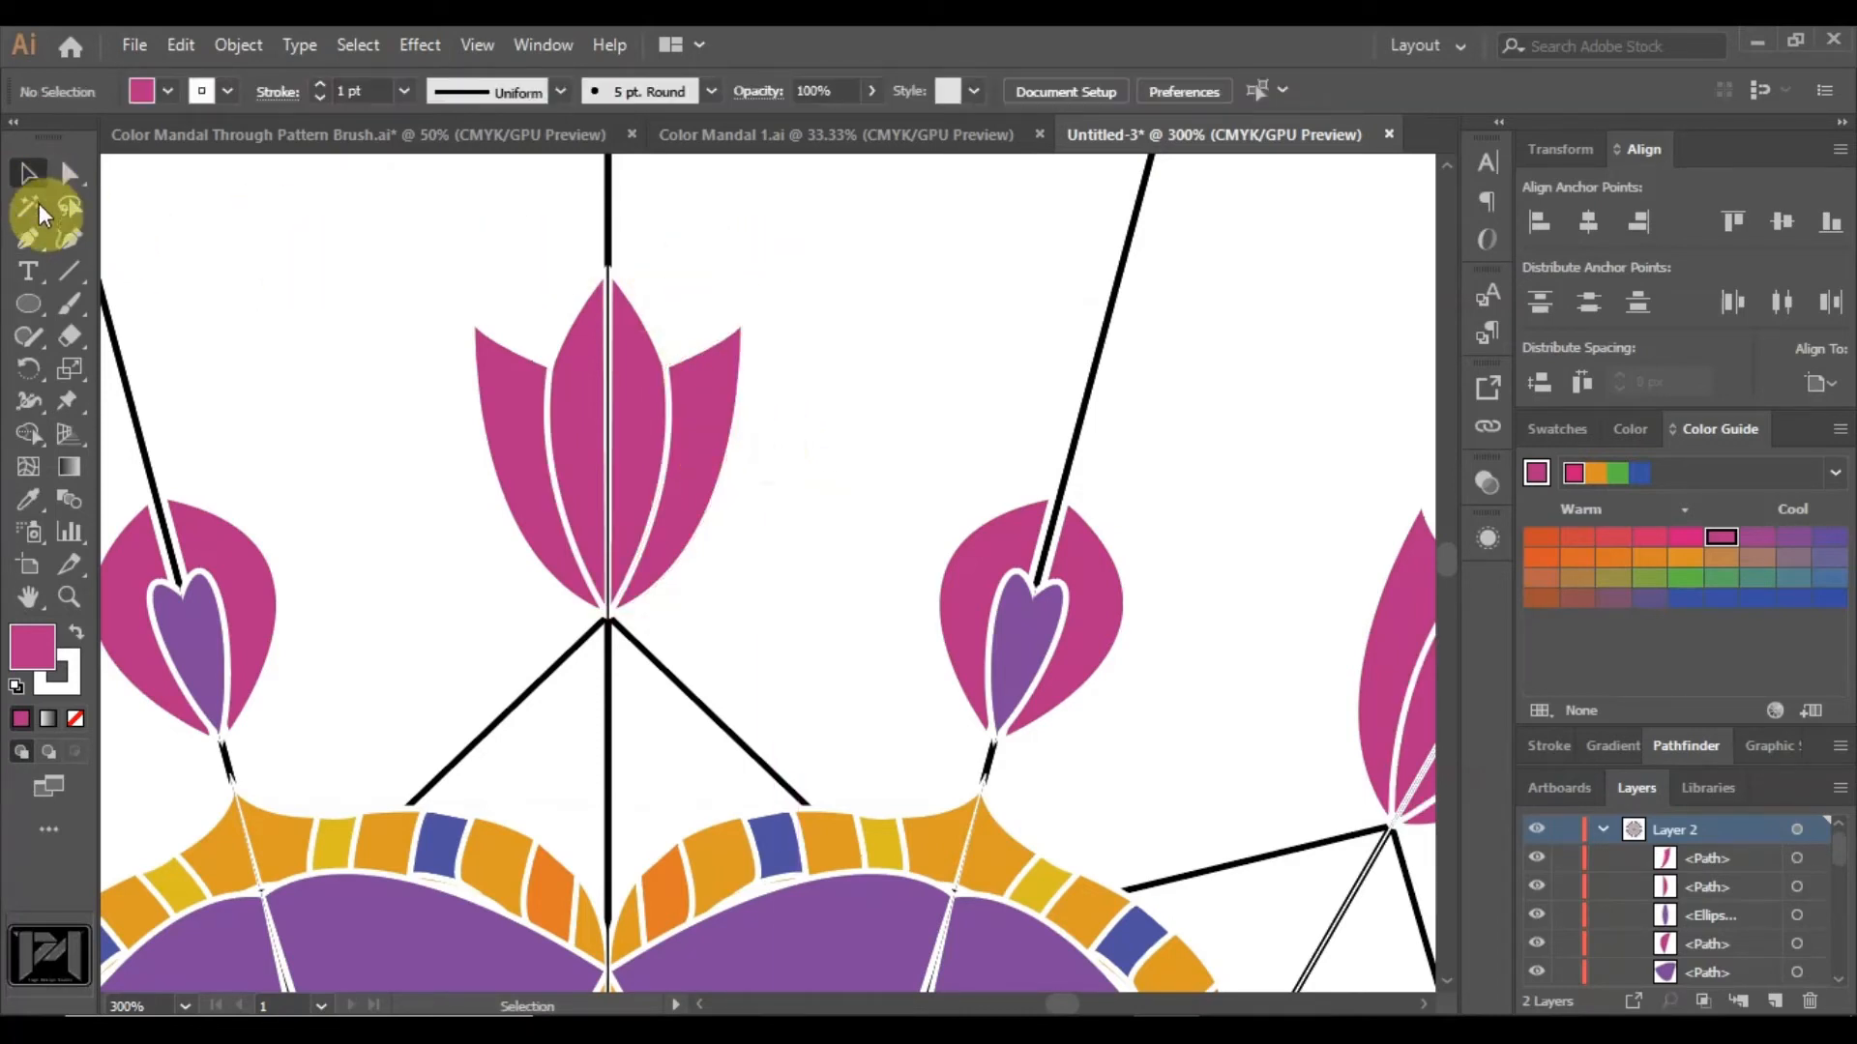
click(28, 239)
drag(682, 443, 799, 427)
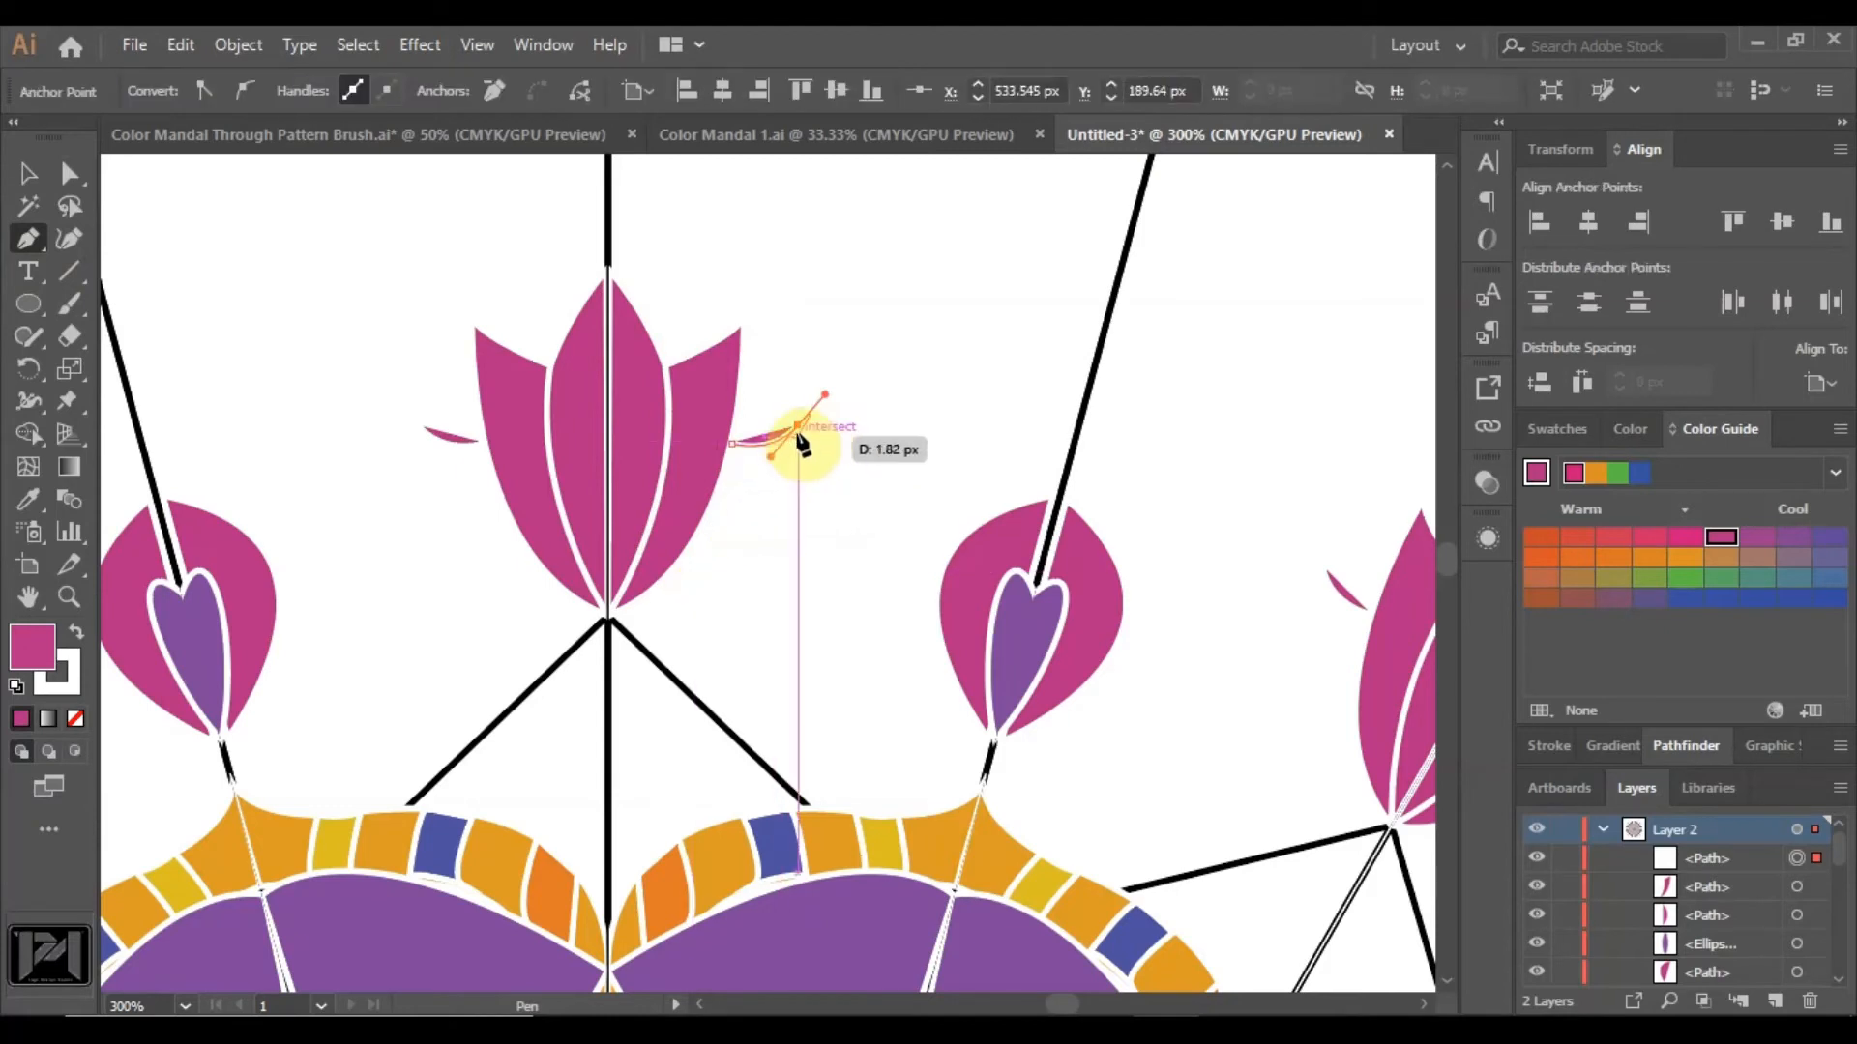
drag(610, 618, 484, 642)
click(607, 616)
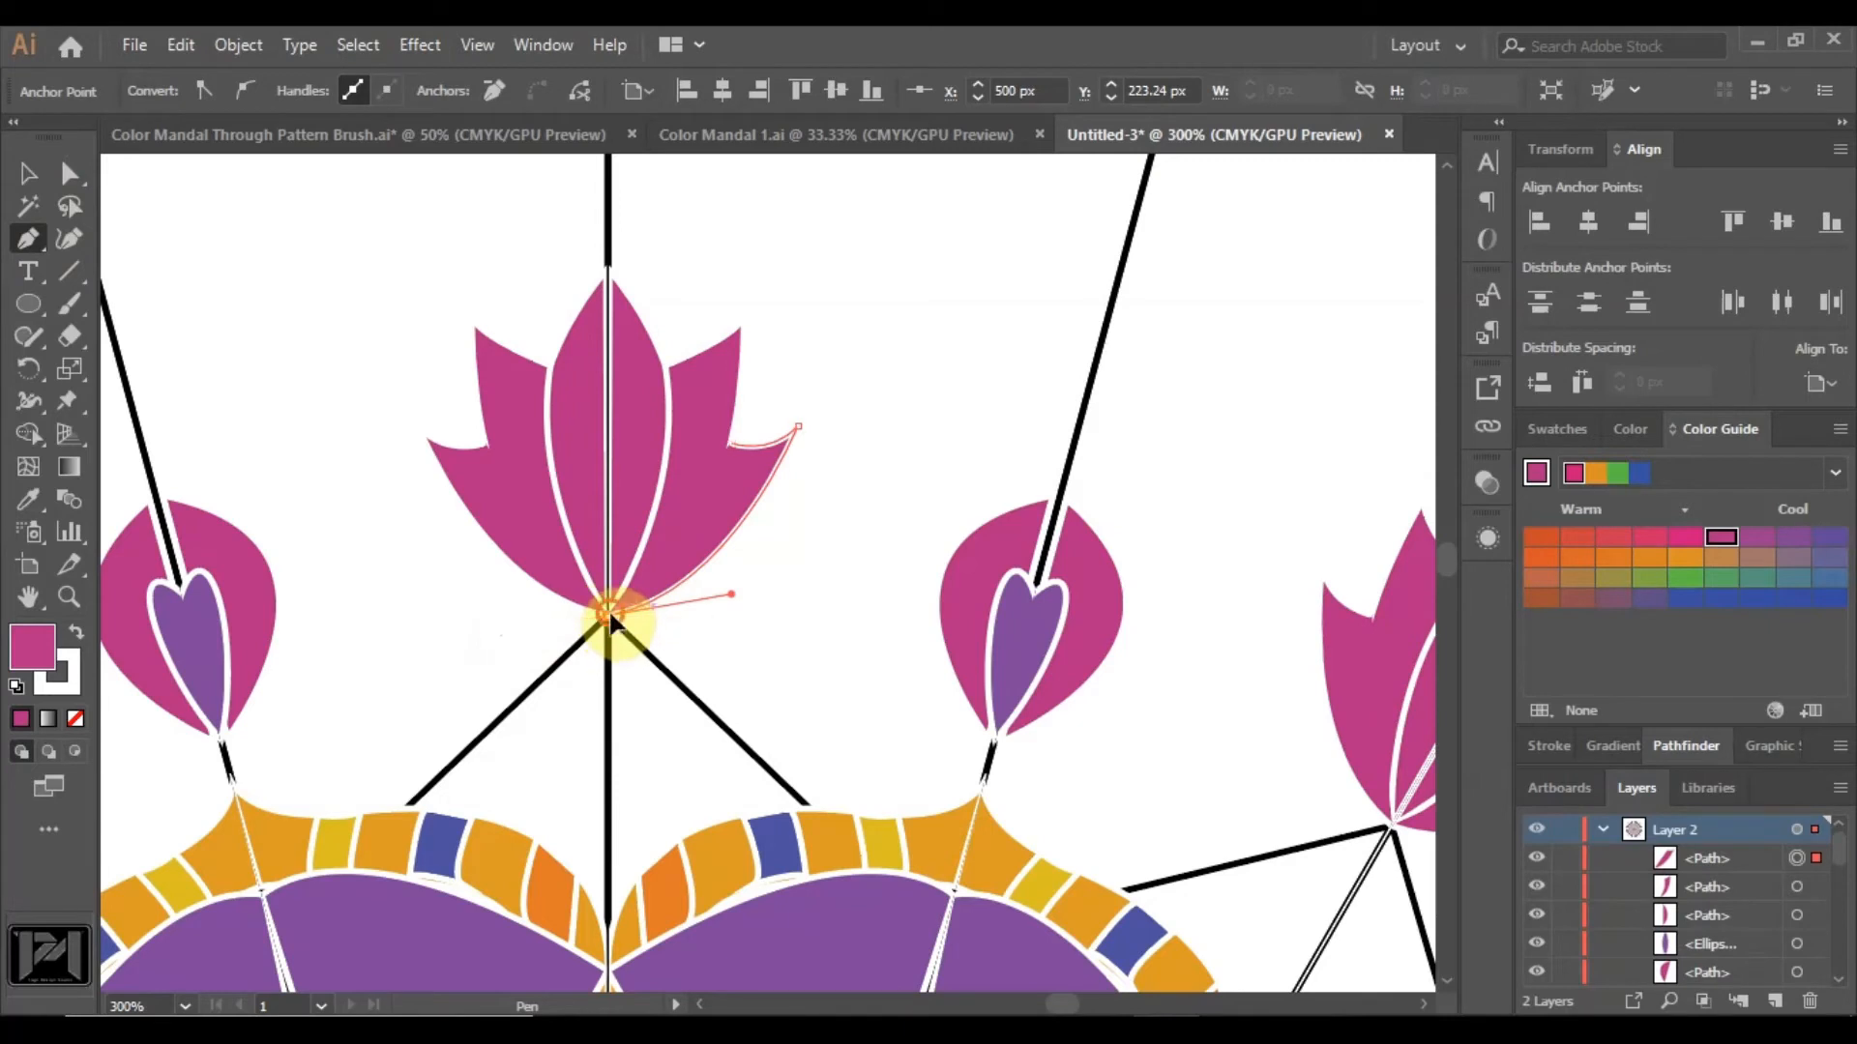
click(730, 447)
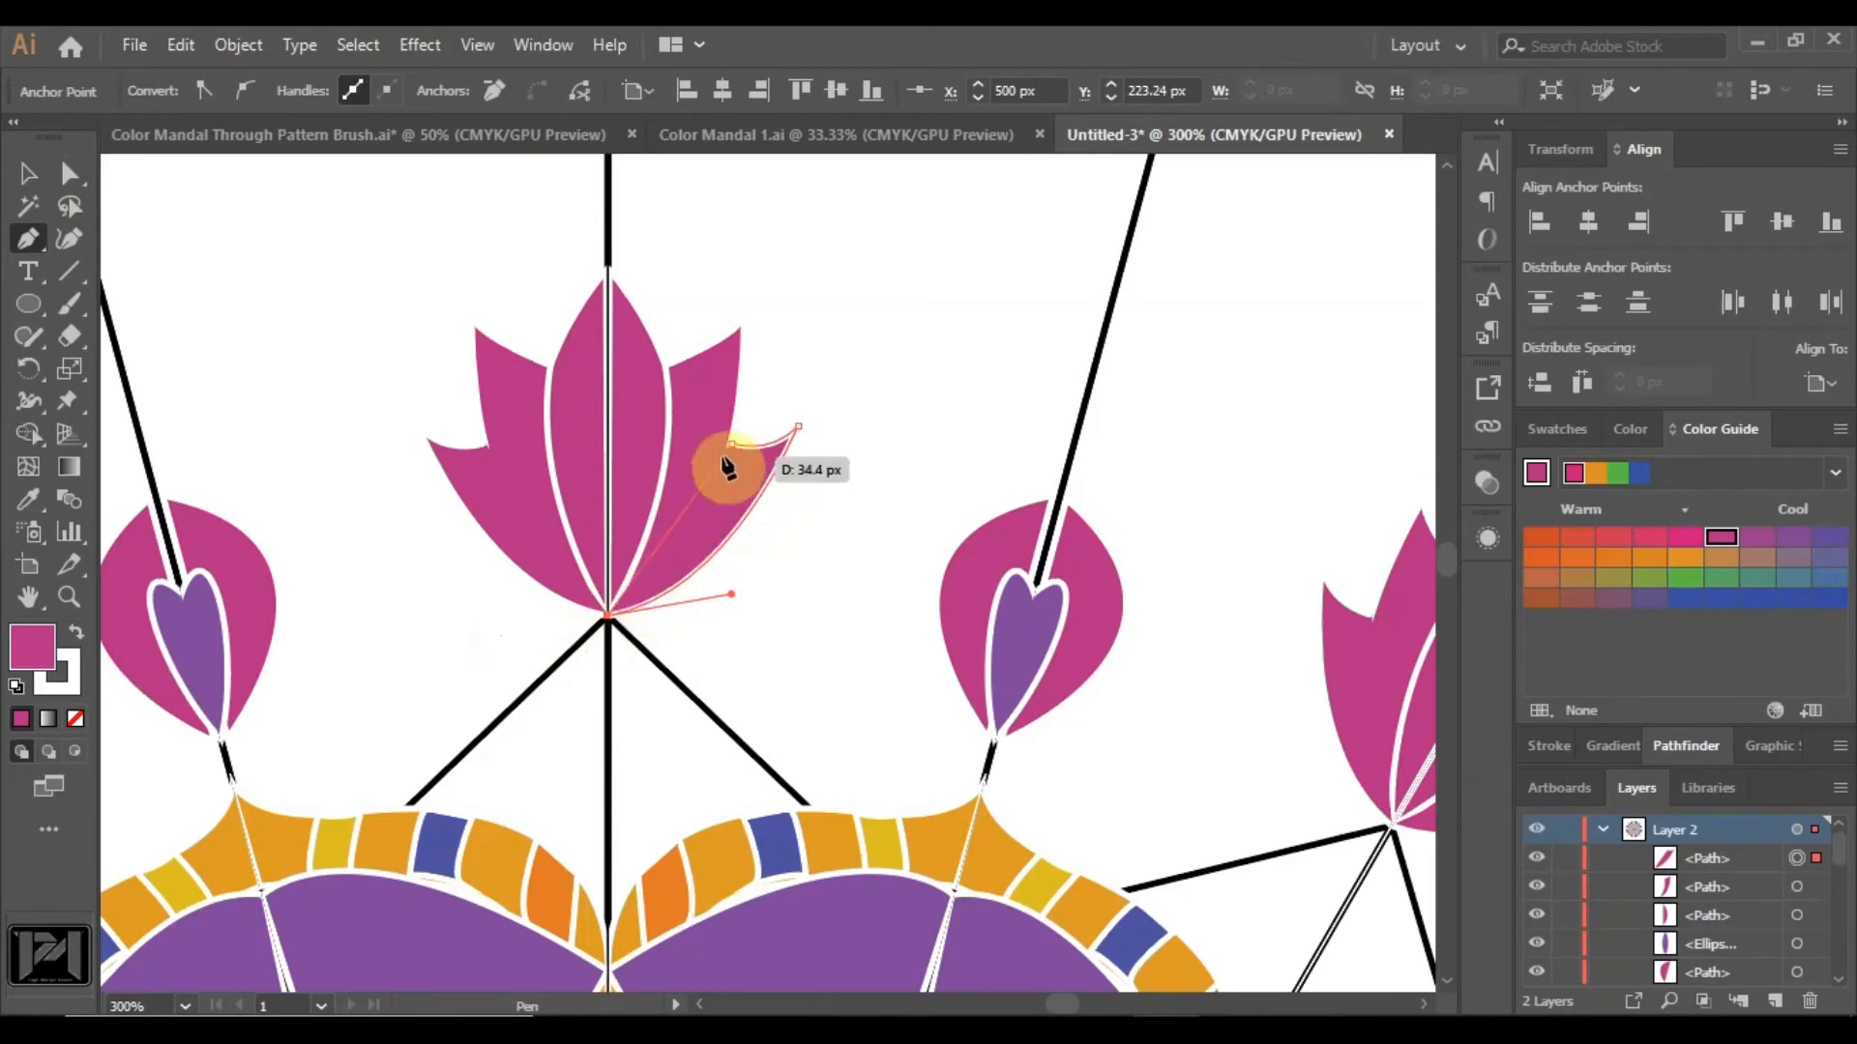
ctrl+click(801, 312)
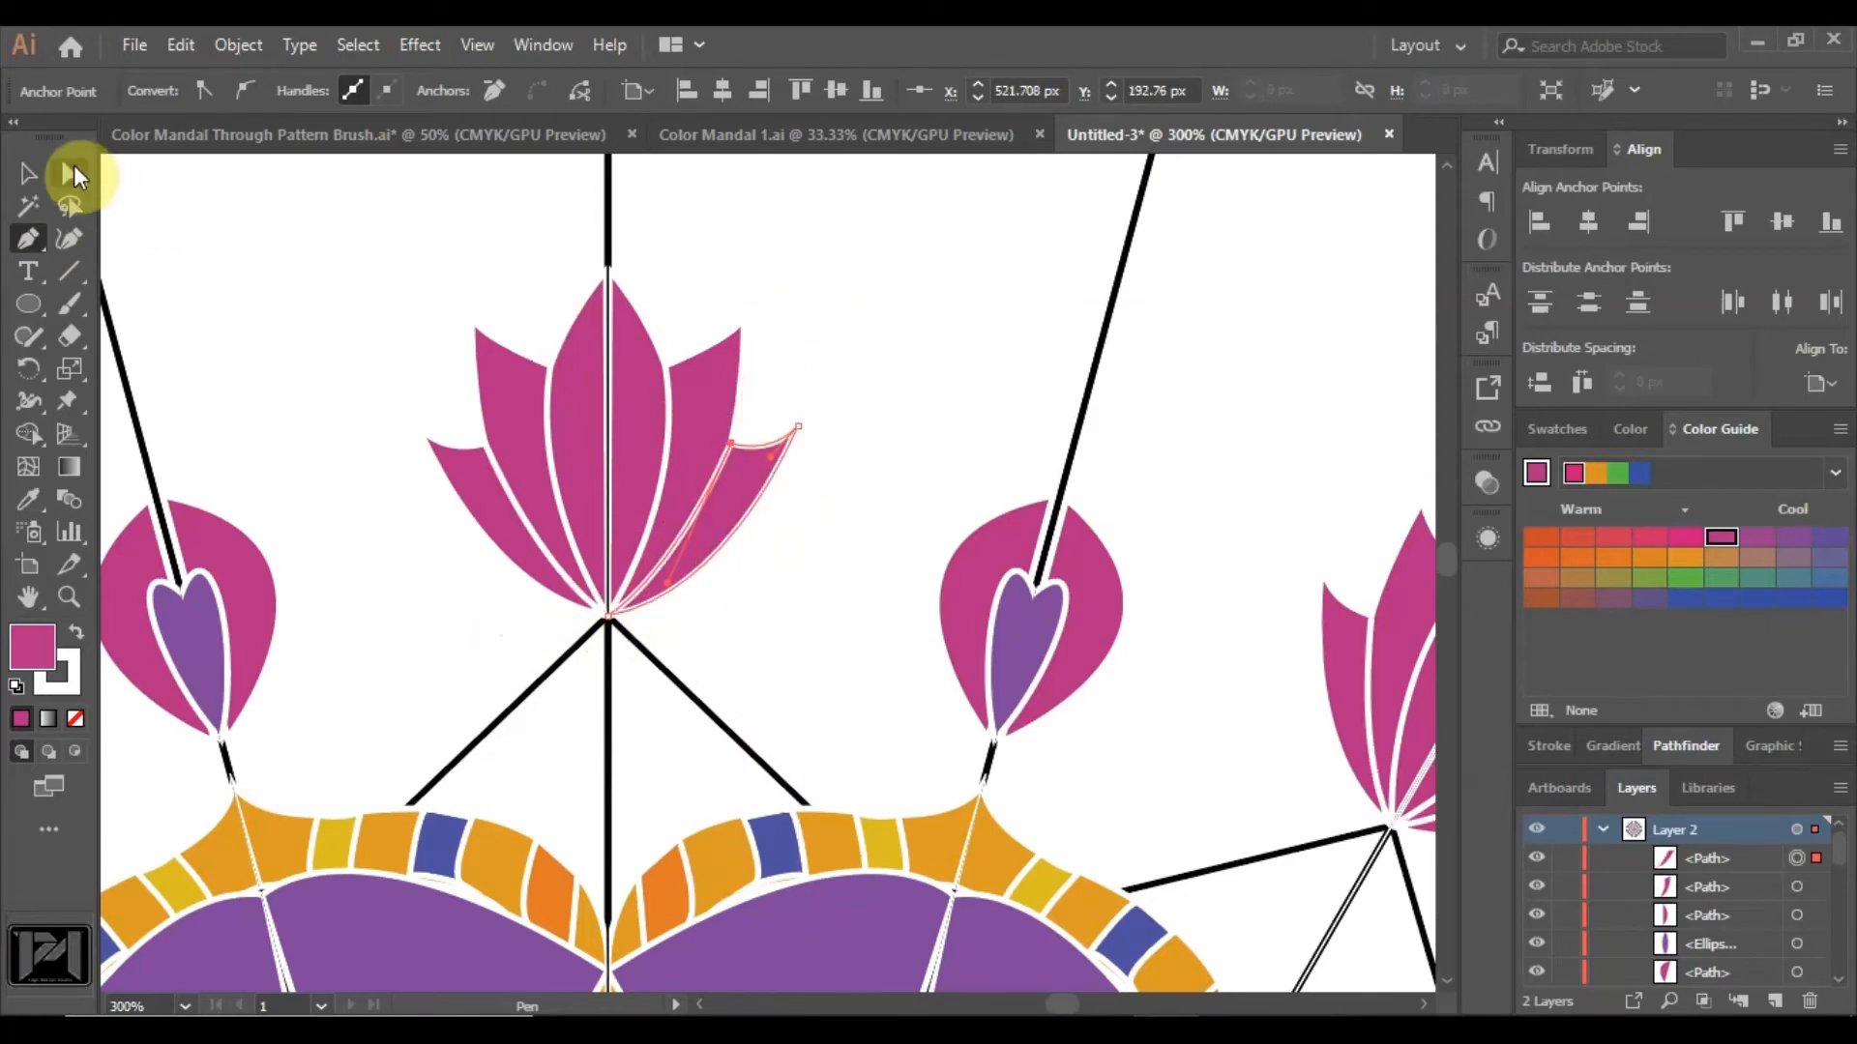
click(27, 173)
click(307, 249)
Draw a small magenta leaf-shaped petal with the Pen tool beside the flower's base, about 17 by 6 px, and deselect it.
scroll(759, 543, down, 3)
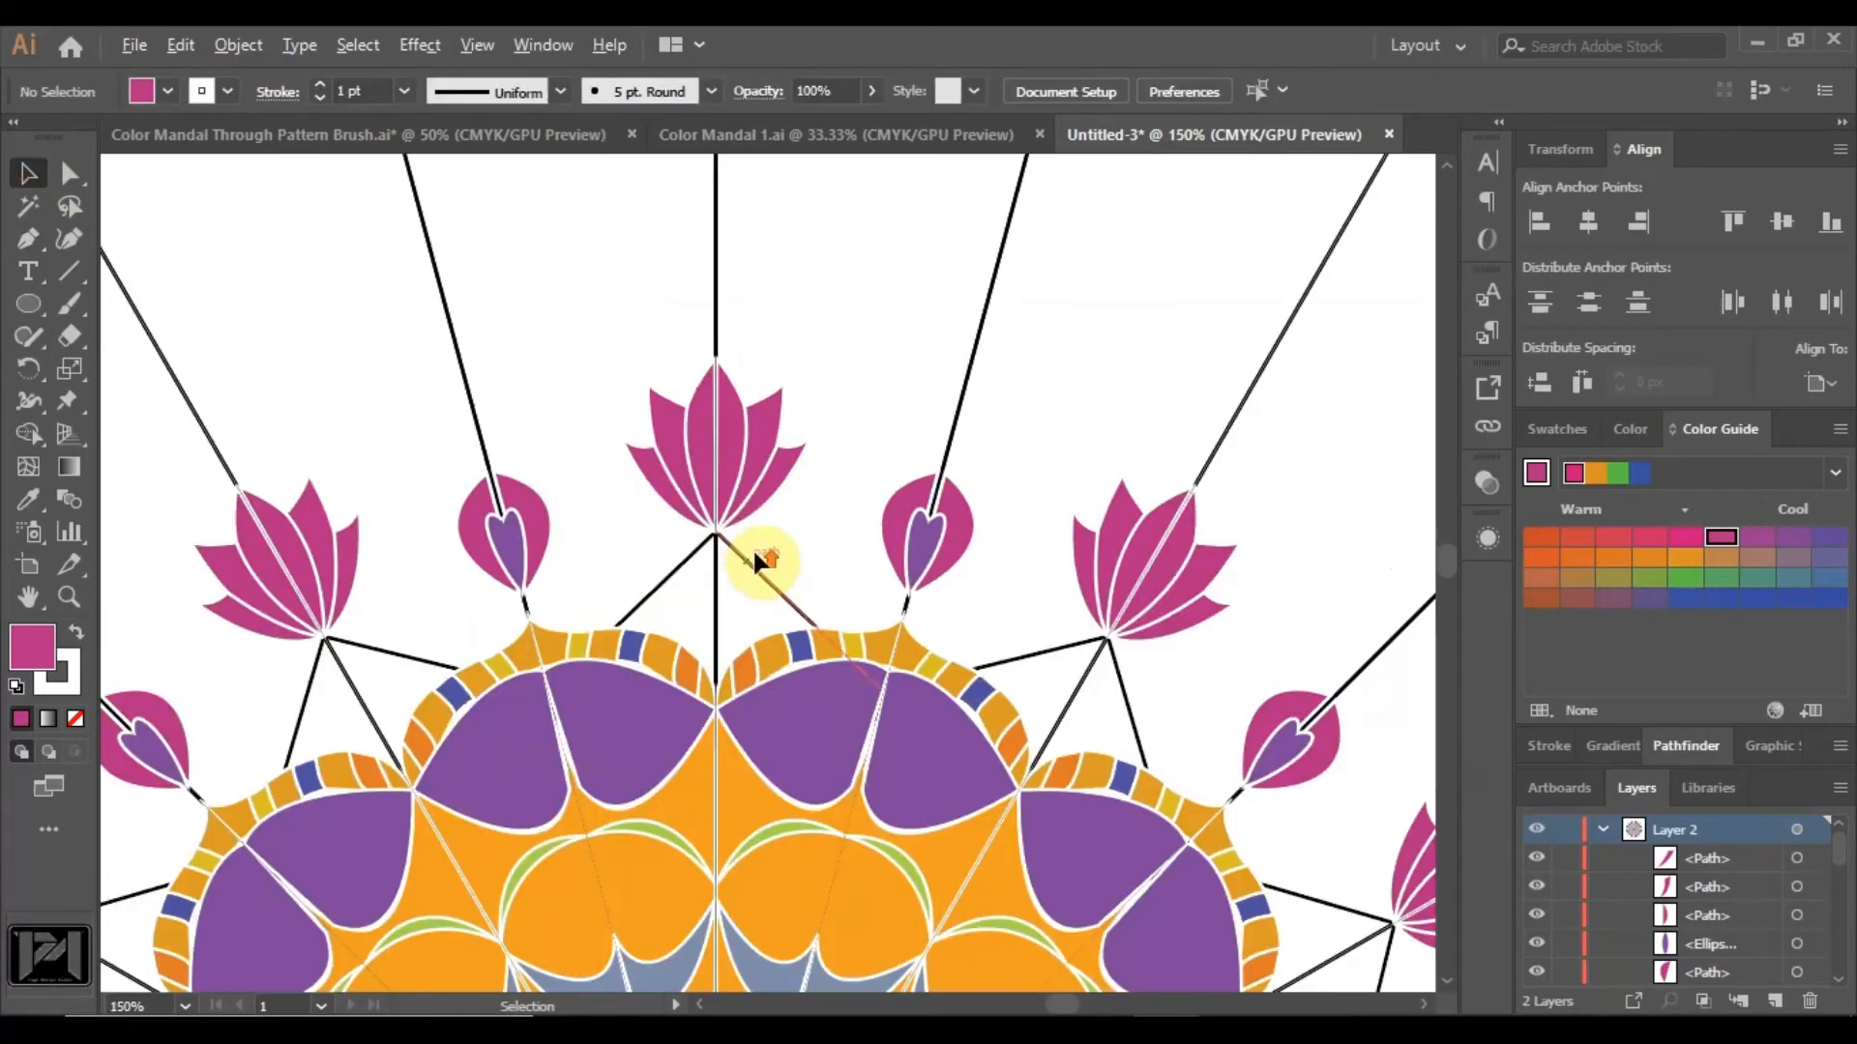
scroll(450, 489, up, 2)
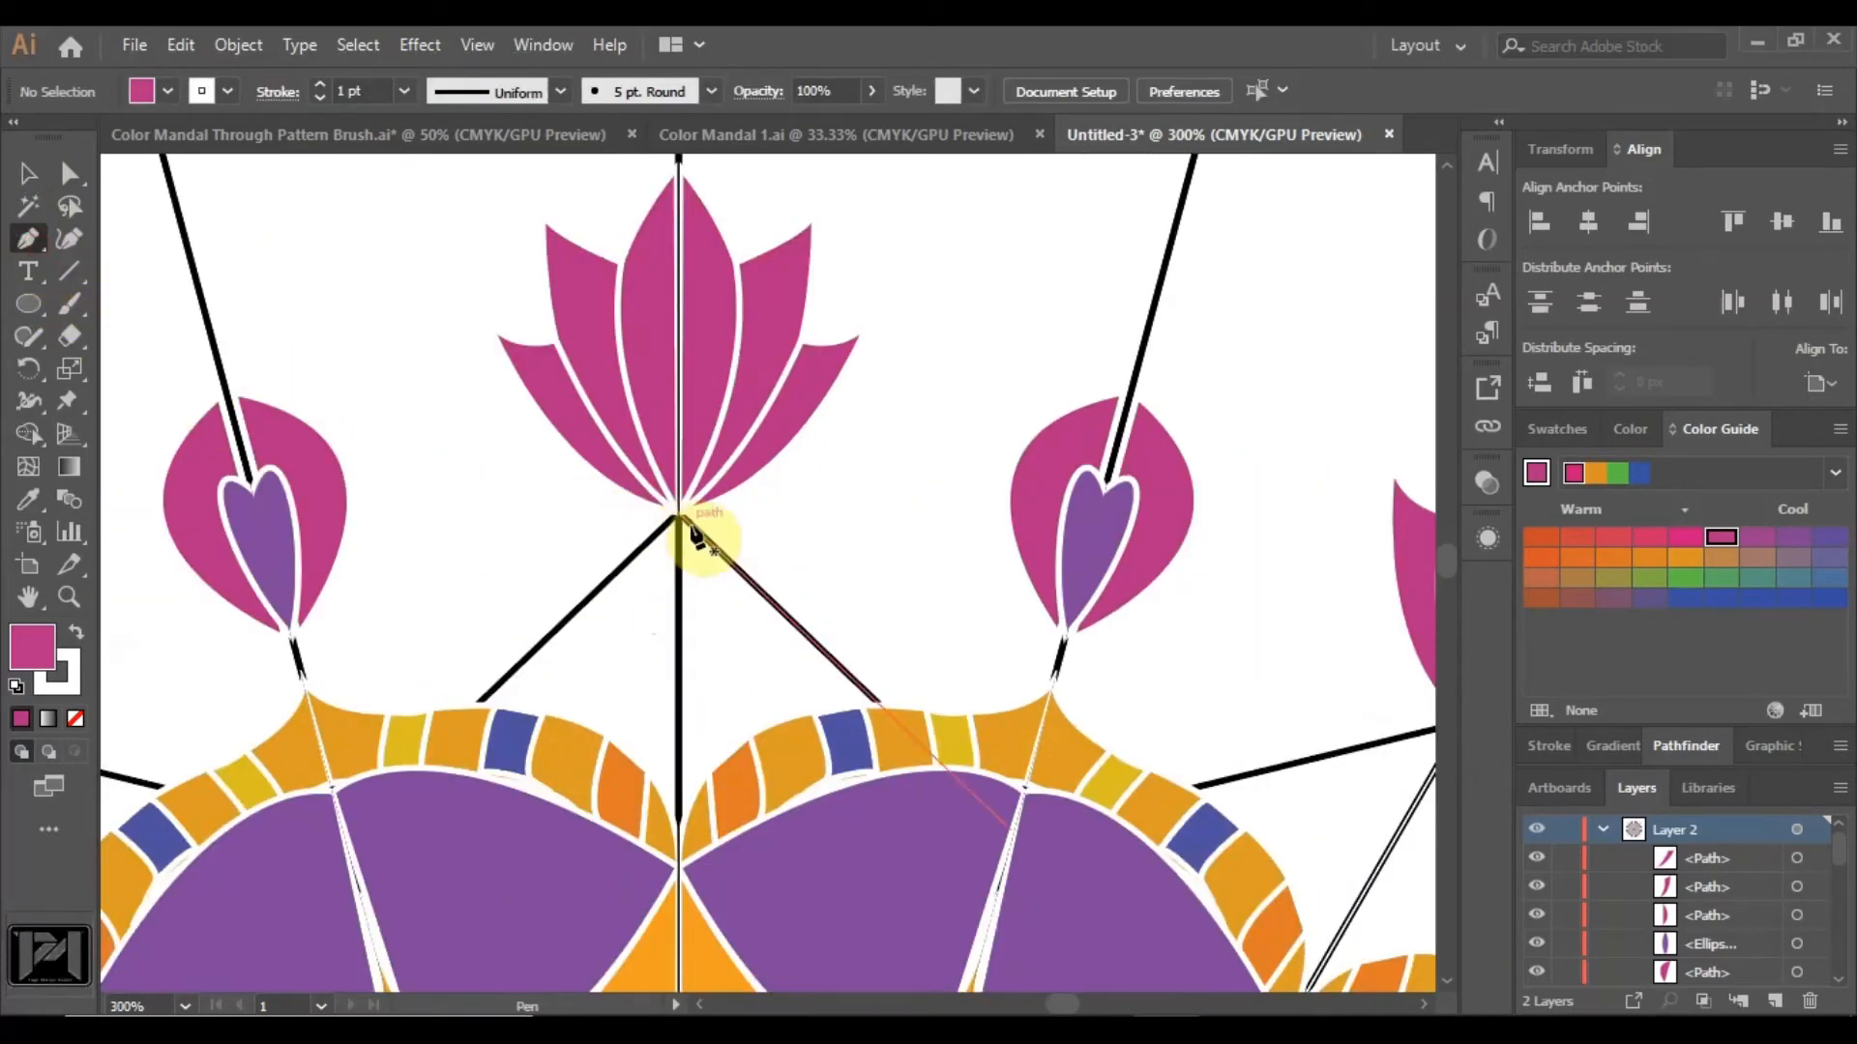
drag(678, 515, 778, 541)
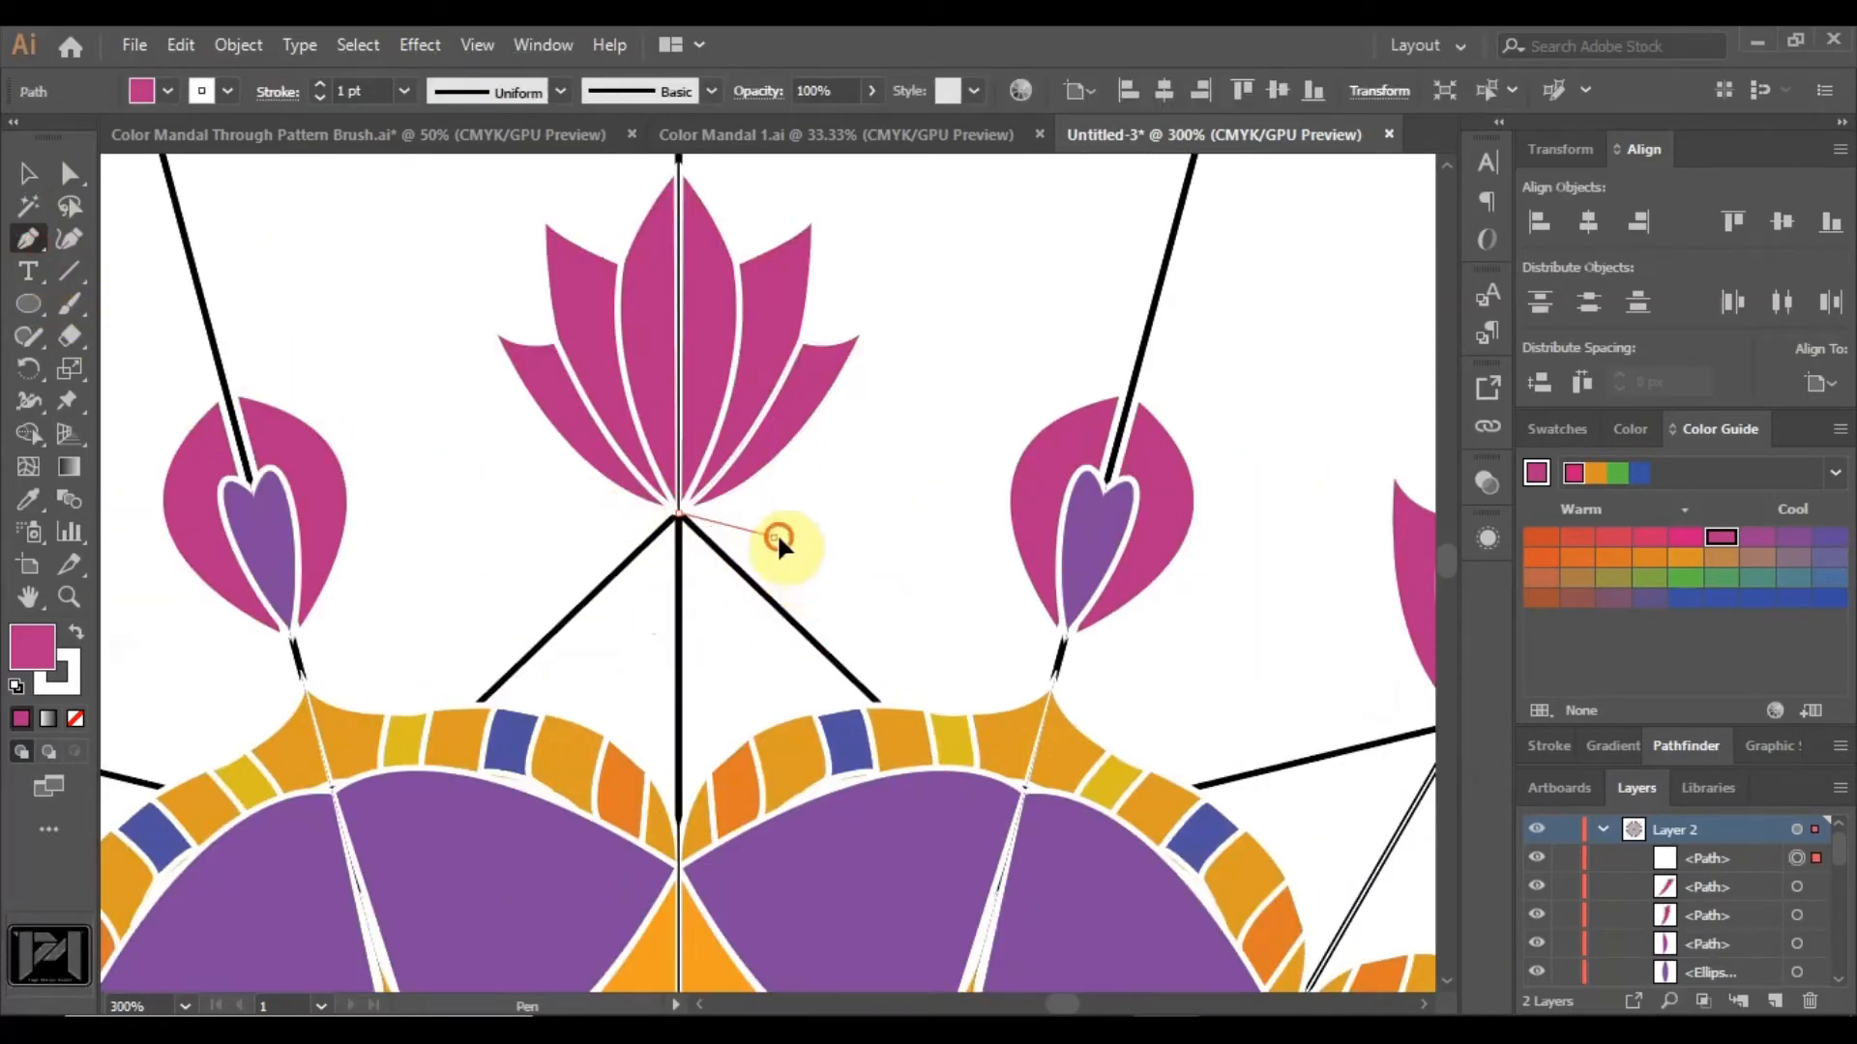
click(832, 523)
drag(678, 515, 642, 539)
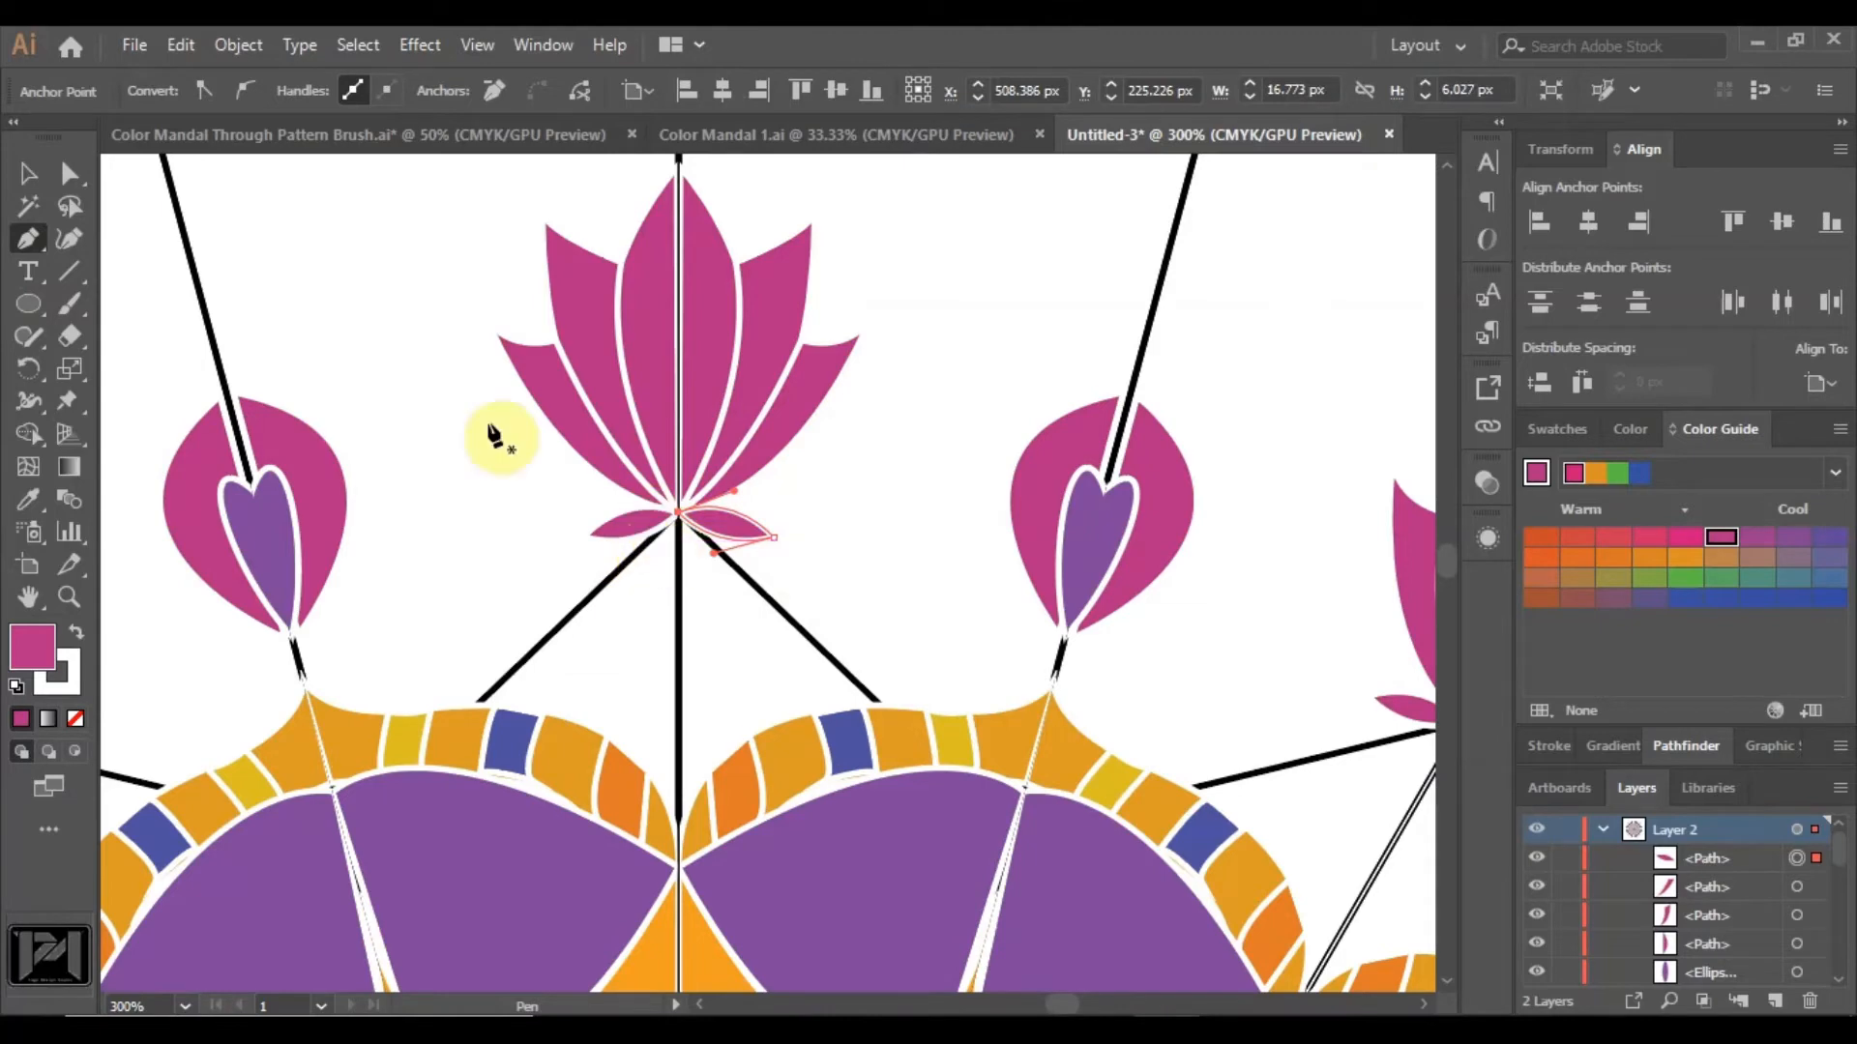
click(72, 177)
click(329, 301)
Draw a closed leaf with the Pen tool from the flower's base to the bud's base, about 65 by 28 px, and fill it blue-violet.
scroll(759, 506, down, 5)
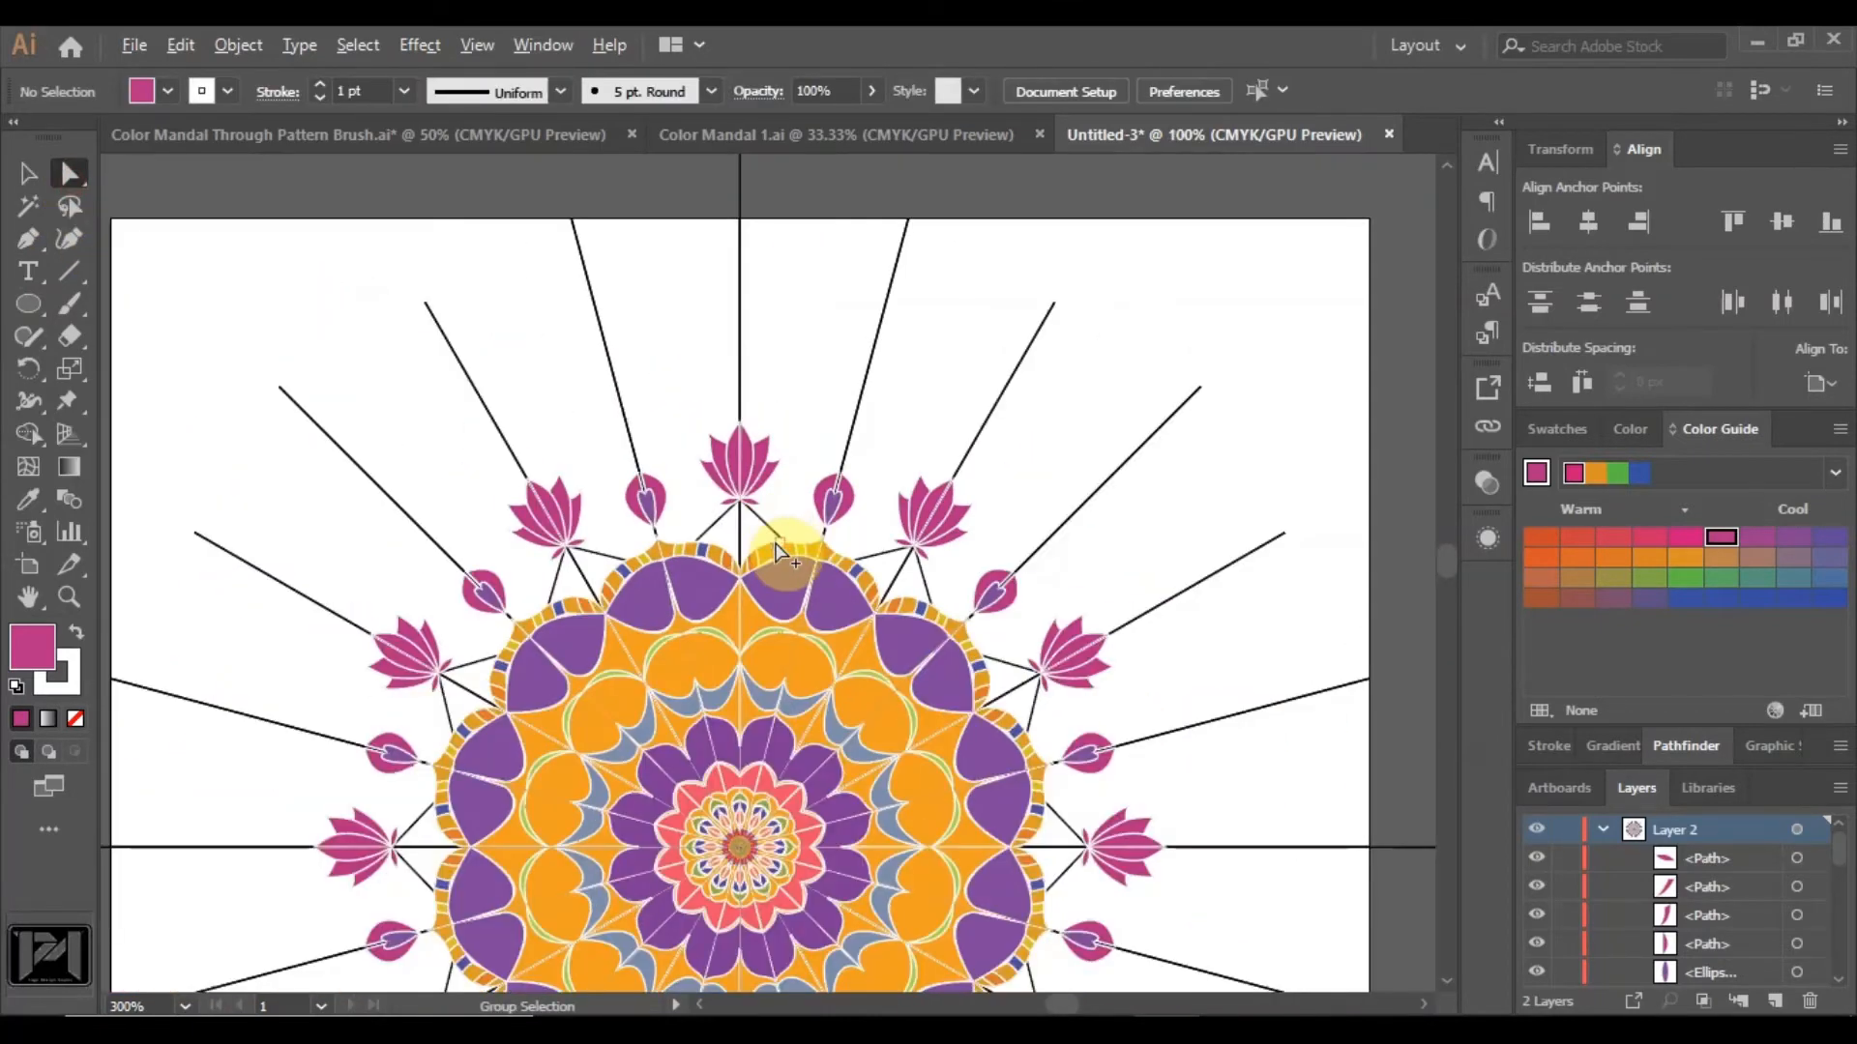
scroll(817, 456, up, 5)
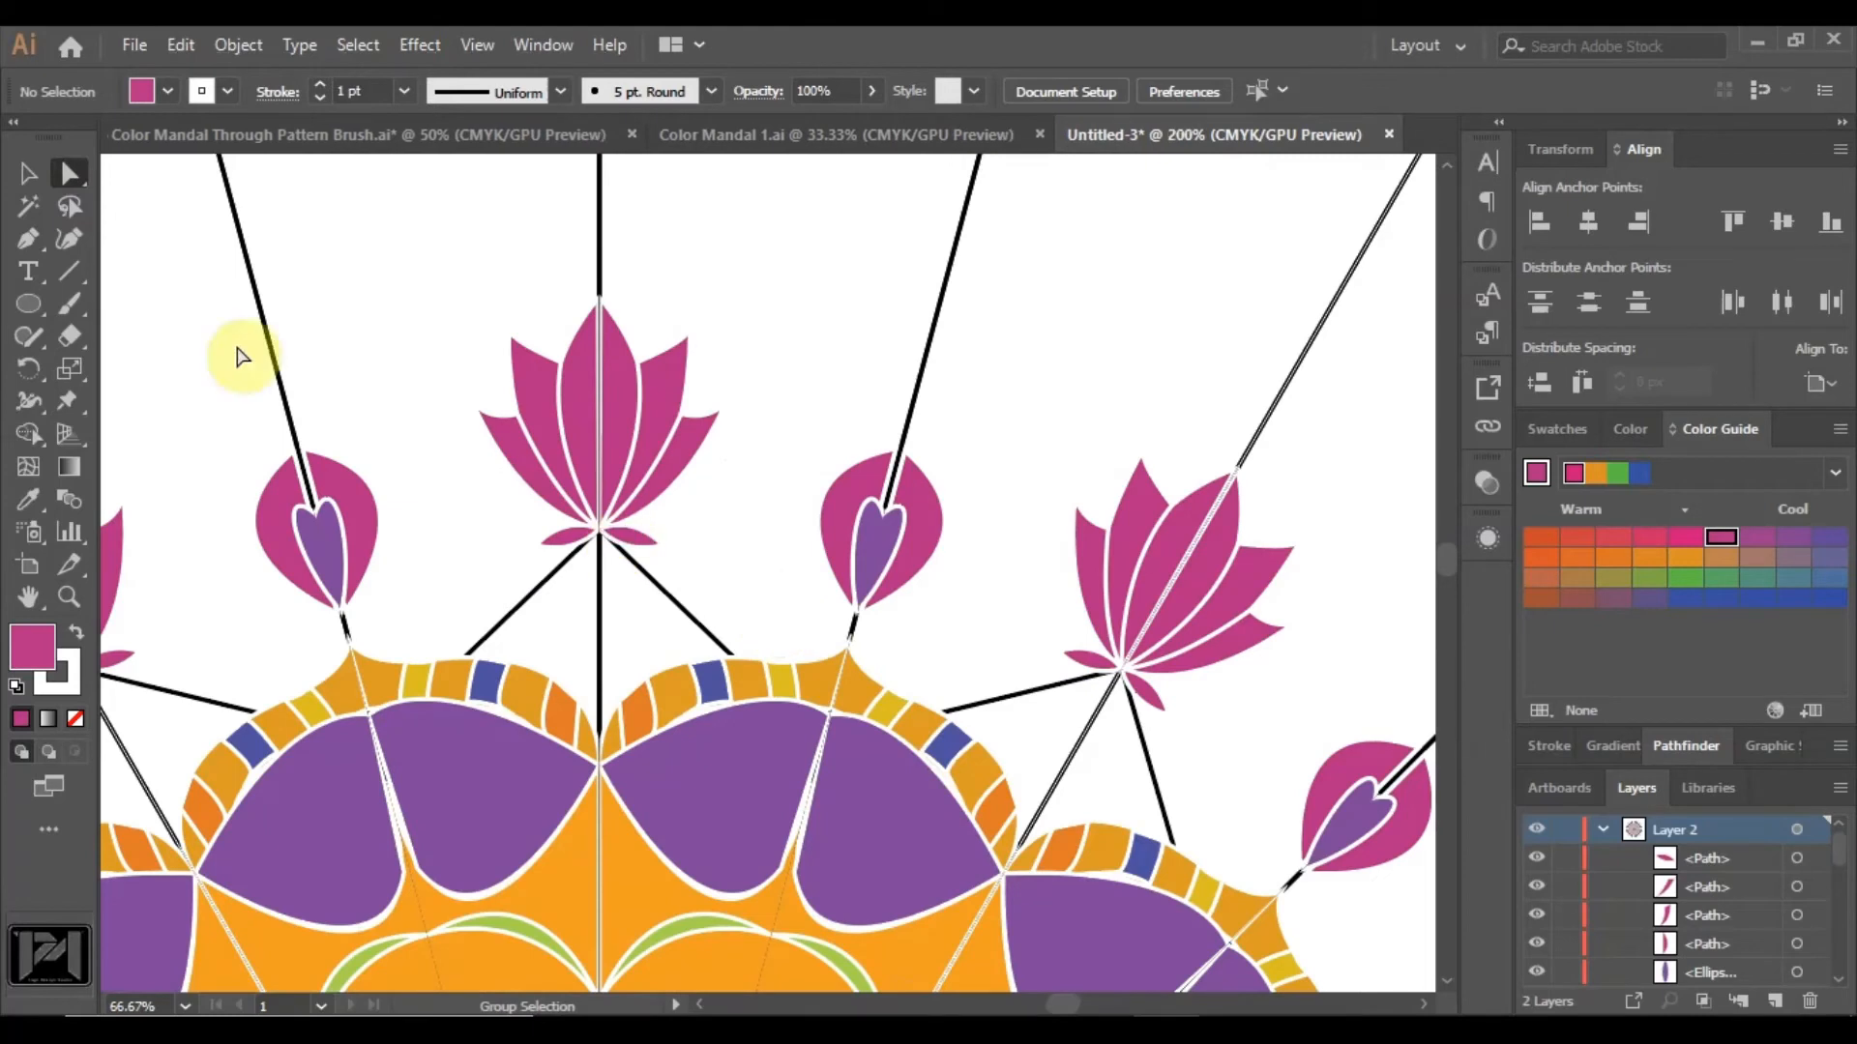
click(28, 238)
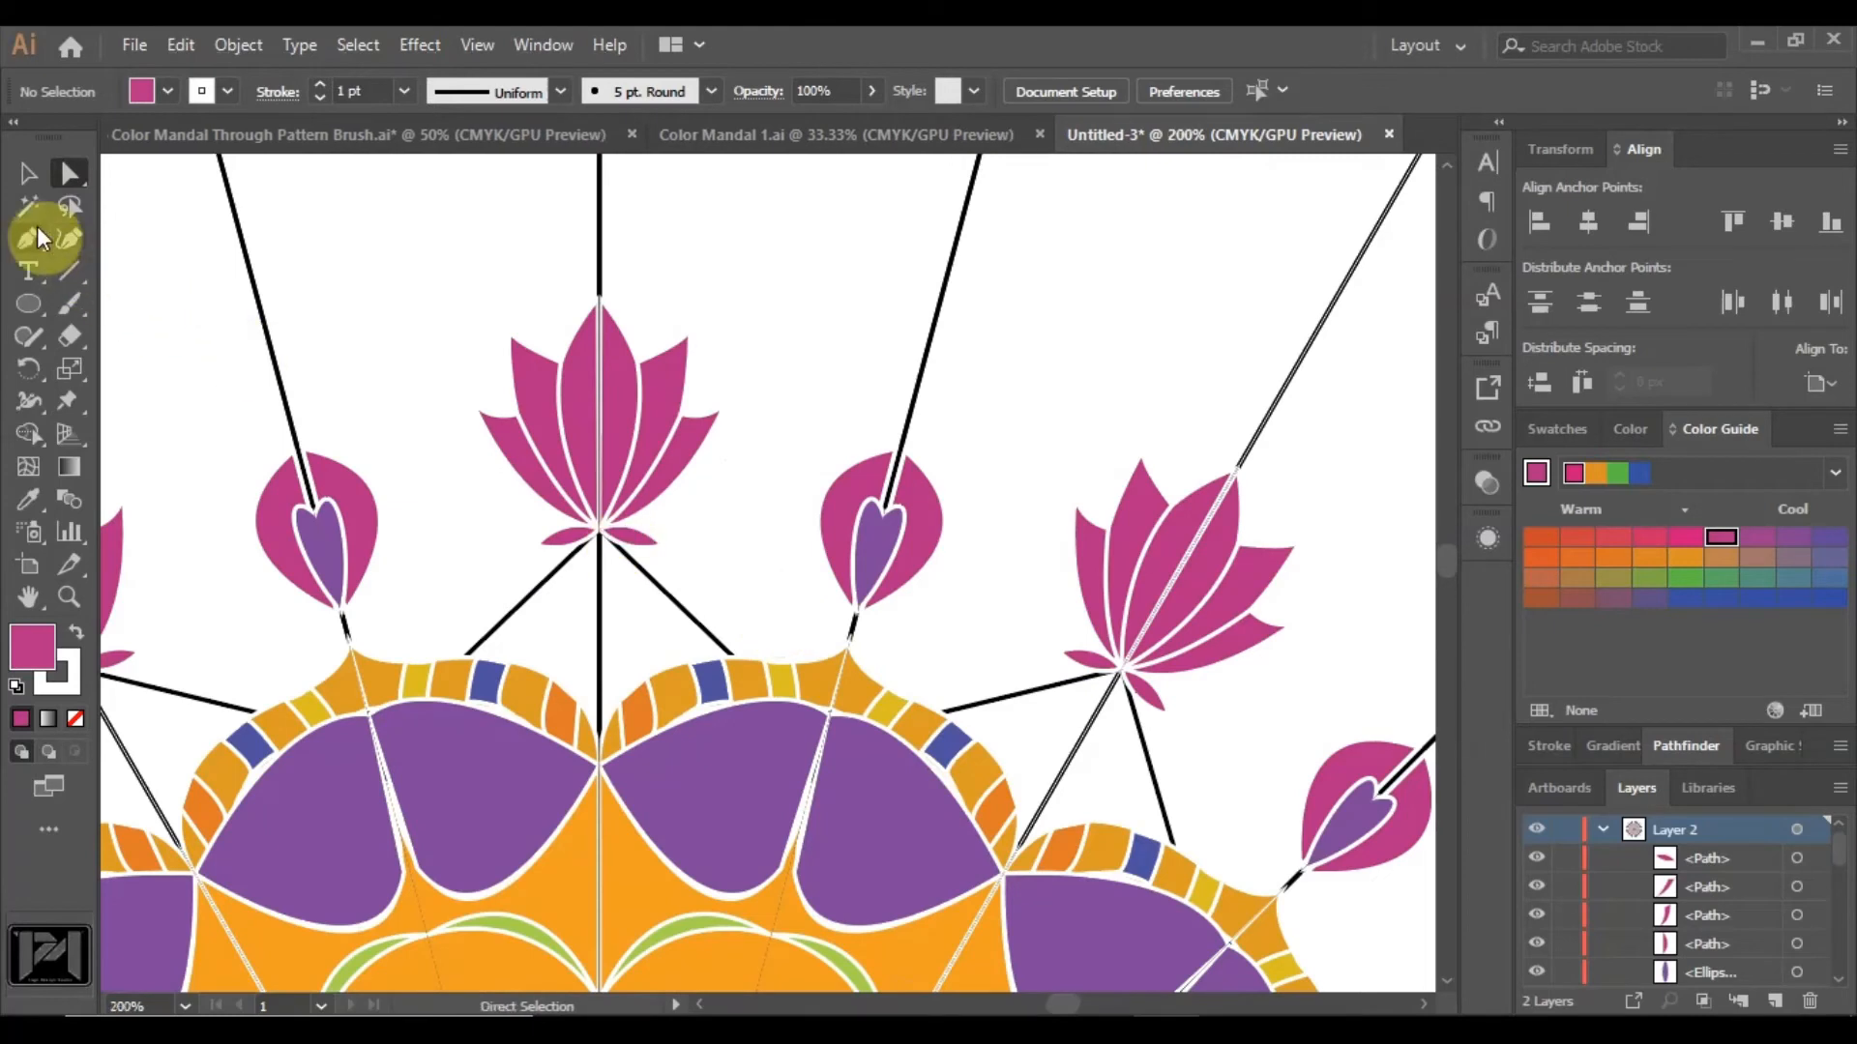
click(599, 549)
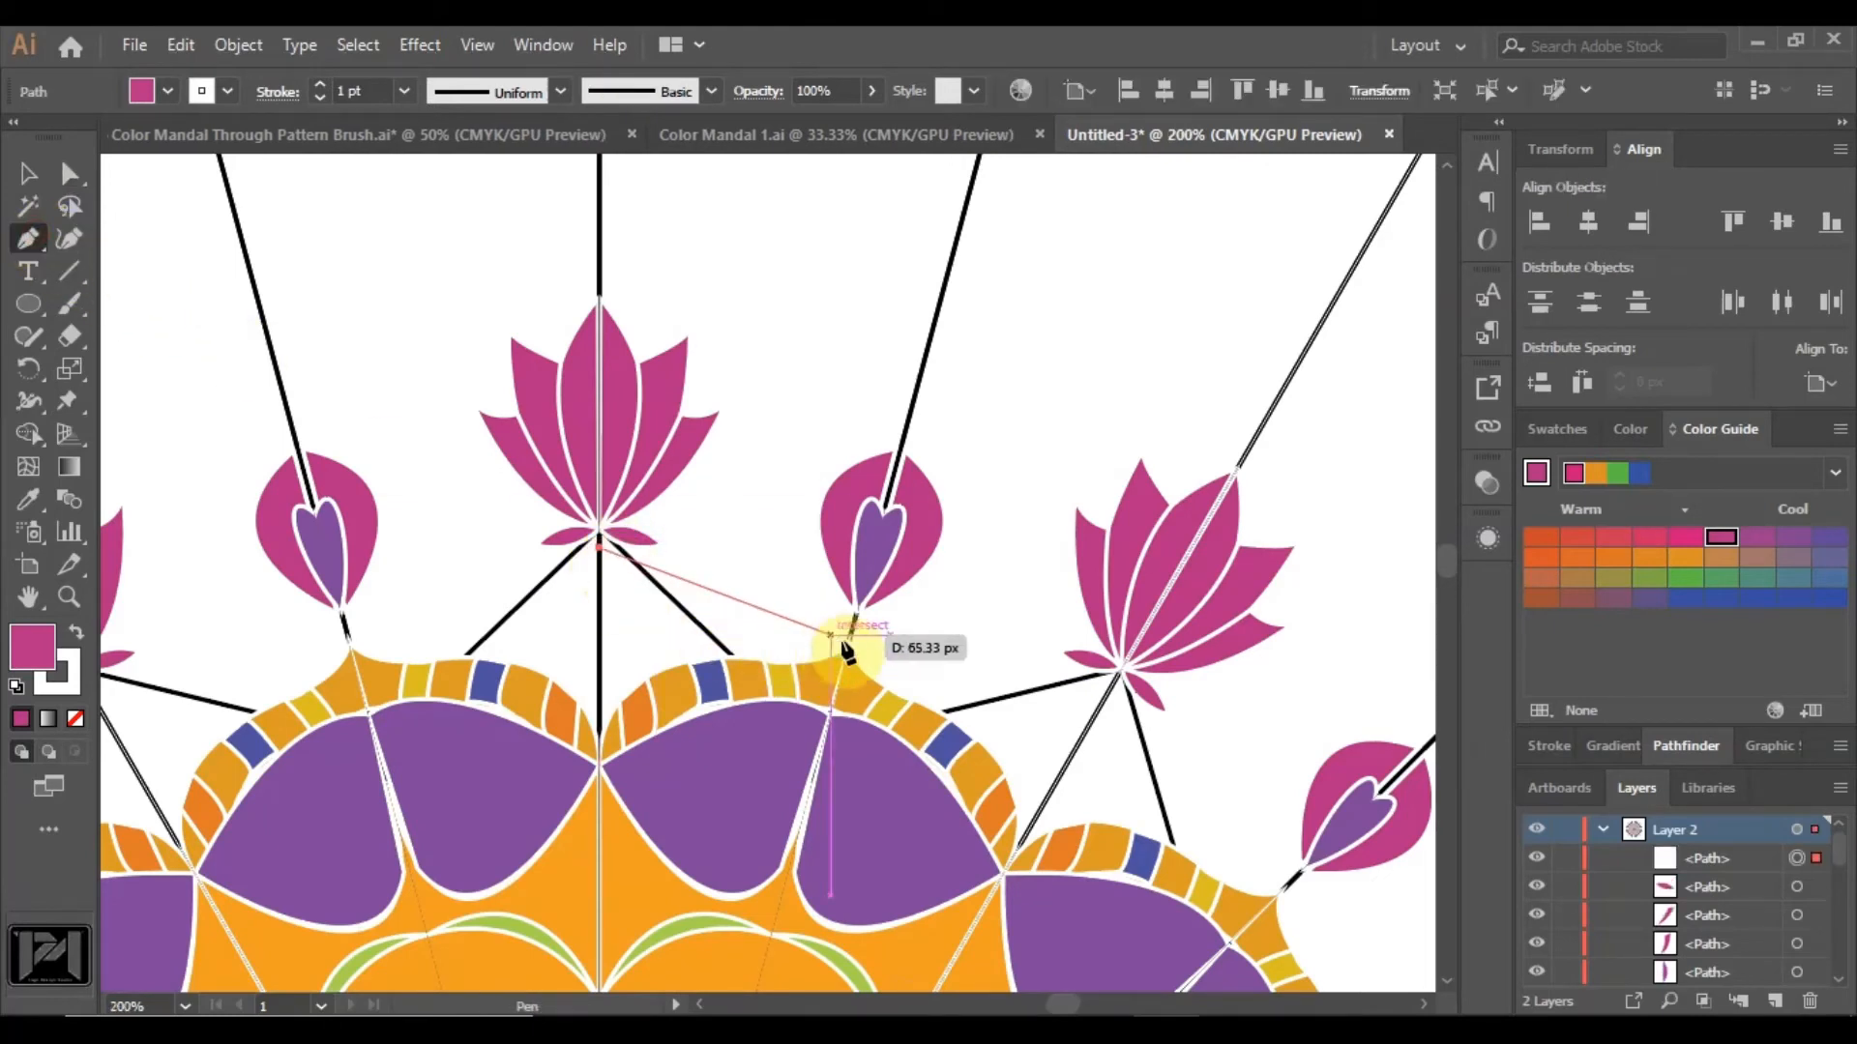
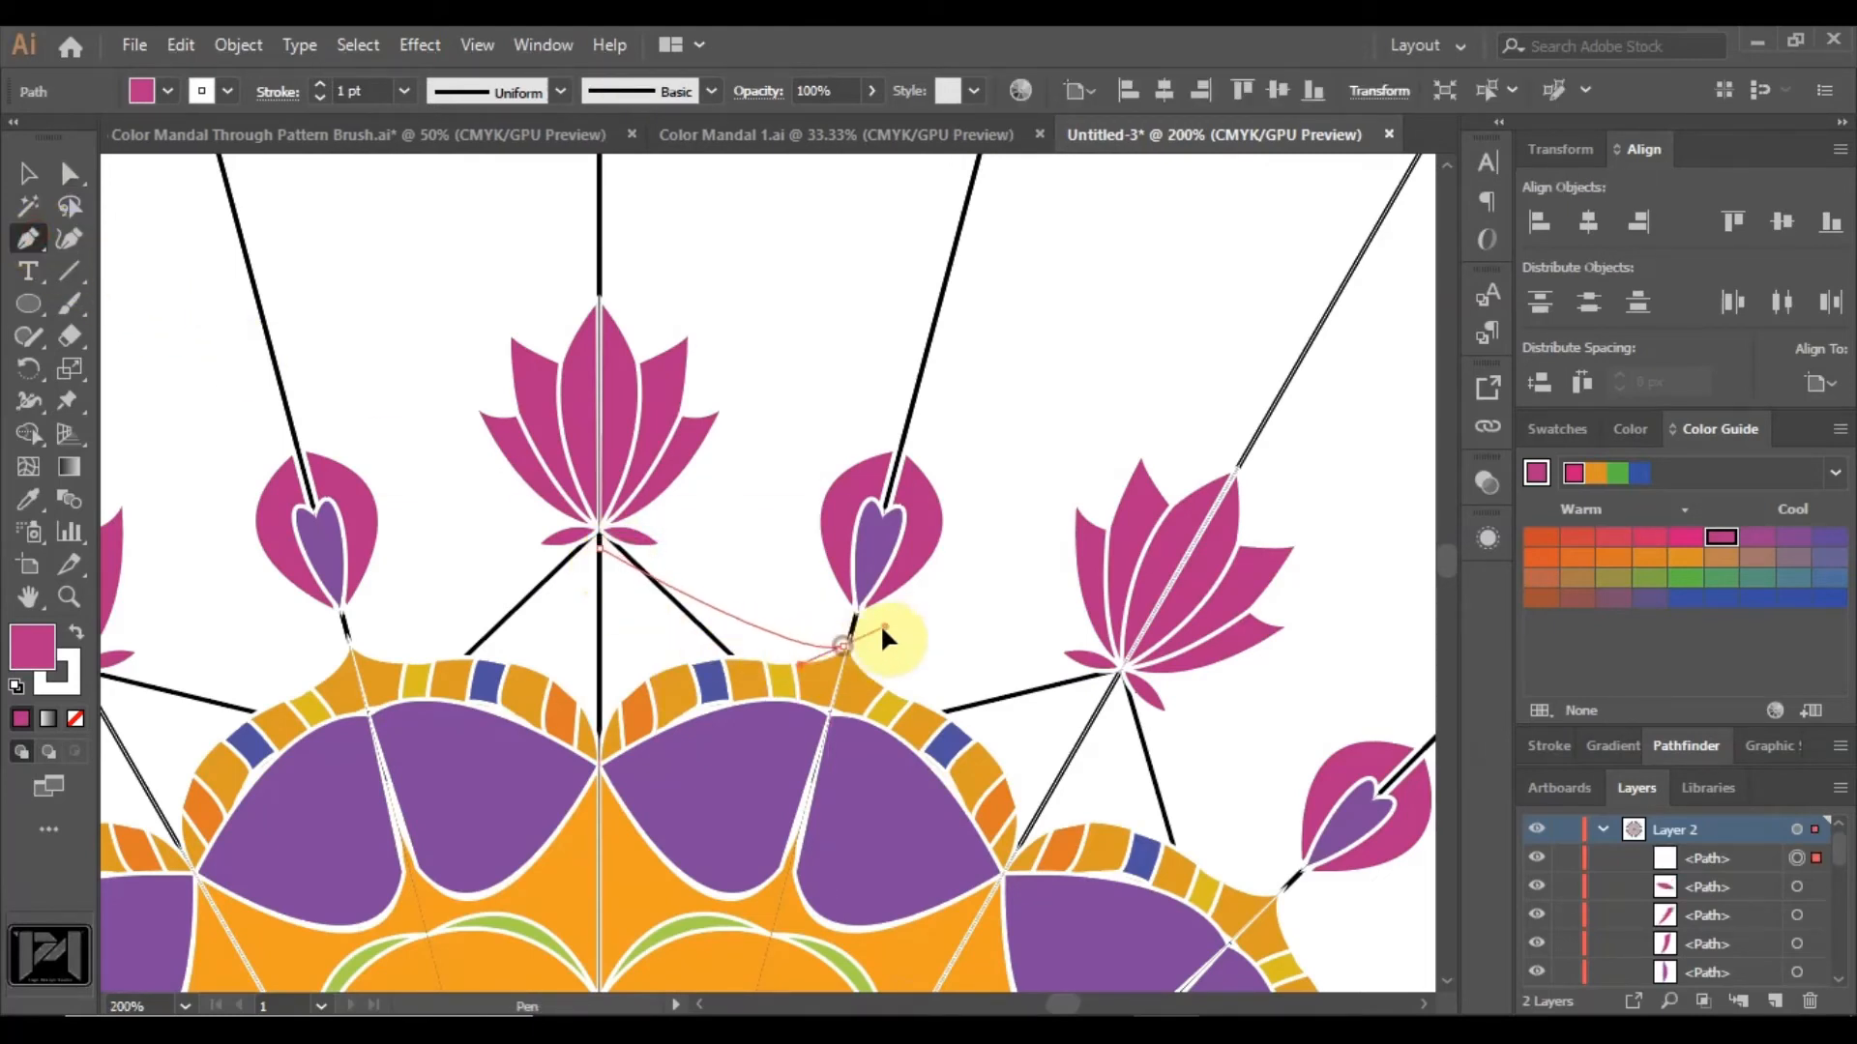
drag(882, 636, 981, 604)
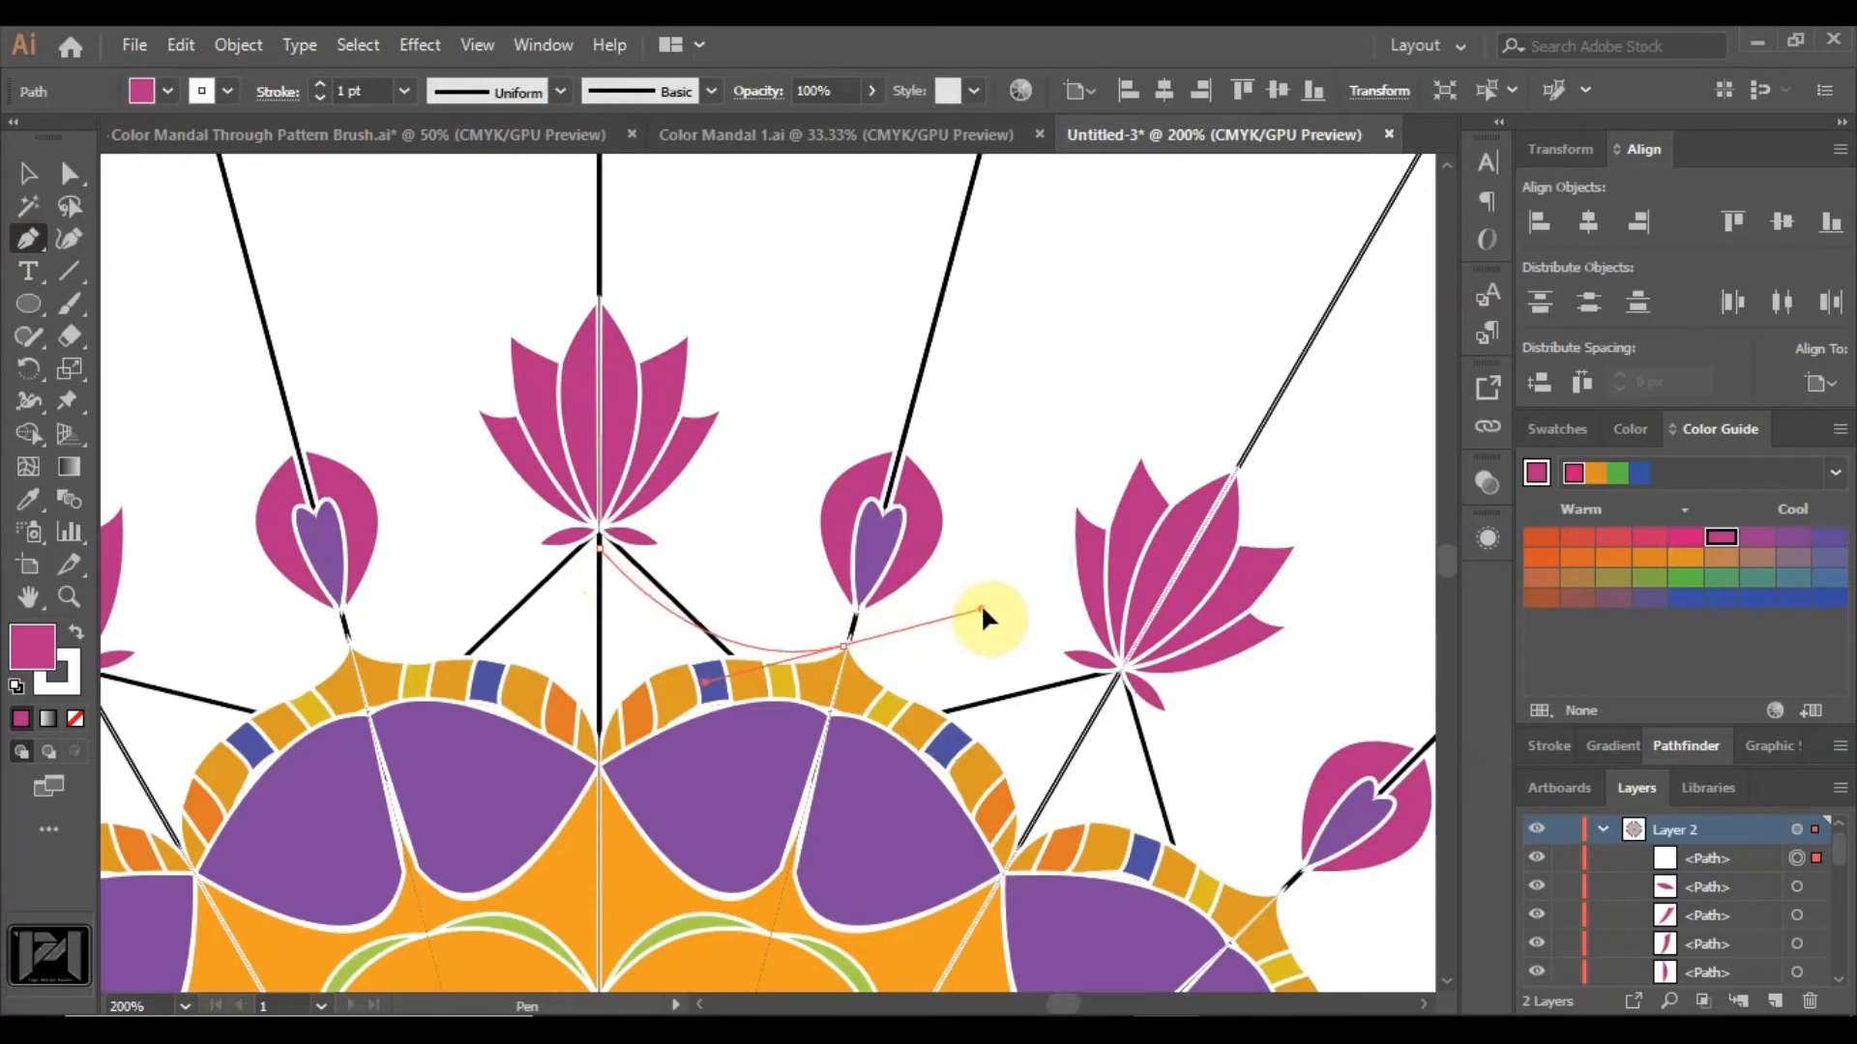
click(847, 648)
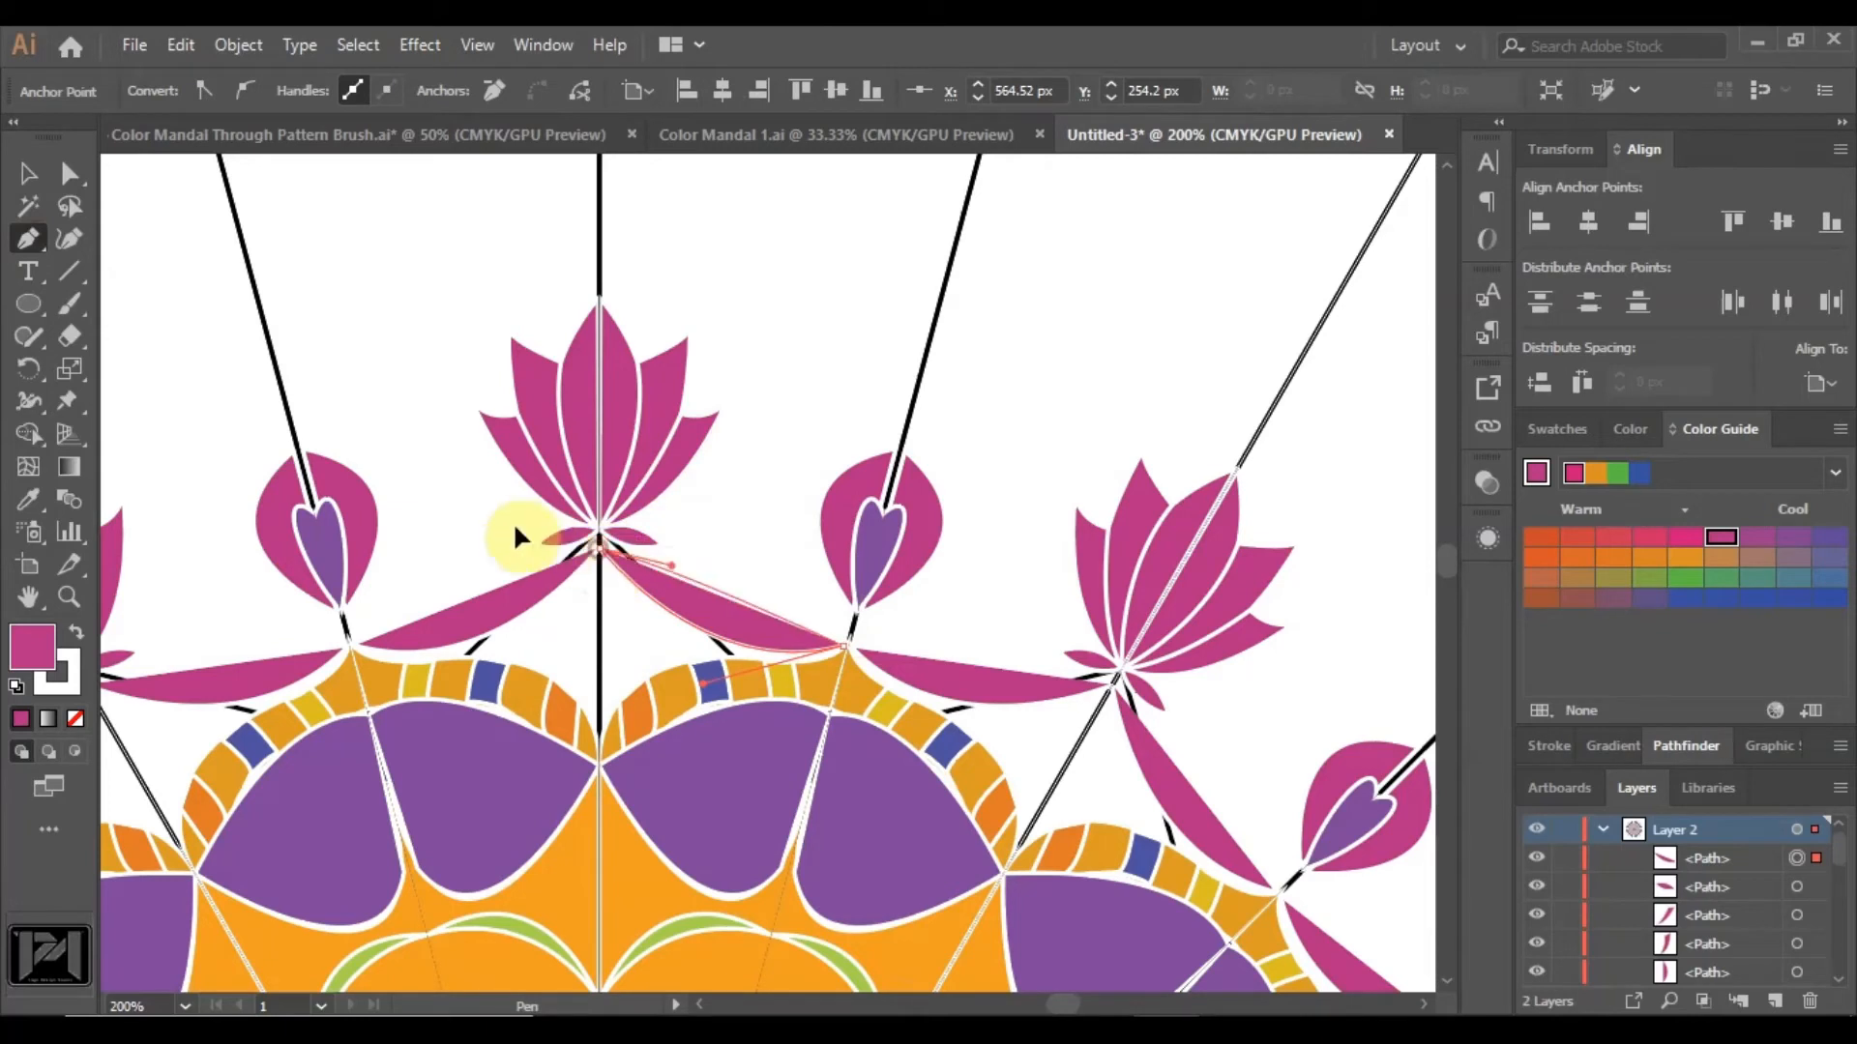
drag(419, 501, 341, 553)
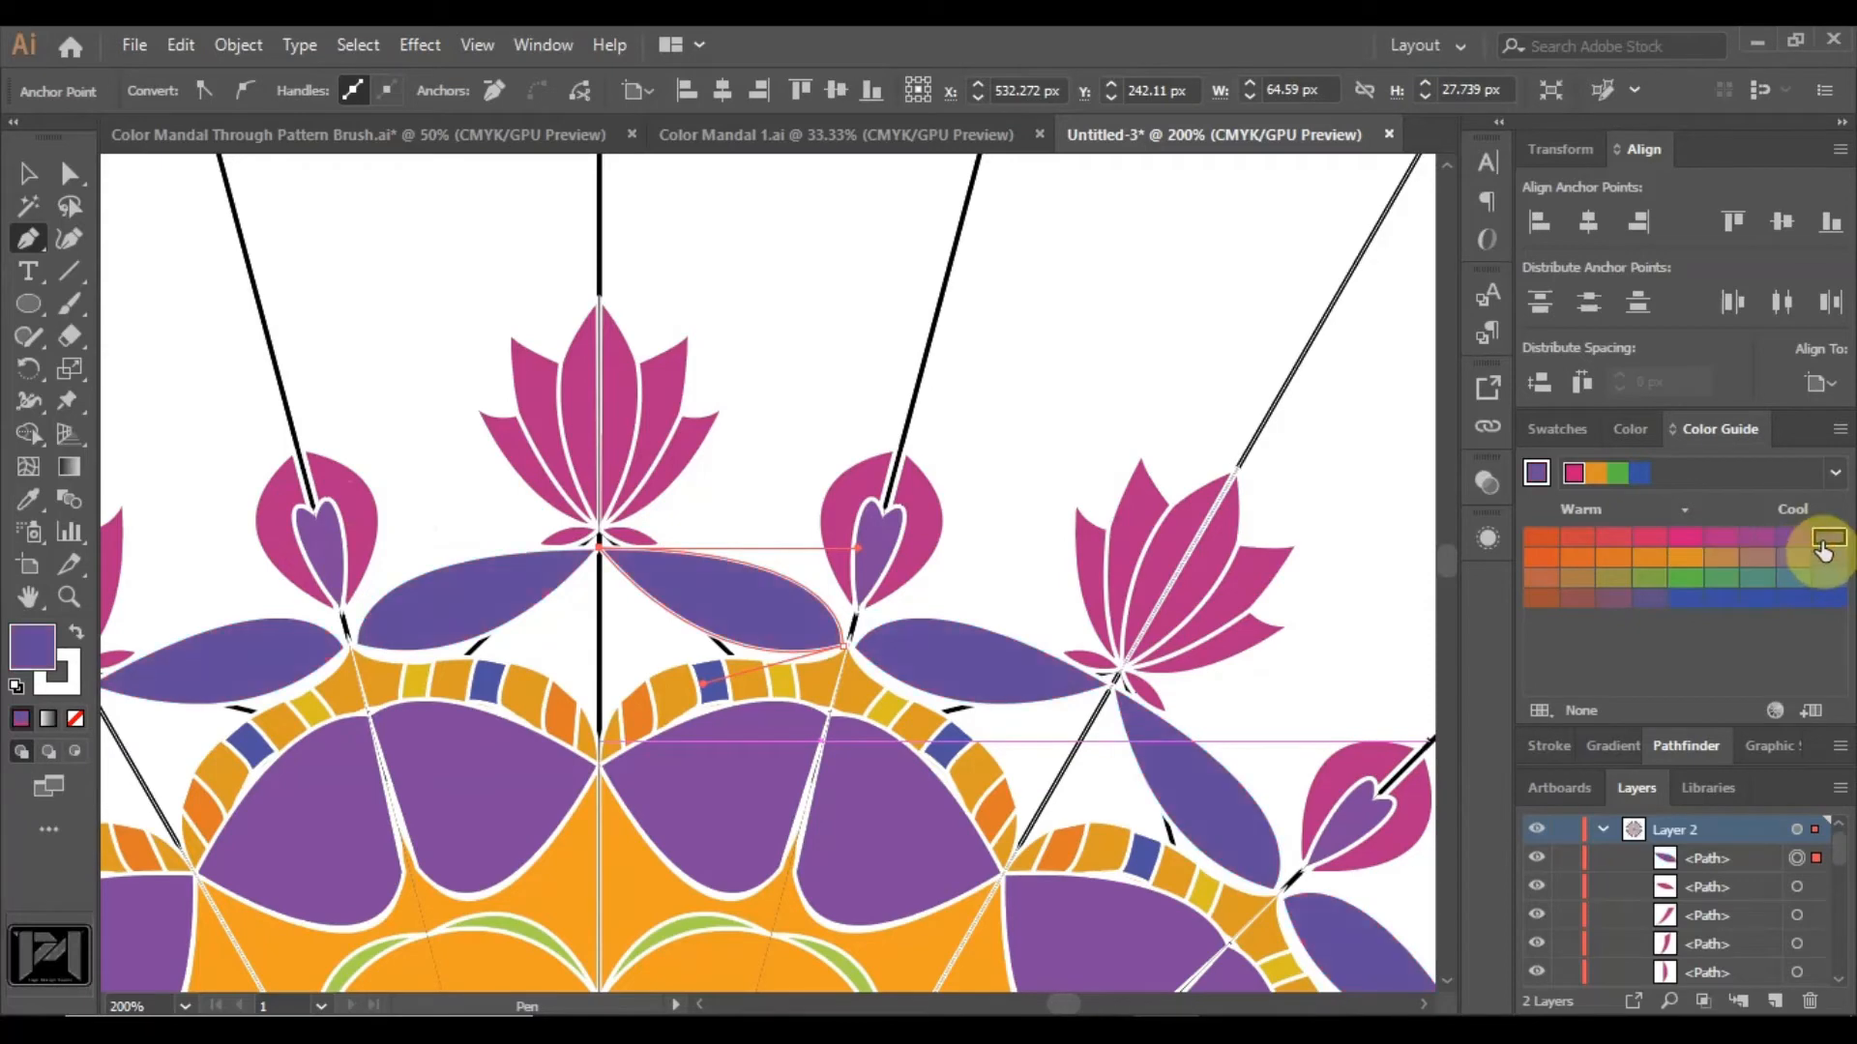
scroll(1128, 538, down, 5)
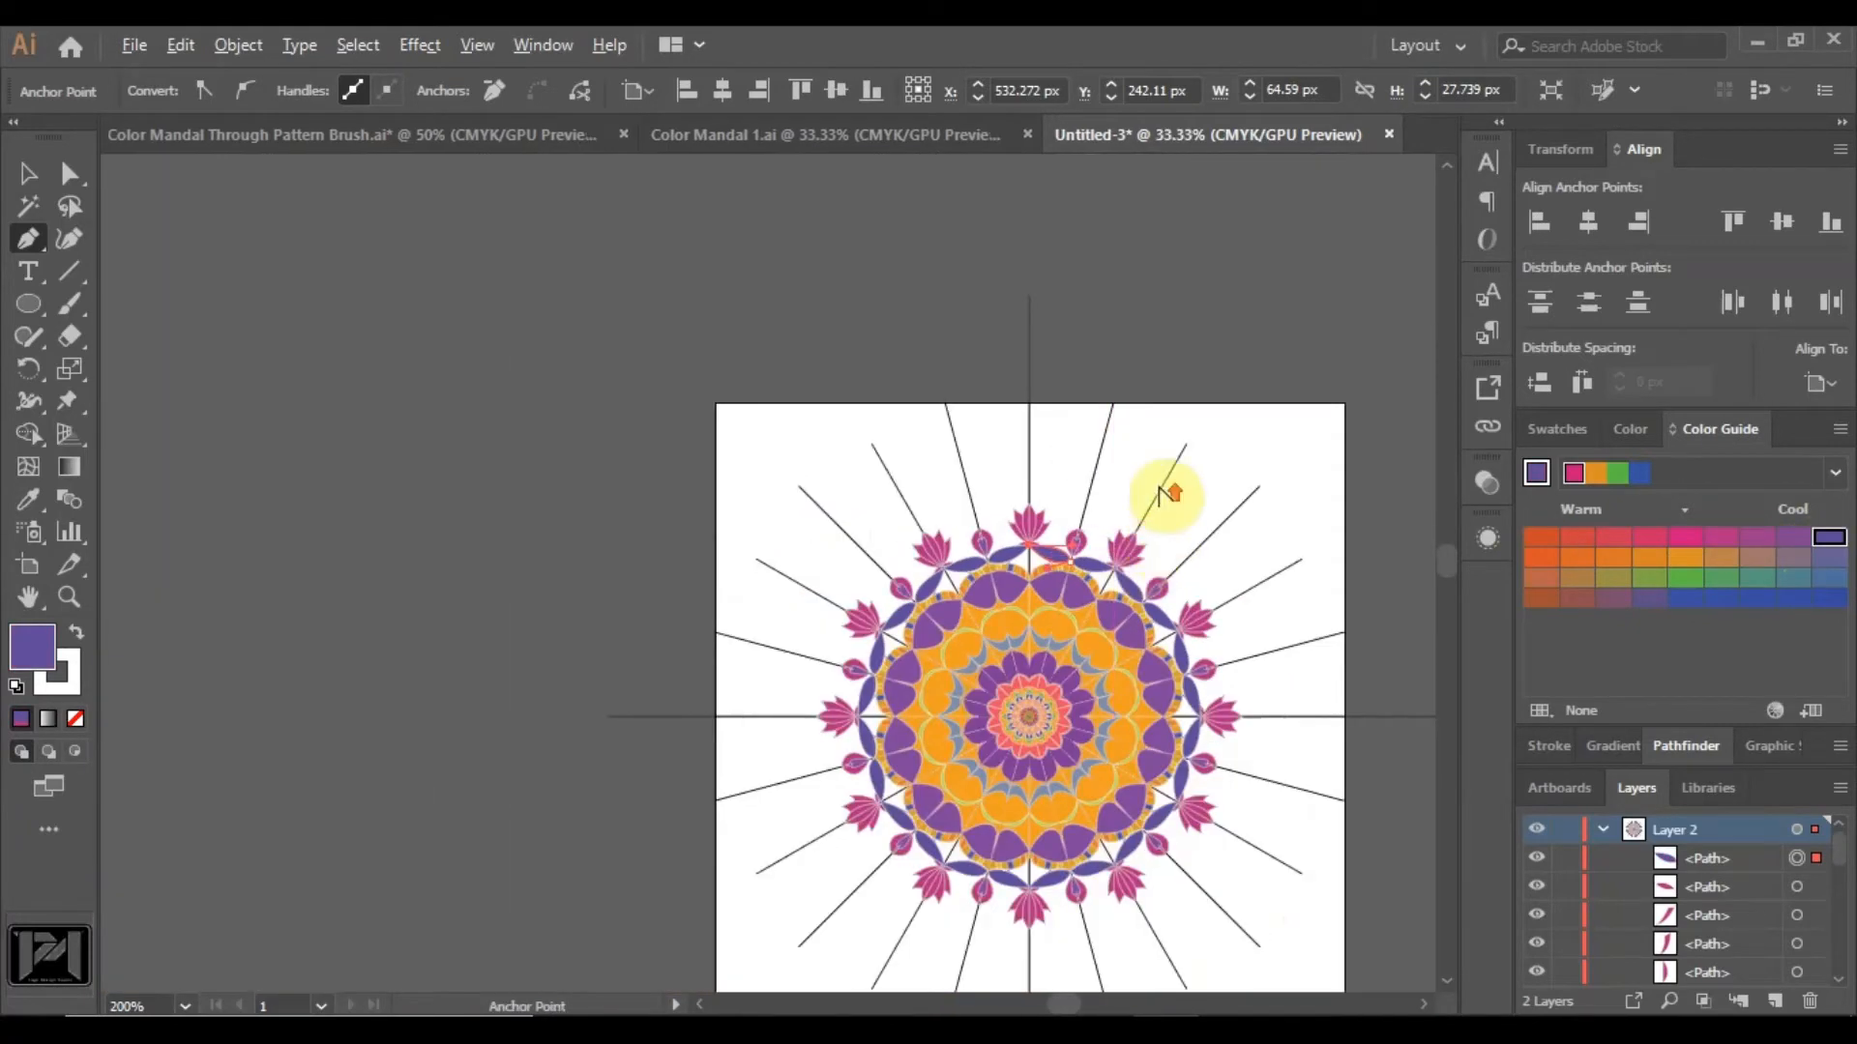
scroll(1168, 495, up, 2)
click(41, 191)
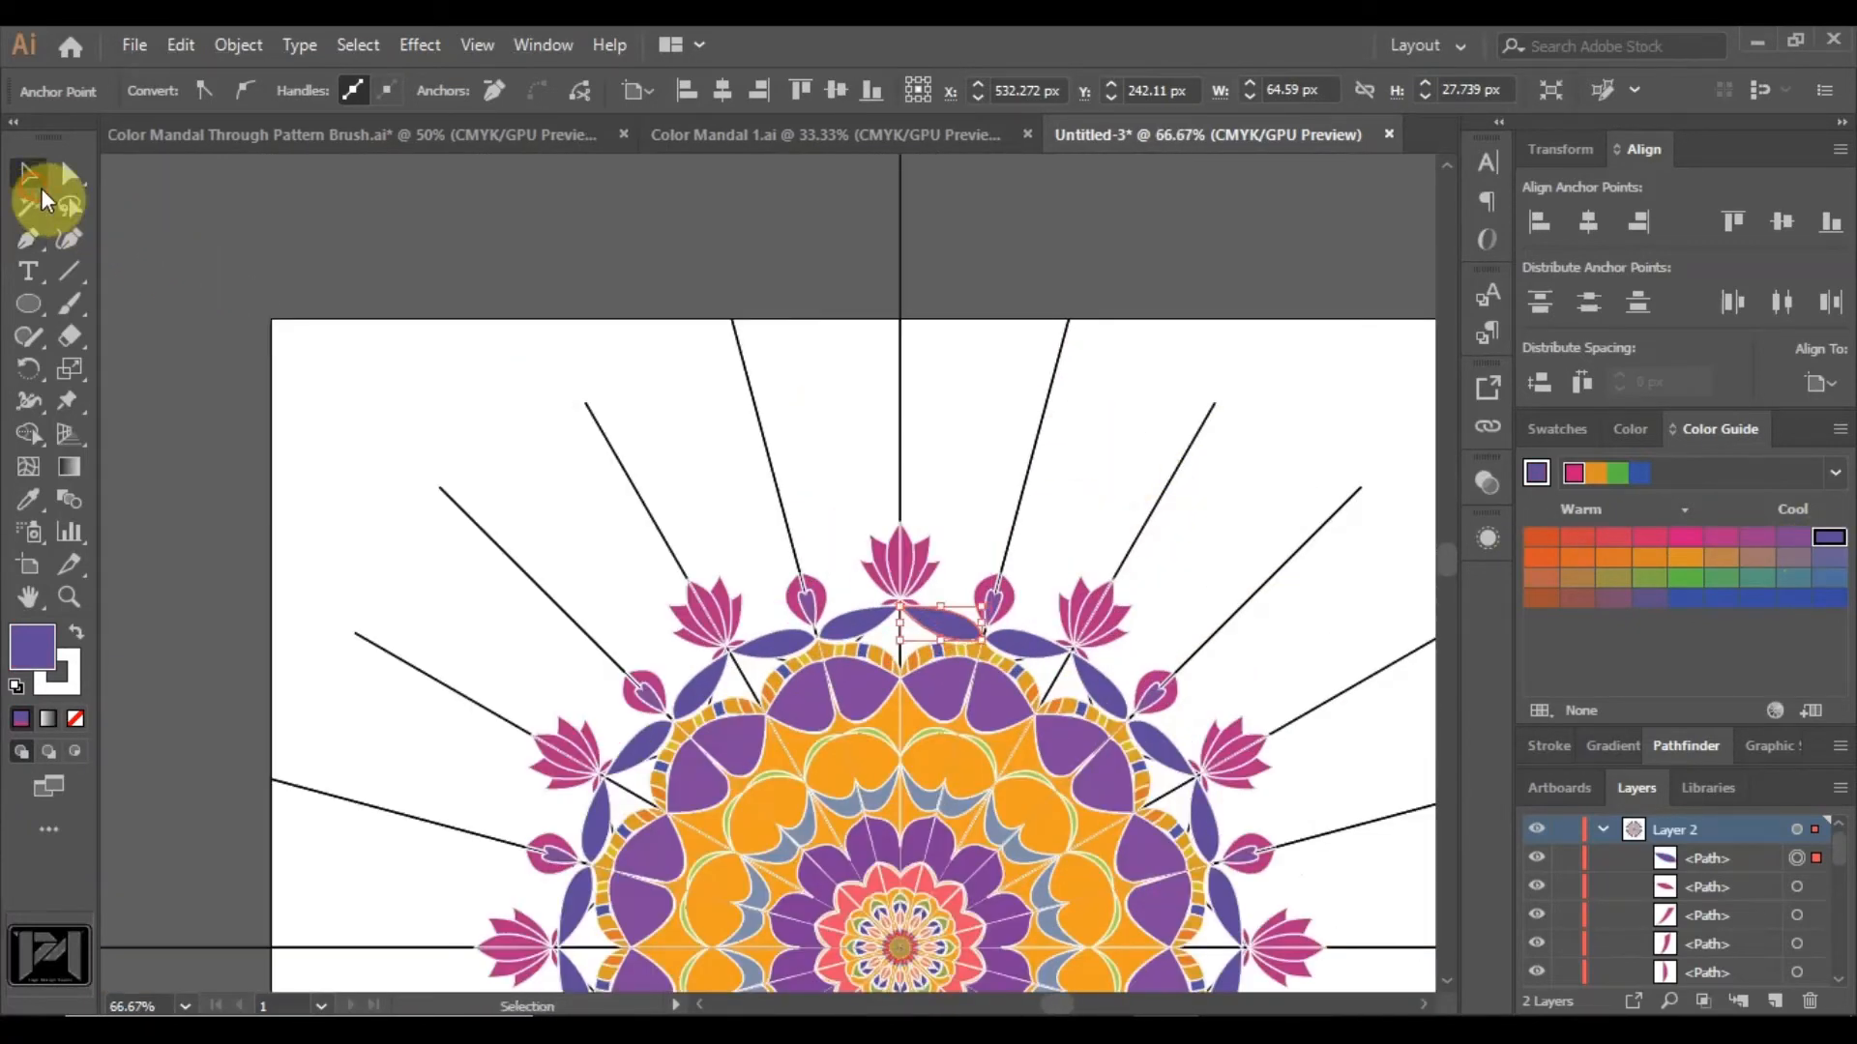
click(715, 479)
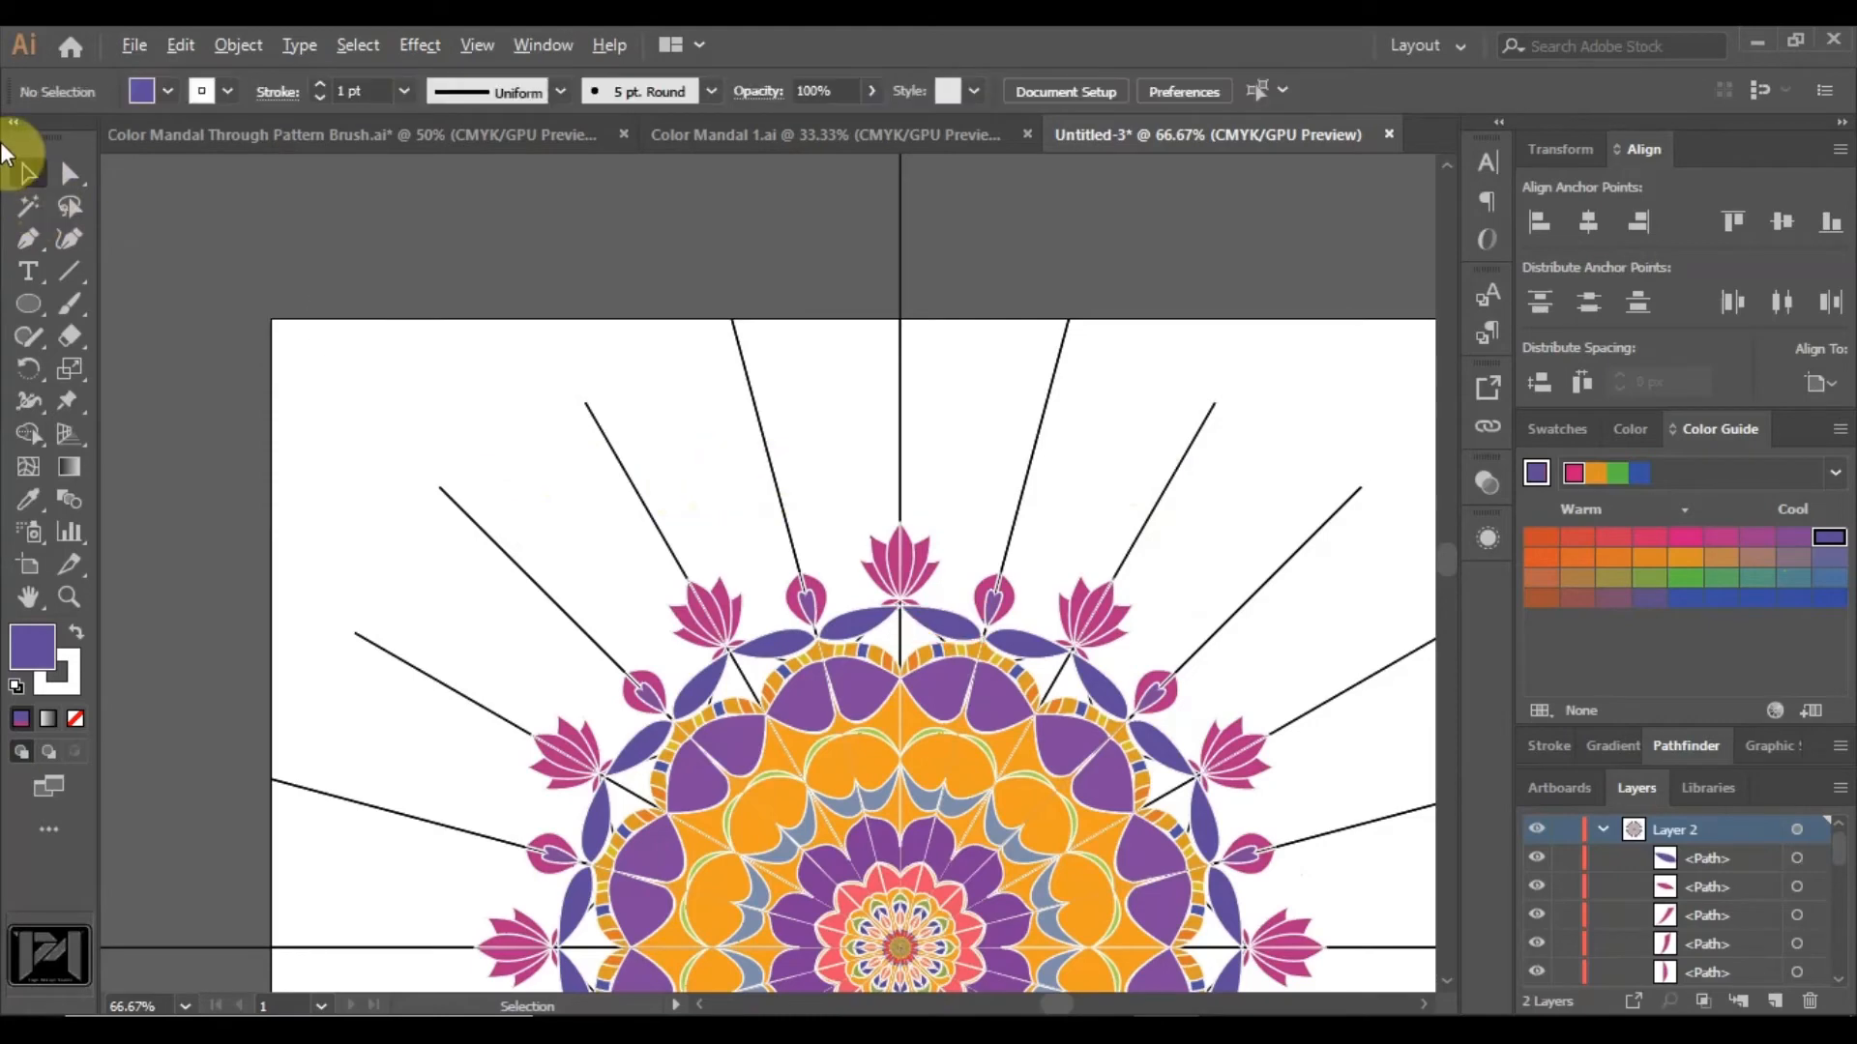
Outline half of a large blue-violet arch with the Pen tool, from the bud's base over the flower and down its inner side.
click(28, 238)
scroll(957, 580, up, 2)
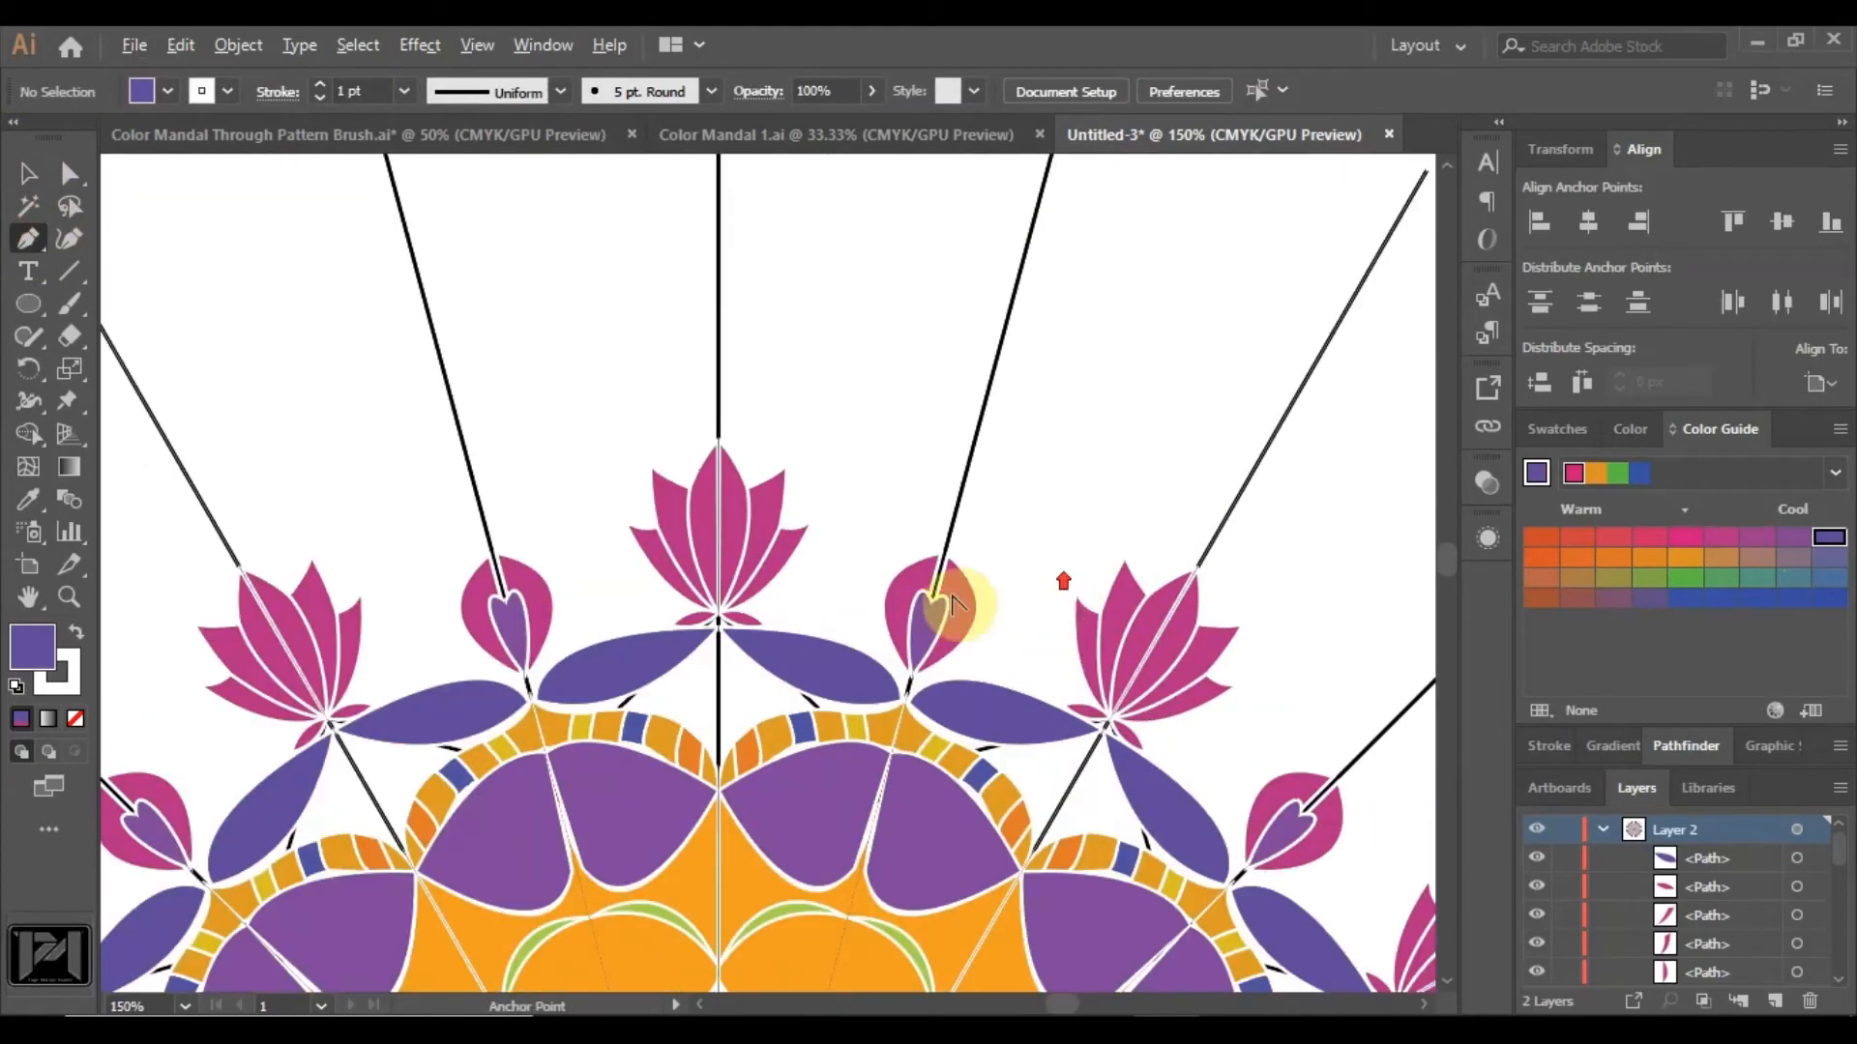
click(900, 693)
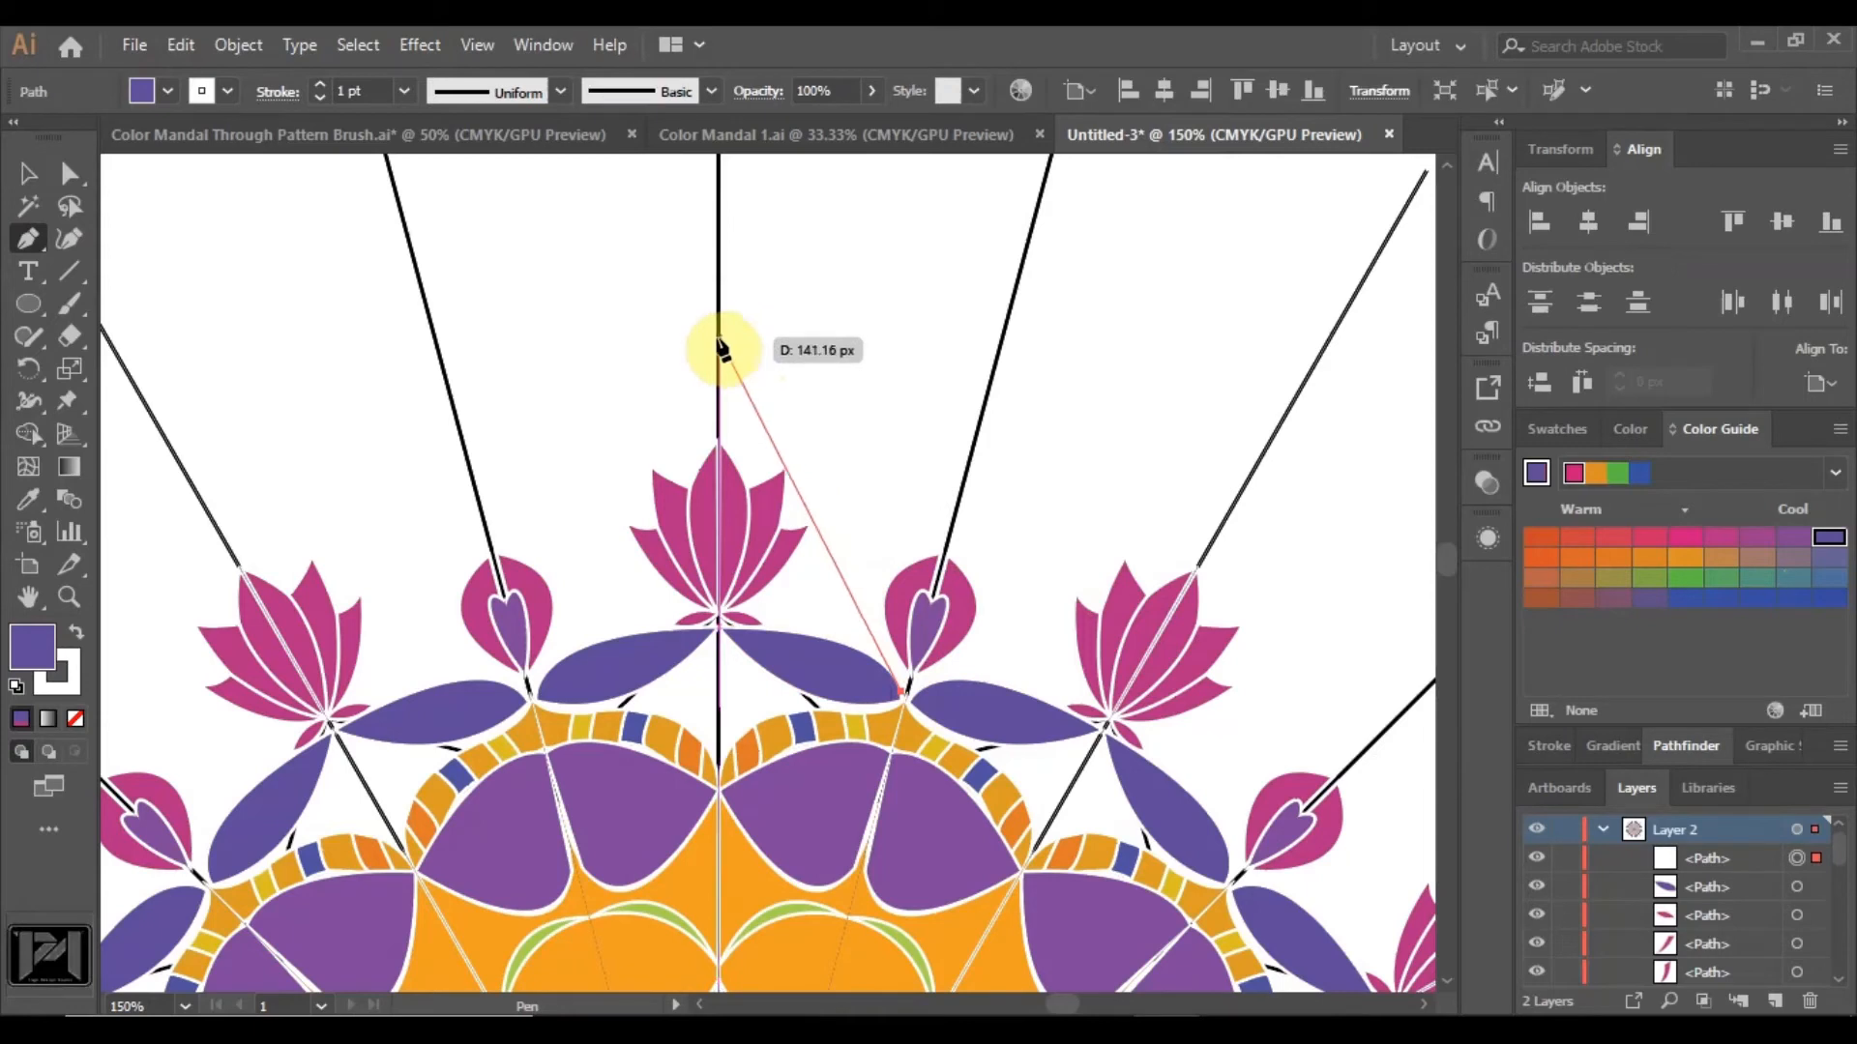
drag(719, 338, 811, 498)
drag(811, 498, 831, 571)
drag(806, 586, 816, 601)
Continue the arch path with a rounded lobe beside the flower and a curved lower edge ending at the flower's base on the vertical spoke.
scroll(816, 601, up, 4)
drag(711, 487, 873, 540)
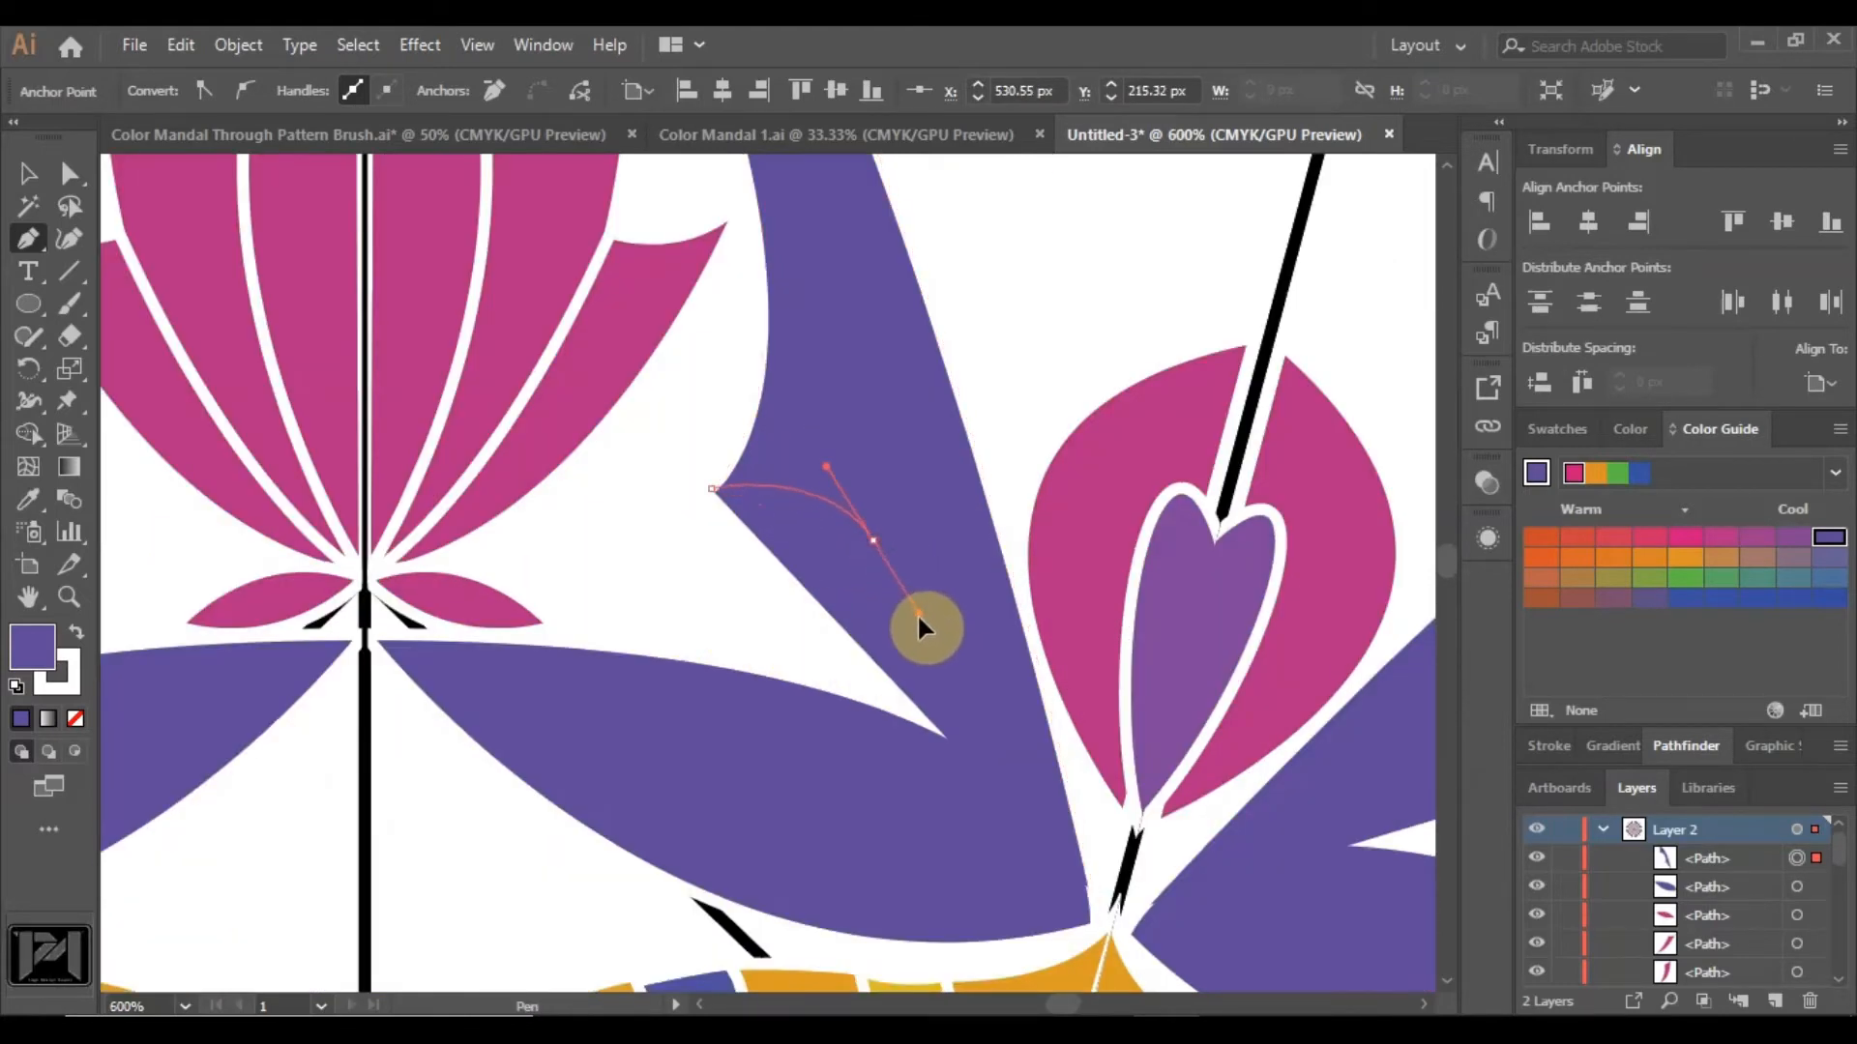
drag(918, 615, 916, 630)
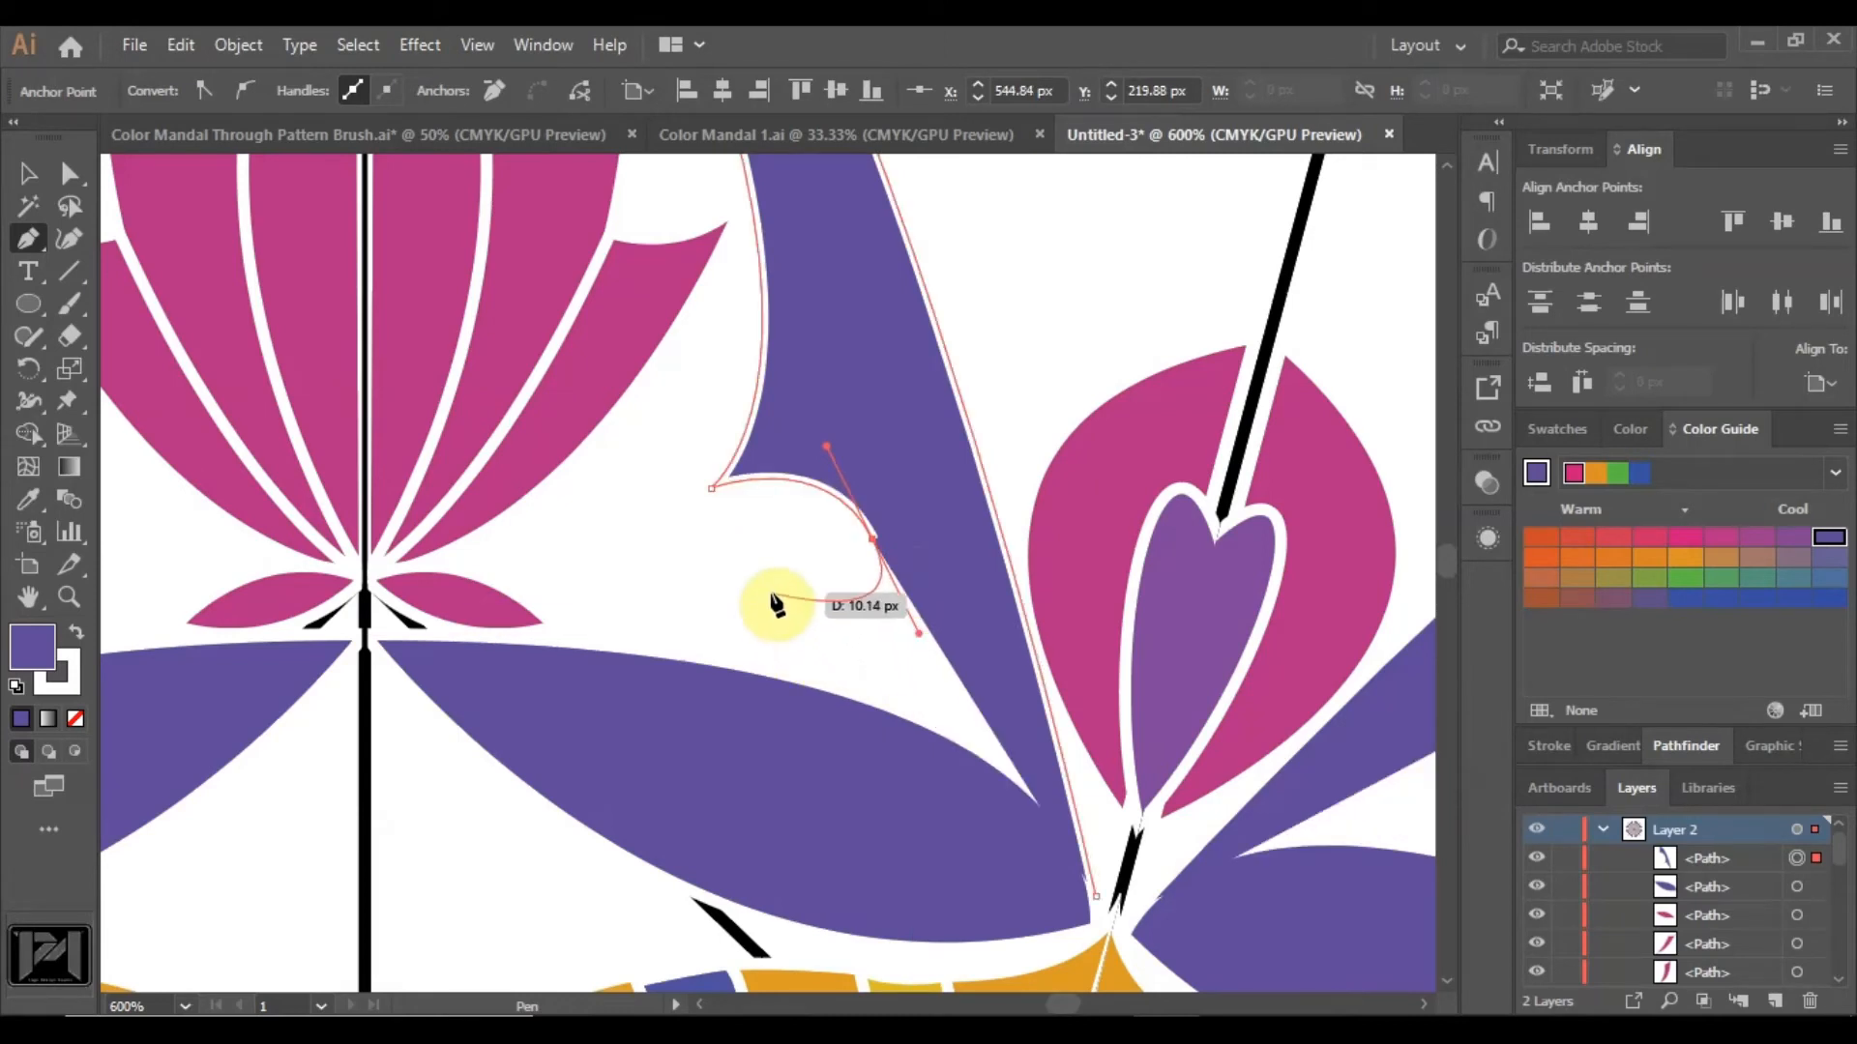
scroll(769, 602, down, 2)
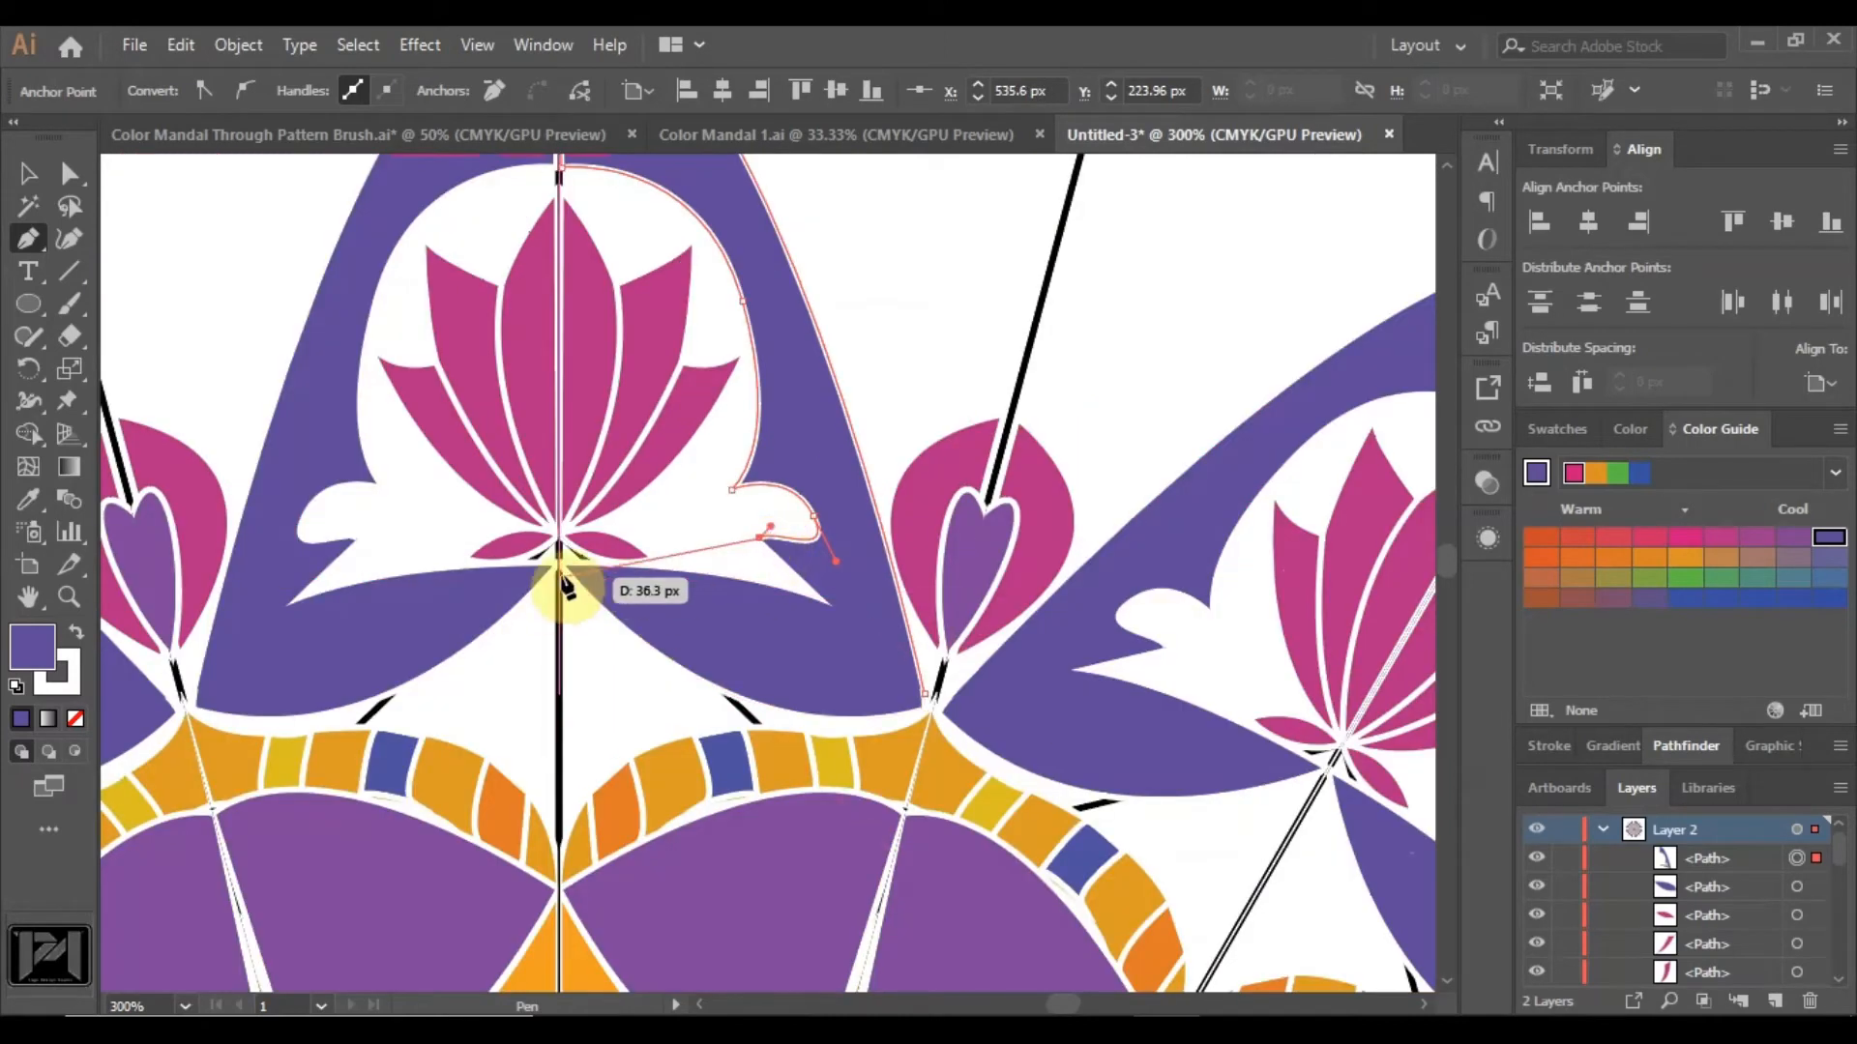
mouse_move(559, 563)
mouse_down()
mouse_move(529, 607)
mouse_move(465, 622)
mouse_up()
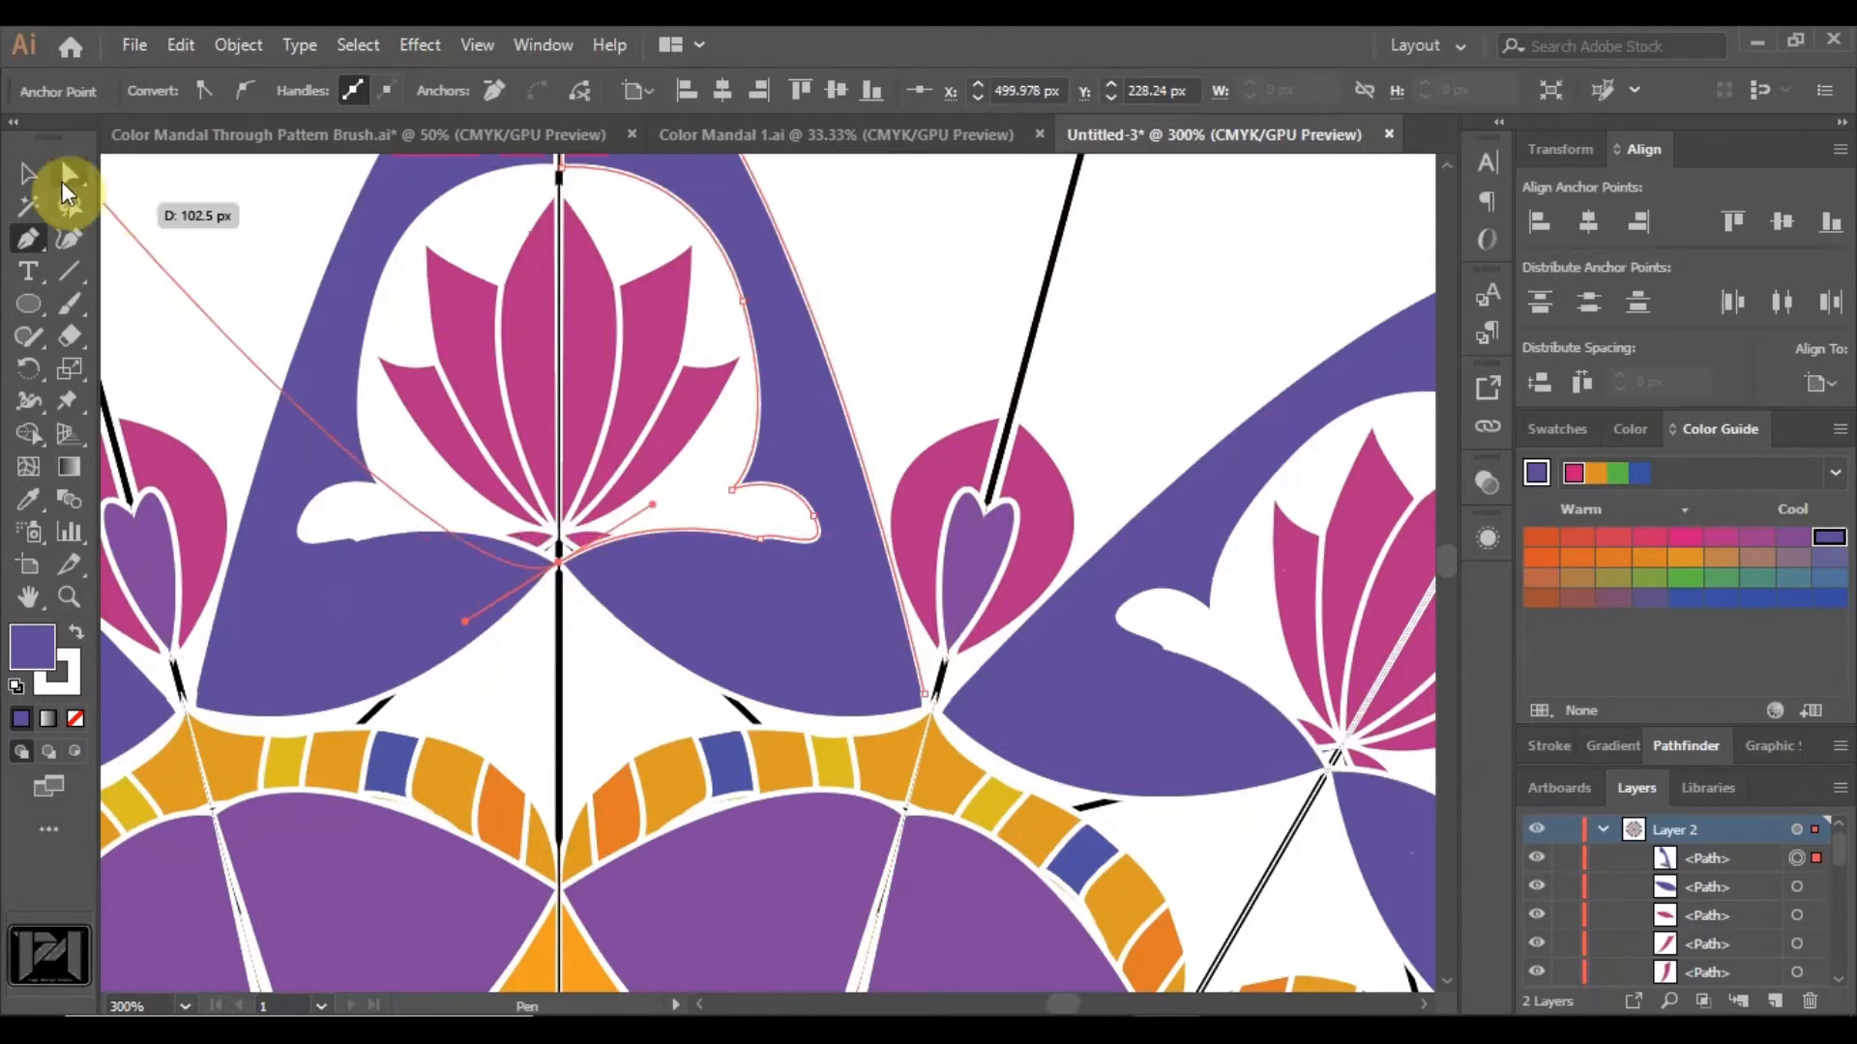
click(67, 176)
click(676, 518)
Send the blue-violet arch shape backward behind the leaf beneath the flower and deselect it.
click(23, 178)
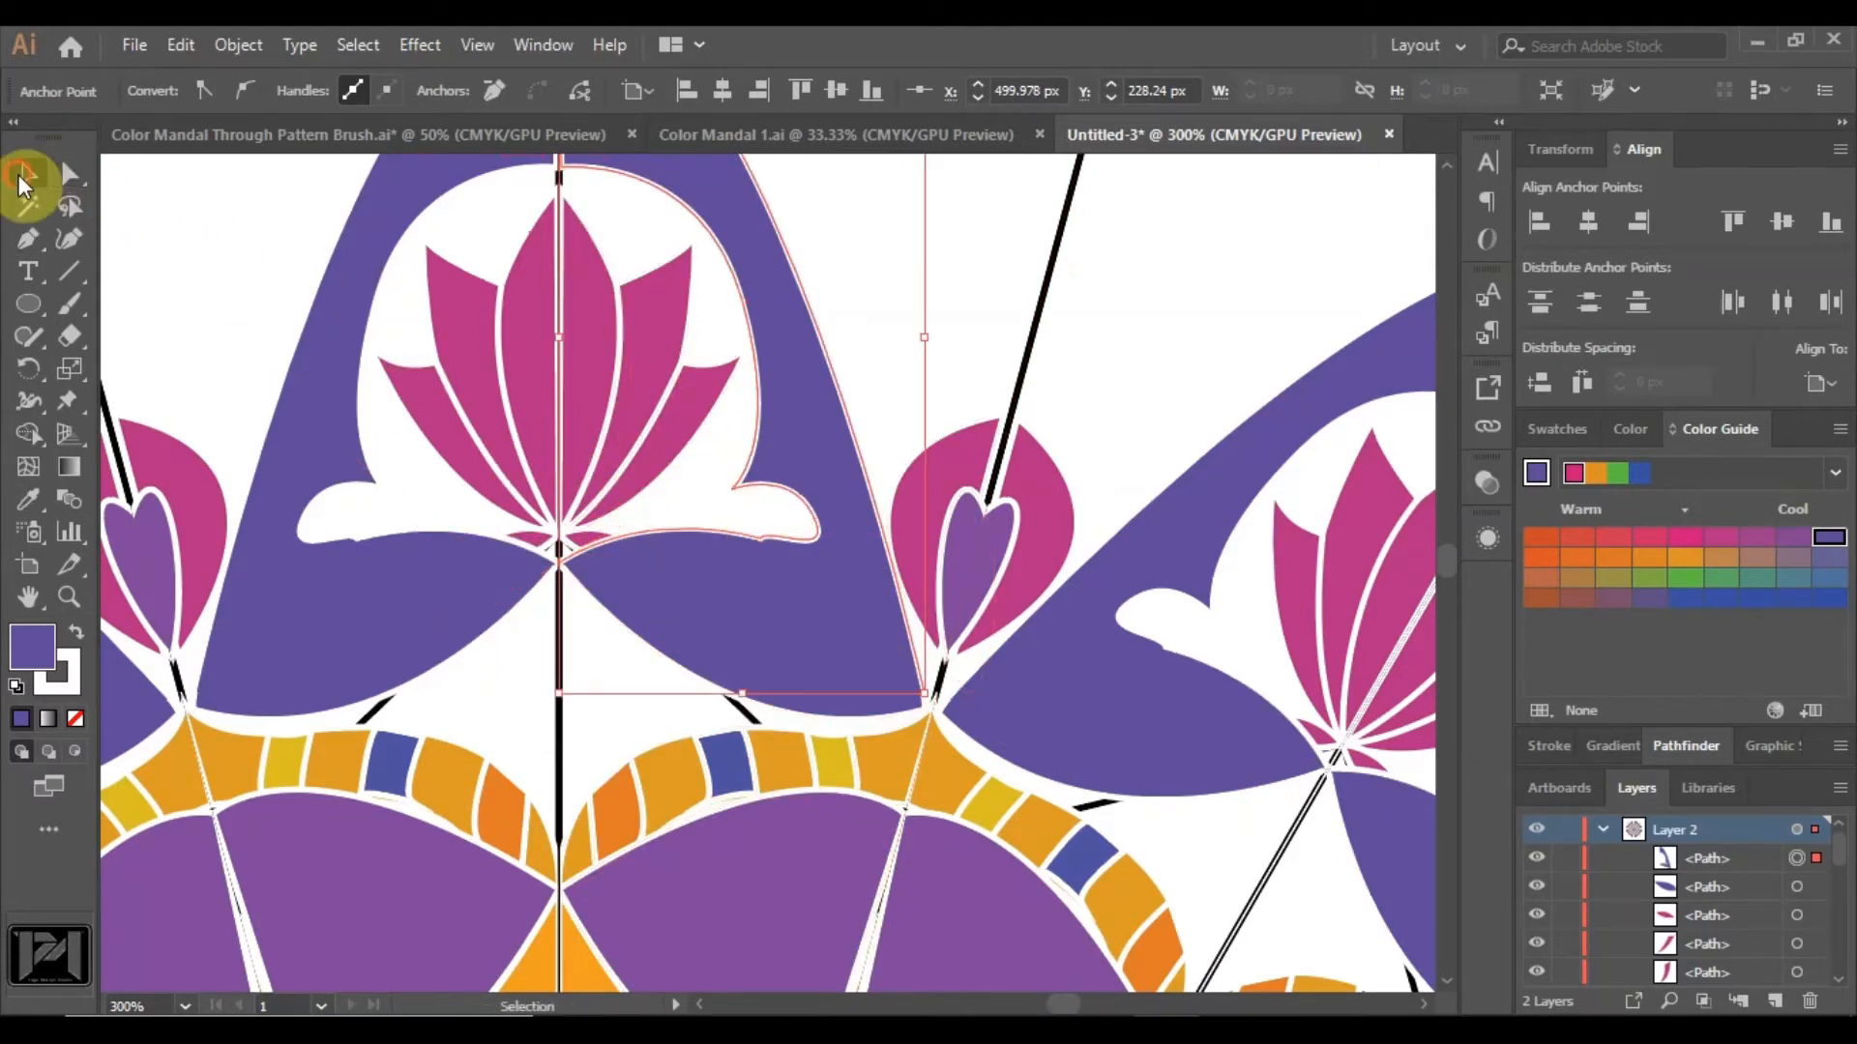
click(756, 381)
right_click(774, 393)
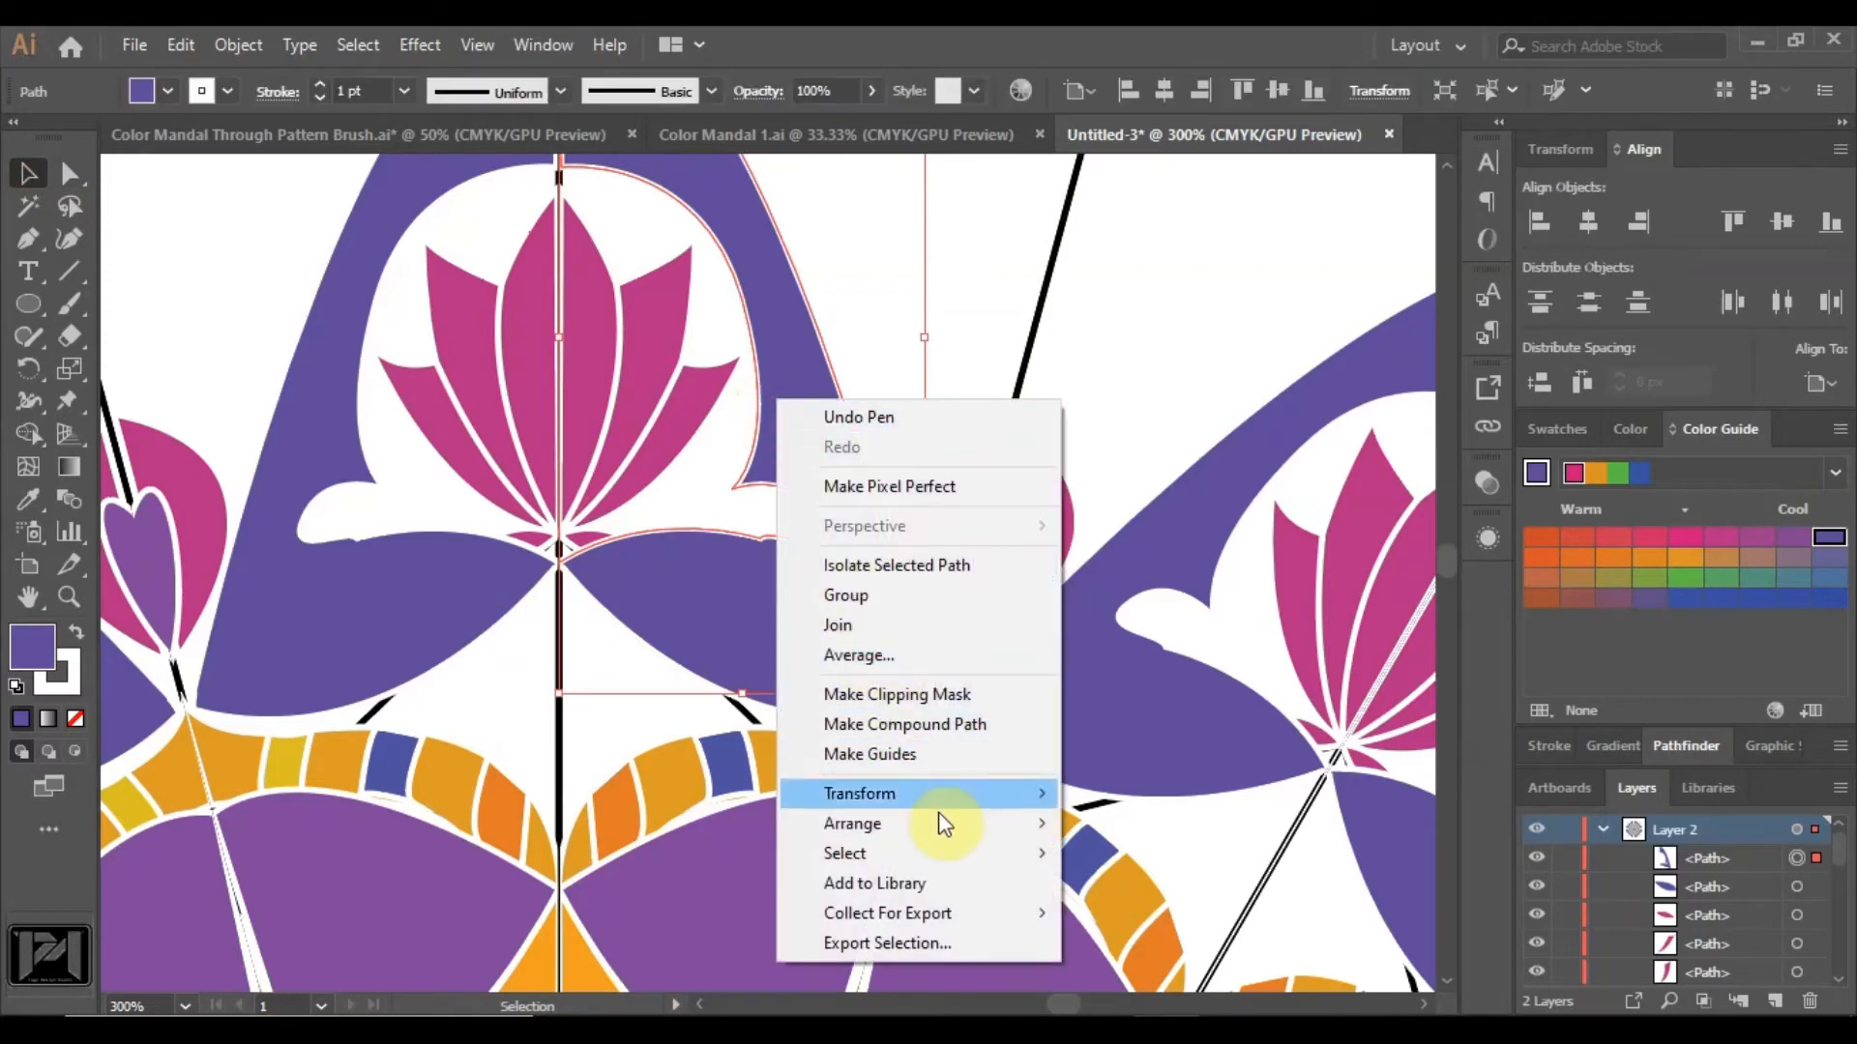
mouse_move(940, 823)
click(1170, 885)
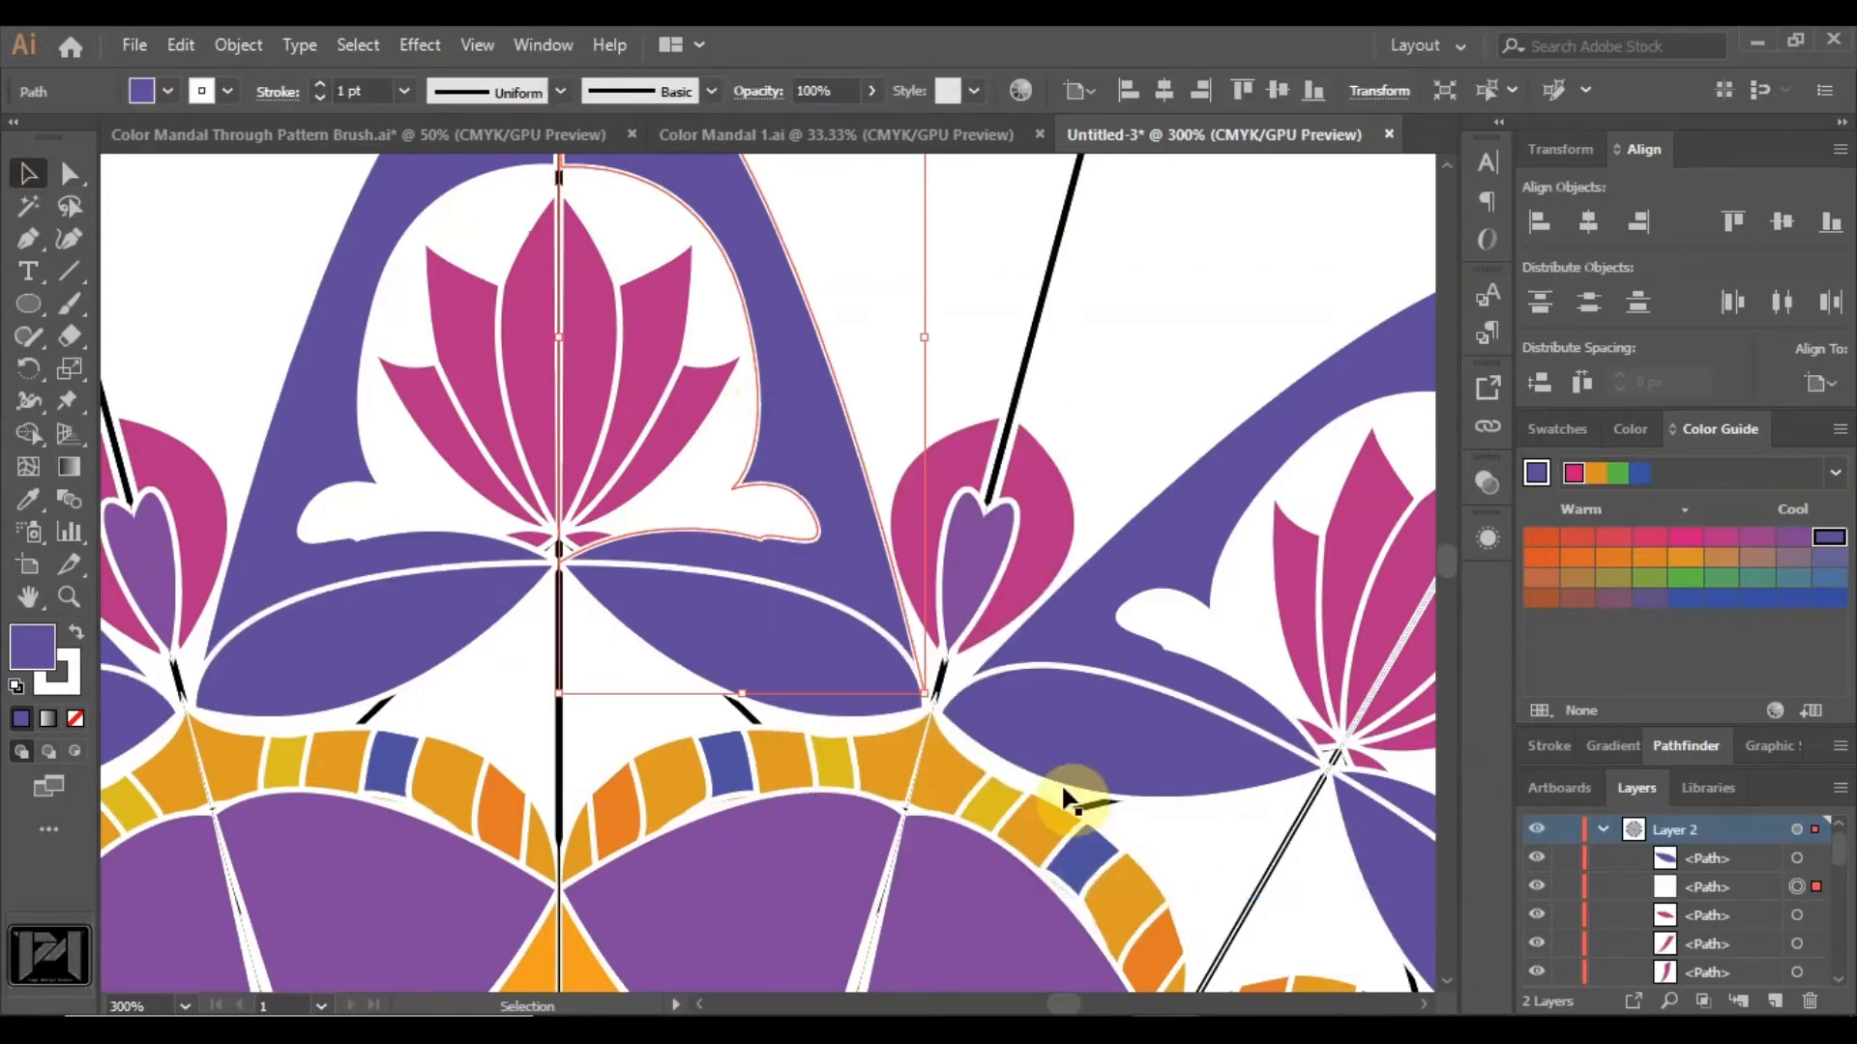
click(874, 367)
scroll(885, 382, down, 4)
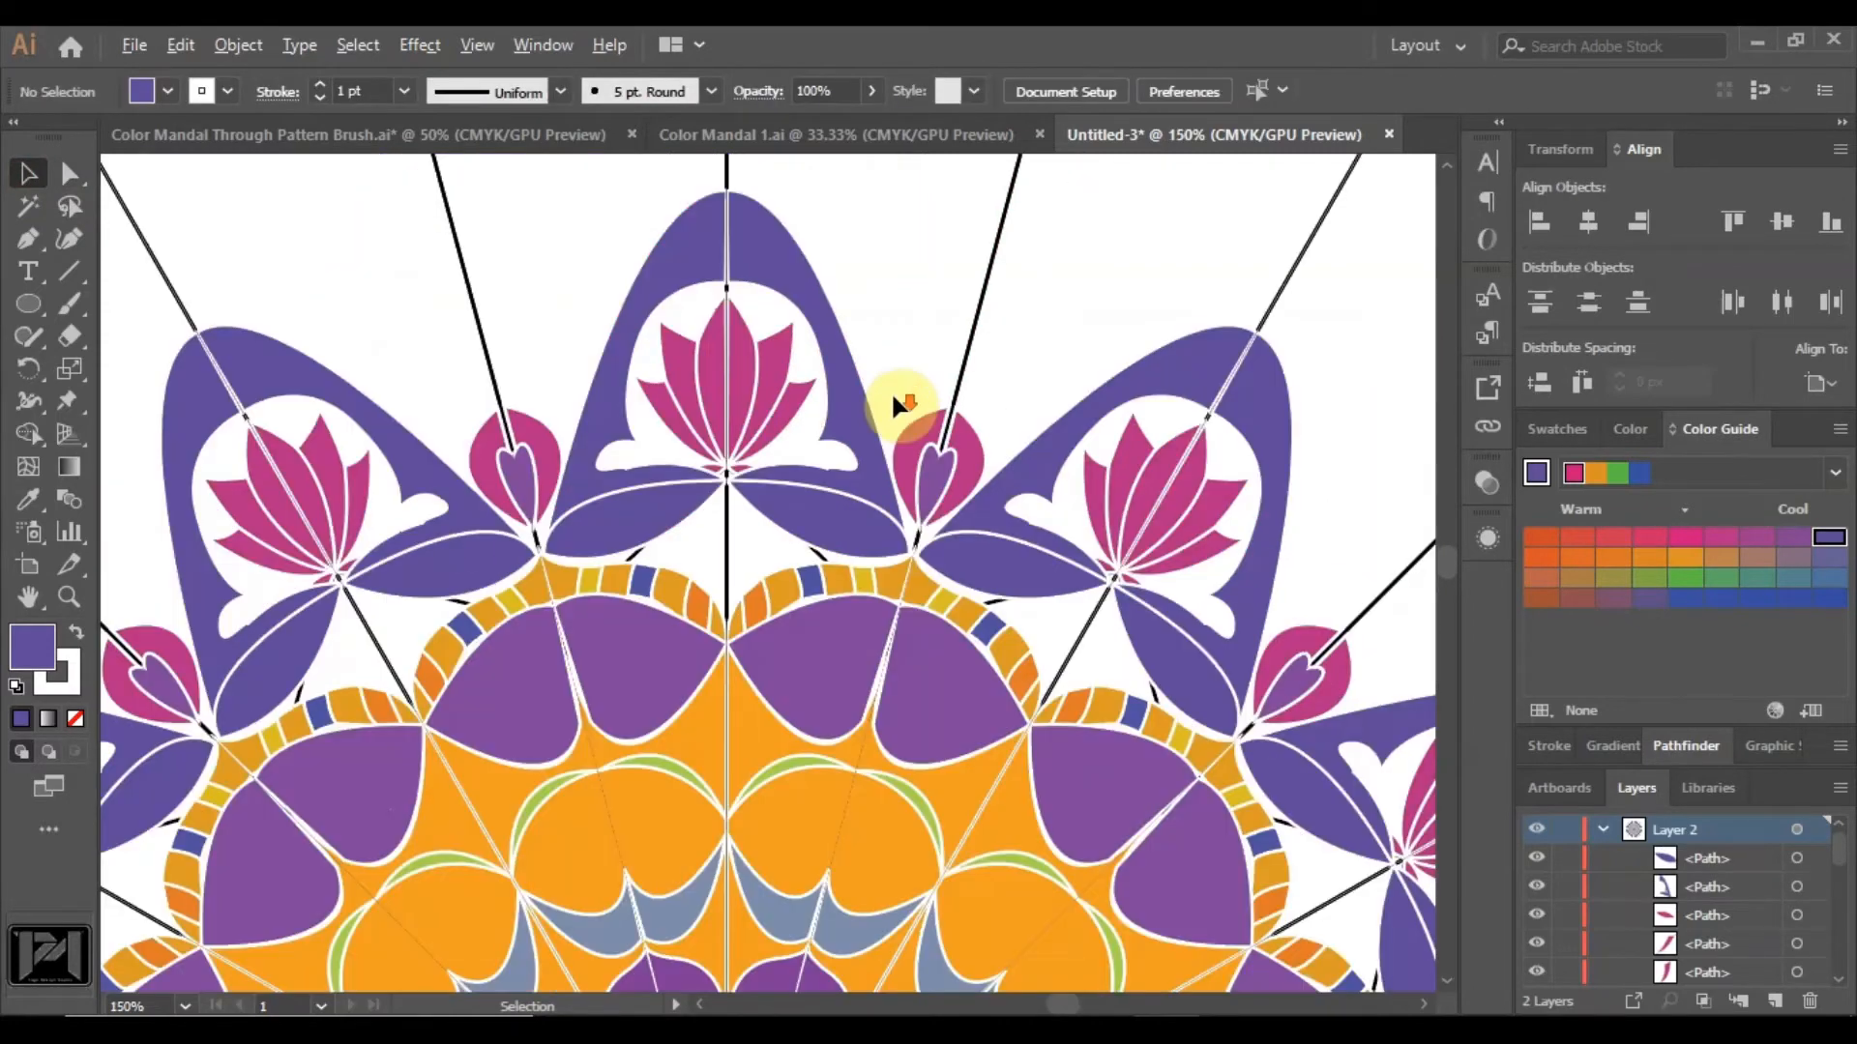
Draw a closed wavy band with the Pen tool from the top arch's tip to the neighbouring spoke and back along a lower curve.
scroll(926, 293, up, 5)
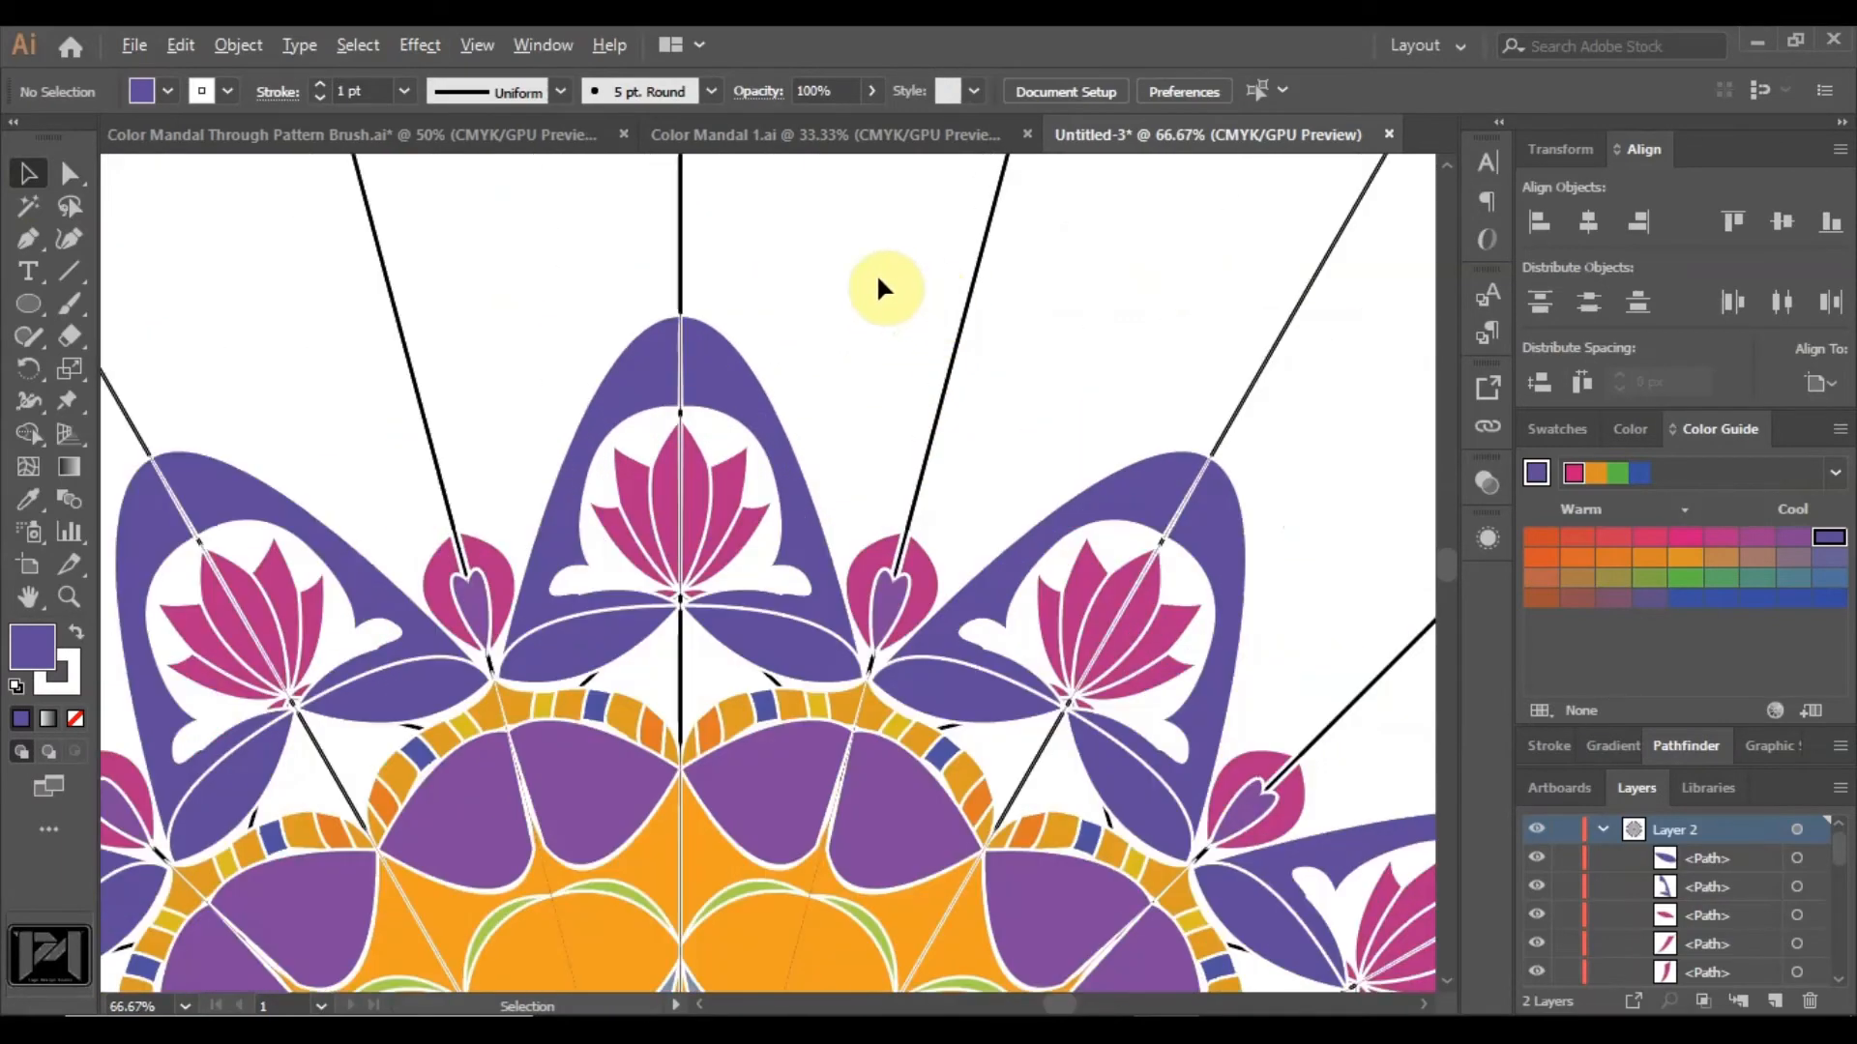
scroll(880, 273, down, 2)
scroll(871, 267, down, 4)
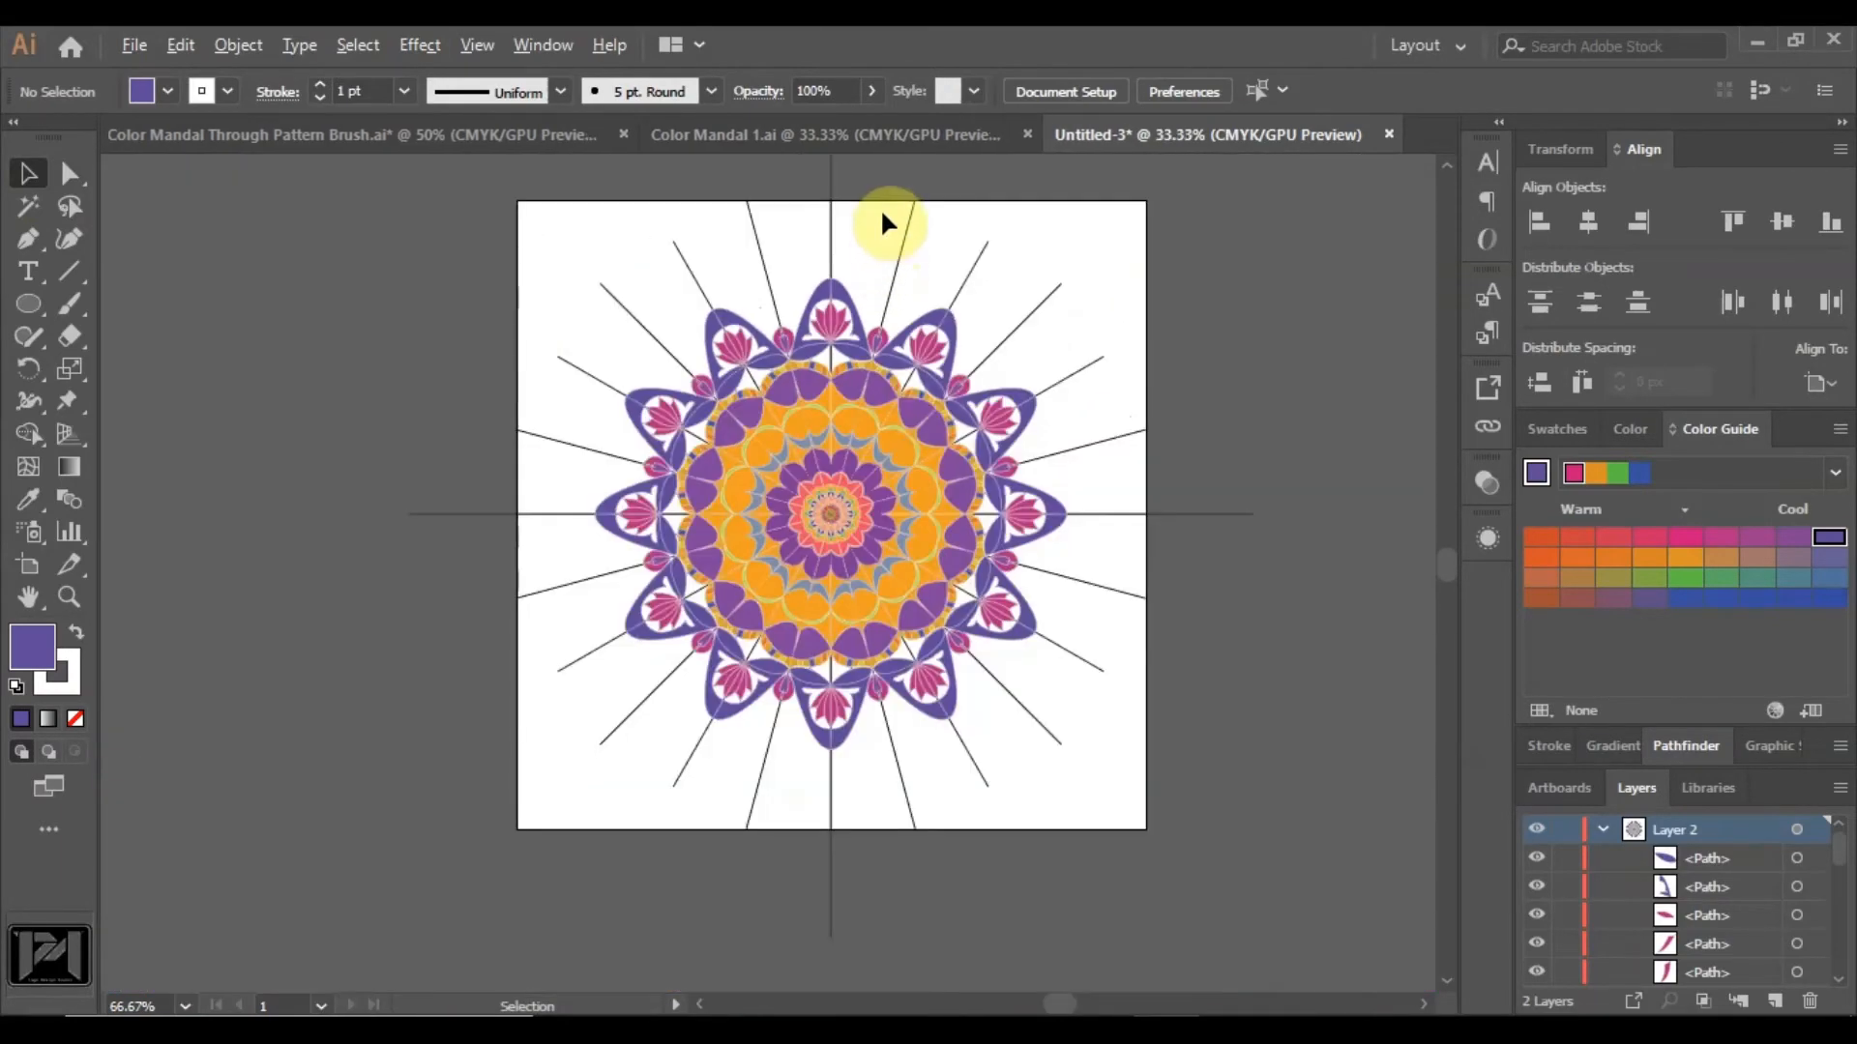
scroll(880, 207, up, 4)
scroll(880, 207, up, 3)
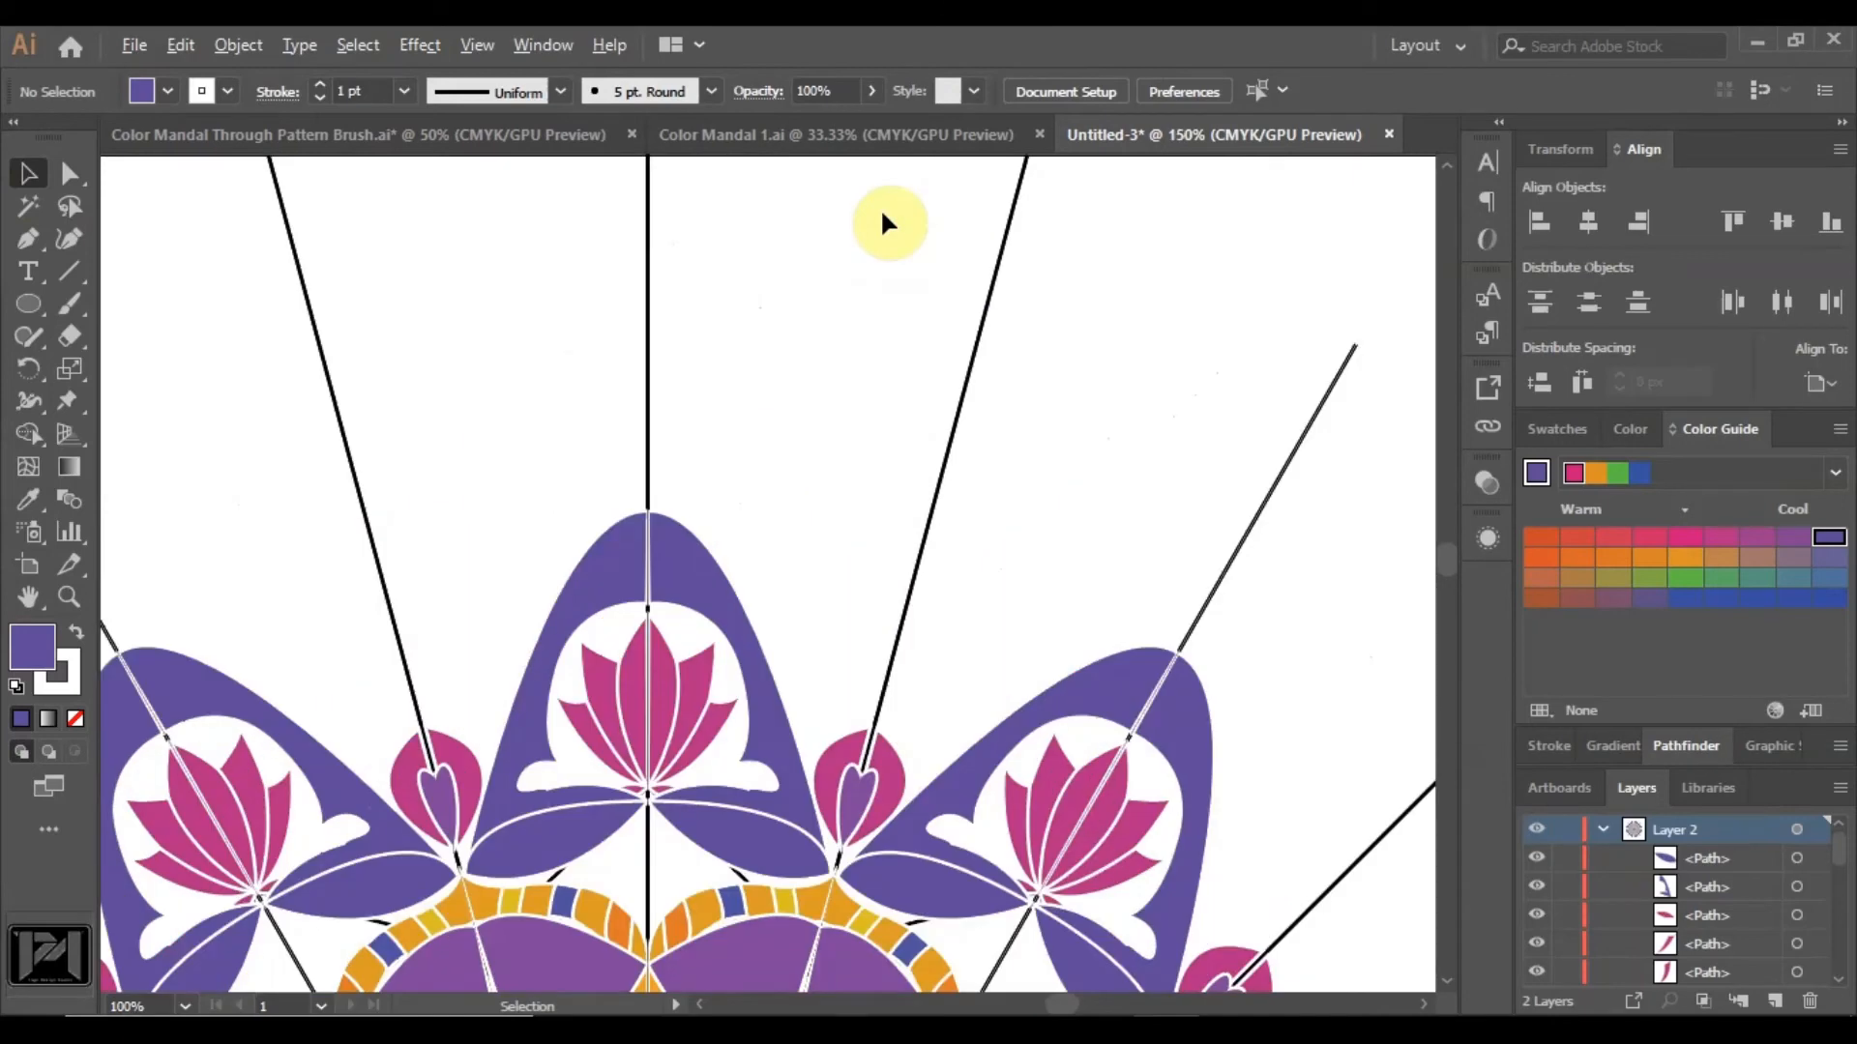
click(28, 238)
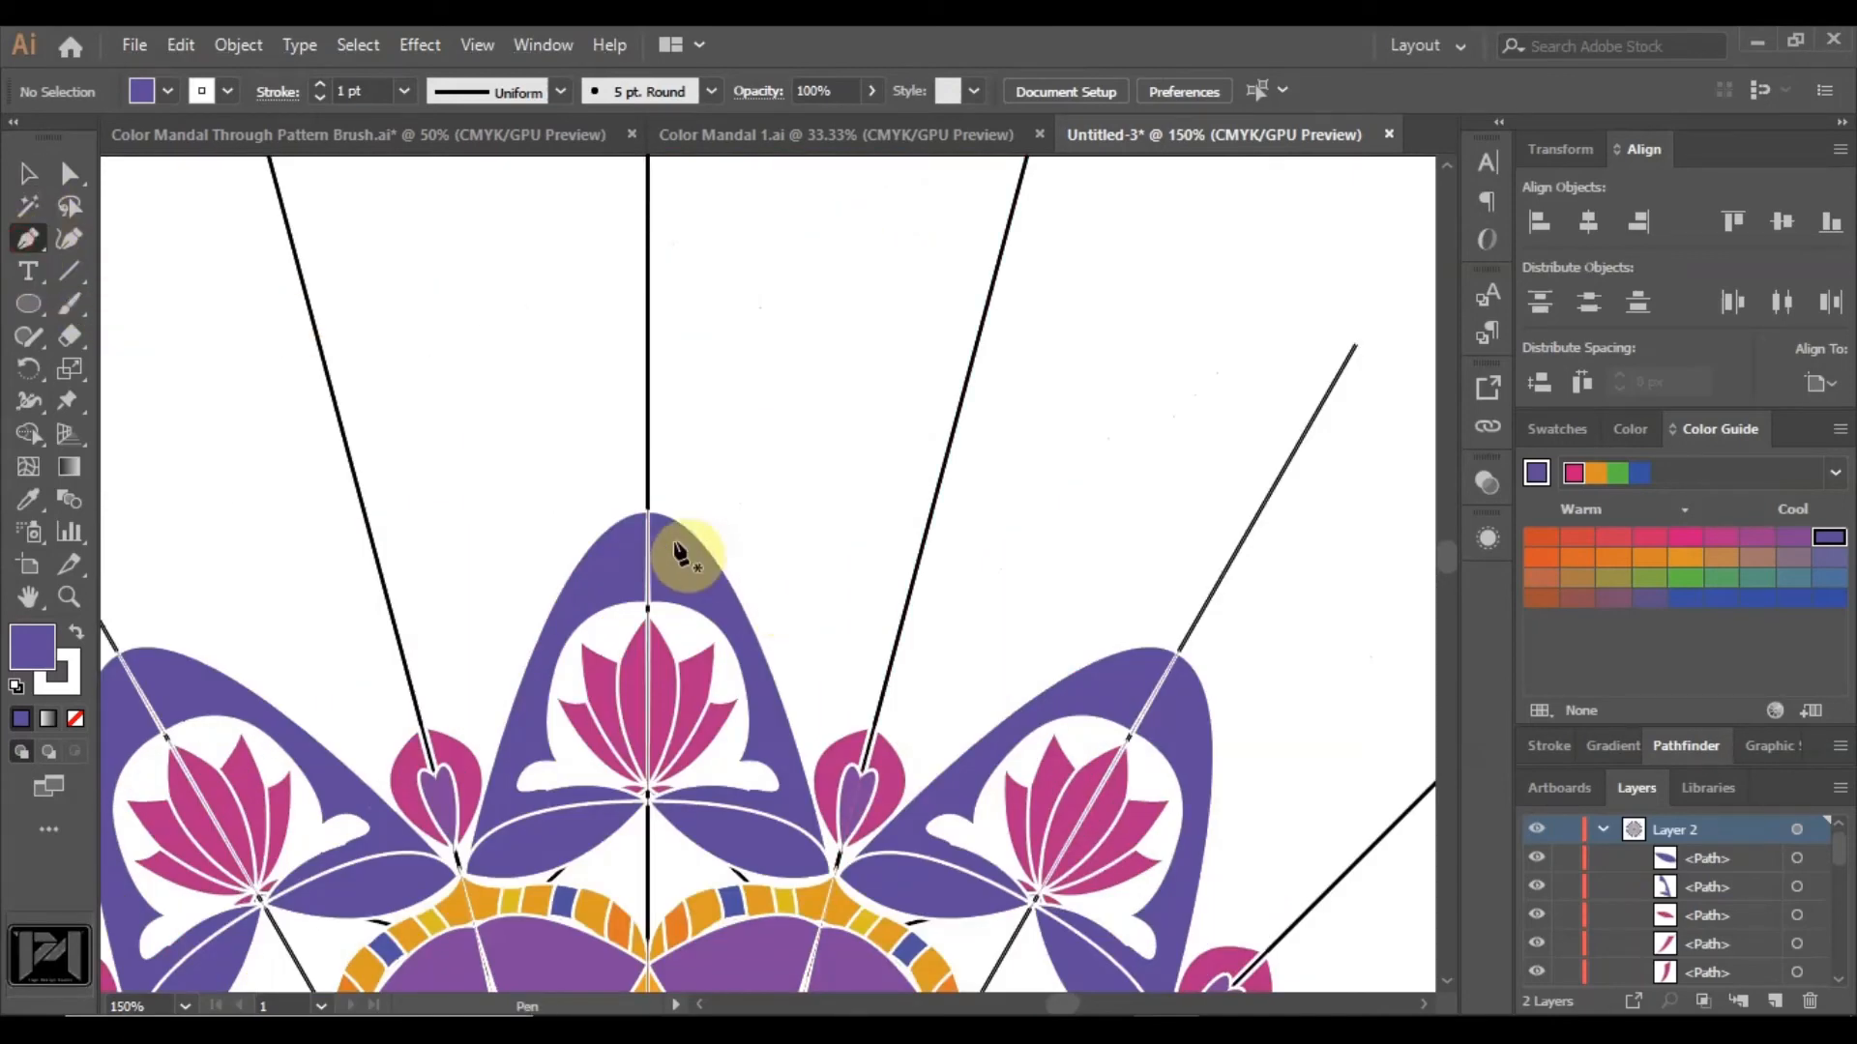
click(647, 510)
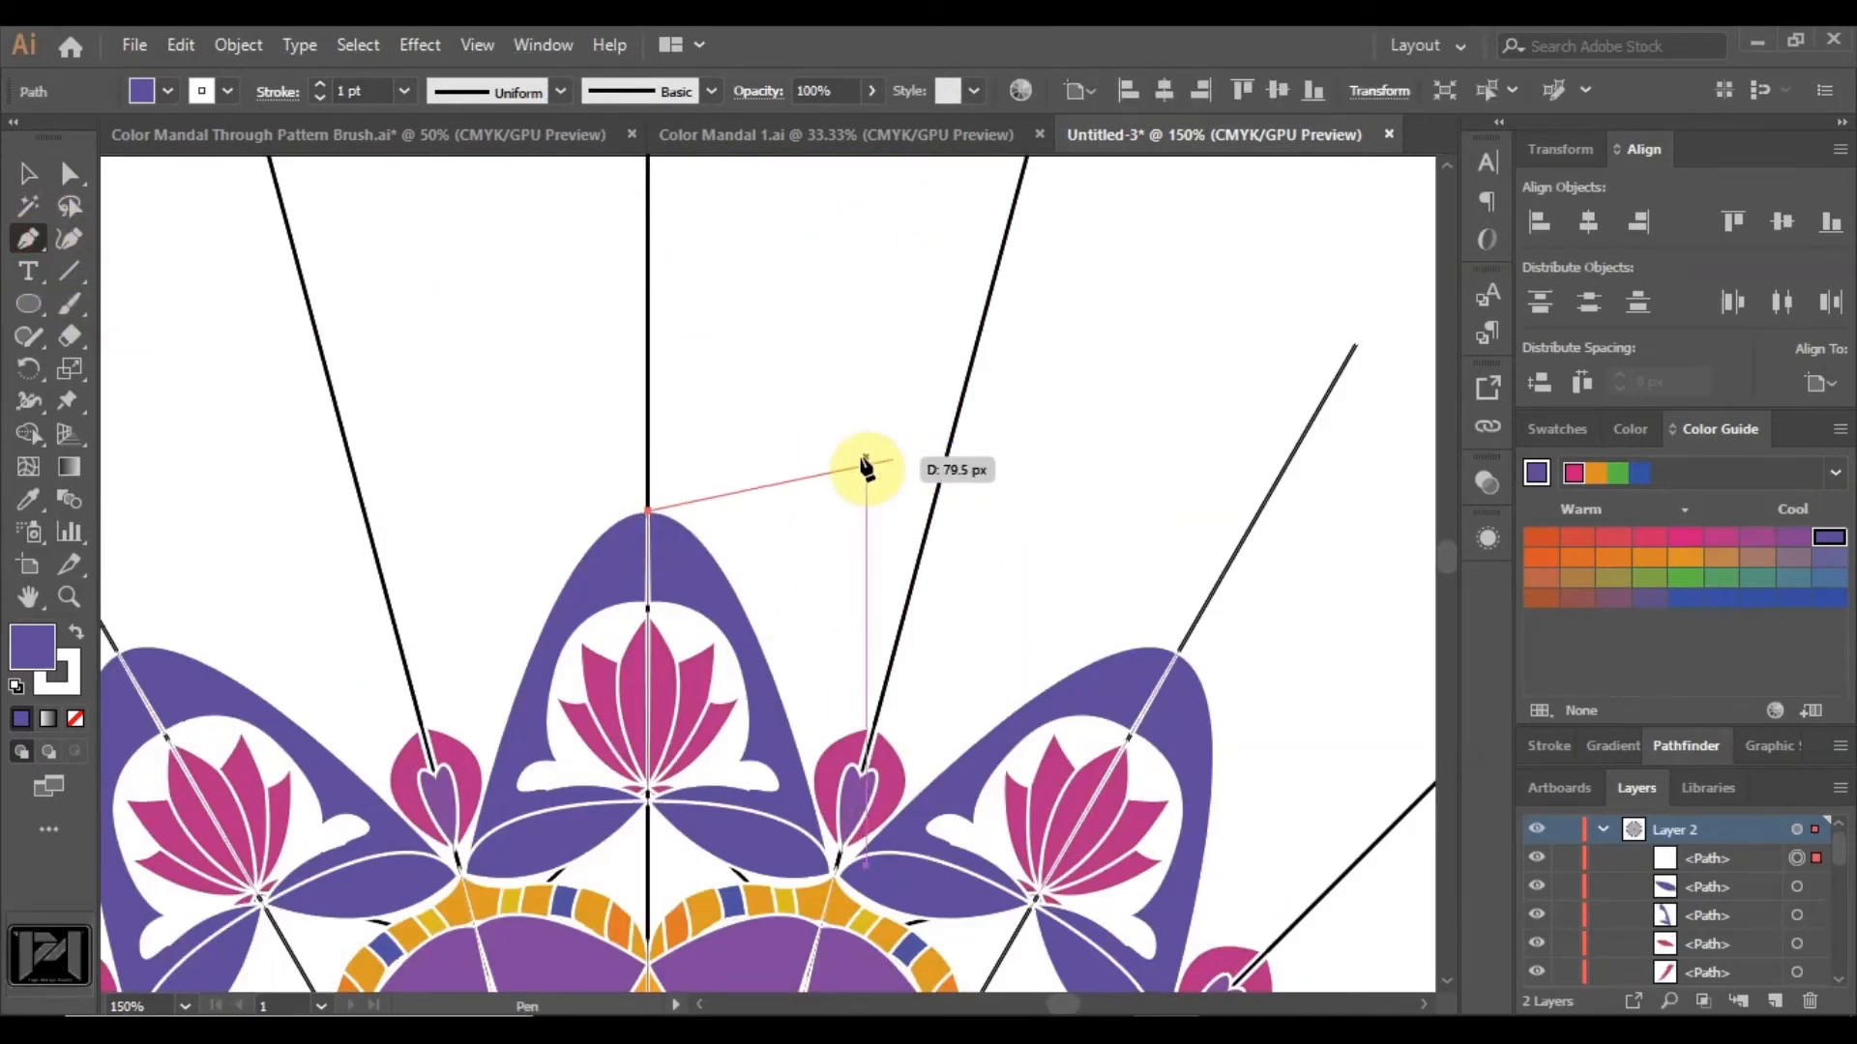
drag(803, 434, 909, 466)
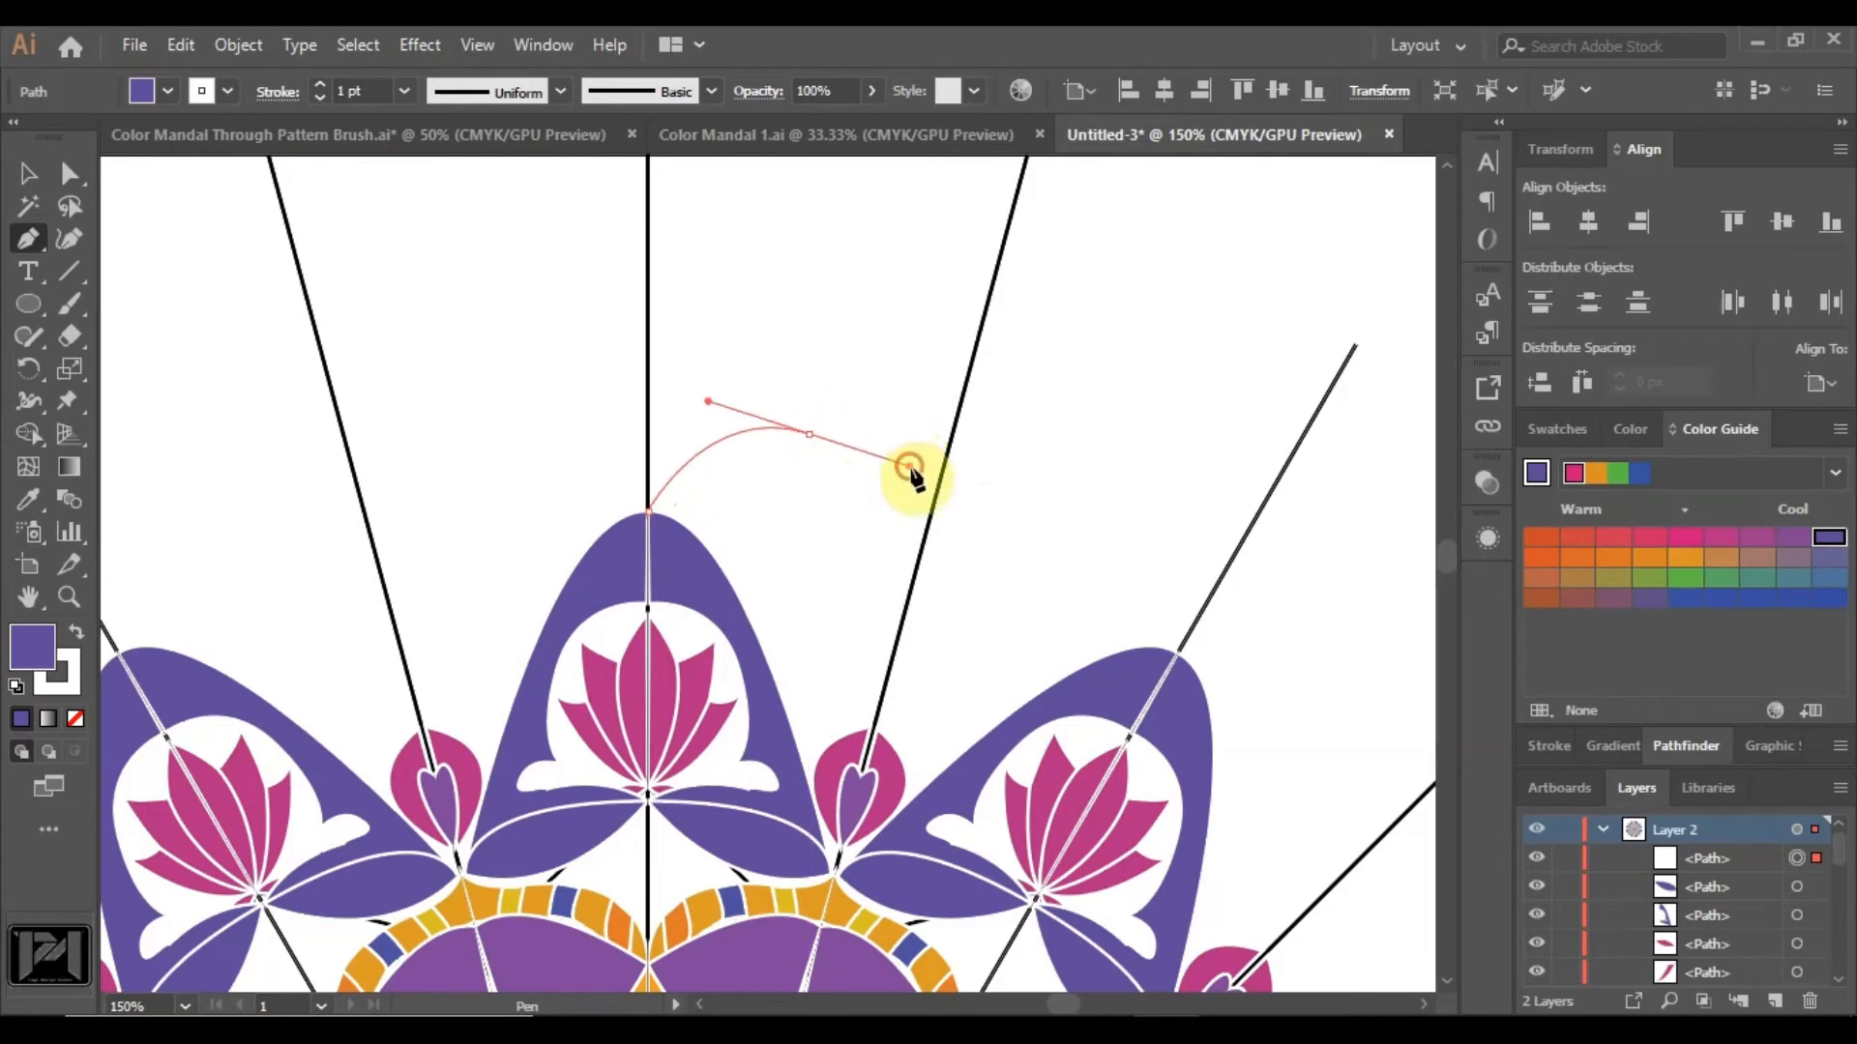
click(957, 391)
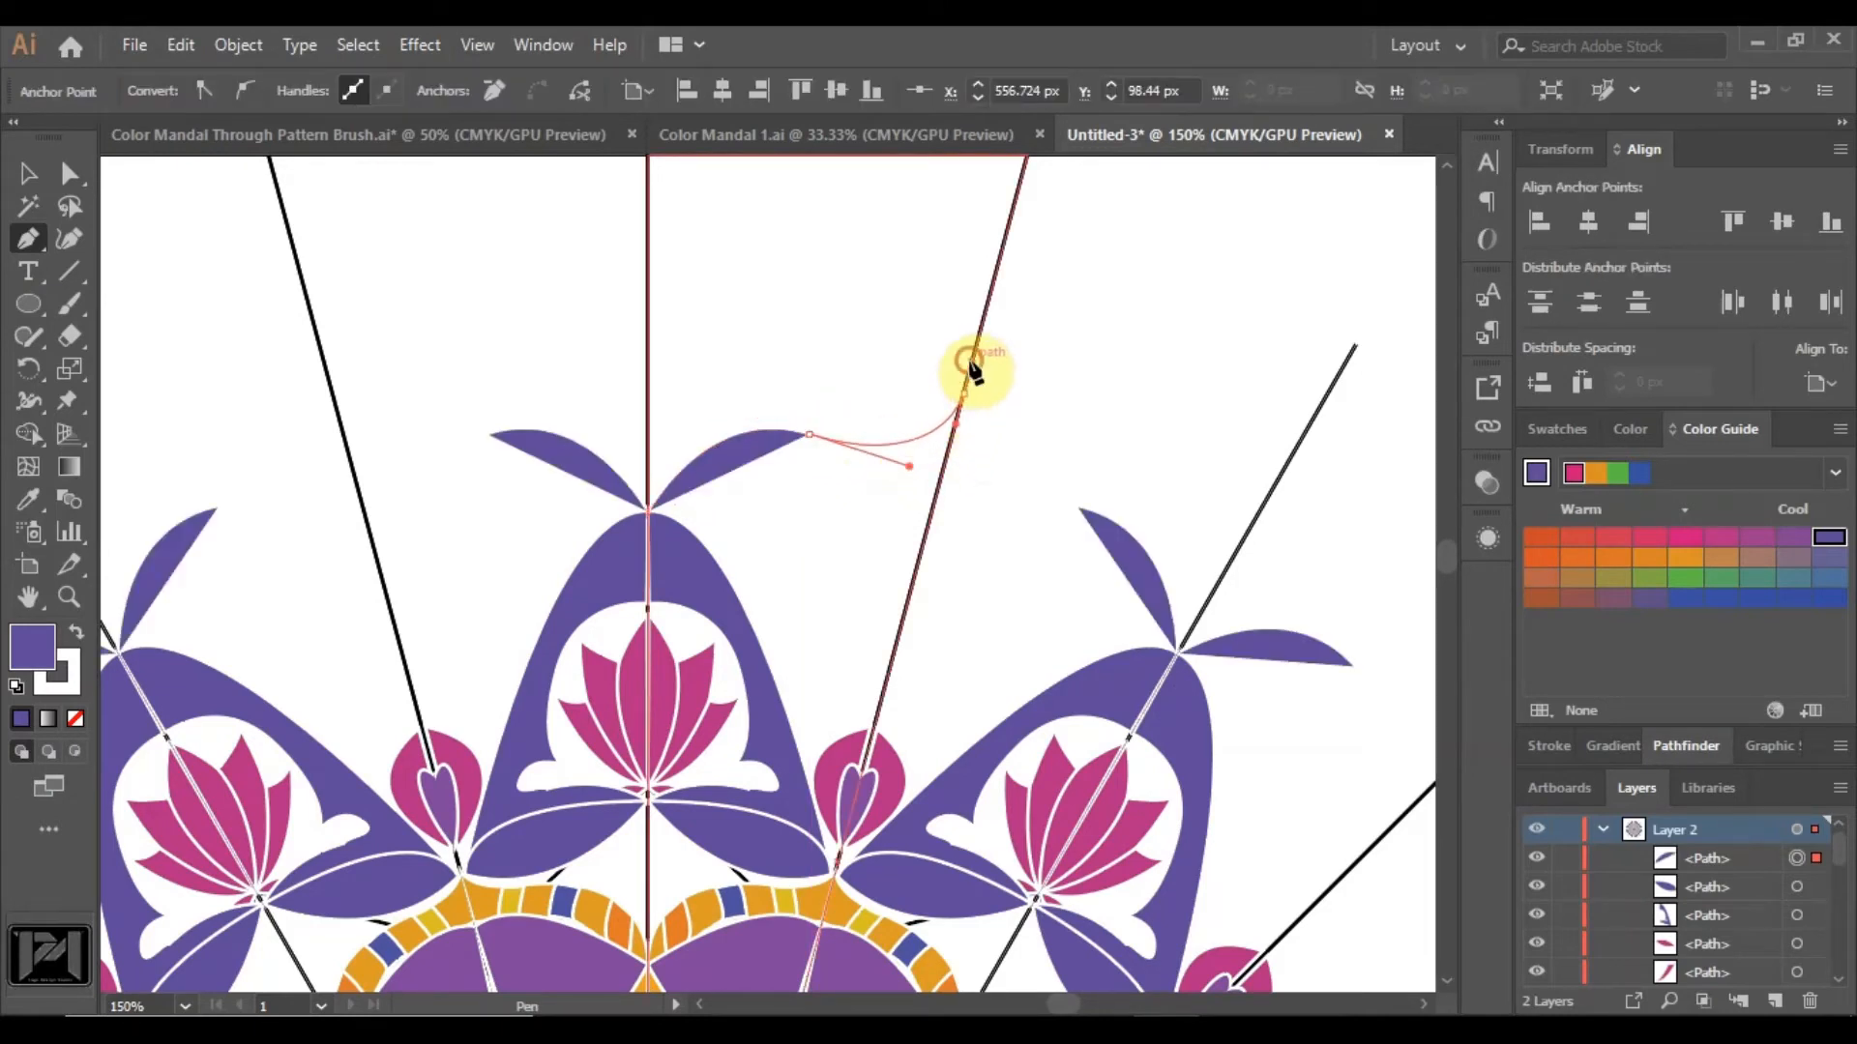
drag(962, 392, 843, 494)
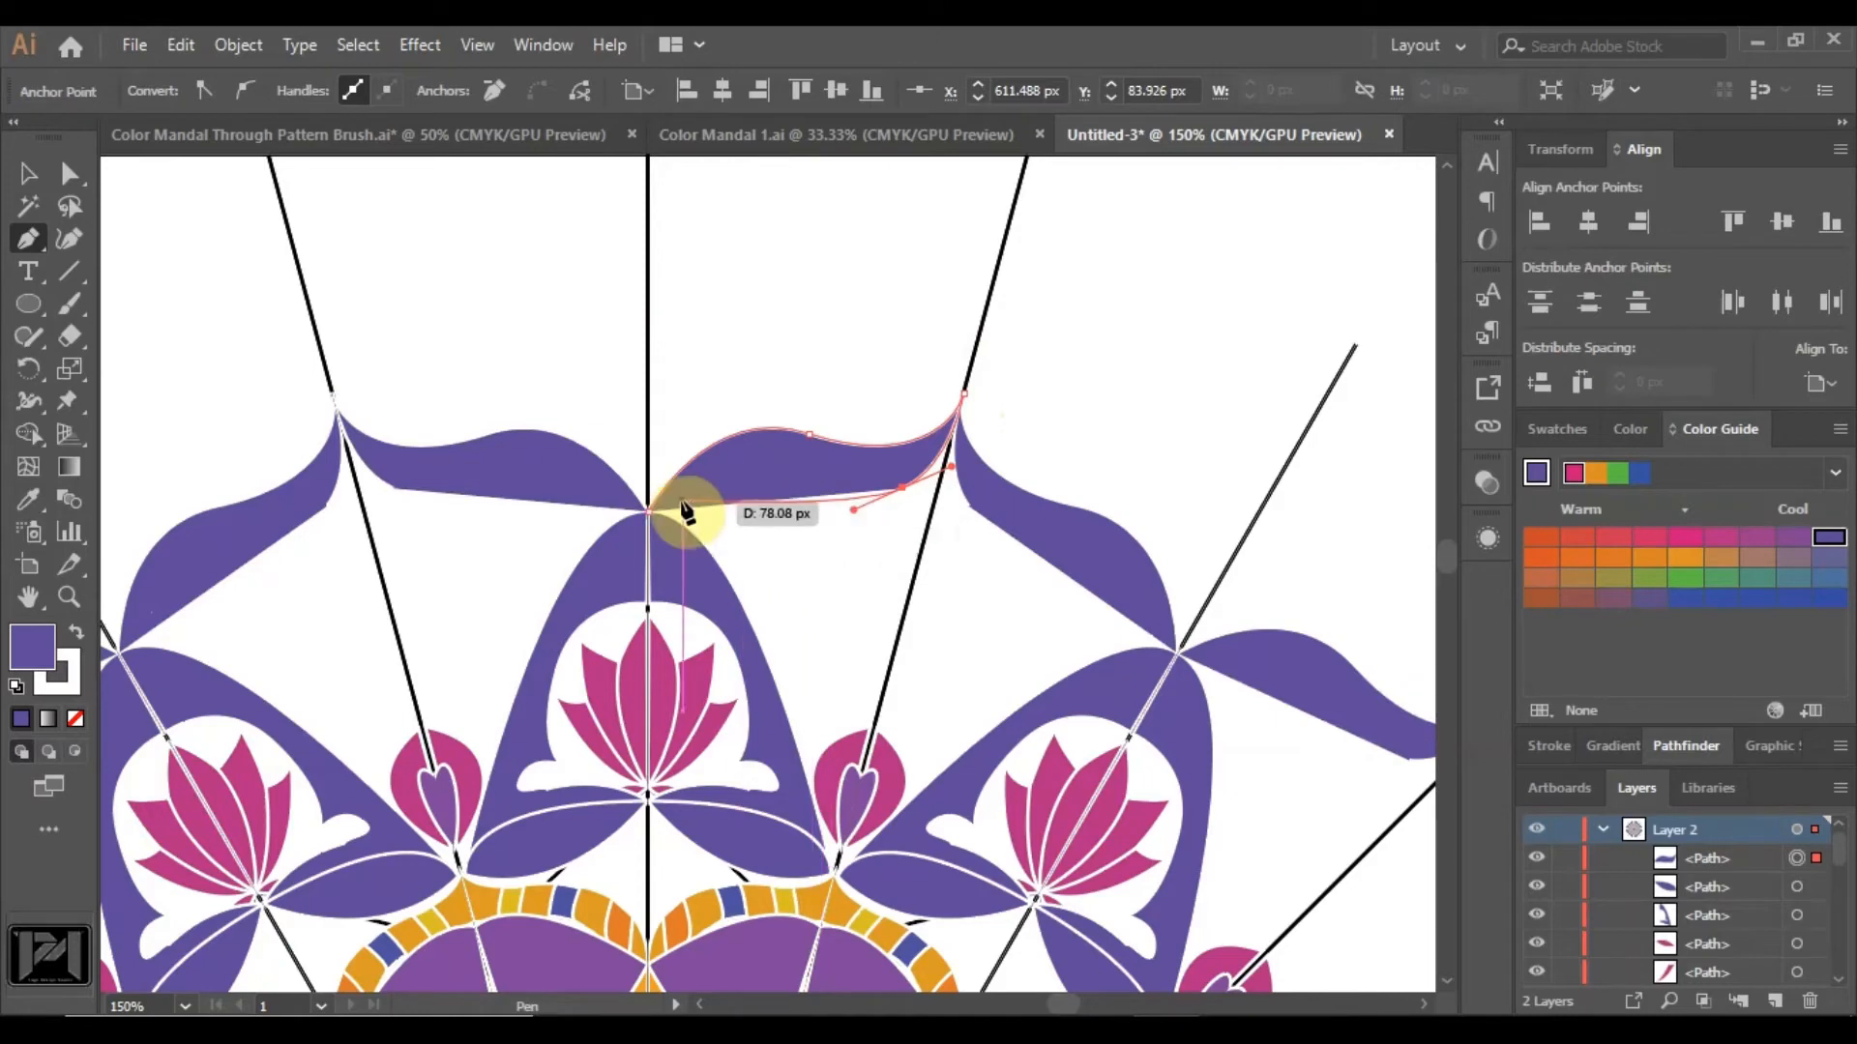
drag(646, 504, 513, 605)
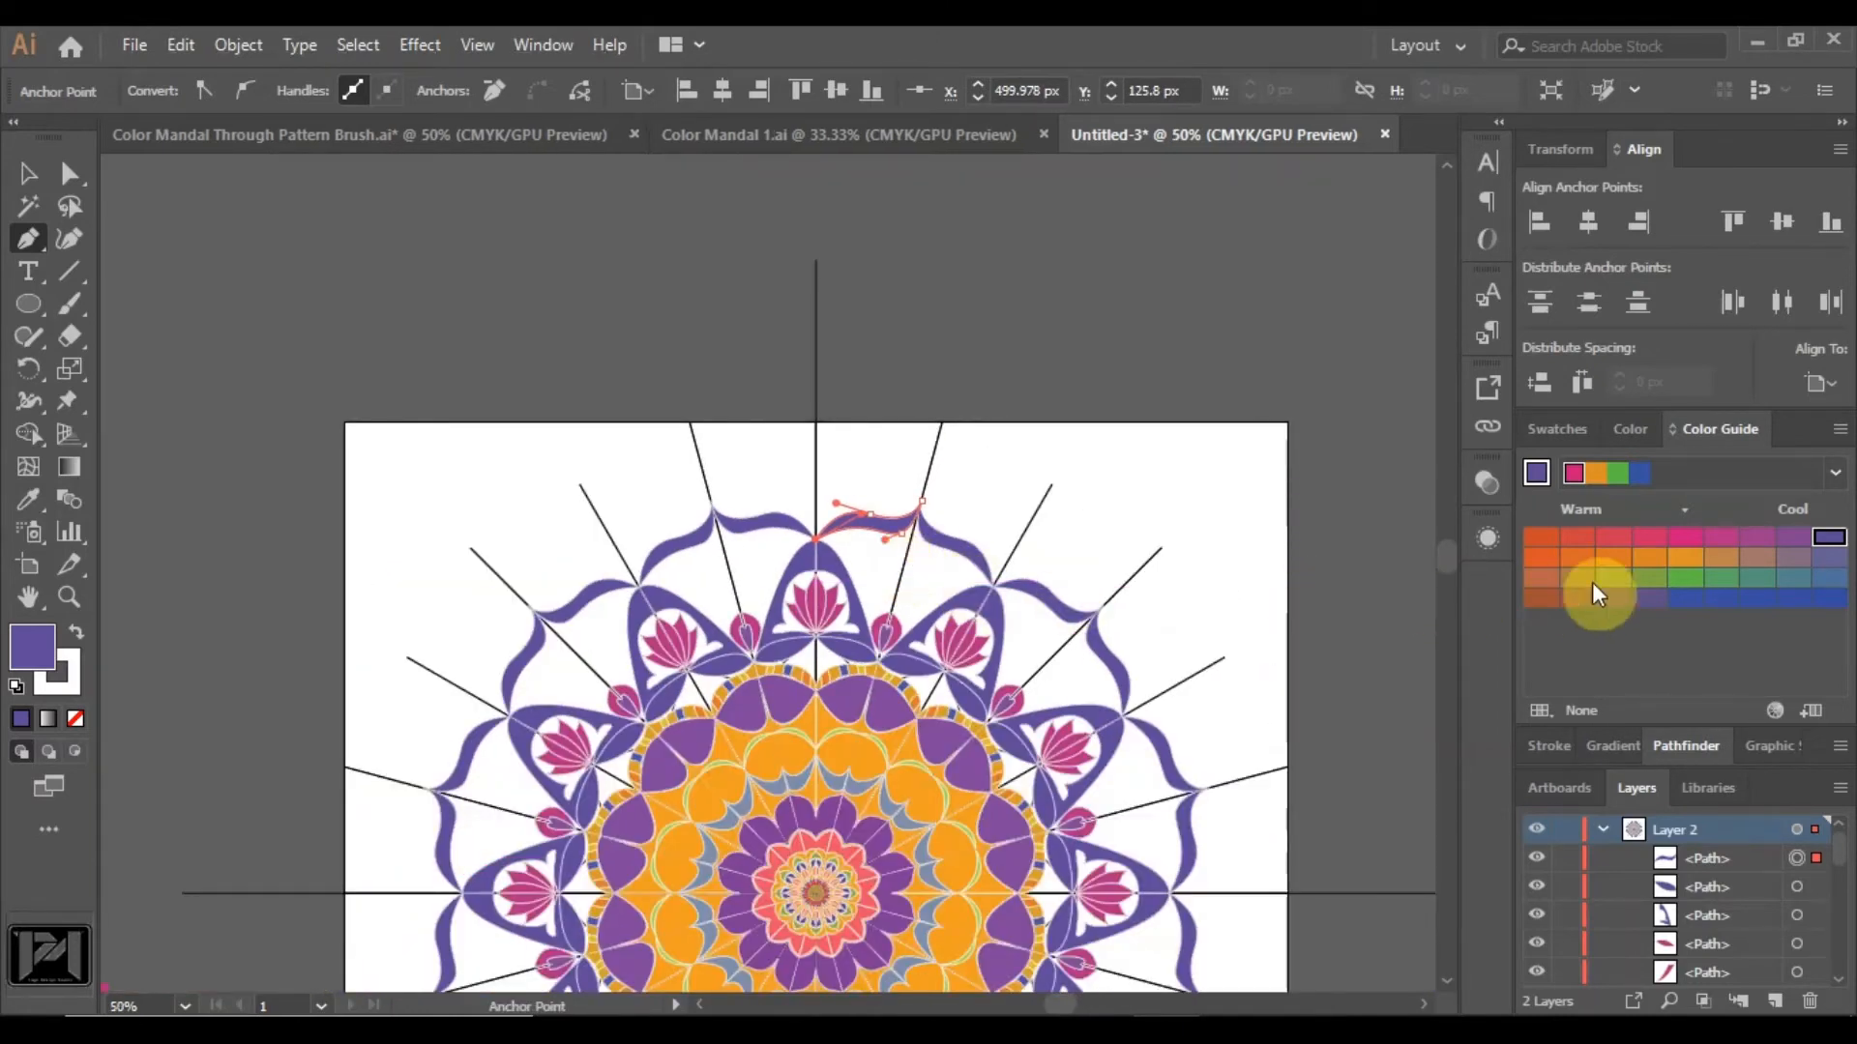
Fill the wavy outer band with bright pink and deselect it.
scroll(1037, 539, down, 4)
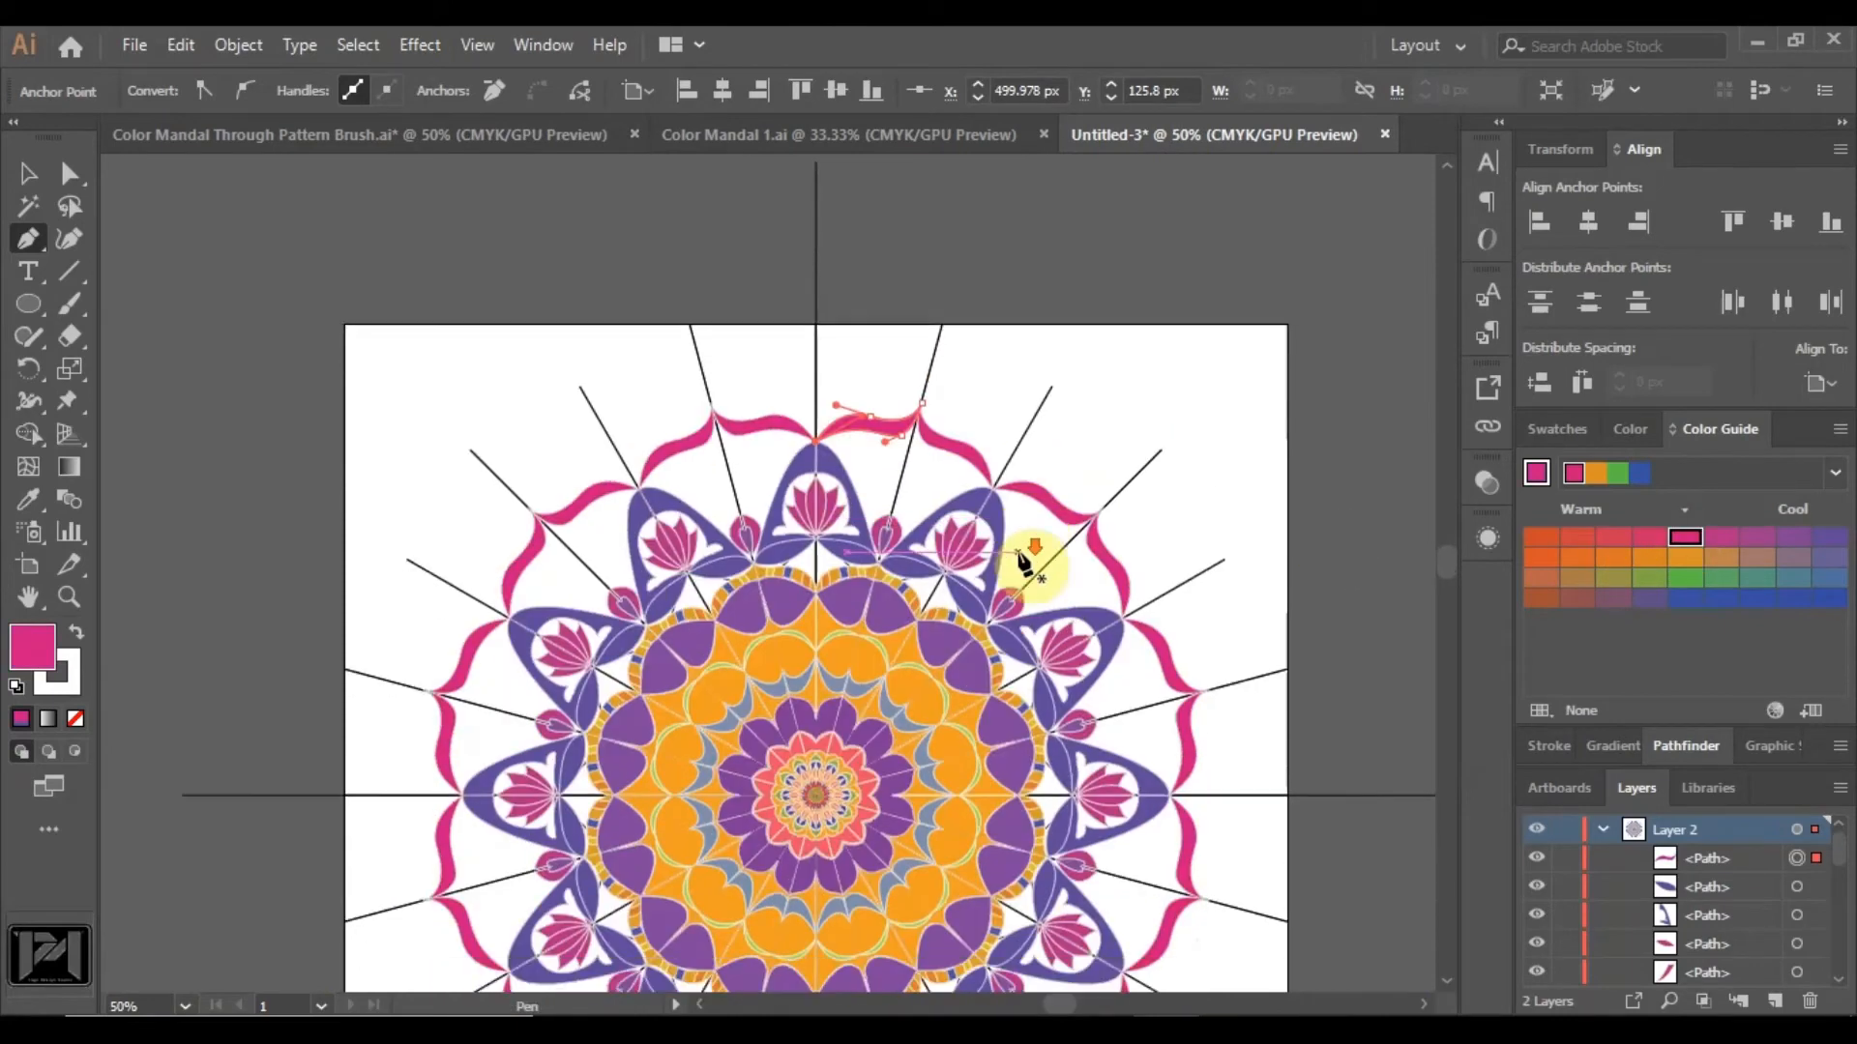
key(p)
scroll(1049, 364, up, 3)
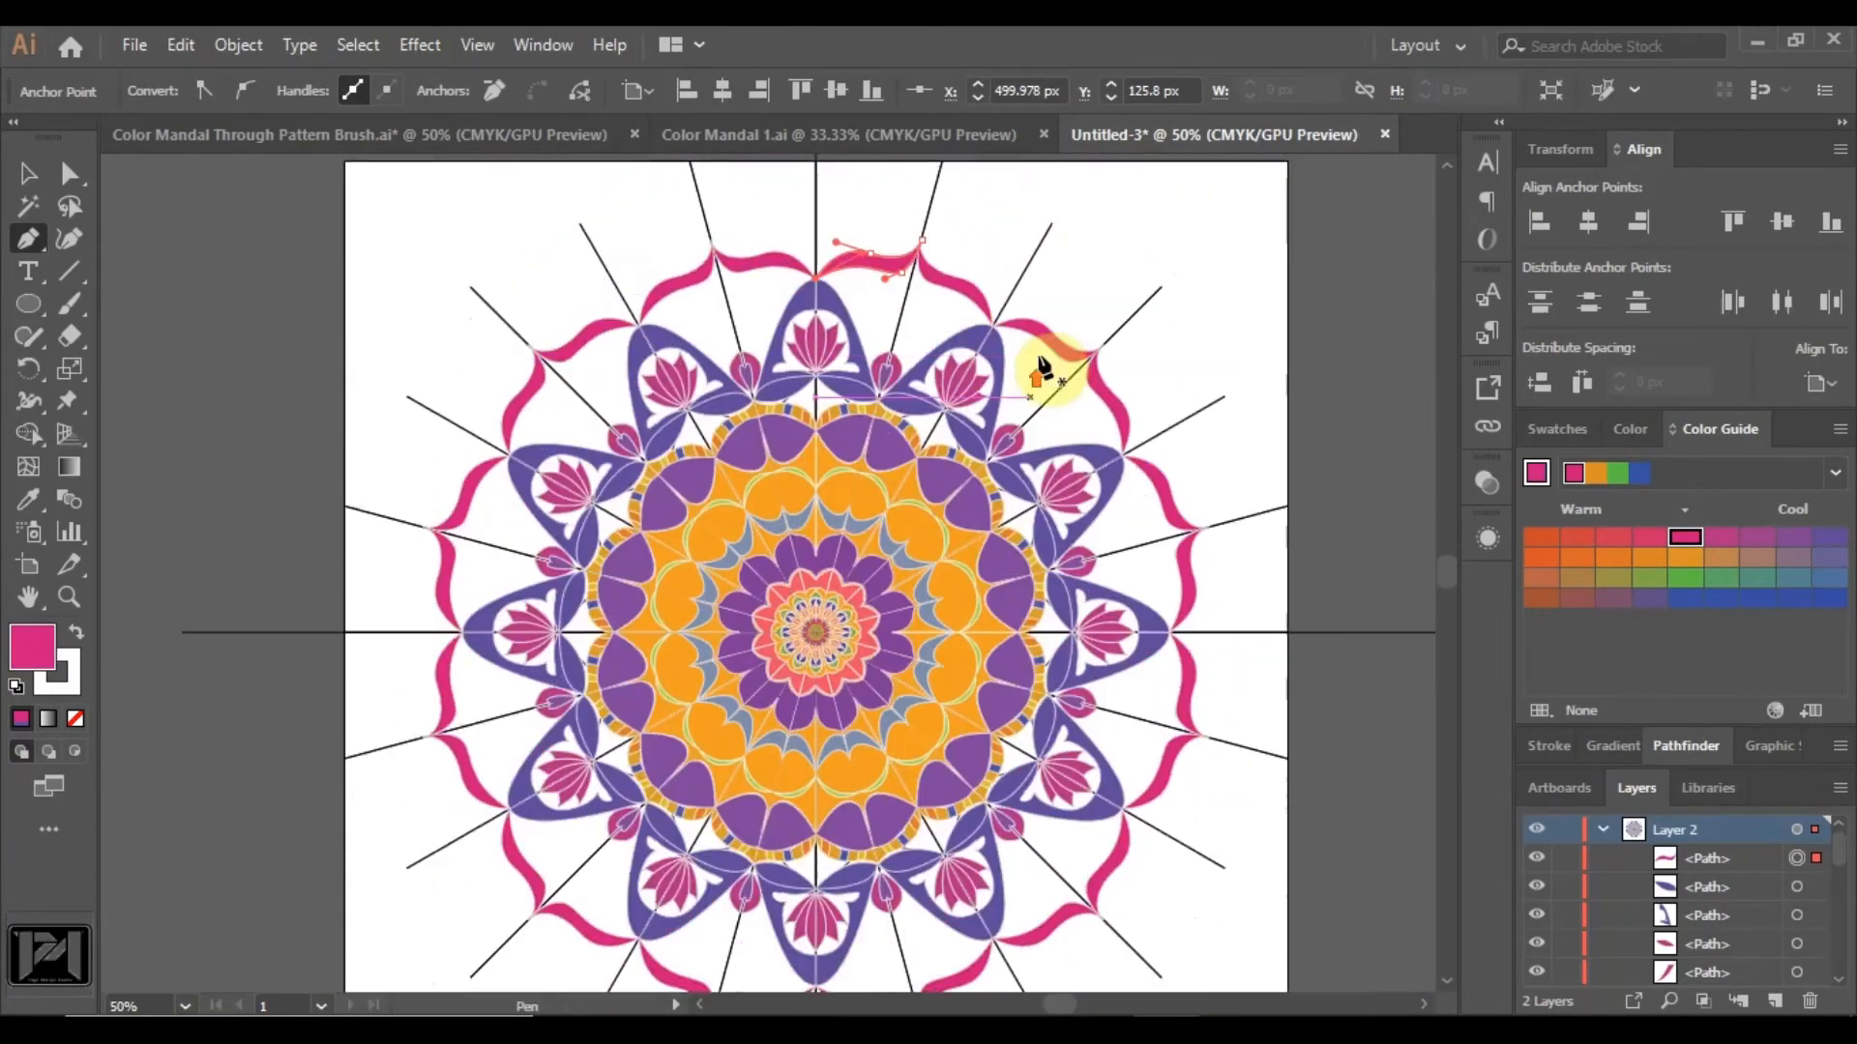
click(69, 173)
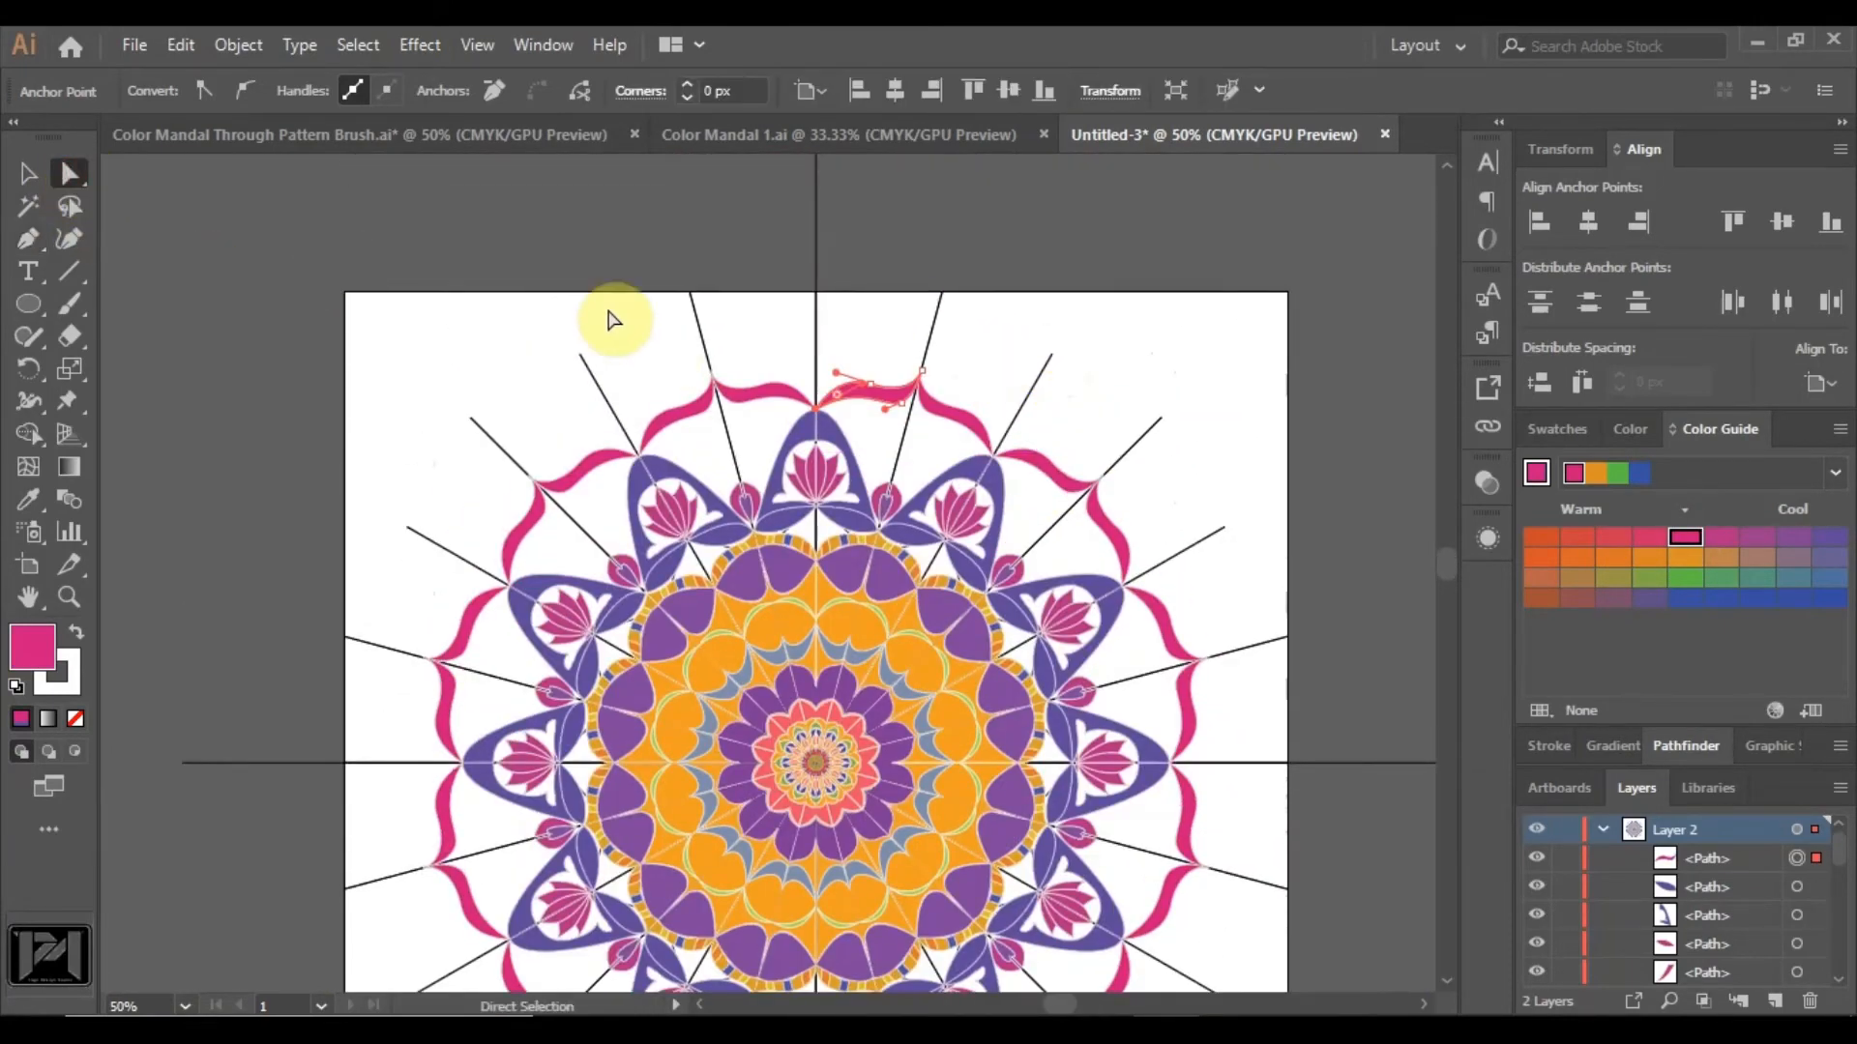
click(609, 314)
scroll(958, 474, up, 2)
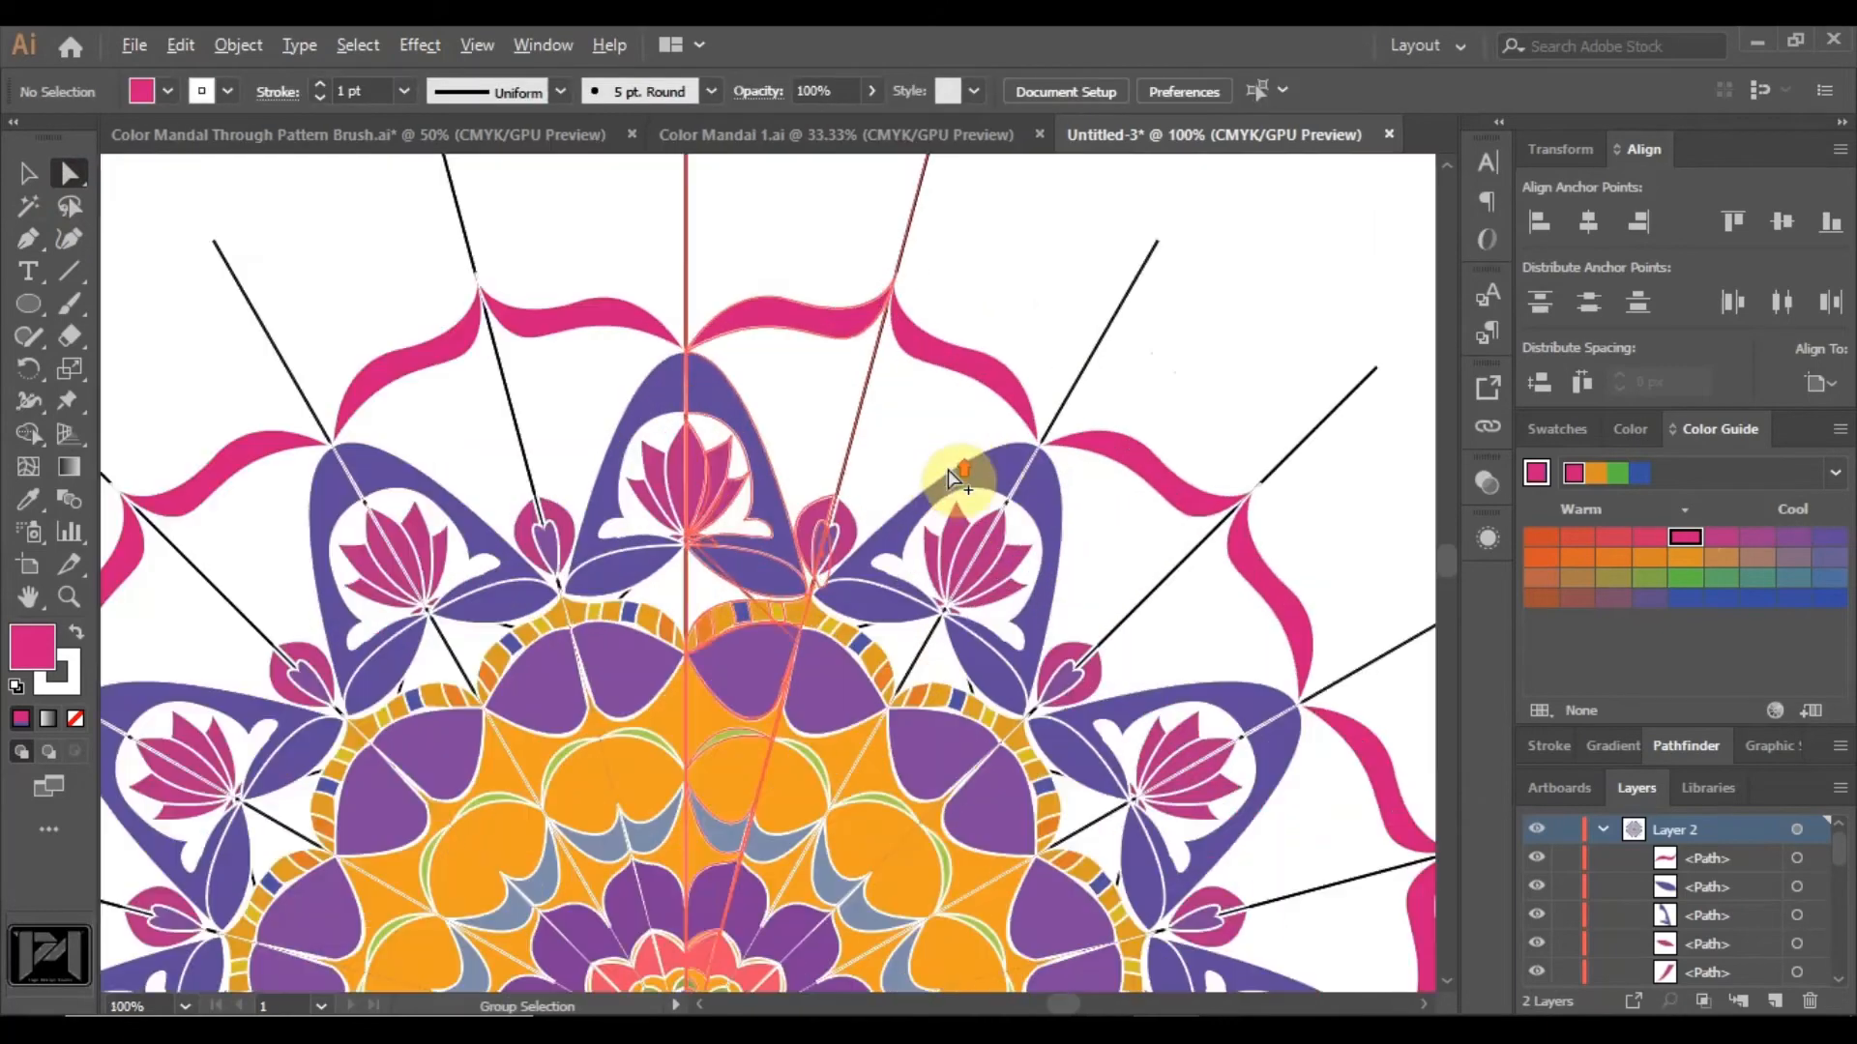
Draw a blue-violet, vase-shaped half bud with a hollow upper center along the spoke beneath the pink band's peak, using the Pen tool.
click(28, 243)
scroll(730, 400, up, 2)
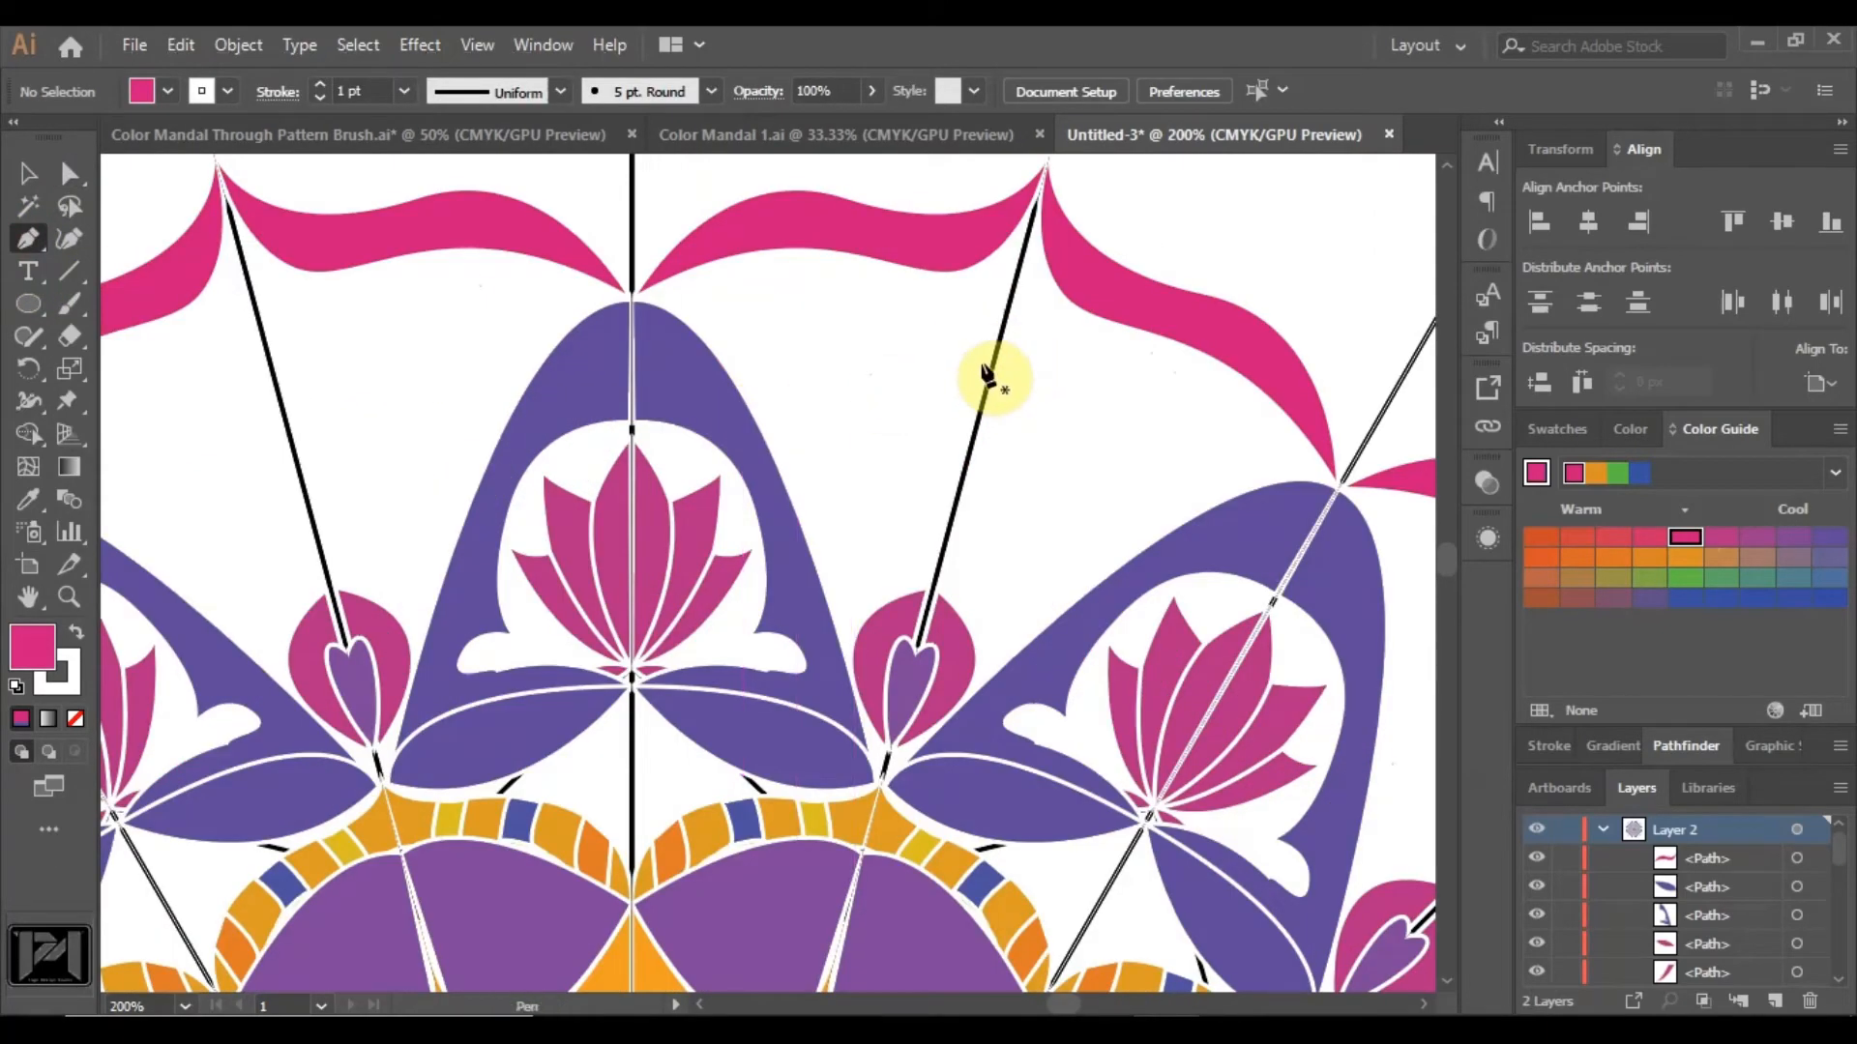
click(1814, 542)
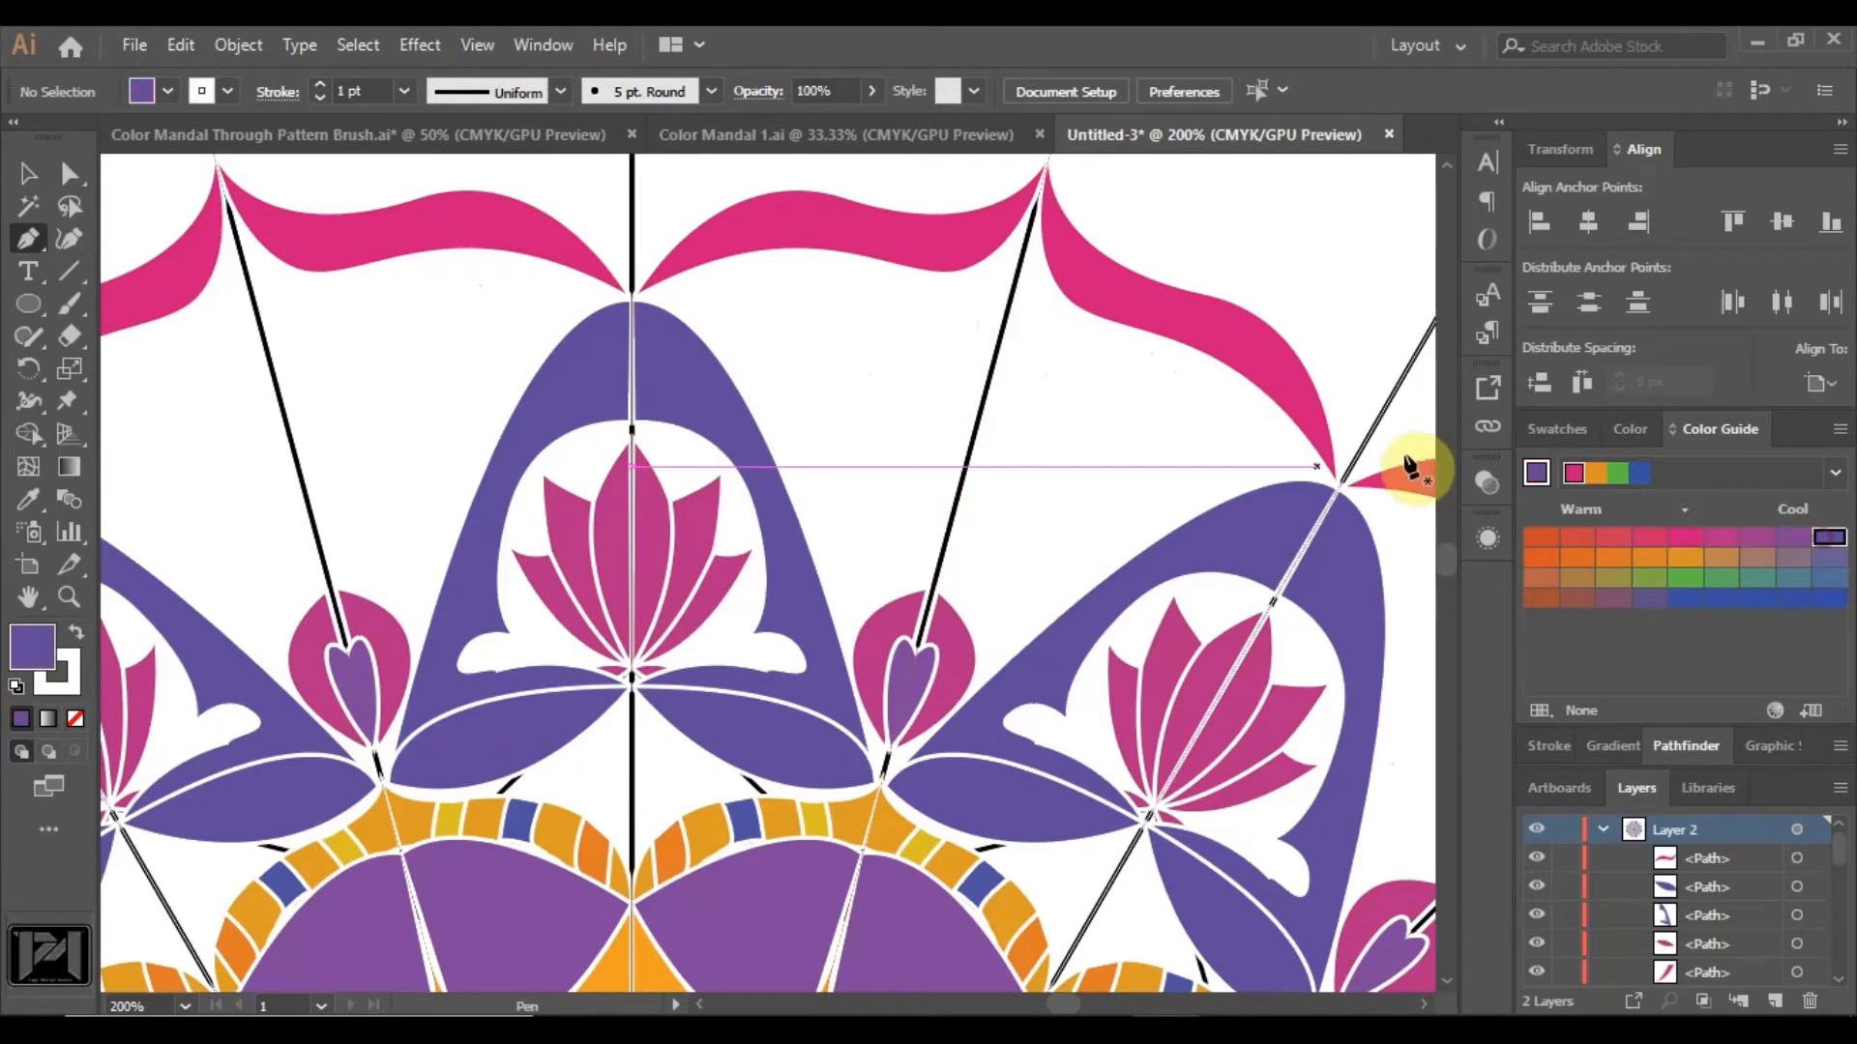
click(1003, 322)
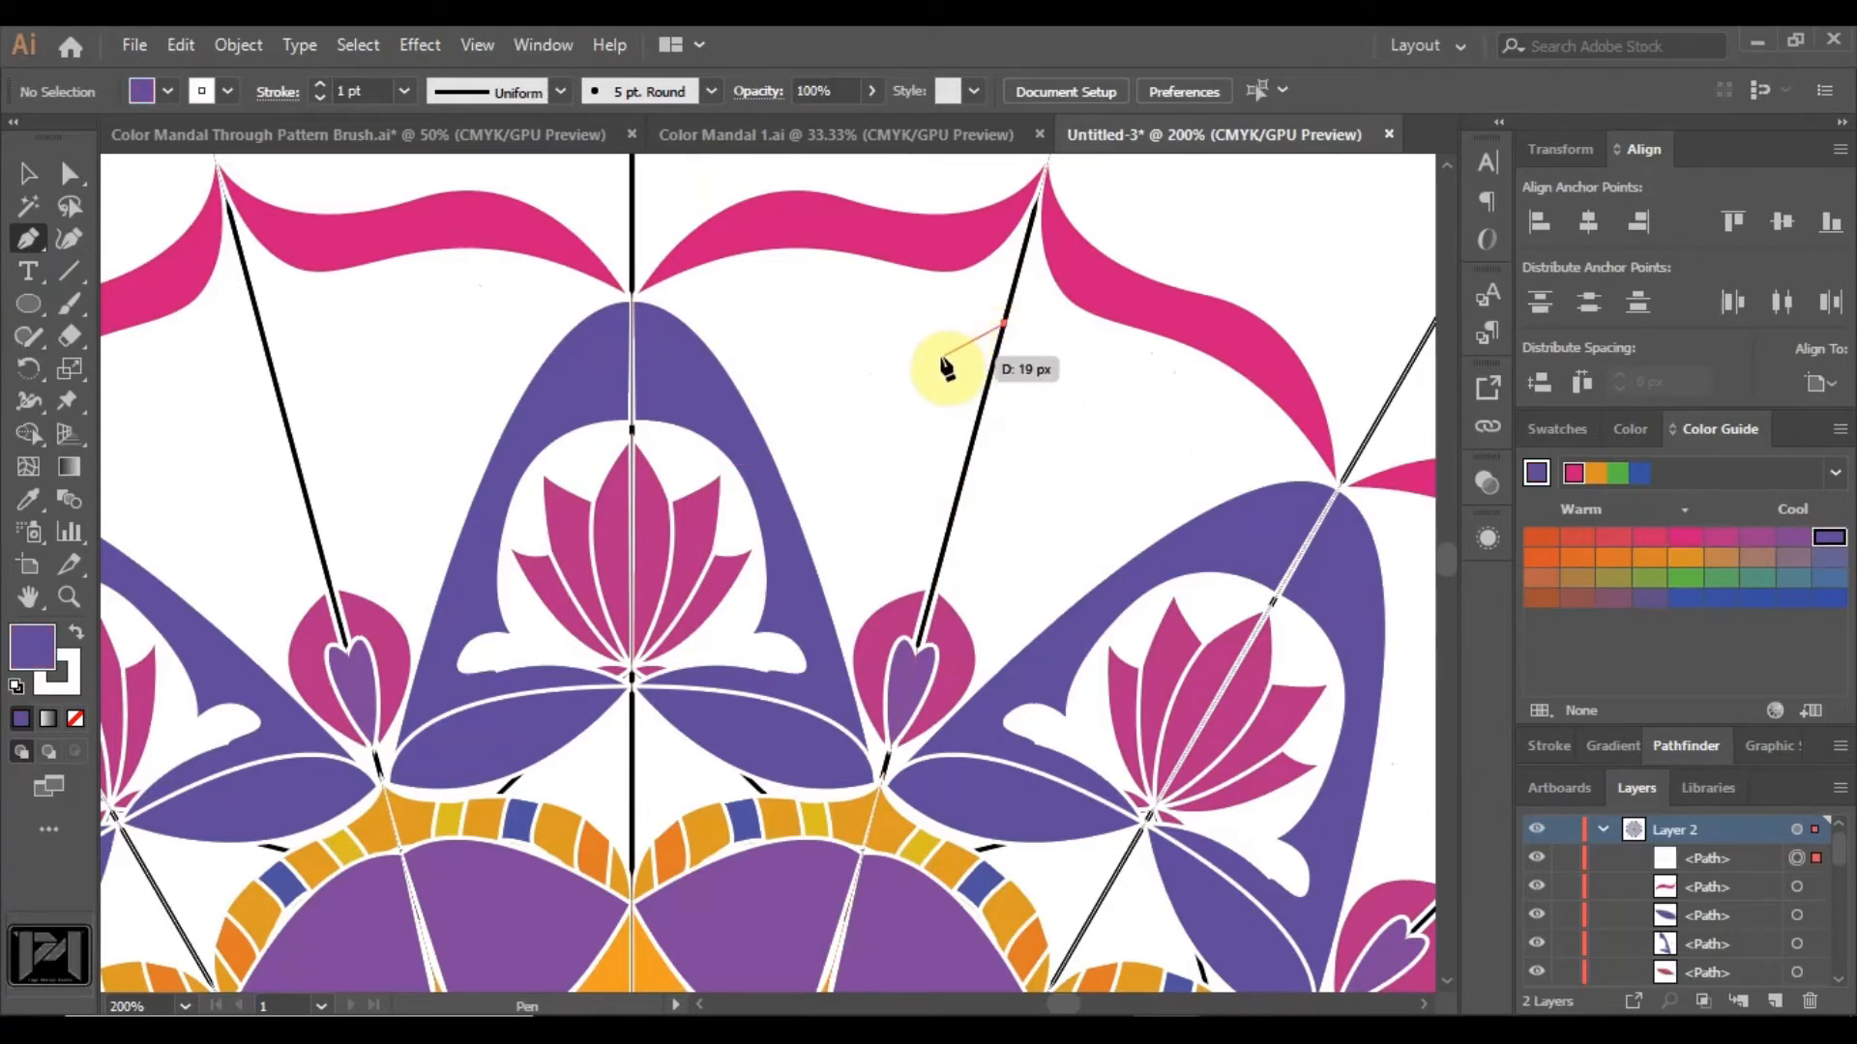
drag(919, 407, 899, 392)
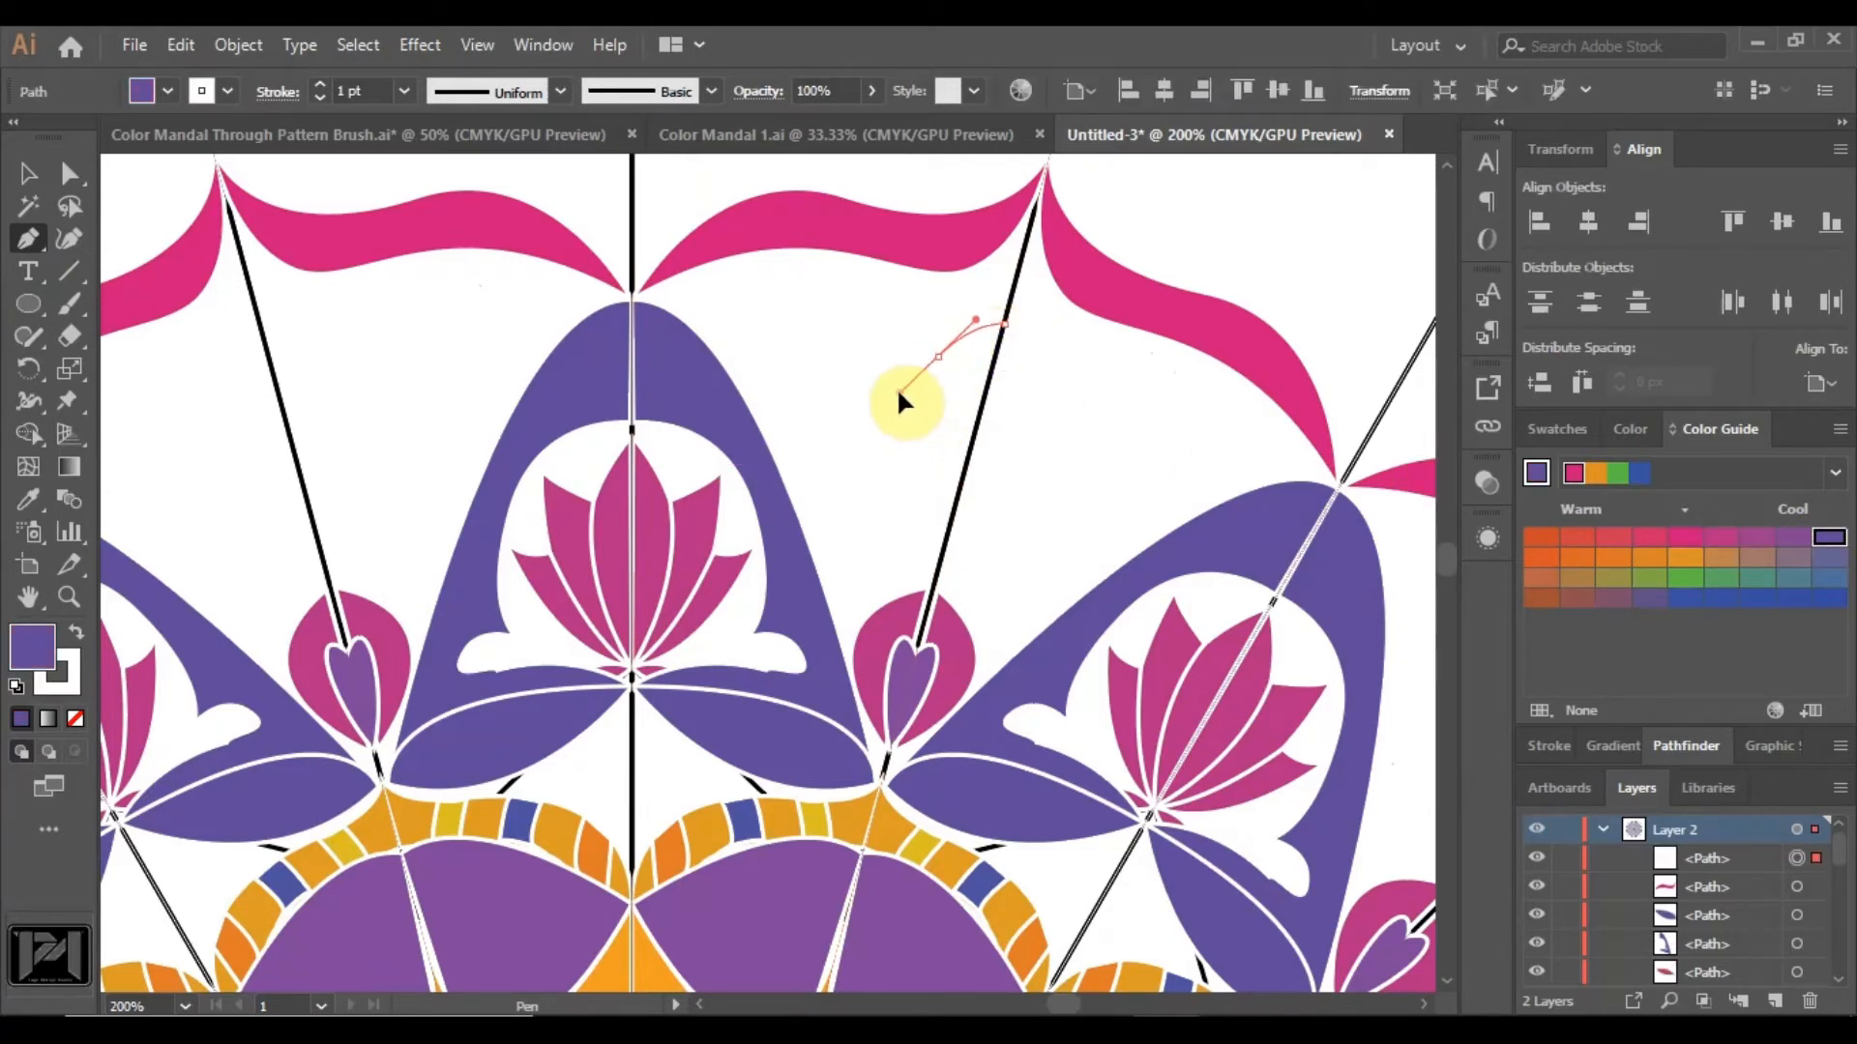
click(930, 444)
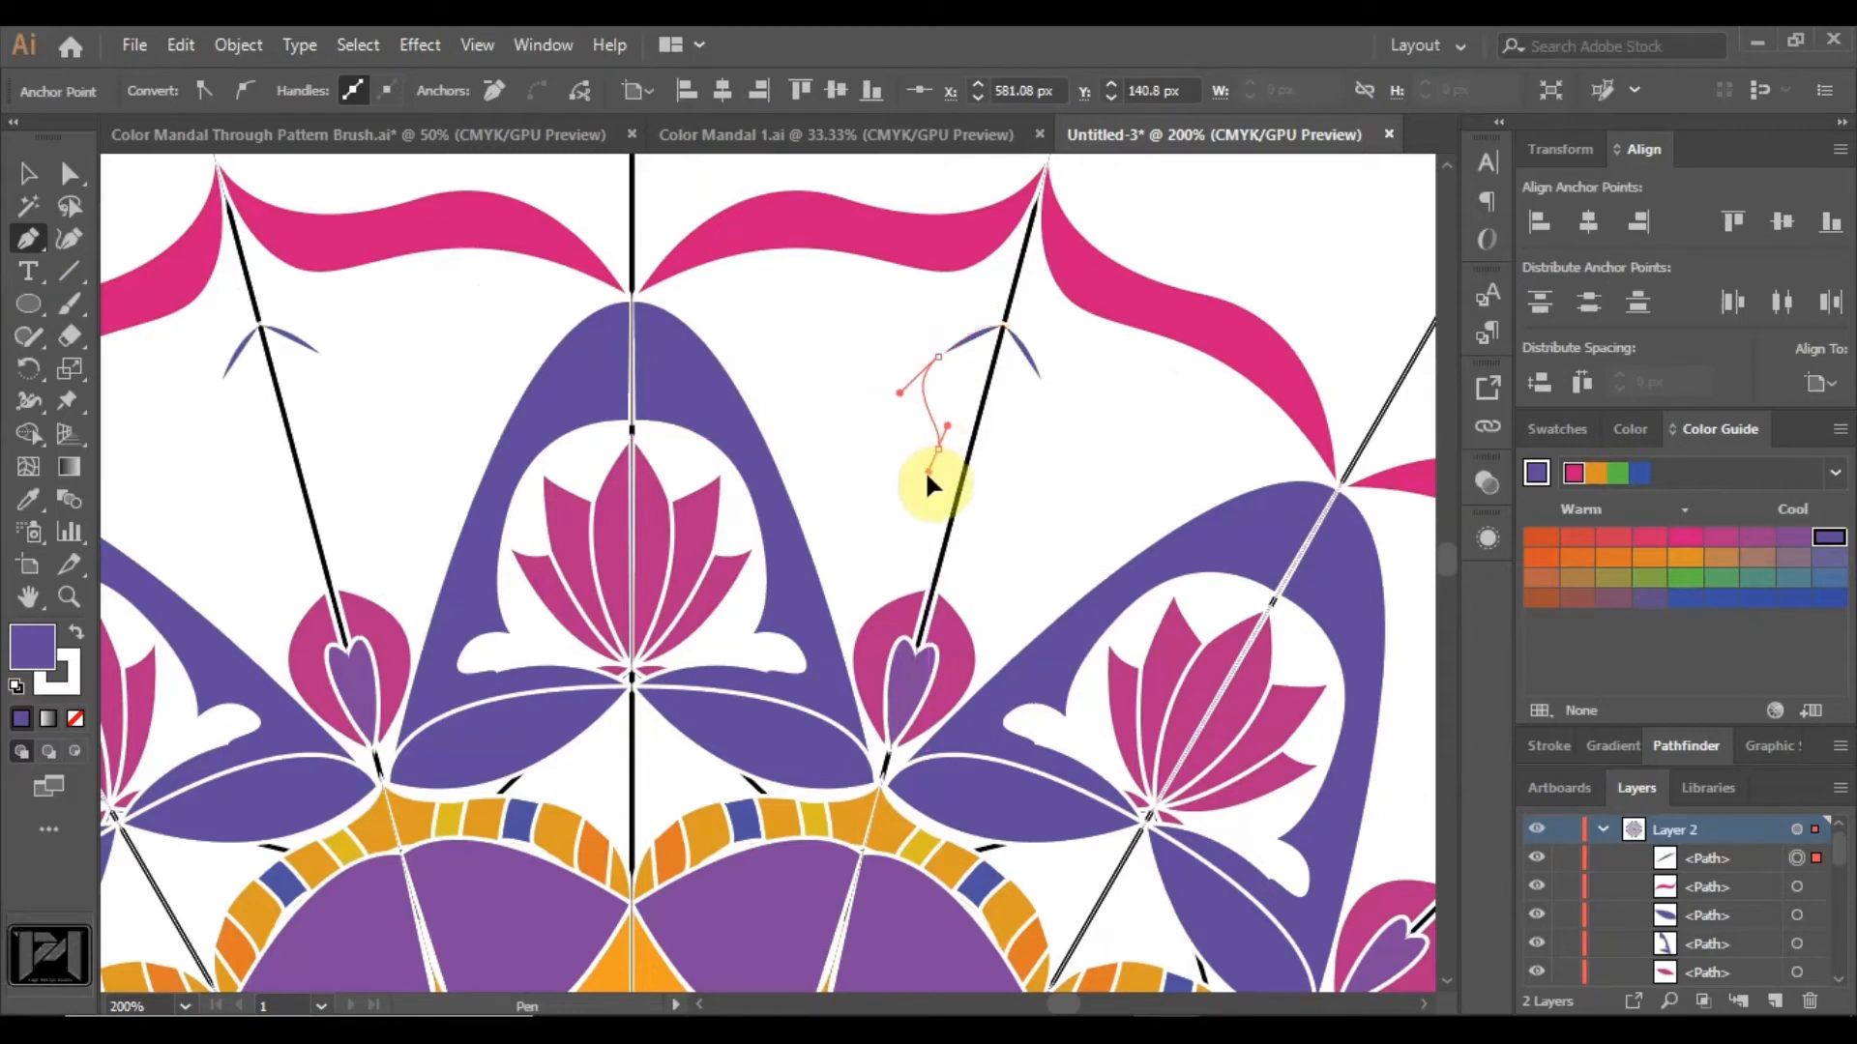
click(941, 549)
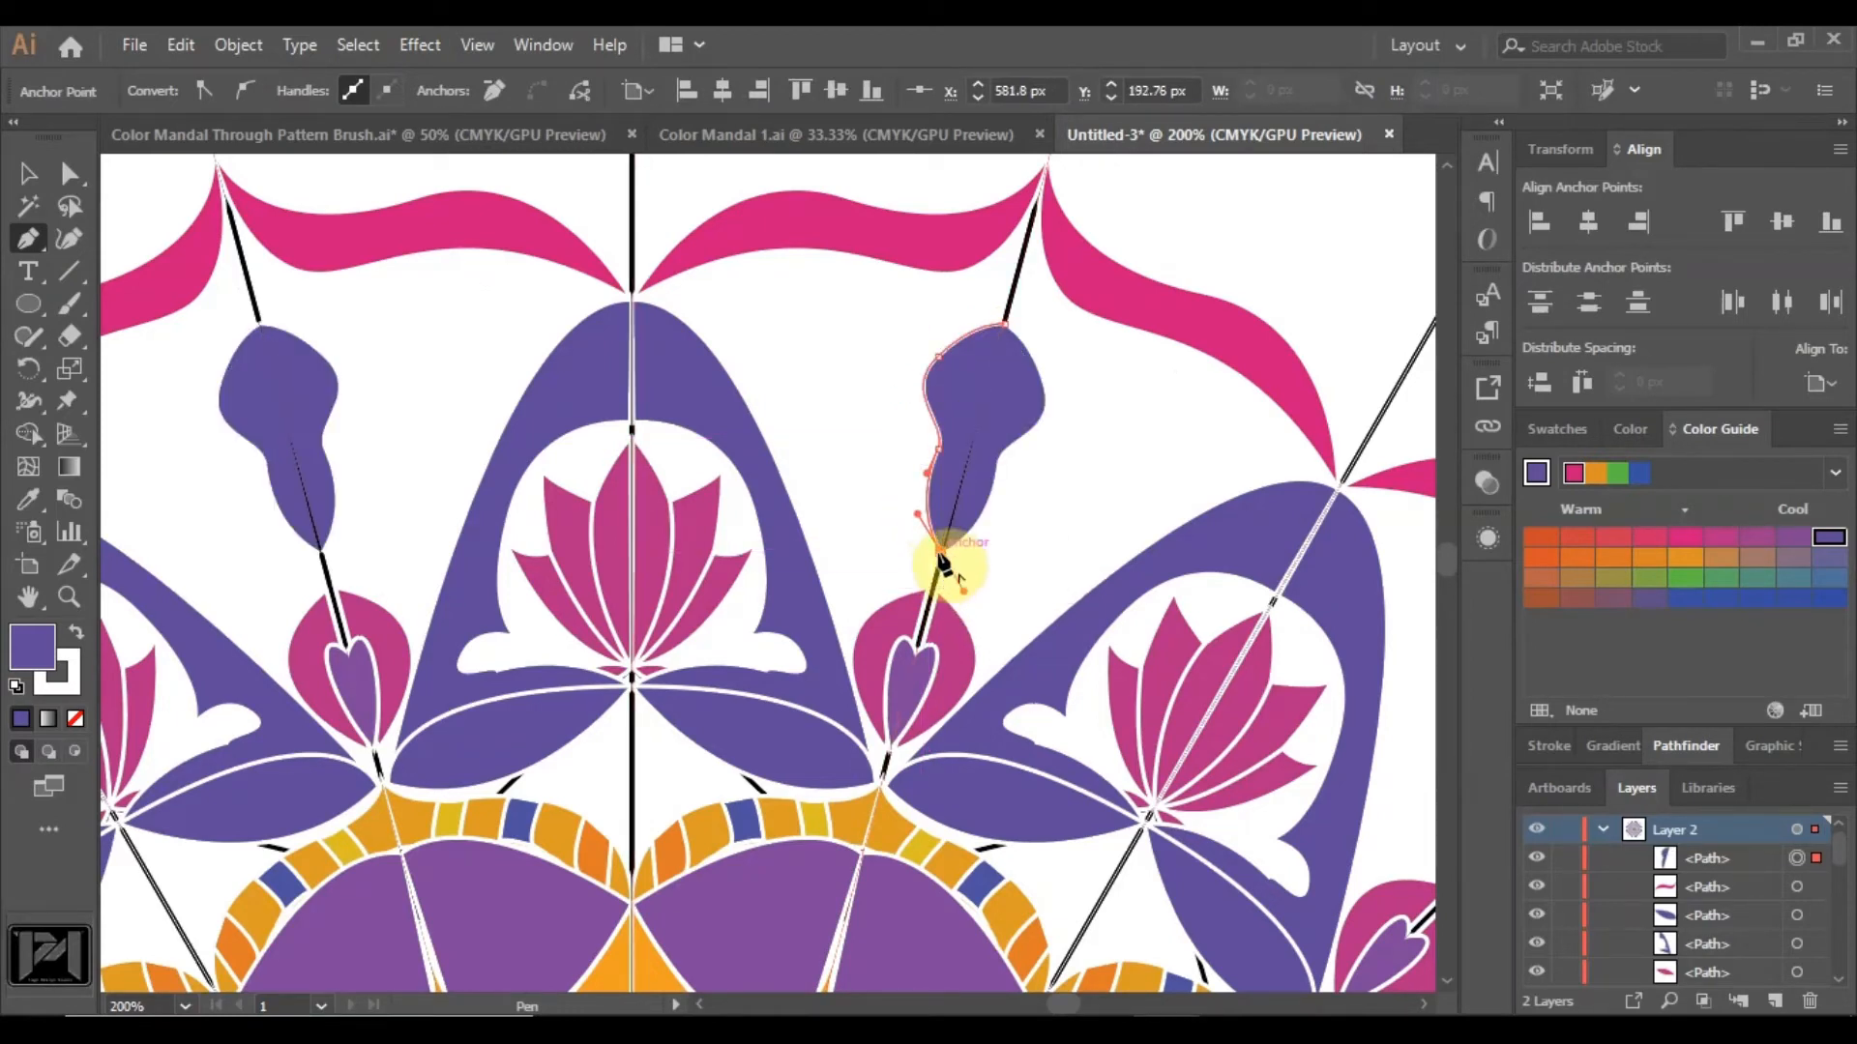
click(941, 553)
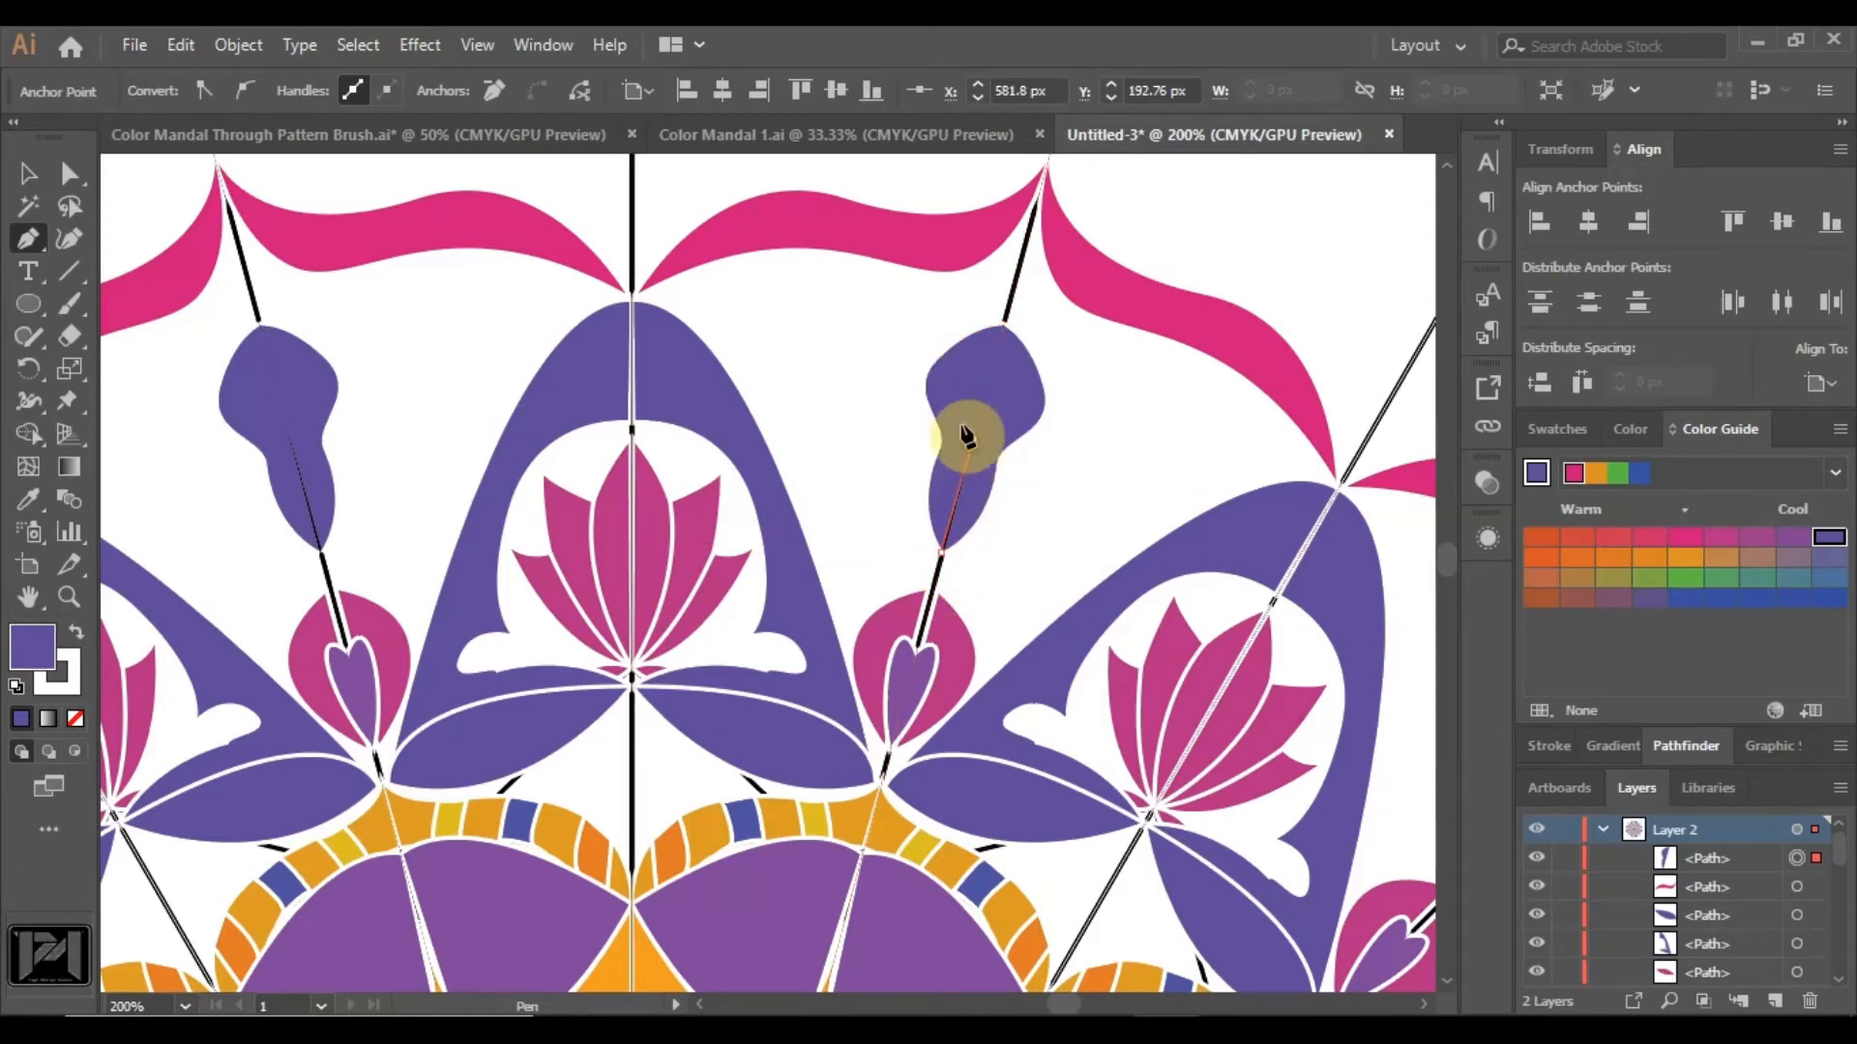
drag(1000, 358, 1031, 333)
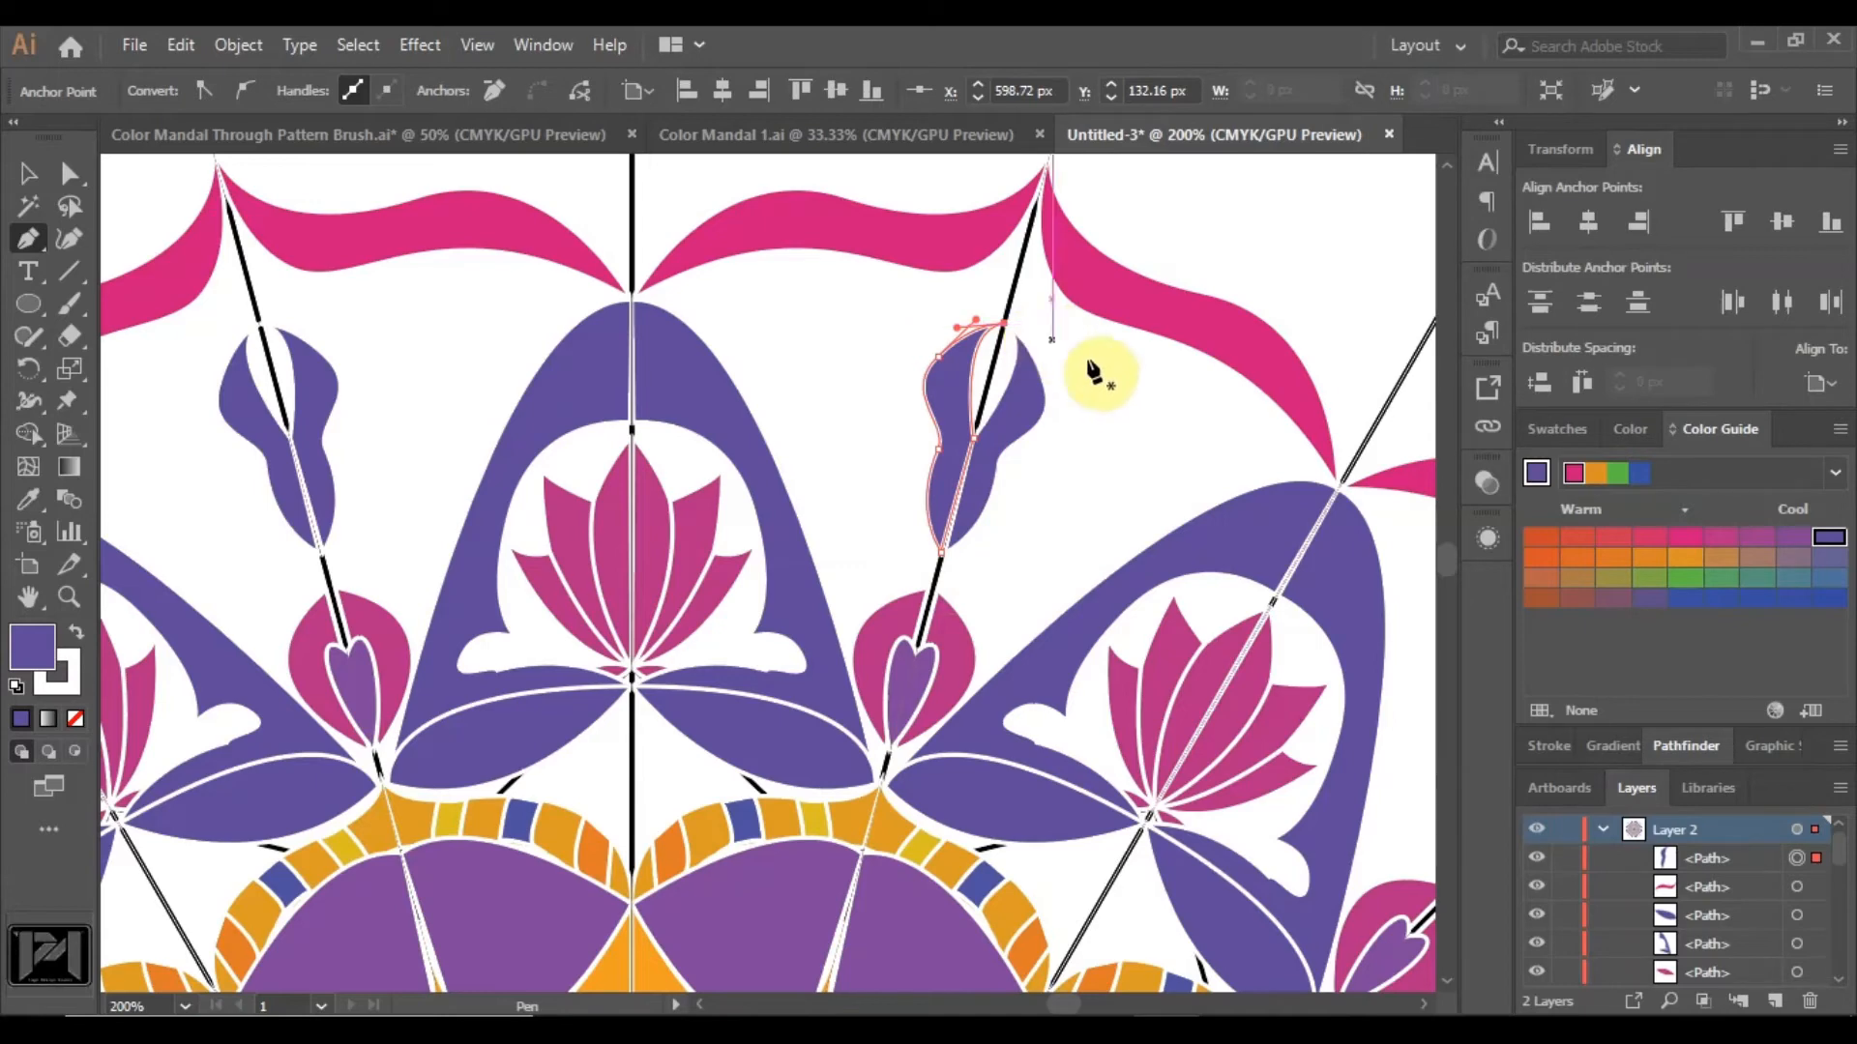
click(68, 175)
click(788, 362)
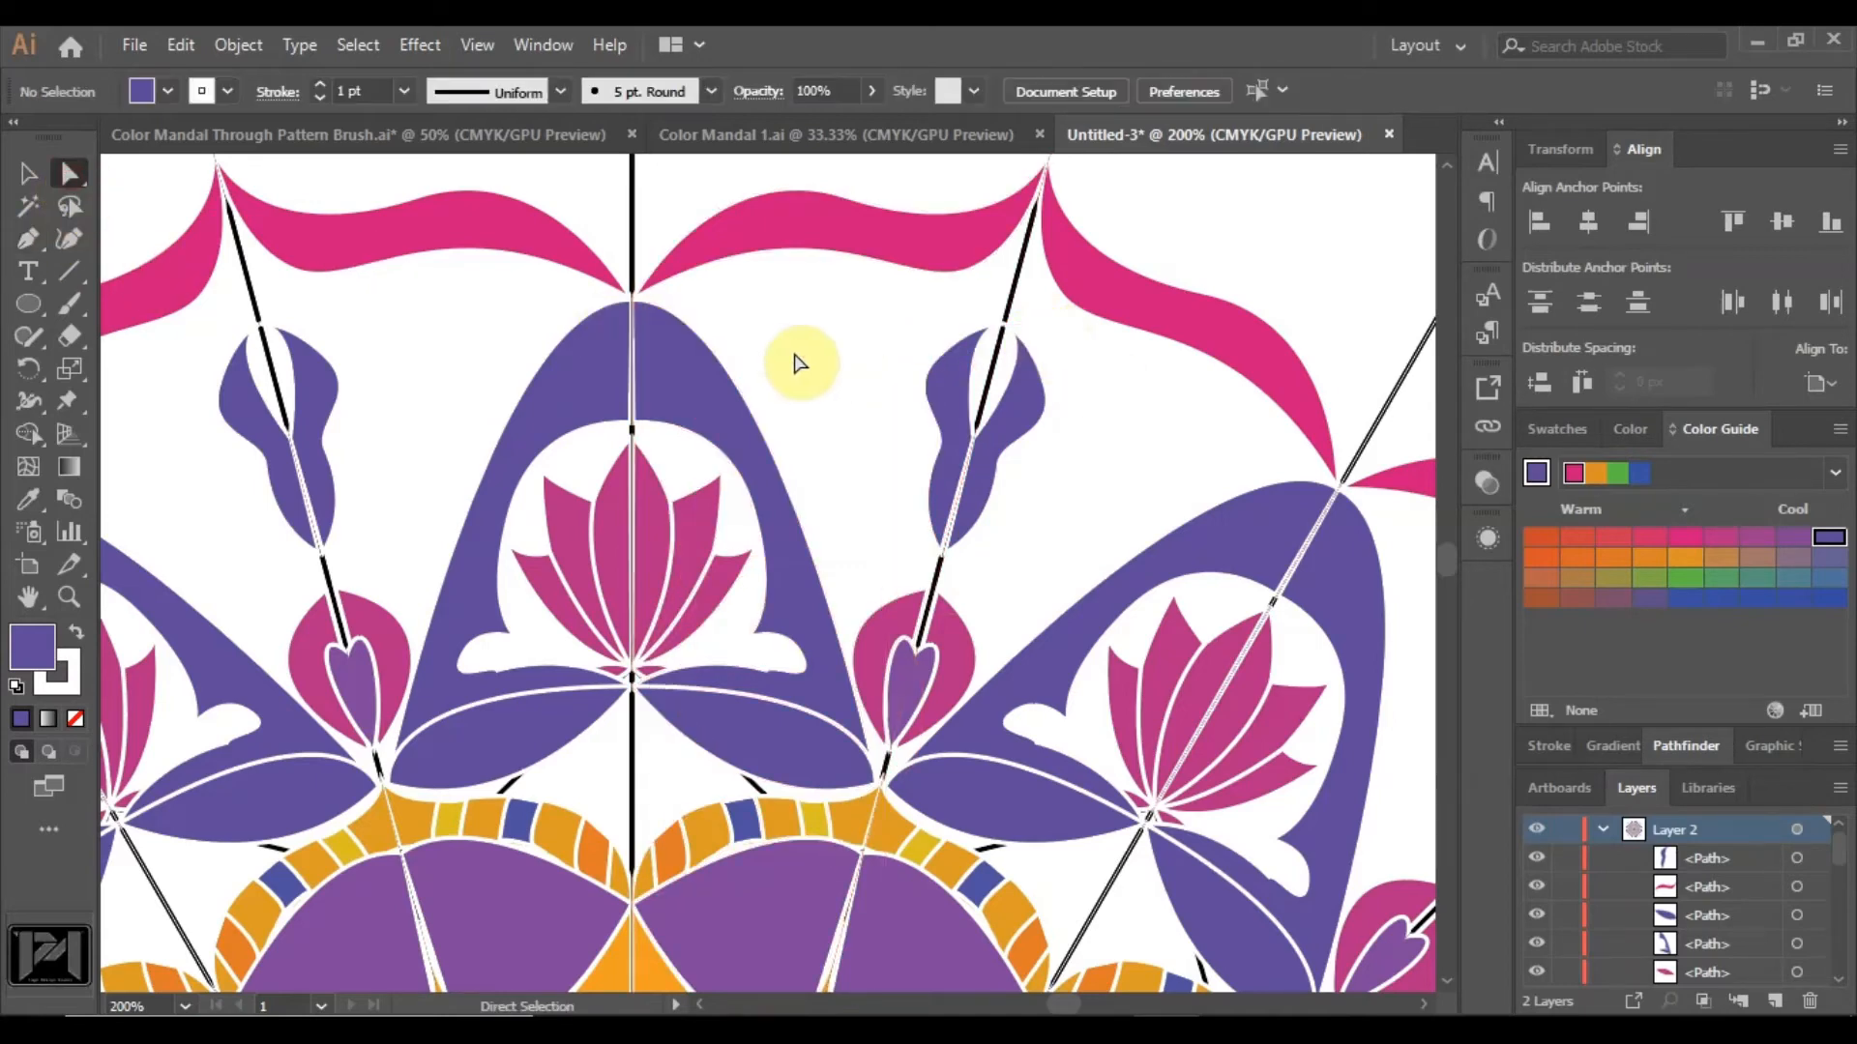
scroll(829, 393, down, 3)
scroll(841, 413, up, 2)
click(29, 239)
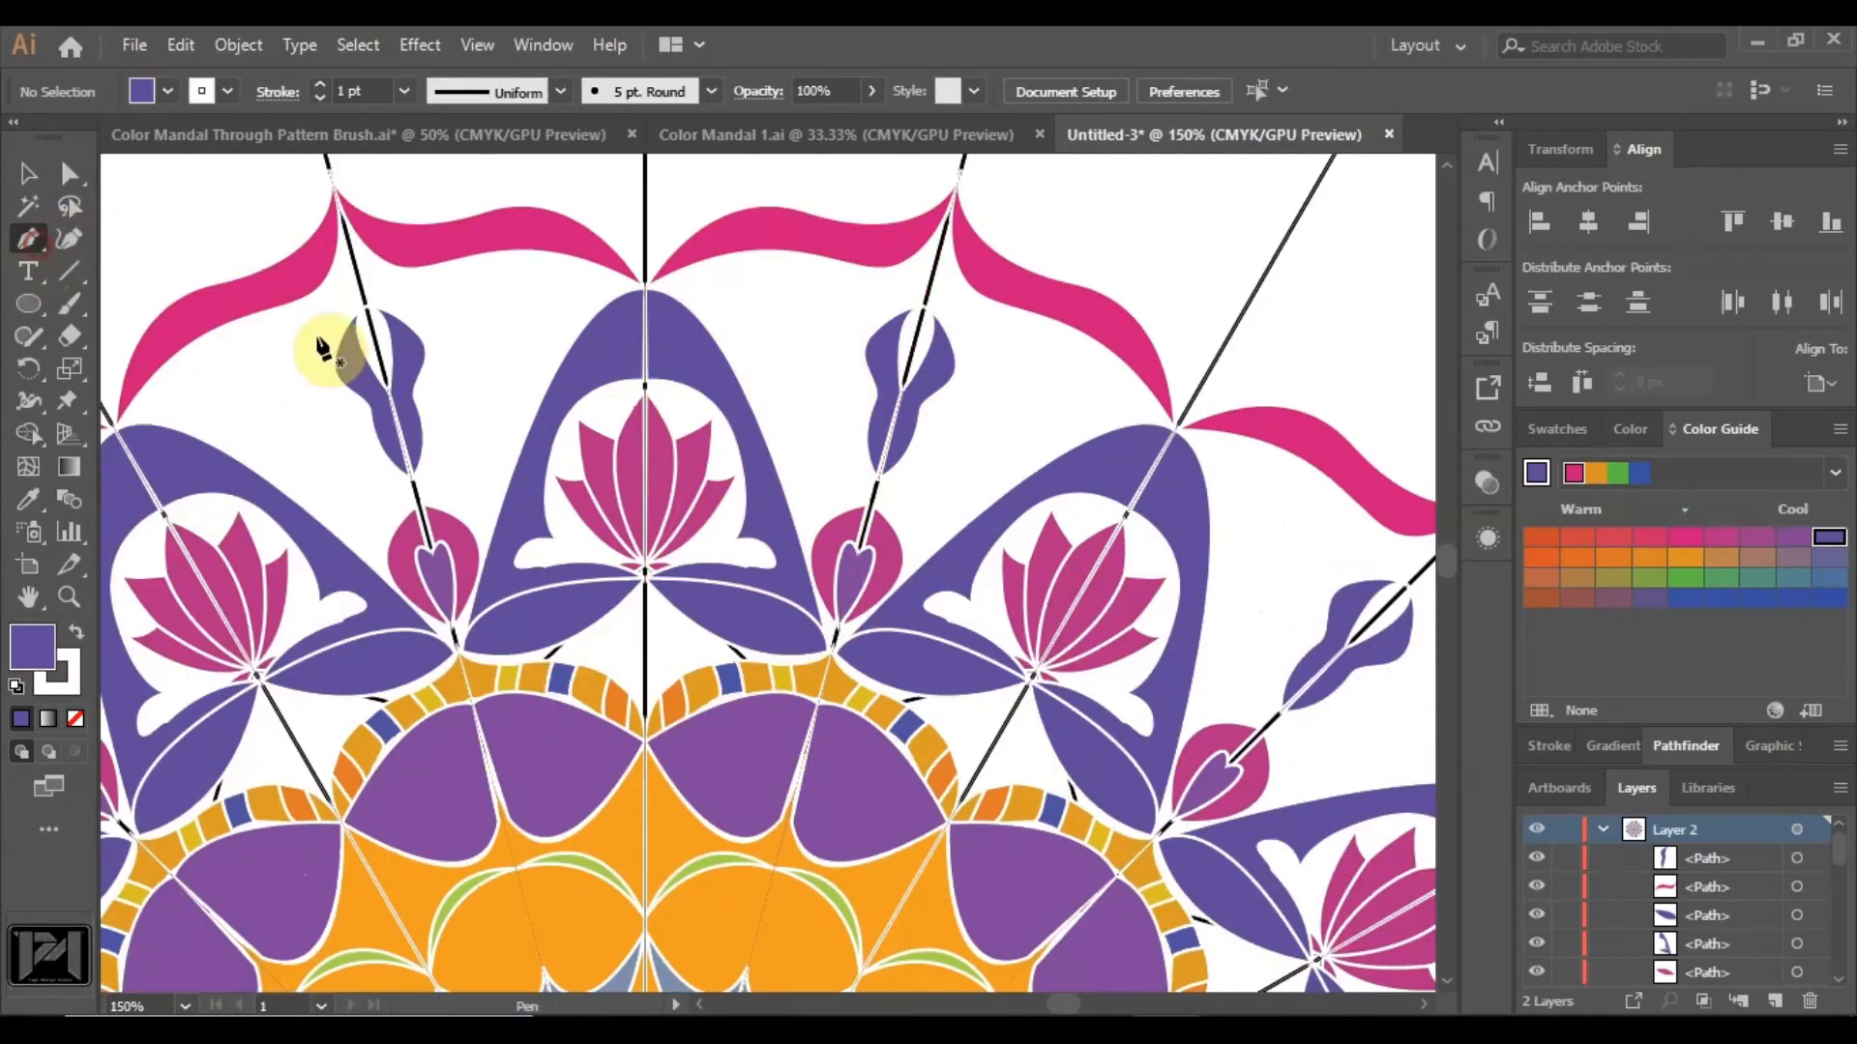
click(915, 421)
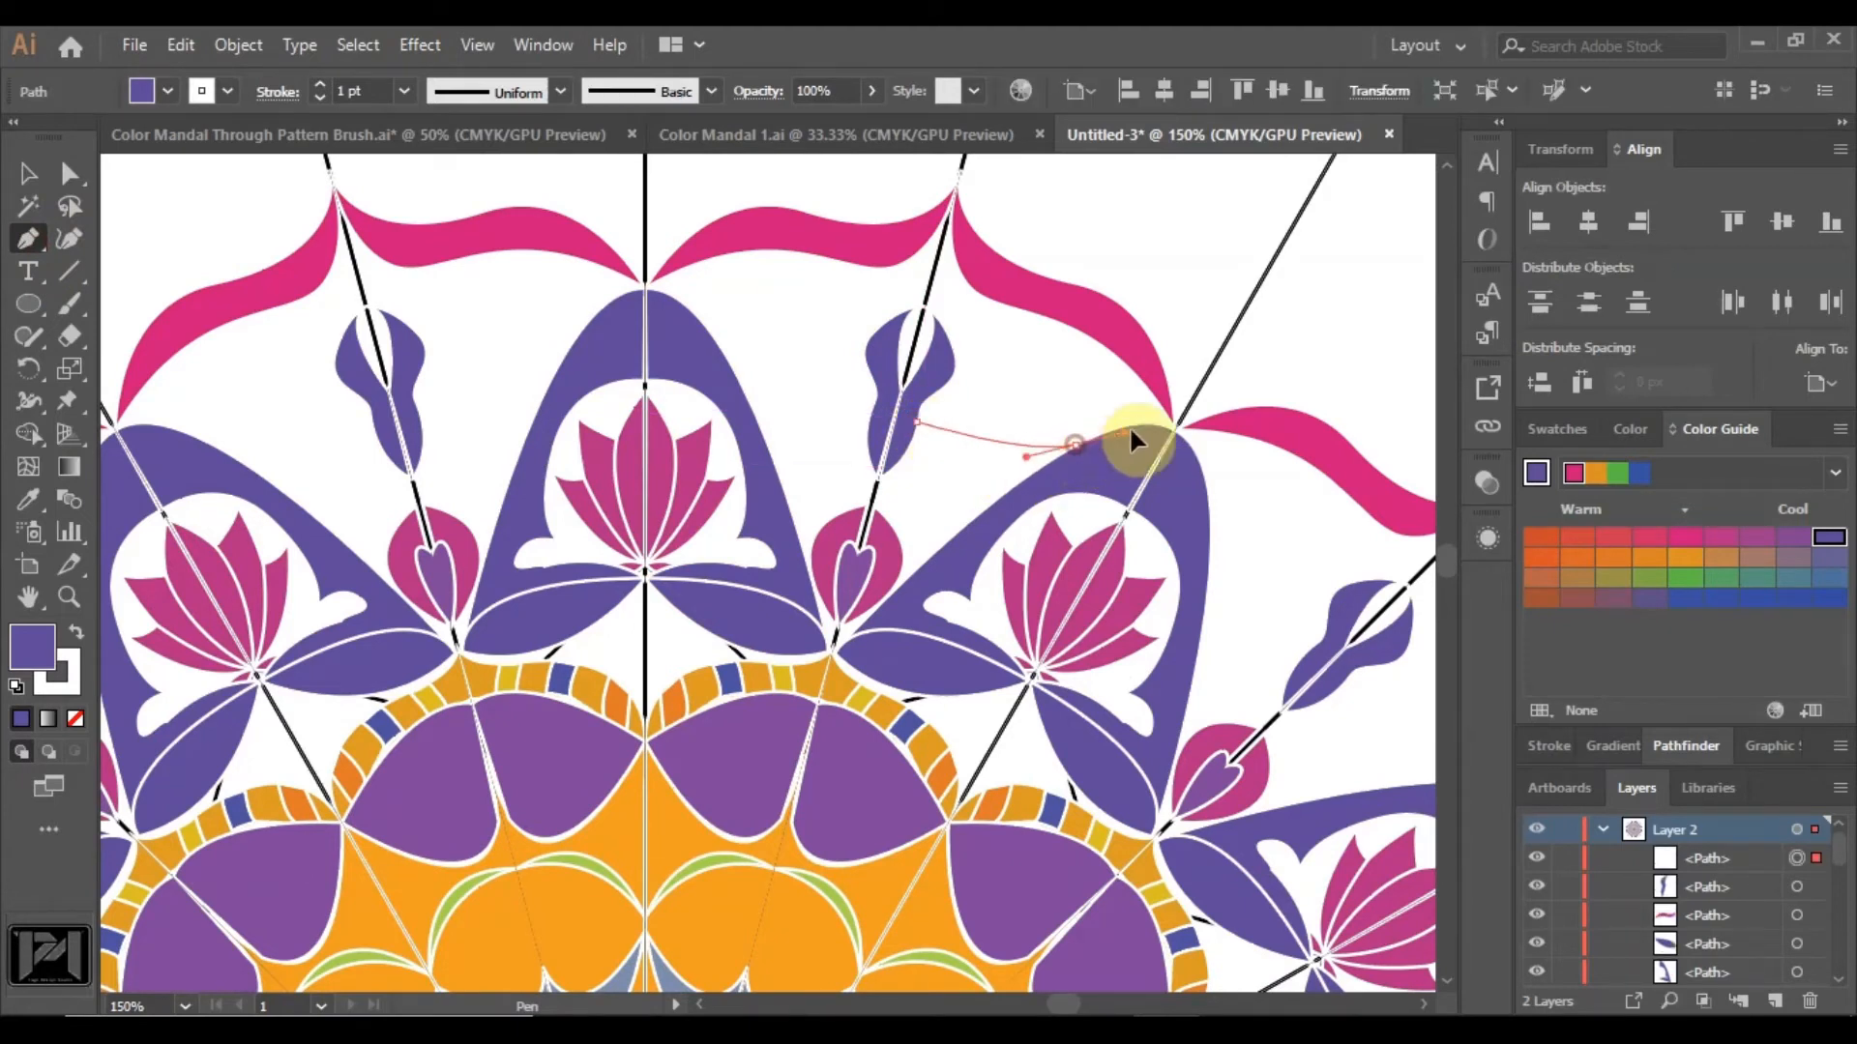
drag(1221, 398, 1219, 399)
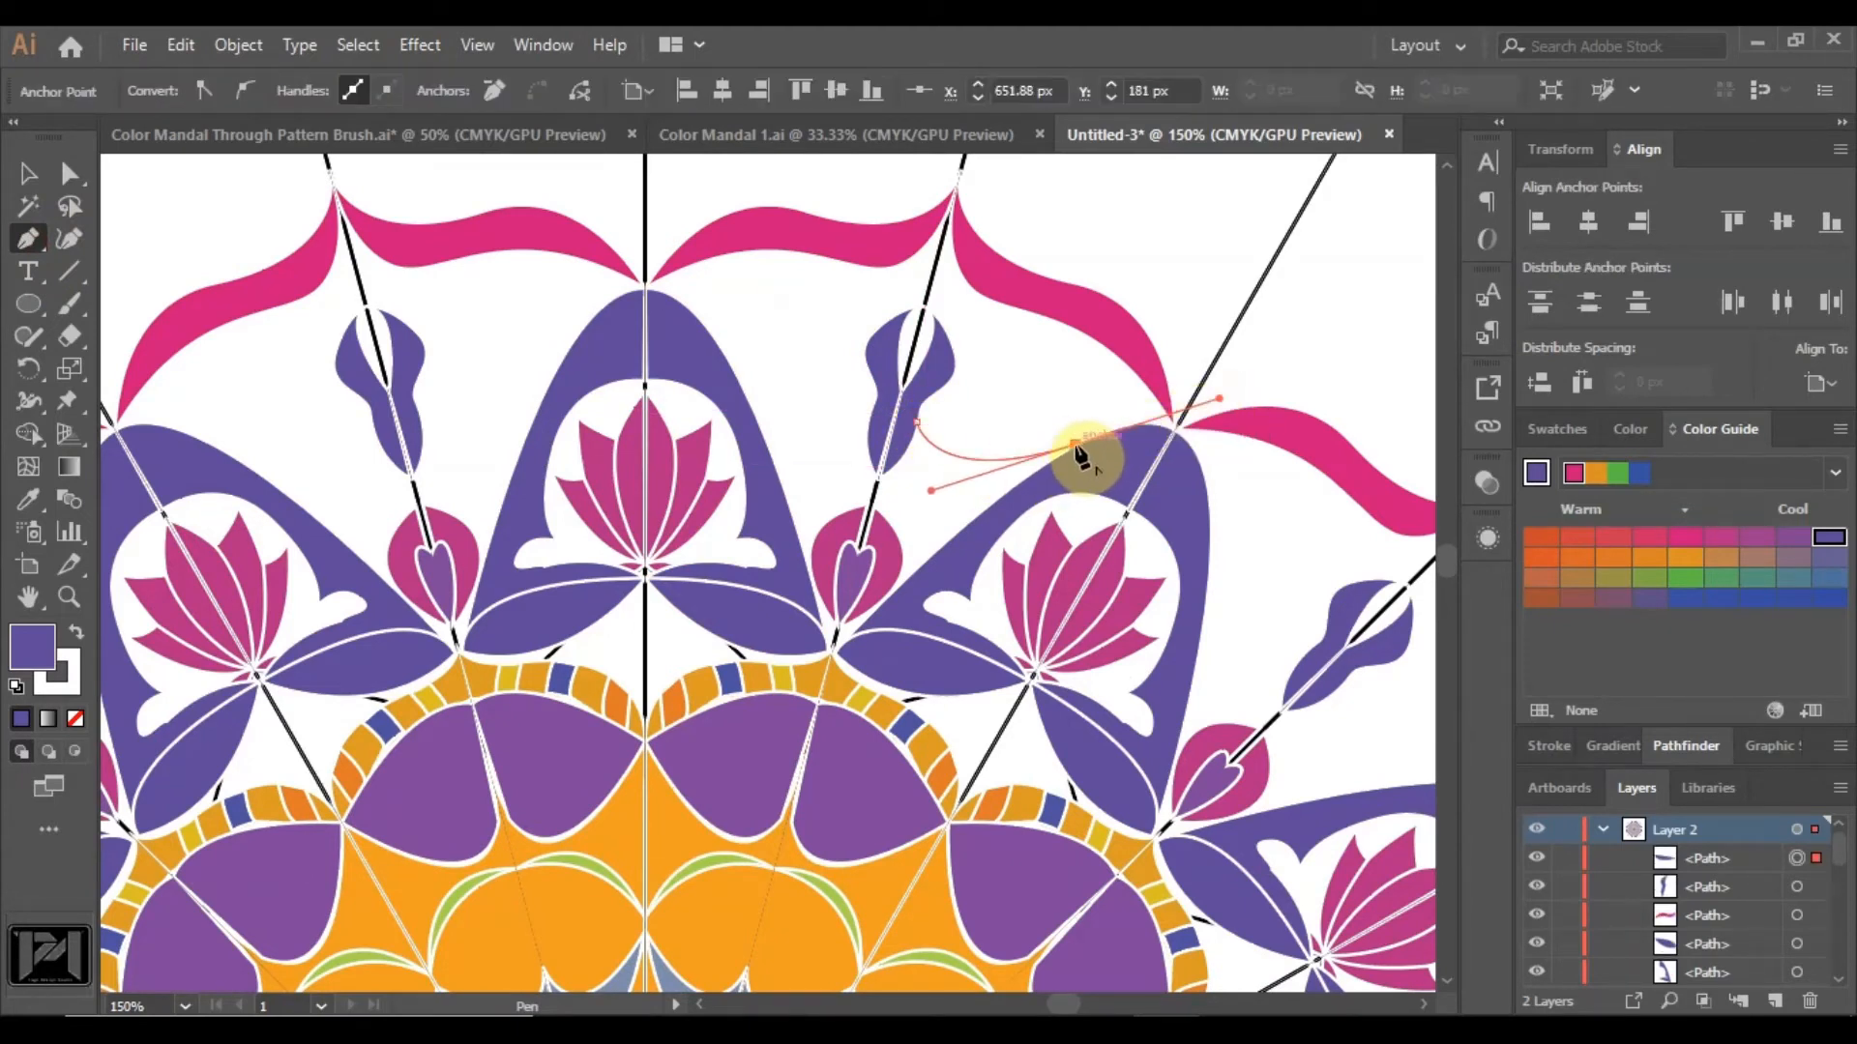
drag(1107, 430, 1107, 411)
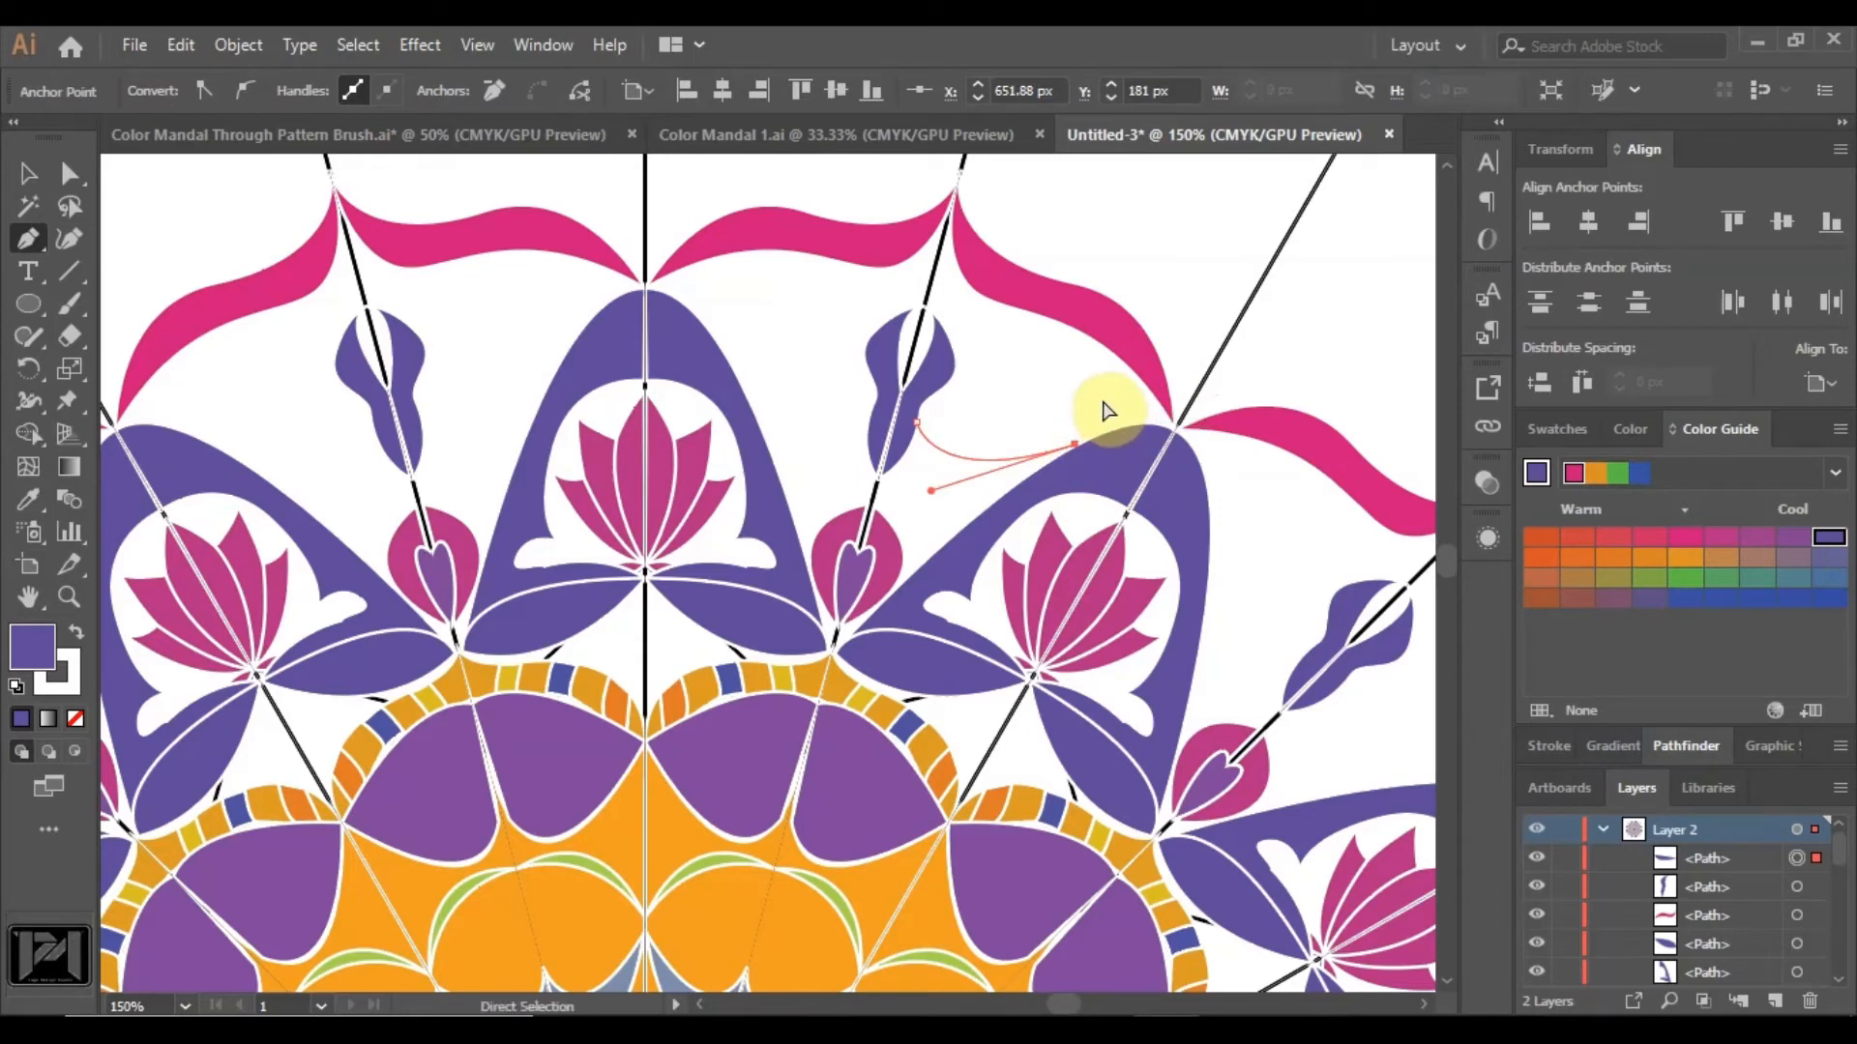
key(Delete)
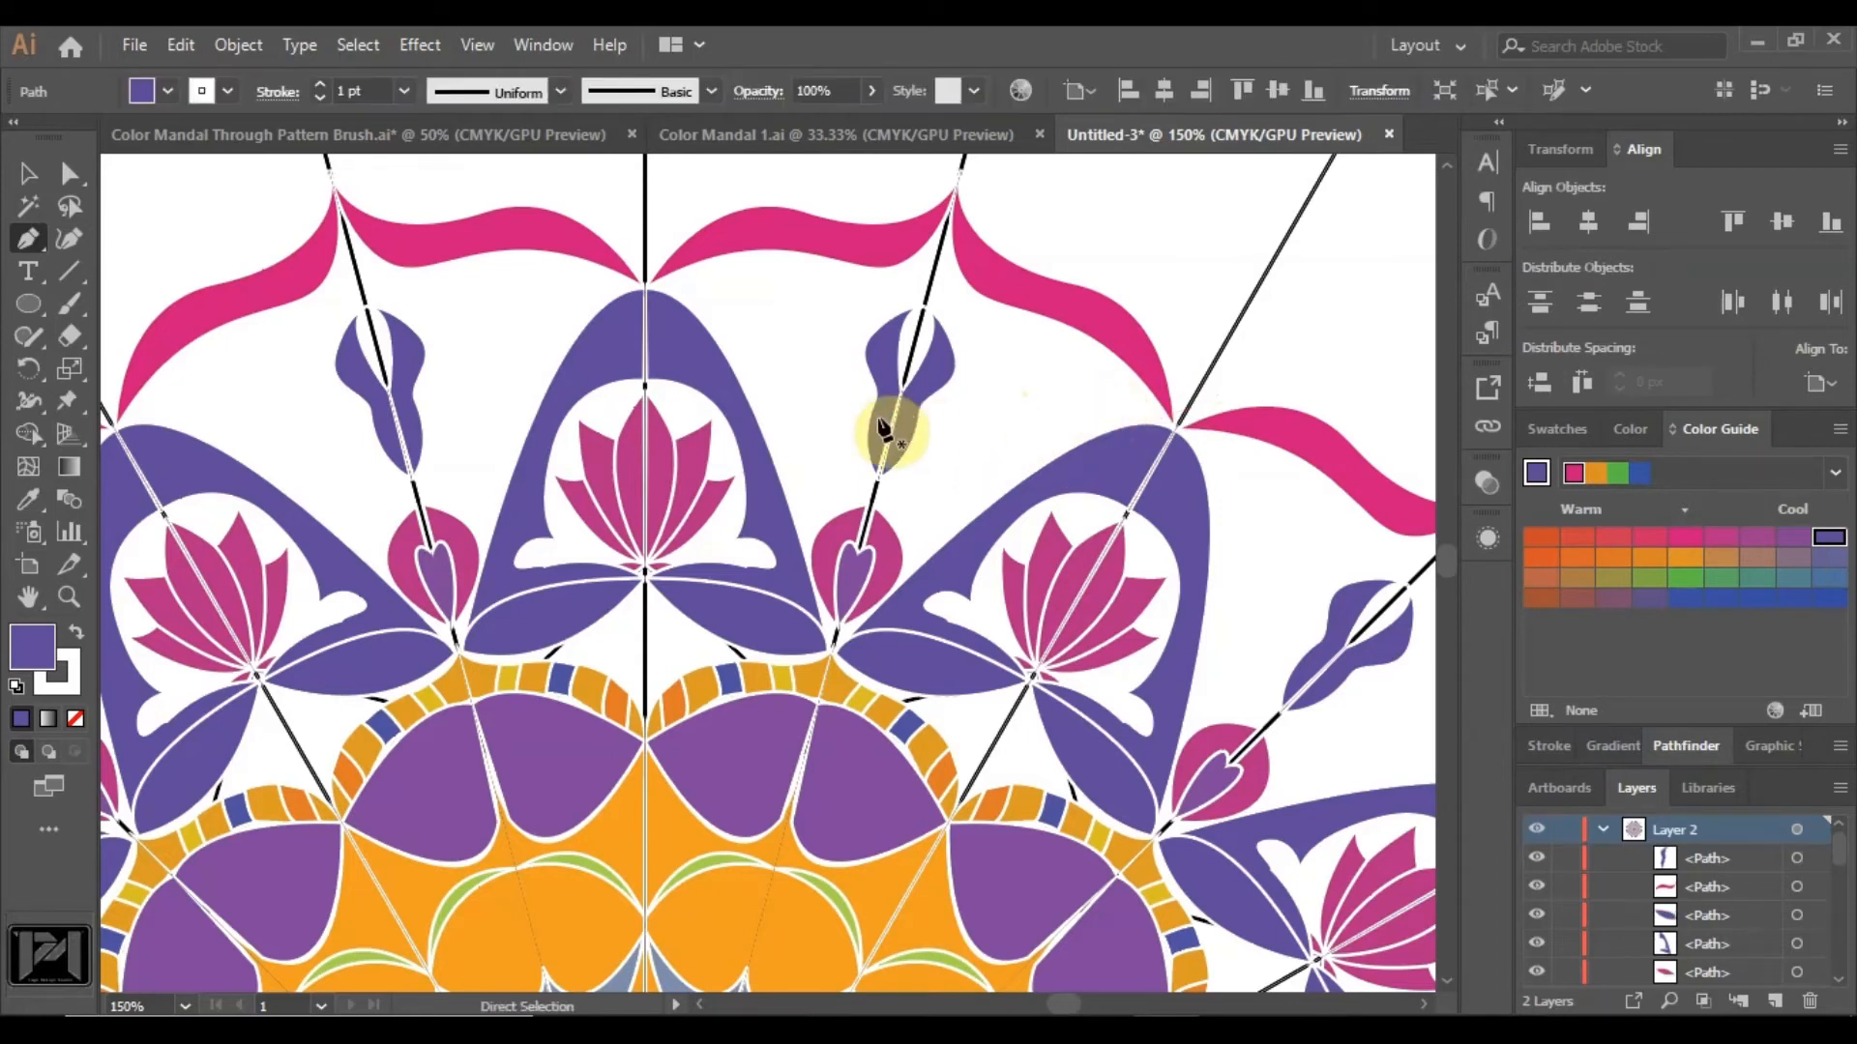
Draw a closed curled leaf with the Pen tool between the violet bud and the top arch's outer edge, fill it golden orange and deselect it.
click(871, 400)
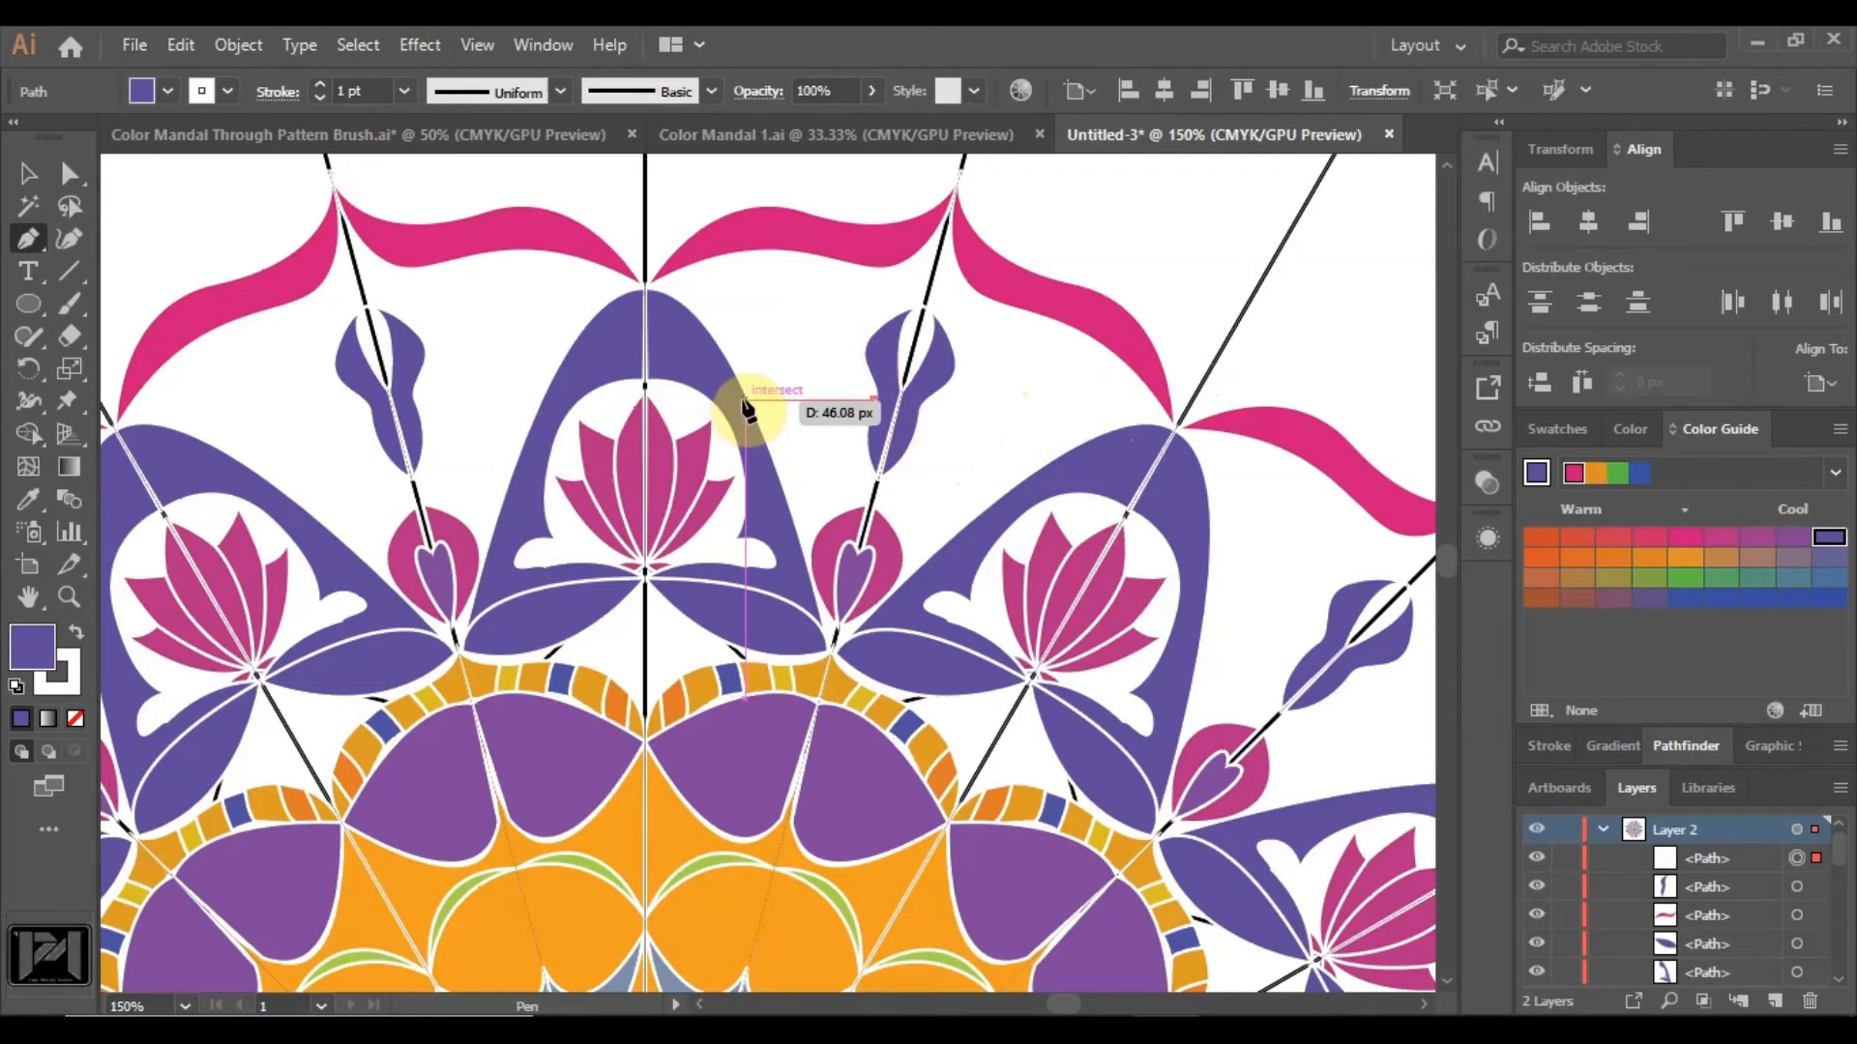
drag(746, 400, 959, 390)
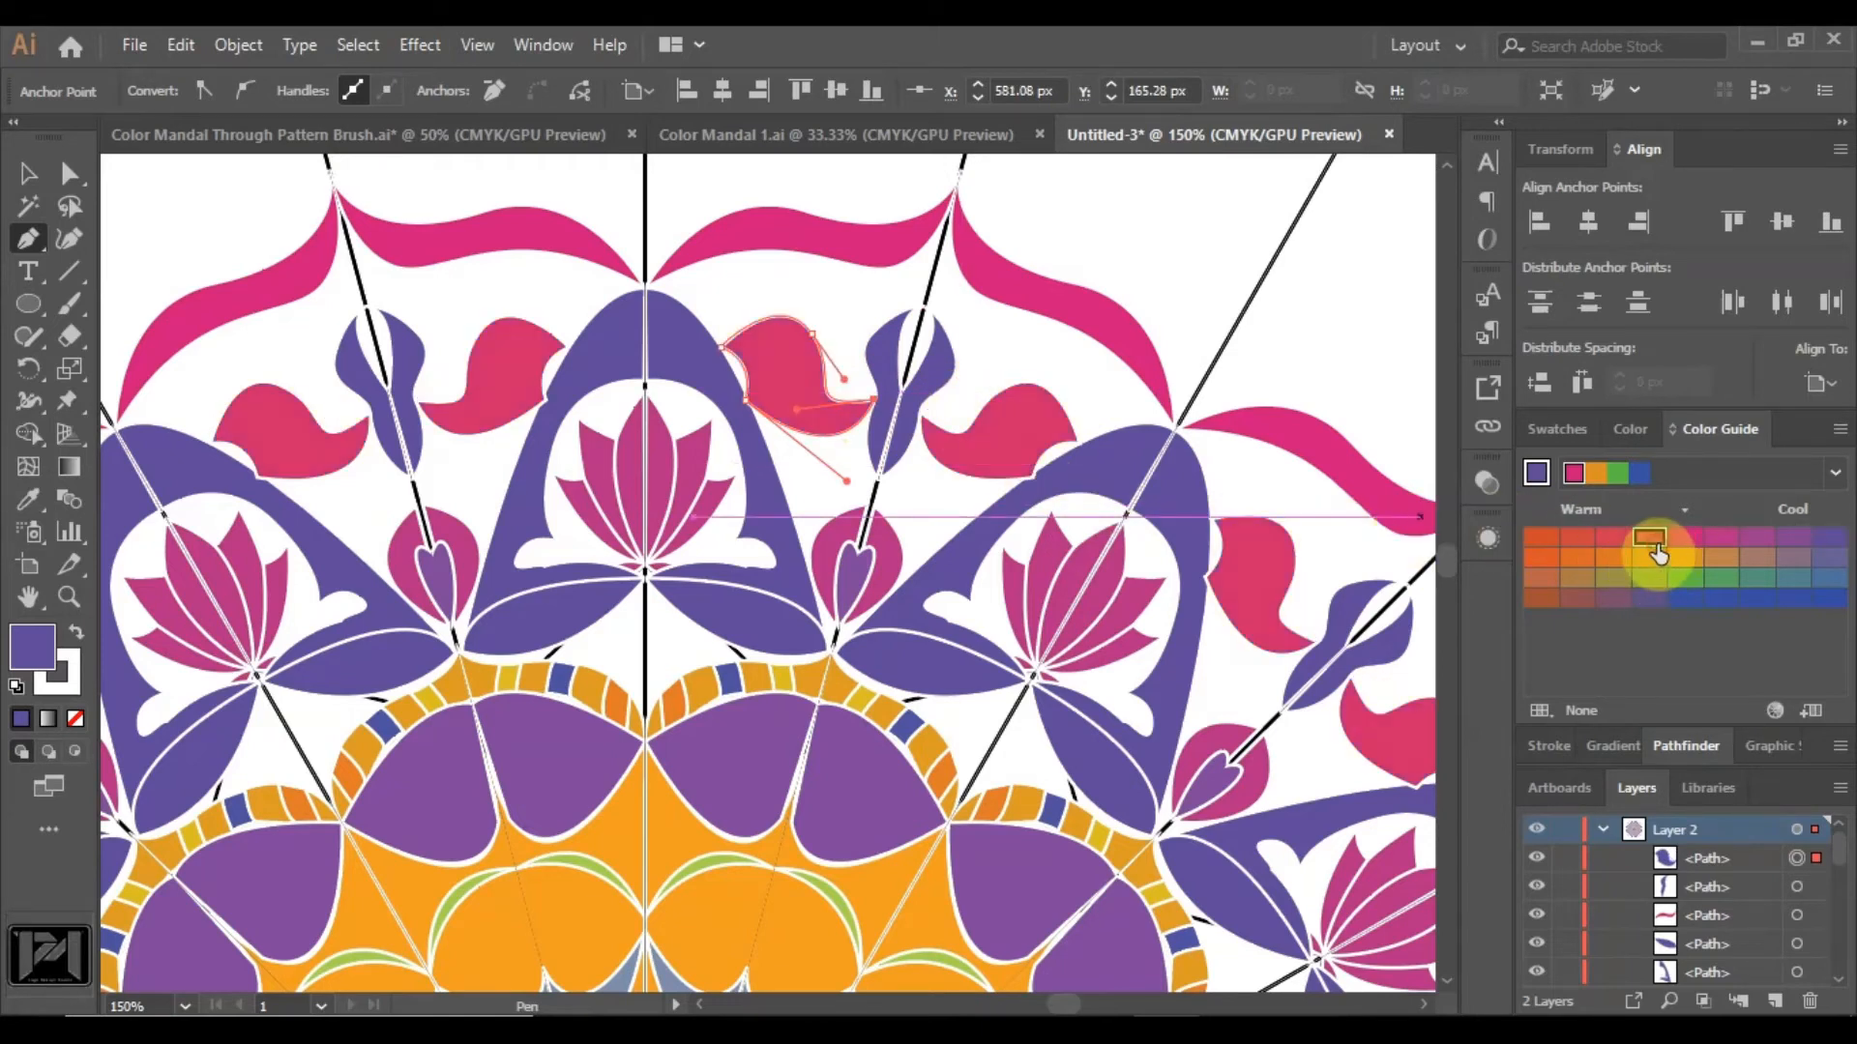
click(1681, 565)
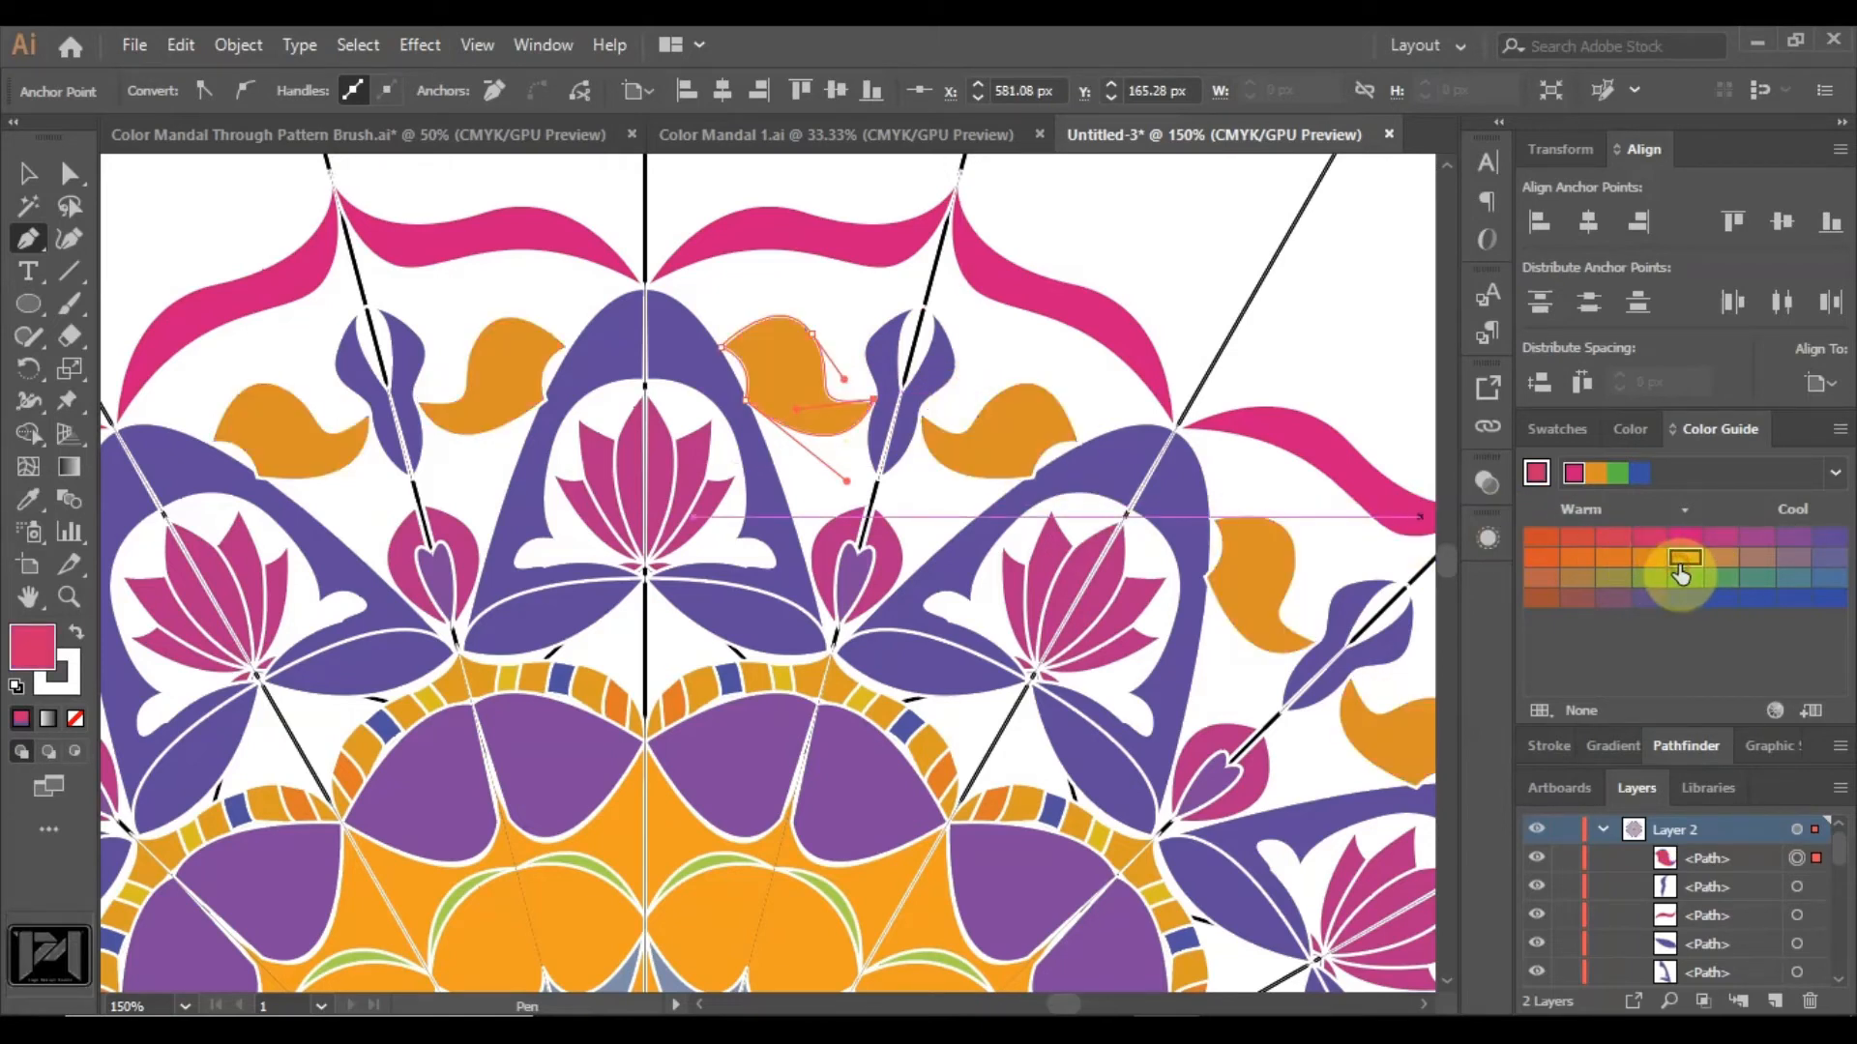
key(ctrl+minus)
key(ctrl+minus)
key(ctrl+minus)
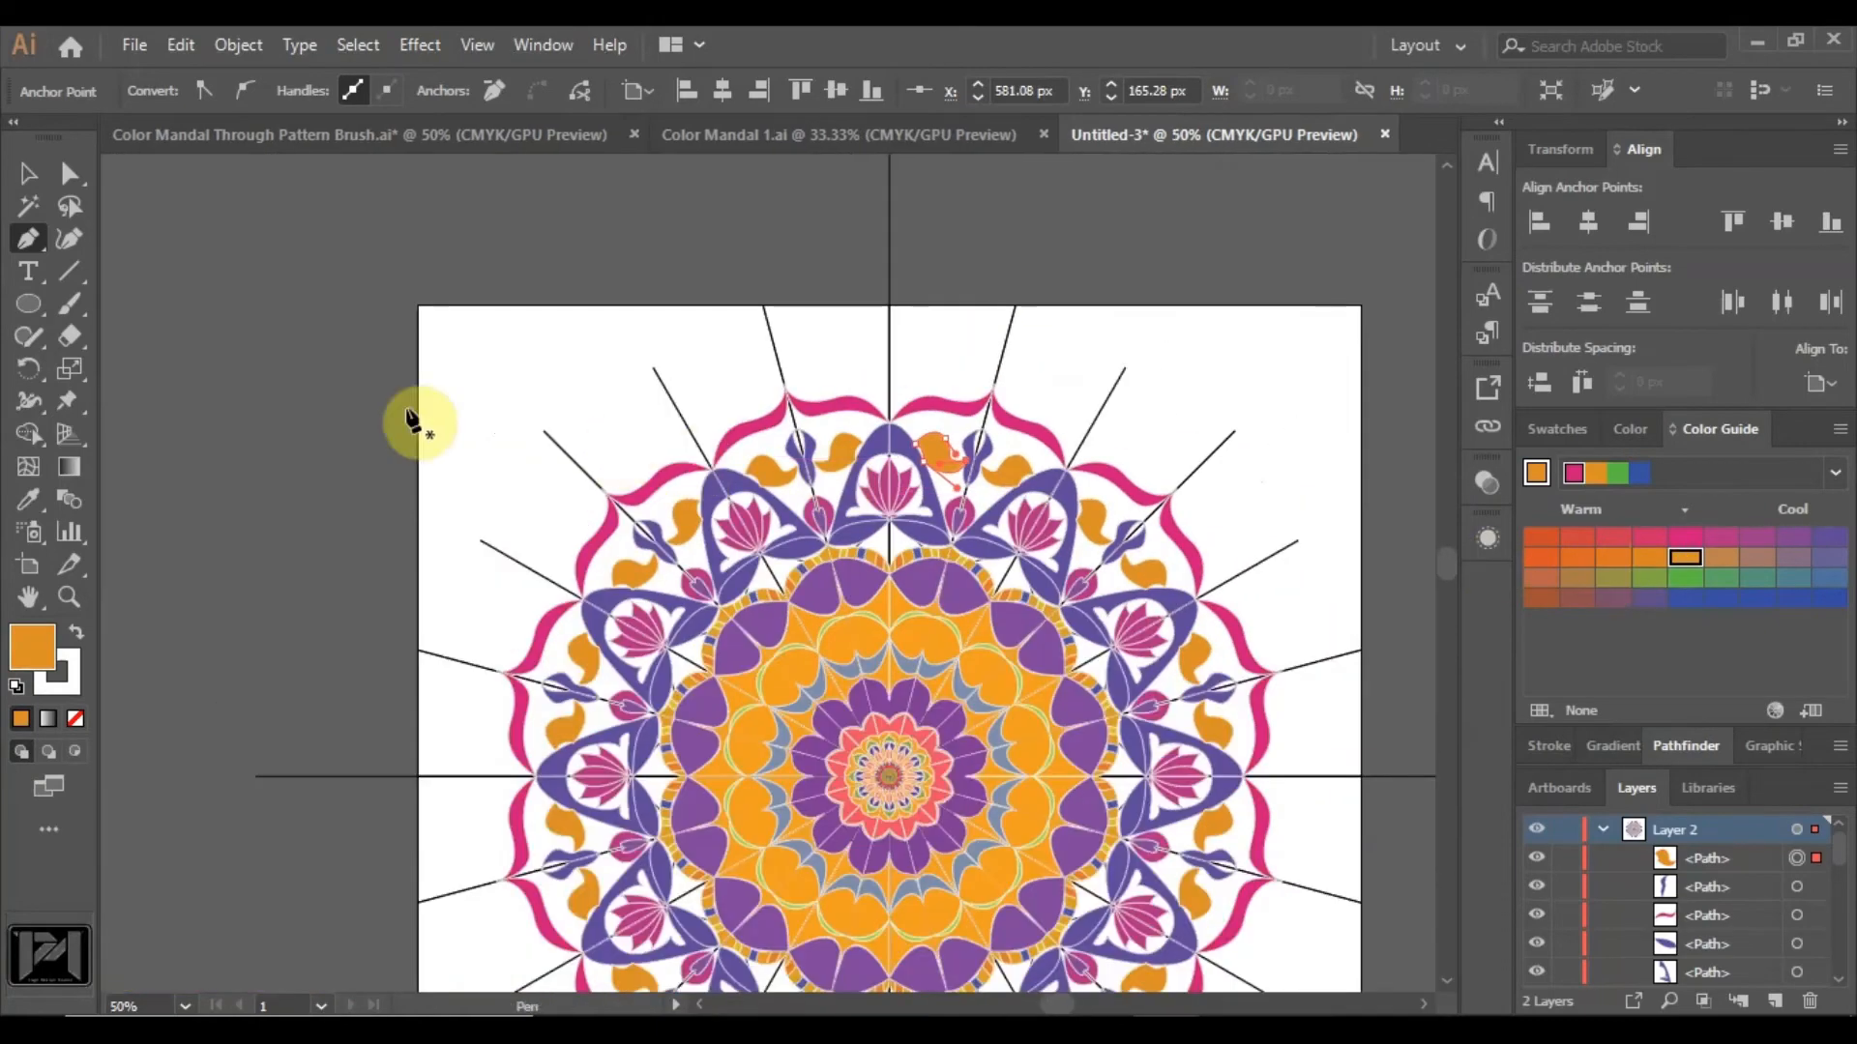
click(70, 177)
click(551, 423)
Draw a narrow half teardrop in darker orange with the Pen tool along the spoke inside the golden lobe under the green arc.
key(ctrl+minus)
key(ctrl+minus)
key(ctrl+minus)
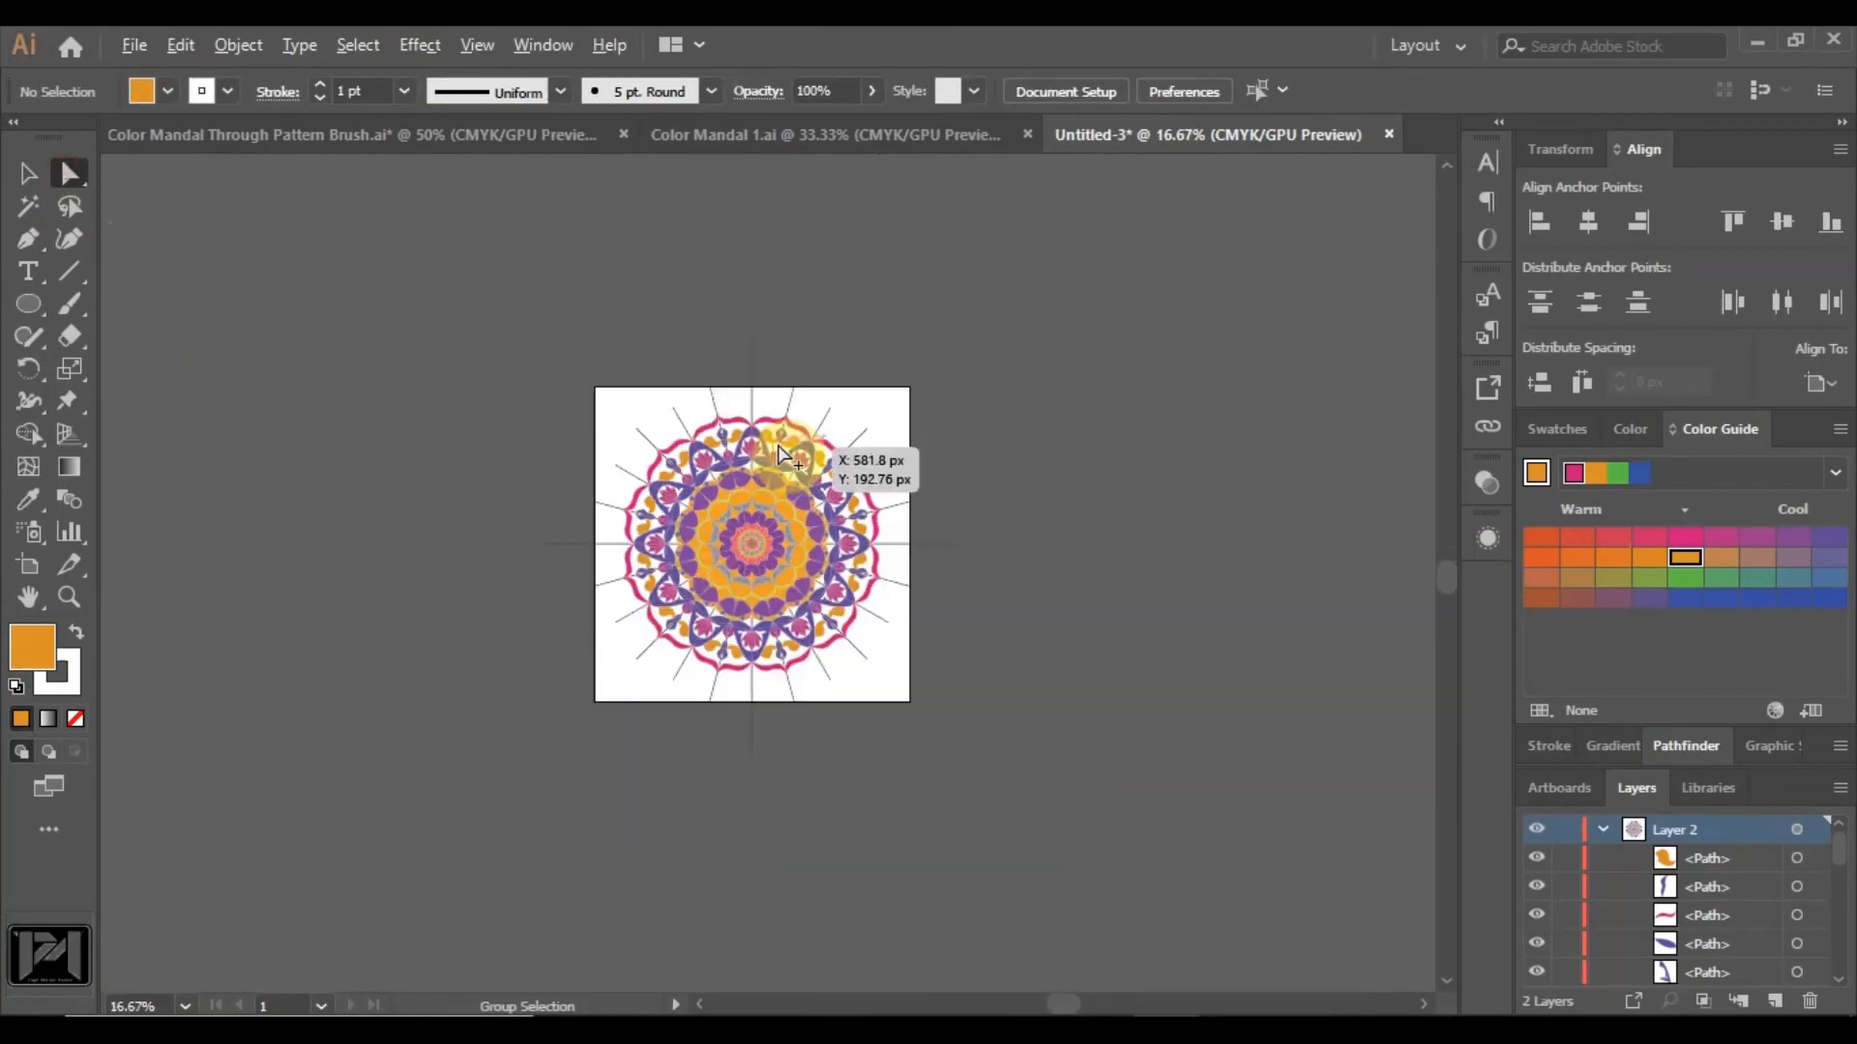
scroll(875, 478, up, 6)
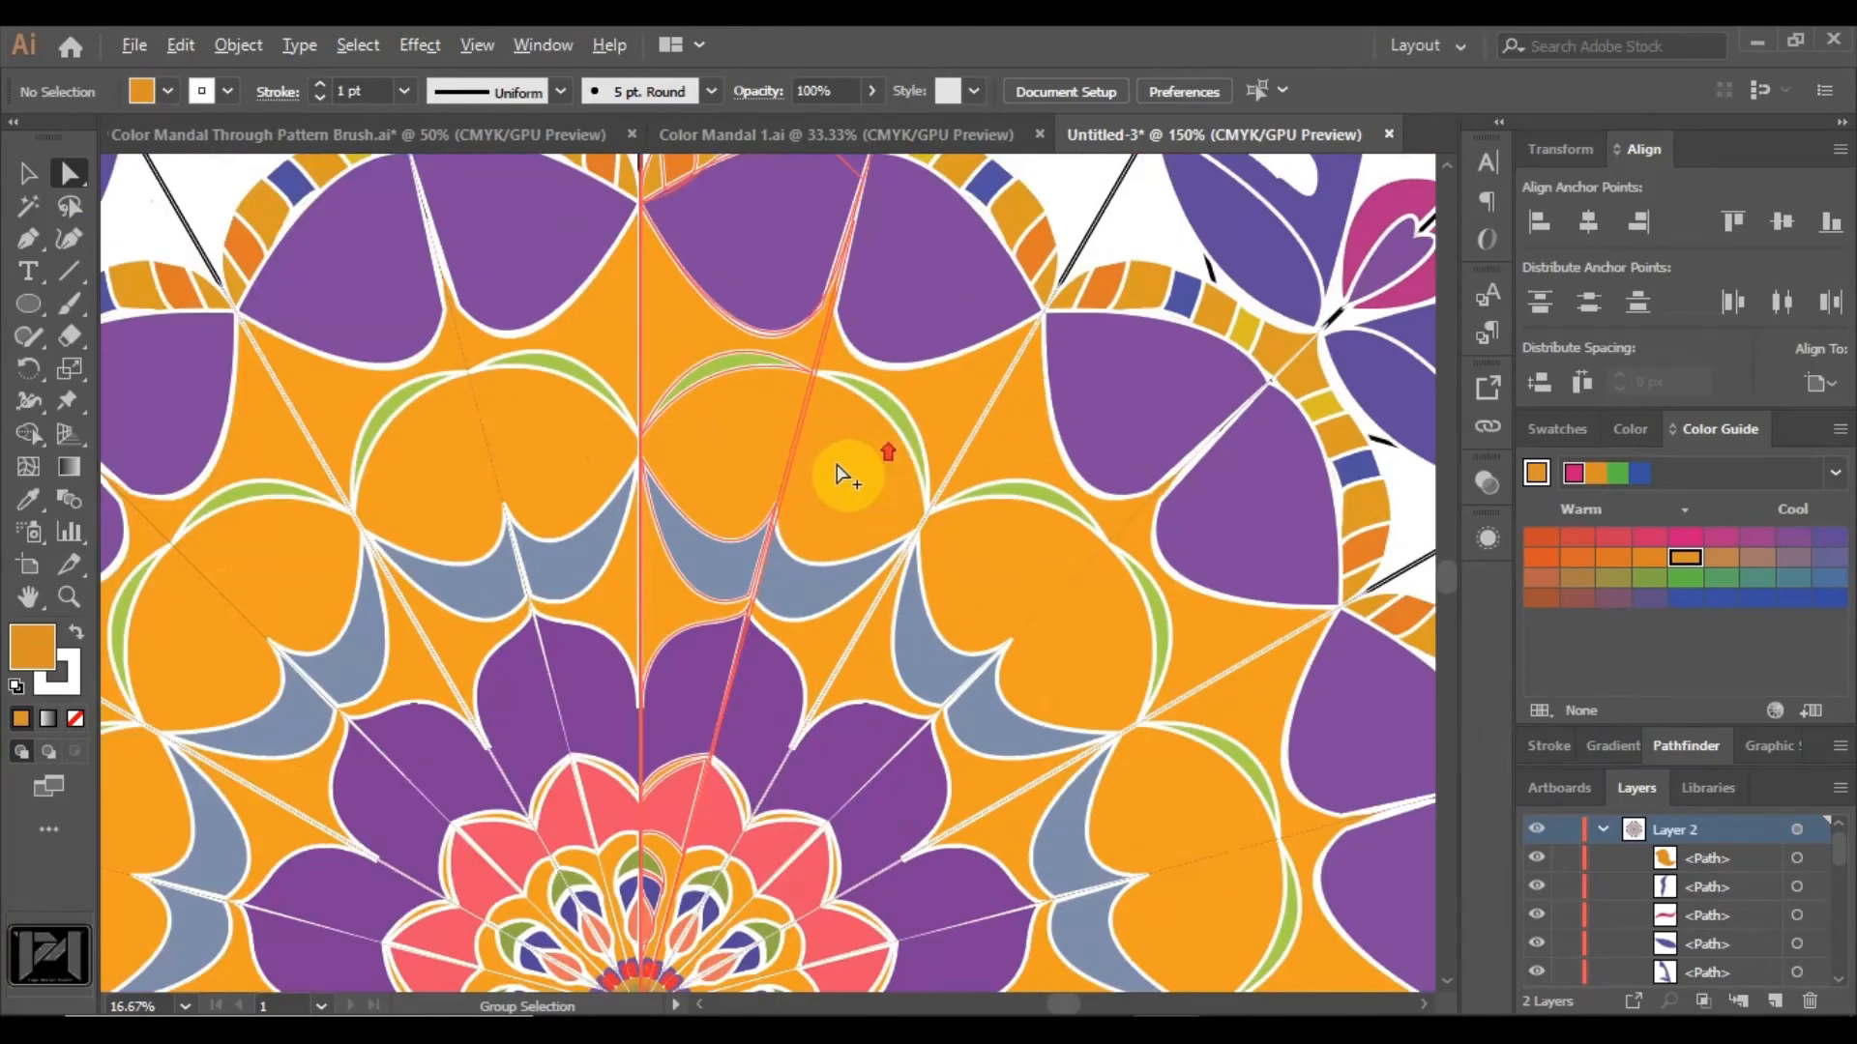
click(28, 238)
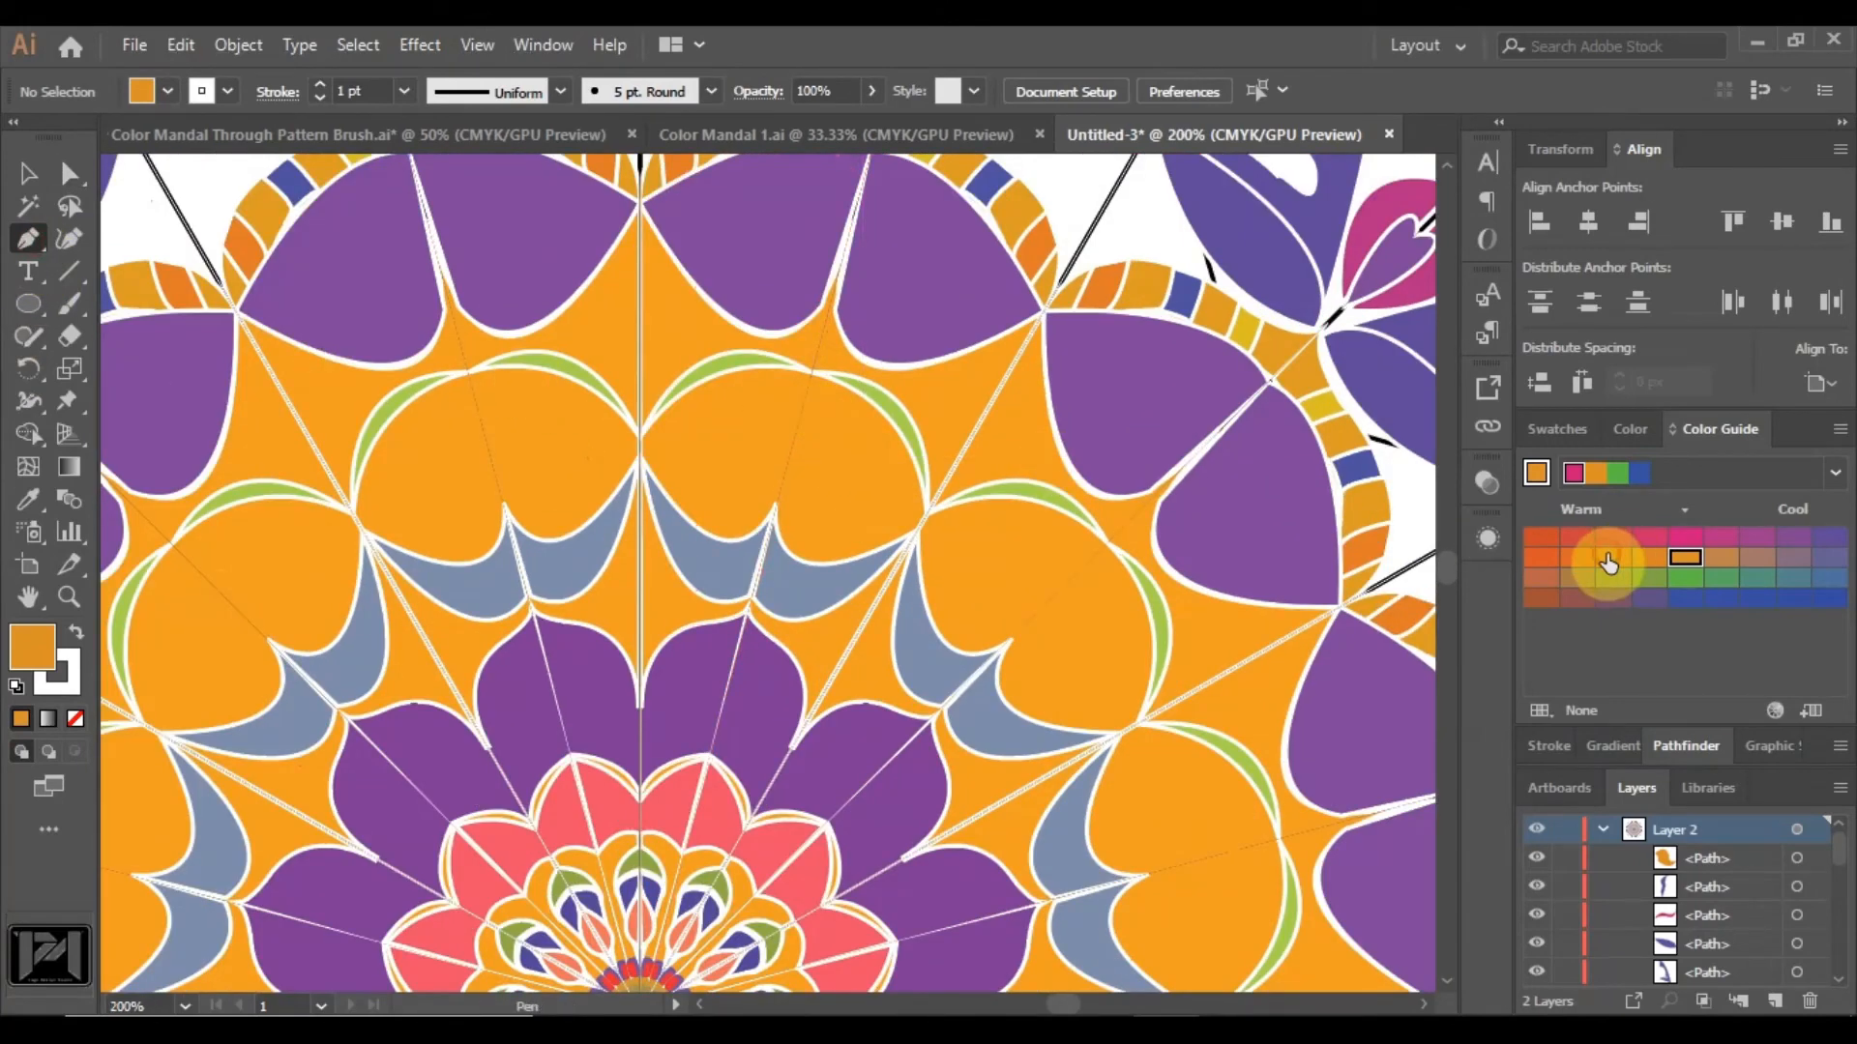
click(1608, 561)
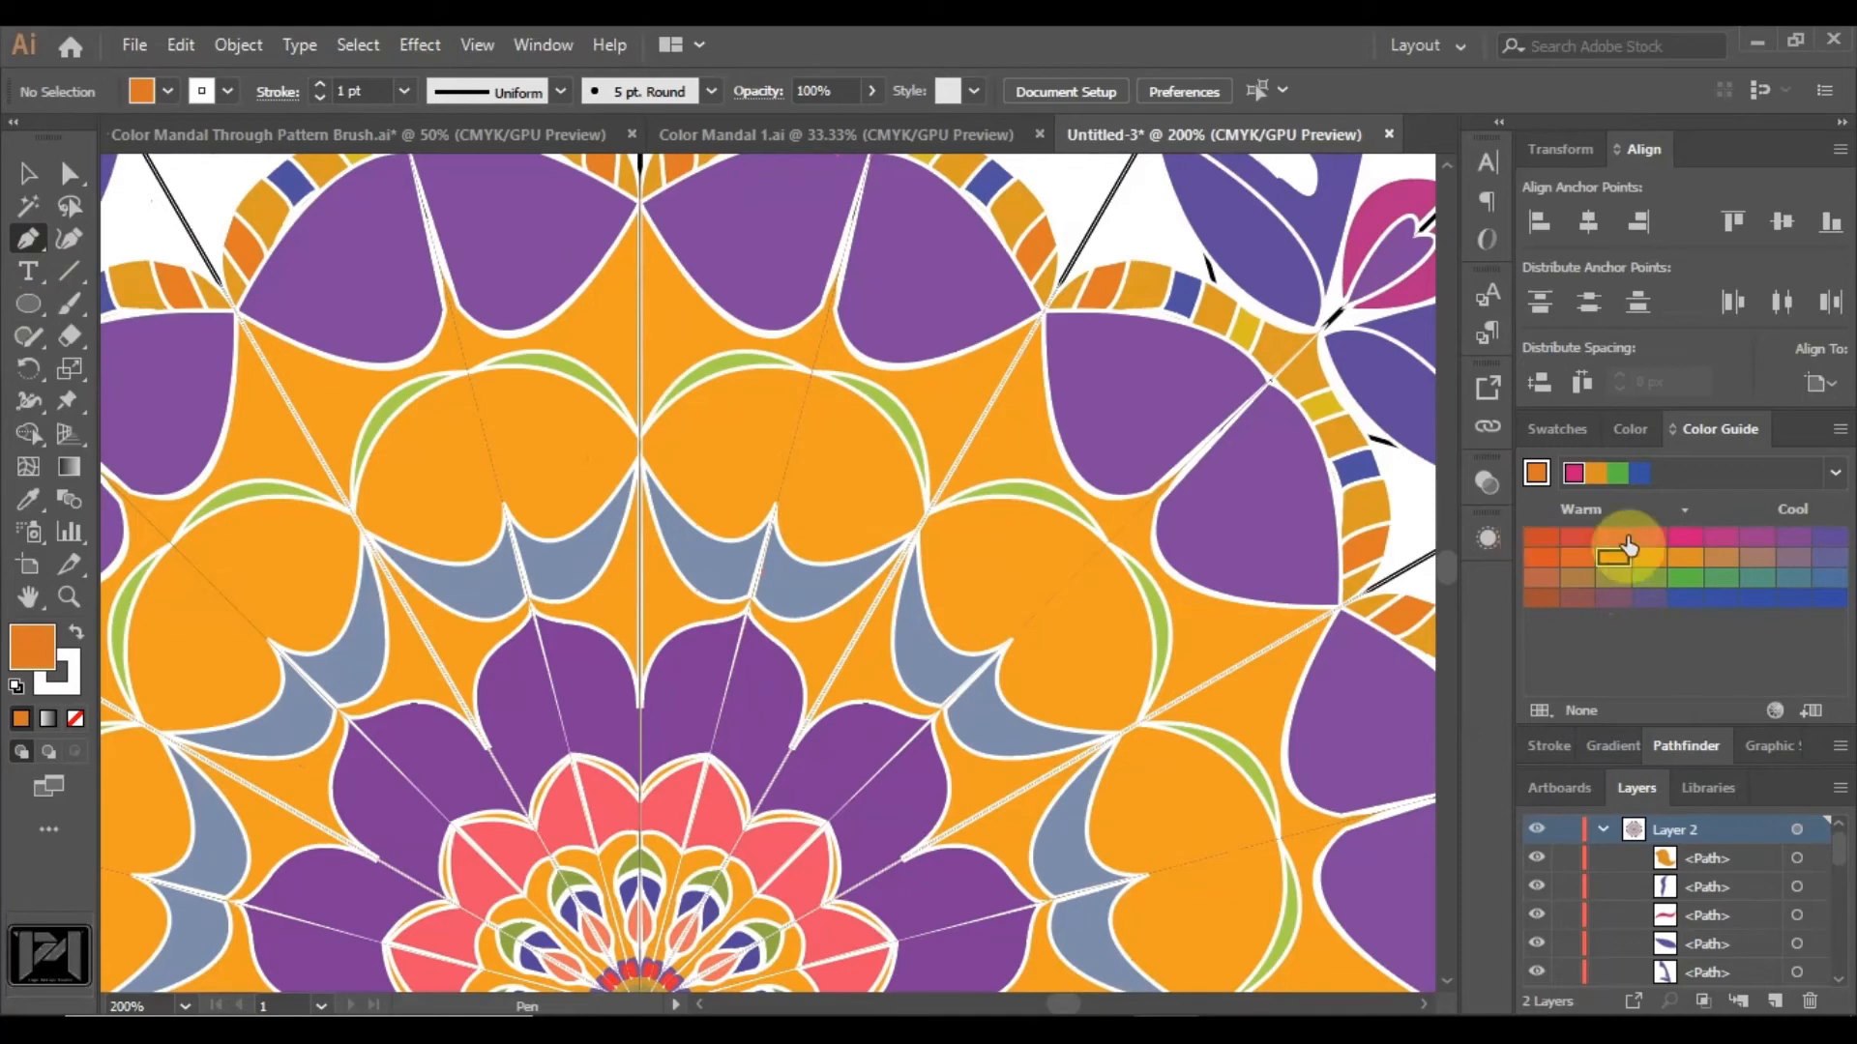
click(1578, 560)
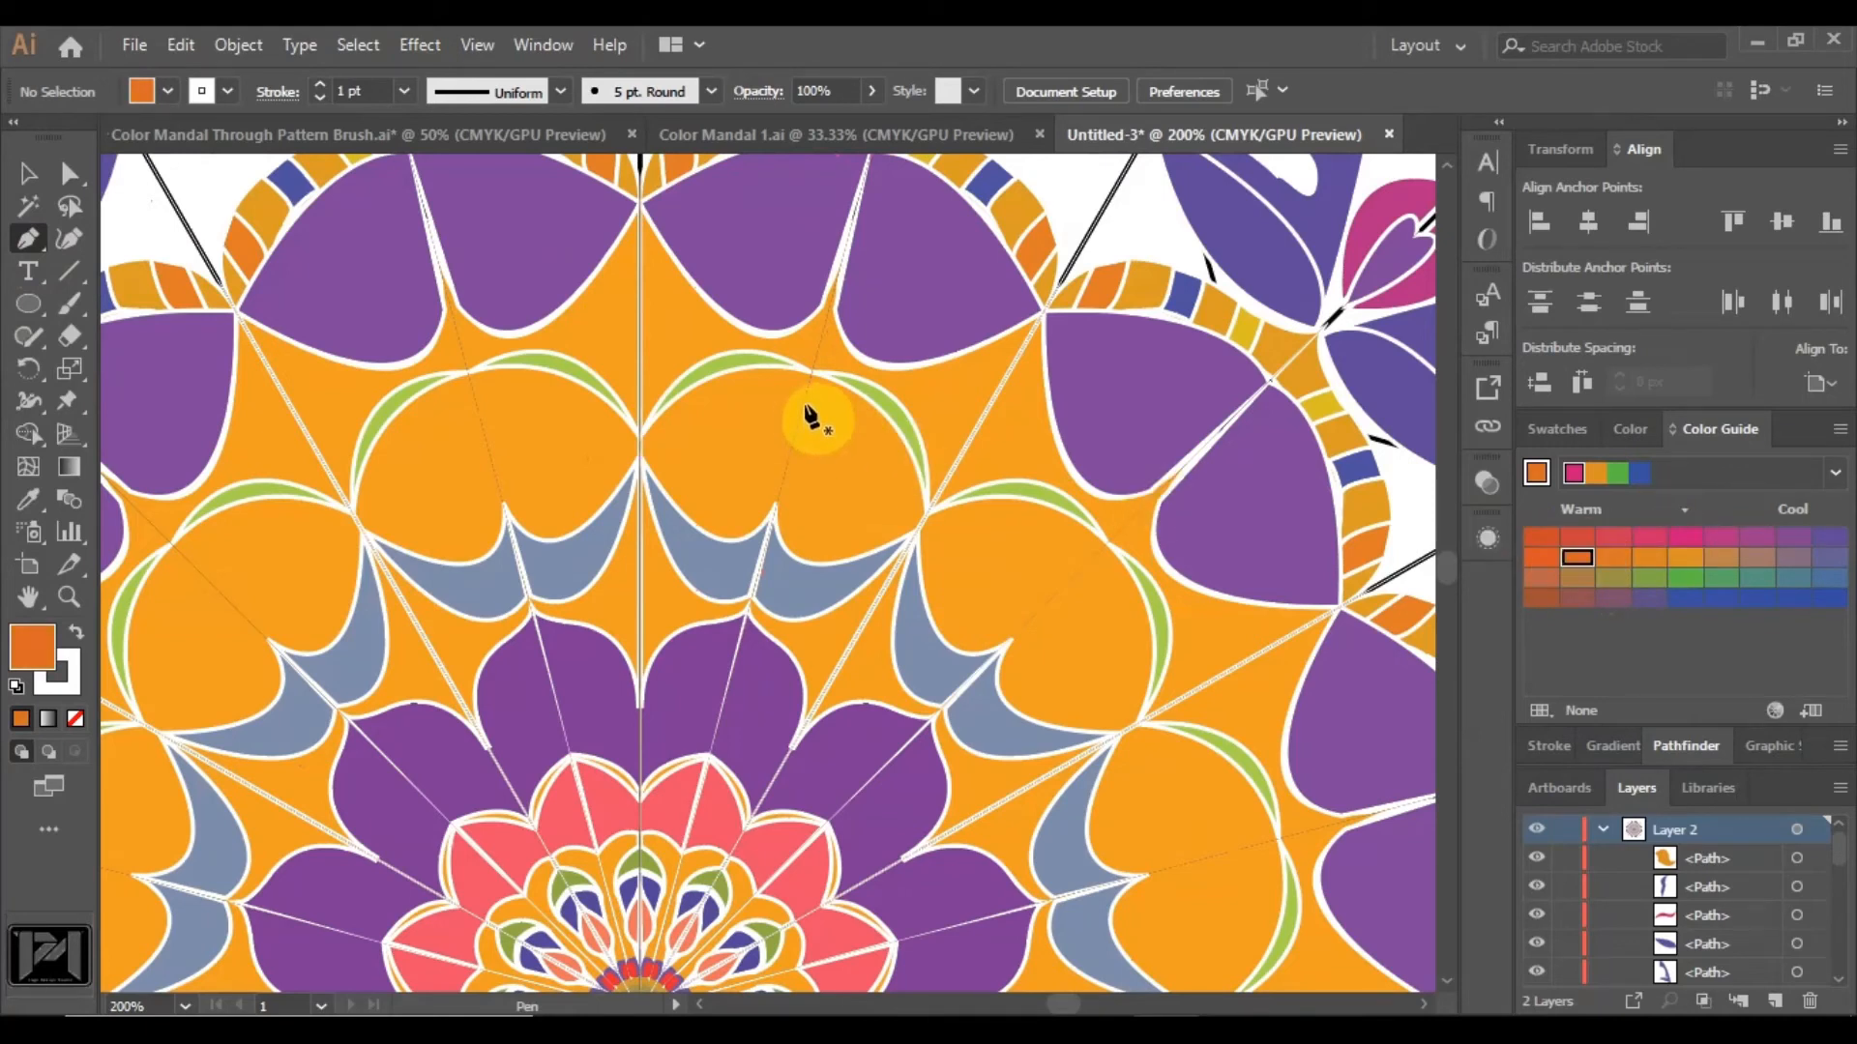
drag(803, 399, 782, 496)
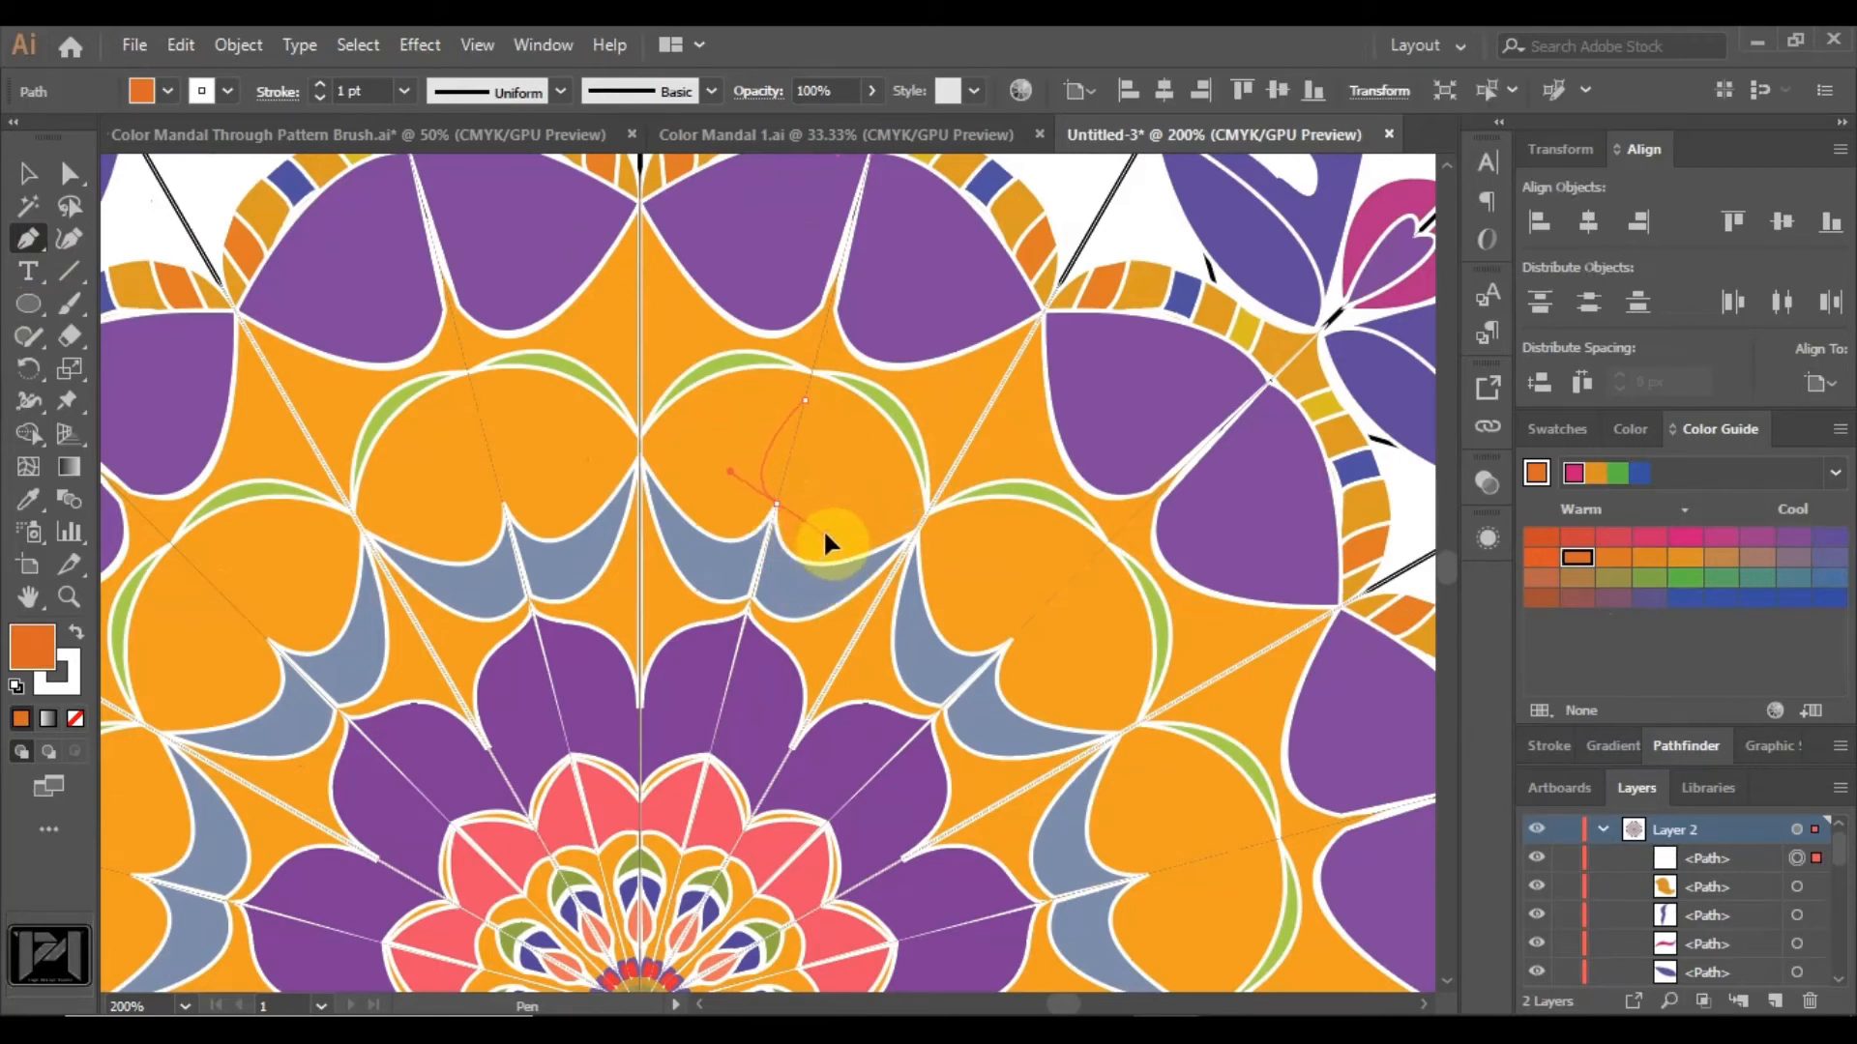
drag(776, 504, 323, 281)
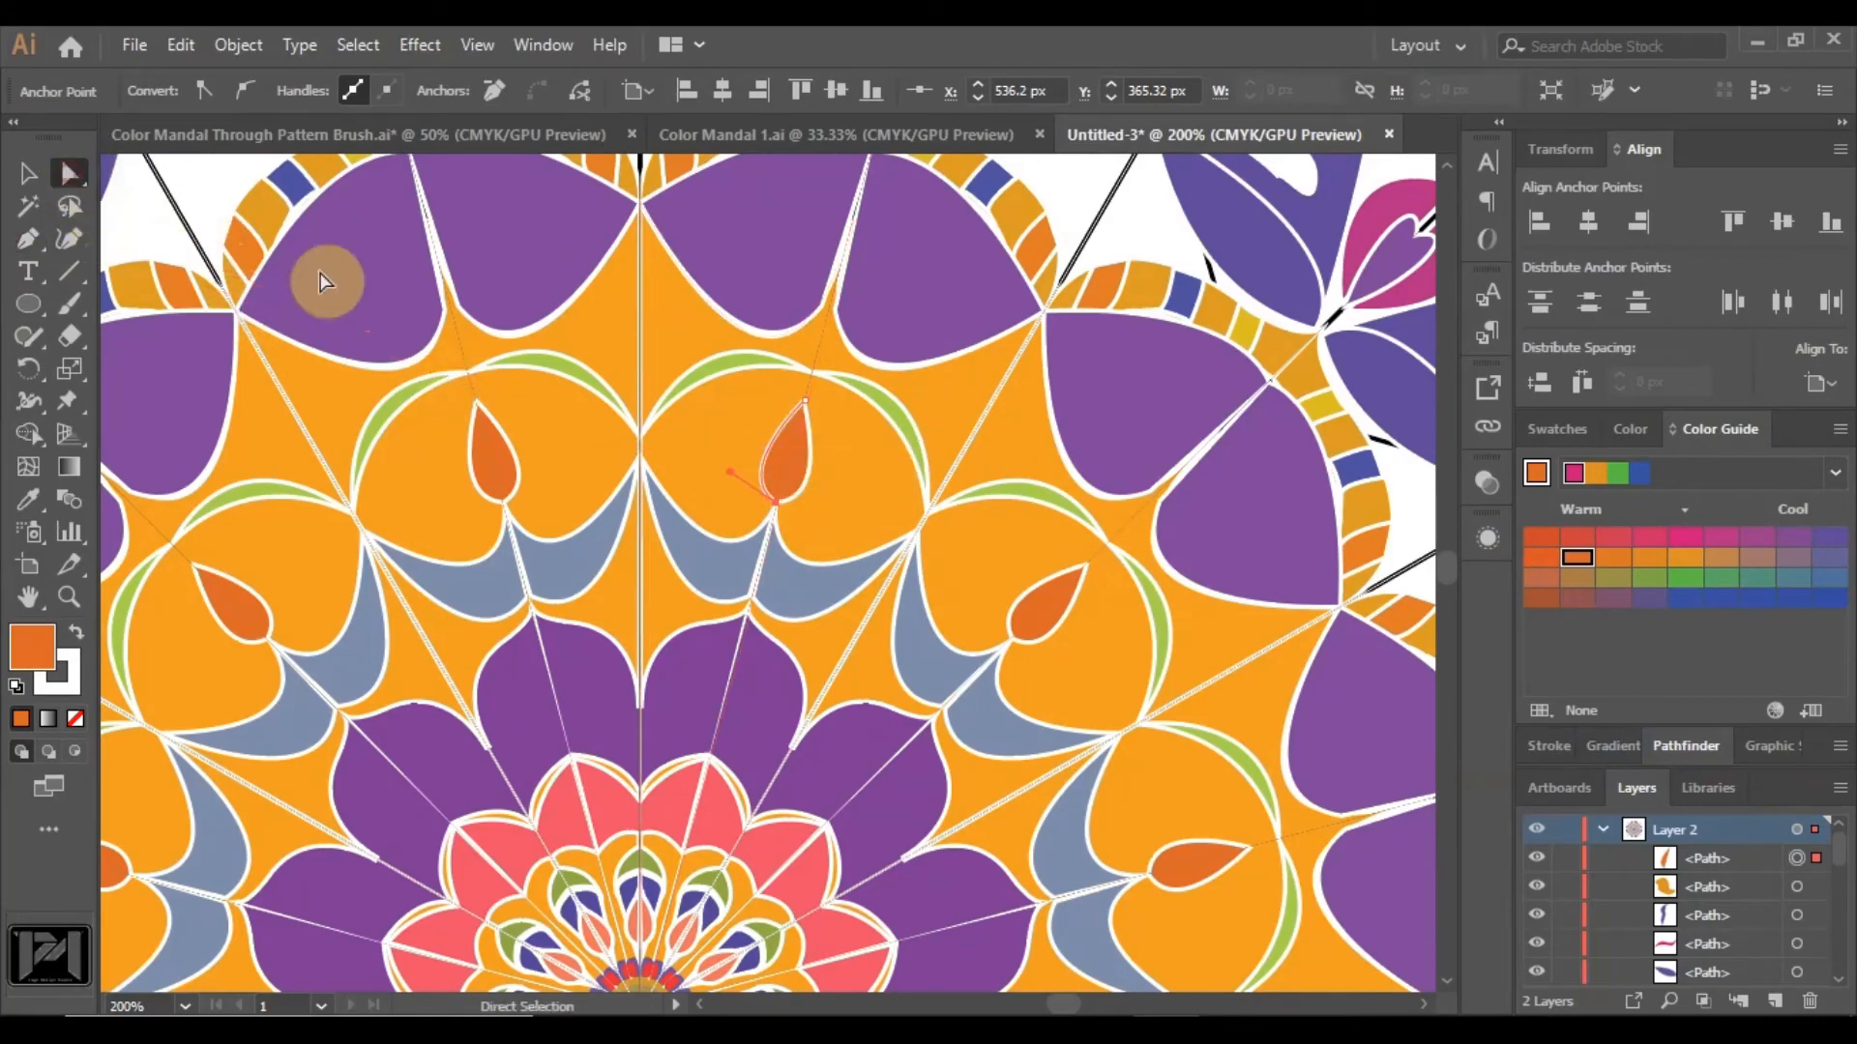
Draw a pointed half bud in the same dark orange inside the inner purple petal with the Pen tool, ending at the coral petal's tip.
key(ctrl+minus)
scroll(830, 510, up, 5)
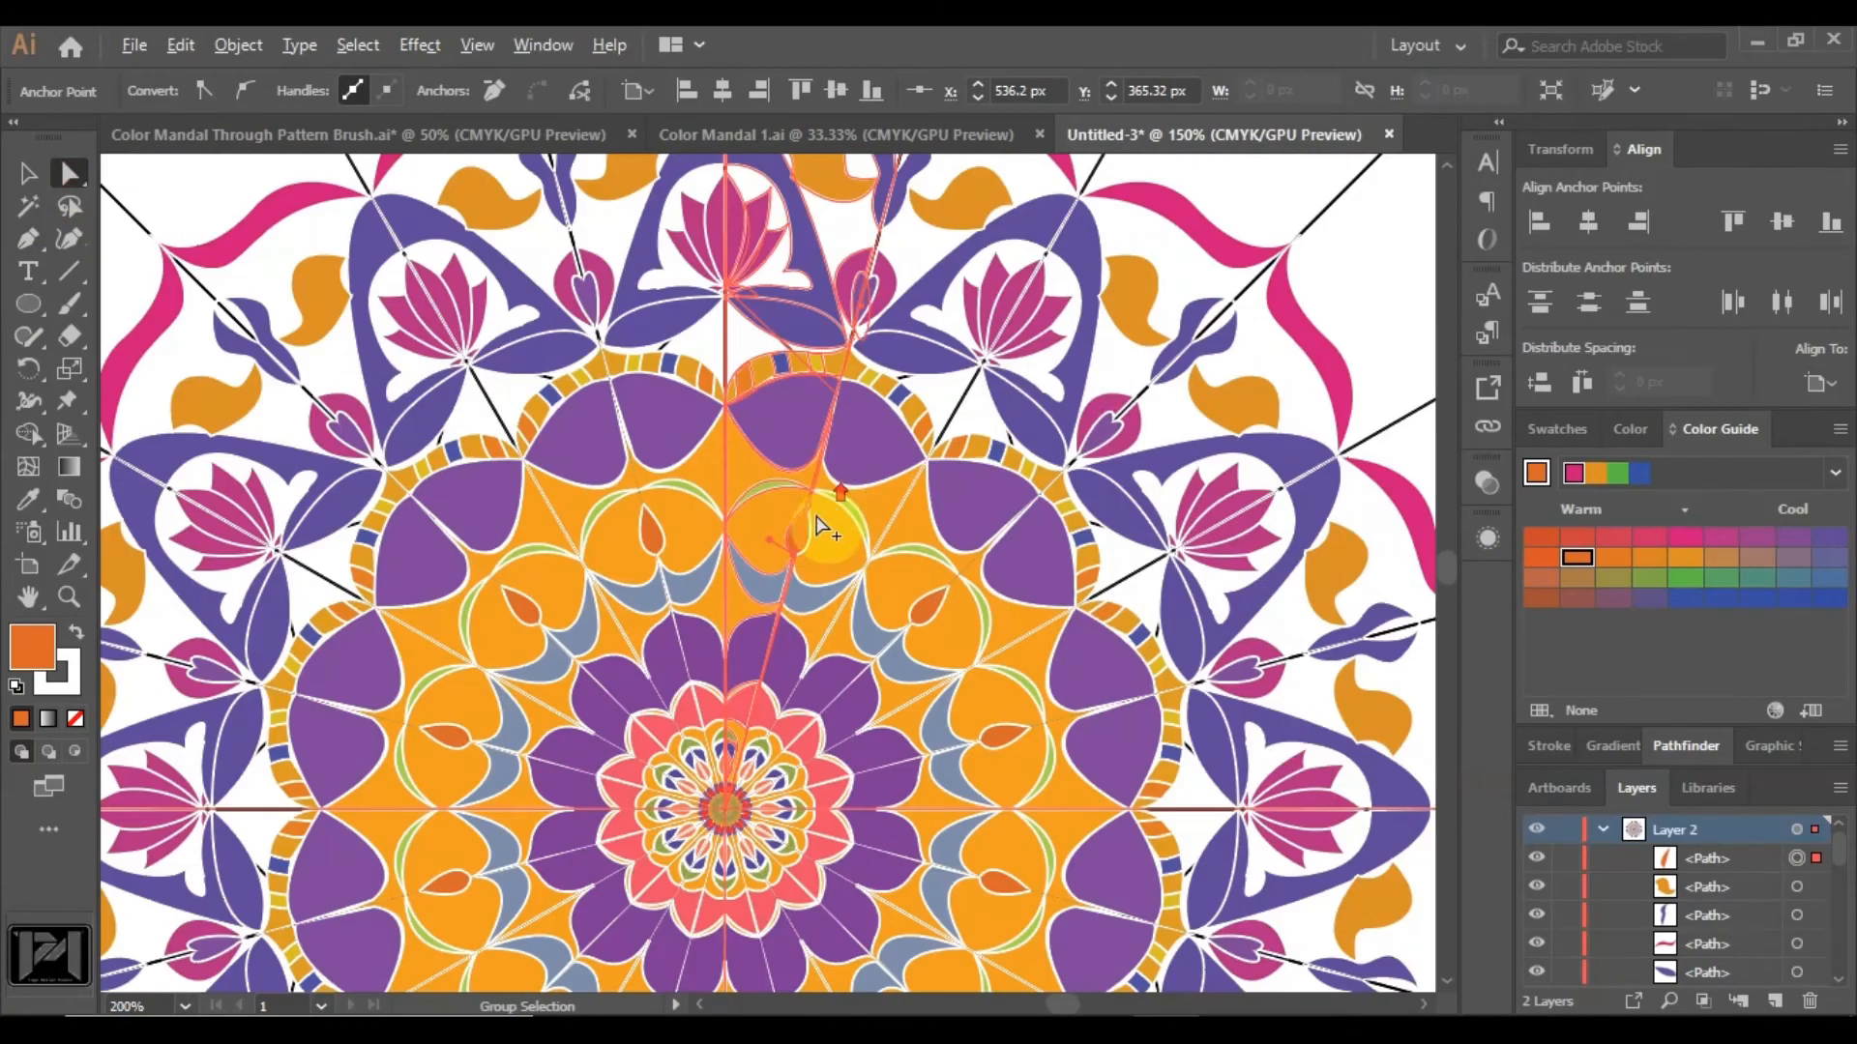
scroll(768, 667, down, 4)
scroll(774, 638, up, 5)
scroll(773, 638, up, 3)
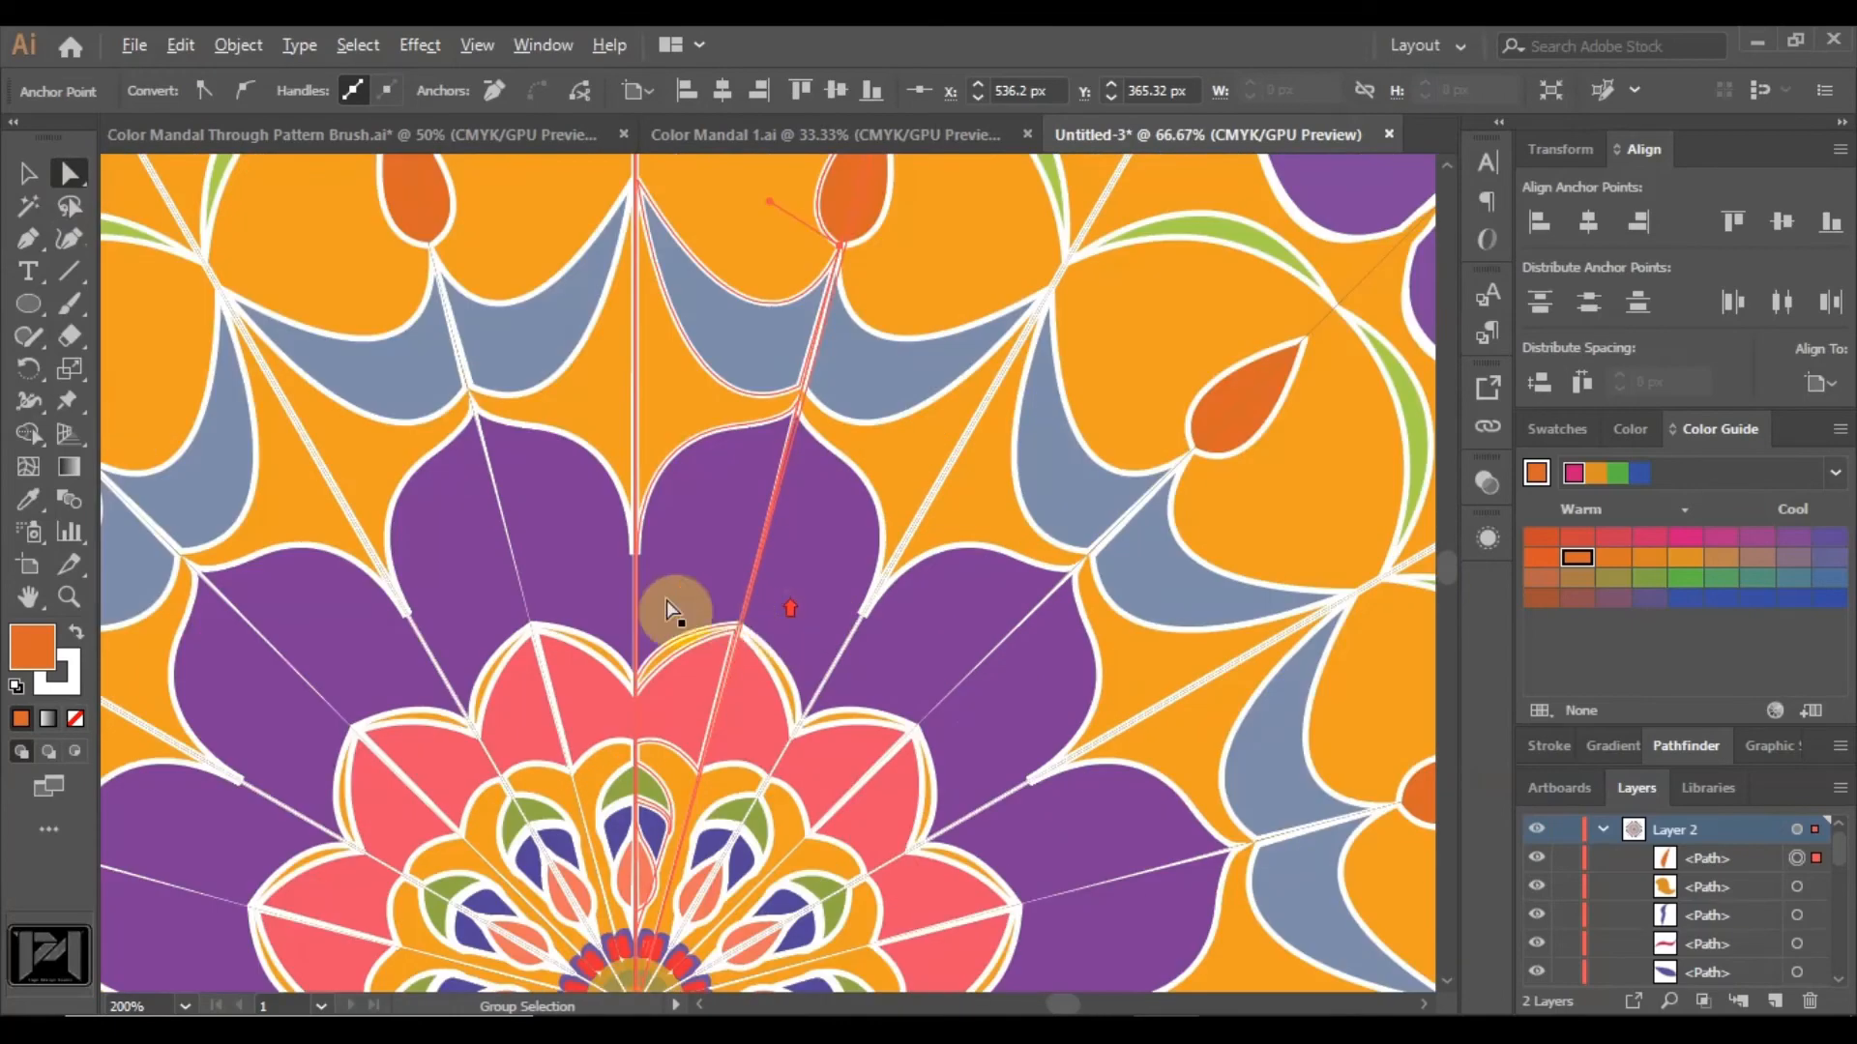
click(25, 240)
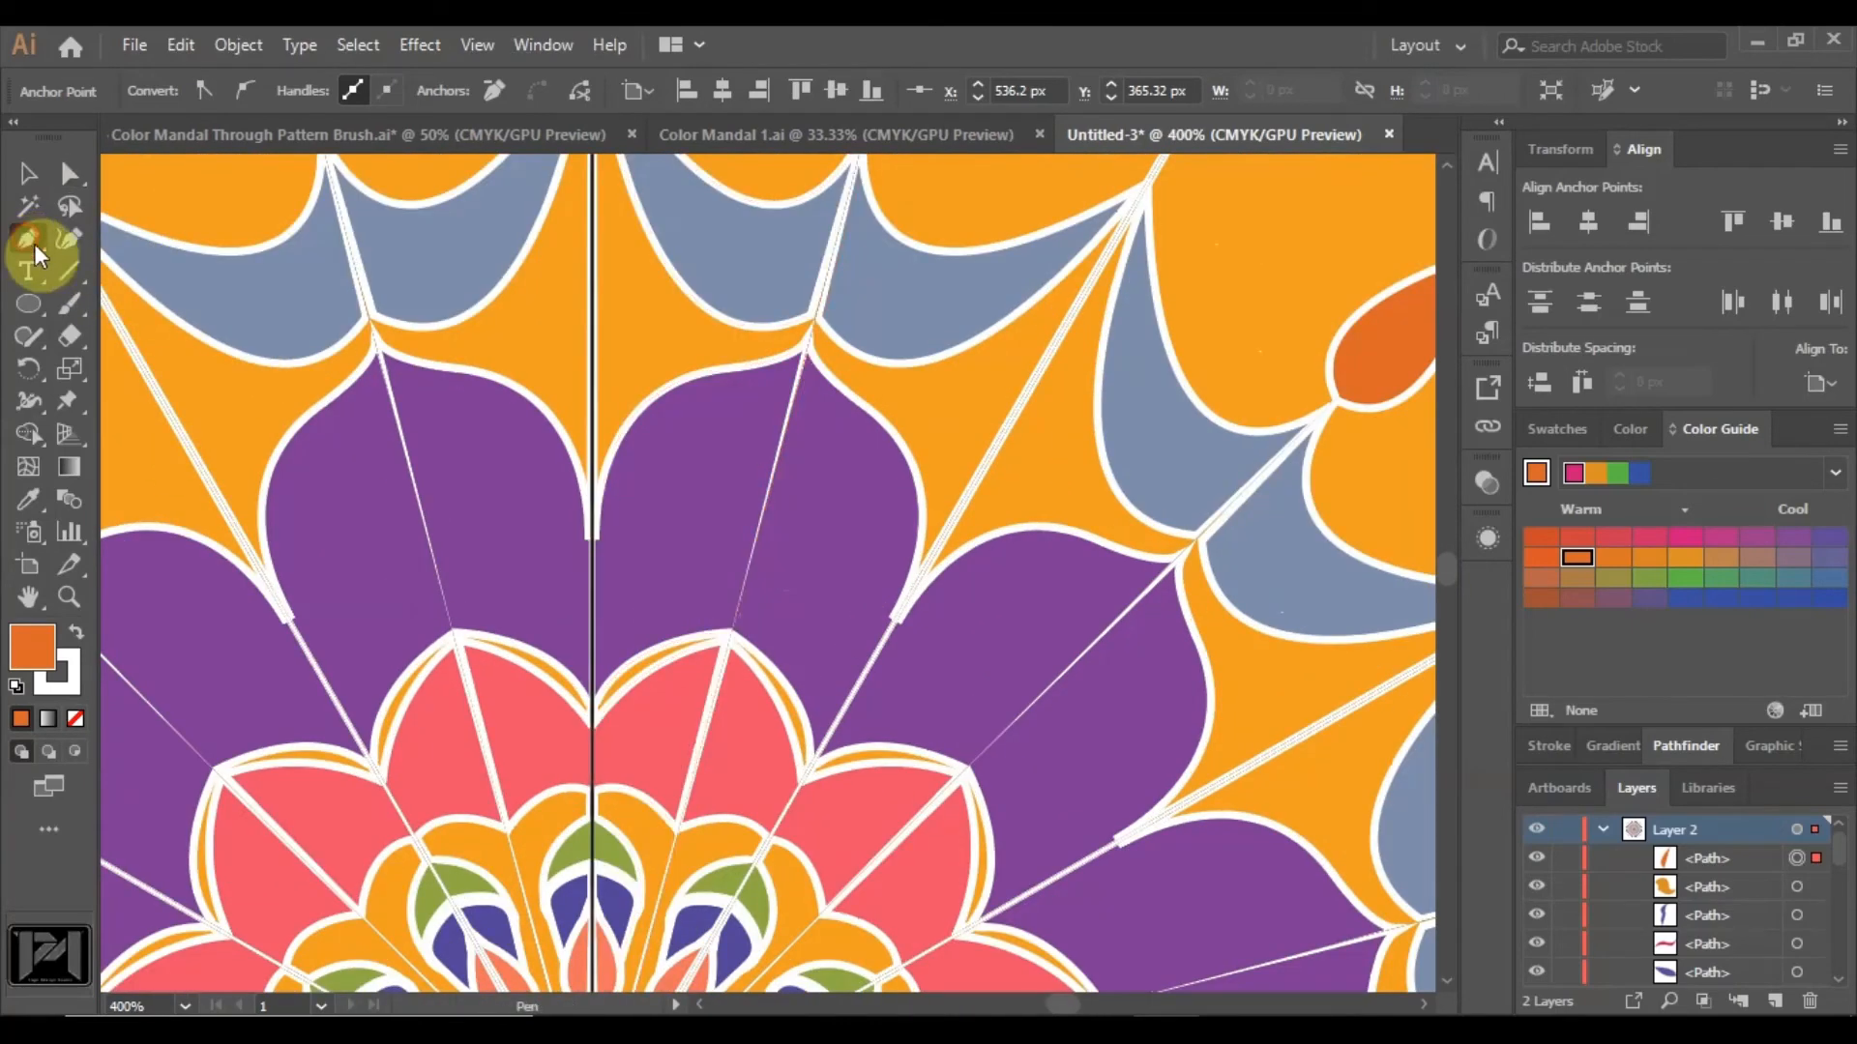
click(785, 416)
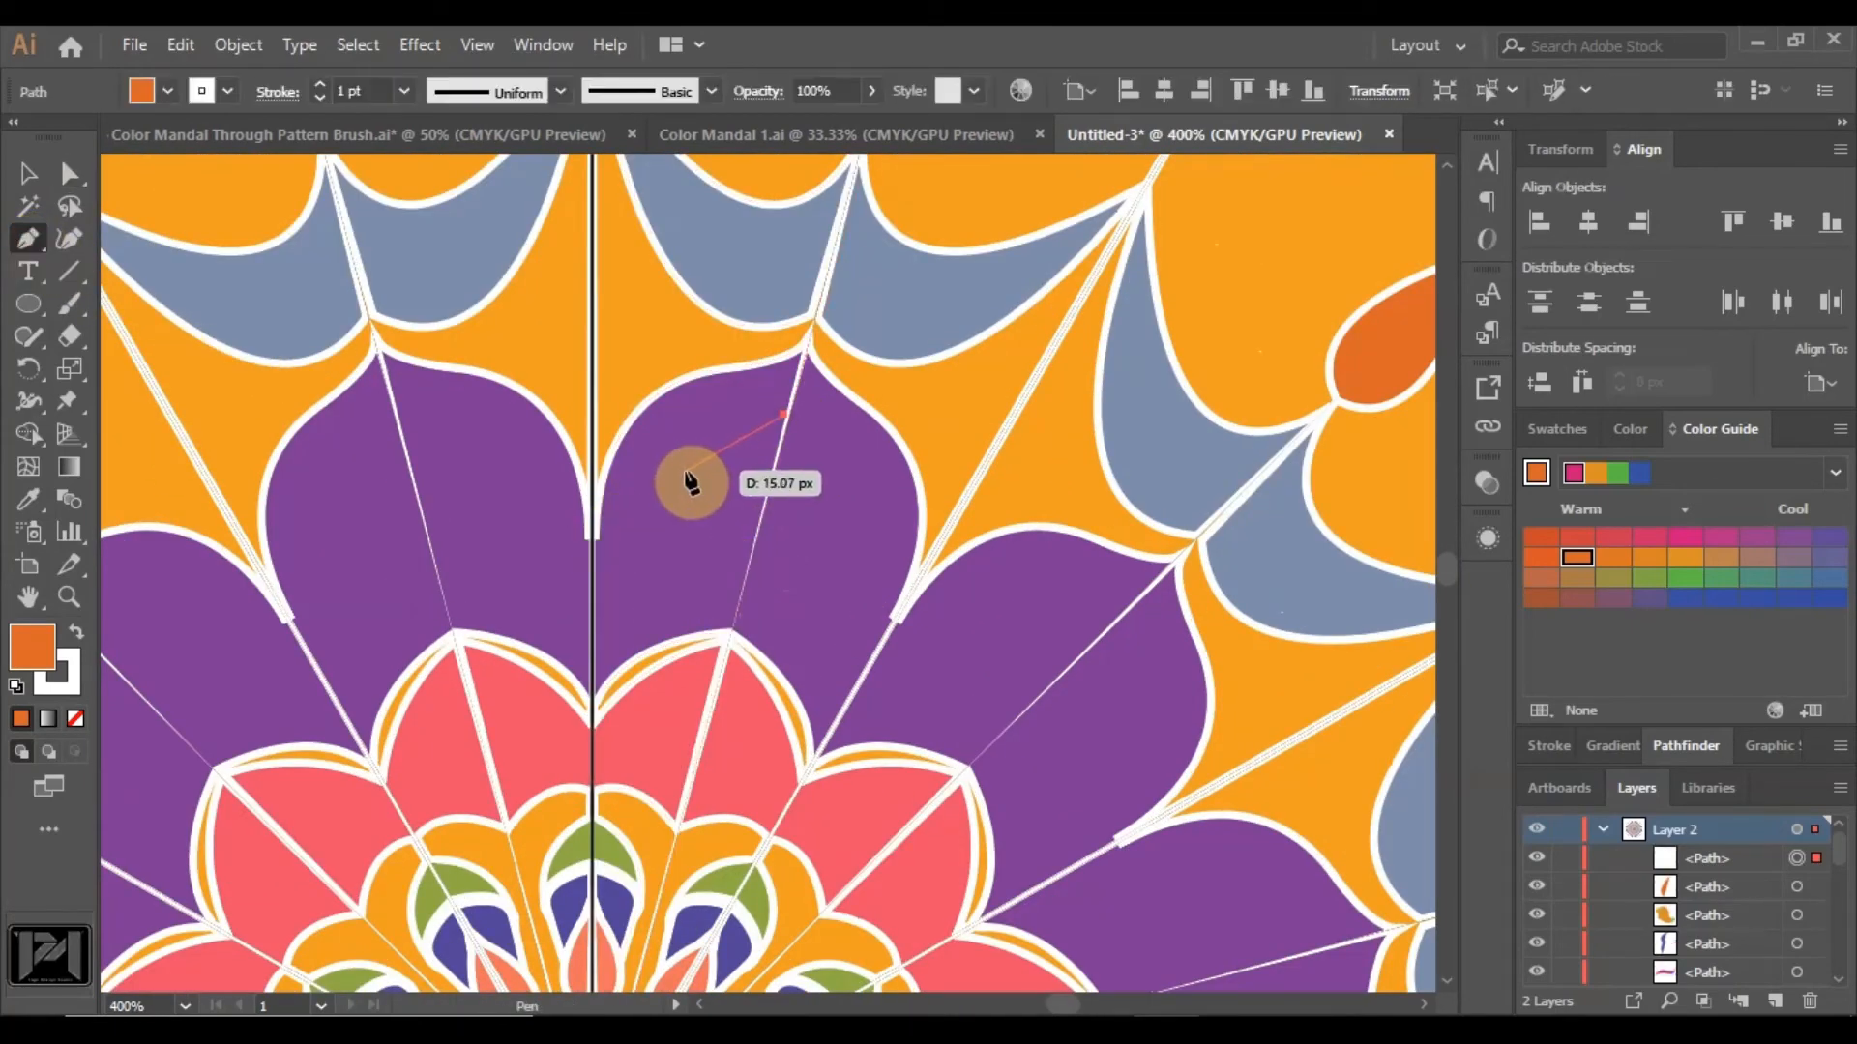
drag(703, 459, 650, 470)
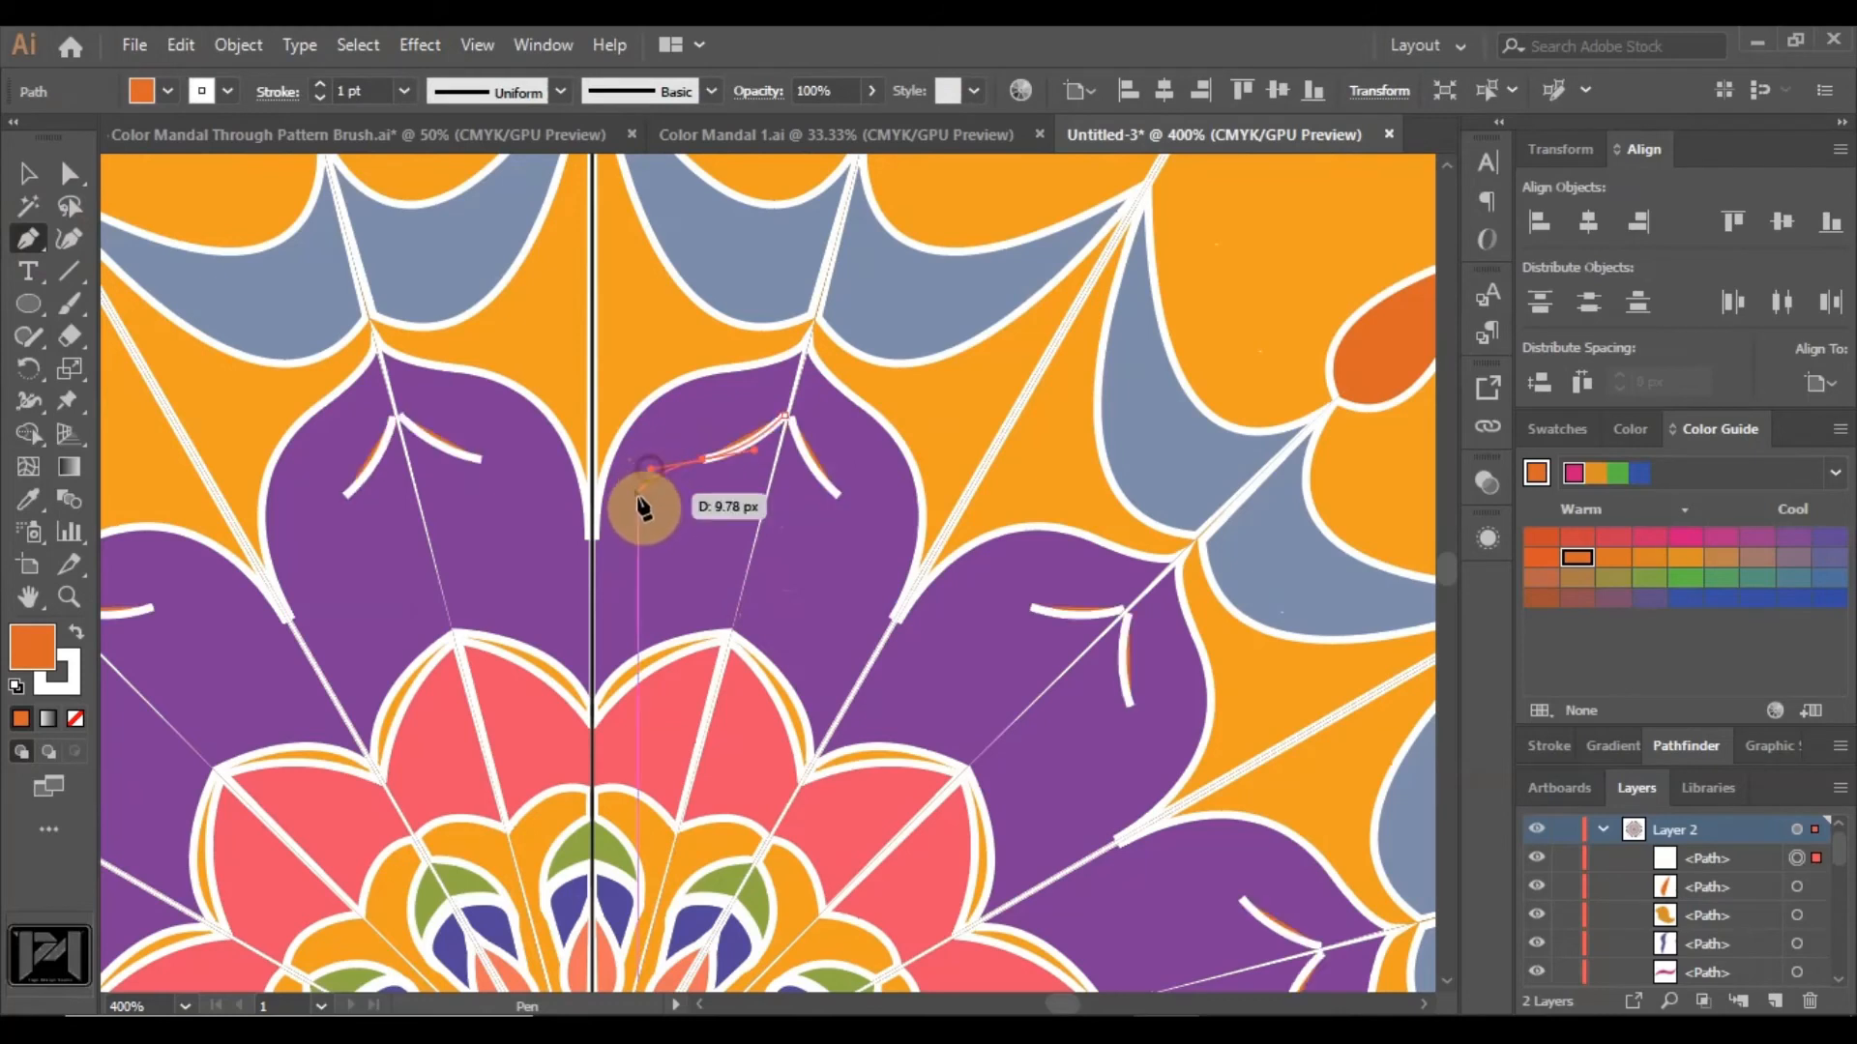
drag(645, 548, 667, 583)
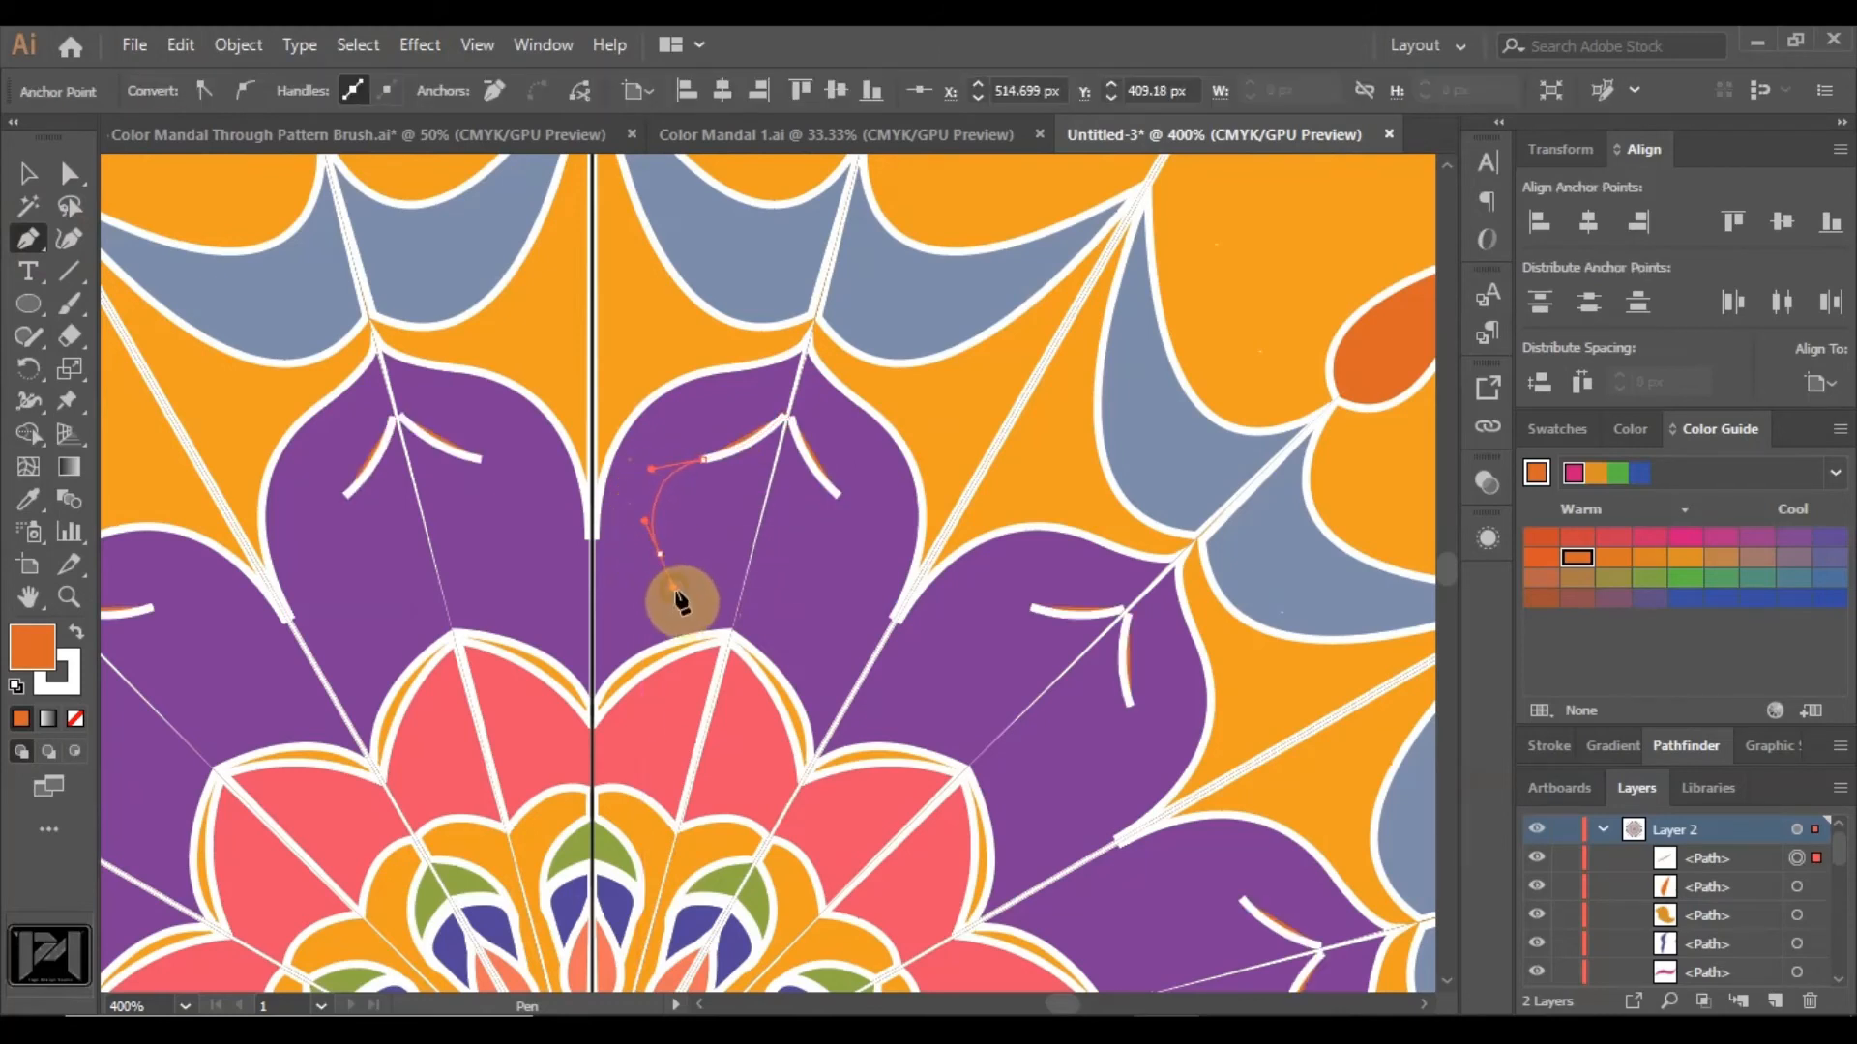
click(732, 635)
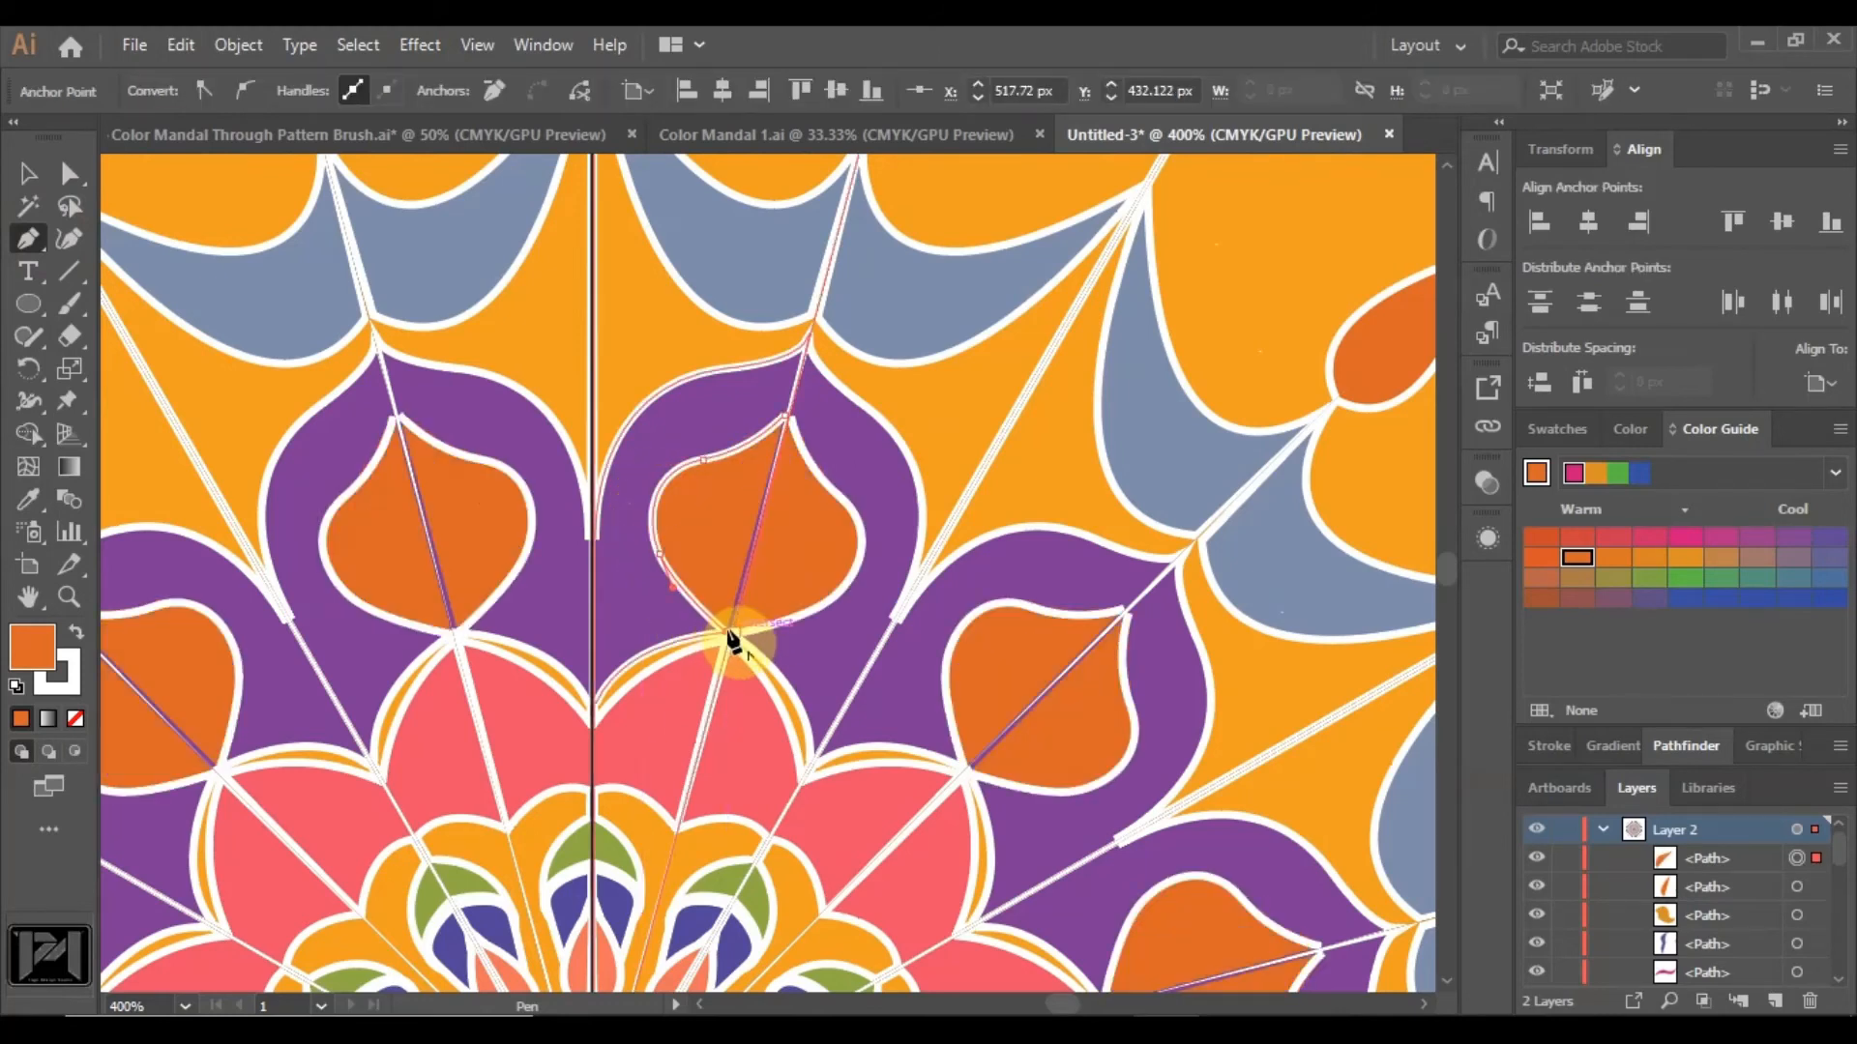
Draw a small upright ellipse centered on the spoke inside the dark orange bud.
scroll(733, 636, down, 3)
scroll(737, 638, down, 5)
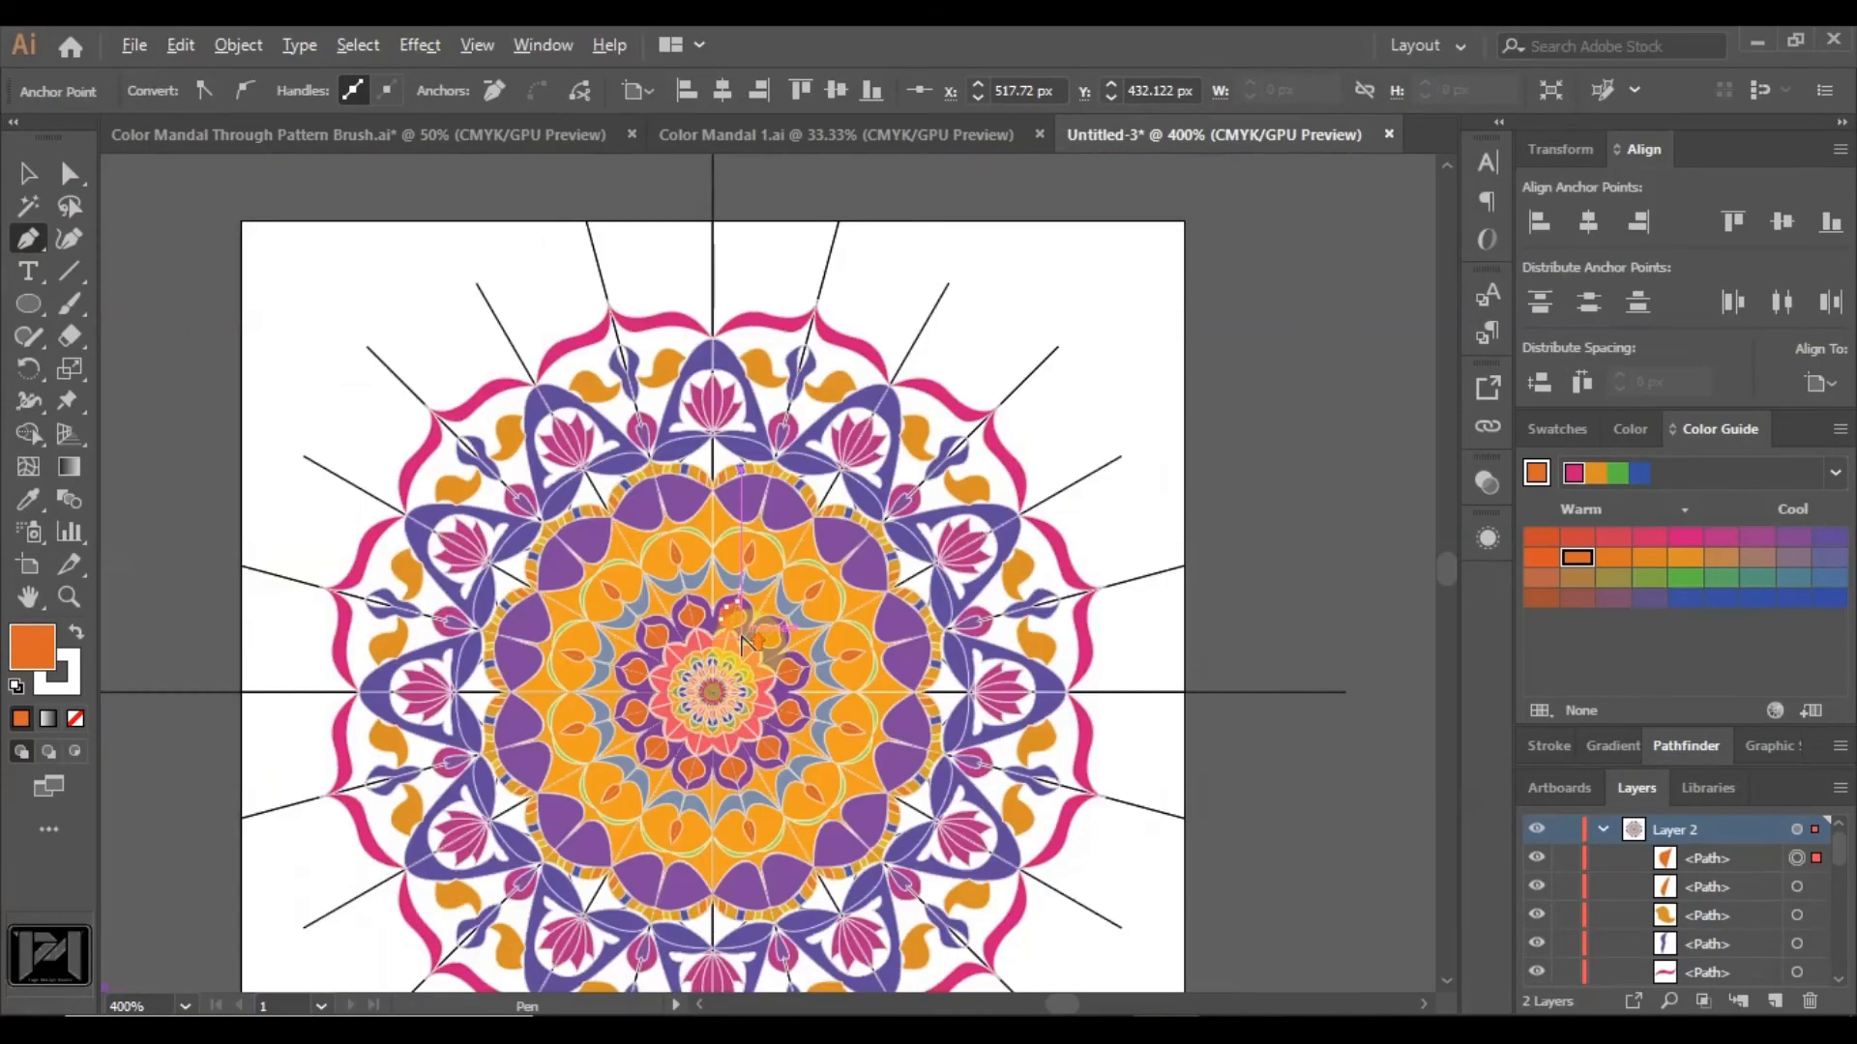
scroll(737, 639, up, 2)
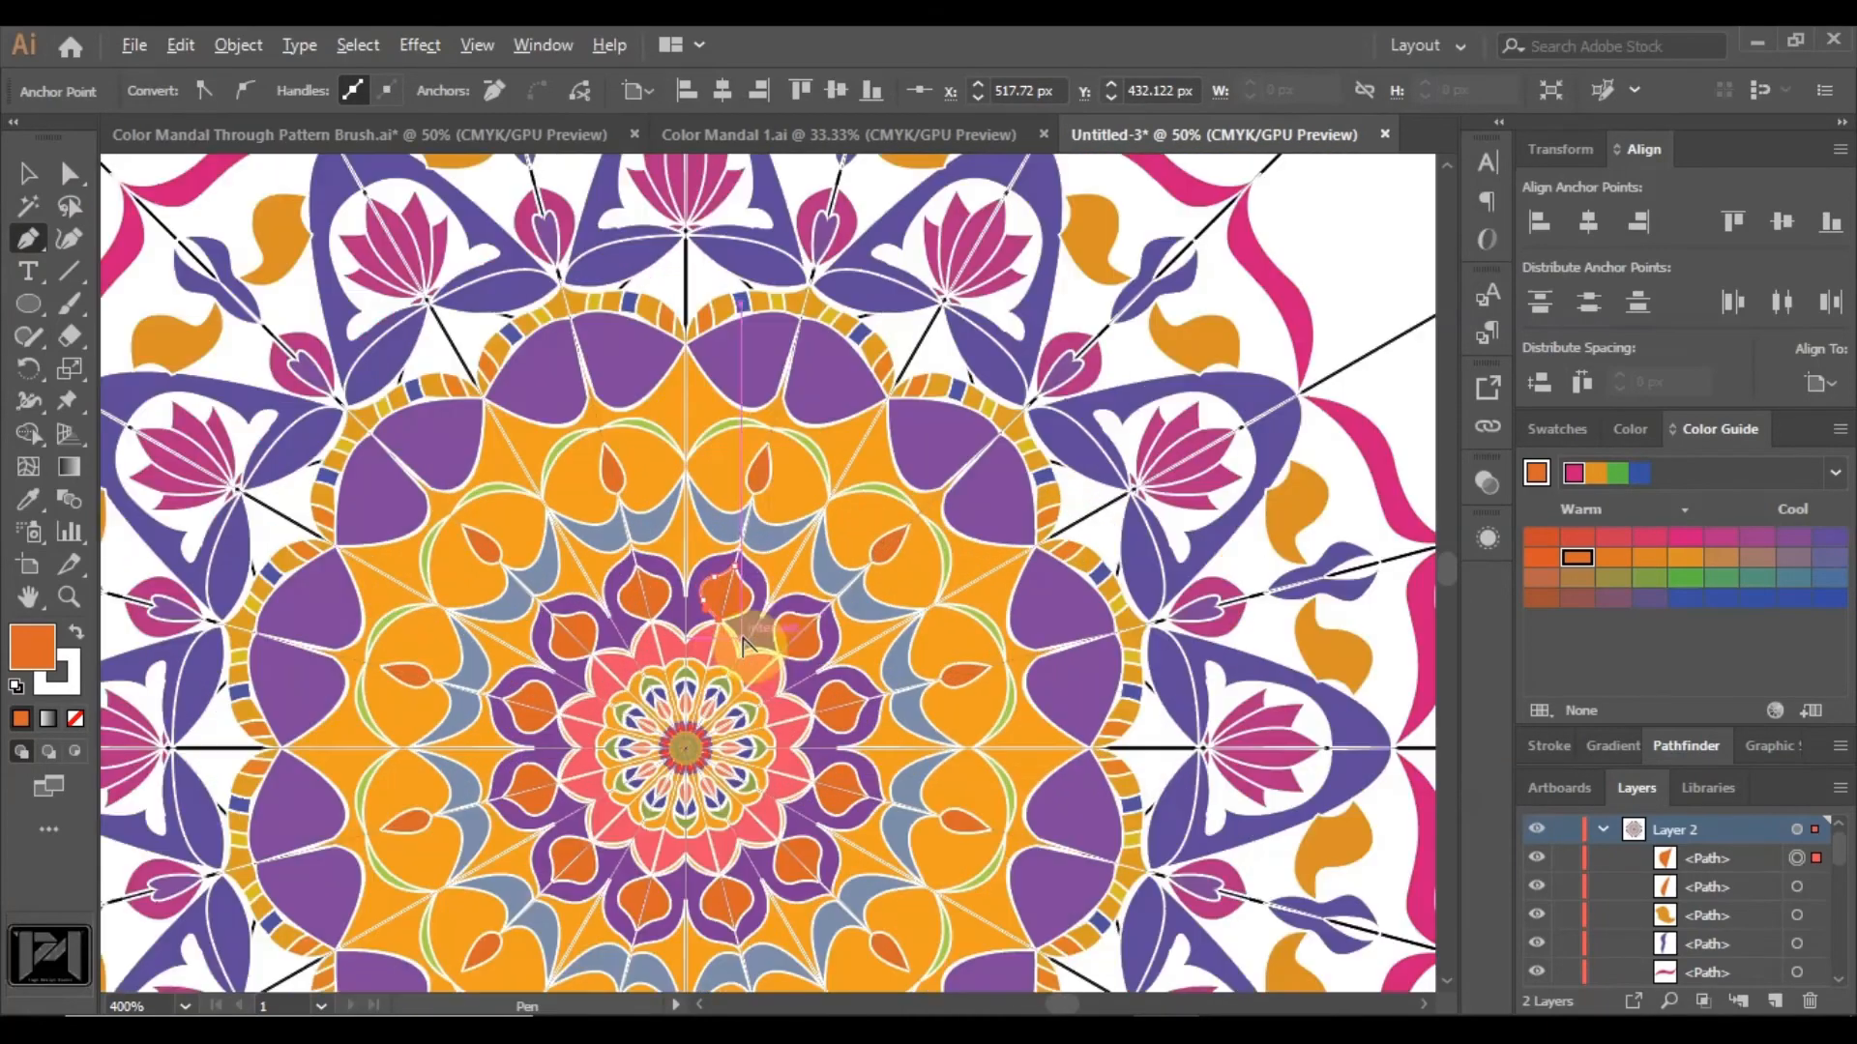
click(69, 173)
scroll(841, 629, down, 3)
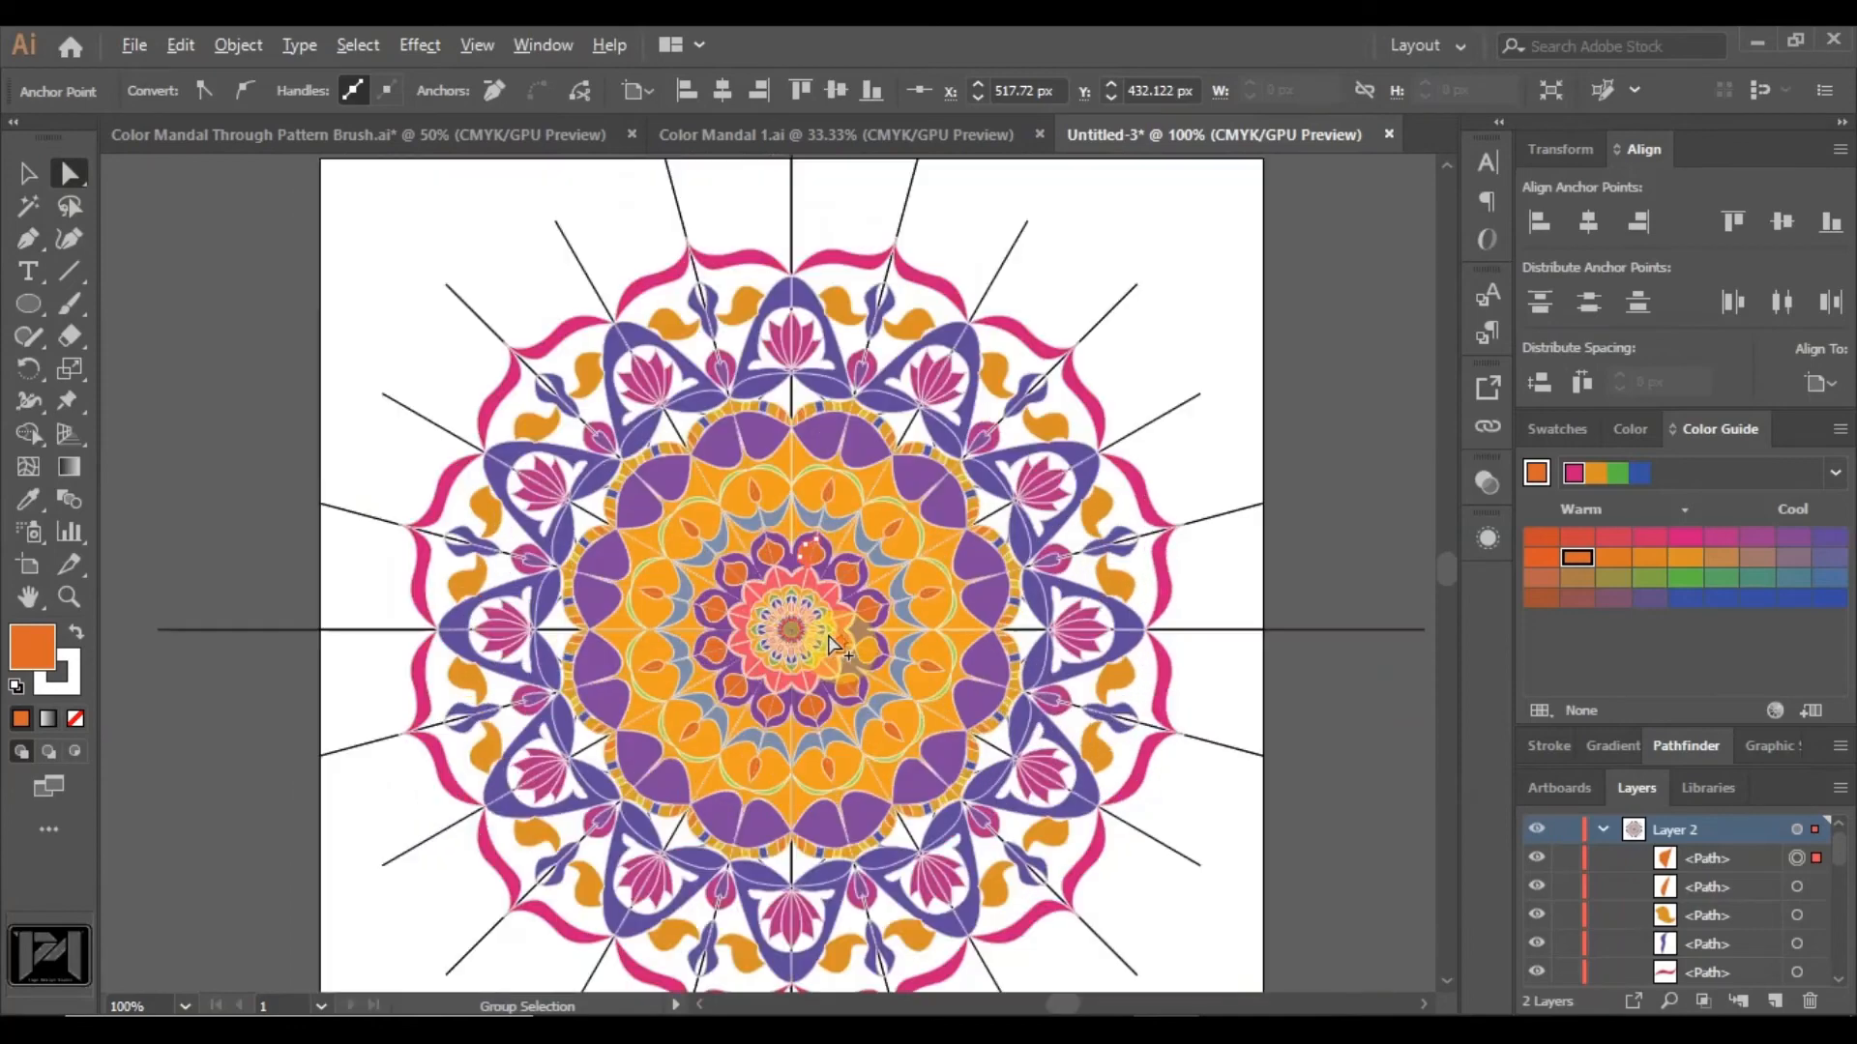
scroll(831, 650, up, 3)
scroll(919, 745, up, 3)
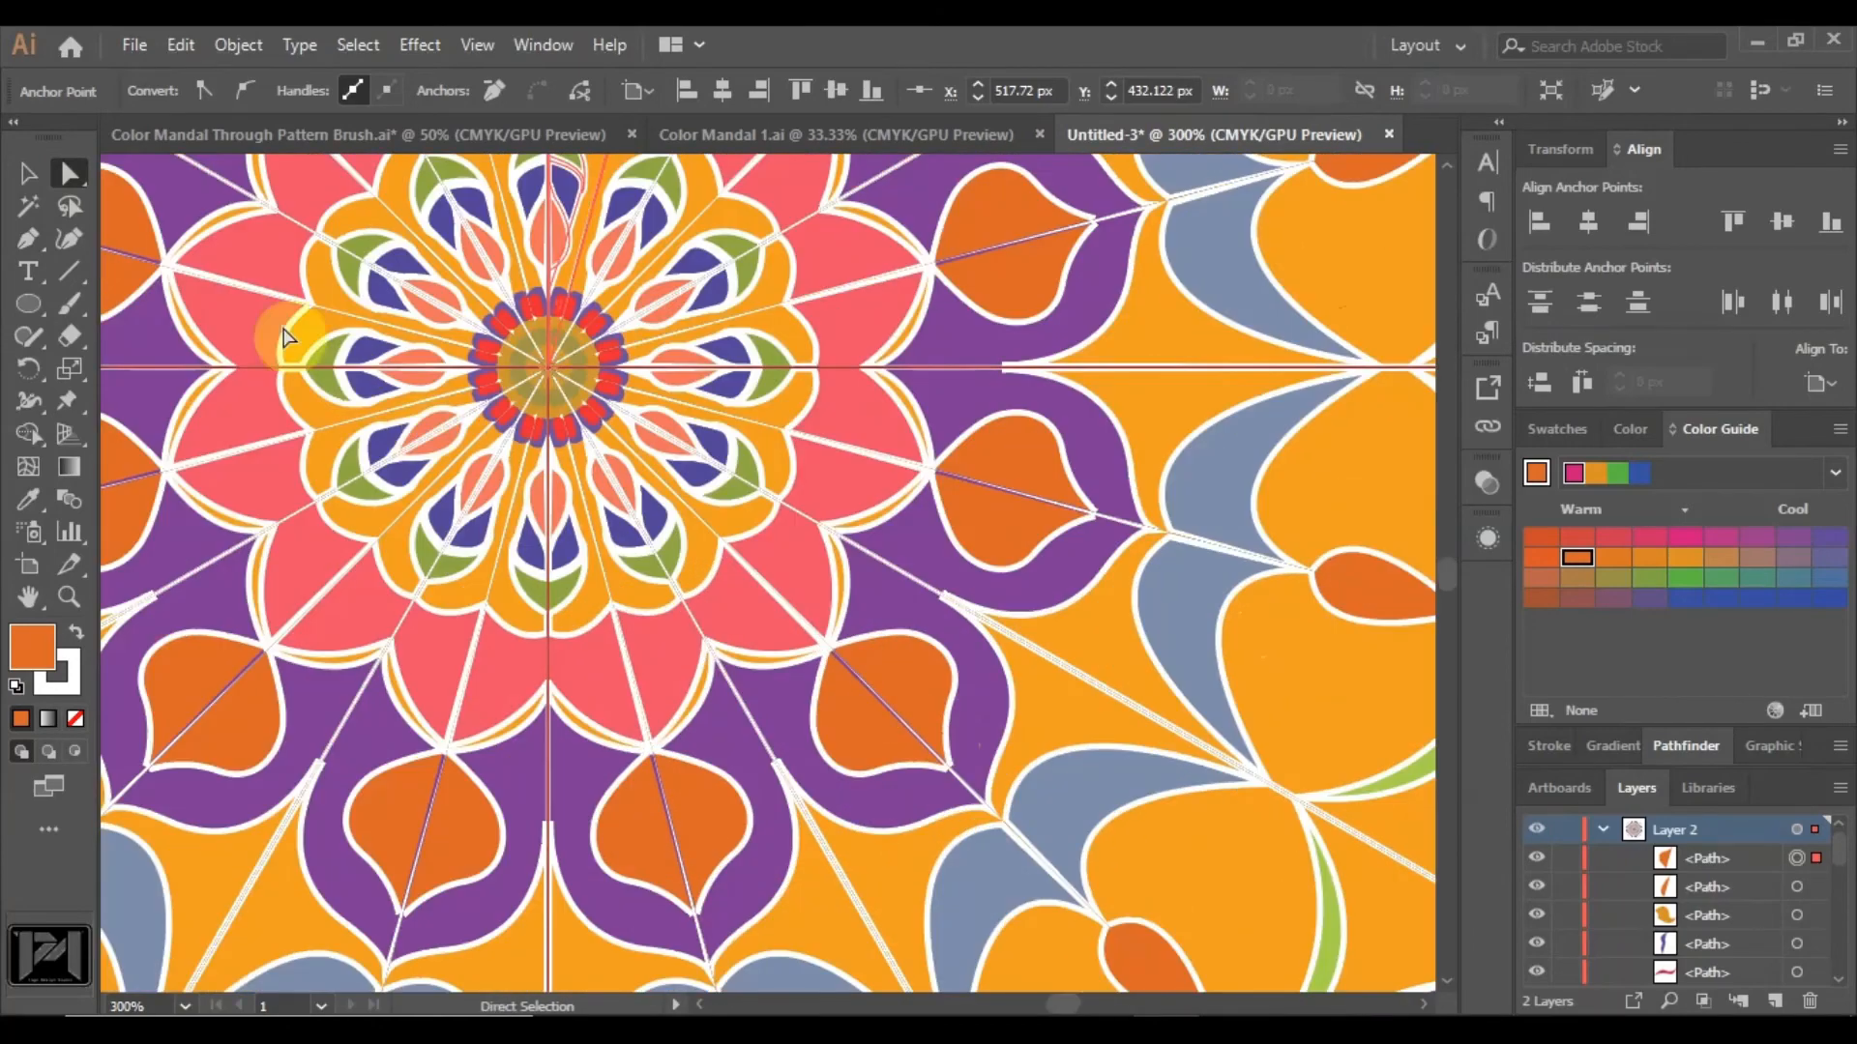
click(28, 303)
scroll(875, 387, down, 3)
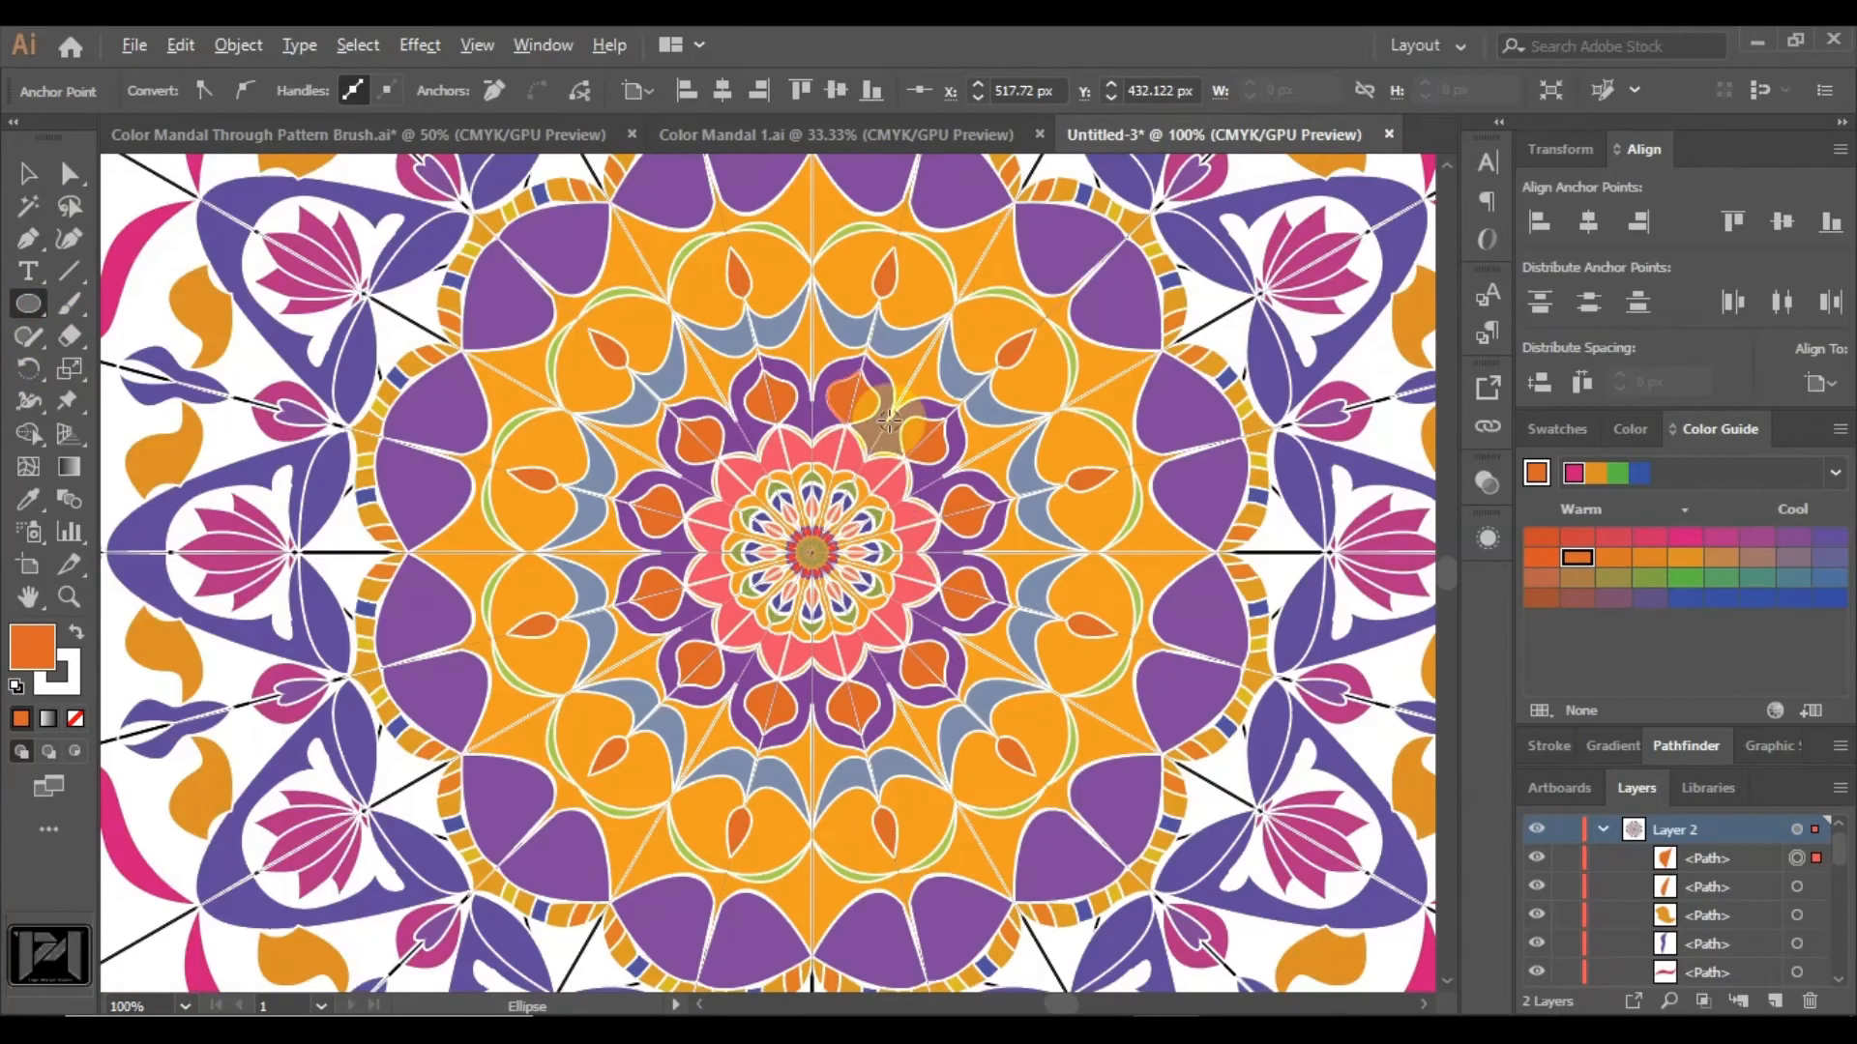
scroll(871, 368, up, 3)
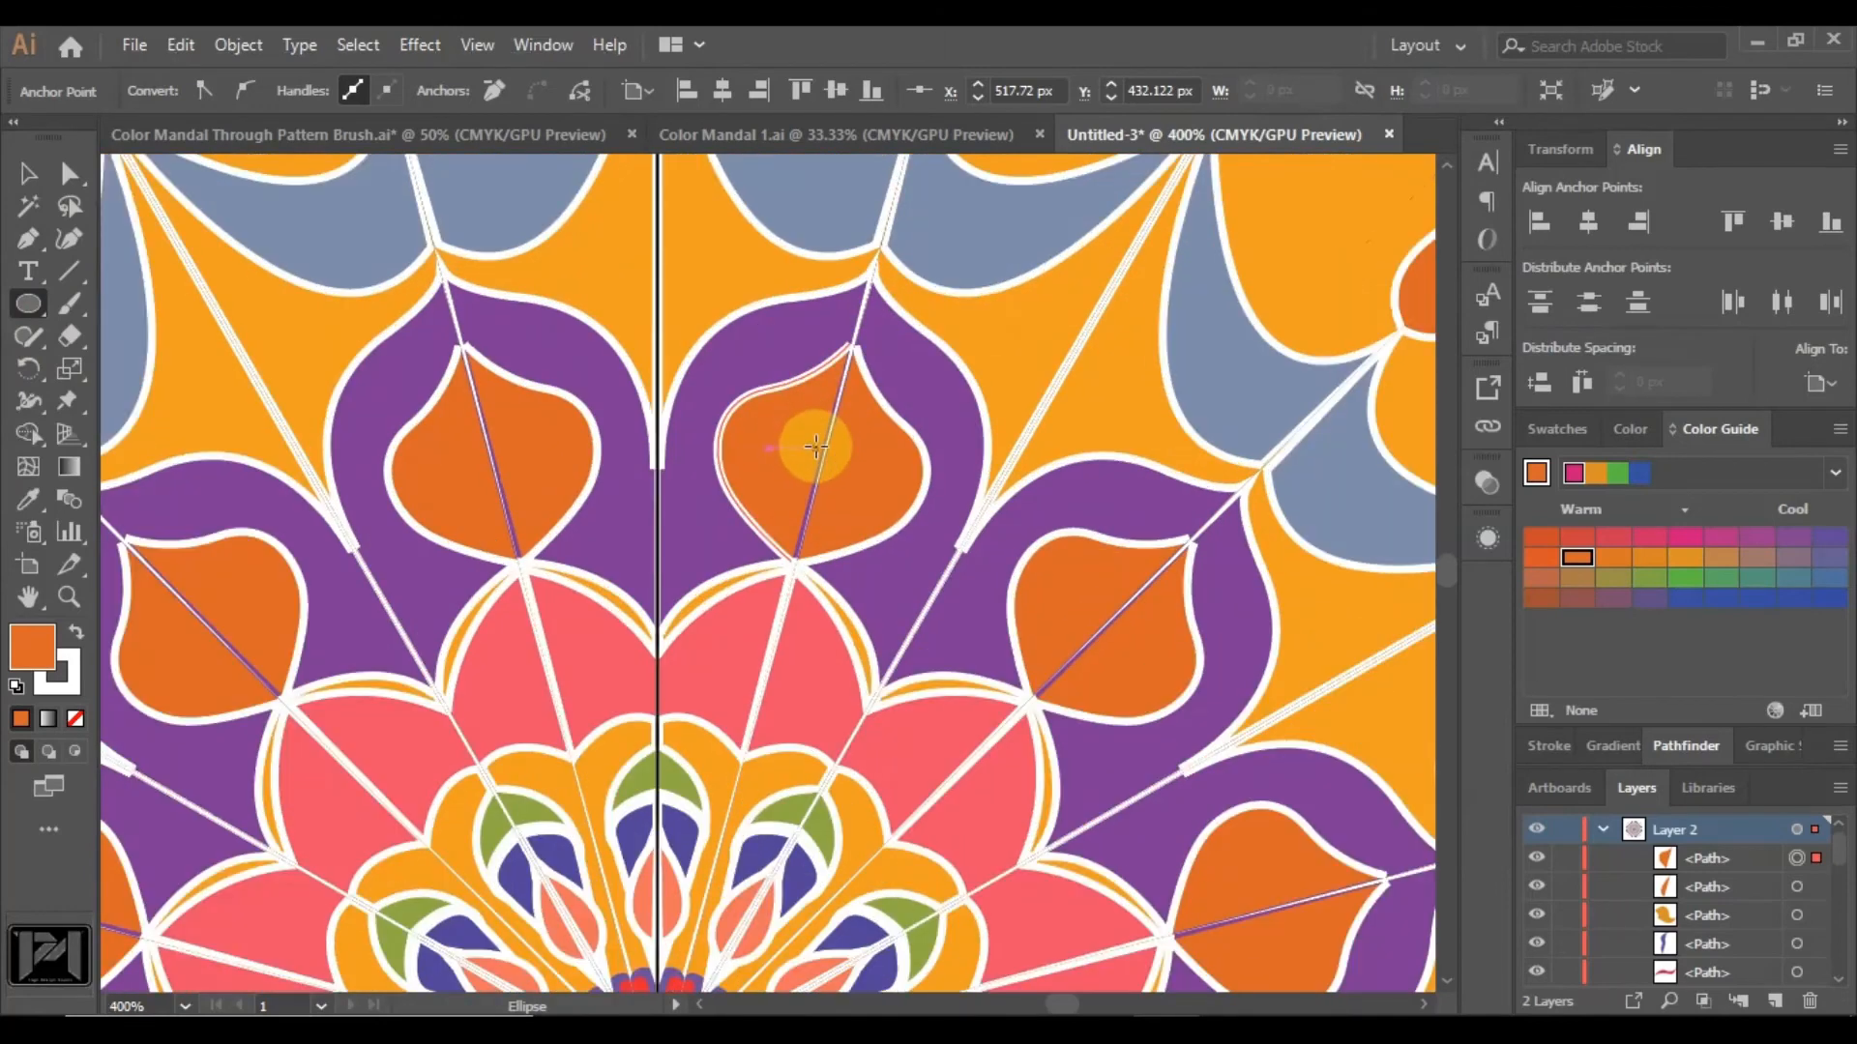
drag(802, 438, 849, 489)
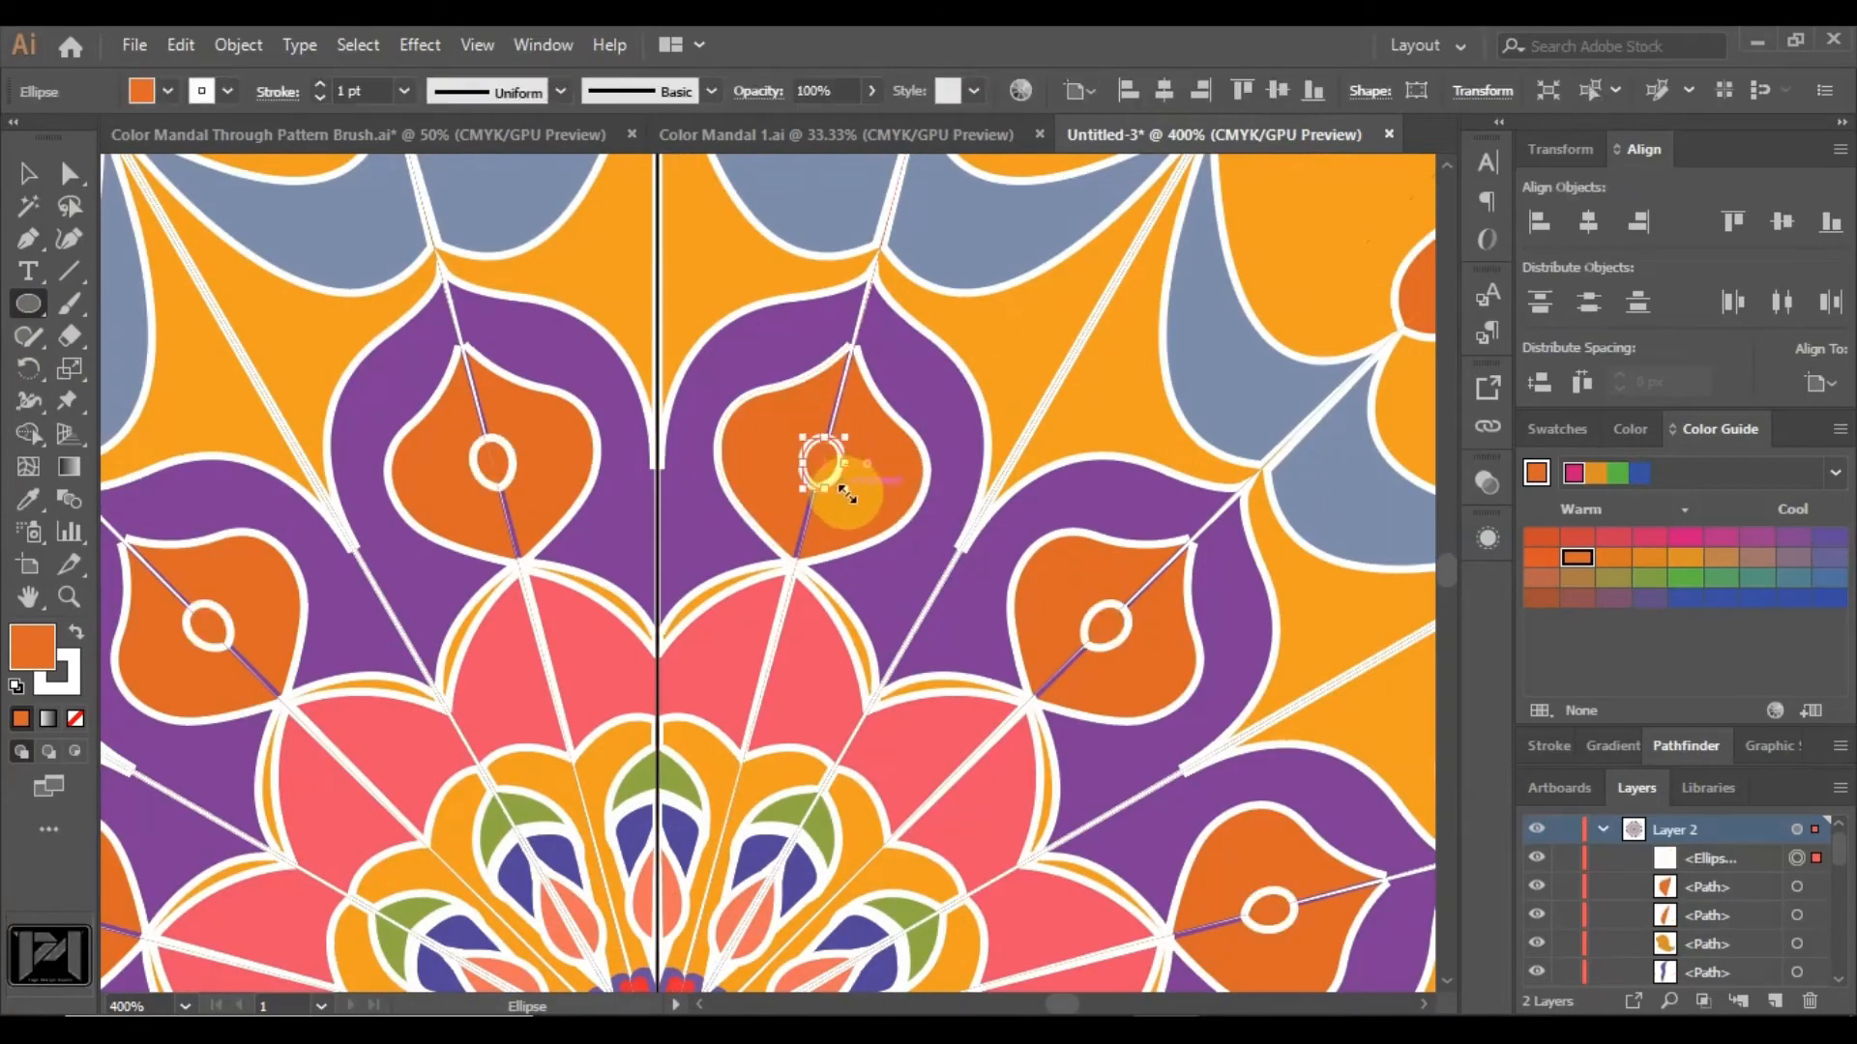
Give the small ellipse a pinkish-red fill and a dark navy stroke, and deselect it.
click(1655, 539)
scroll(1006, 468, down, 5)
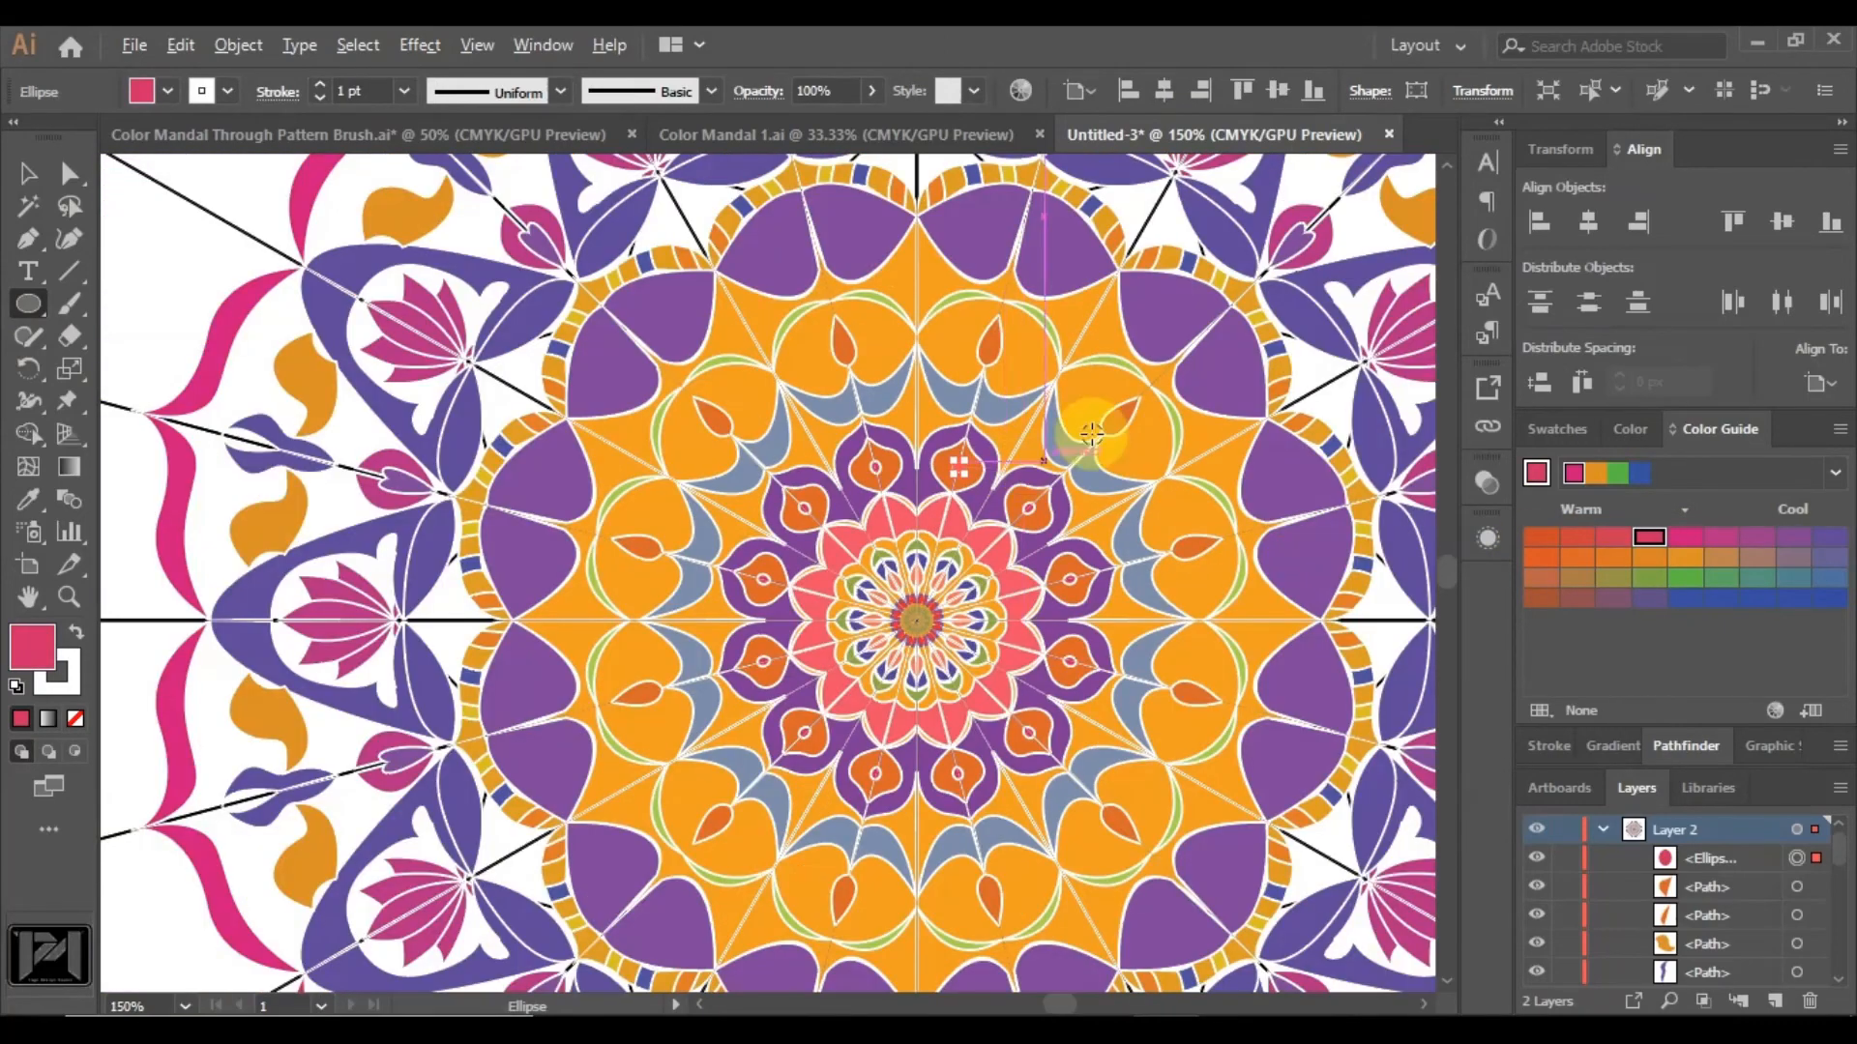
scroll(1112, 374, up, 2)
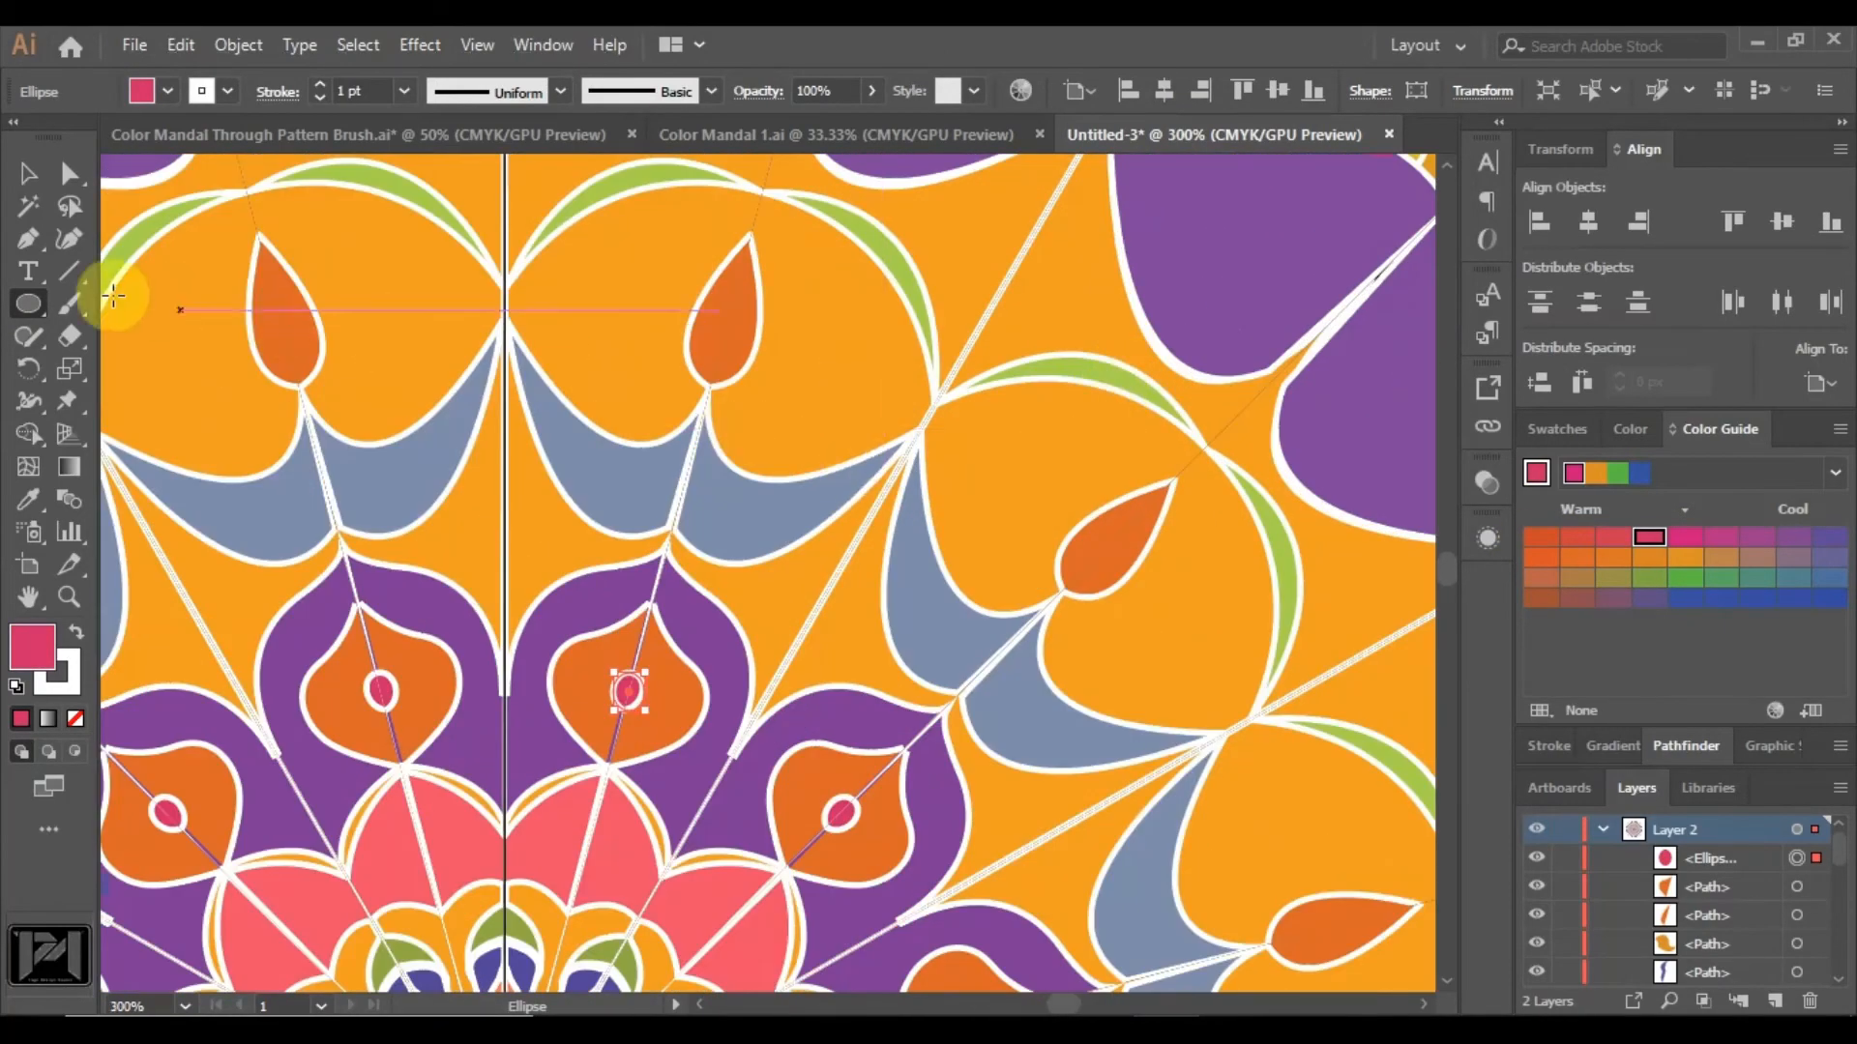
click(27, 174)
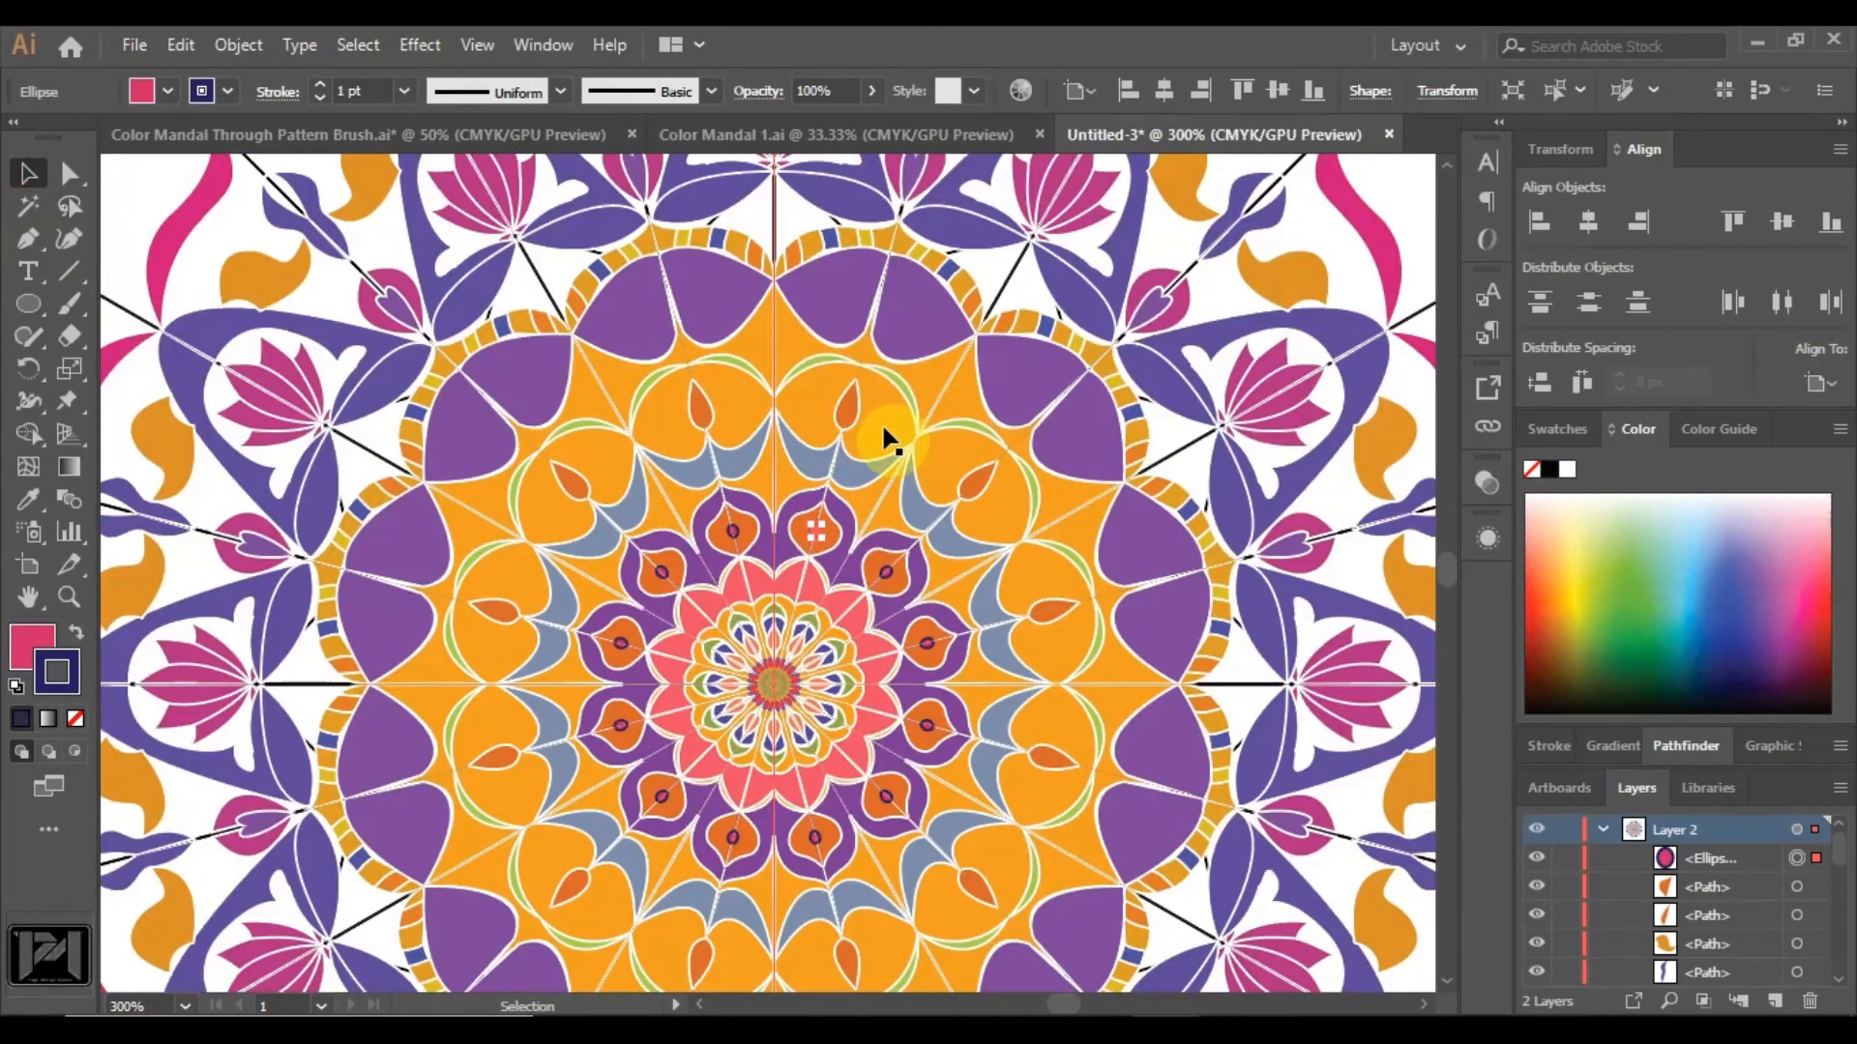
click(1346, 258)
Paint a dark navy wavy stroke with the Paintbrush from the teardrop's base to the vertical axis, above the grey-blue scallop.
scroll(932, 473, up, 2)
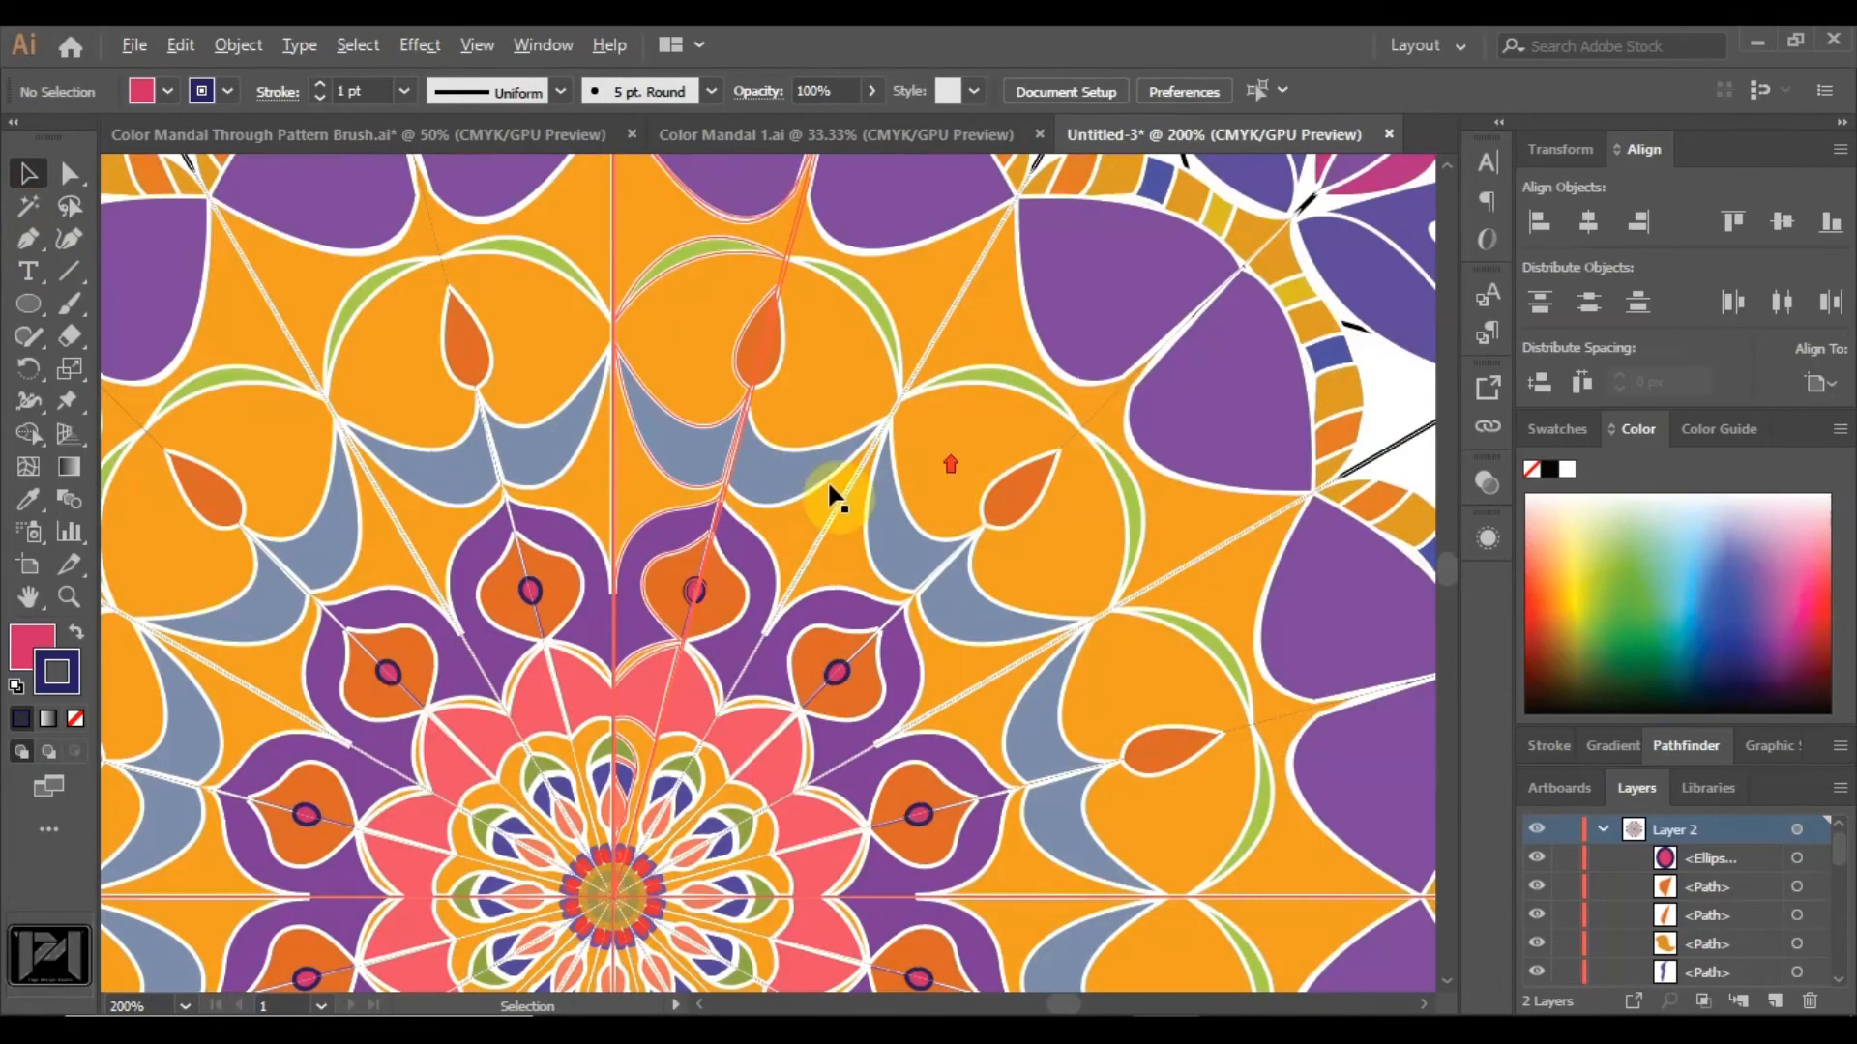
scroll(674, 589, up, 3)
scroll(878, 384, down, 3)
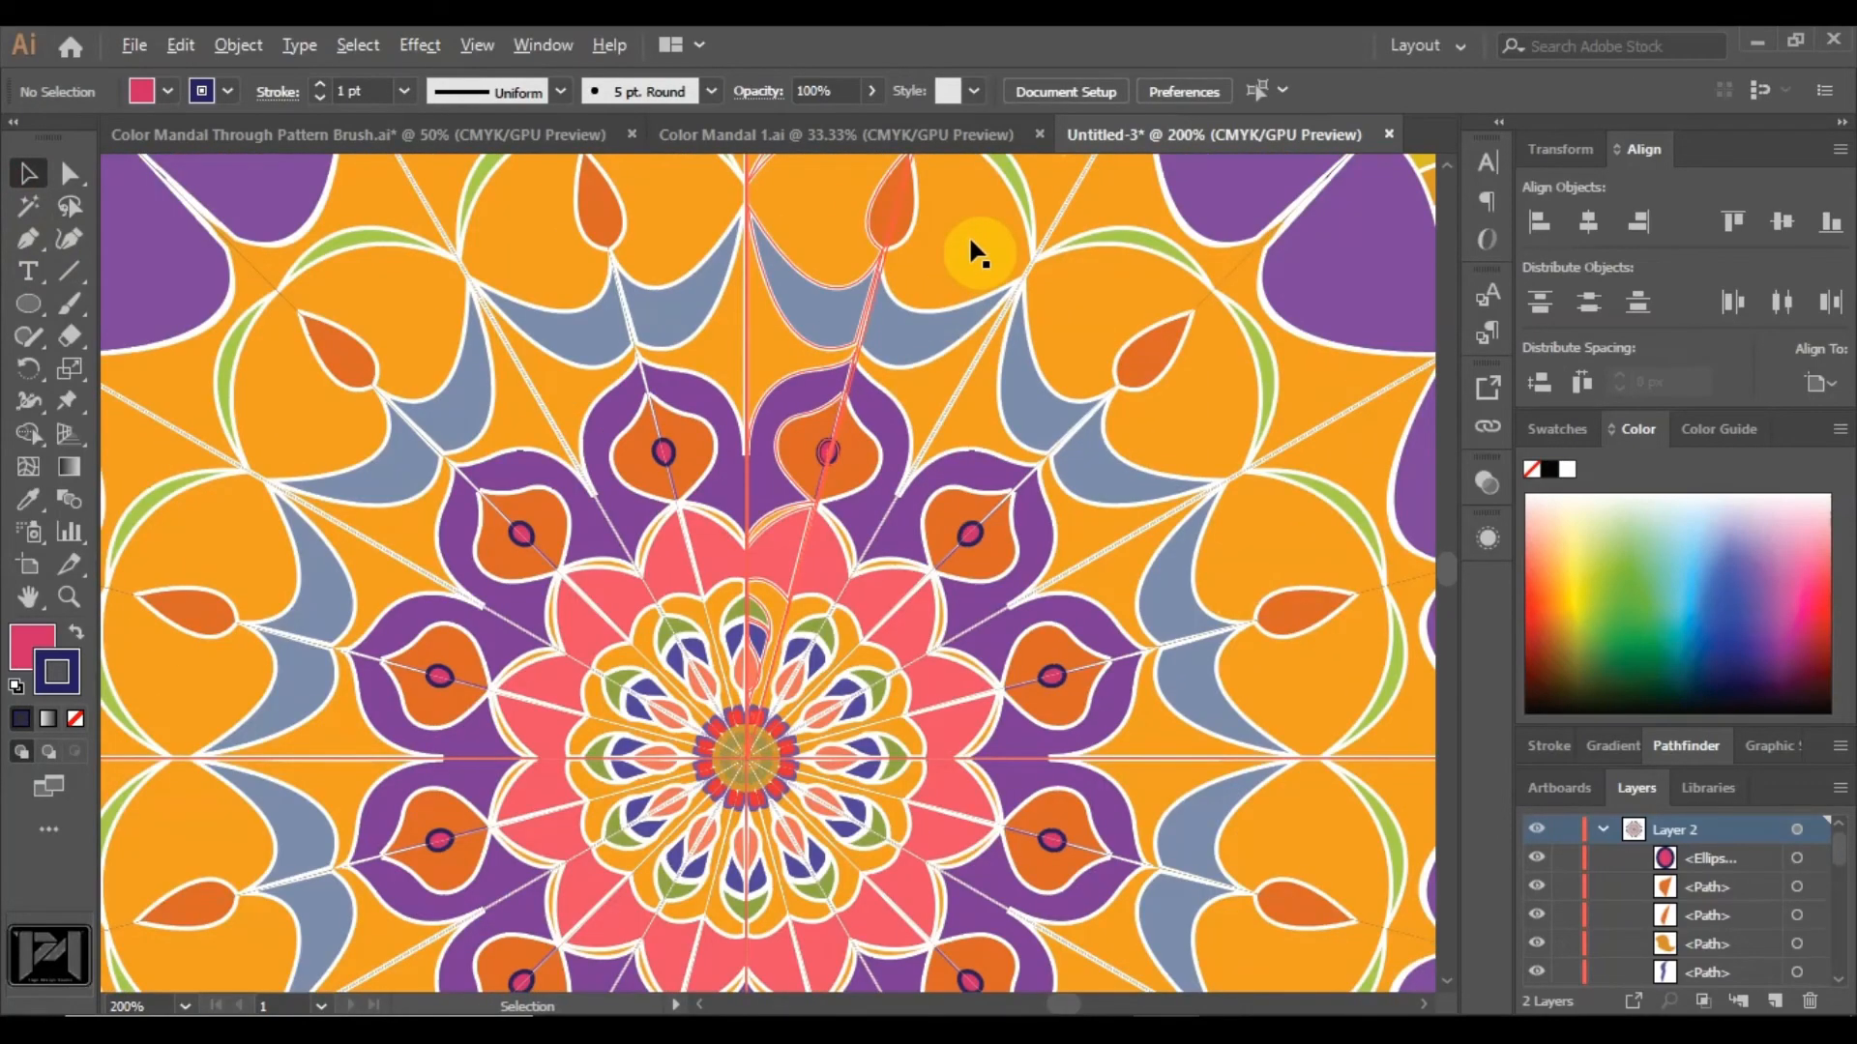
scroll(976, 253, up, 2)
scroll(980, 228, down, 2)
scroll(986, 193, up, 2)
scroll(988, 171, up, 1)
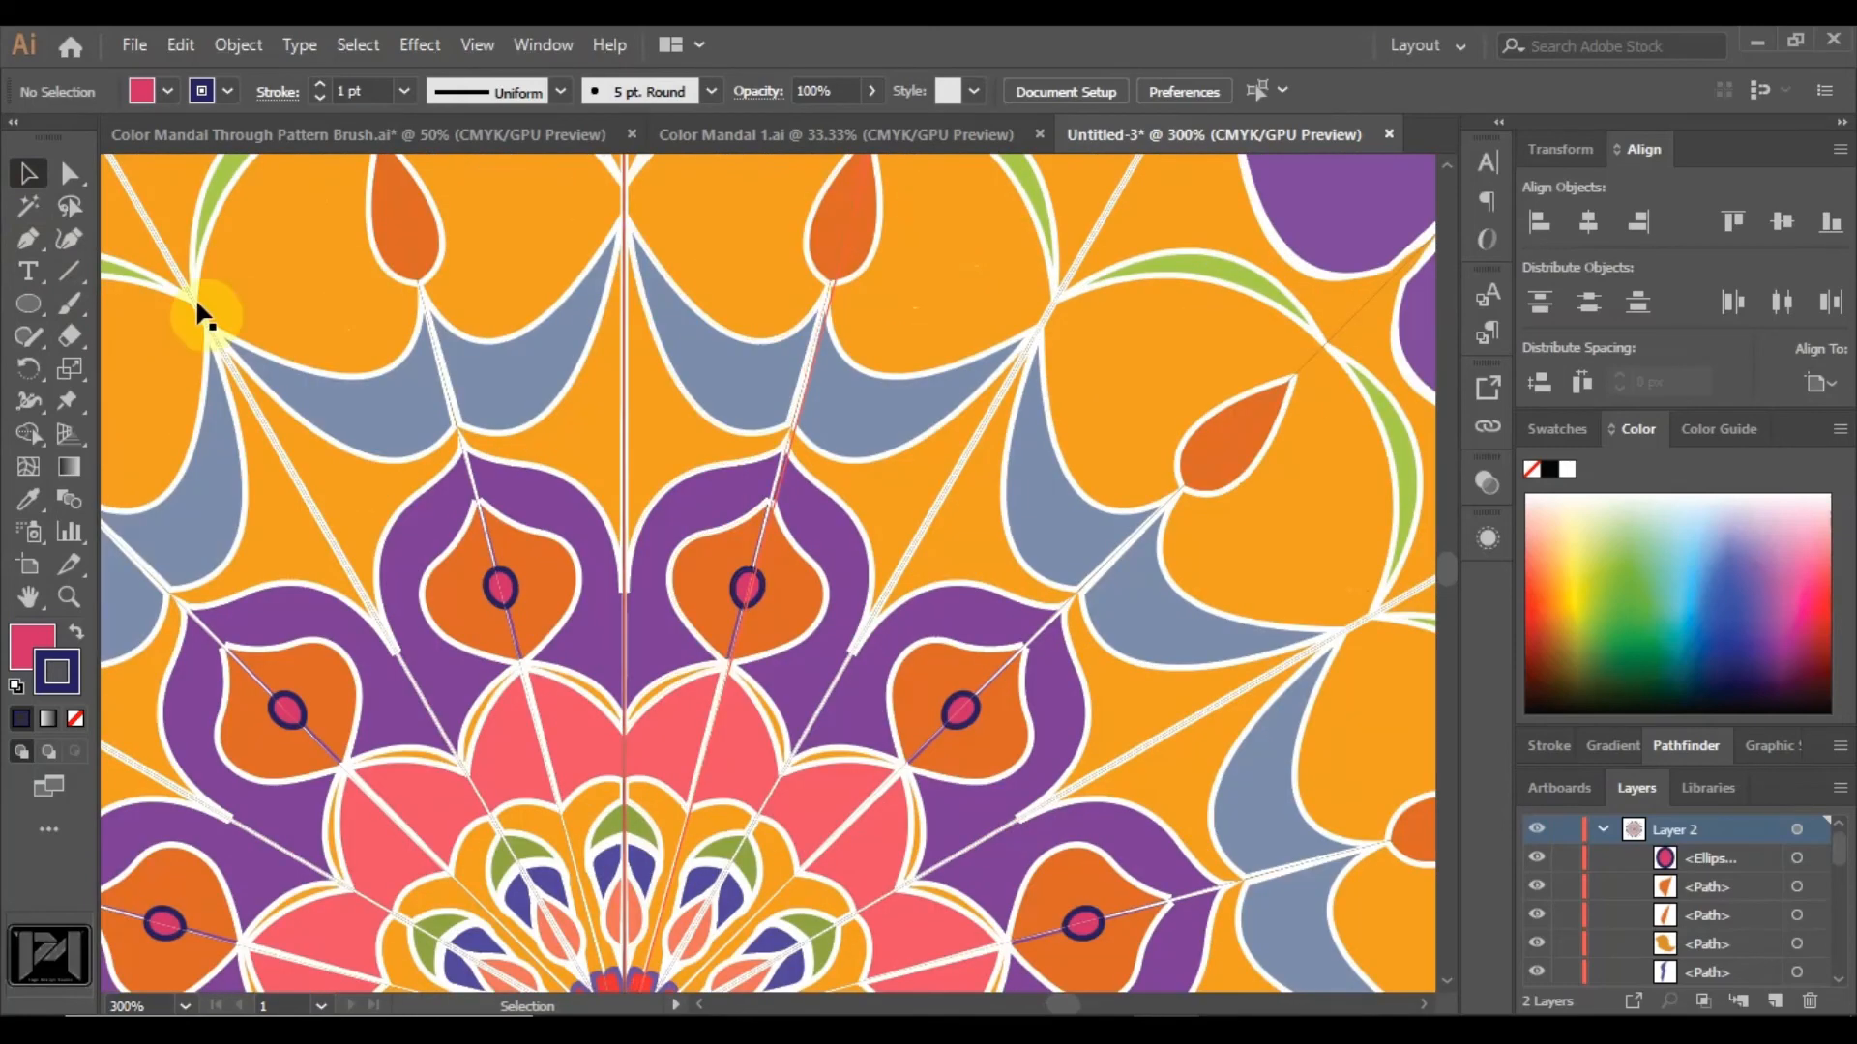
click(69, 305)
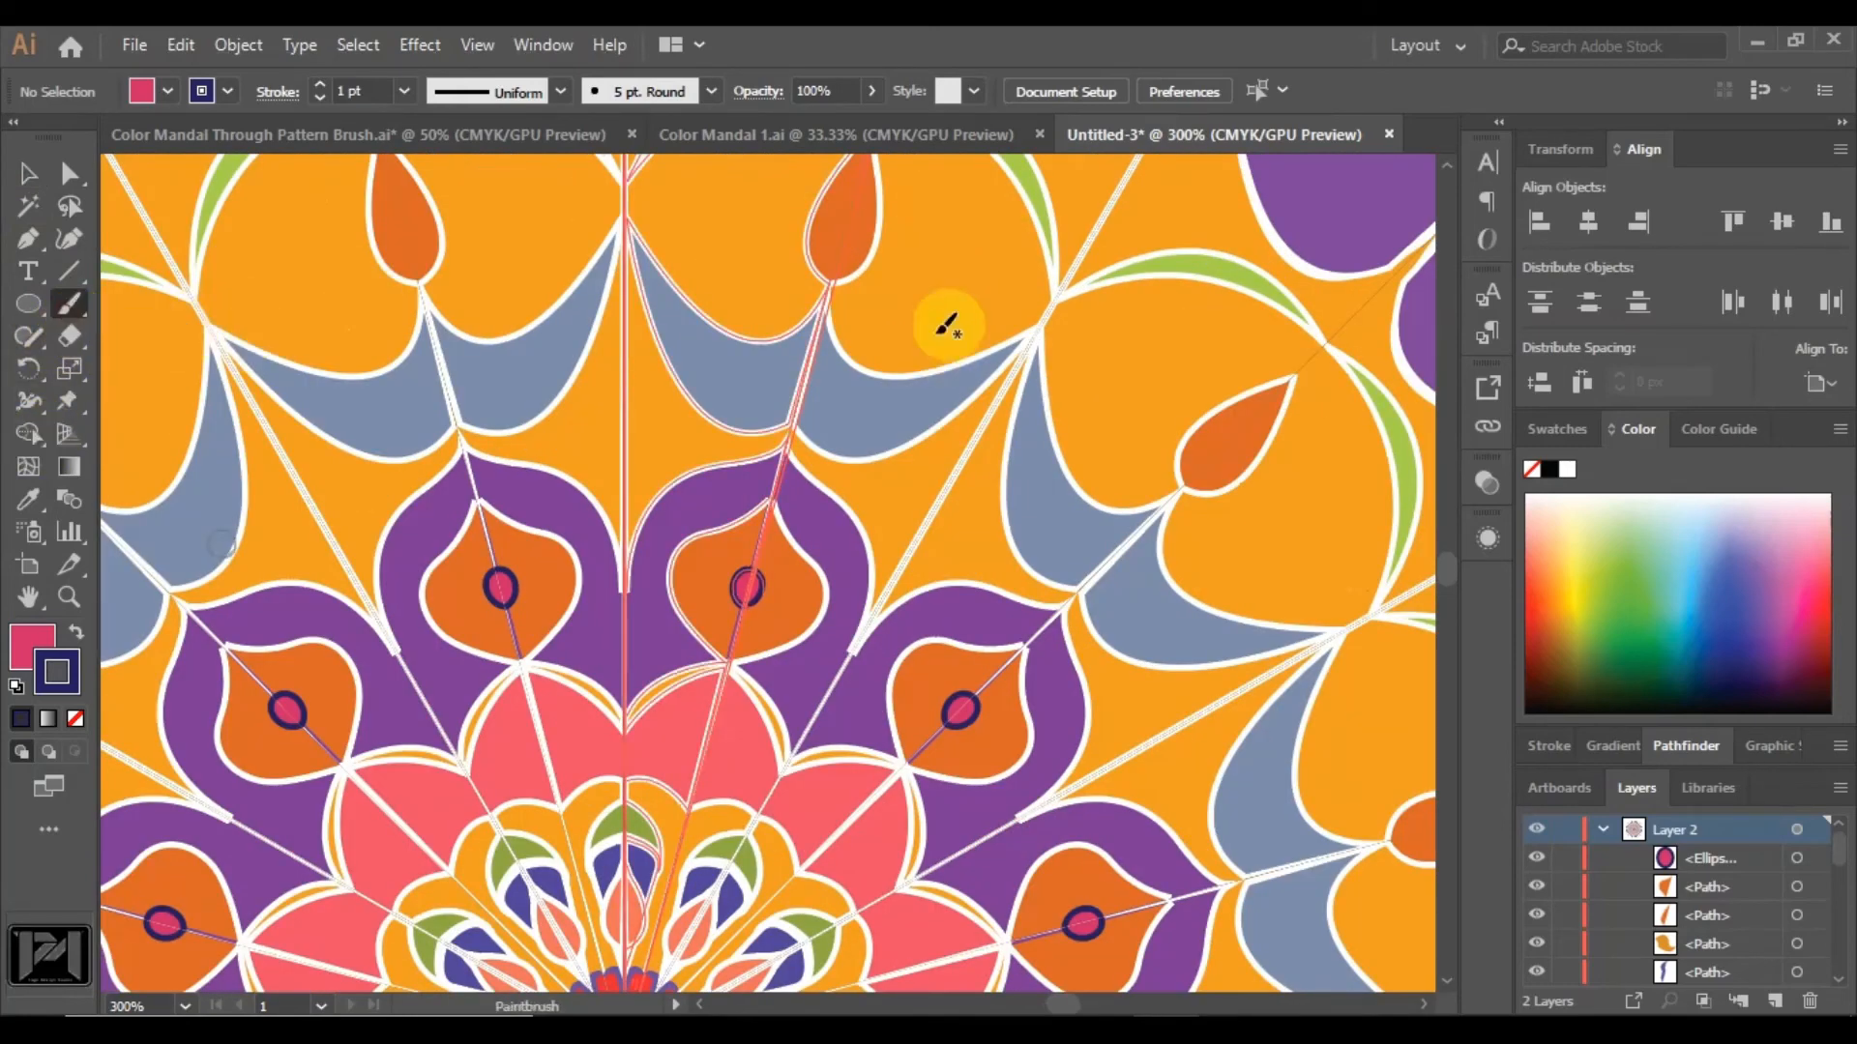
mouse_move(827, 301)
mouse_down()
mouse_move(704, 223)
mouse_move(628, 208)
mouse_up()
scroll(813, 299, down, 3)
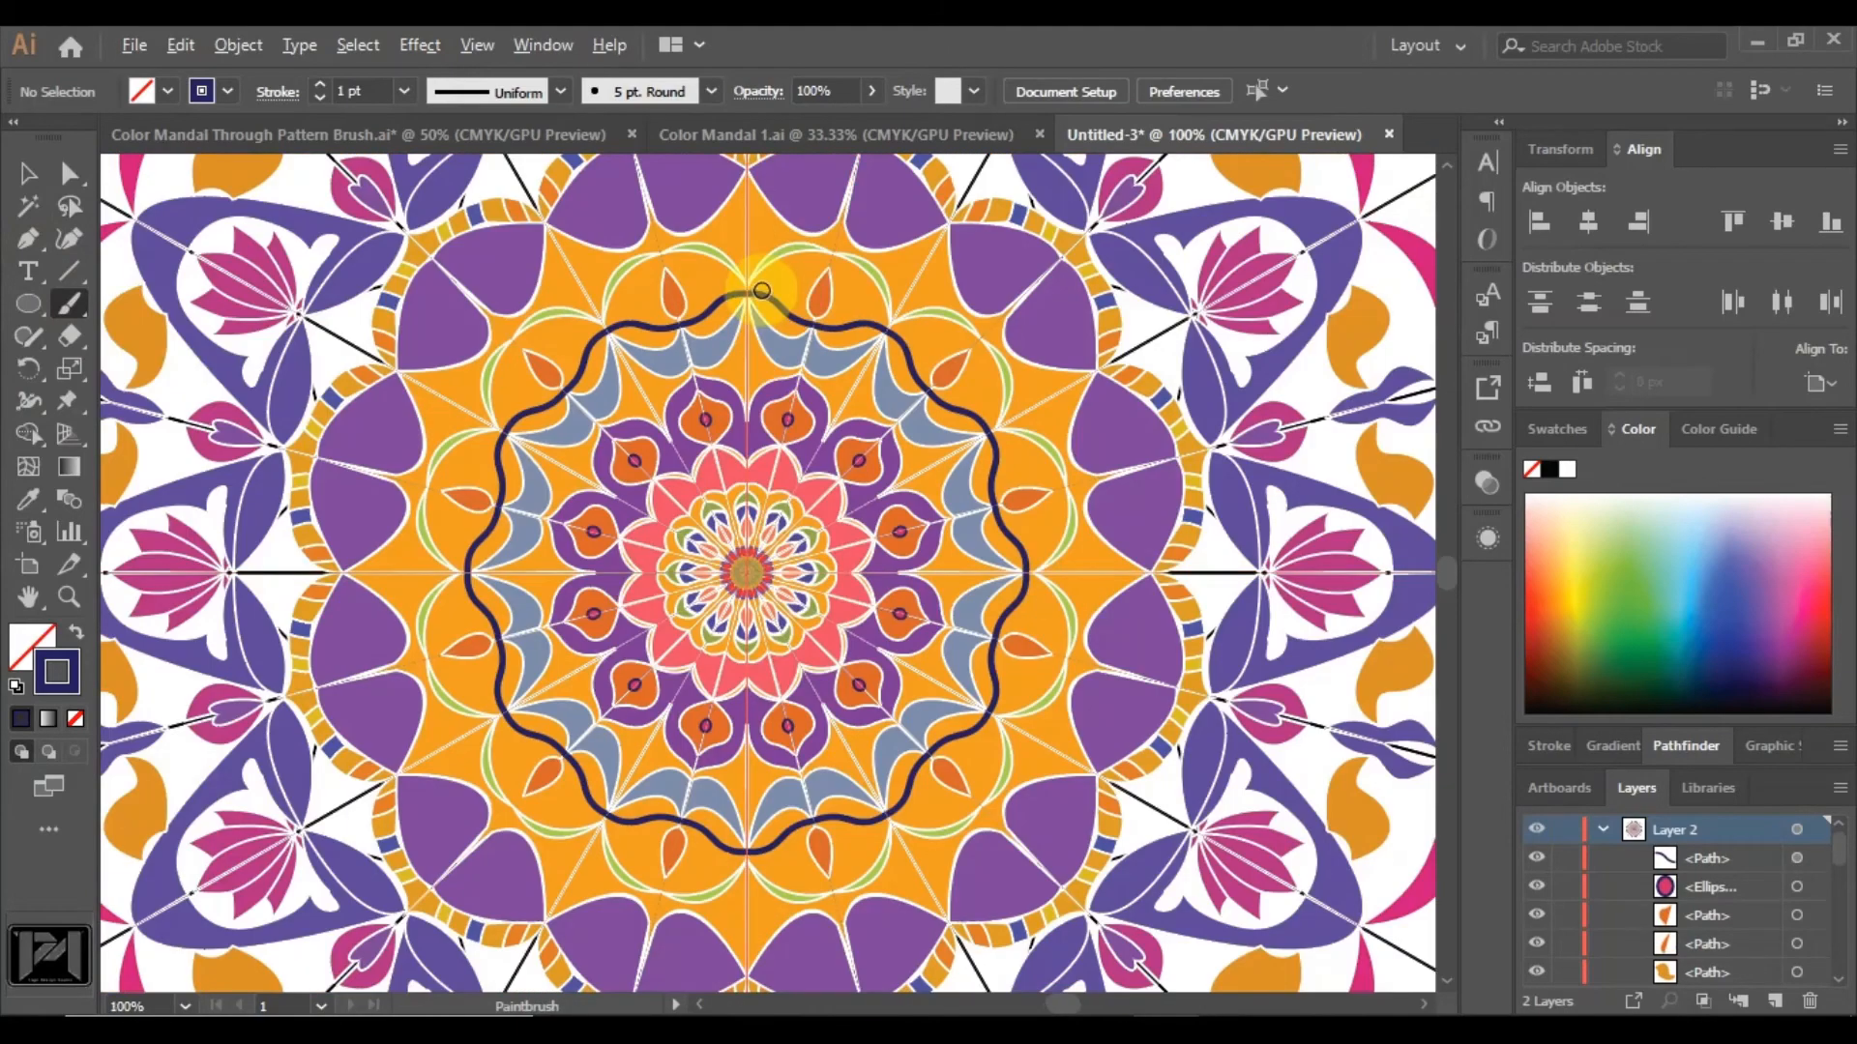
scroll(764, 281, up, 3)
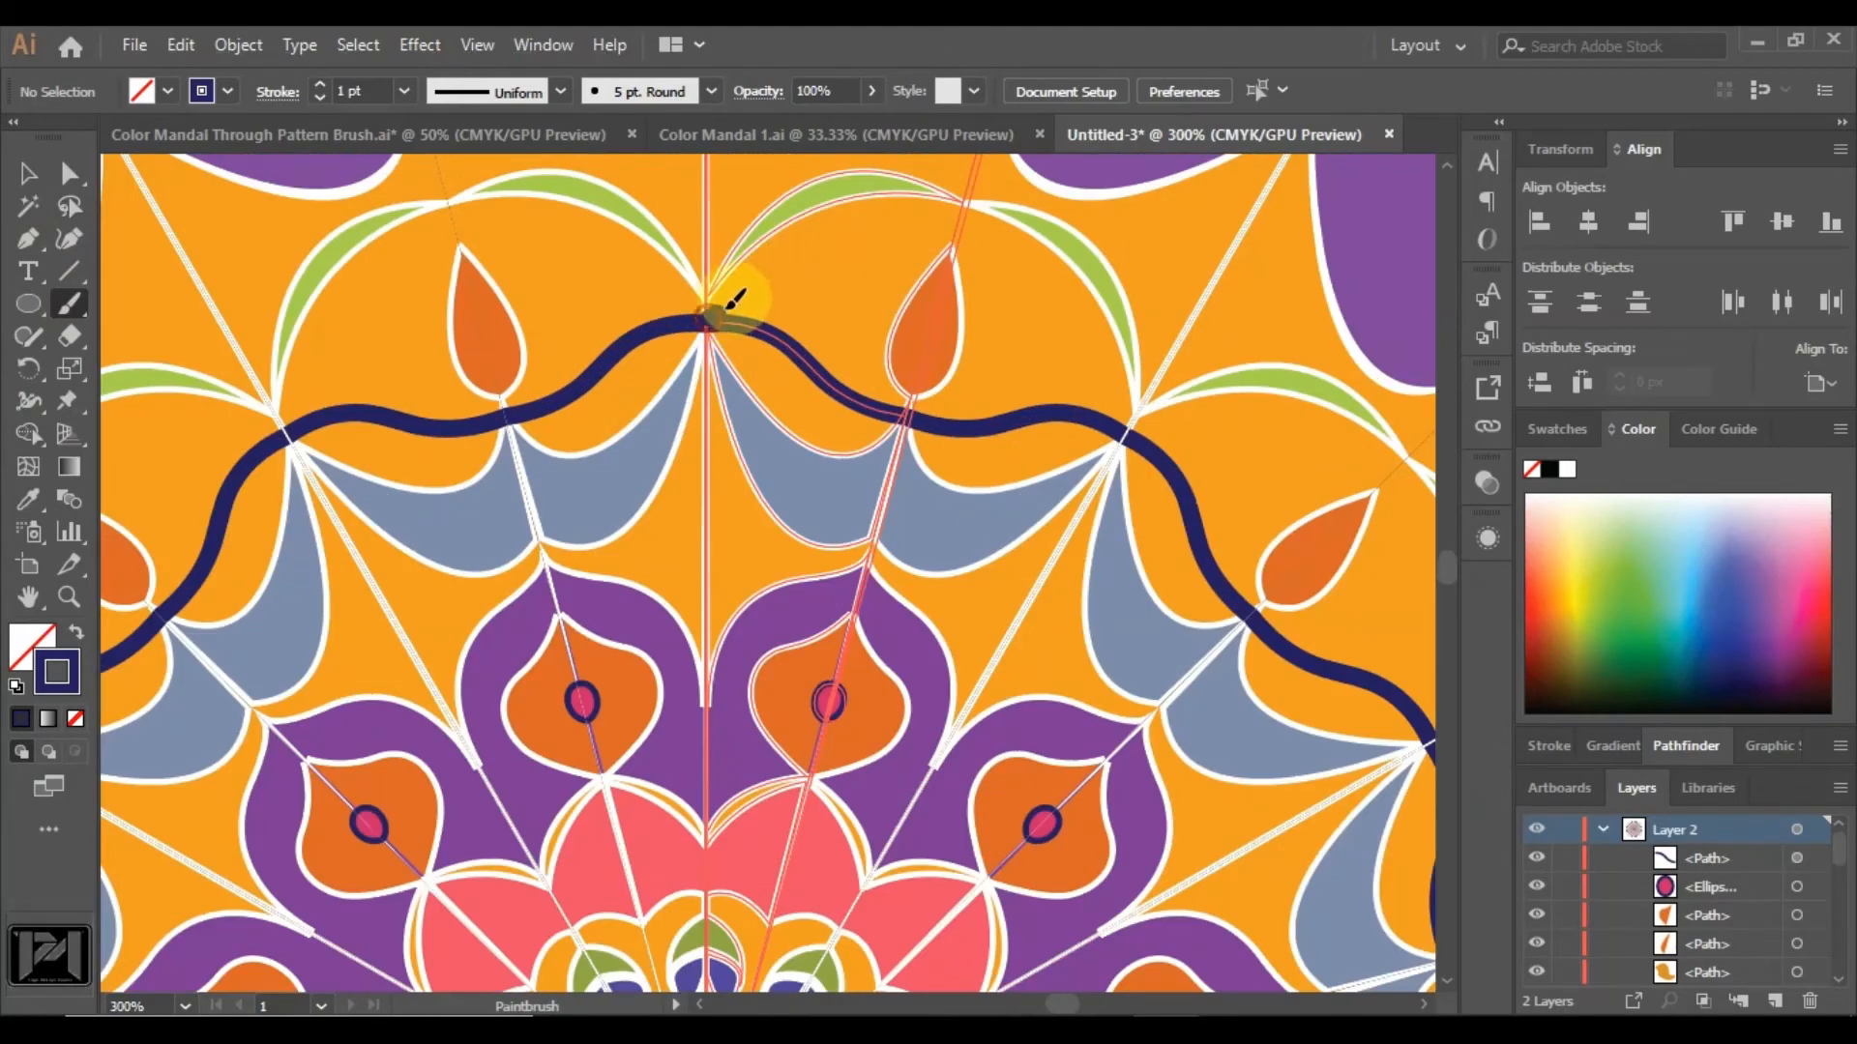
drag(730, 302, 914, 301)
key(ctrl+z)
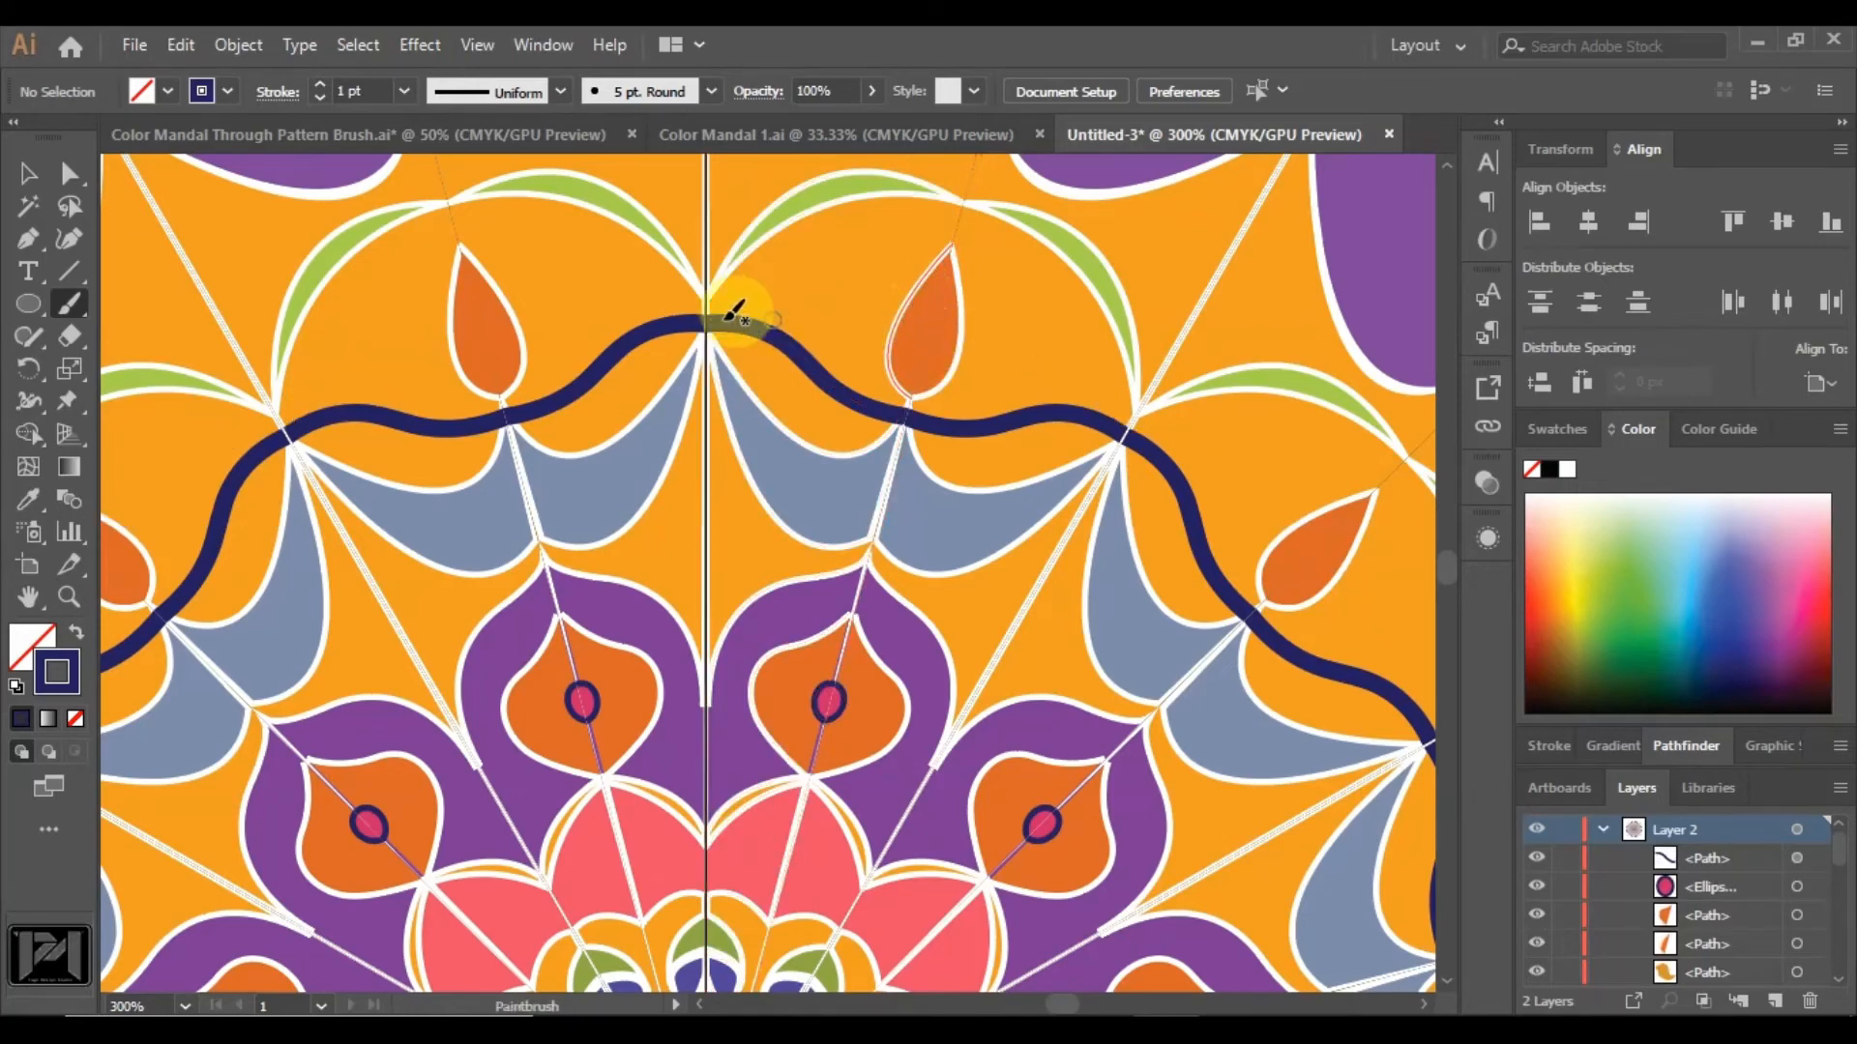
scroll(874, 290, down, 4)
key(ctrl+z)
Paint a dark navy branch from the wavy line's peak on the vertical axis, curling at its end beside the orange teardrop.
scroll(875, 268, up, 3)
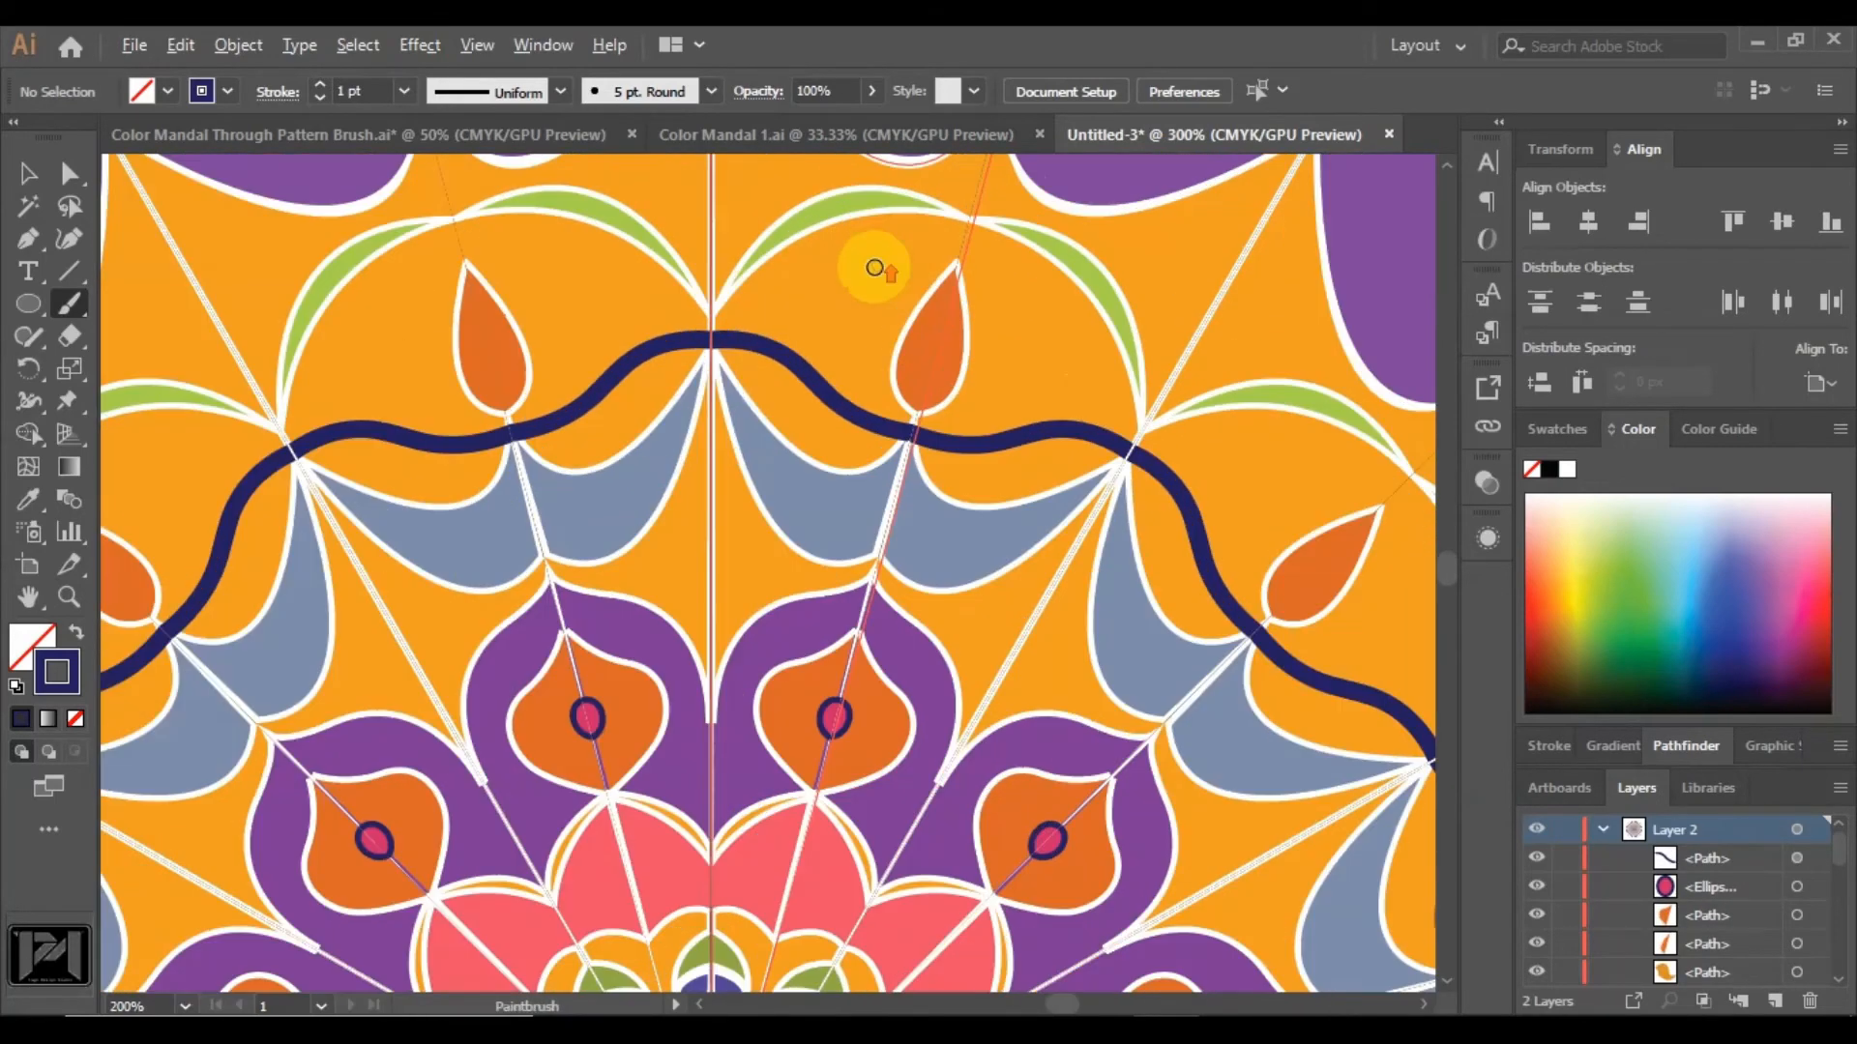
mouse_move(721, 327)
mouse_down()
mouse_move(760, 306)
mouse_move(855, 325)
mouse_move(902, 304)
mouse_move(892, 276)
mouse_move(858, 274)
mouse_up()
scroll(860, 278, down, 2)
scroll(892, 309, down, 3)
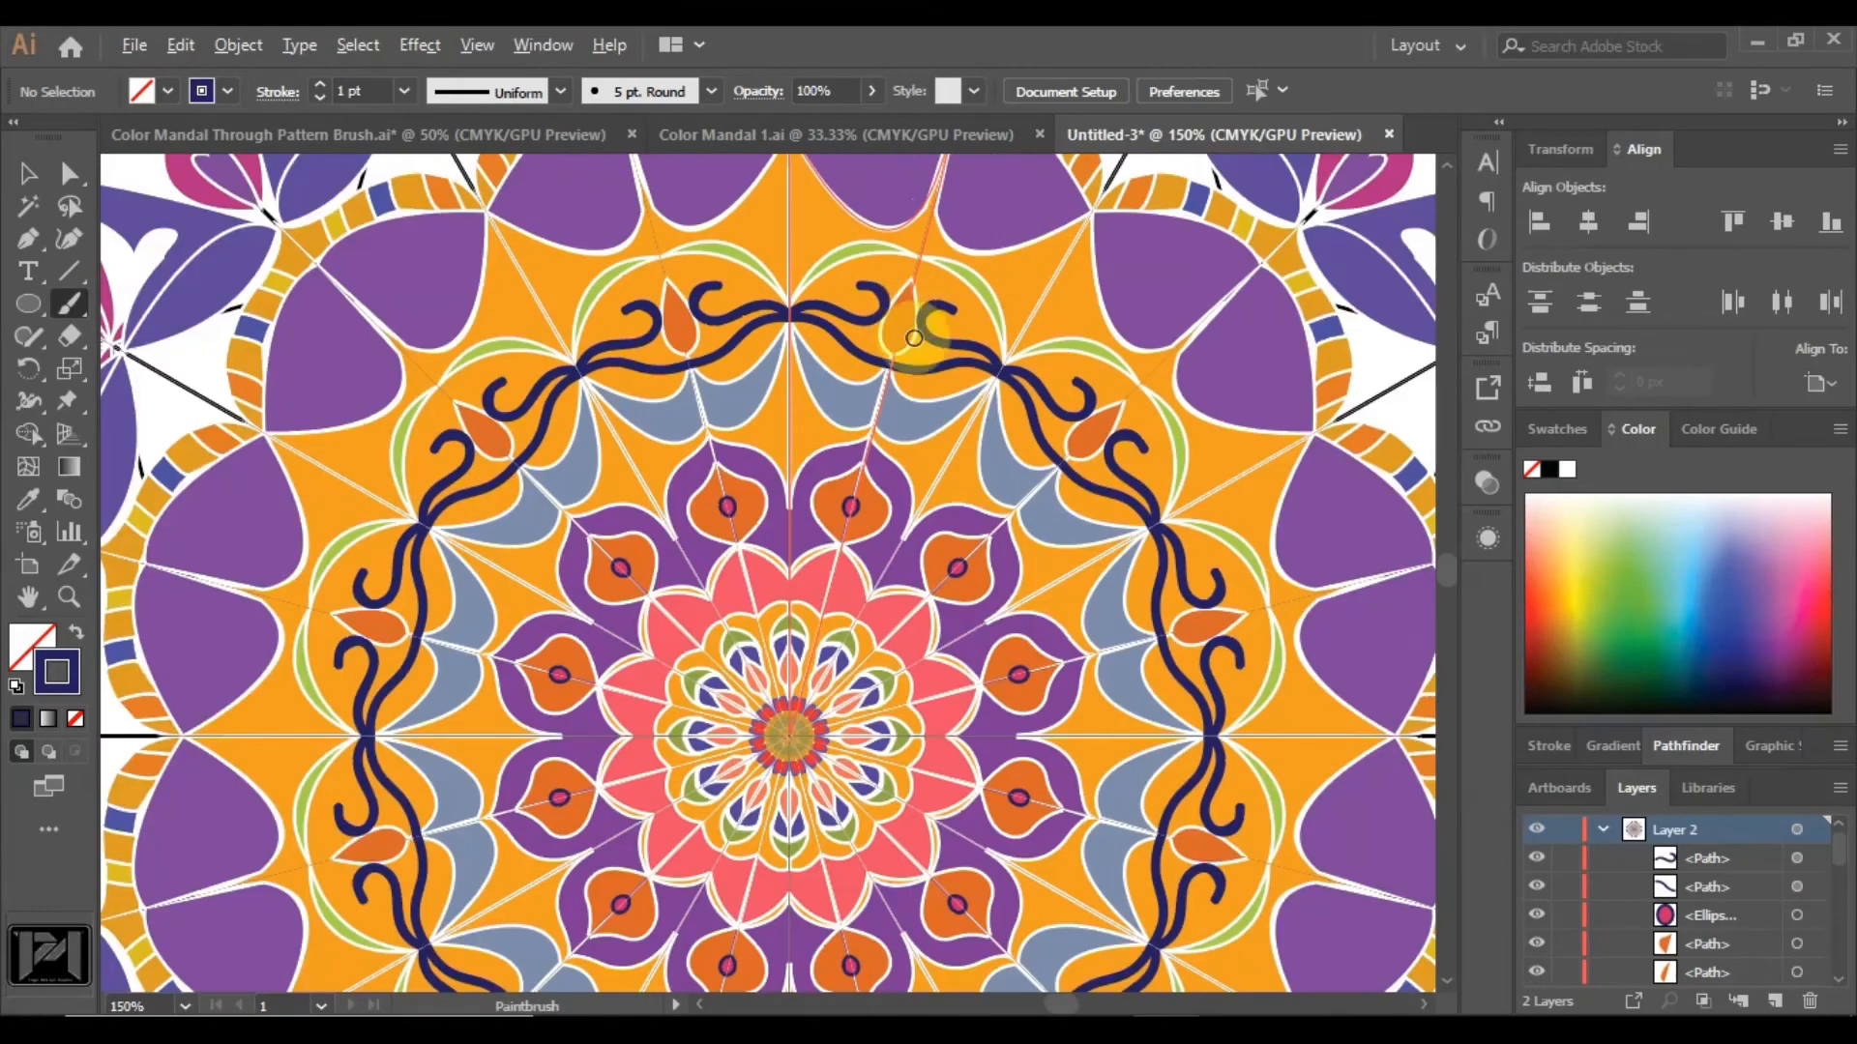
Paint a short dark navy curve from the vertical axis below the outer purple petals down toward the green arc.
scroll(899, 285, up, 2)
scroll(906, 274, up, 1)
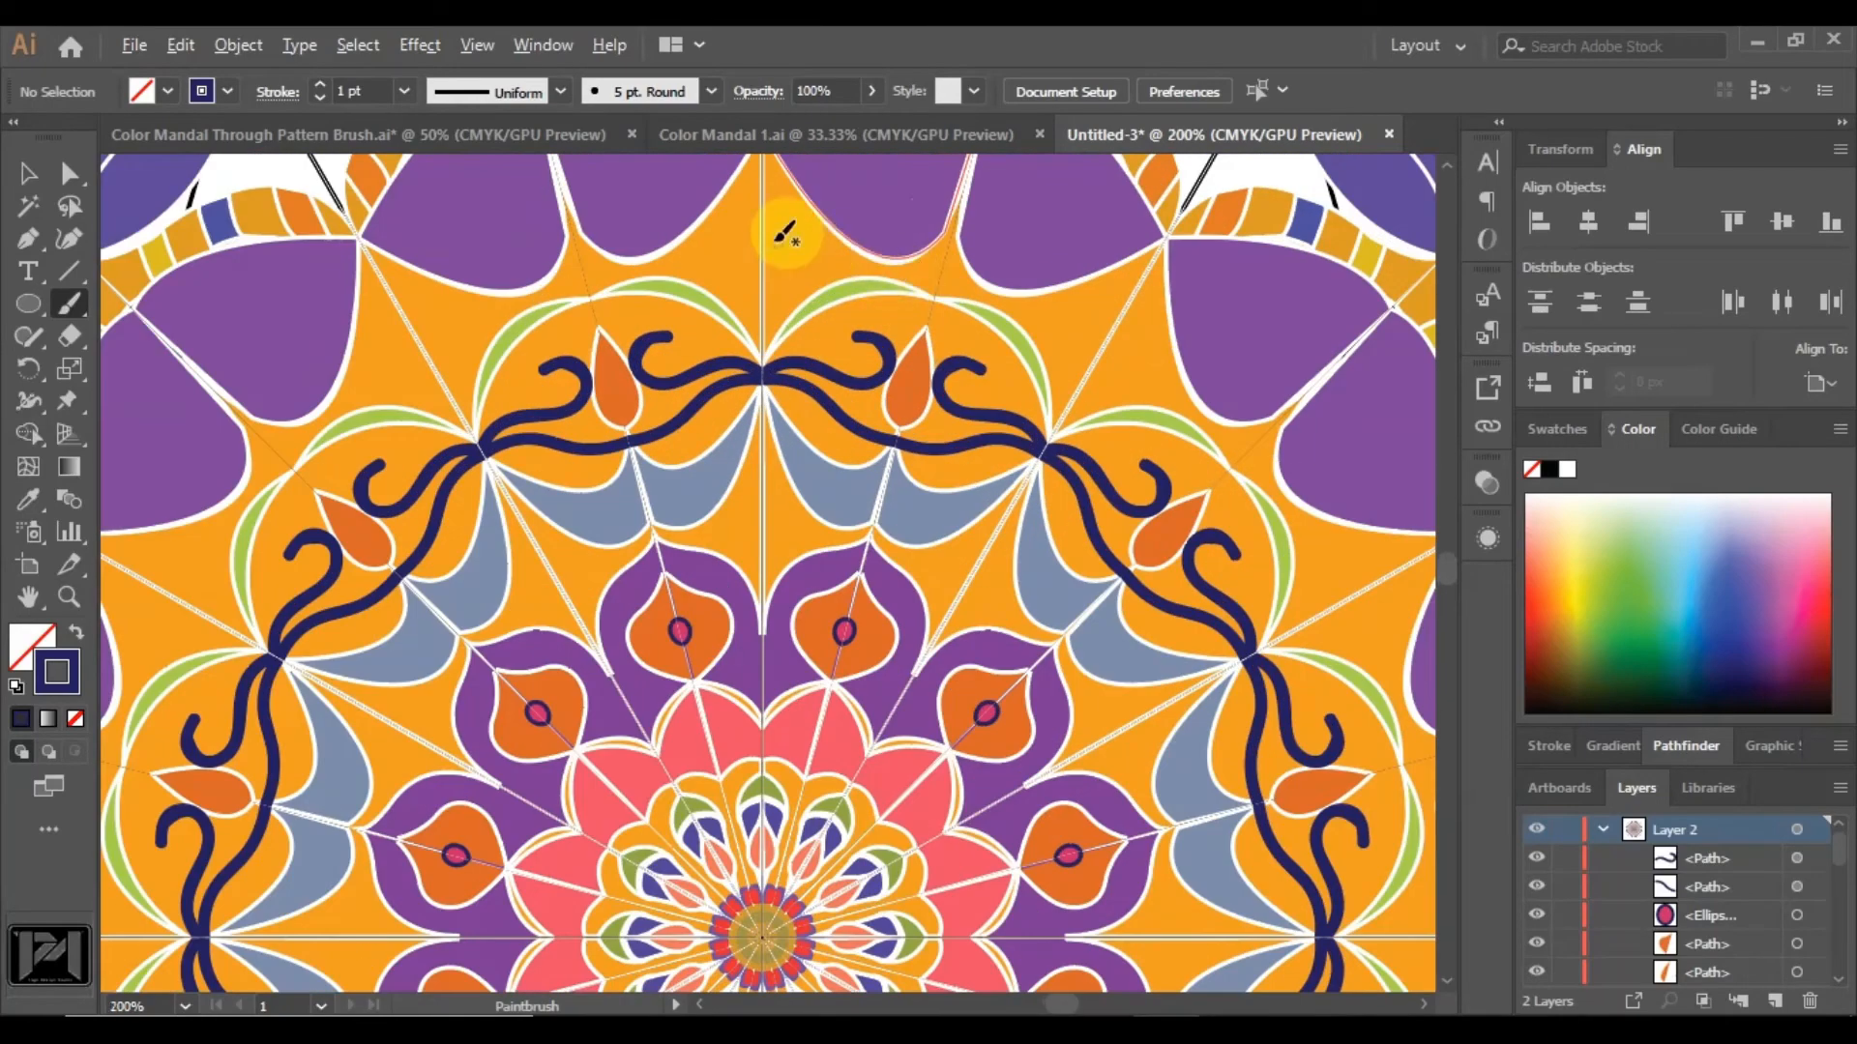
drag(765, 221, 849, 270)
scroll(849, 270, down, 1)
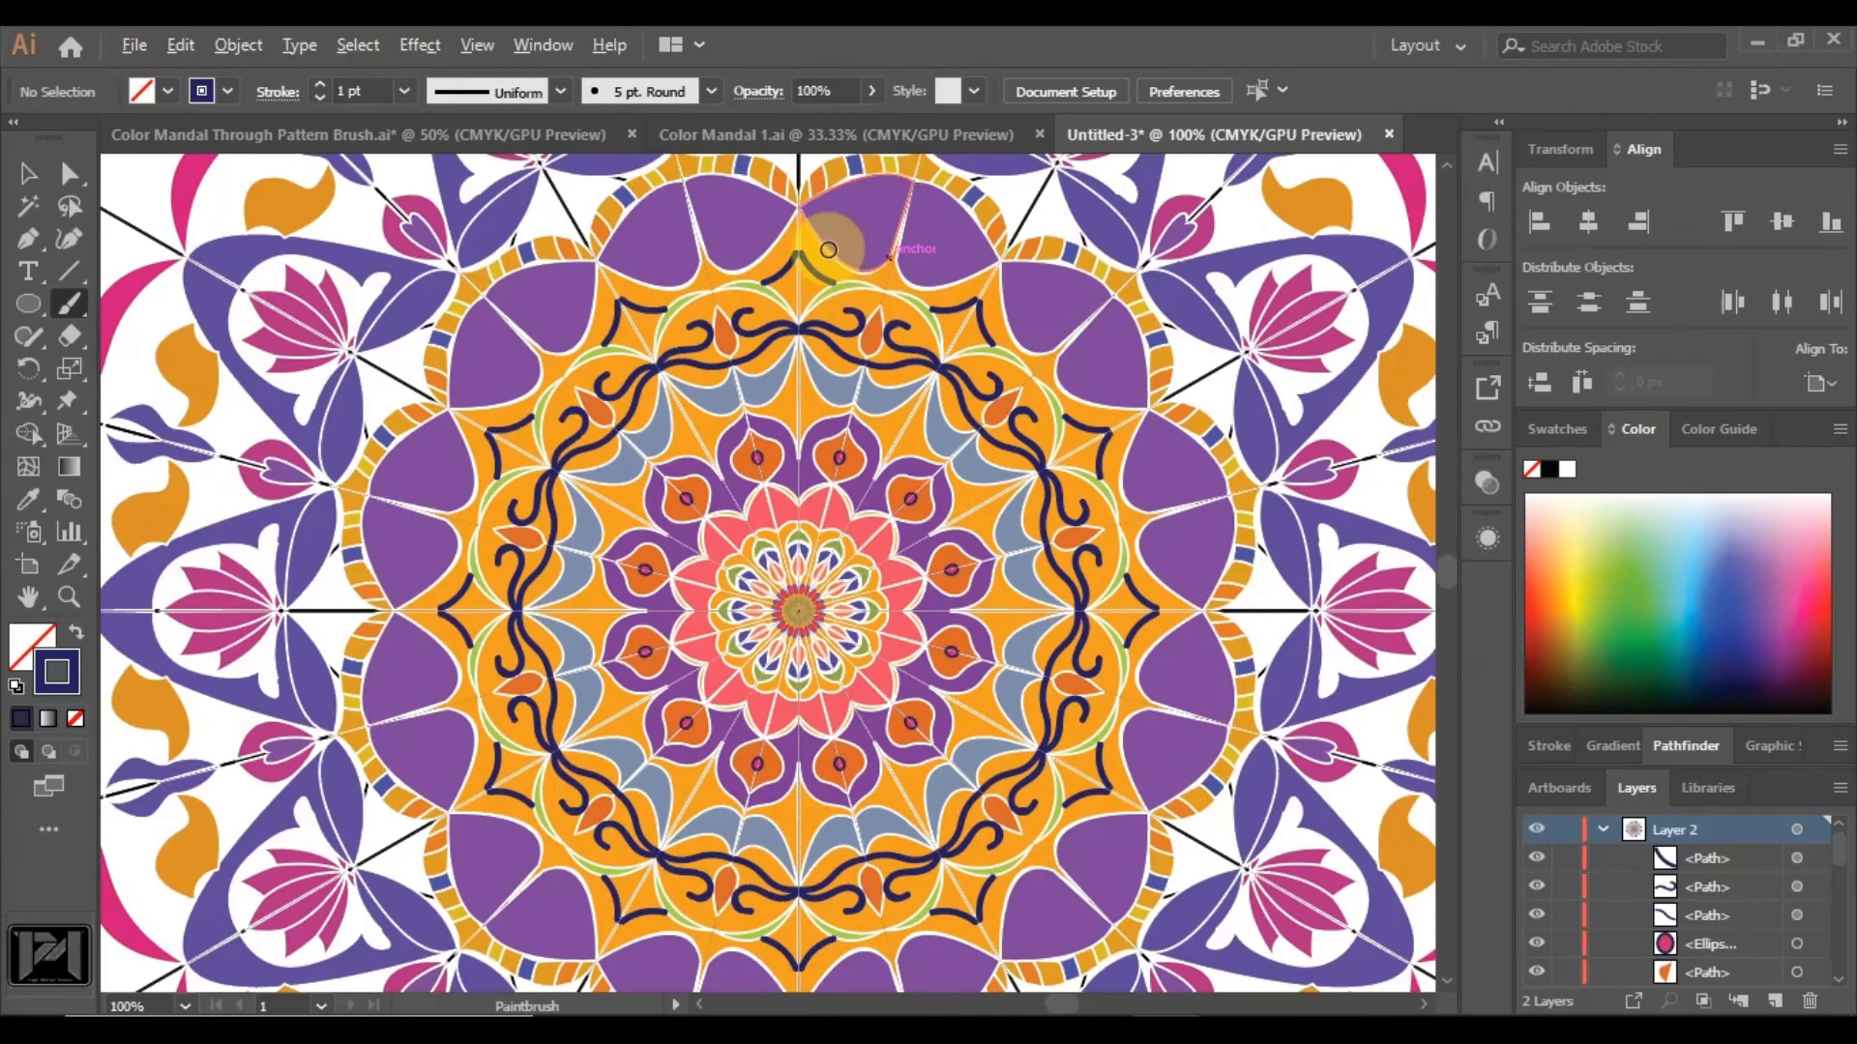
Select the short navy curve below the outer purple petals and recolor its stroke green.
scroll(829, 249, up, 1)
click(1624, 598)
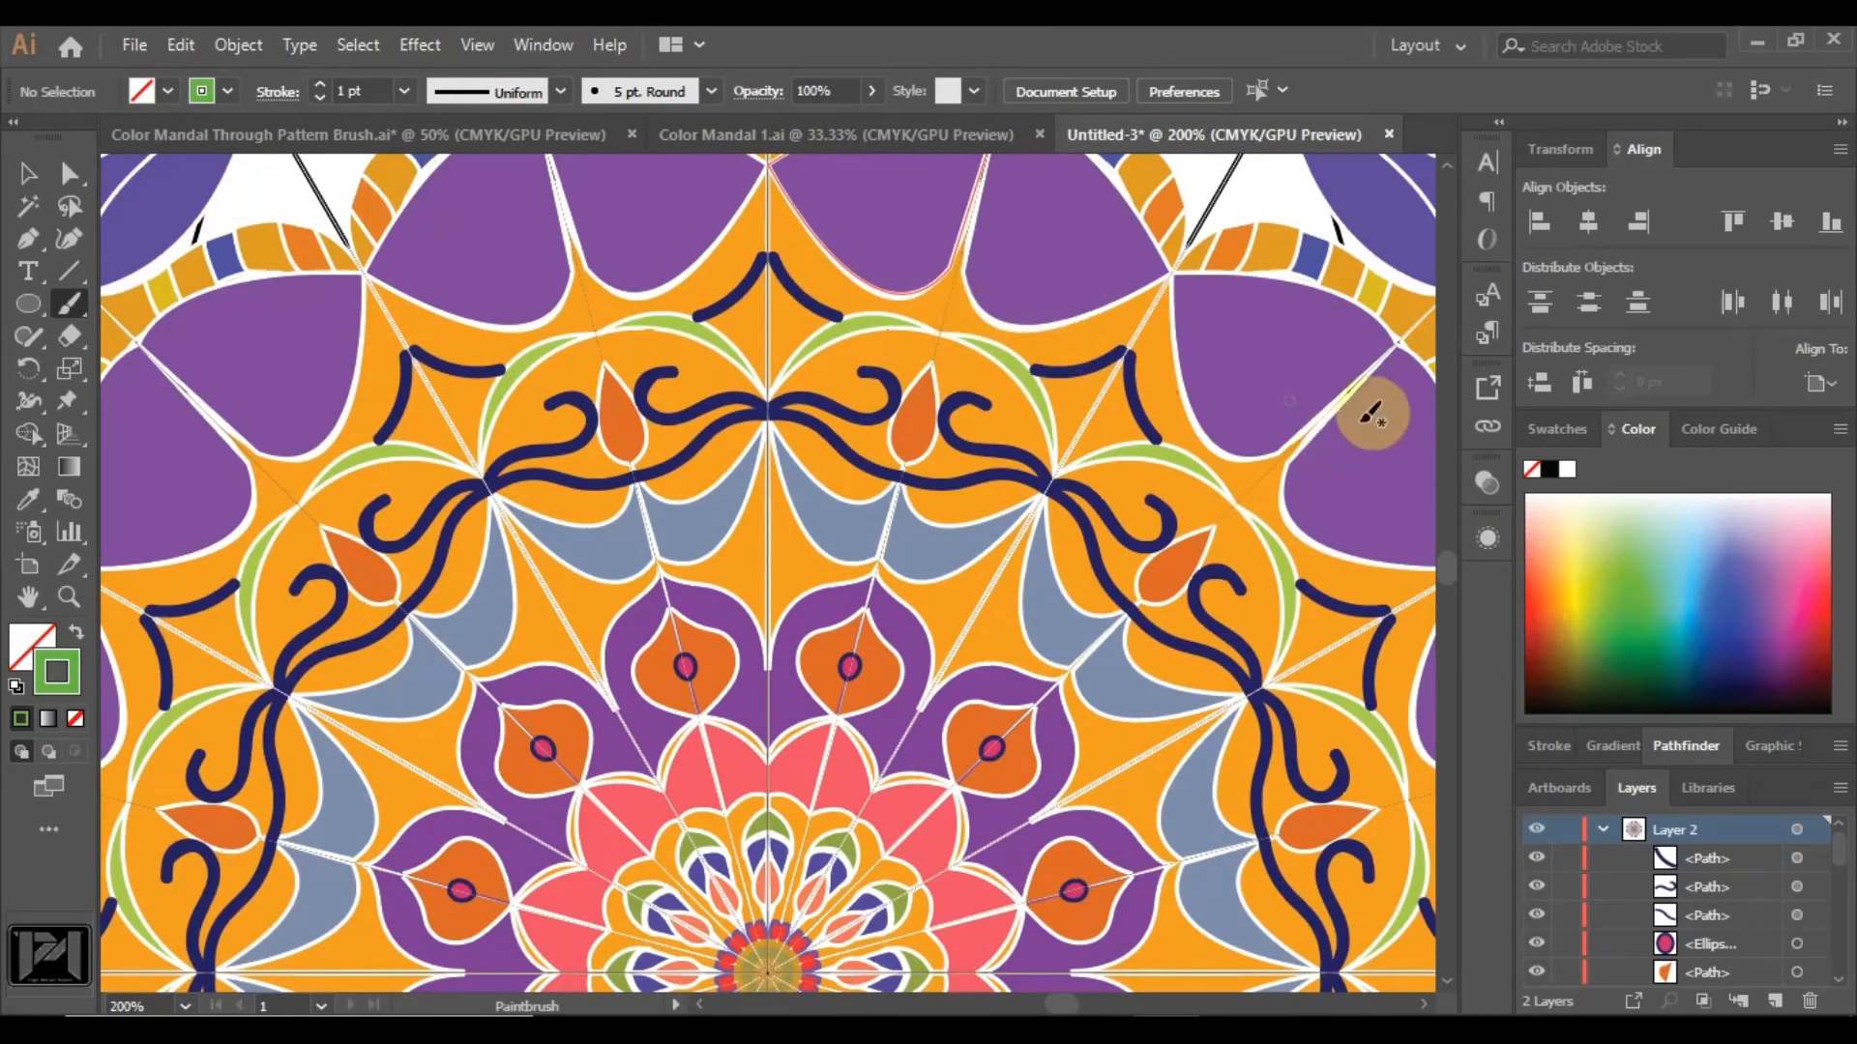
click(1717, 427)
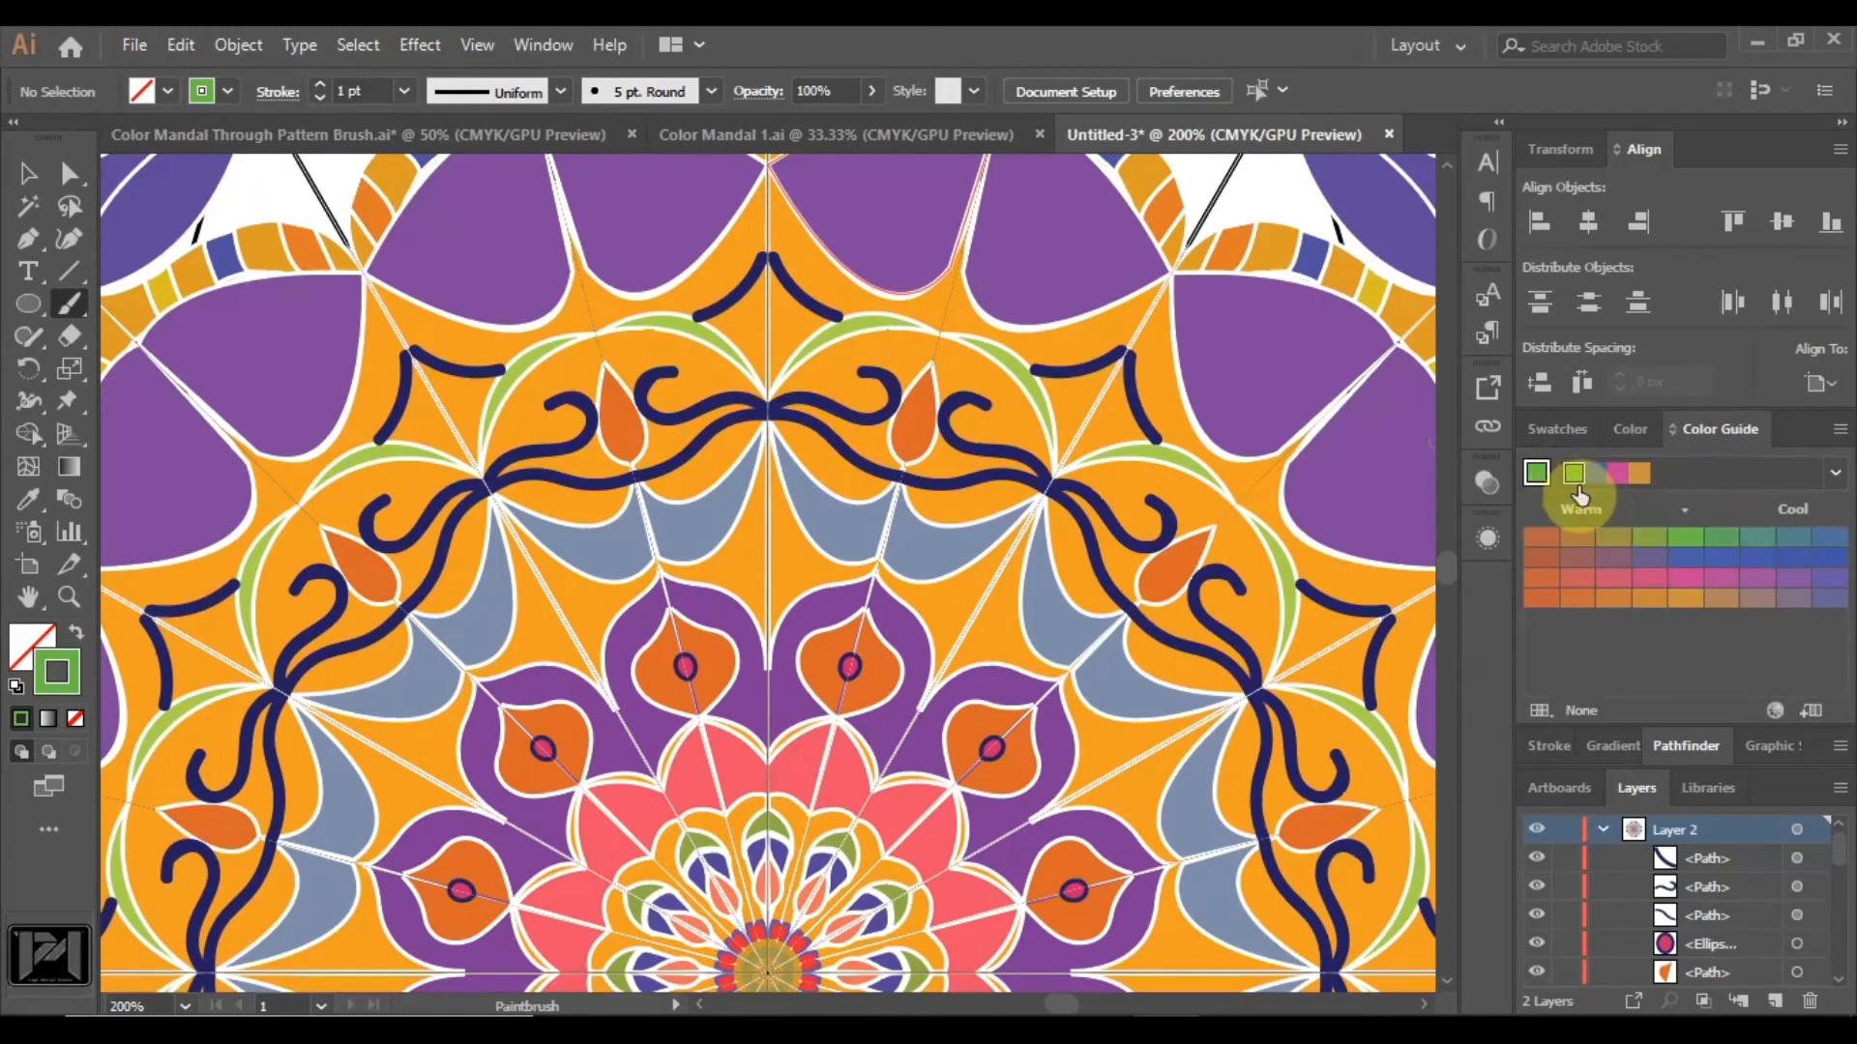
click(1684, 538)
click(68, 173)
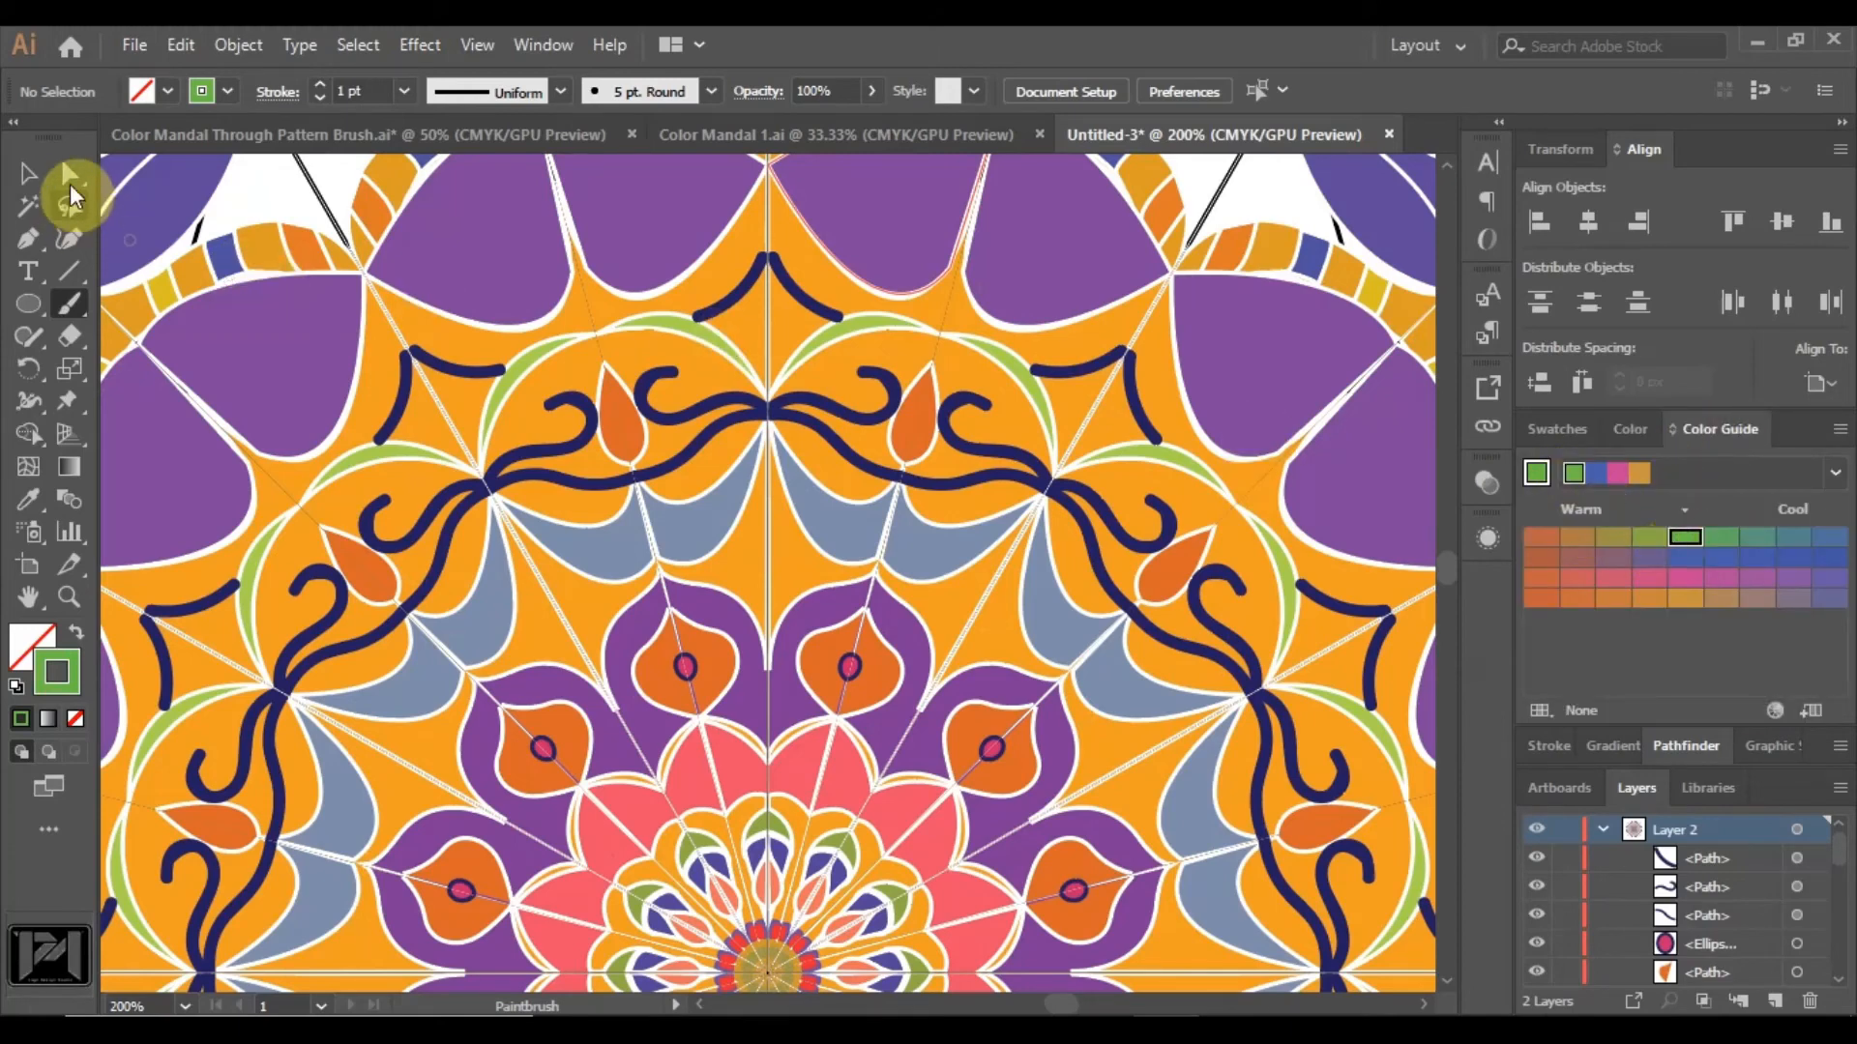
click(808, 397)
click(816, 310)
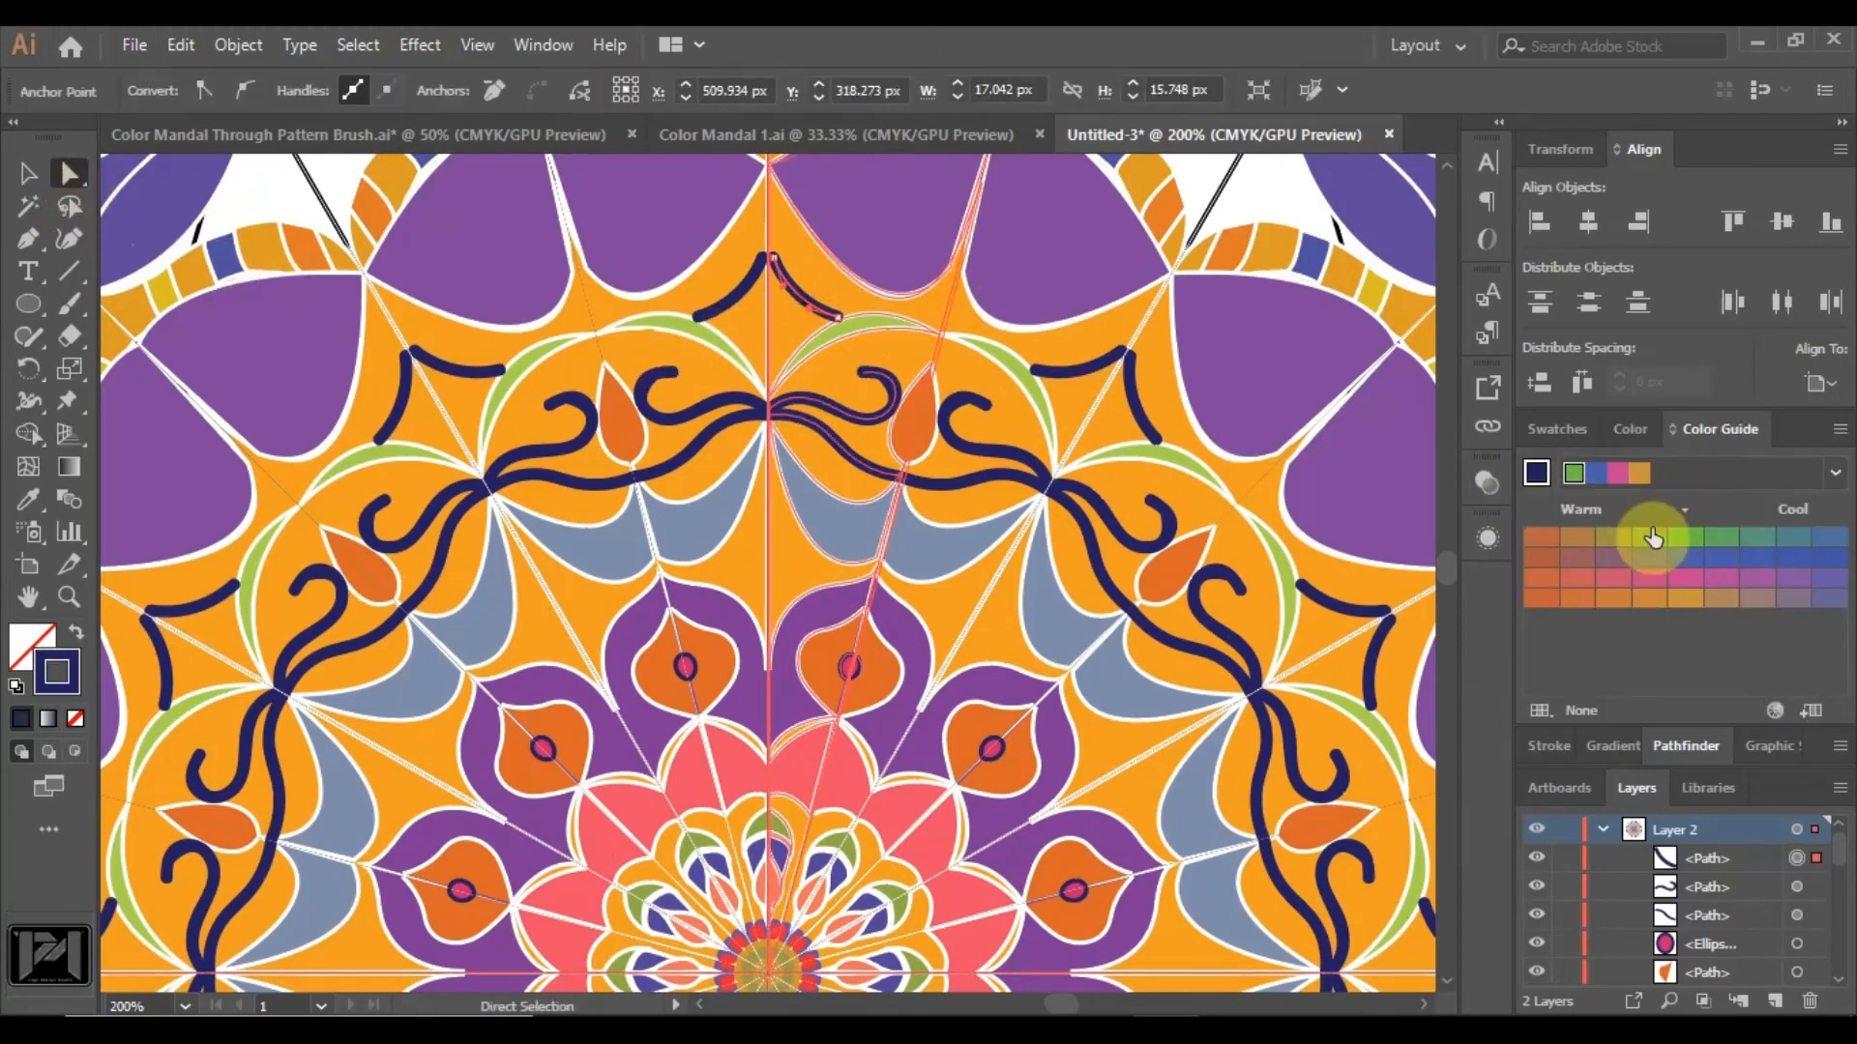
click(1693, 544)
Try other green shades on the curve, give its stroke a pale yellow-green color, and deselect it.
scroll(1231, 469, down, 2)
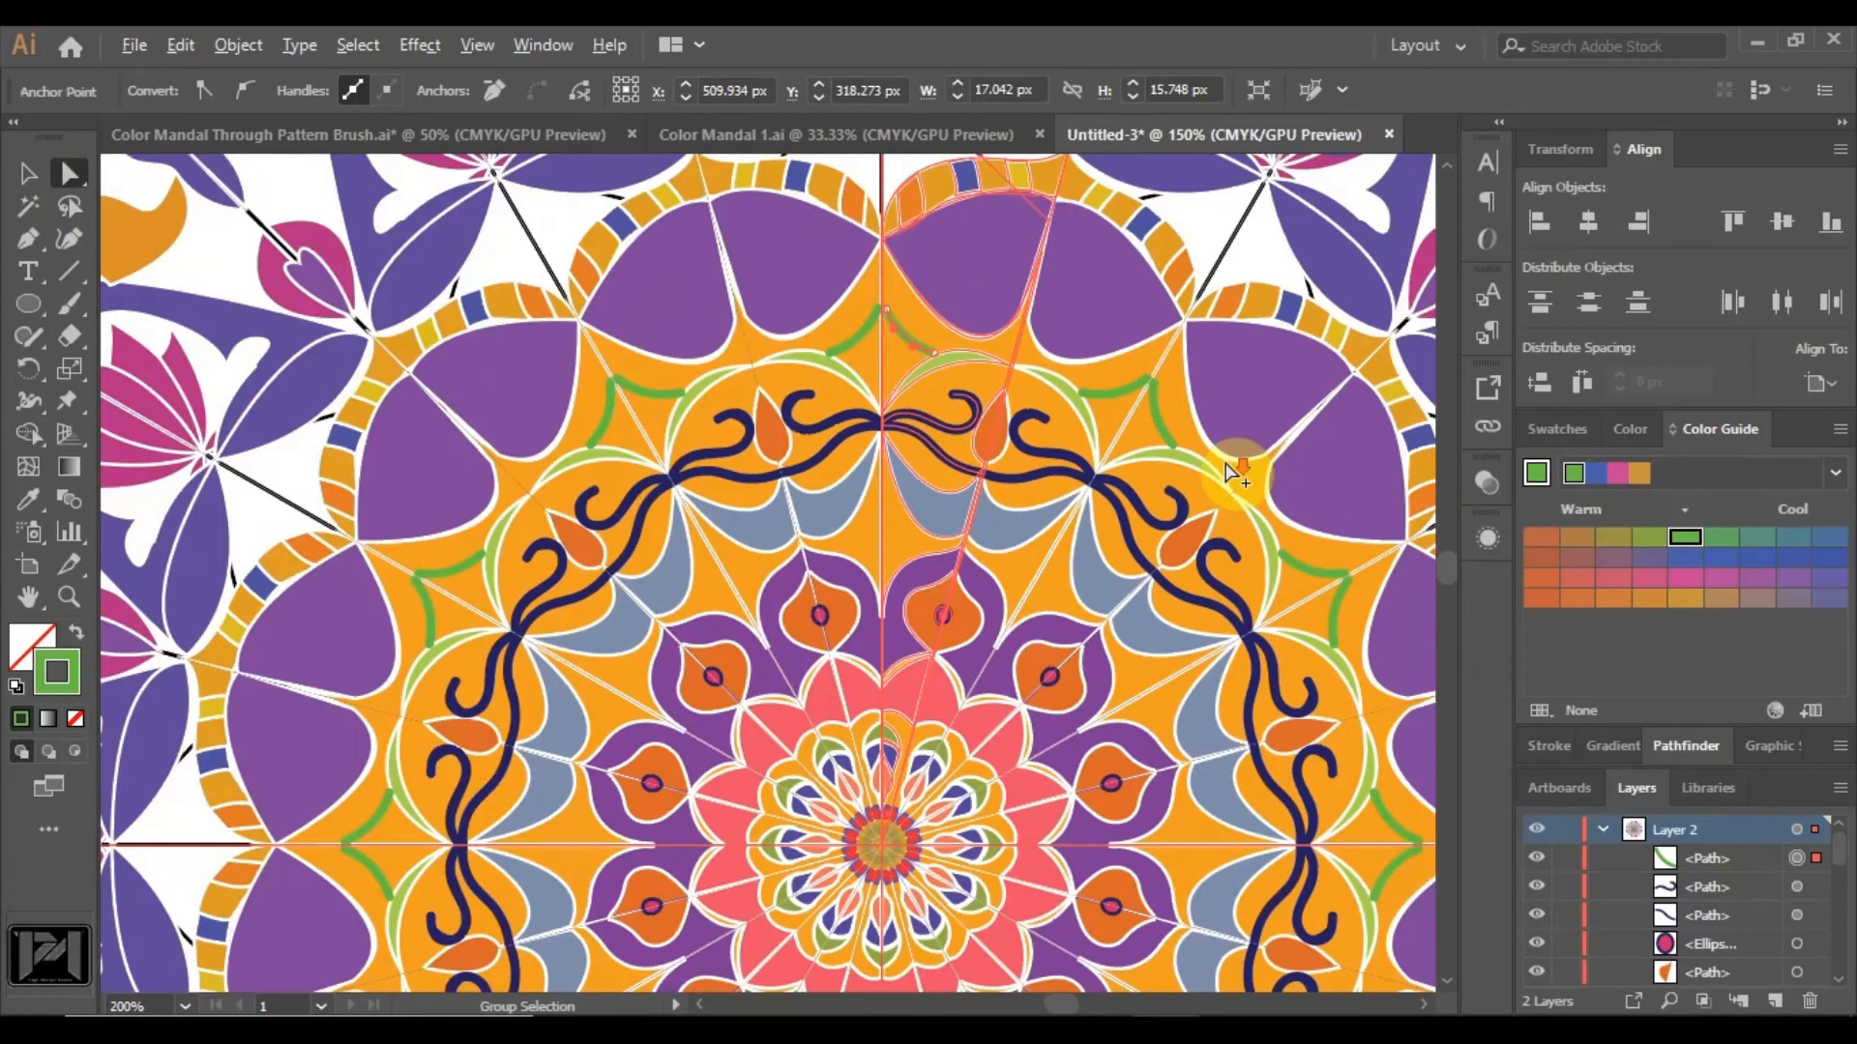
scroll(1514, 514, up, 1)
click(1718, 540)
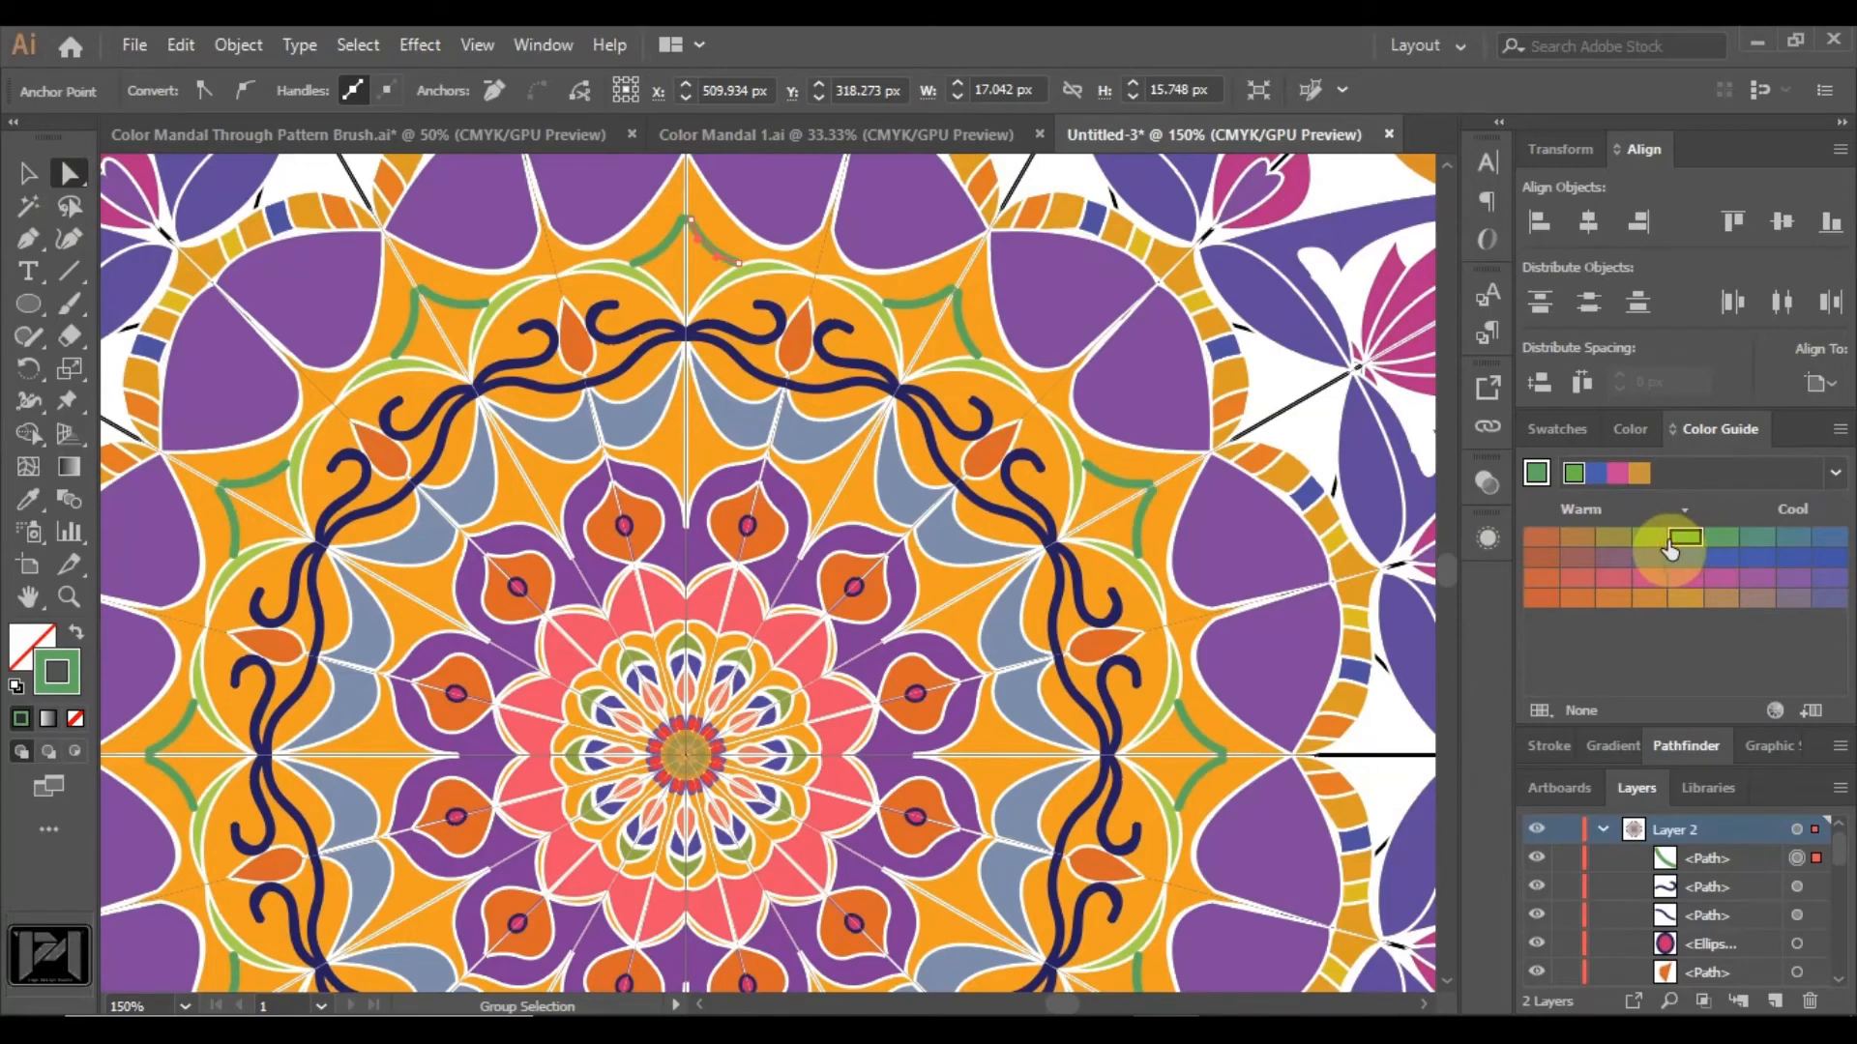
click(1630, 433)
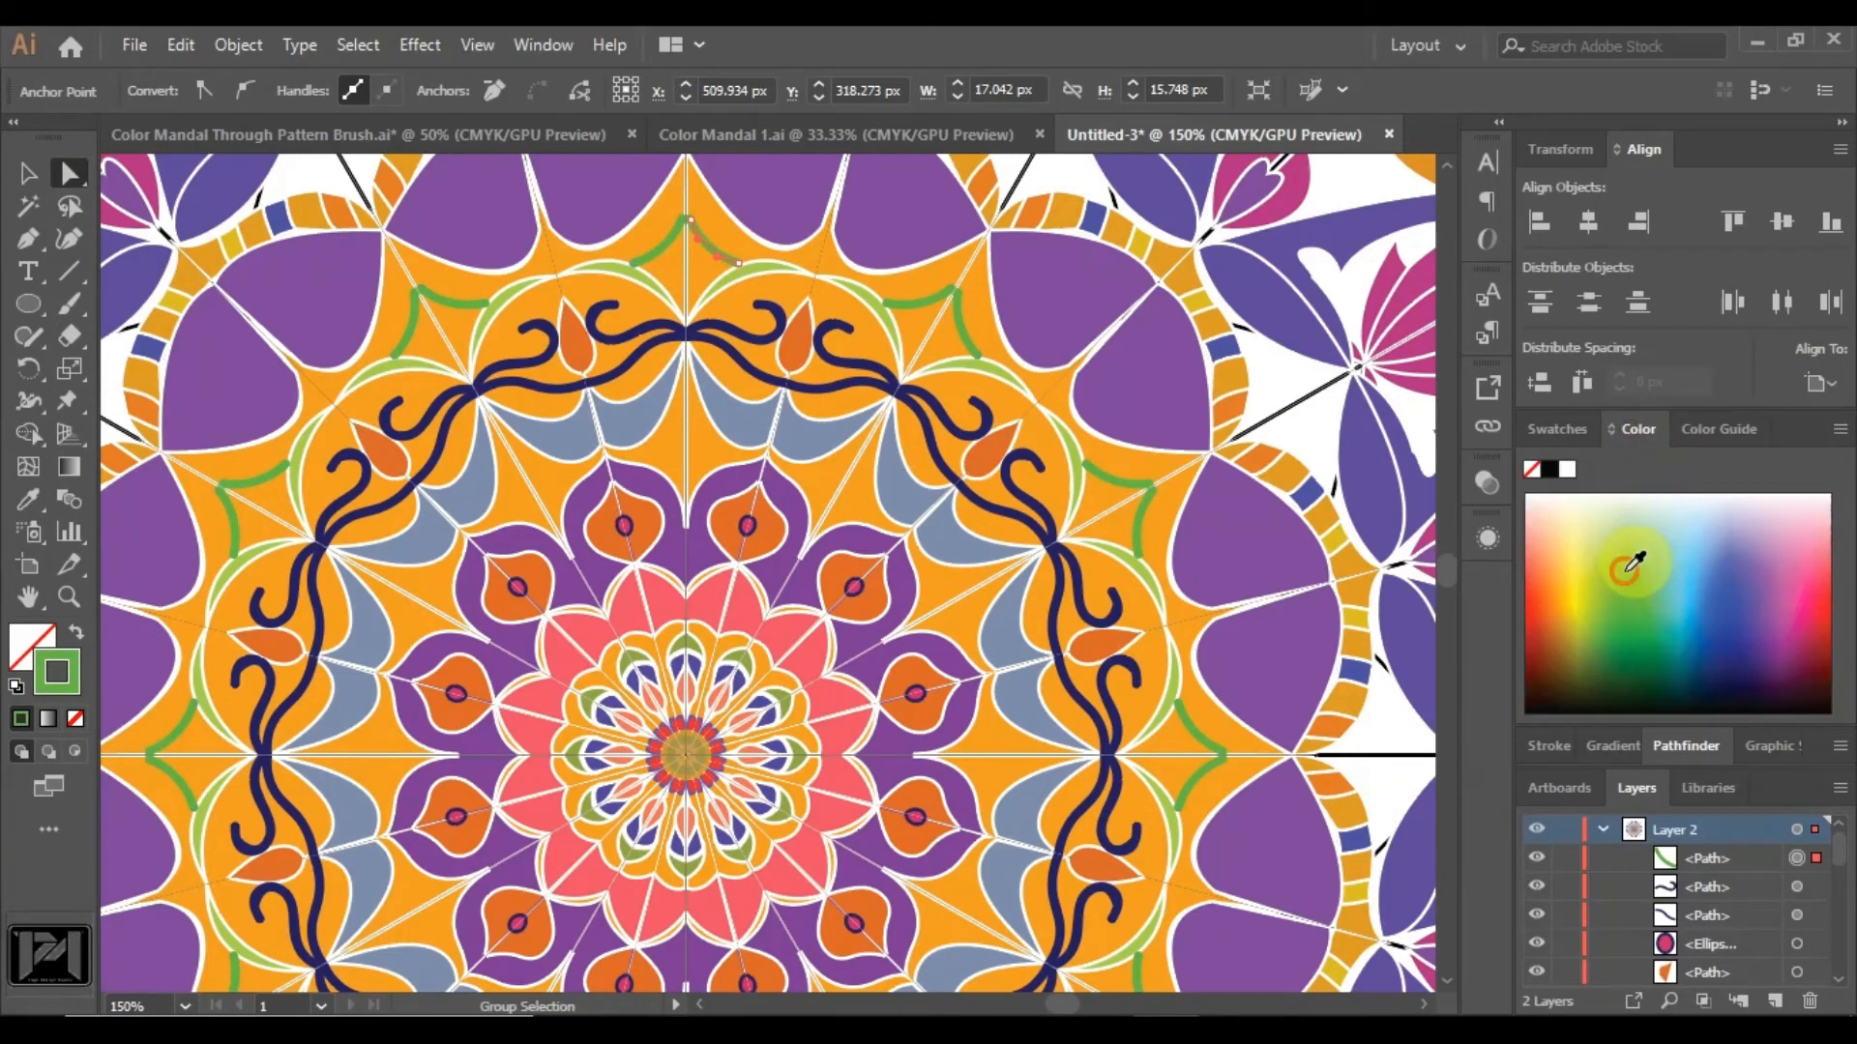
click(1697, 435)
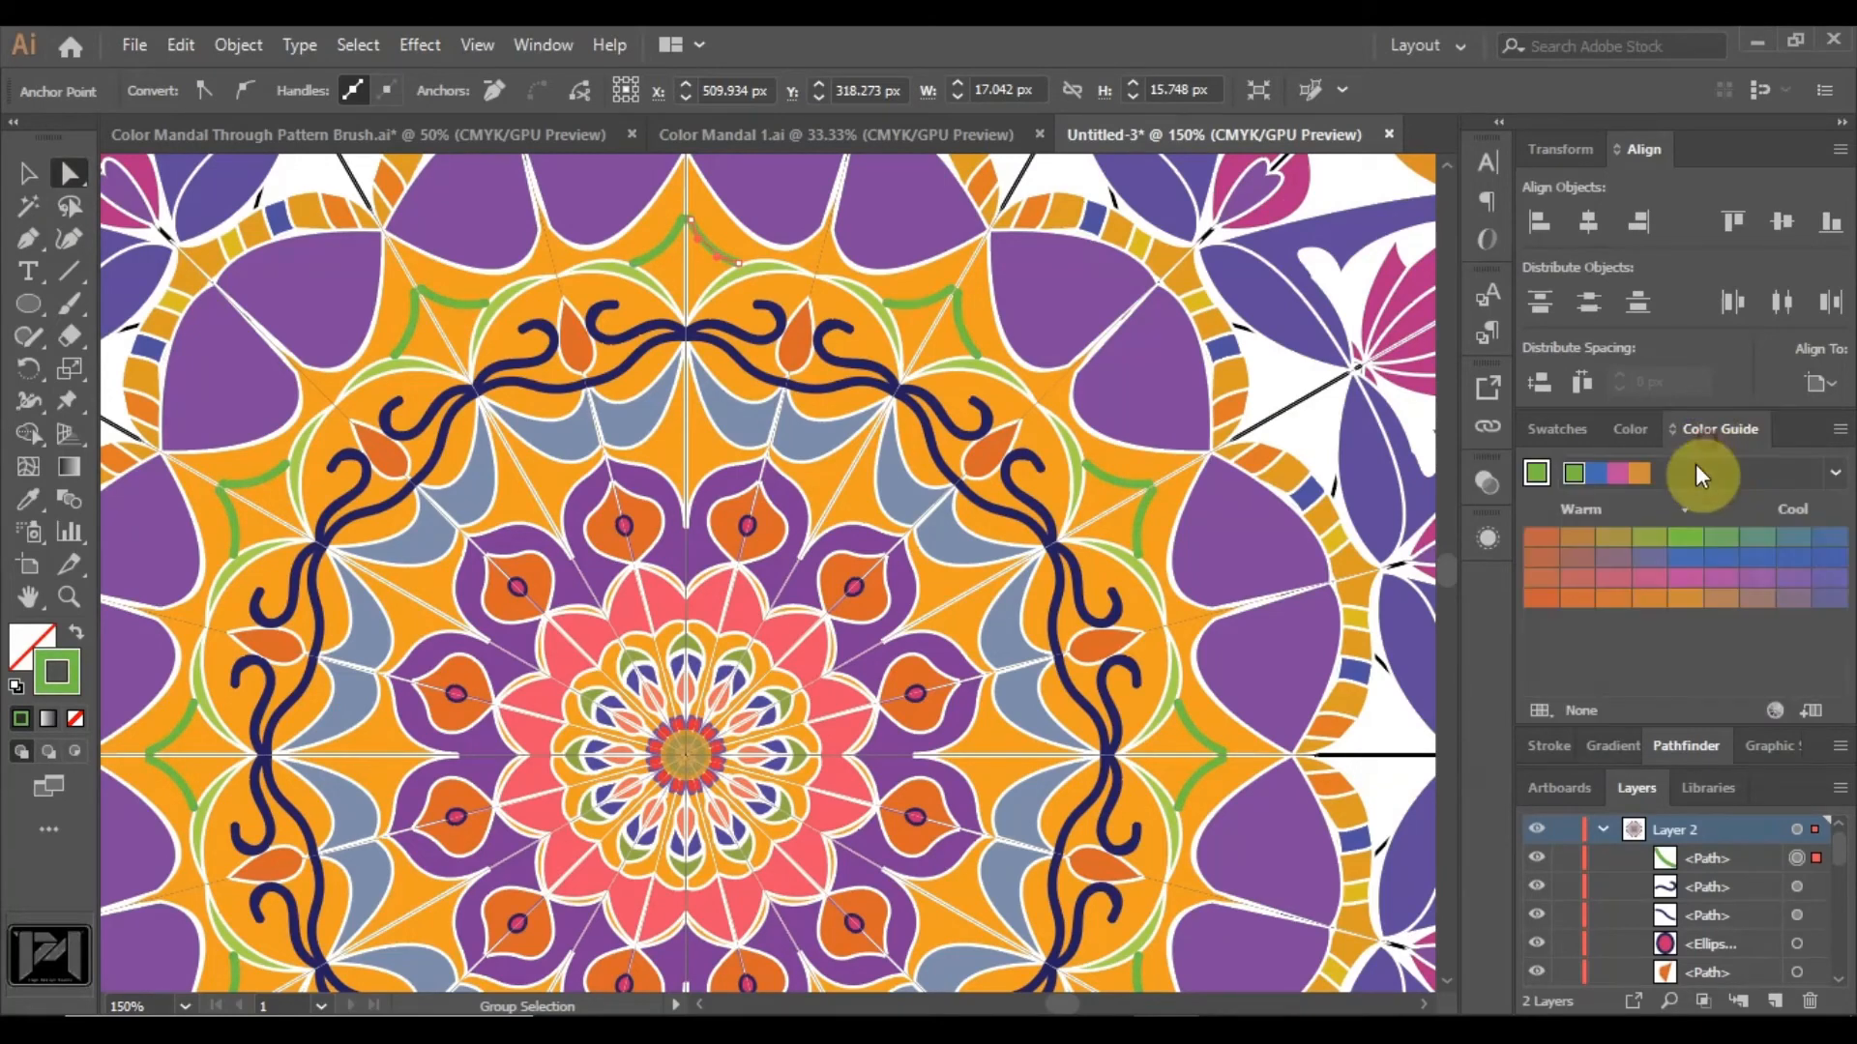
click(1650, 537)
click(1633, 433)
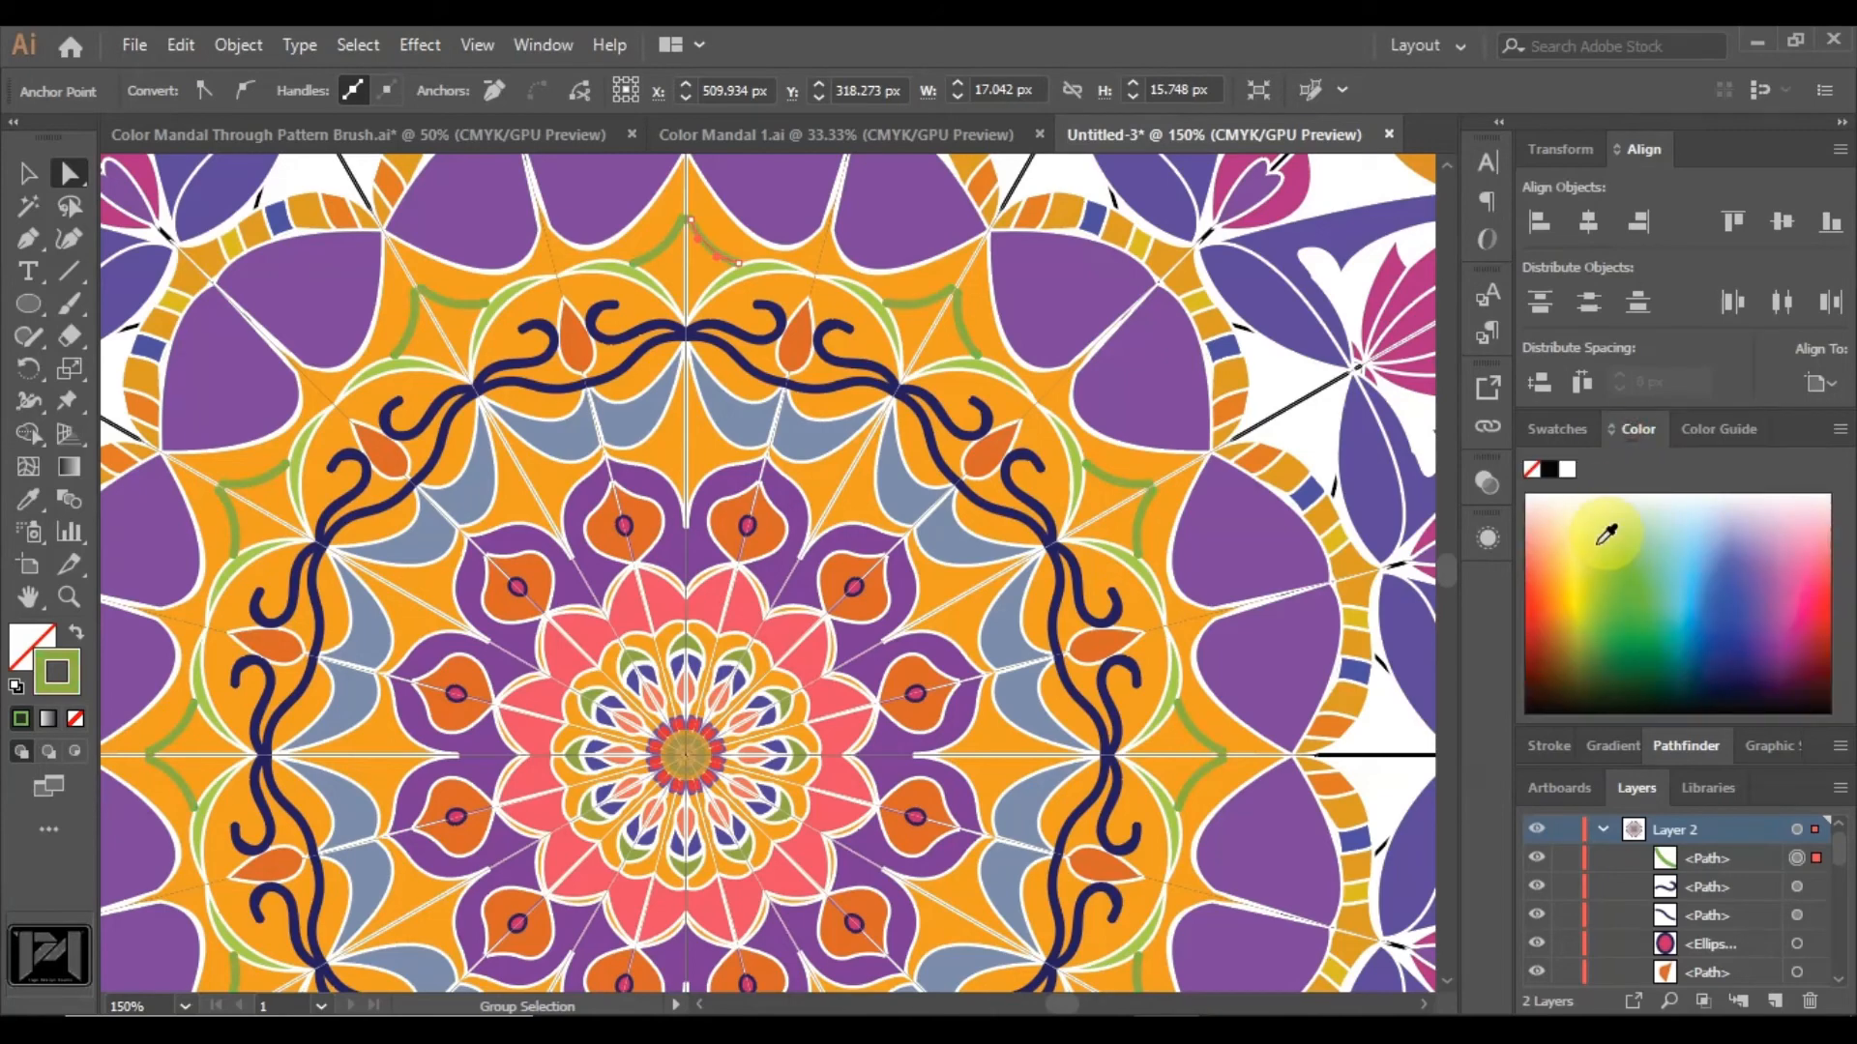
click(1586, 537)
click(28, 173)
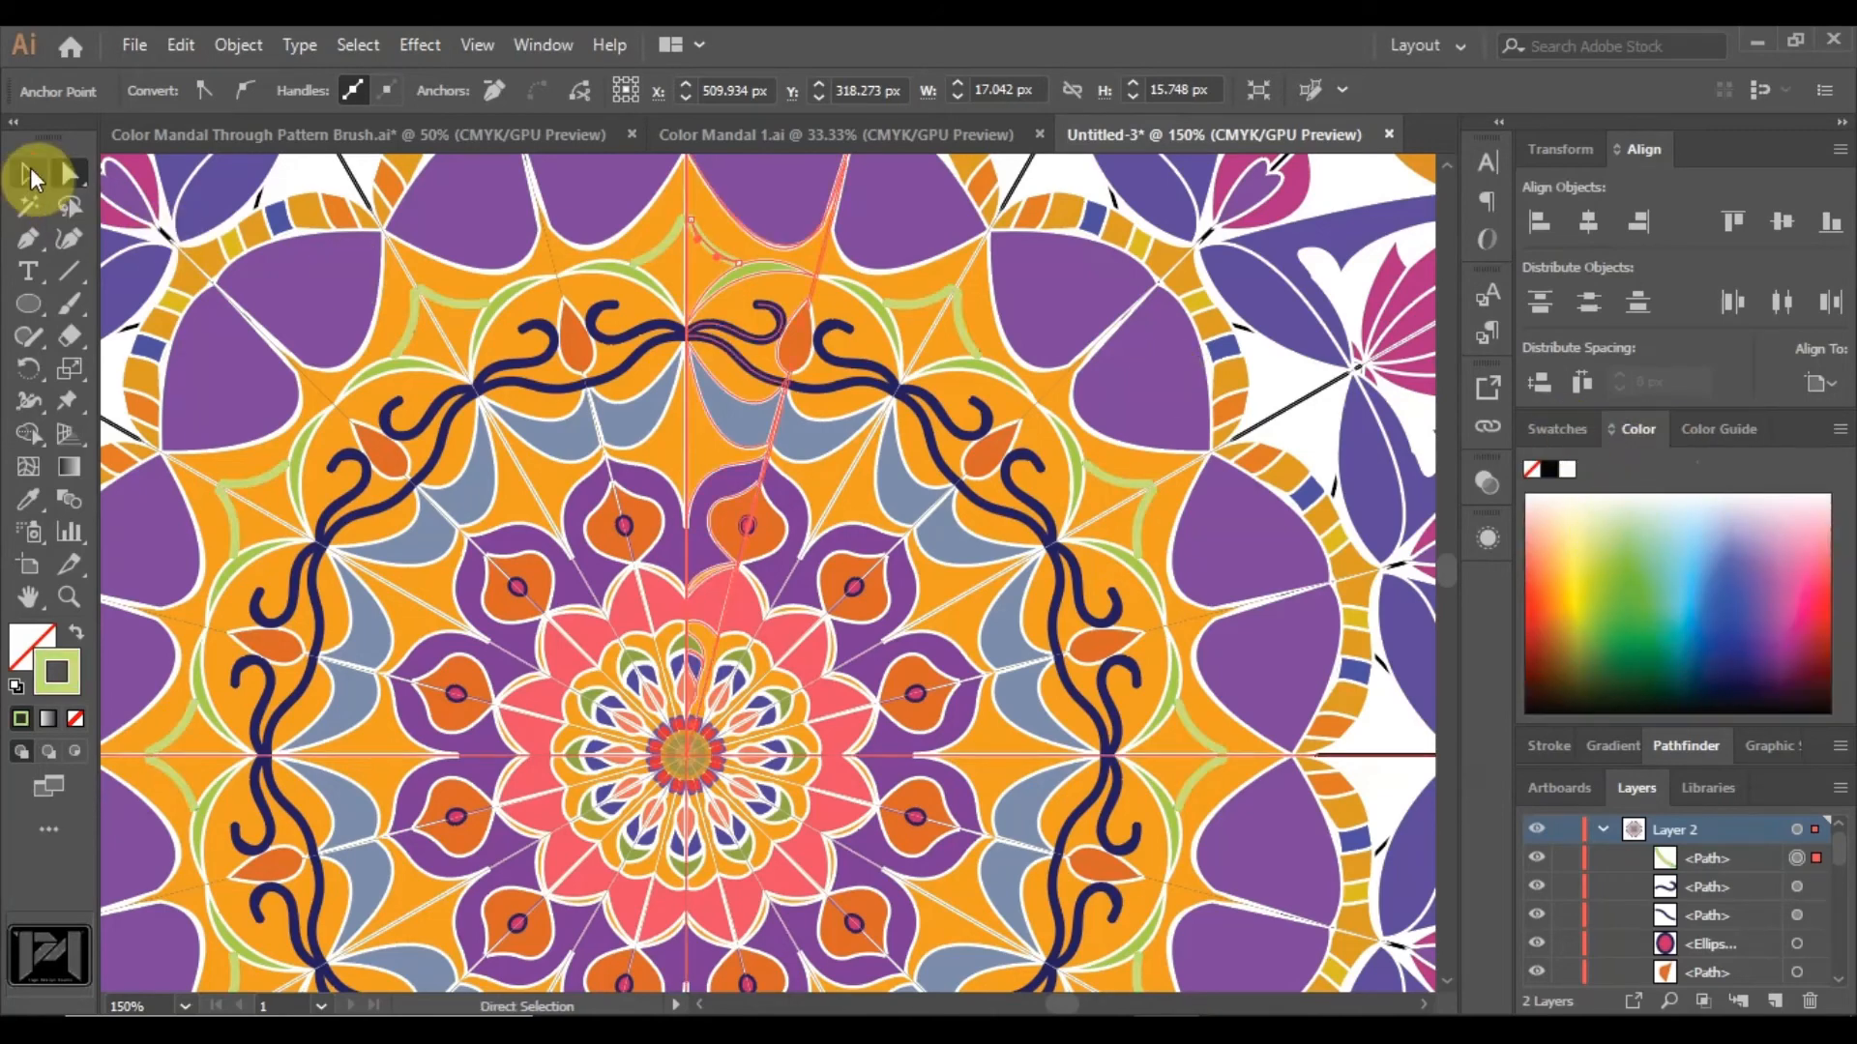
key(ctrl+minus)
key(ctrl+minus)
key(ctrl+minus)
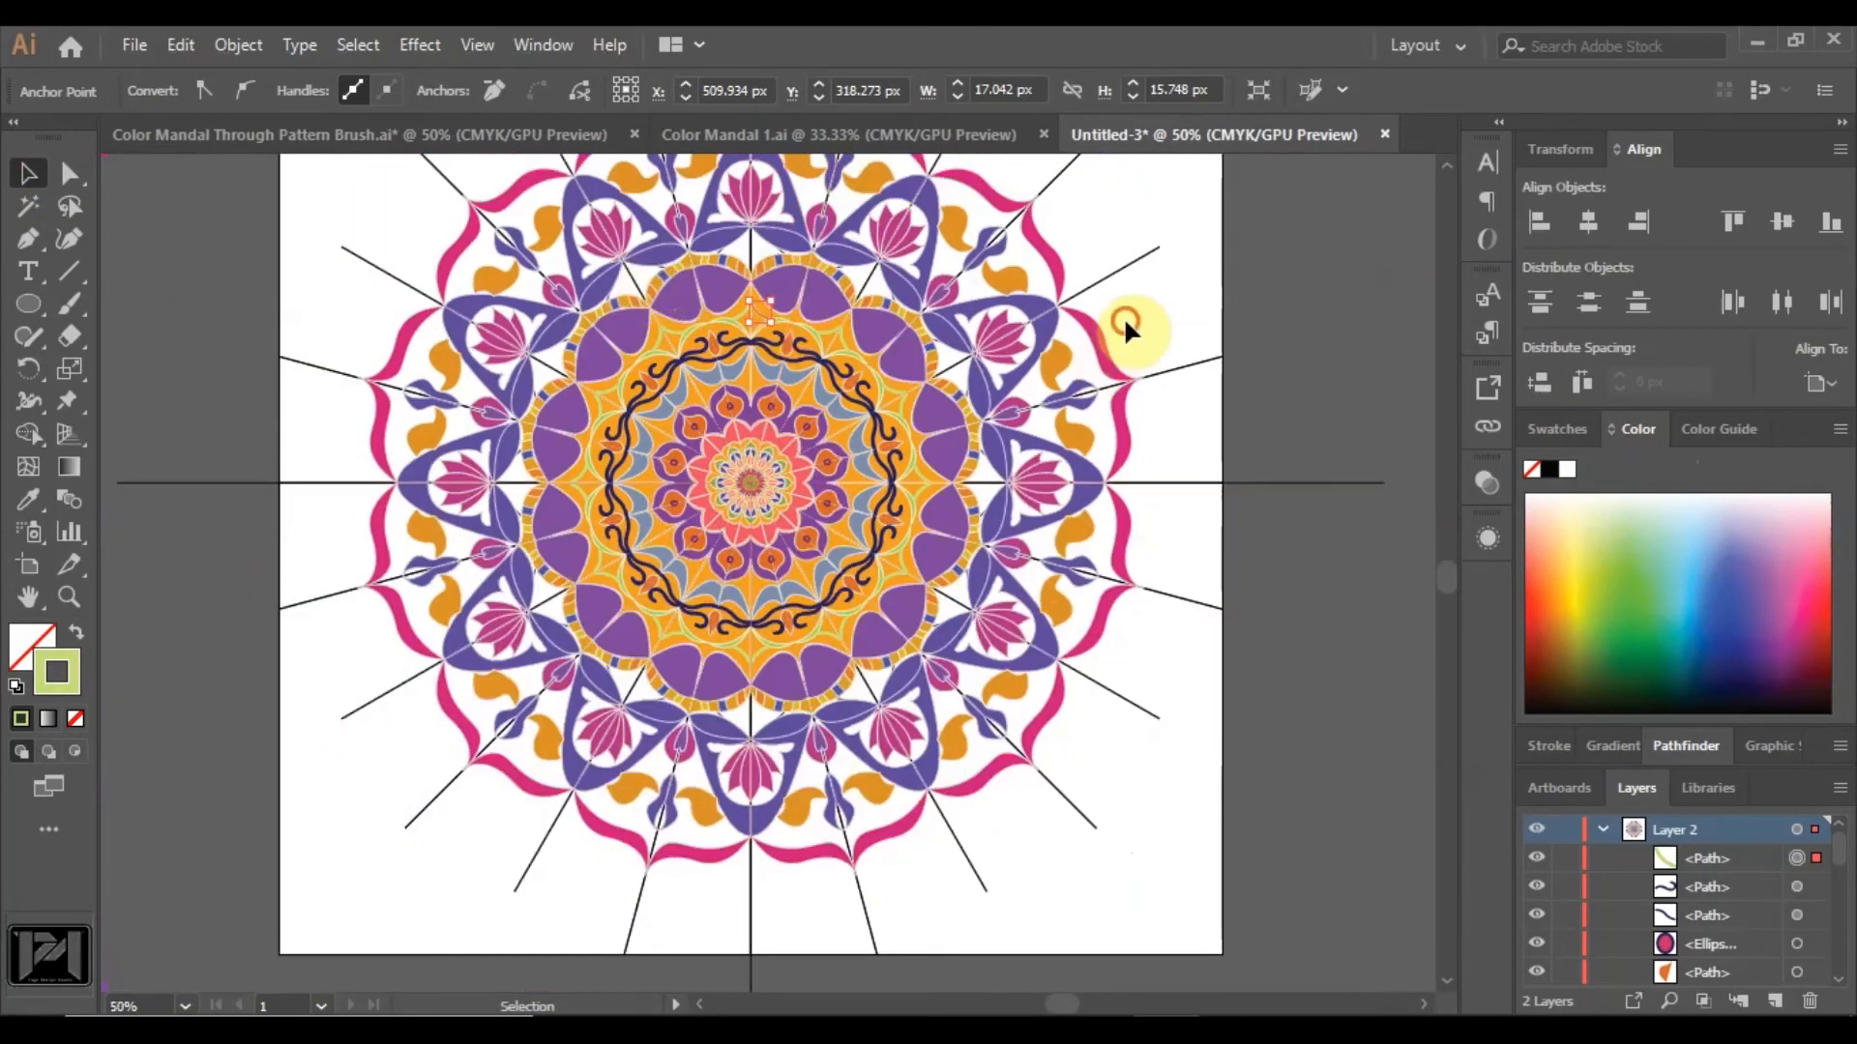
click(1139, 255)
Draw an outward-bulging Pen arc from the vertical axis above the mandala down to the pink band, with a blue-violet fill.
scroll(1139, 249, down, 2)
scroll(1141, 186, up, 2)
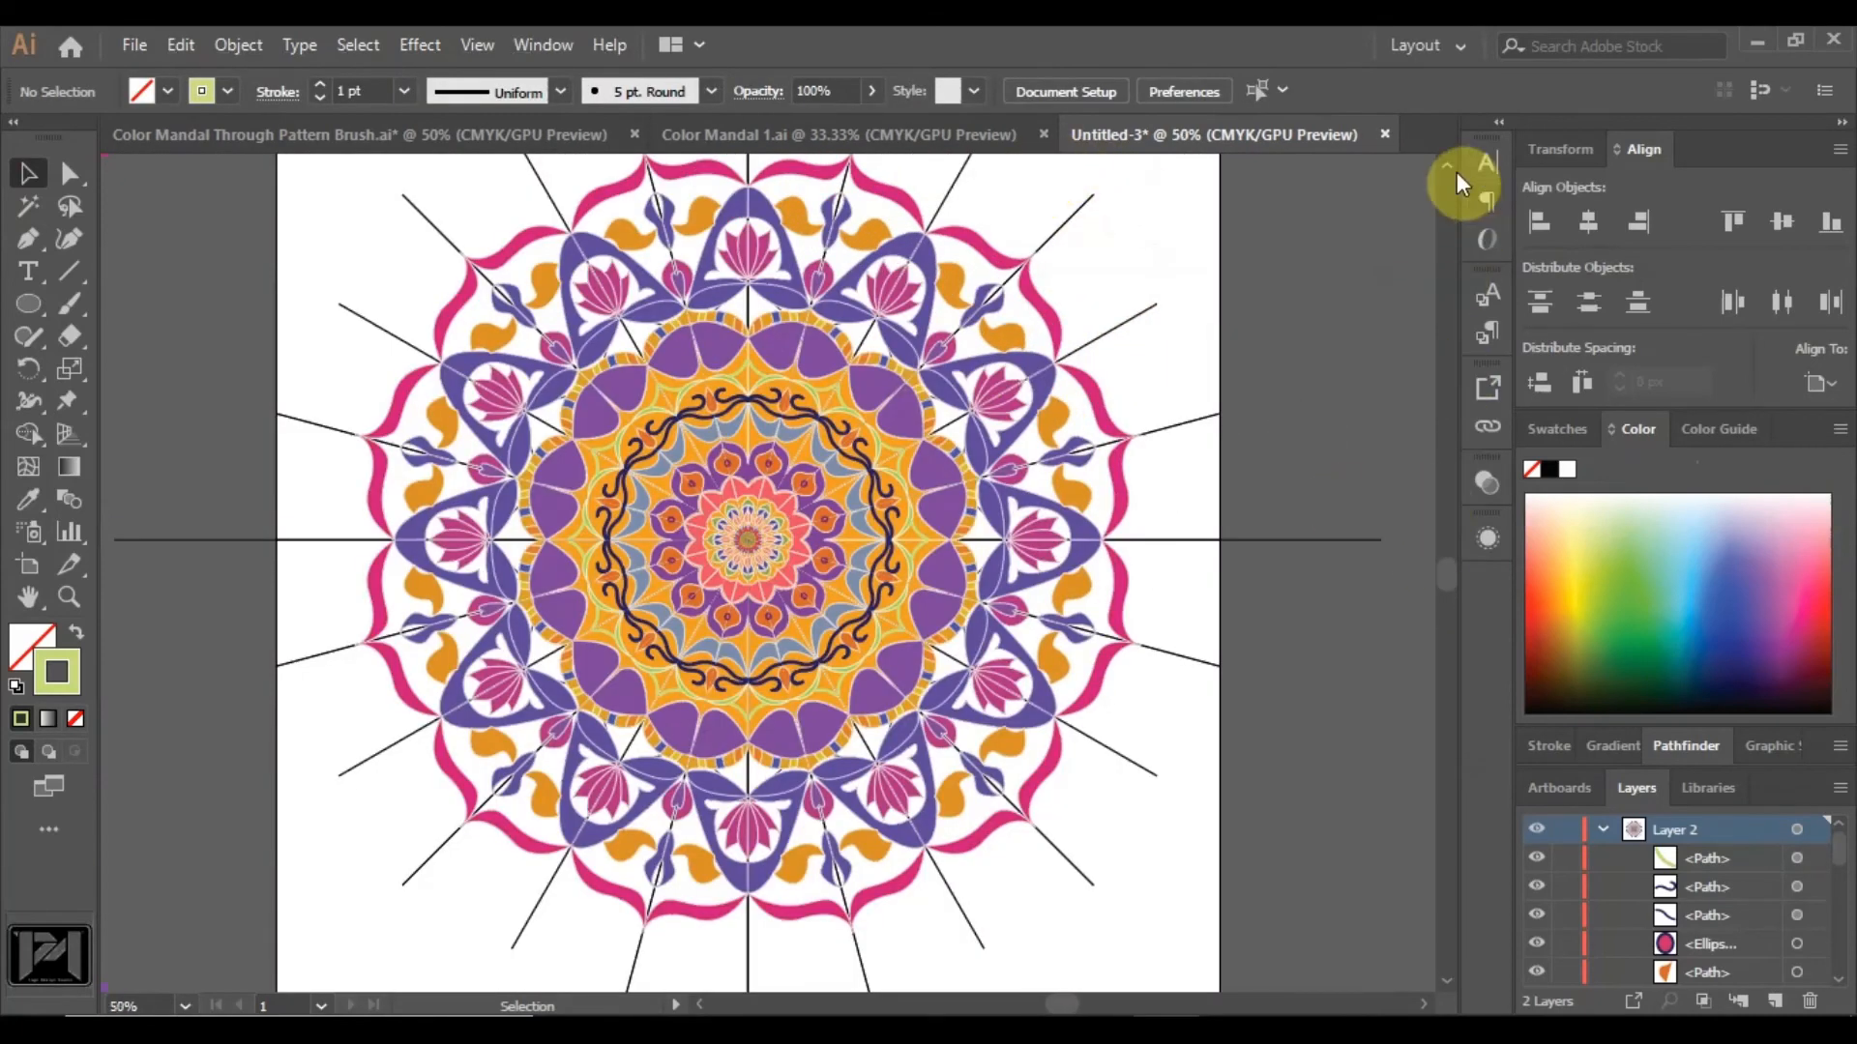
scroll(1451, 163, up, 3)
scroll(949, 235, up, 2)
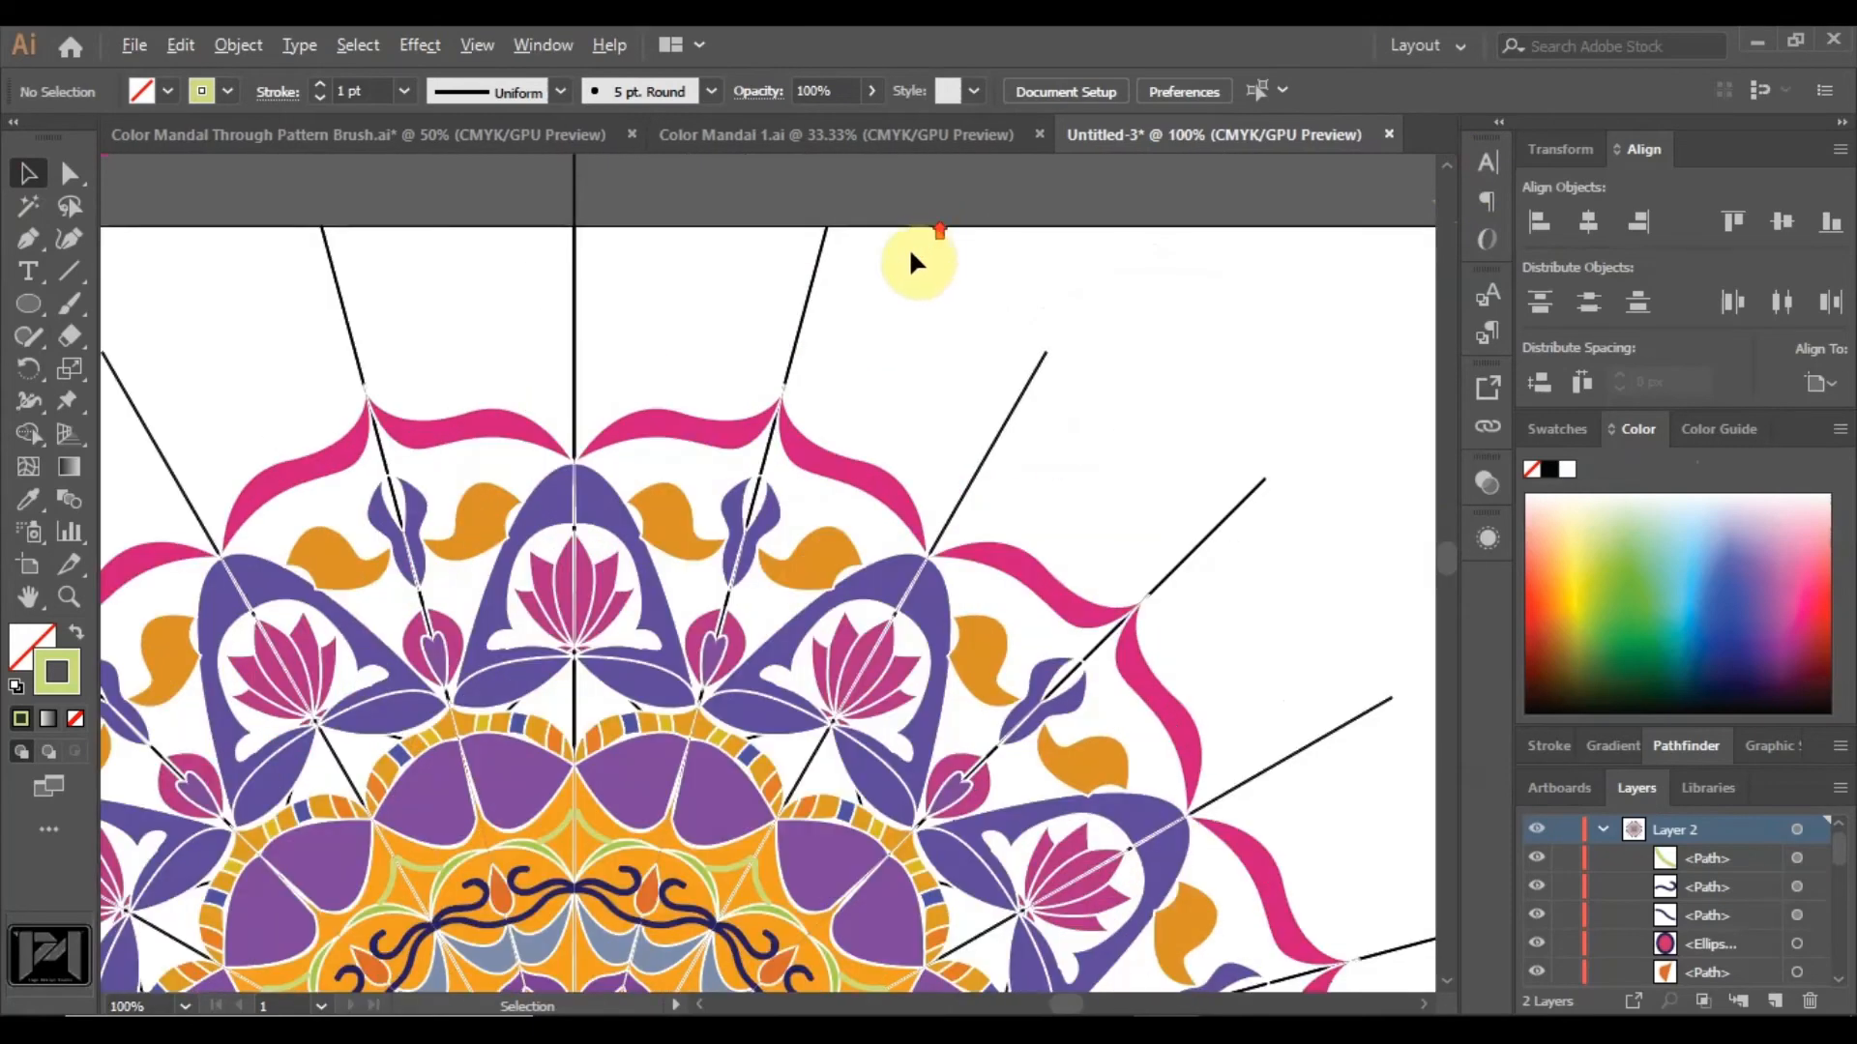
click(26, 238)
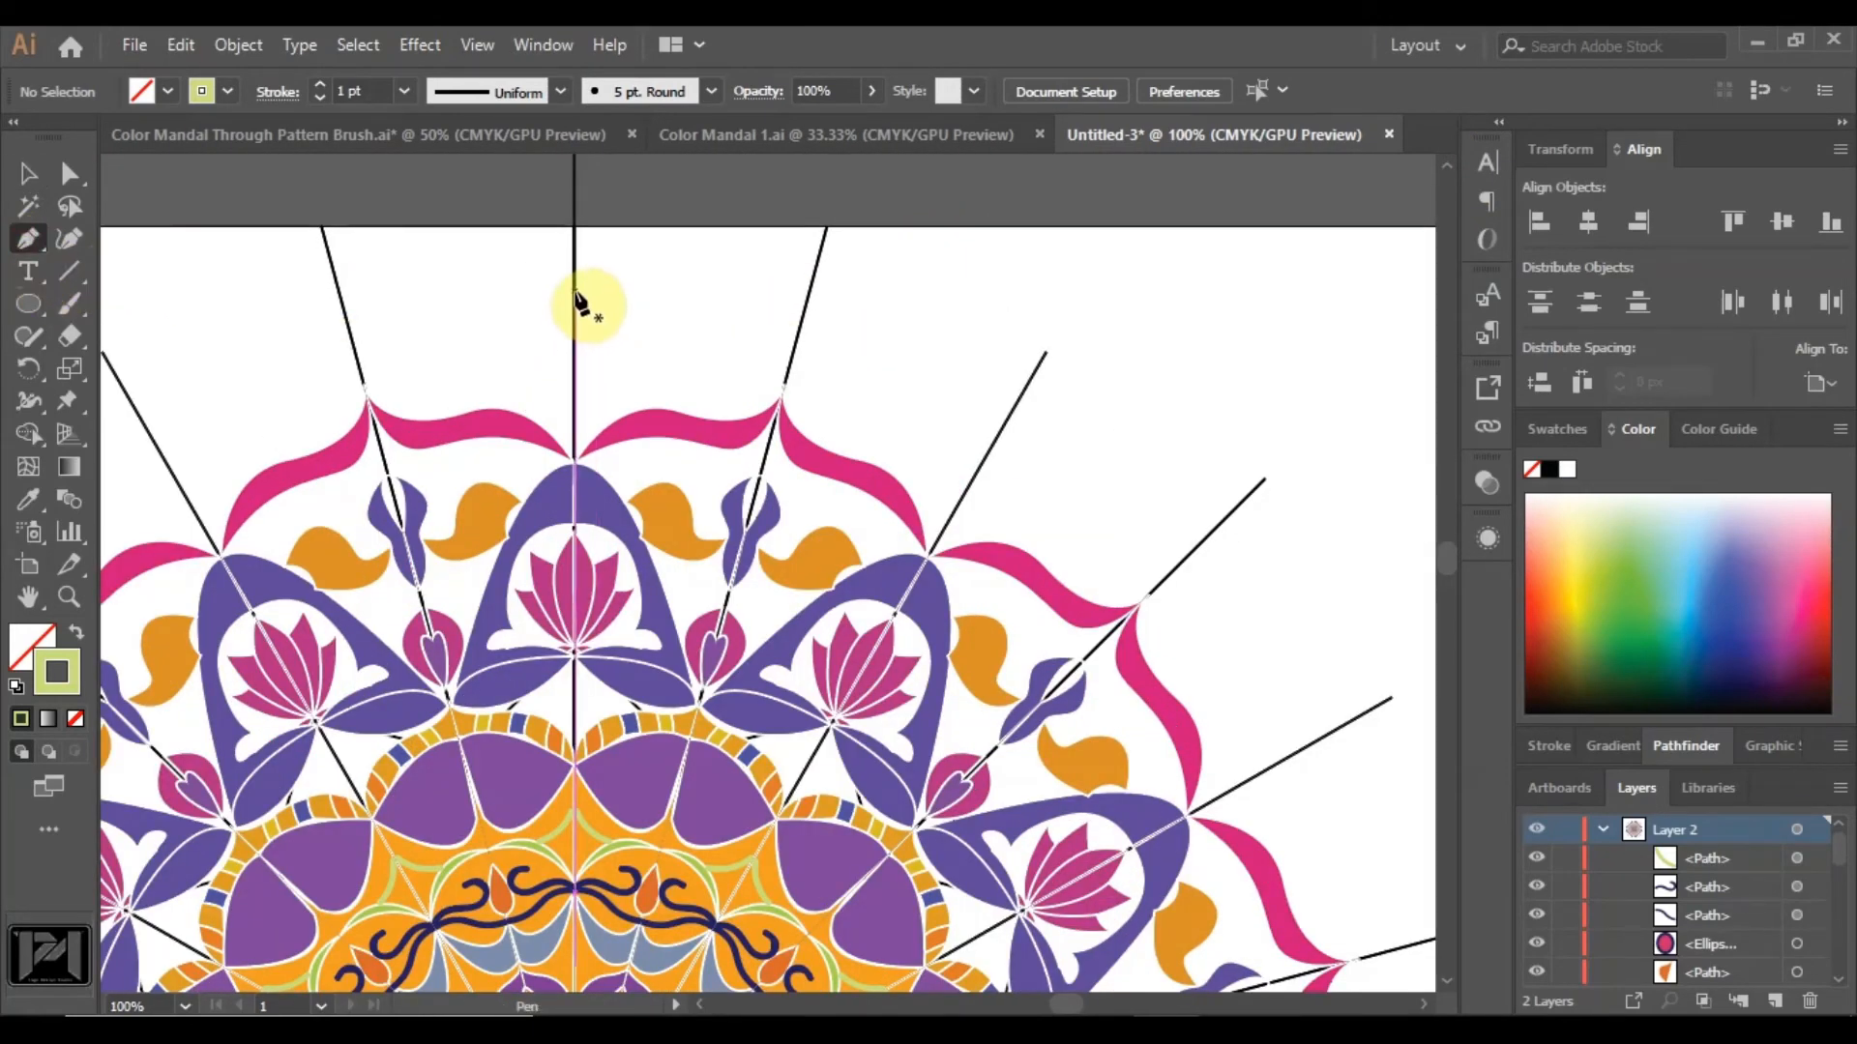
drag(575, 293, 680, 411)
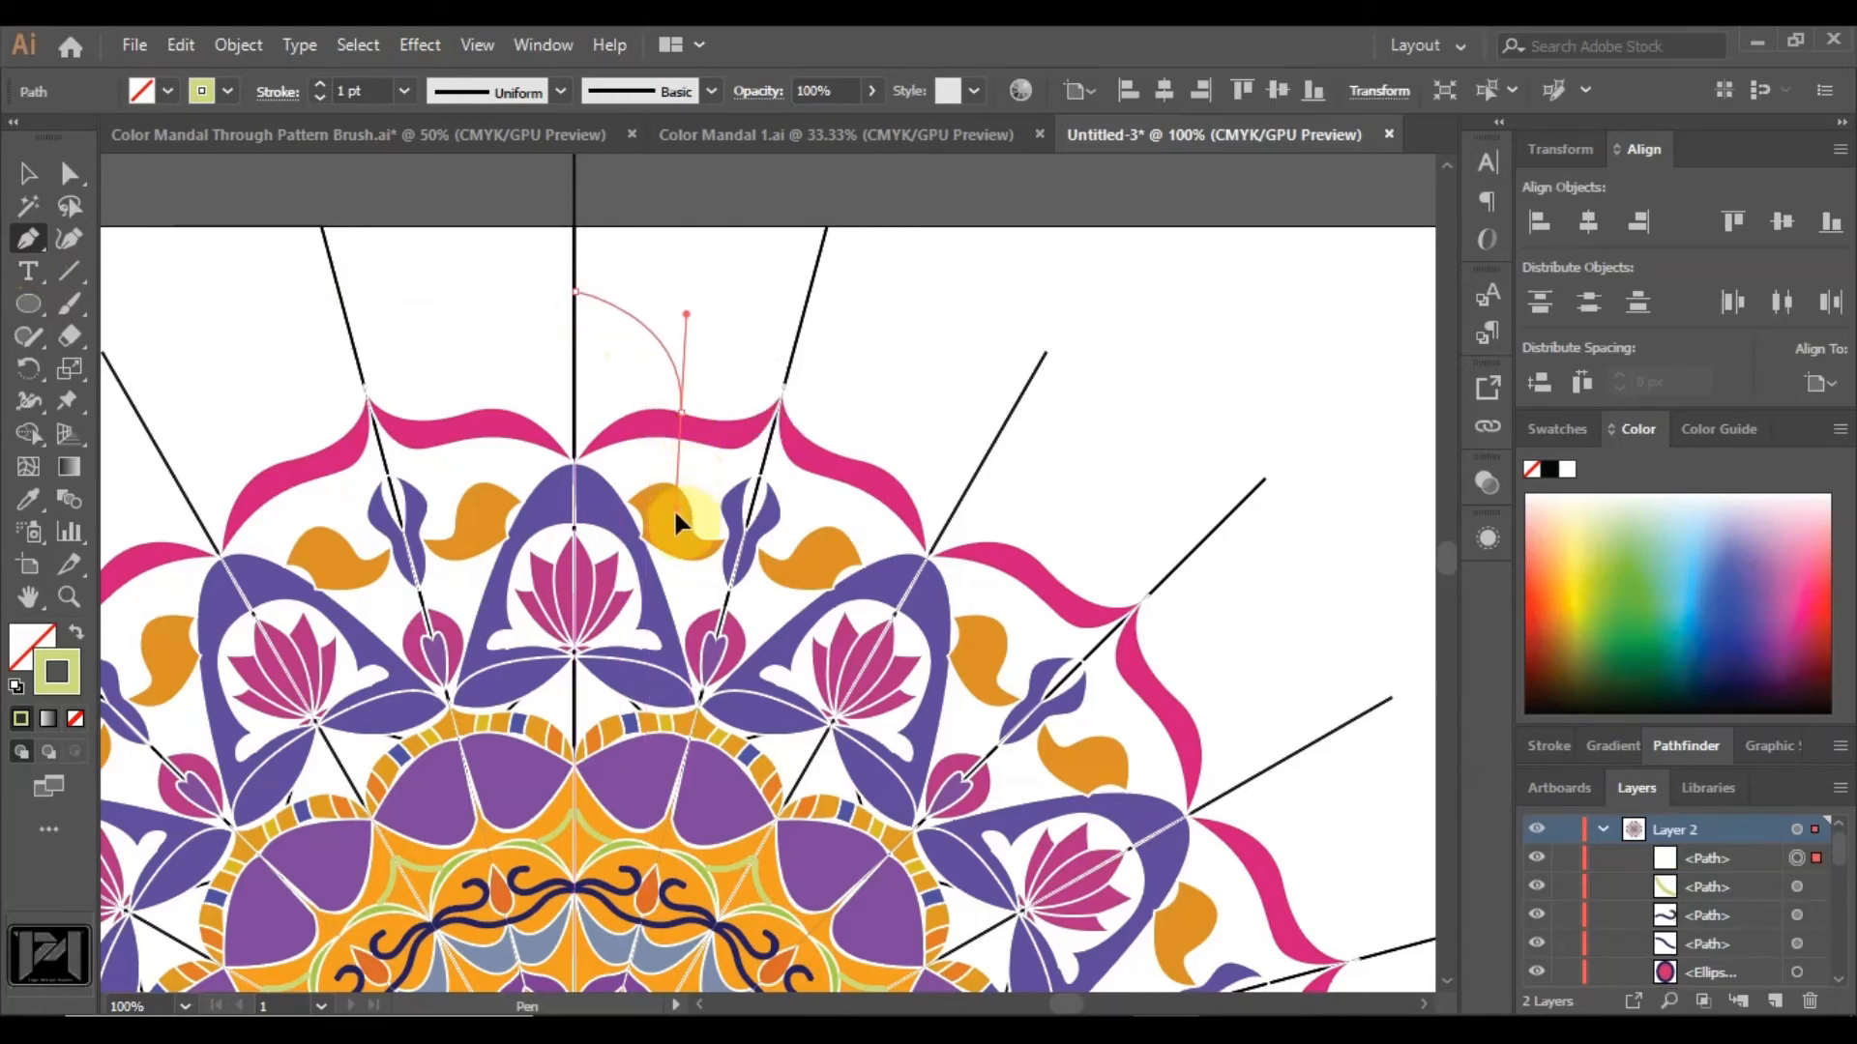
drag(675, 514, 675, 517)
click(681, 416)
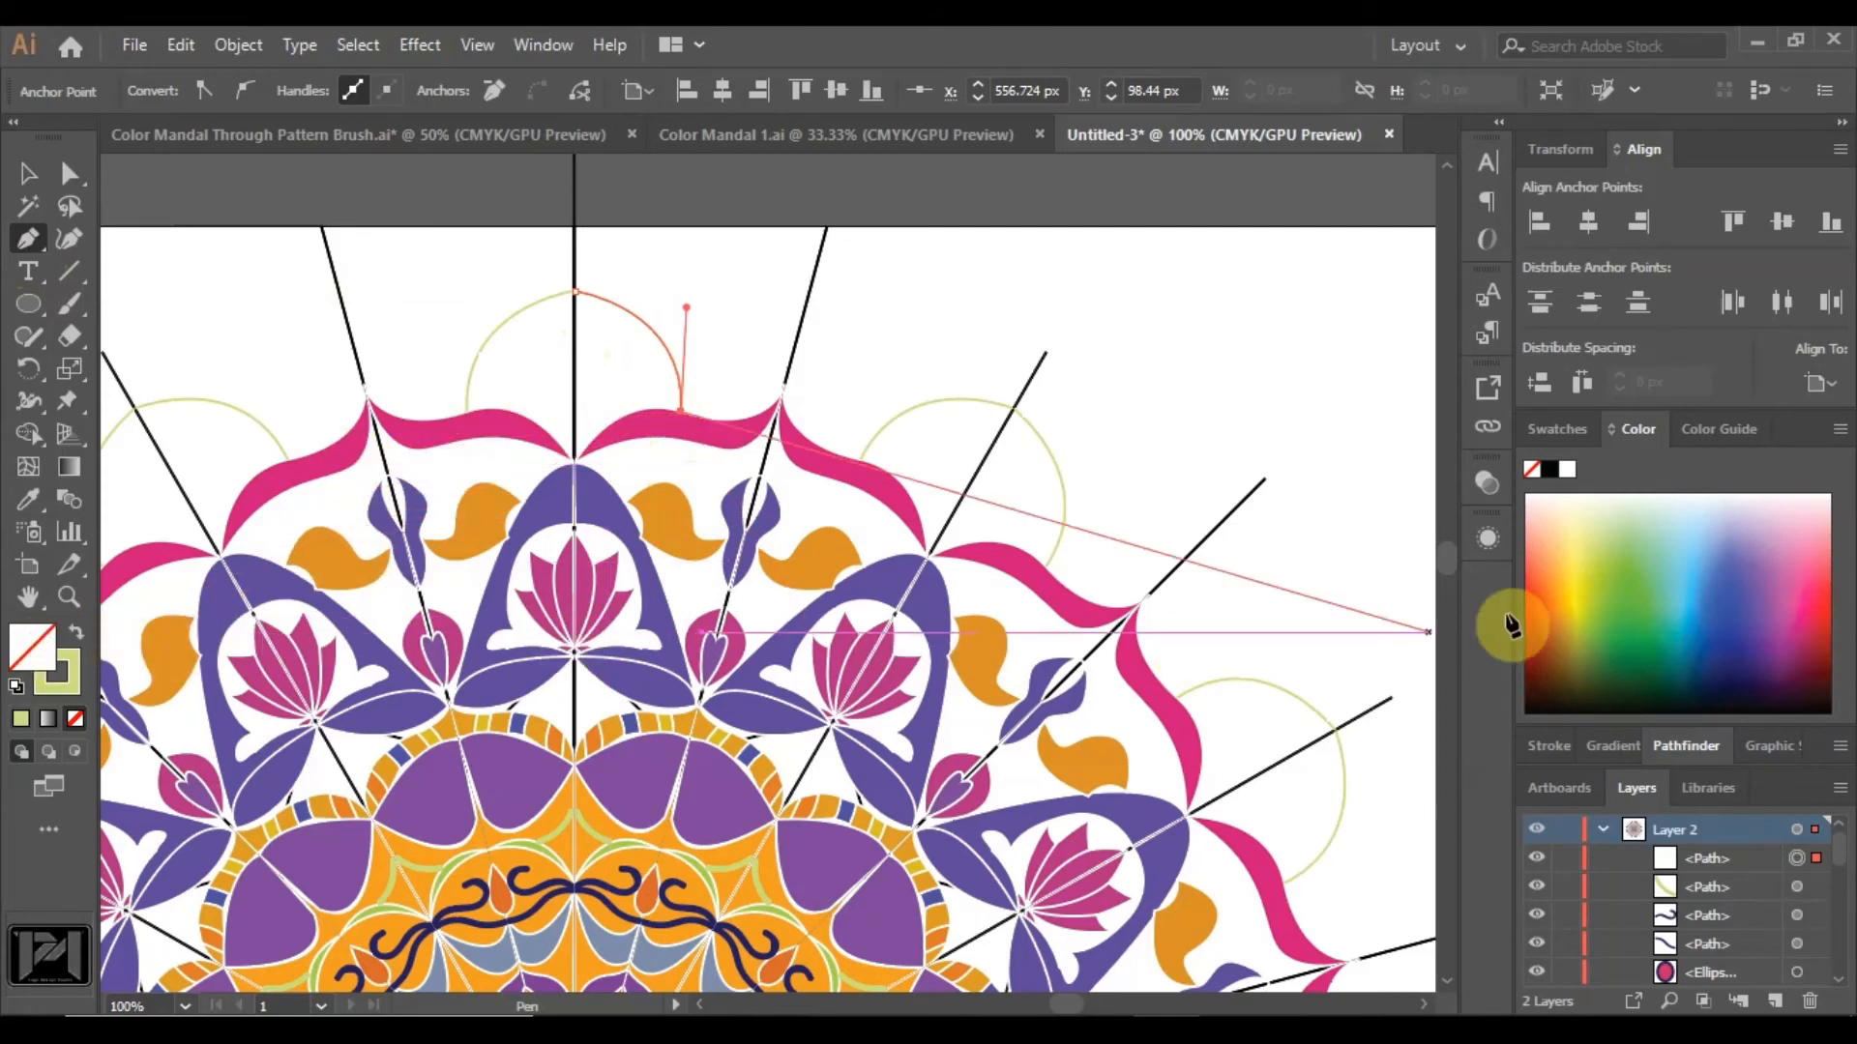
click(1758, 627)
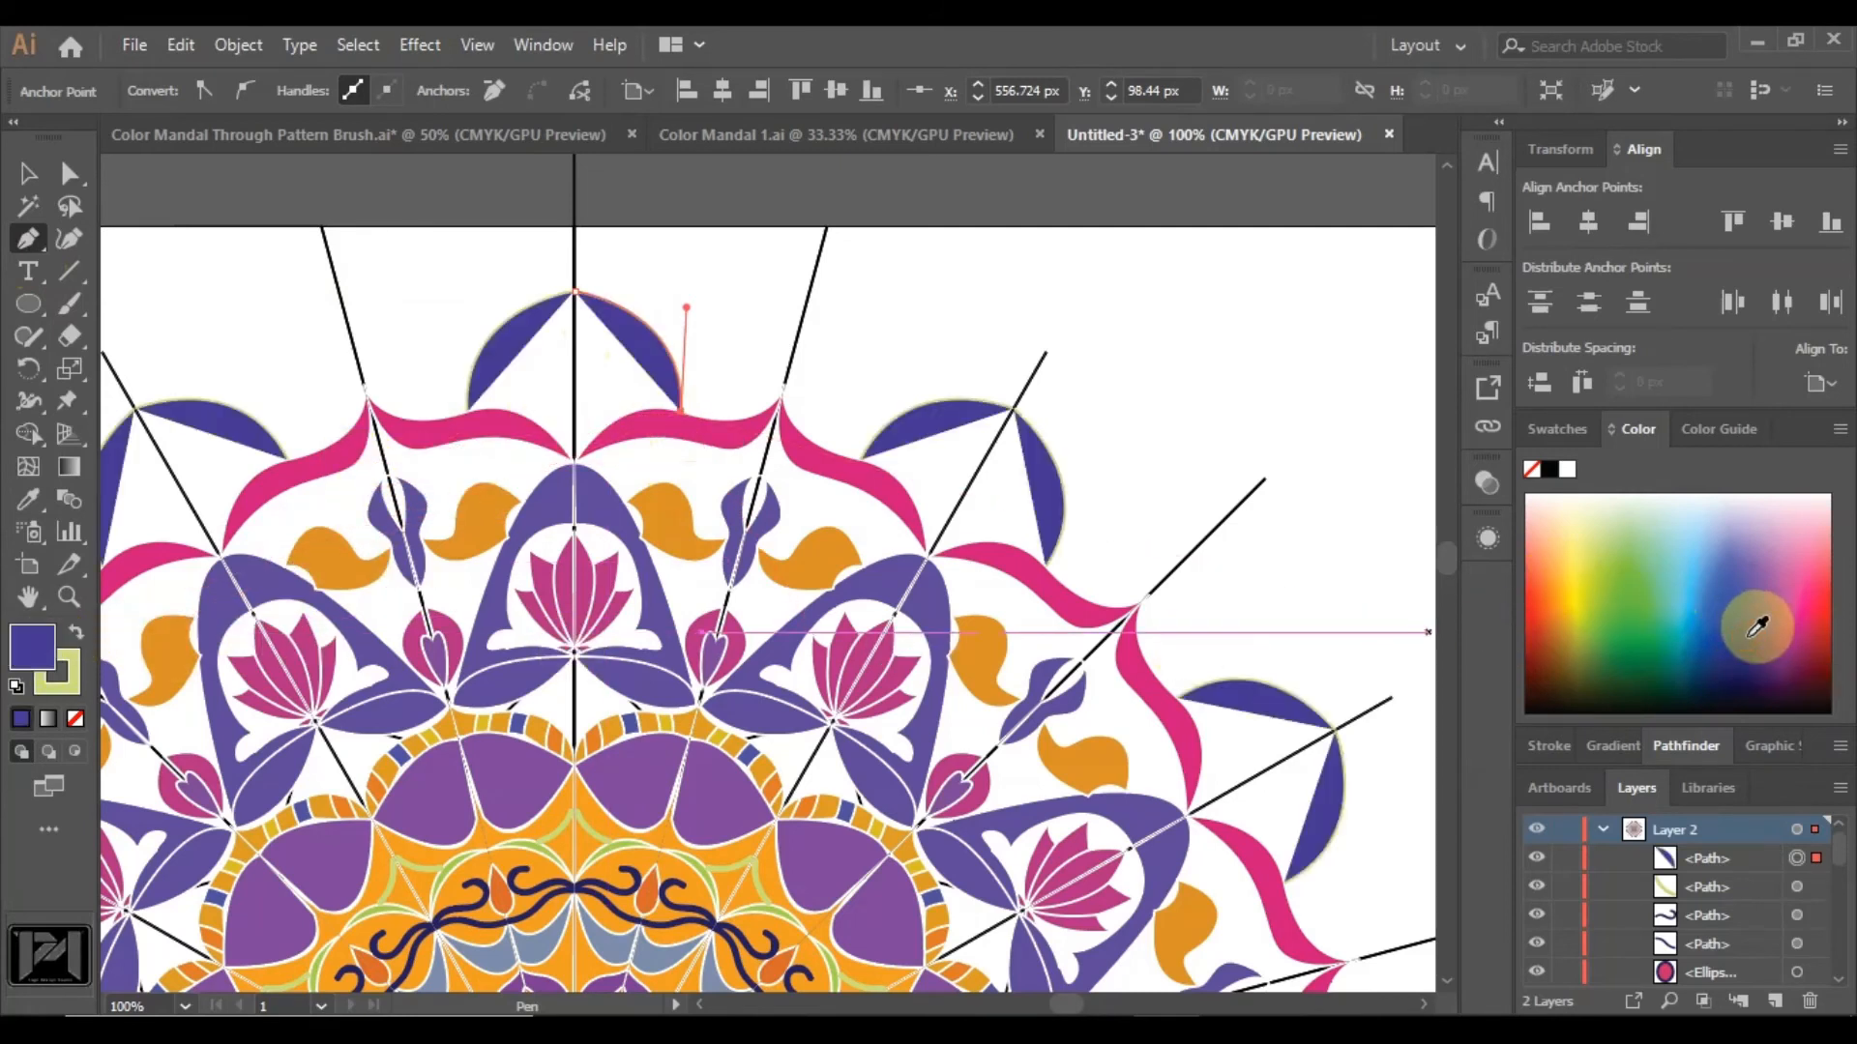
Close the blue-violet shape along the pink band and back up to the axis as a crescent, and deselect it.
click(597, 445)
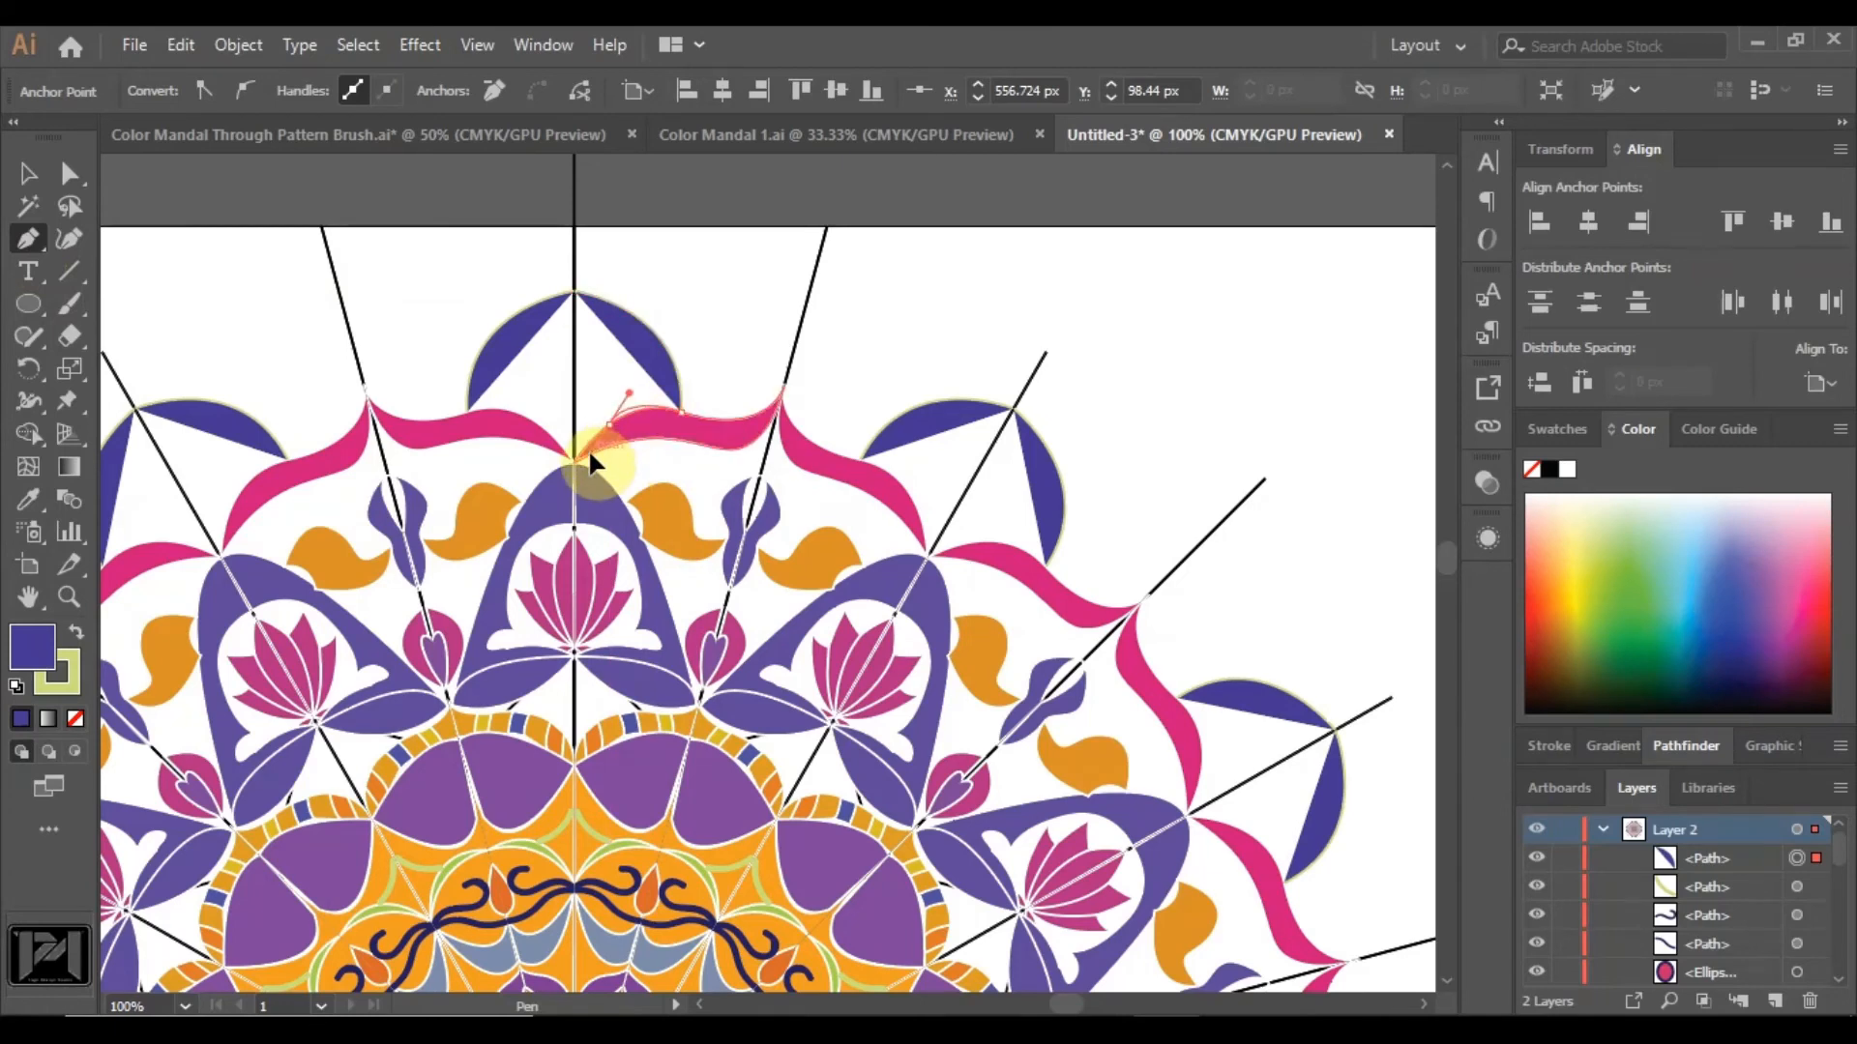
drag(588, 450, 543, 290)
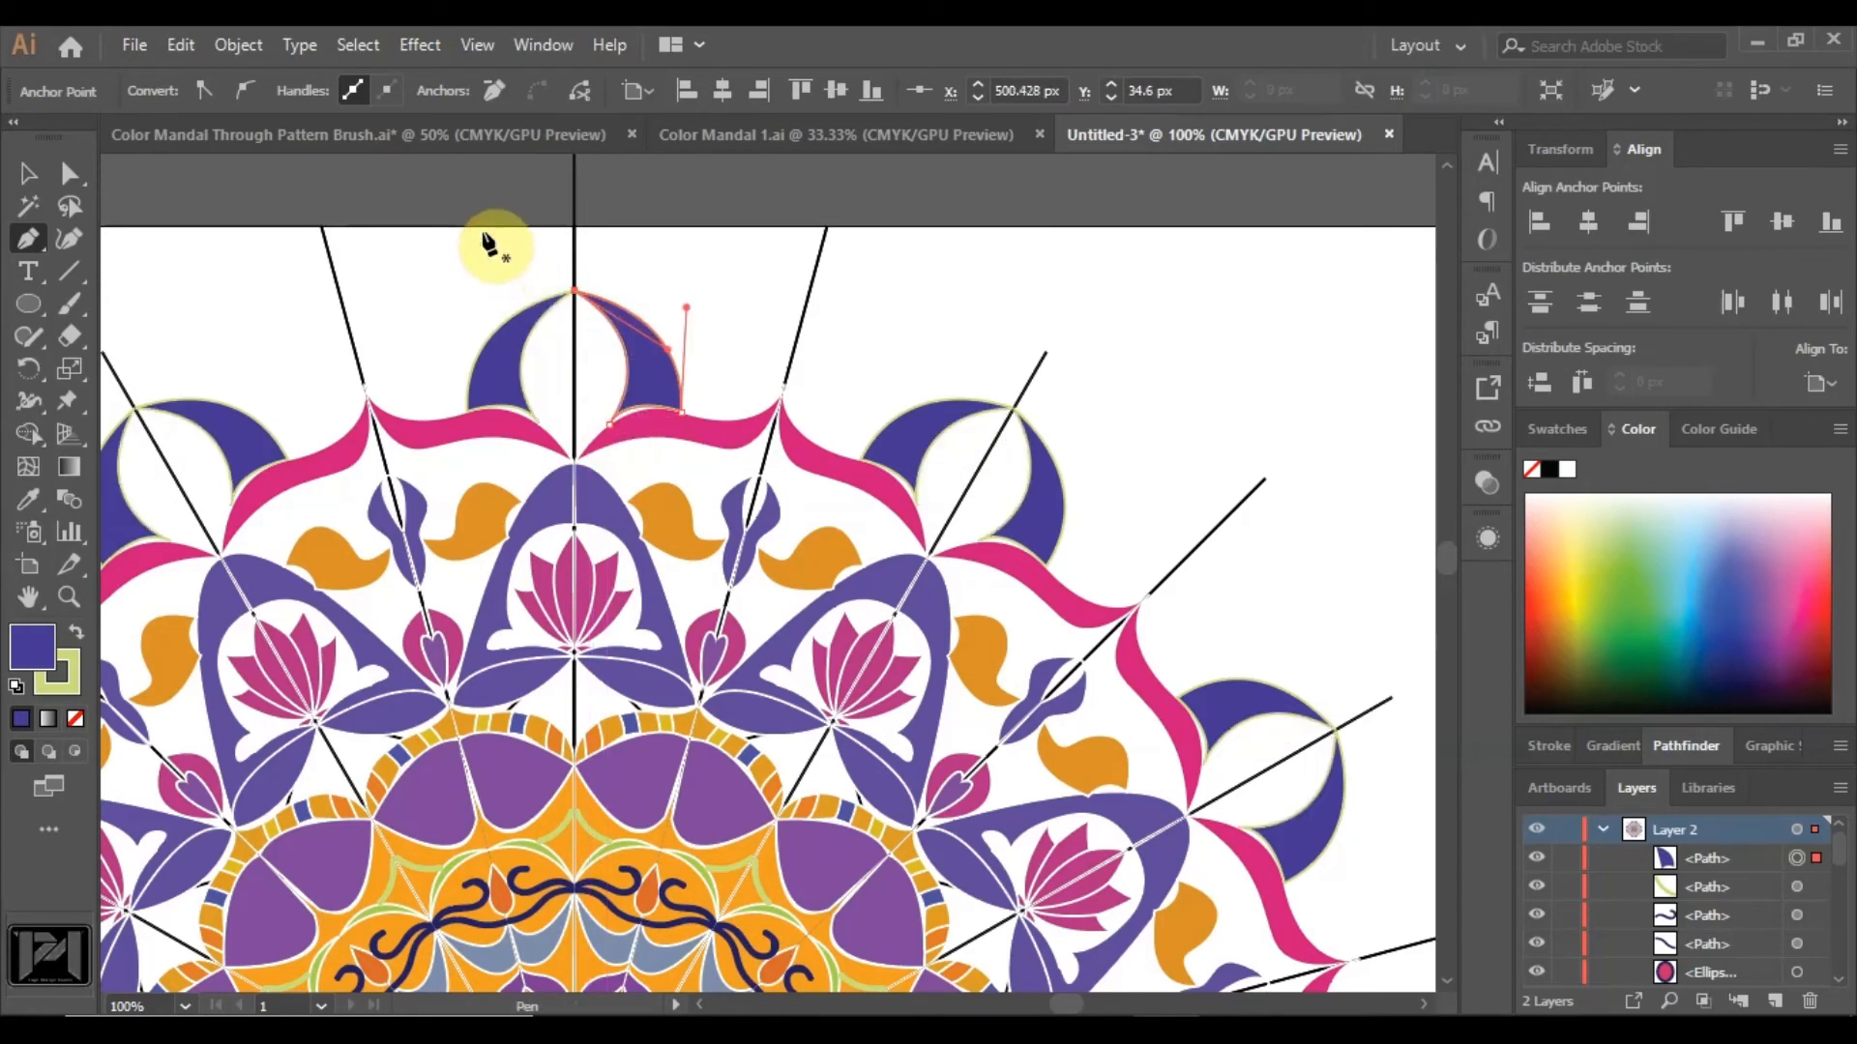
click(69, 173)
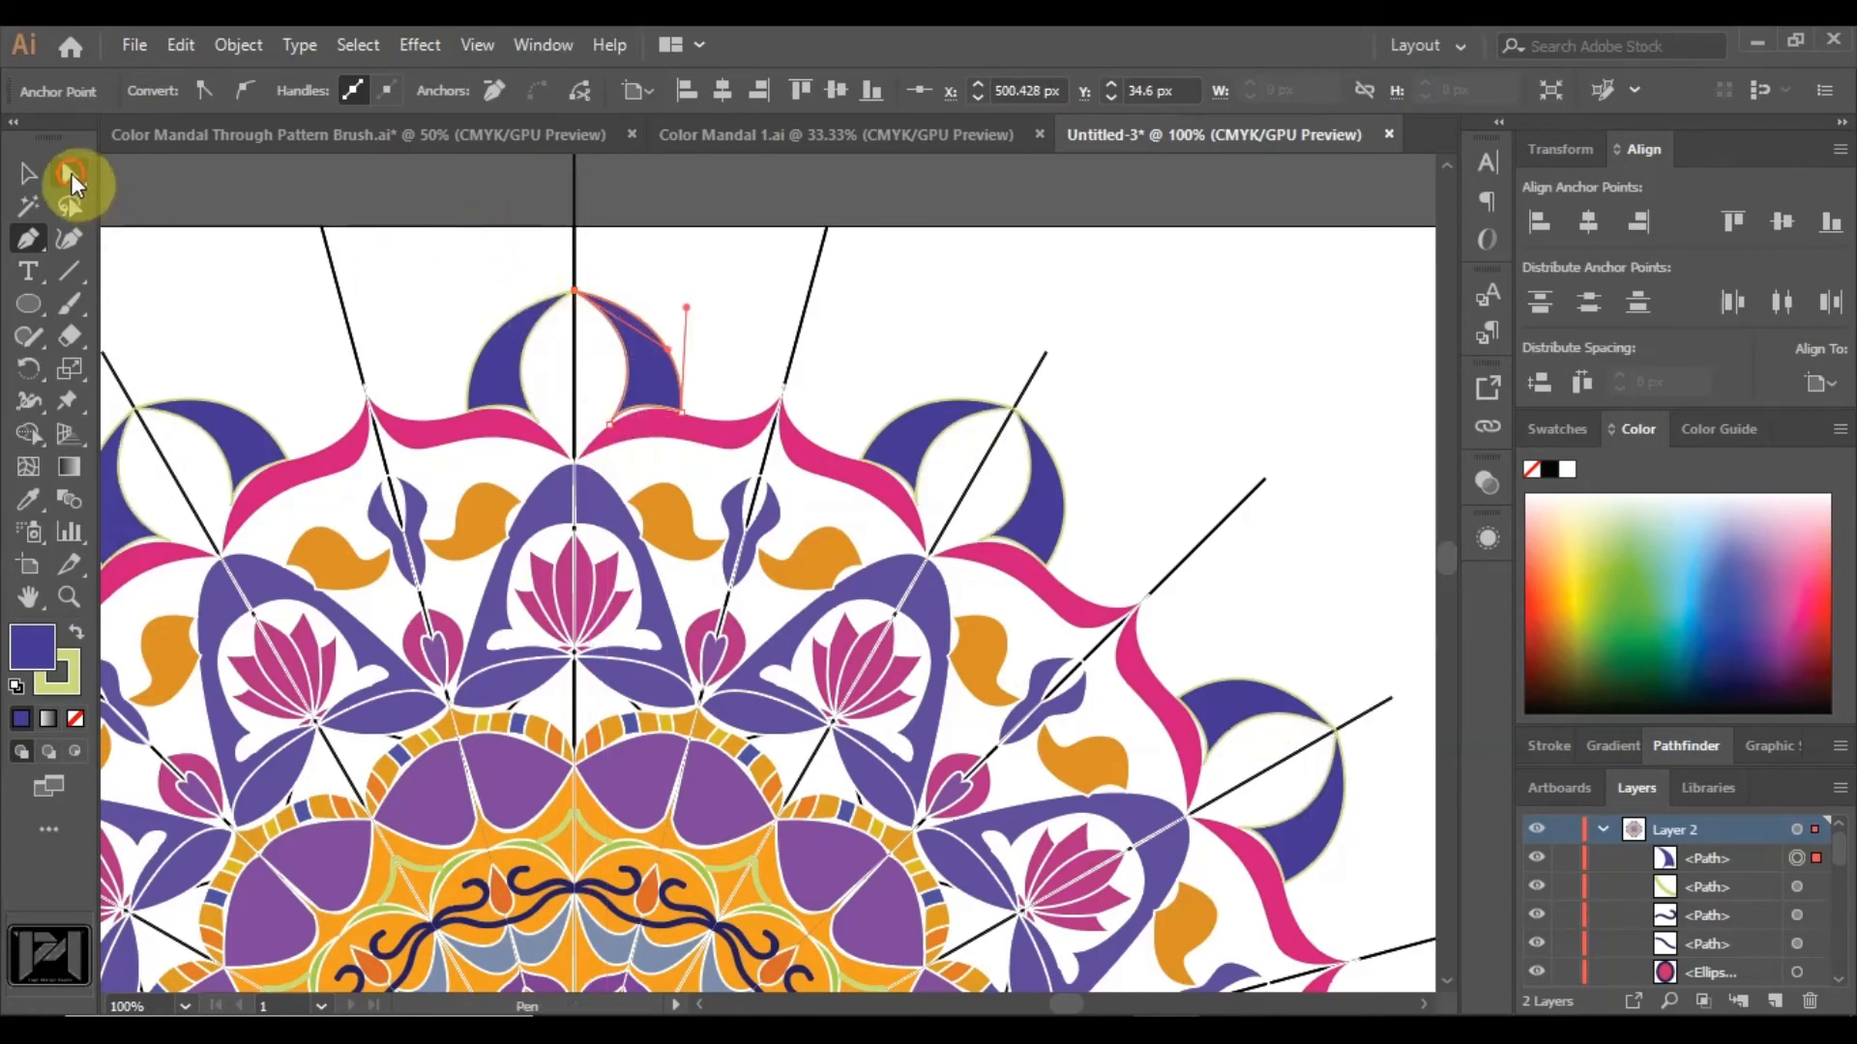
click(696, 290)
Draw a narrow pointed leaf about 35 px tall on the vertical axis between the blue-violet crescents with the Pen tool.
scroll(581, 348, up, 1)
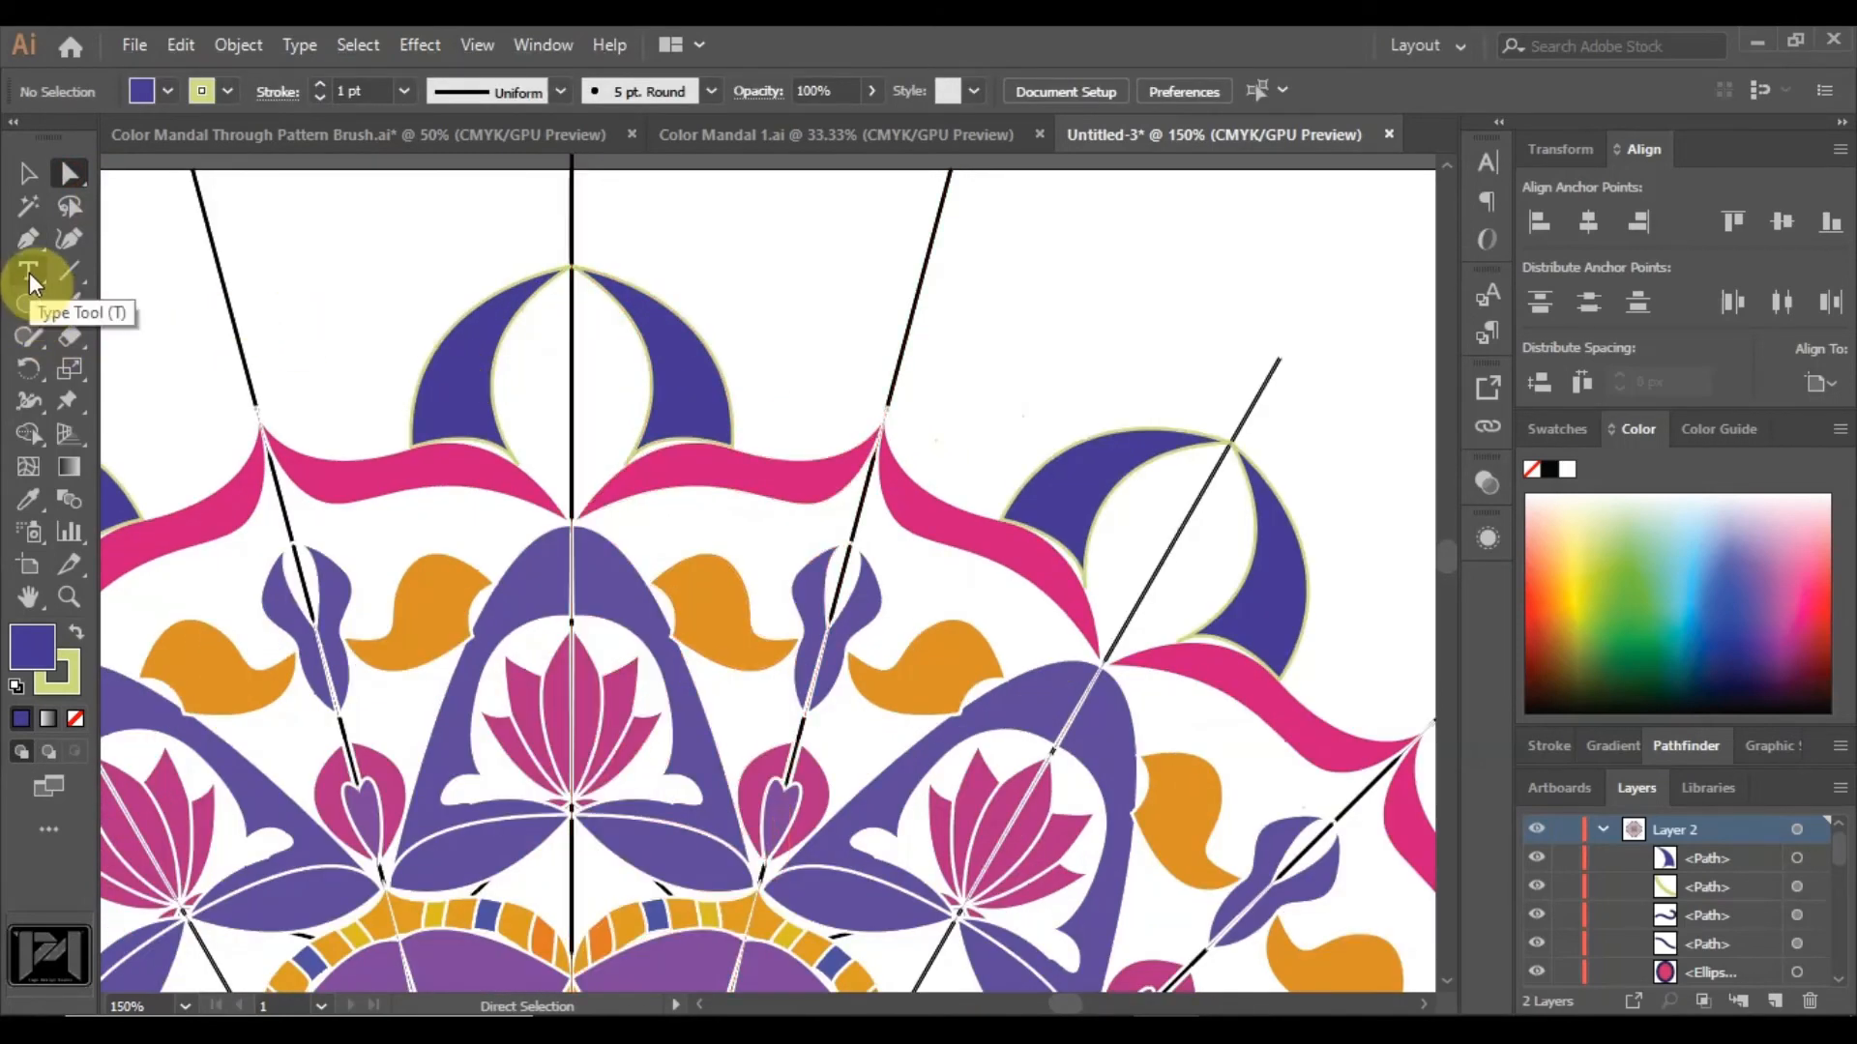
click(29, 238)
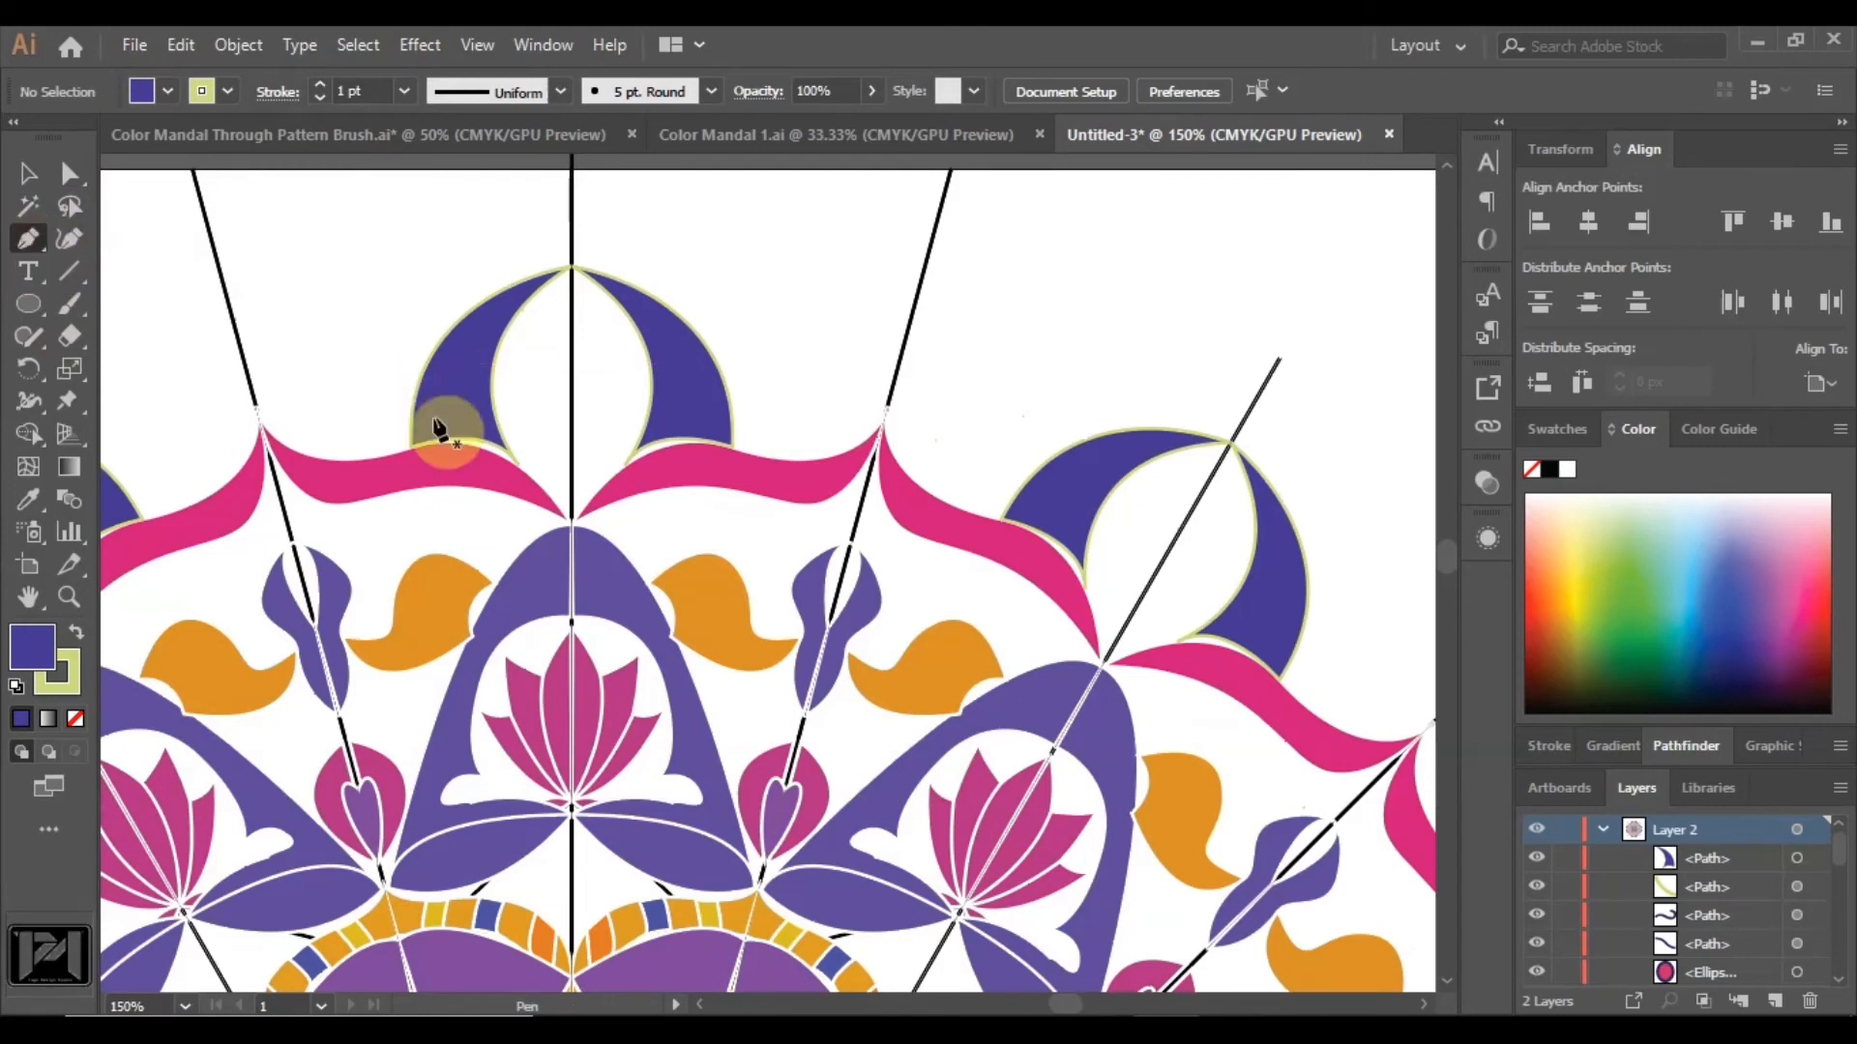
drag(571, 430, 574, 334)
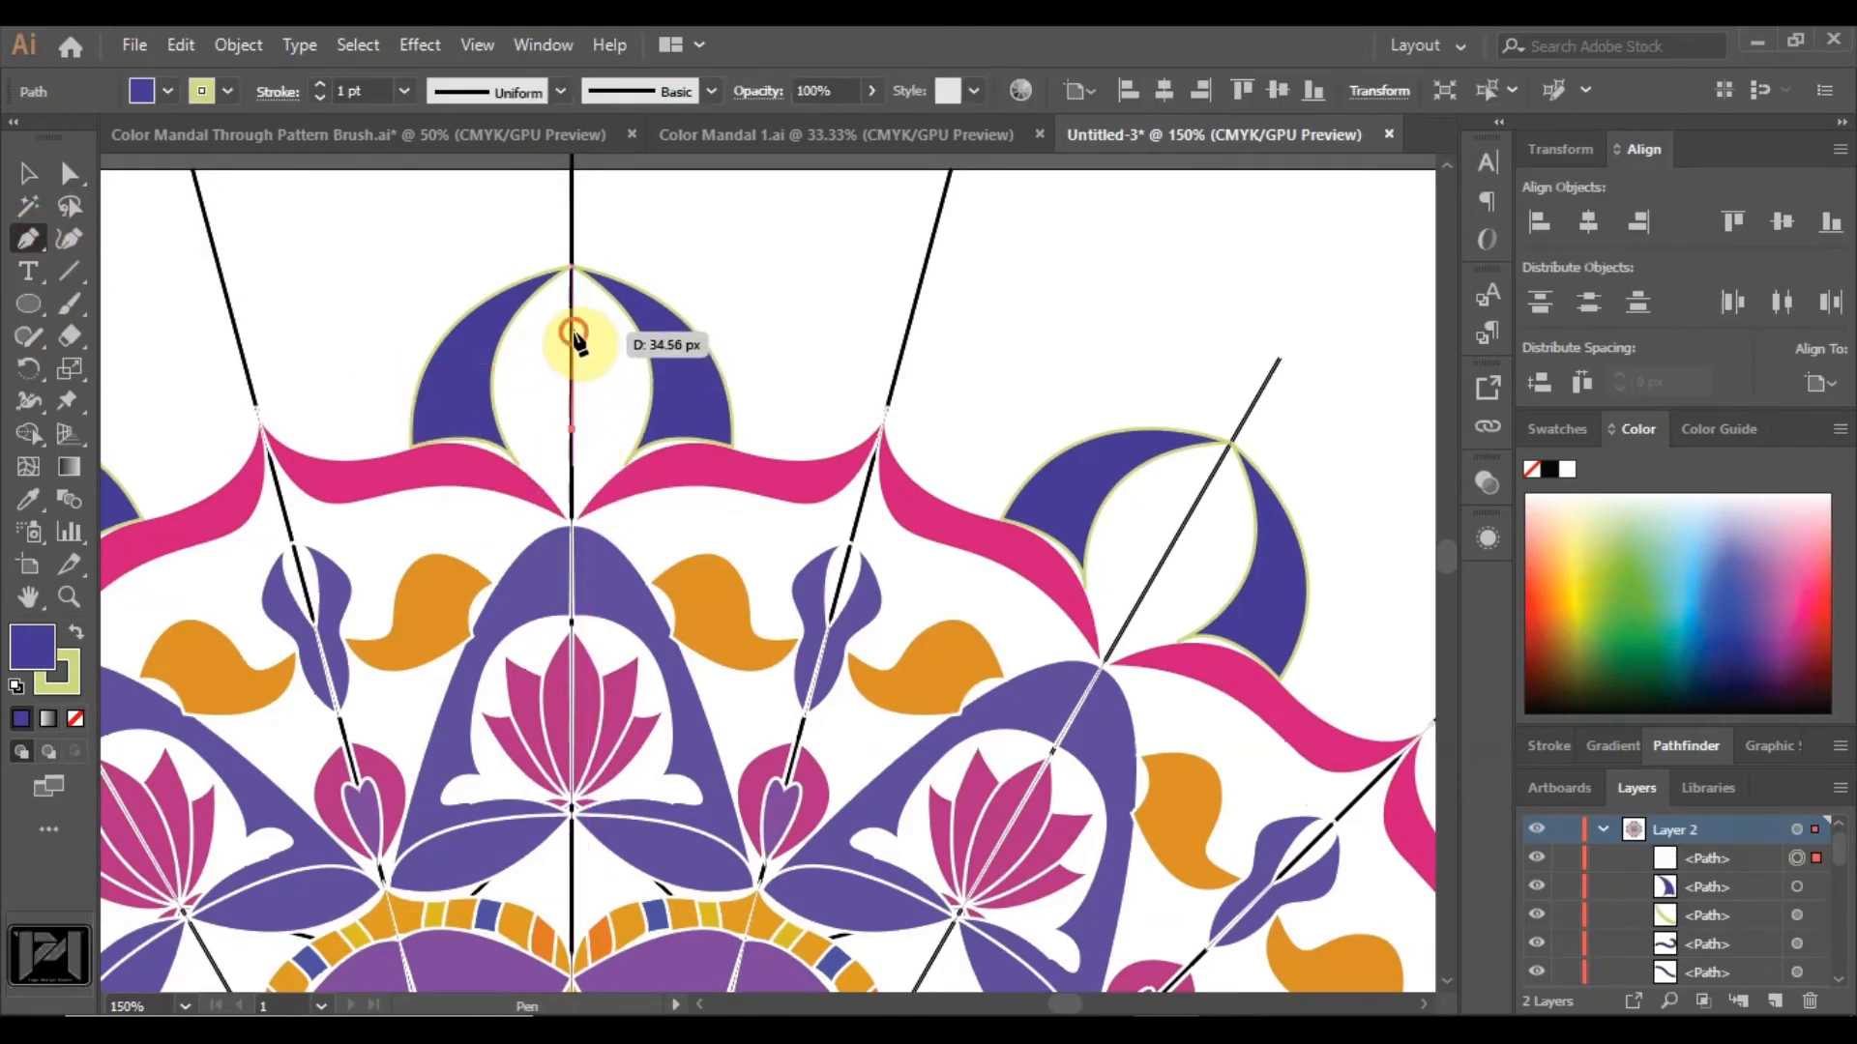
drag(531, 273, 571, 333)
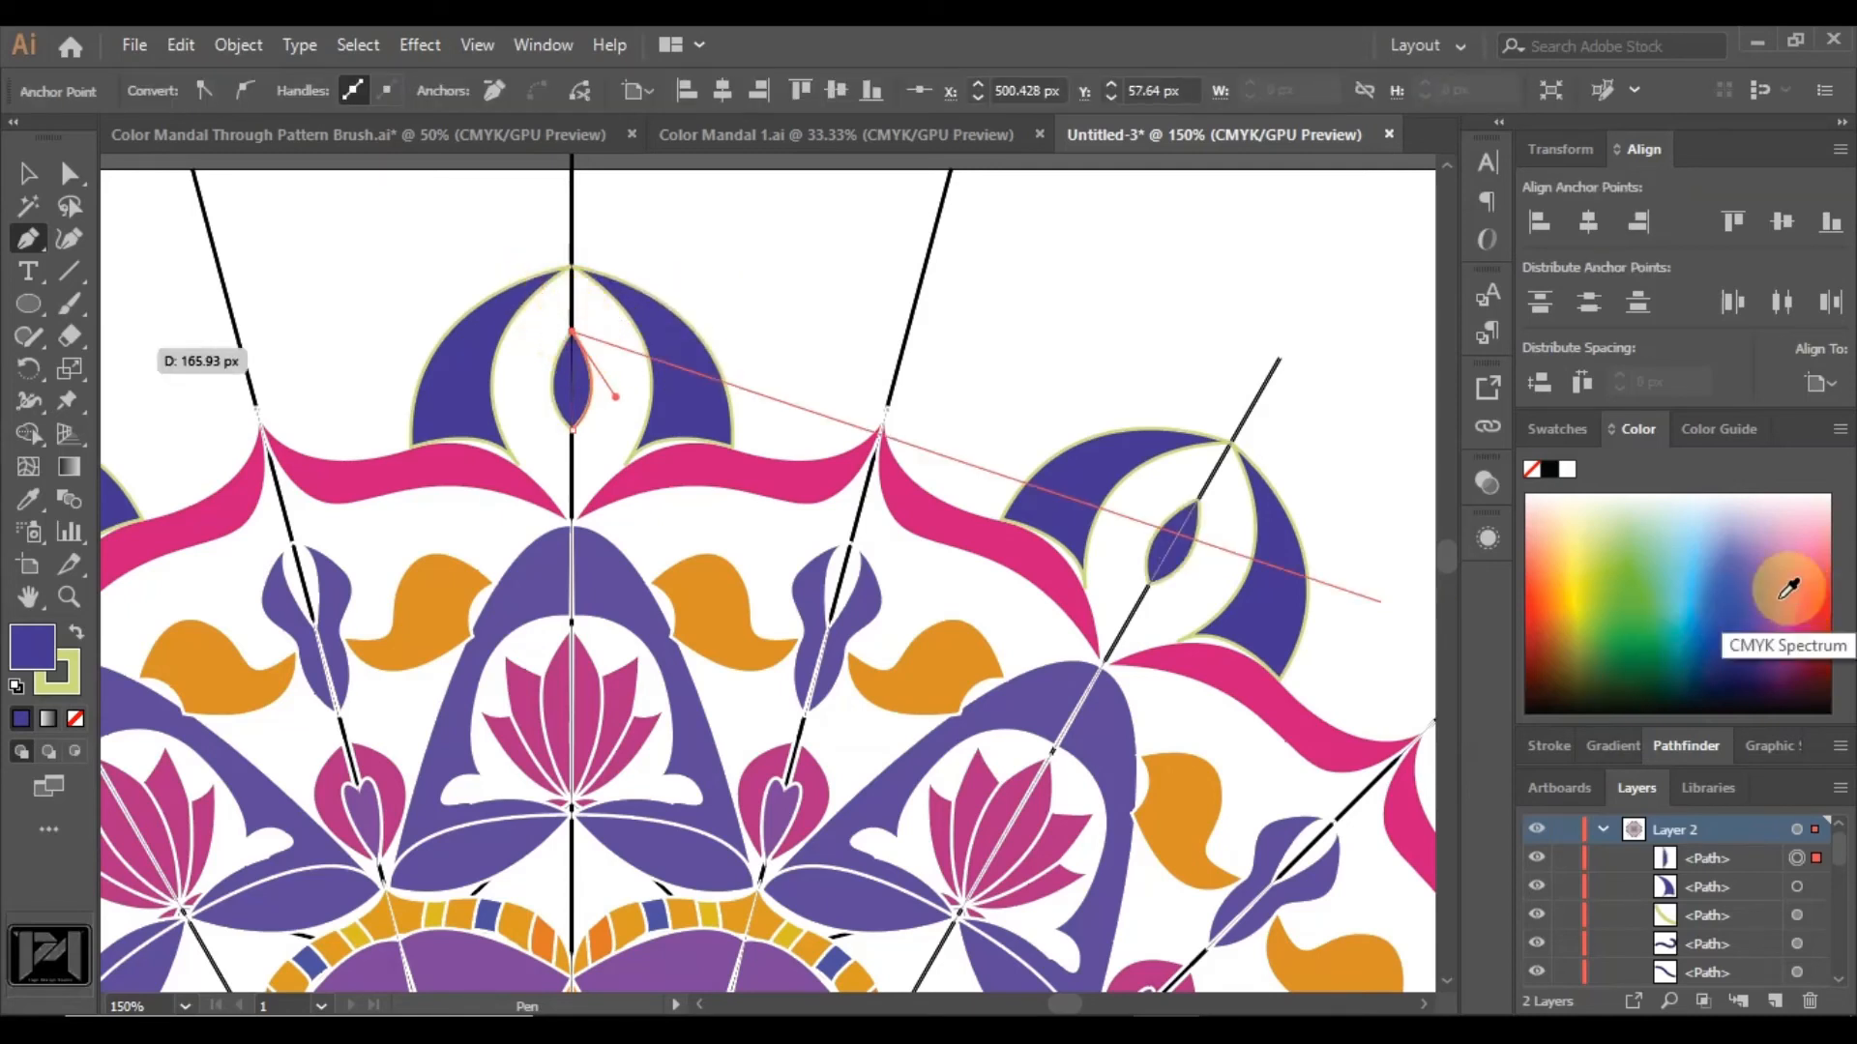
Try pink and darker orange on the narrow leaf, fill it with light orange, and deselect it.
click(1680, 437)
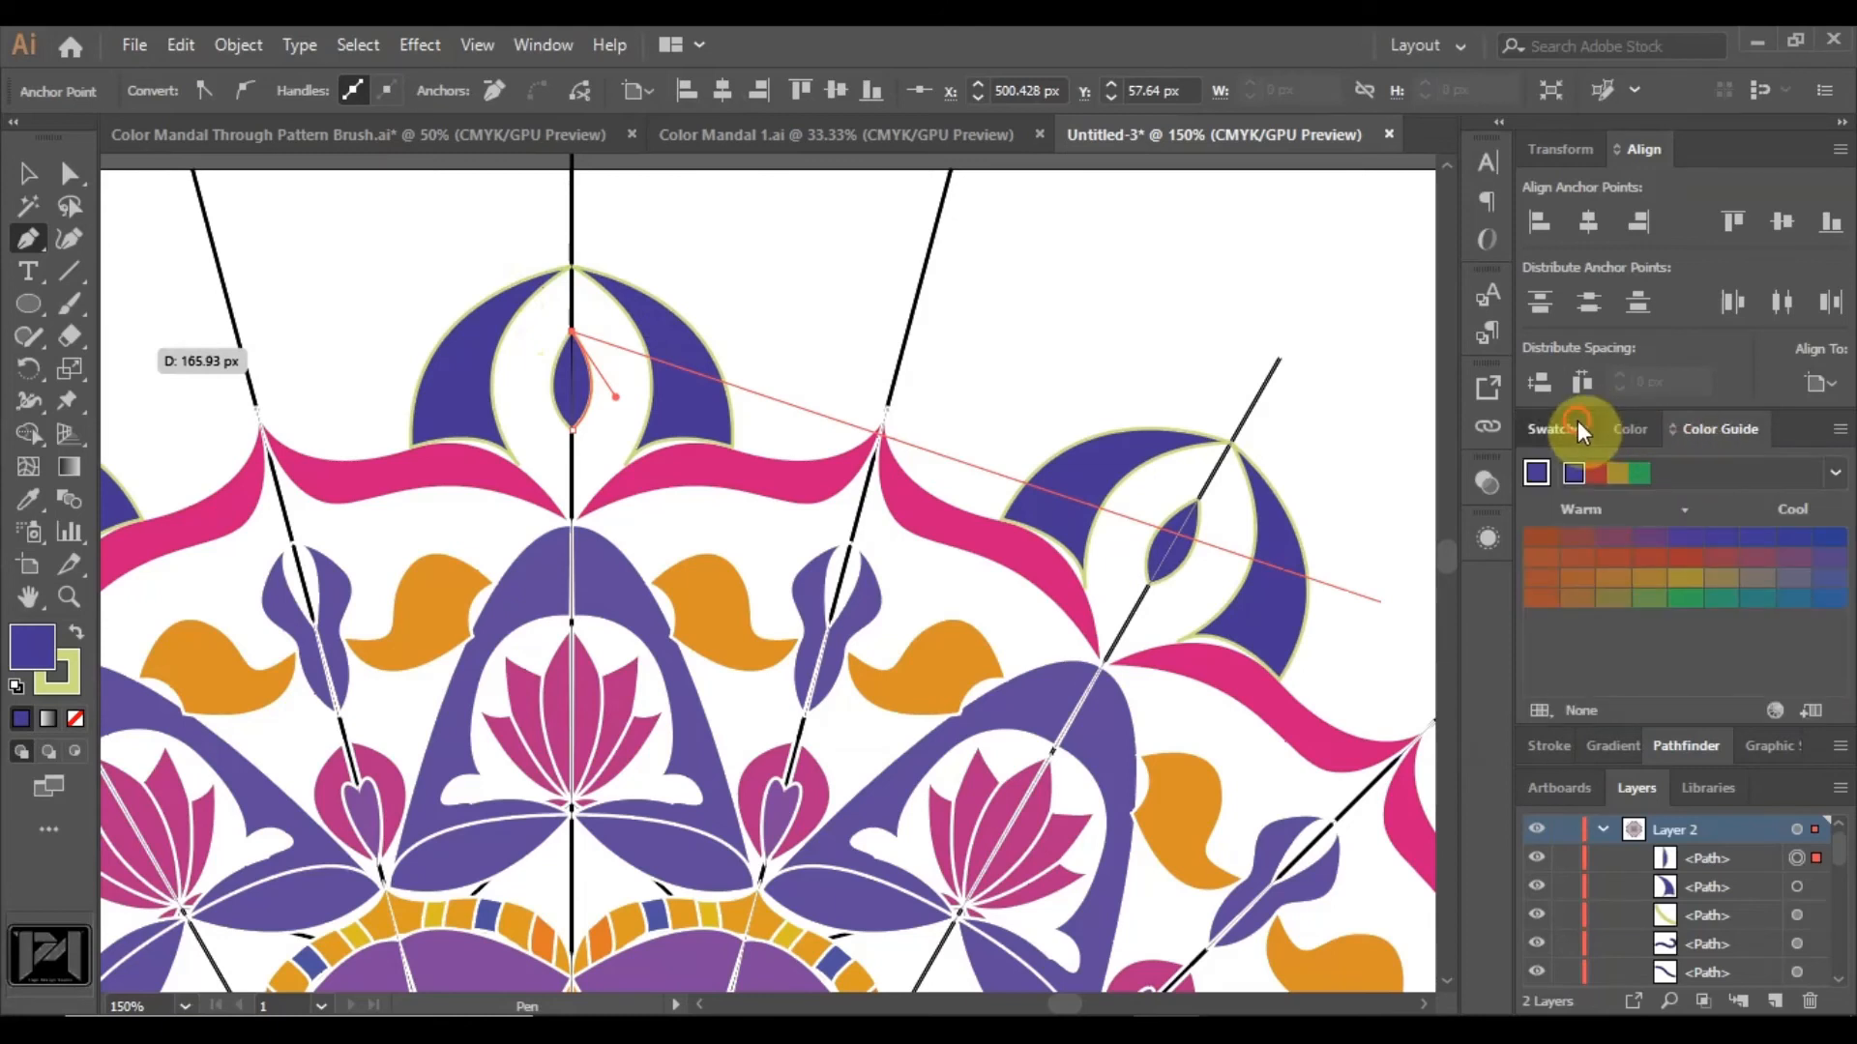
click(1571, 425)
click(1621, 427)
click(1806, 606)
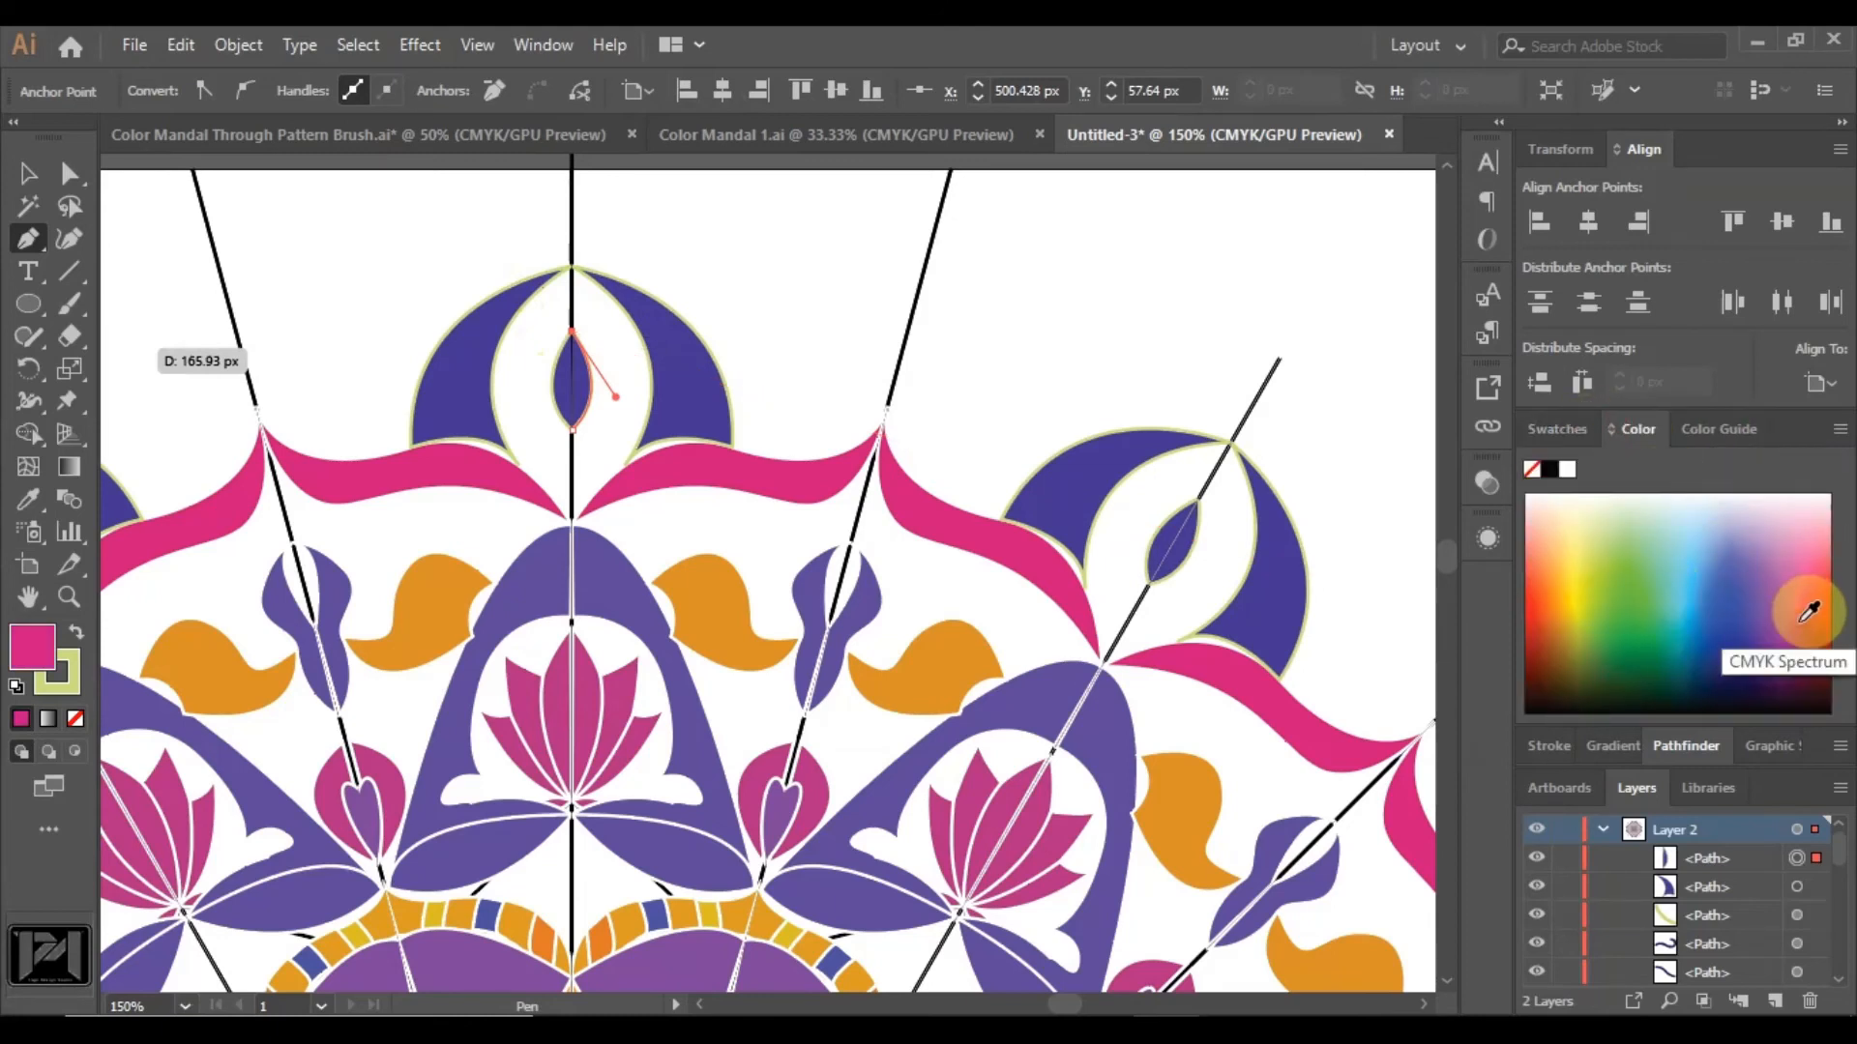
click(1718, 431)
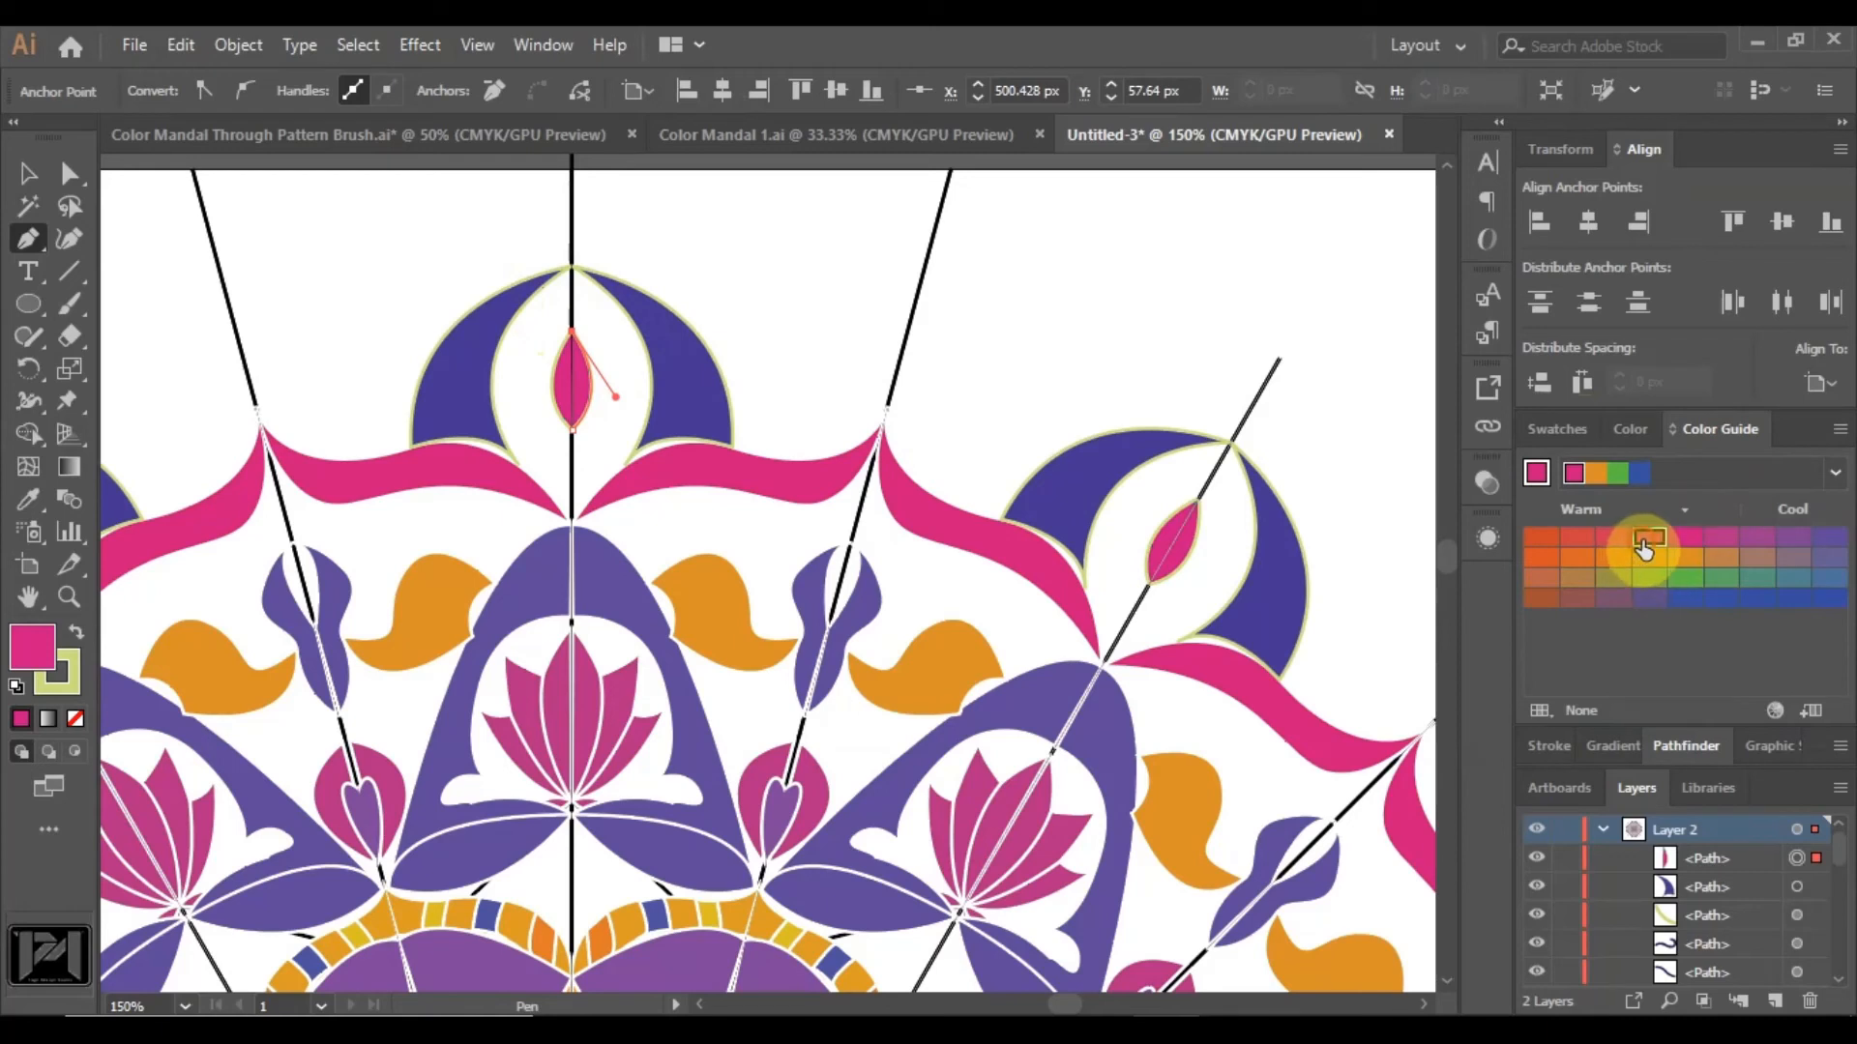
click(1578, 559)
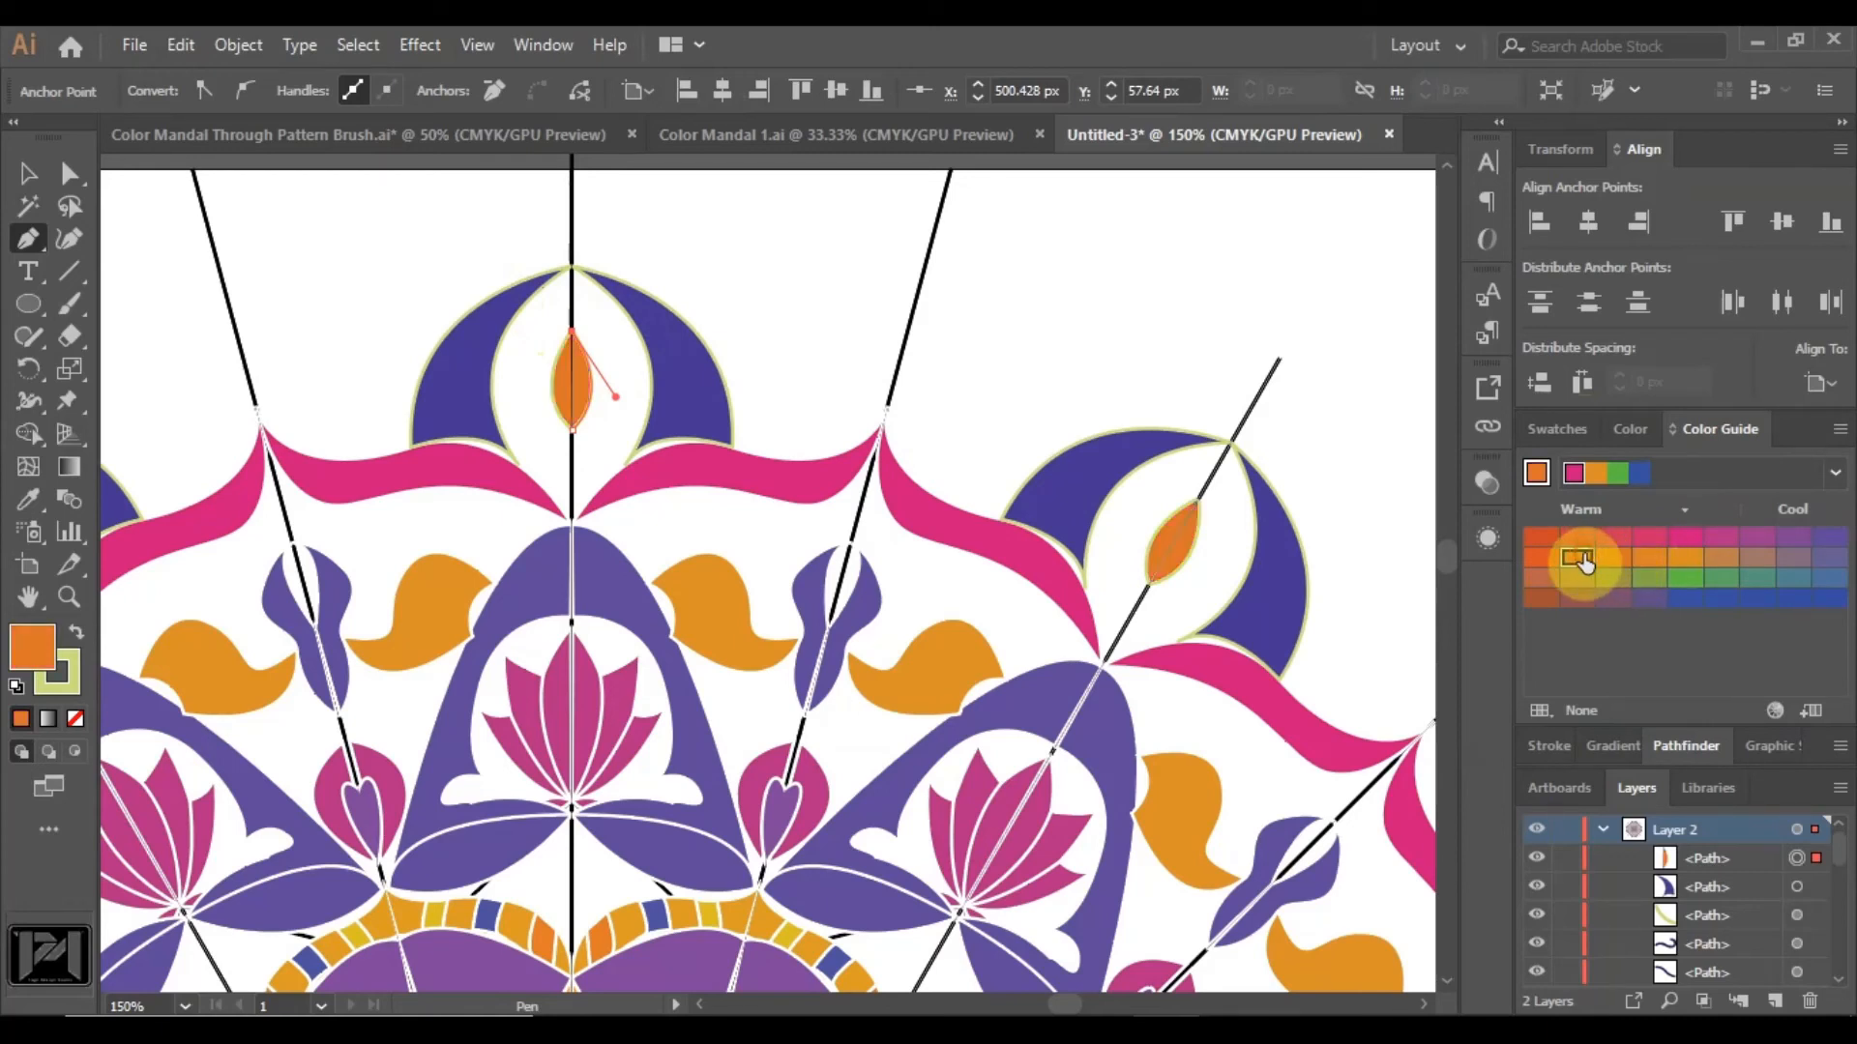
click(1685, 560)
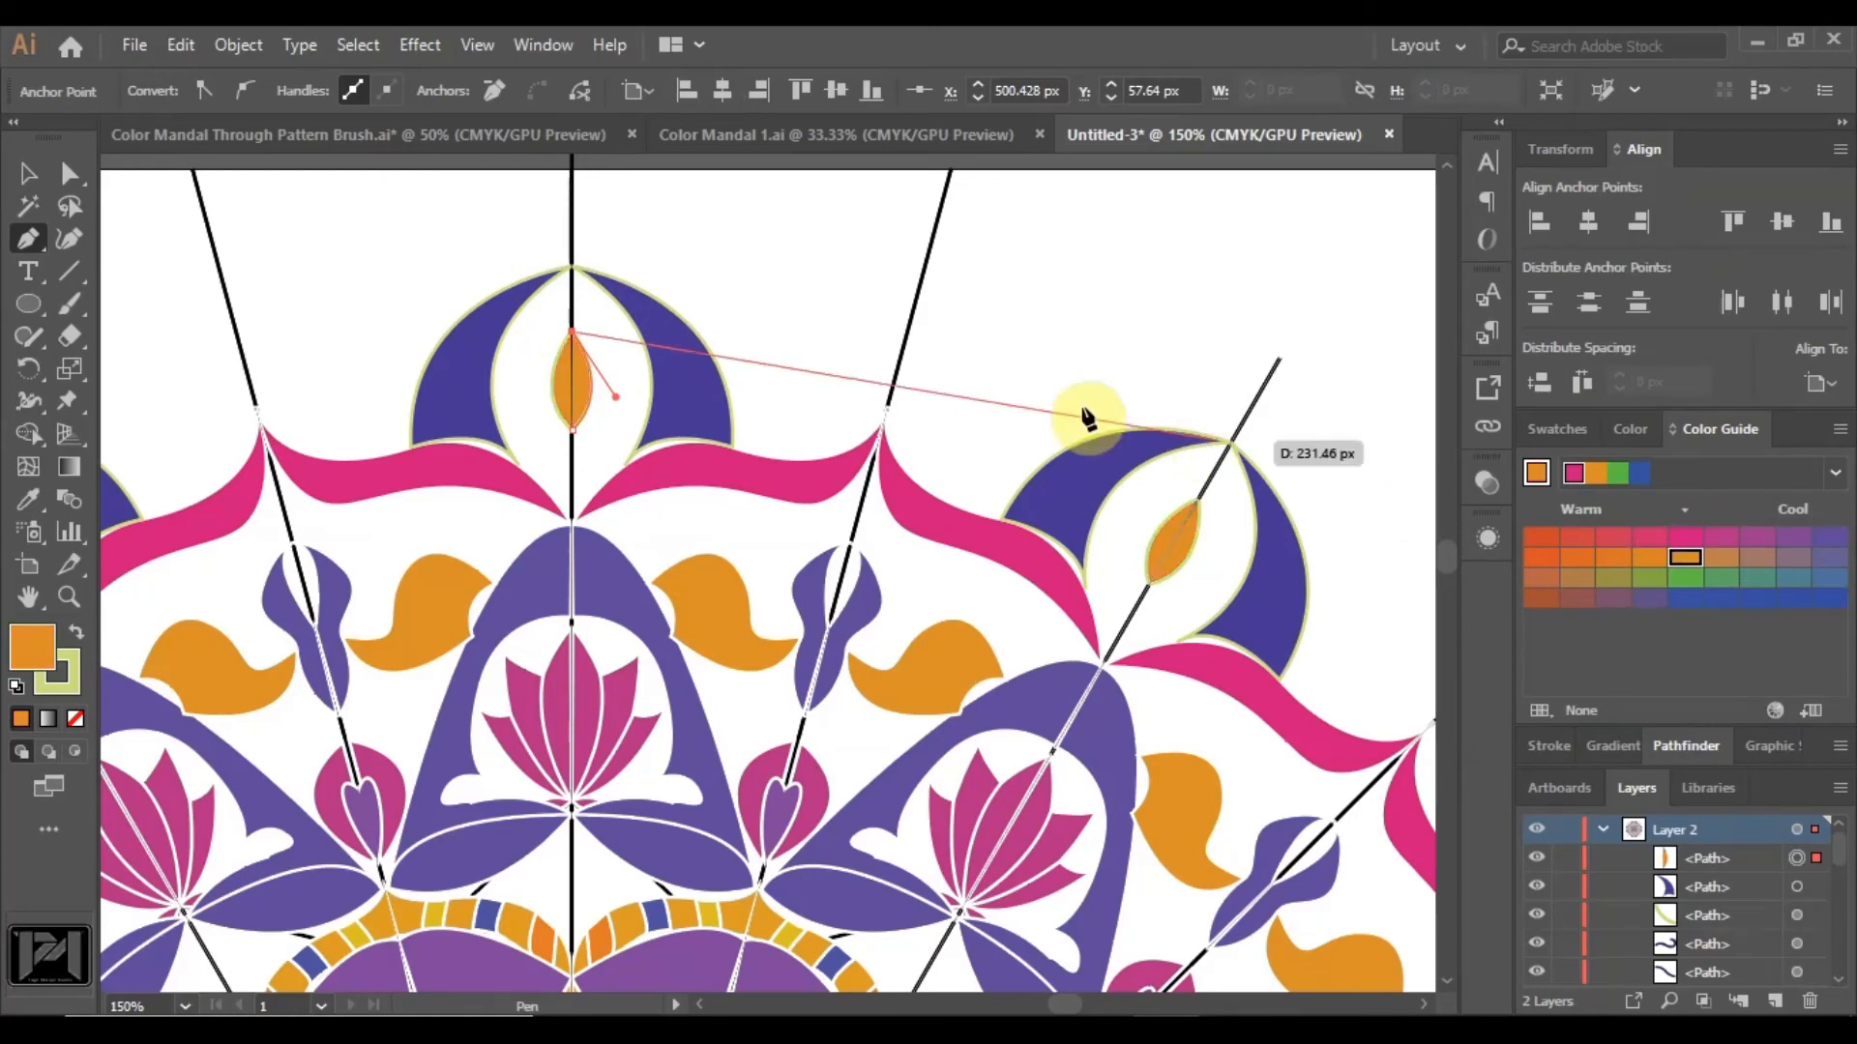
click(75, 186)
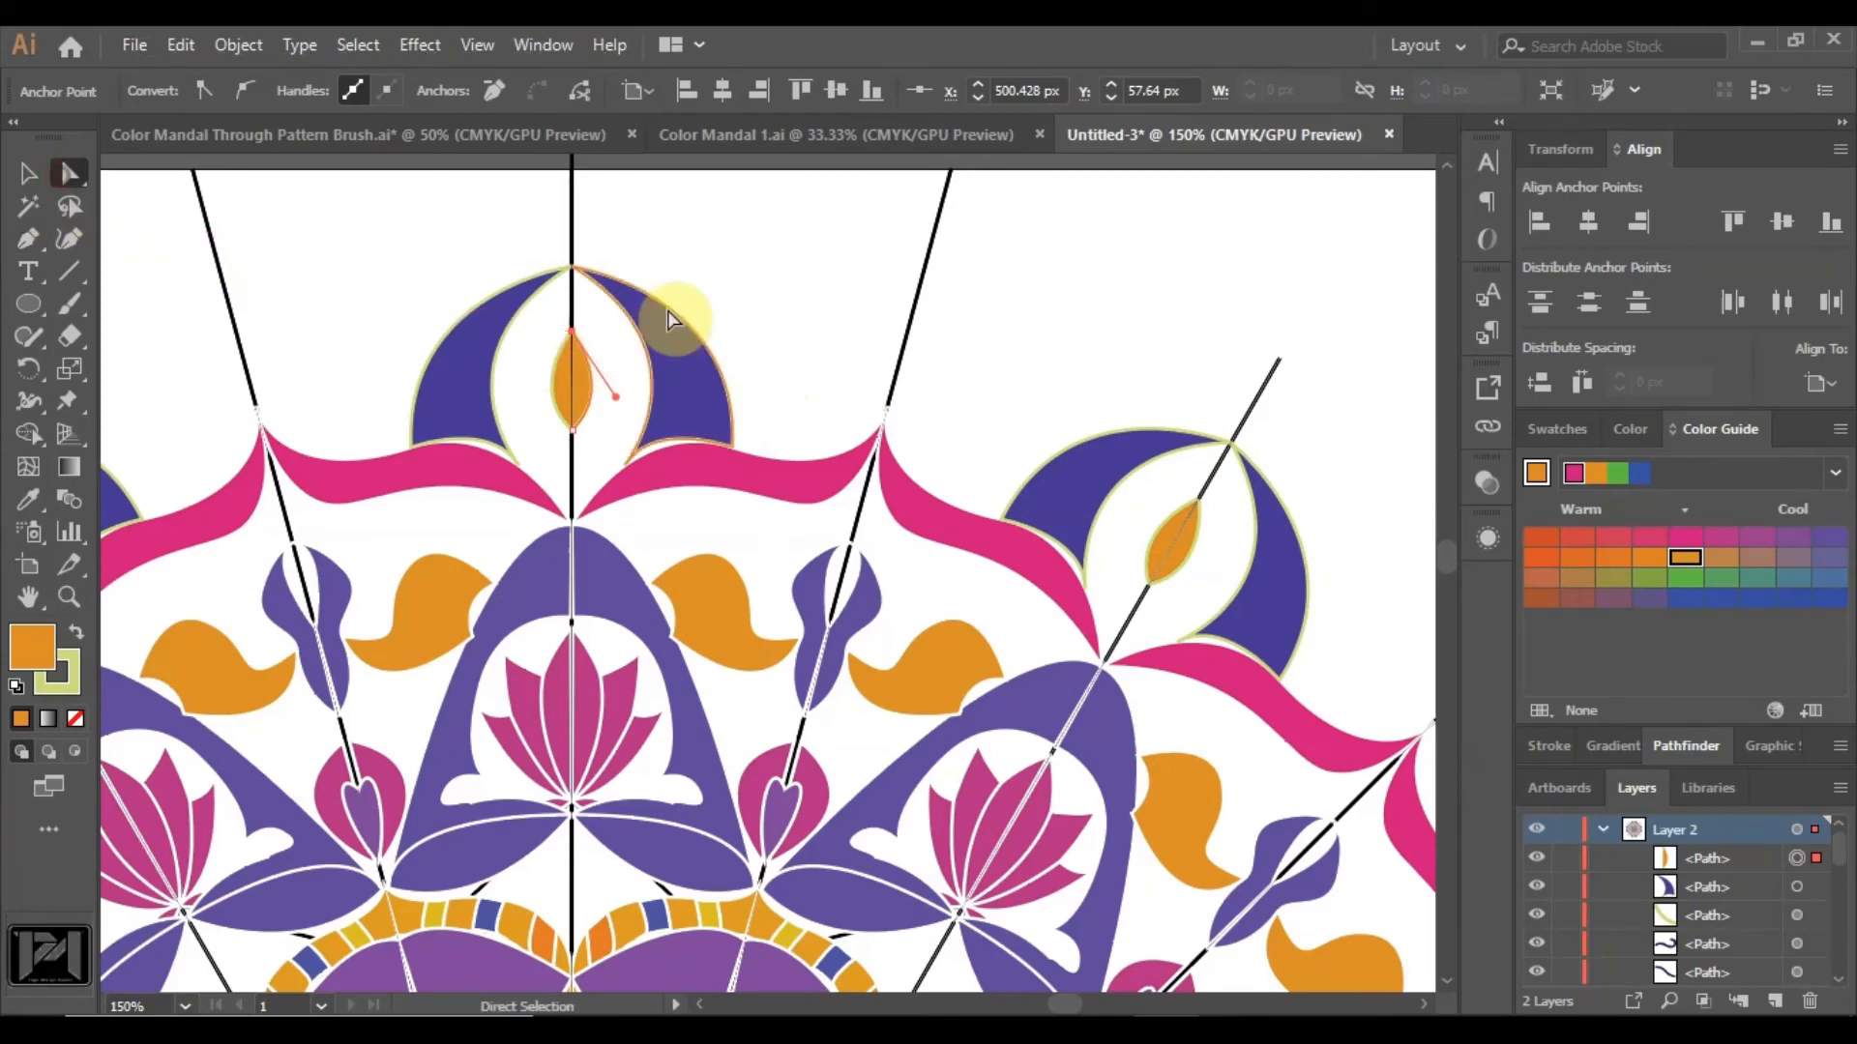
click(809, 332)
Start an orange Pen shape with a curved edge from the narrow leaf's side out to the blue-violet crescent's inner edge.
key(ctrl+minus)
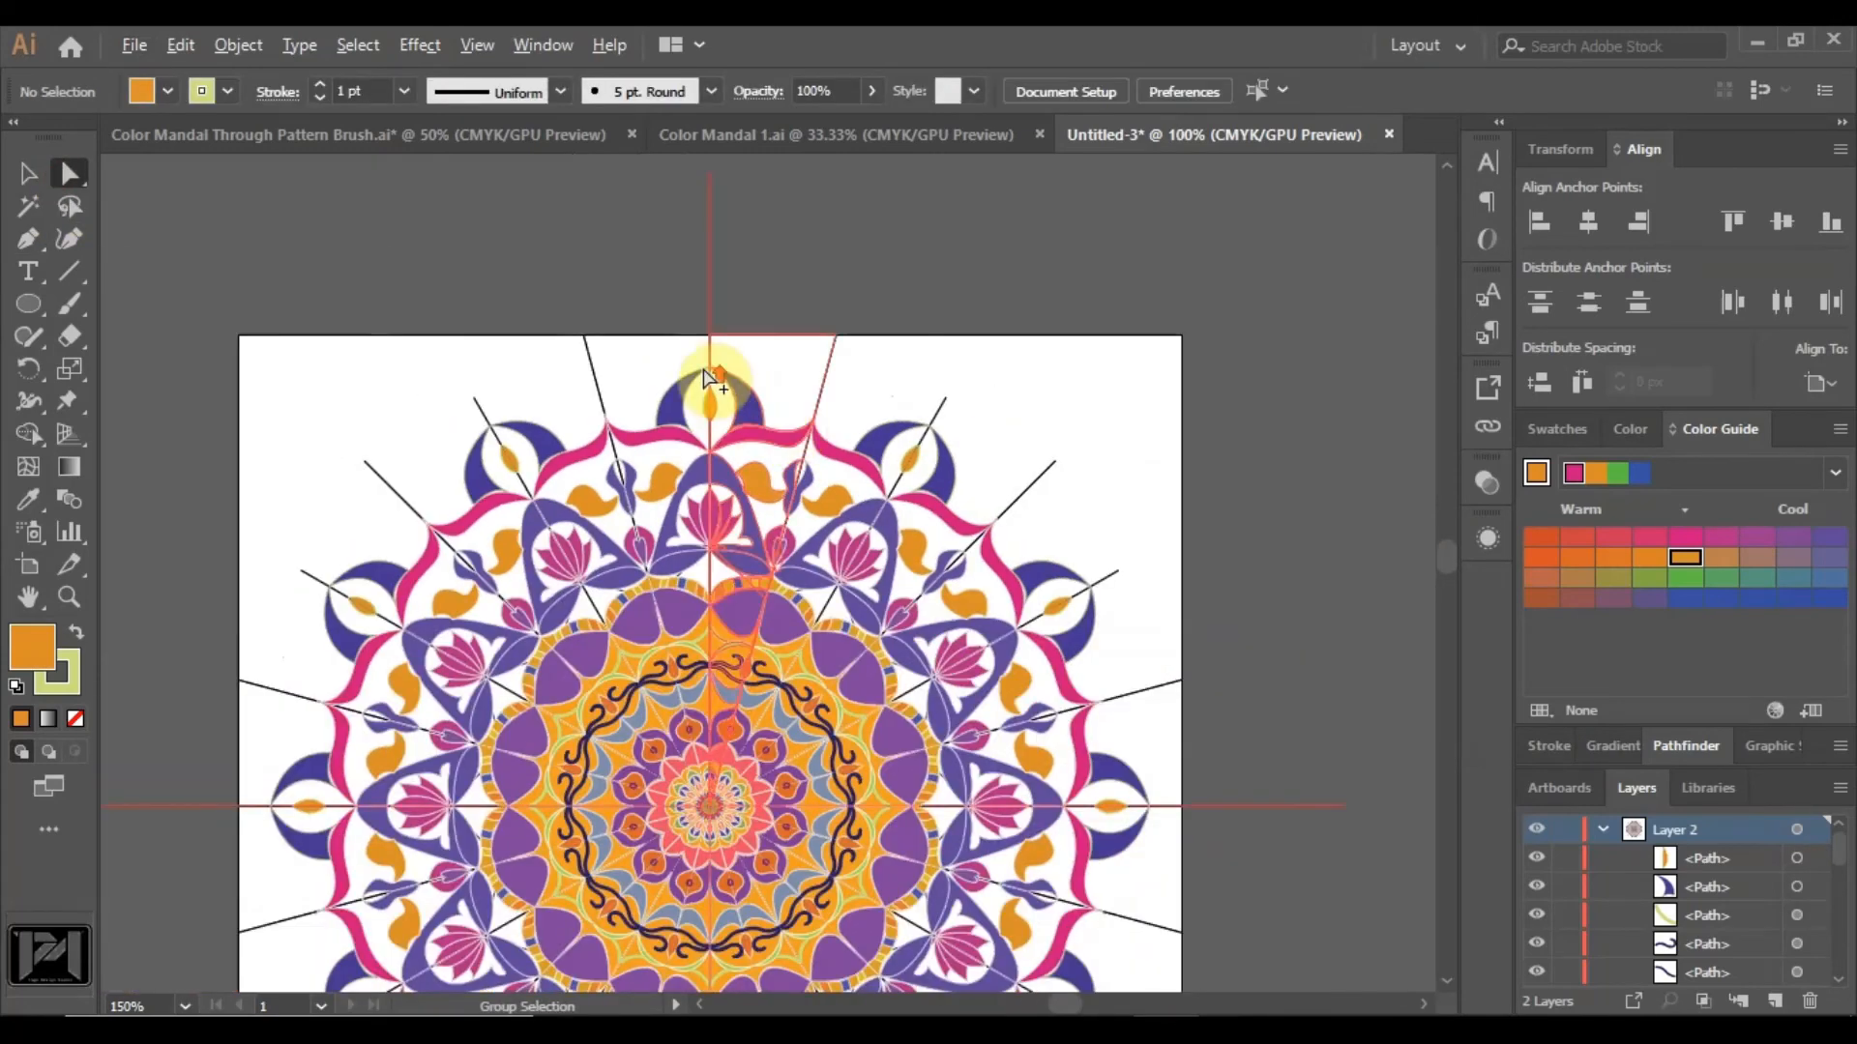
scroll(713, 377, up, 3)
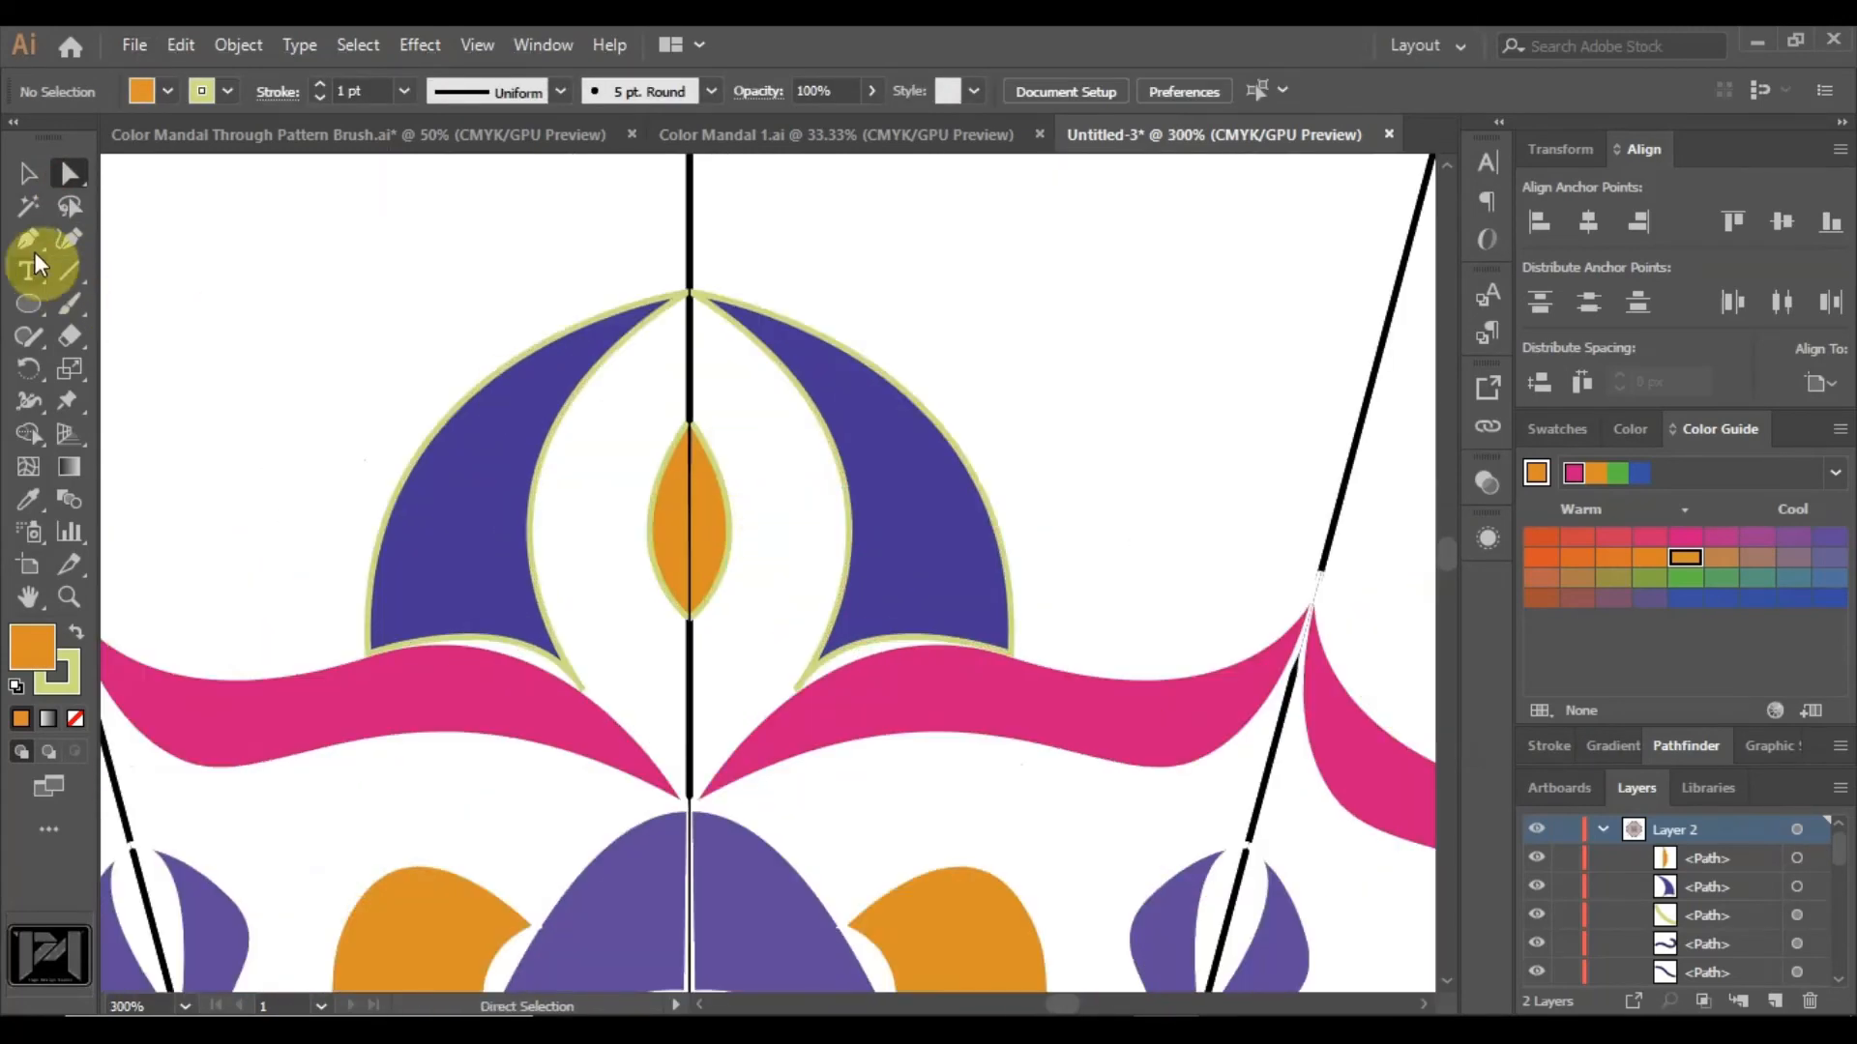
click(28, 239)
click(724, 499)
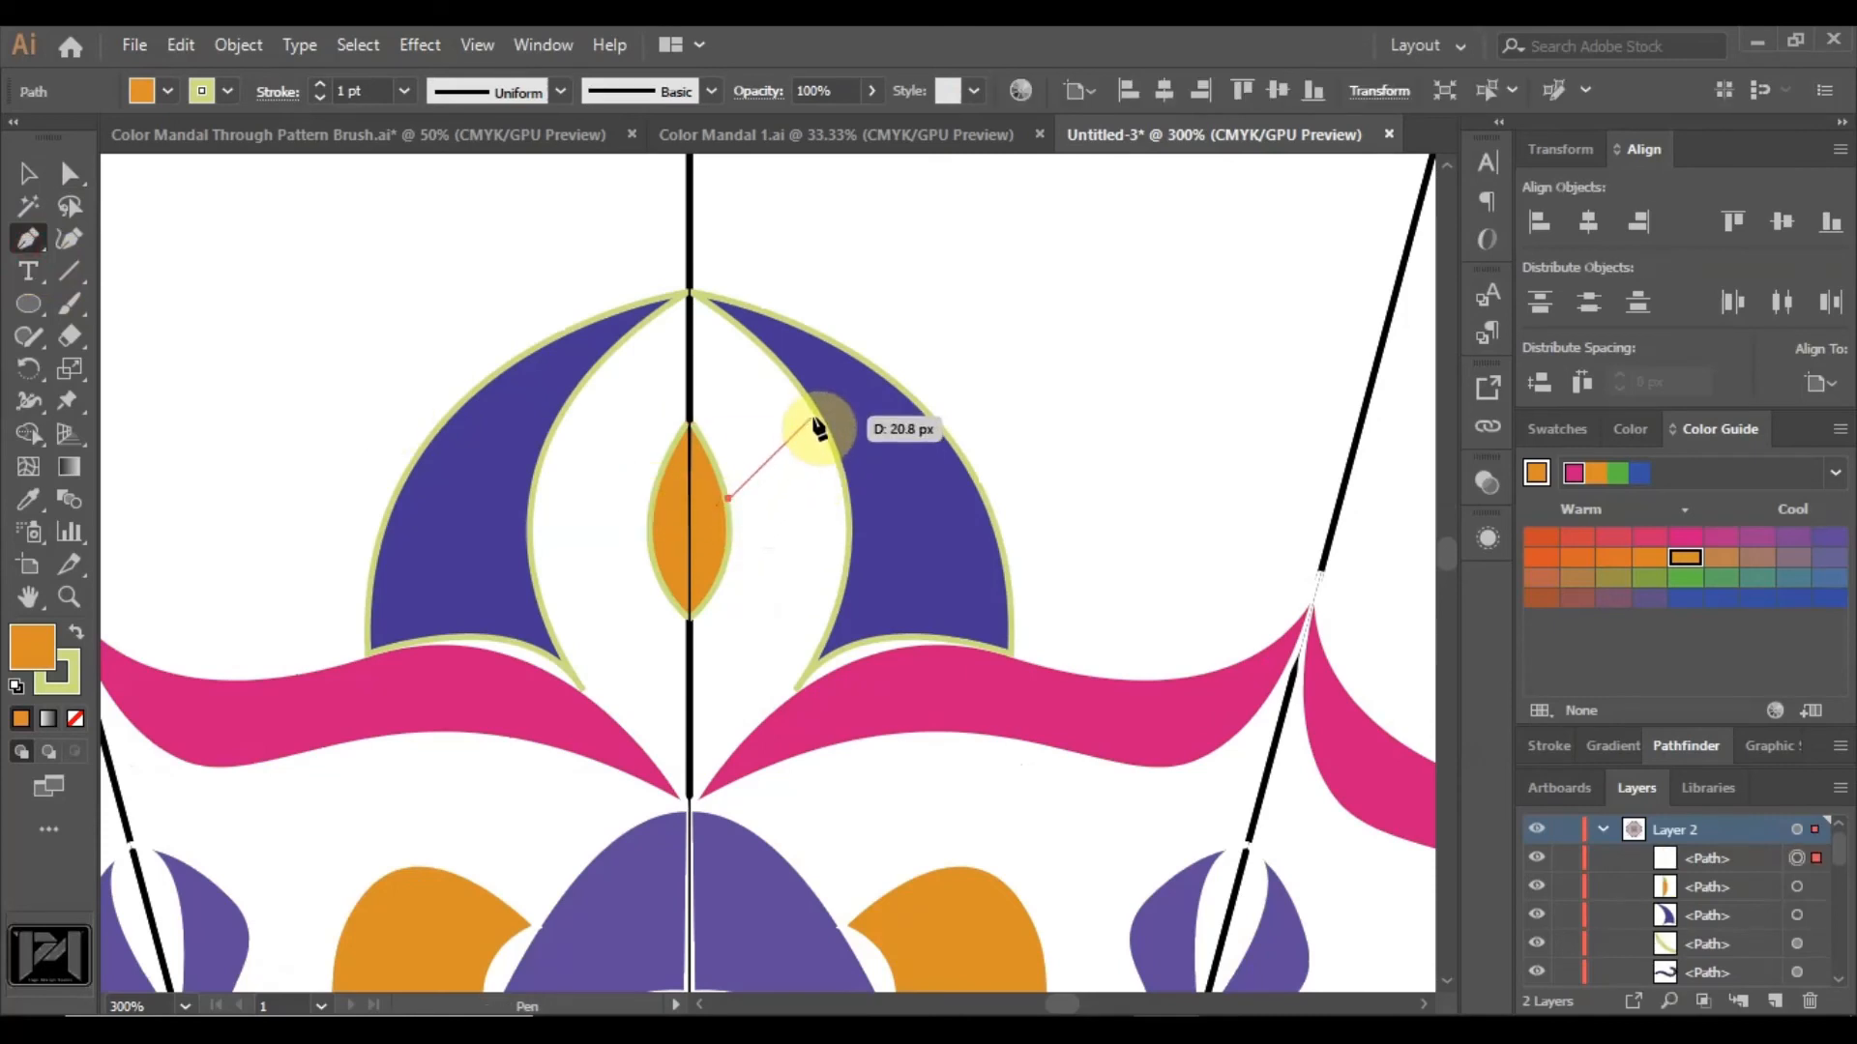
drag(796, 339, 796, 338)
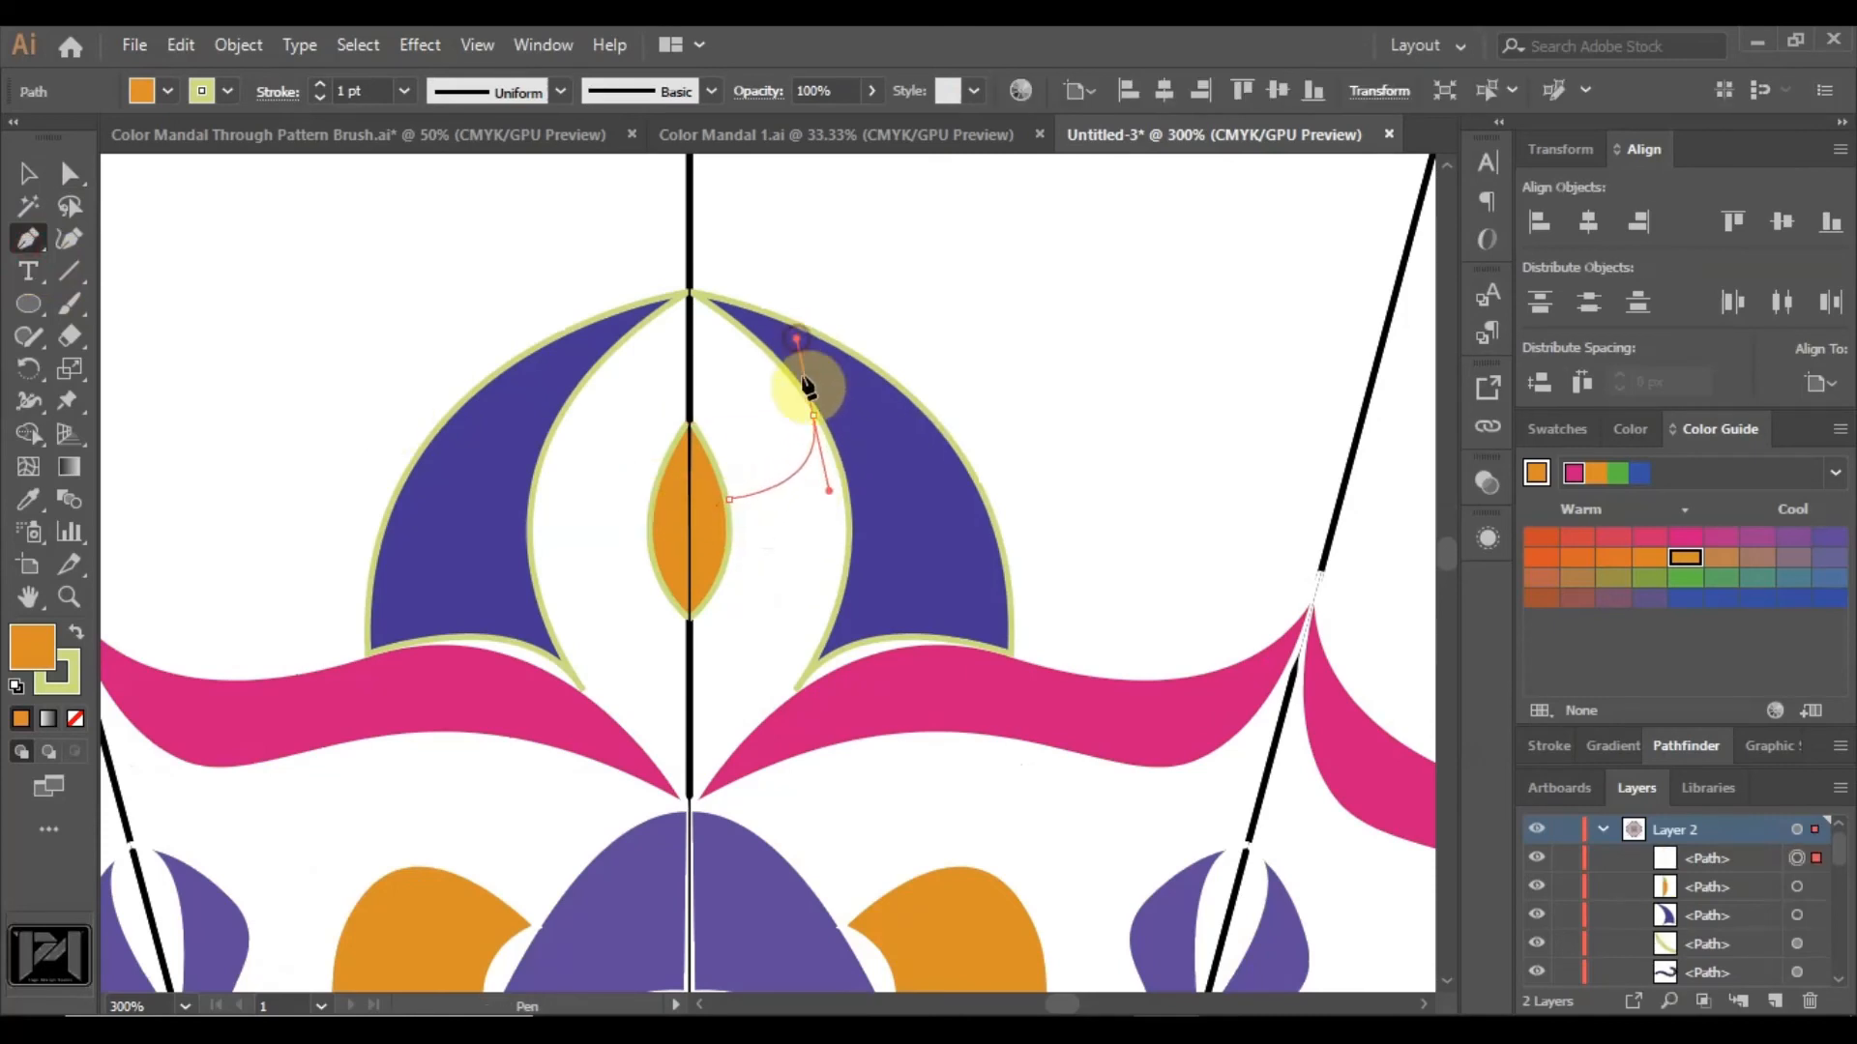
click(814, 416)
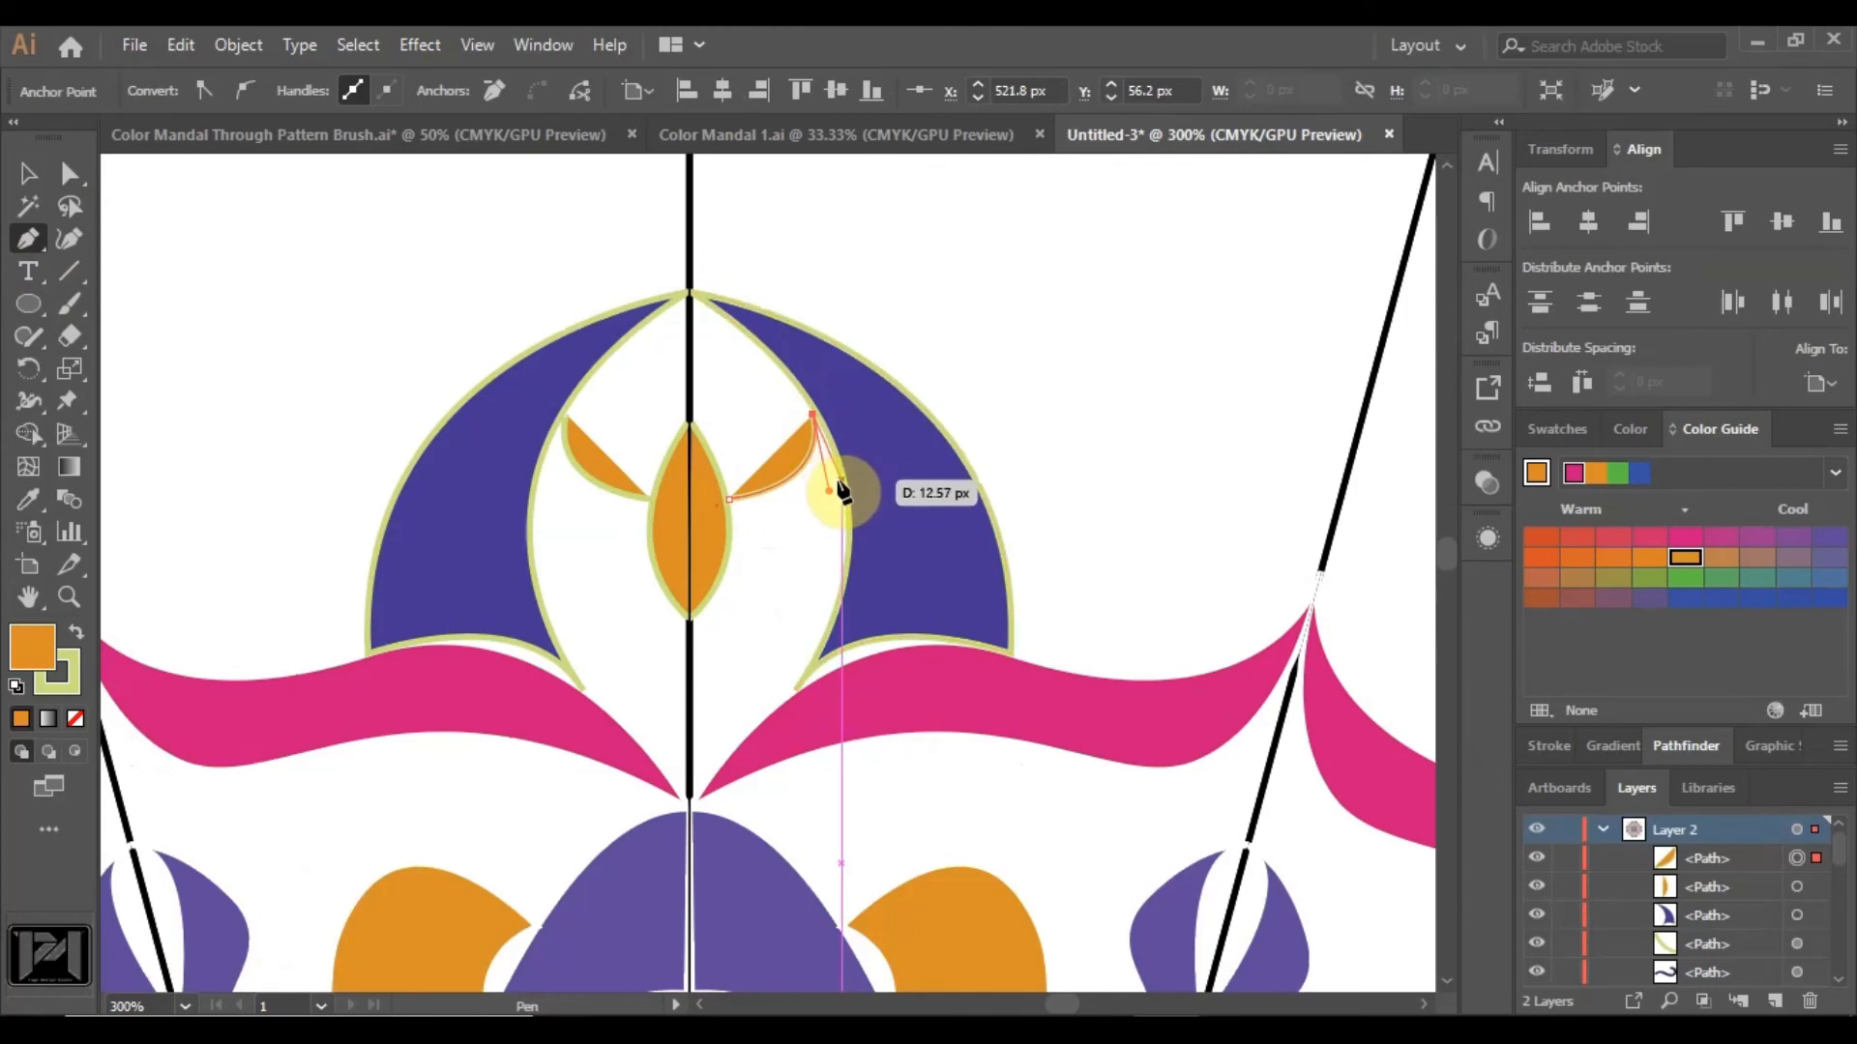
Continue the orange shape back to the leaf and down to the vertical axis as a curled lower lobe, close it, and deselect it.
drag(839, 483, 842, 515)
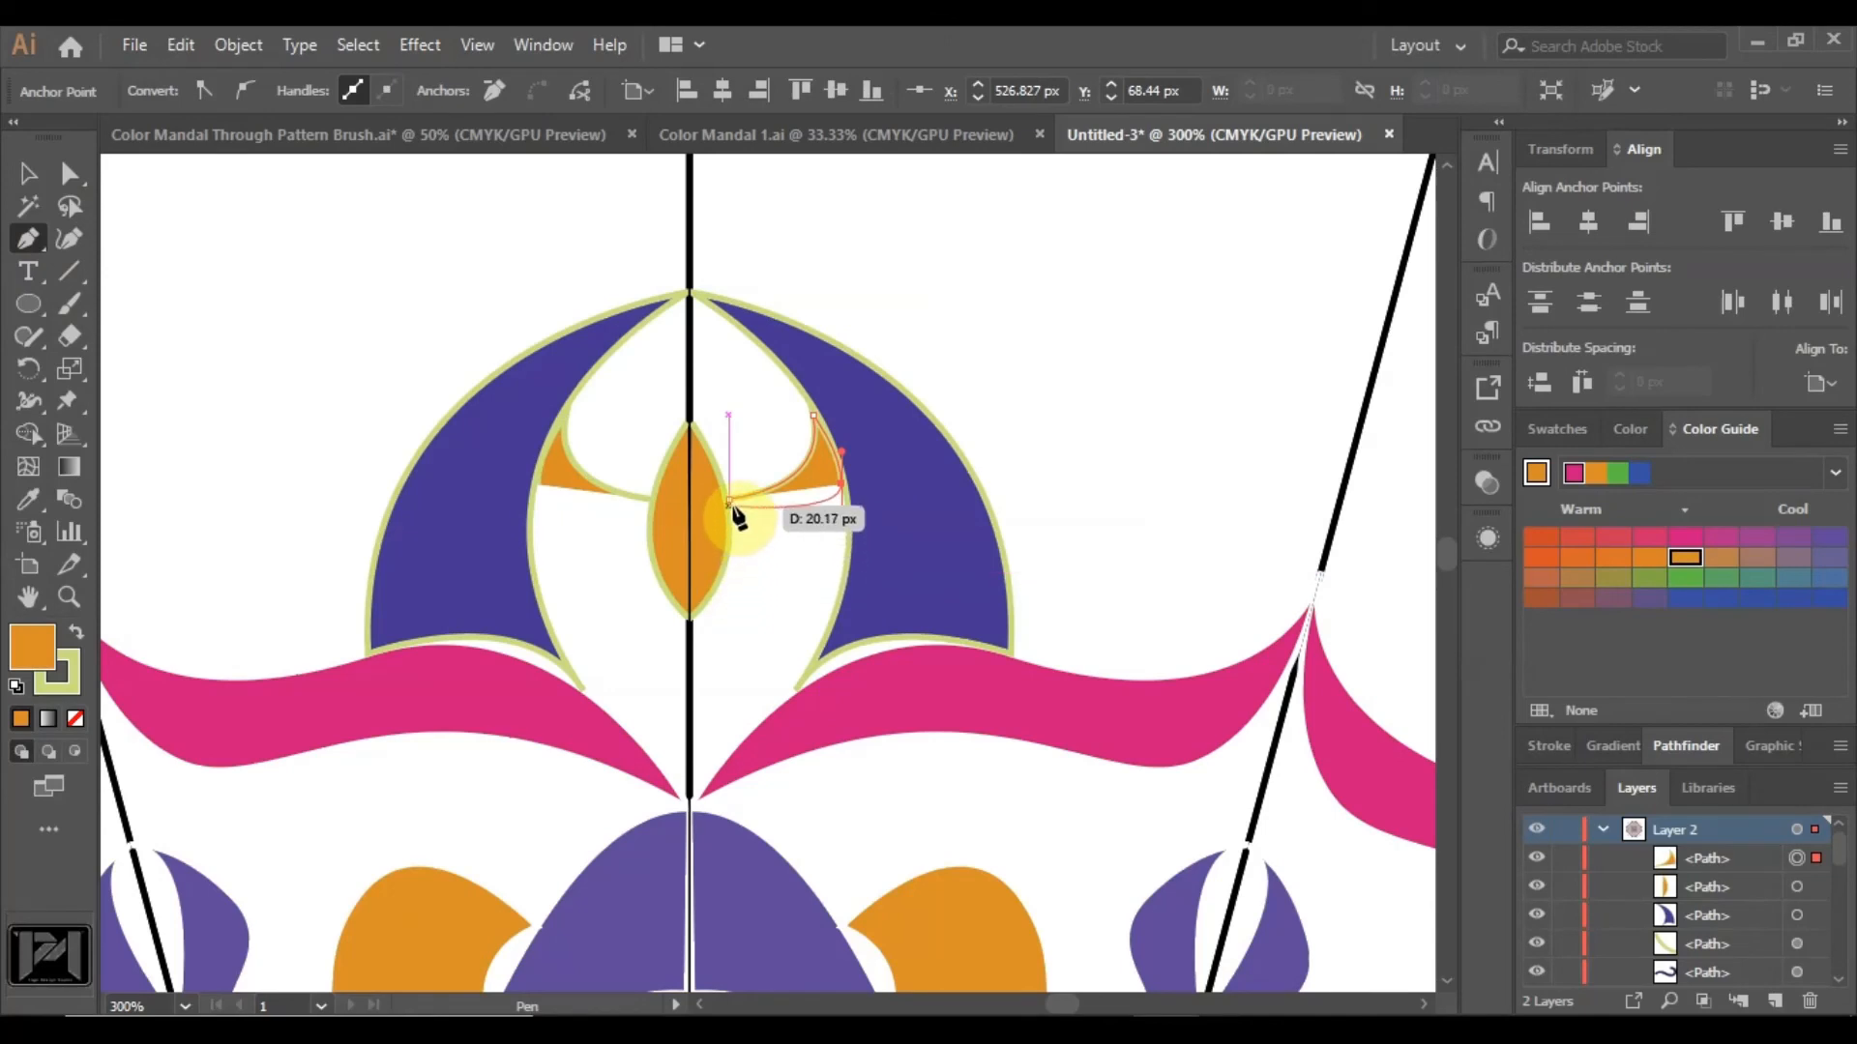
drag(731, 510, 808, 662)
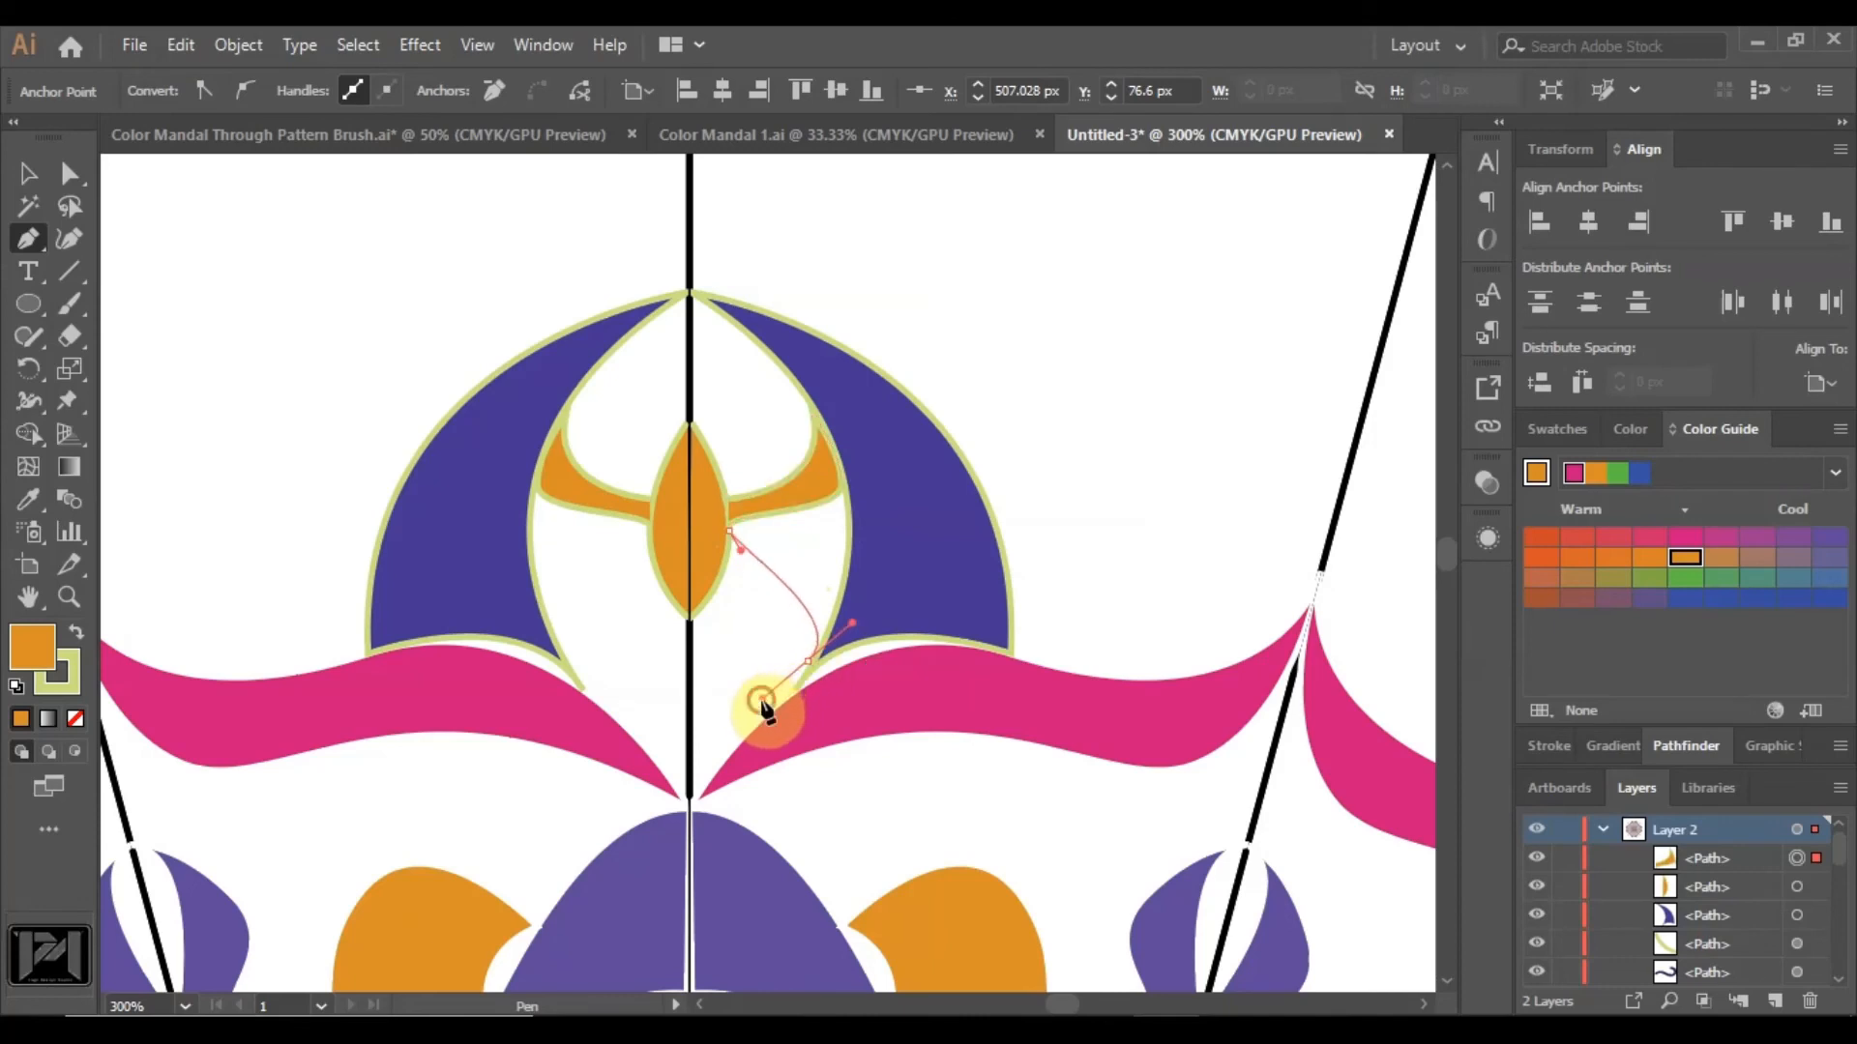
drag(709, 710, 791, 475)
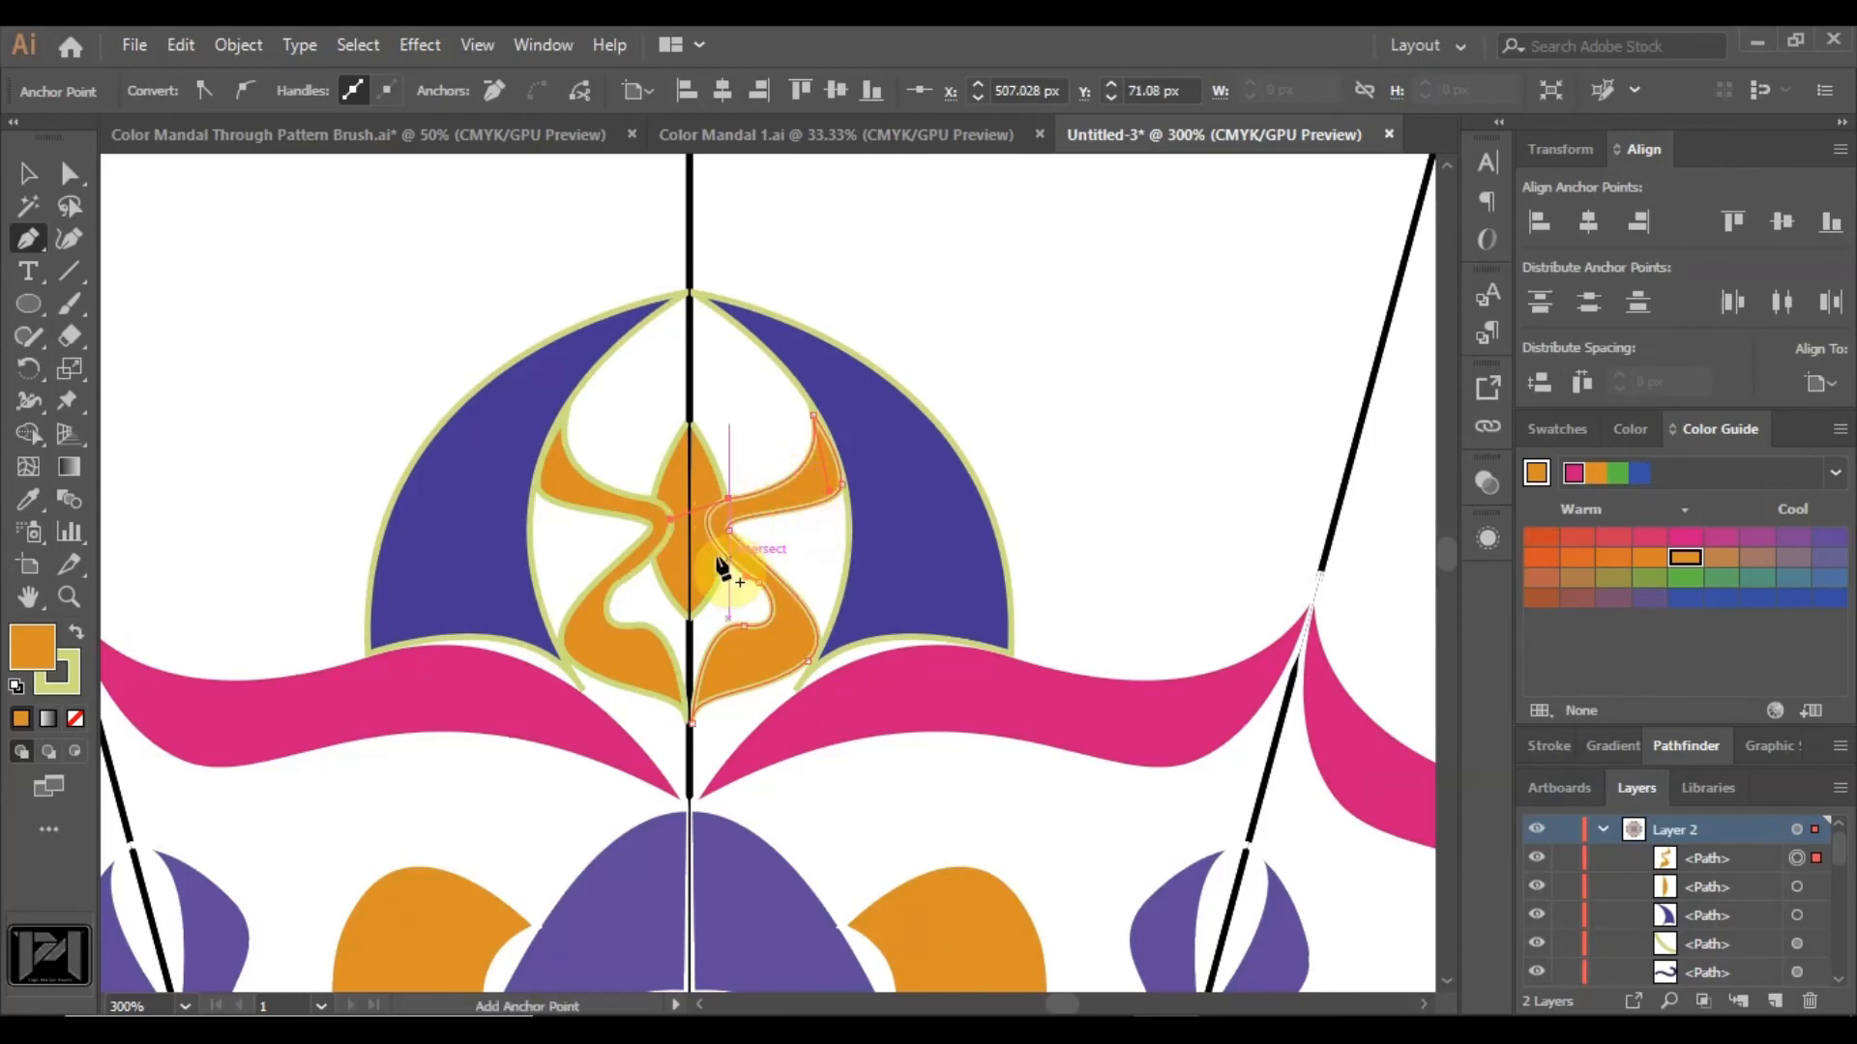
click(69, 175)
click(473, 337)
Draw an orange Pen arc from the vertical axis above the top crescent outward to the neighbouring radial line.
scroll(793, 534, down, 5)
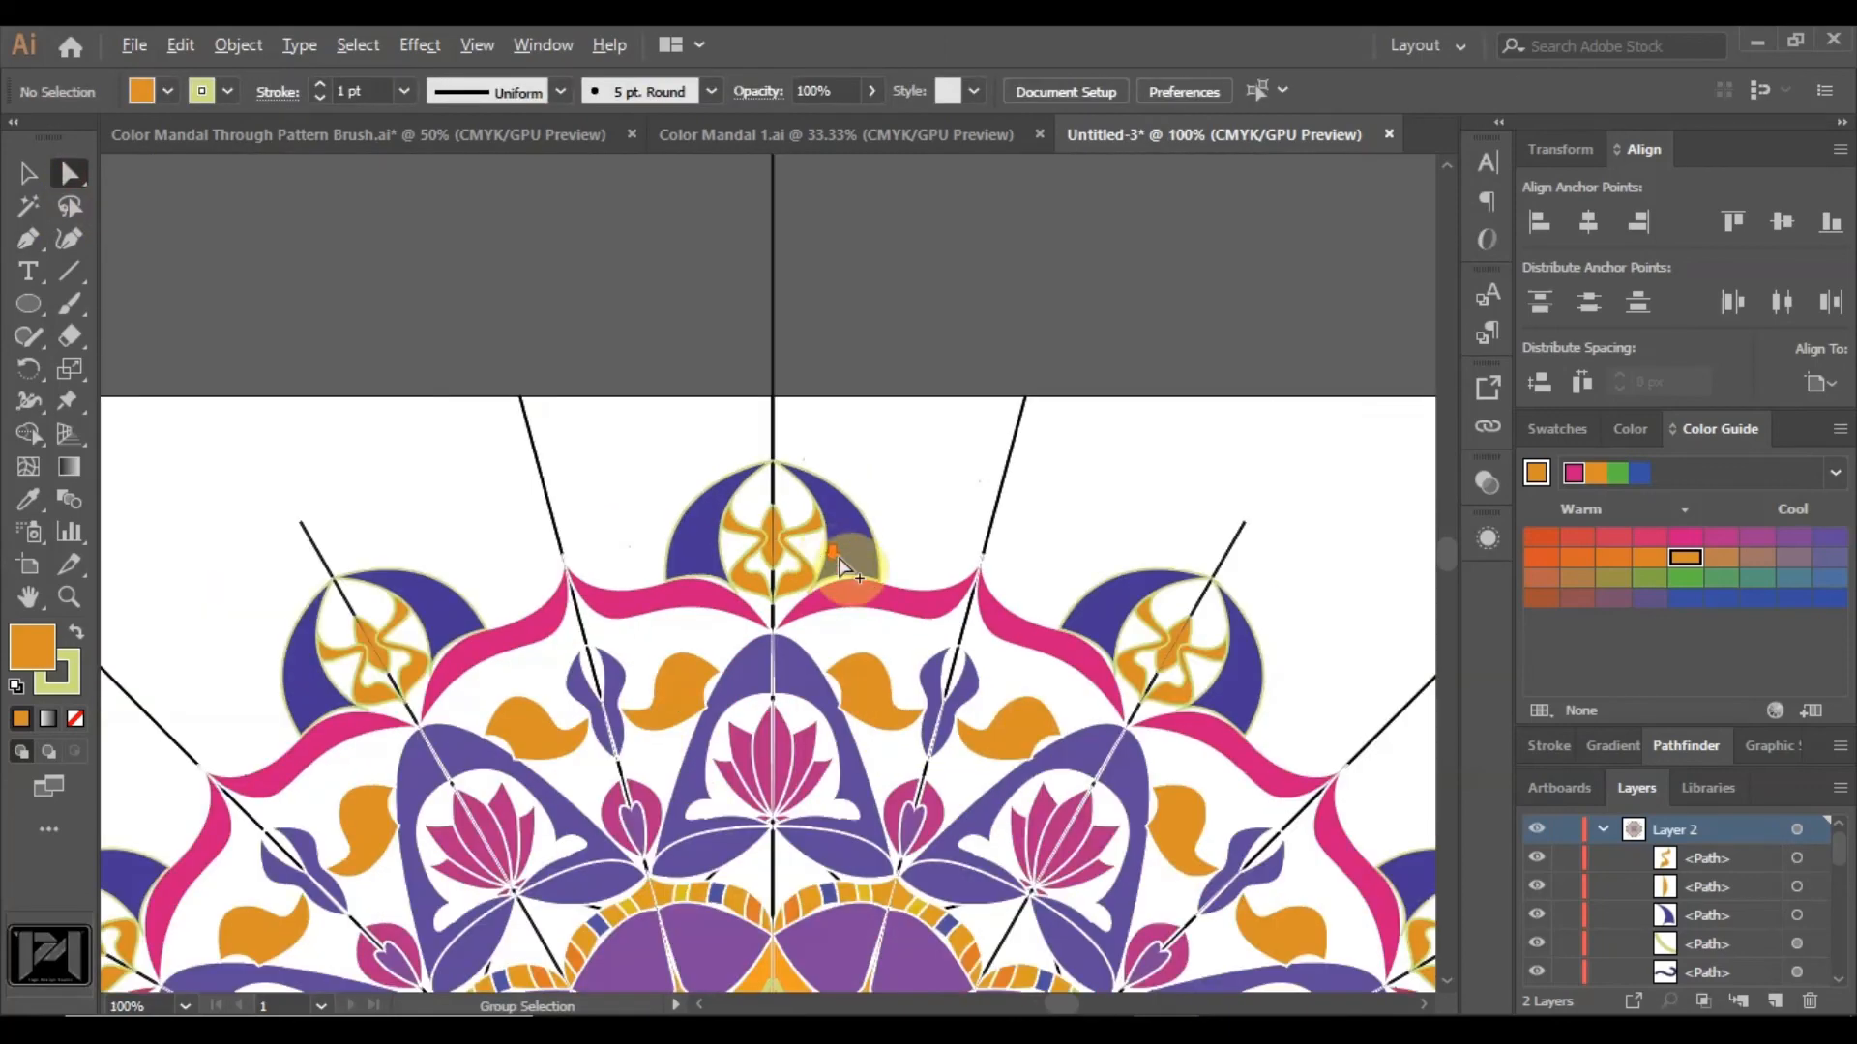
scroll(1016, 614, down, 2)
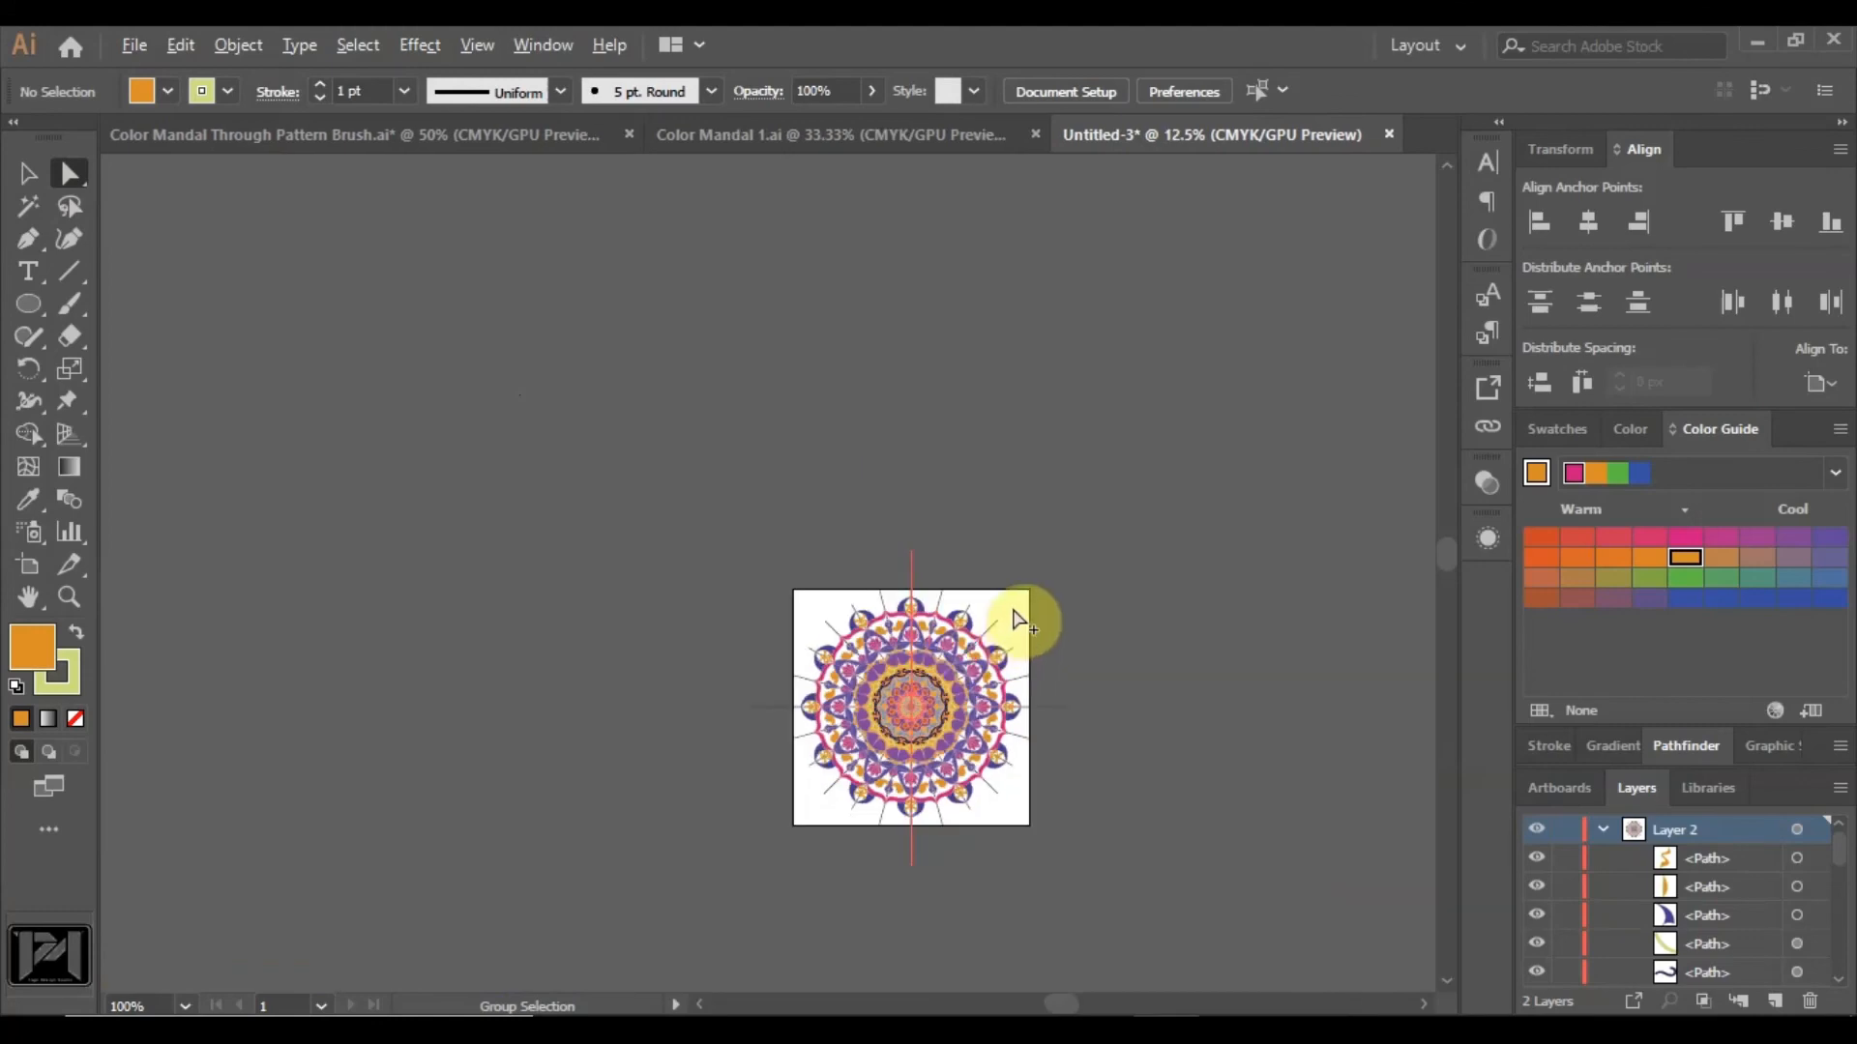
scroll(920, 609, up, 6)
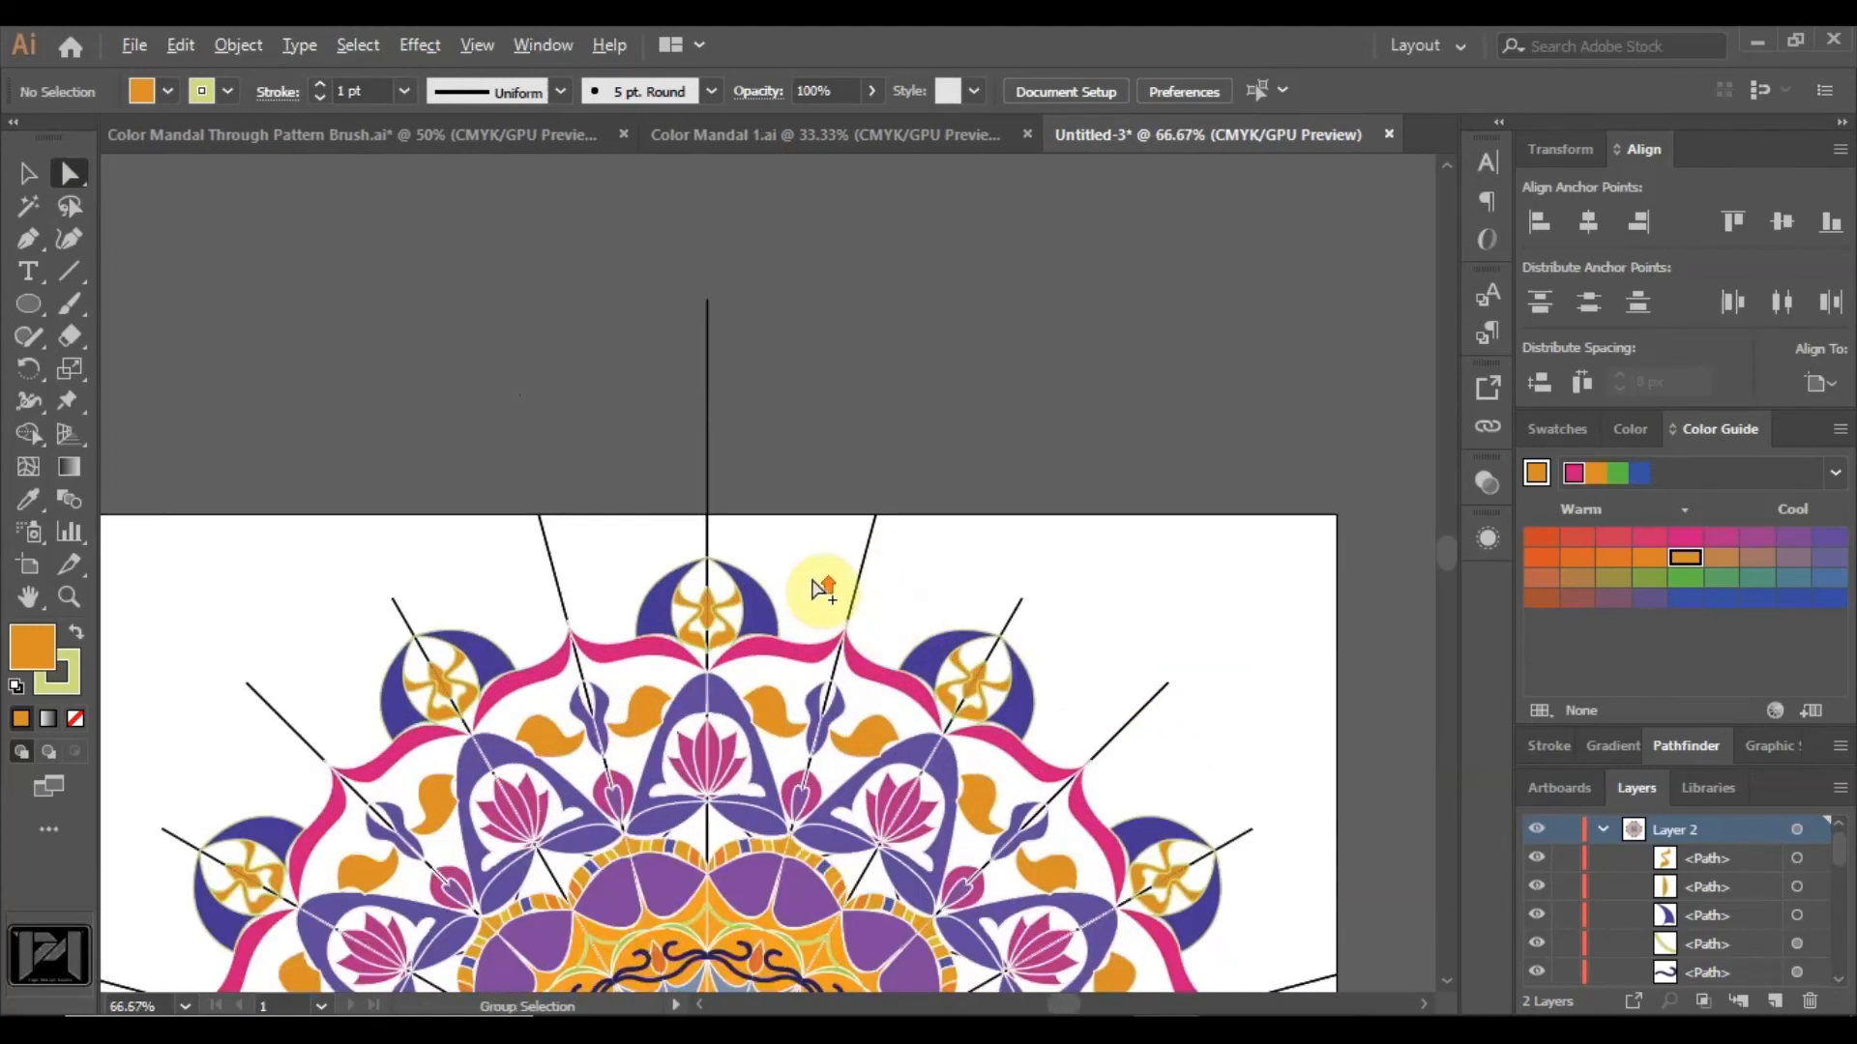
scroll(817, 590, up, 1)
click(21, 240)
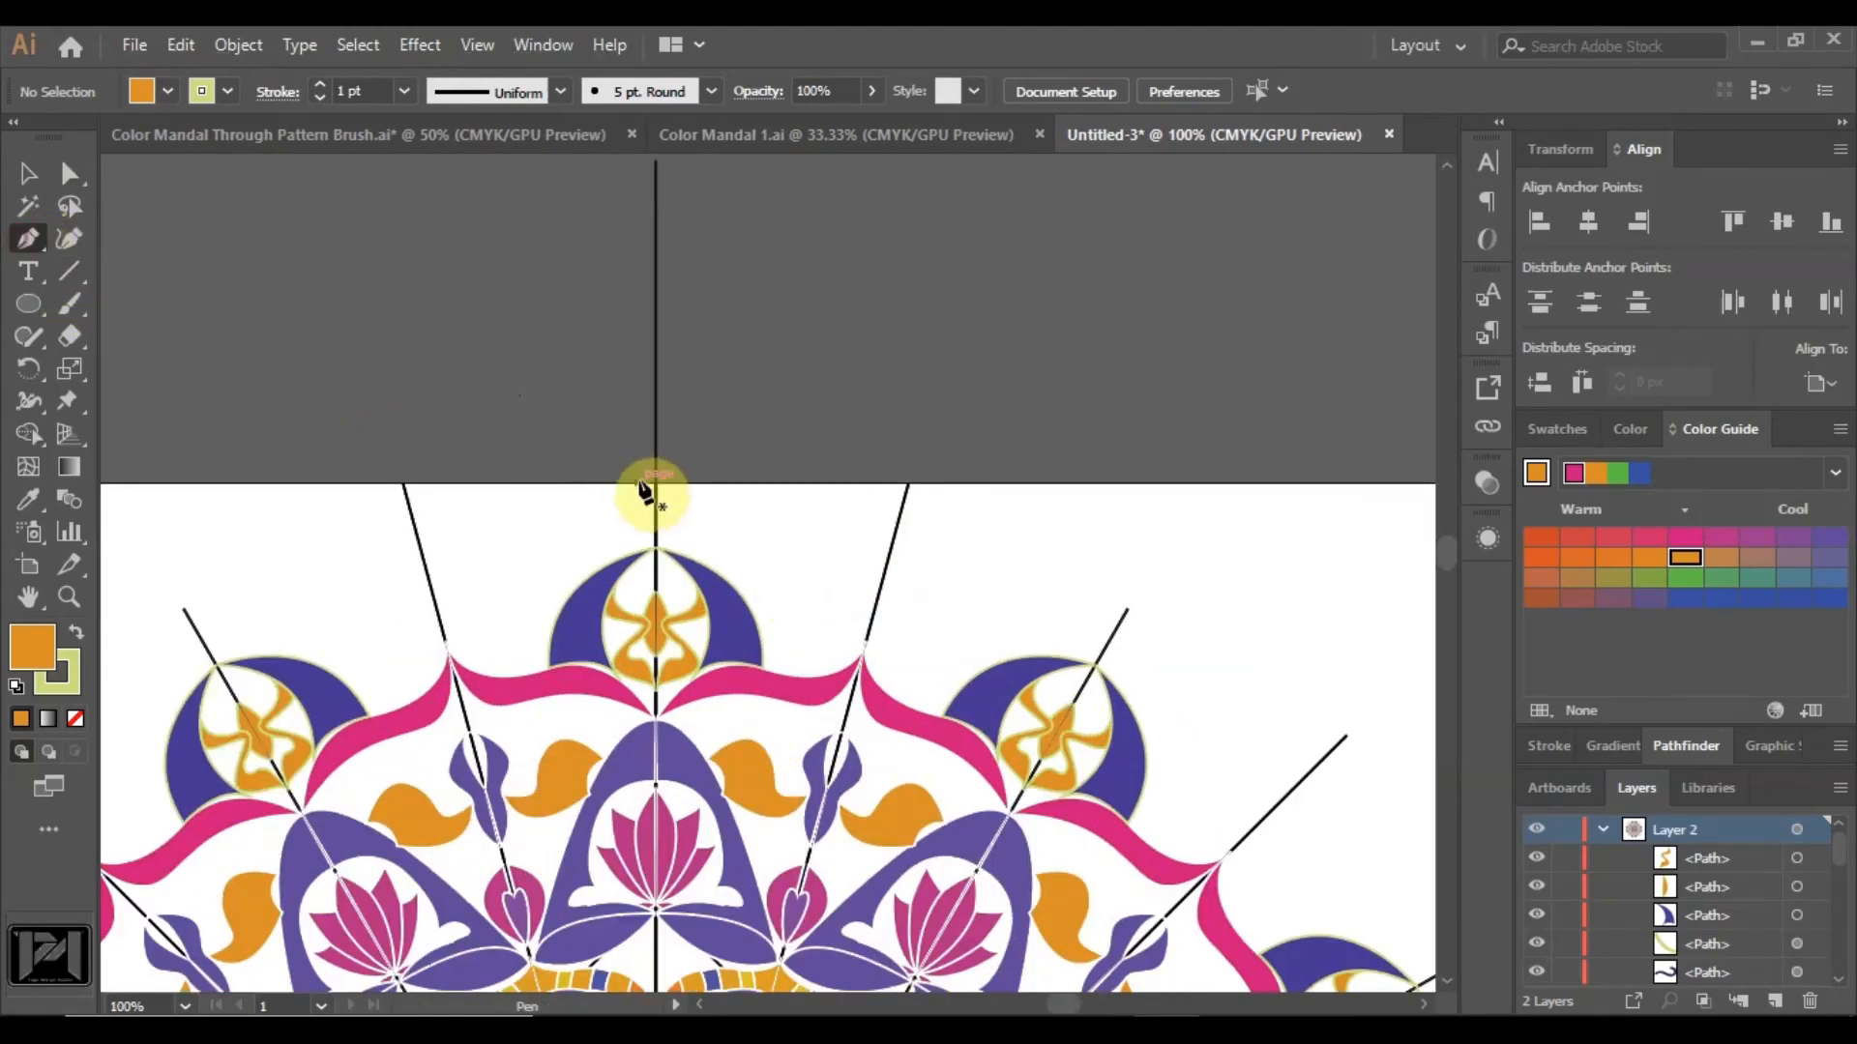
click(655, 504)
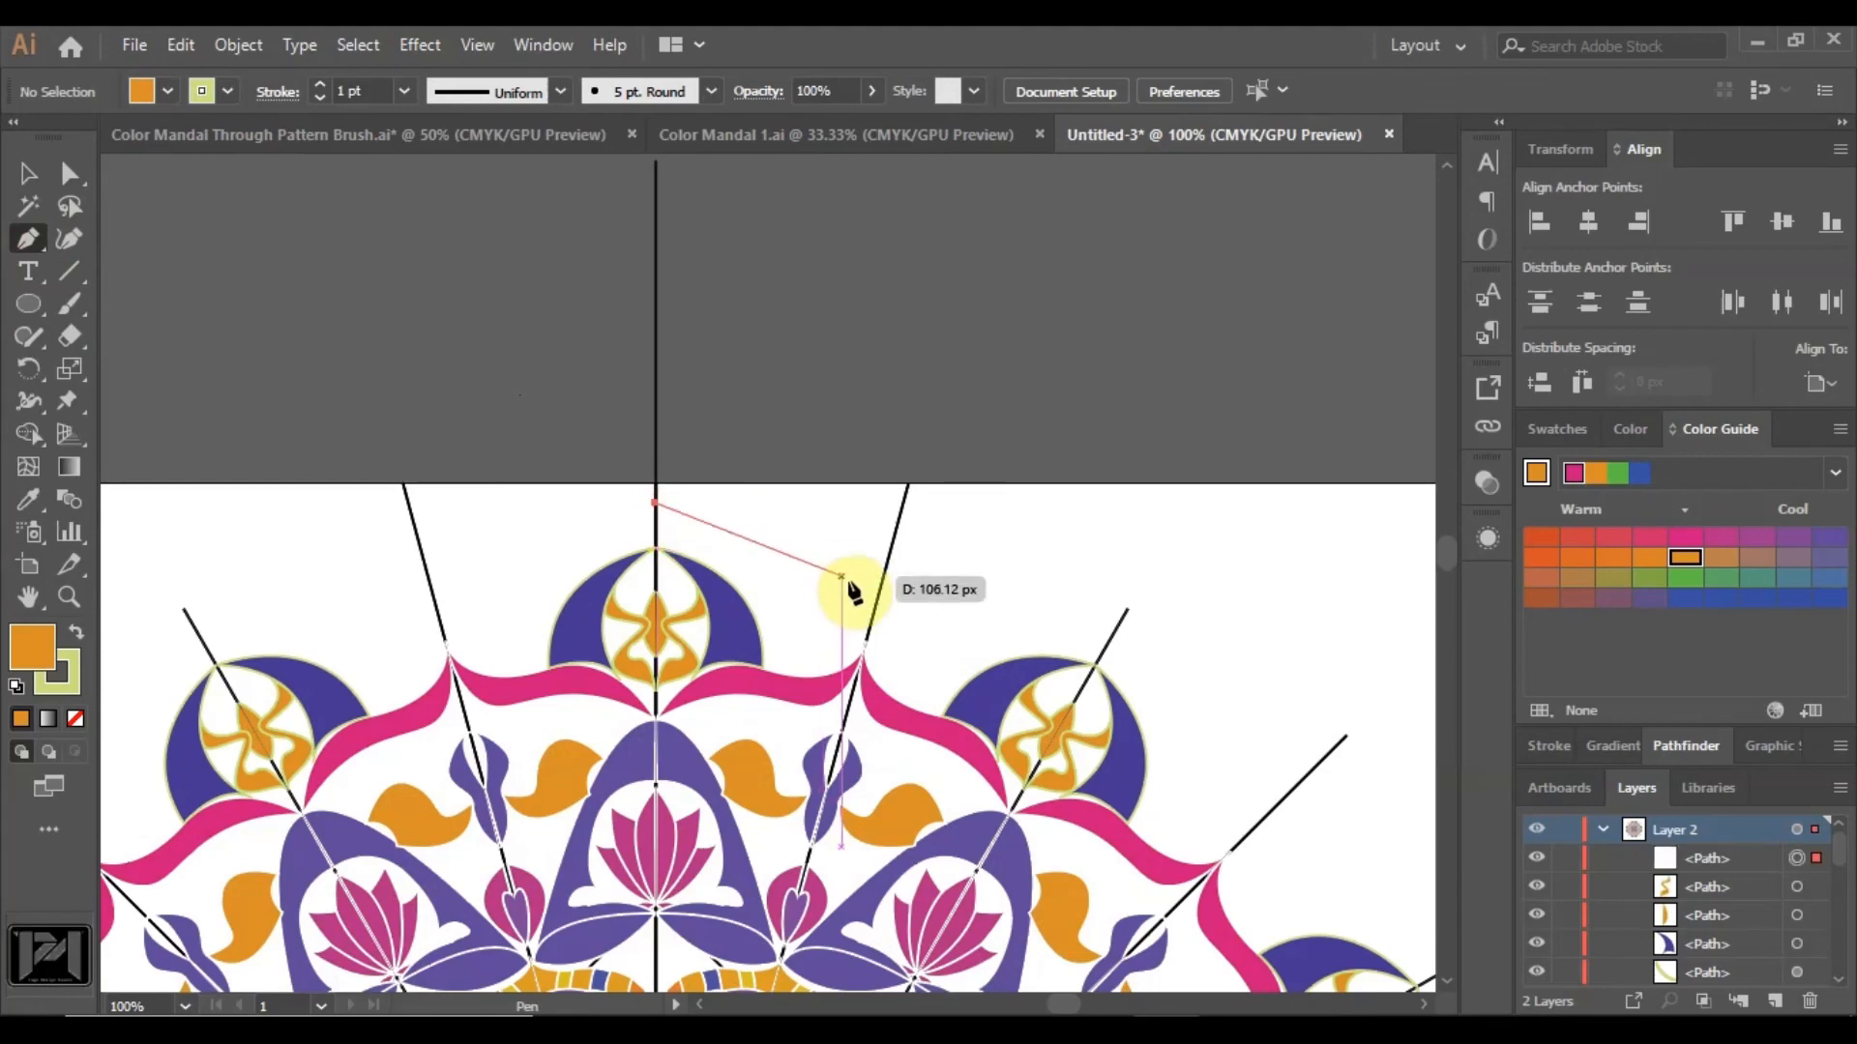
drag(865, 605, 856, 690)
Extend the outer orange shape to the pink band's peak, close it with a wavy inner edge back to the axis, and deselect it.
scroll(855, 691, up, 1)
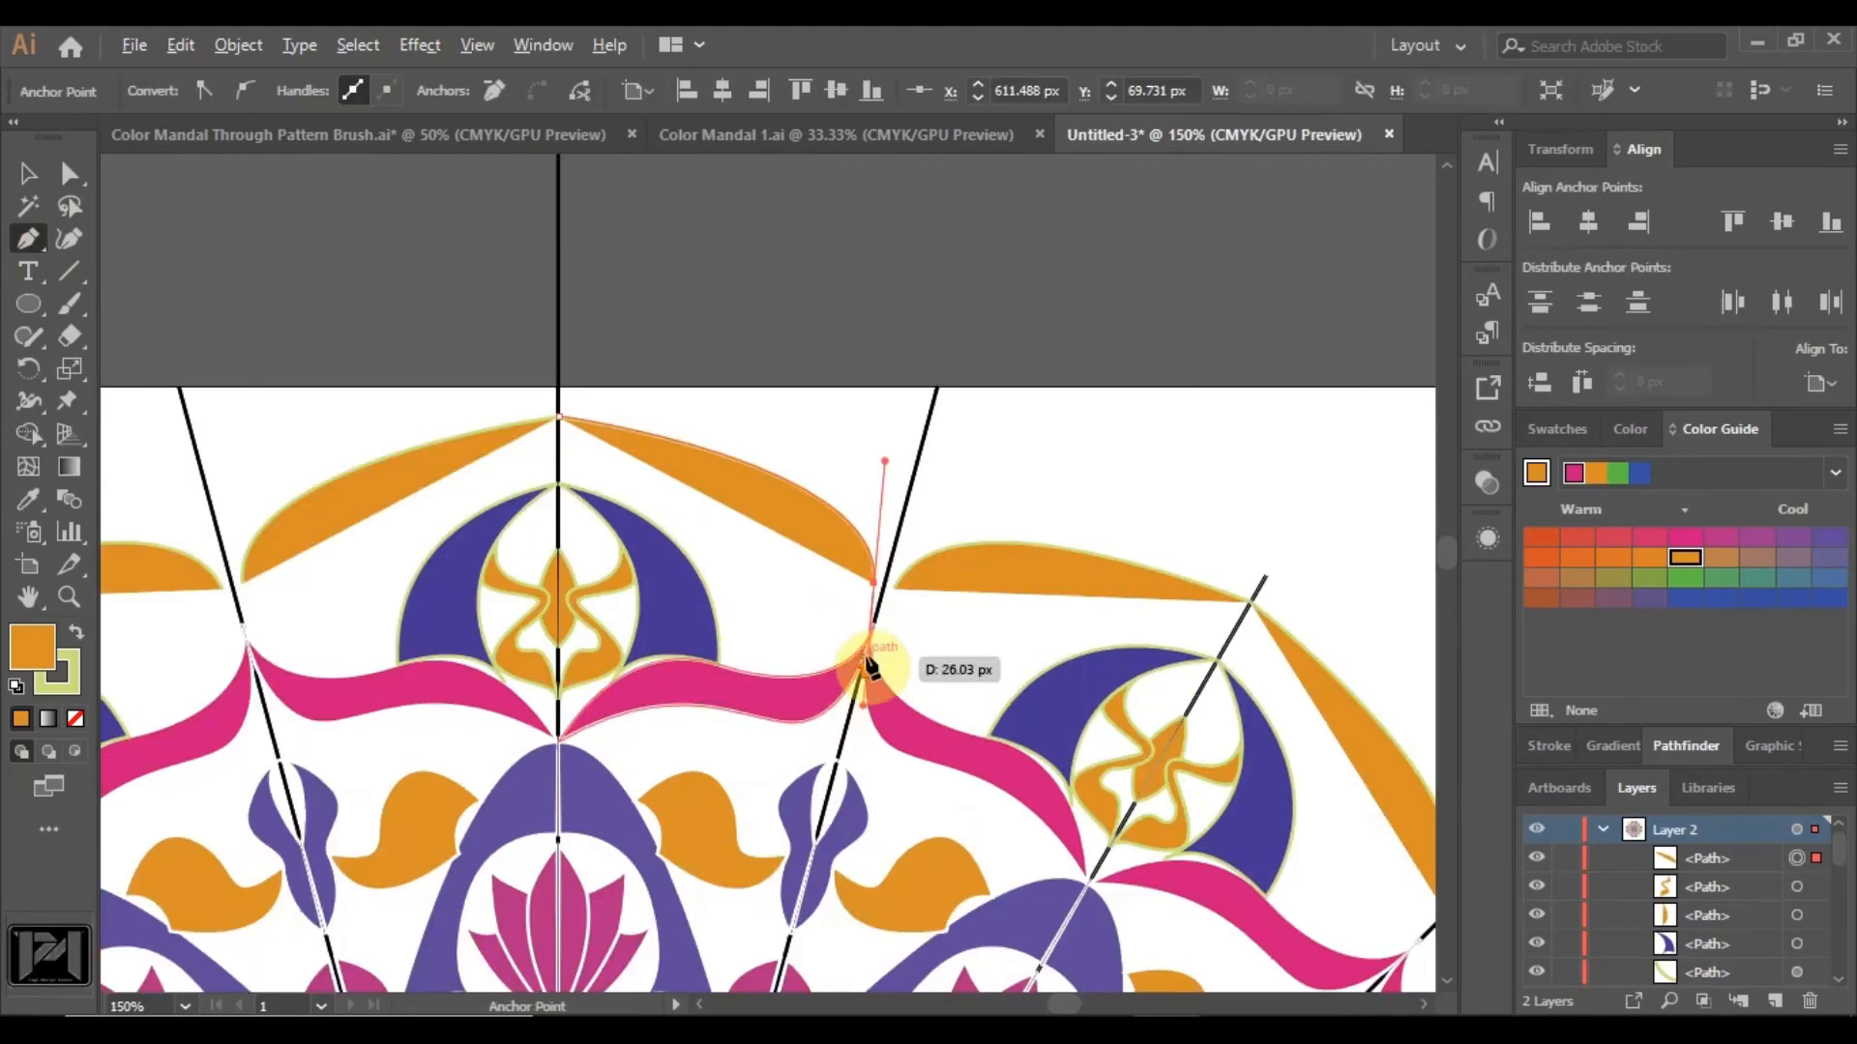
scroll(874, 642, up, 2)
drag(882, 627, 888, 599)
scroll(887, 597, down, 2)
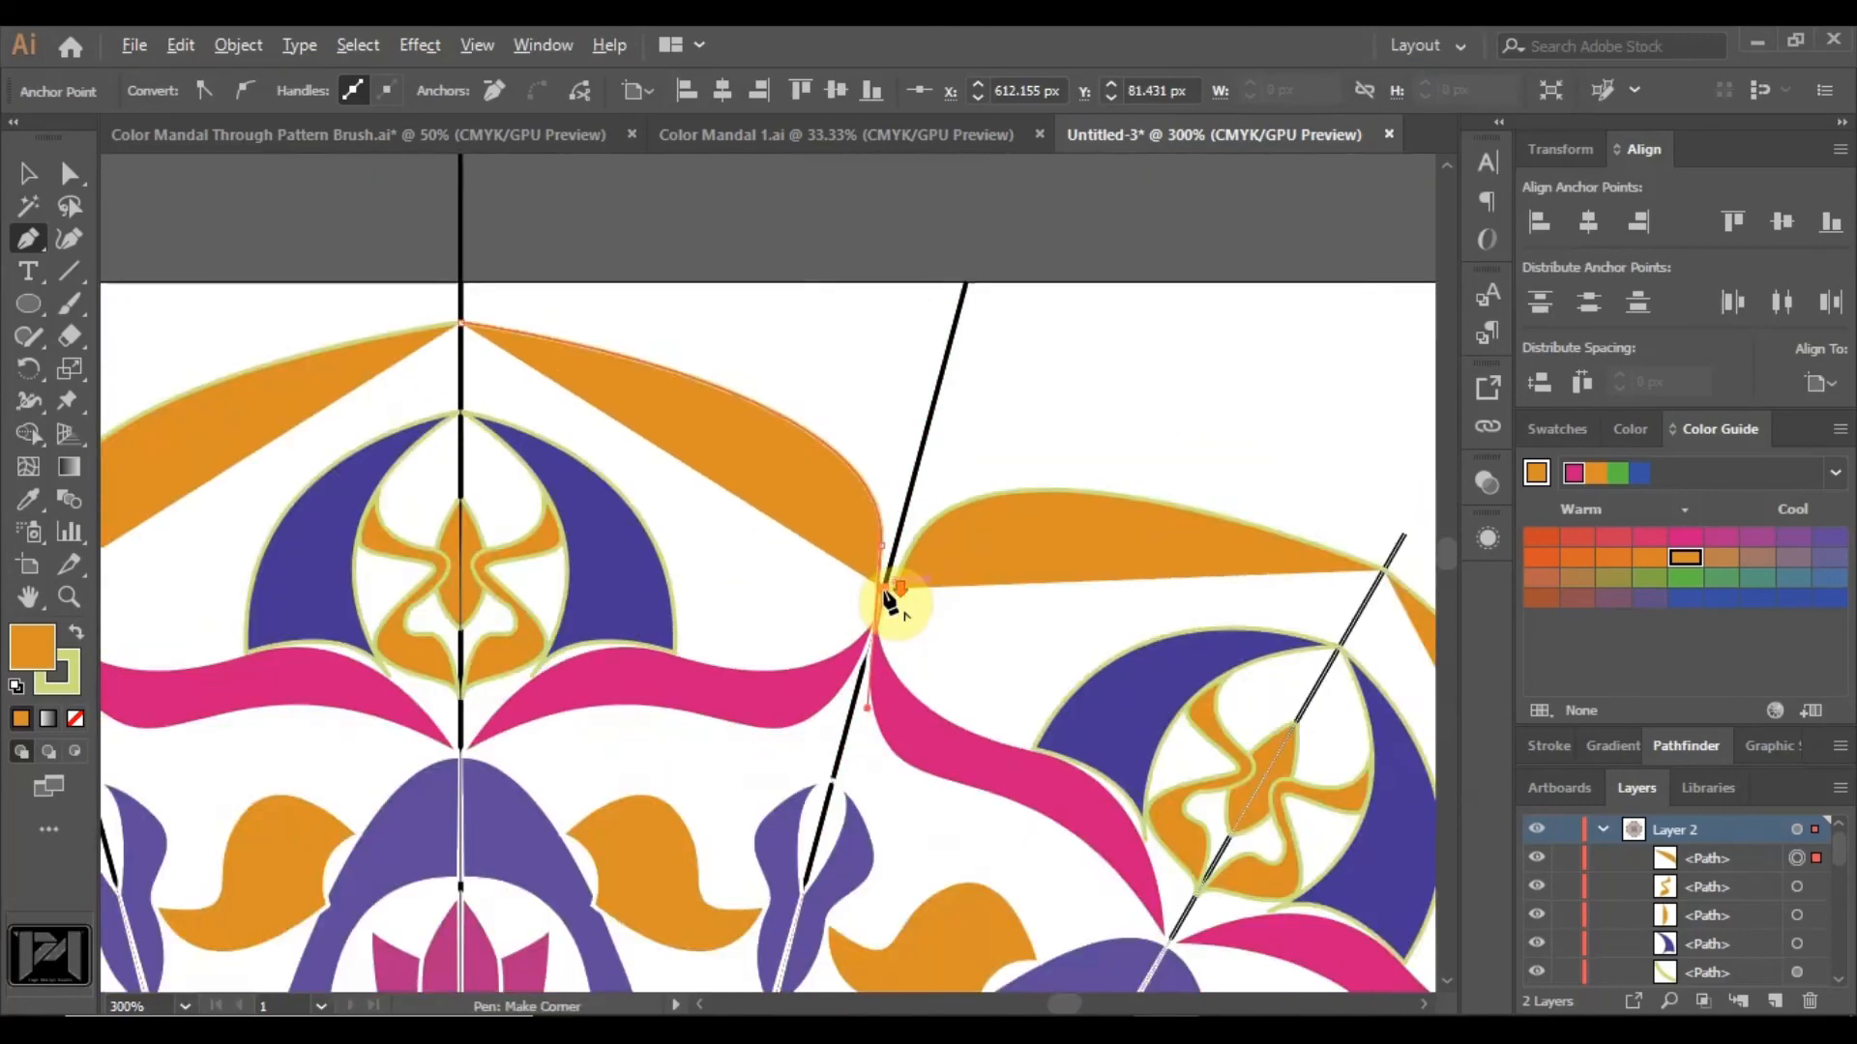
drag(751, 538, 619, 432)
mouse_move(568, 391)
mouse_down()
mouse_move(592, 419)
mouse_move(567, 397)
mouse_up()
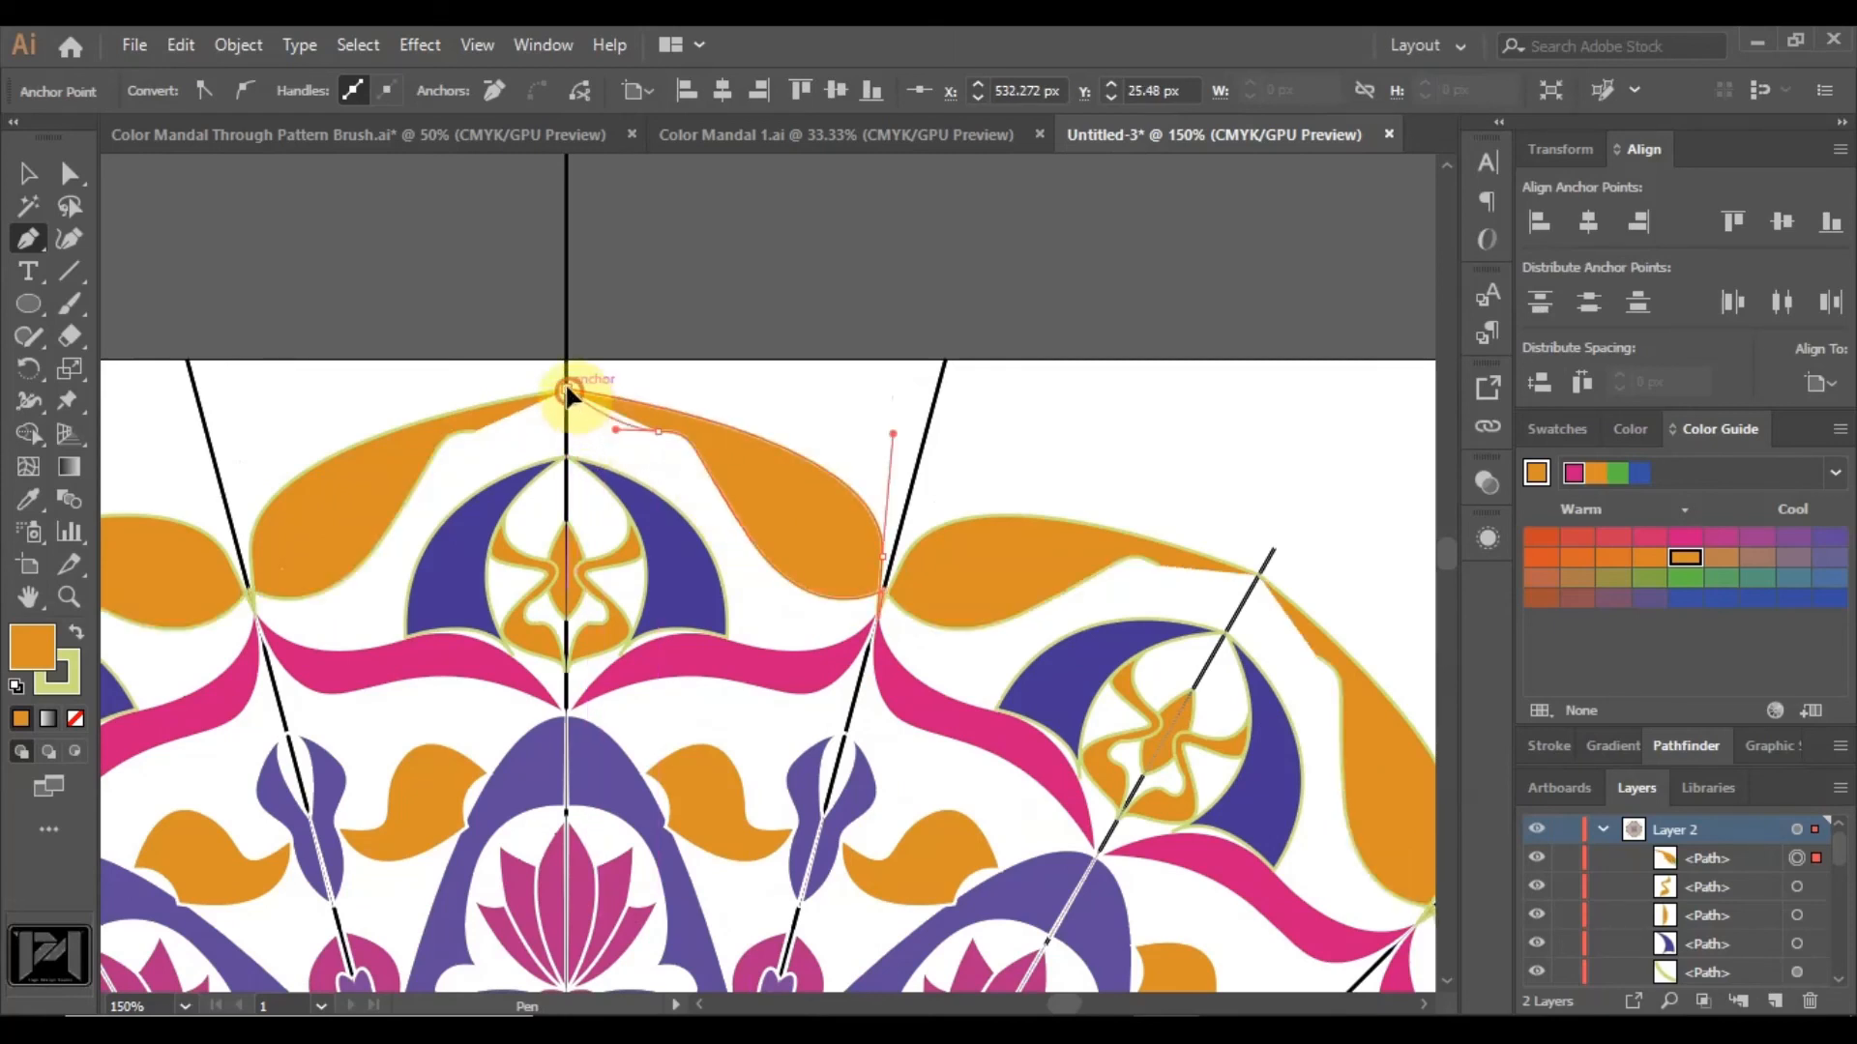
click(600, 406)
scroll(633, 437, down, 2)
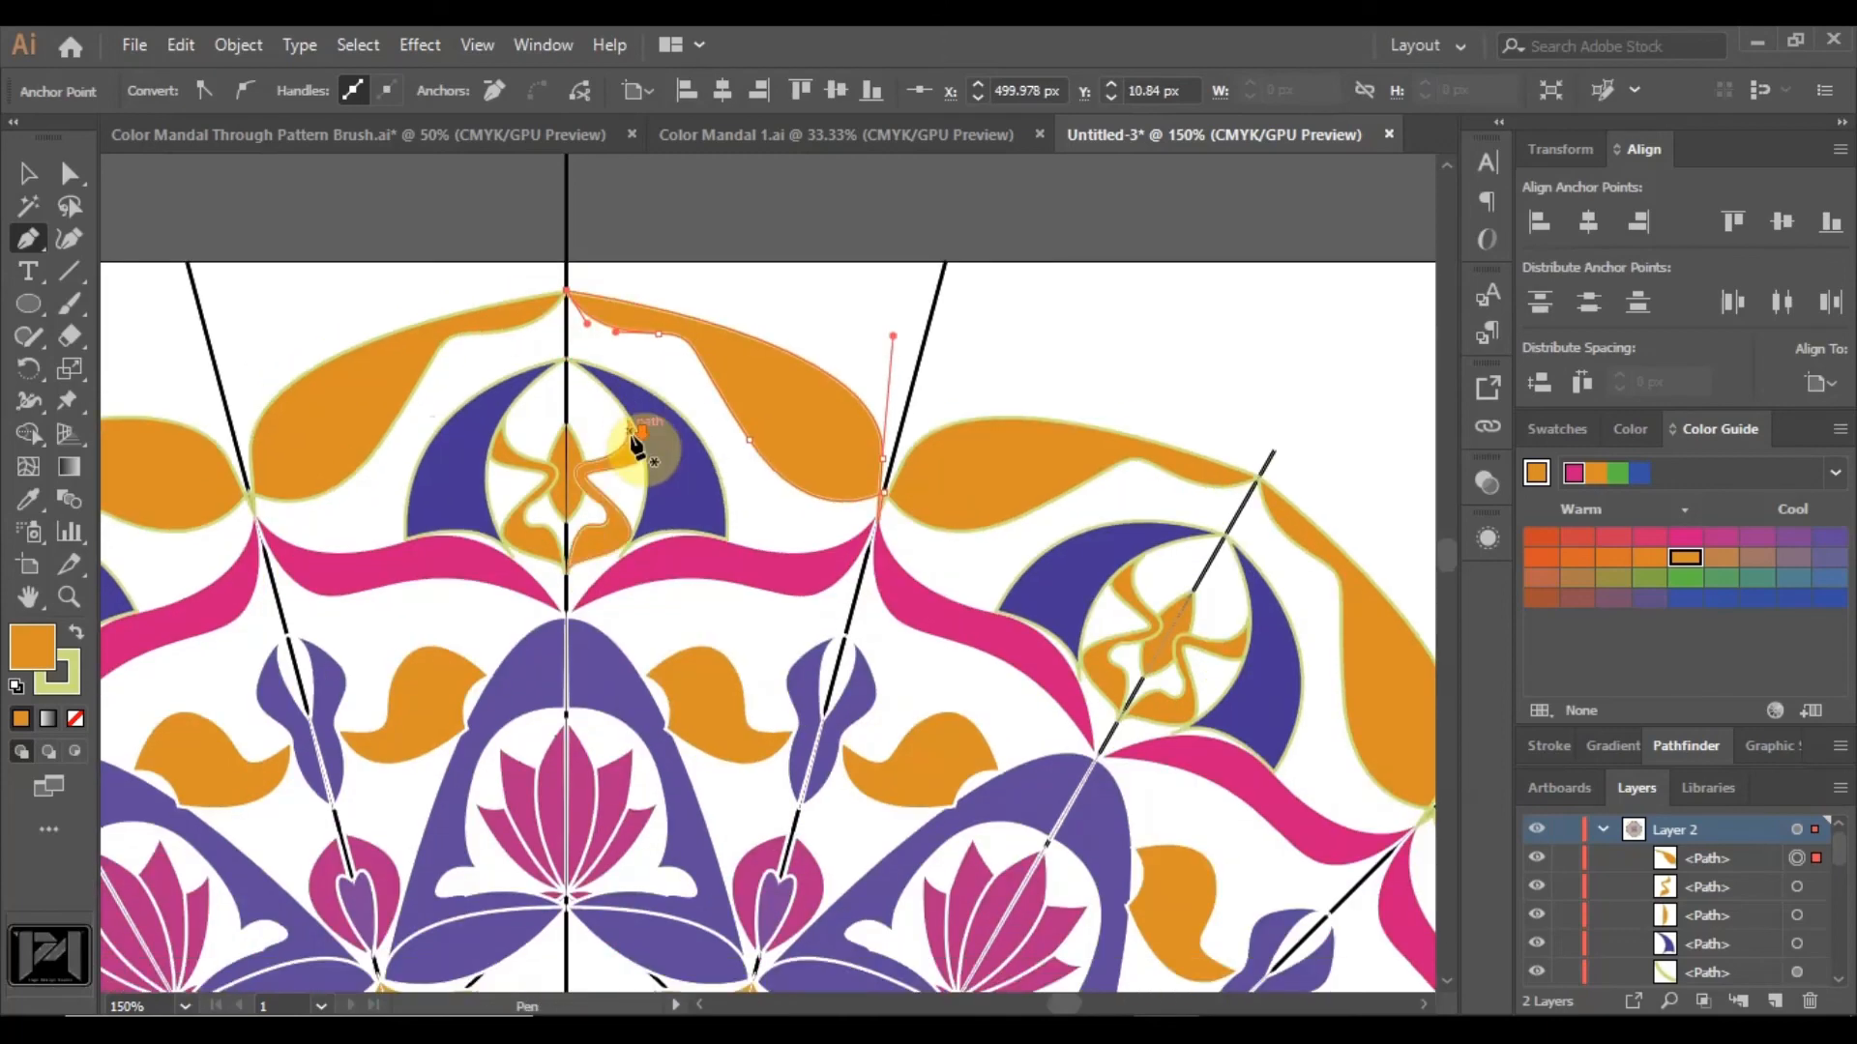
click(69, 174)
click(1030, 363)
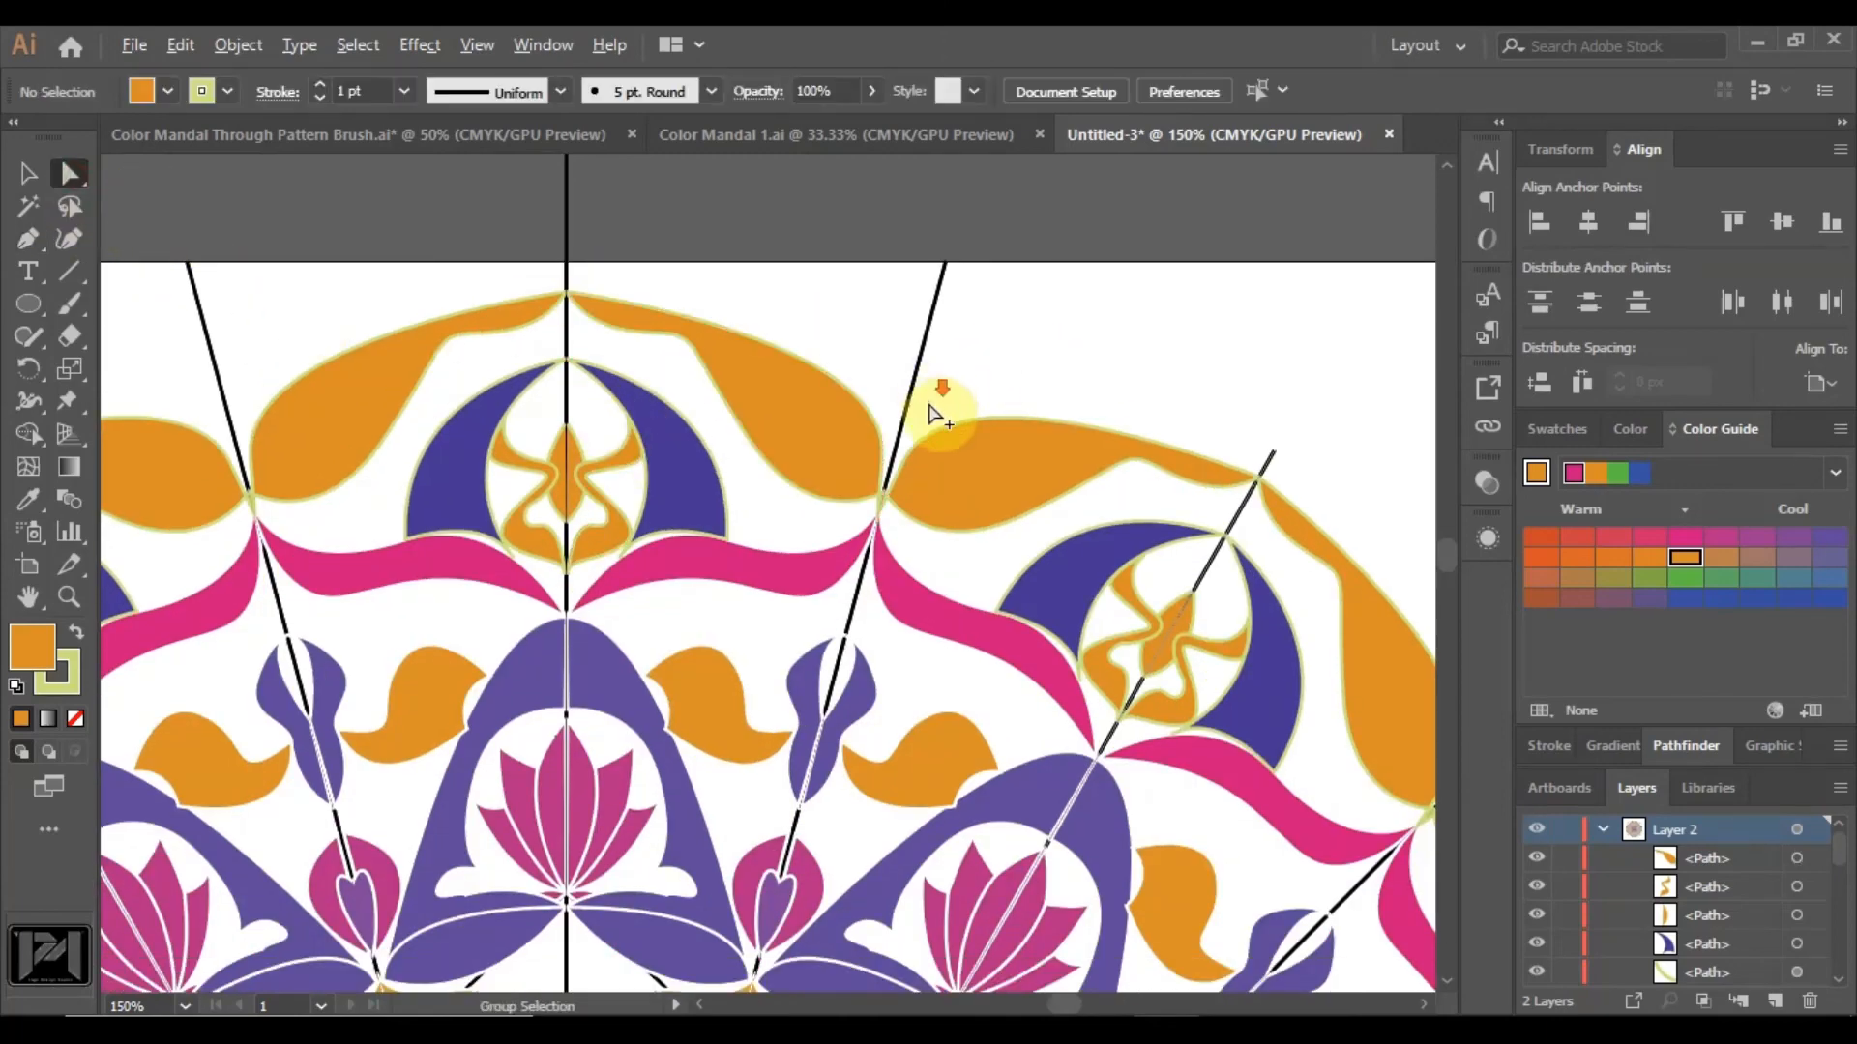
Examine the whole mandala with its new orange outer border at different magnifications.
scroll(948, 415, down, 5)
scroll(962, 435, up, 2)
scroll(964, 440, up, 1)
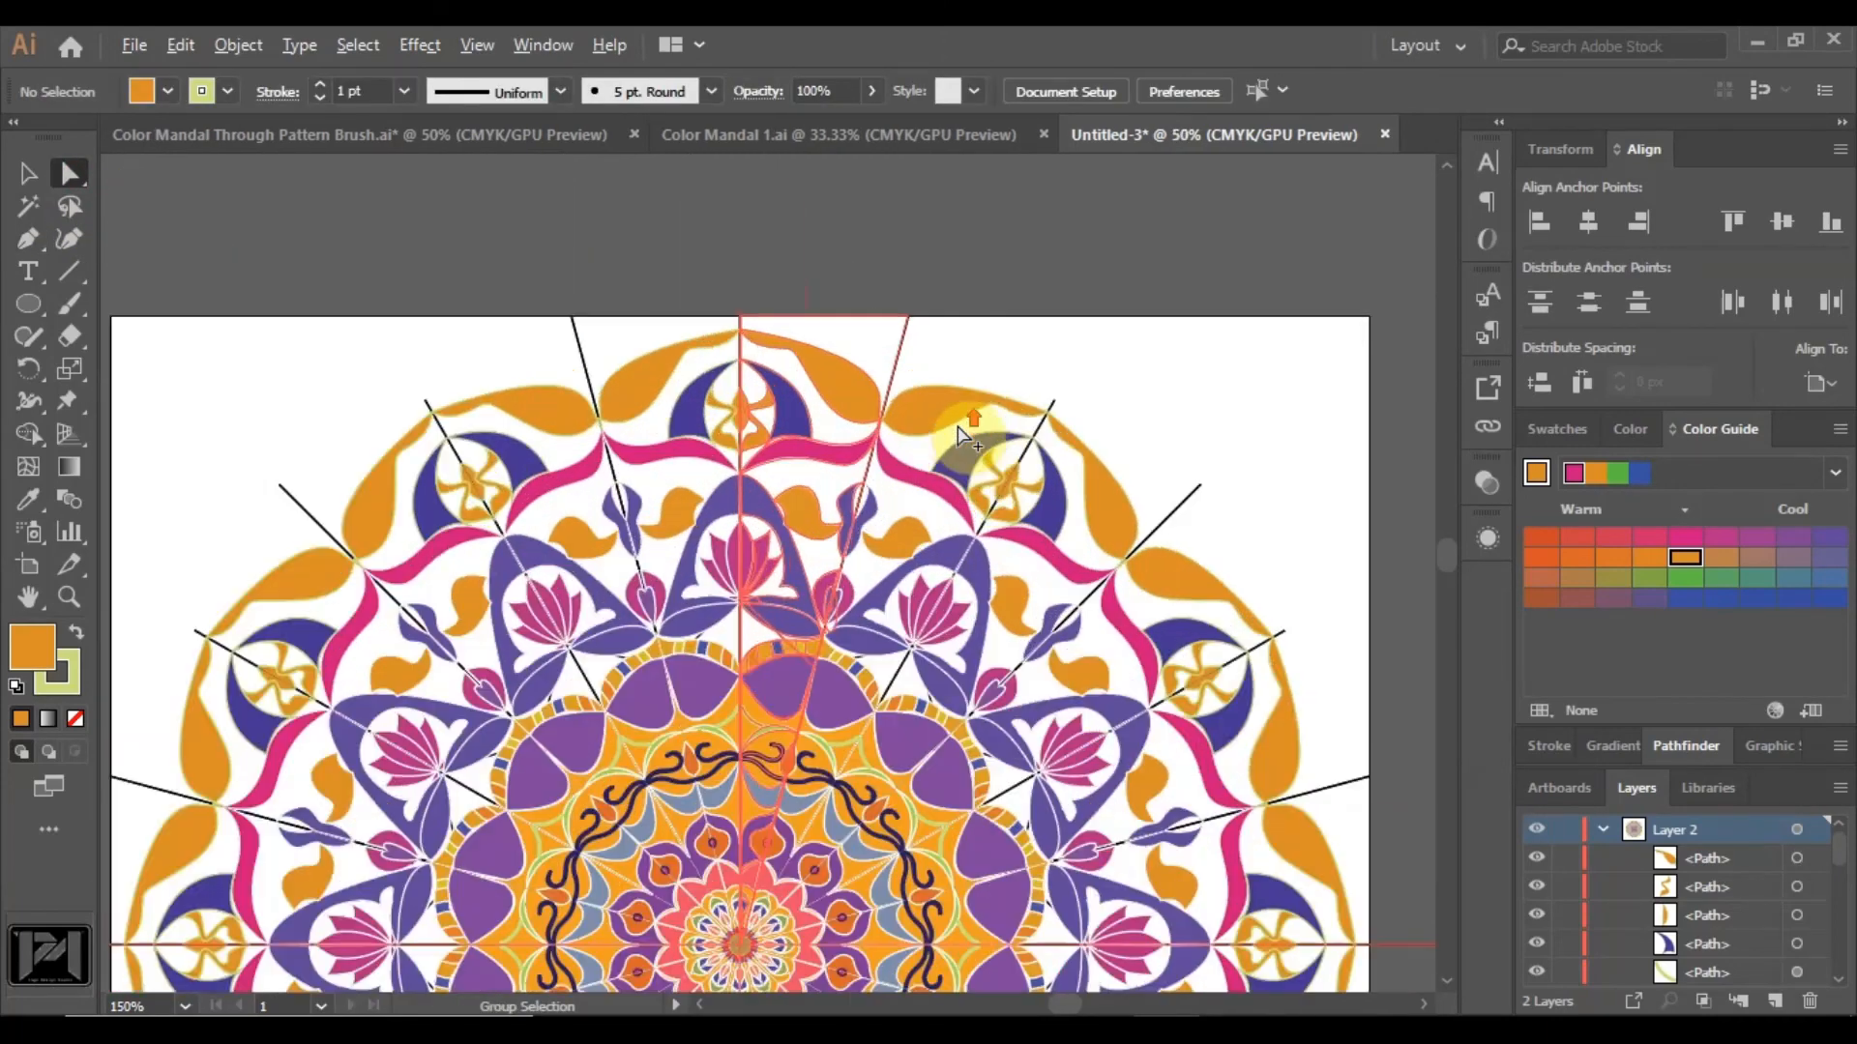
scroll(963, 455, down, 2)
scroll(931, 498, up, 3)
scroll(926, 498, down, 3)
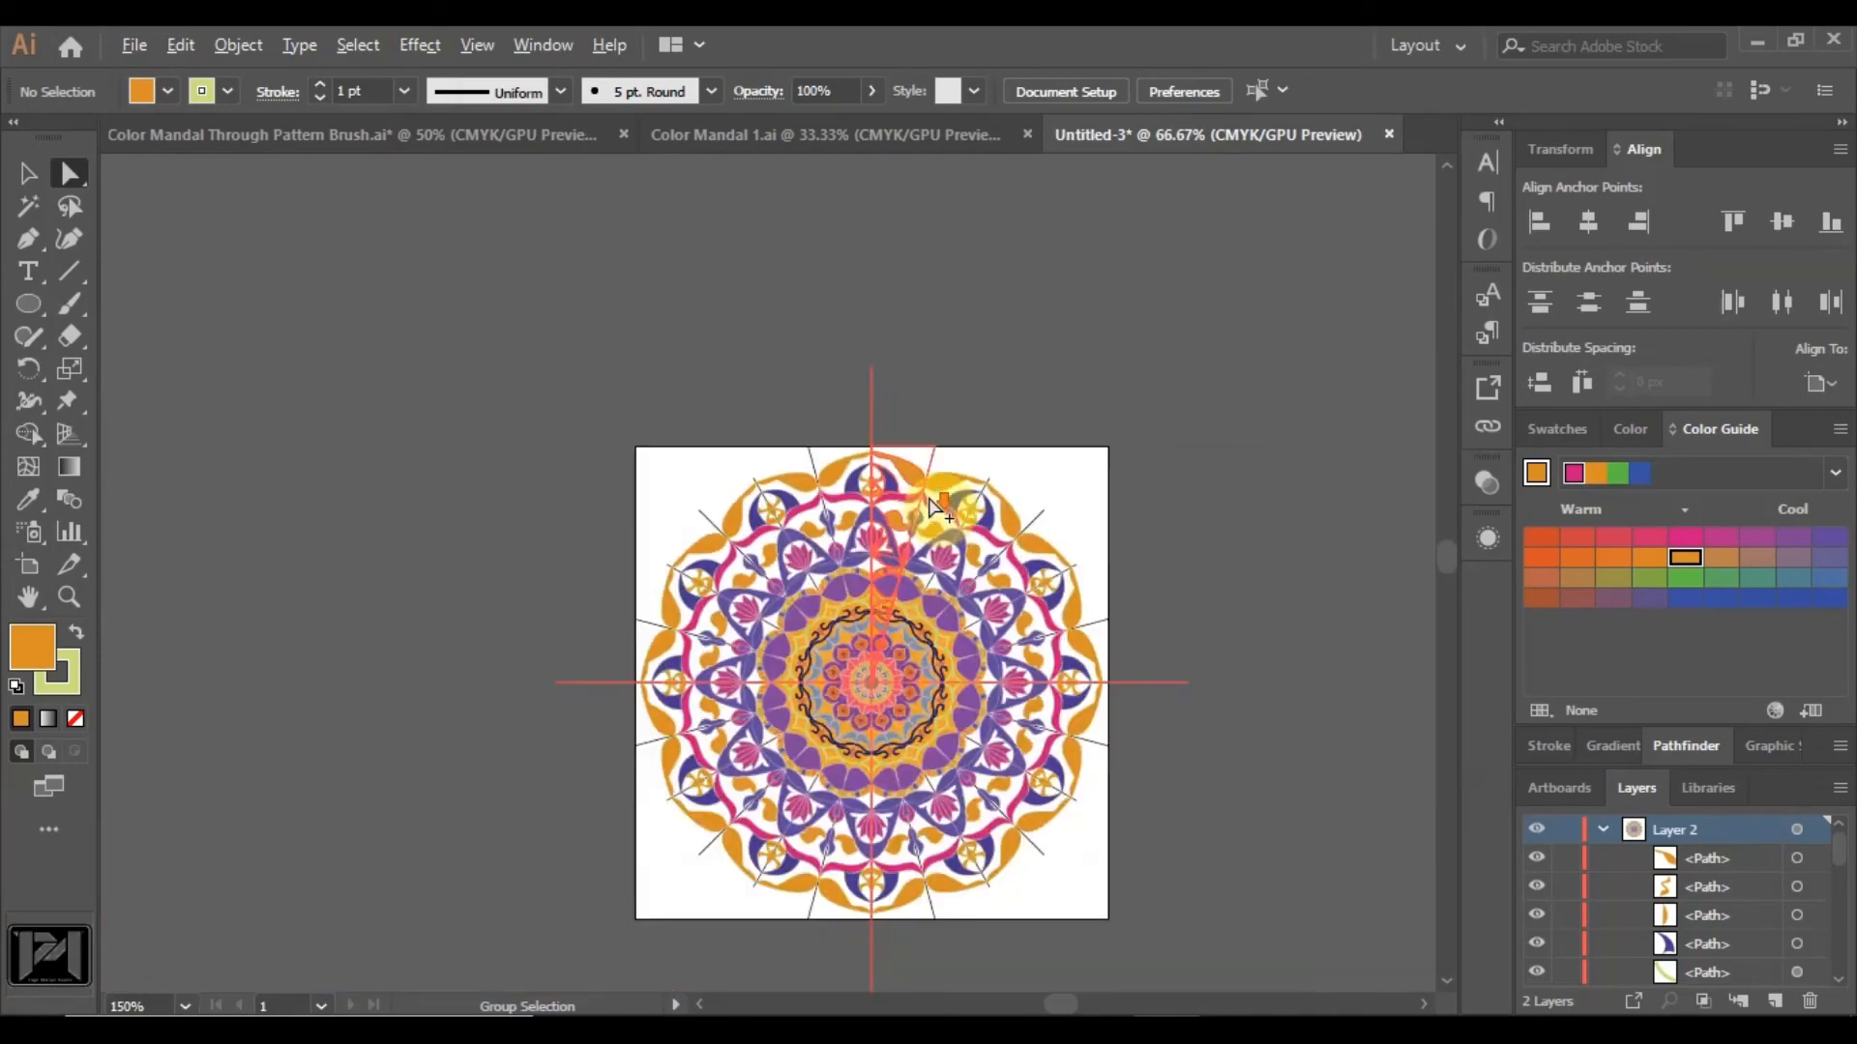
scroll(1006, 595, up, 2)
scroll(909, 628, up, 2)
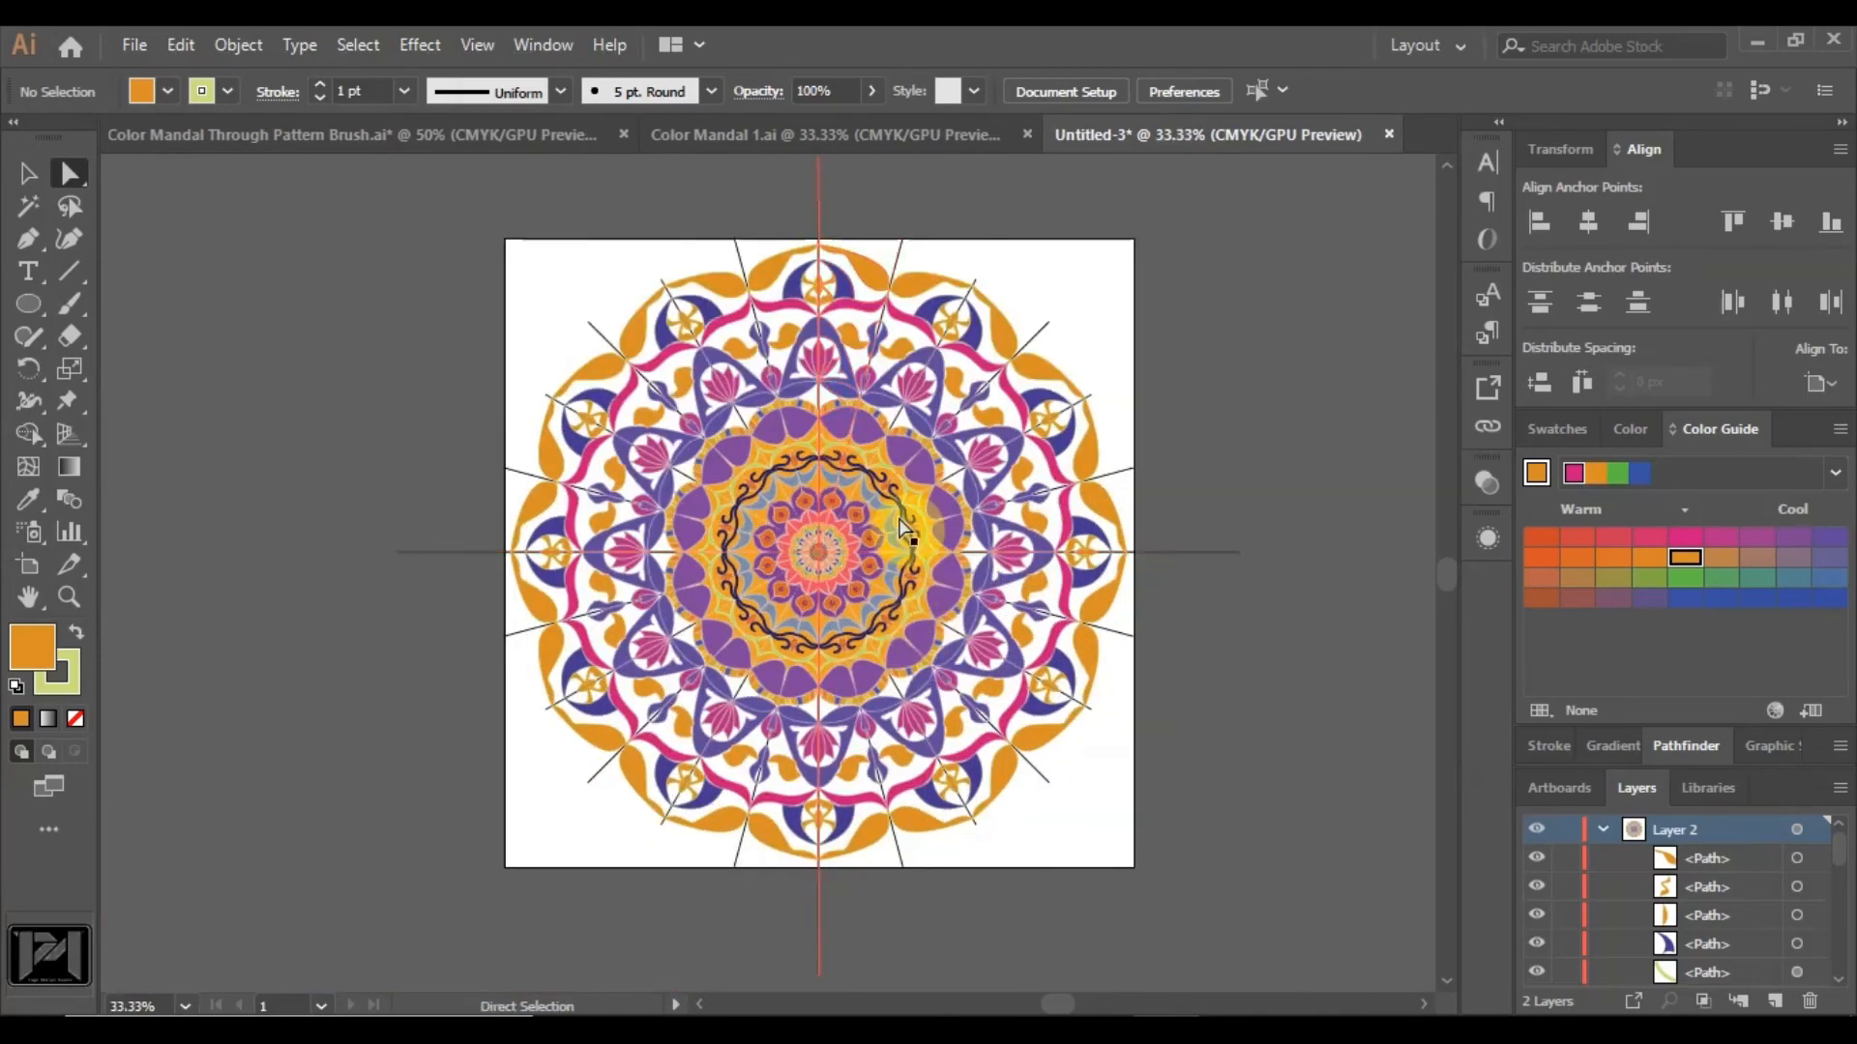
Select the whole mandala group and expand it.
click(60, 189)
click(31, 178)
key(ctrl+minus)
click(851, 653)
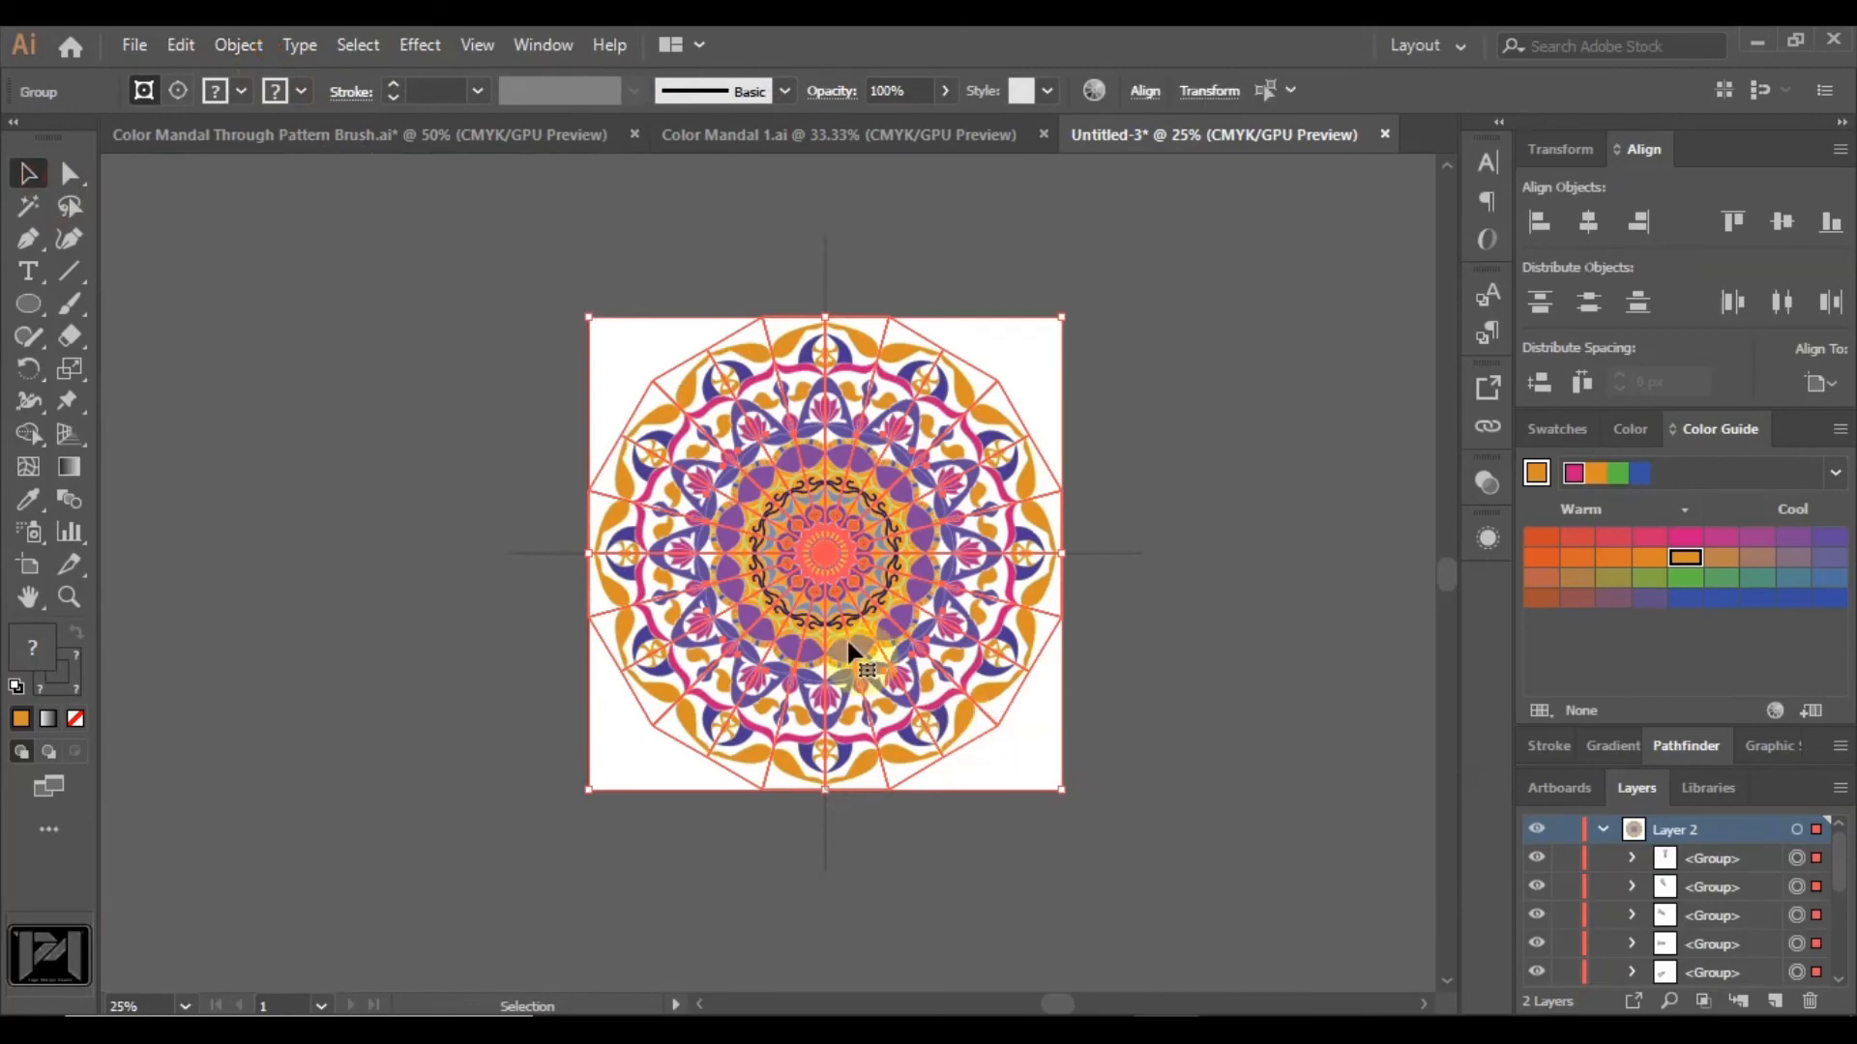
click(242, 48)
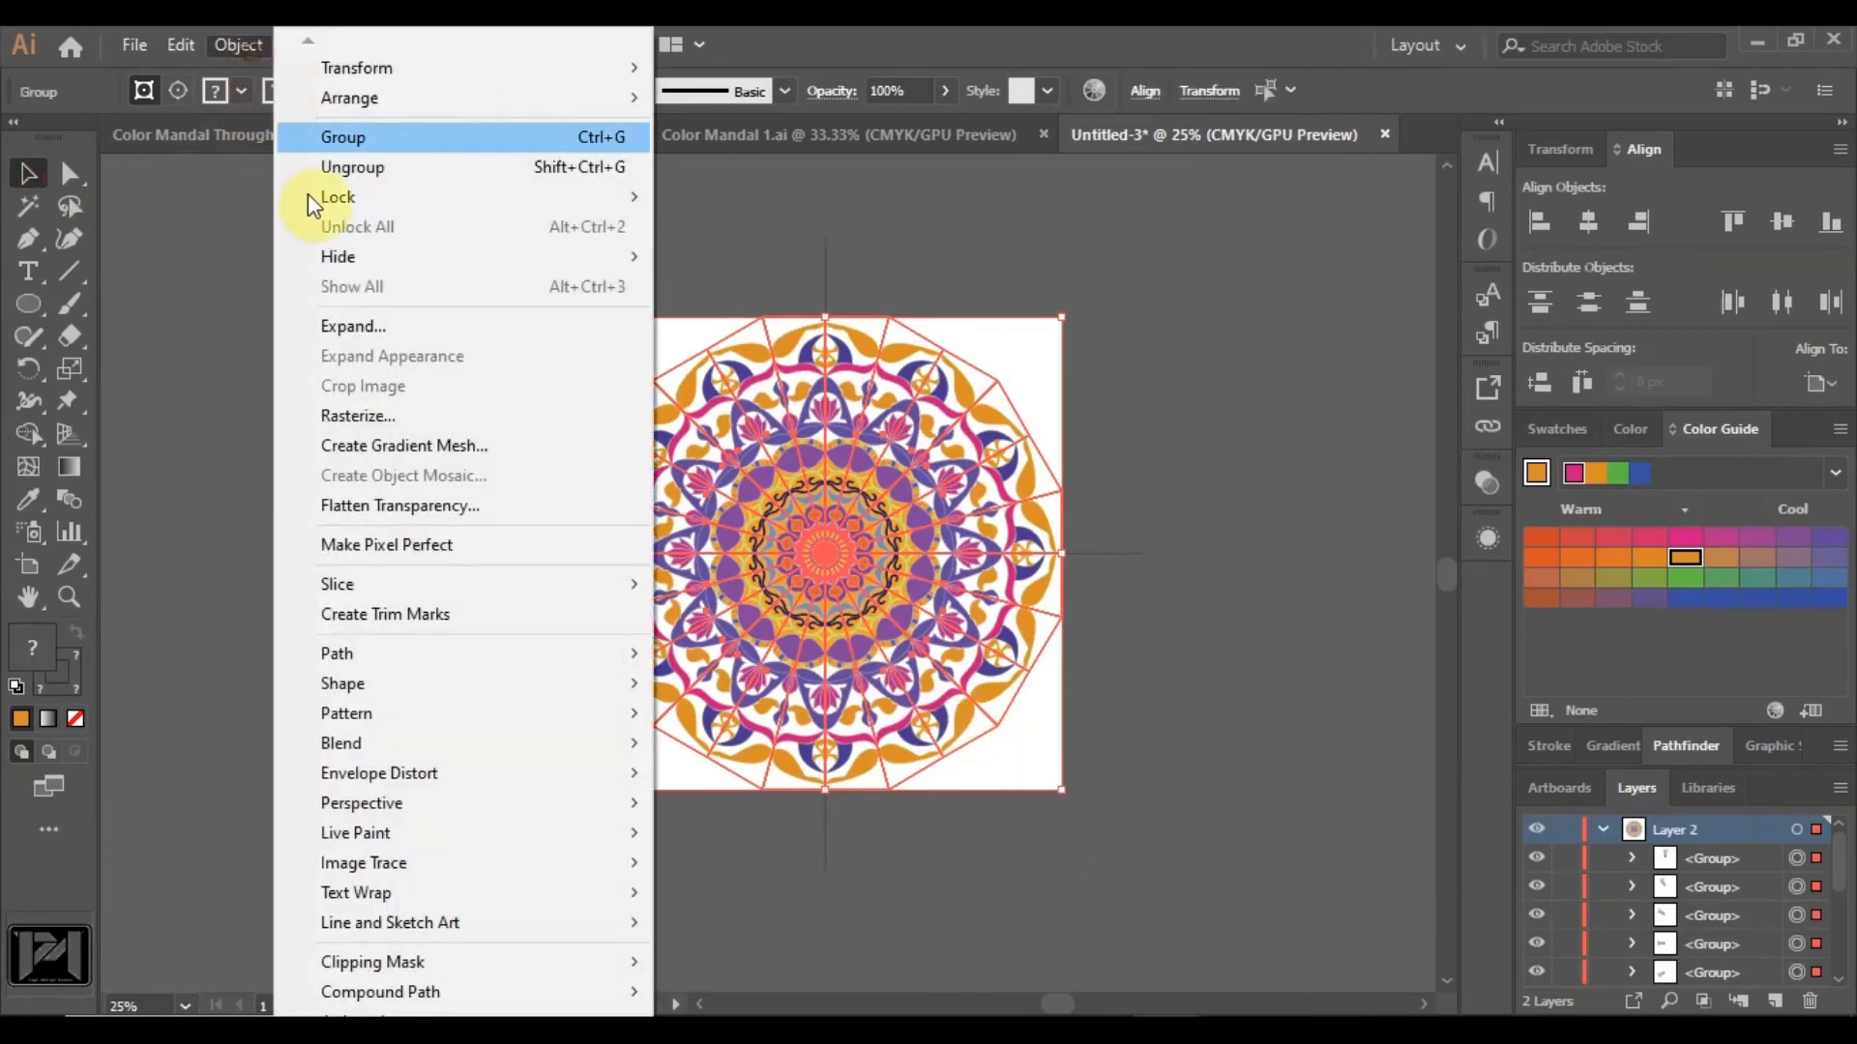
click(368, 326)
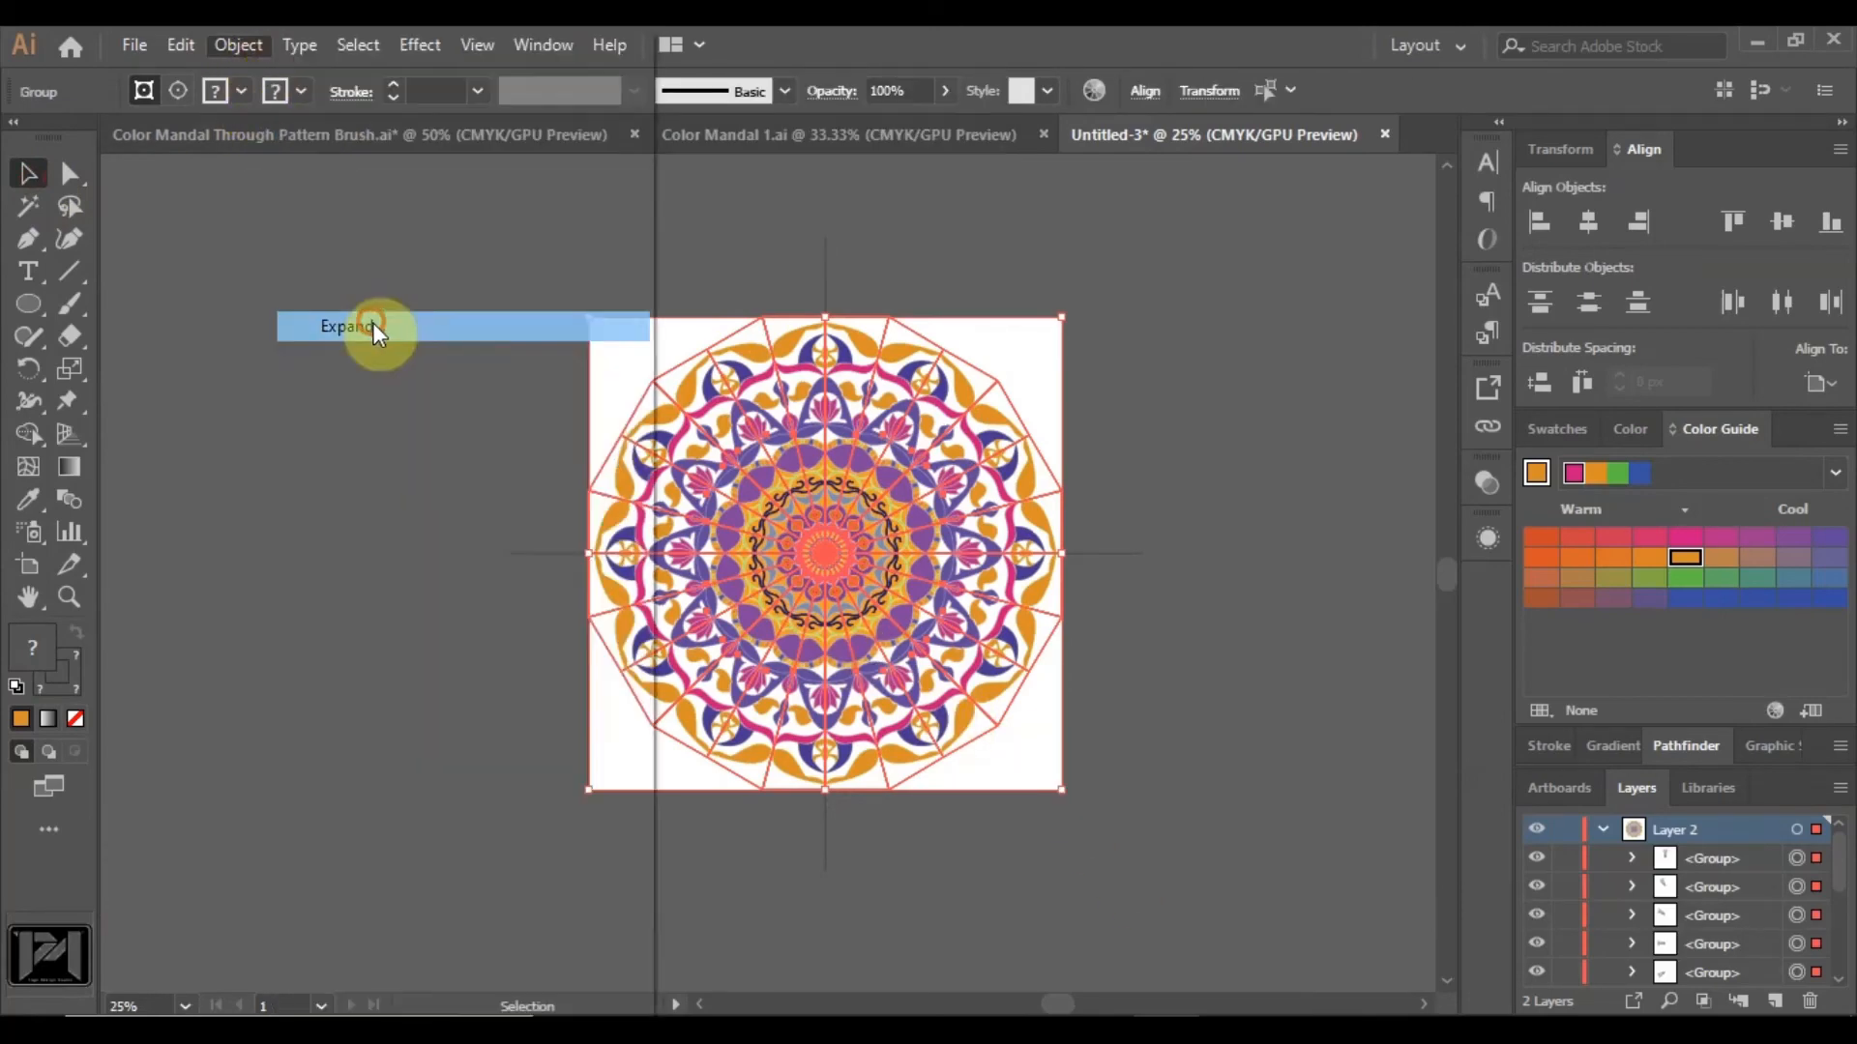
click(884, 698)
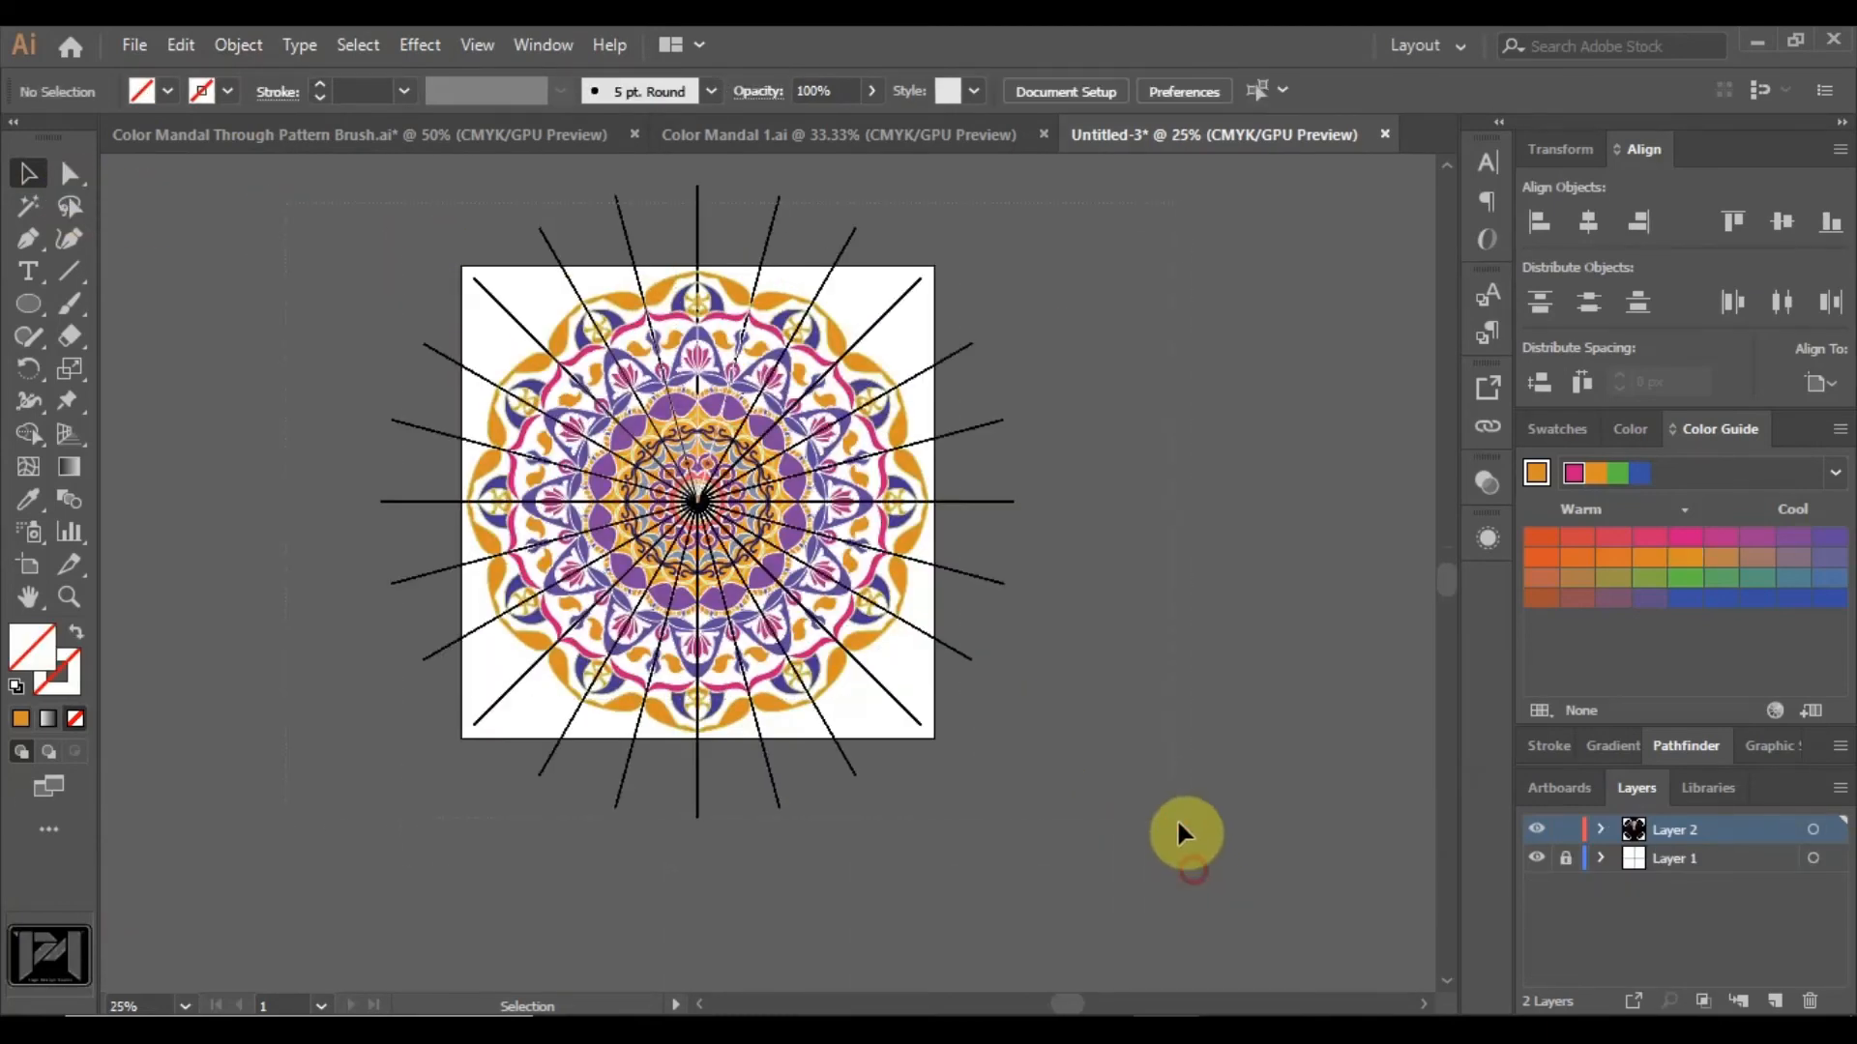
Ungroup the expanded mandala artwork.
click(901, 477)
click(242, 42)
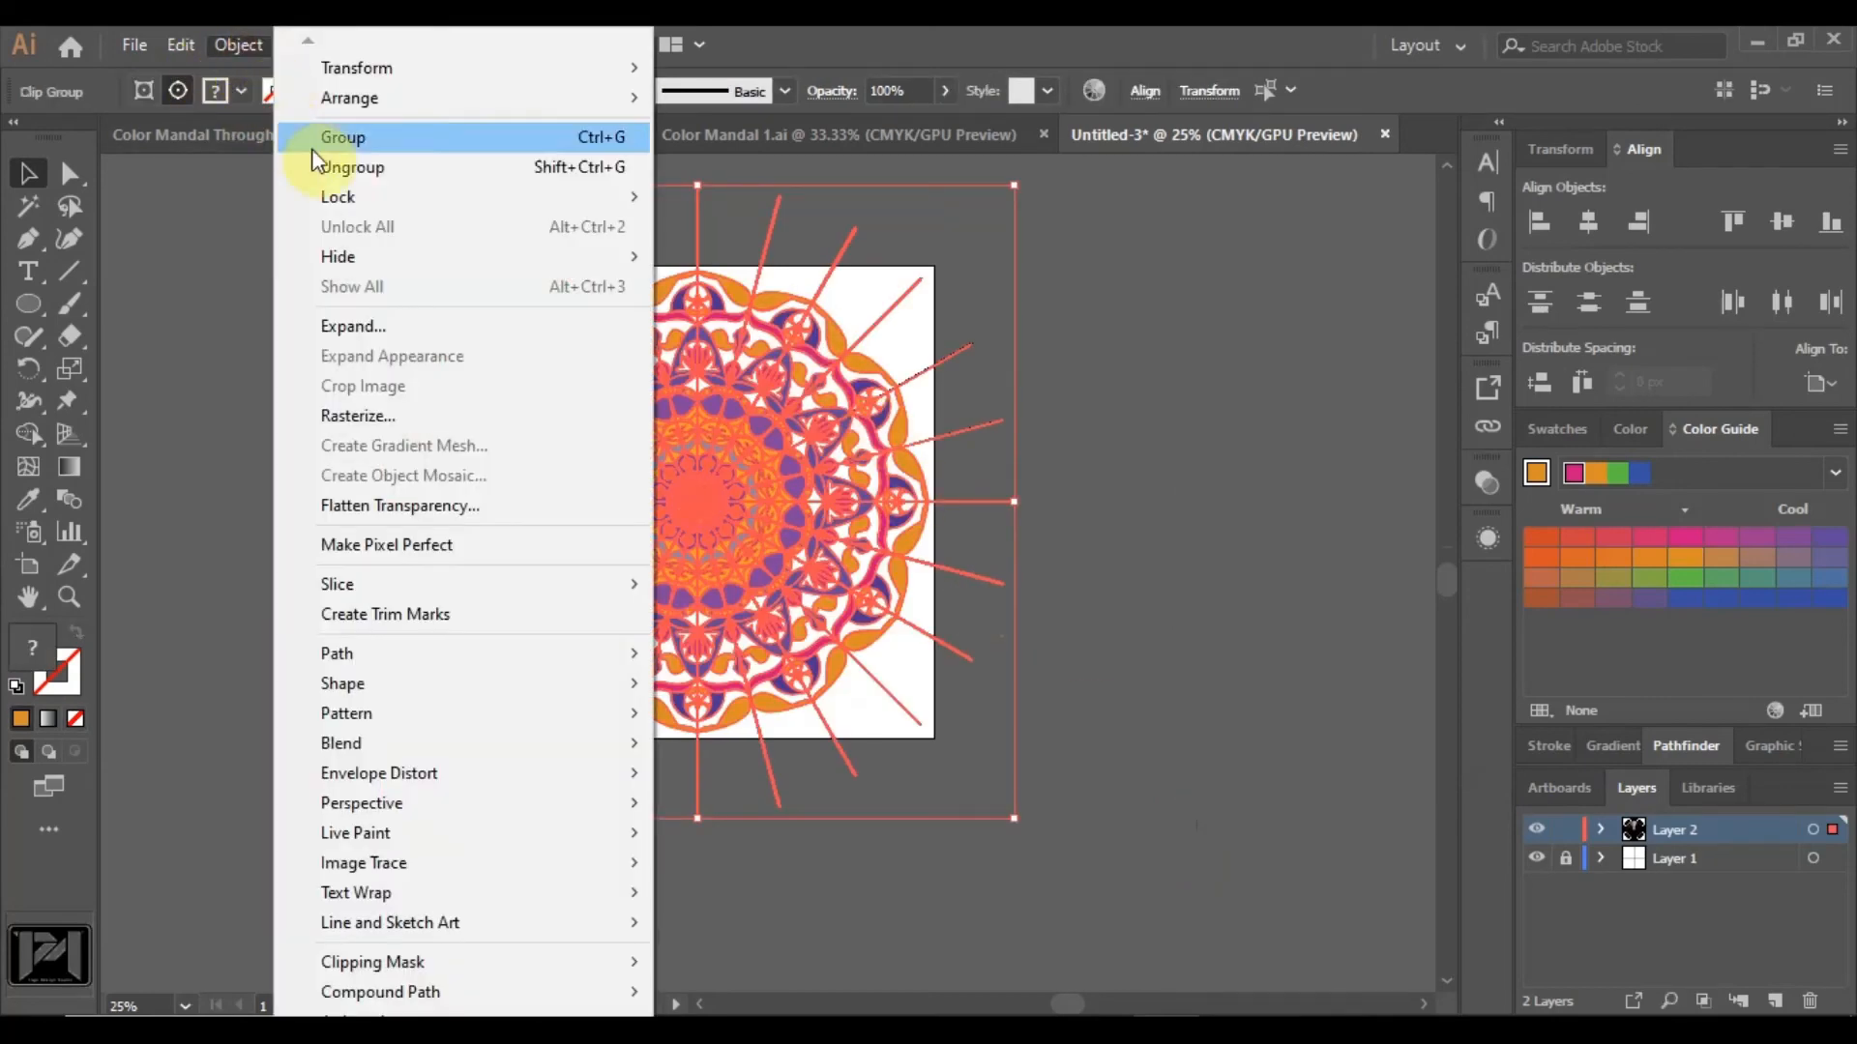
click(325, 159)
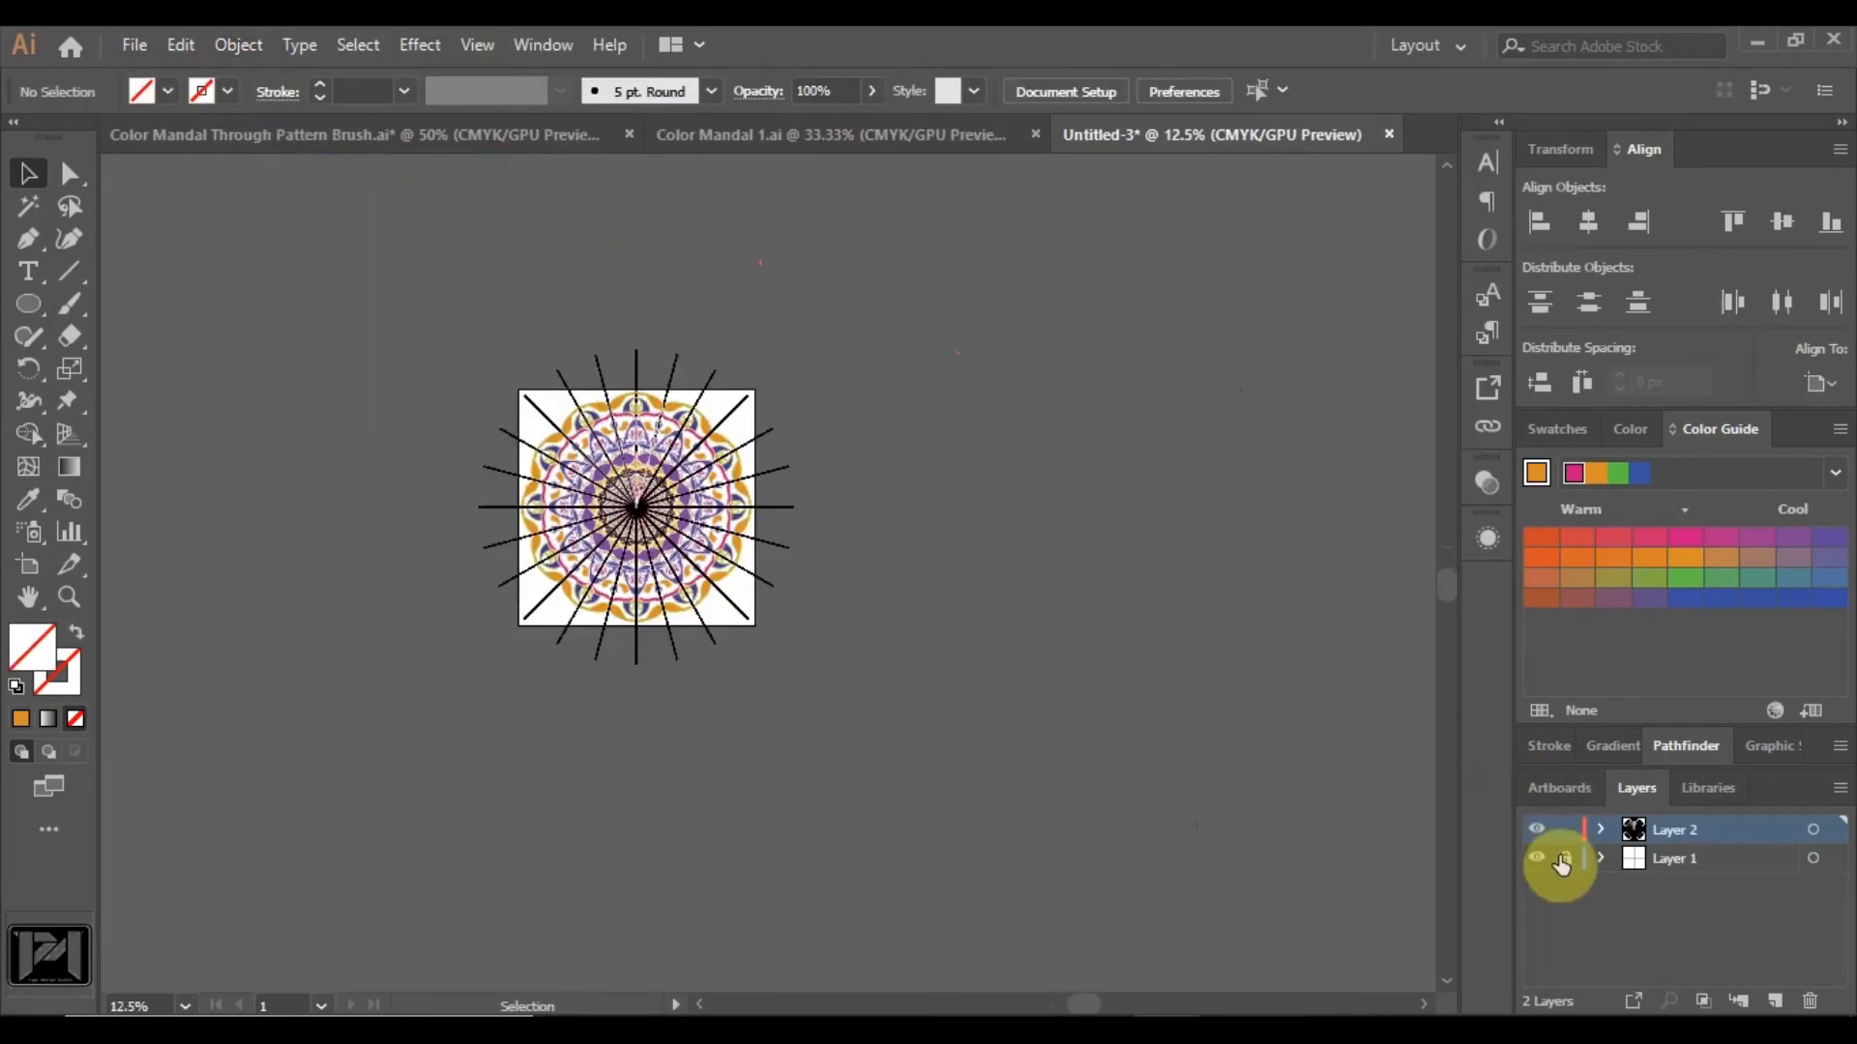
Delete Layer 1 with its two guide paths.
click(1612, 860)
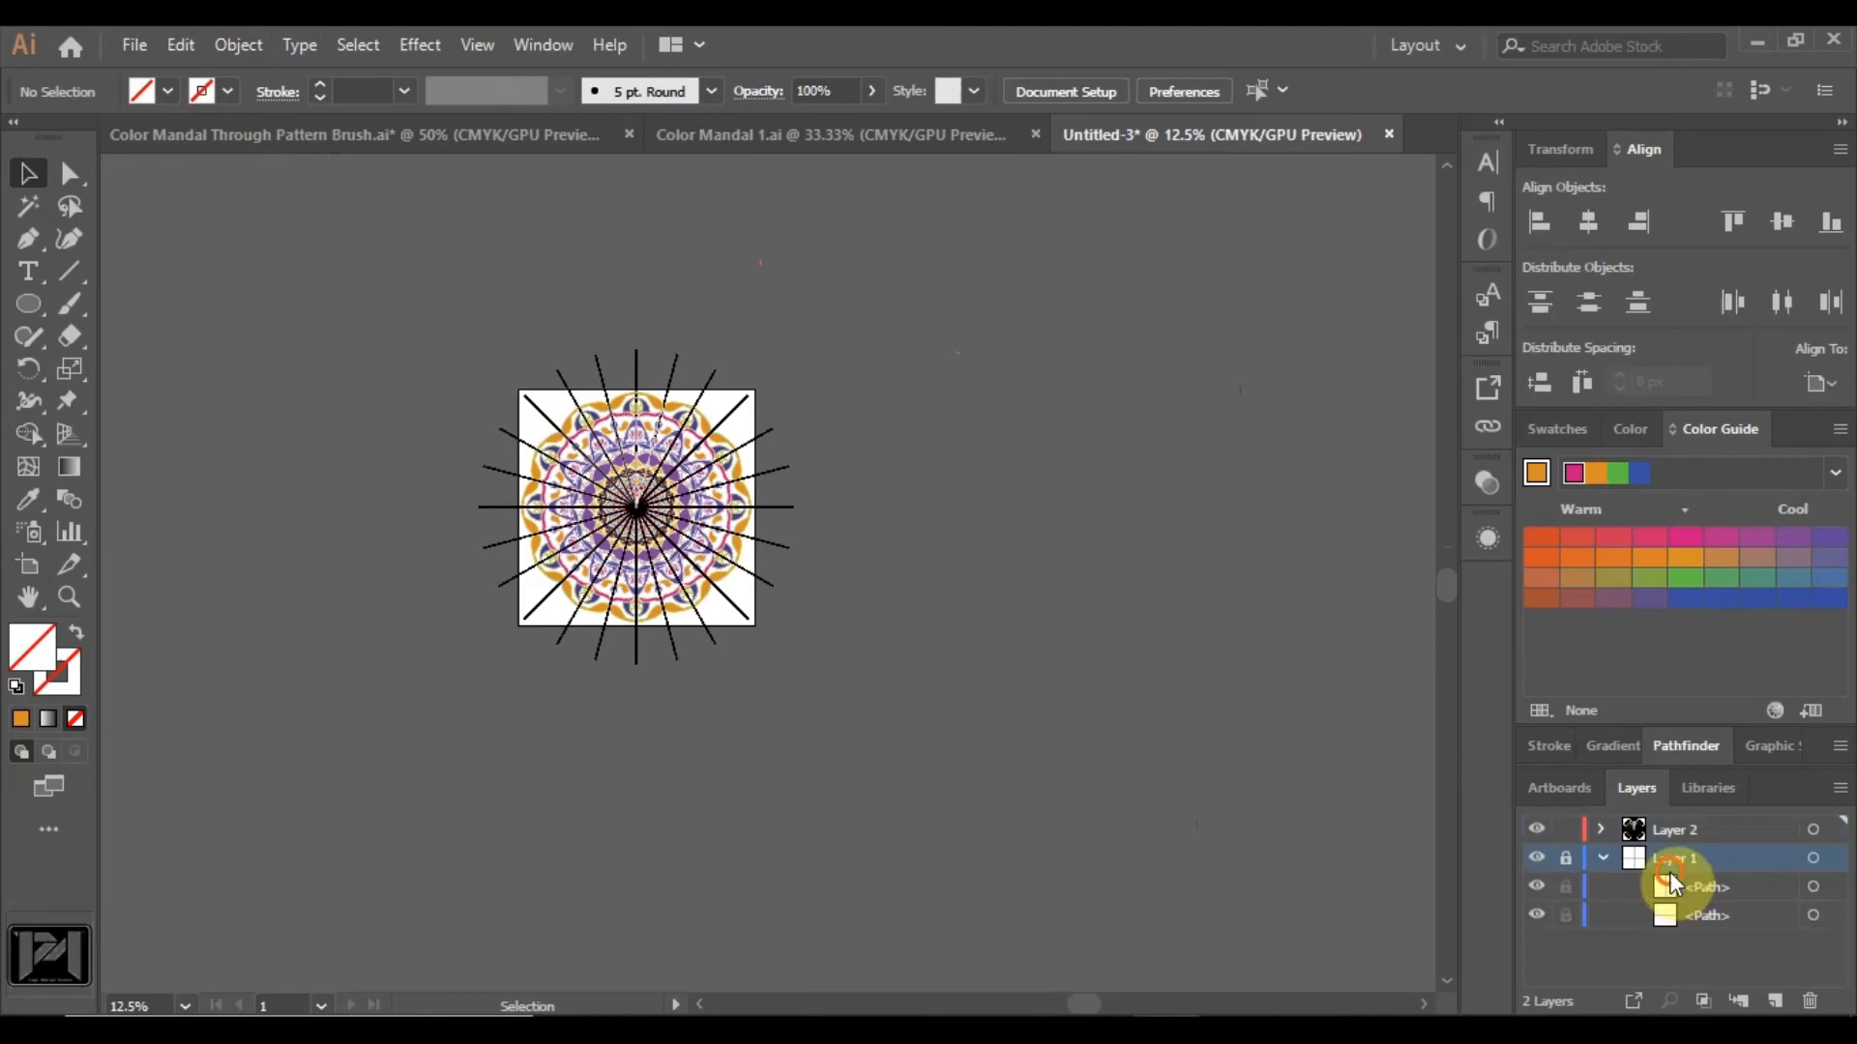
click(1810, 1000)
click(1006, 570)
Release the clipping mask on the mandala artwork.
scroll(684, 400, up, 3)
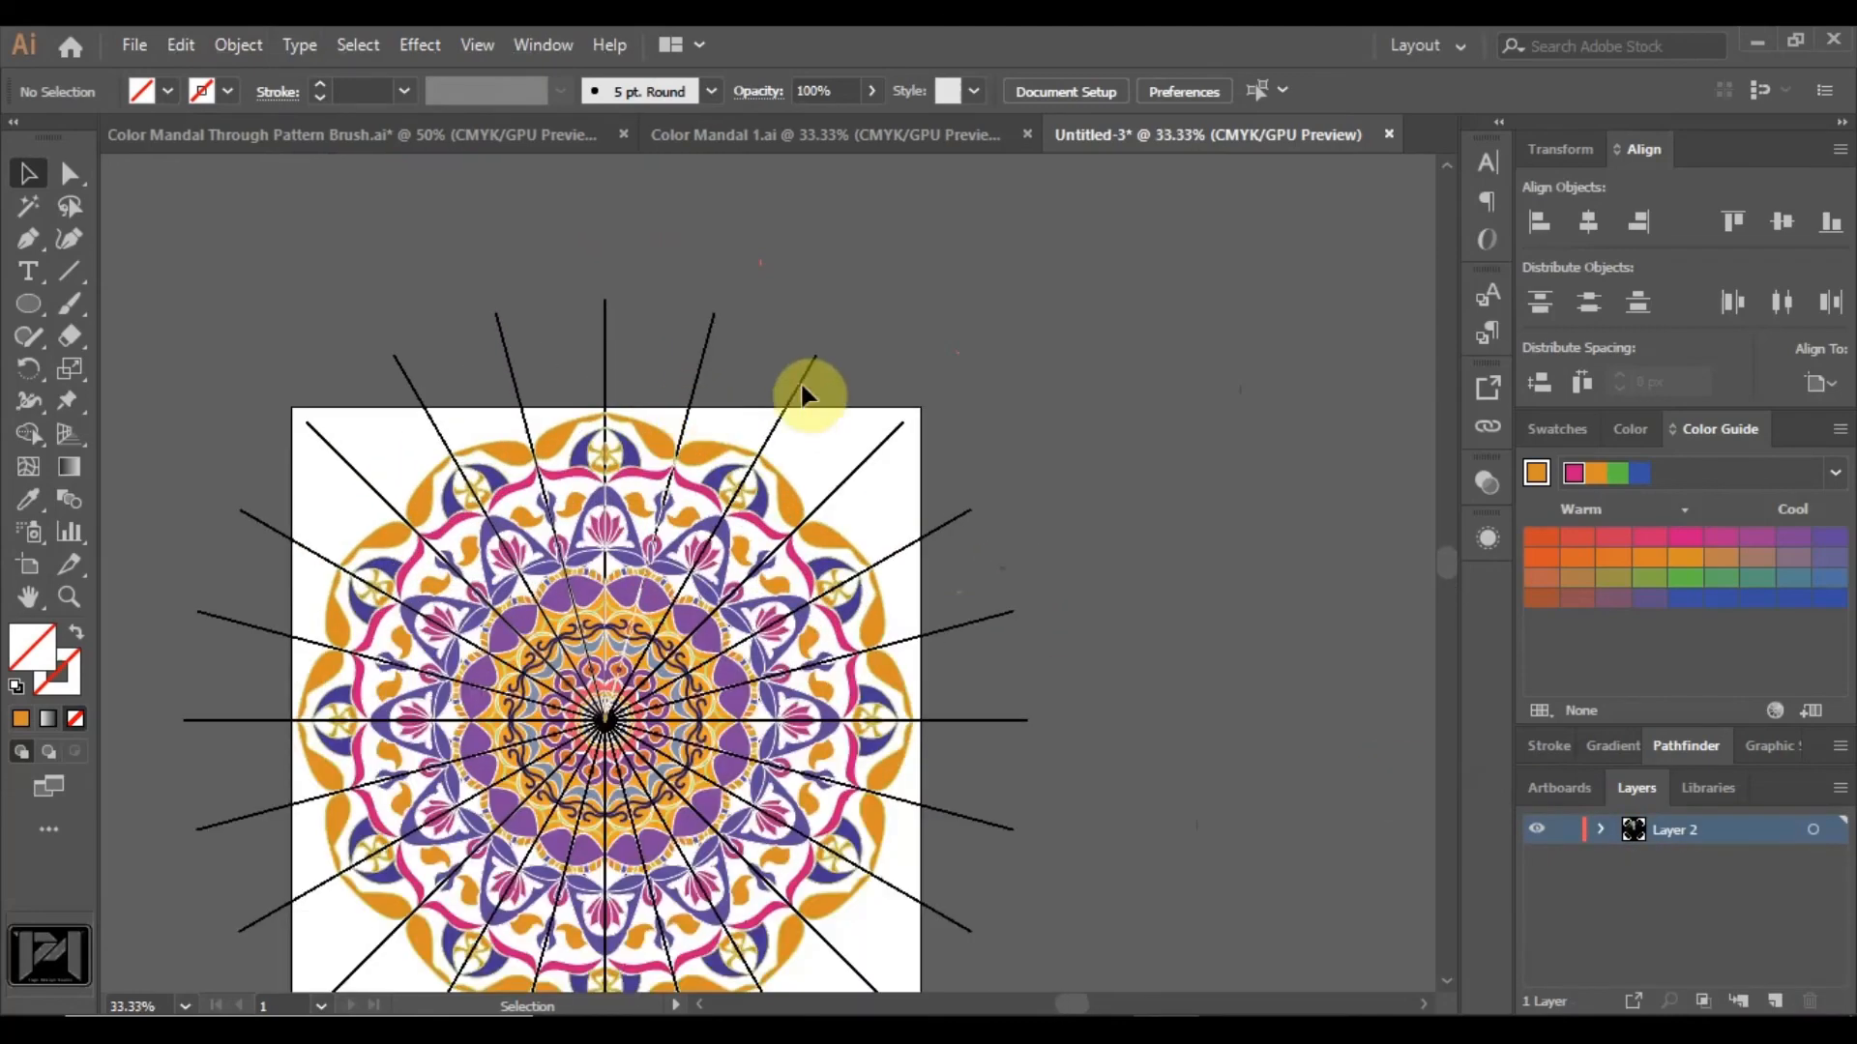
click(813, 398)
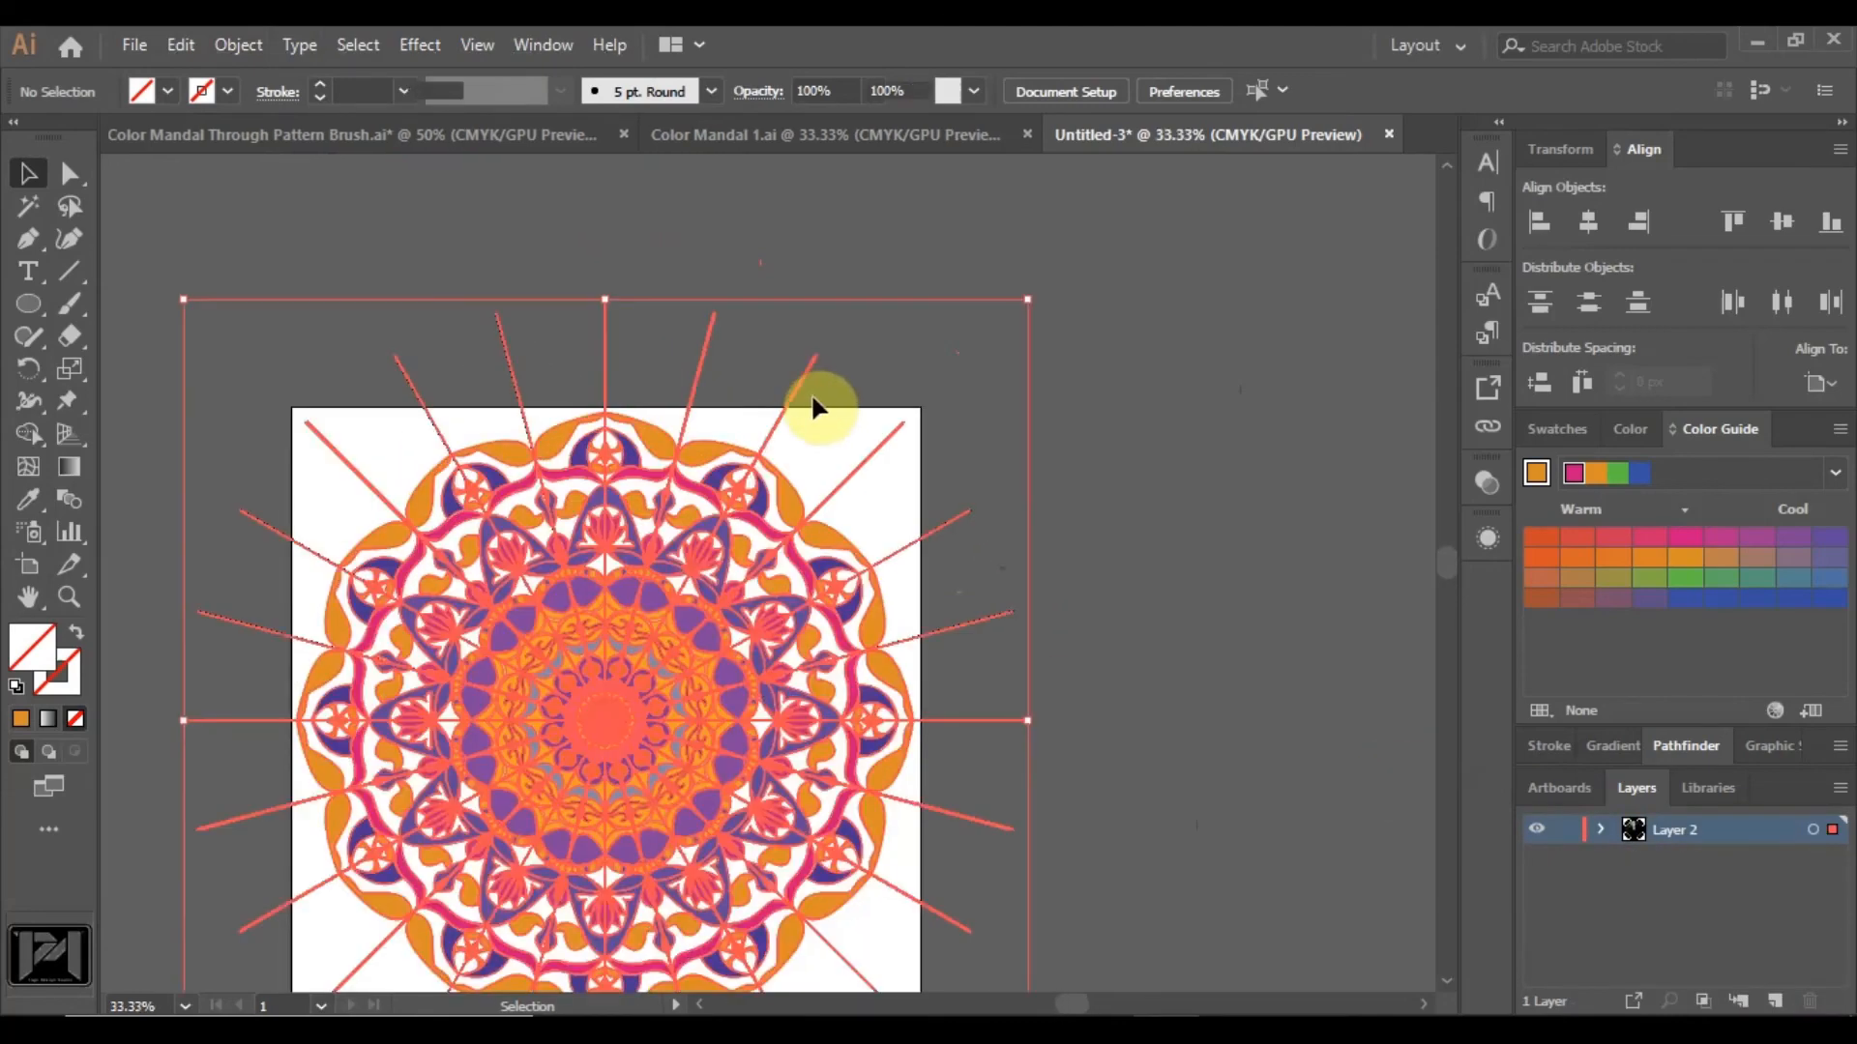
right_click(953, 317)
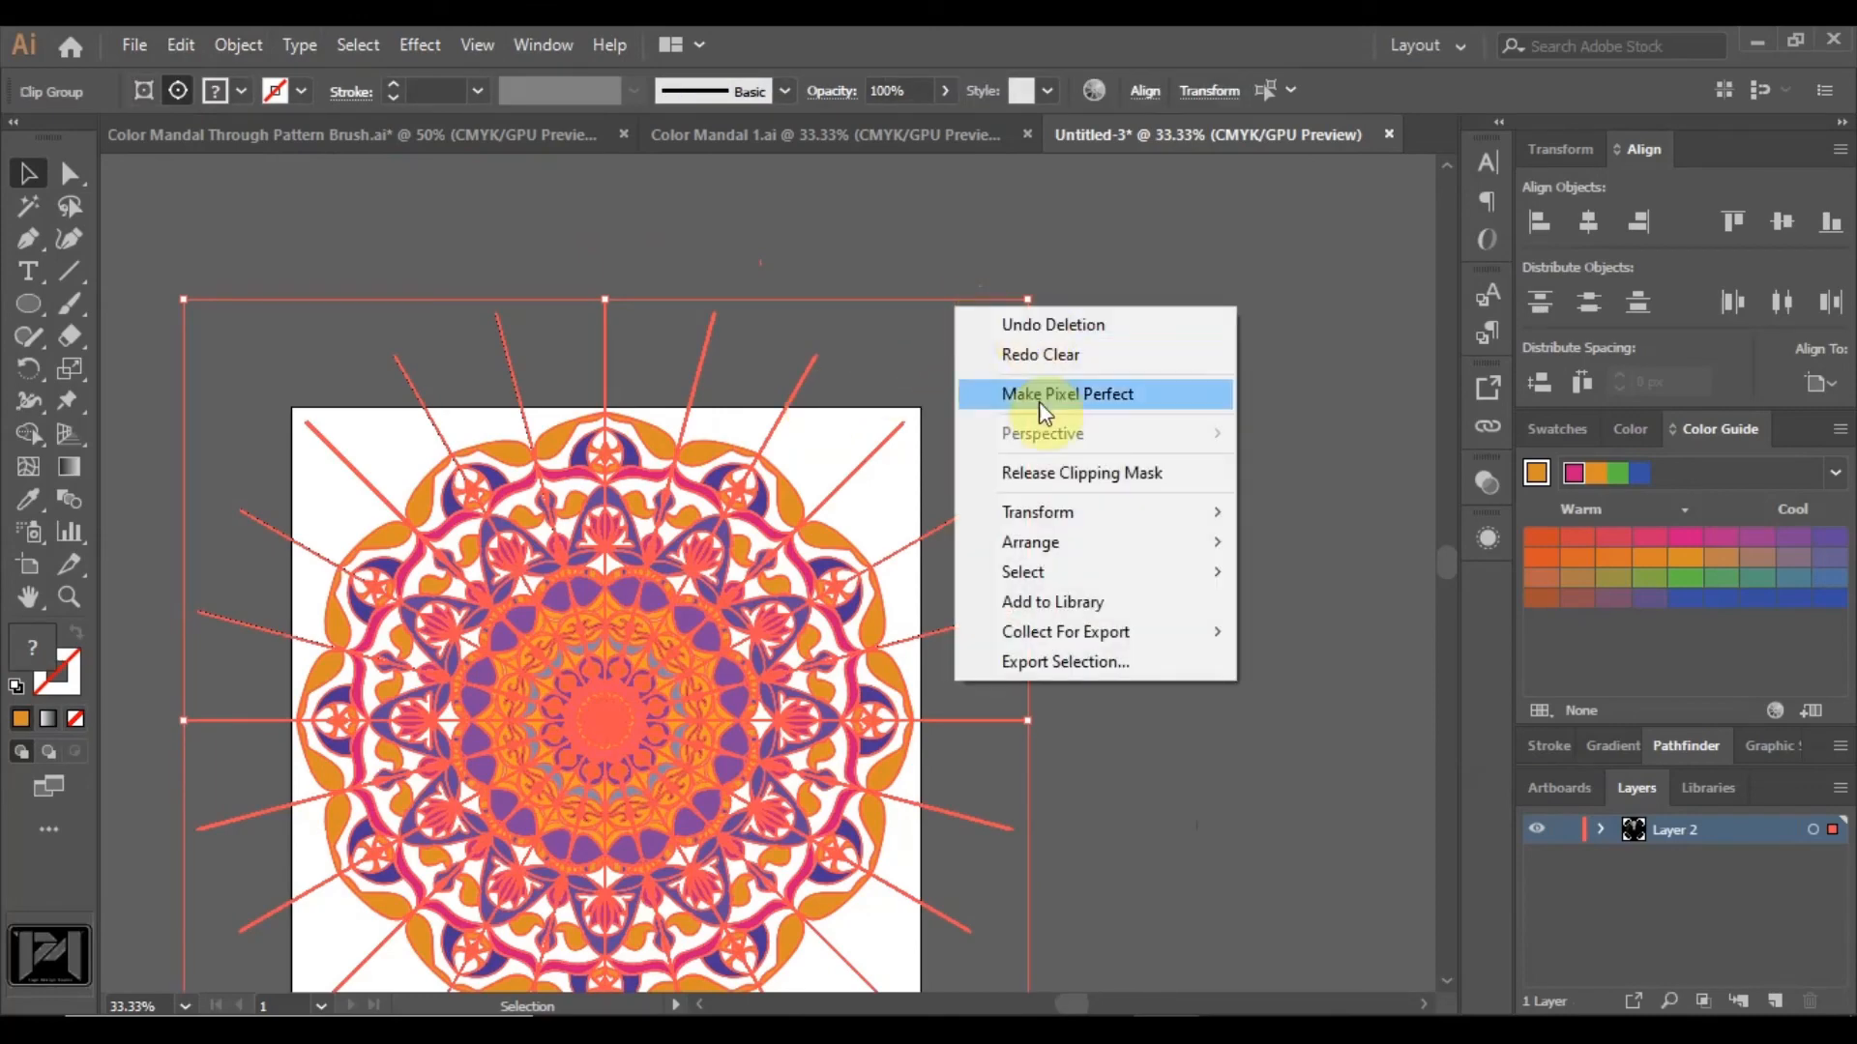
click(1052, 472)
Delete the group of black radial guide lines running across the mandala.
click(711, 323)
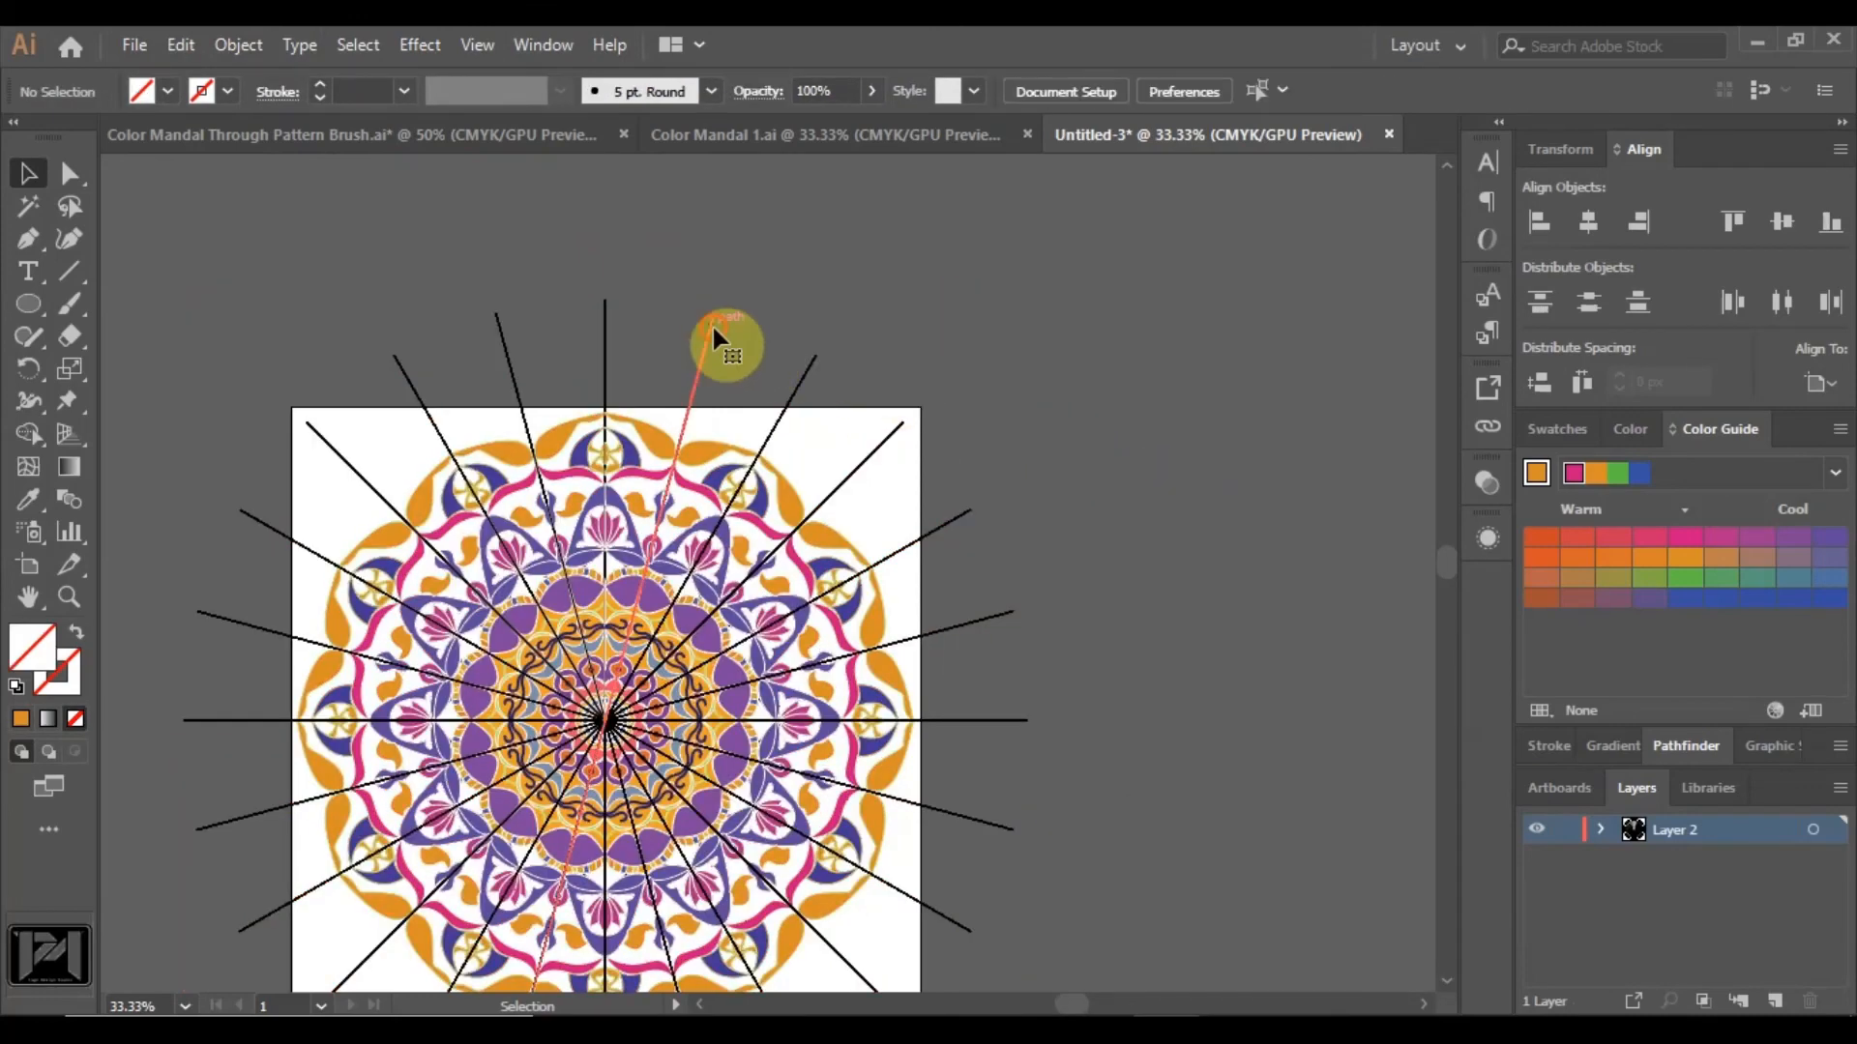
click(1446, 97)
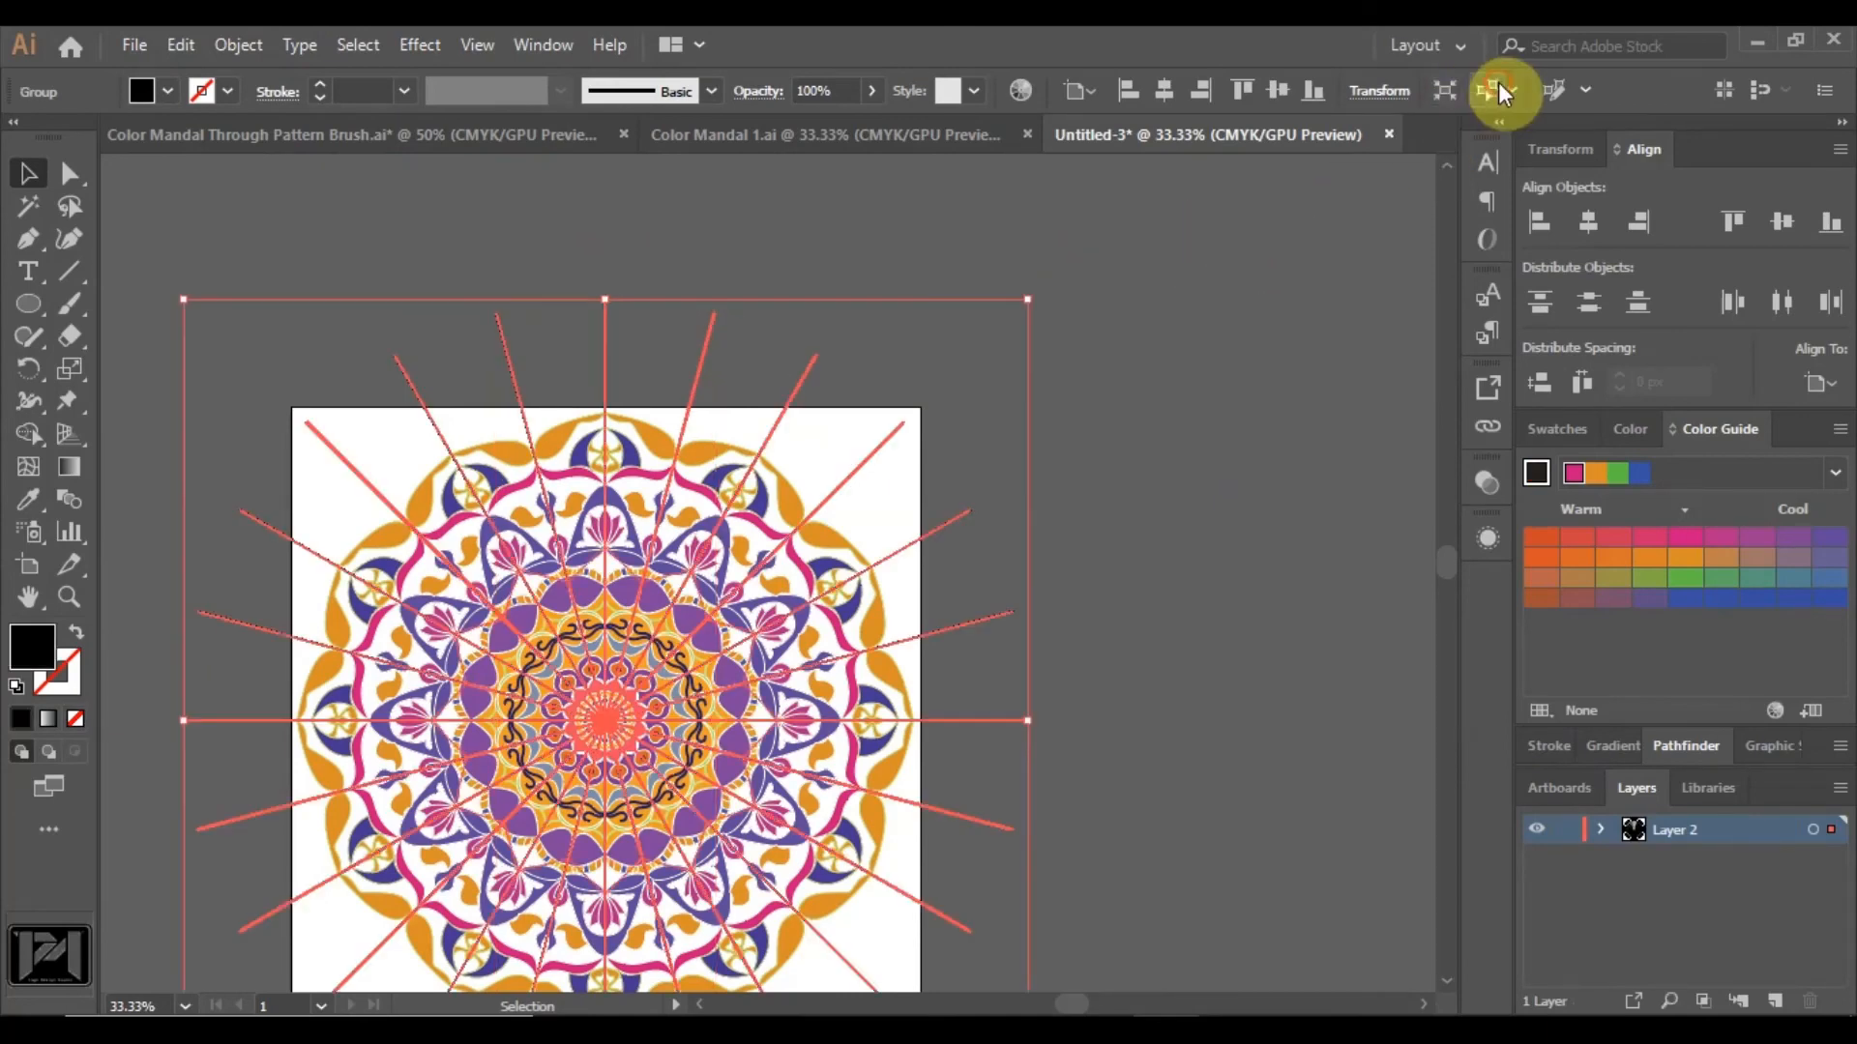
key(Delete)
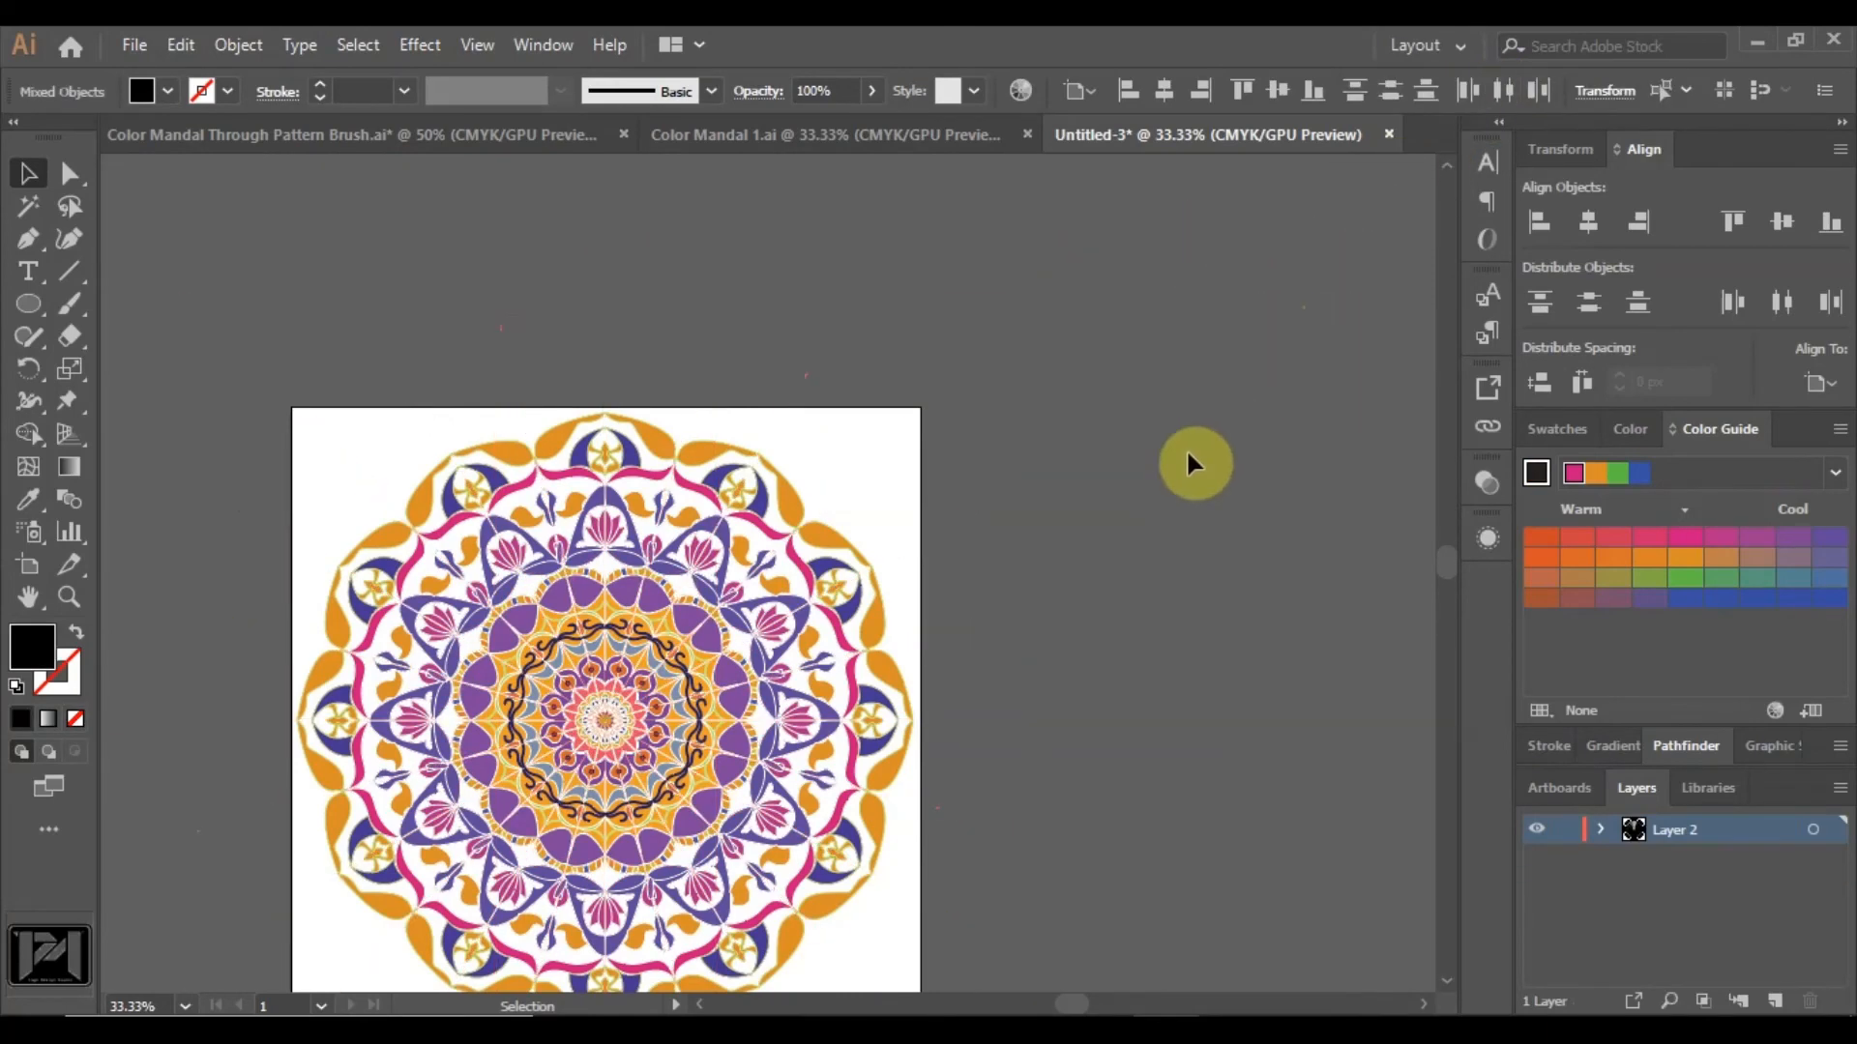
scroll(762, 441, down, 2)
scroll(735, 558, up, 2)
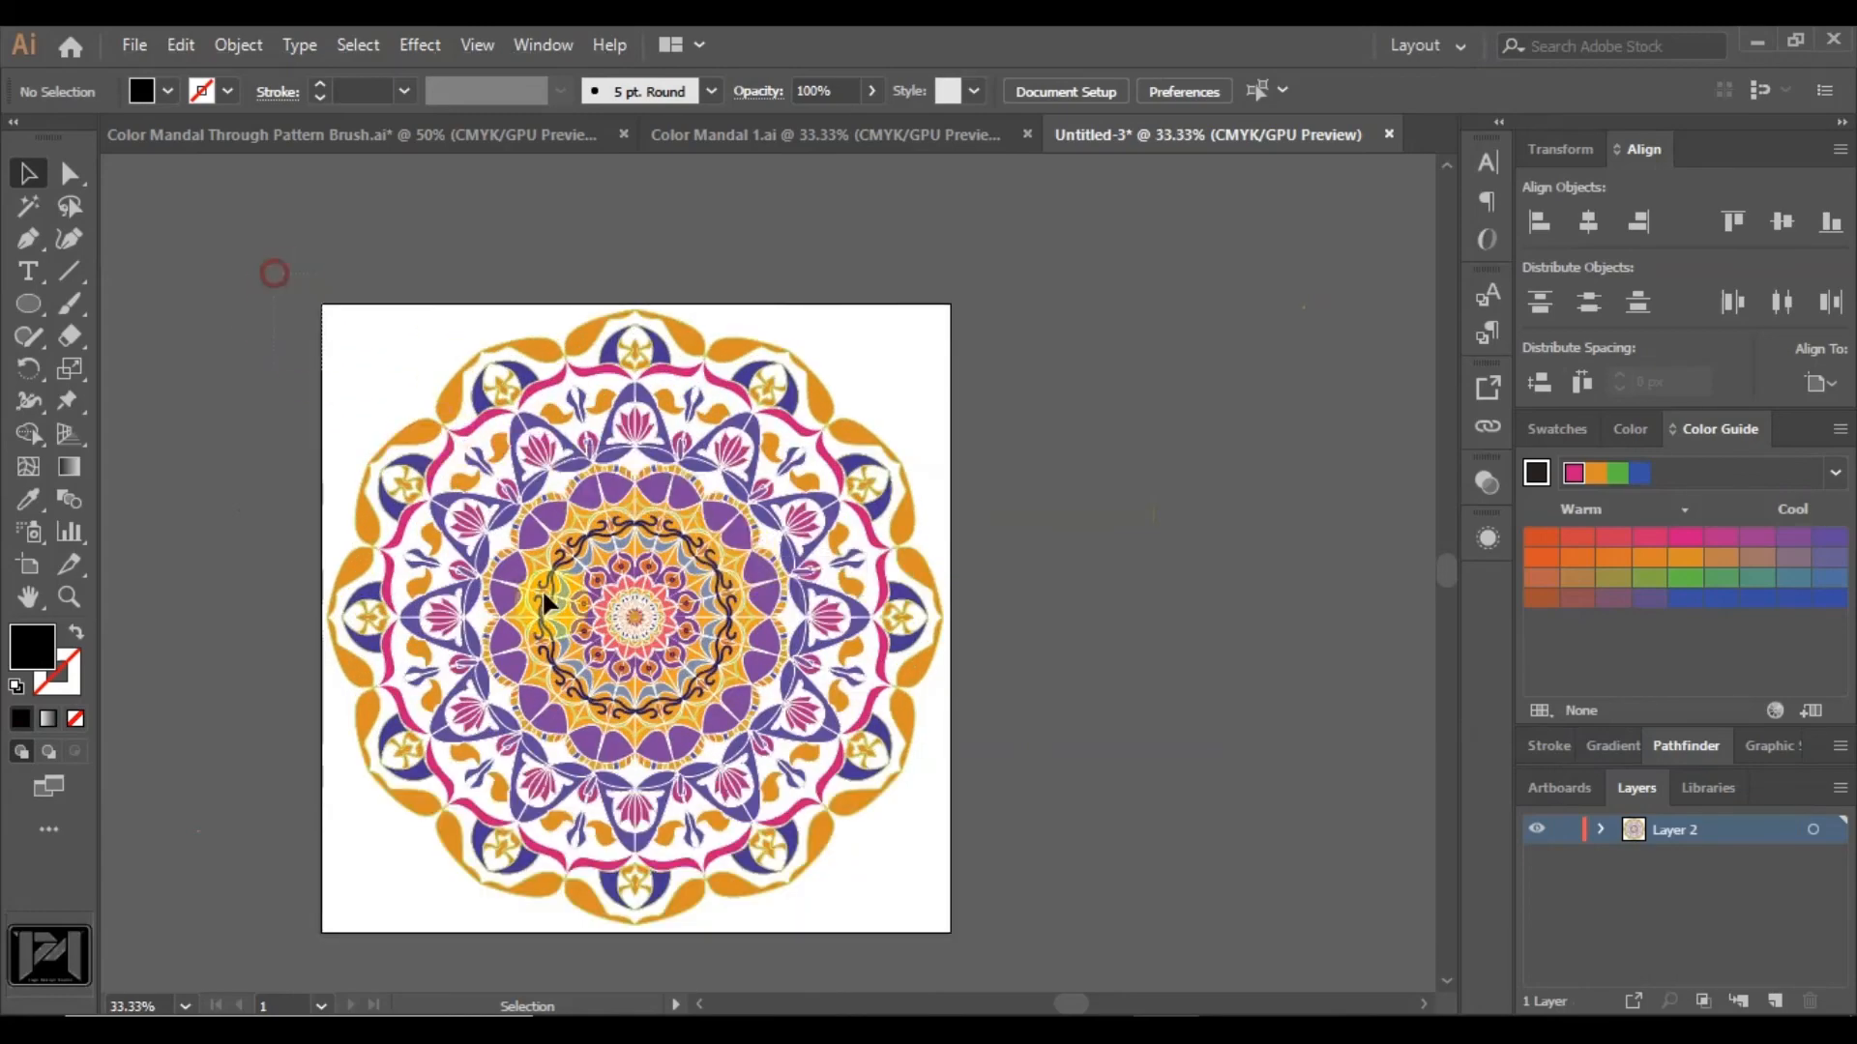
Select the whole mandala and scale it down proportionally about its center, leaving an even white margin inside the artboard.
drag(274, 274, 1001, 917)
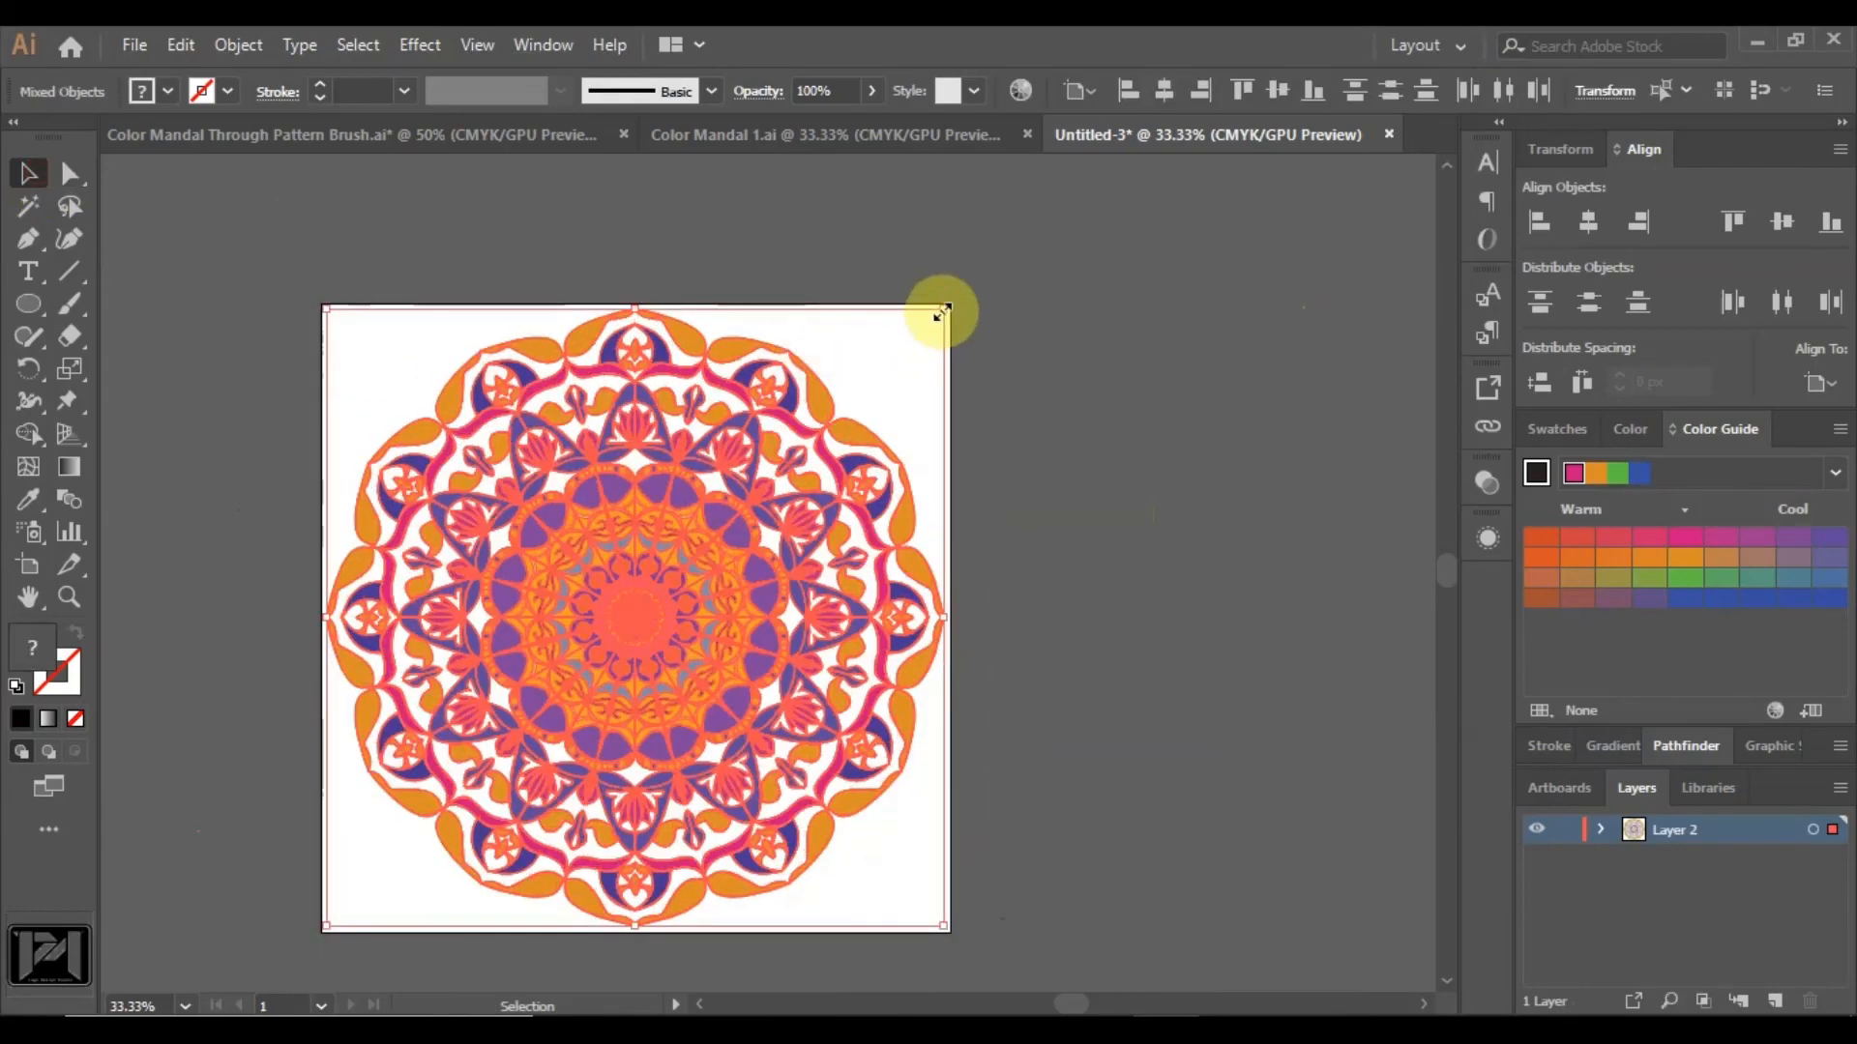
drag(942, 311, 874, 377)
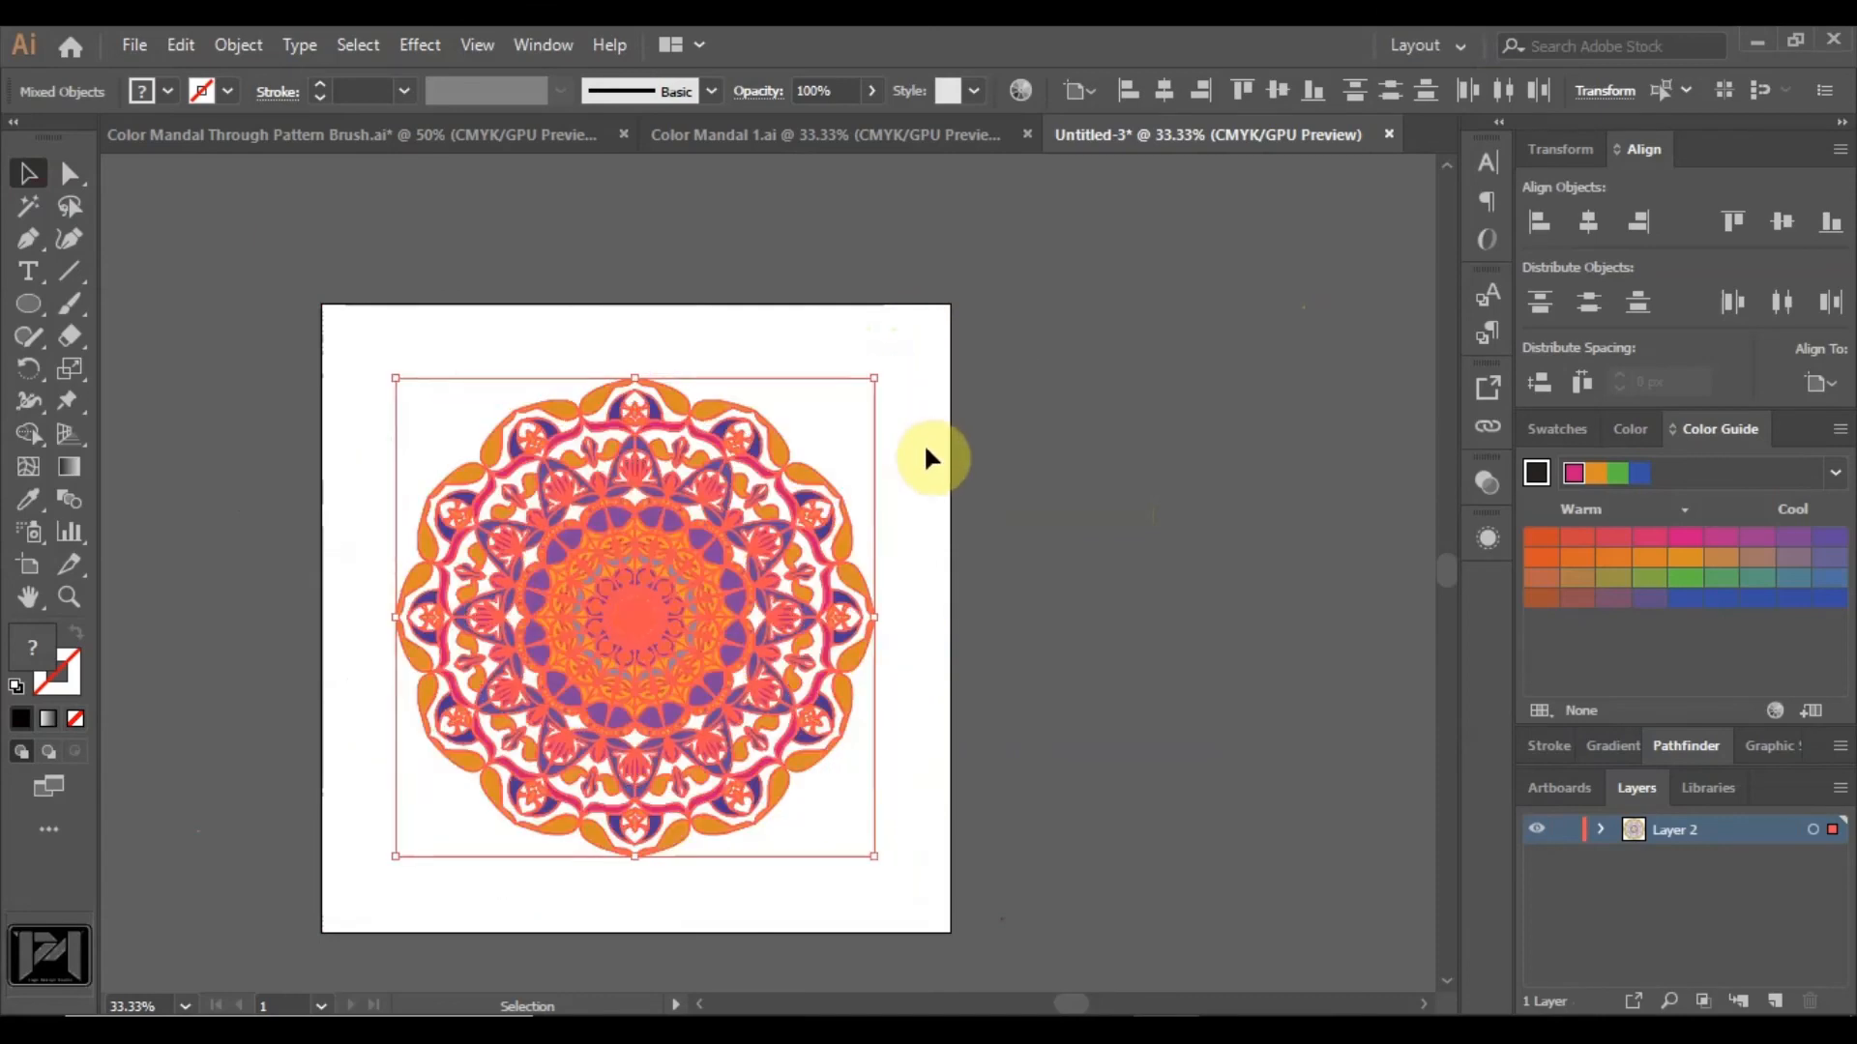
Merge the mandala's overlapping shapes with the Pathfinder Merge operation, inspect the center details, and deselect the artwork.
click(1658, 745)
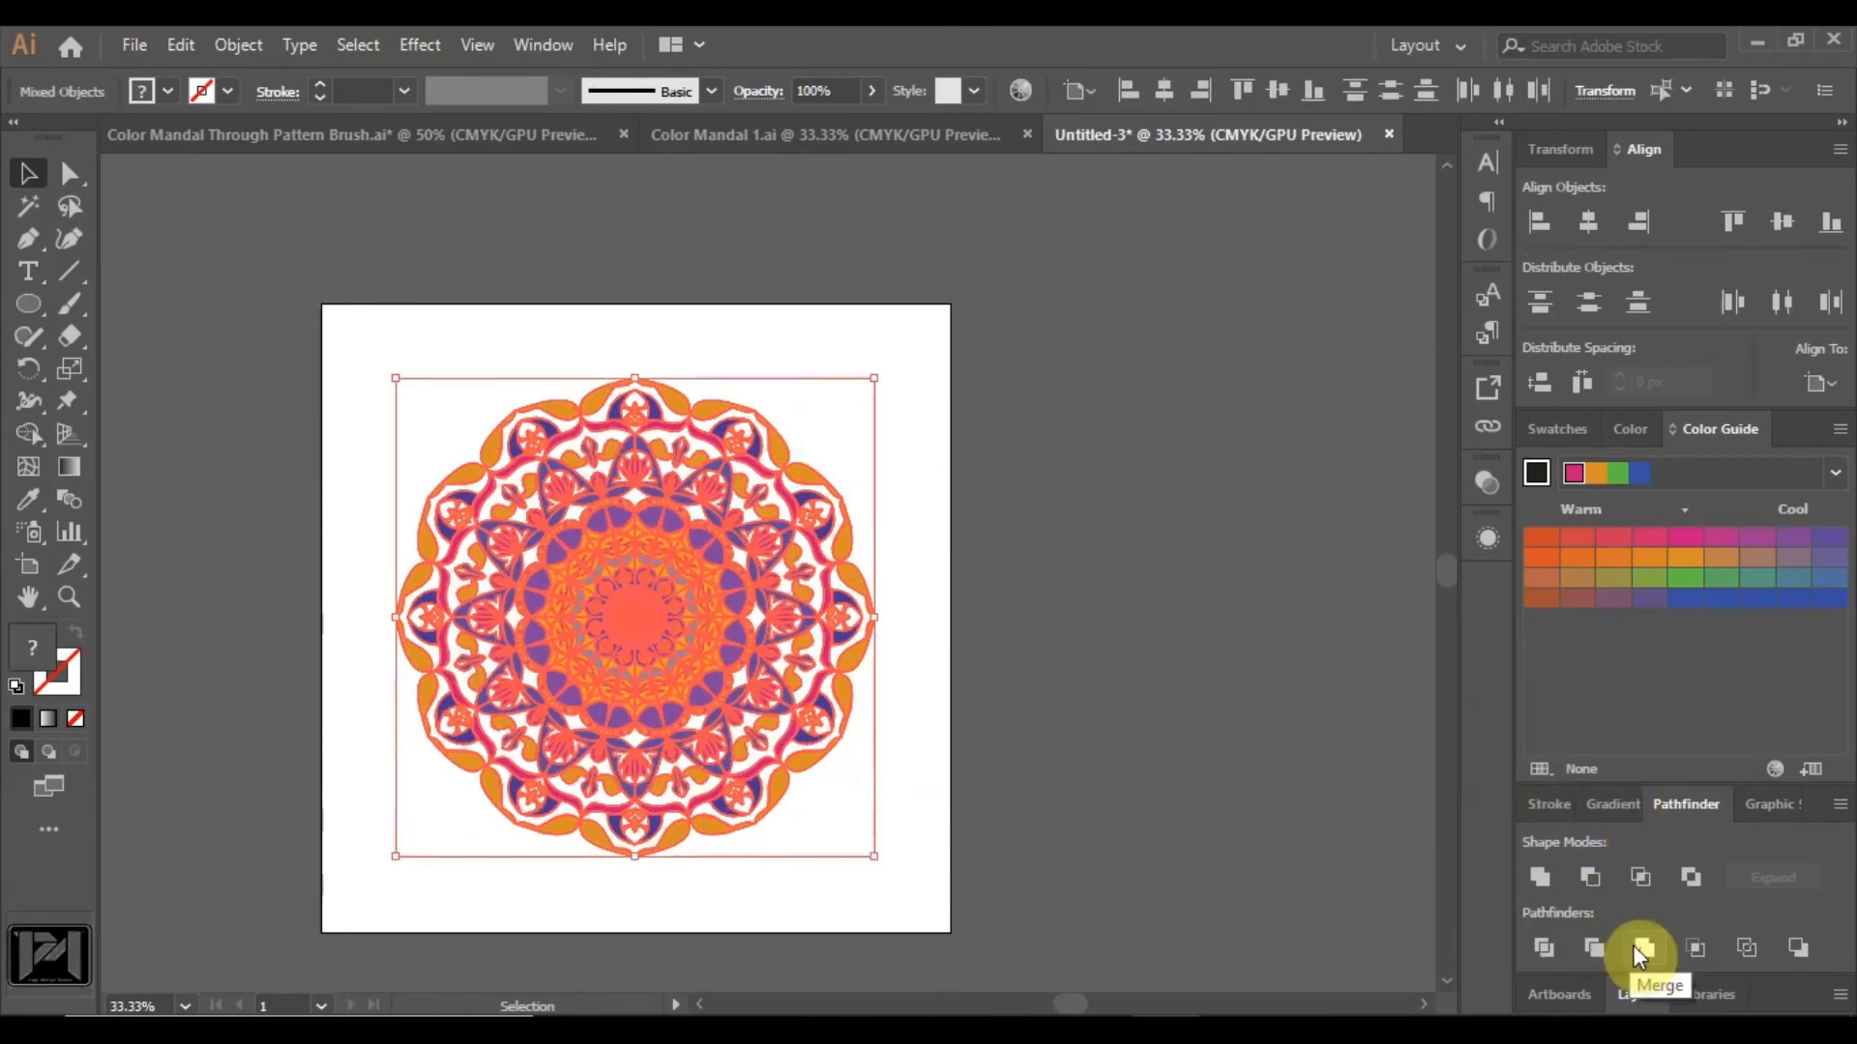
click(1639, 948)
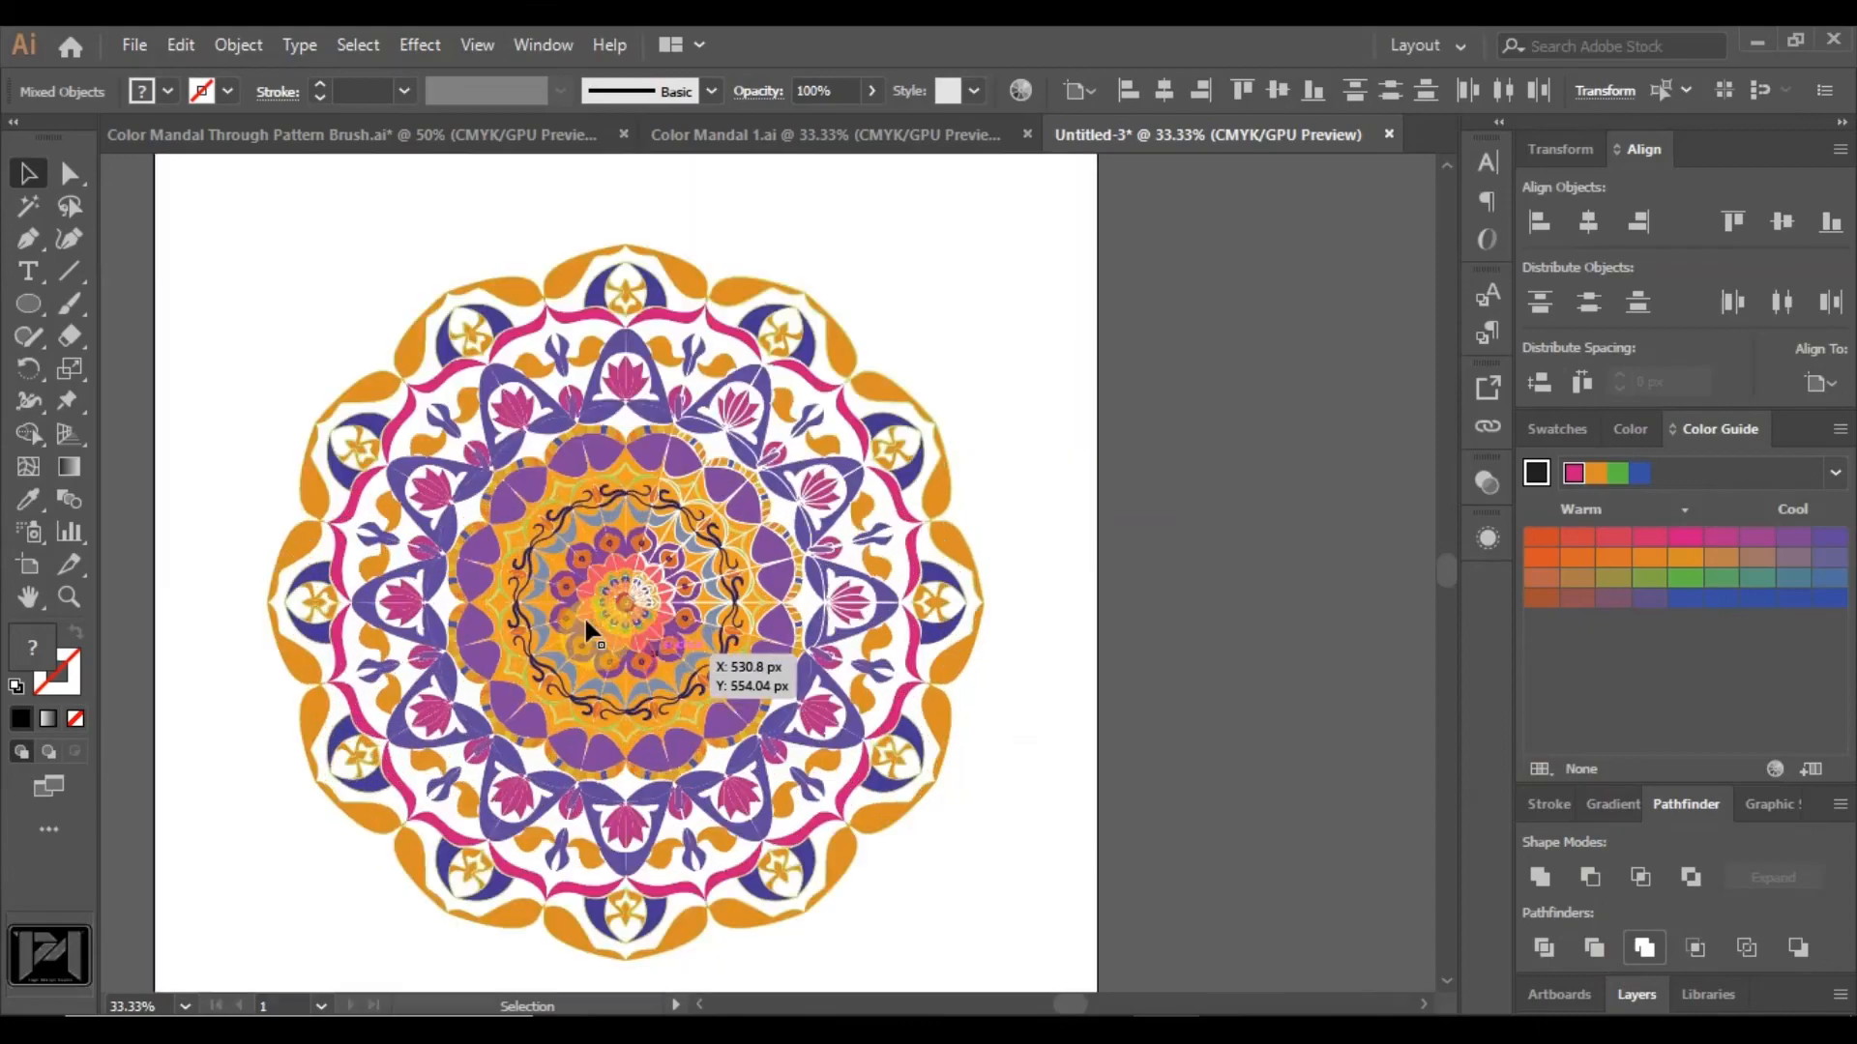
drag(586, 620, 633, 577)
scroll(631, 578, up, 8)
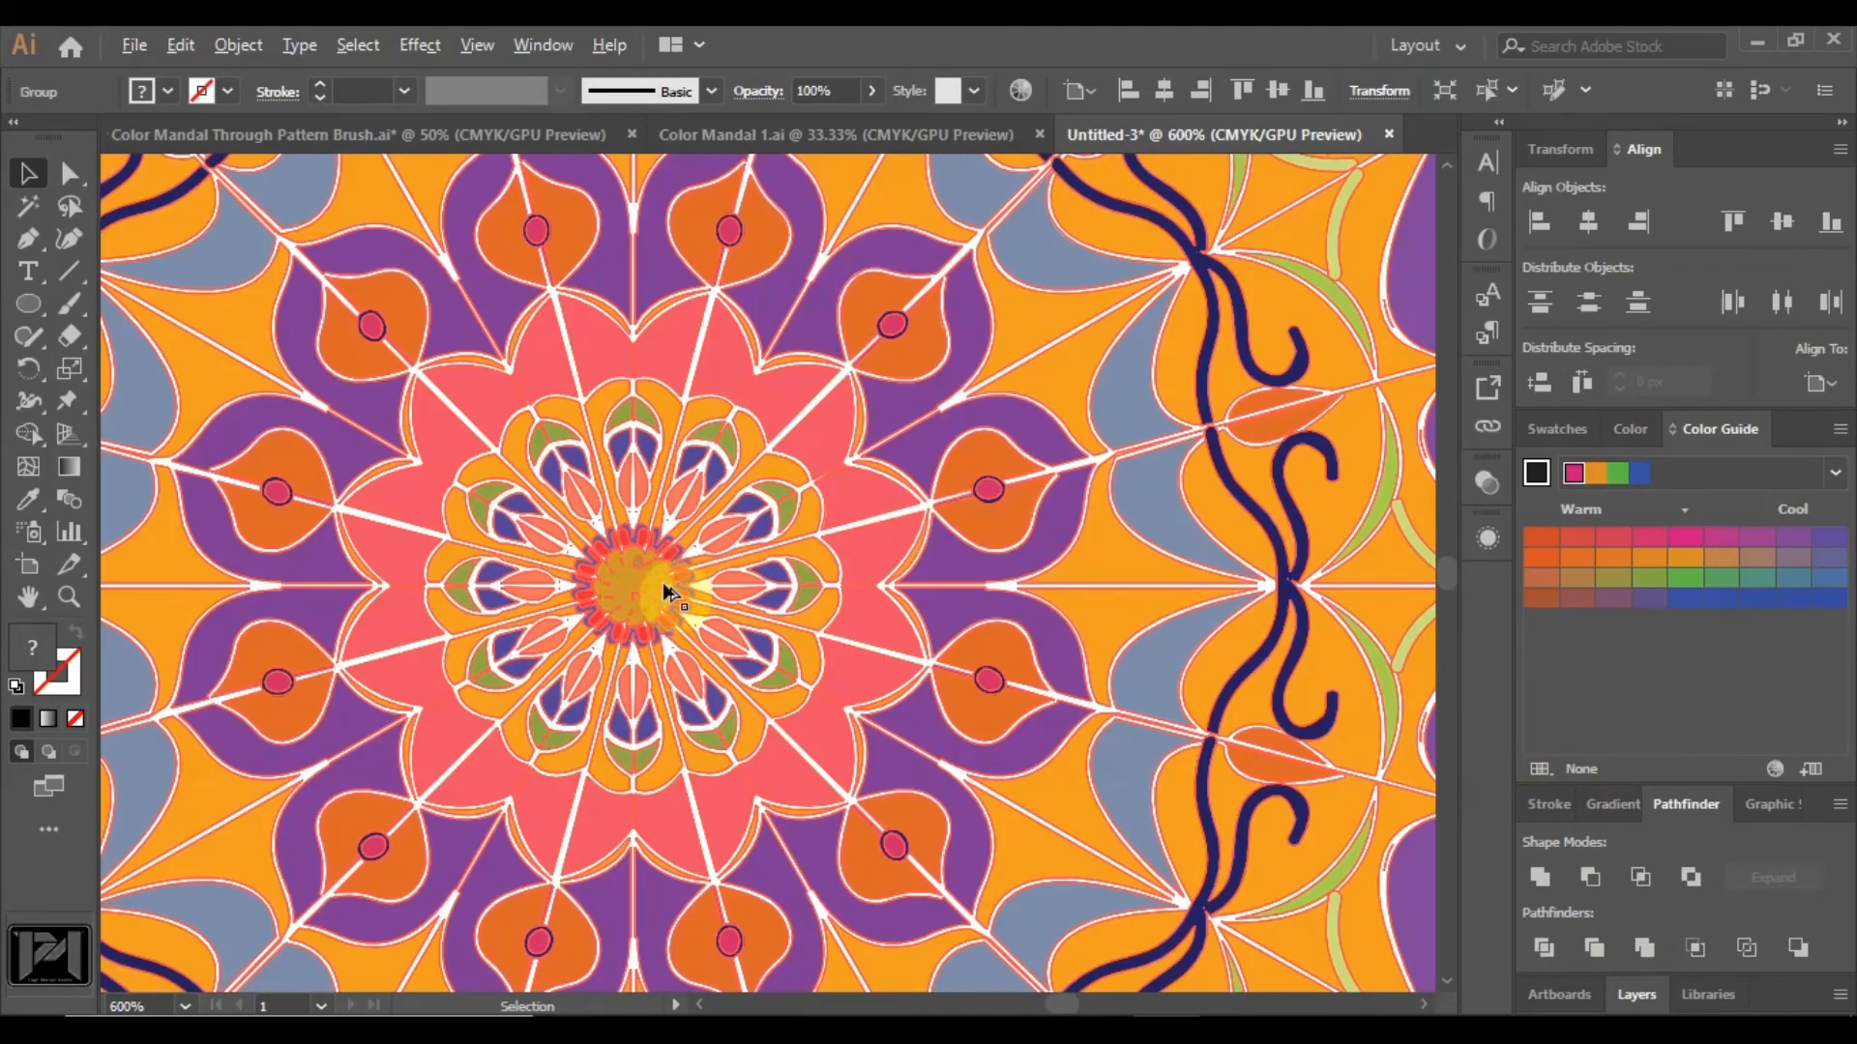
scroll(663, 582, down, 6)
click(1236, 592)
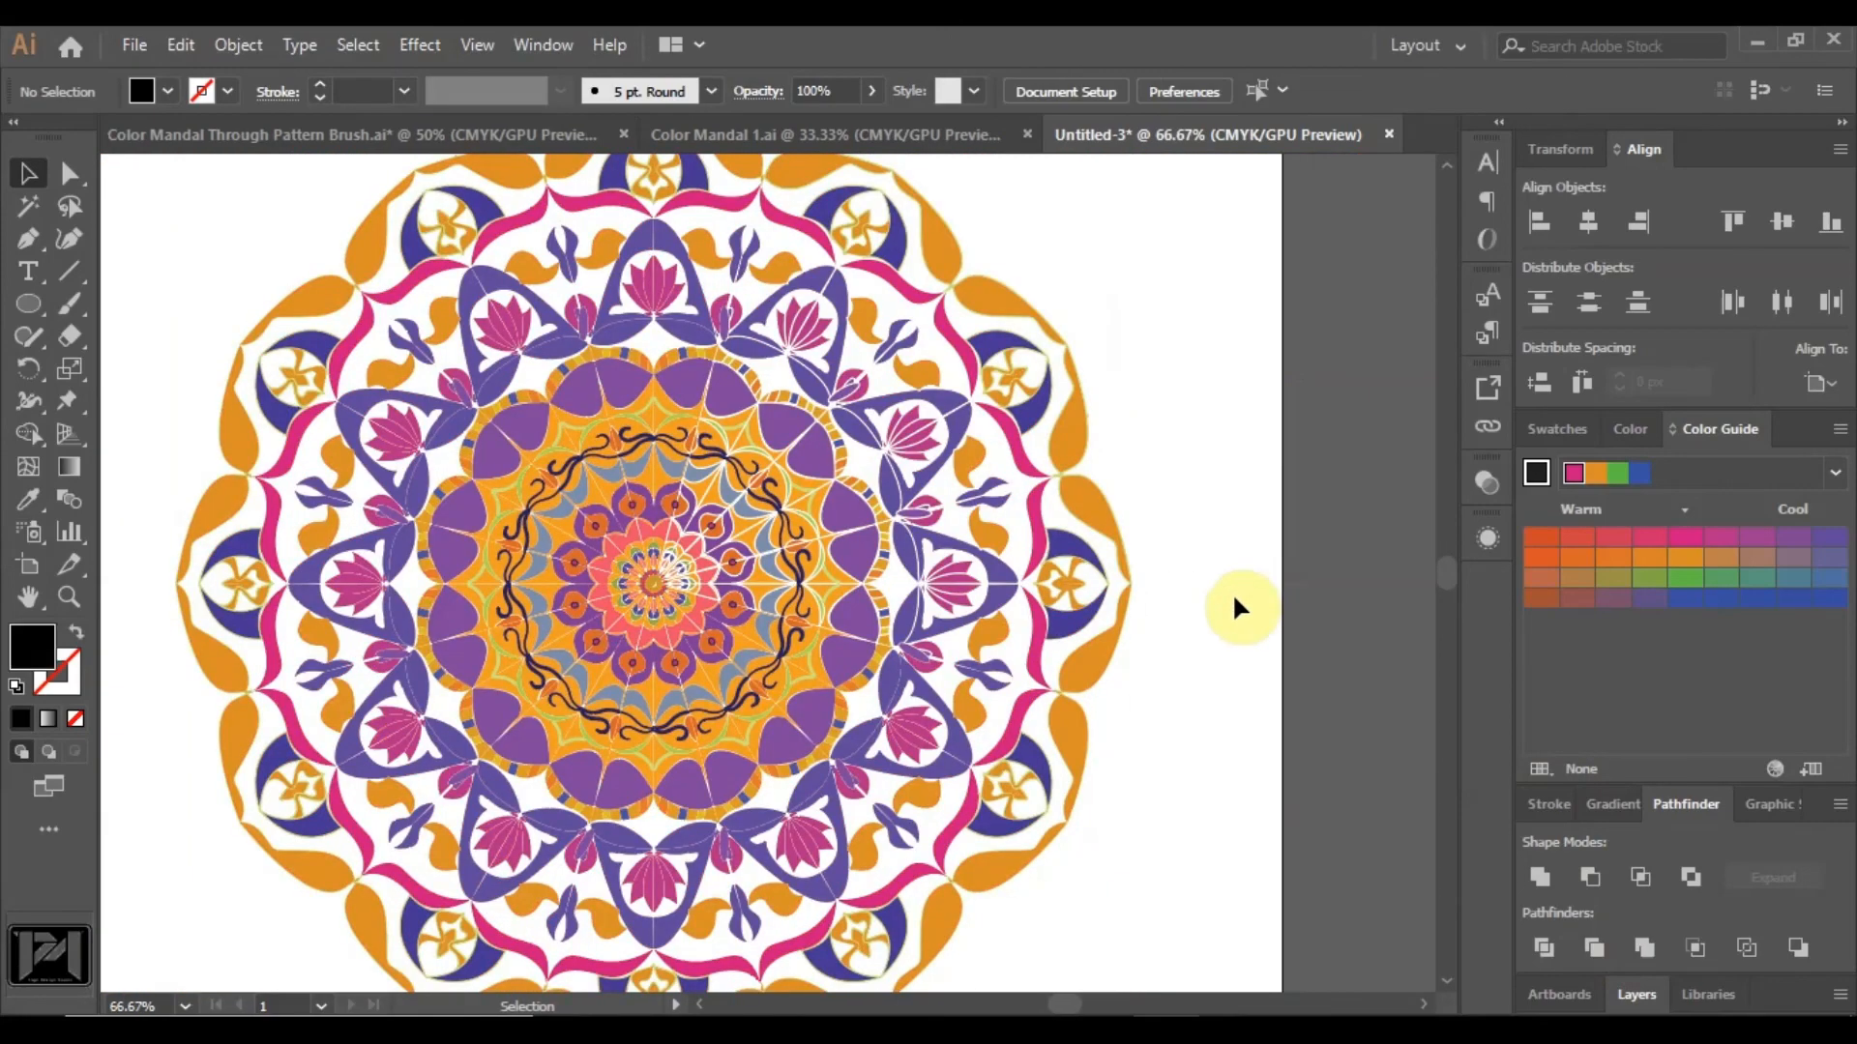
scroll(641, 588, up, 3)
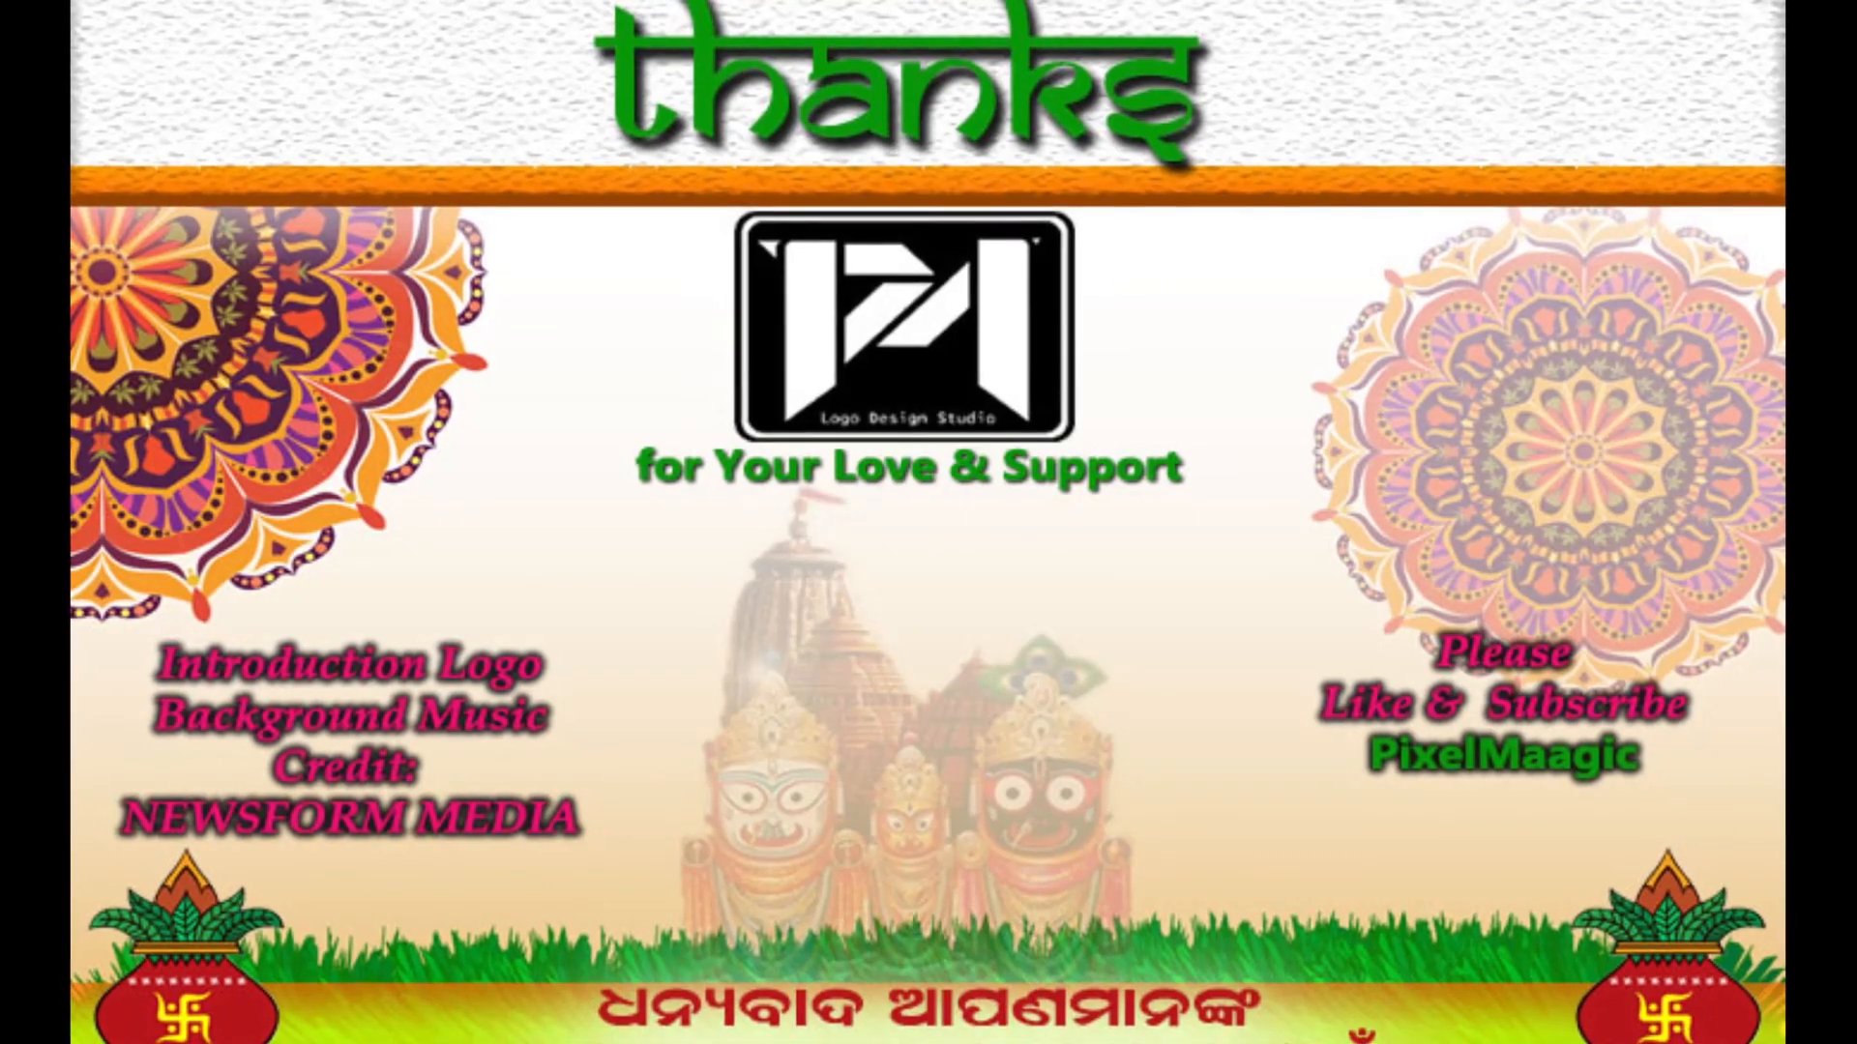